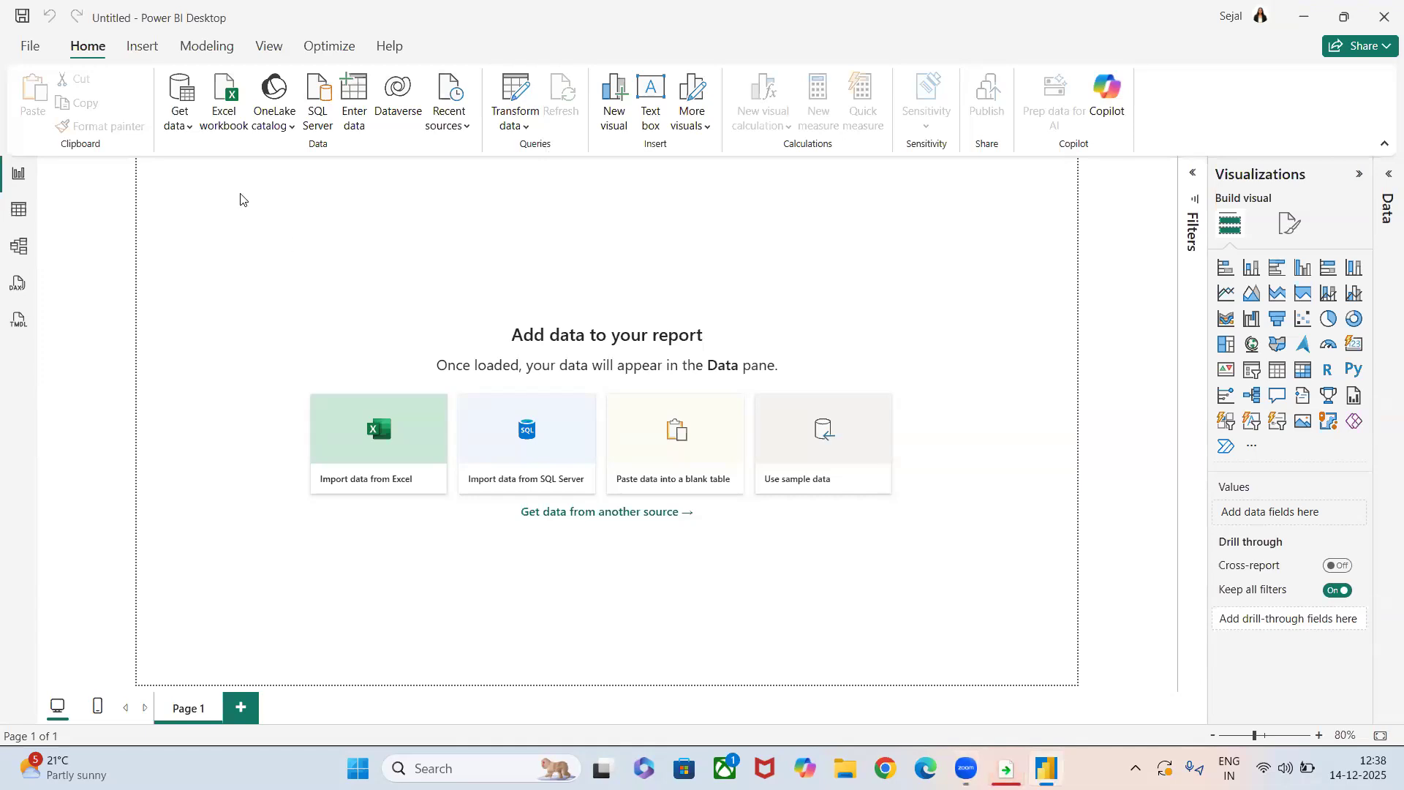
Import the DimProduct CSV file from the Downloads folder and load it into the report.
click(182, 127)
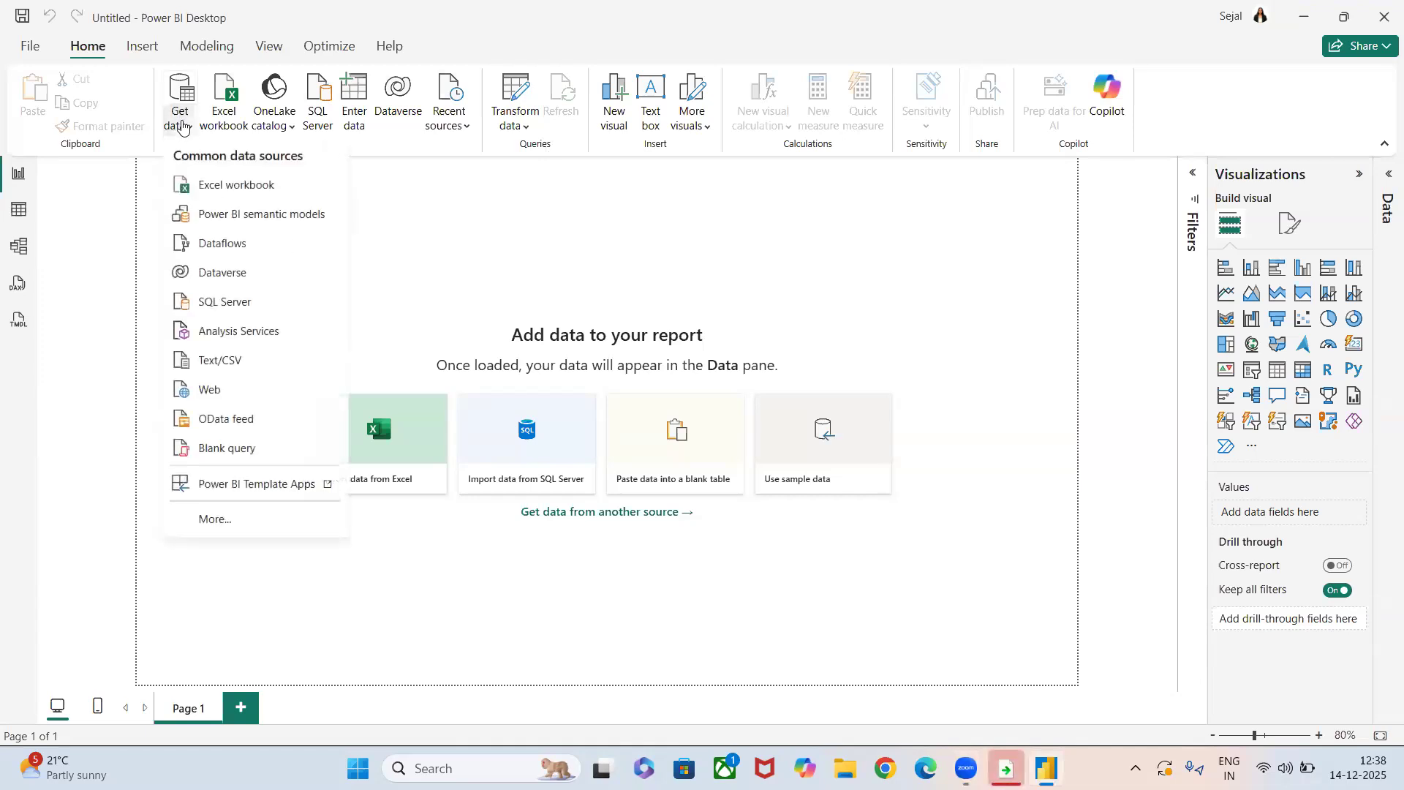
click(210, 358)
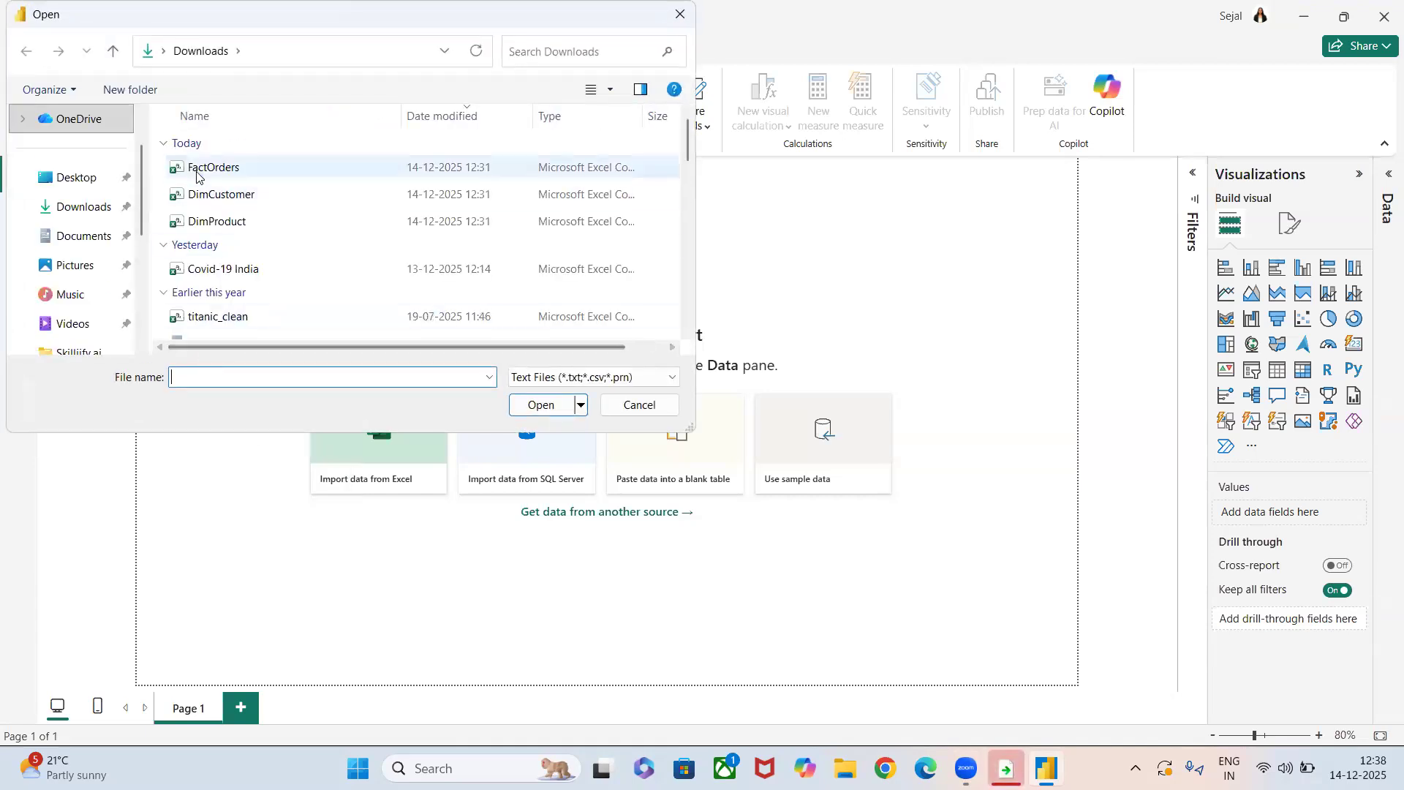
click(219, 222)
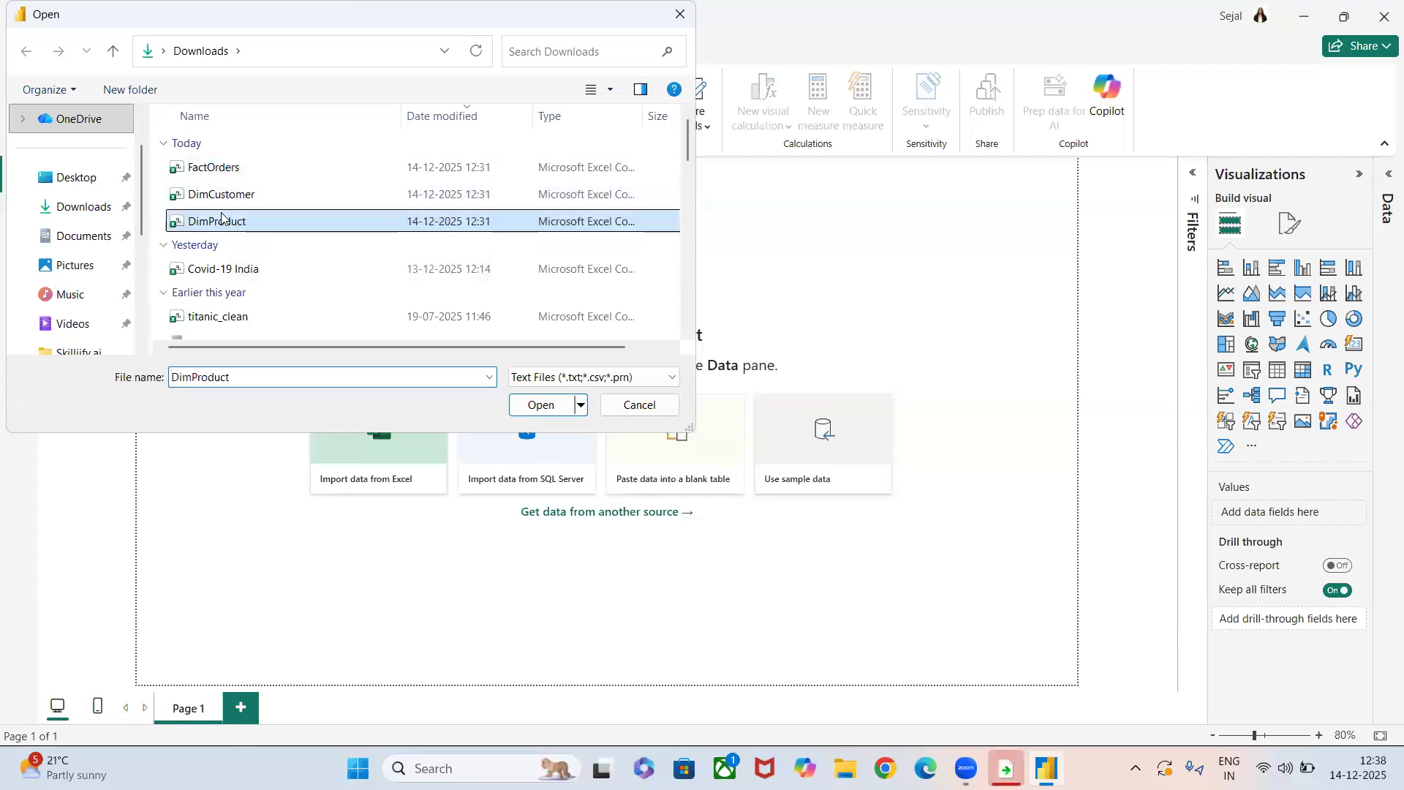
click(546, 407)
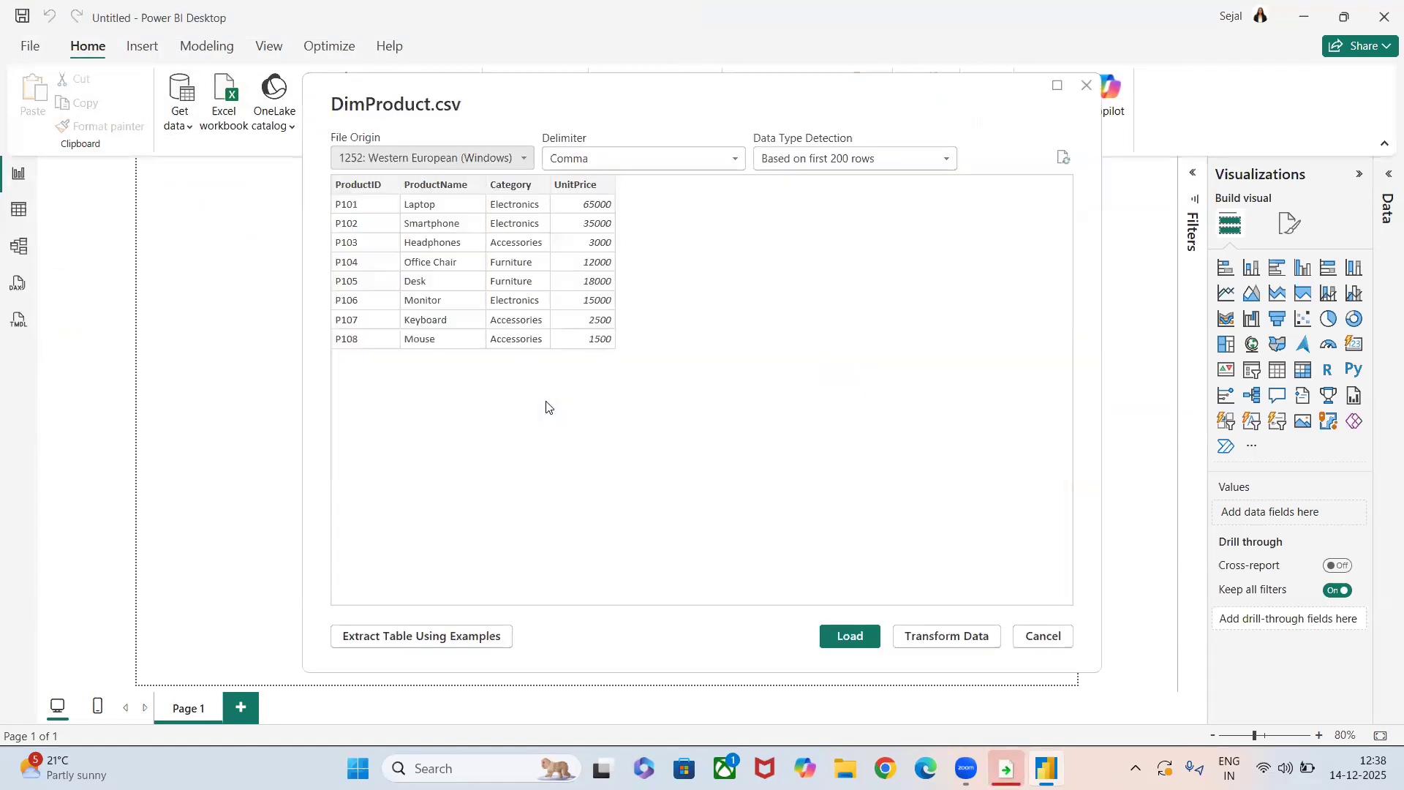
click(847, 647)
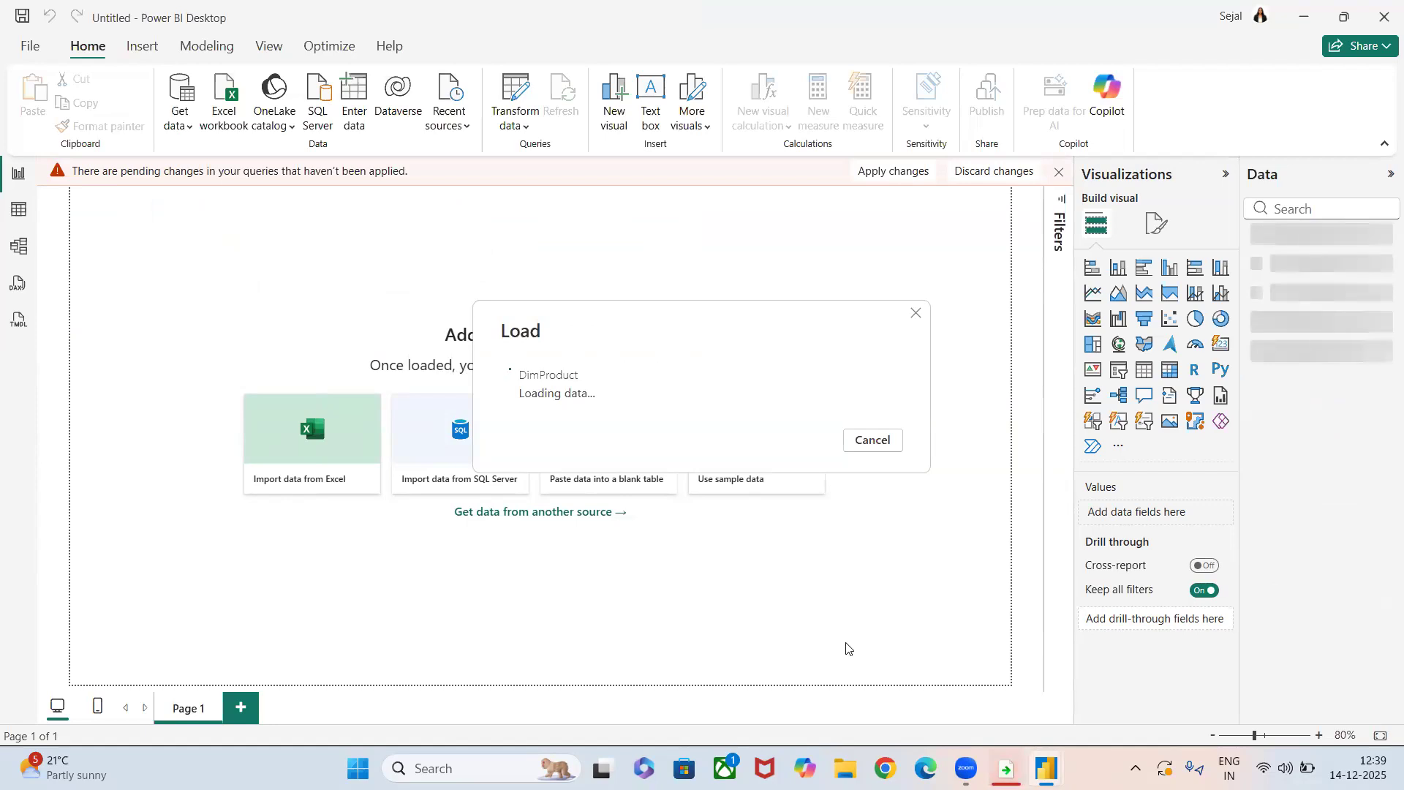
Import the DimCustomer CSV file from the Downloads folder and load it into the report.
click(183, 118)
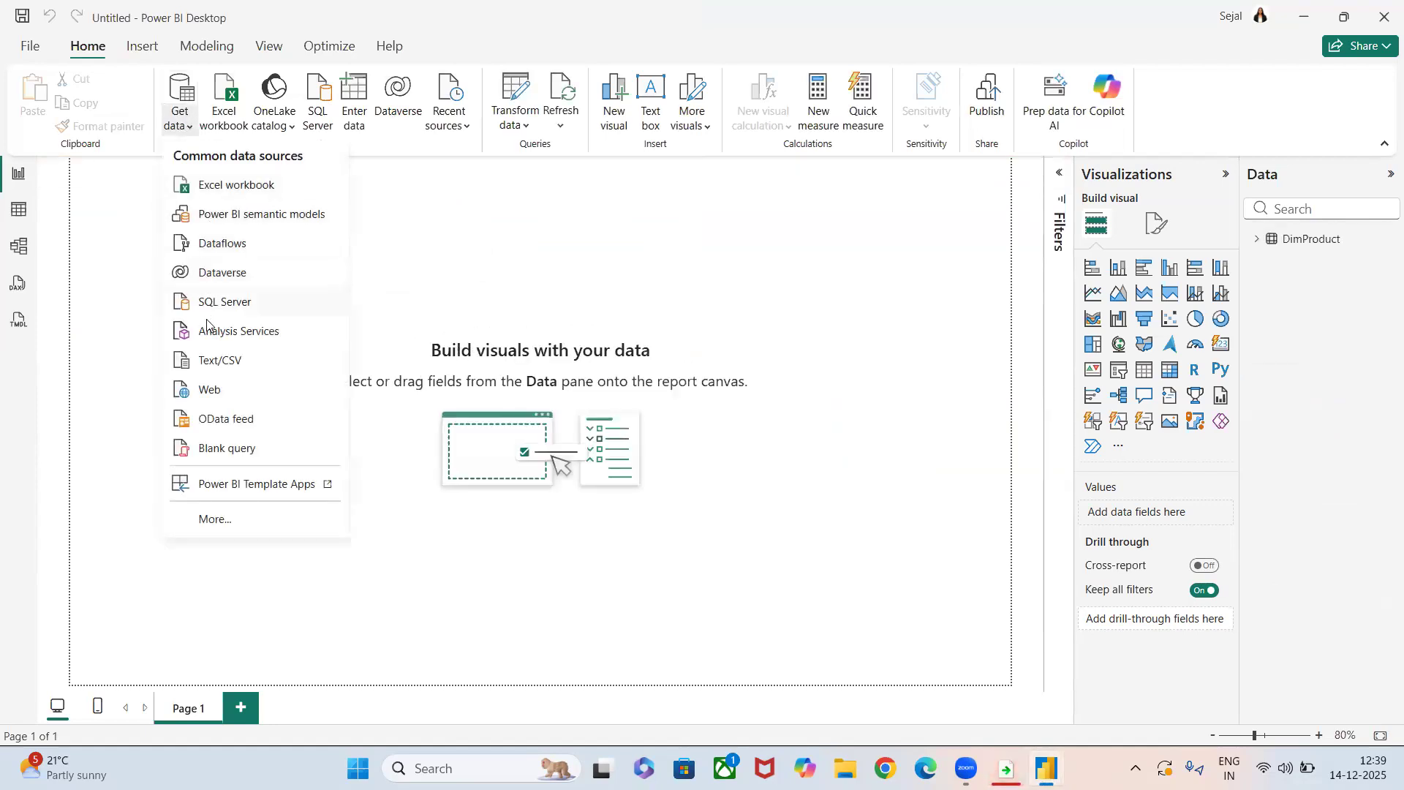
click(210, 362)
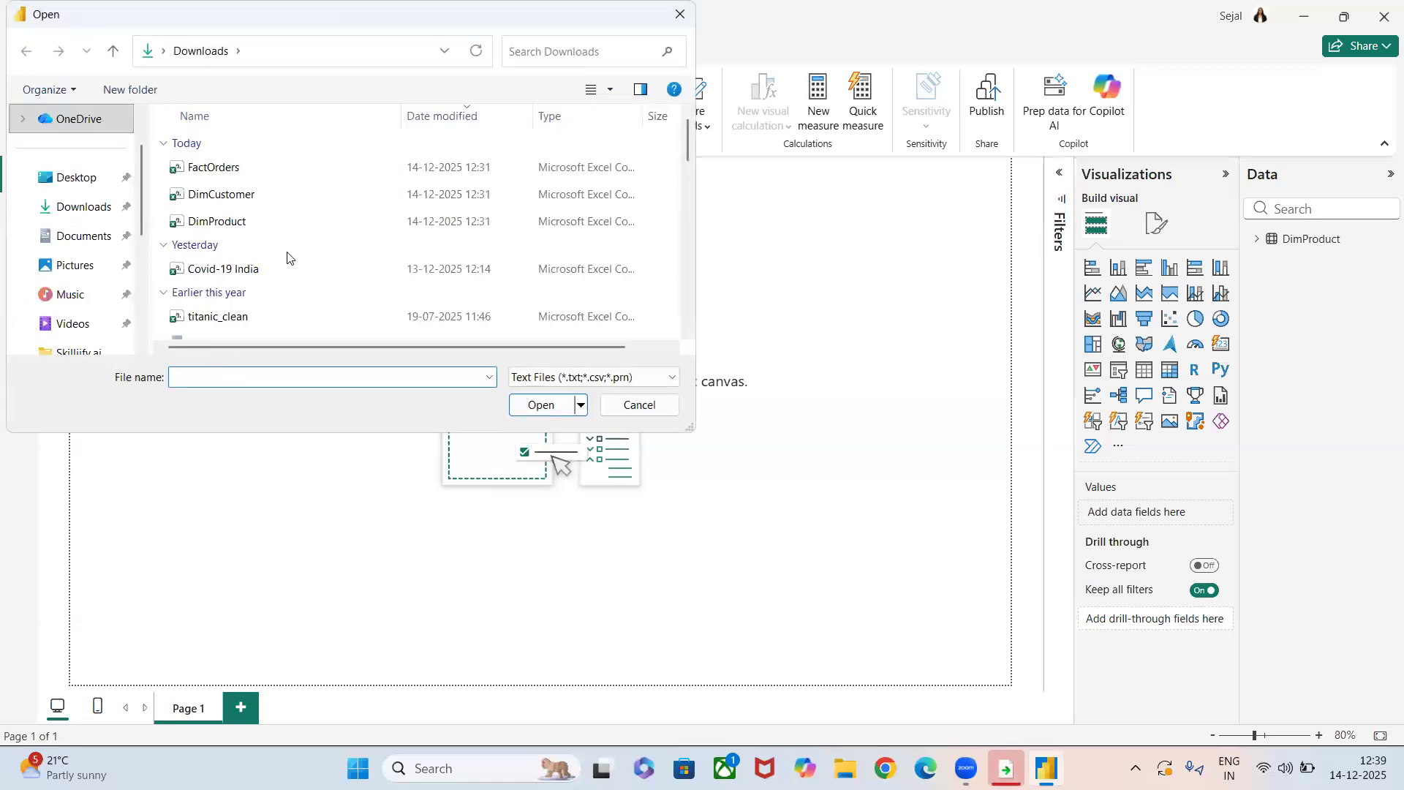
click(251, 196)
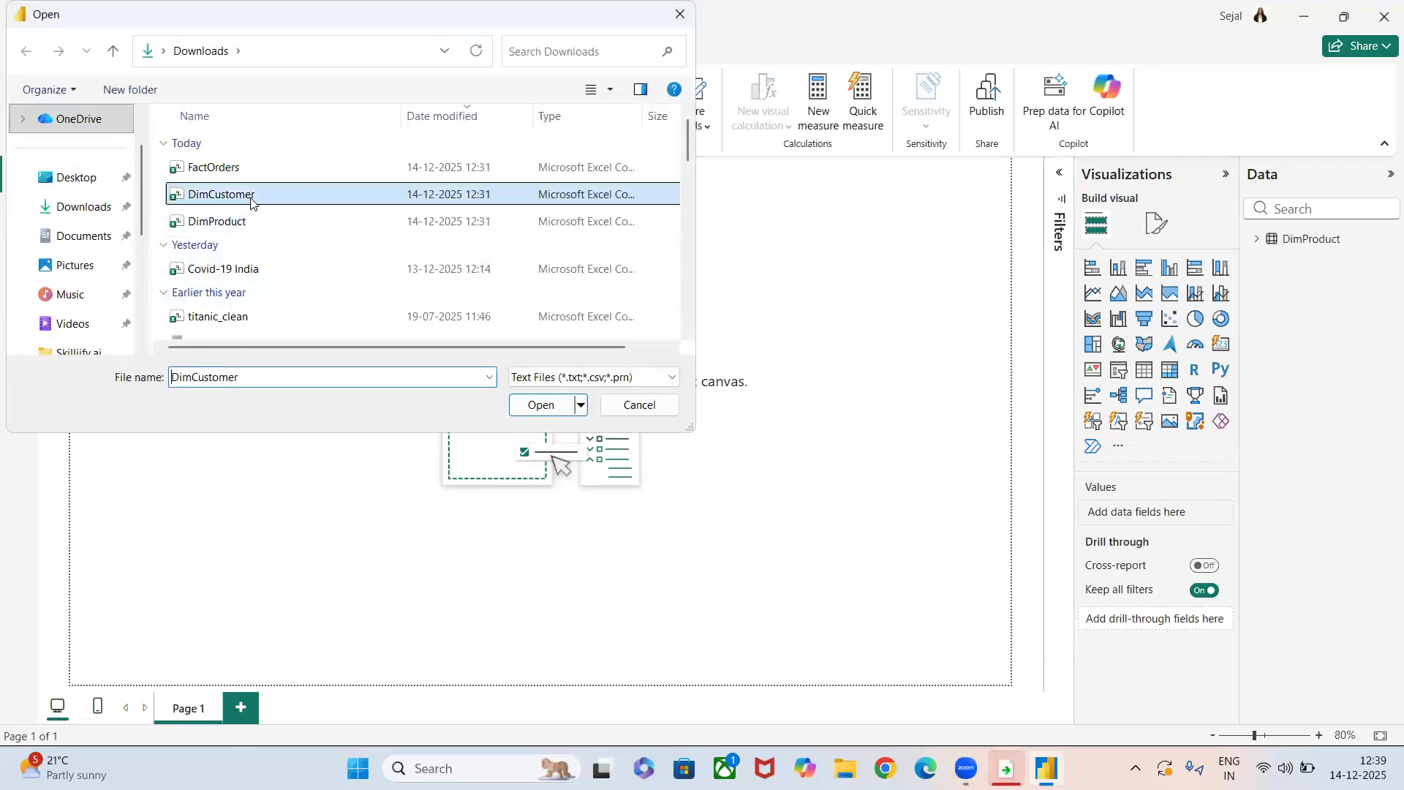
click(523, 406)
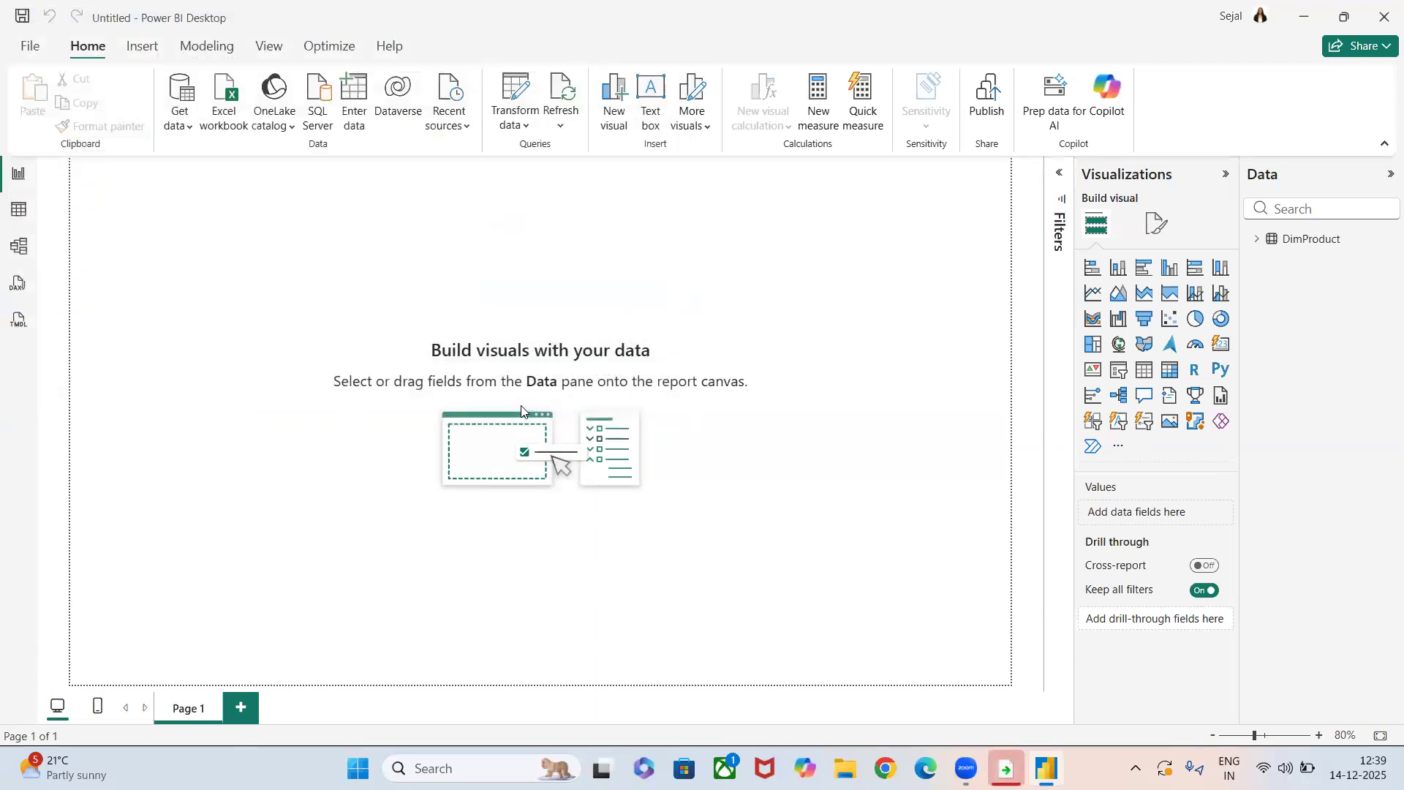
click(834, 634)
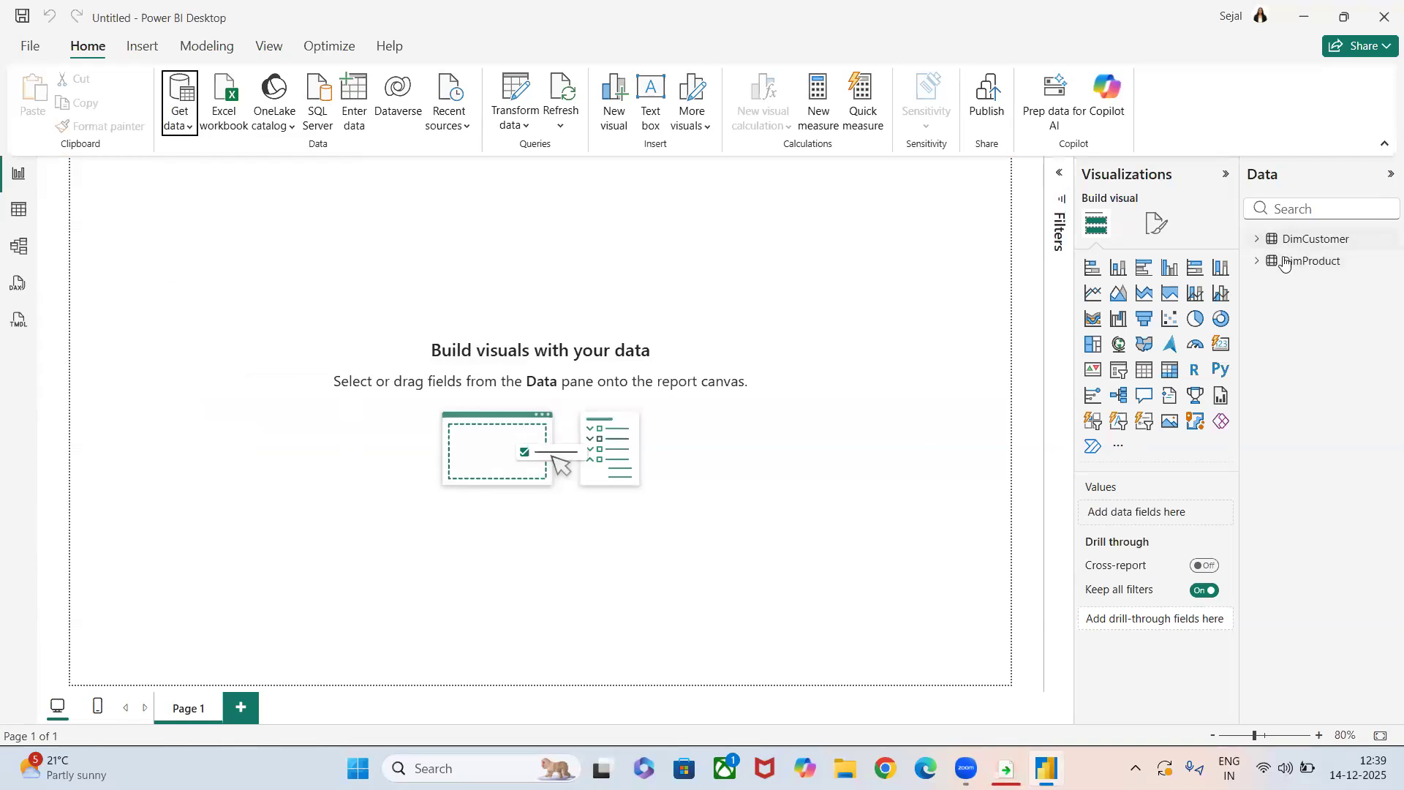
Examine the DimCustomer and DimProduct tables in the model view and the table view.
click(20, 247)
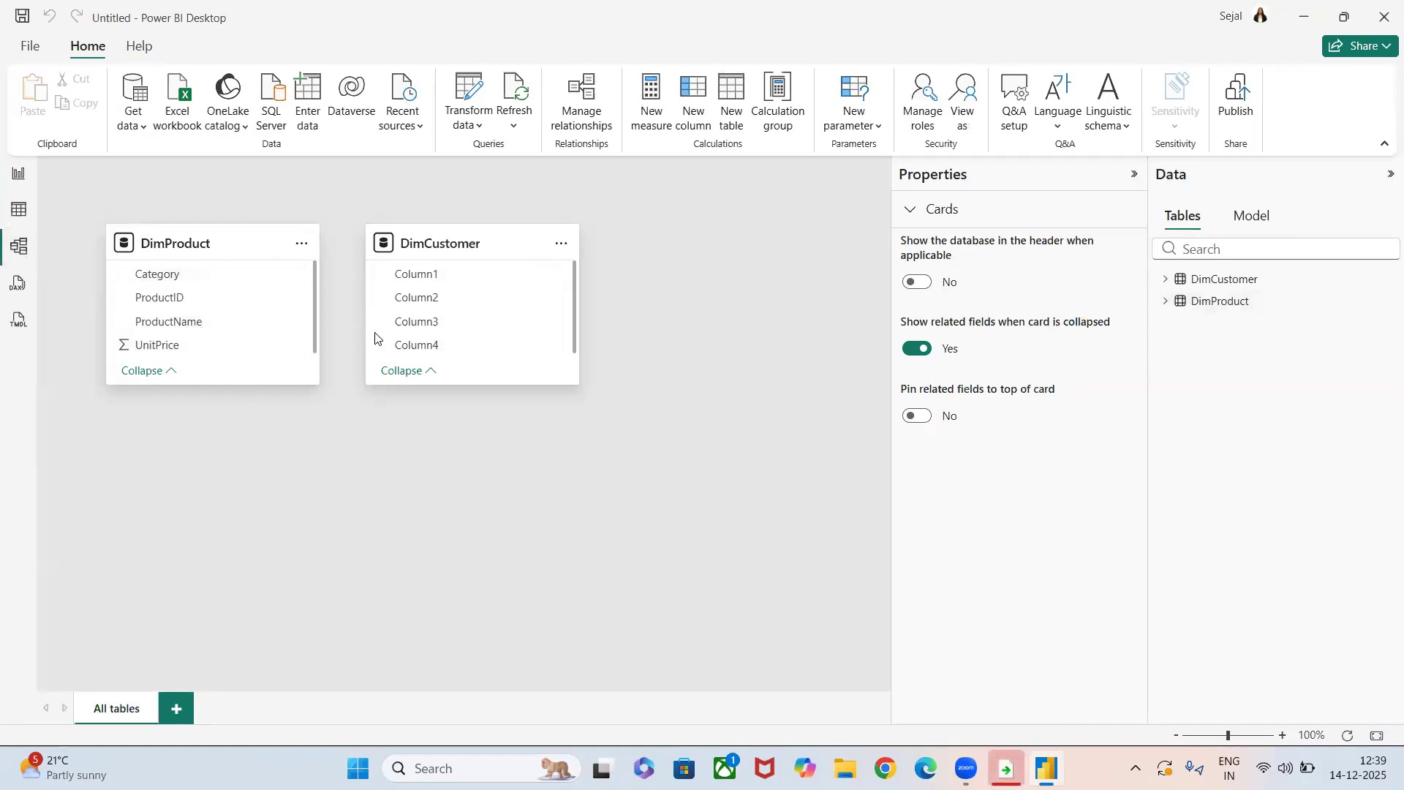
click(19, 210)
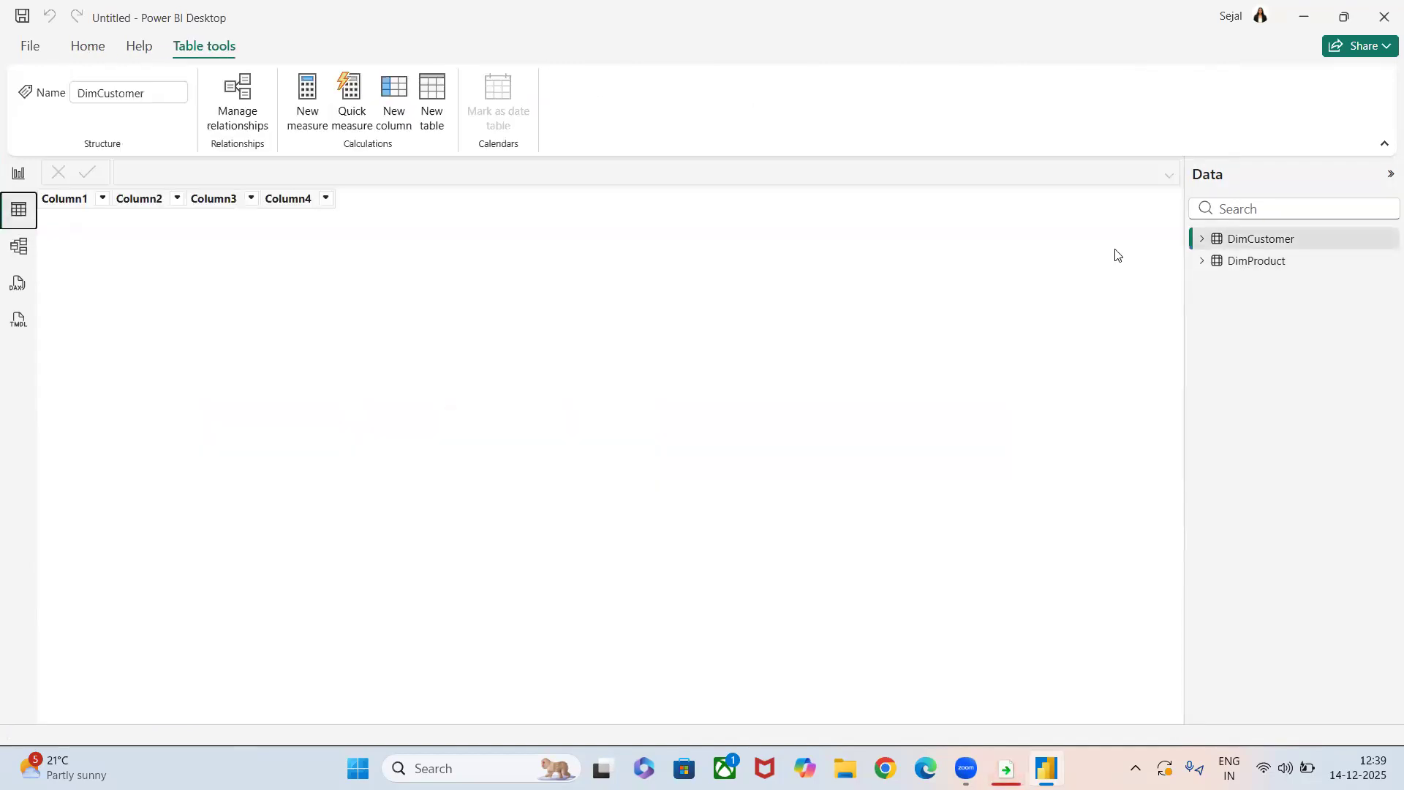
click(1257, 263)
click(1257, 247)
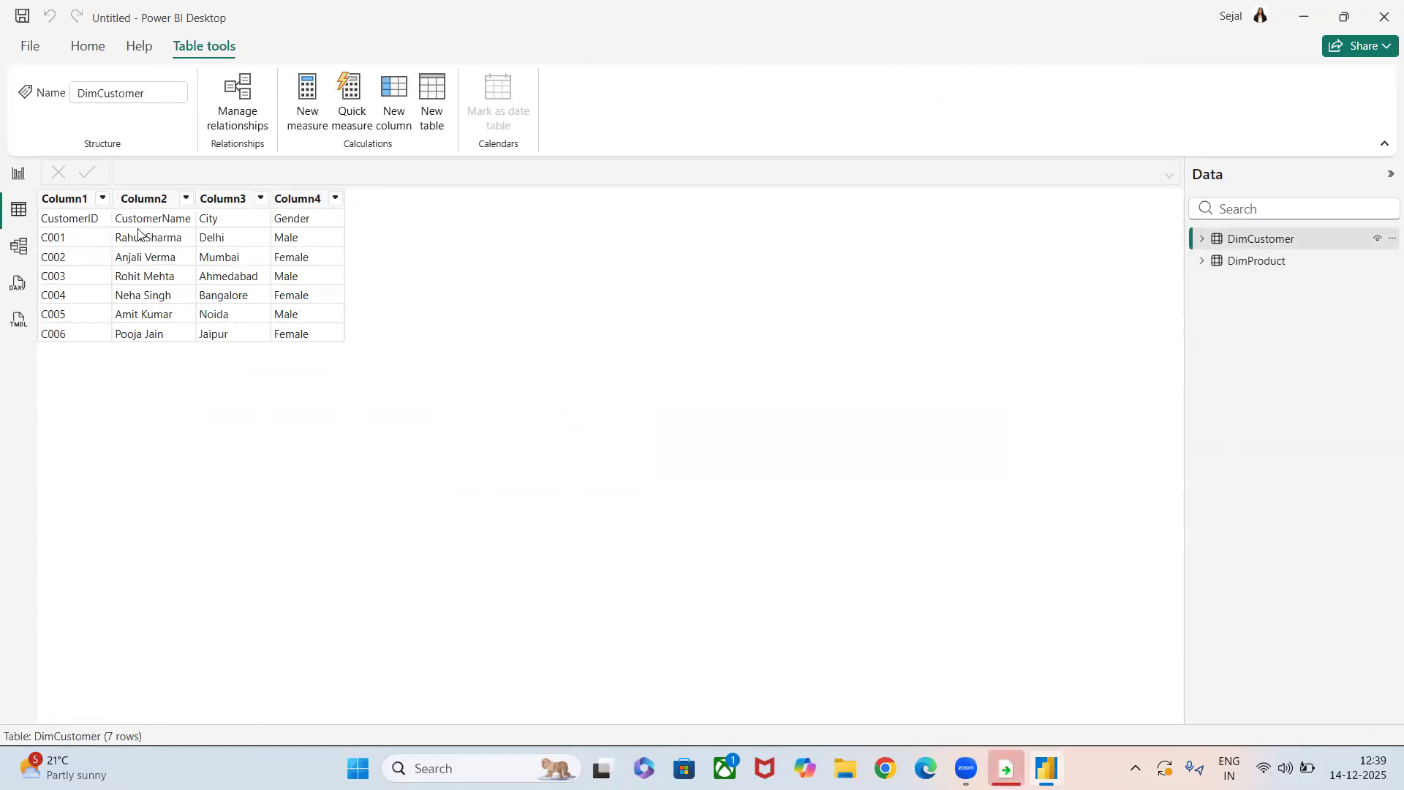
Return to the report view and load the FactOrders CSV file from the Downloads folder.
click(22, 176)
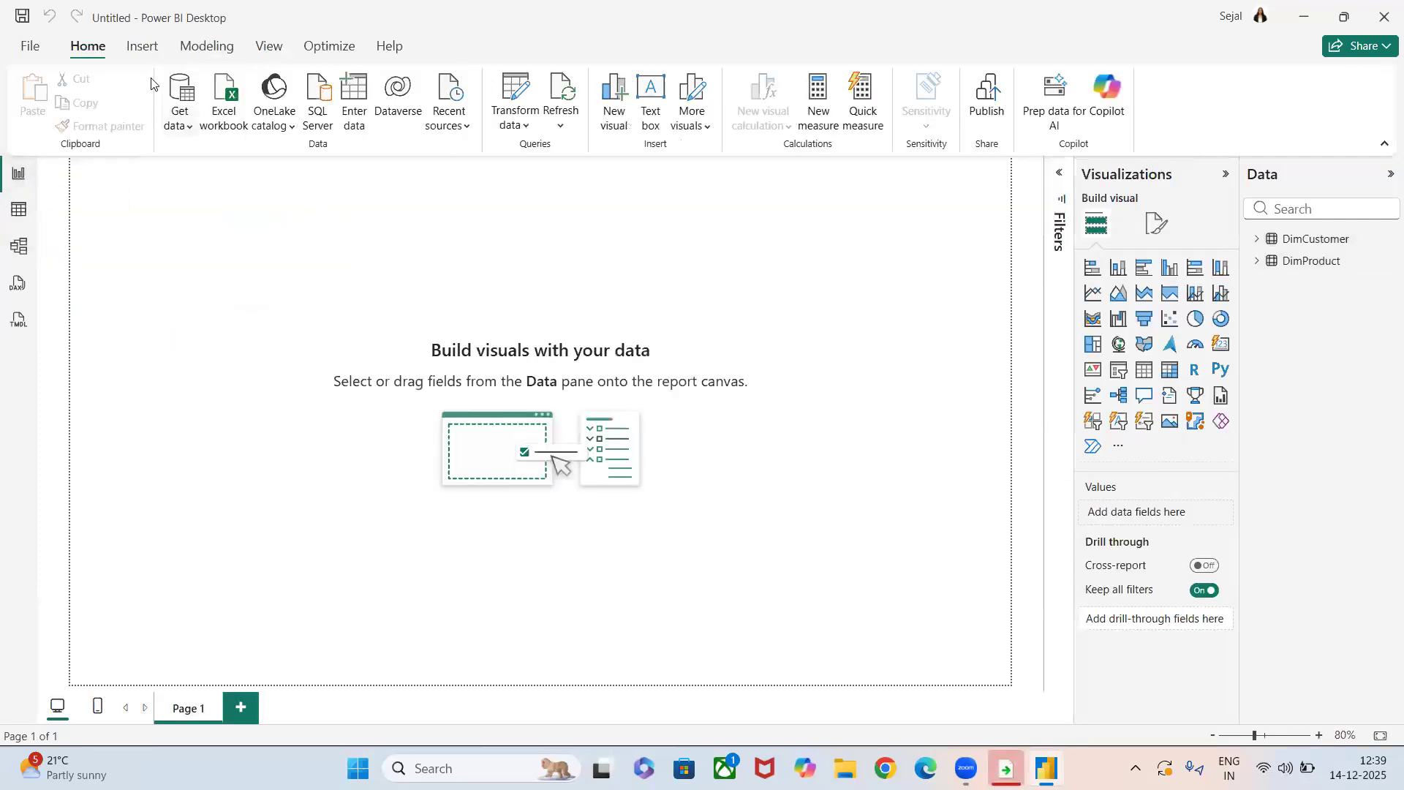
click(182, 129)
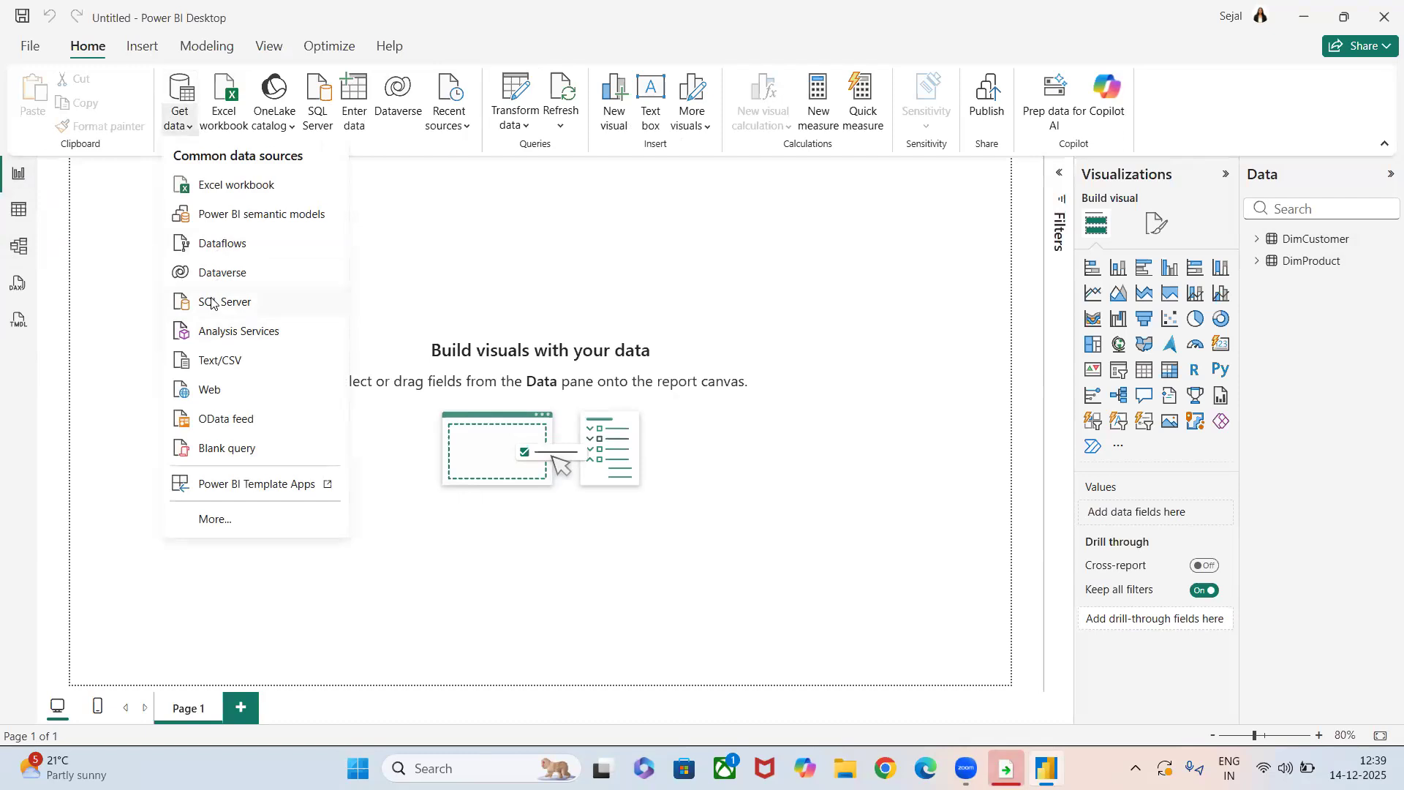
click(214, 359)
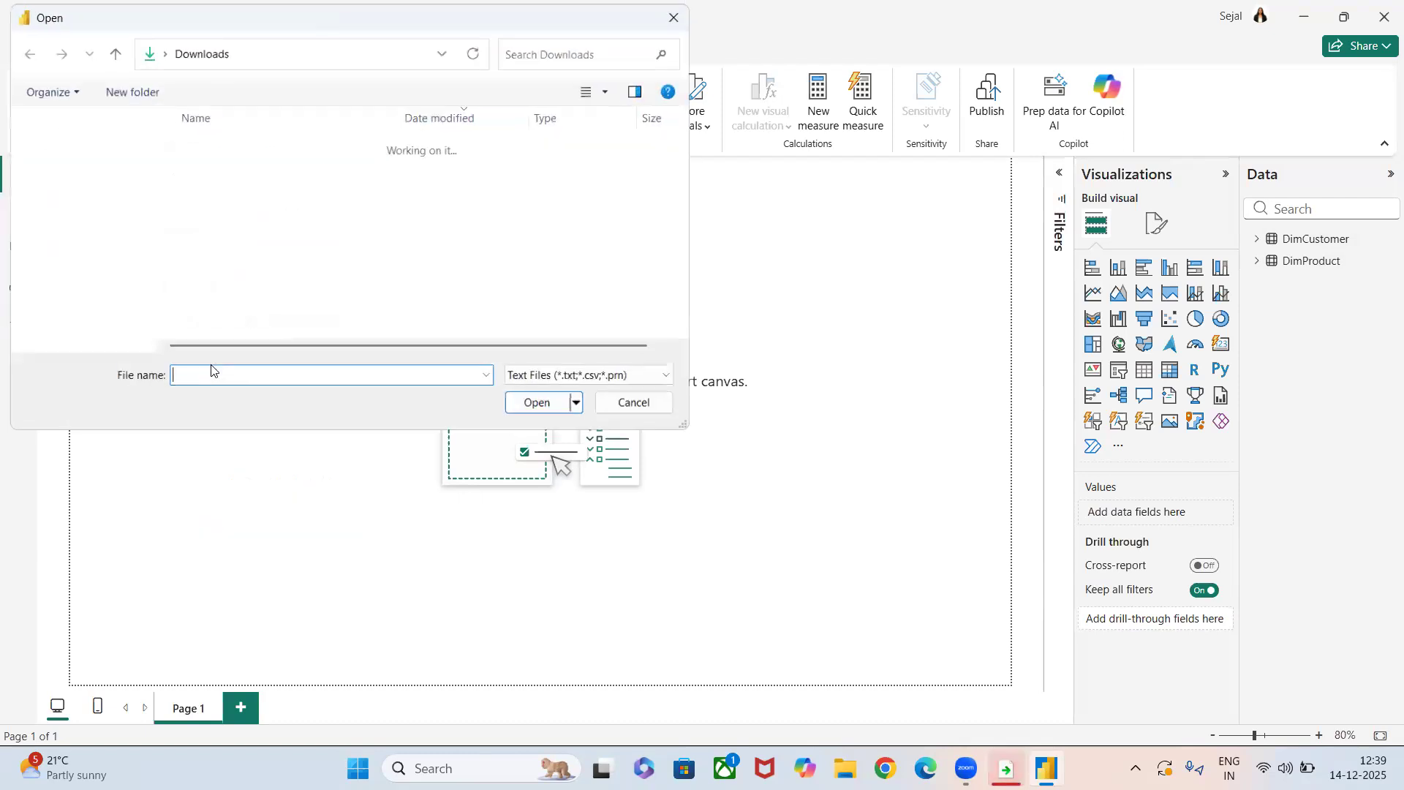
click(223, 170)
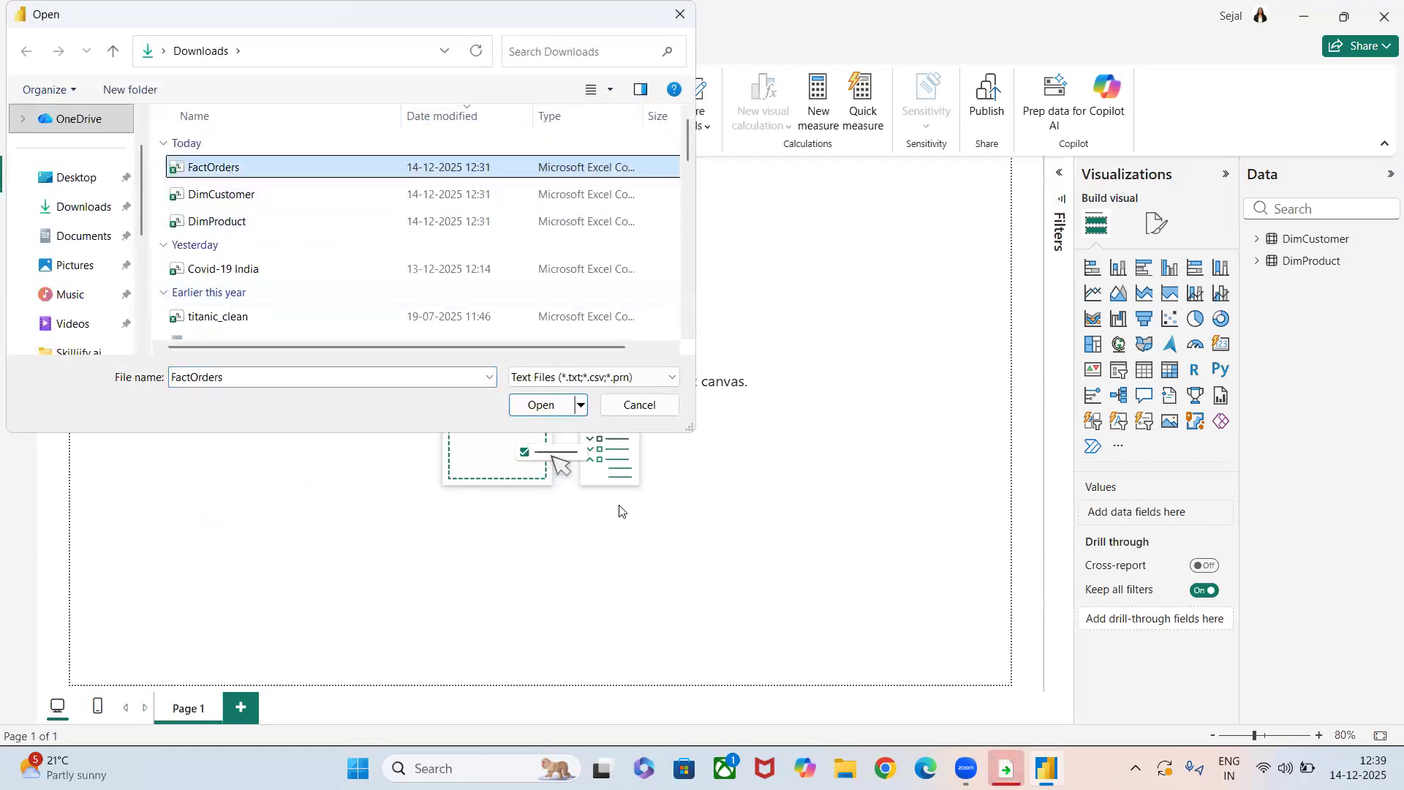
click(530, 404)
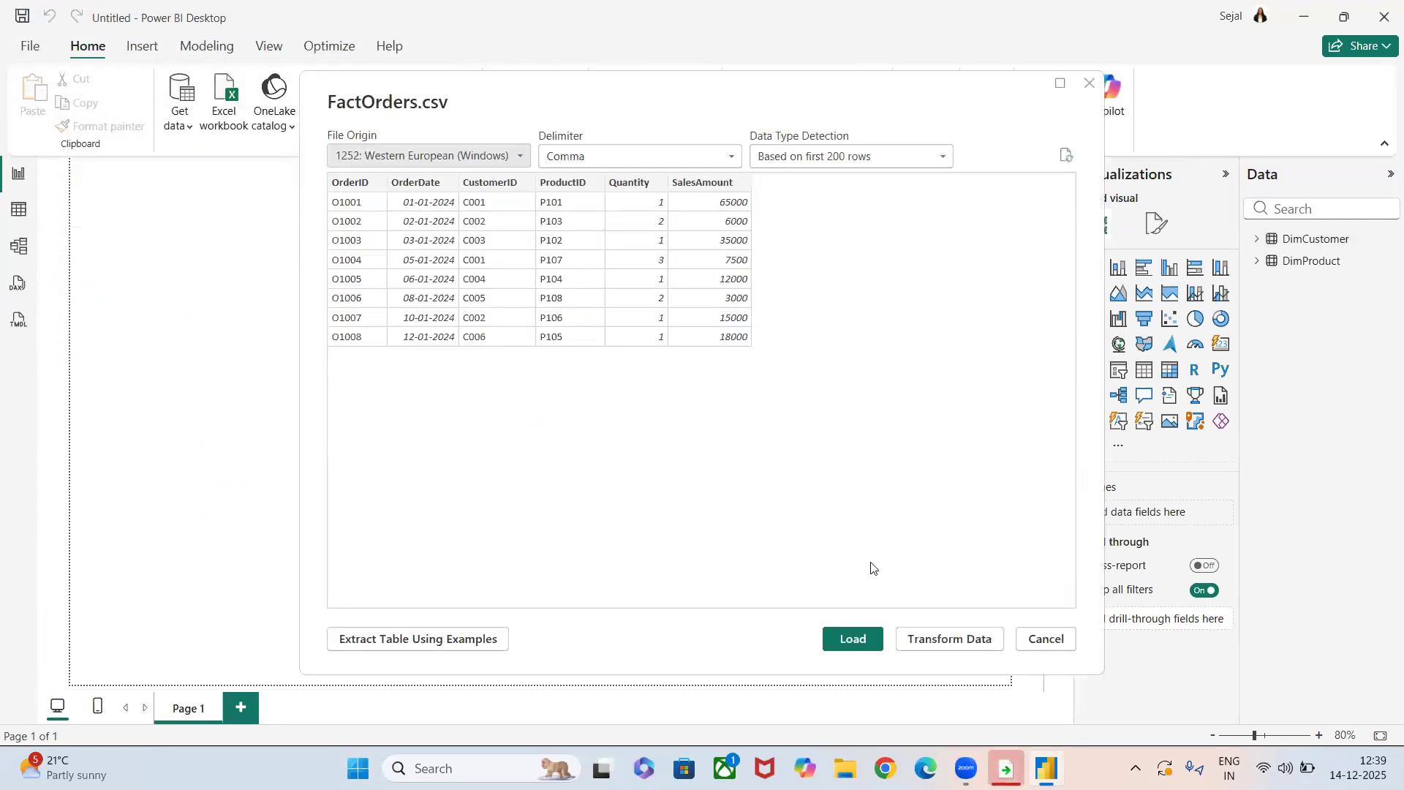
click(852, 640)
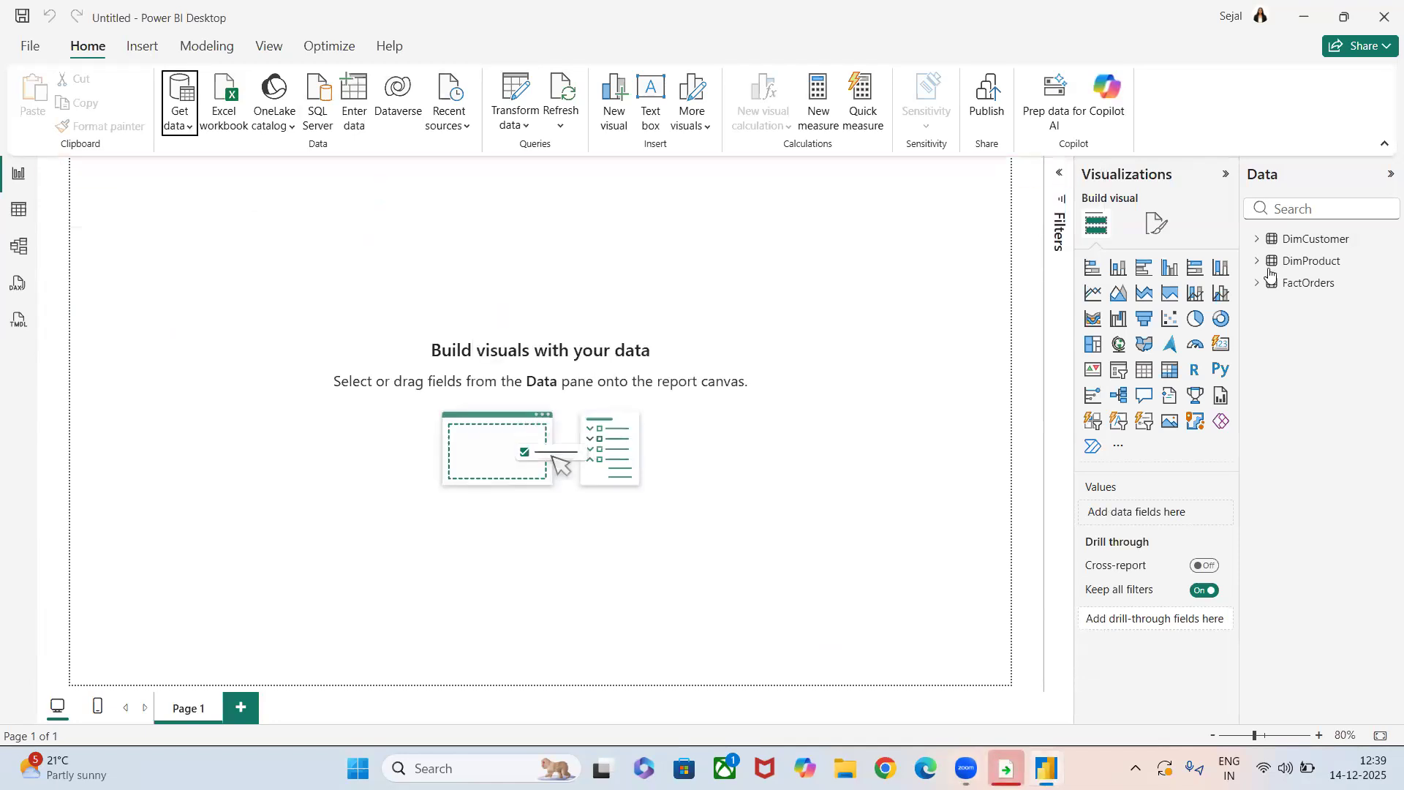
Switch to the model view and open the DimCustomer table's query for editing.
click(14, 248)
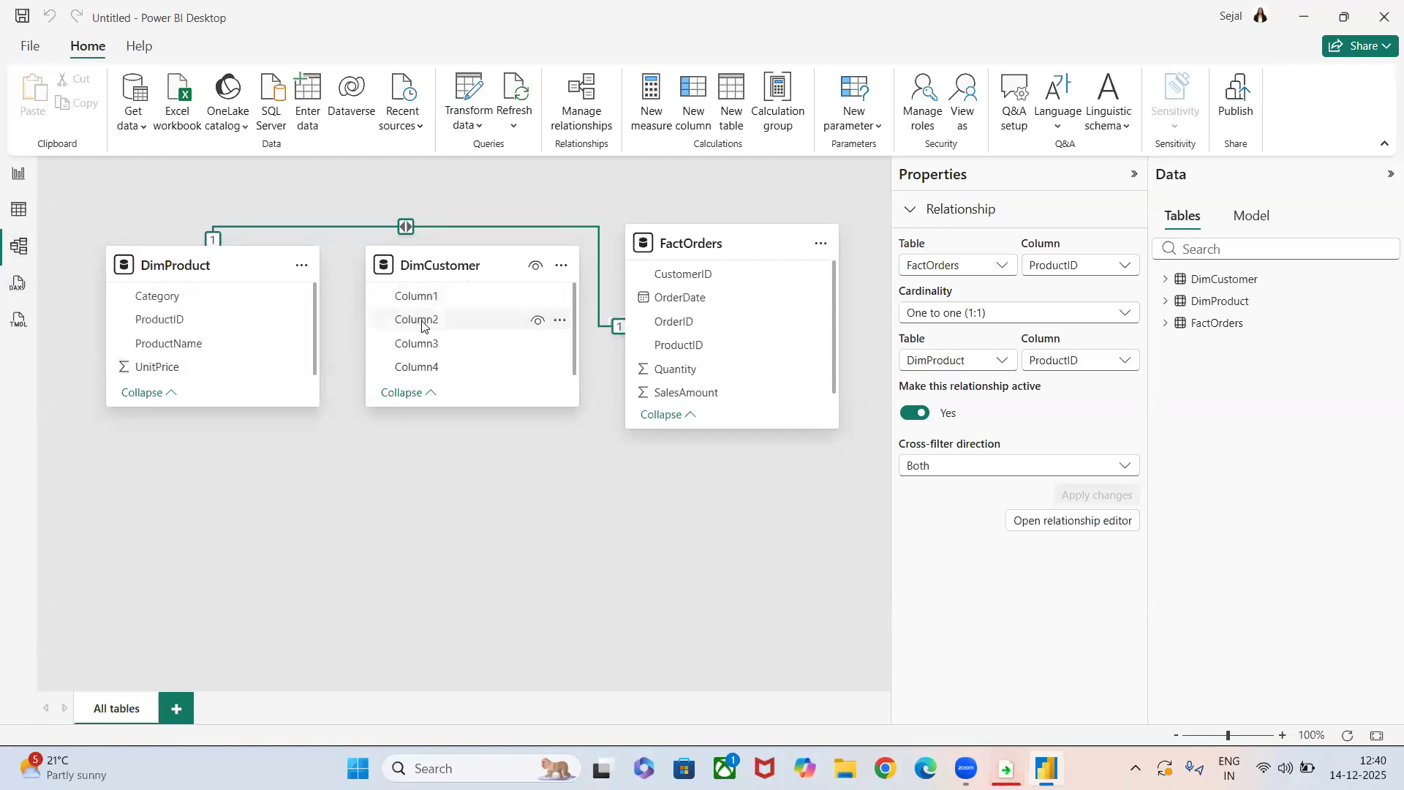
click(562, 268)
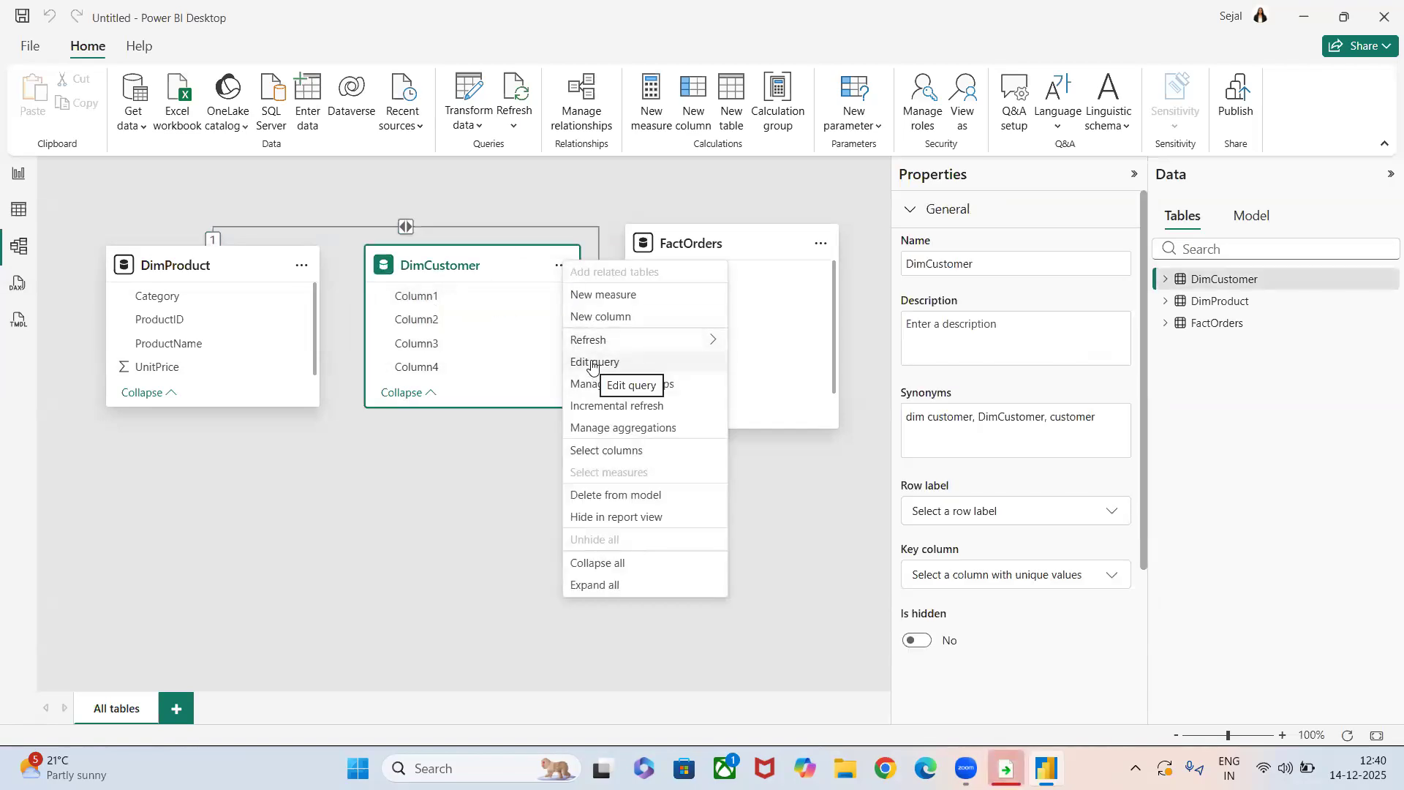
click(592, 363)
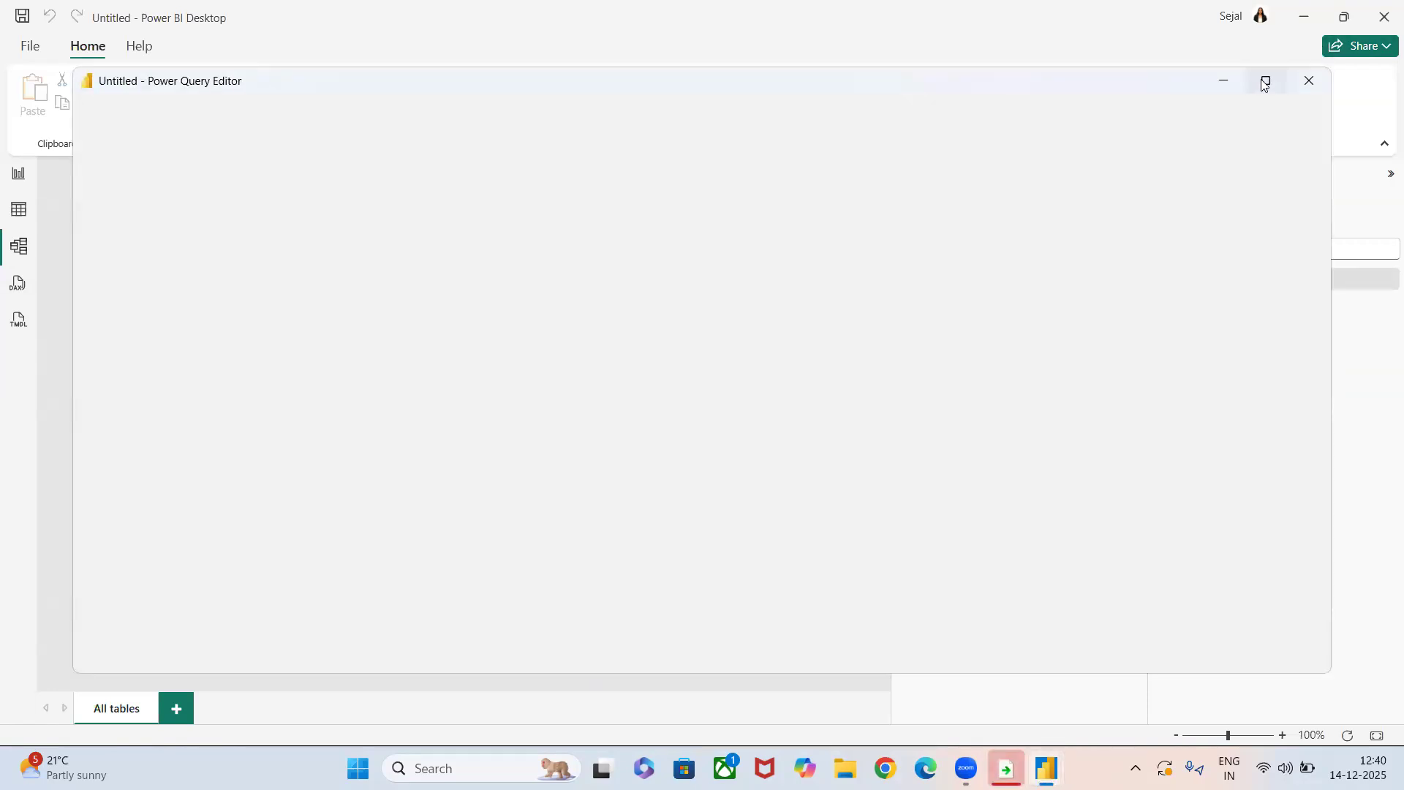
mouse_move(1264, 84)
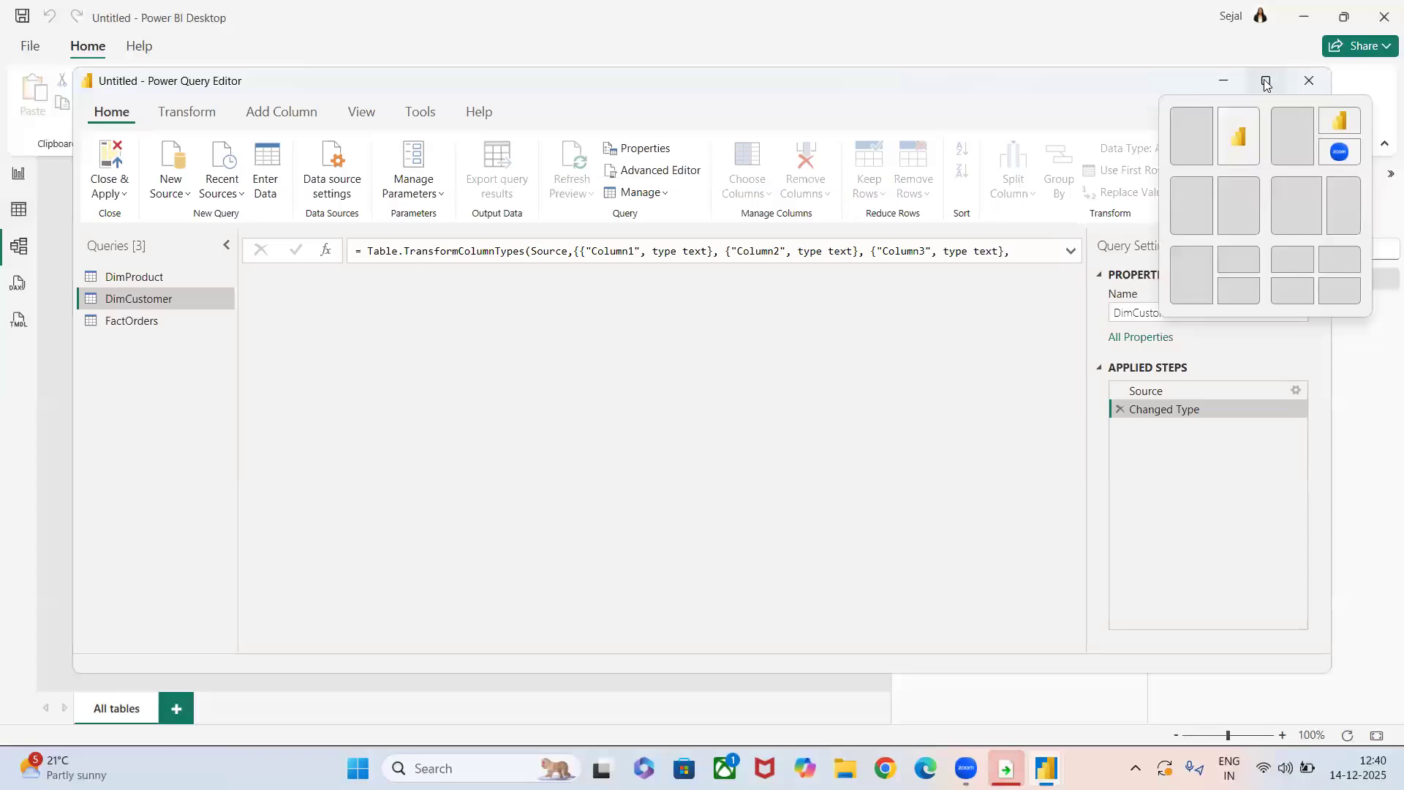
click(1225, 86)
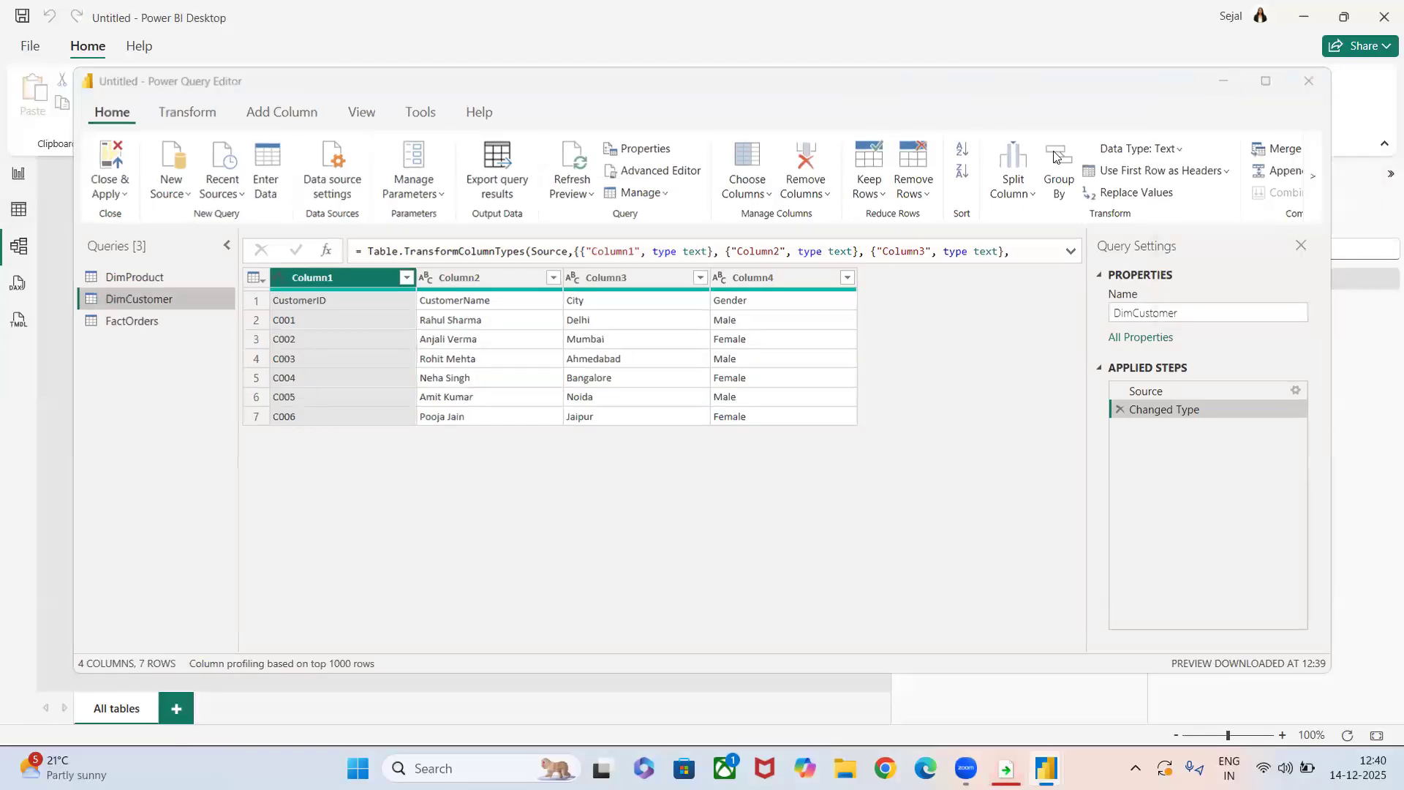
click(562, 268)
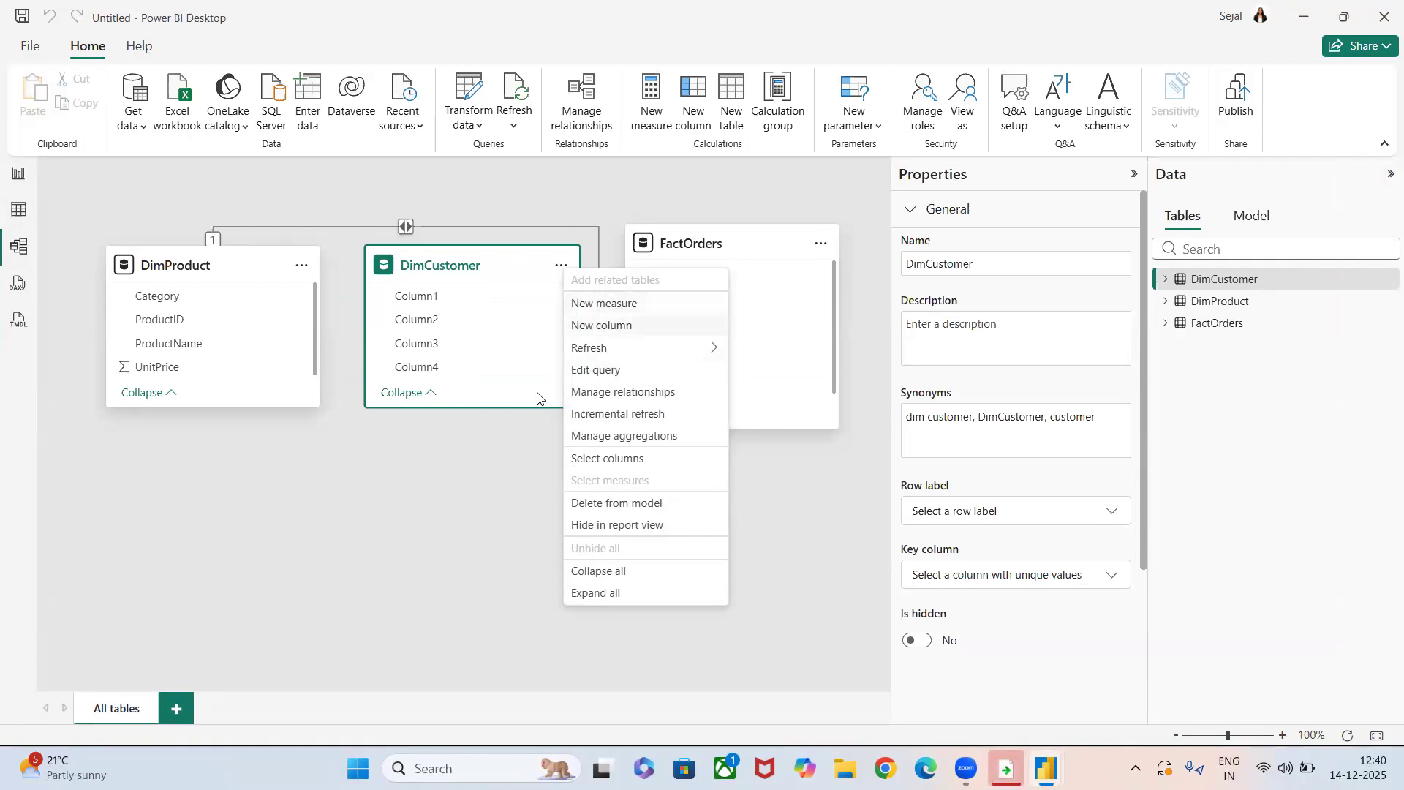
click(467, 478)
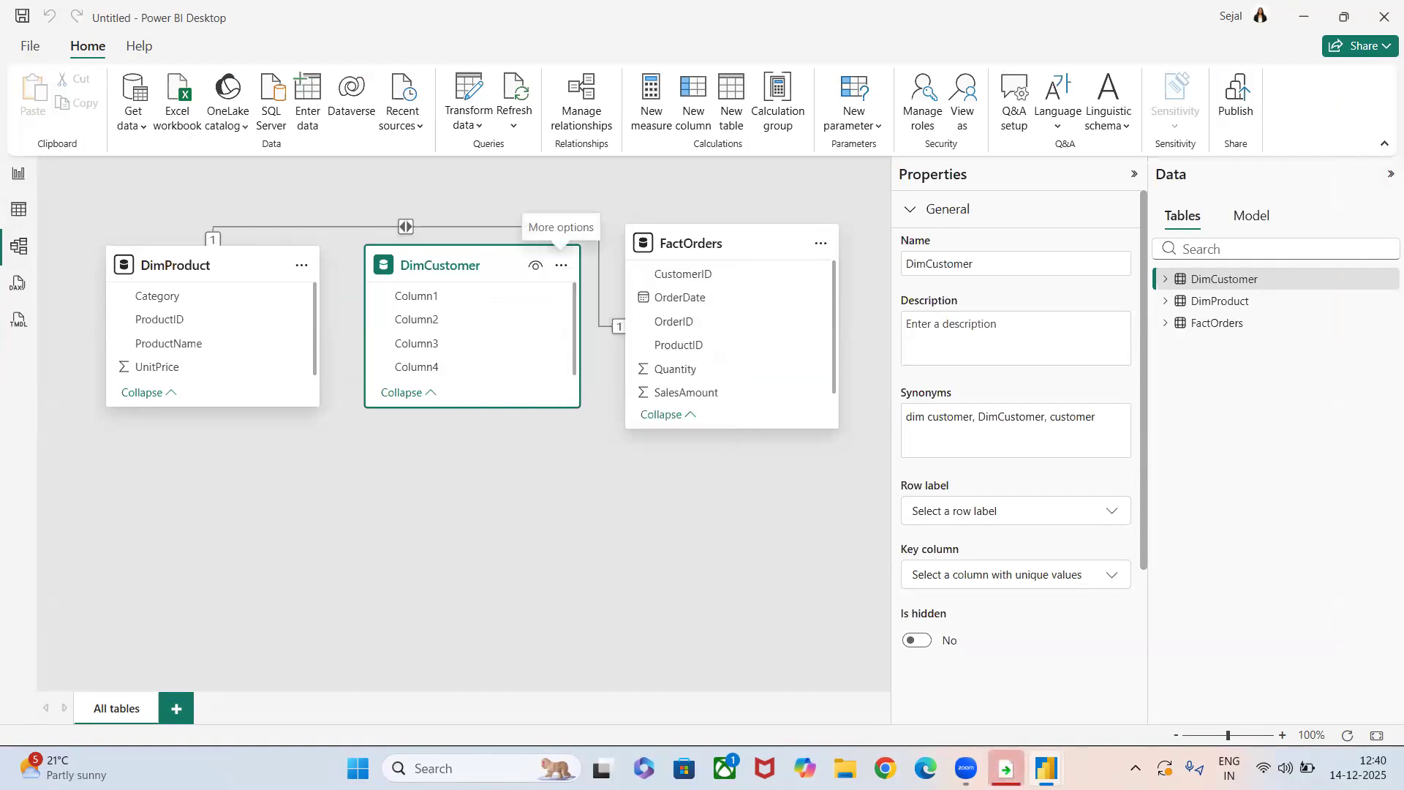
click(1114, 676)
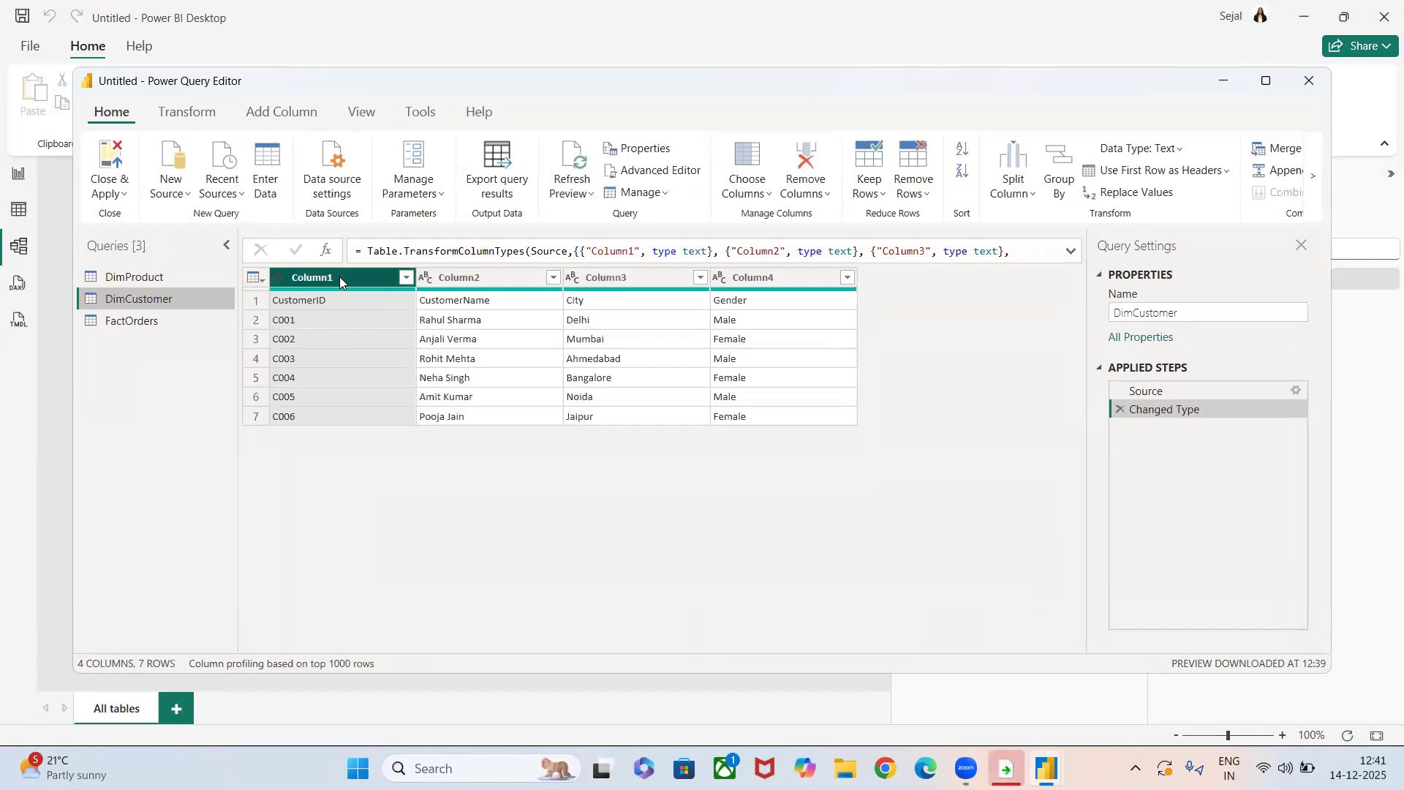
Promote the first row of the DimCustomer query to column headers.
click(158, 113)
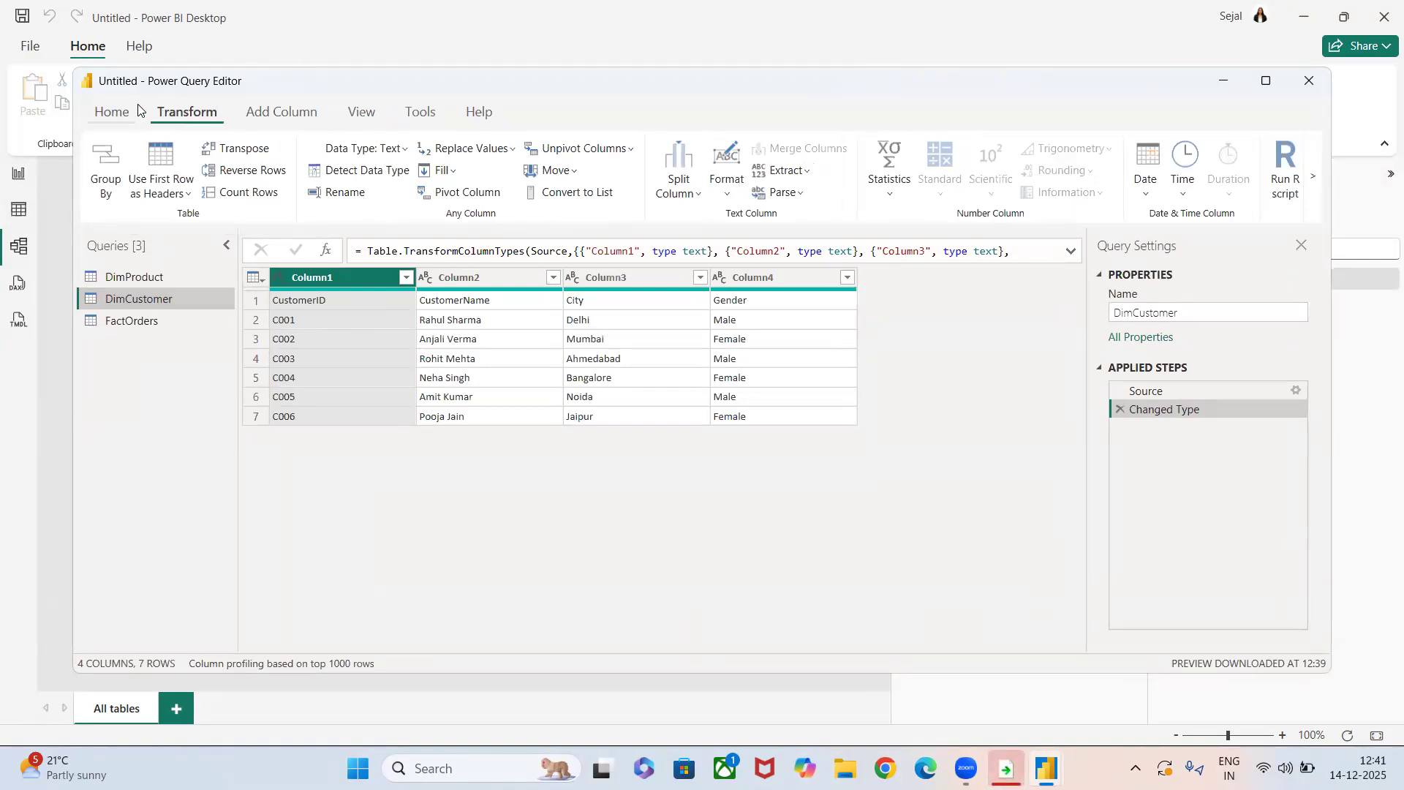
click(113, 116)
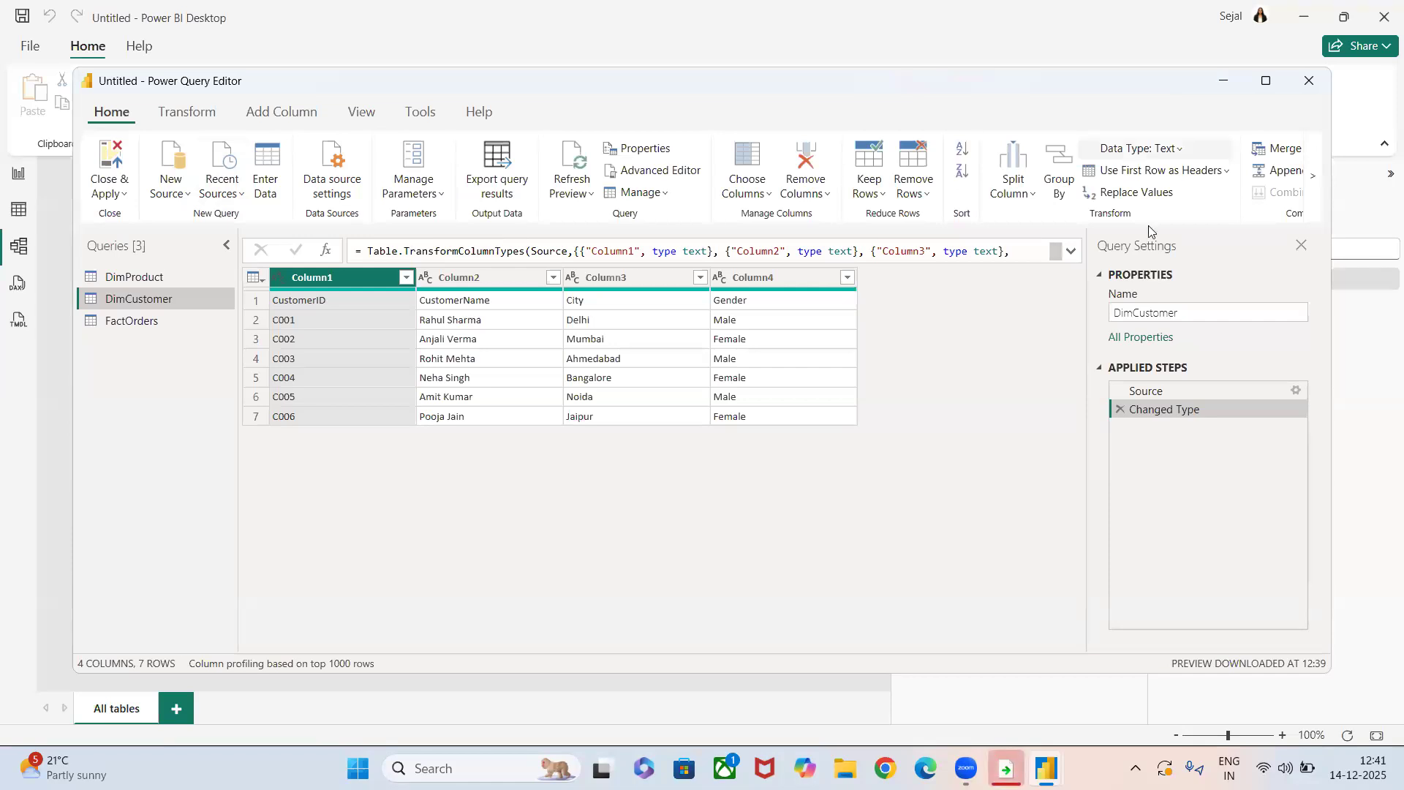
click(1156, 175)
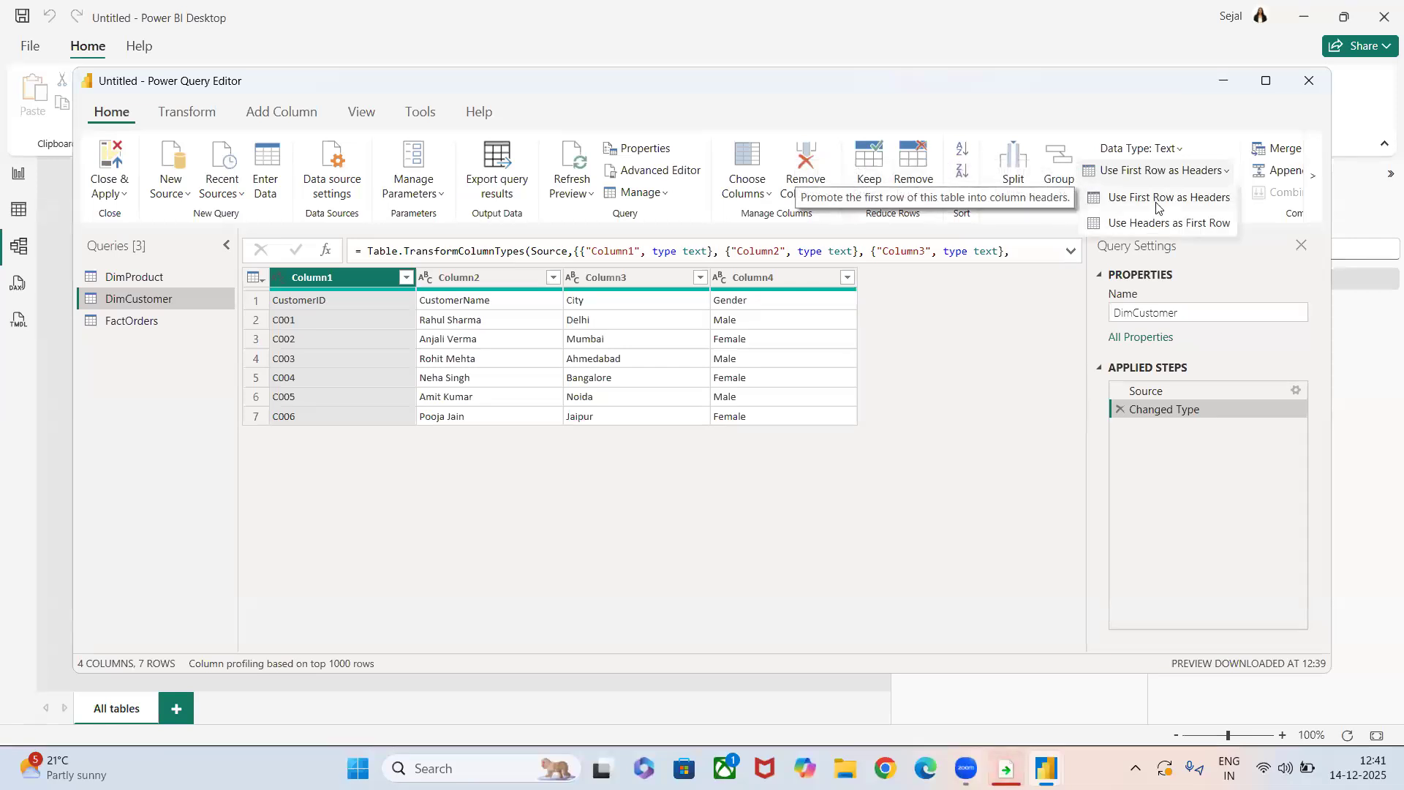
click(1156, 197)
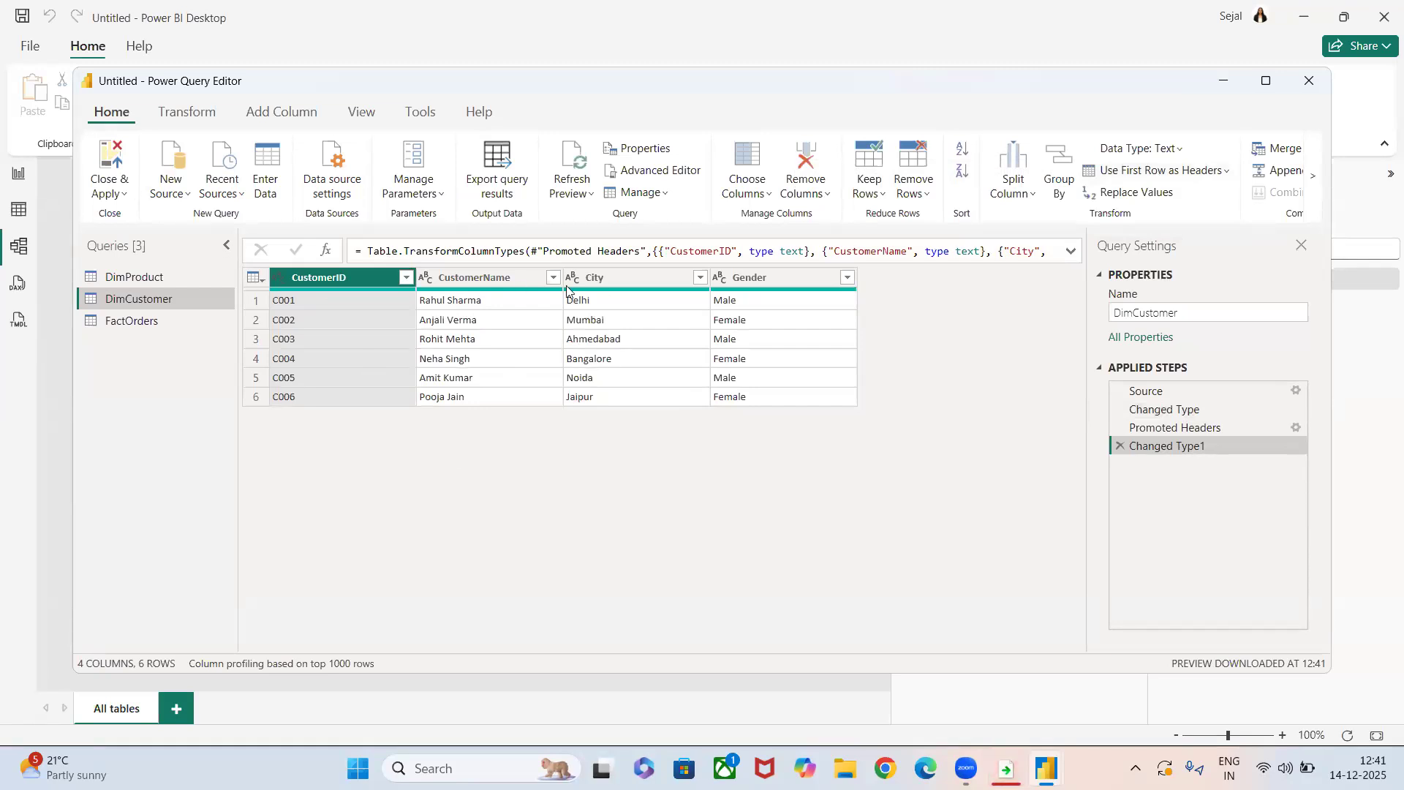
Apply the pending query changes to the model and close the Power Query Editor.
click(111, 194)
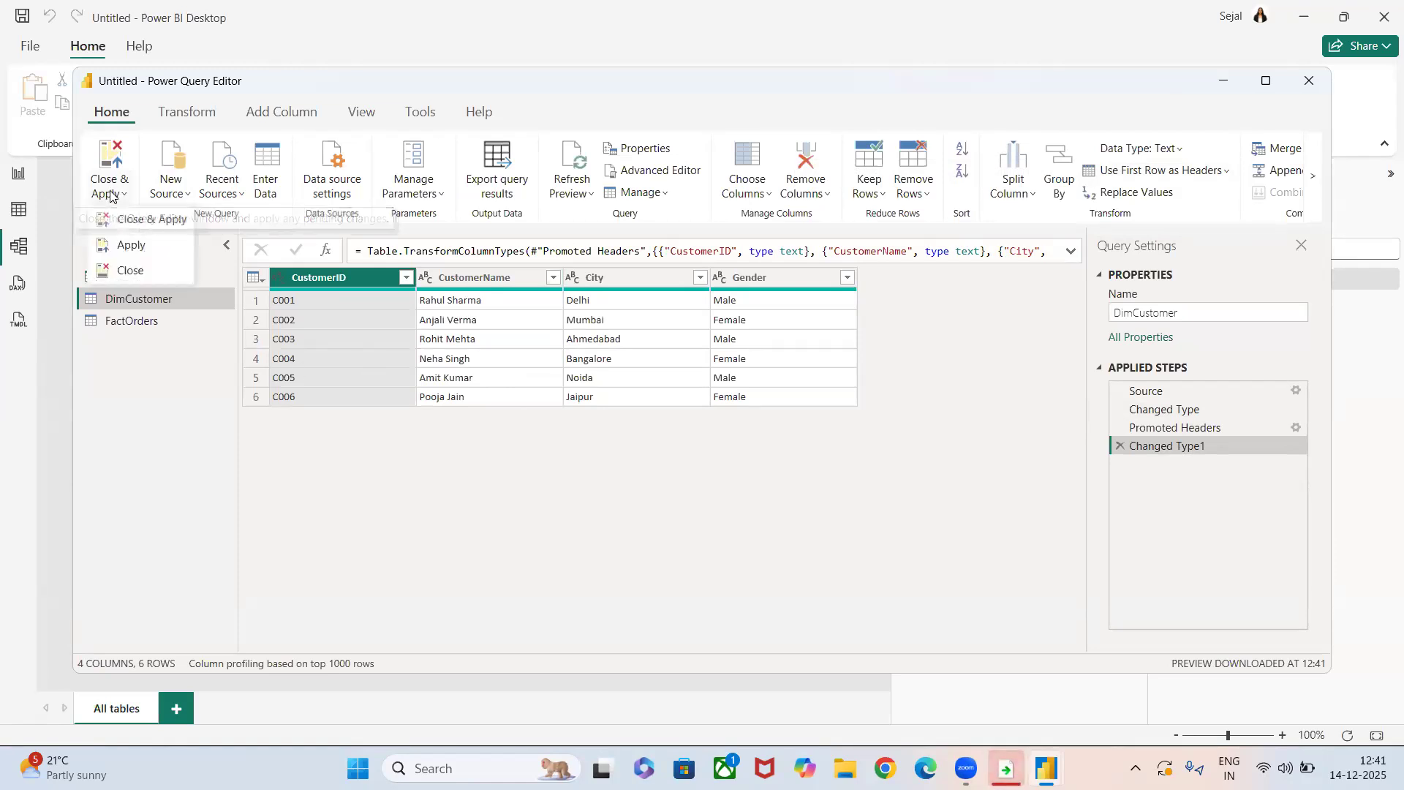
click(127, 244)
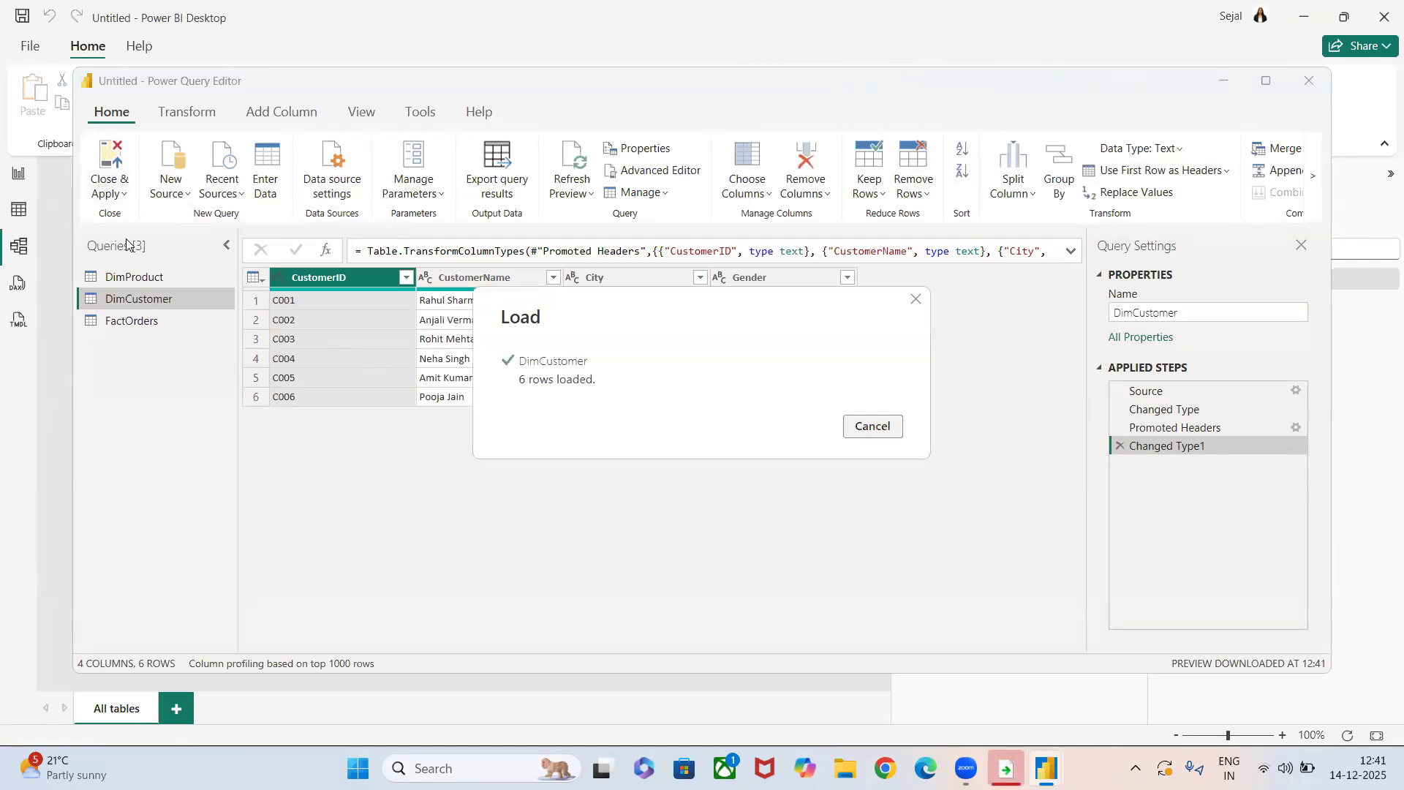
click(1313, 79)
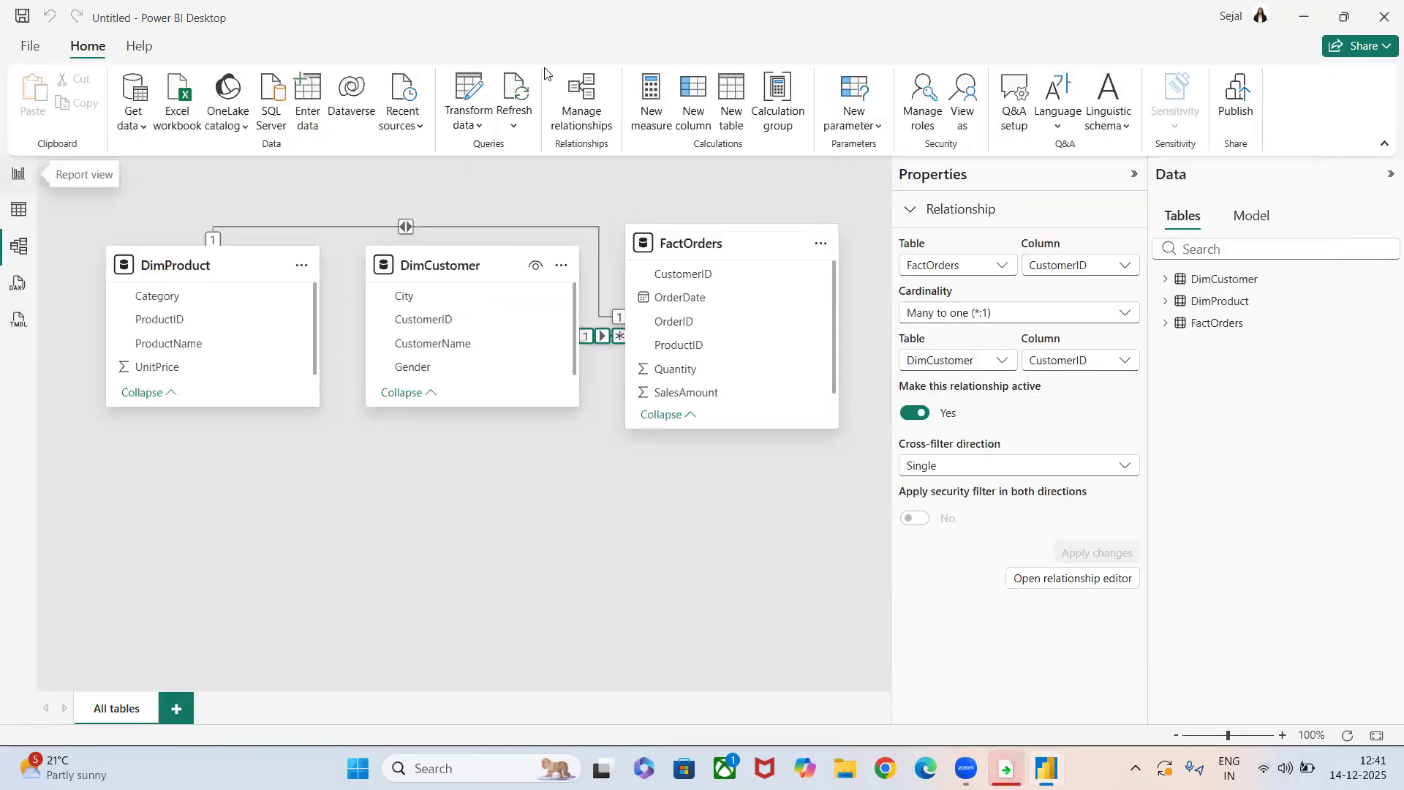
Refresh the model's data and move the DimCustomer table below and between DimProduct and FactOrders in the diagram.
click(514, 123)
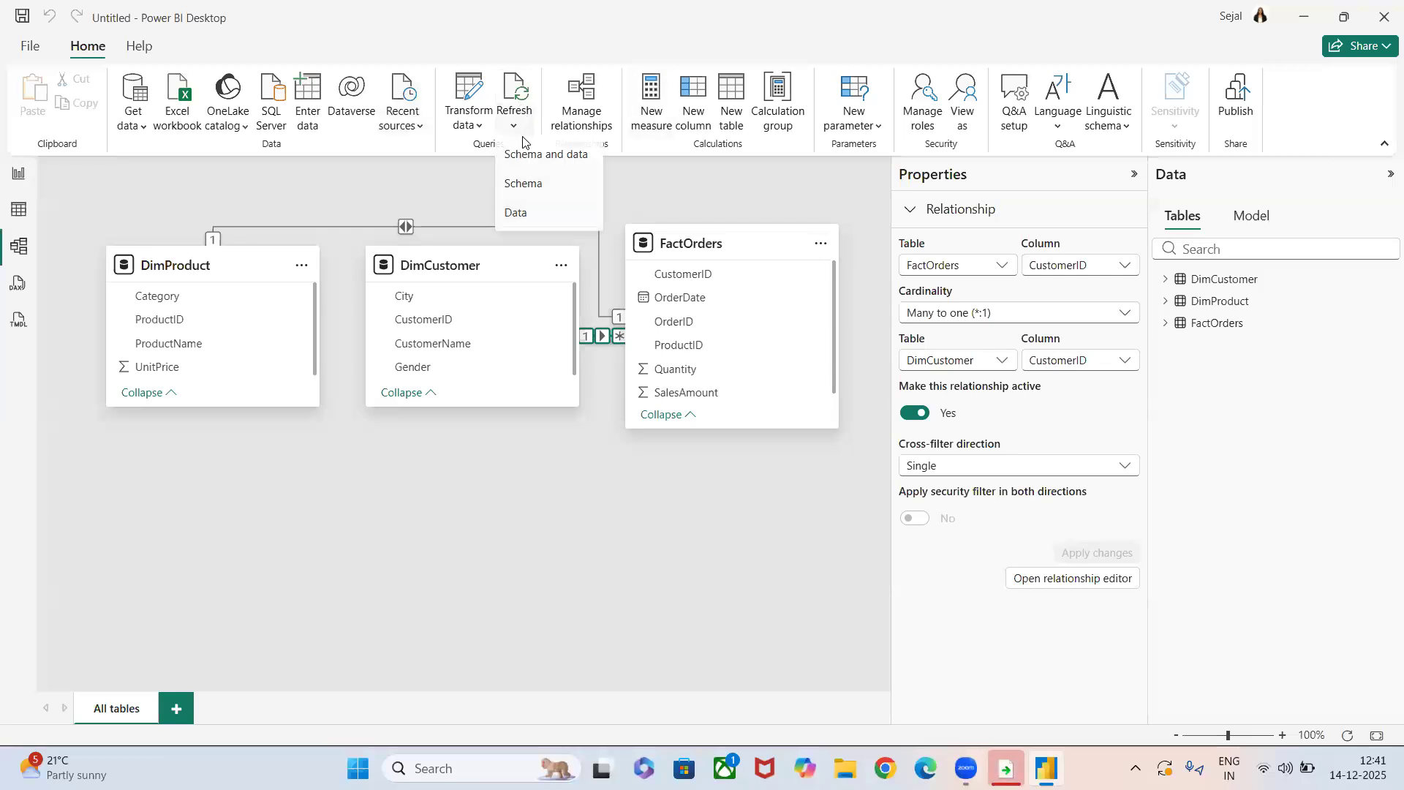
click(516, 213)
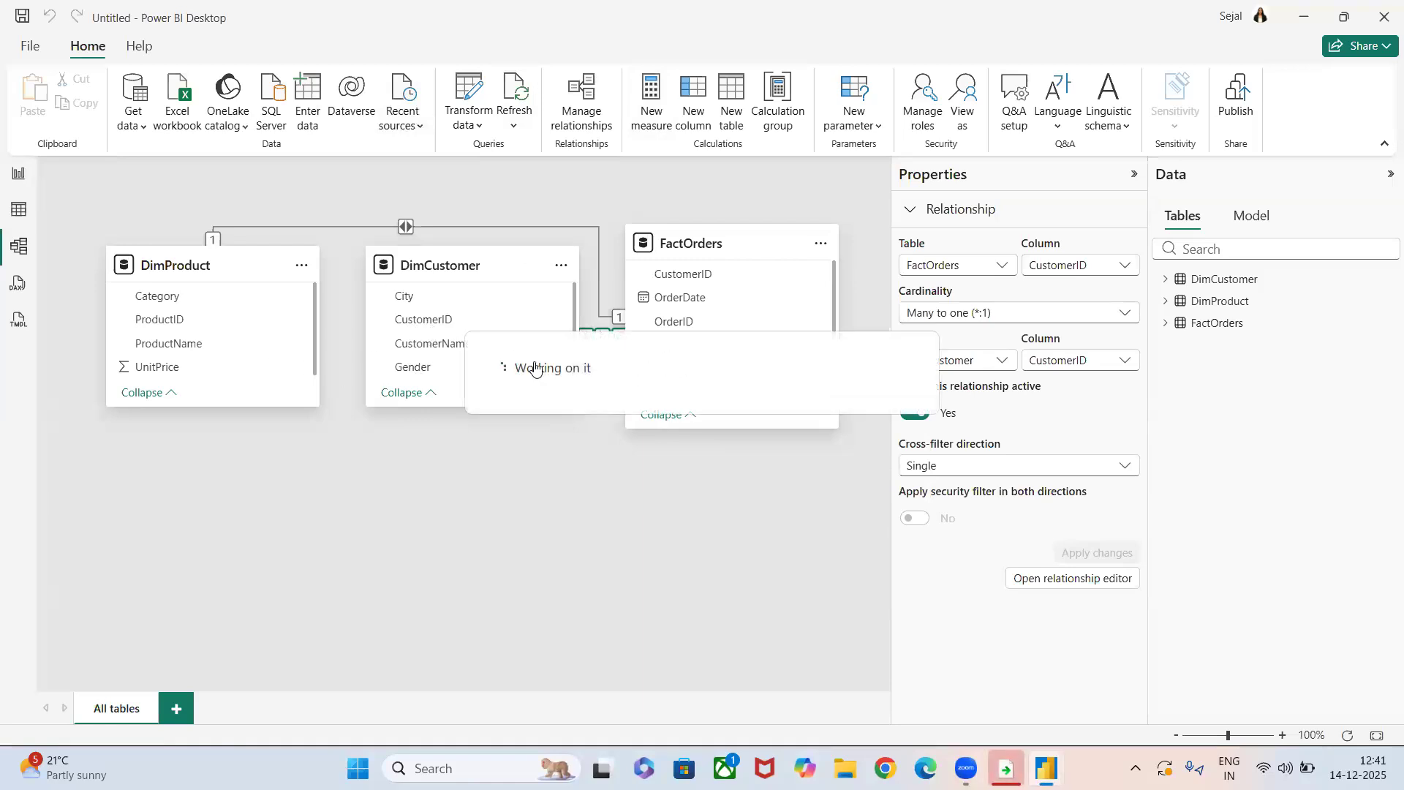
drag(464, 268, 439, 504)
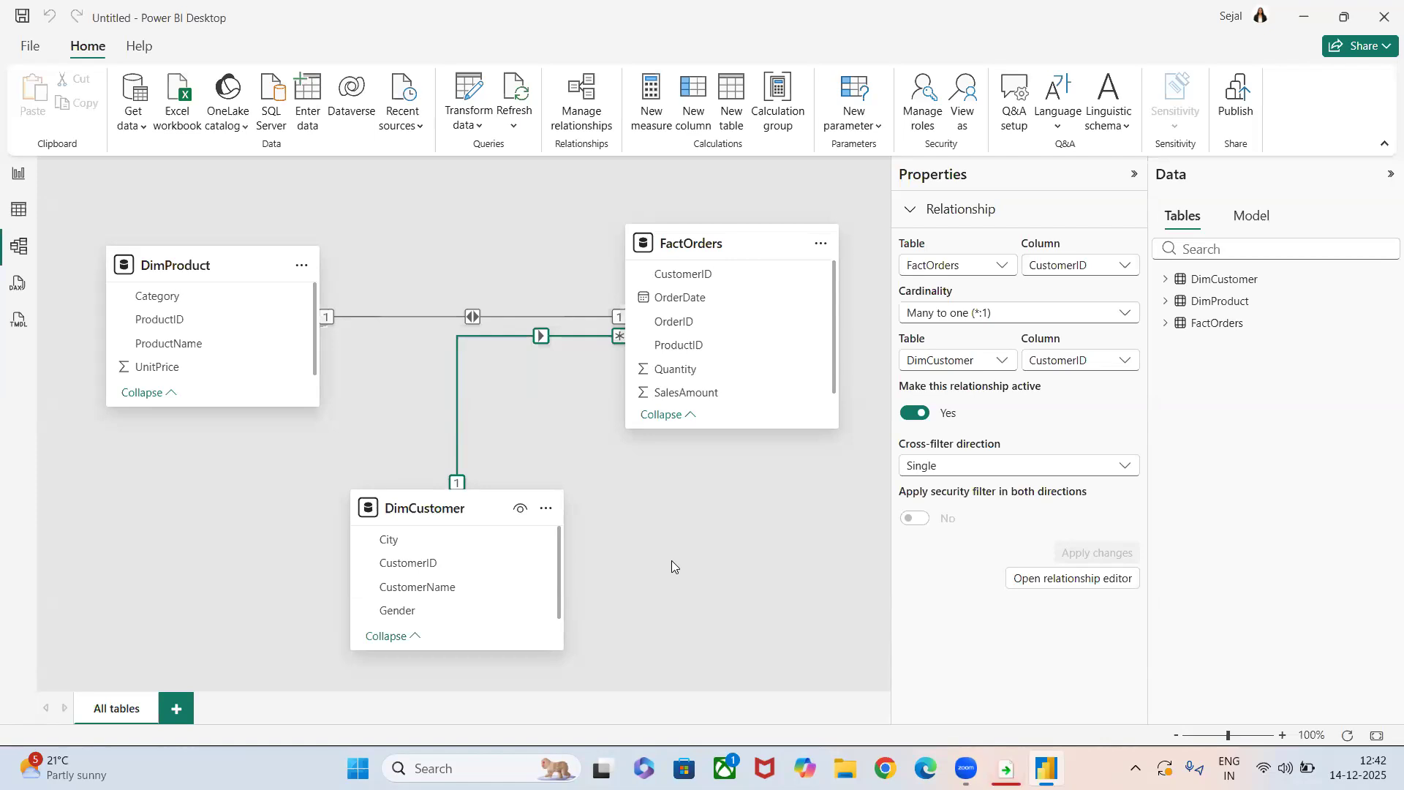
Delete both existing FactOrders relationships, to DimCustomer on CustomerID and to DimProduct on ProductID.
click(821, 247)
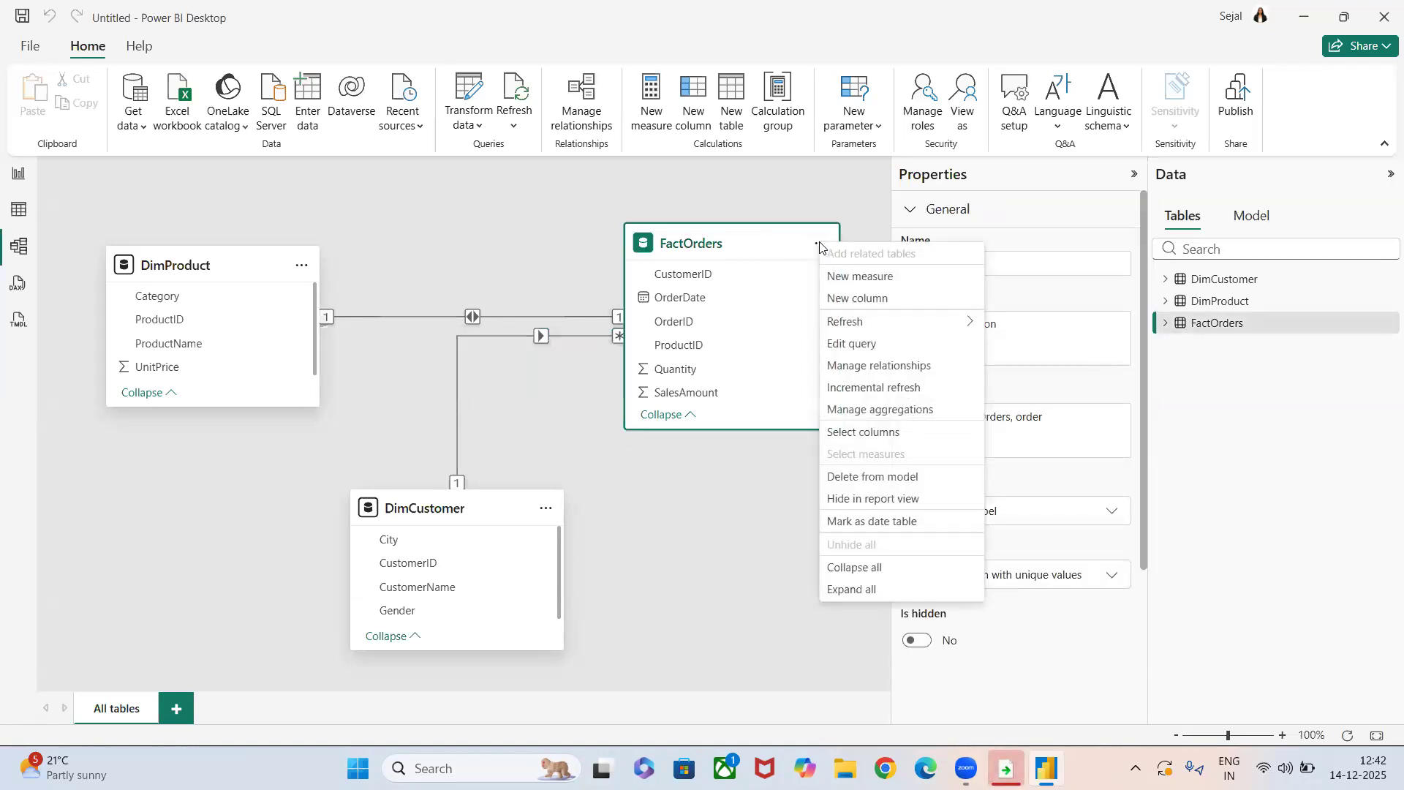
click(867, 369)
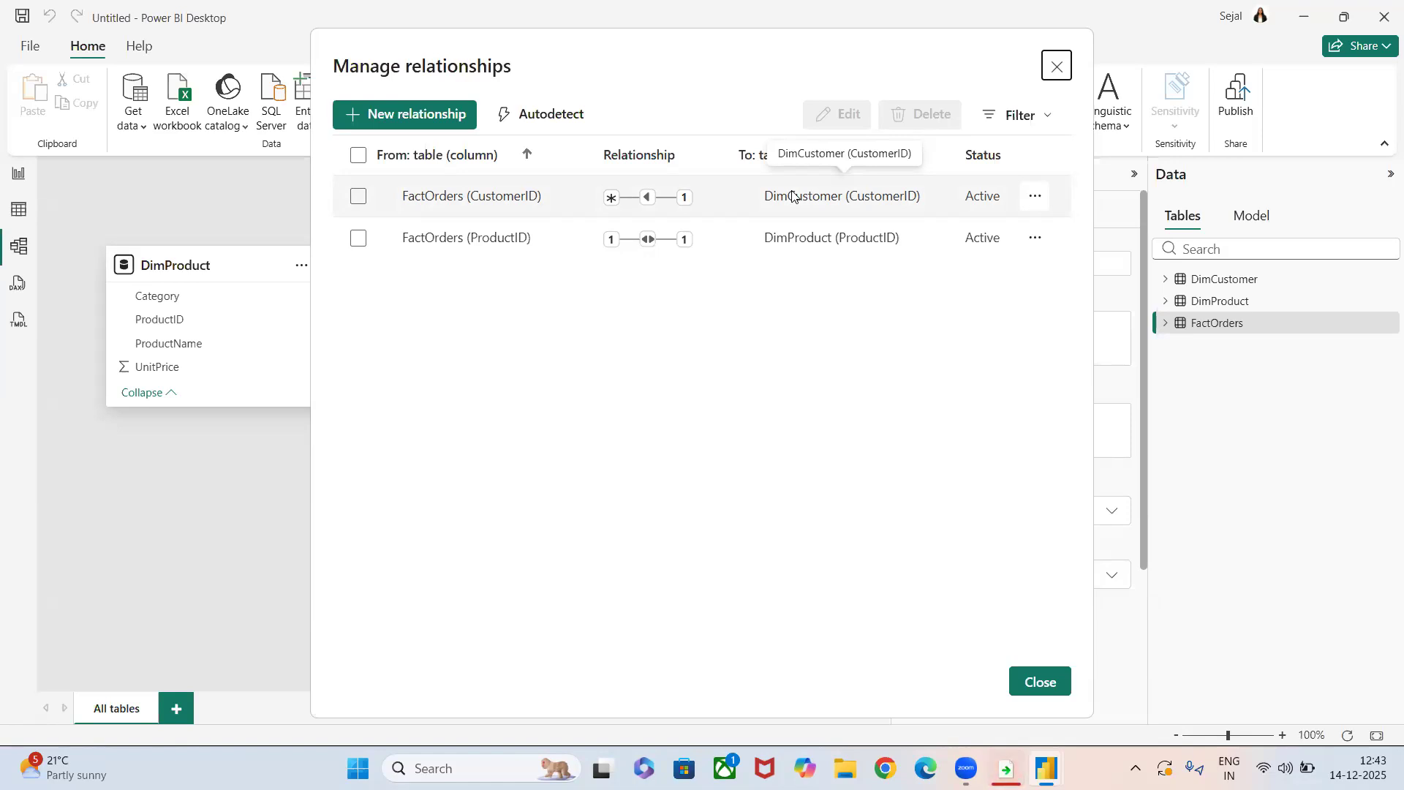
click(357, 199)
click(359, 240)
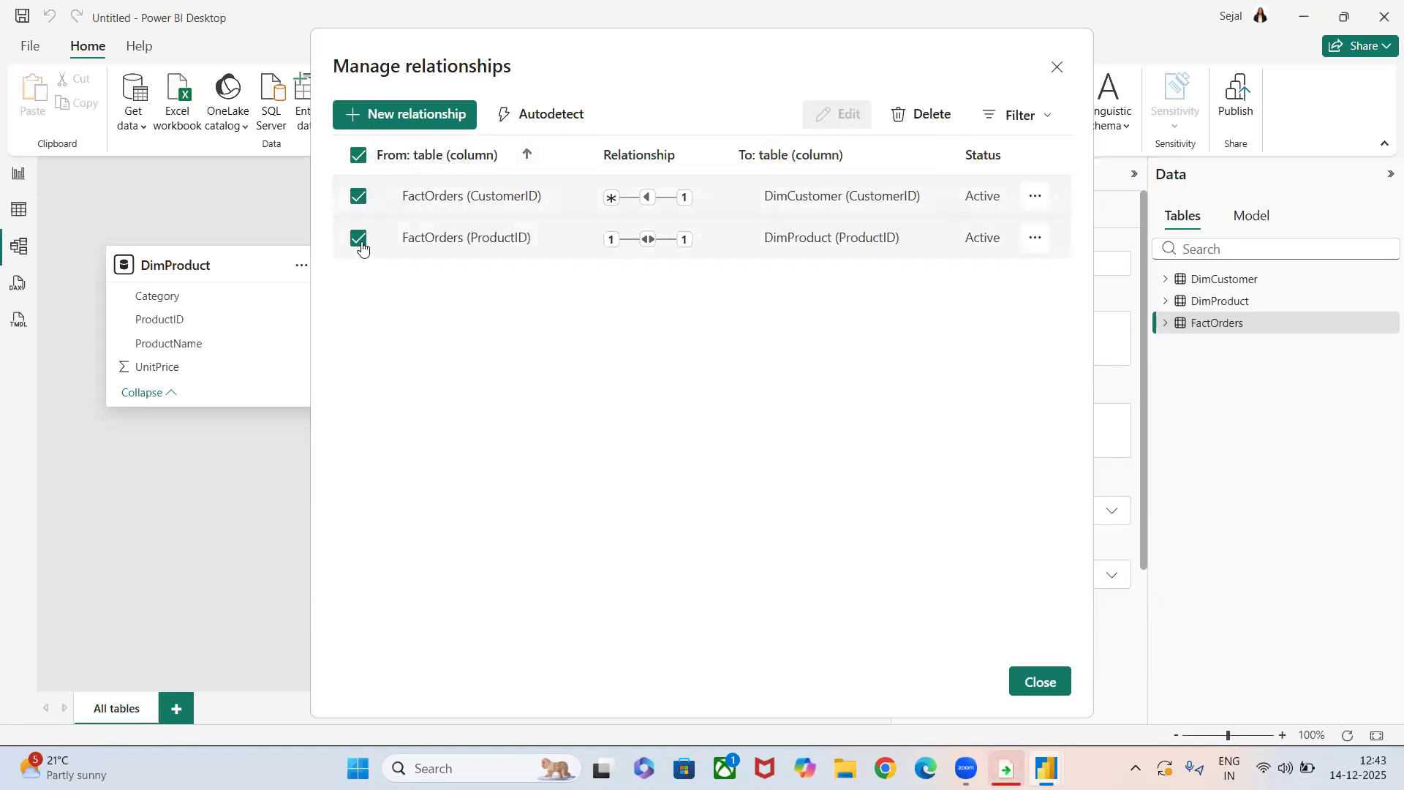
click(934, 127)
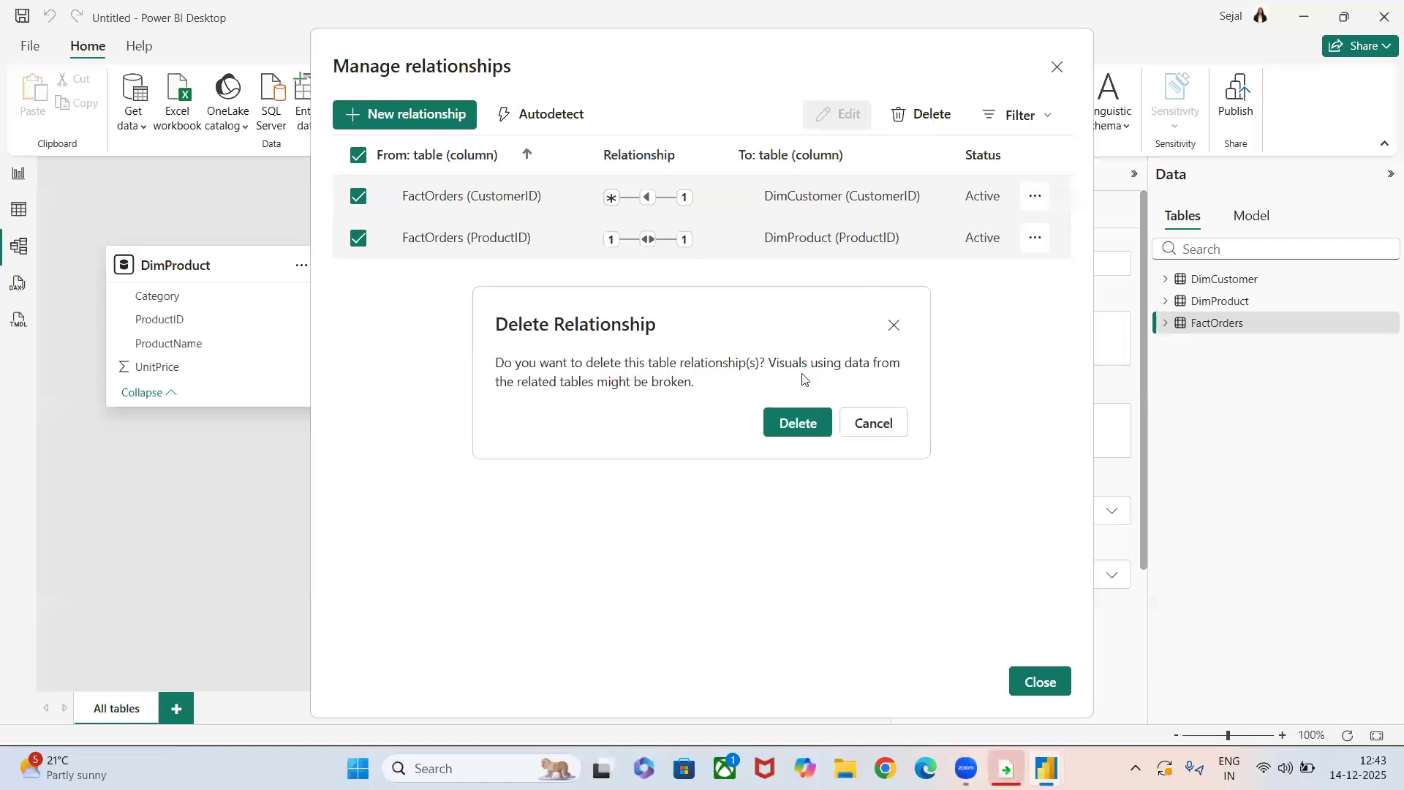
click(793, 425)
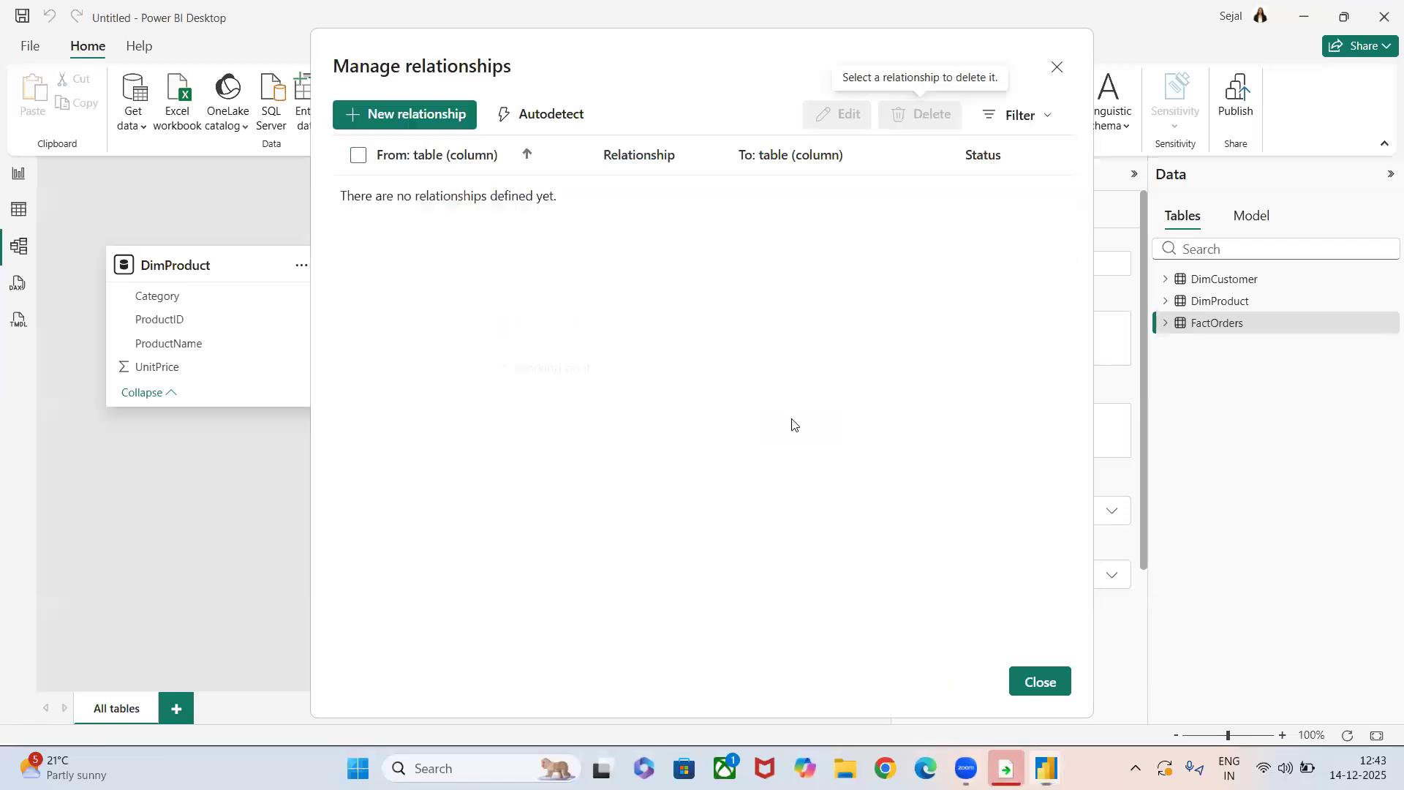
click(1033, 683)
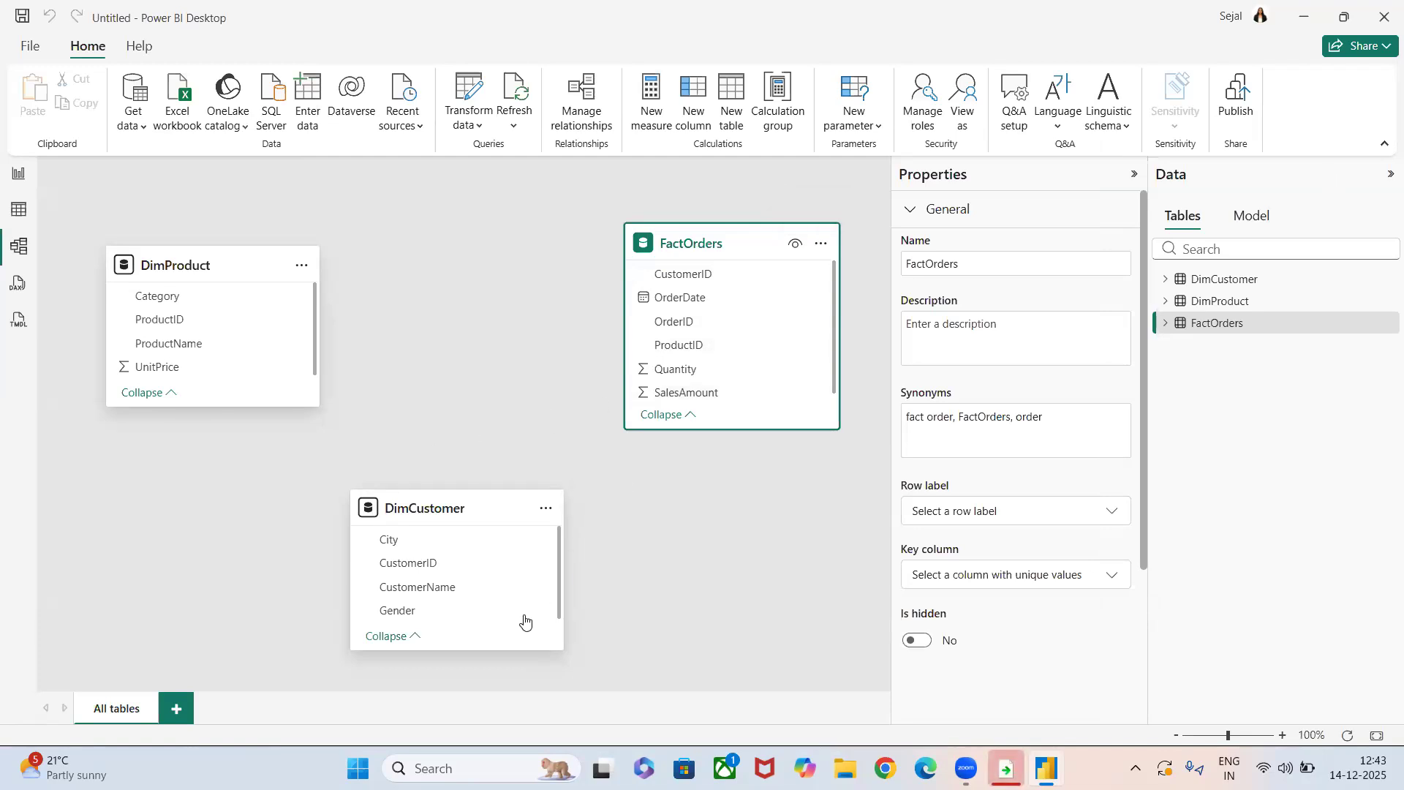
Examine the rows and key columns of the DimCustomer, DimProduct and FactOrders tables in the table view.
click(18, 210)
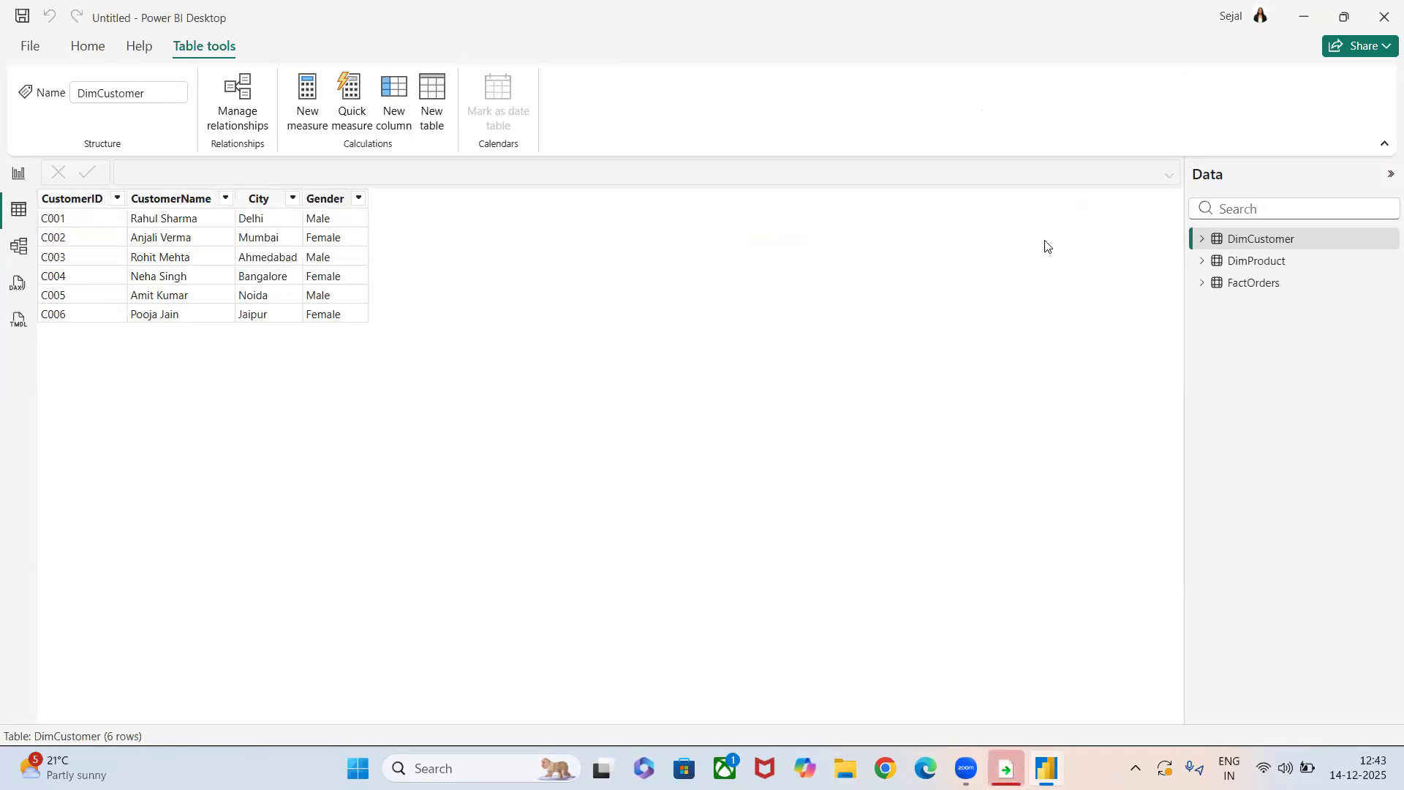
click(1235, 262)
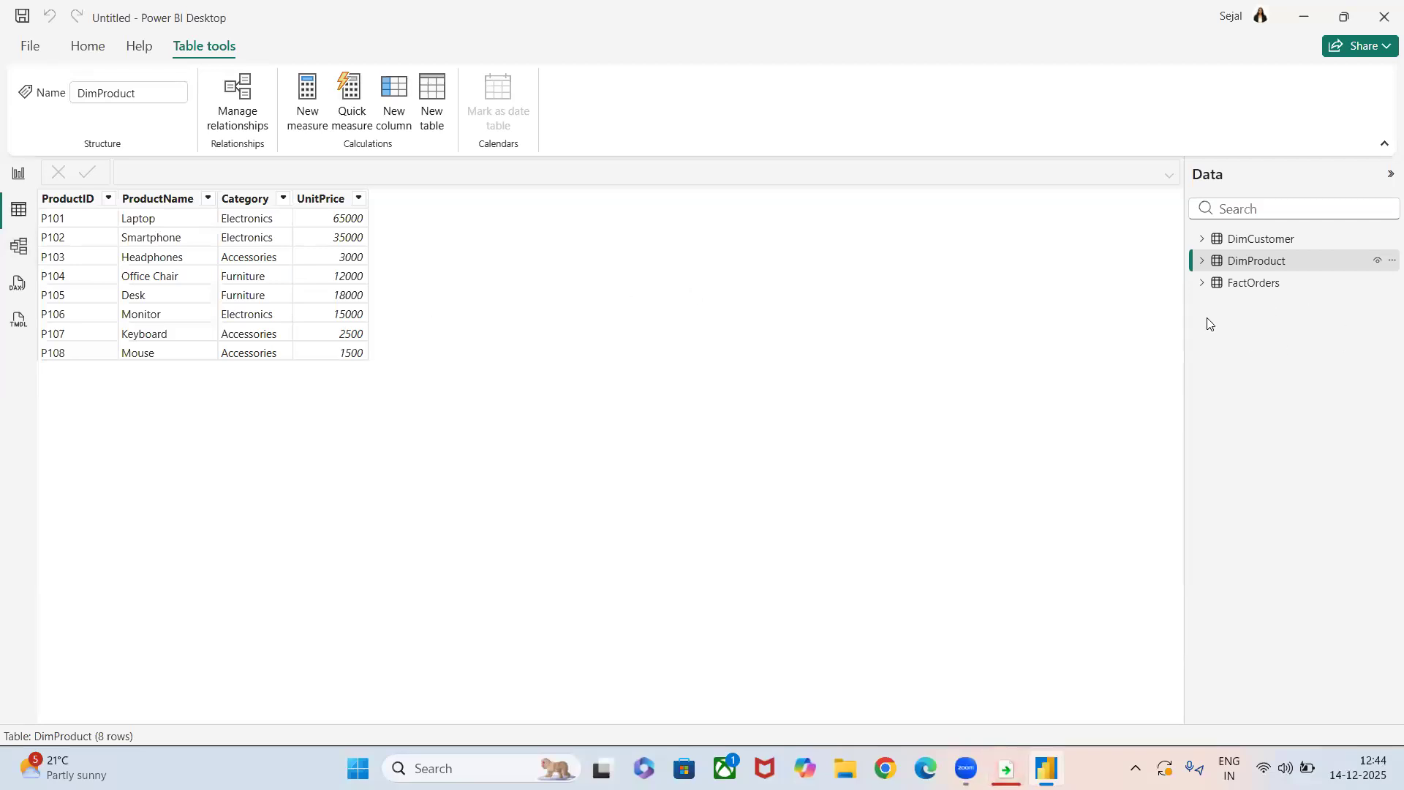
click(1242, 283)
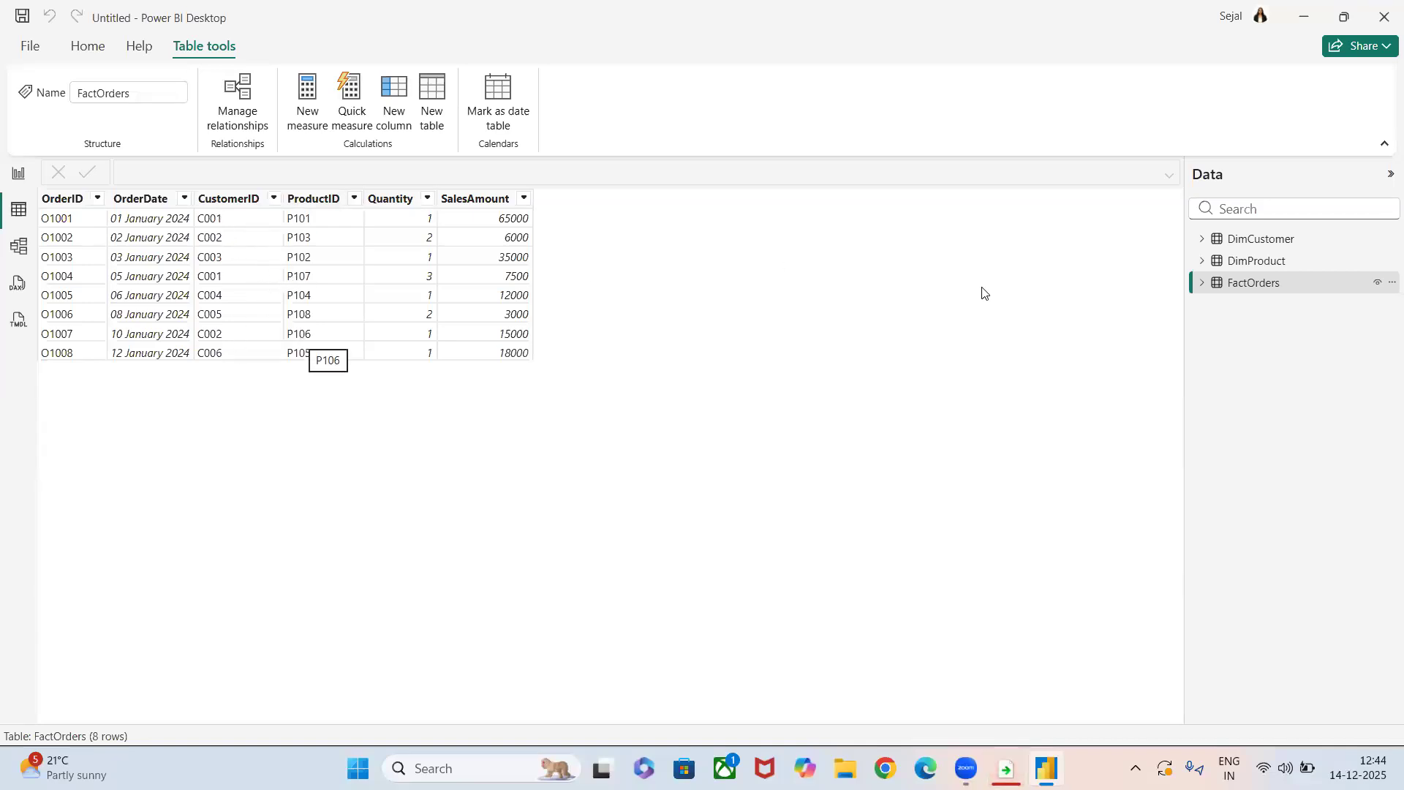
click(1272, 281)
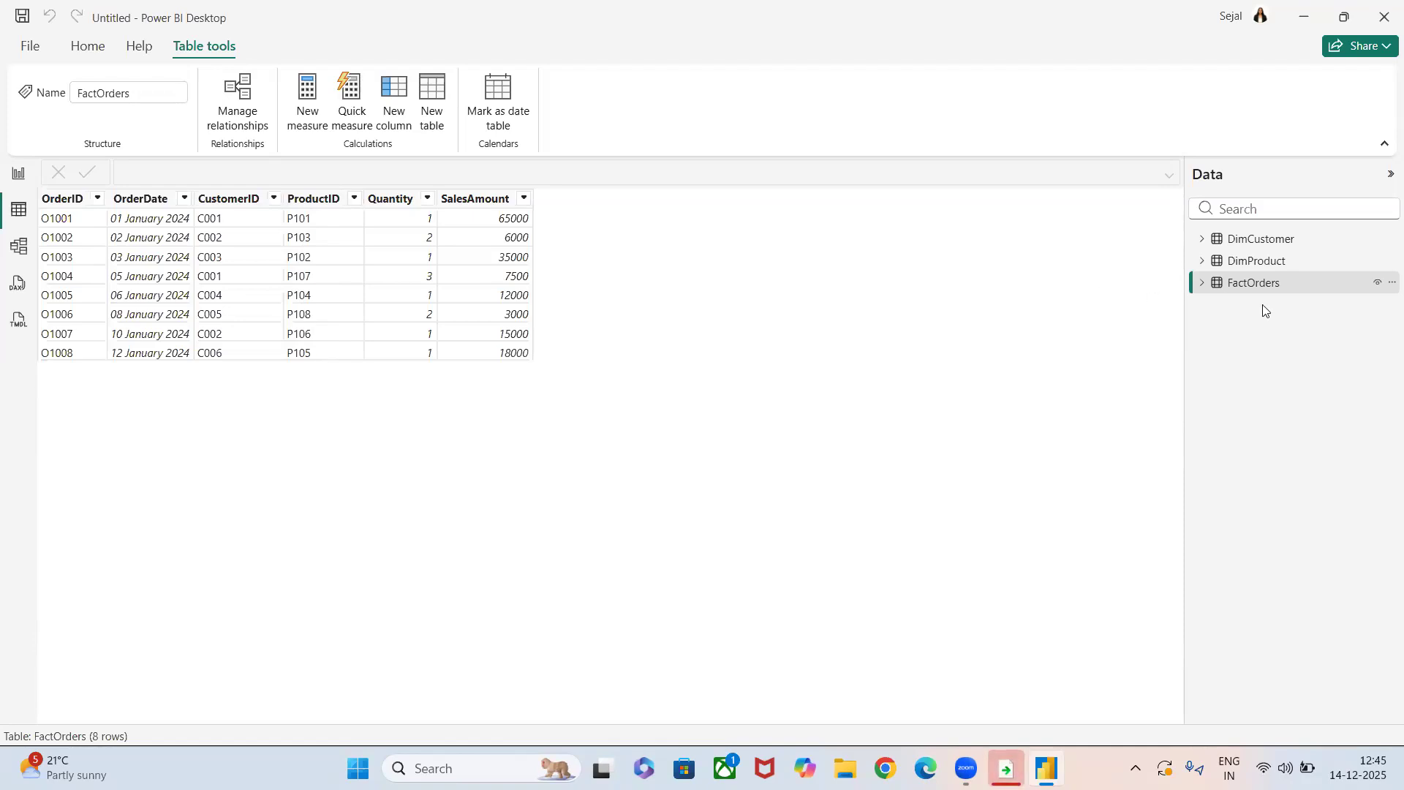
Add an empty table visual to the report page, enlarge it and move it to the middle of the canvas.
click(34, 257)
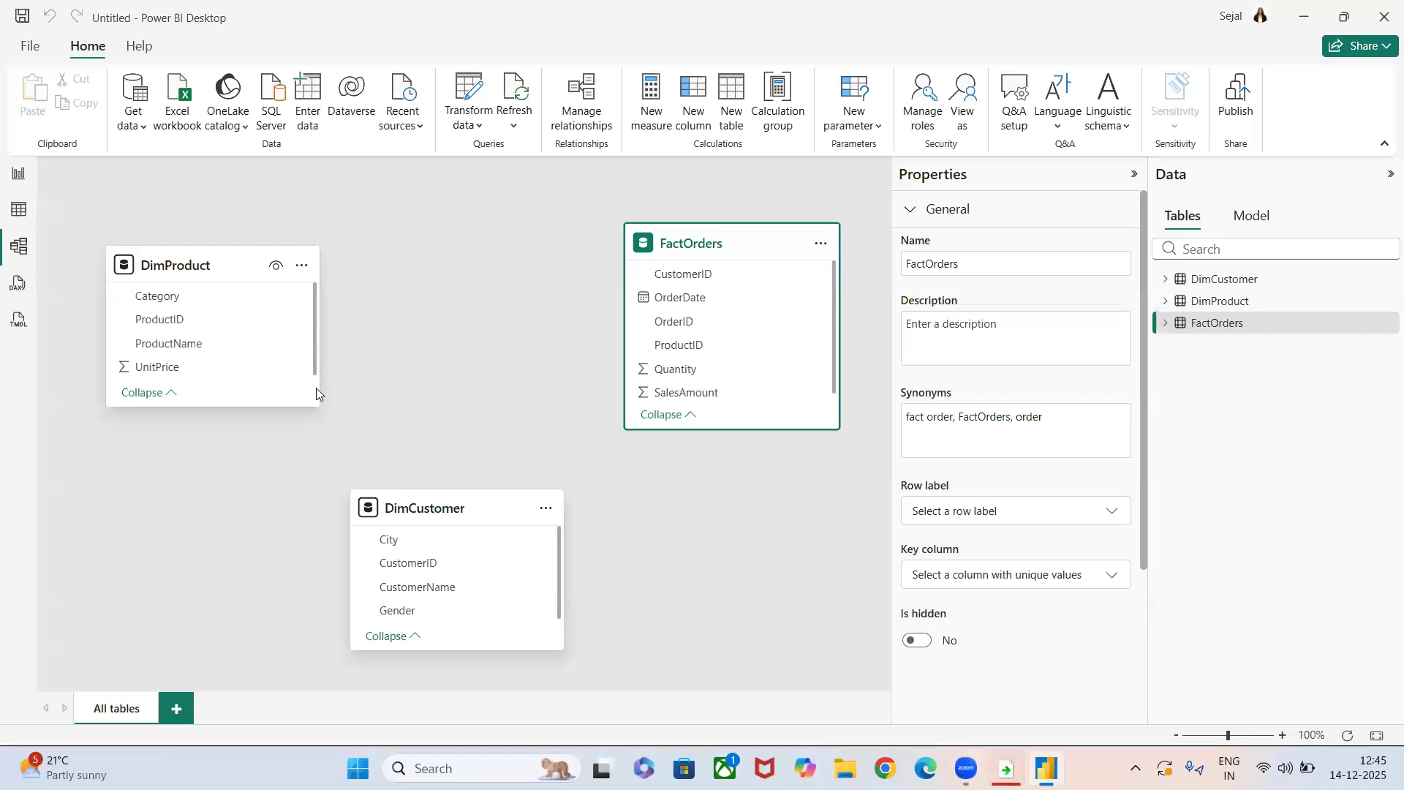
click(18, 173)
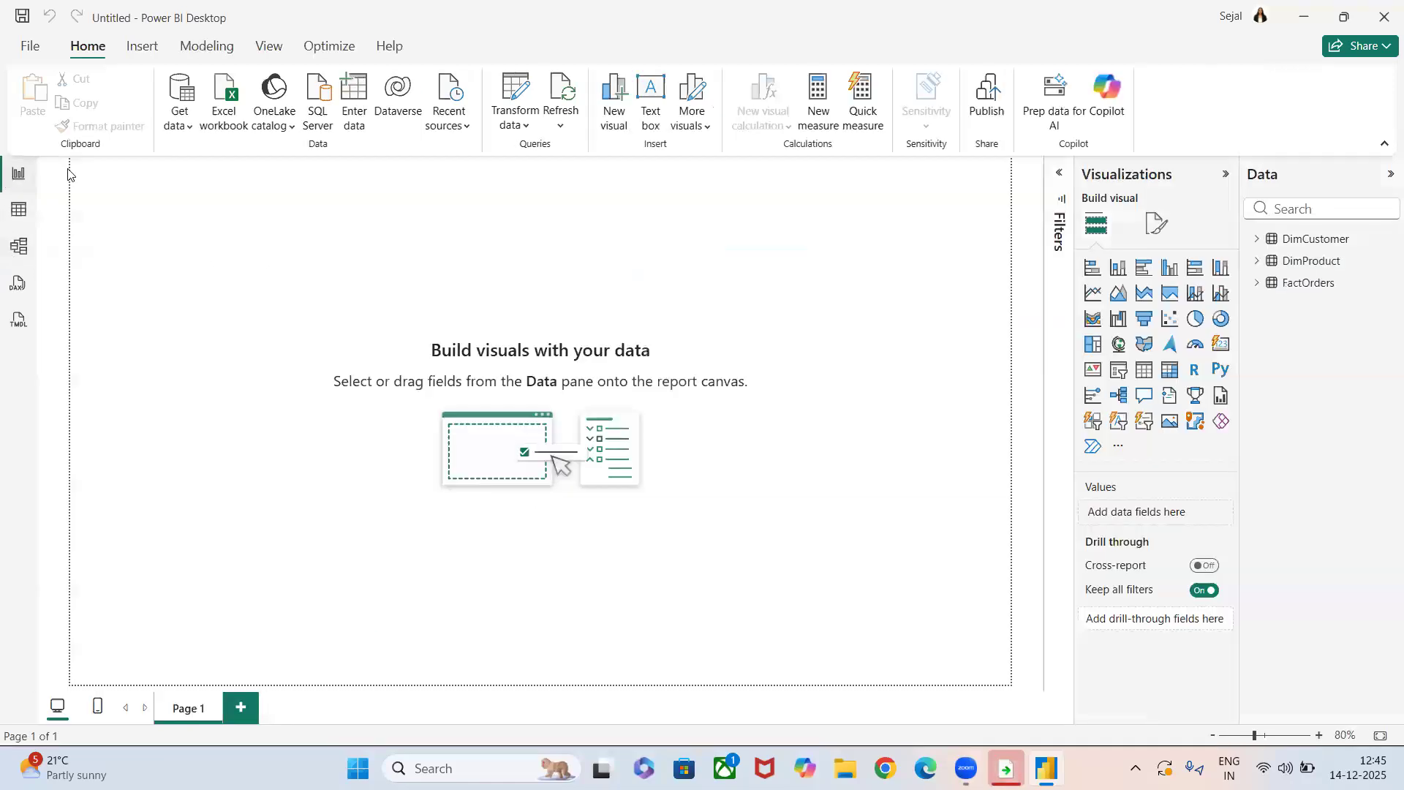
click(1143, 371)
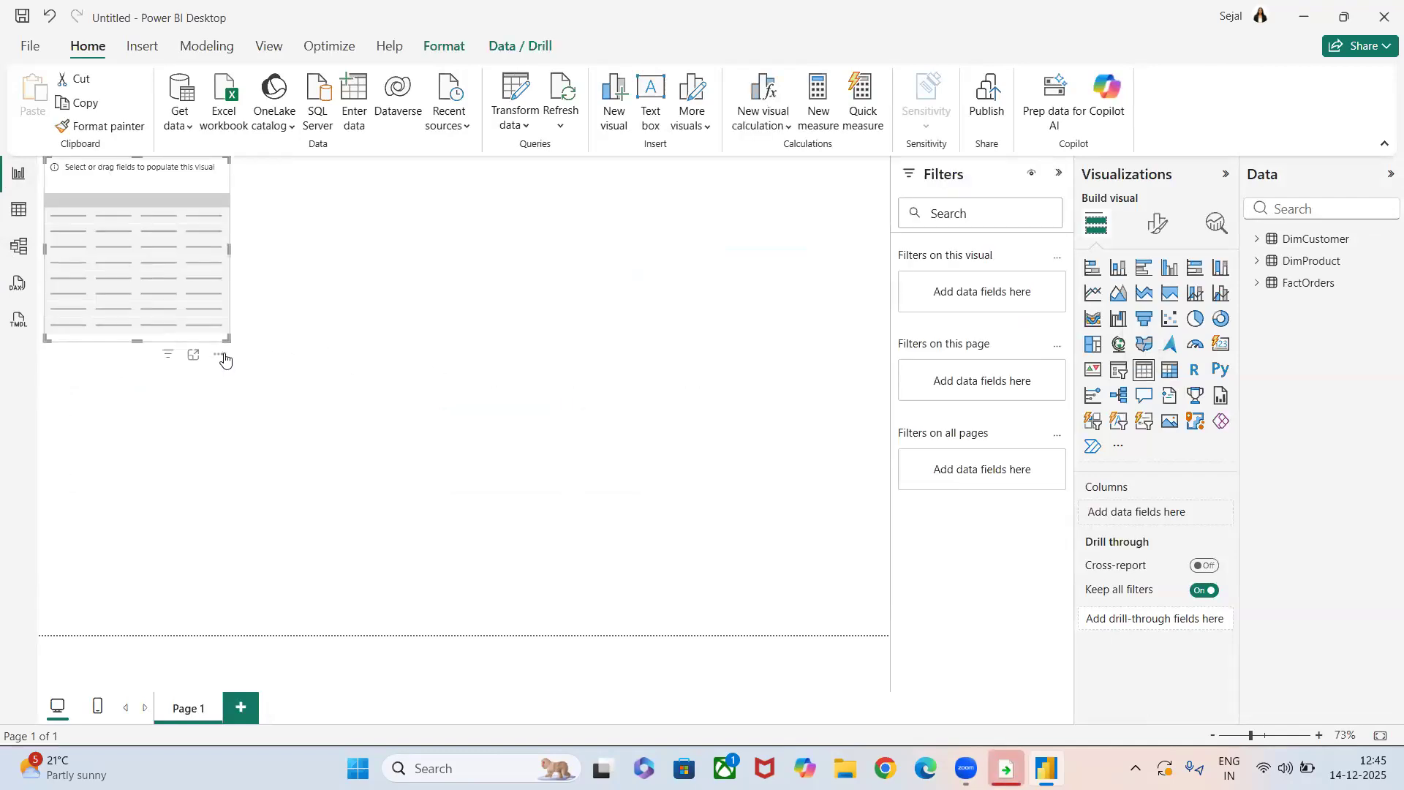
drag(226, 342, 658, 505)
drag(520, 449, 572, 464)
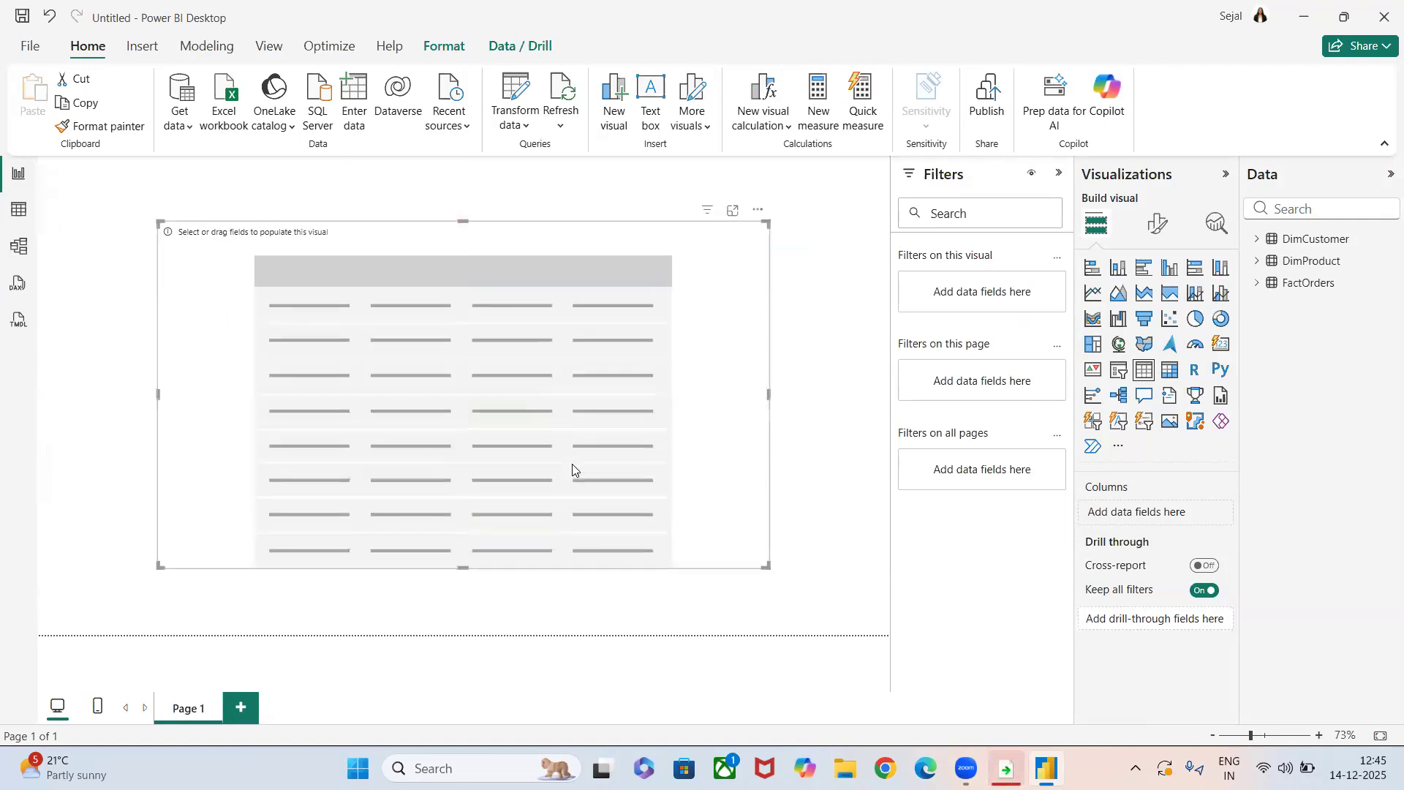
Expand the fields of all three tables and add DimCustomer's CustomerID as a column of the table visual.
click(1258, 239)
click(1267, 350)
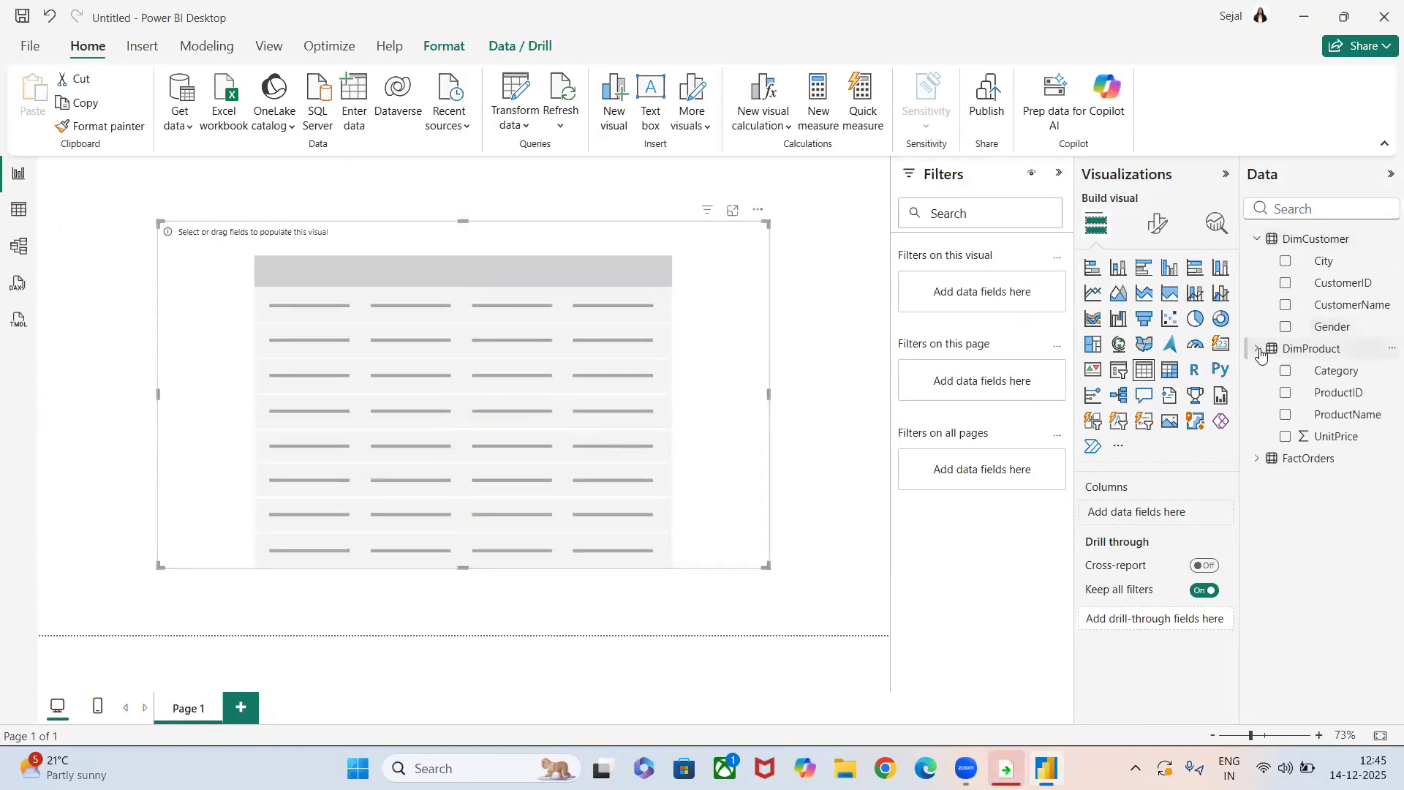
click(1259, 460)
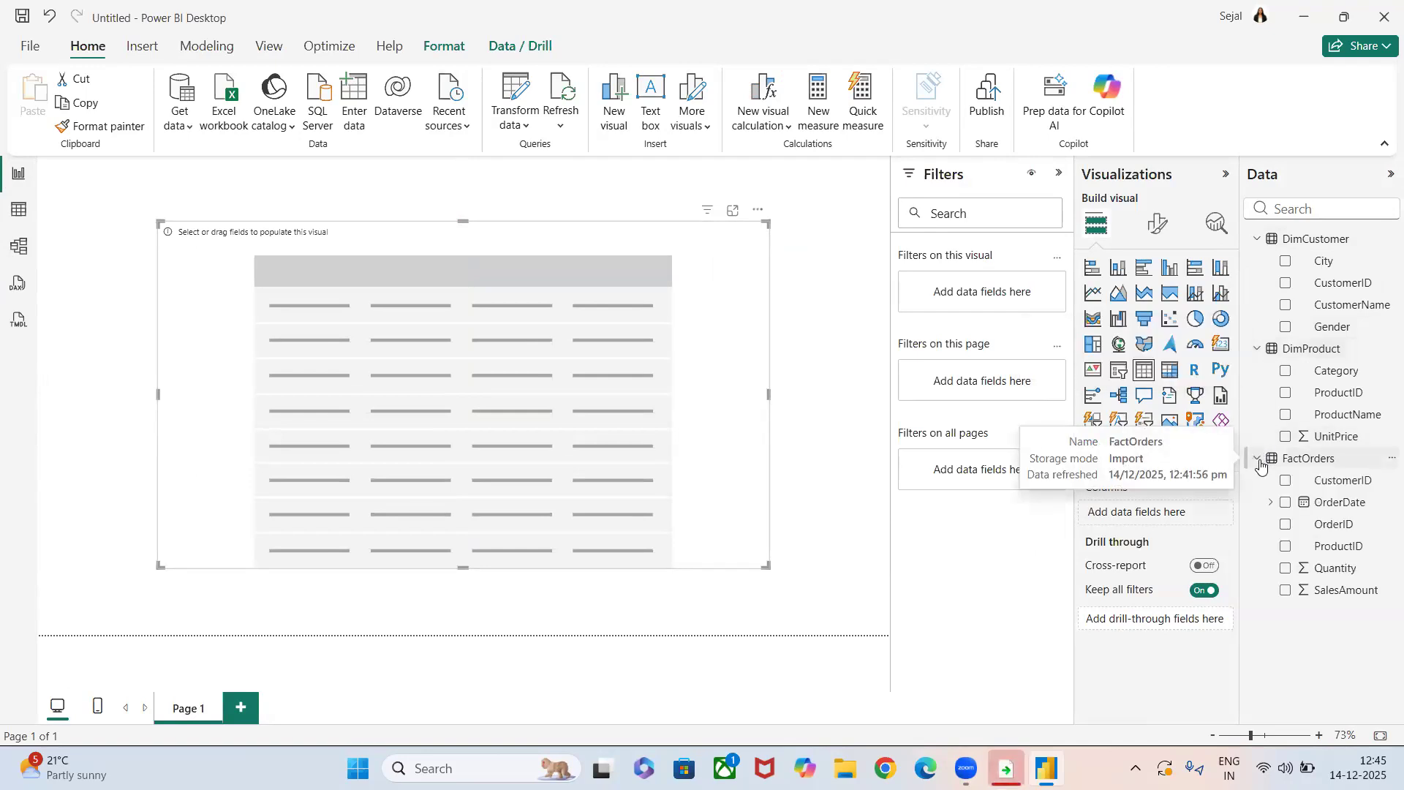
drag(1348, 291, 1188, 517)
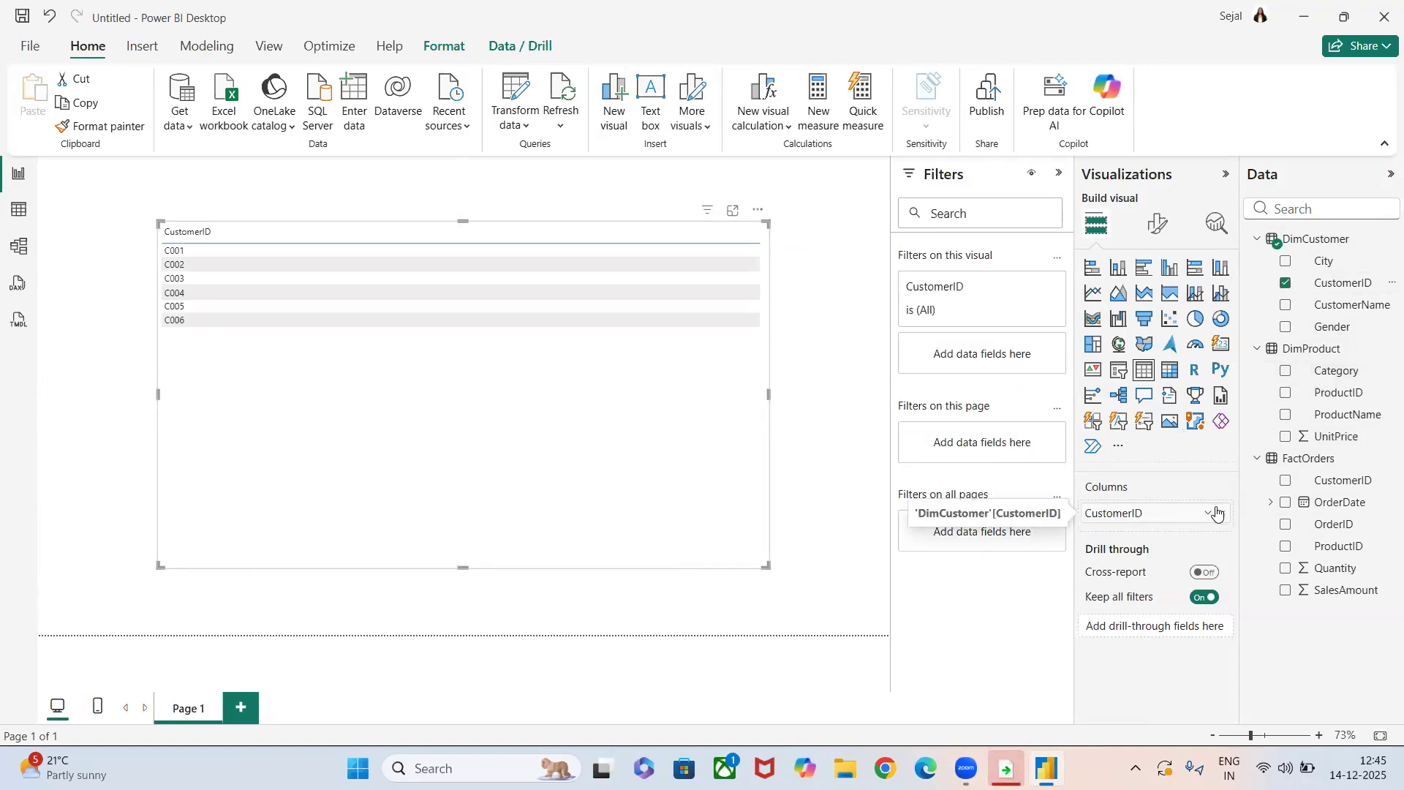
Try adding DimProduct's ProductID and FactOrders' OrderID in turn to the table visual beside CustomerID, removing each again.
drag(1334, 400, 1160, 534)
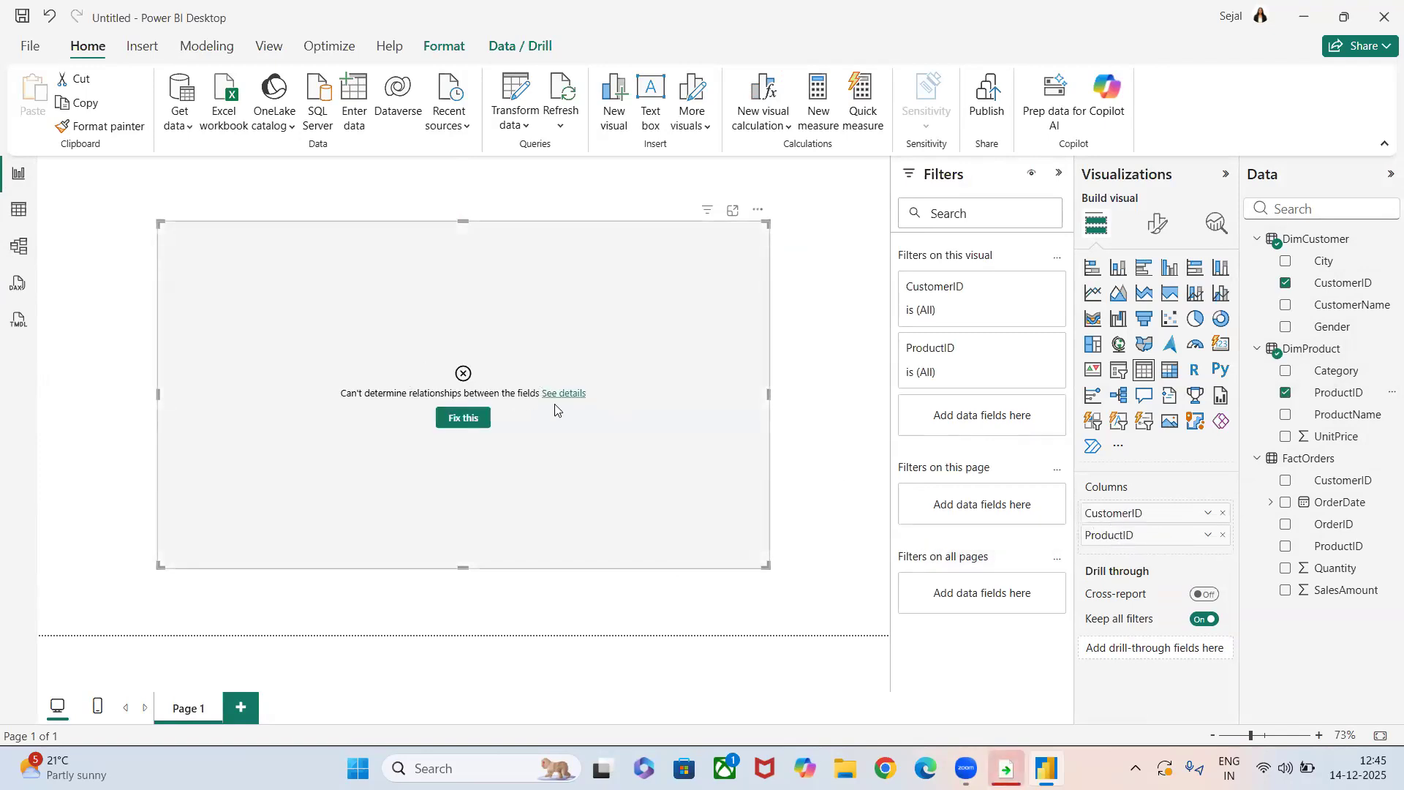
click(1222, 540)
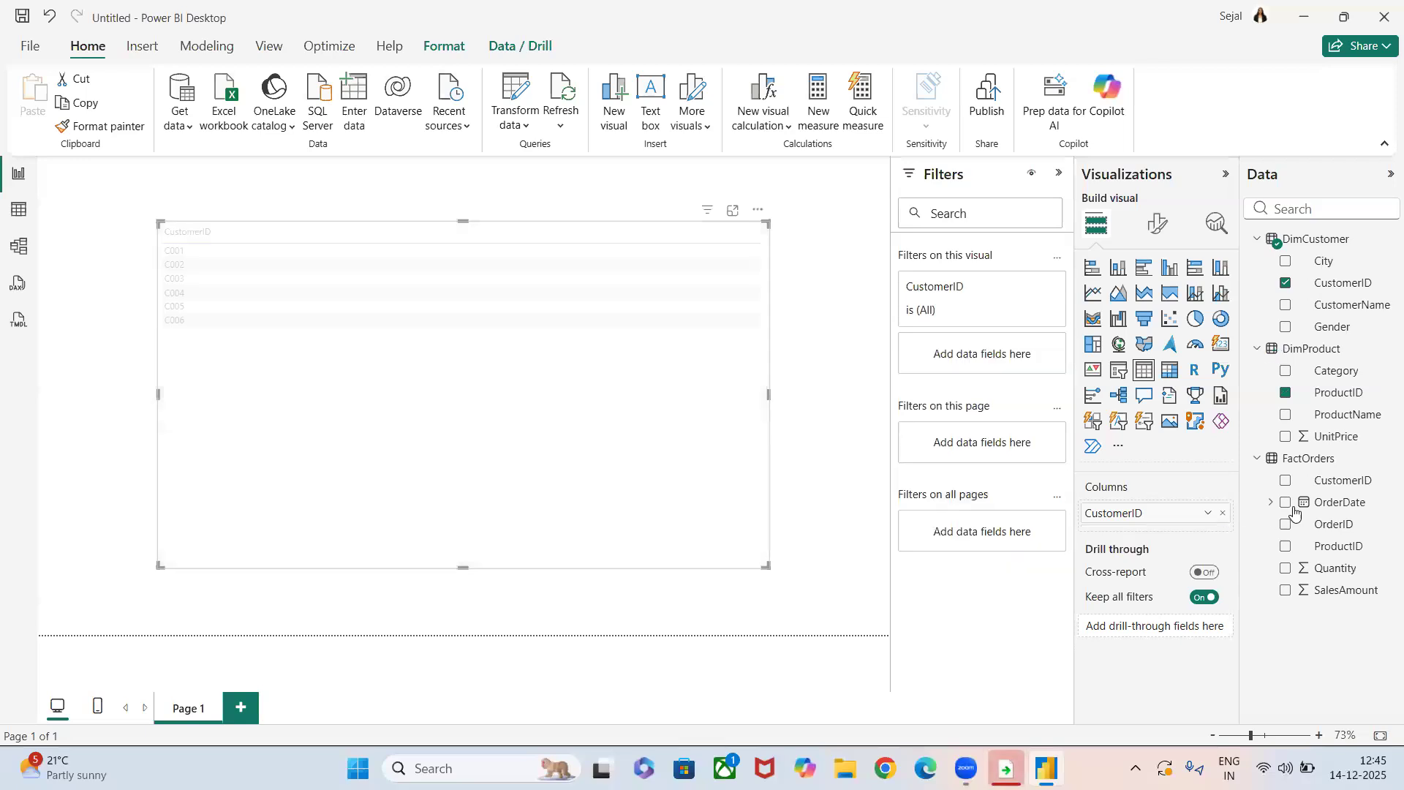
drag(1355, 526, 1183, 523)
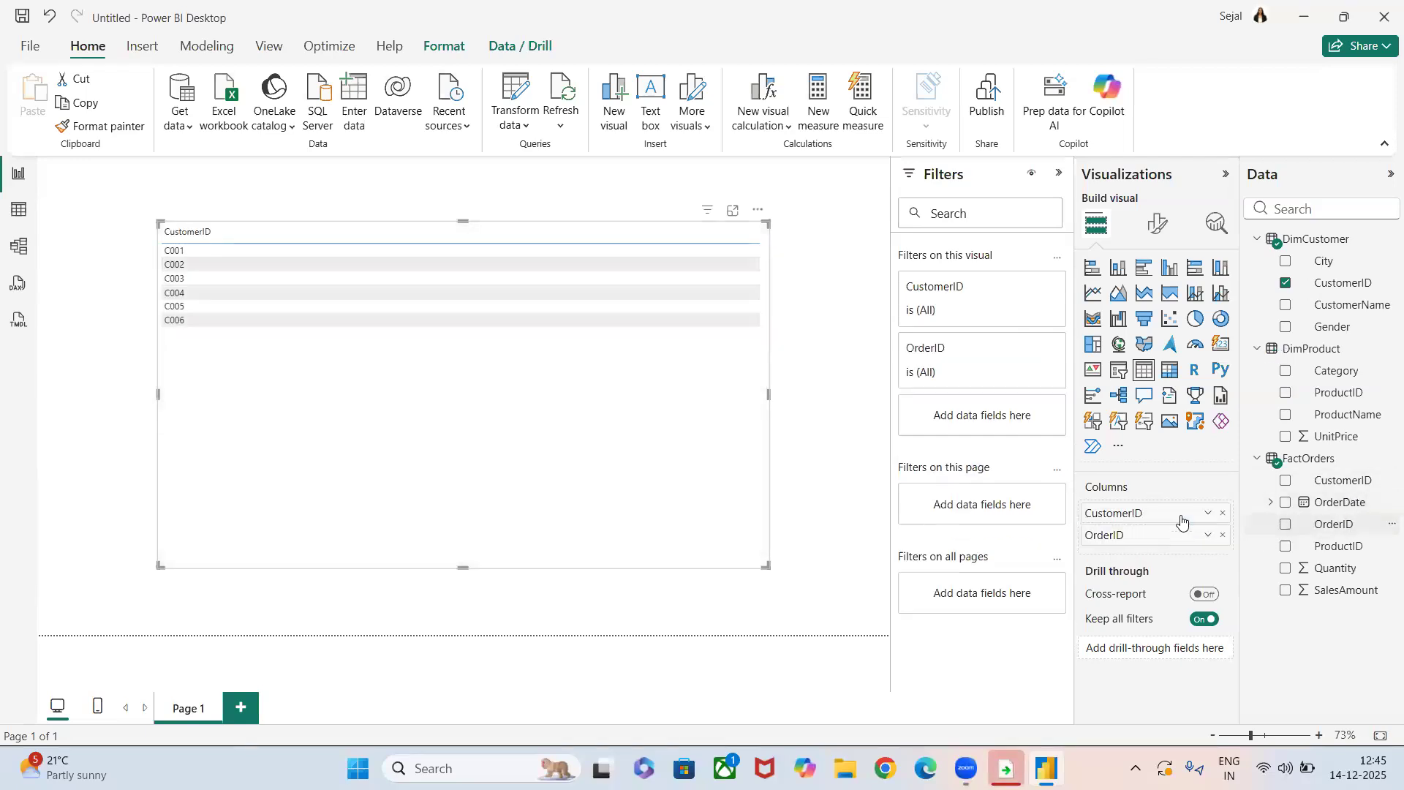
click(1223, 536)
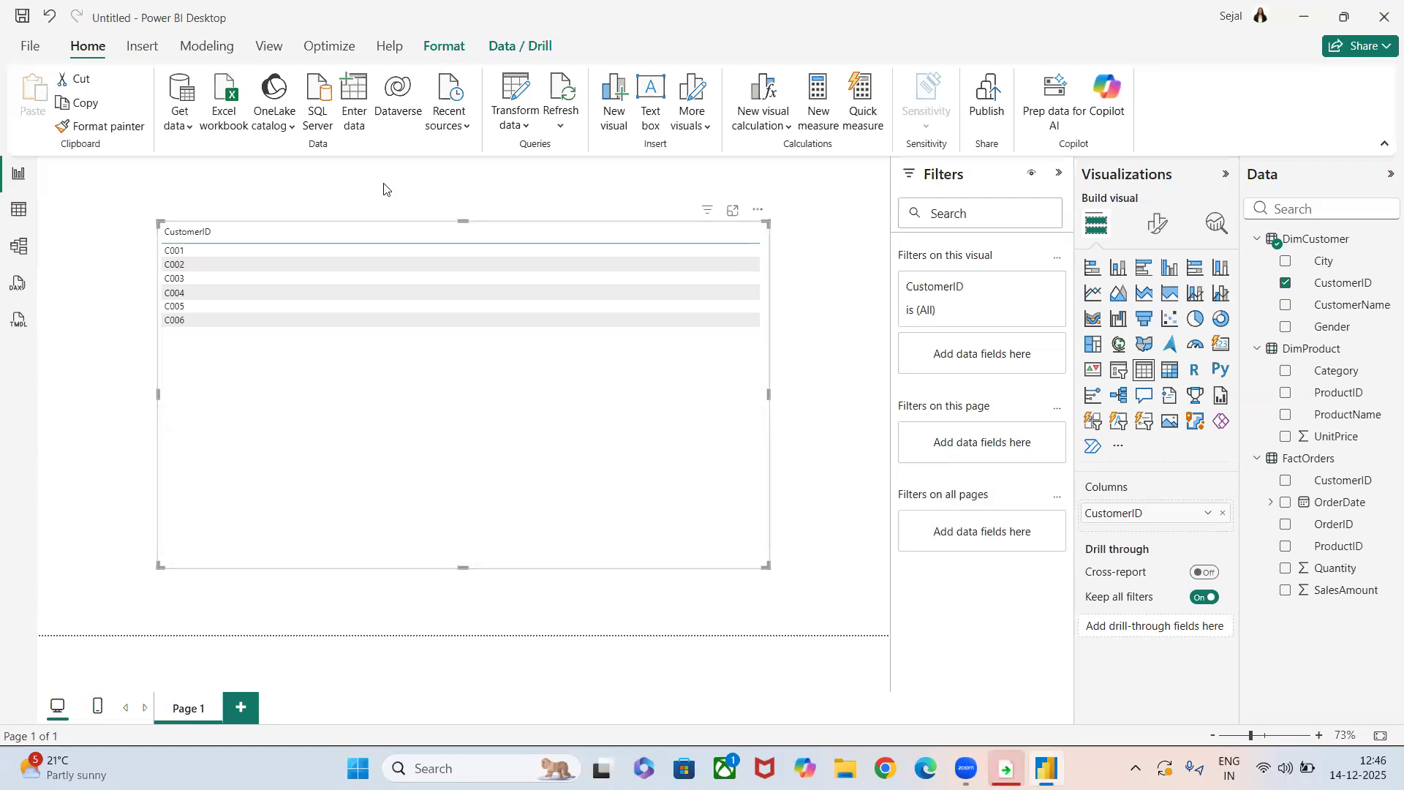
In the model view, relate DimProduct to FactOrders by ProductID (one to one, both directions) and DimCustomer to FactOrders by CustomerID (one to many, single direction).
click(18, 245)
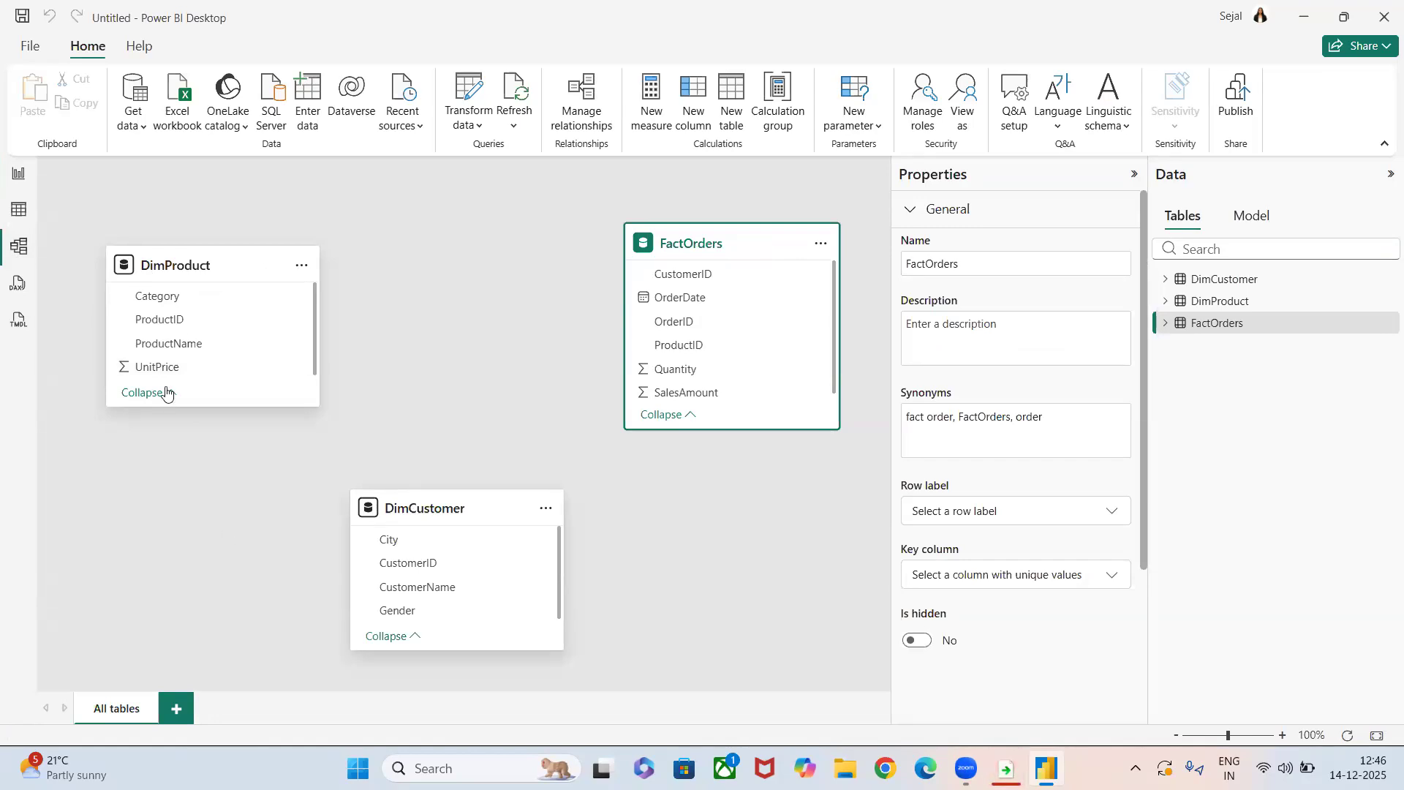
drag(162, 323, 682, 350)
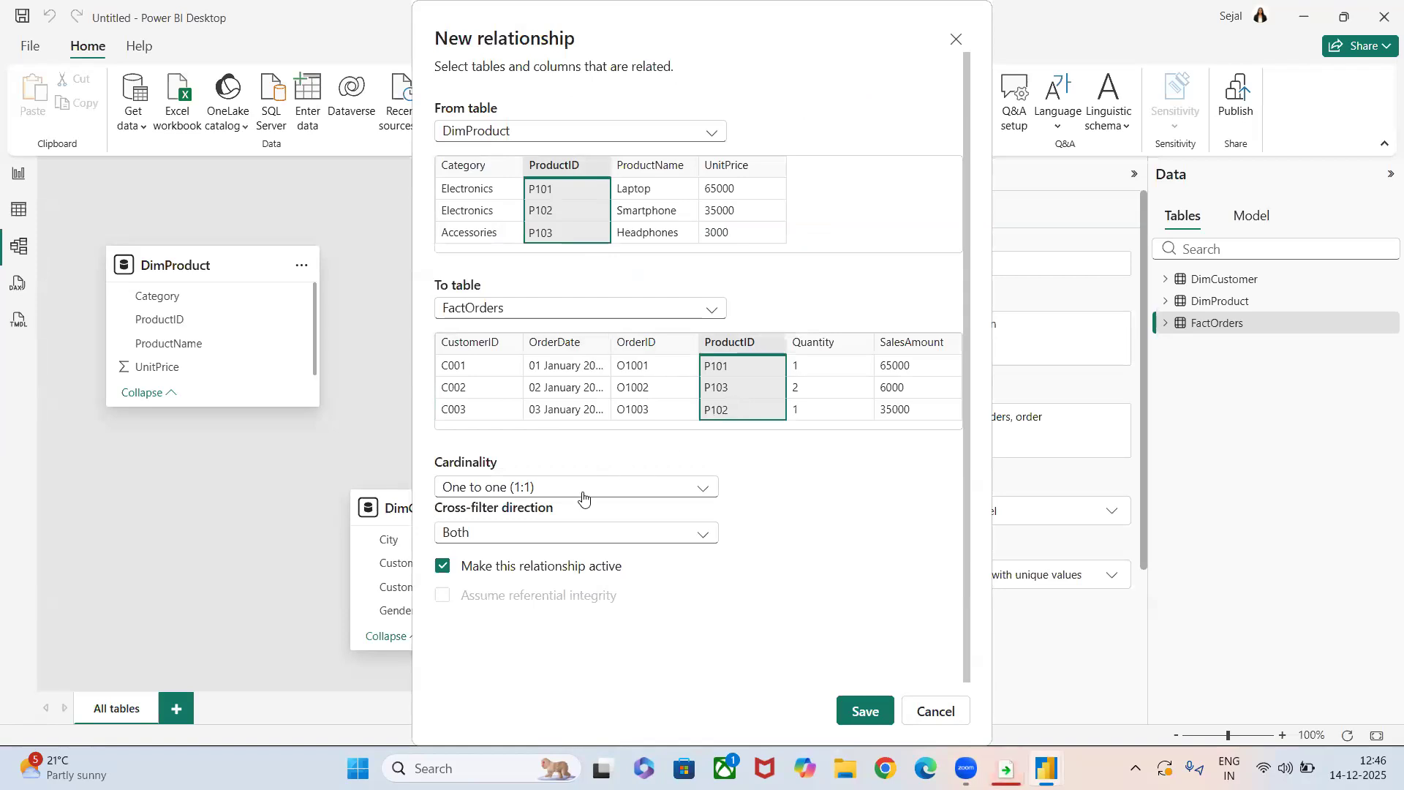
click(564, 540)
click(563, 542)
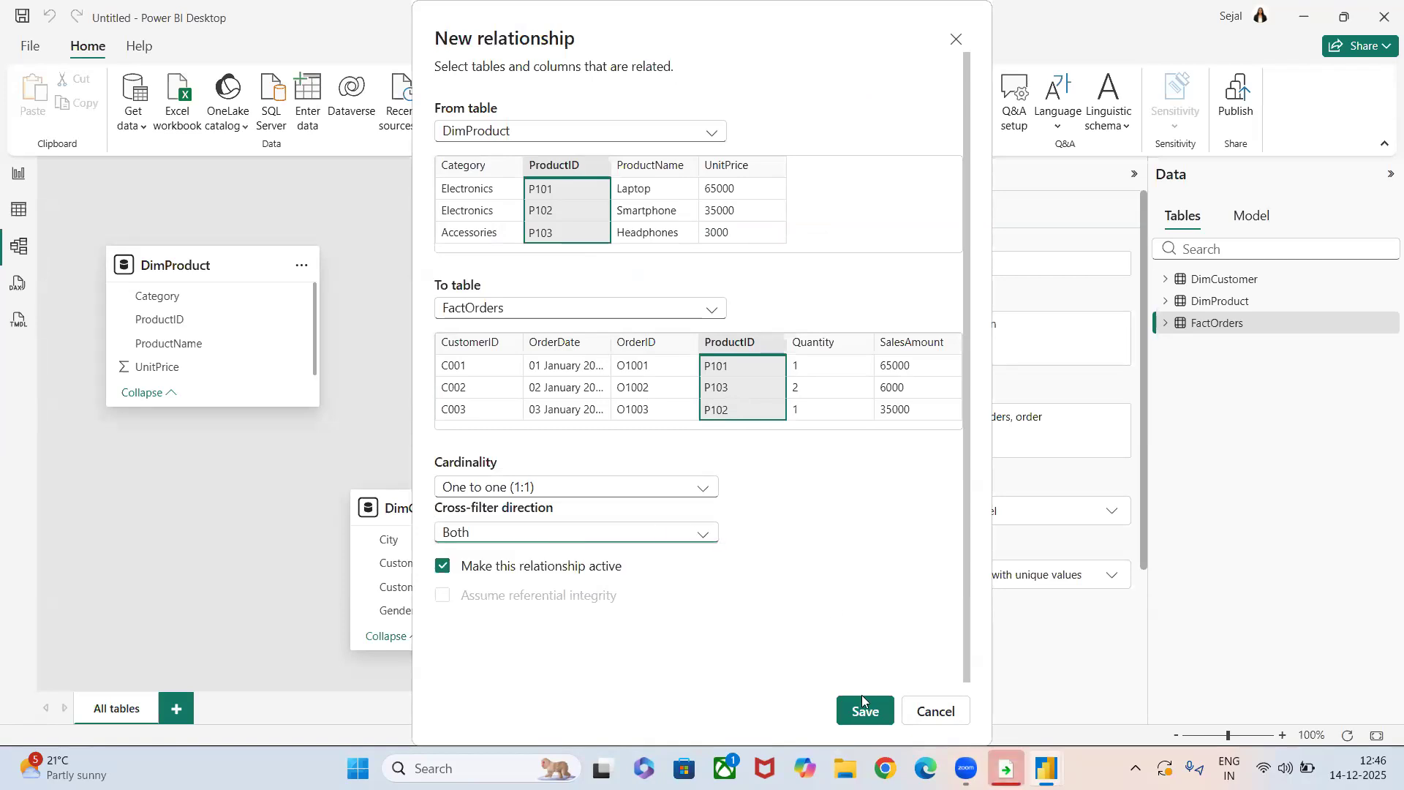
click(858, 720)
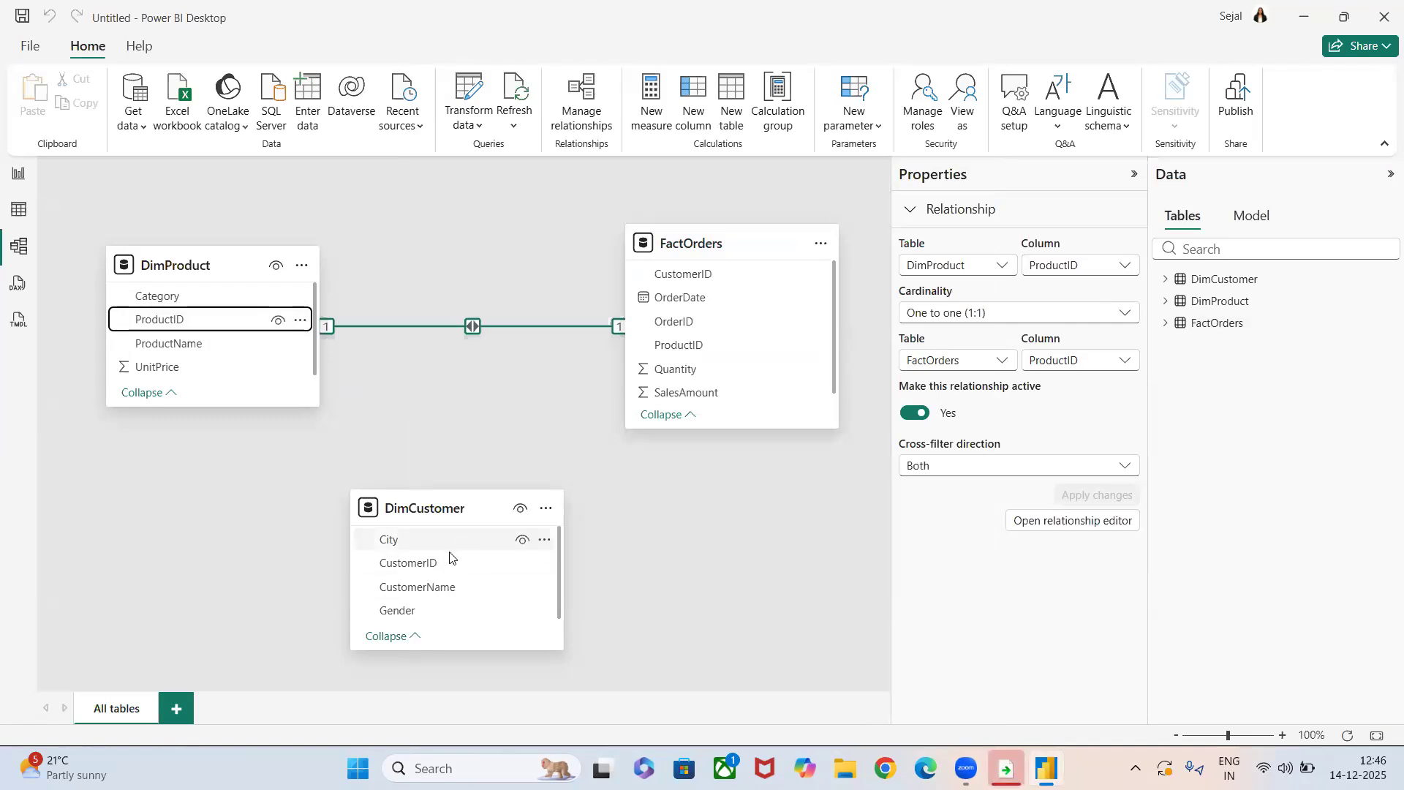
drag(436, 570, 697, 278)
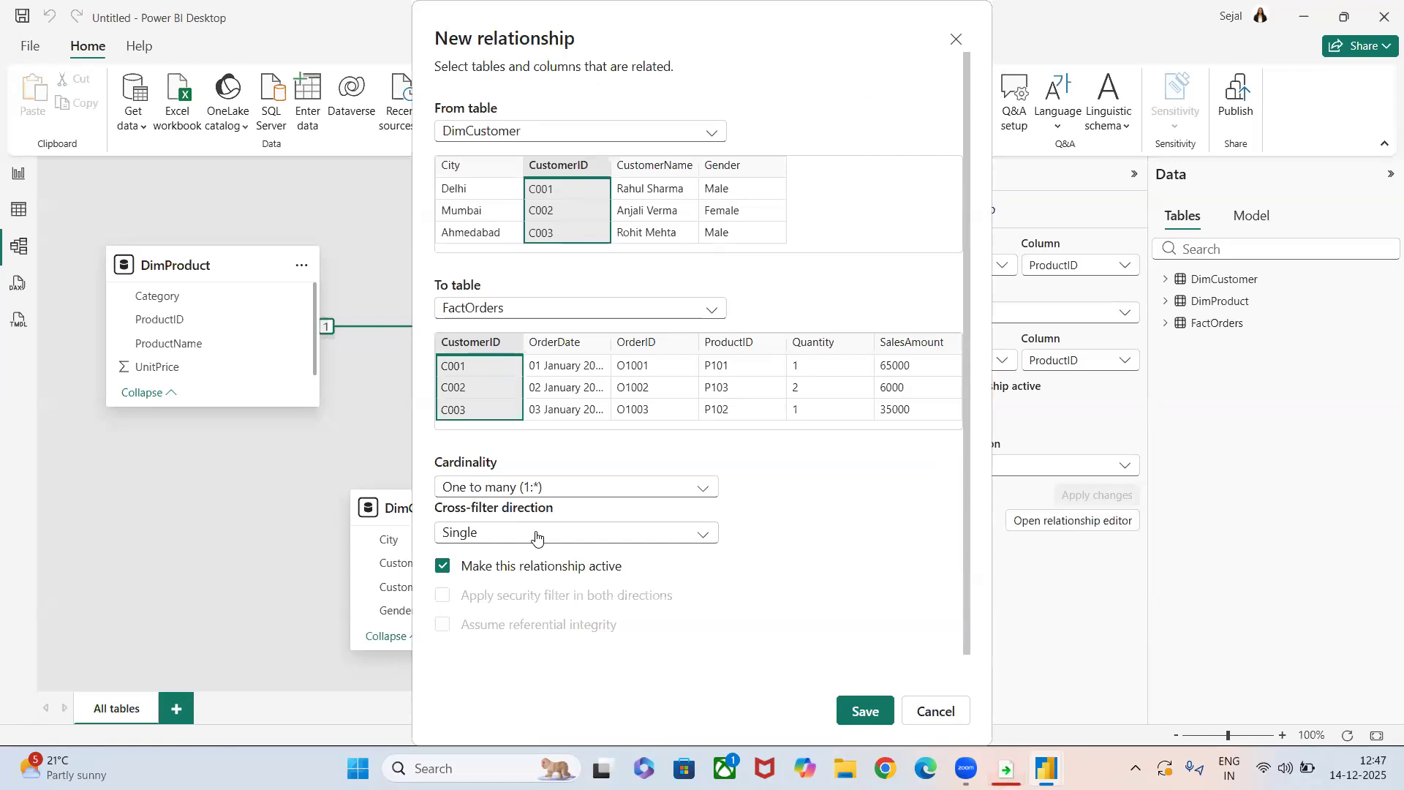
click(859, 725)
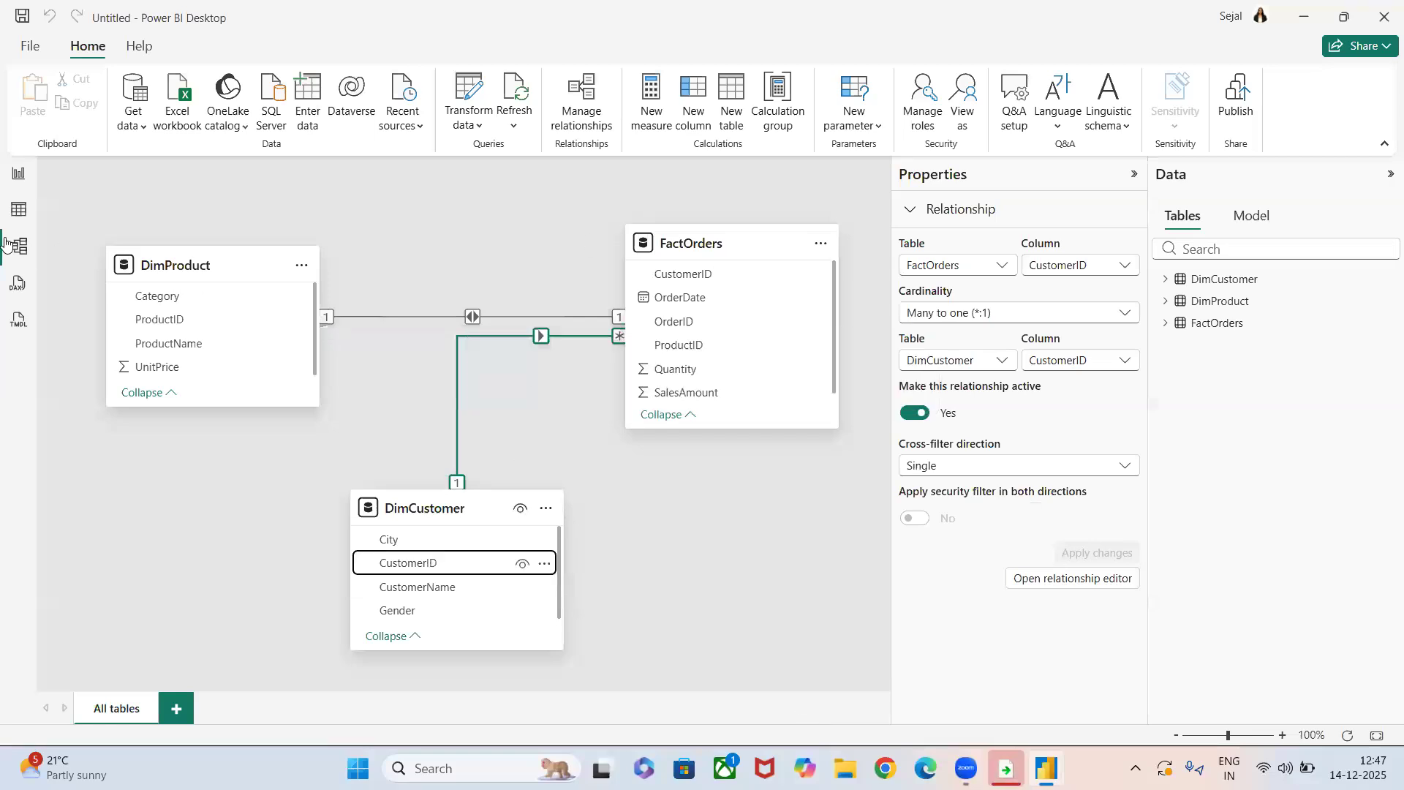
In the report's table visual, add DimProduct's ProductID before CustomerID and FactOrders' Quantity as the last column.
click(10, 183)
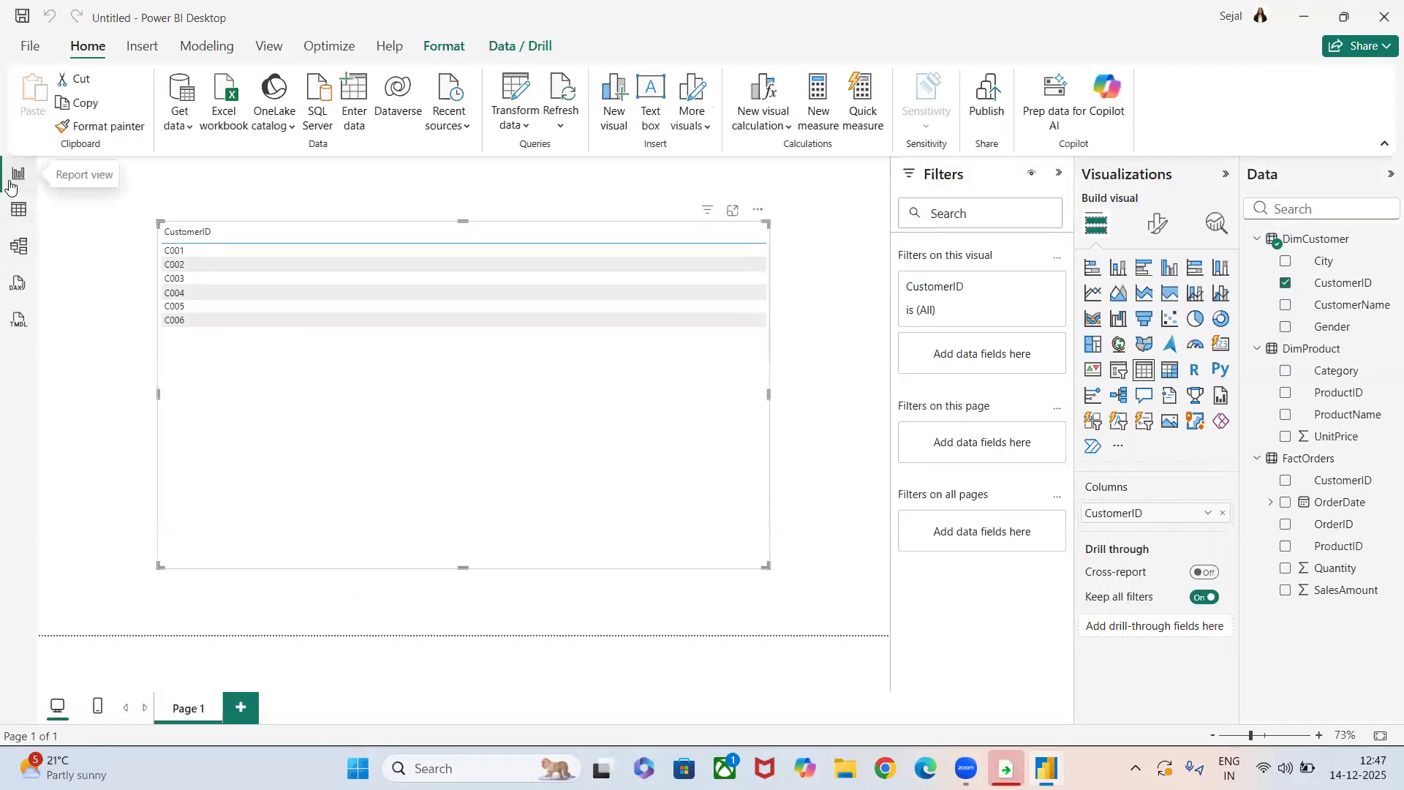
drag(1336, 392, 1170, 520)
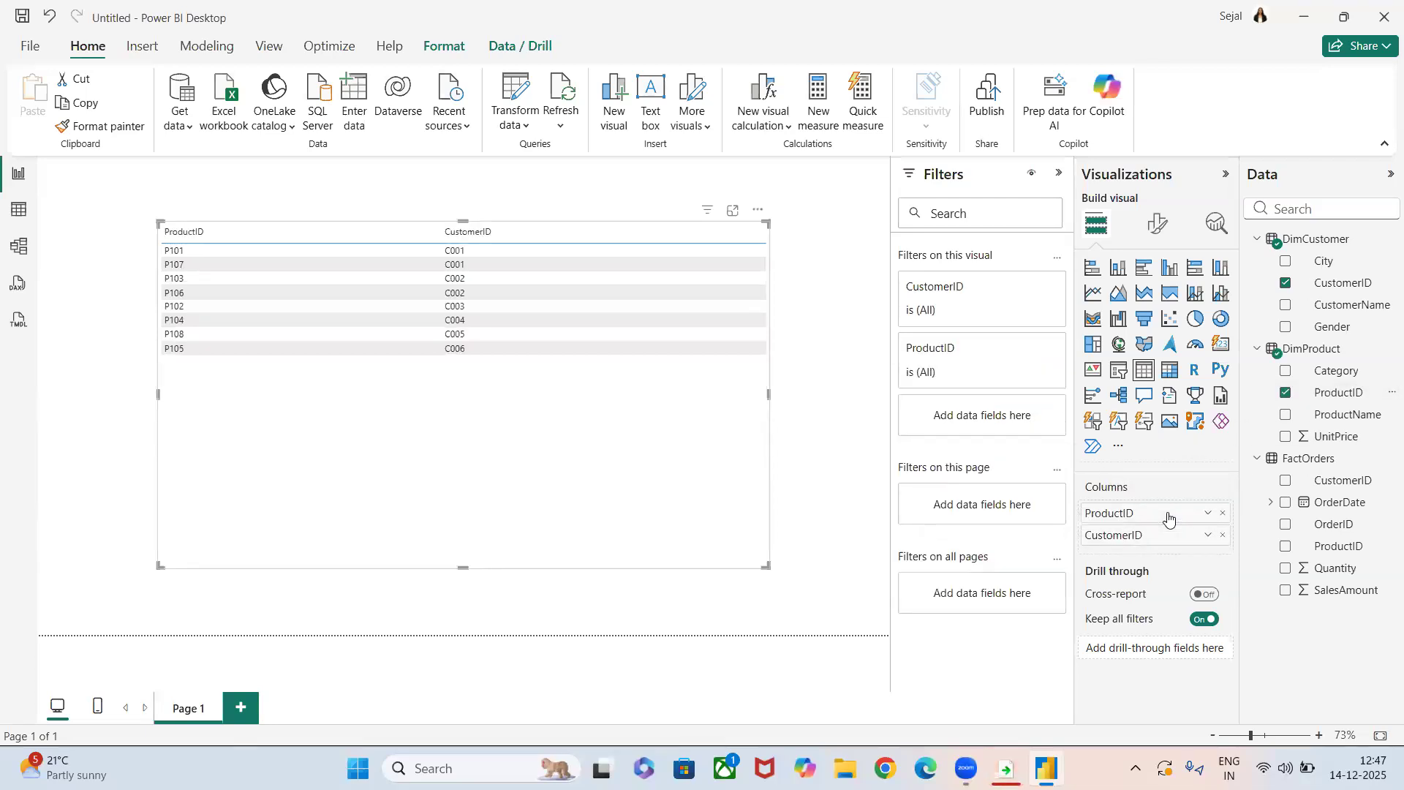
drag(1339, 572, 1186, 551)
drag(1338, 568, 1189, 539)
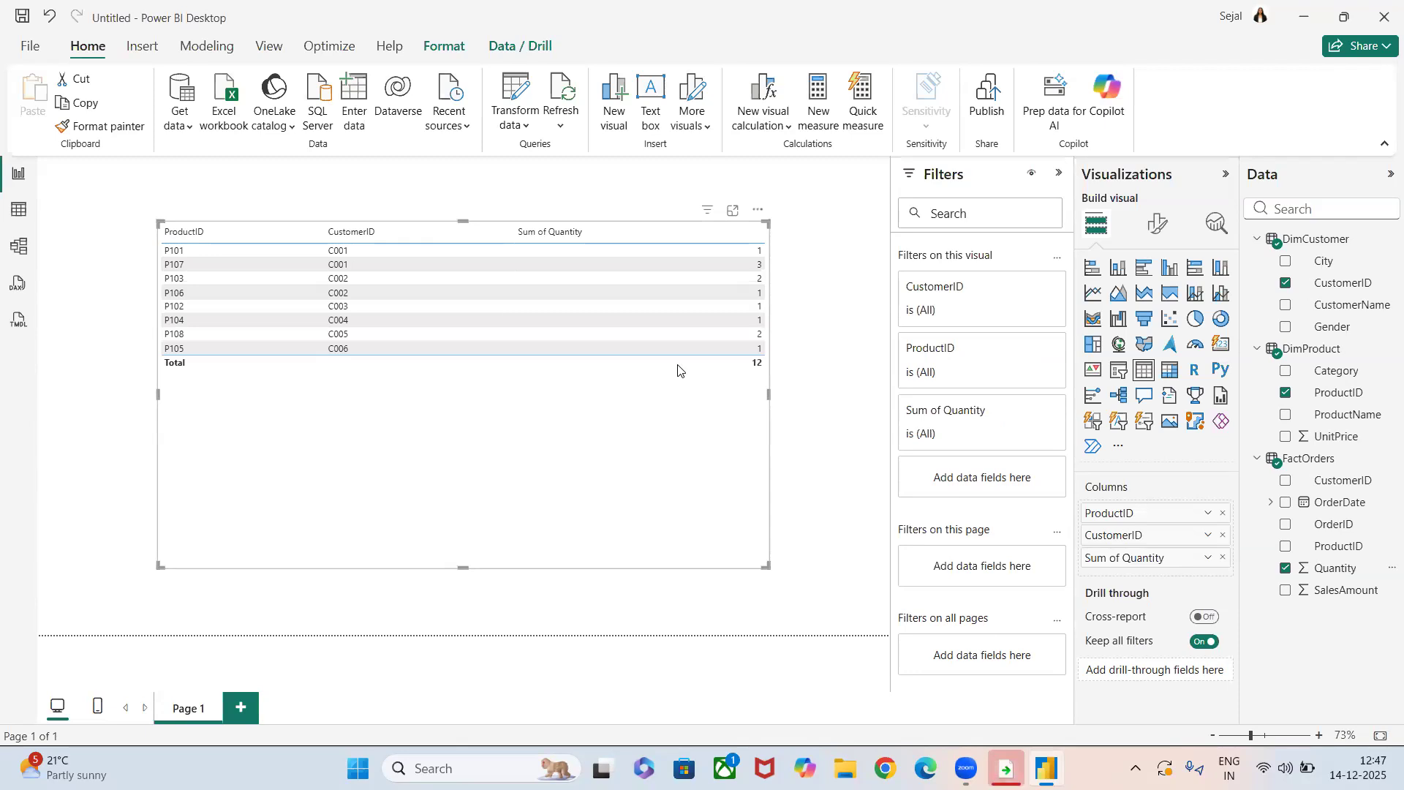
Return to the model view and examine the cardinality of the relationships between the dimension tables and FactOrders.
click(10, 258)
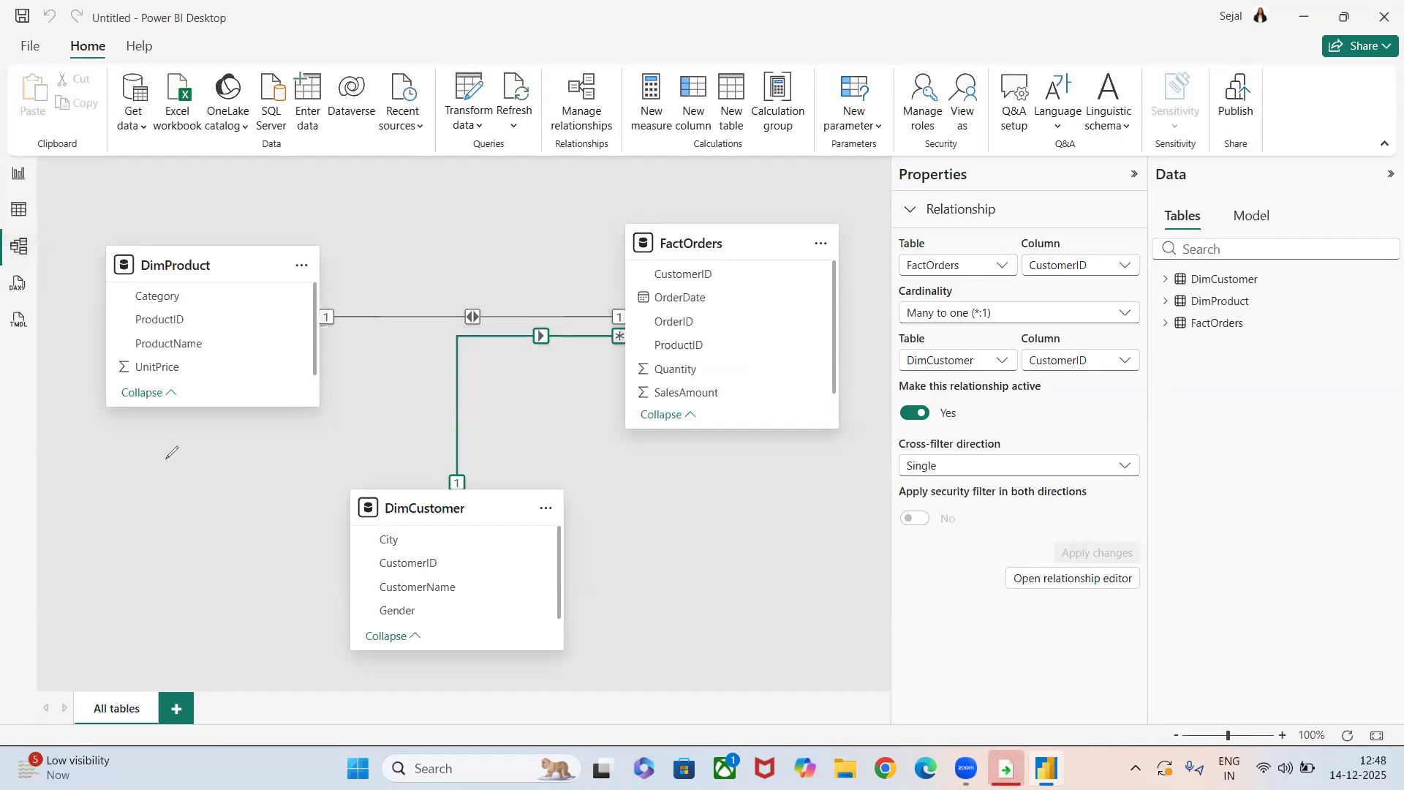
mouse_move(167, 459)
mouse_down()
mouse_move(170, 483)
mouse_move(168, 449)
mouse_move(189, 477)
mouse_move(196, 448)
mouse_move(166, 446)
mouse_up()
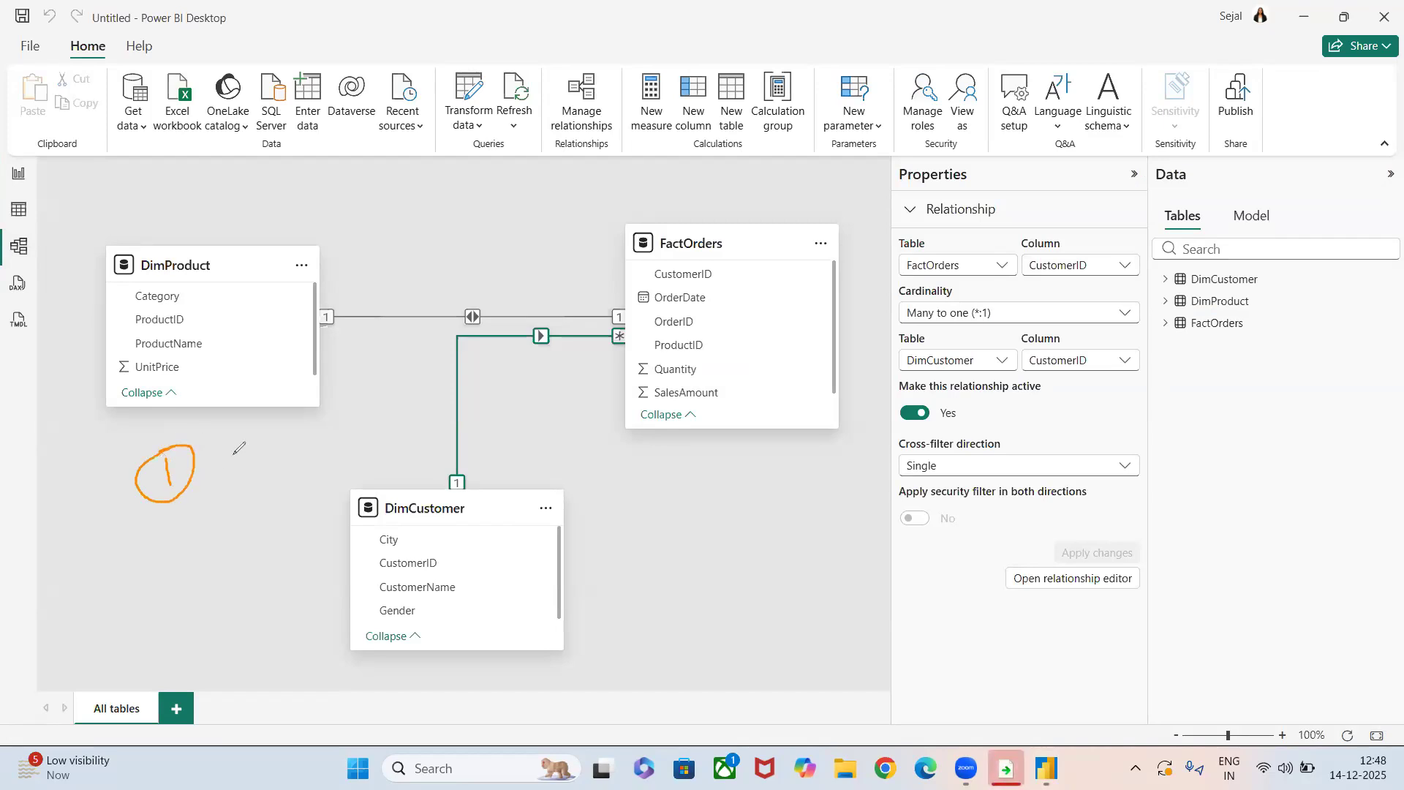
mouse_move(217, 454)
mouse_down()
mouse_move(284, 432)
mouse_move(277, 457)
mouse_move(309, 418)
mouse_move(269, 468)
mouse_move(355, 414)
mouse_move(313, 379)
mouse_up()
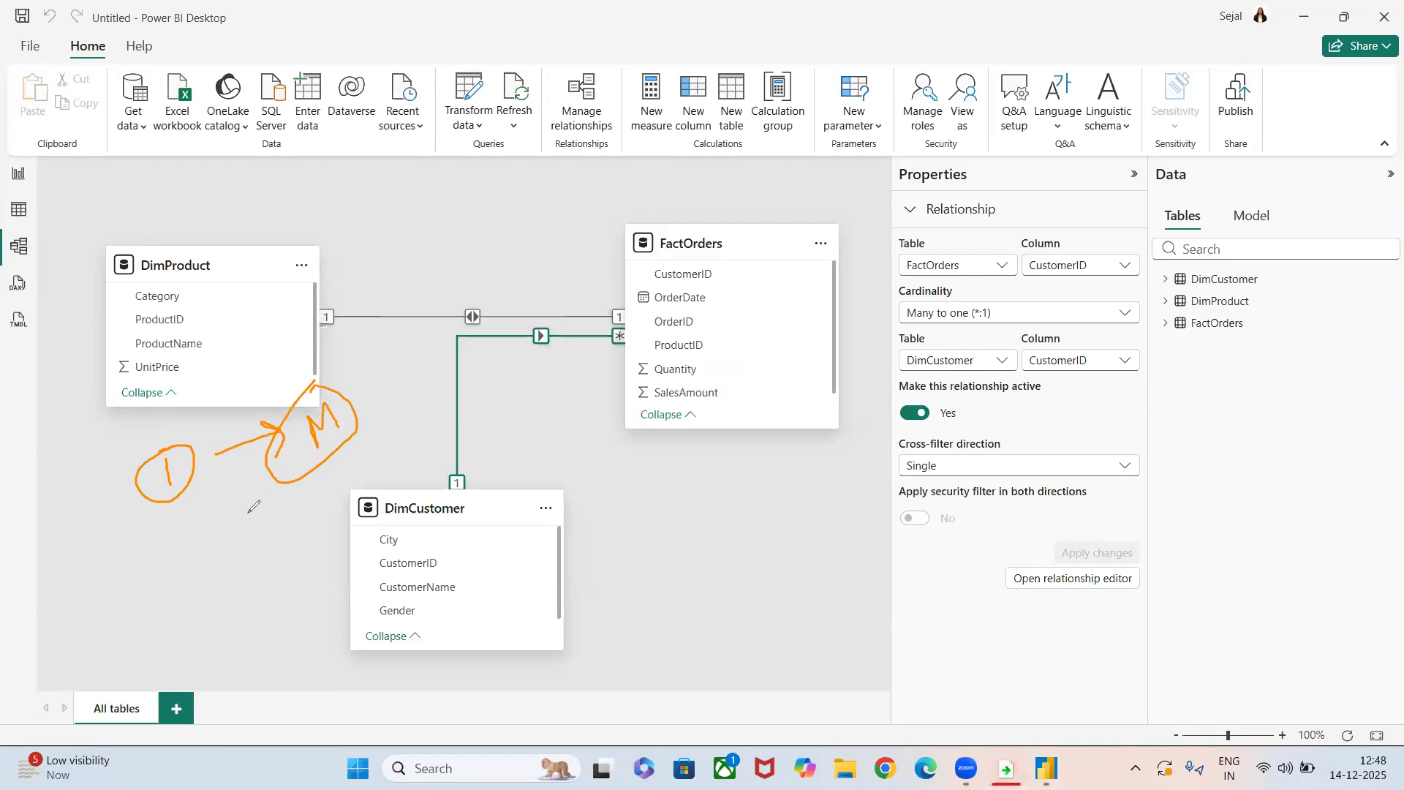
mouse_move(194, 526)
mouse_down()
mouse_move(174, 575)
mouse_move(189, 522)
mouse_move(287, 518)
mouse_up()
mouse_move(310, 507)
mouse_down()
mouse_move(338, 528)
mouse_move(306, 496)
mouse_up()
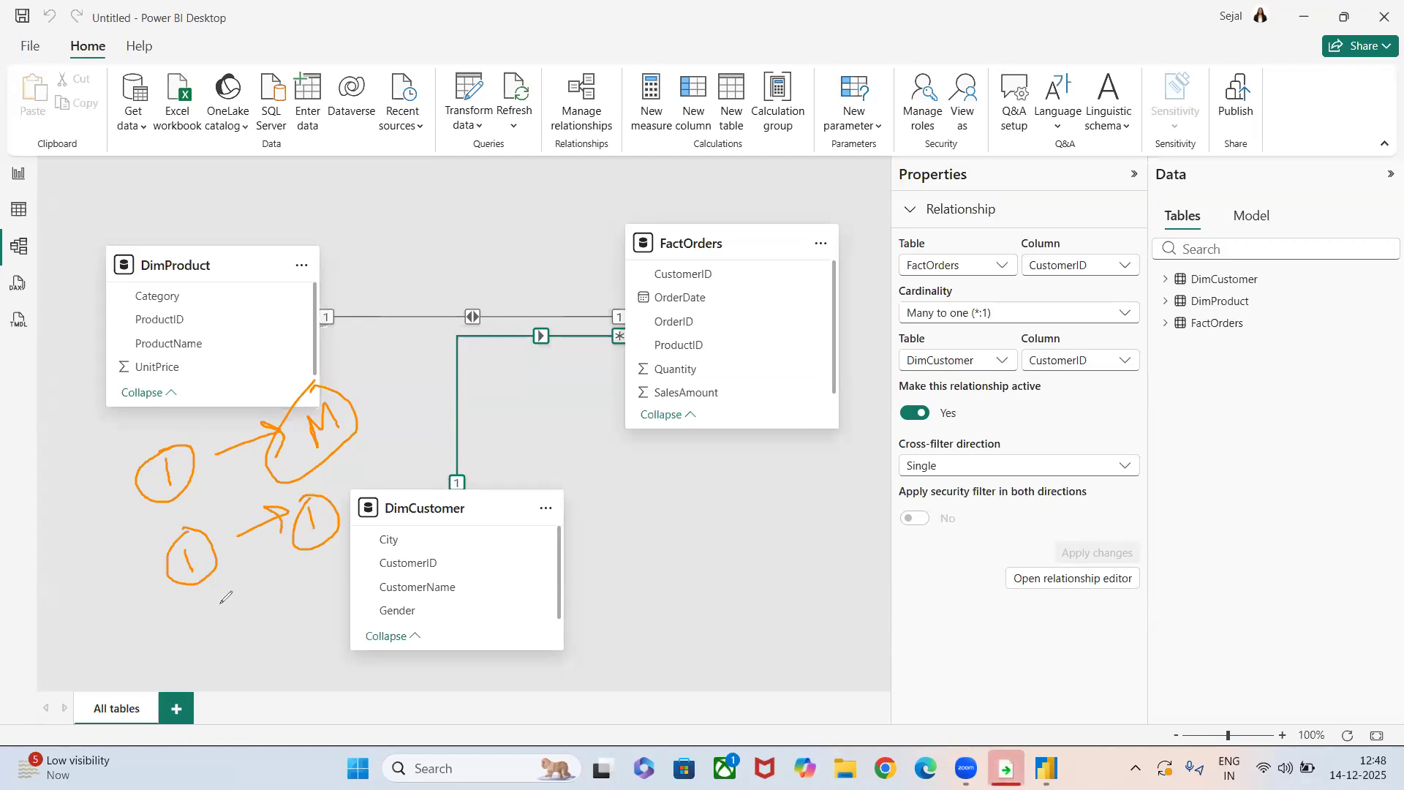
mouse_move(218, 640)
mouse_down()
mouse_move(215, 611)
mouse_move(244, 629)
mouse_move(294, 594)
mouse_move(296, 607)
mouse_move(312, 576)
mouse_move(341, 598)
mouse_up()
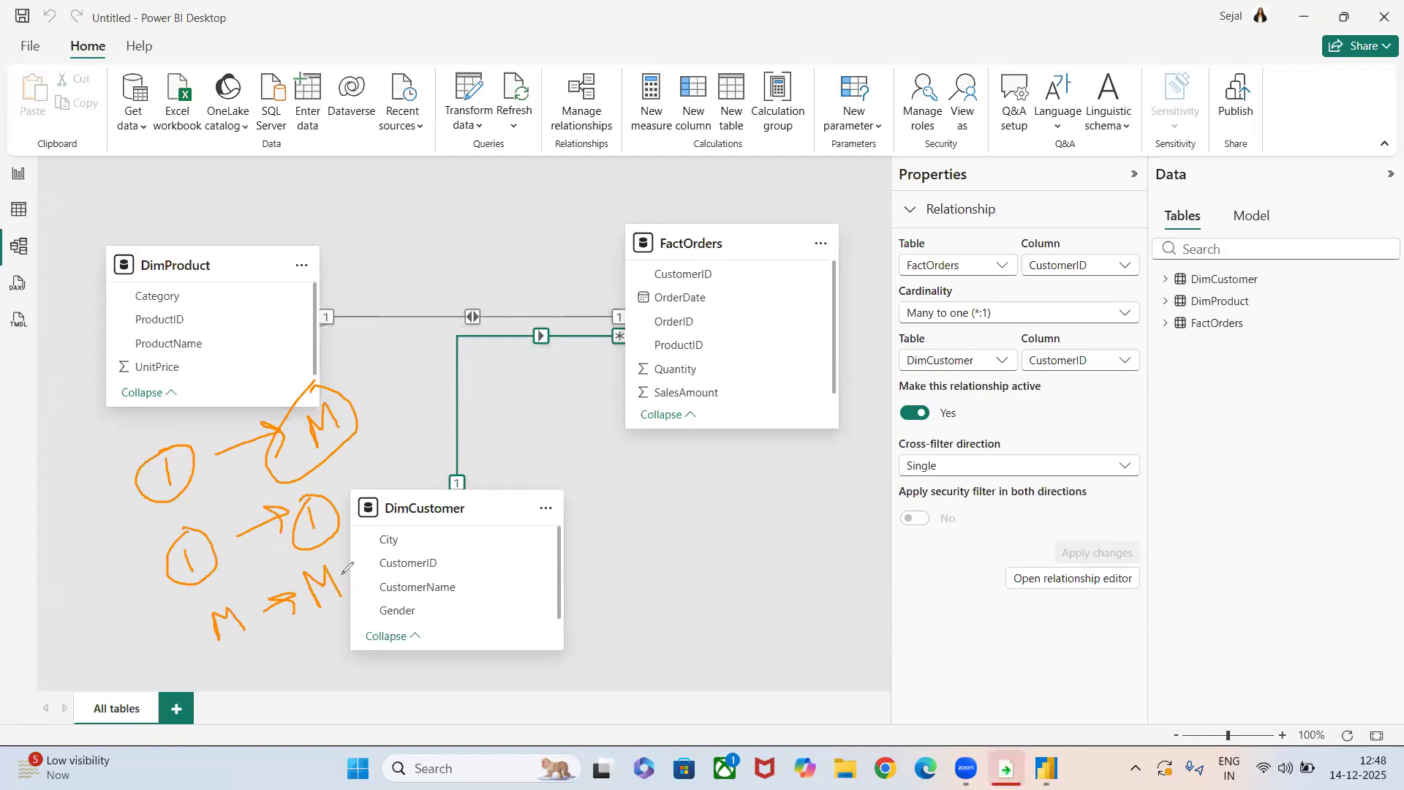
mouse_move(222, 462)
mouse_down()
mouse_move(132, 555)
mouse_move(203, 519)
mouse_move(320, 407)
mouse_move(172, 557)
mouse_move(226, 530)
mouse_move(243, 597)
mouse_up()
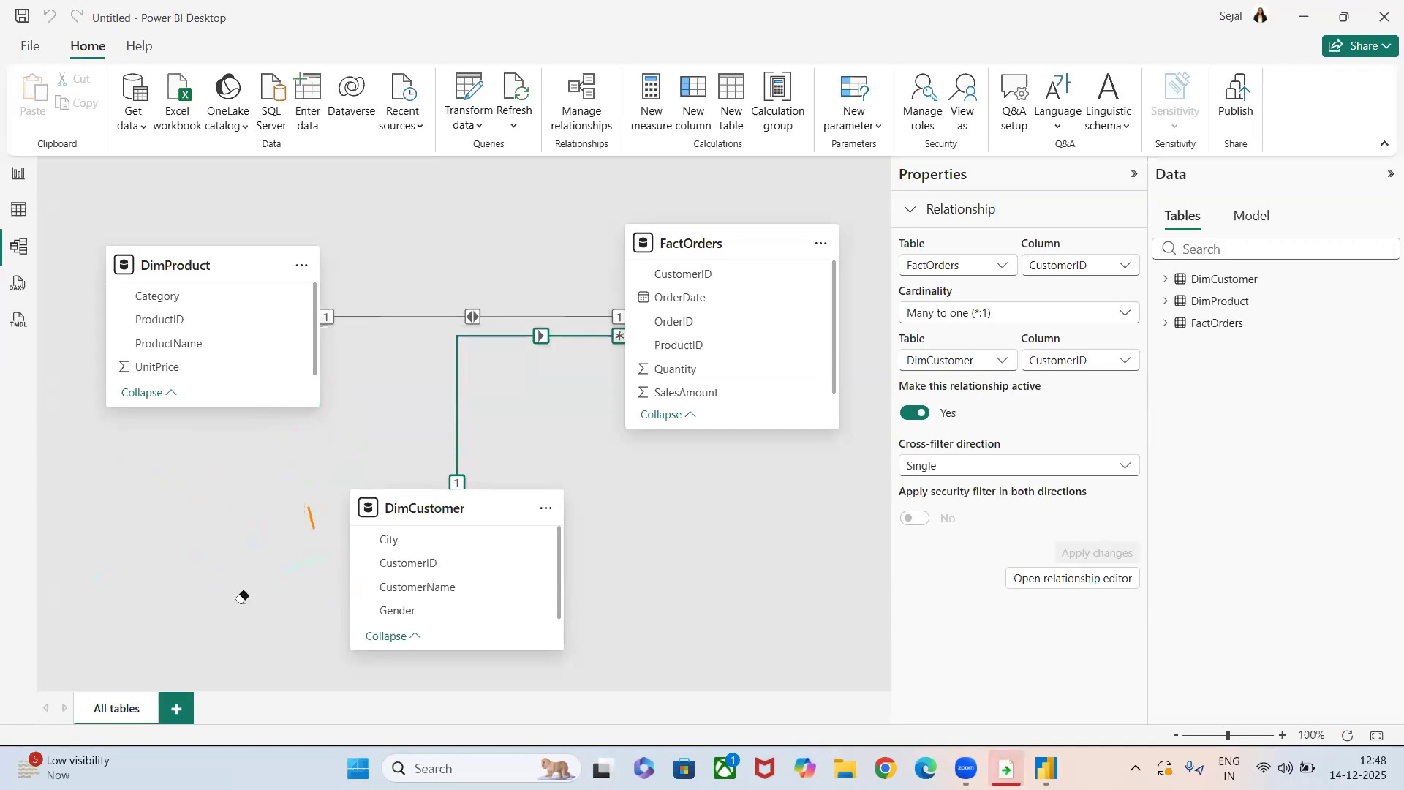
drag(242, 597, 311, 518)
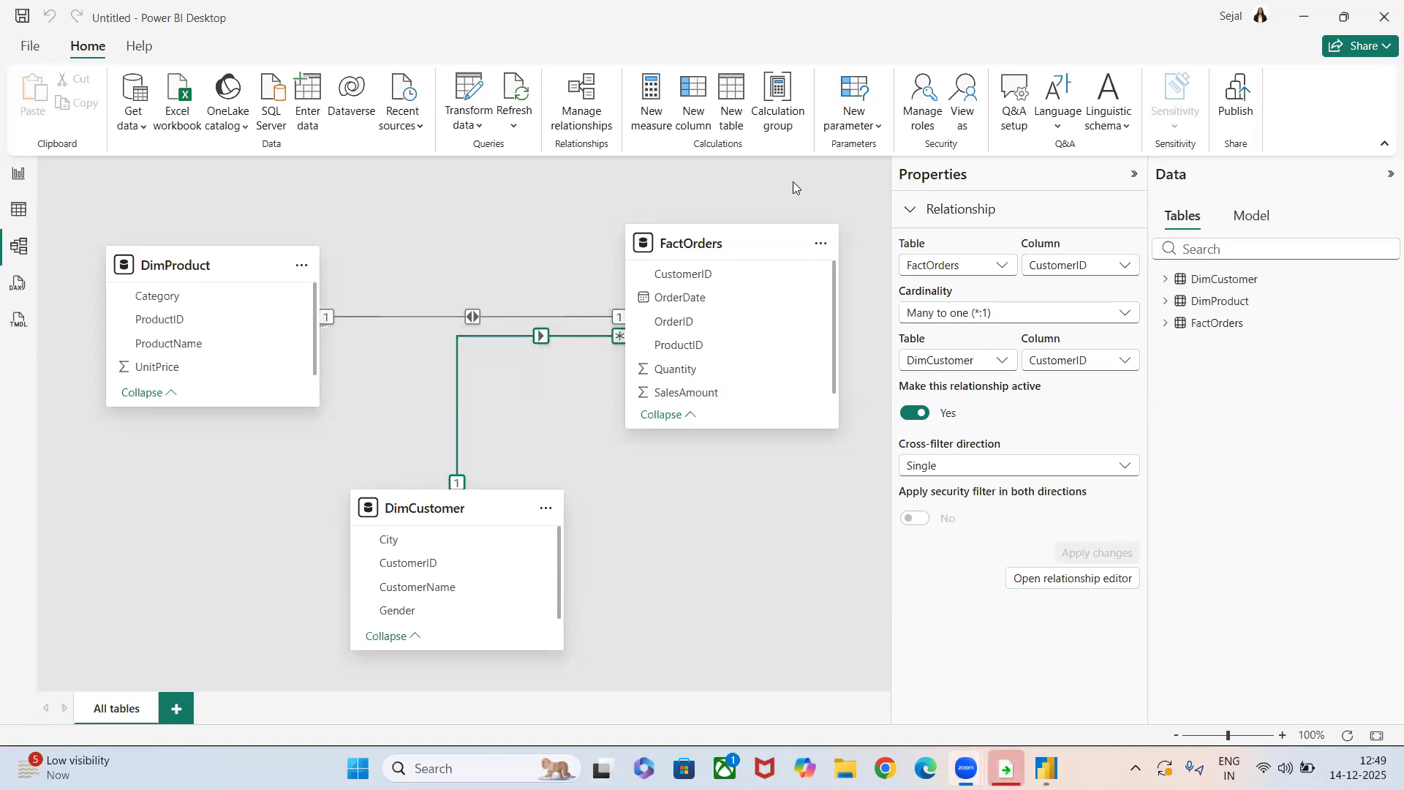
click(380, 444)
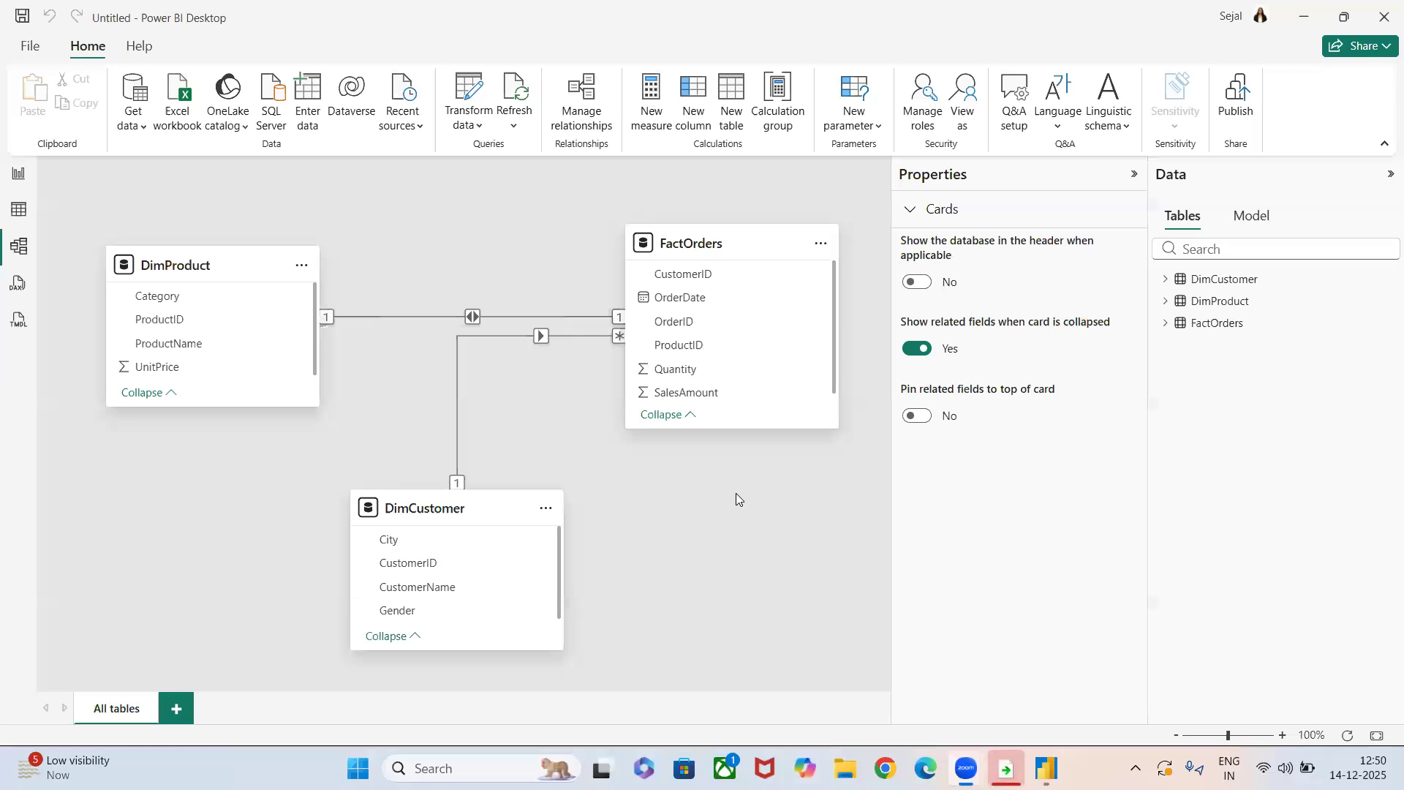
click(820, 244)
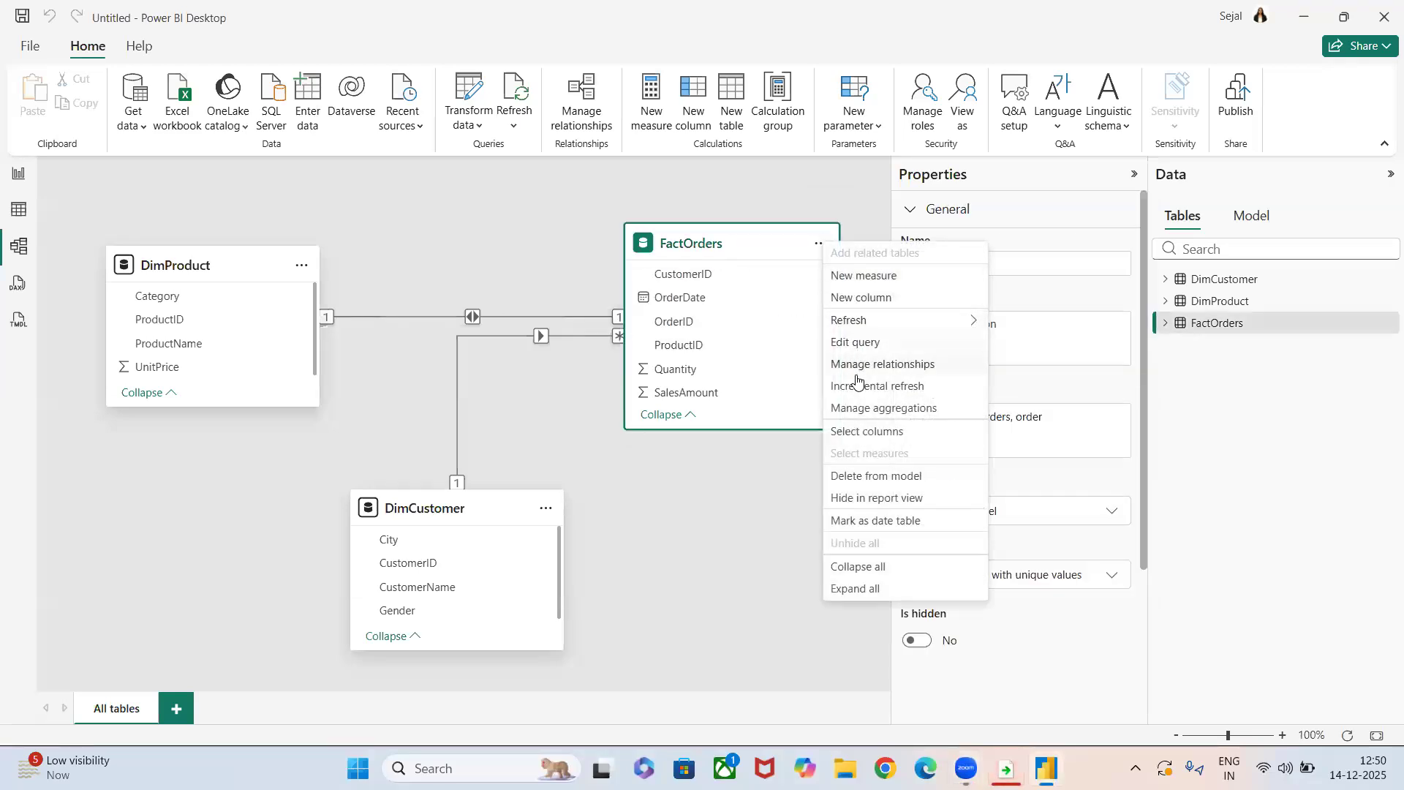
click(856, 369)
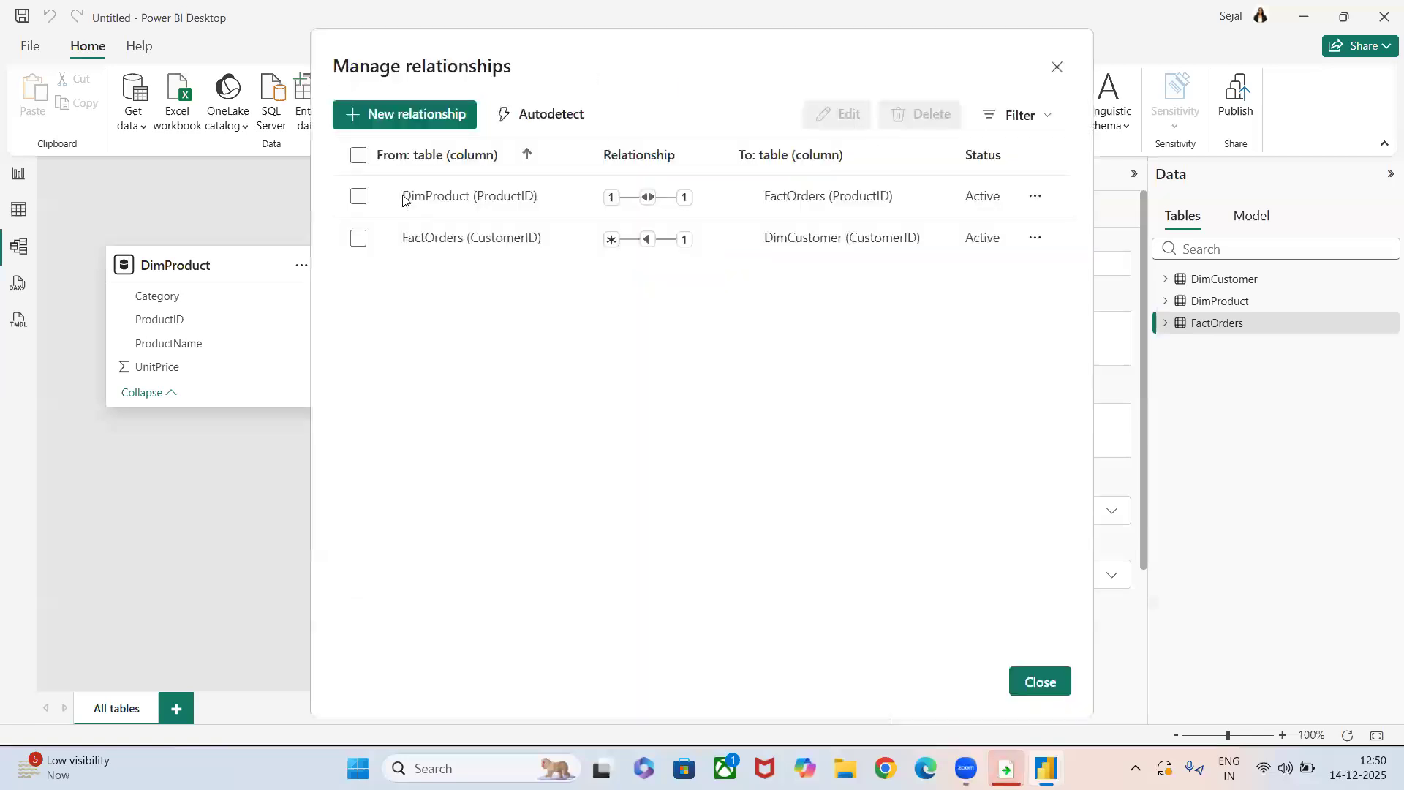
click(356, 205)
click(358, 238)
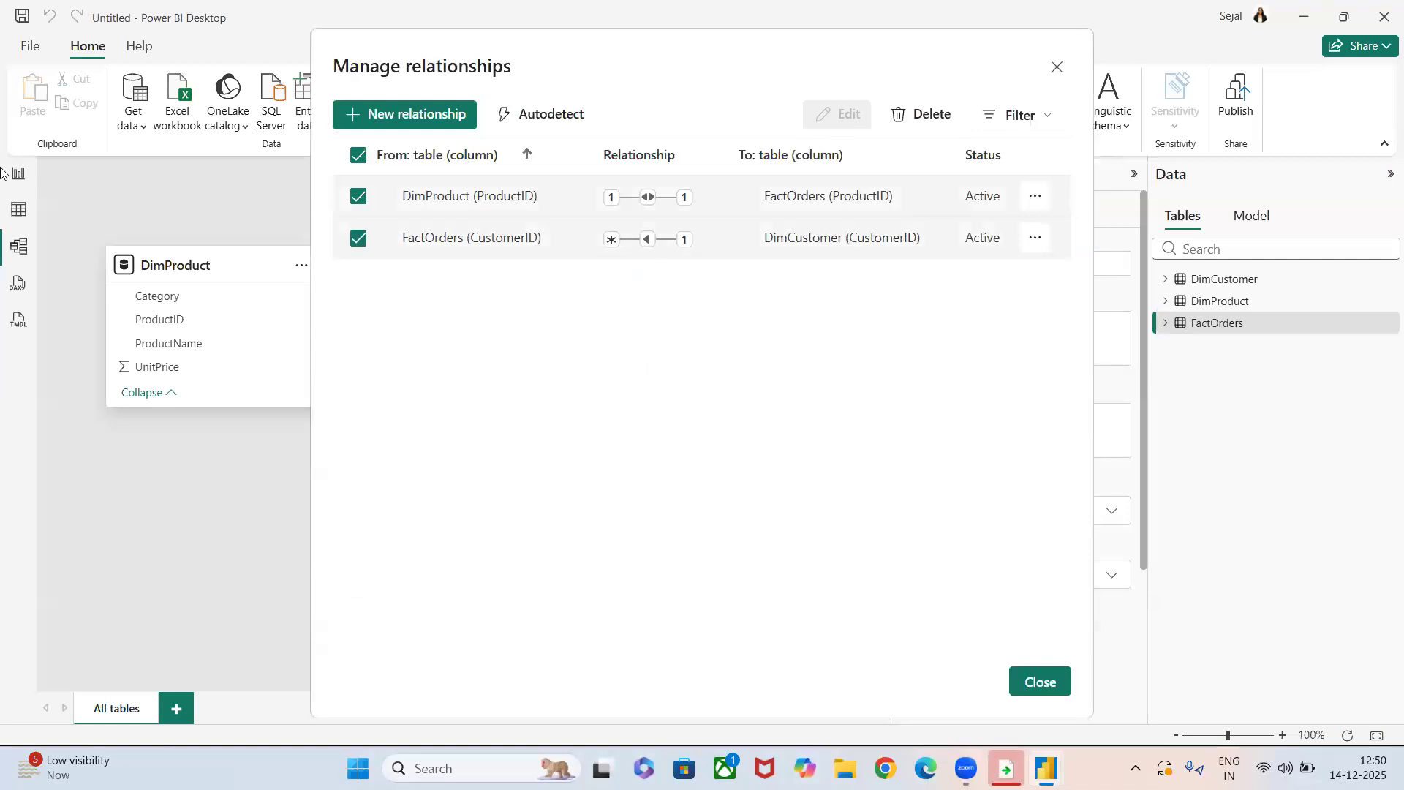
click(1057, 66)
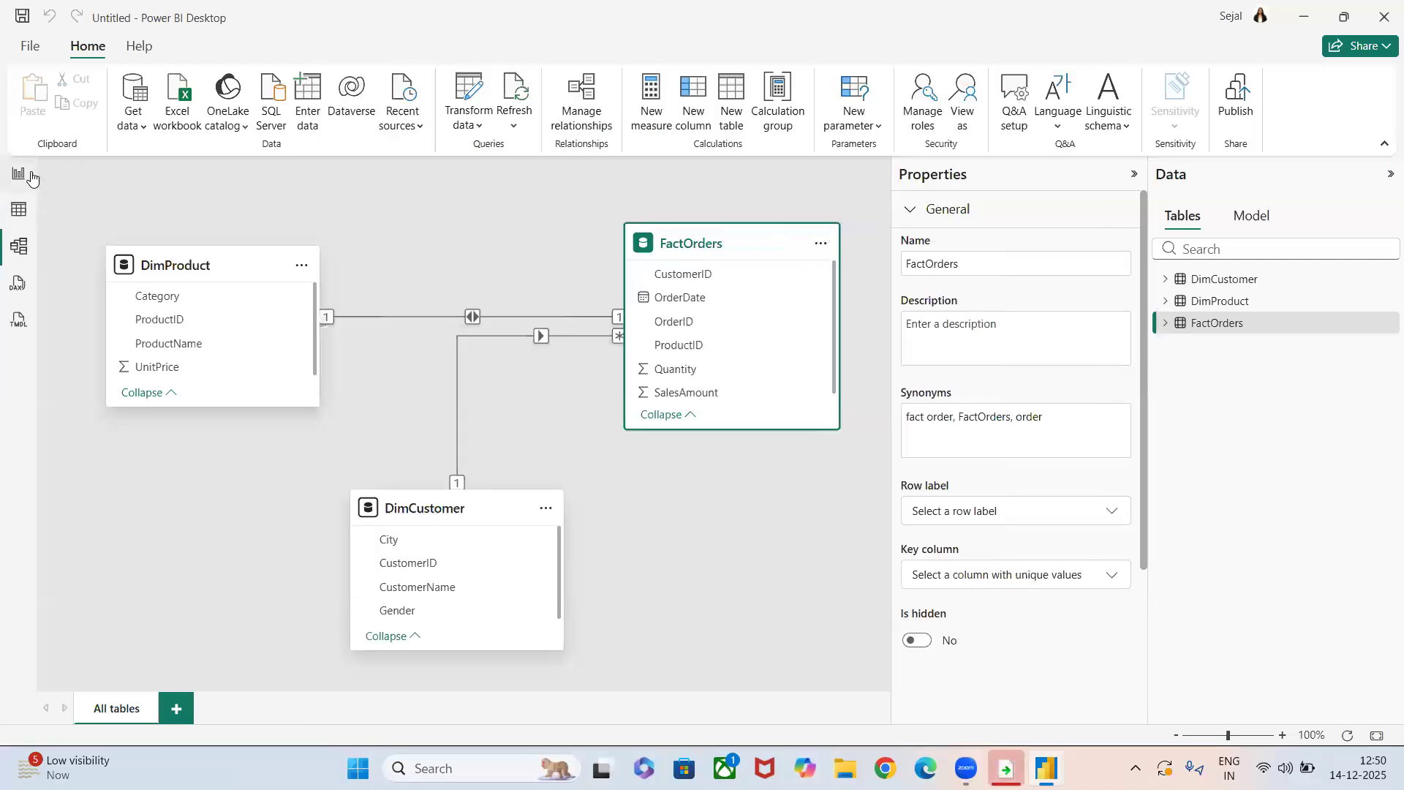
click(18, 173)
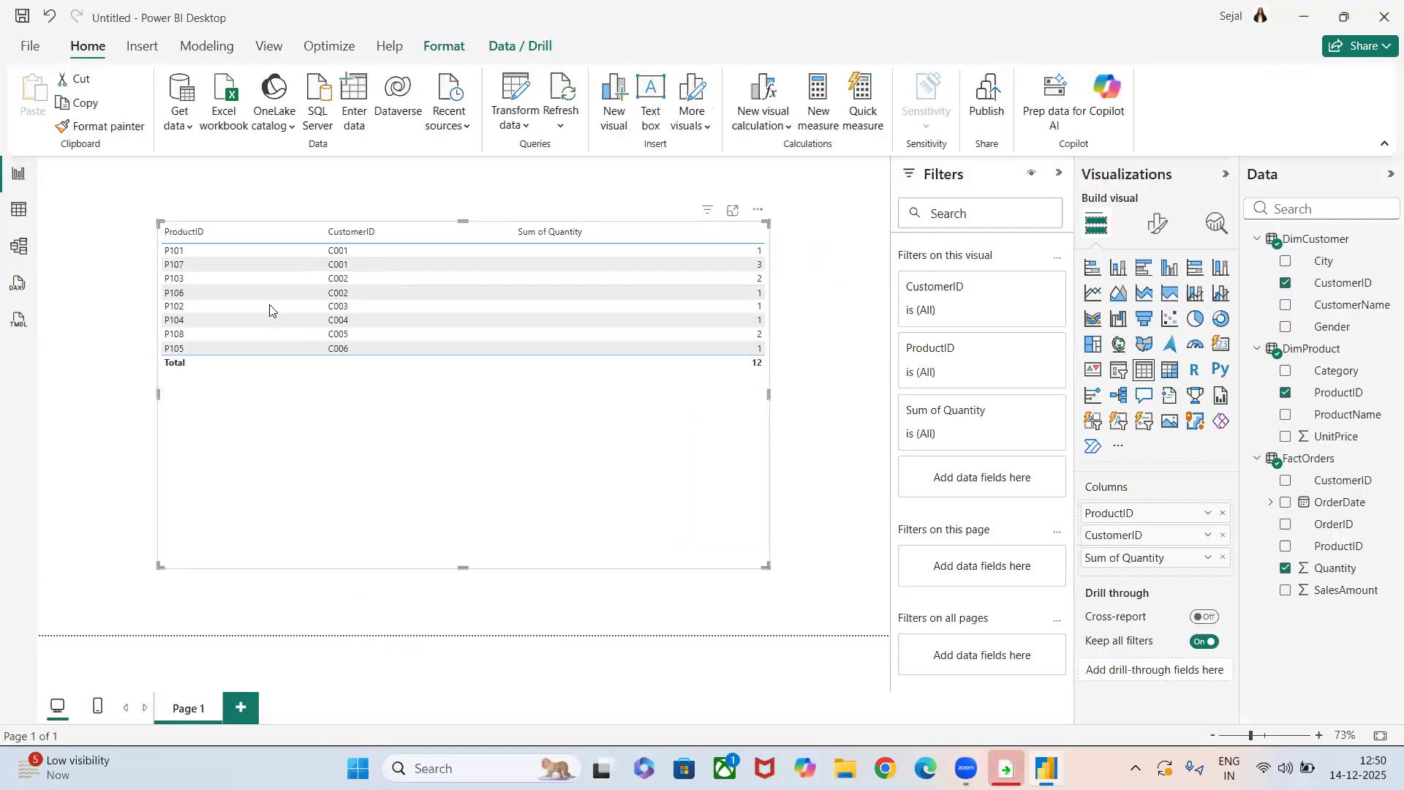
click(18, 246)
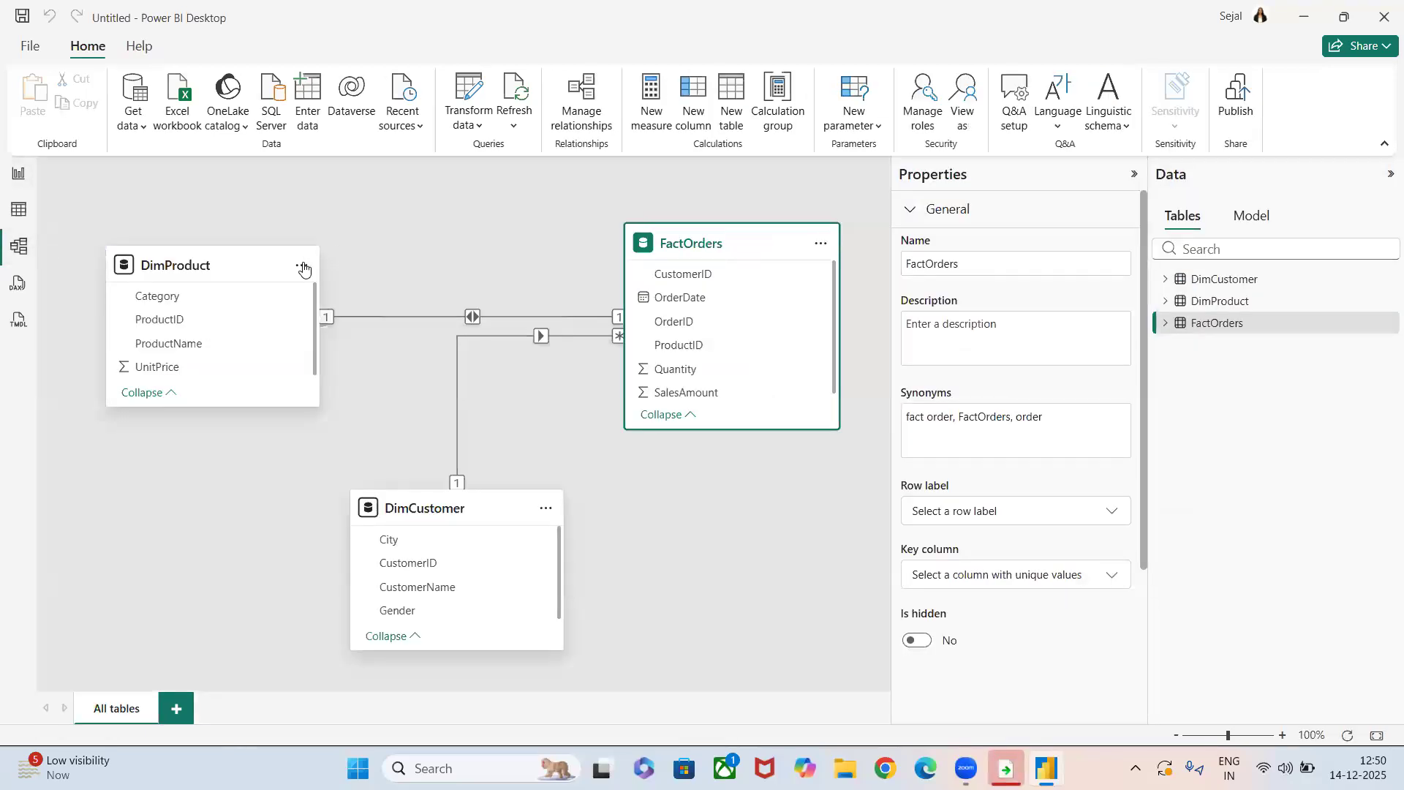
Open the relationship manager from the DimProduct table and select both listed relationships.
click(299, 265)
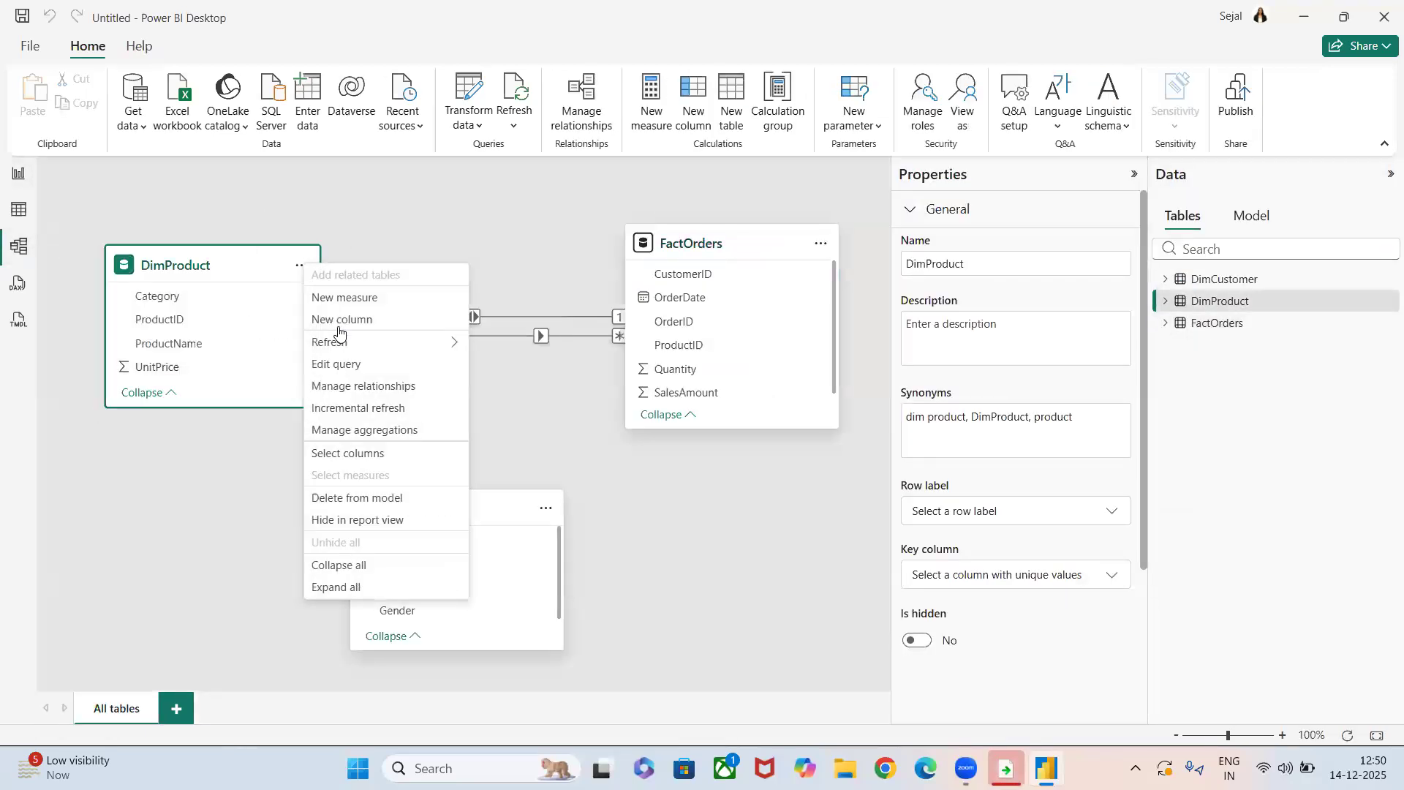
click(362, 386)
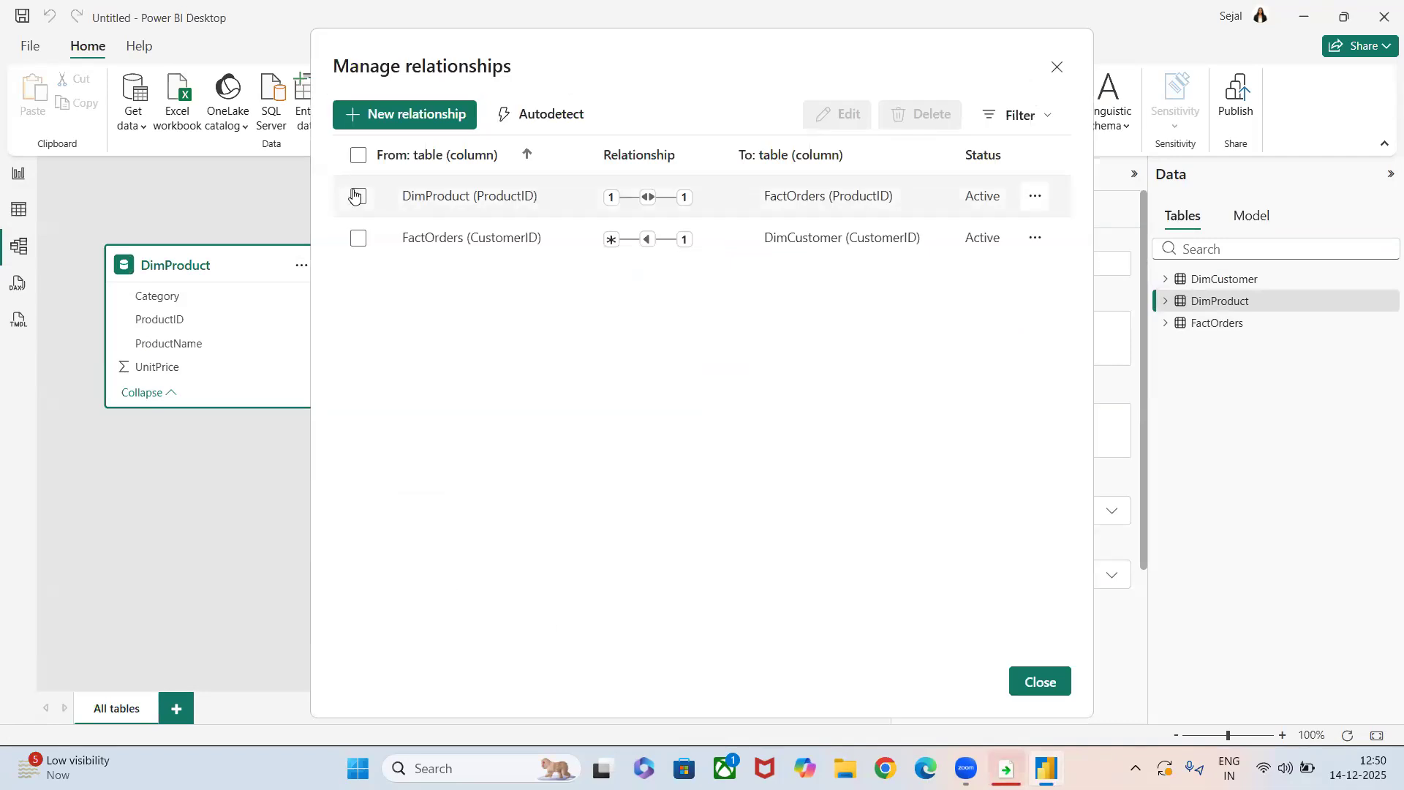
click(359, 196)
click(359, 239)
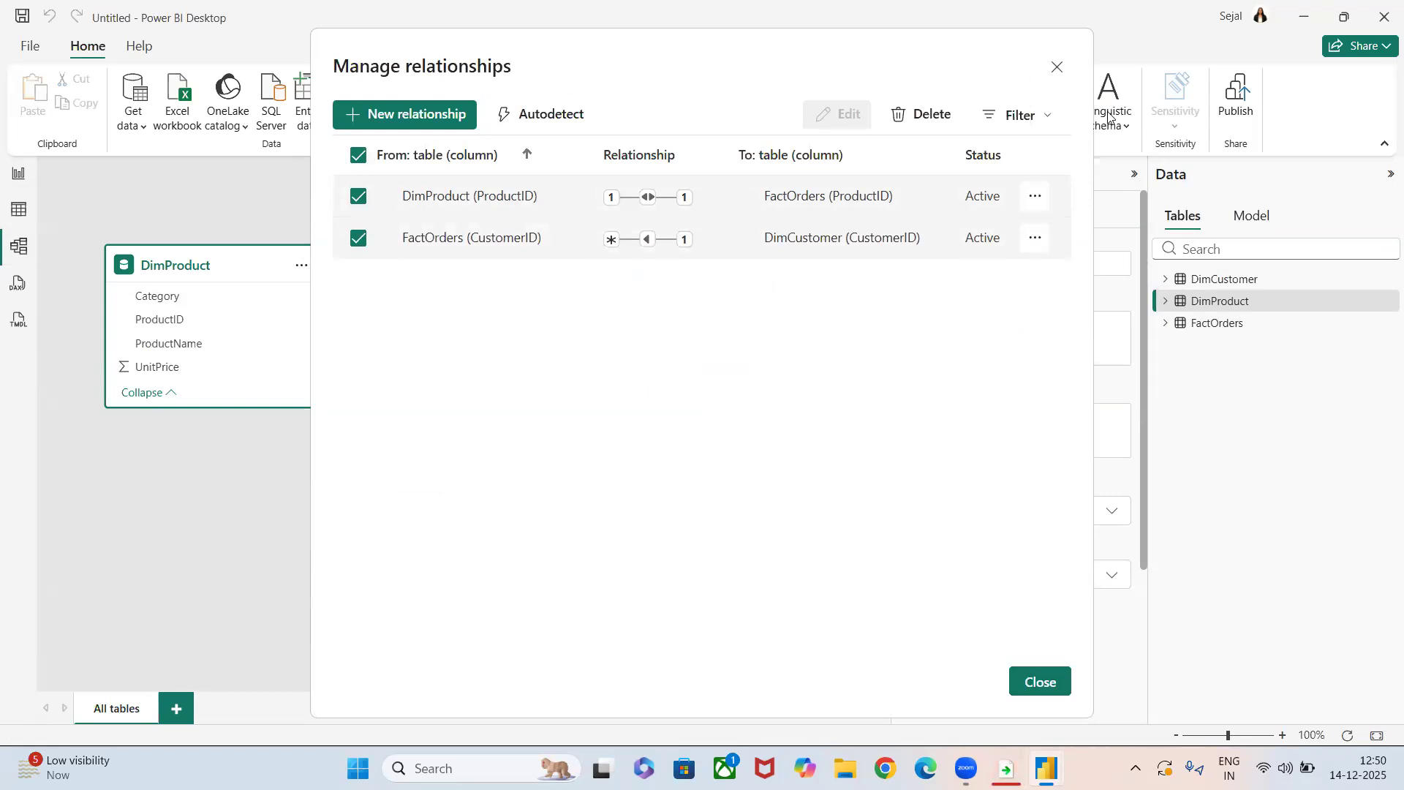
click(1035, 196)
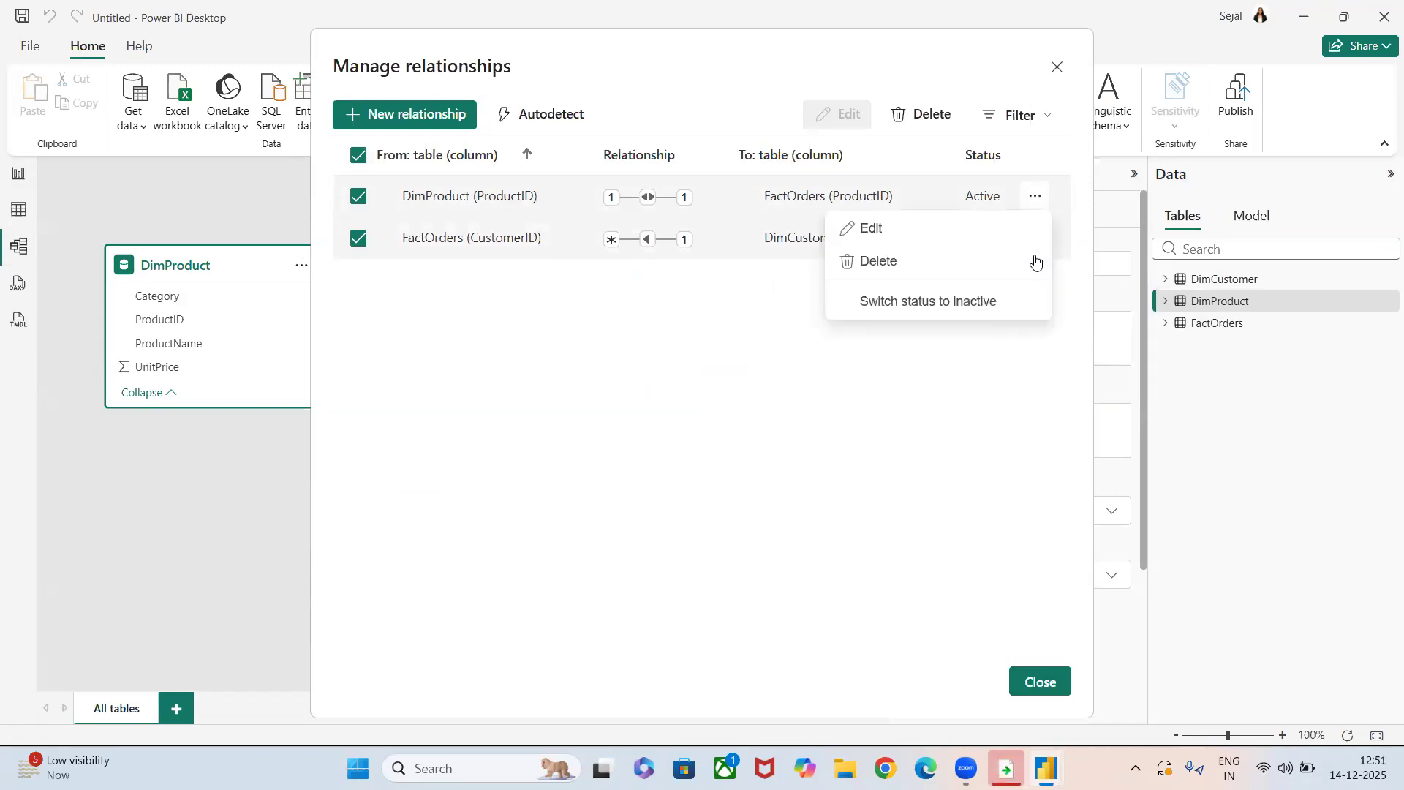
click(914, 265)
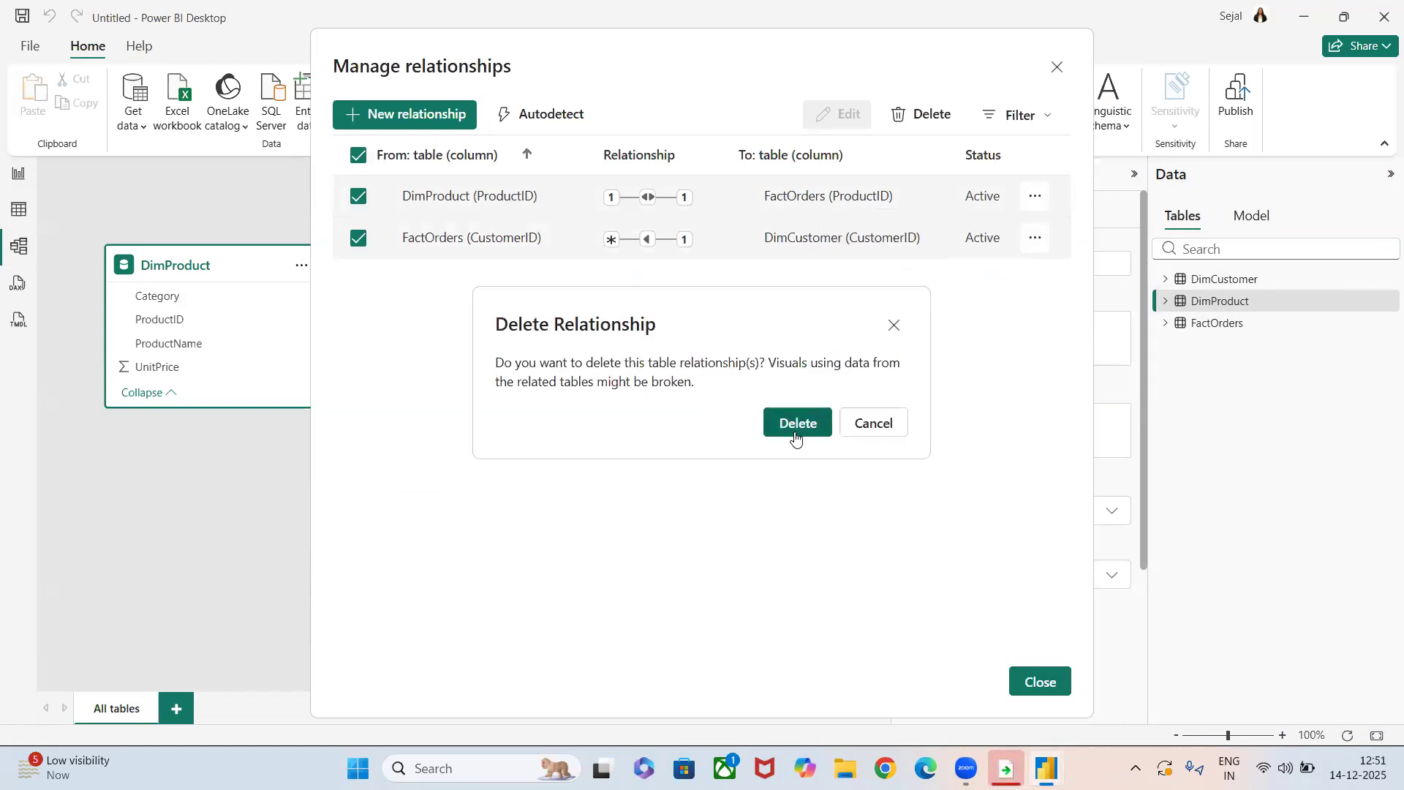
click(873, 425)
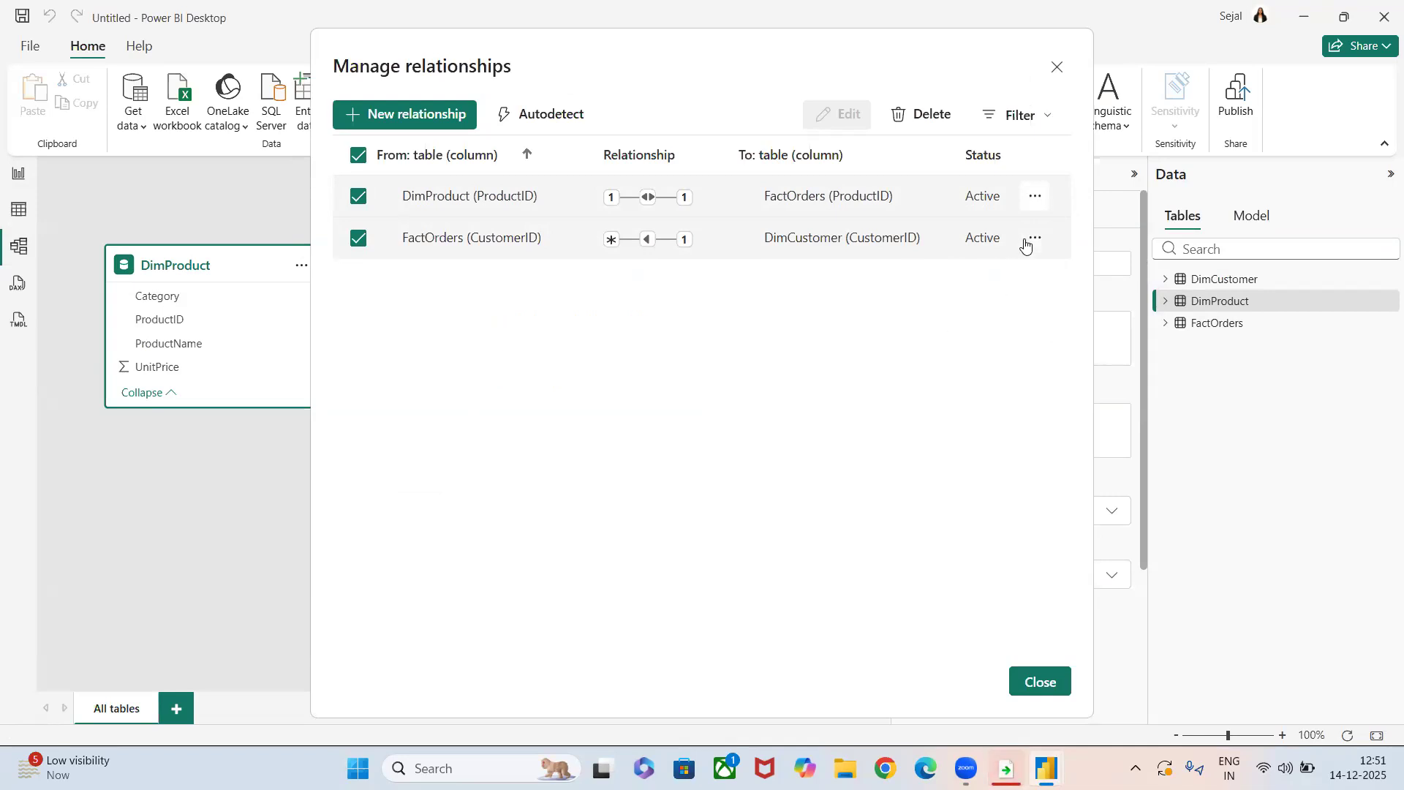
Switch the CustomerID and ProductID relationships to inactive and check the effect on the report's table visual.
click(1031, 239)
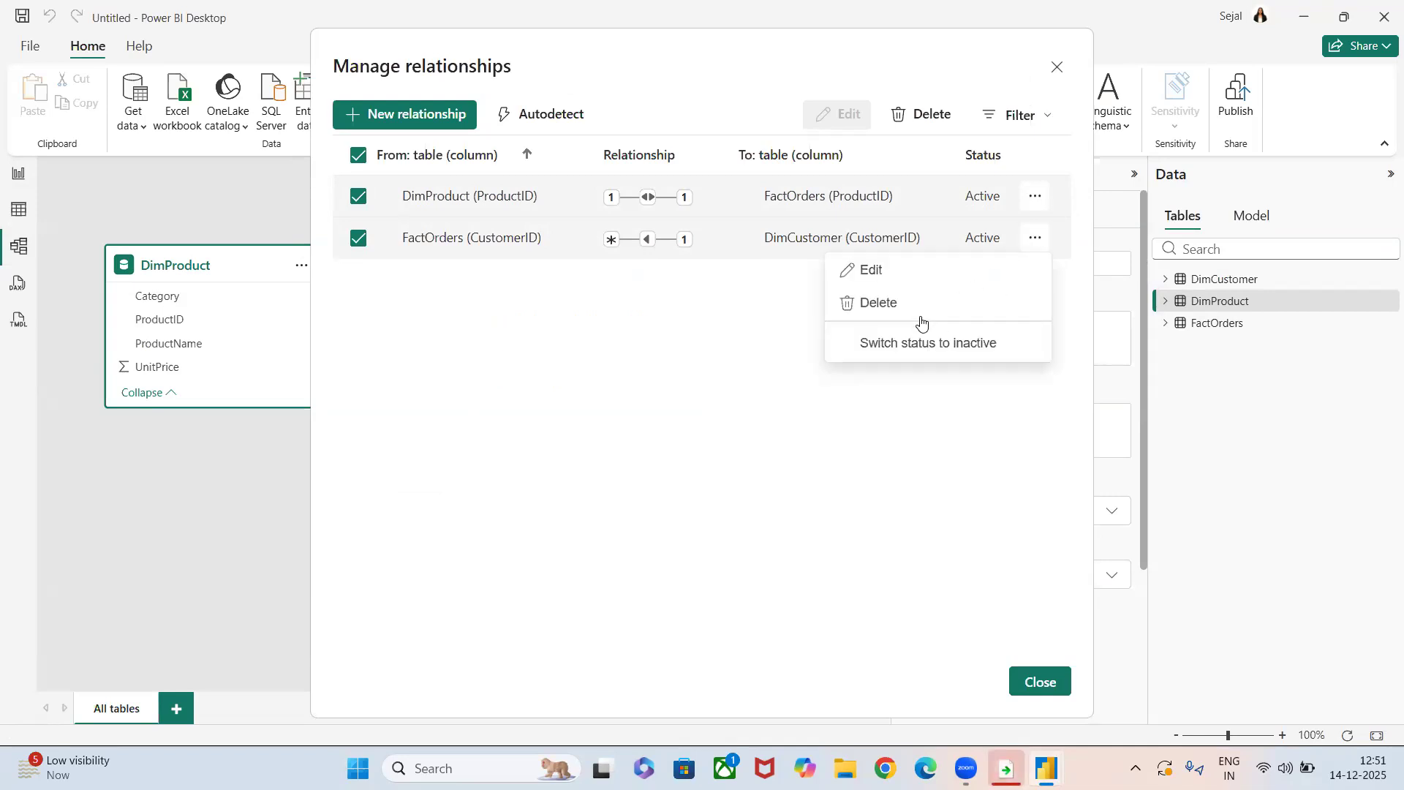
click(896, 356)
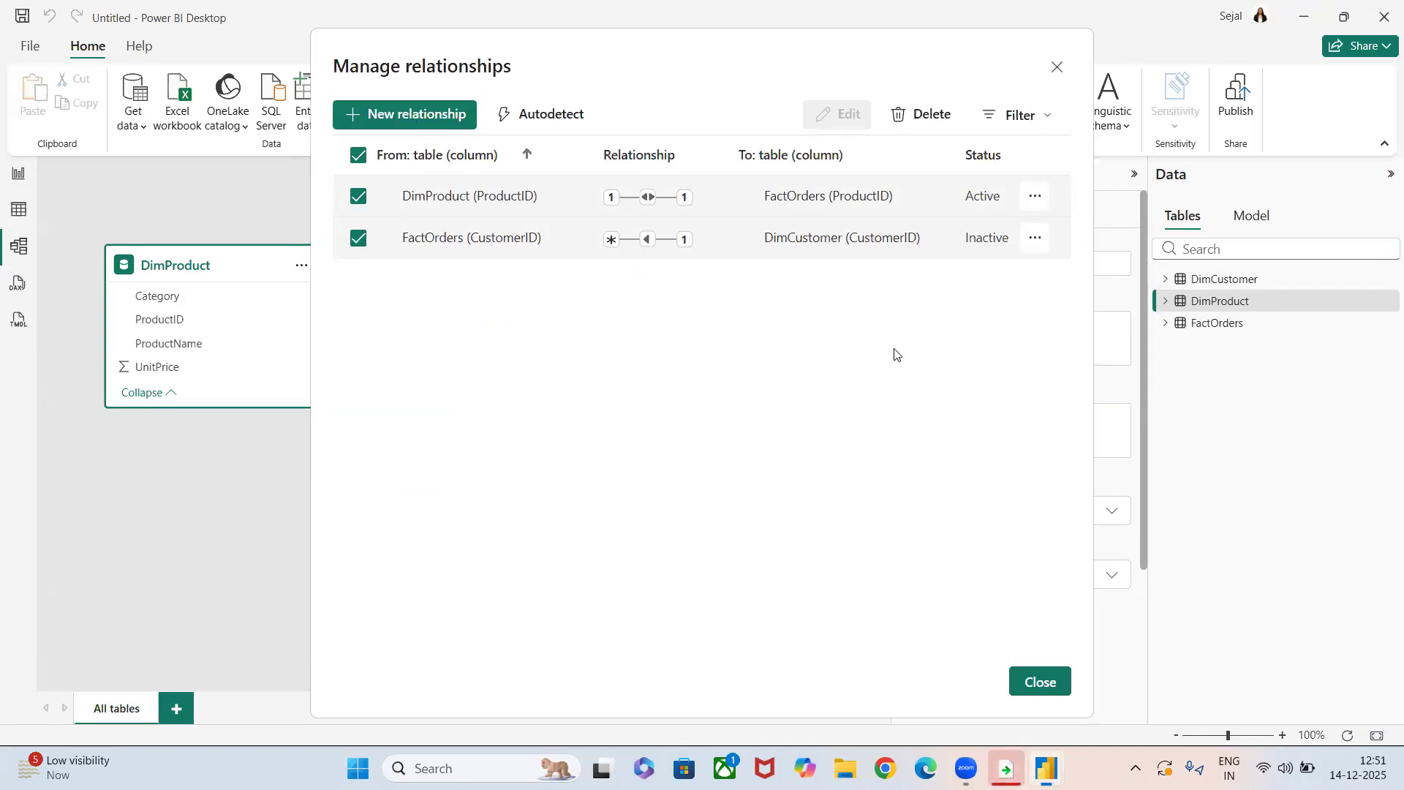
click(1034, 196)
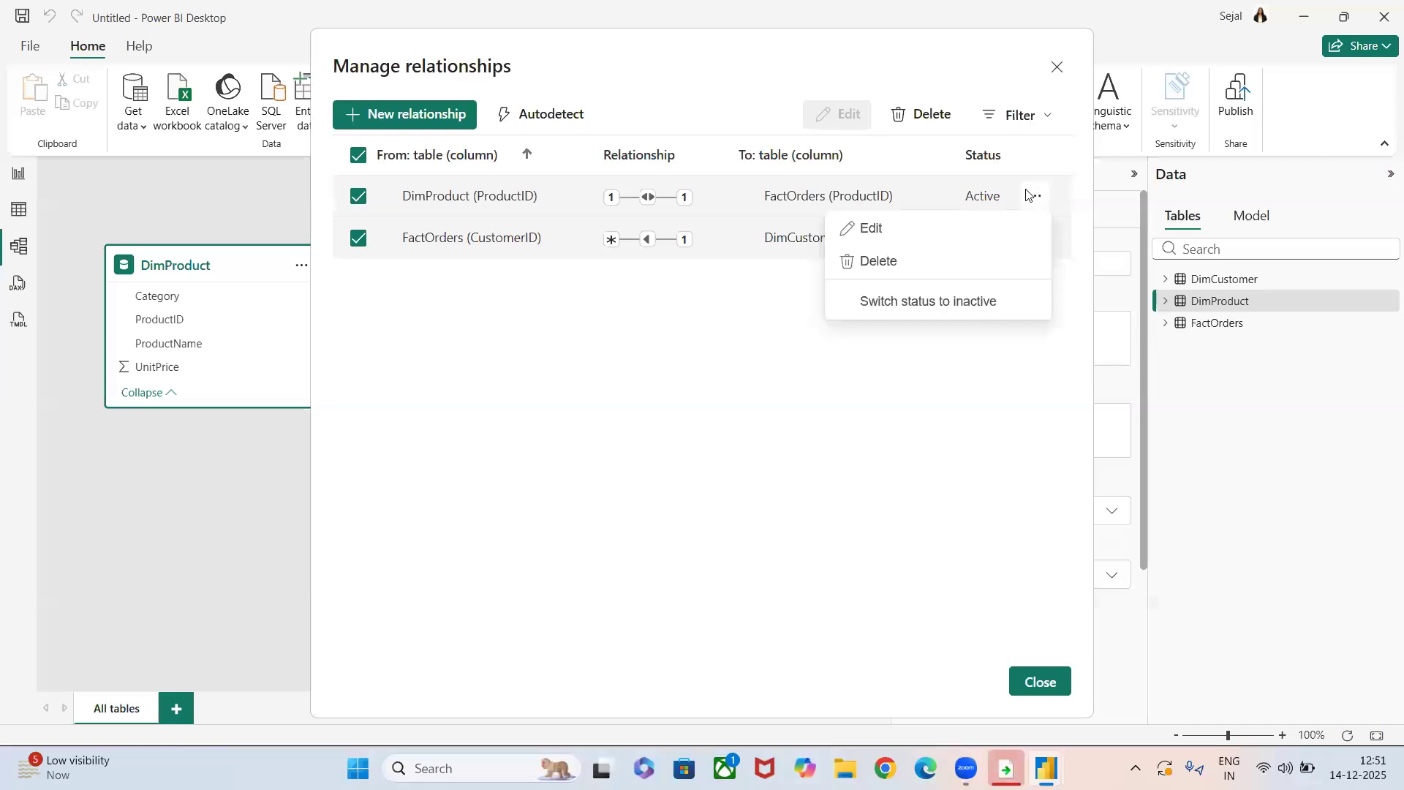
click(969, 302)
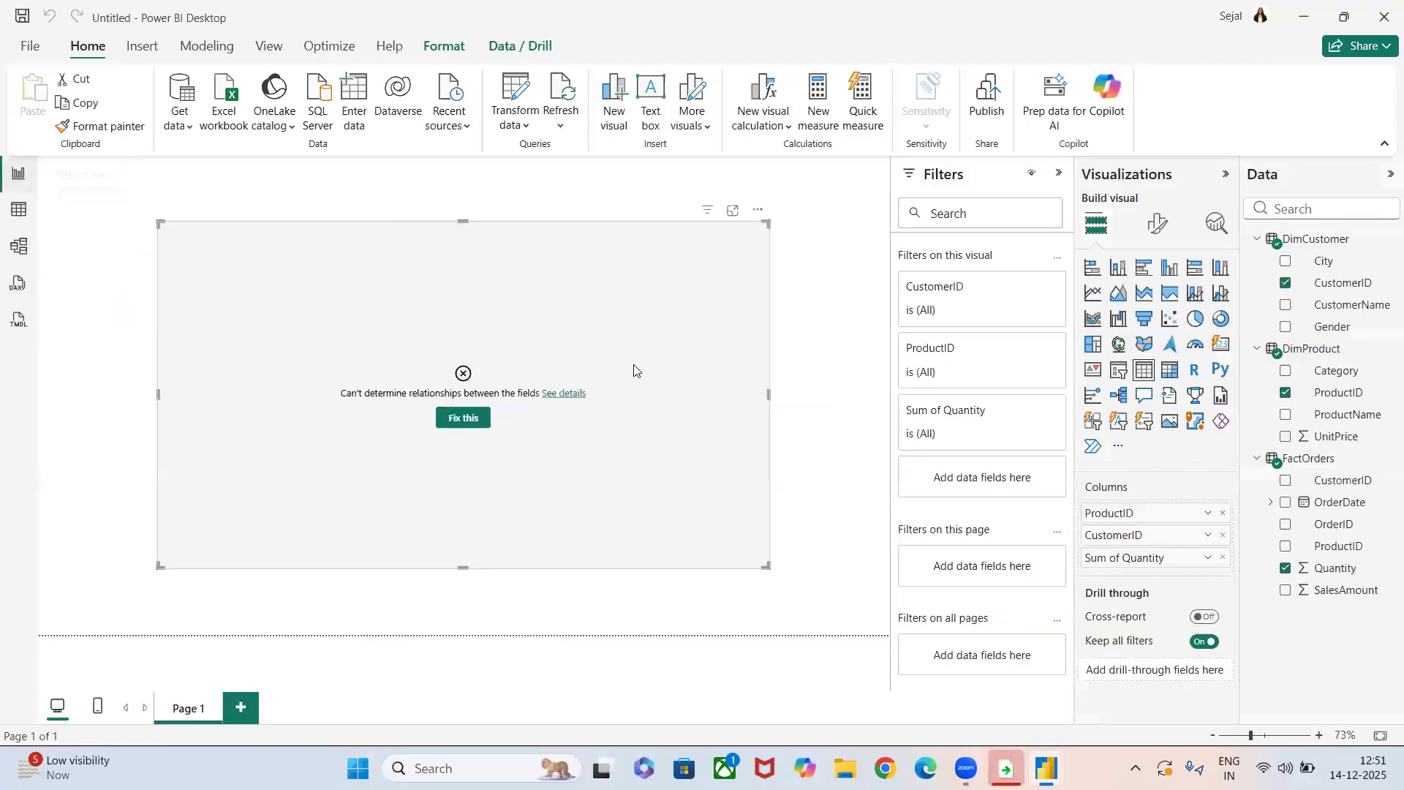
Manage FactOrders' relationships in the model view, switch both back to active, and return to the report's table visual.
click(21, 246)
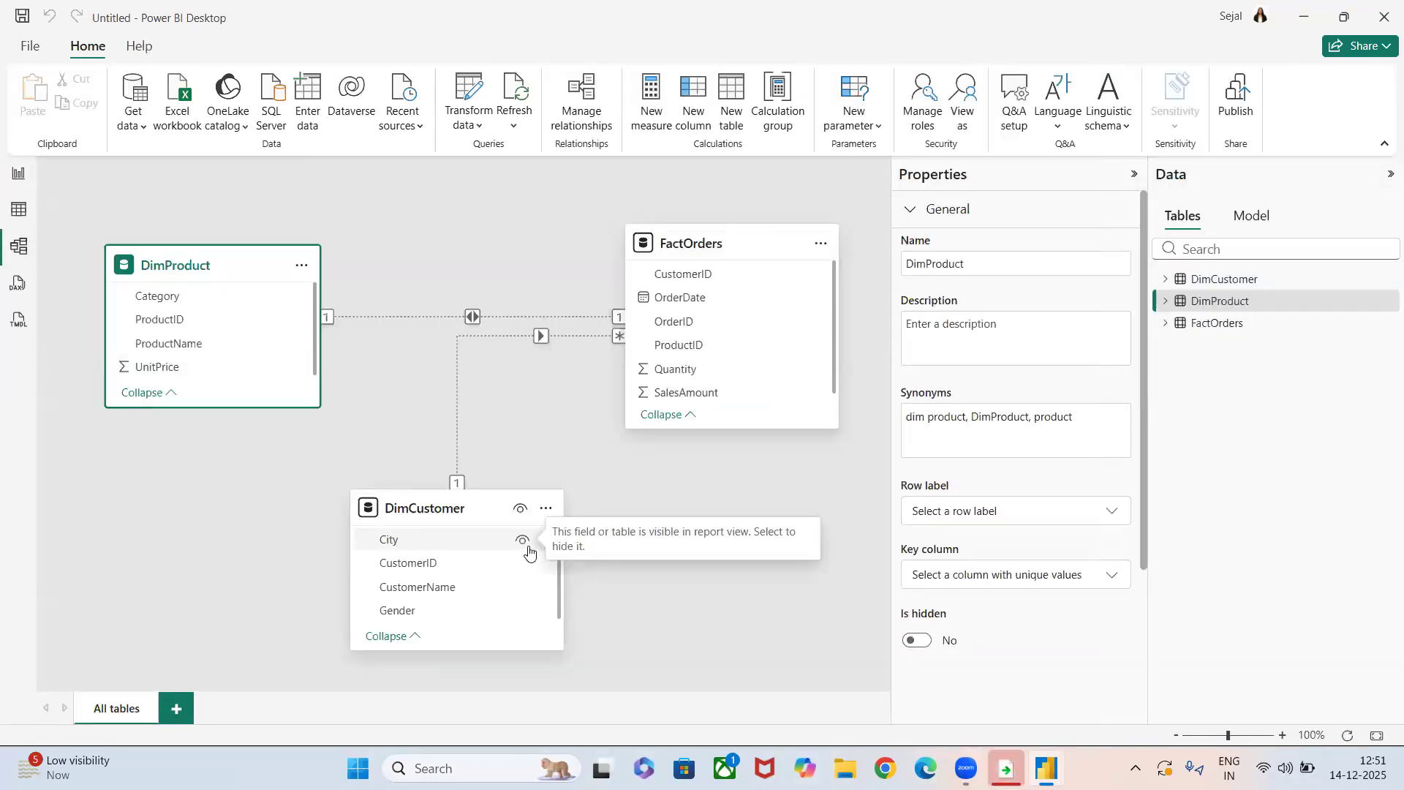
click(820, 244)
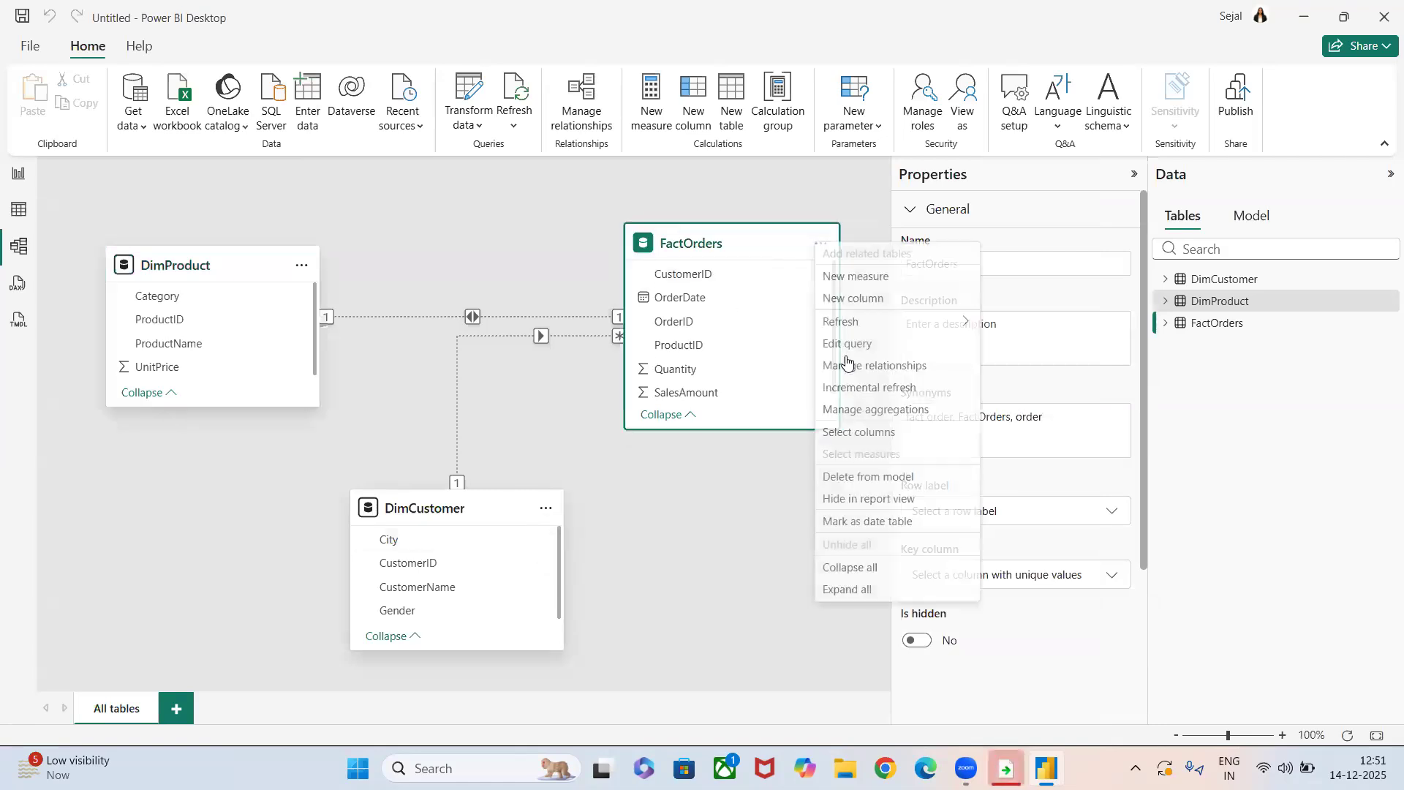
click(849, 367)
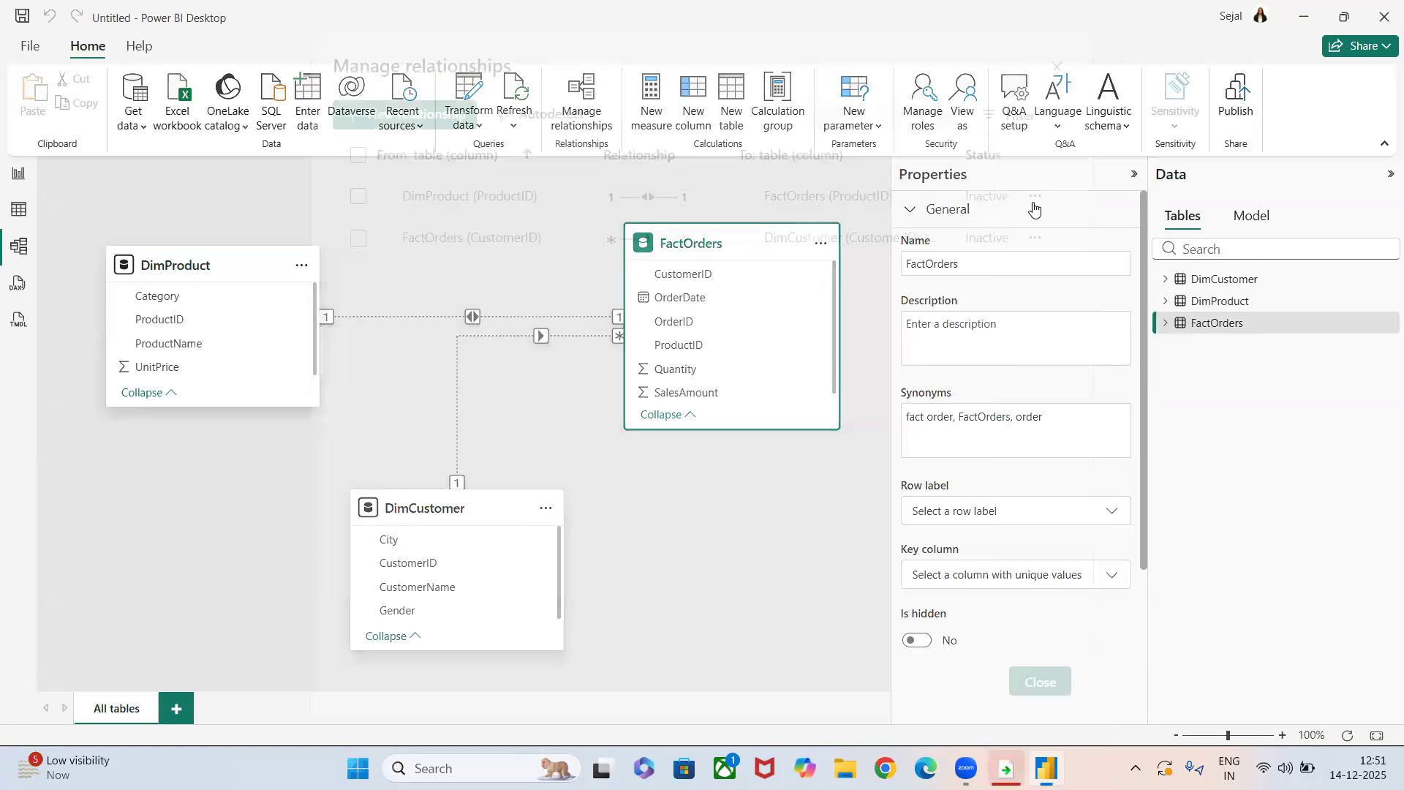
click(1031, 240)
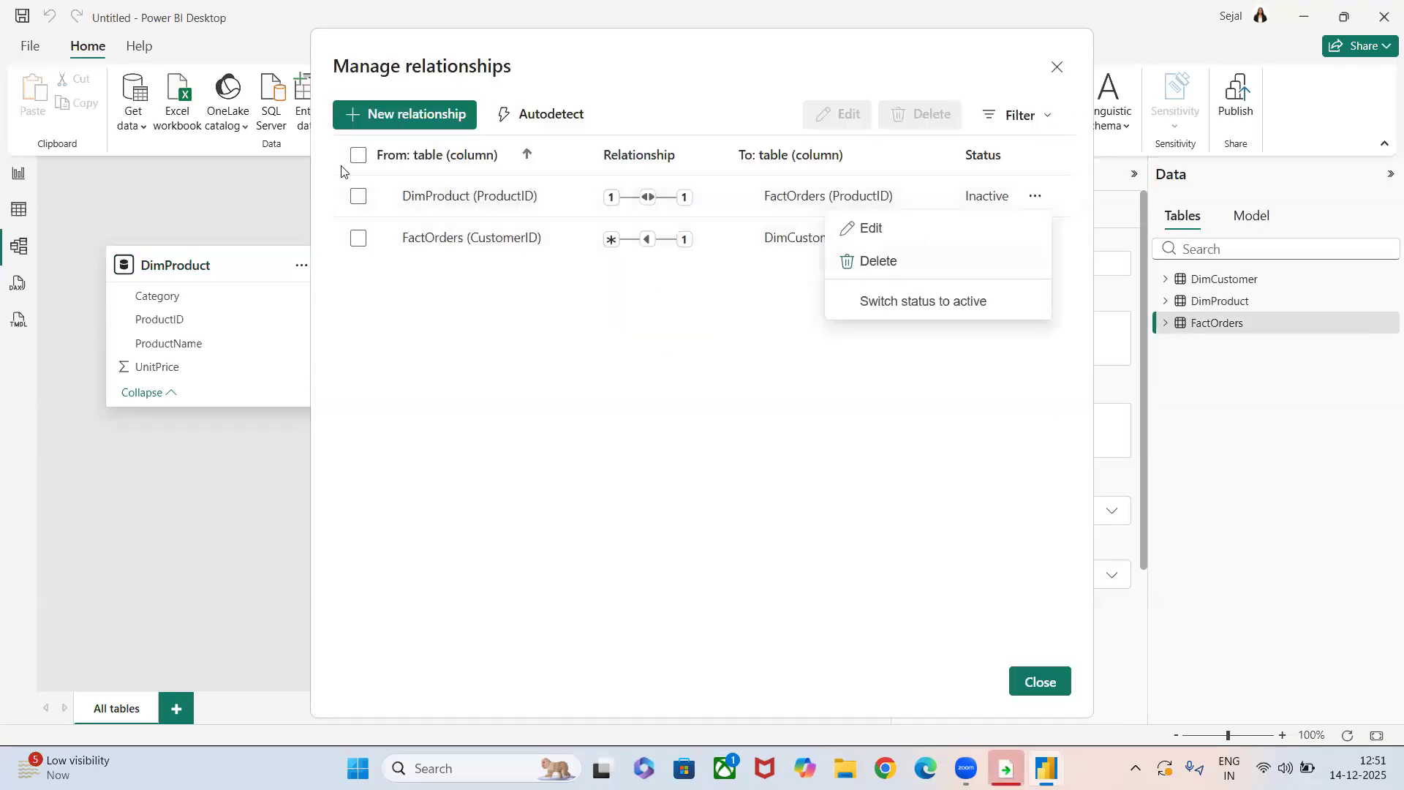
click(915, 311)
click(1033, 240)
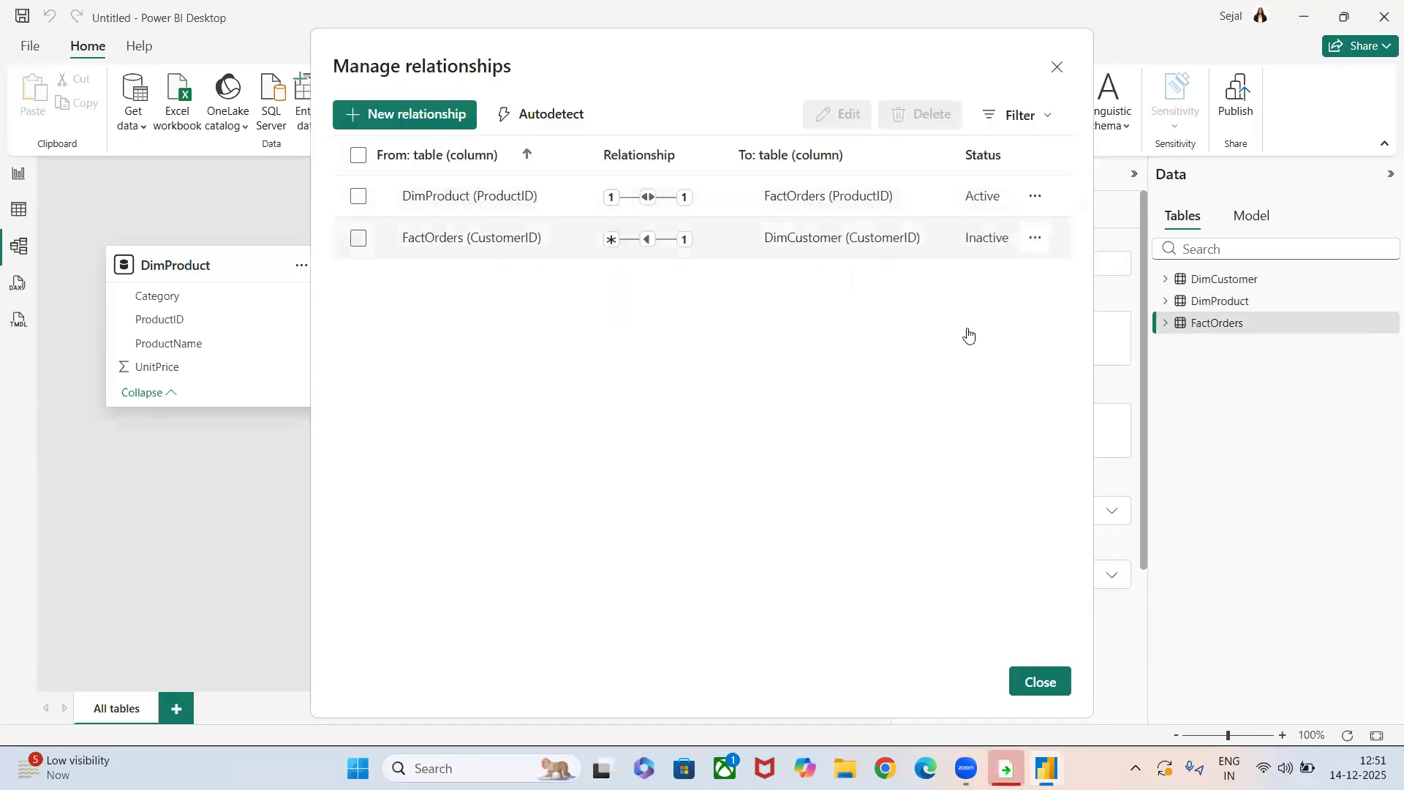
click(968, 347)
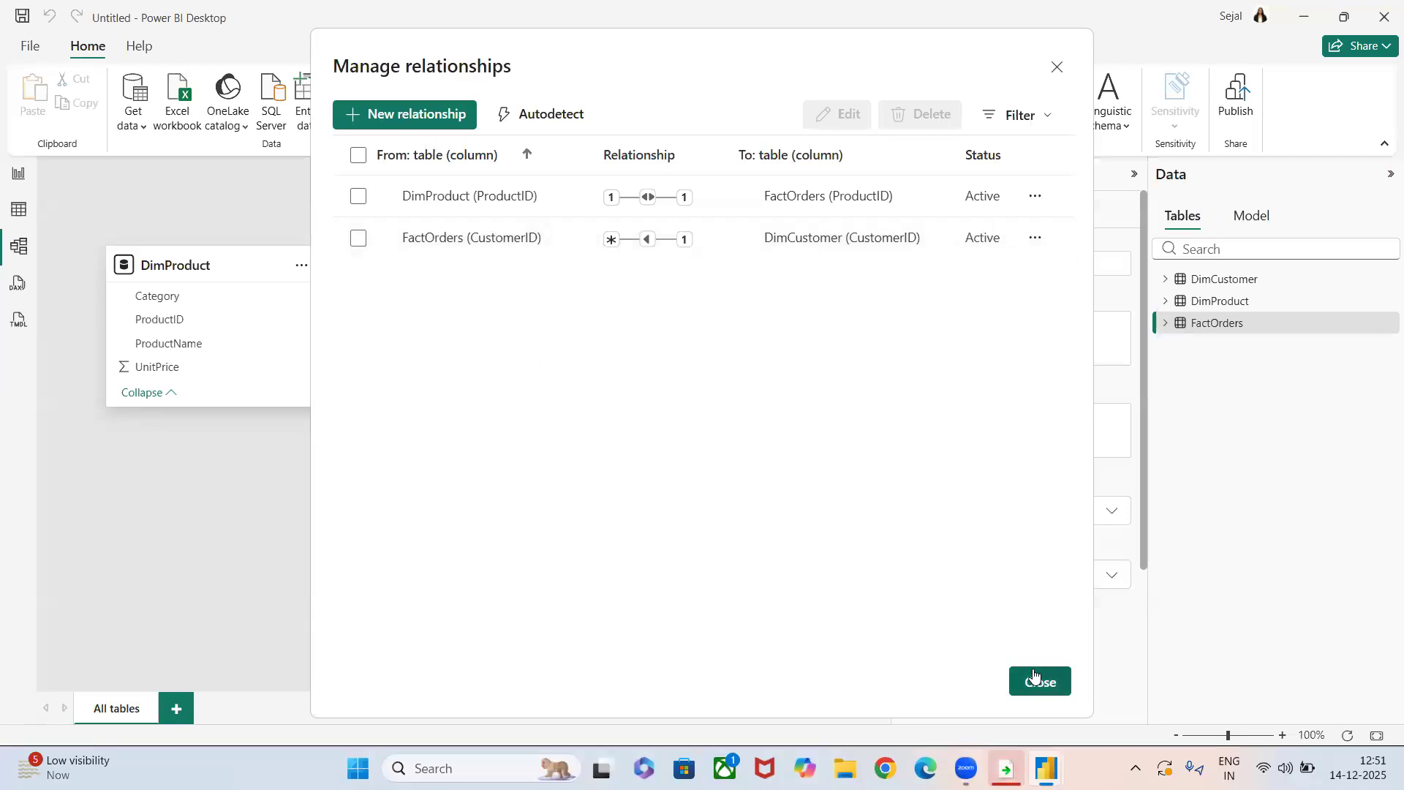
click(1043, 681)
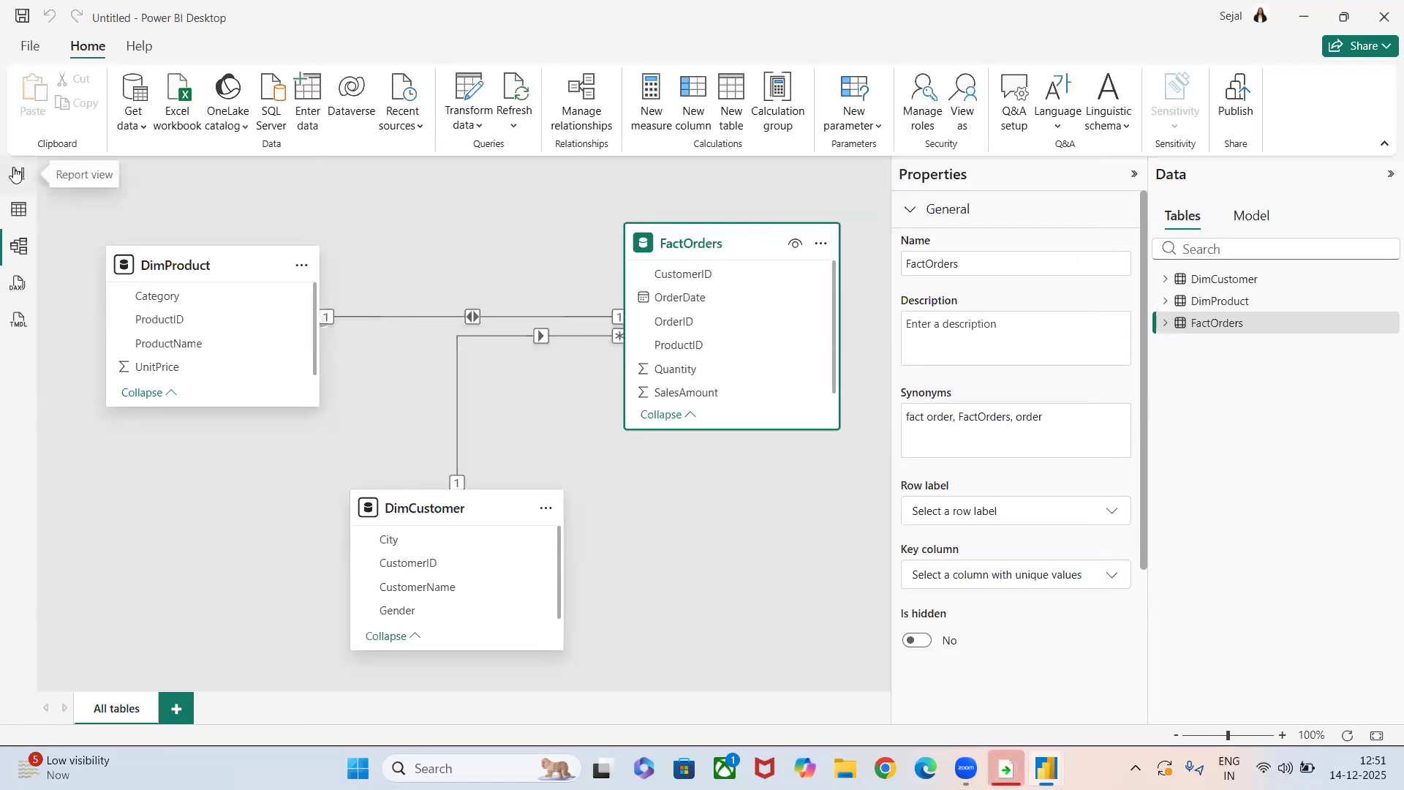
click(16, 174)
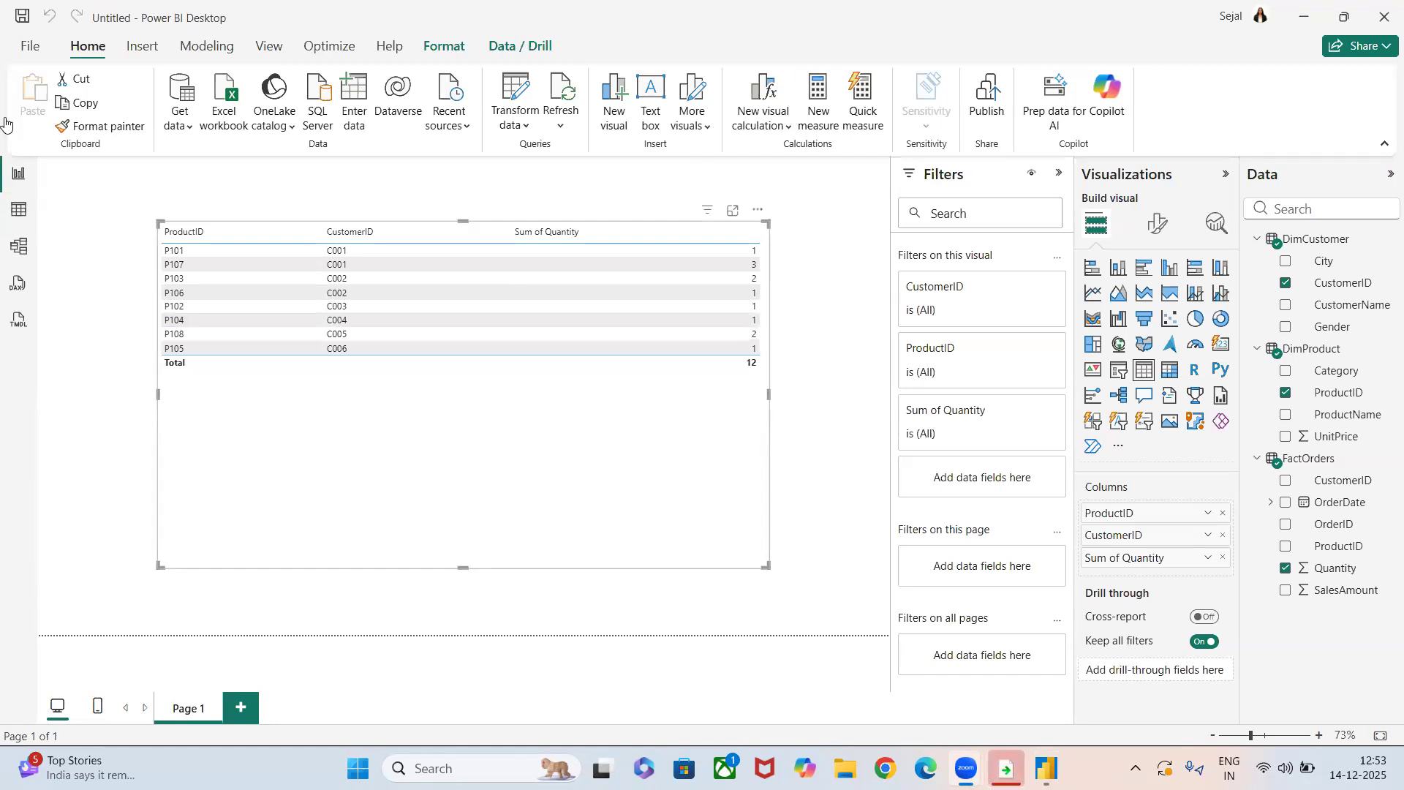
Load the Covid-19 India data into the report from a Text/CSV source.
click(173, 131)
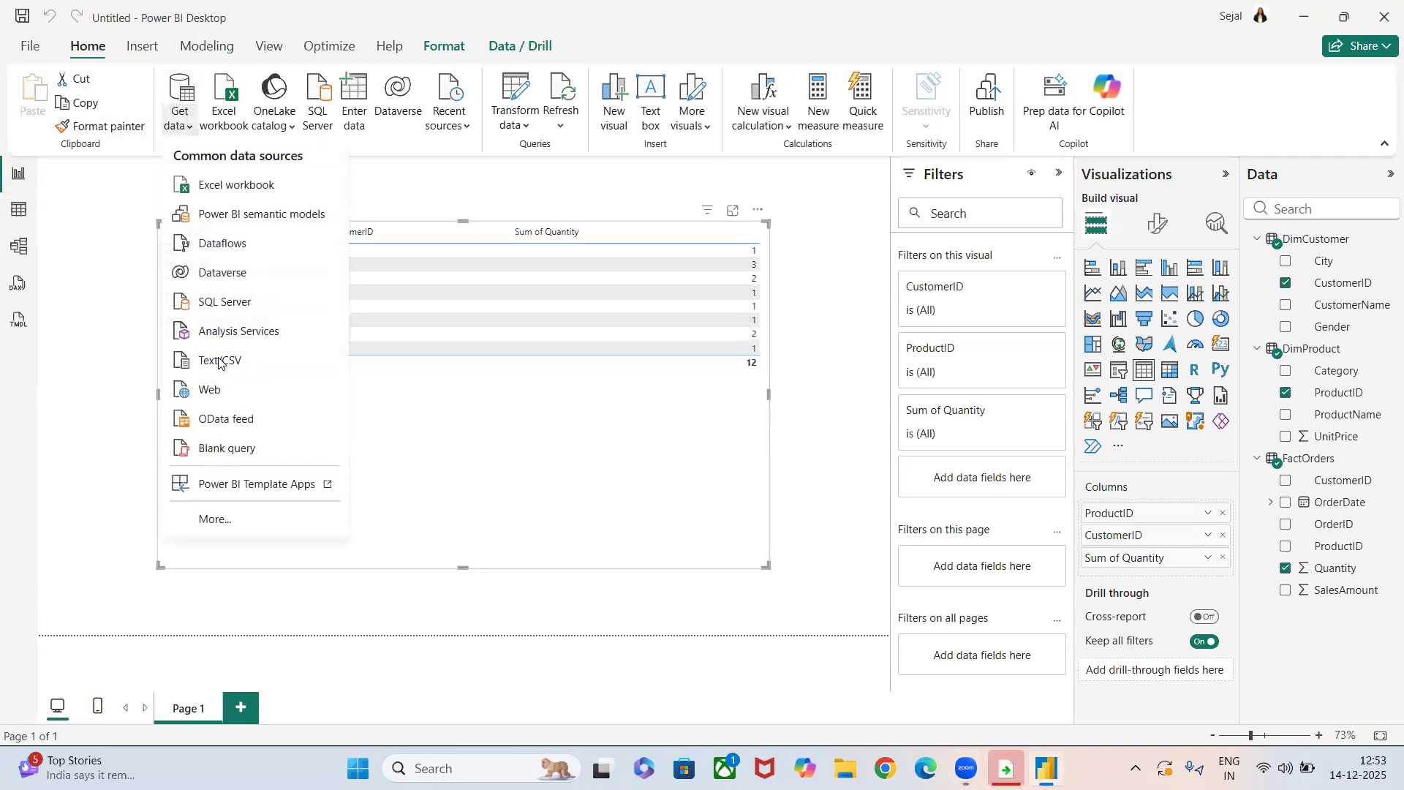
click(220, 360)
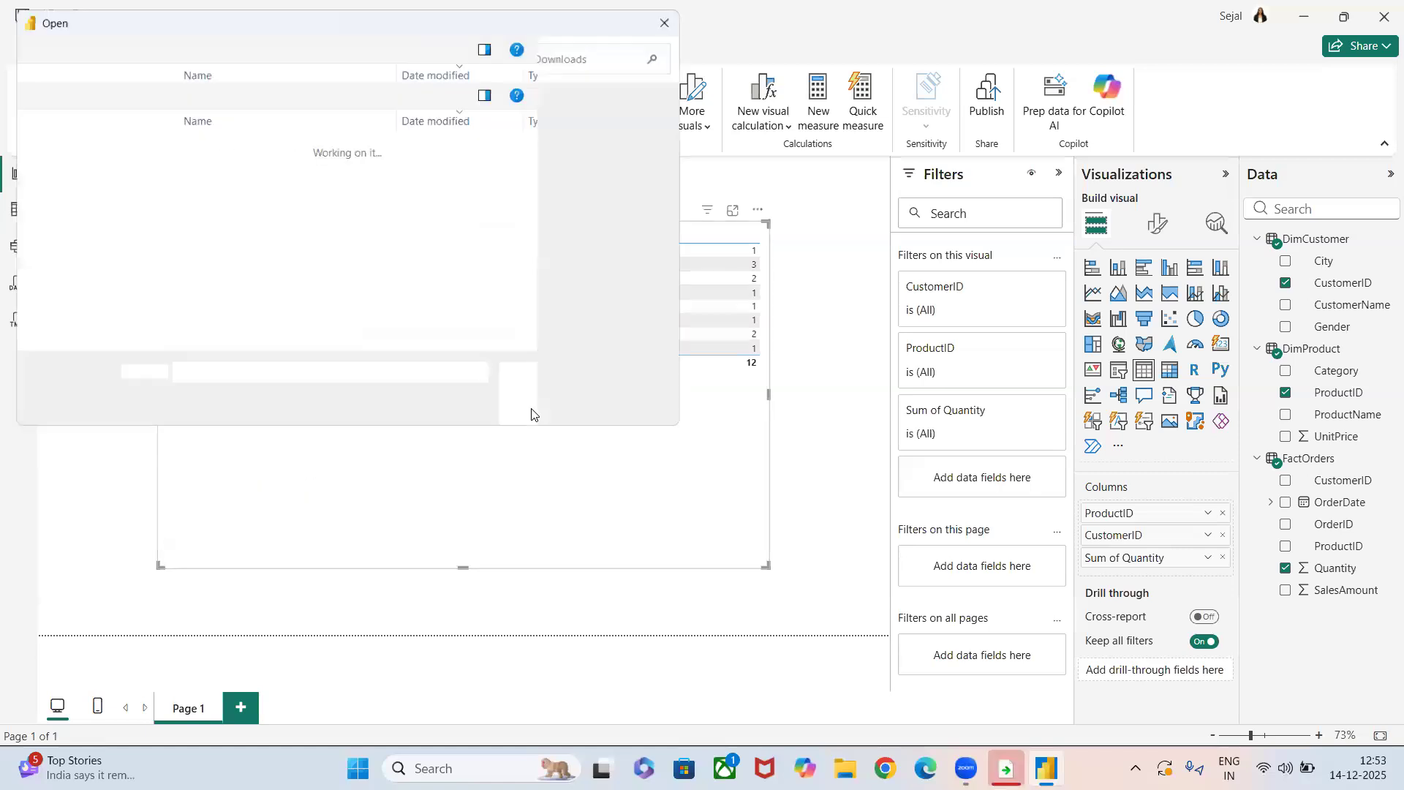
key(Escape)
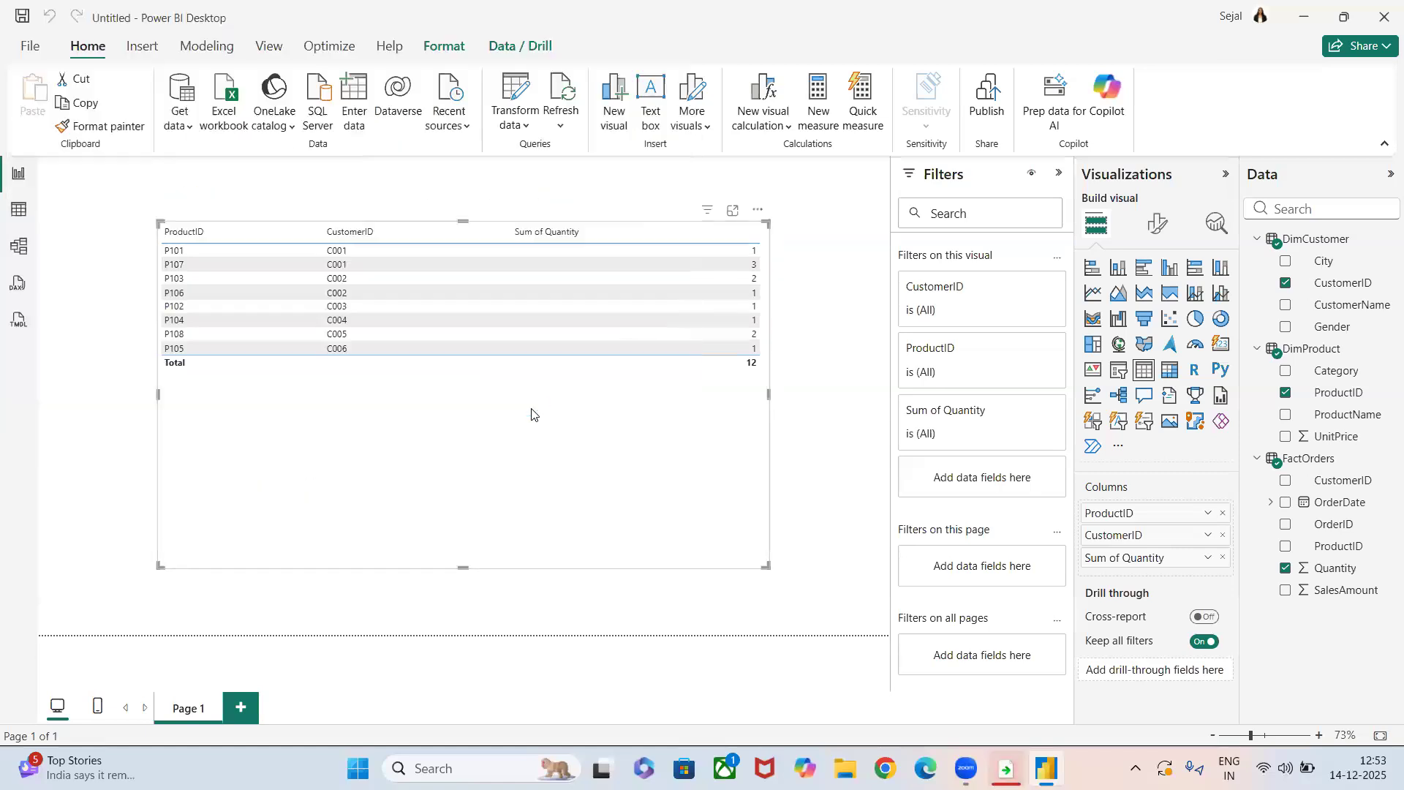
click(836, 642)
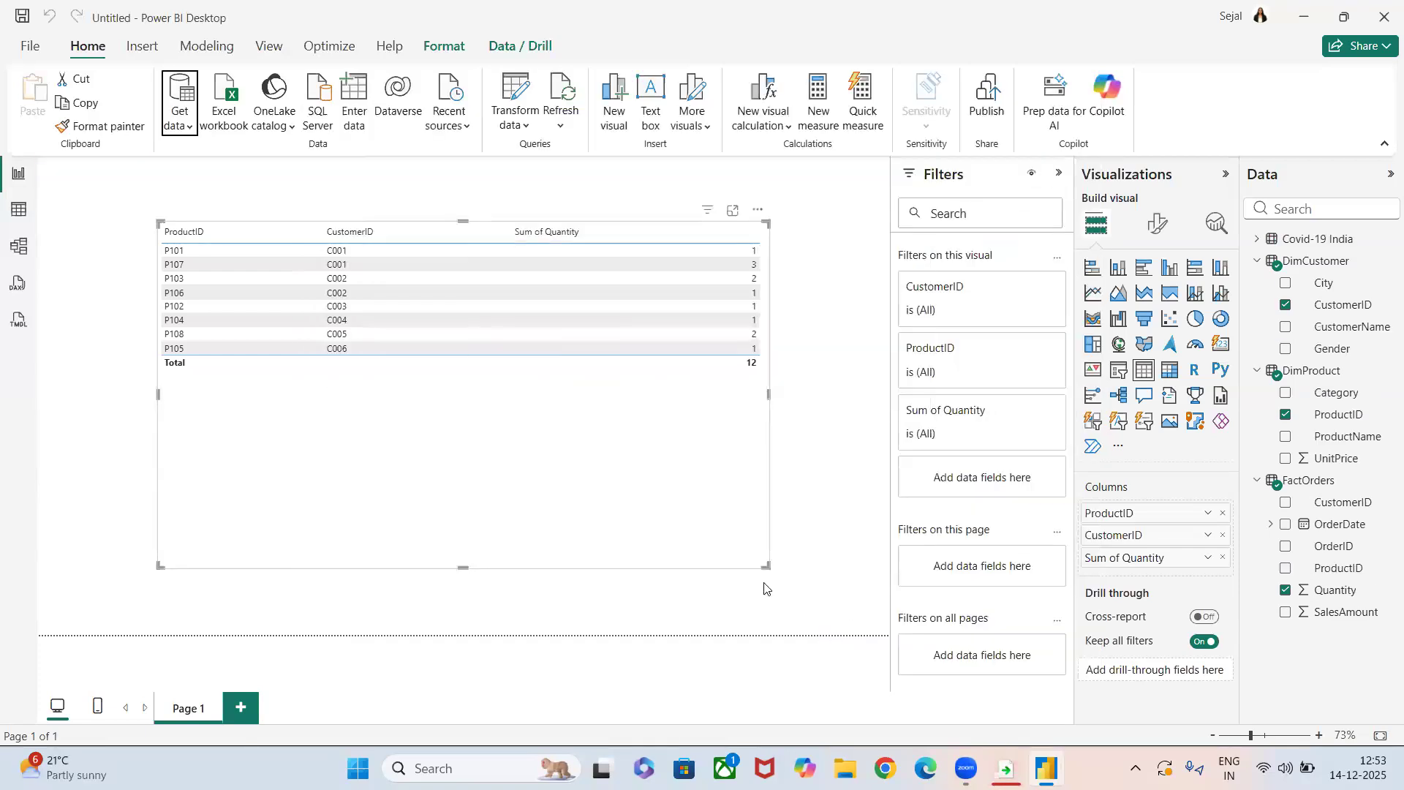
Add a second report page and insert an empty stacked column chart on it.
click(243, 708)
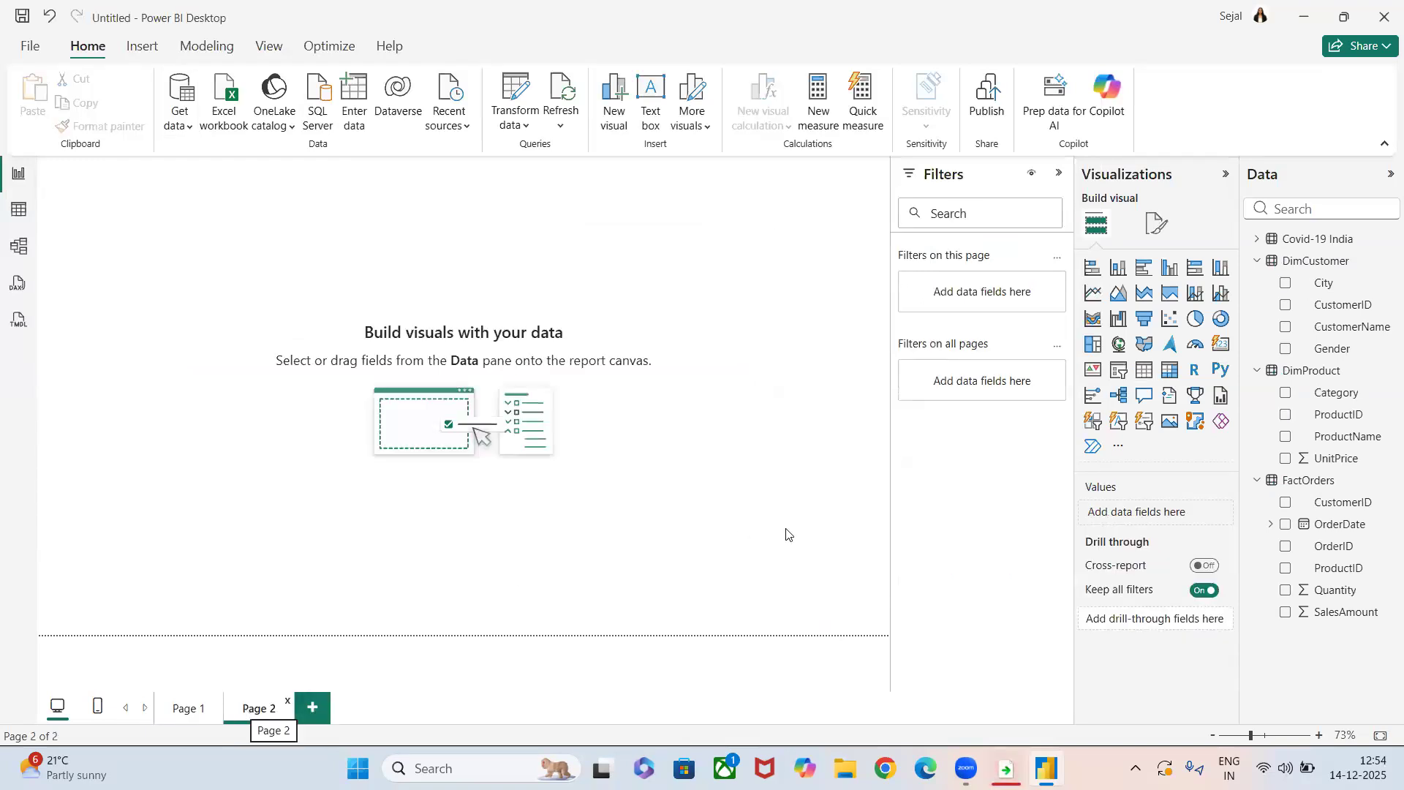
click(1119, 269)
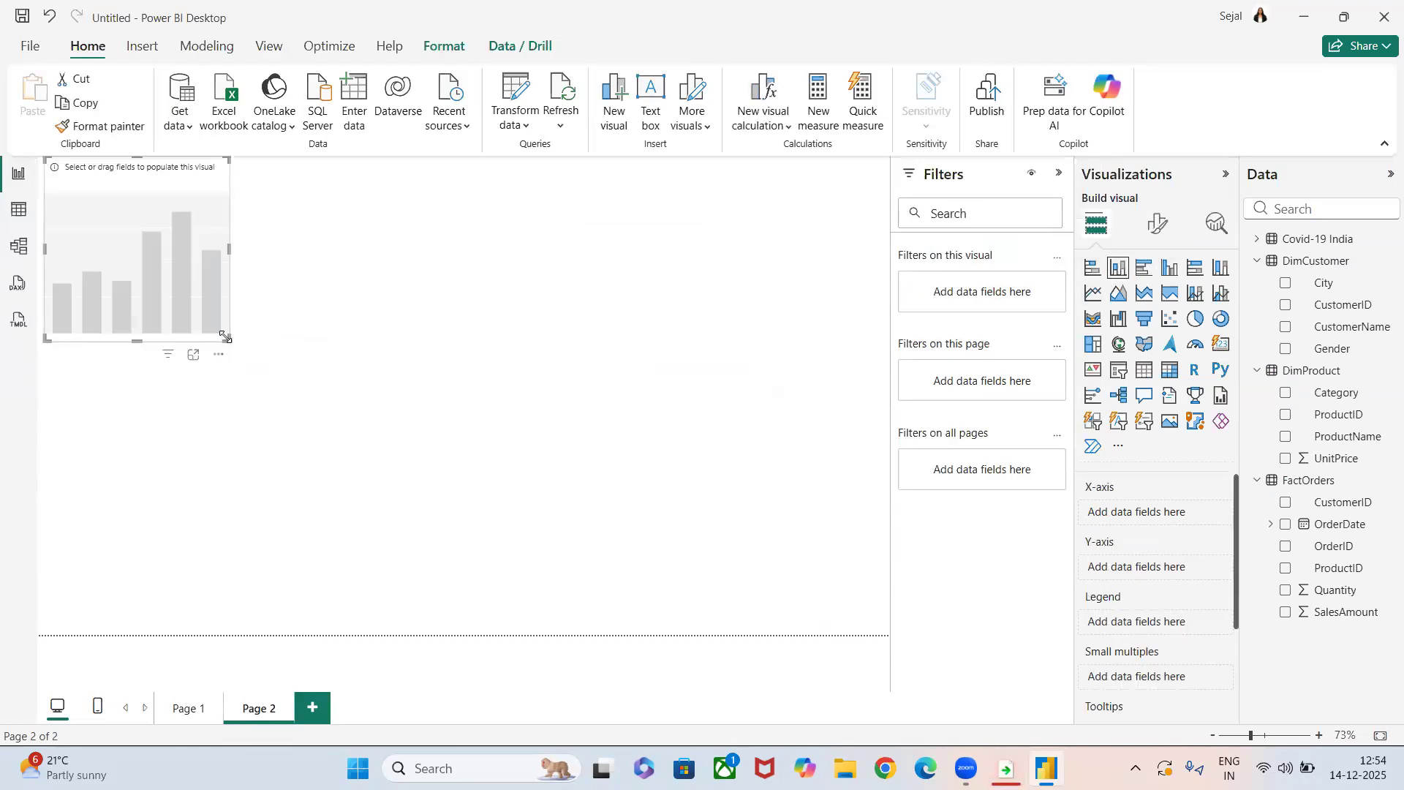
Enlarge the empty column chart and move it toward the middle of Page 2.
drag(227, 338, 453, 513)
drag(355, 433, 619, 507)
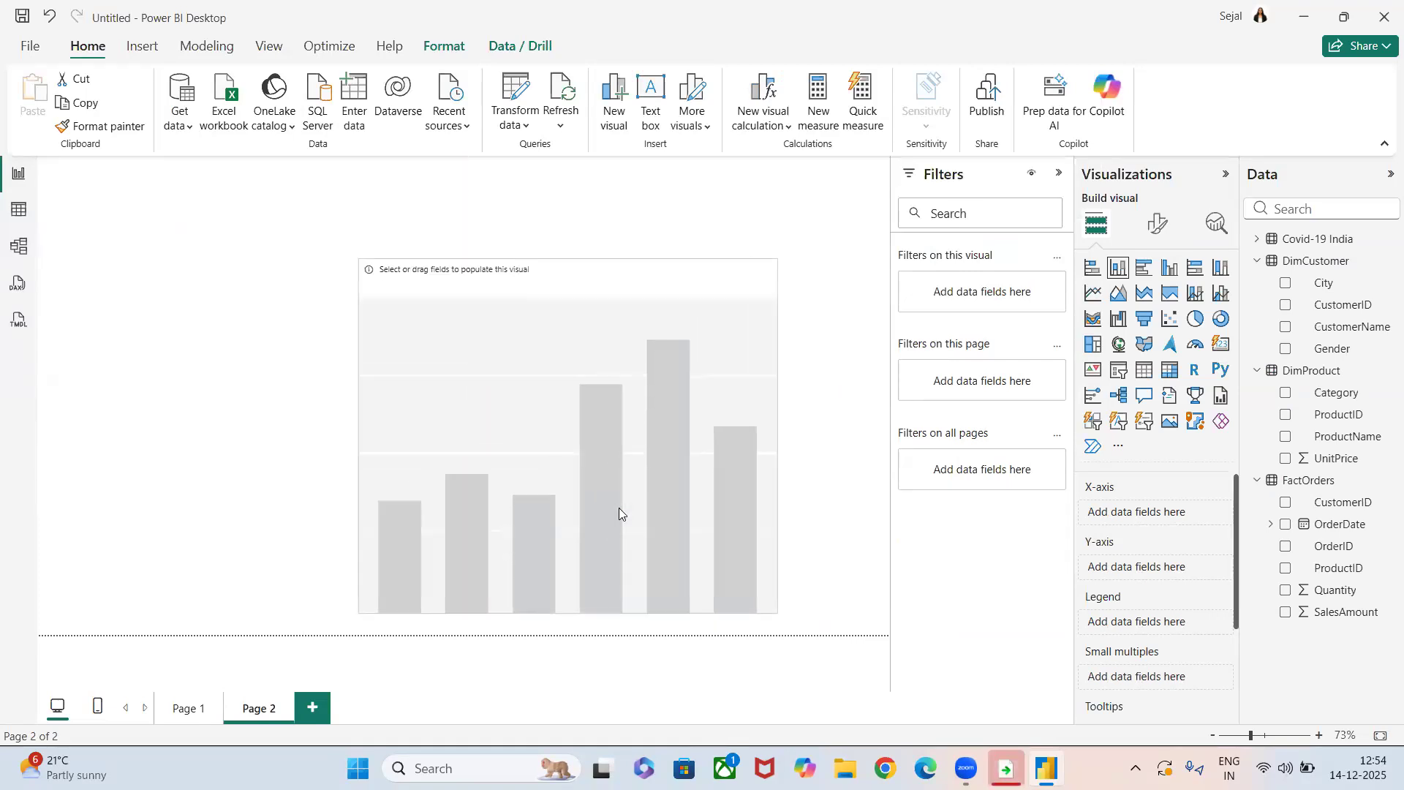
Add a text box reading "DRILL UP & DRILL DOWN" at font size 24 and place it in the page's upper-left corner.
click(642, 124)
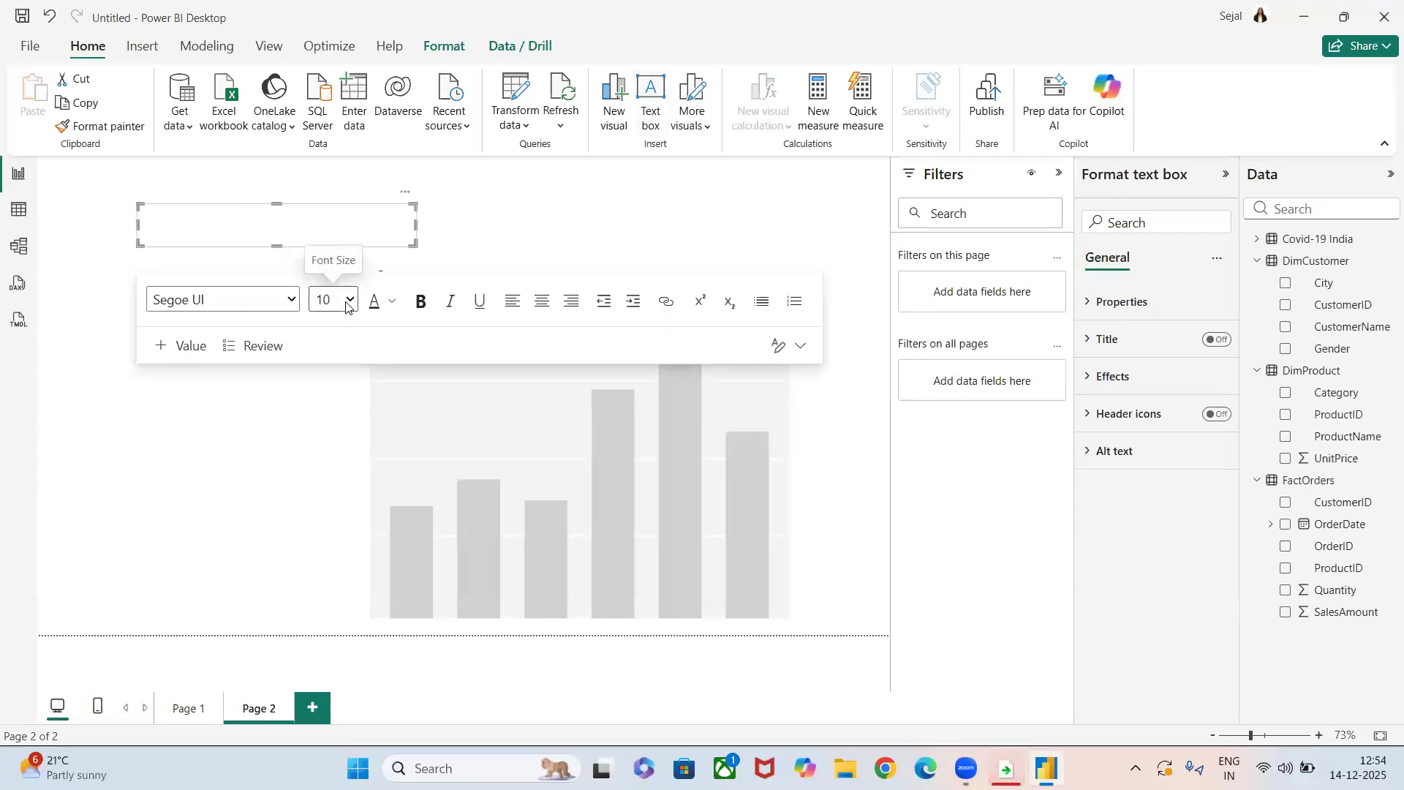
click(350, 300)
click(325, 577)
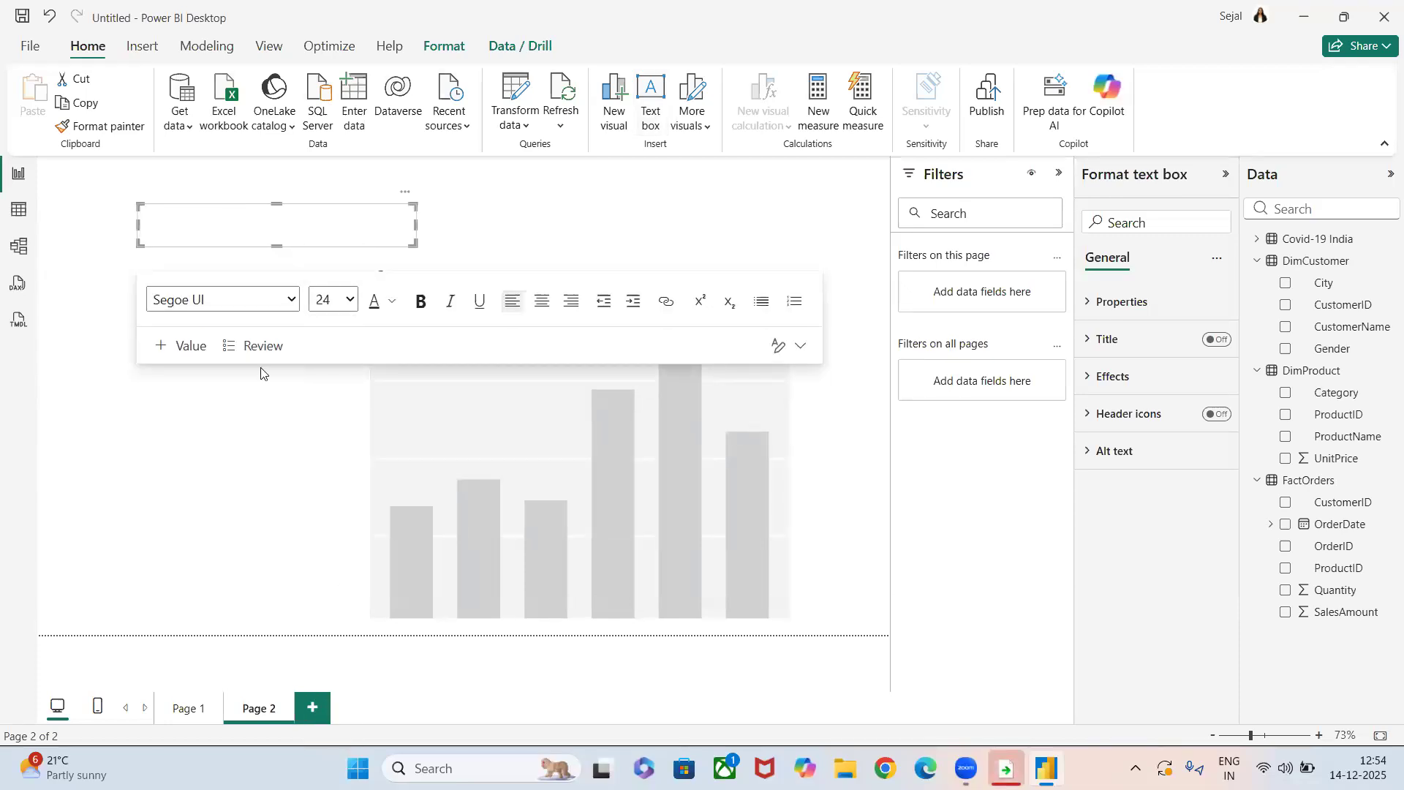
text(DRILL UP & DRILL DOWN)
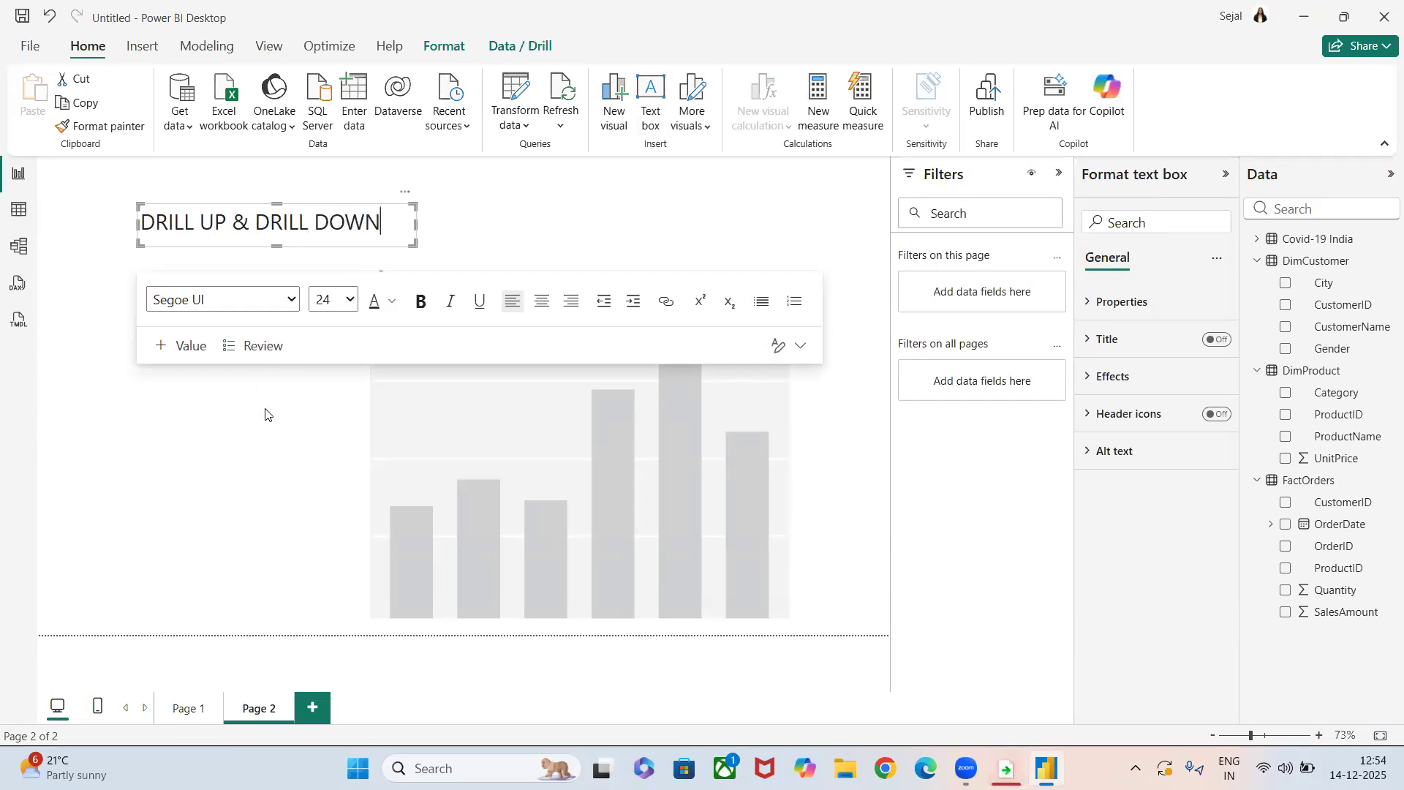
click(249, 251)
drag(248, 252, 167, 217)
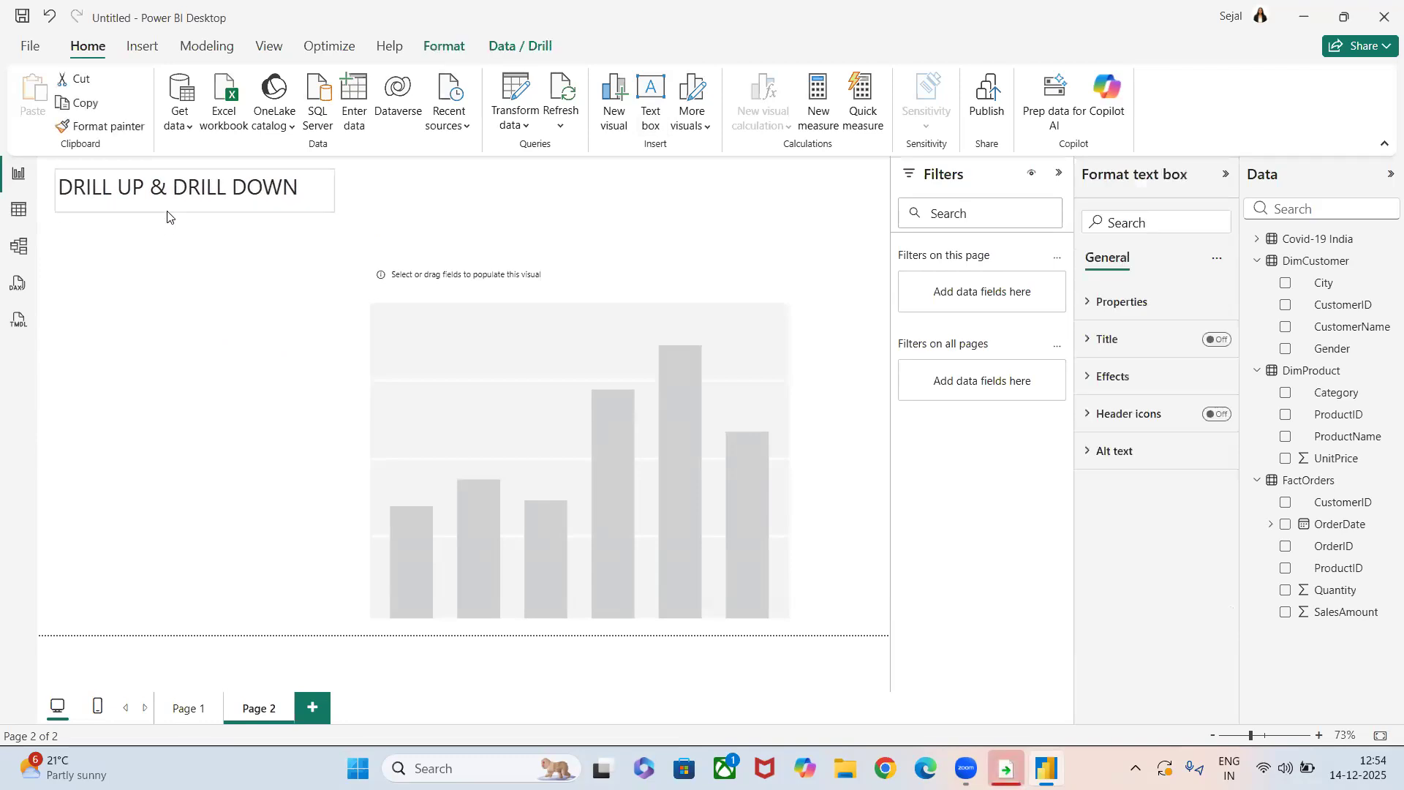
Move the empty column chart closer under the heading and enlarge it to fill most of the page.
click(234, 345)
drag(575, 477, 391, 439)
drag(606, 580, 766, 597)
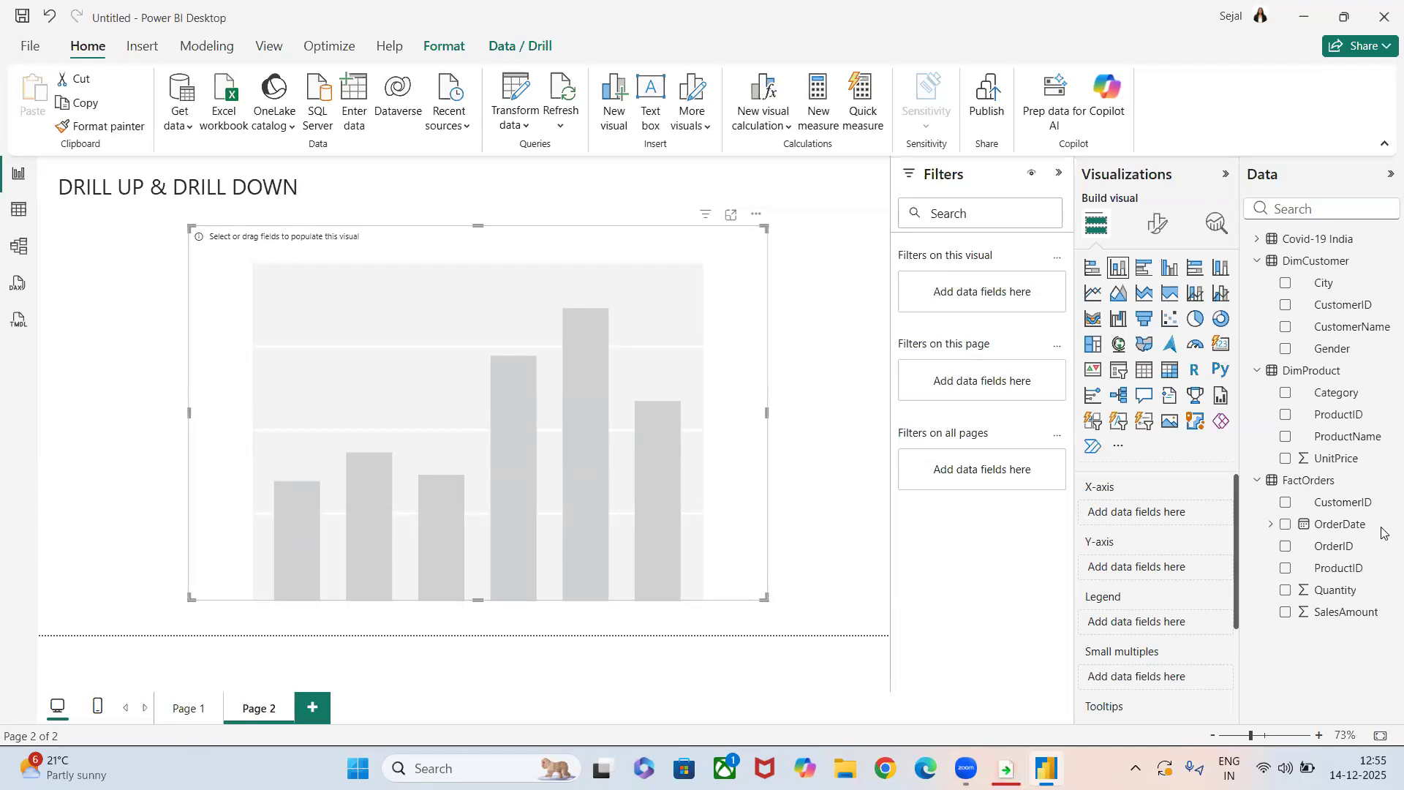
Plot SalesAmount on the chart's Y-axis, with DimProduct's Category above ProductName as the X-axis hierarchy.
drag(1344, 437, 1165, 513)
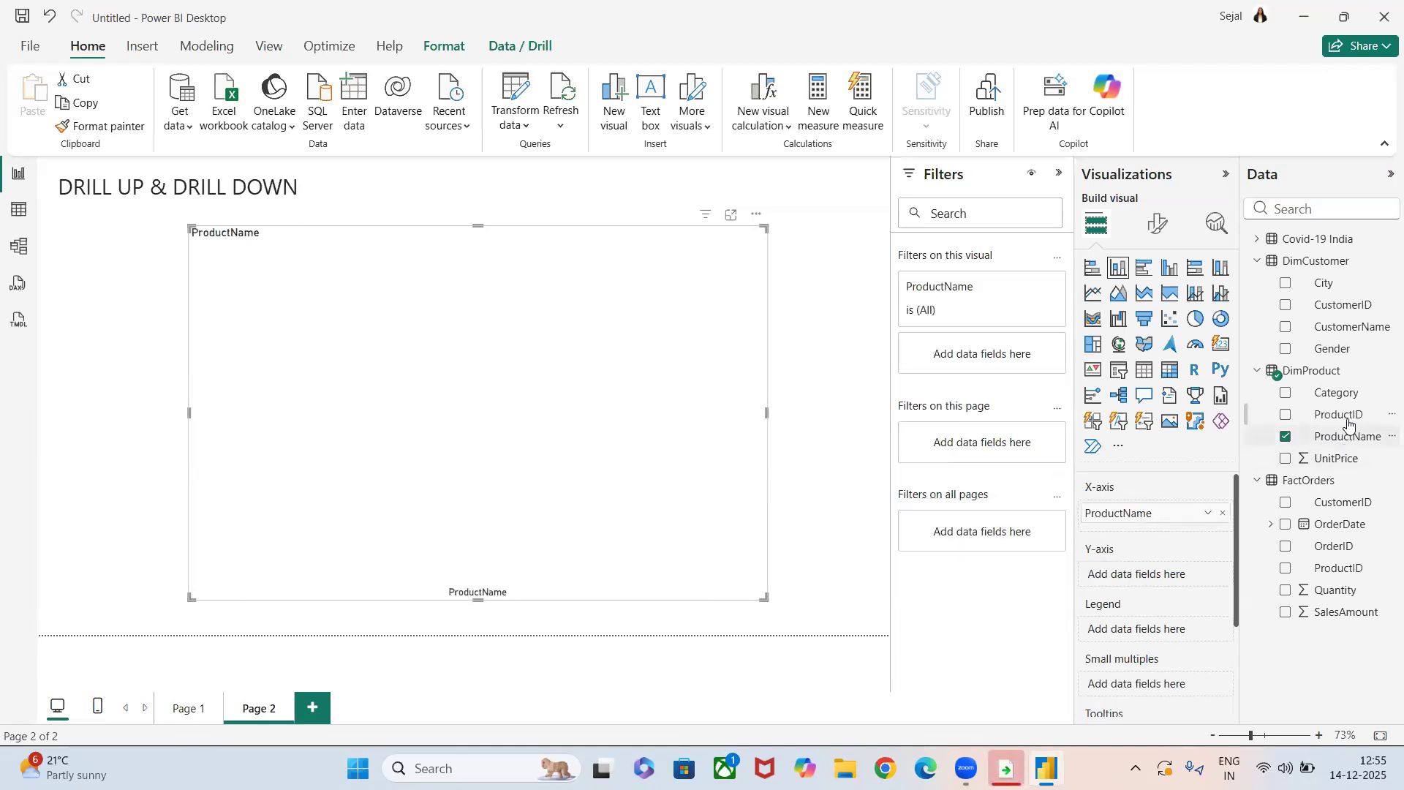
drag(1345, 416, 1090, 524)
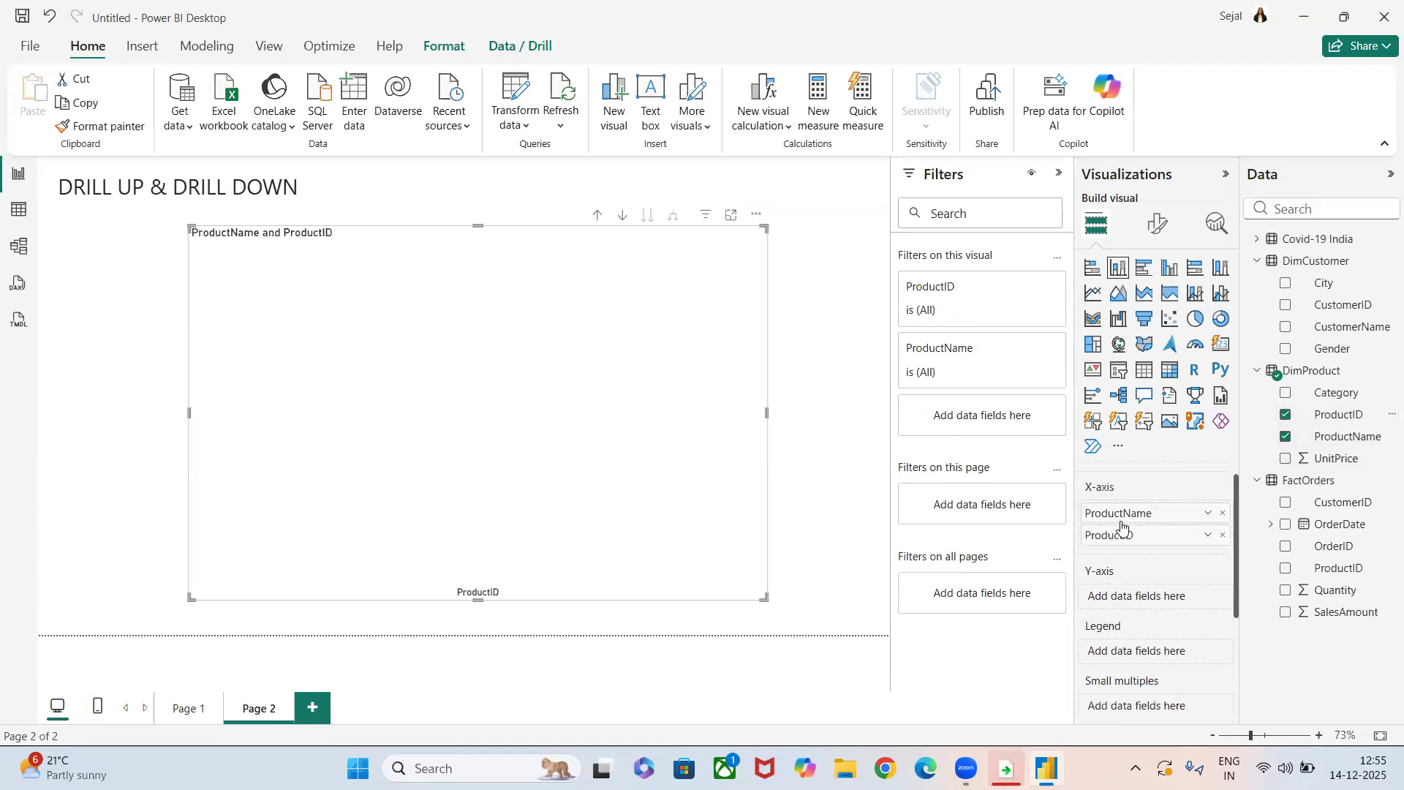
click(1223, 536)
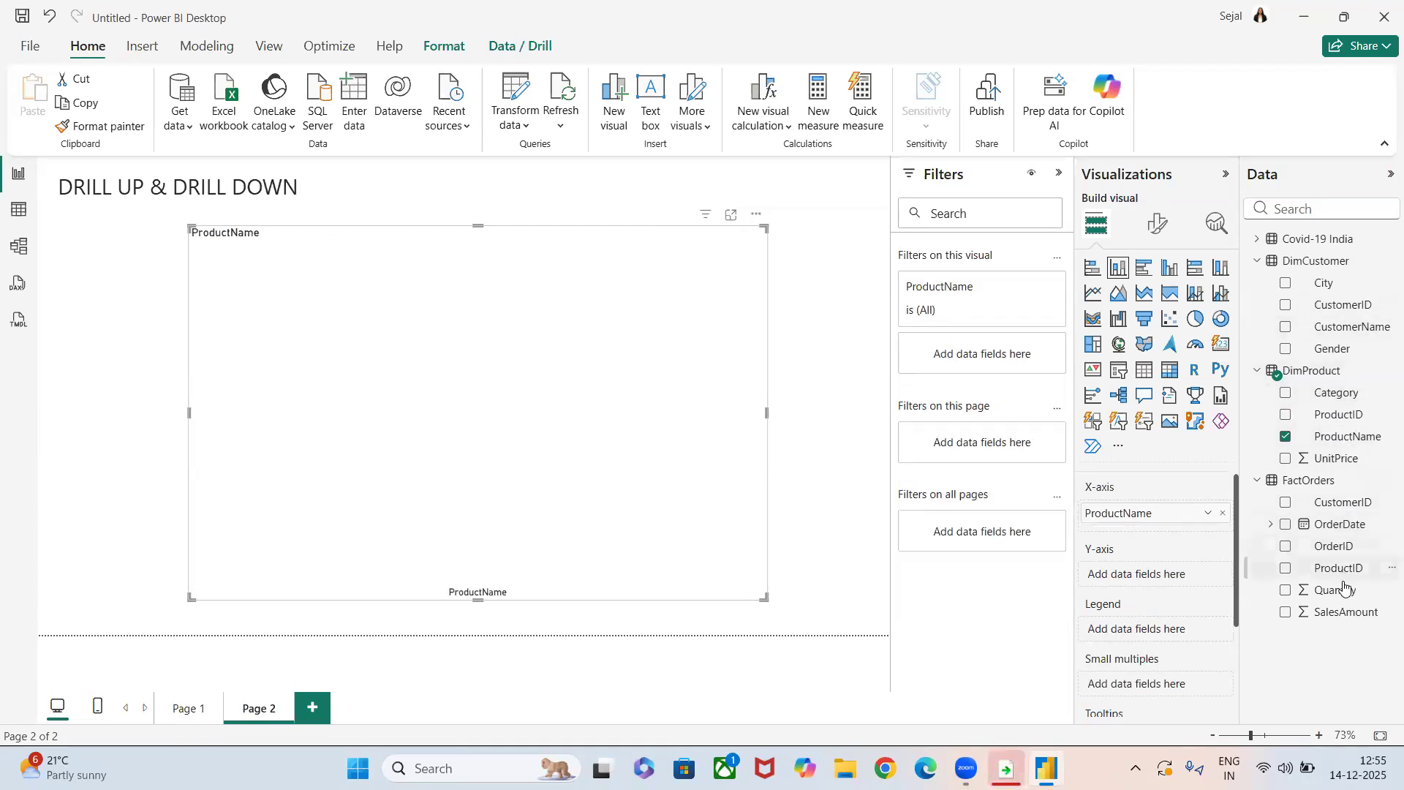
drag(1319, 600, 1101, 577)
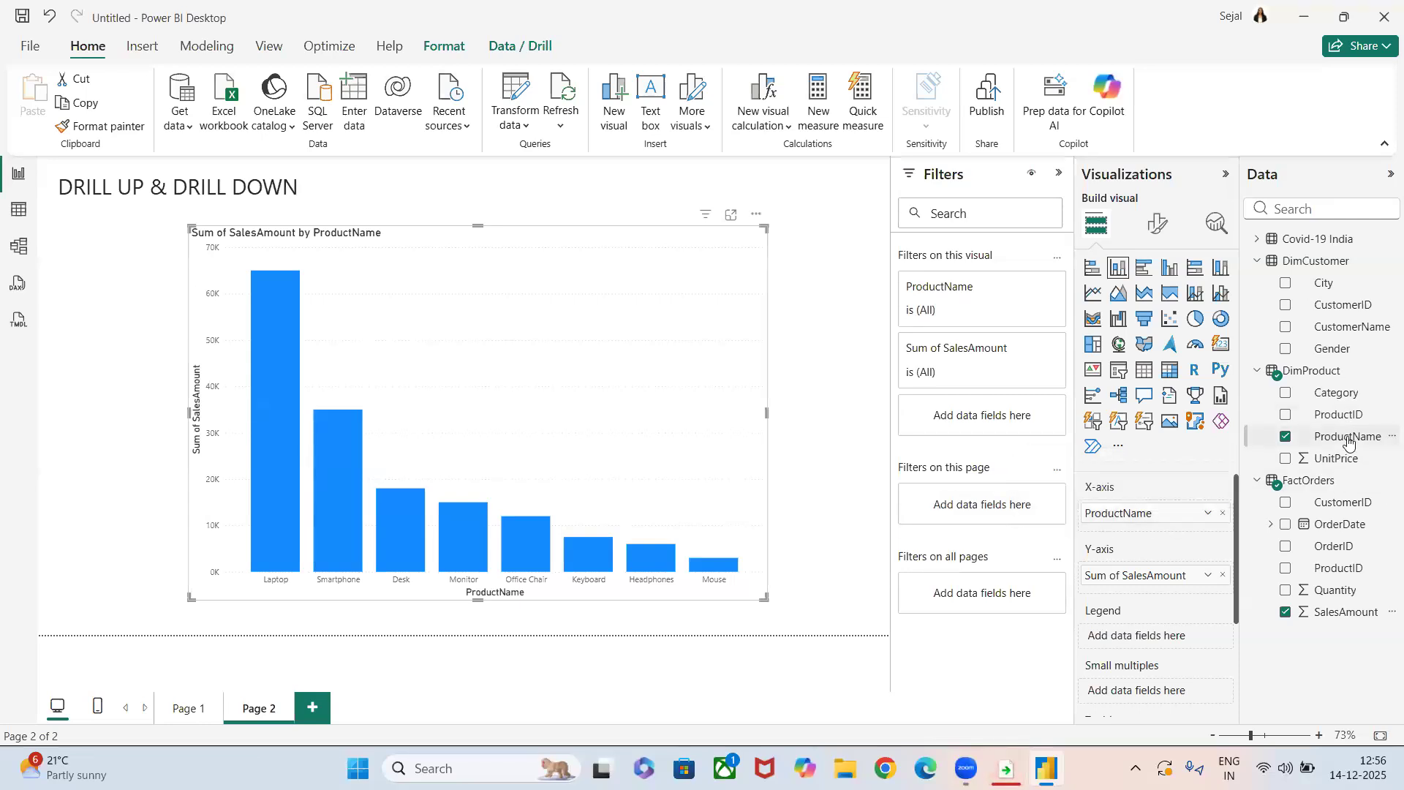
drag(1330, 388, 1182, 515)
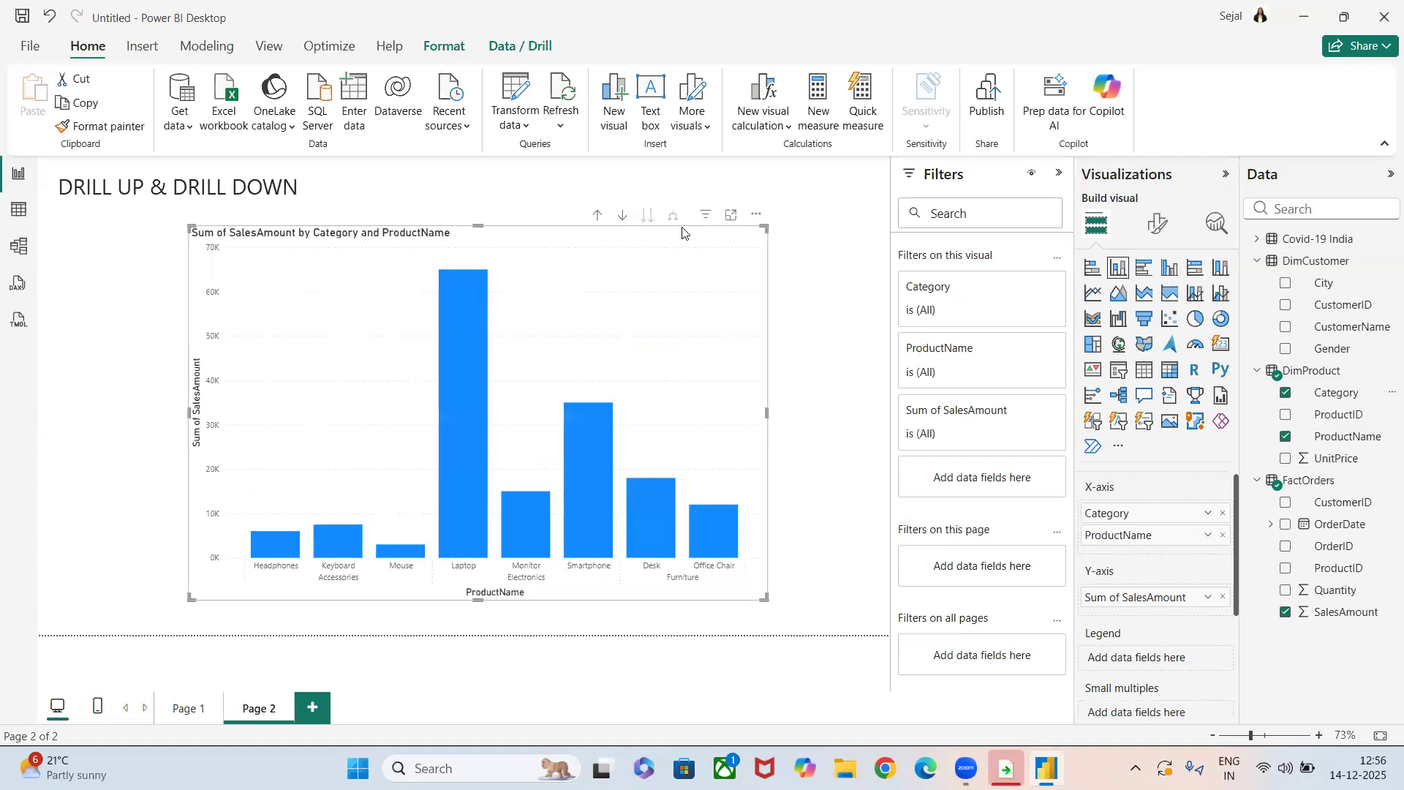
Drill the chart up to the Category level, view the Accessories records as a table, and return to the report.
click(598, 216)
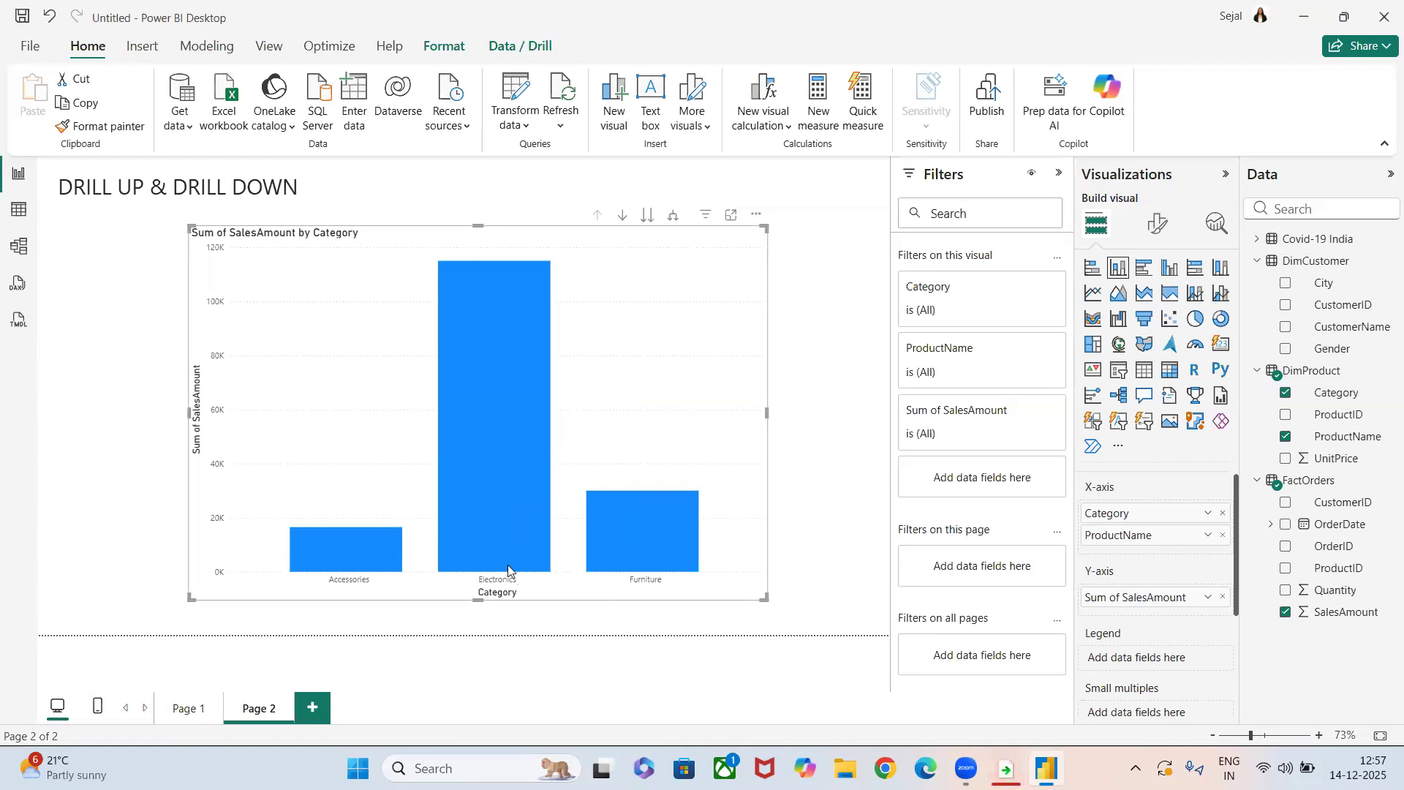
mouse_move(493, 512)
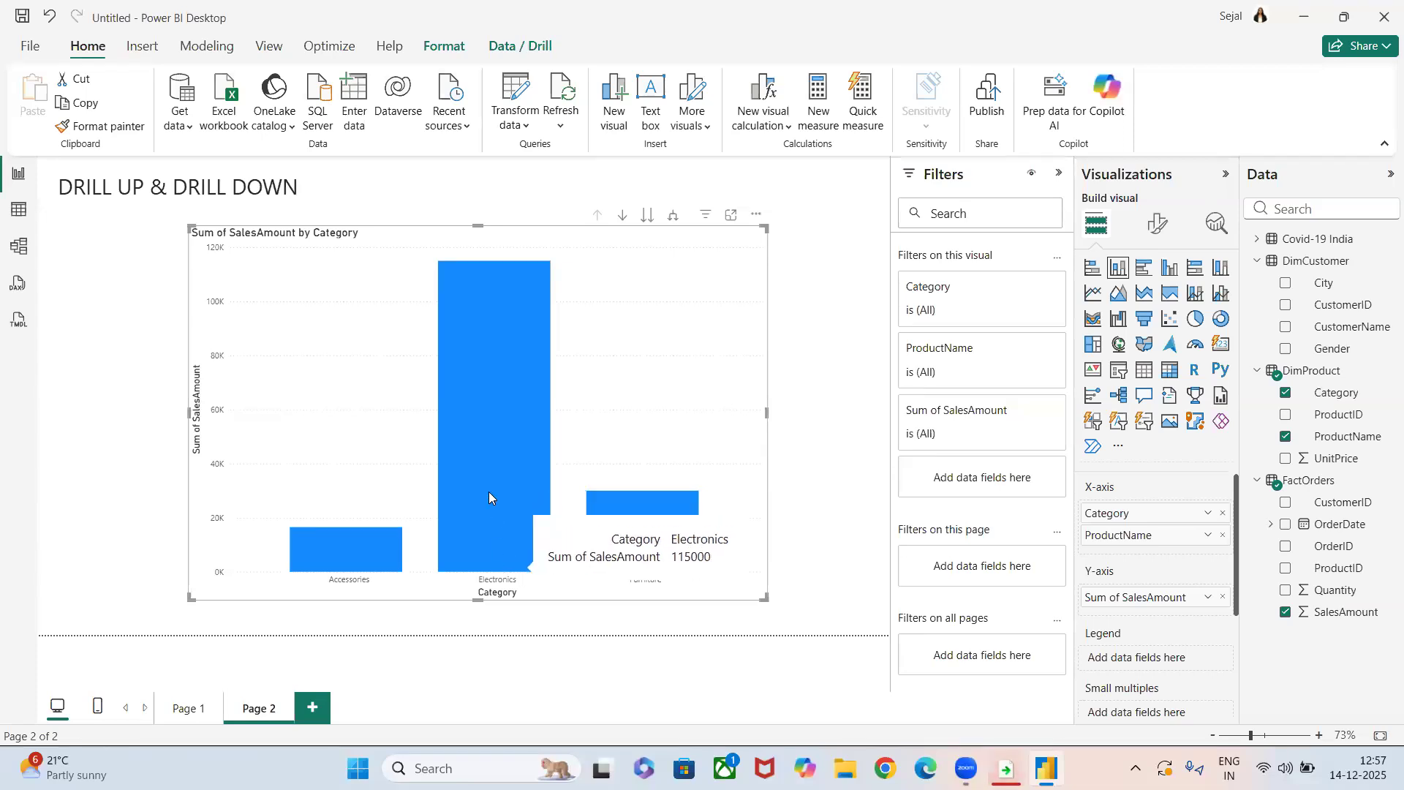
click(312, 708)
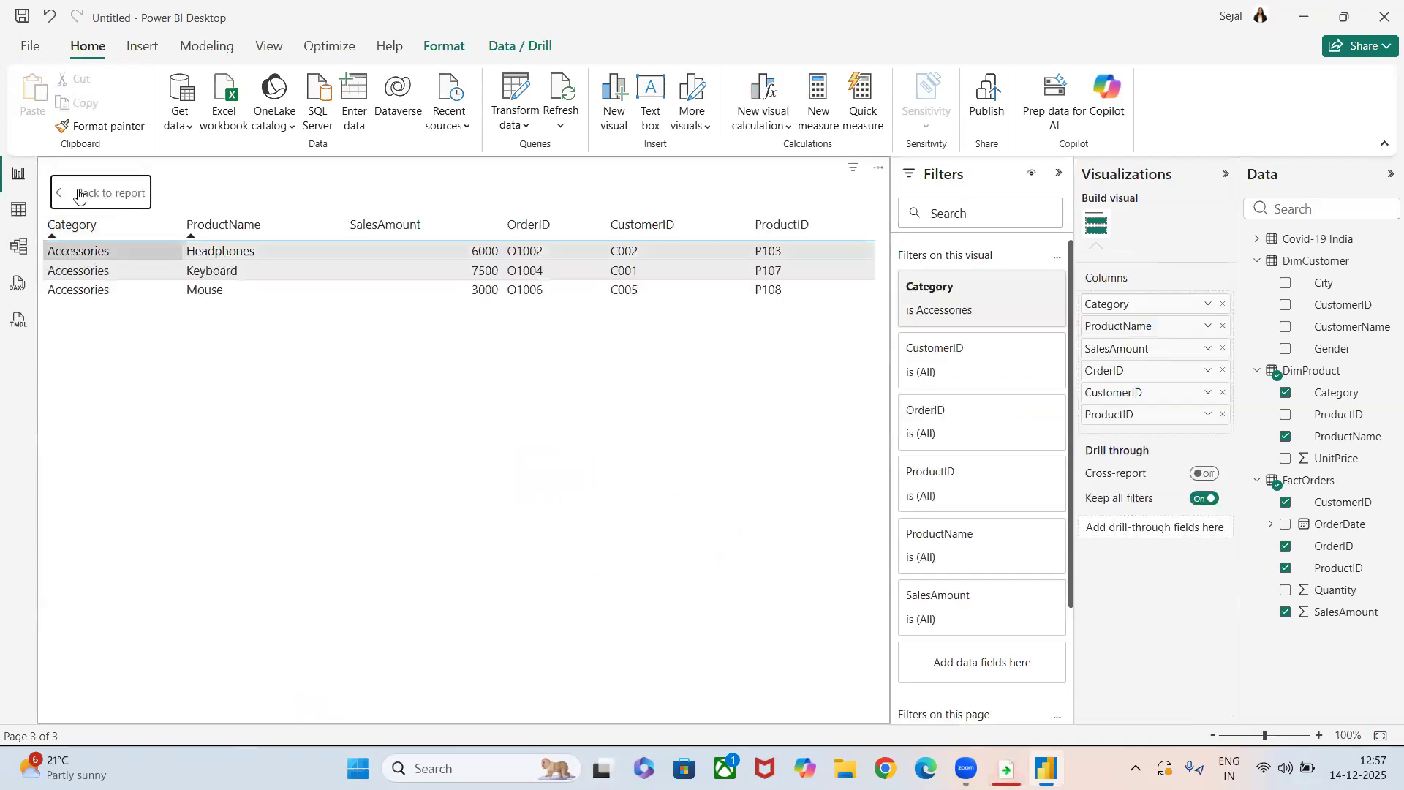
click(79, 193)
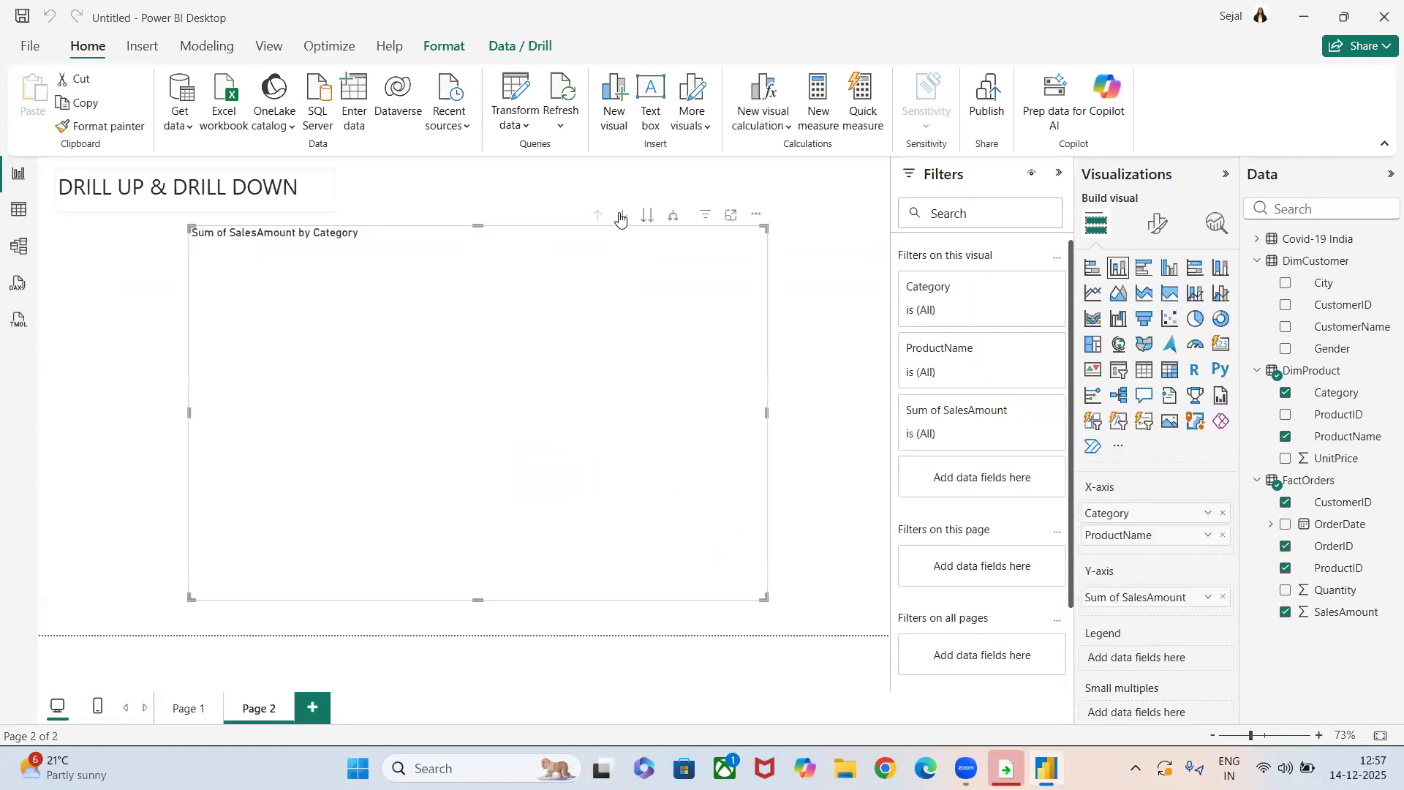
Turn on the chart's drill mode, drill down into the Electronics products, and drill back up to the Category level.
click(621, 217)
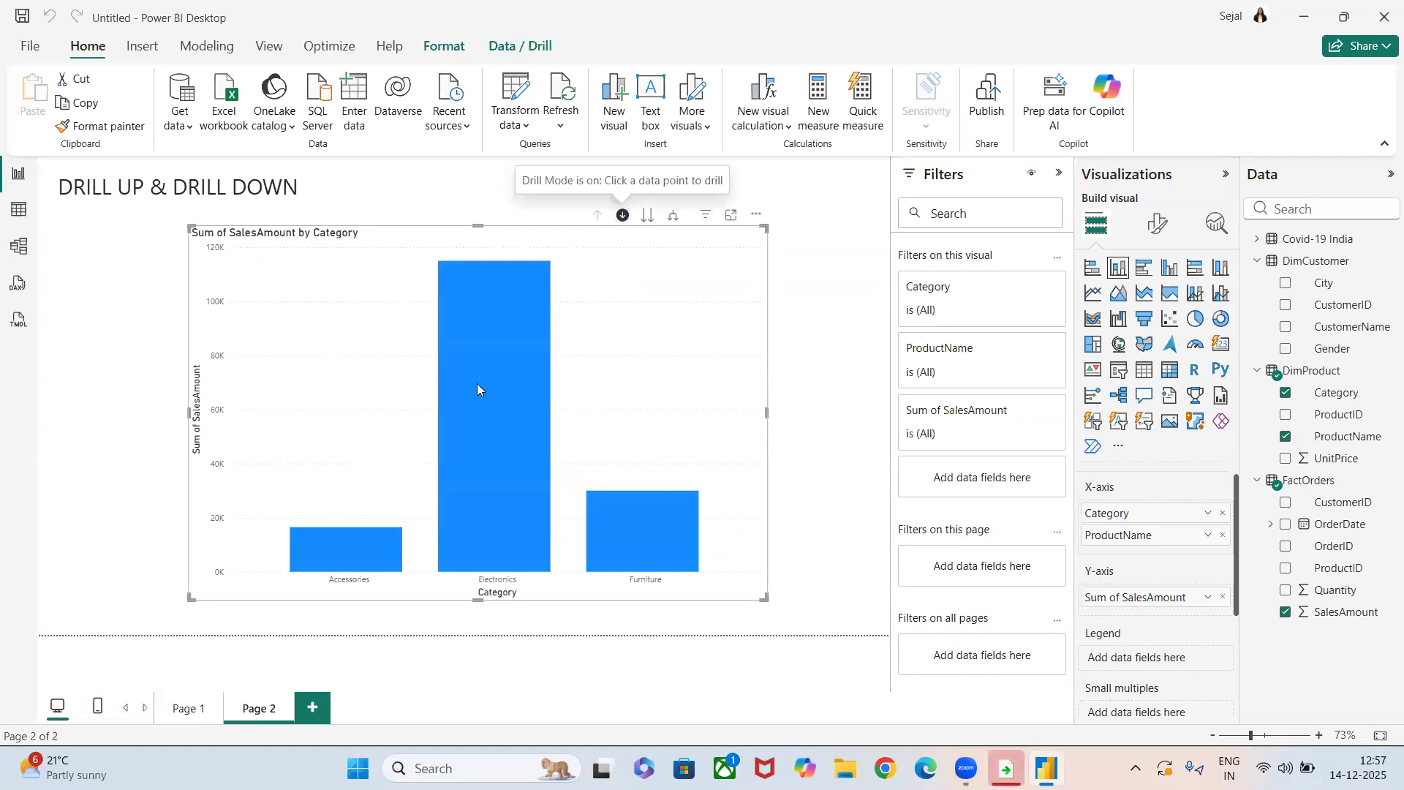
mouse_move(469, 422)
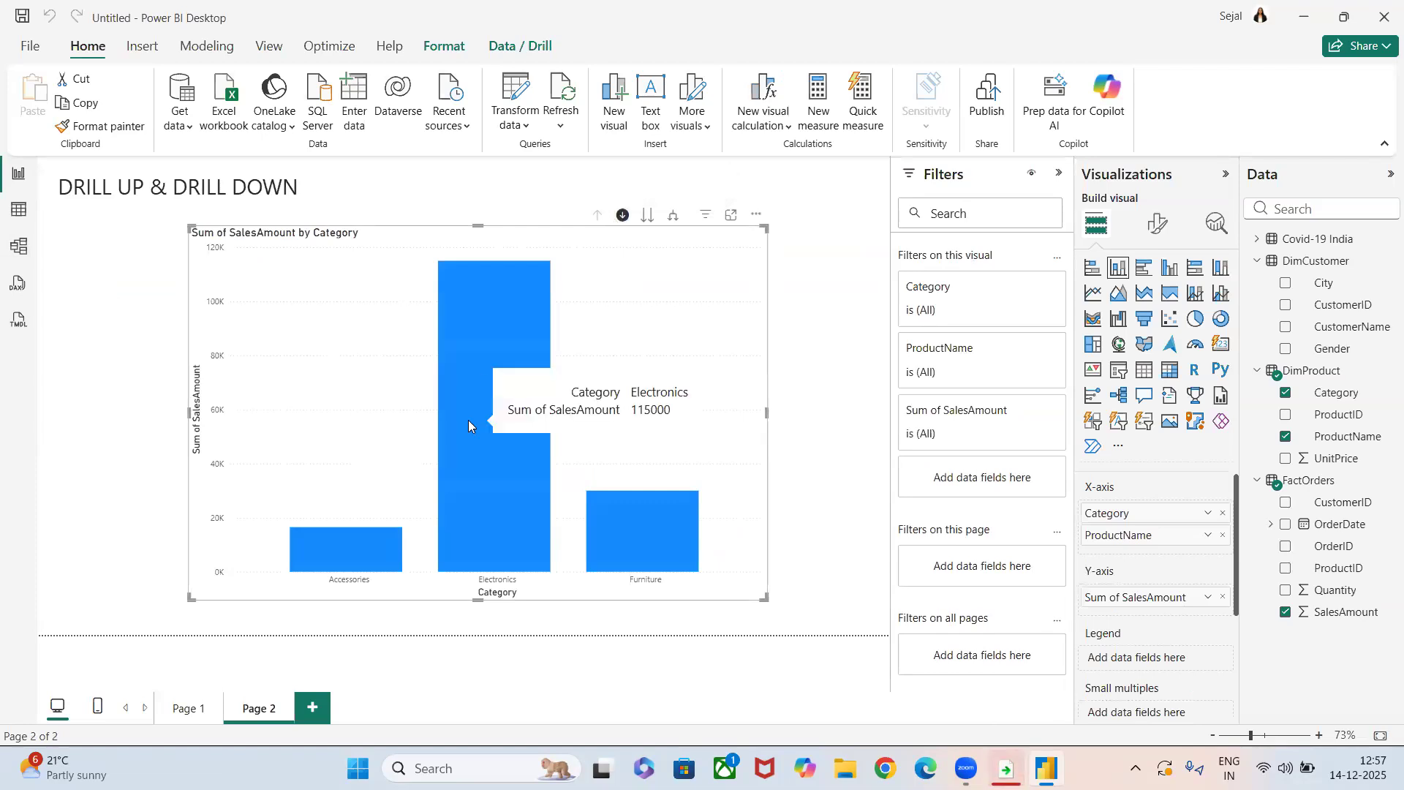
click(655, 564)
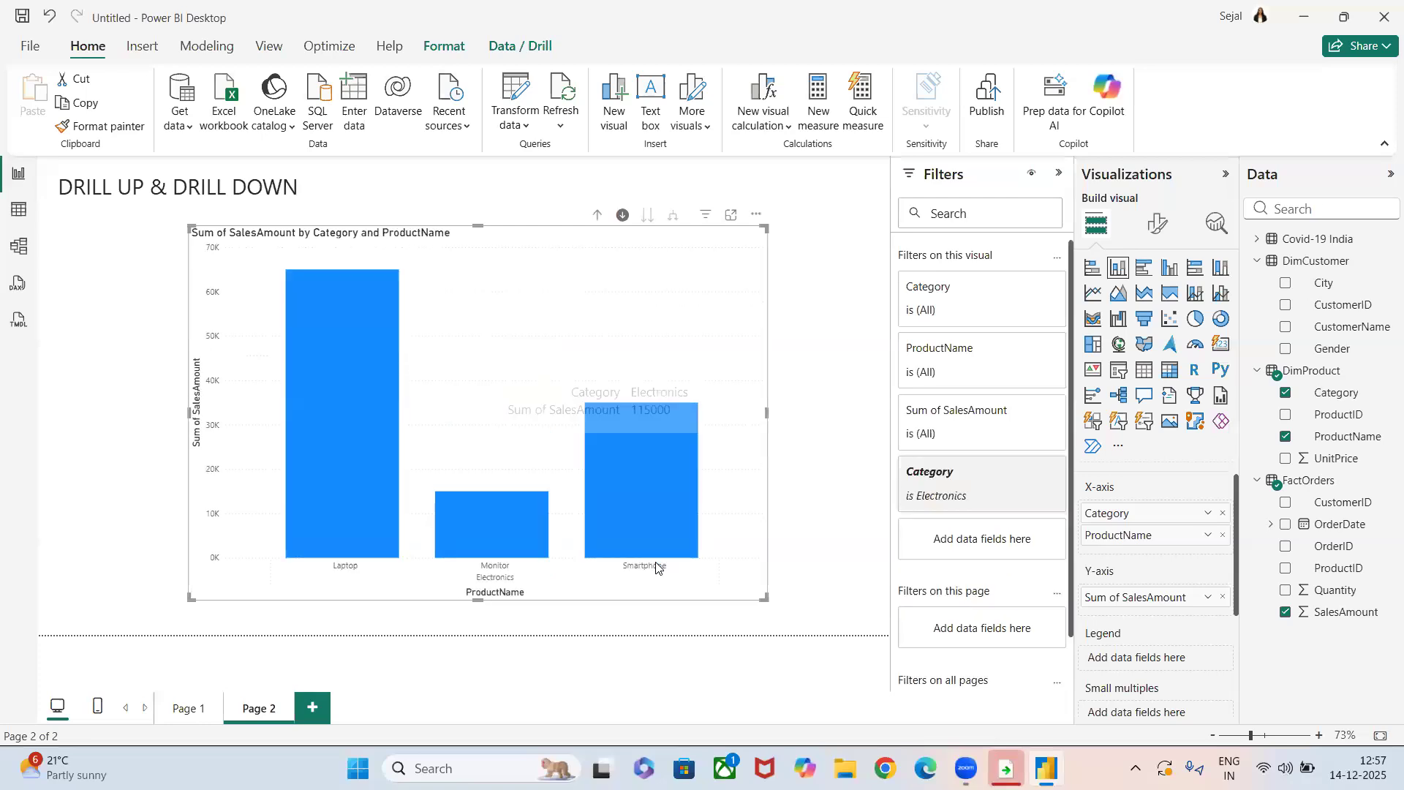
click(599, 216)
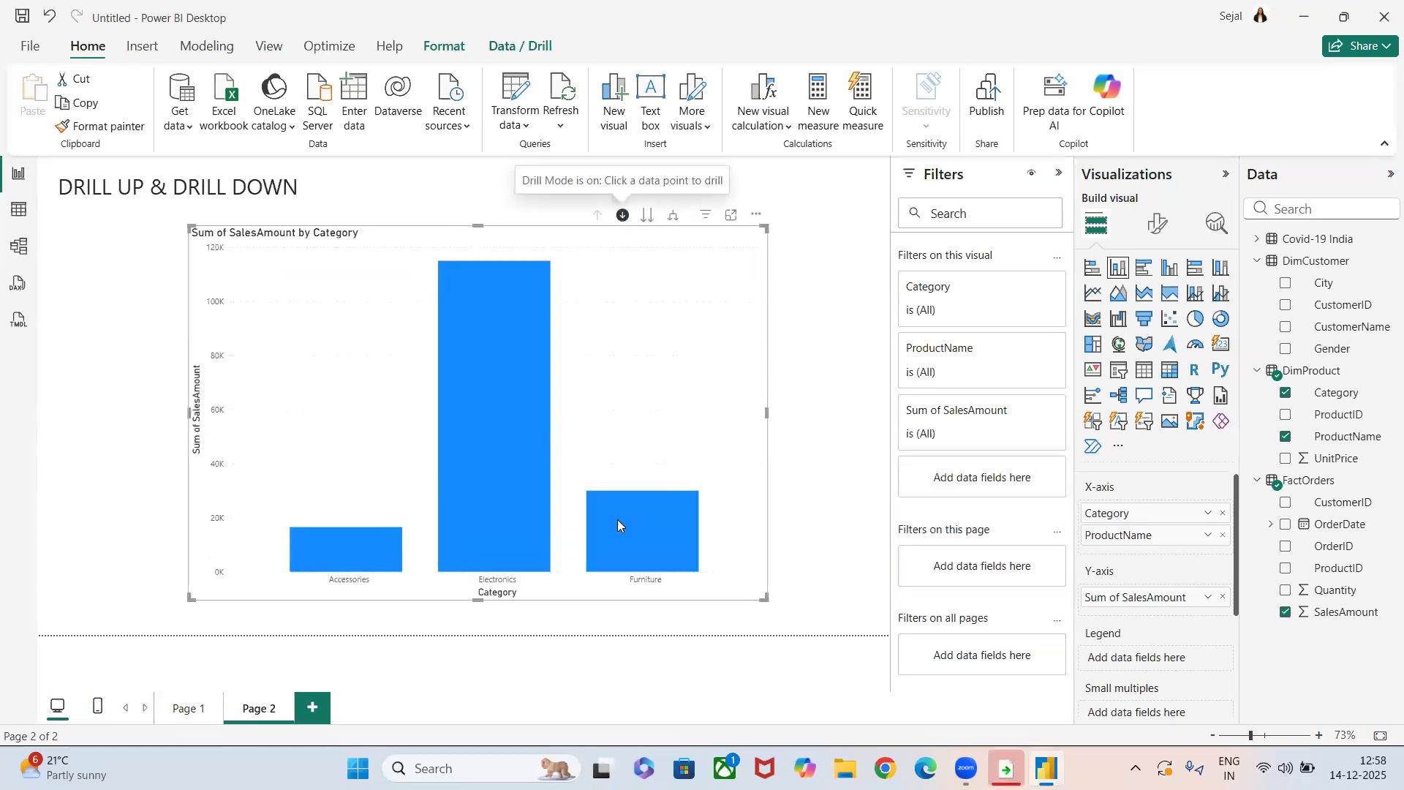
Drill down into the Furniture and Accessories categories in turn, drilling back up to the Category level after each.
click(621, 555)
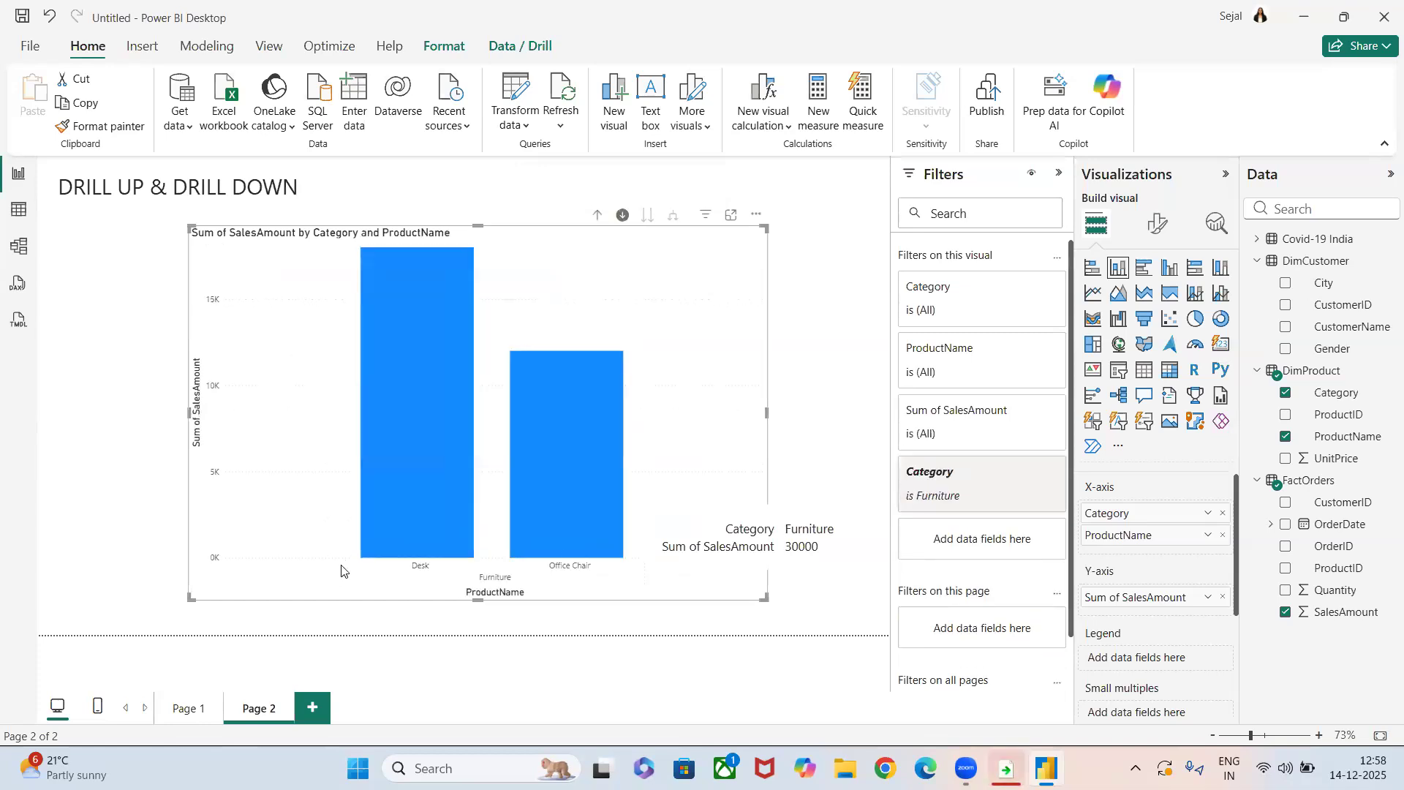
click(598, 215)
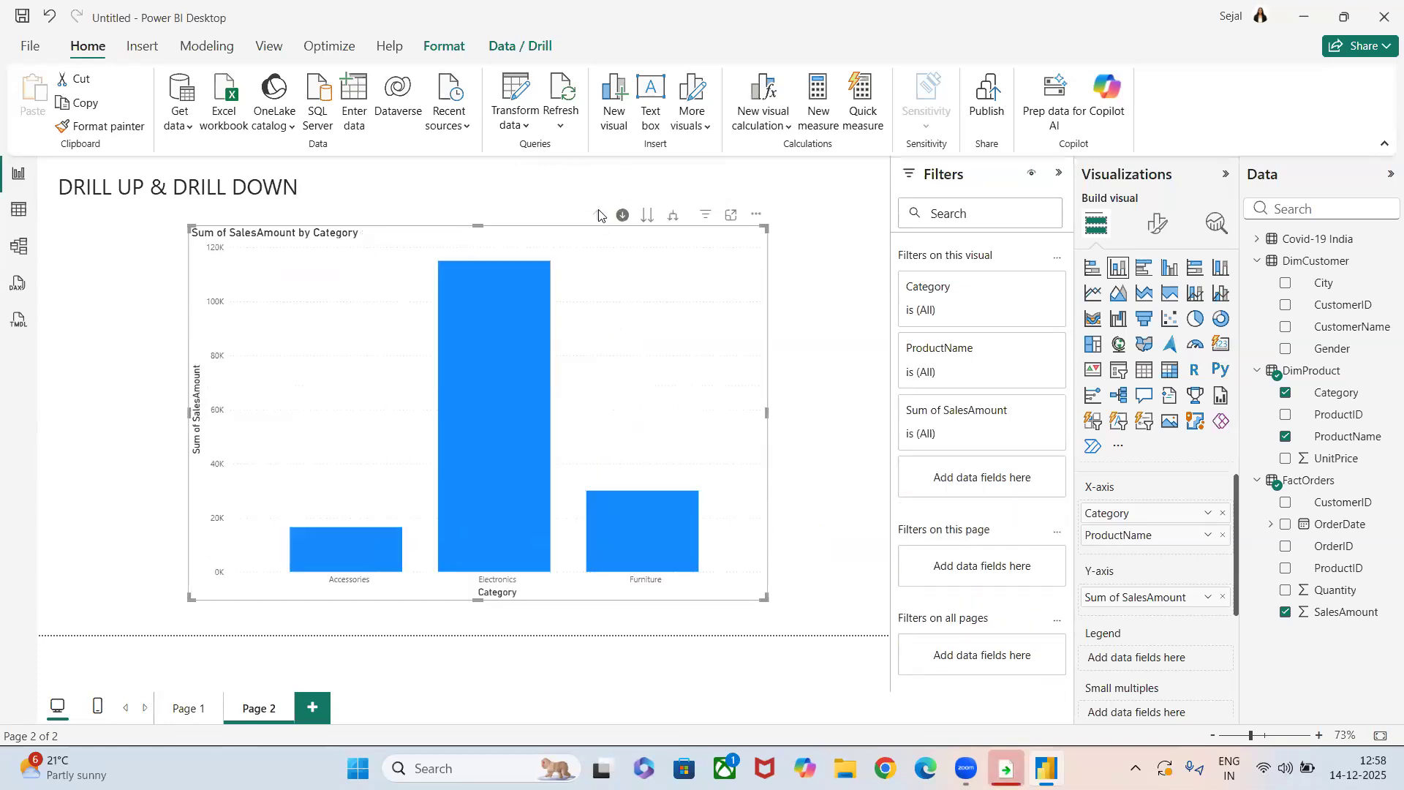
click(353, 553)
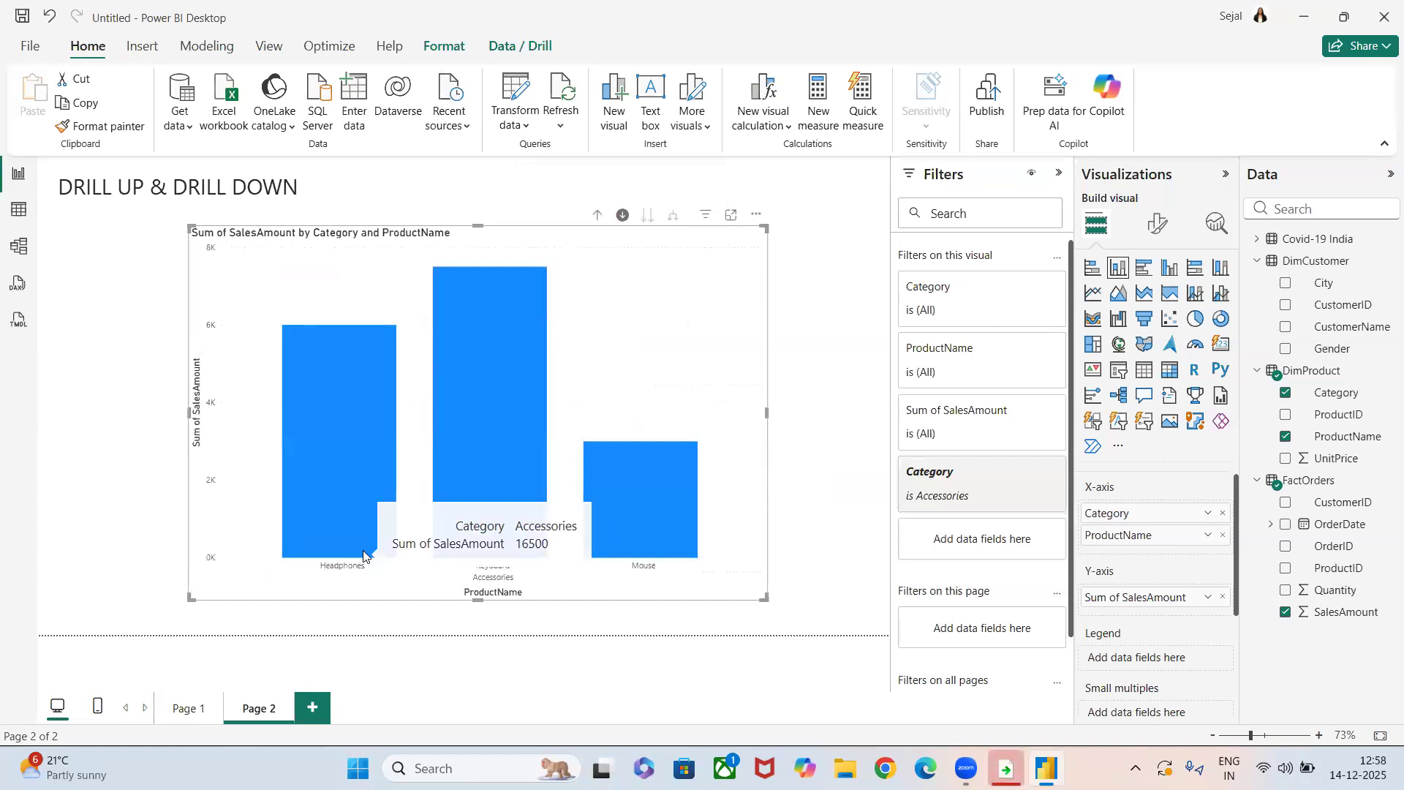
click(599, 217)
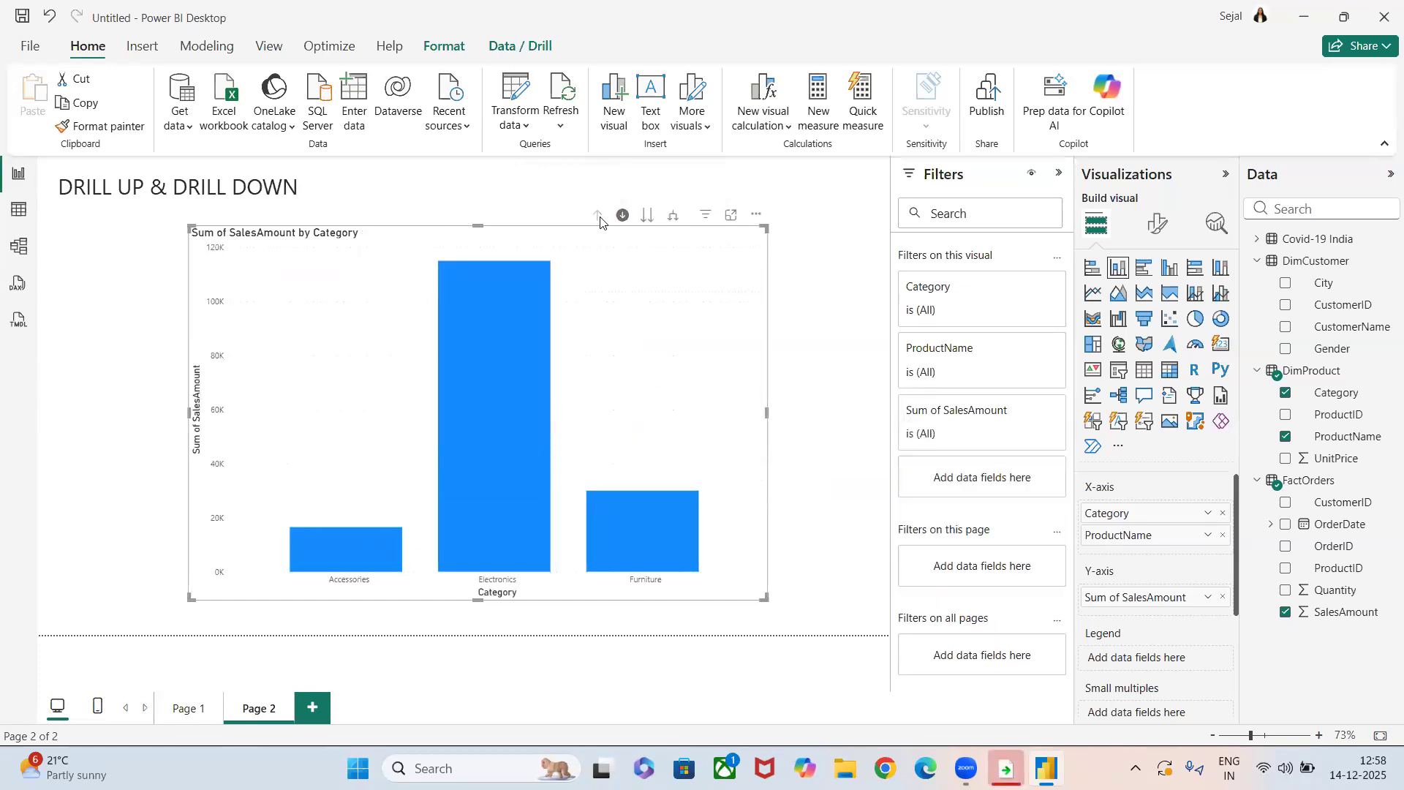
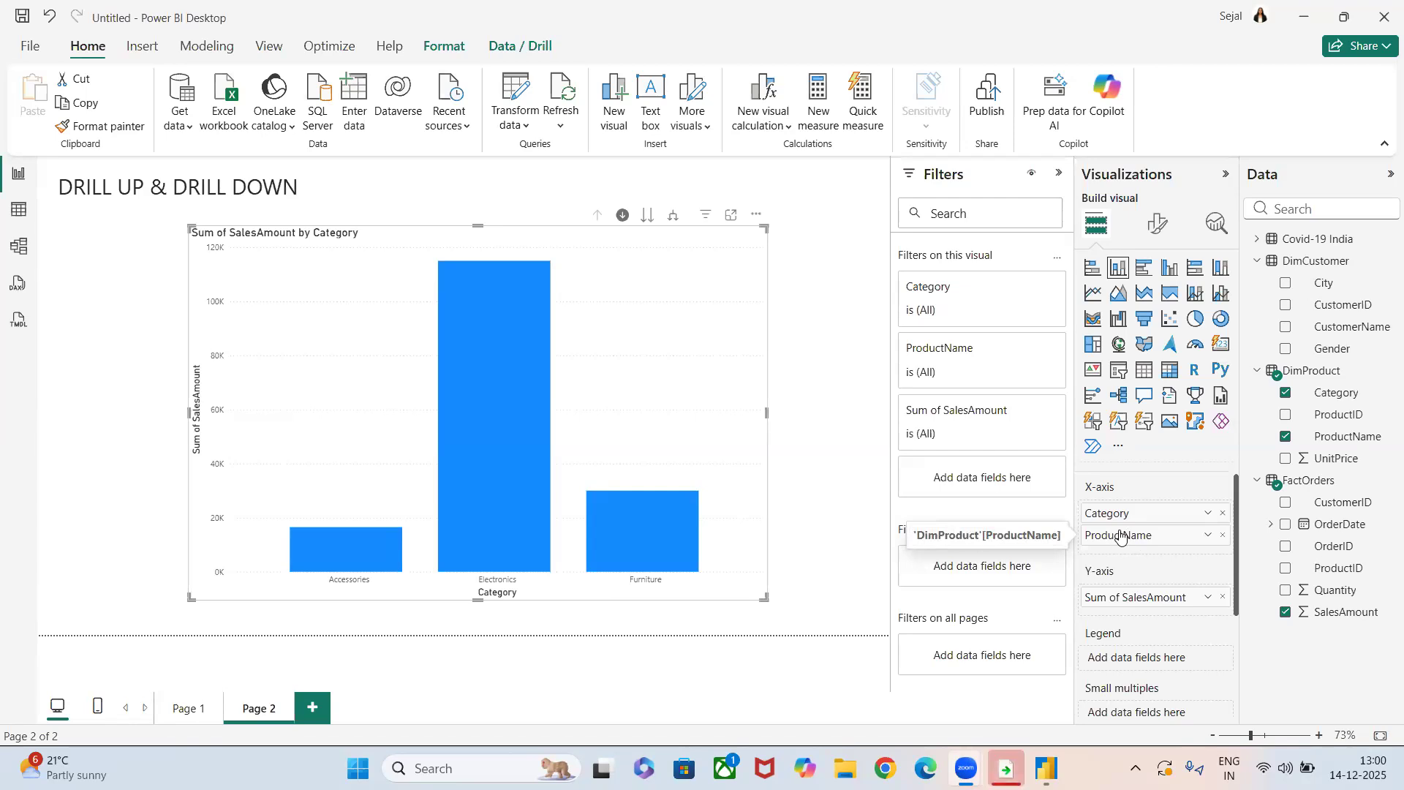
Add DimProduct's ProductID below ProductName in the X-axis hierarchy and drill down through Electronics to Smartphone.
click(623, 216)
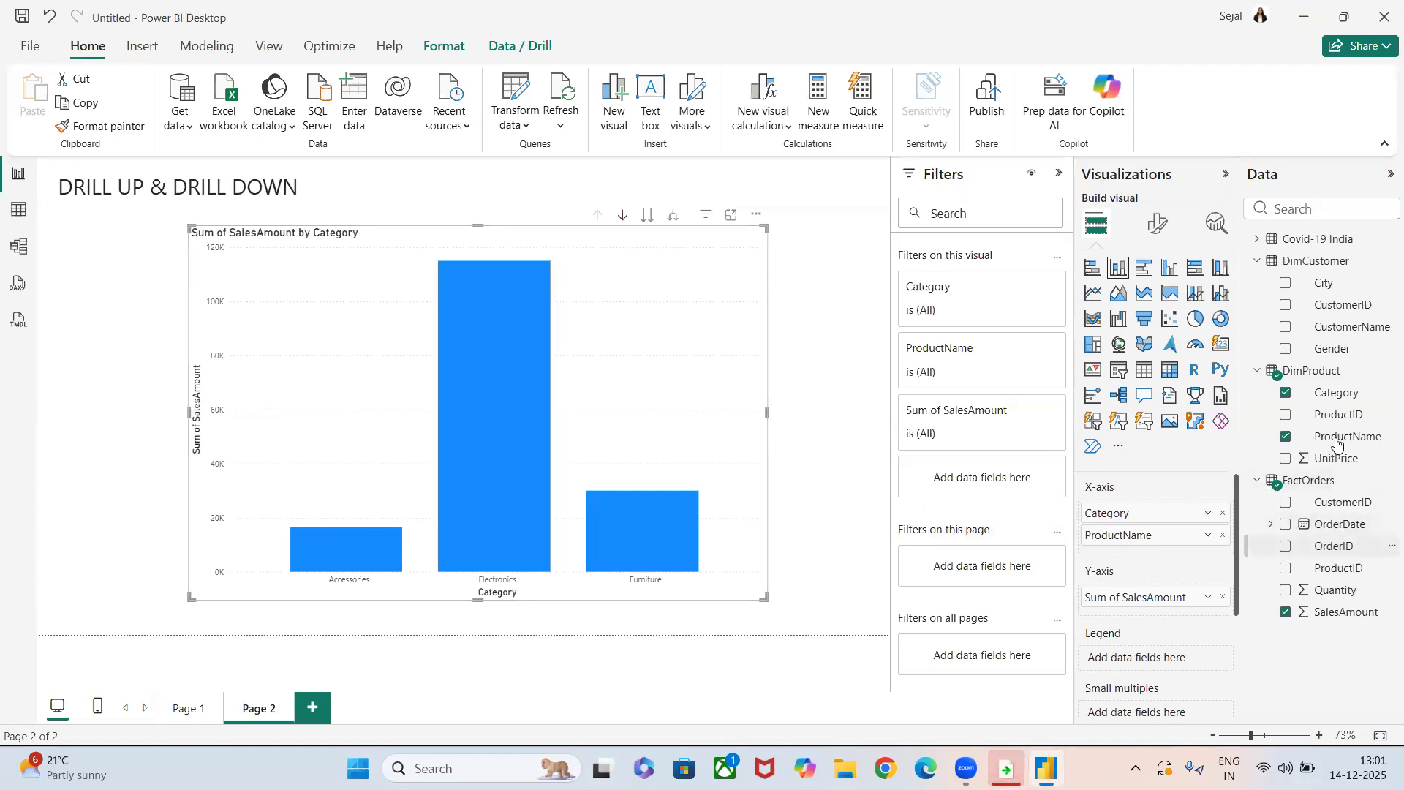
drag(1339, 414, 1162, 556)
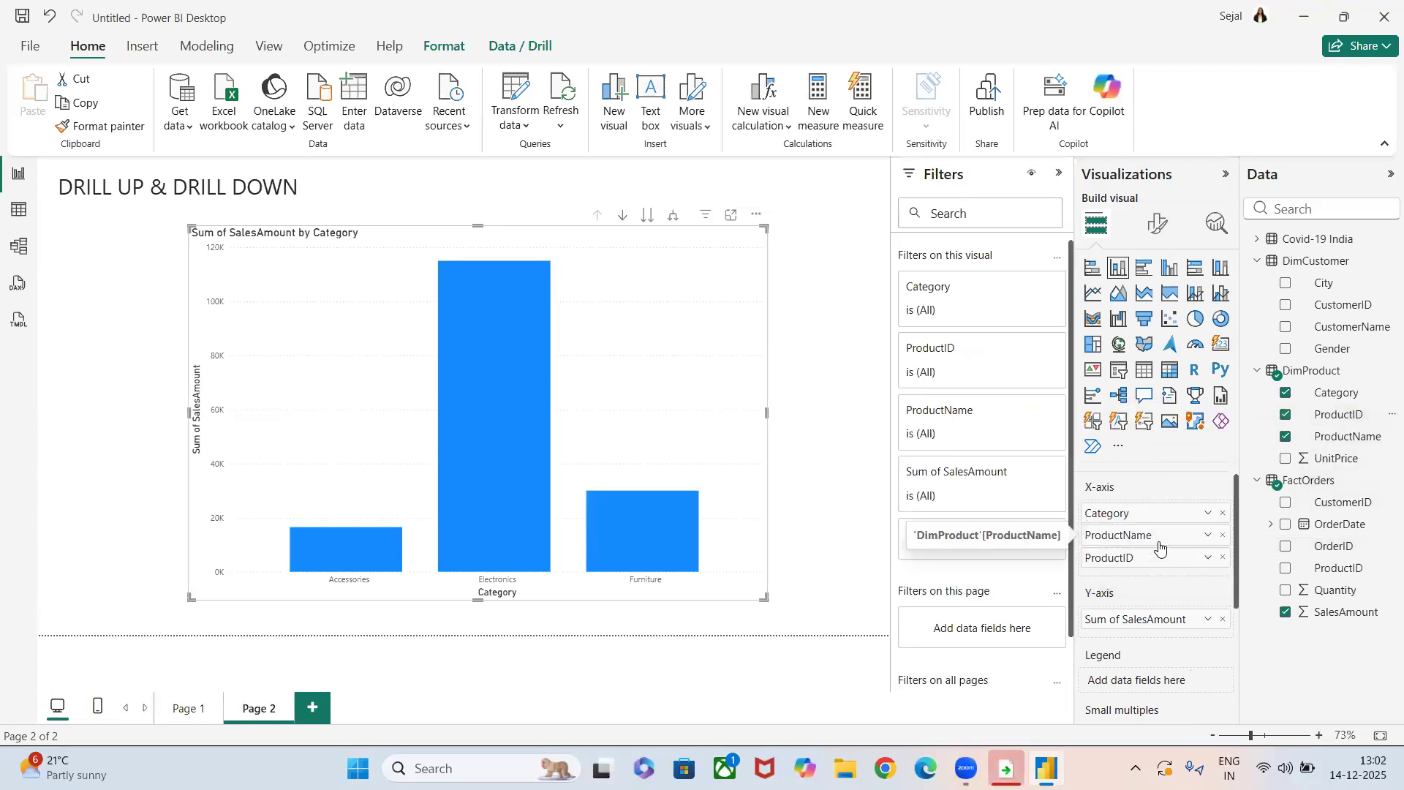
click(623, 215)
click(497, 390)
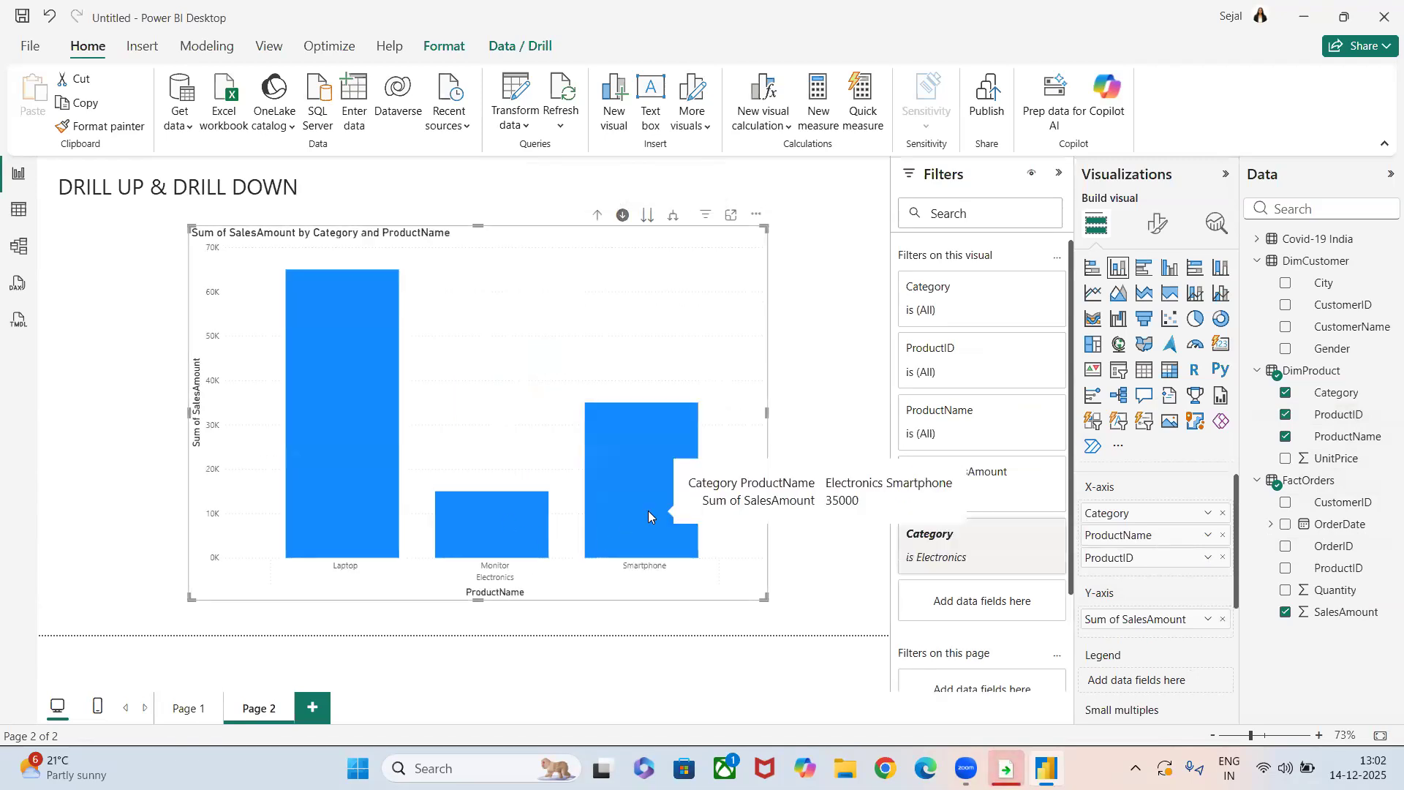
click(649, 512)
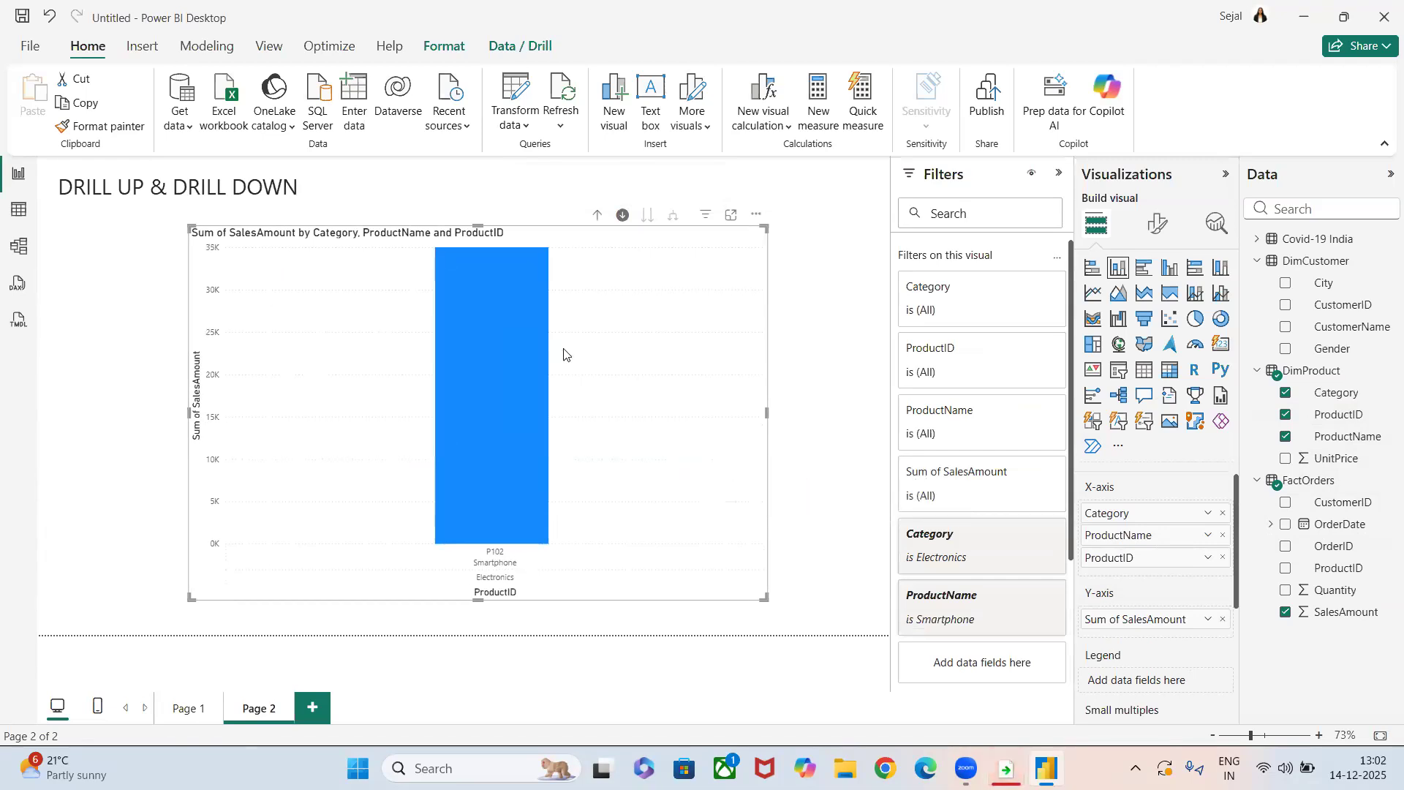
Remove ProductID from the X-axis, re-add it below ProductName, and place SalesAmount beneath it as the lowest level.
click(1223, 558)
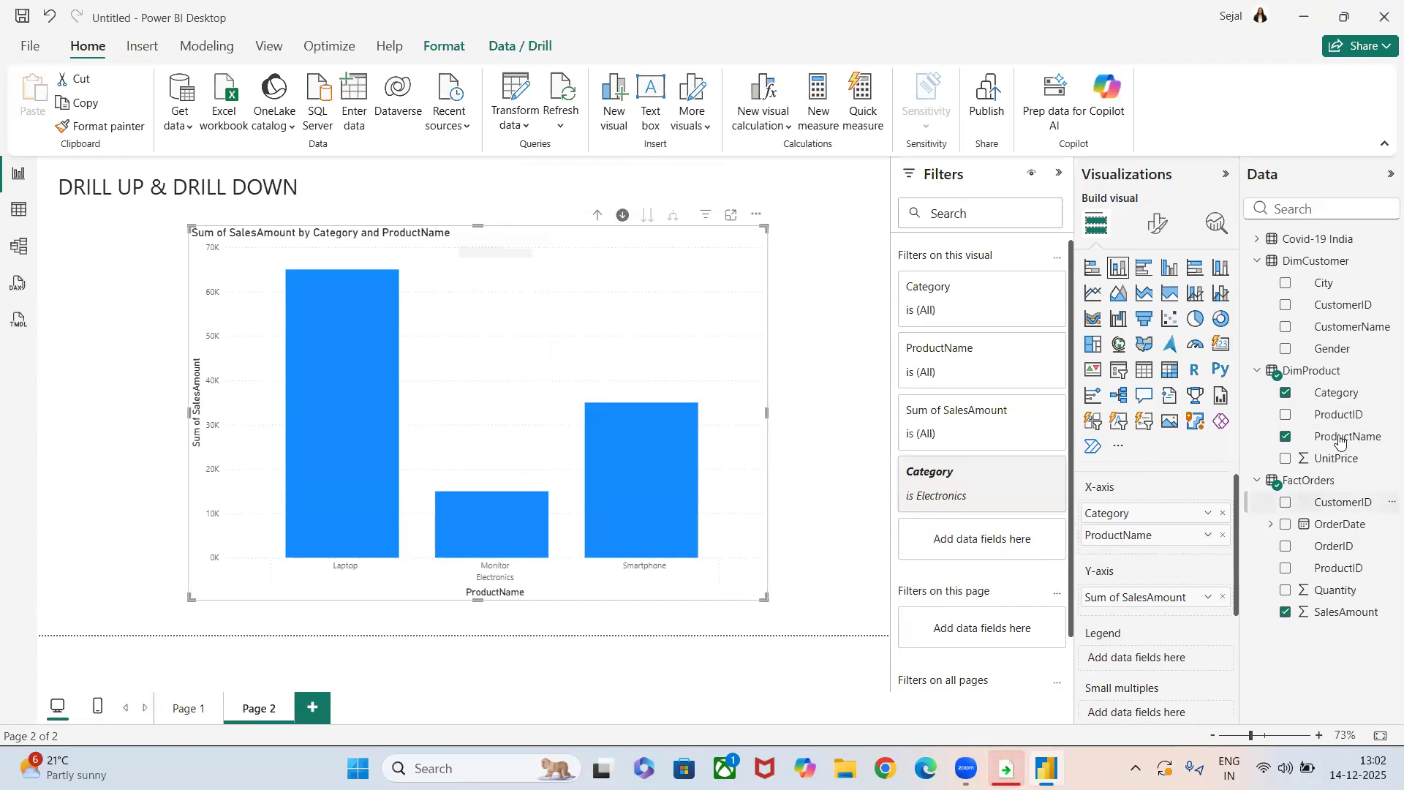
drag(1335, 415, 1169, 556)
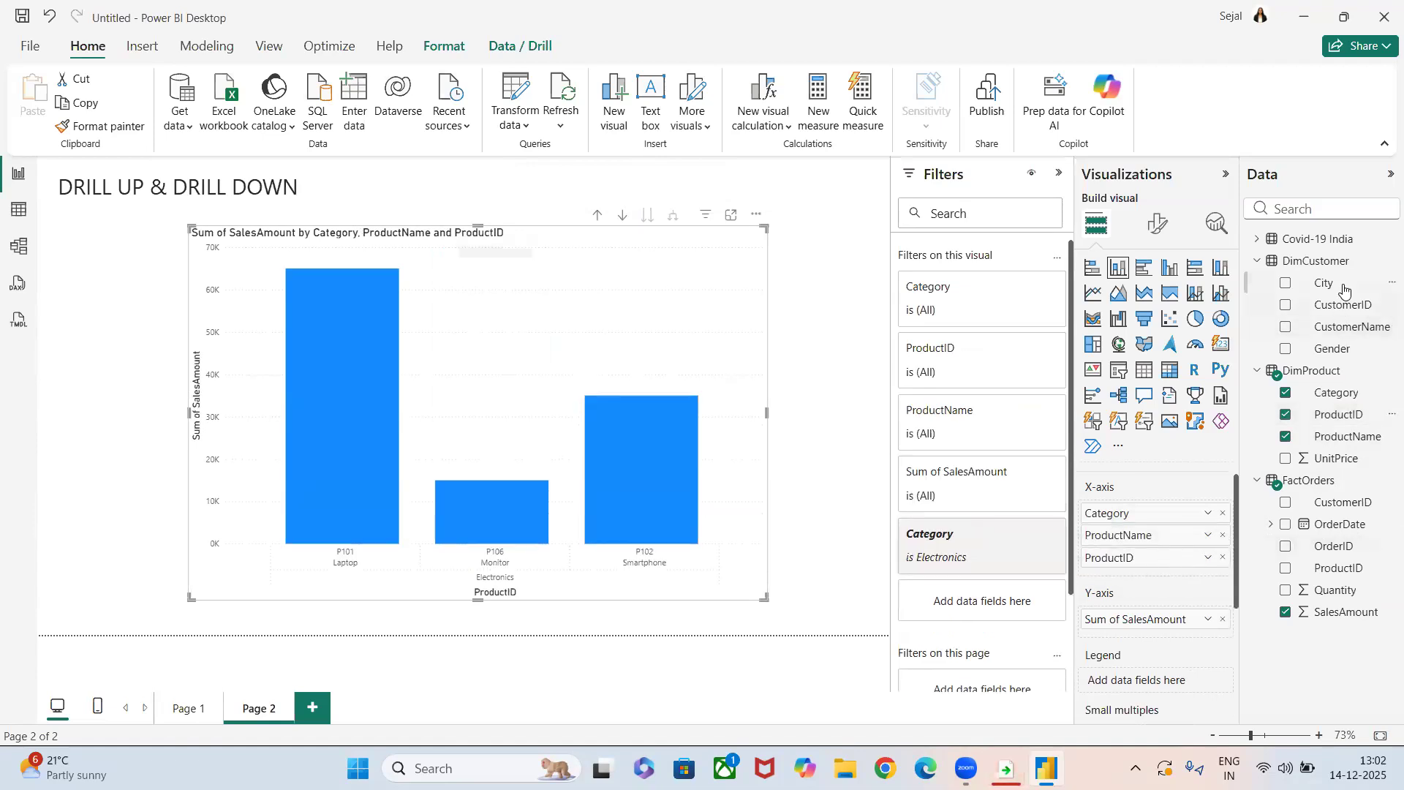
drag(1342, 619, 1168, 573)
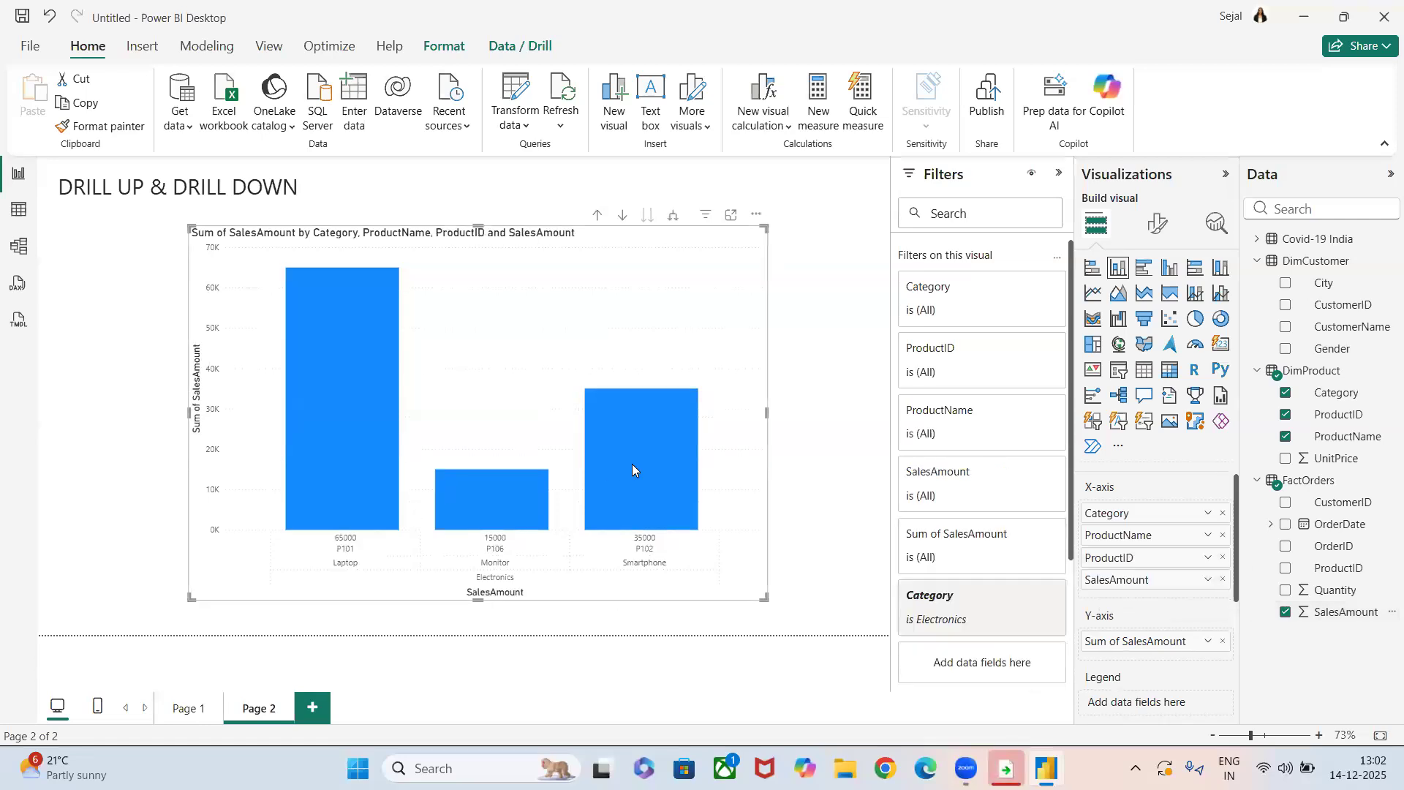
Return the chart to the Category level and drill down through Electronics, Laptop and P101 to the SalesAmount level.
click(622, 215)
click(597, 215)
click(597, 216)
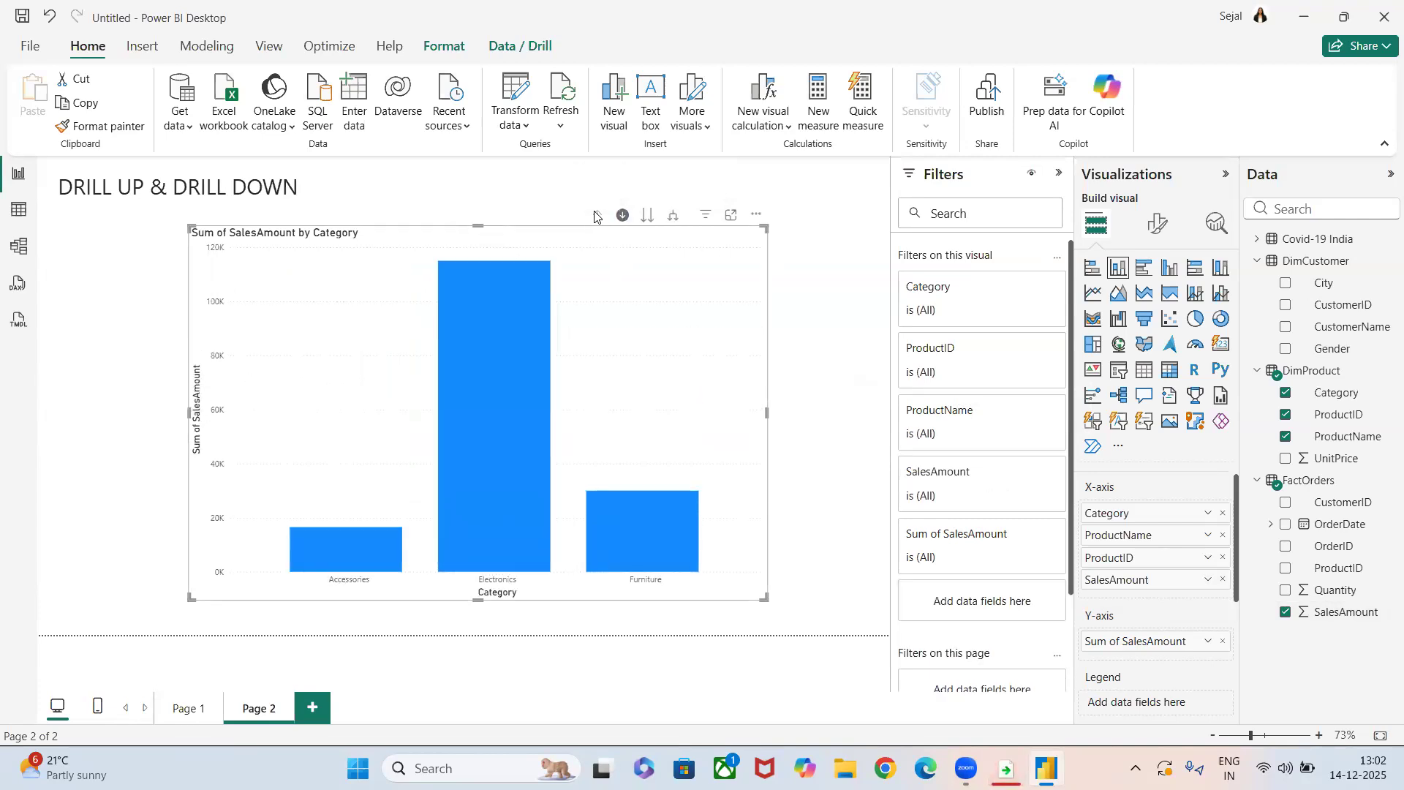
click(479, 426)
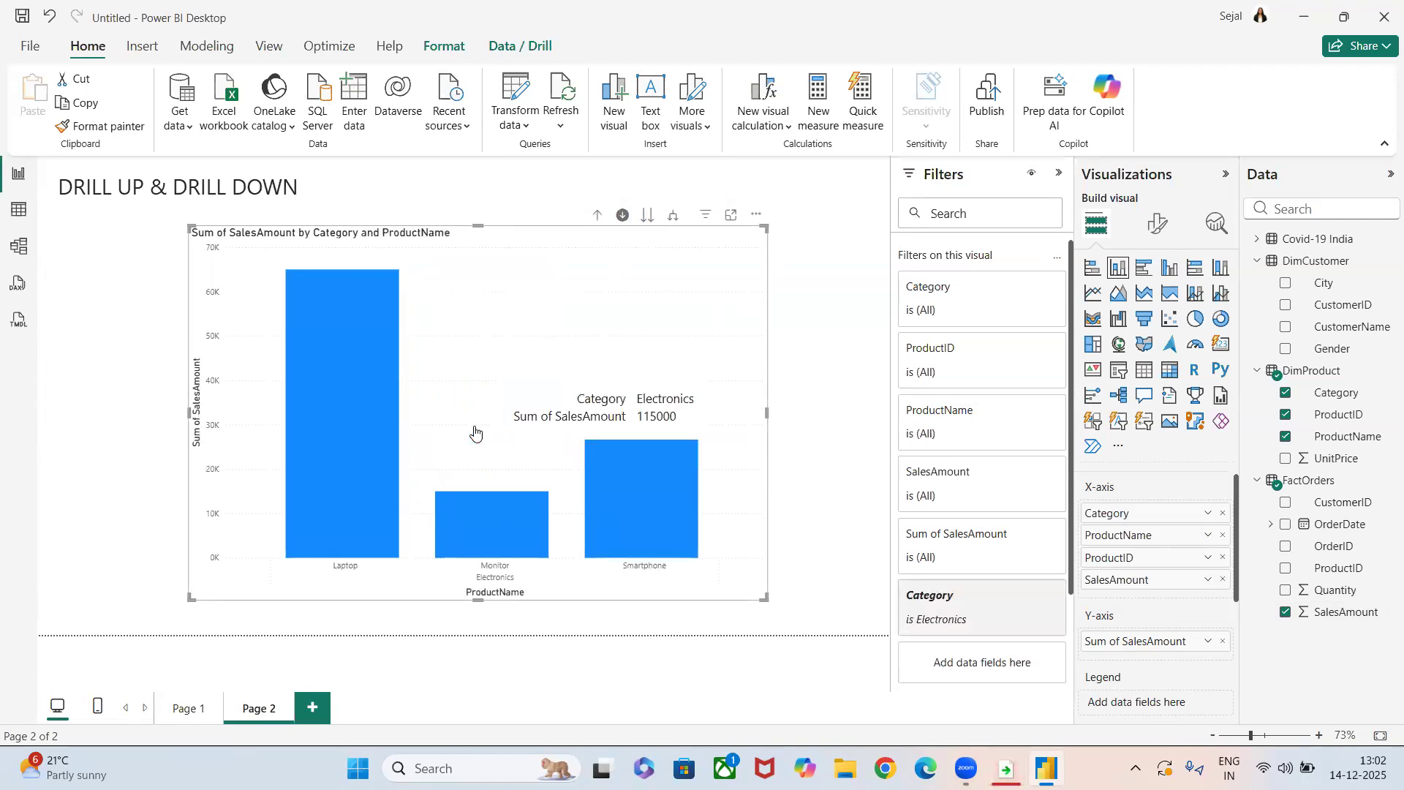
mouse_move(355, 482)
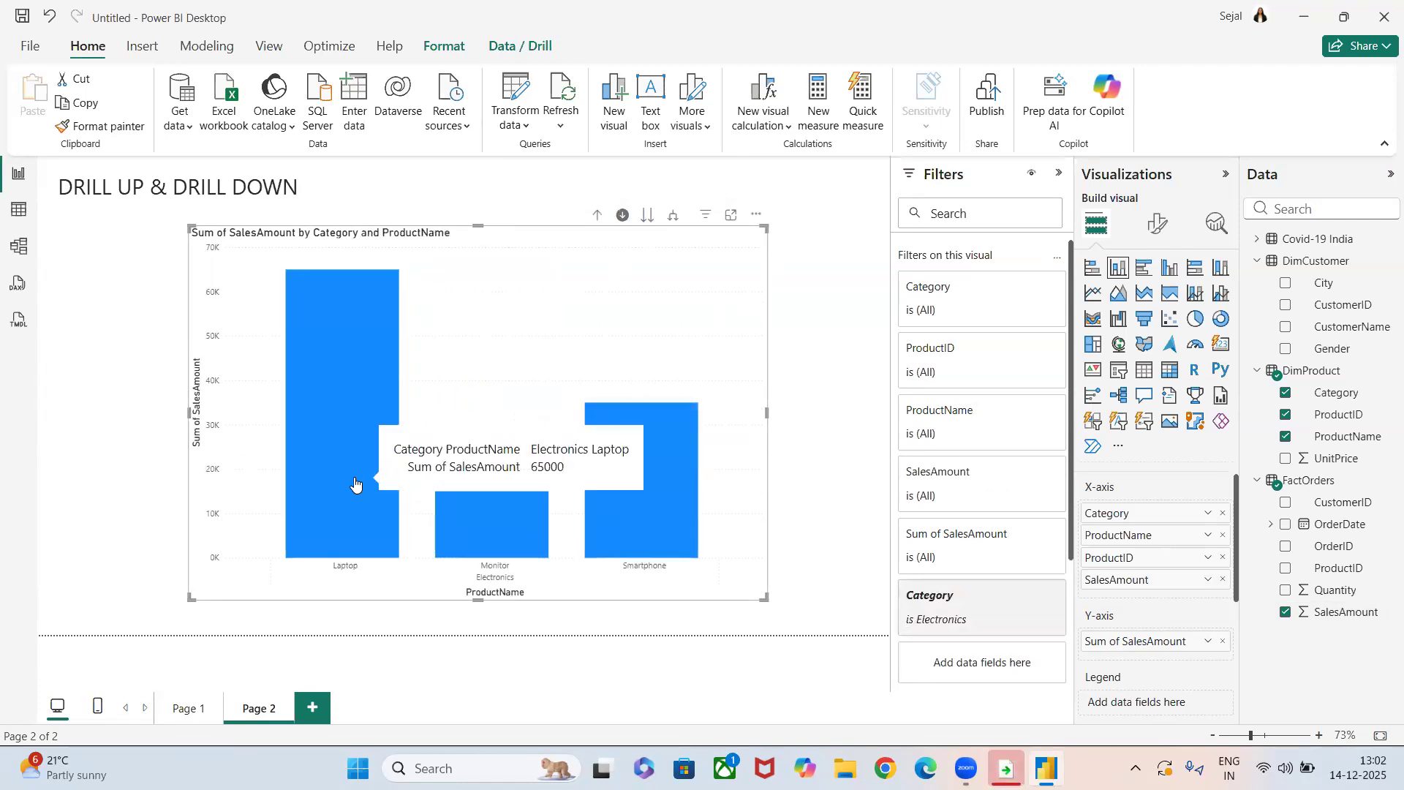
click(354, 482)
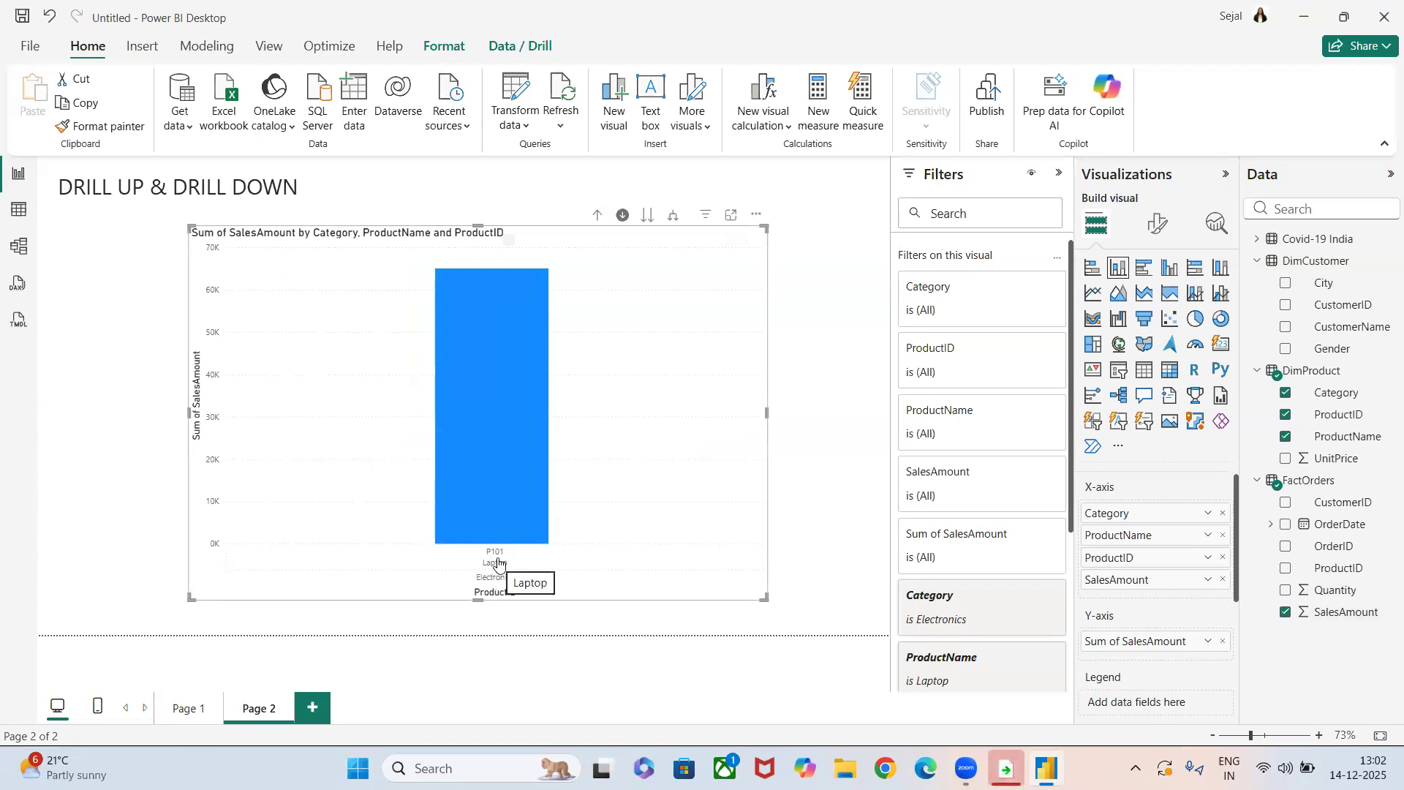
click(501, 464)
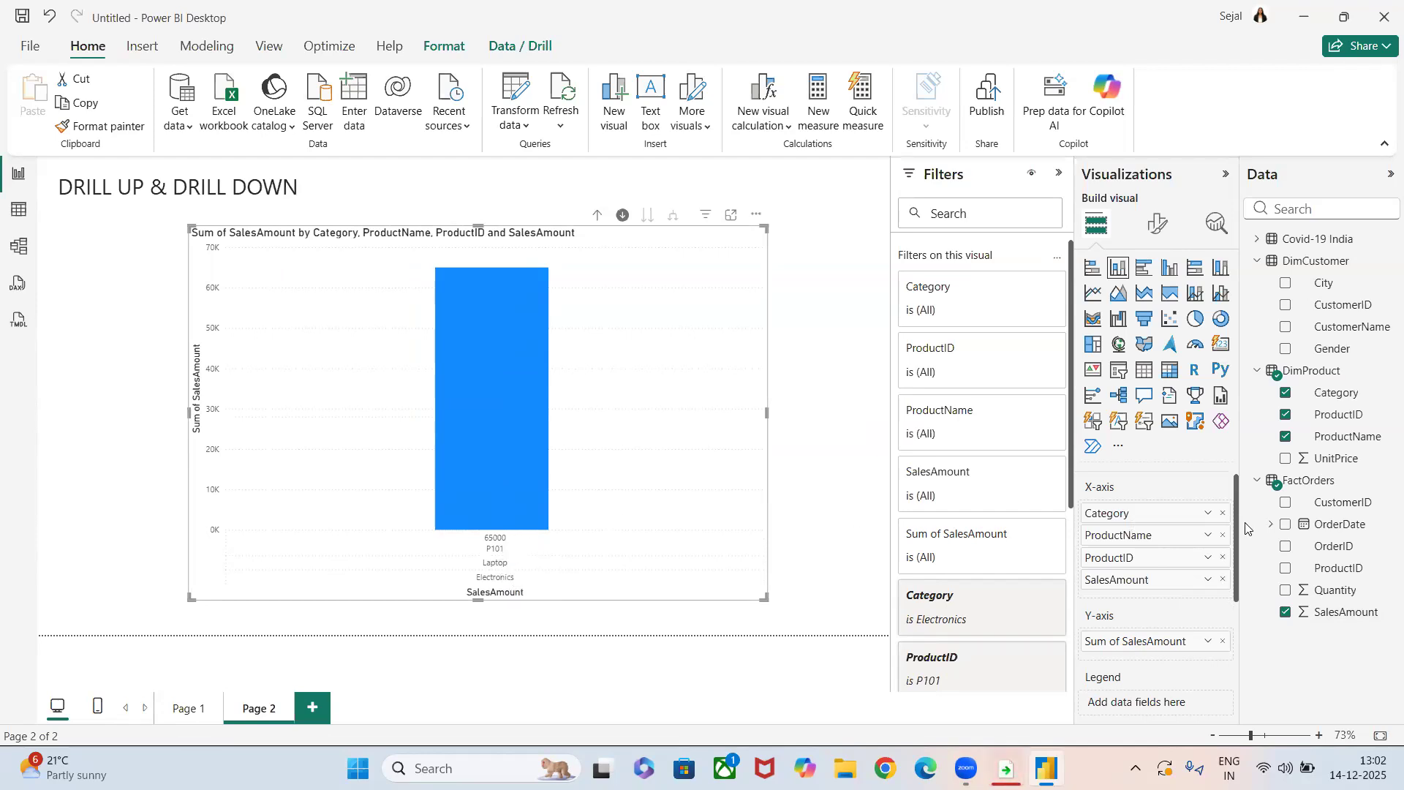
Remove SalesAmount and ProductID from the X-axis hierarchy and drill the chart back up to the Category level.
click(1222, 579)
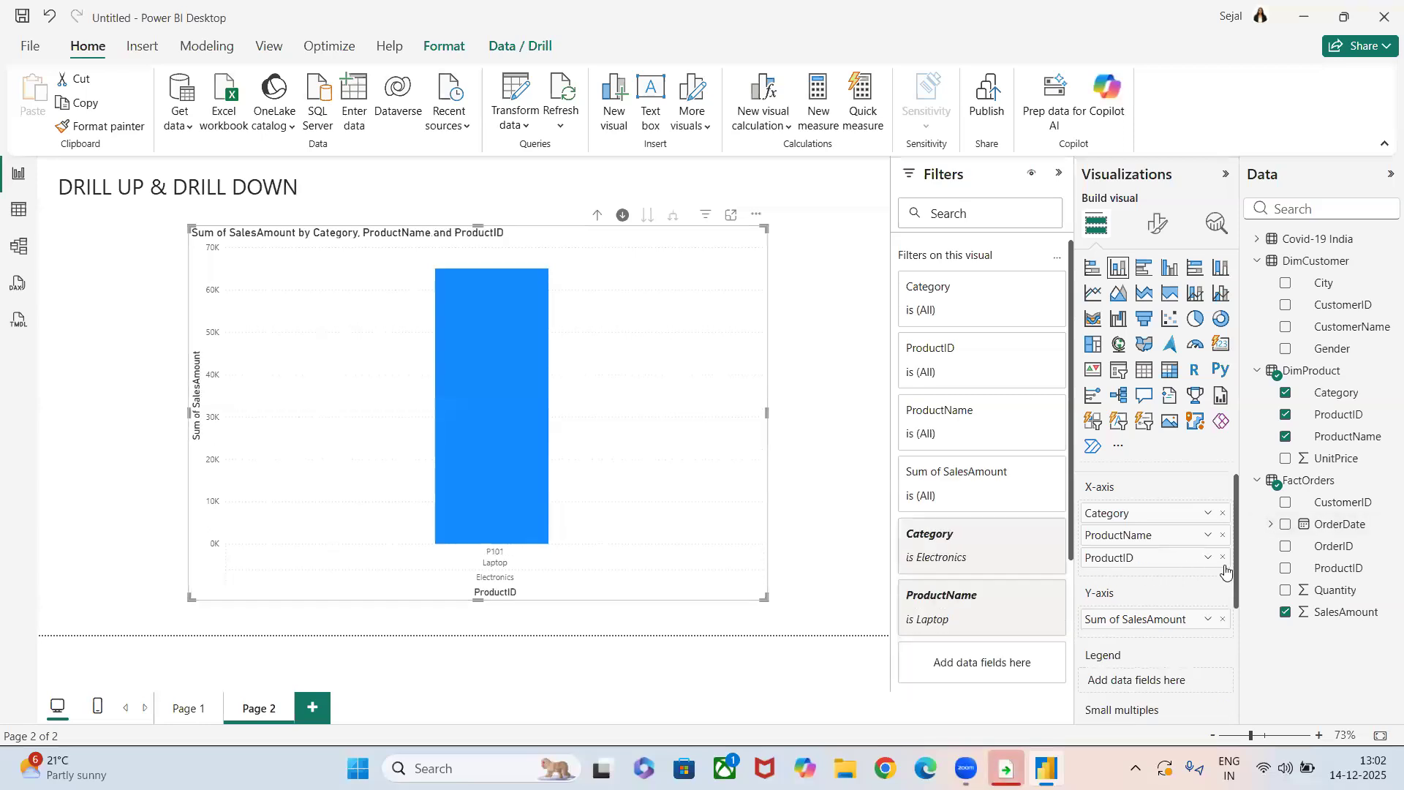
click(1223, 558)
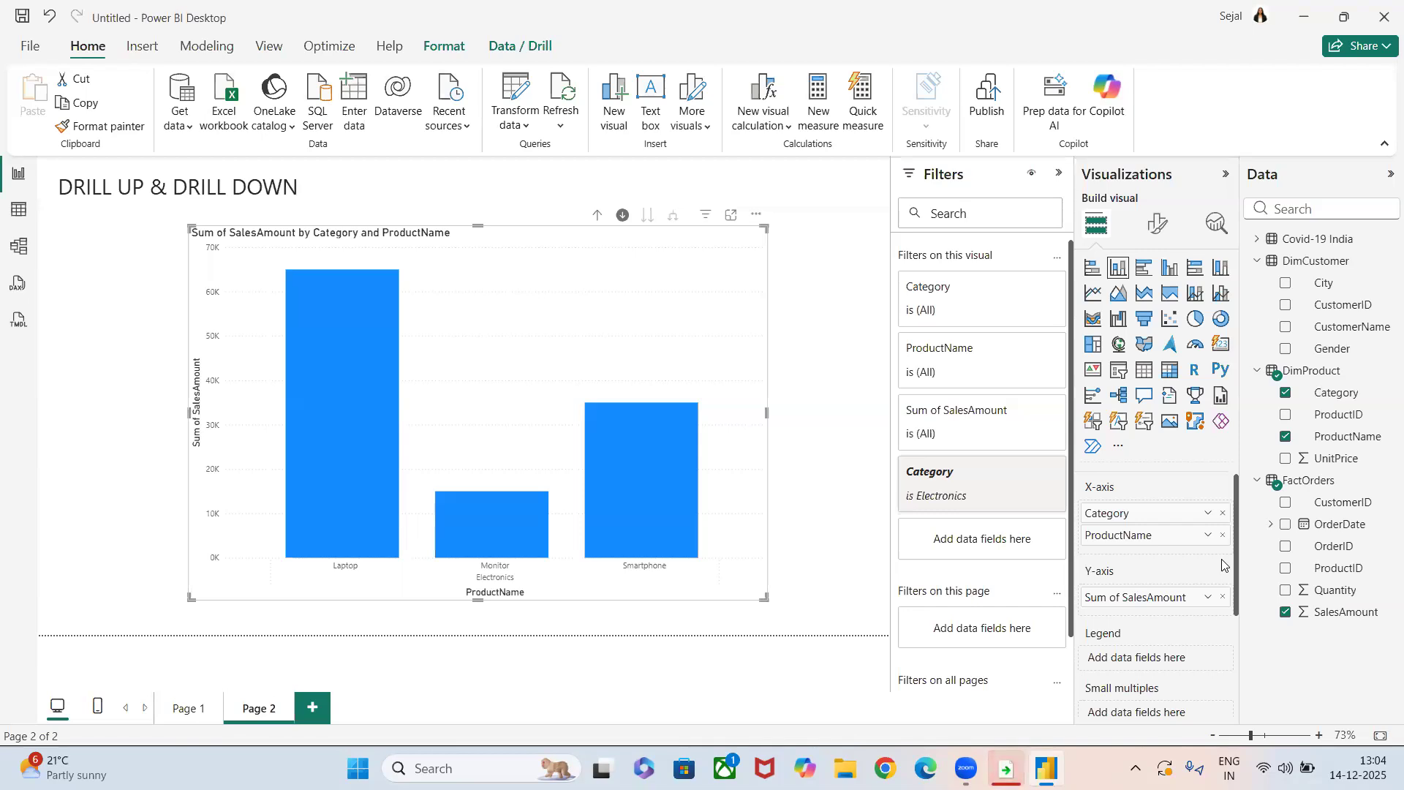
click(597, 216)
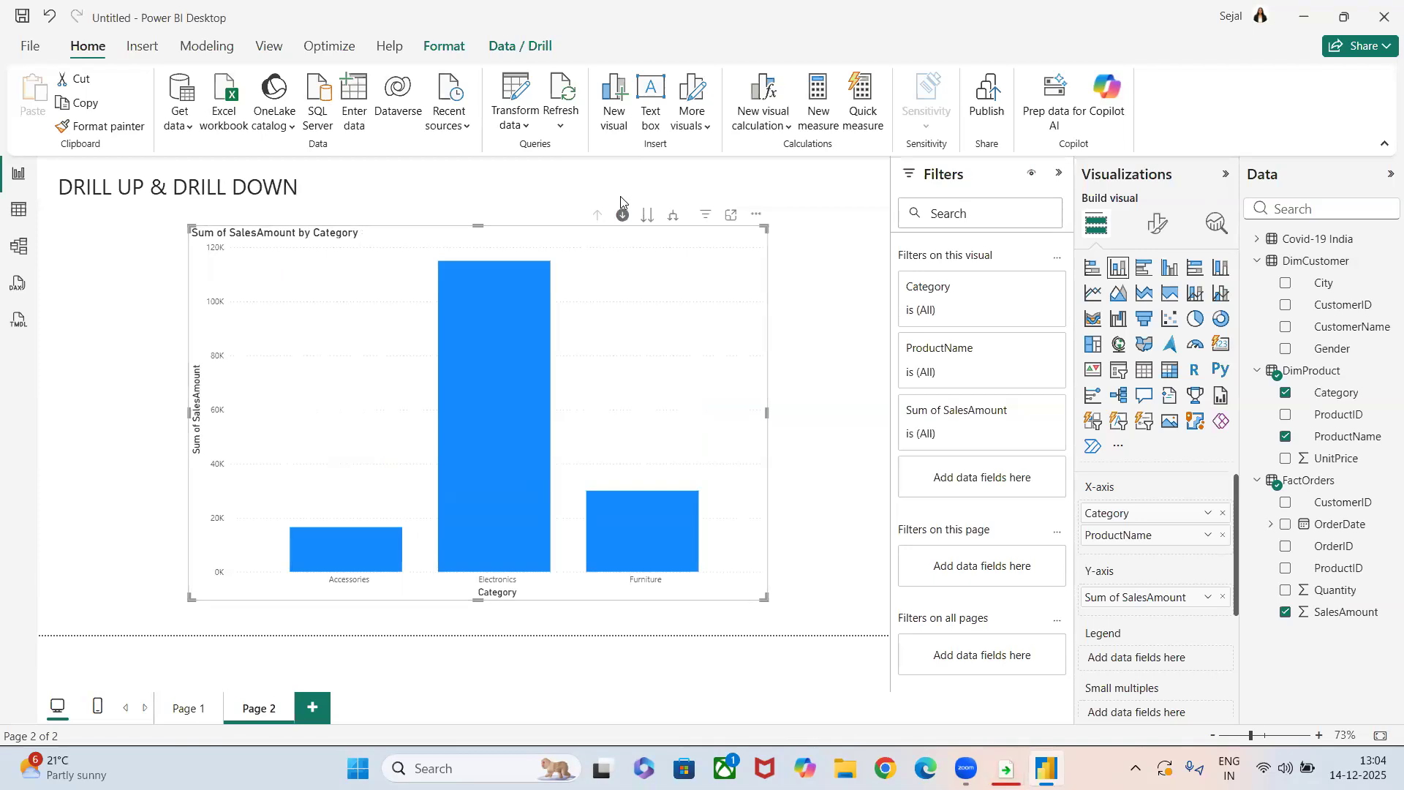
click(621, 204)
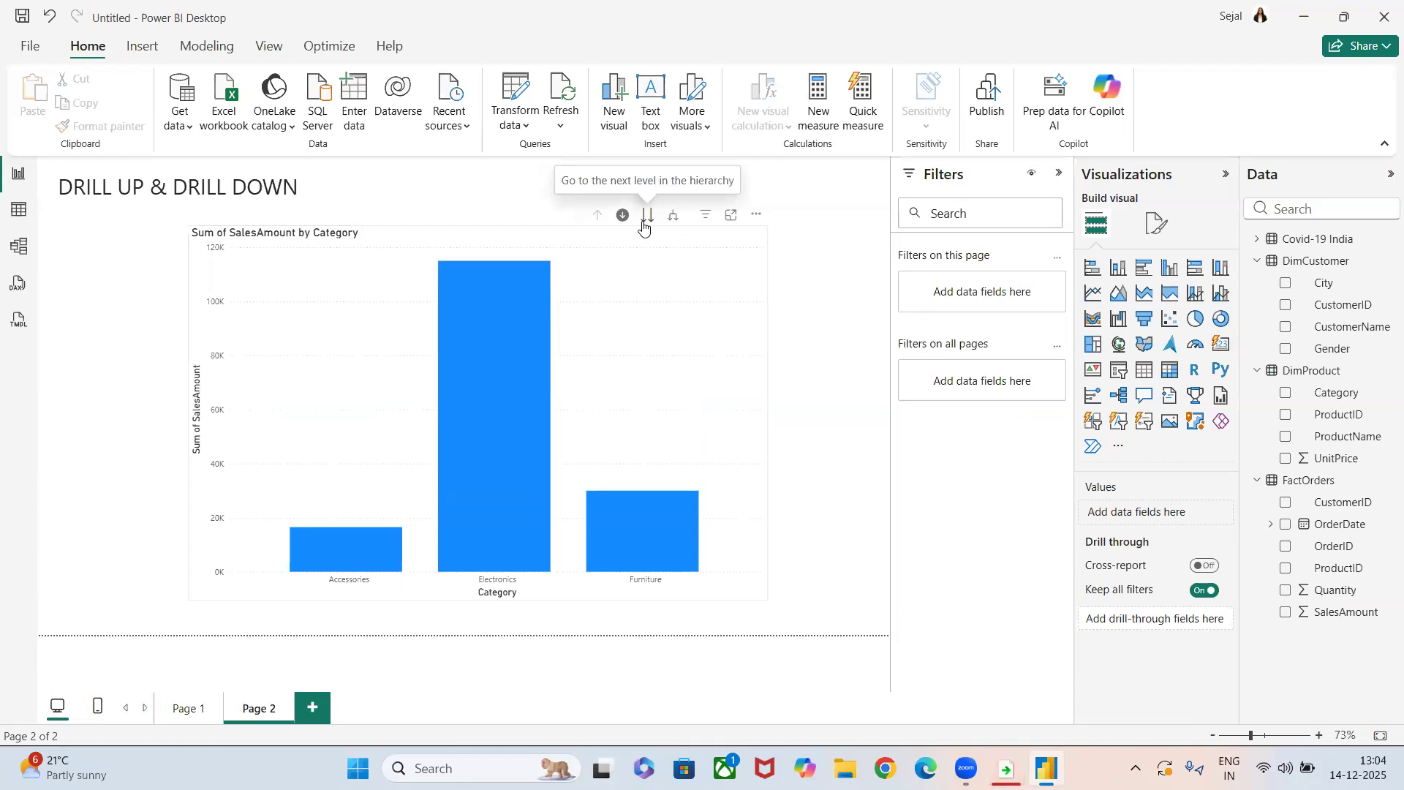
Move the whole chart to the ProductName level, add ProductID as the lowest X-axis level, and advance to it.
mouse_move(477, 383)
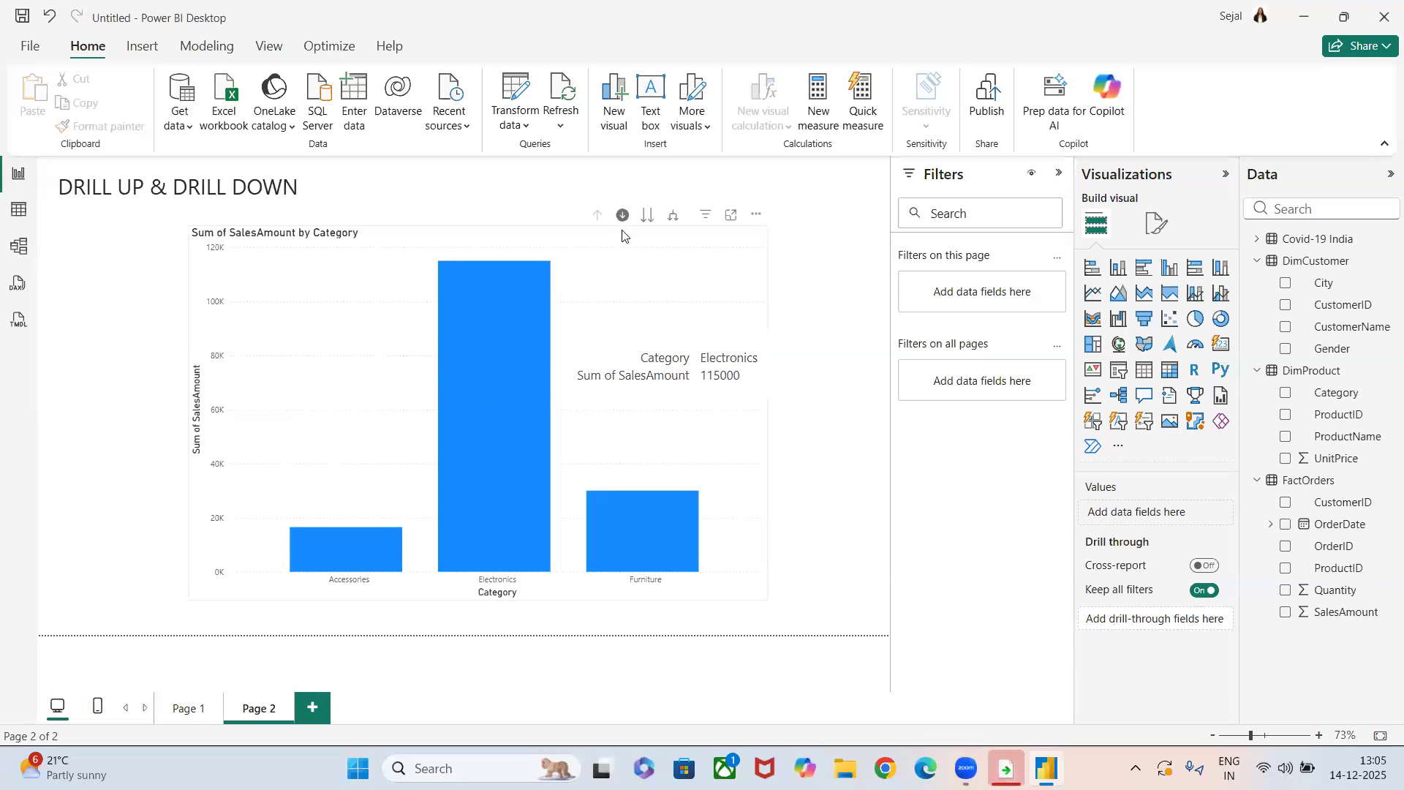
mouse_move(639, 218)
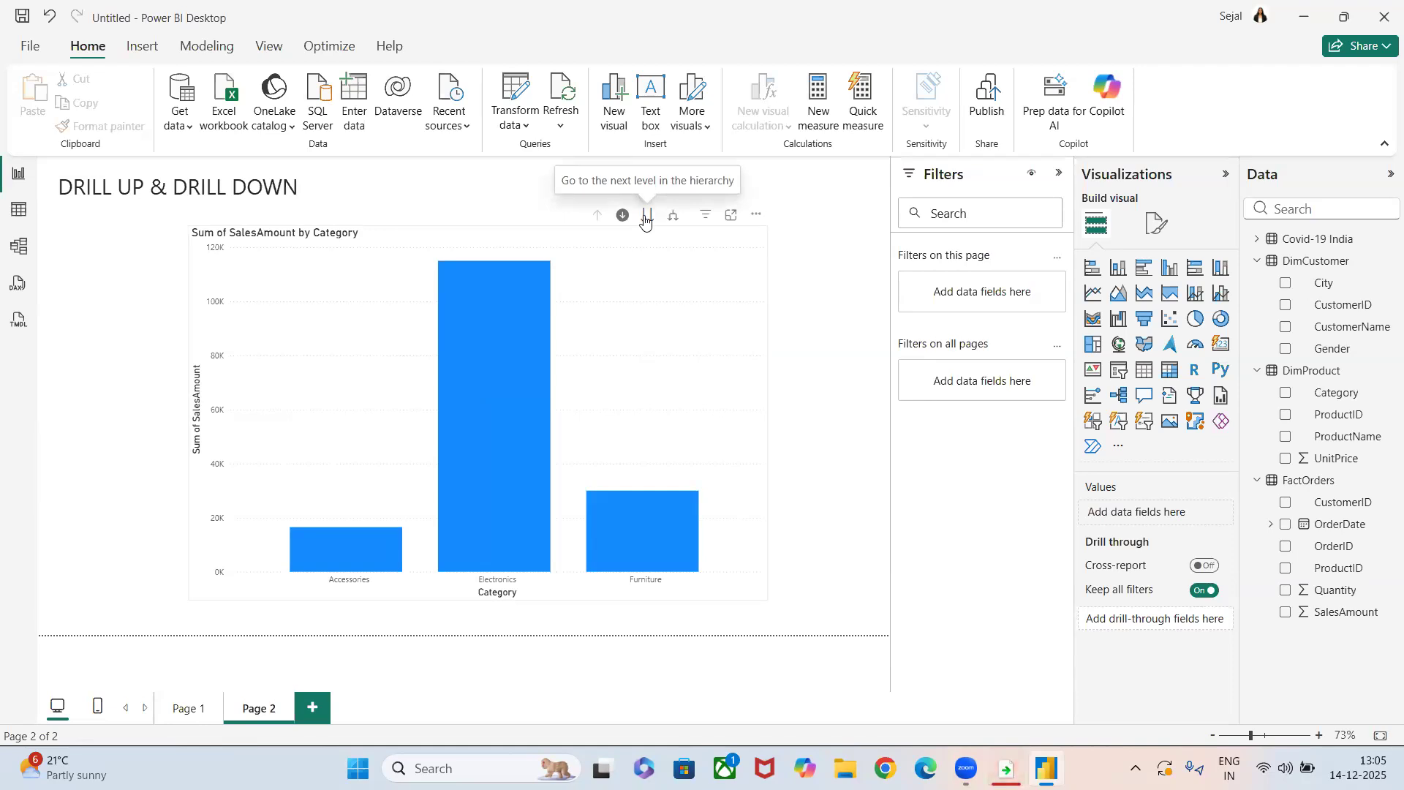
click(645, 217)
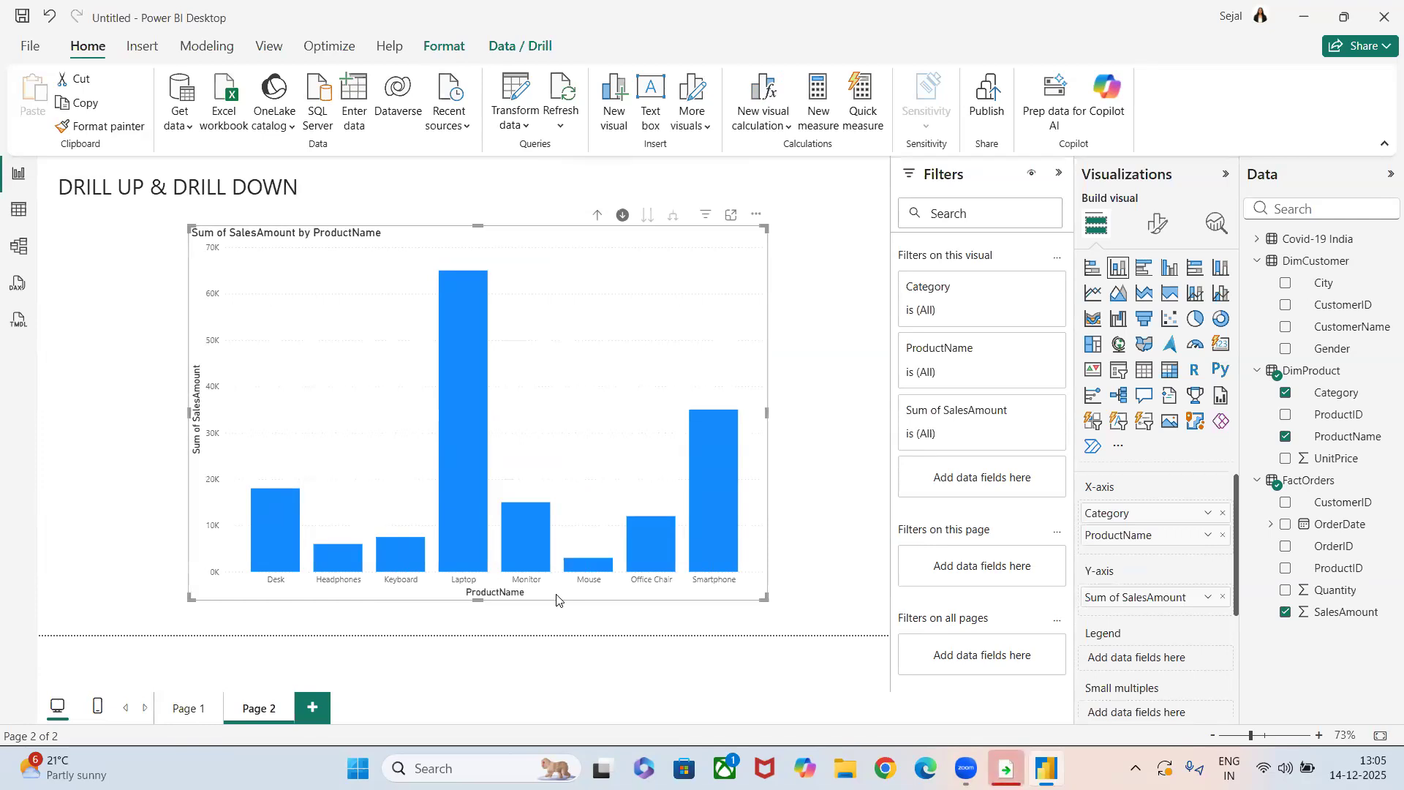
drag(1320, 415, 1155, 557)
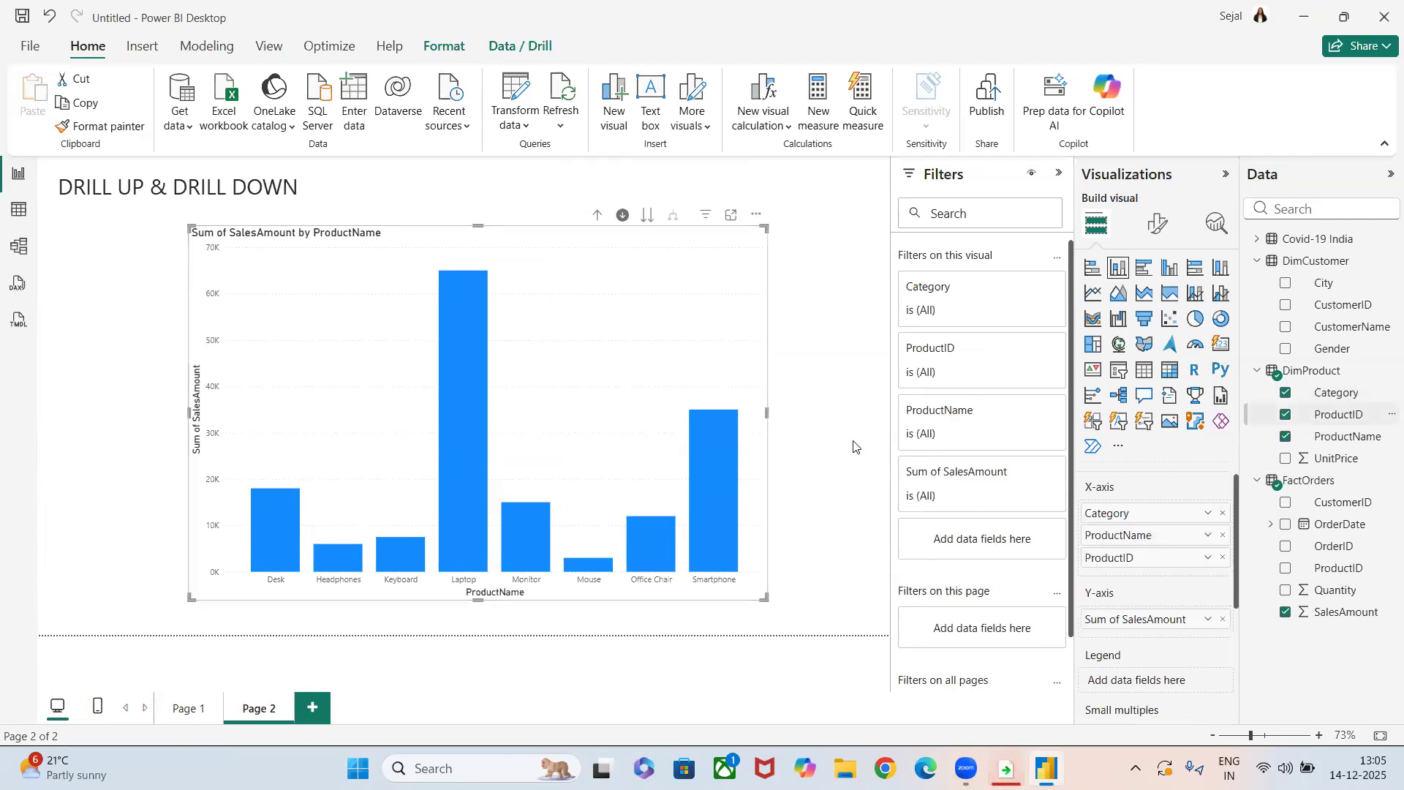
click(648, 216)
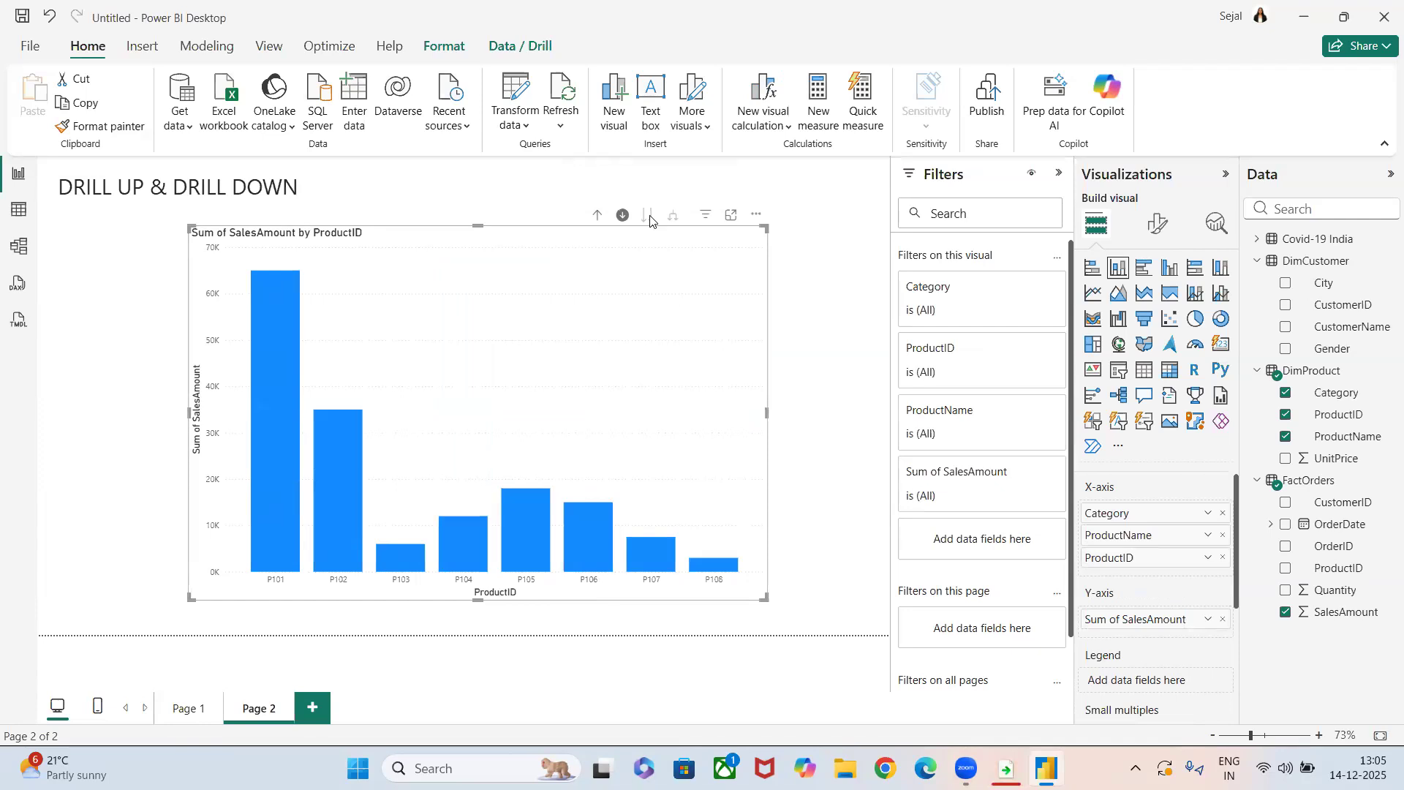
Drill up to the Category level, step the whole chart down to ProductID again, and drill back up to Category.
click(593, 218)
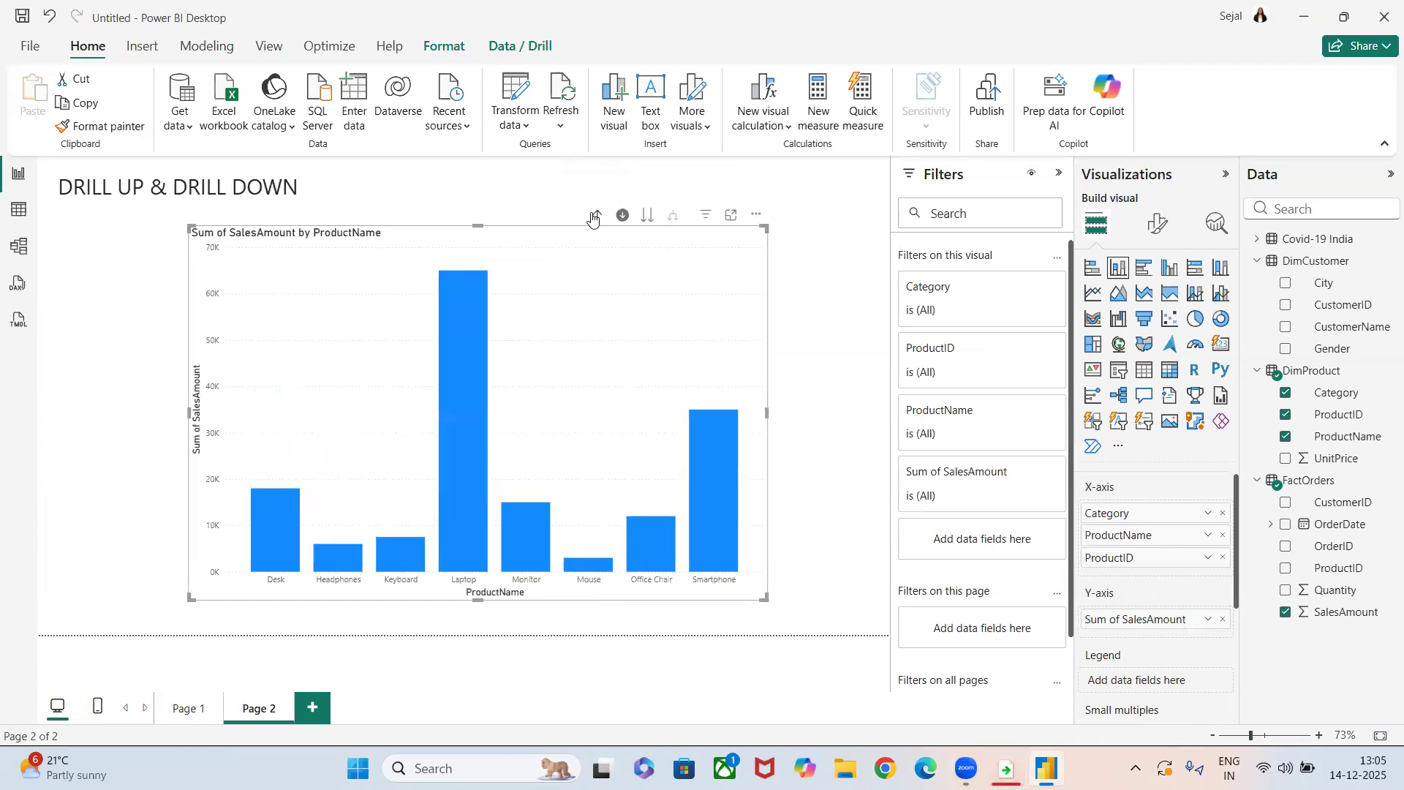
click(593, 217)
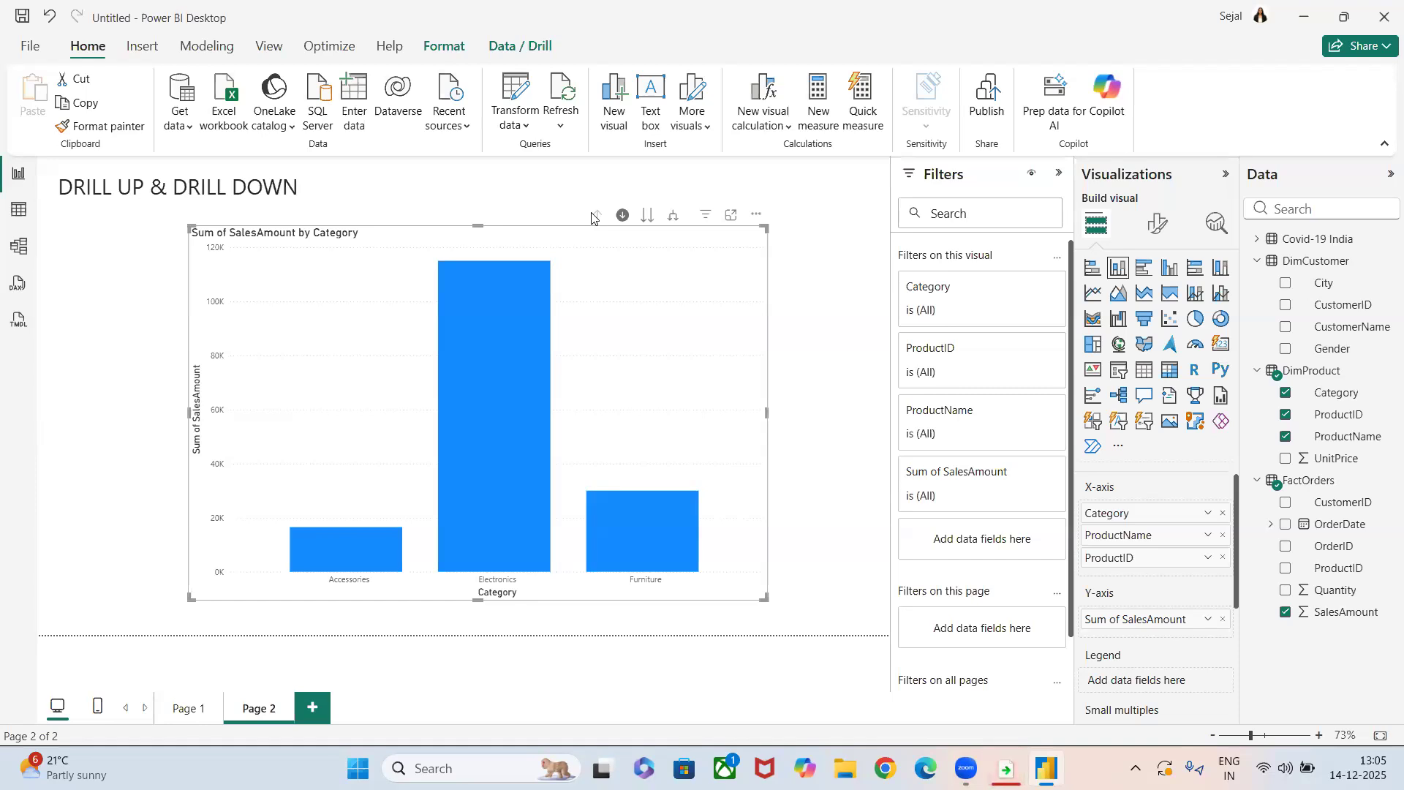
click(647, 216)
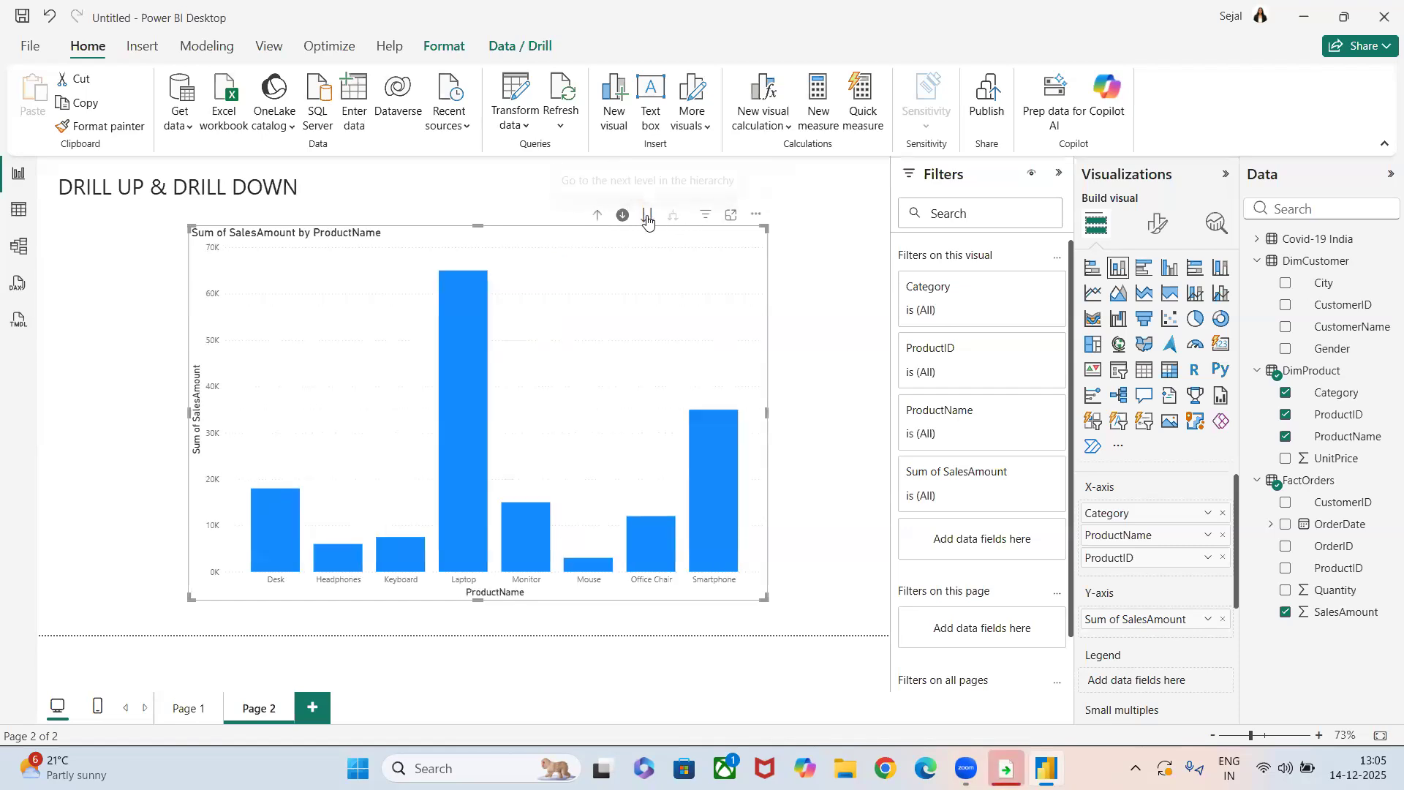
click(647, 216)
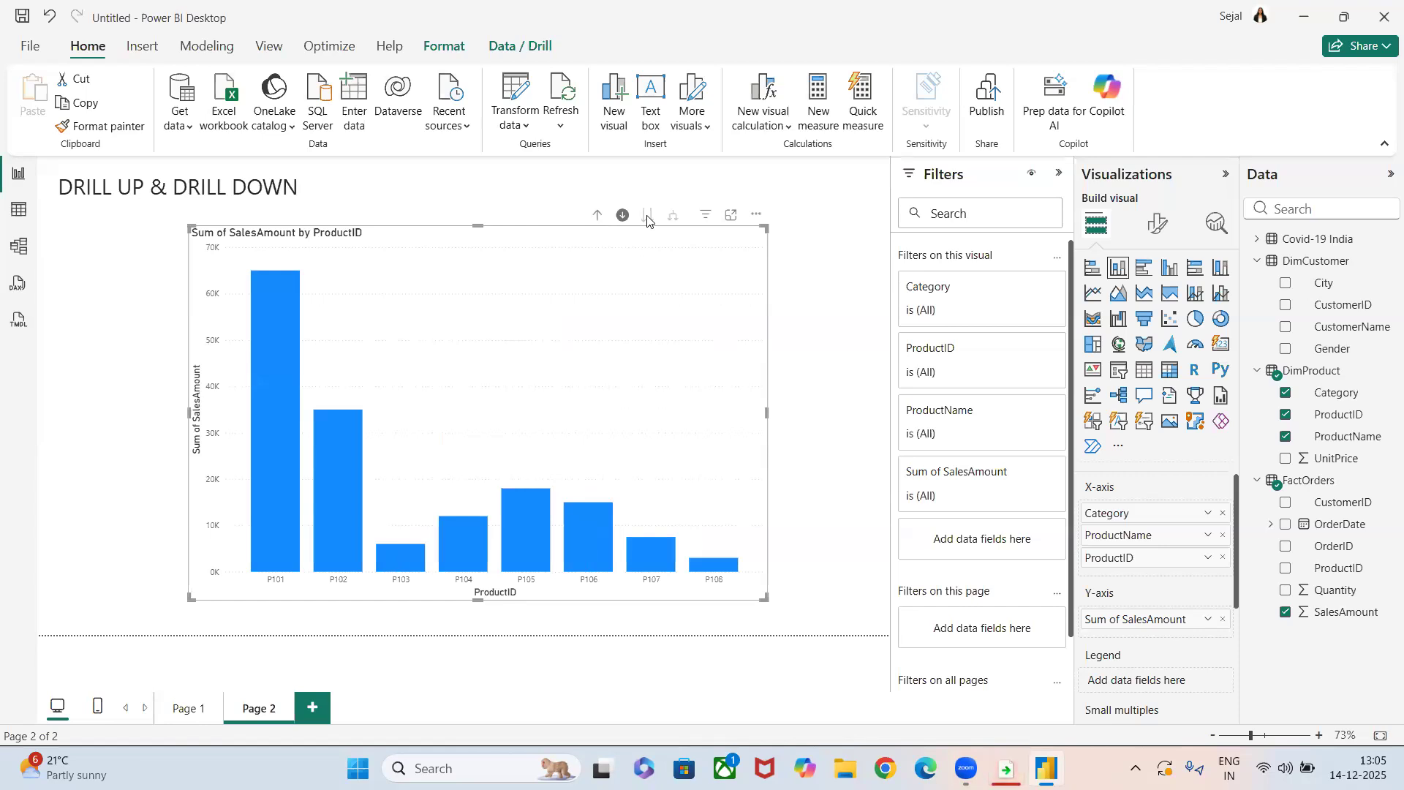
click(596, 215)
click(596, 215)
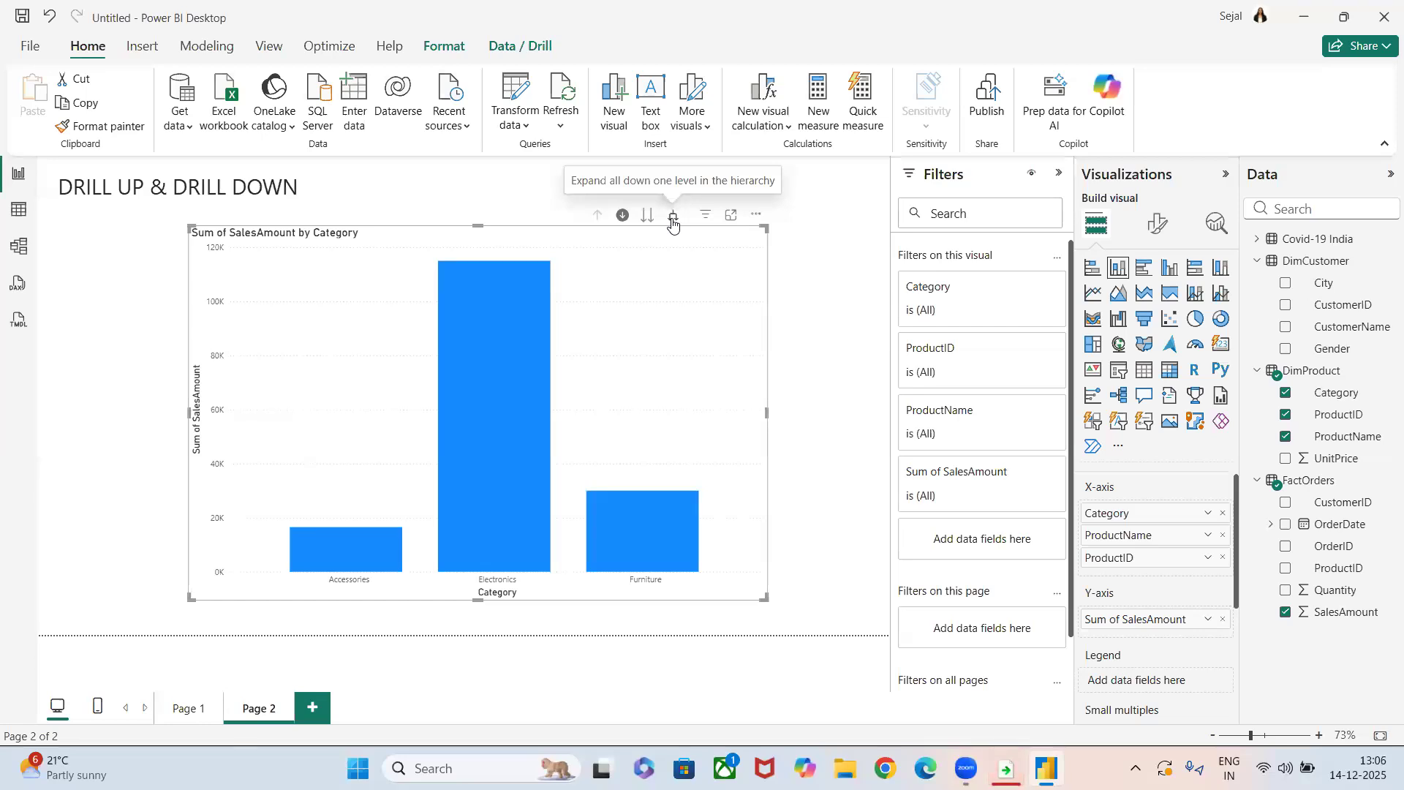
Expand all categories down through ProductName and ProductID, and drill back up one level to ProductName.
click(673, 219)
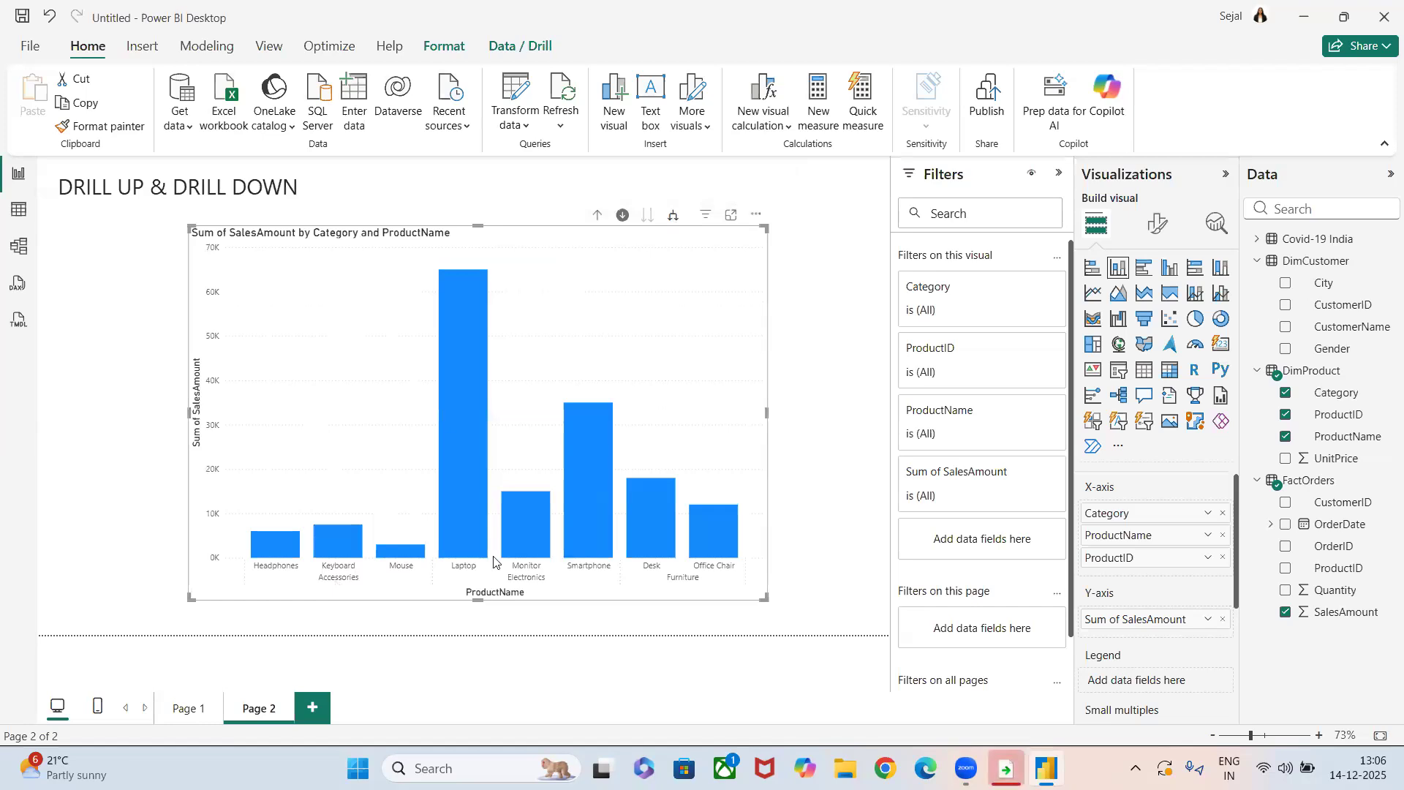
click(673, 218)
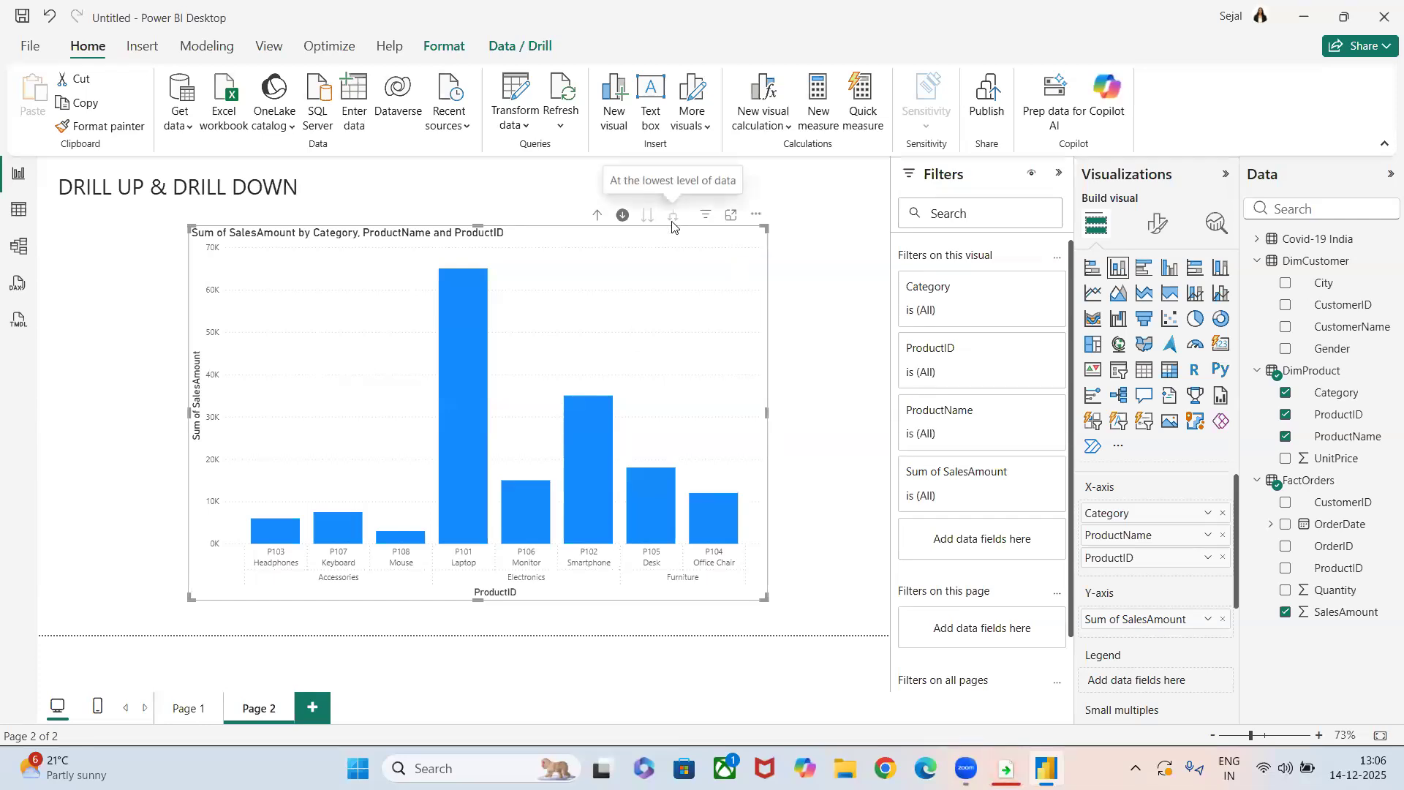
click(597, 215)
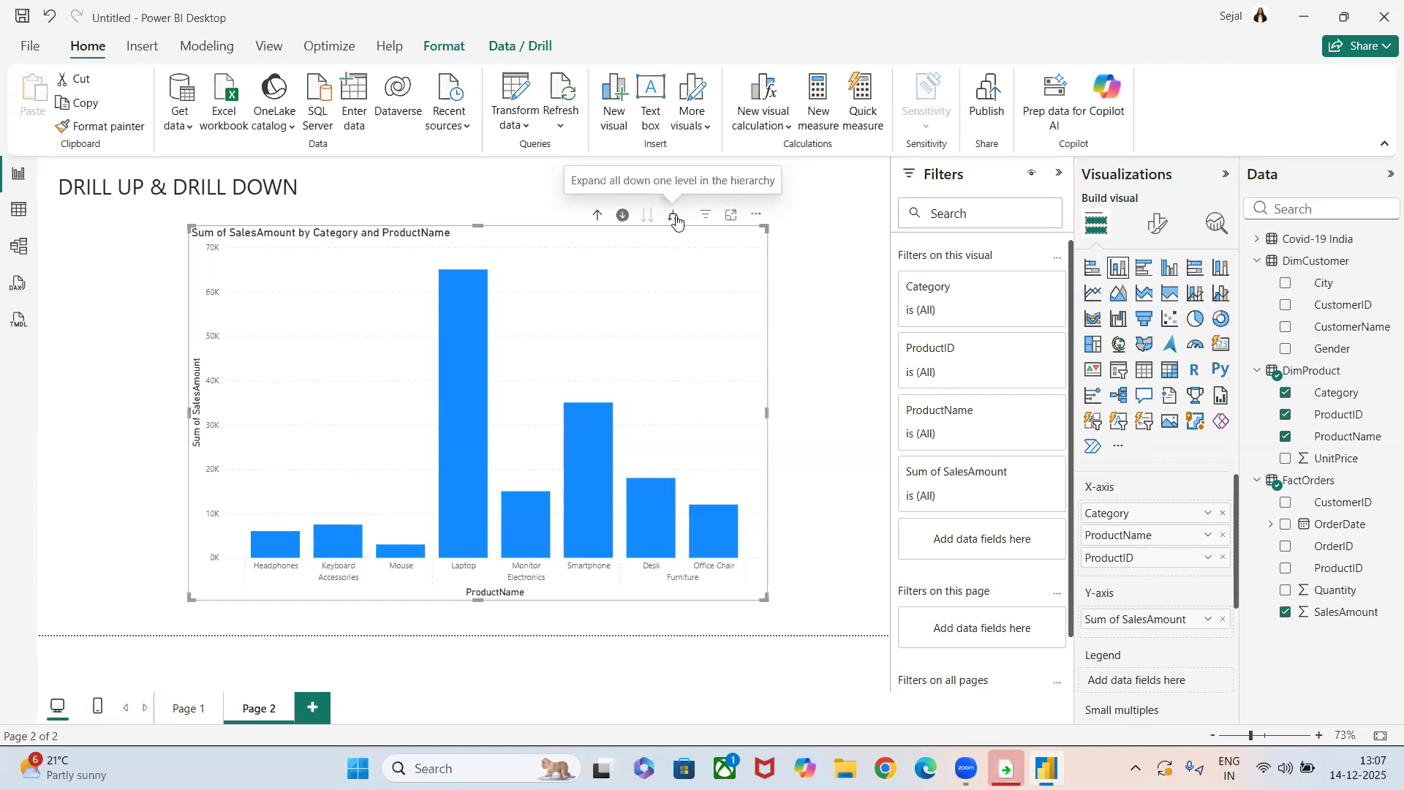
click(852, 462)
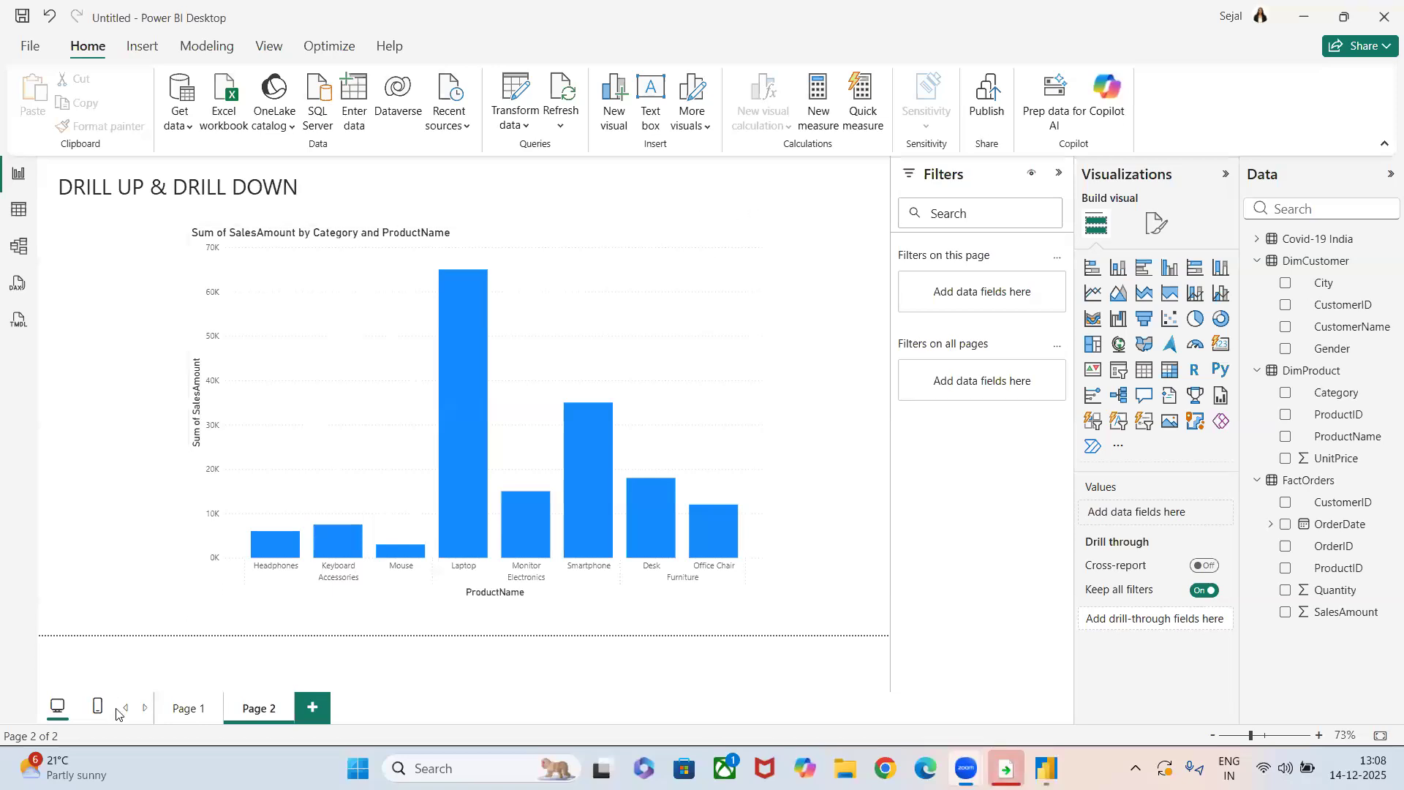
Add a new report page and insert a text box, resized into a short, wide title area at the page's upper-left corner.
click(310, 708)
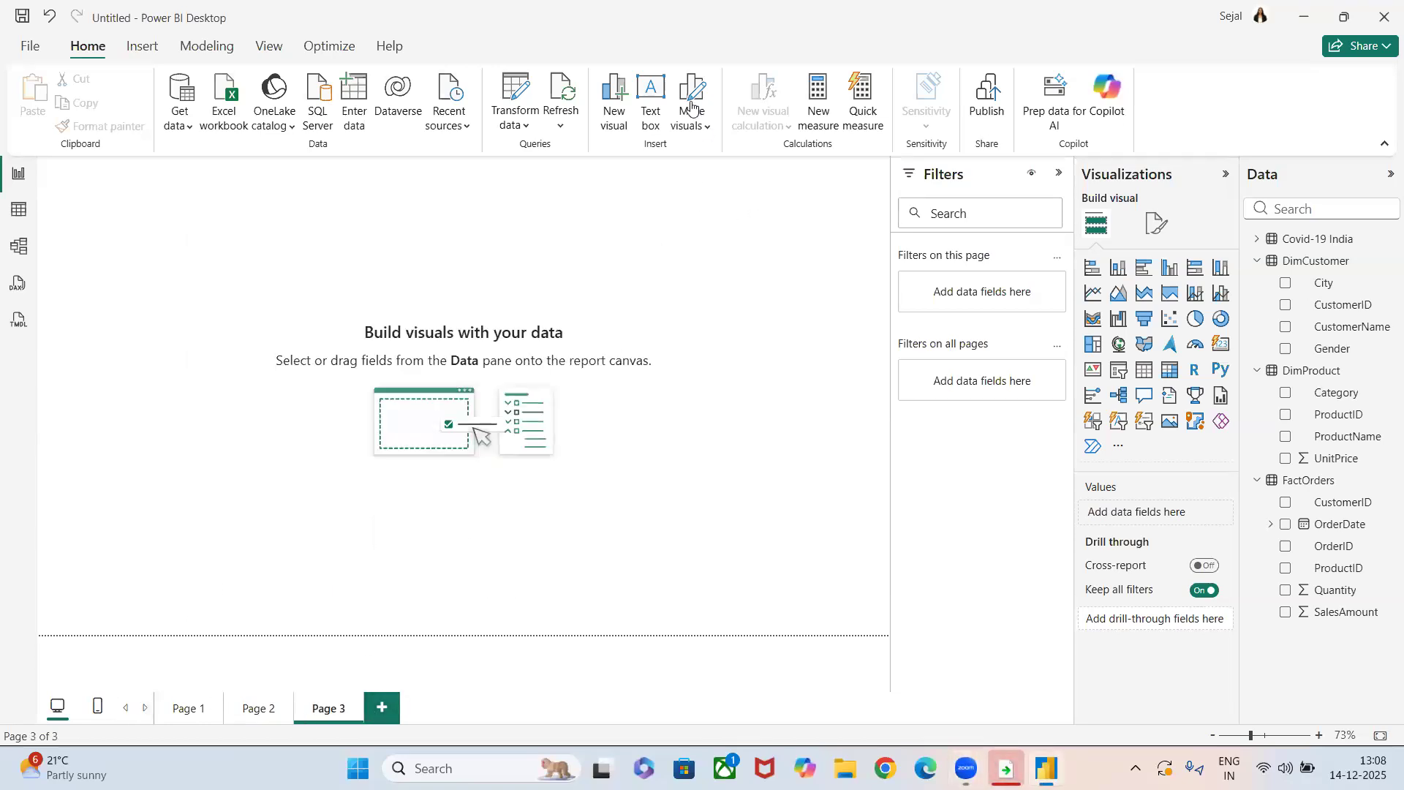
click(650, 99)
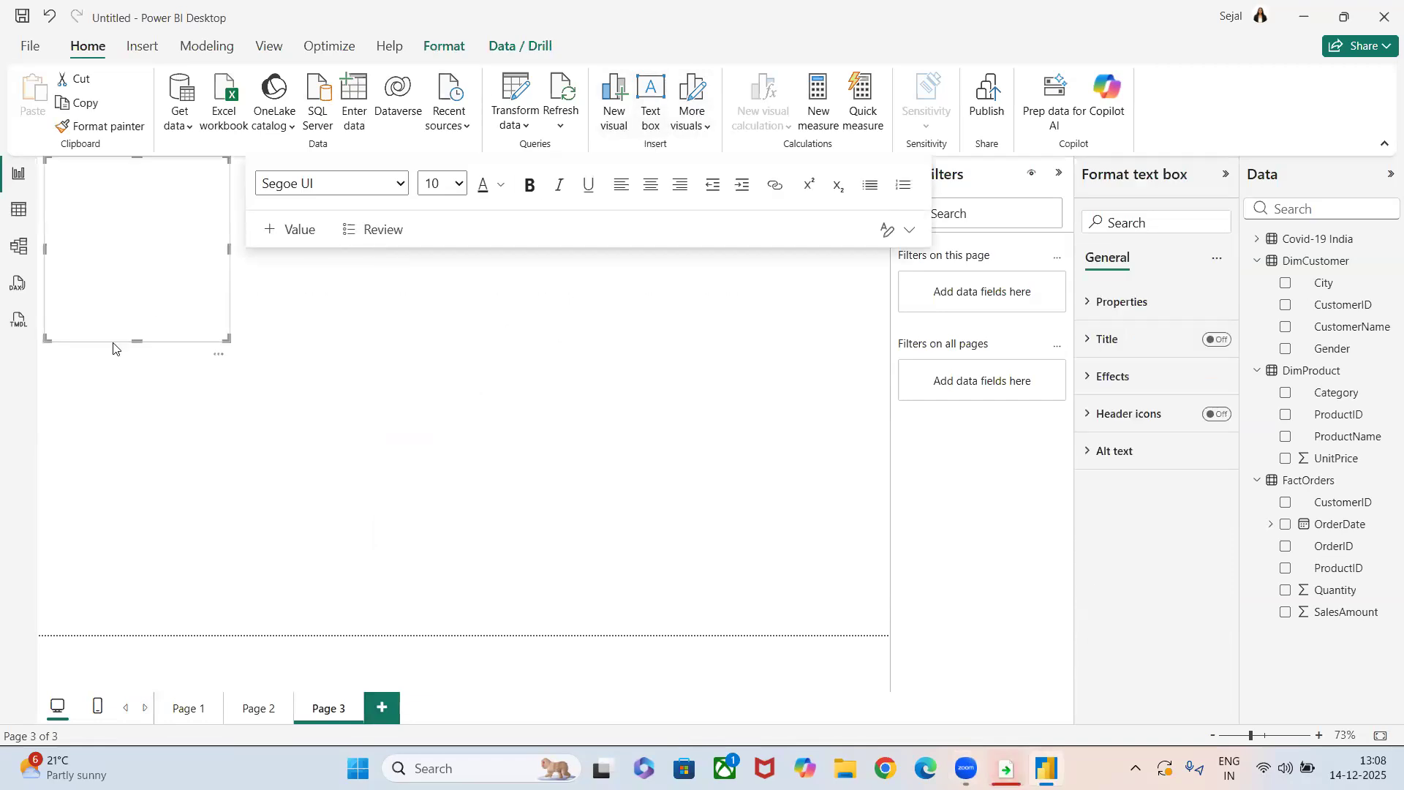
drag(222, 348, 307, 197)
click(277, 200)
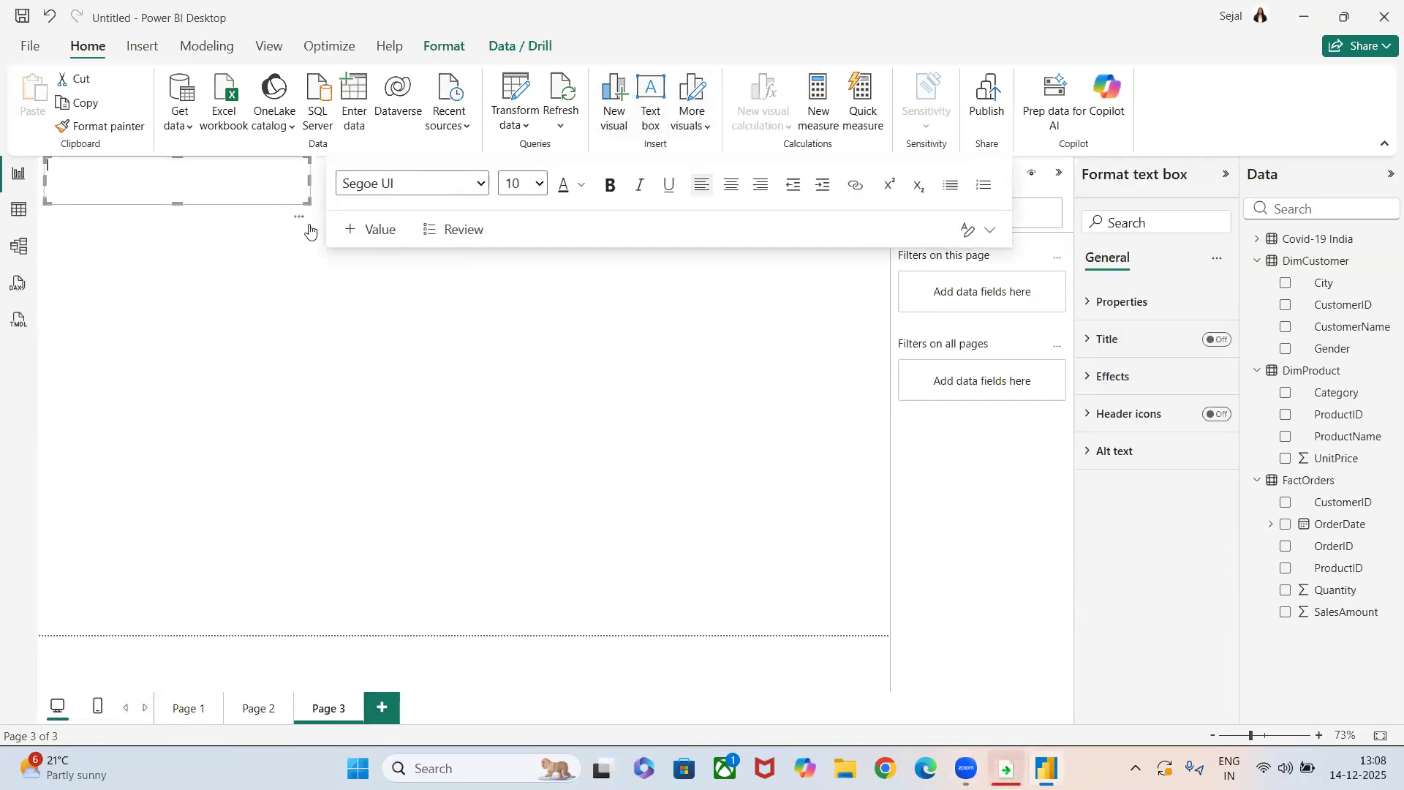
Enter the title "DRILL THROUGH" at font size 24 and narrow the text box to fit it.
click(539, 184)
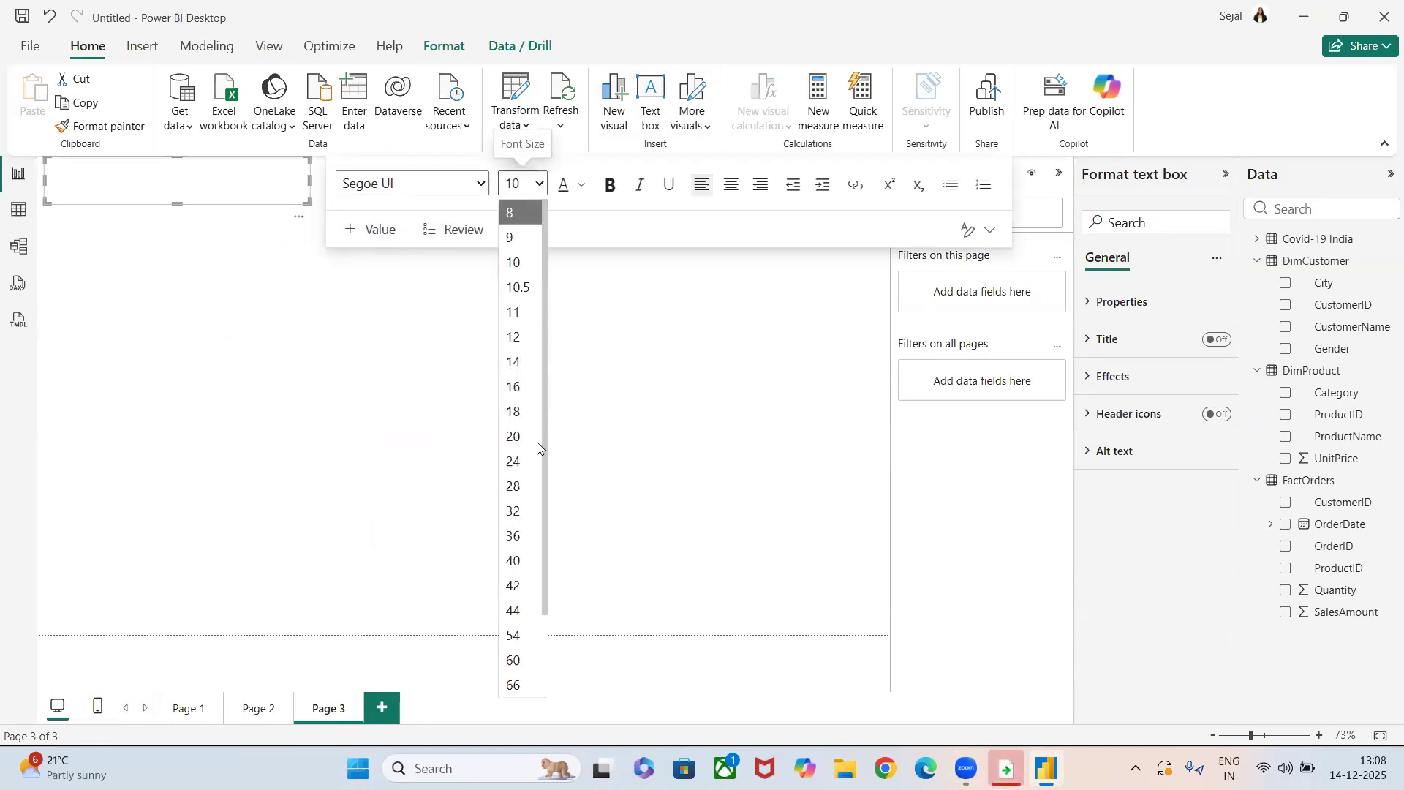
click(534, 462)
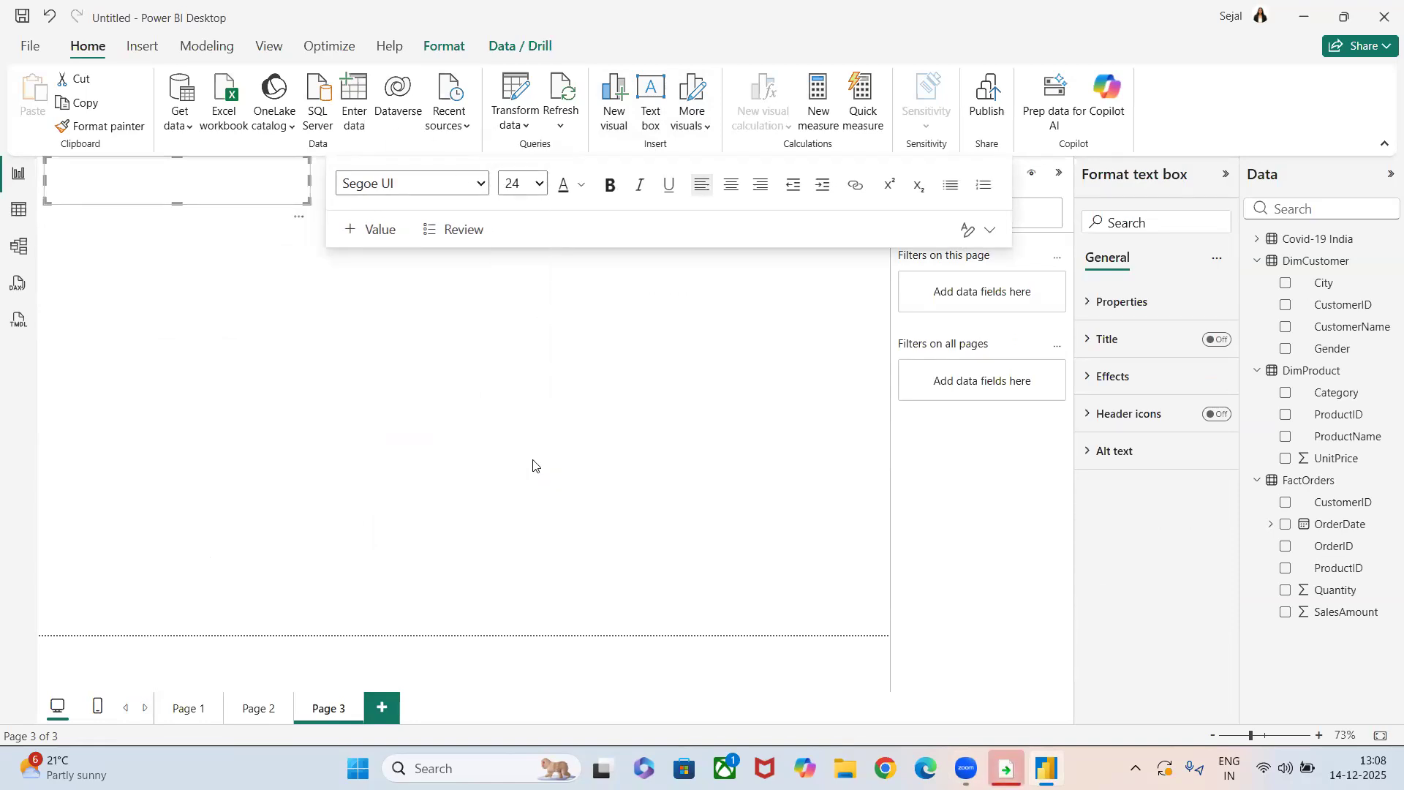
text(DRILL THROUGH)
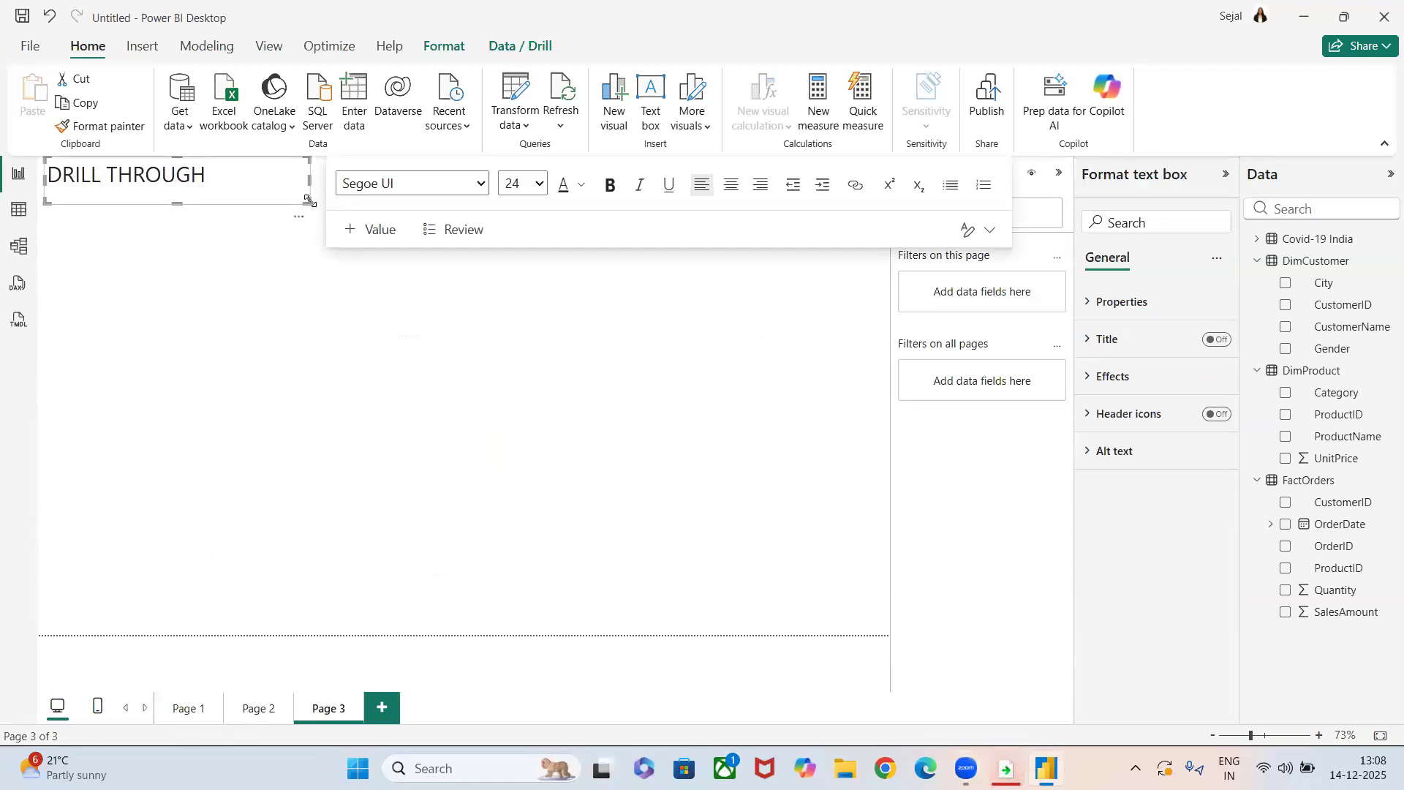
drag(308, 204, 219, 196)
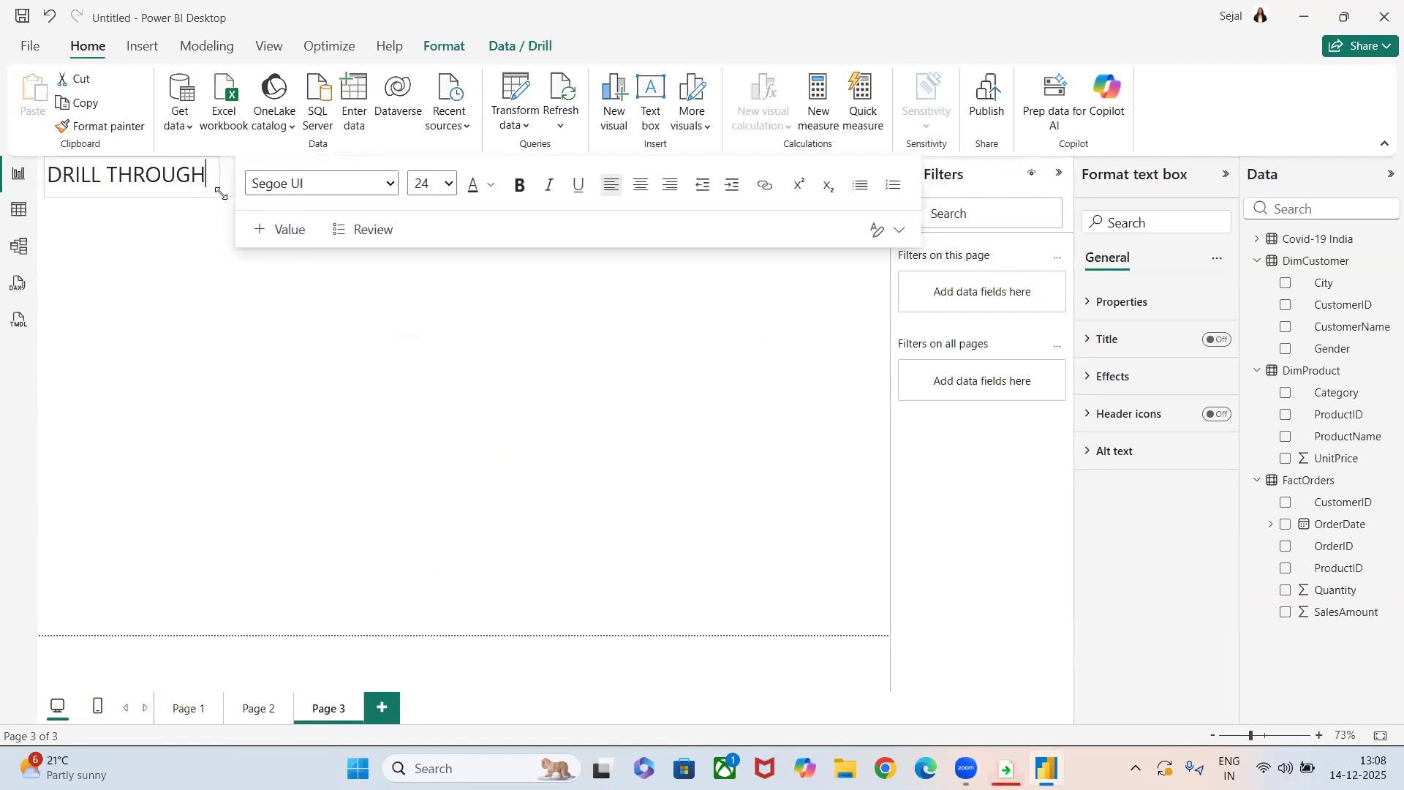
click(210, 277)
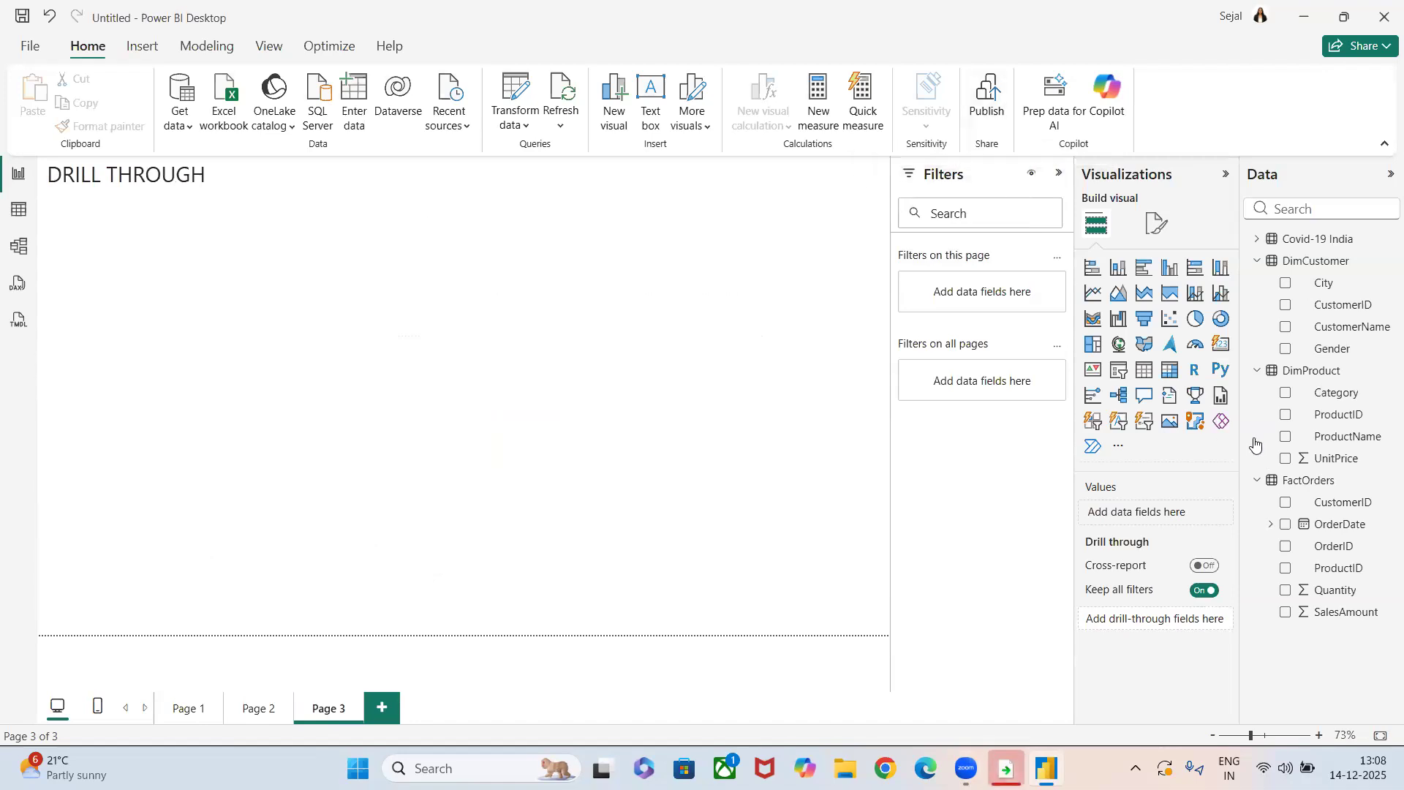
Insert a pie chart below the page title and enlarge it to fill most of the left half of the page.
click(1196, 319)
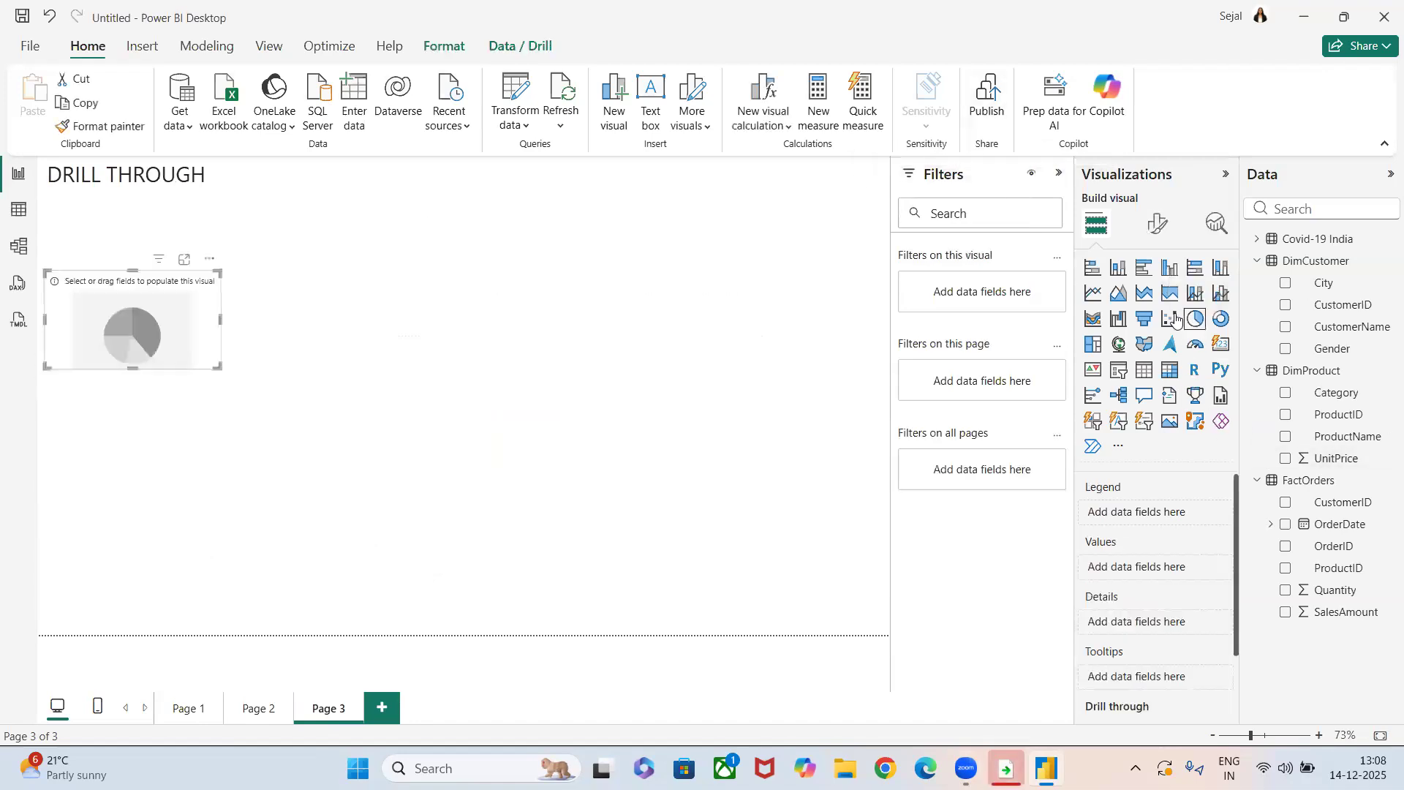
drag(217, 369, 316, 571)
drag(209, 503, 242, 461)
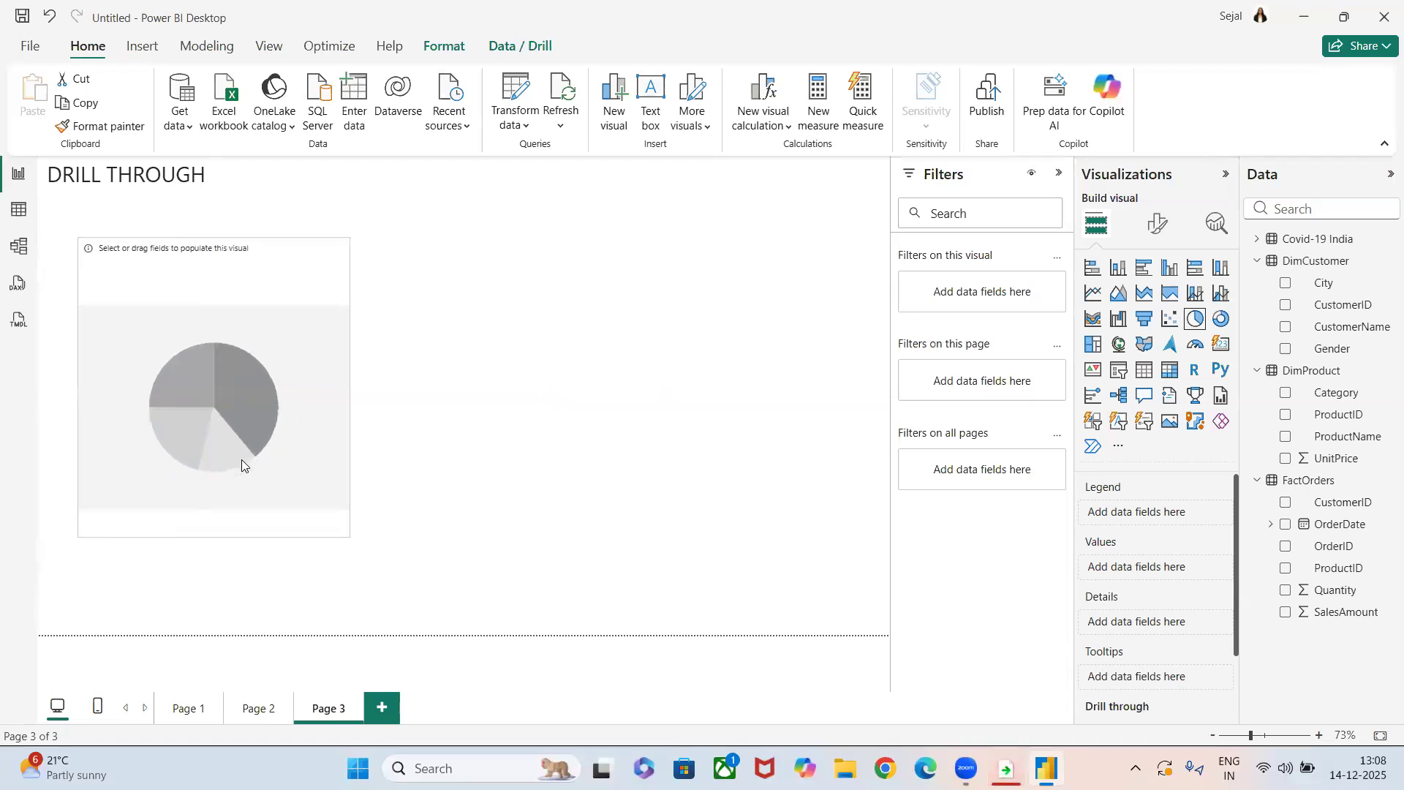
drag(342, 528, 422, 575)
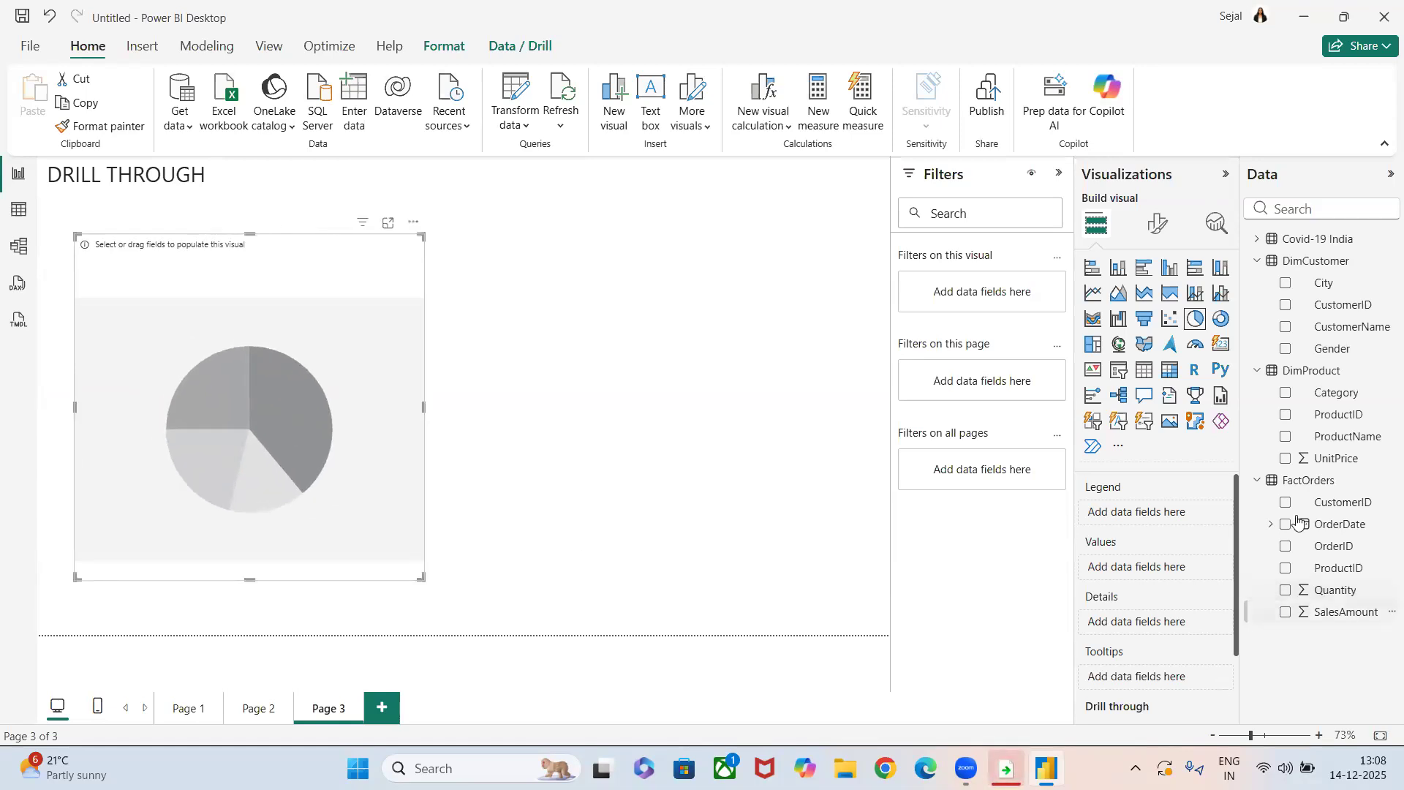
Assign States from the Covid-19 India table as the pie chart's legend and Total_Cases as its values.
click(1257, 238)
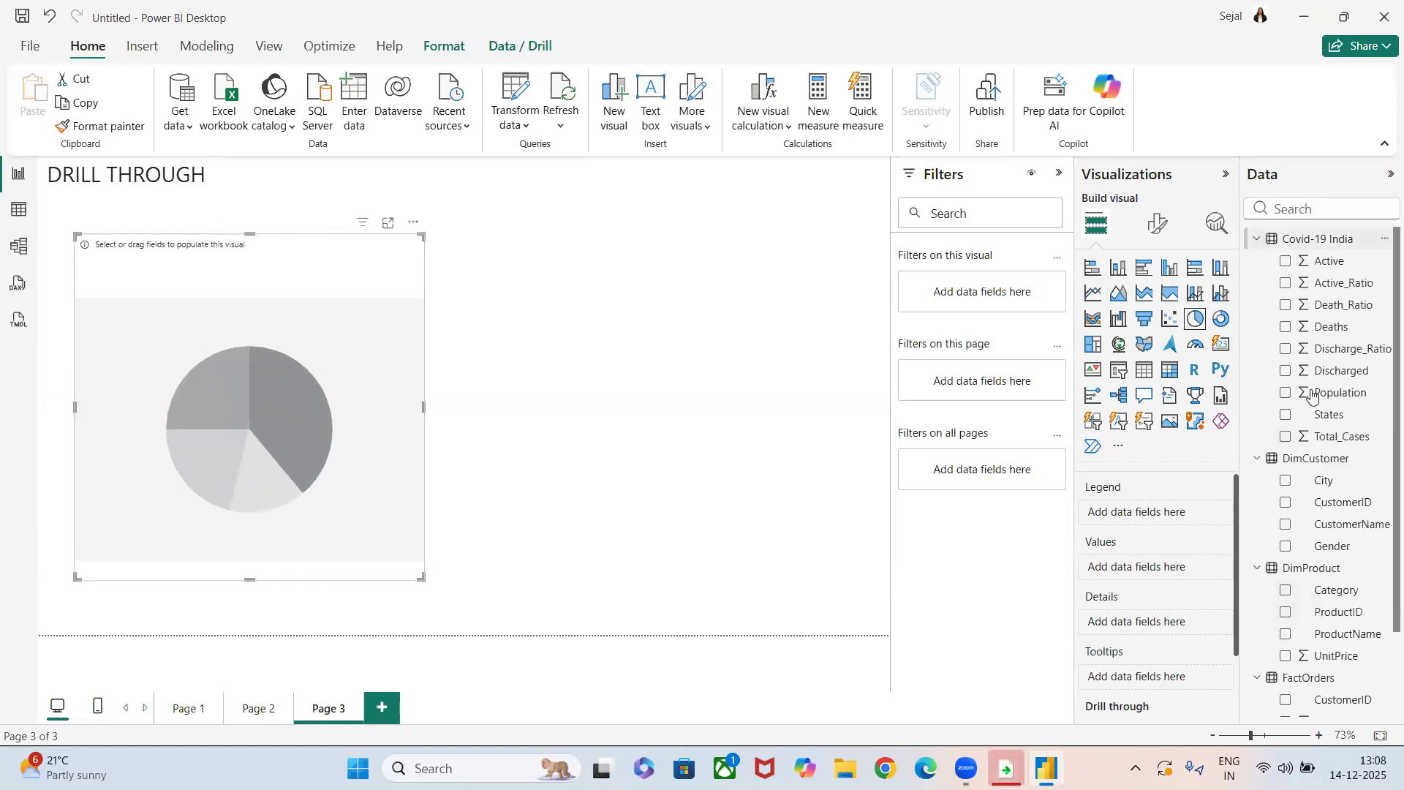
drag(1330, 416, 1166, 512)
drag(1345, 437, 1184, 574)
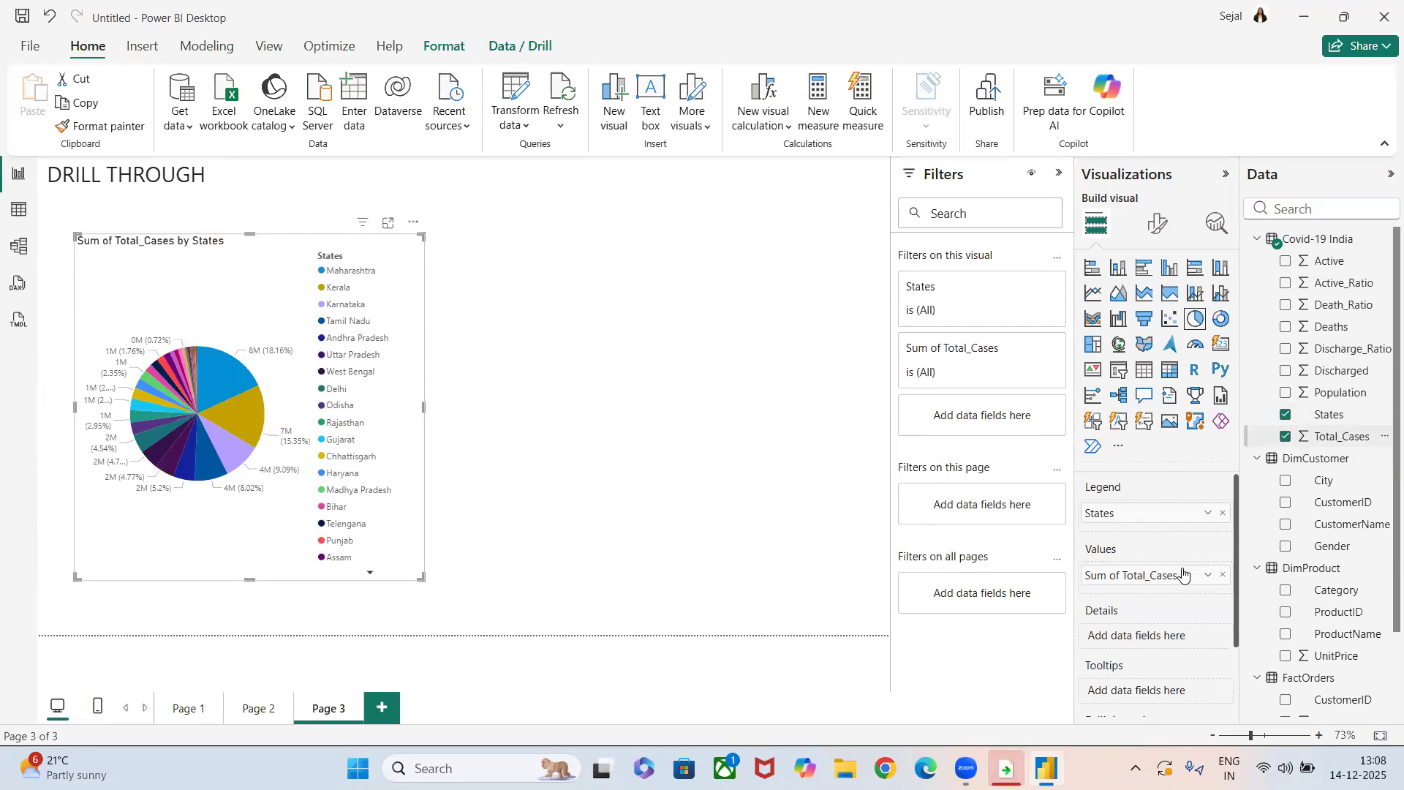
Turn off the pie chart's legend.
click(1158, 223)
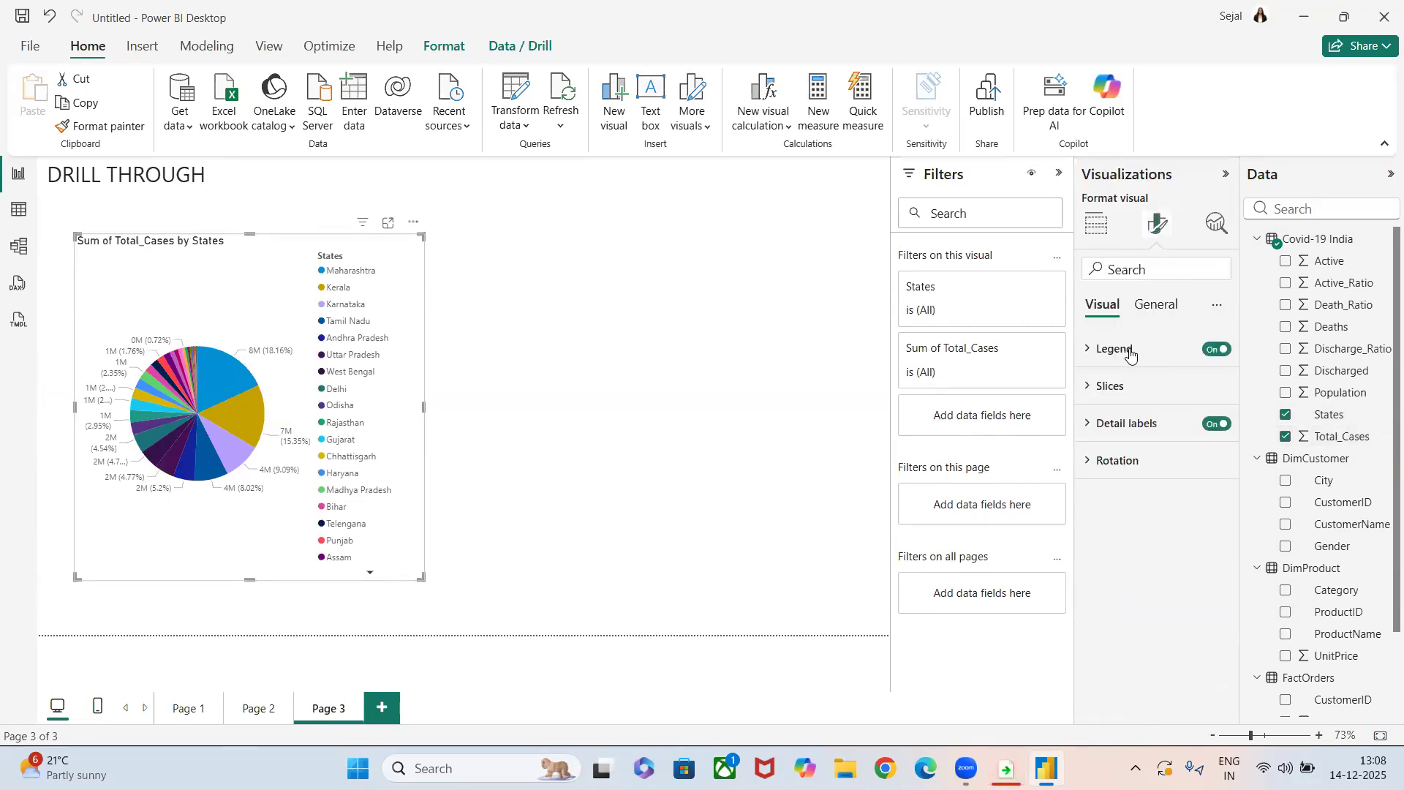
click(1130, 355)
click(1204, 354)
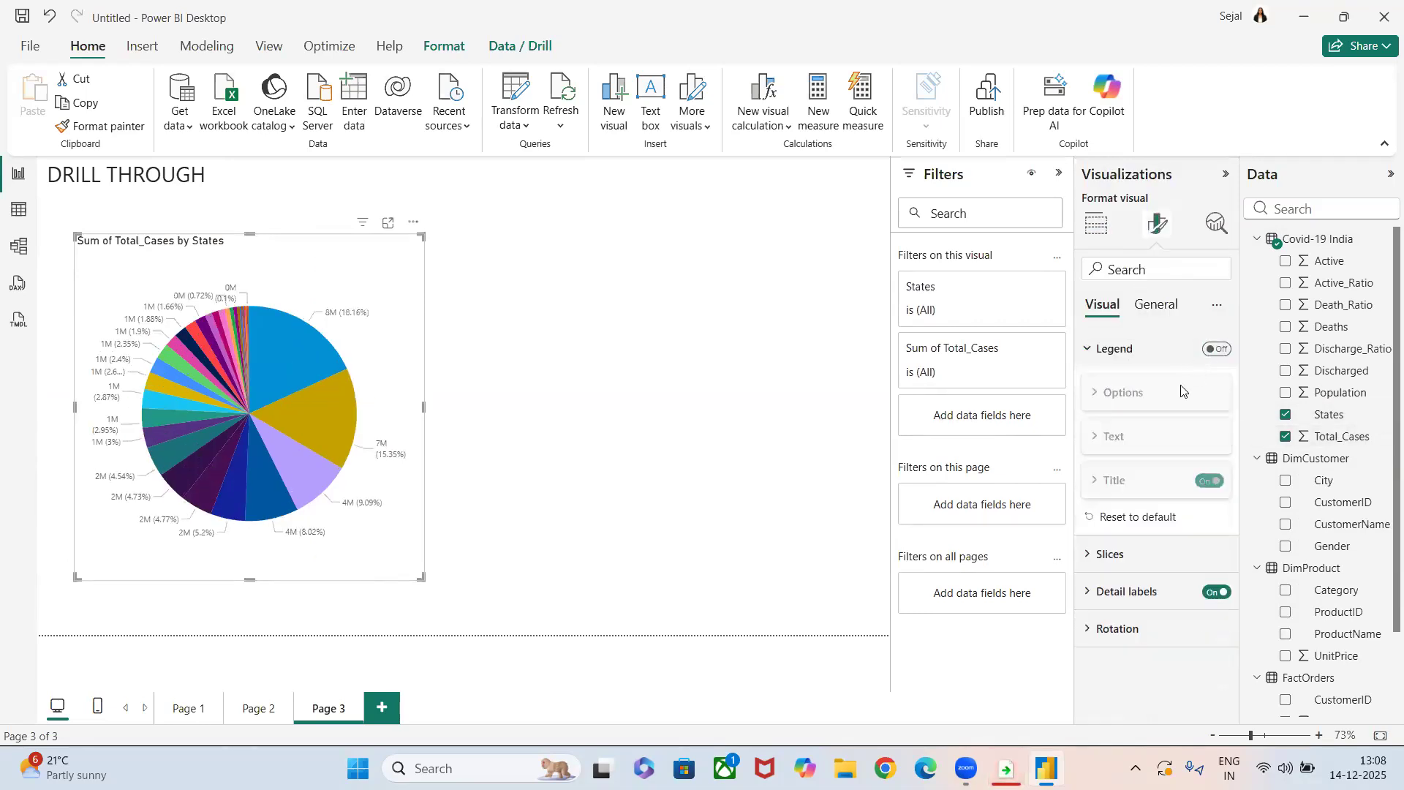
Set the pie chart's title background color to red #D64550.
click(1139, 308)
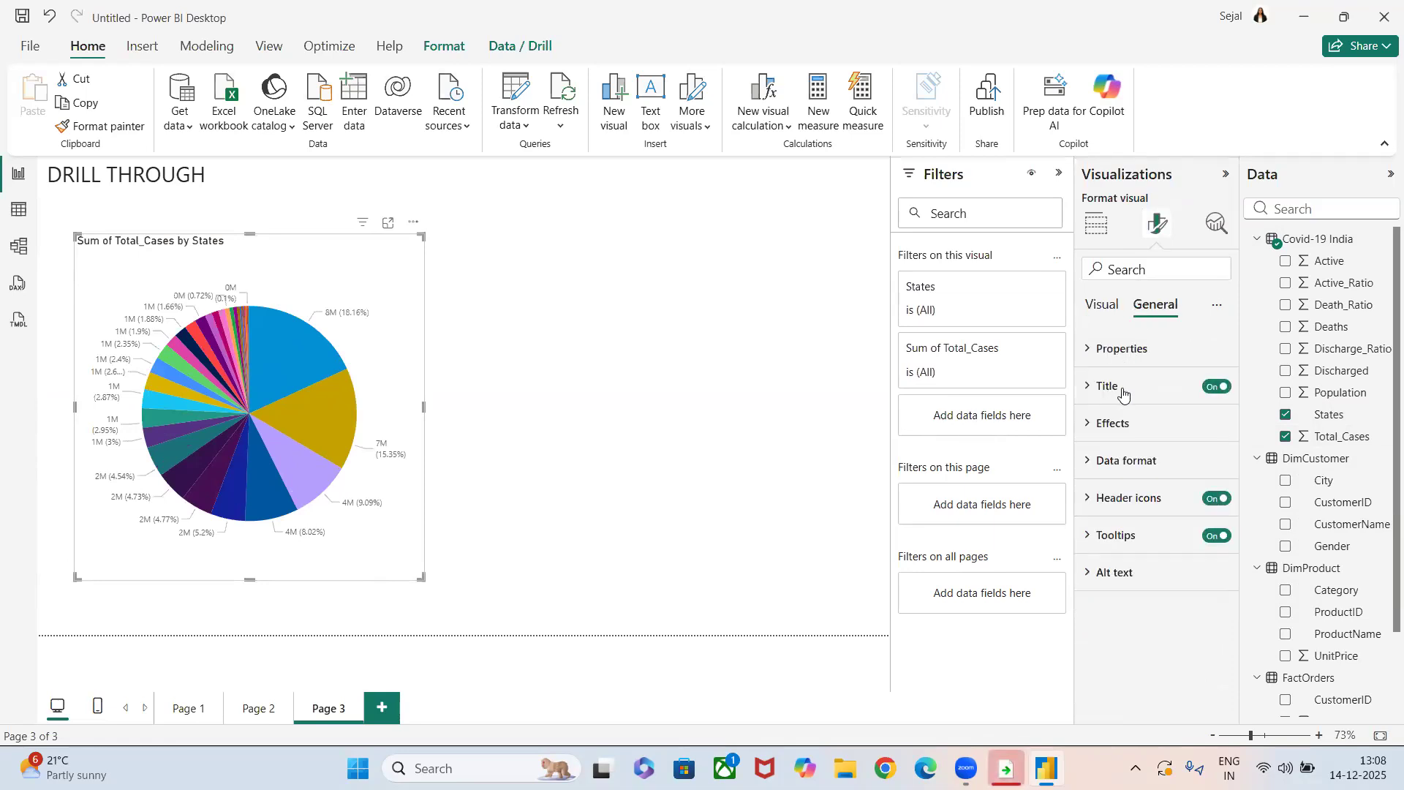
click(1108, 385)
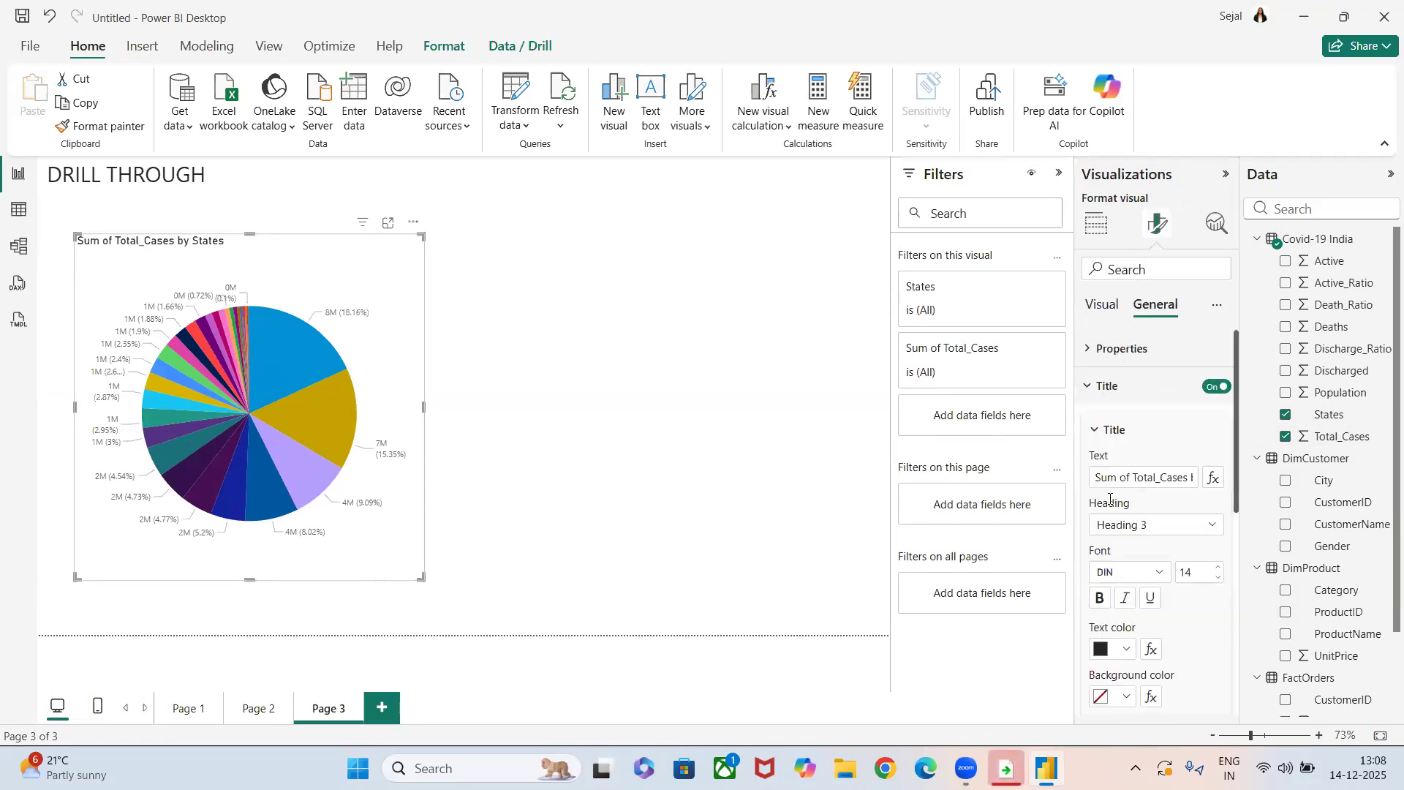
click(1125, 697)
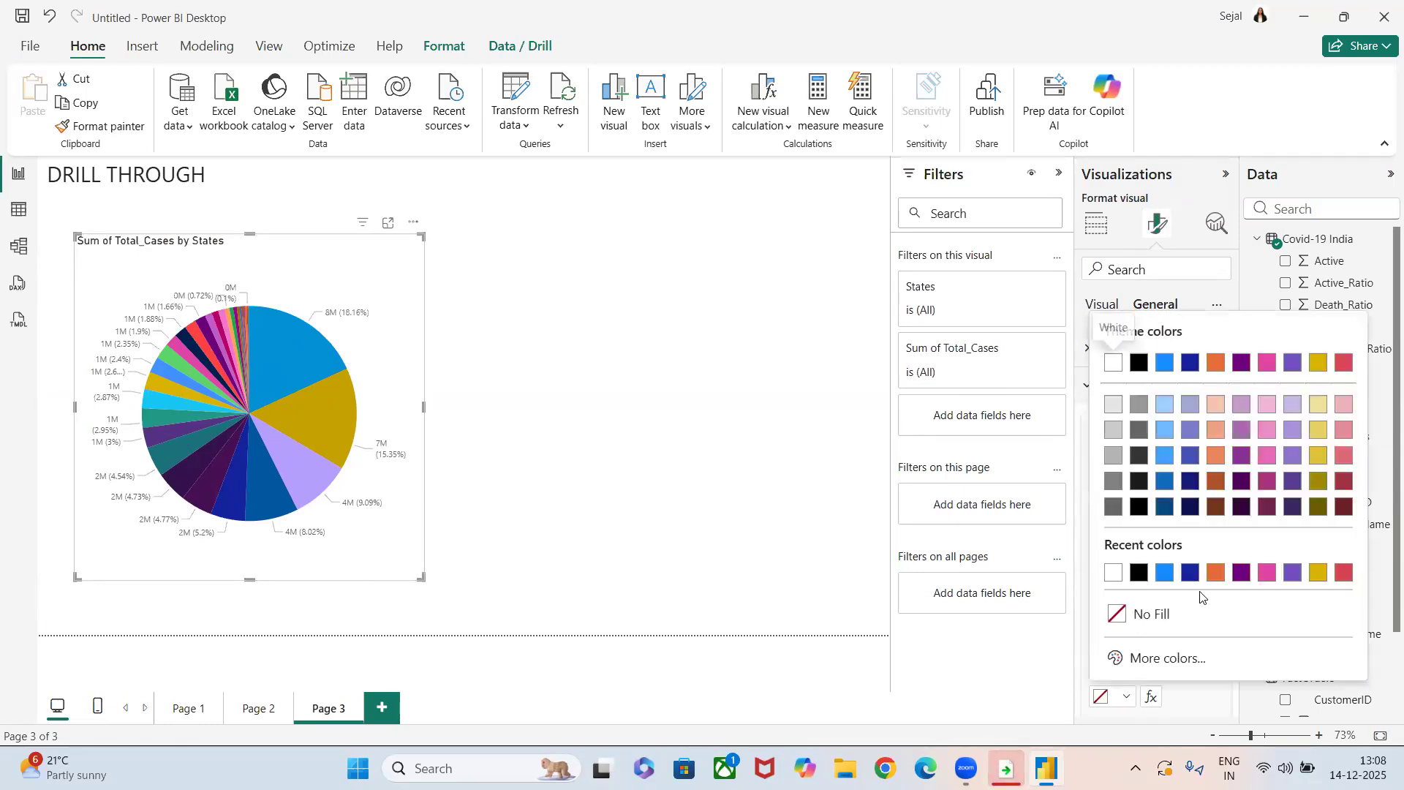
click(1346, 573)
Turn on the pie chart's shadow and visual border, with the border's rounded corners set to 10 px.
scroll(1194, 576, down, 5)
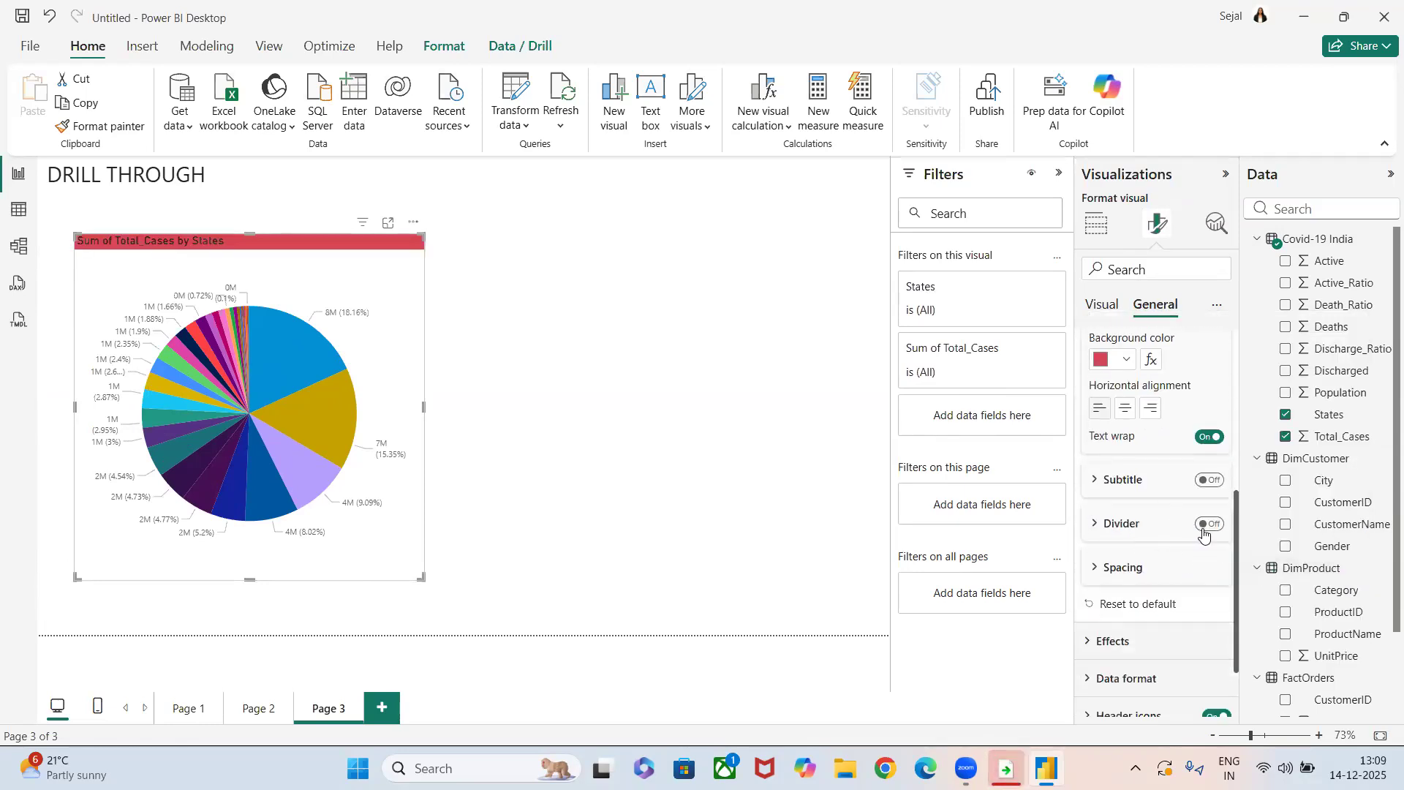
scroll(1134, 450, up, 3)
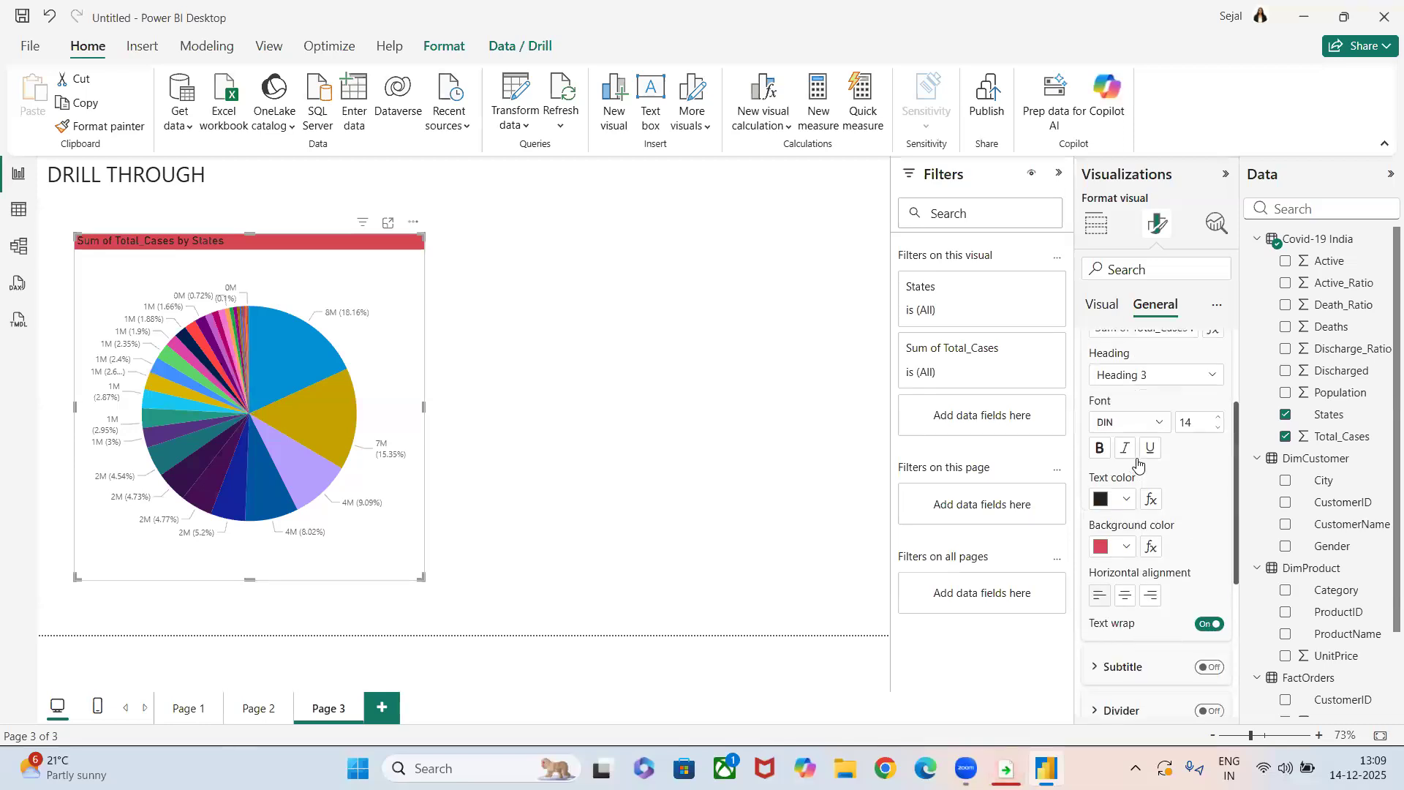
scroll(1130, 512, down, 5)
click(1122, 554)
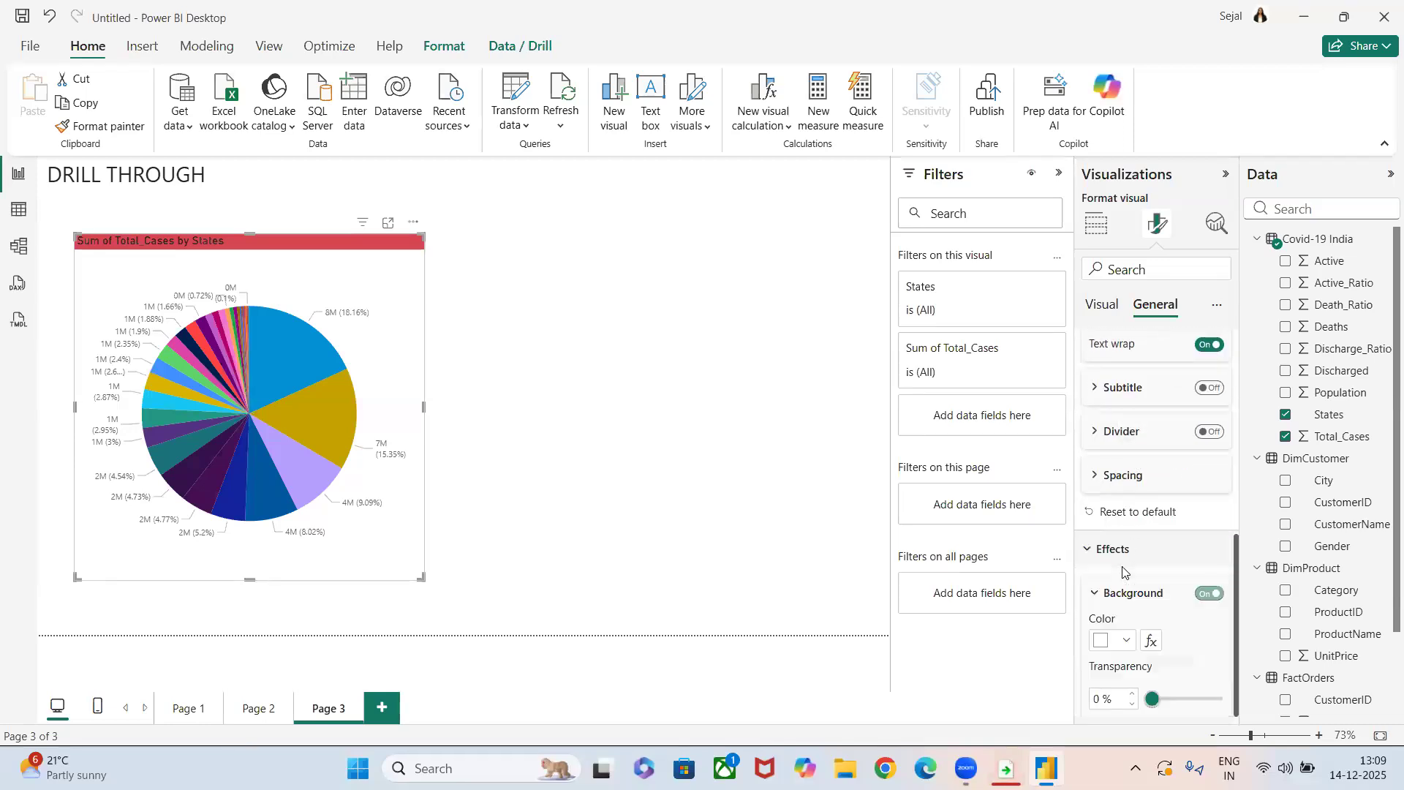
scroll(1178, 527, down, 4)
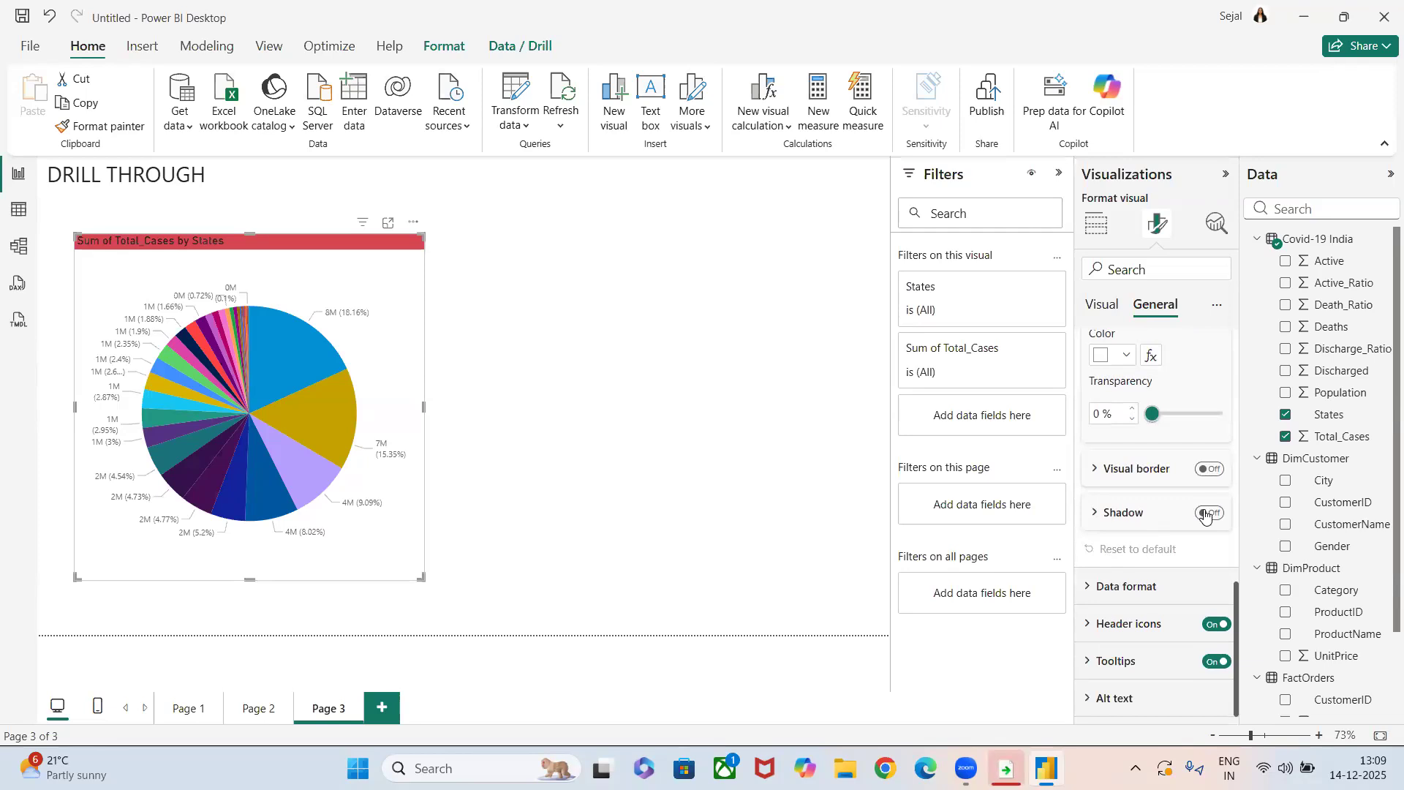
click(1206, 513)
click(1203, 470)
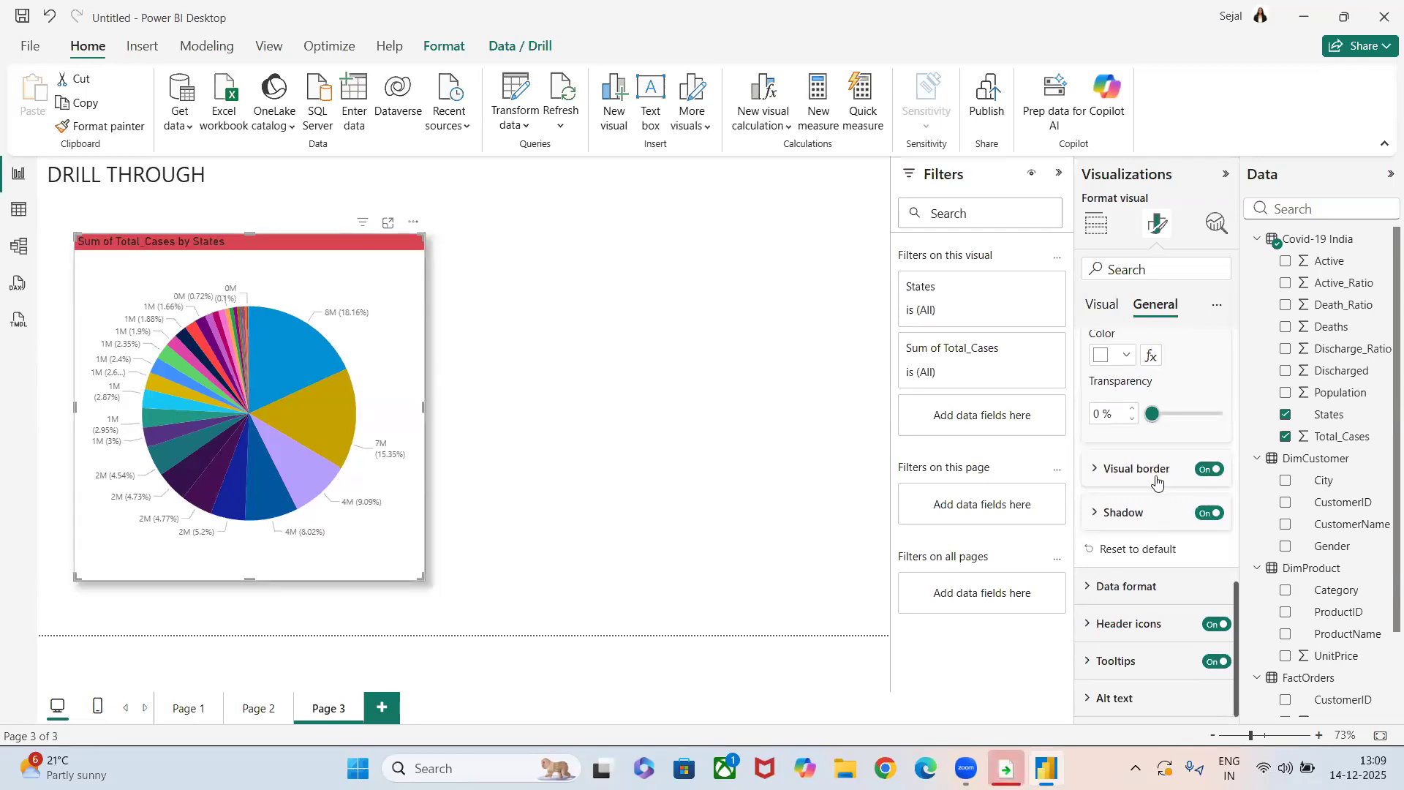
click(1114, 470)
drag(1153, 578, 1175, 585)
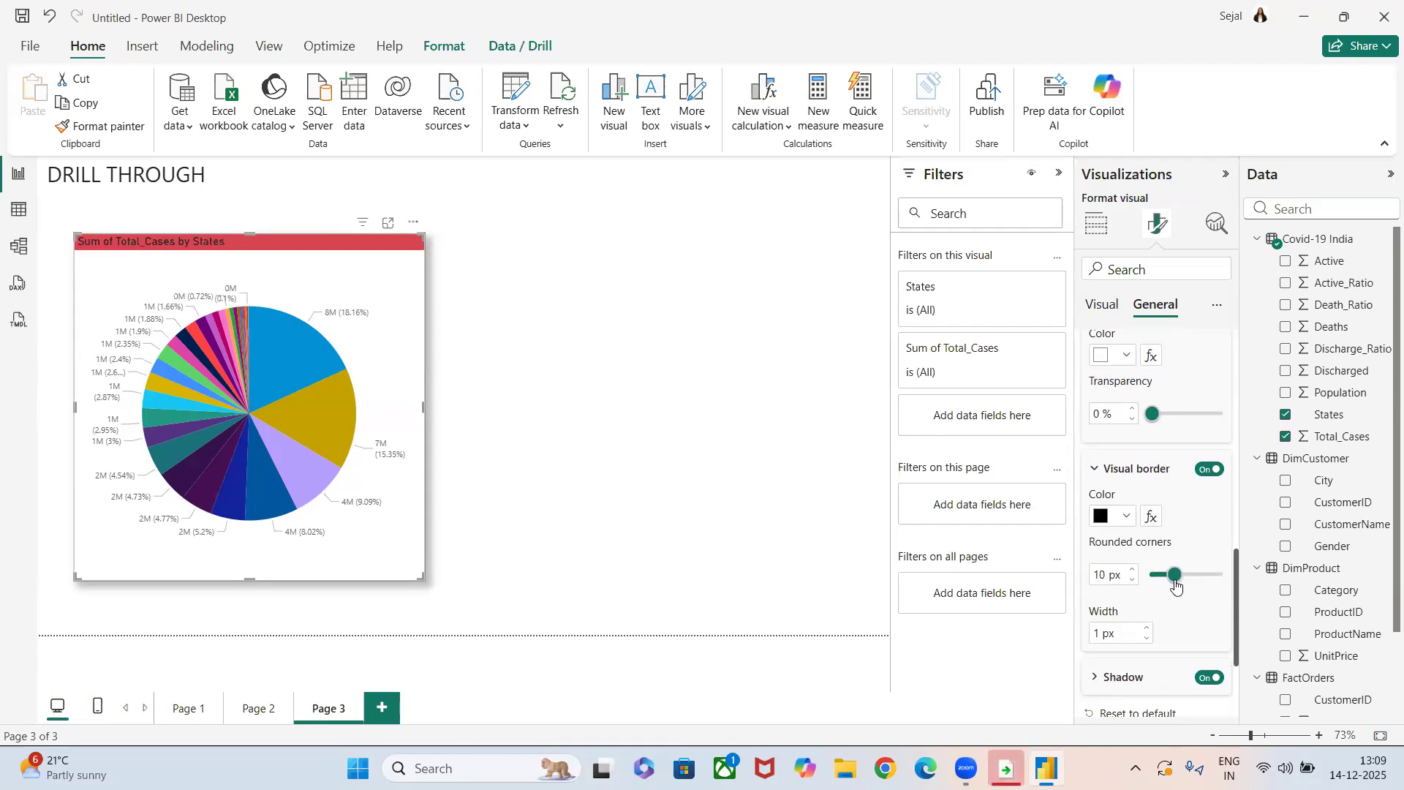
click(528, 502)
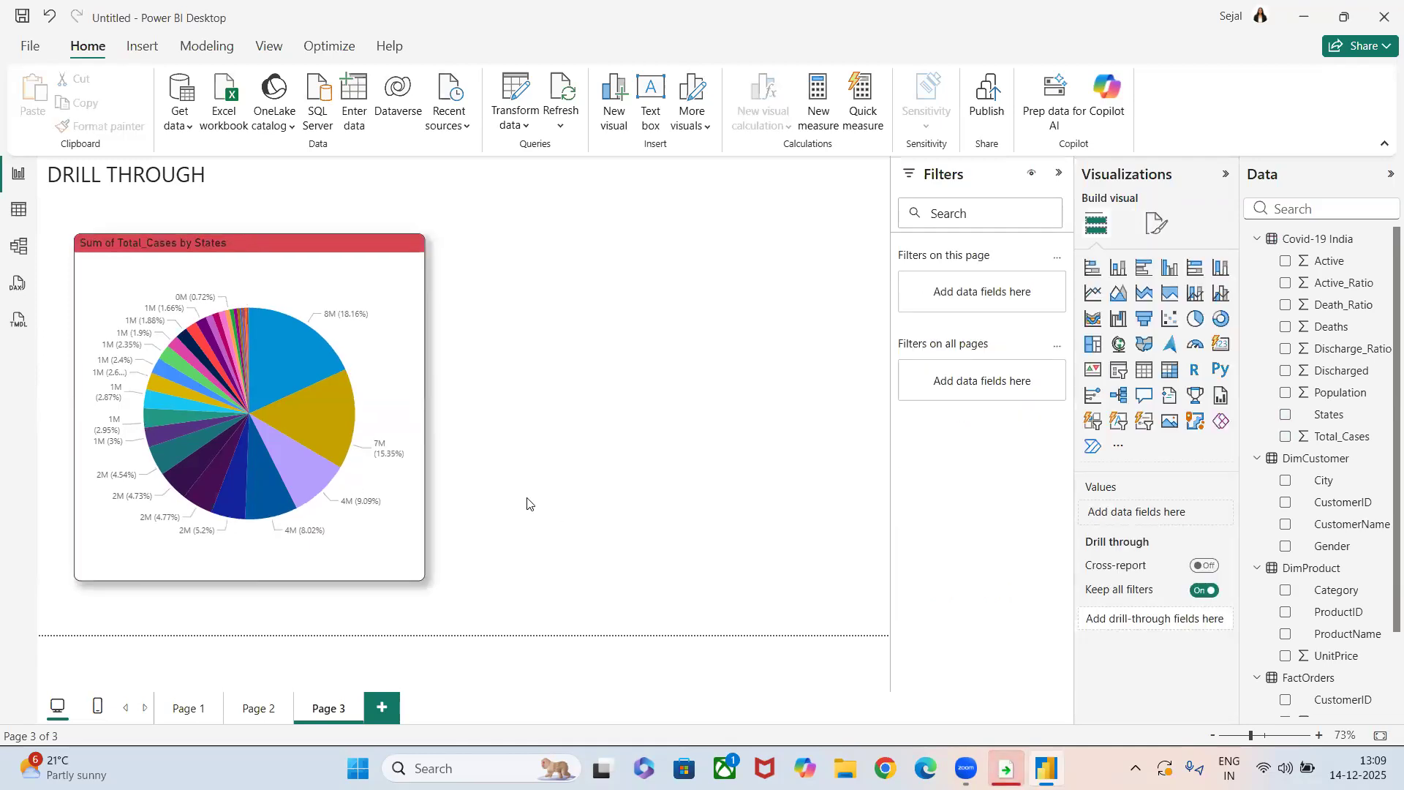
Duplicate the pie chart to the right of the original and convert the copy to a stacked column chart.
click(297, 249)
key(ctrl+c)
key(ctrl+v)
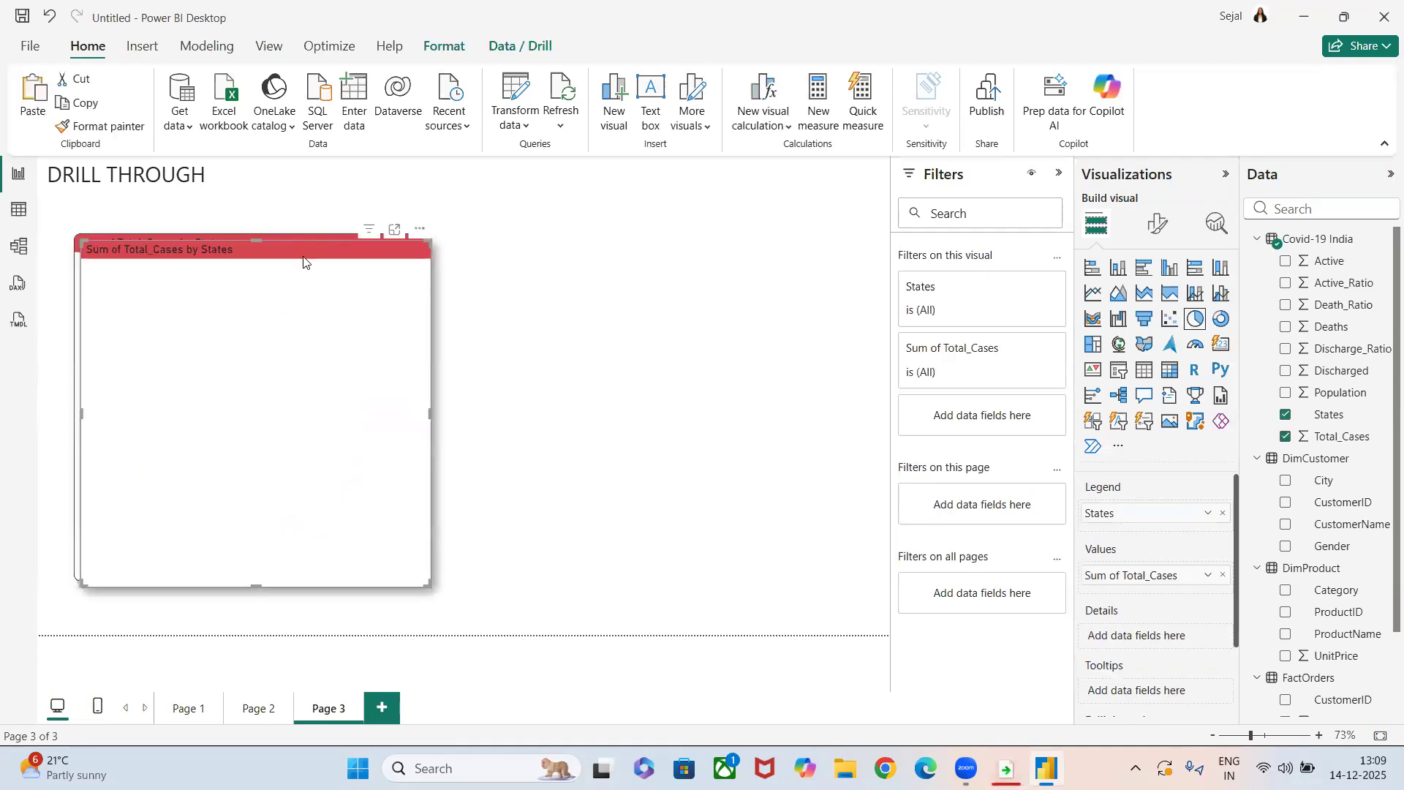
drag(516, 272, 670, 252)
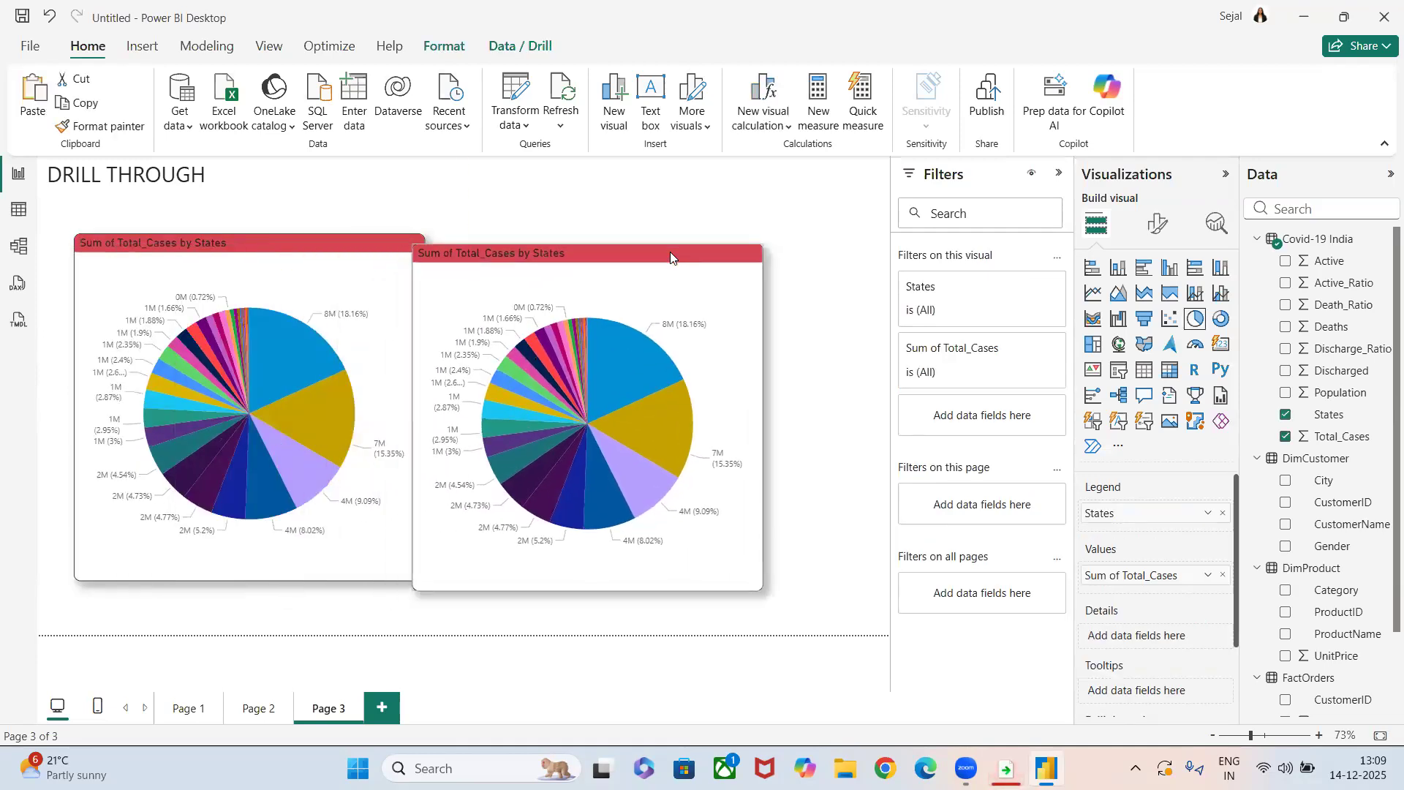
click(1221, 318)
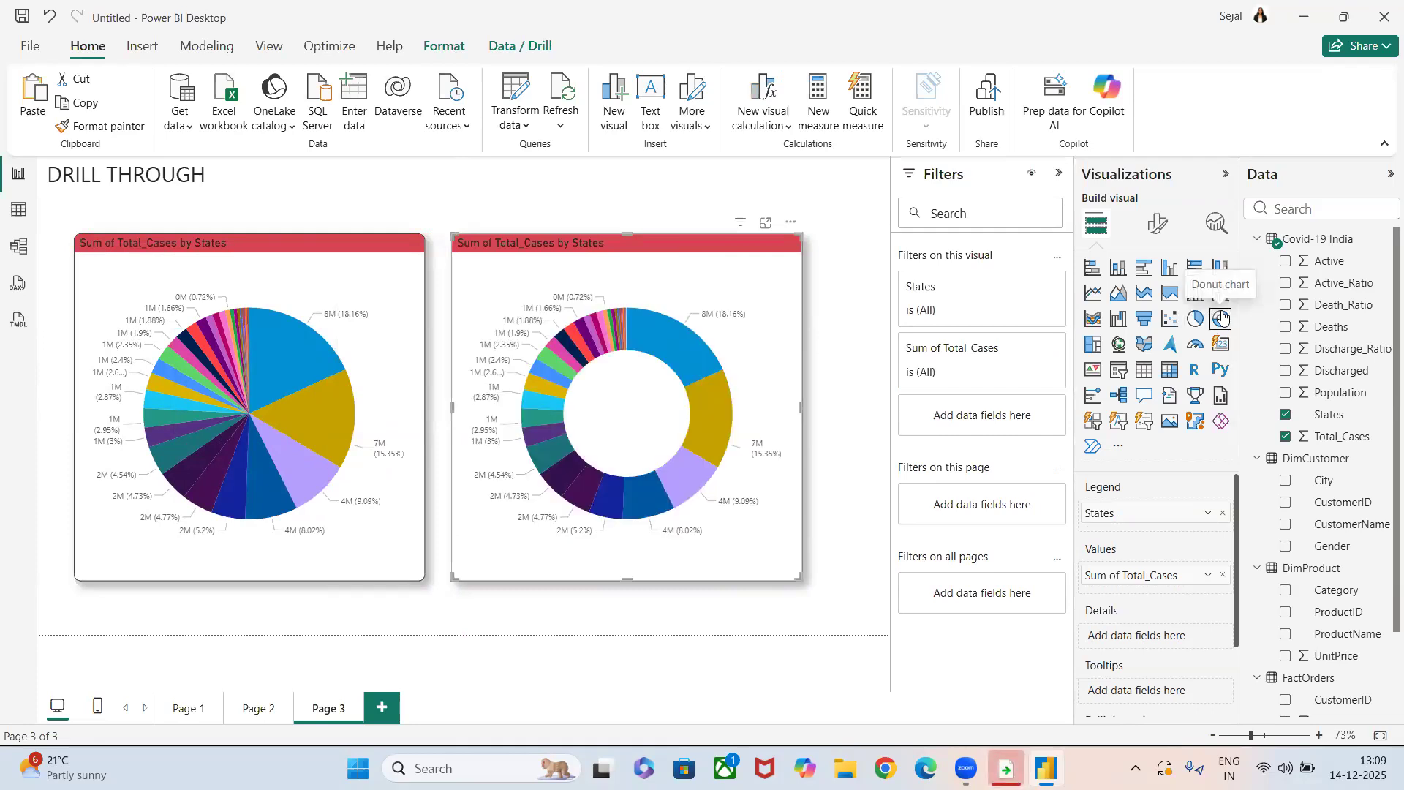
click(1119, 268)
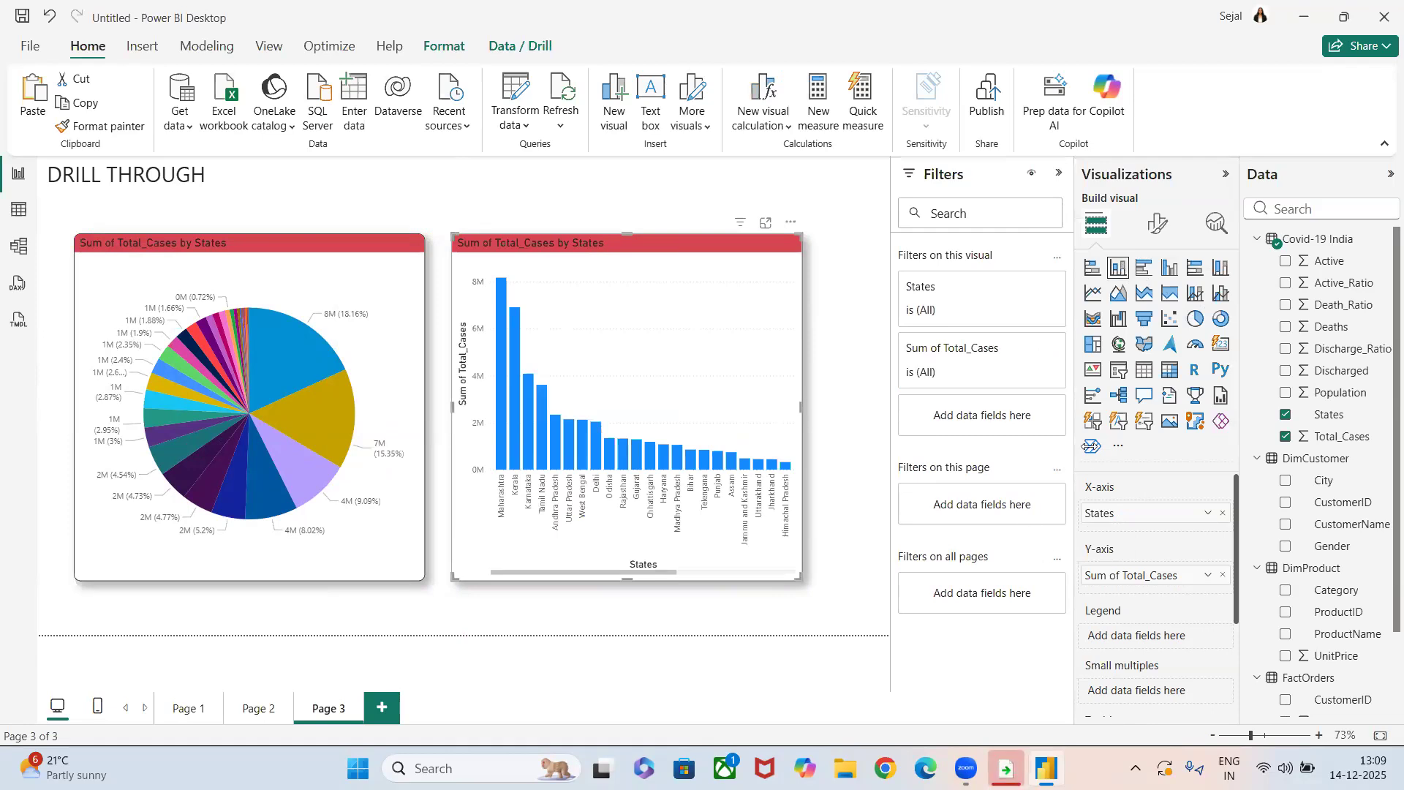
Set the column color of the stacked column chart to the recently used red #D64550 for all categories.
click(1150, 227)
scroll(1115, 574, down, 1)
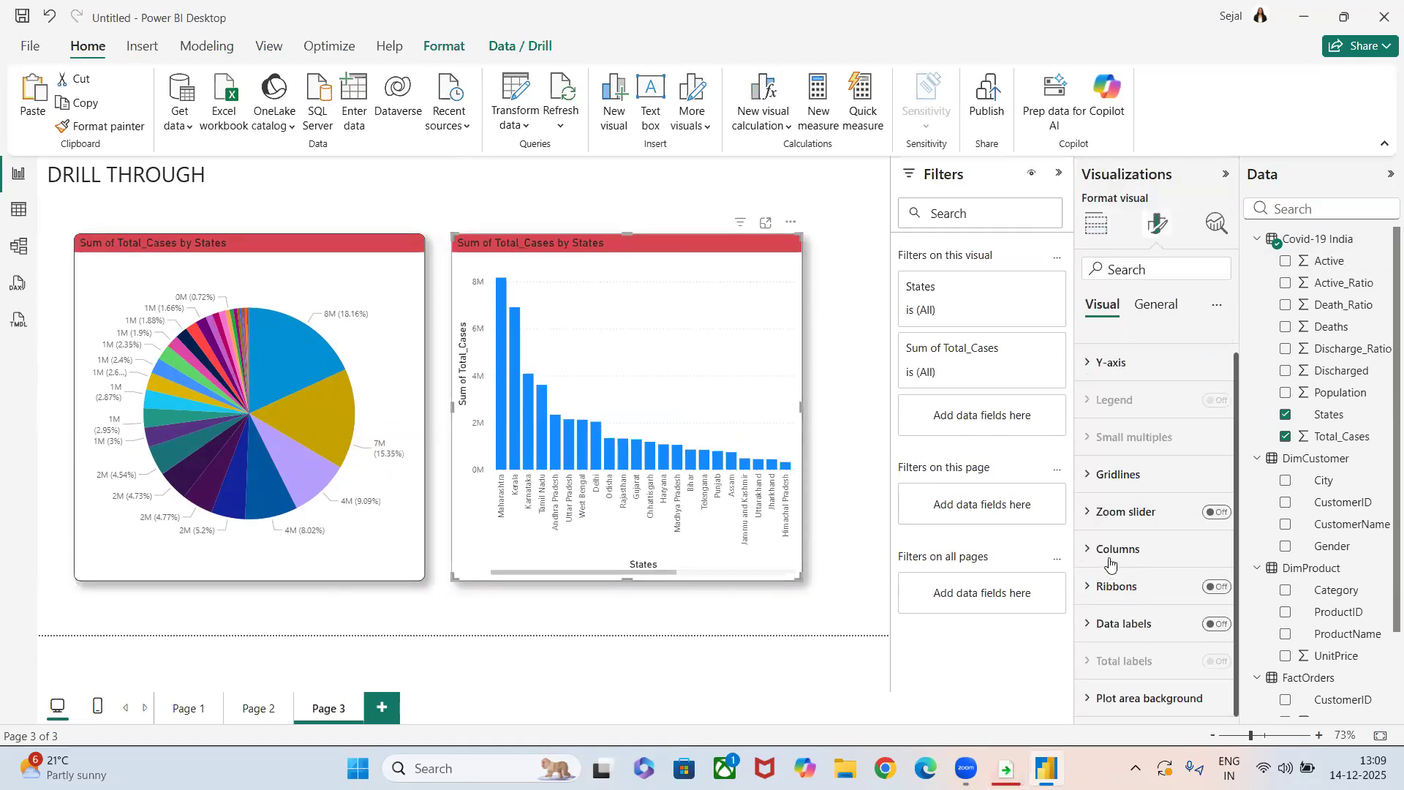
click(1110, 560)
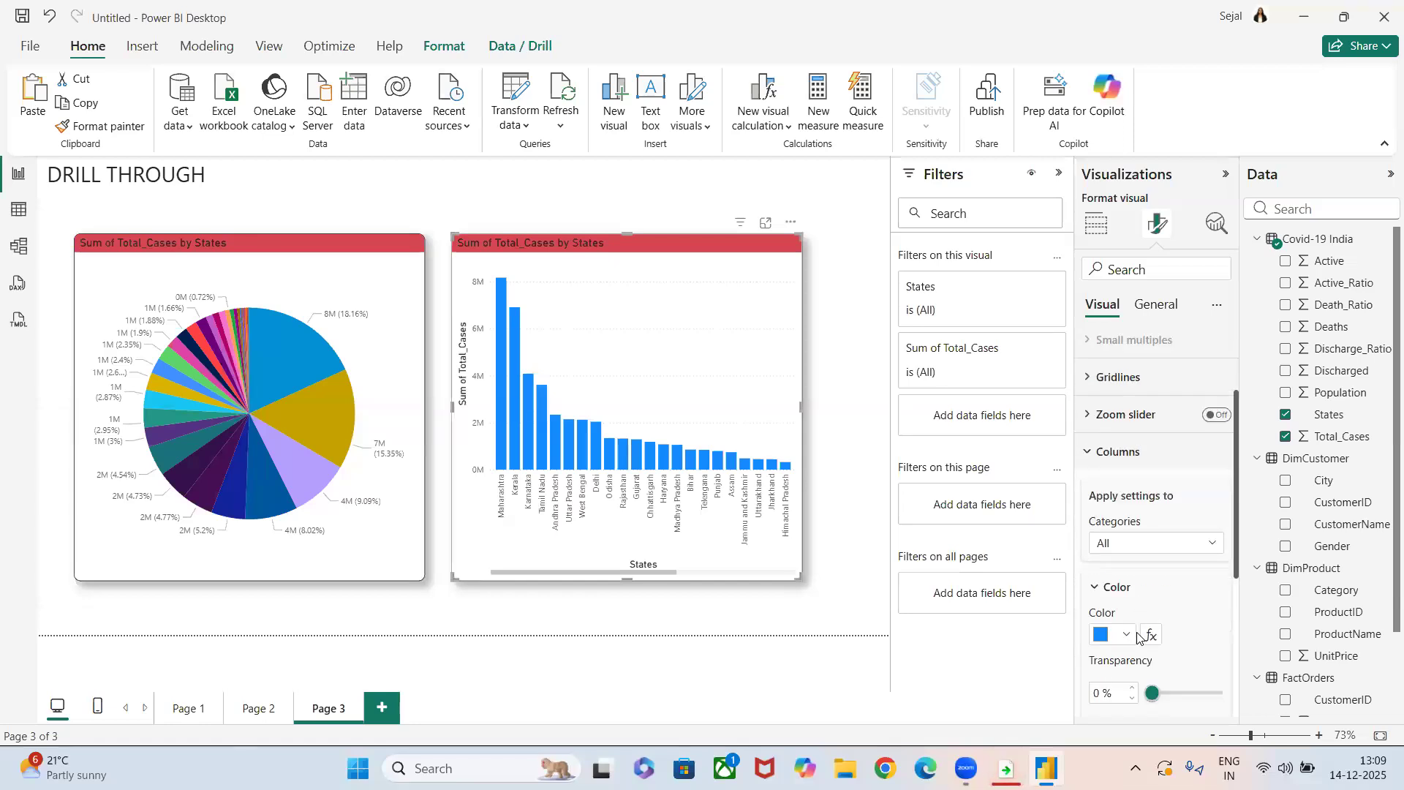
click(1127, 635)
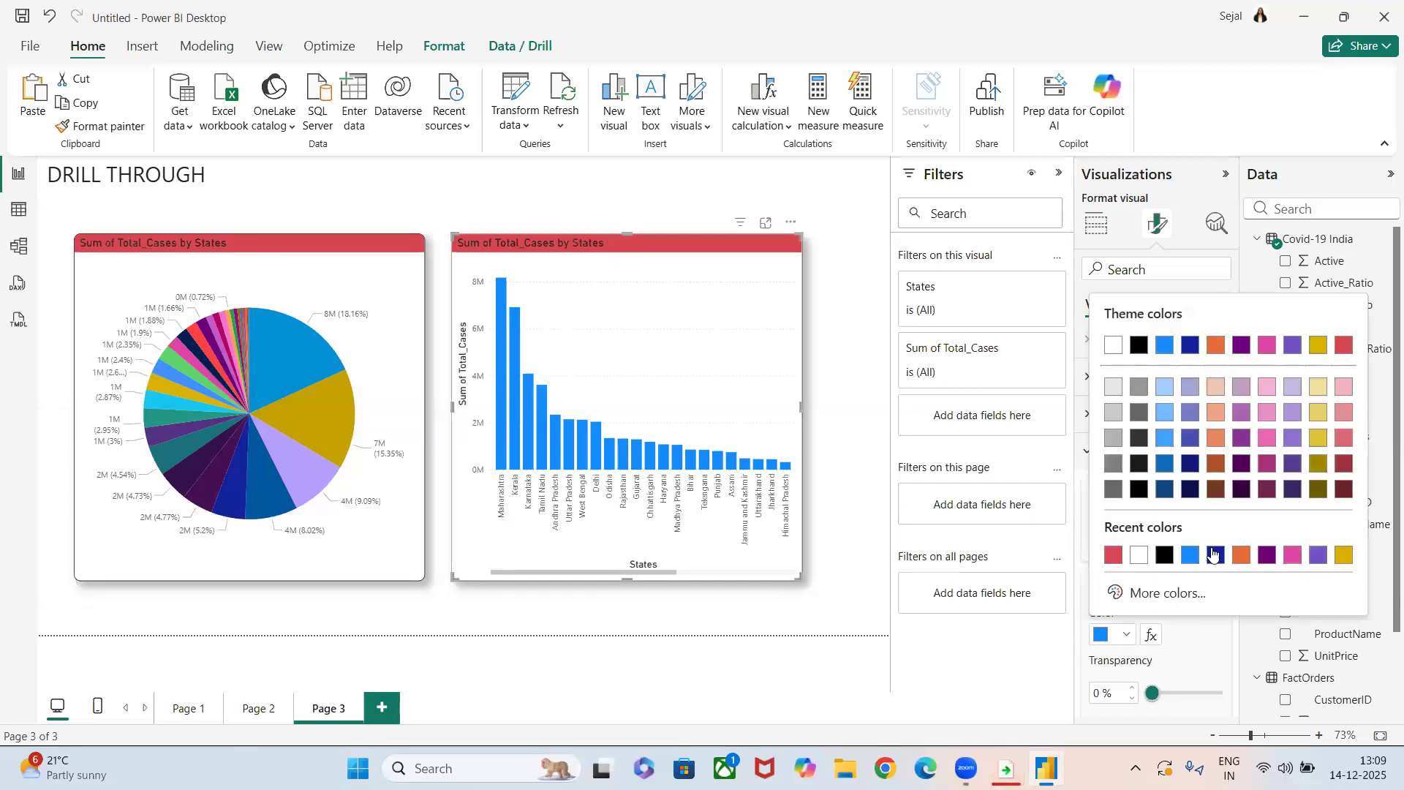
click(1109, 558)
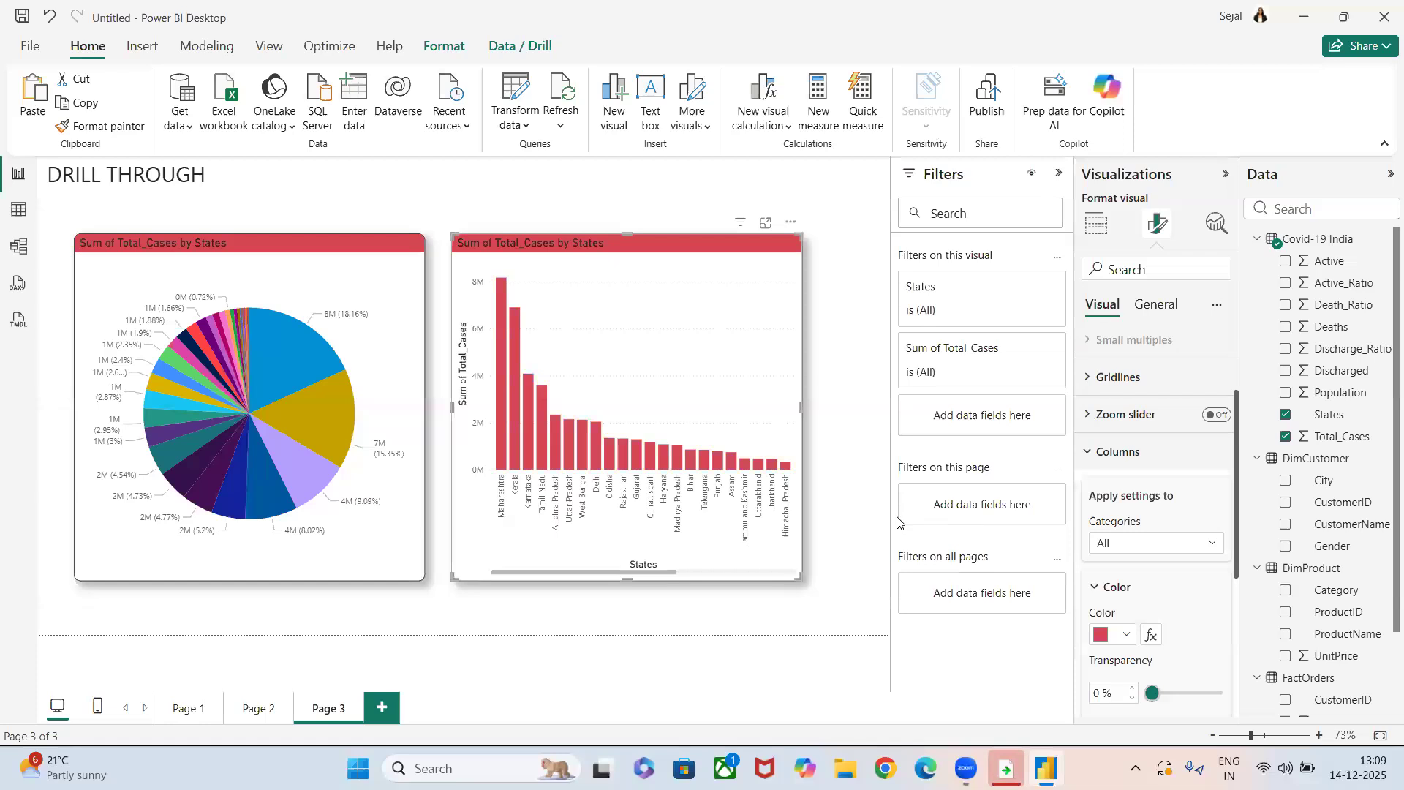
click(871, 523)
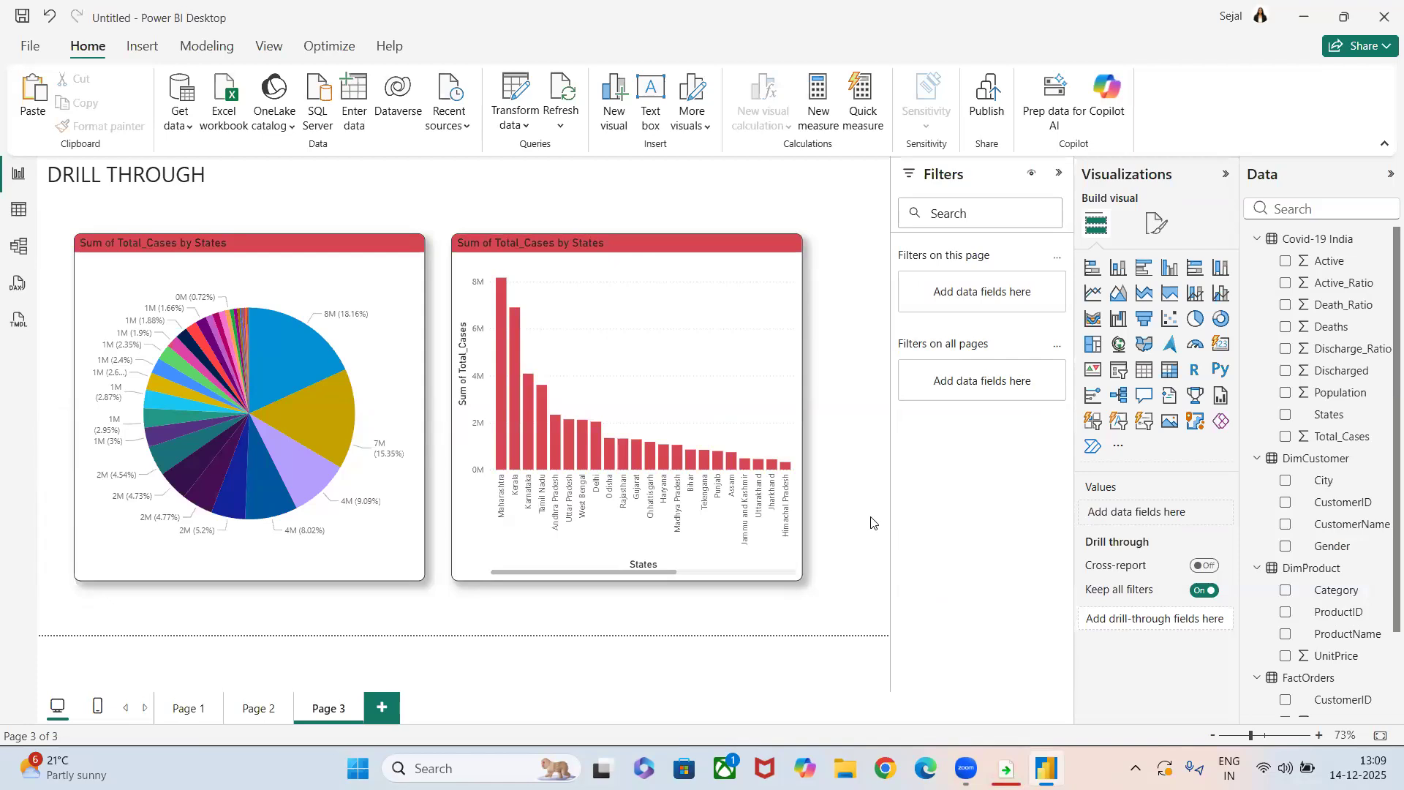
Add a new report page and insert an empty table visual, enlarged and repositioned to fill most of the canvas.
click(382, 708)
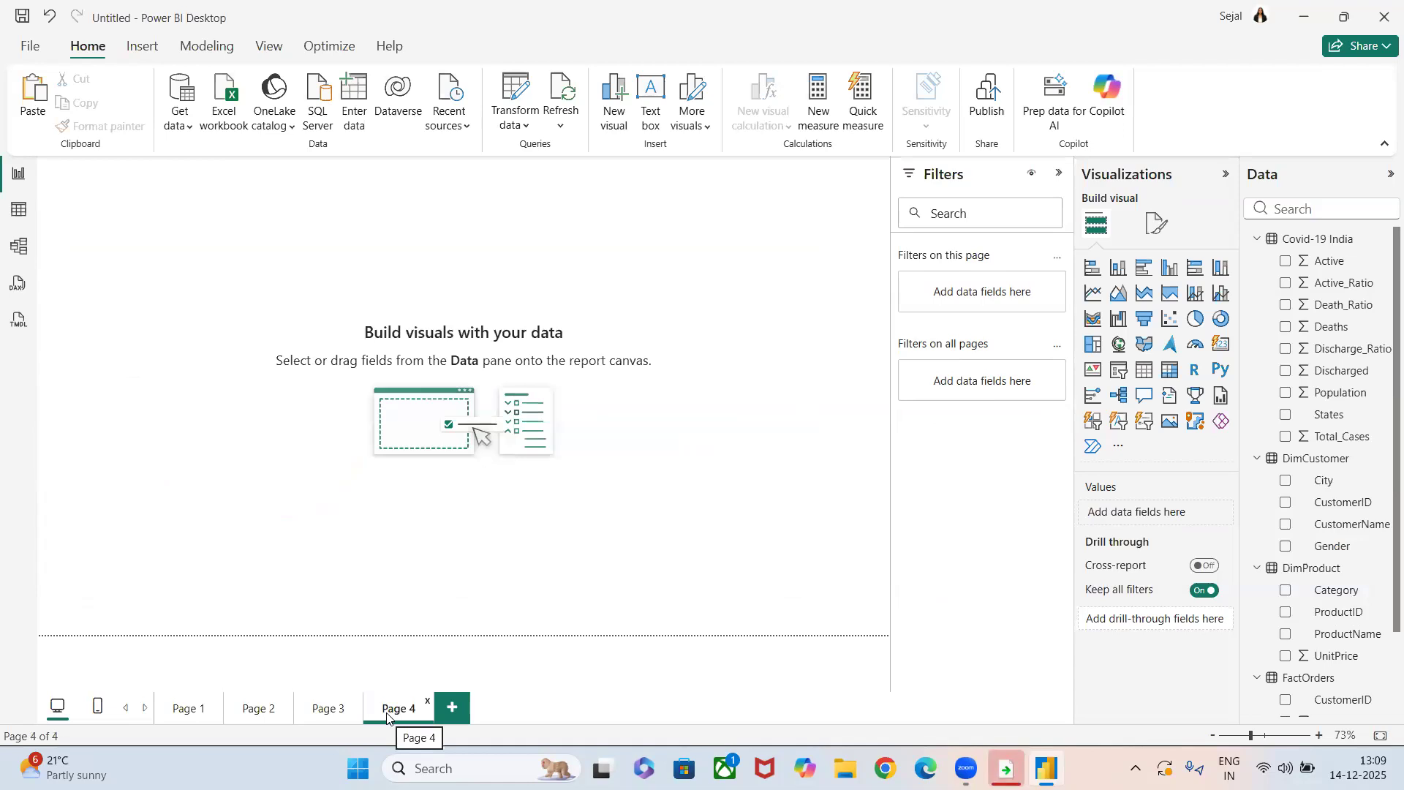
click(1145, 373)
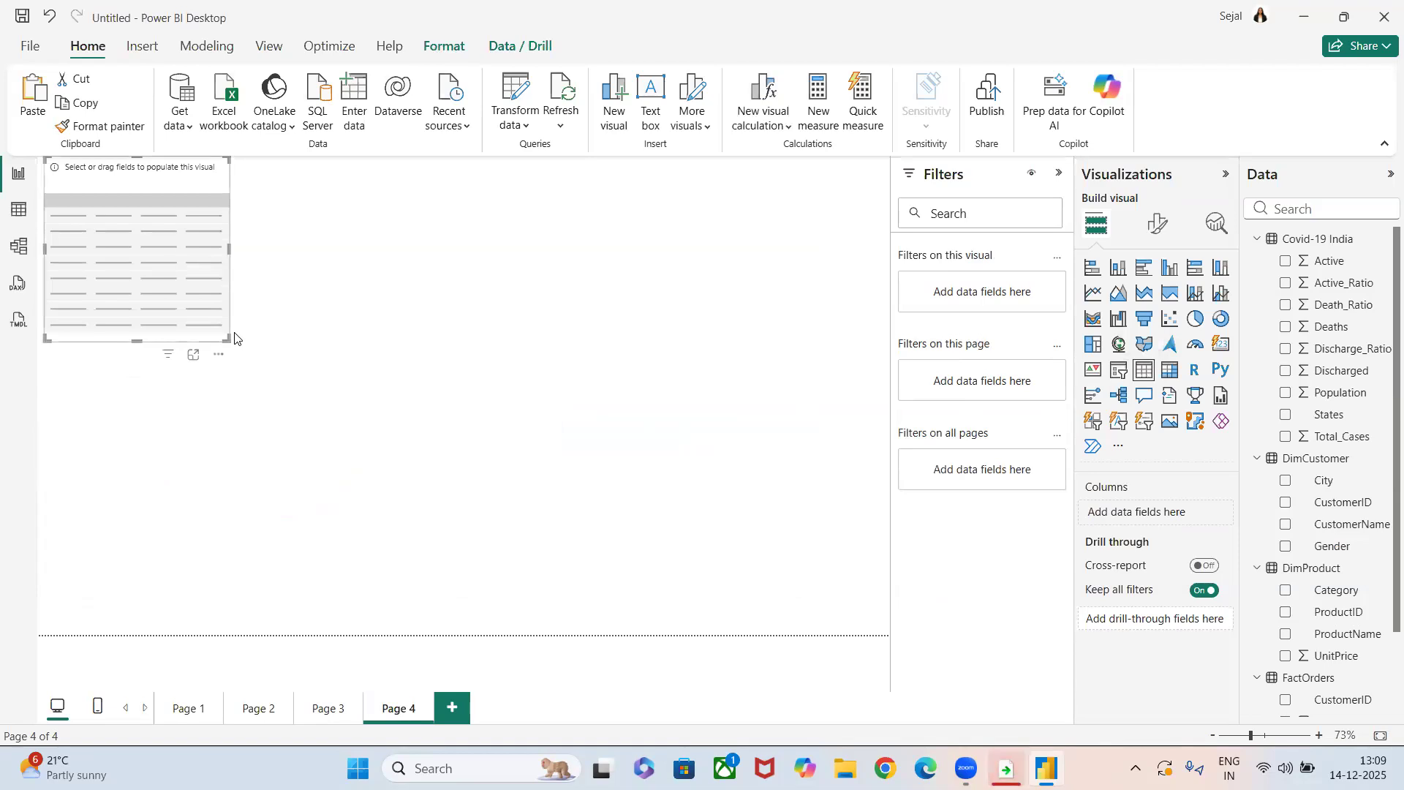
drag(231, 340, 801, 579)
click(224, 300)
drag(225, 339, 724, 575)
drag(425, 439, 513, 460)
click(322, 707)
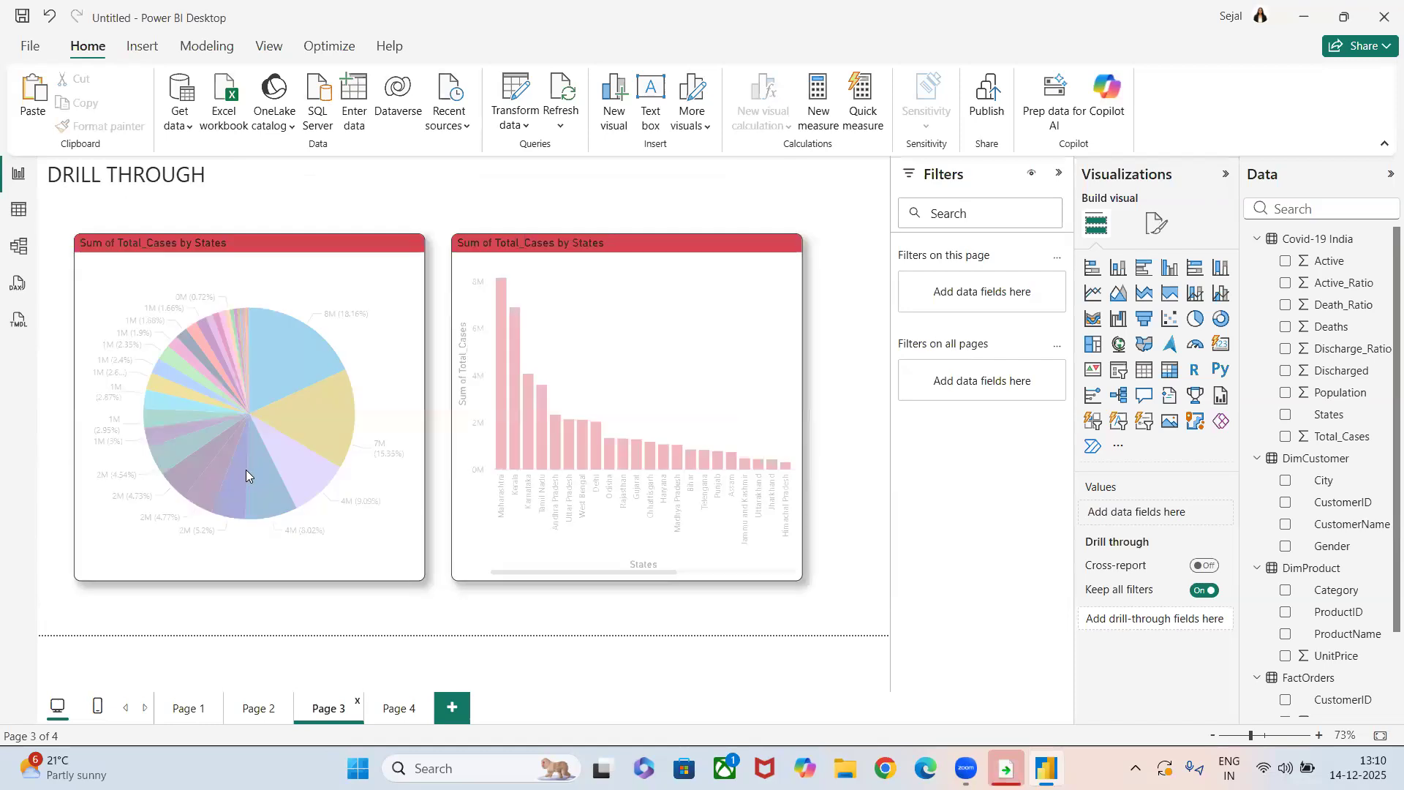
click(389, 709)
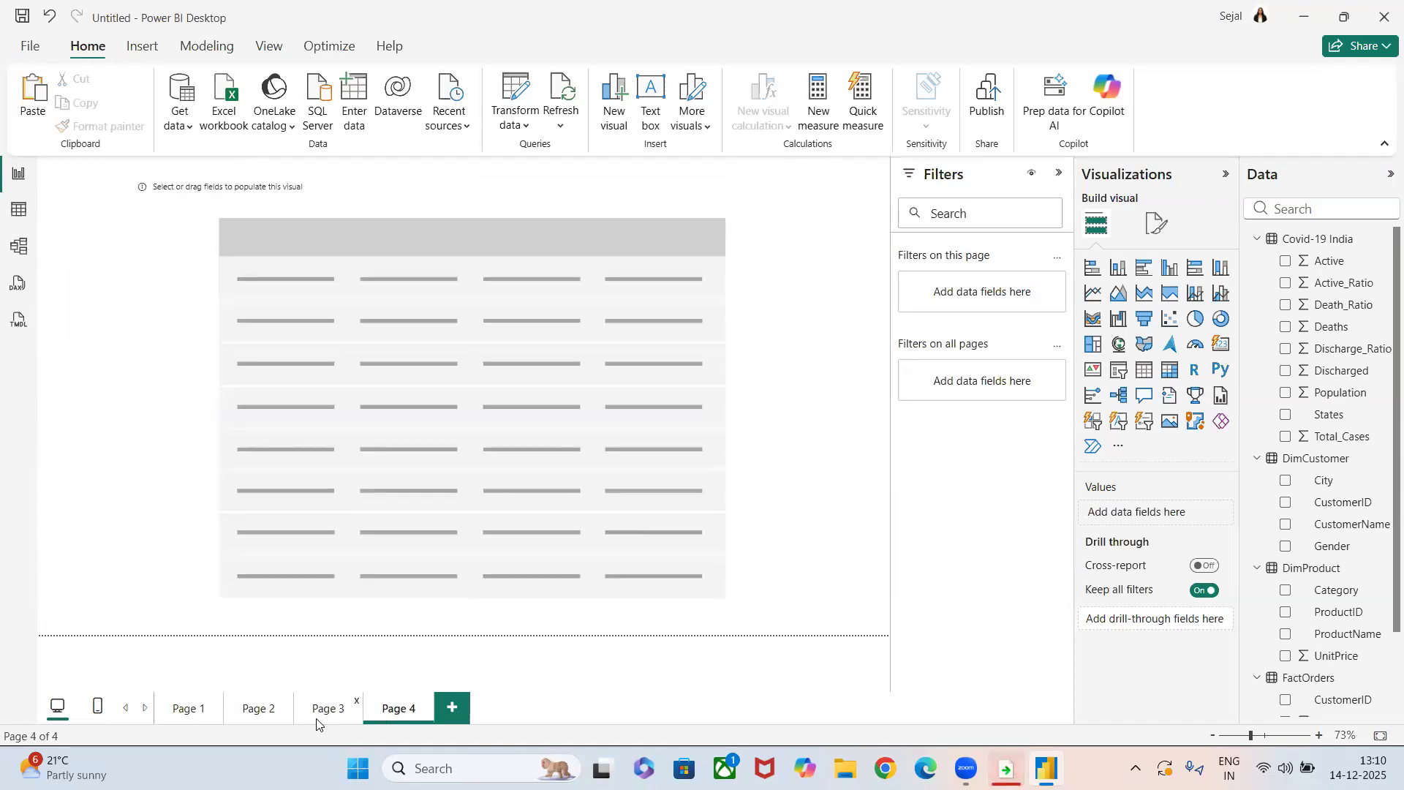
click(317, 720)
mouse_move(318, 404)
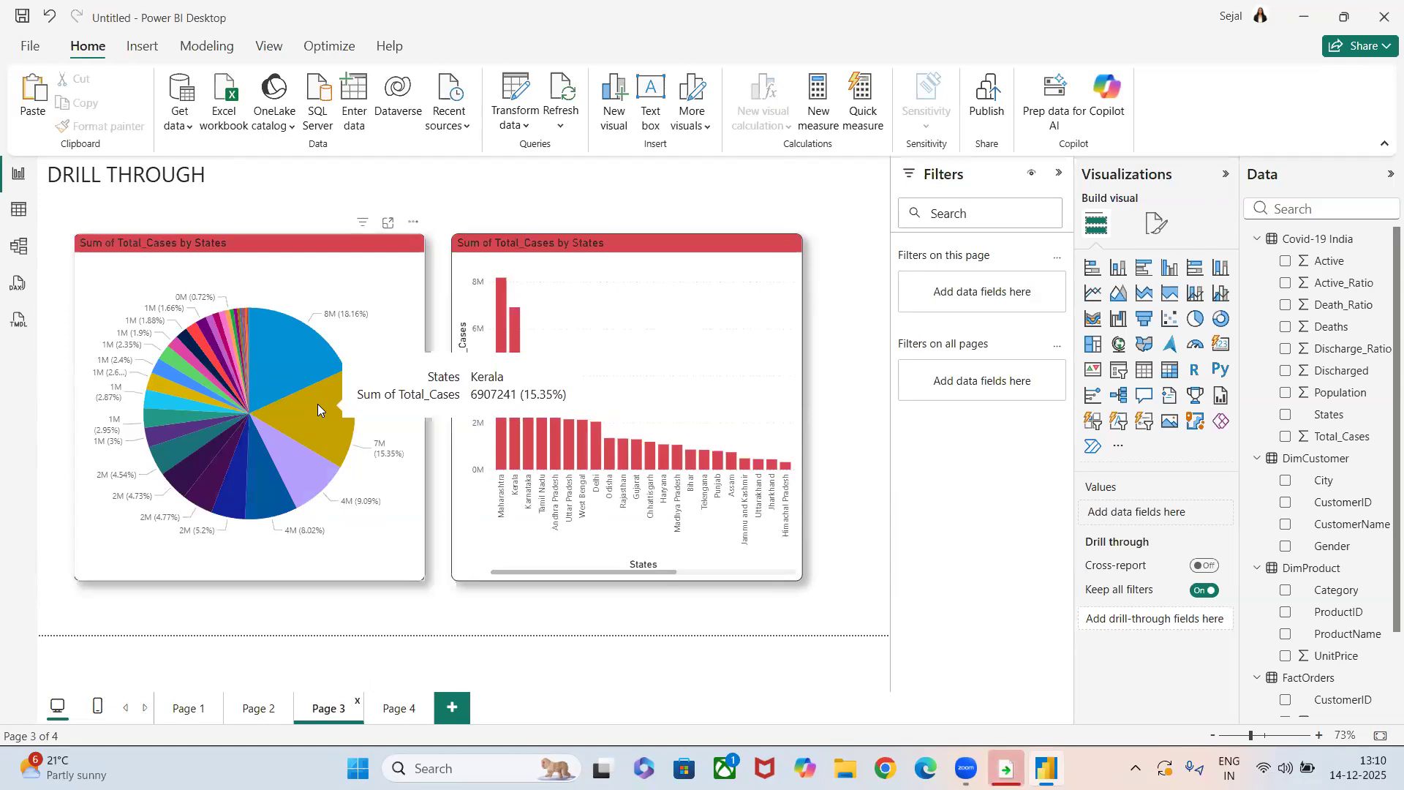
Fill the Page 4 table with States, Active, Active_Ratio, Death_Ratio, Deaths, Discharge_Ratio, Discharged and Population from the Covid-19 India data.
click(388, 721)
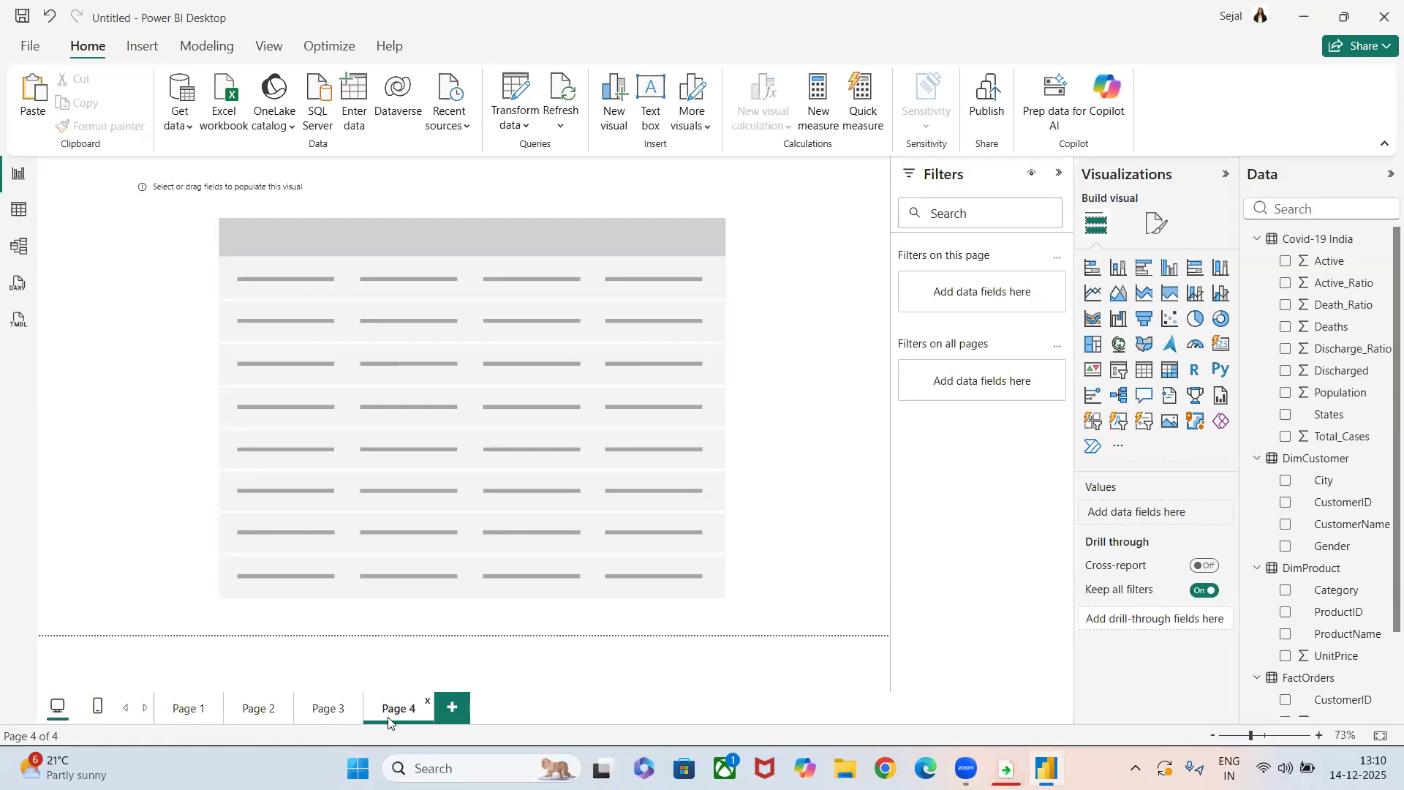
click(361, 446)
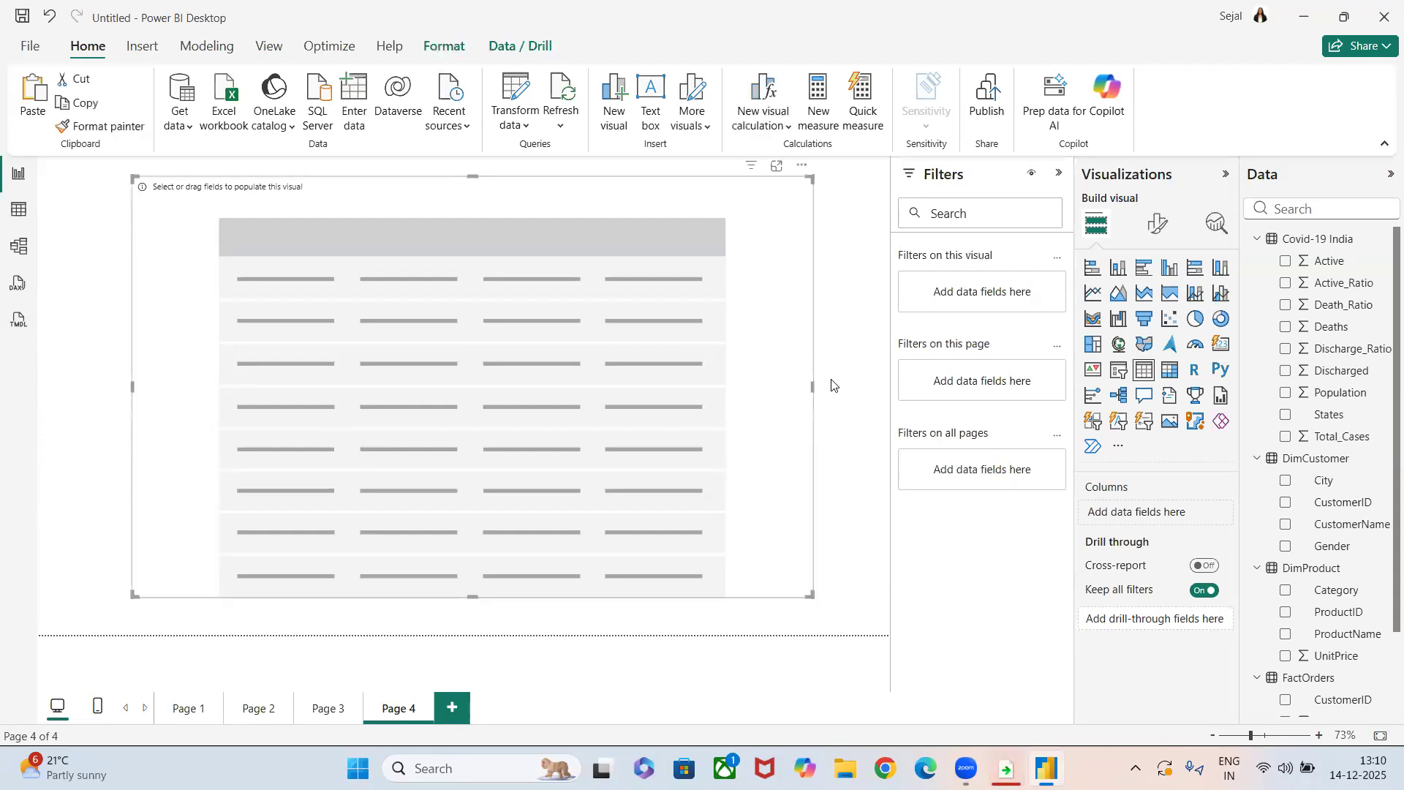
click(1285, 414)
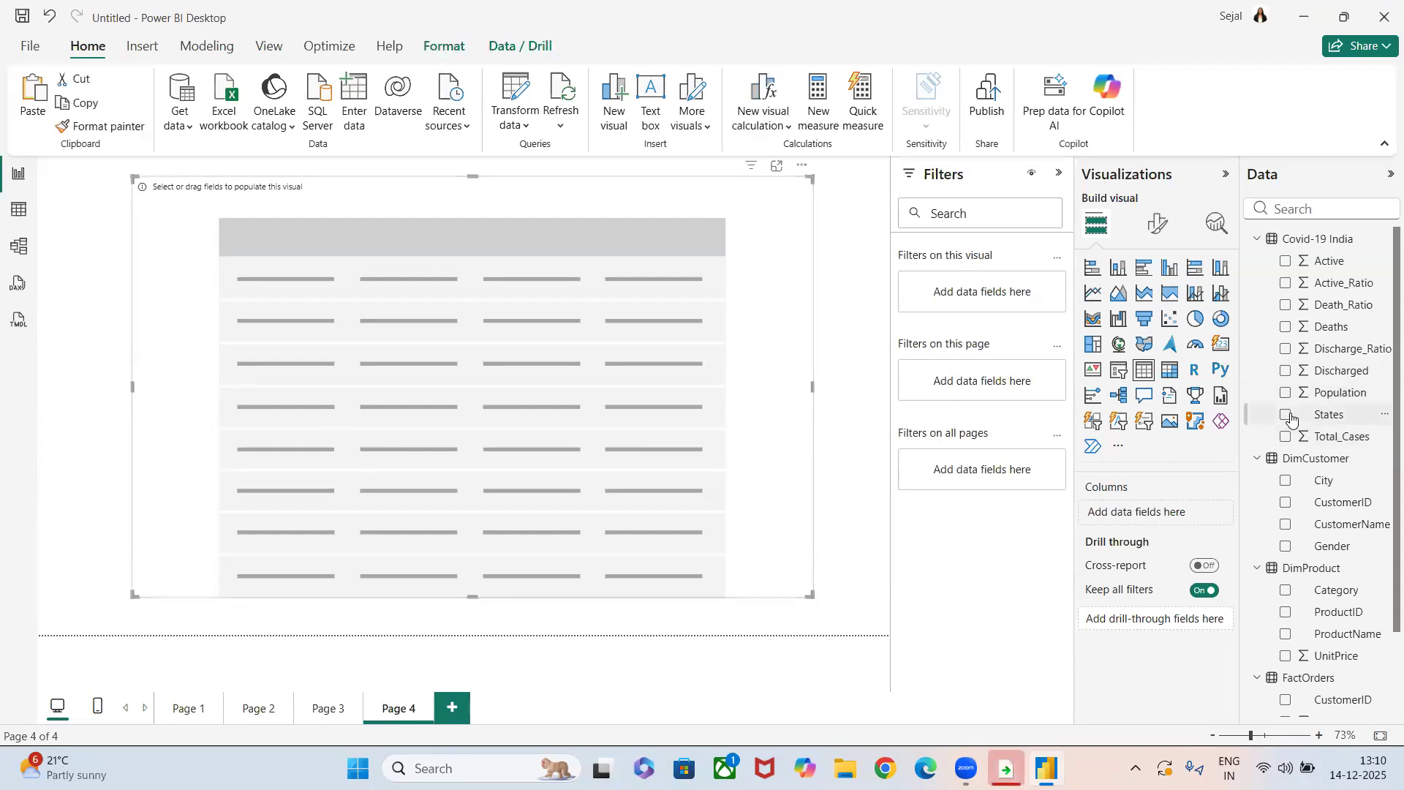
click(1286, 260)
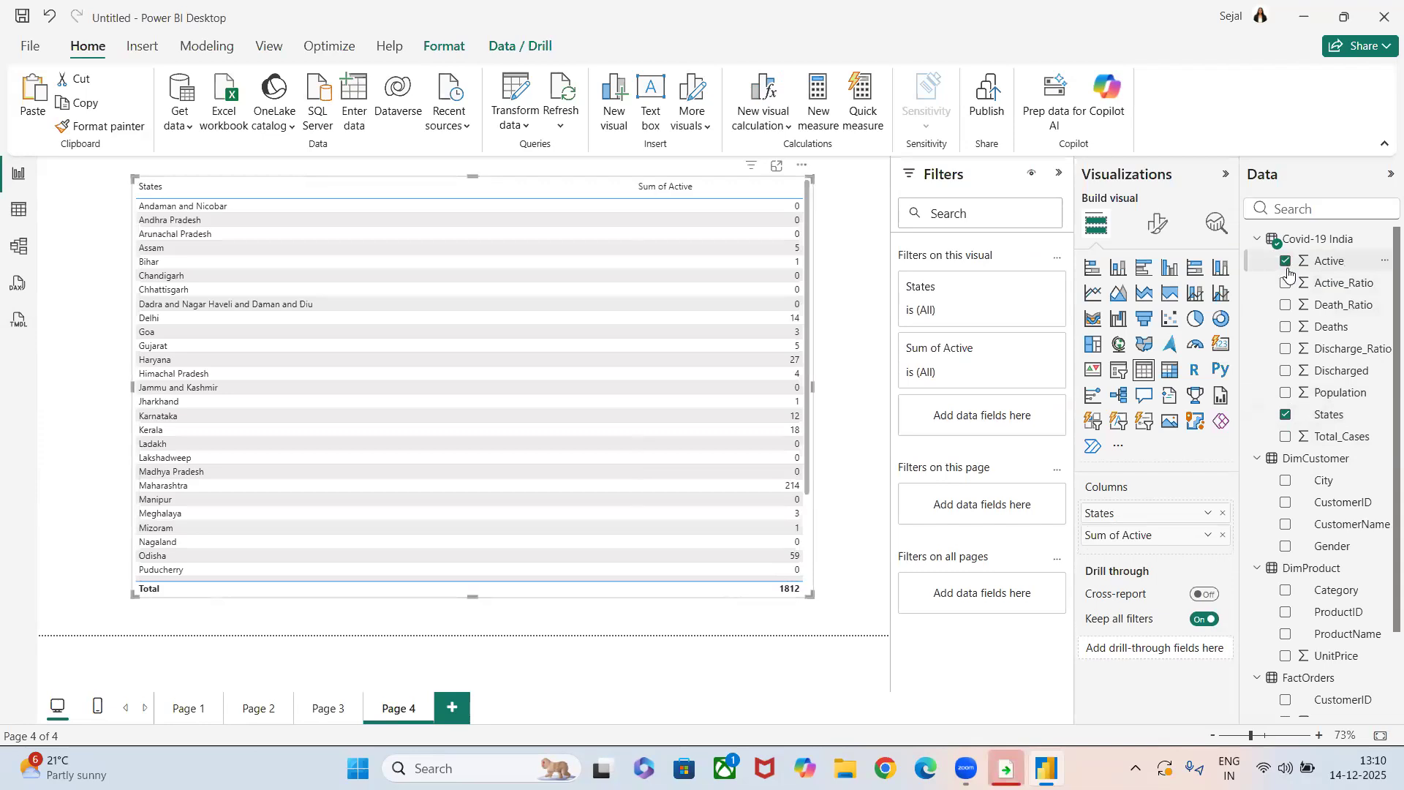
click(1285, 283)
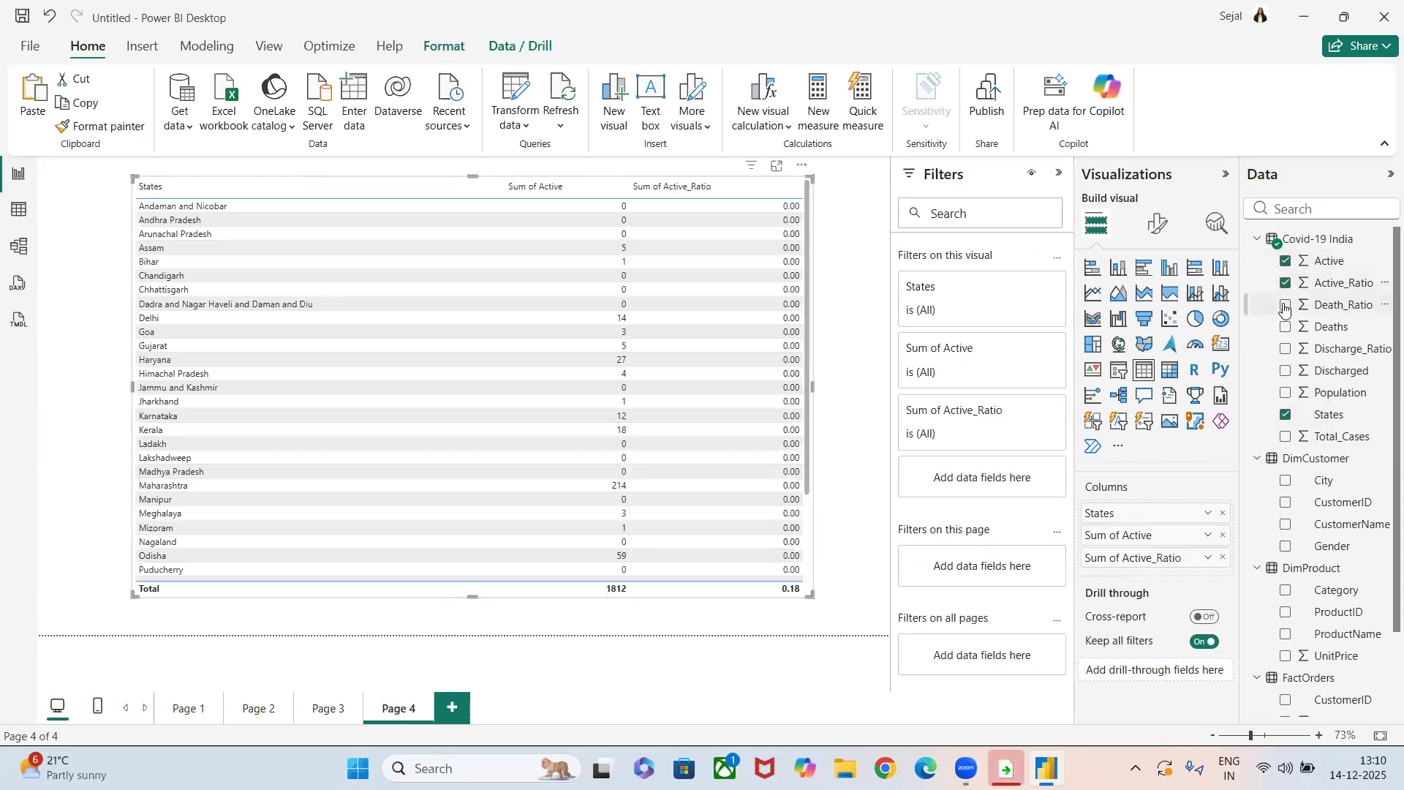
click(1285, 305)
click(1285, 327)
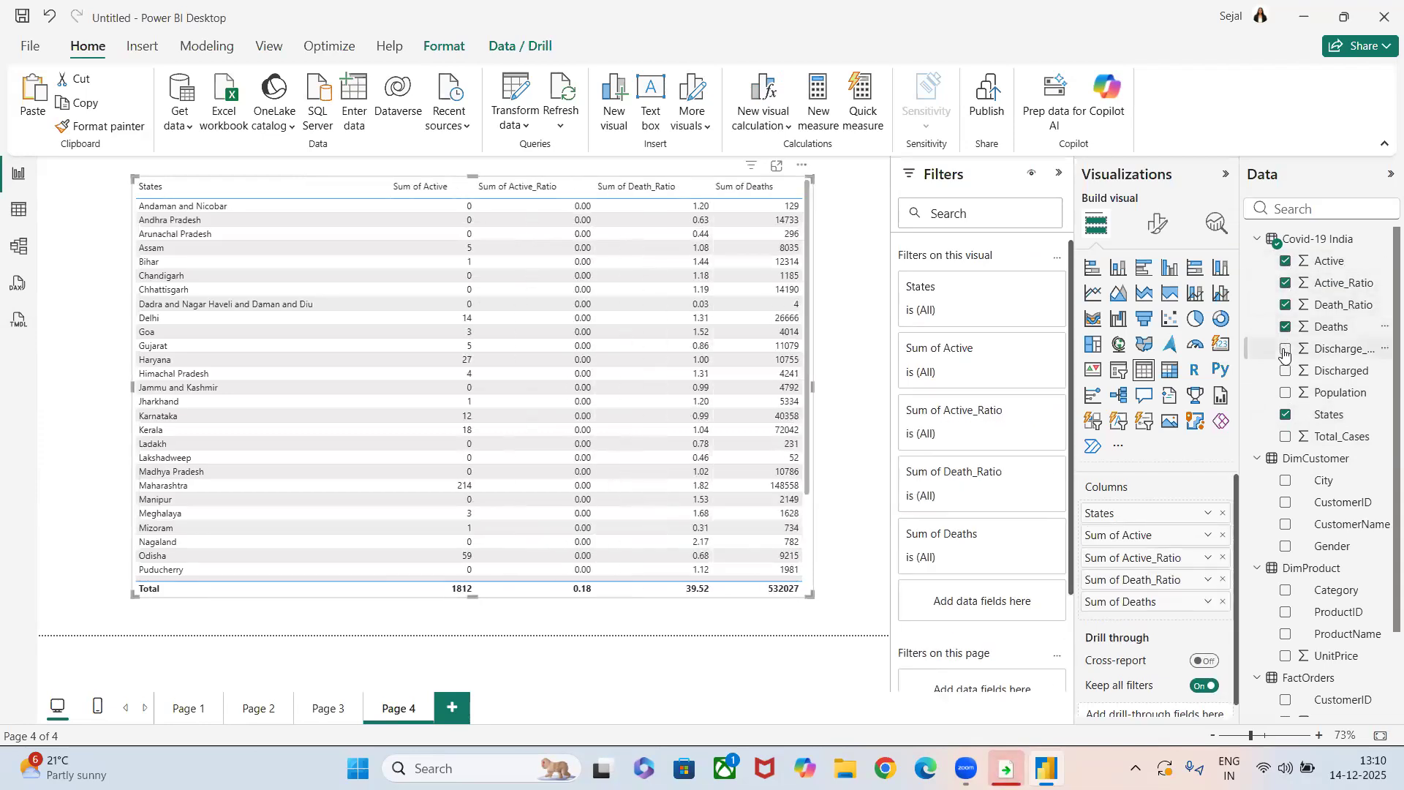
click(1285, 348)
click(1285, 371)
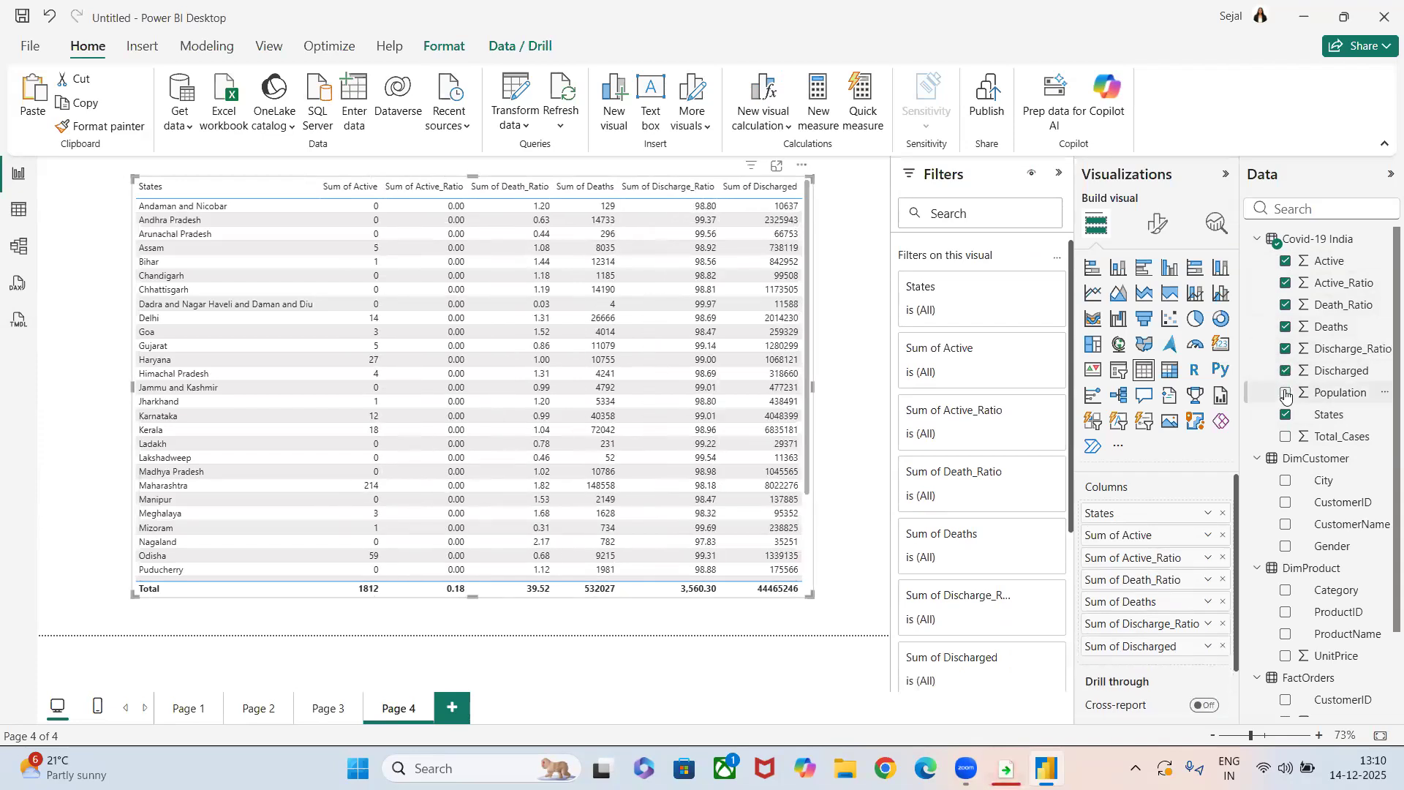
click(1286, 394)
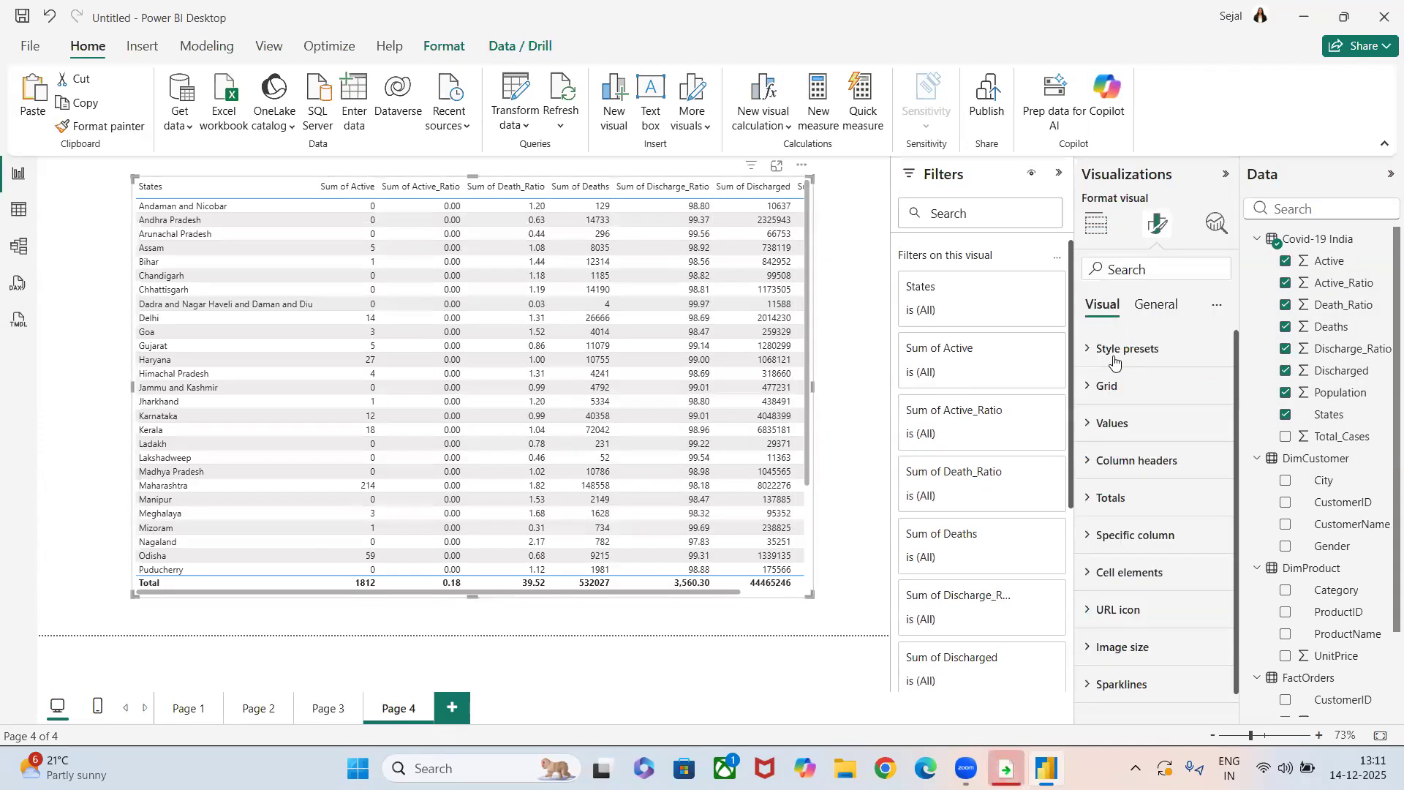
Try the Minimal style preset on the table and settle on the Alternating rows style.
click(1114, 353)
click(1127, 414)
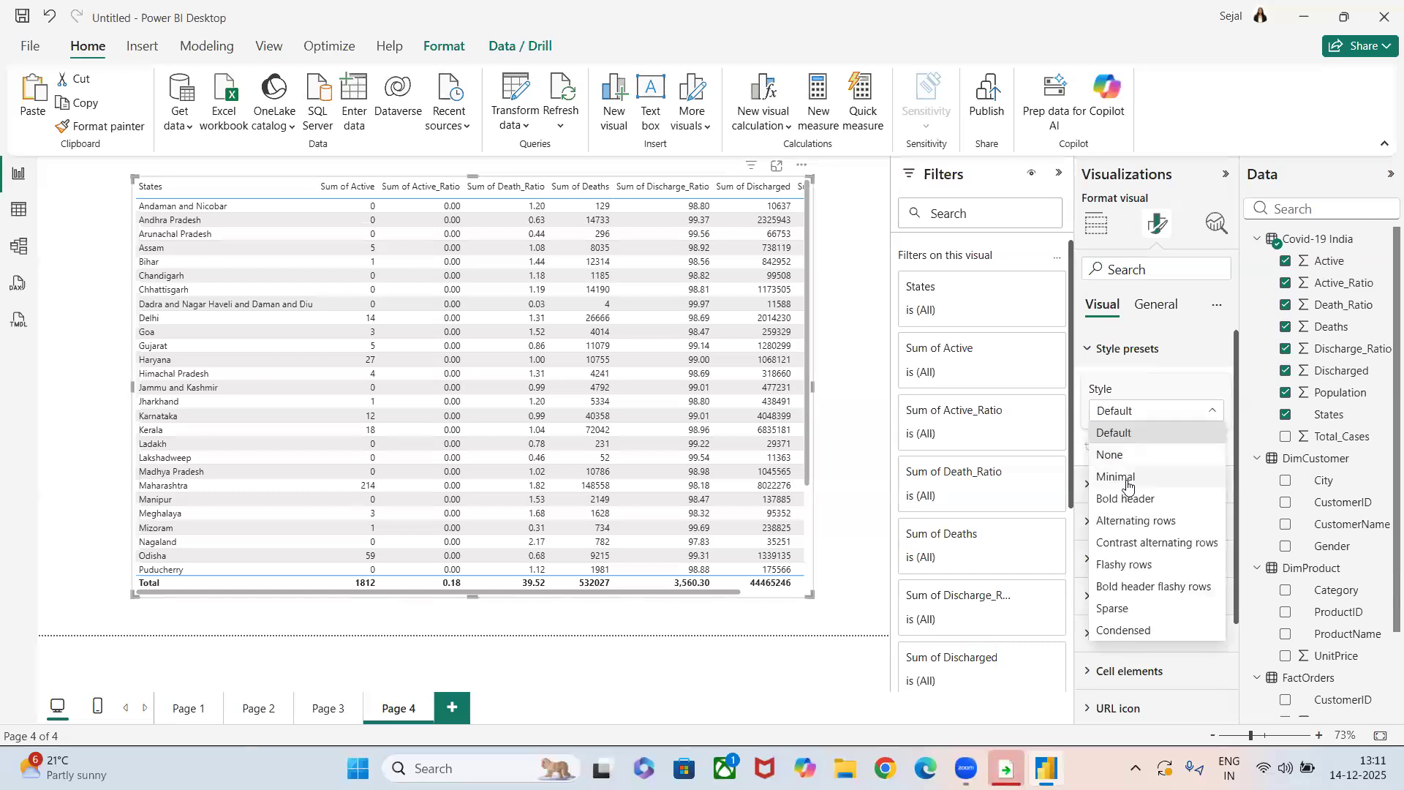
click(1127, 485)
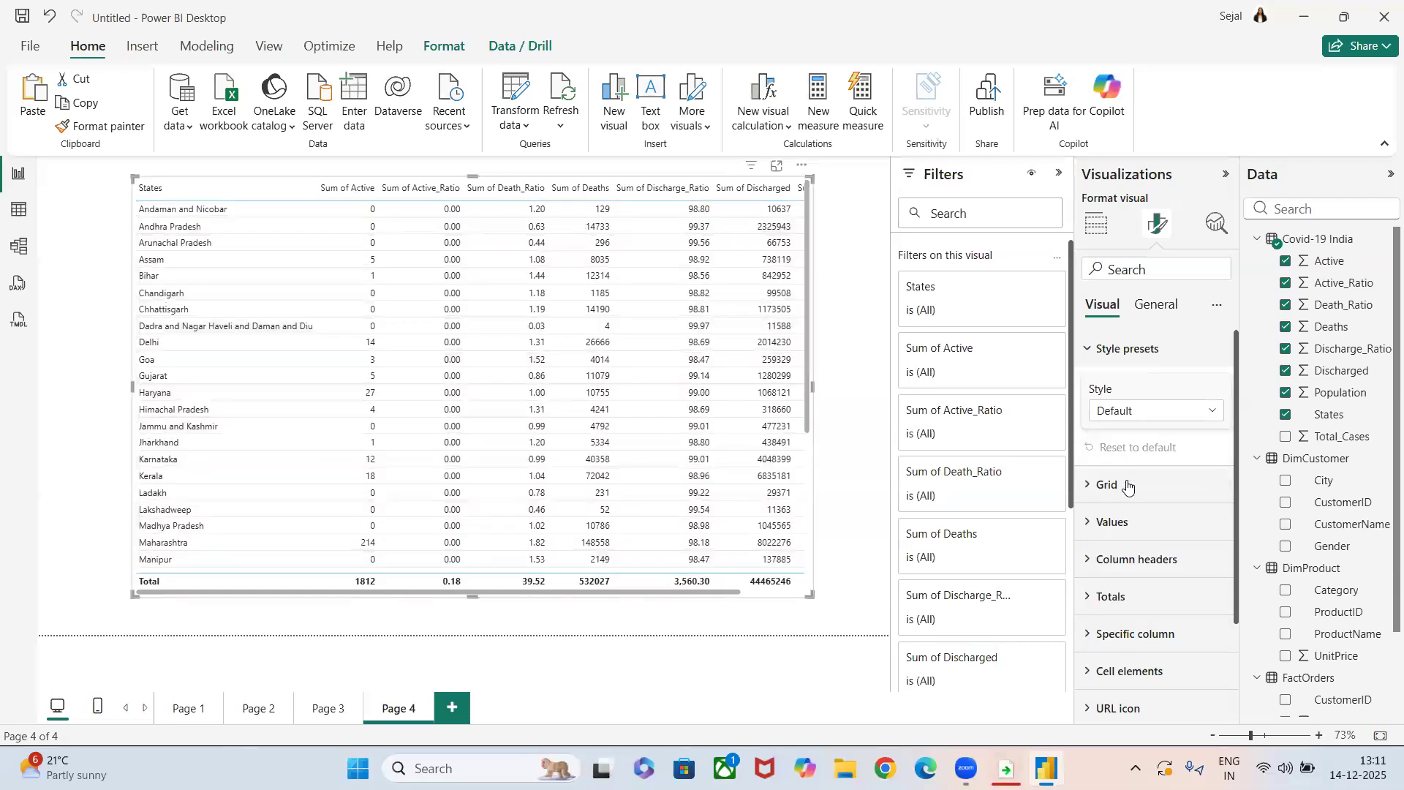
click(1138, 411)
click(1134, 521)
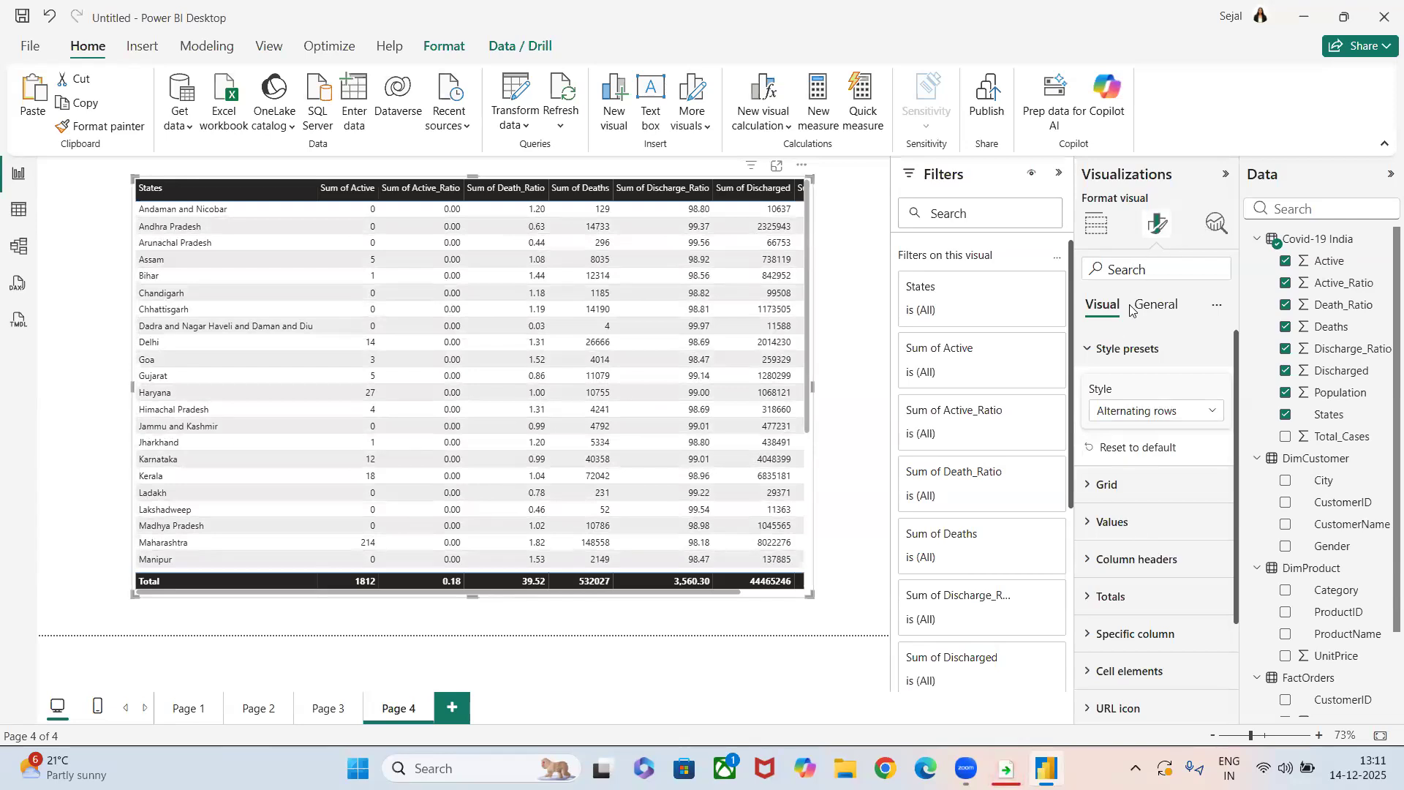
Turn on the table's visual border and shadow, with the border's rounded corners set to 10 px.
click(1153, 307)
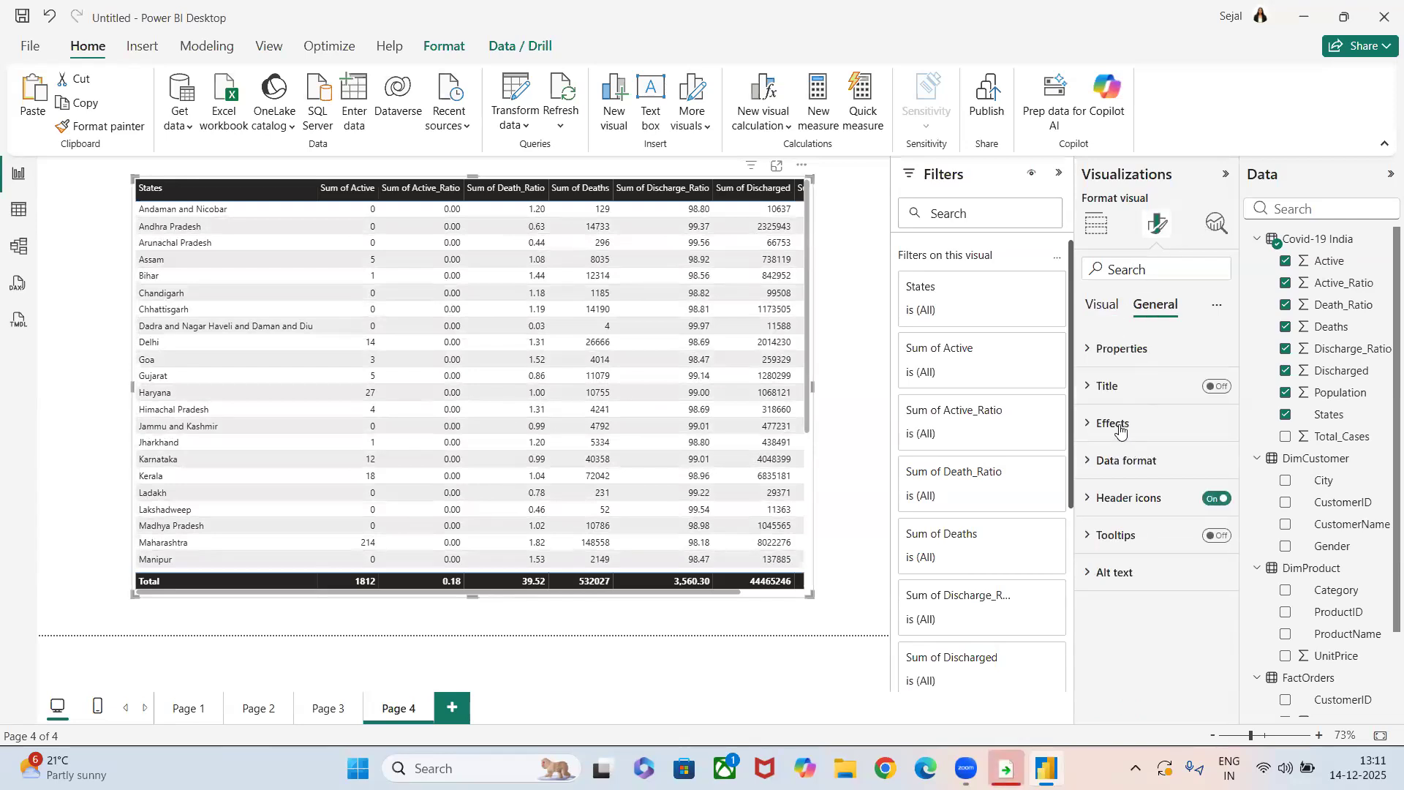
click(1119, 428)
scroll(1162, 448, down, 2)
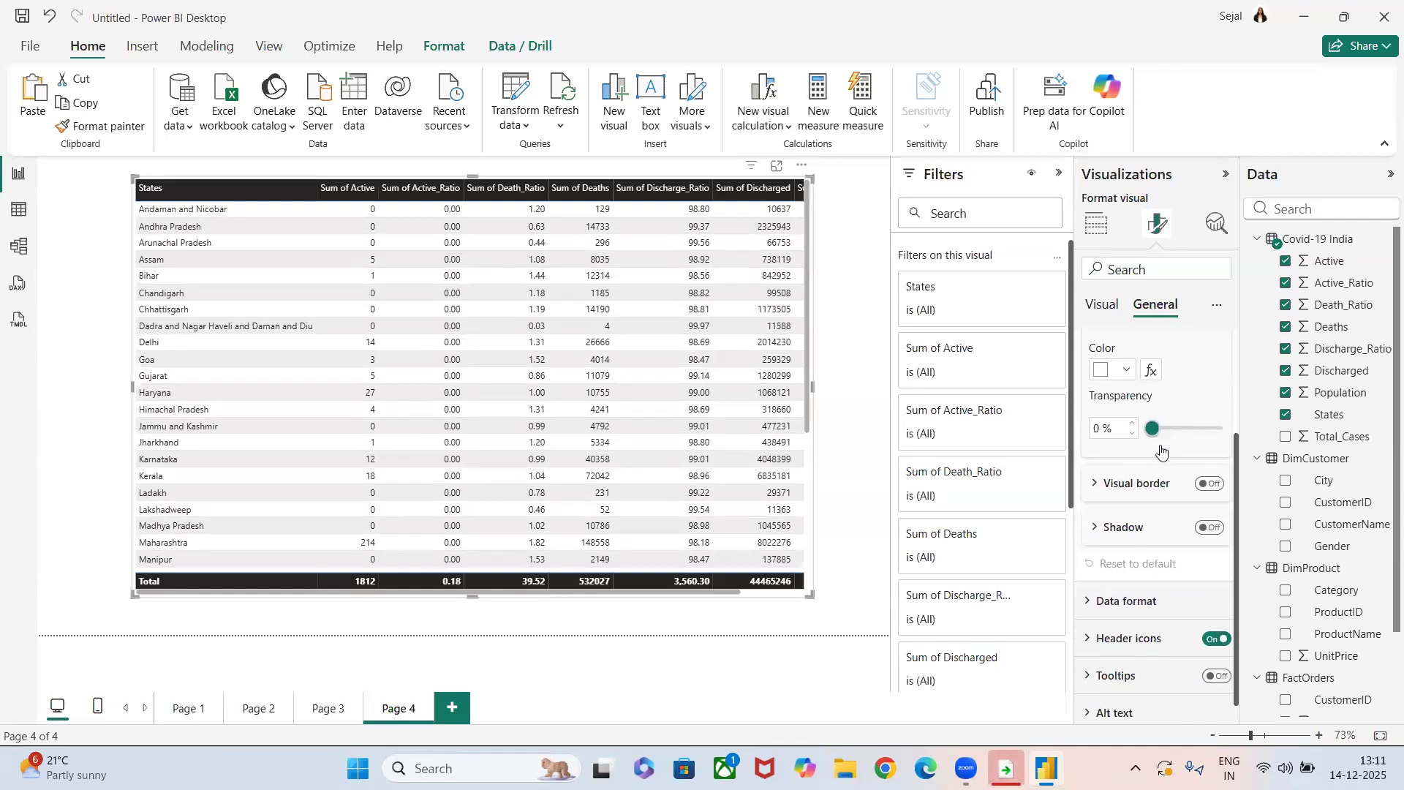
click(1209, 485)
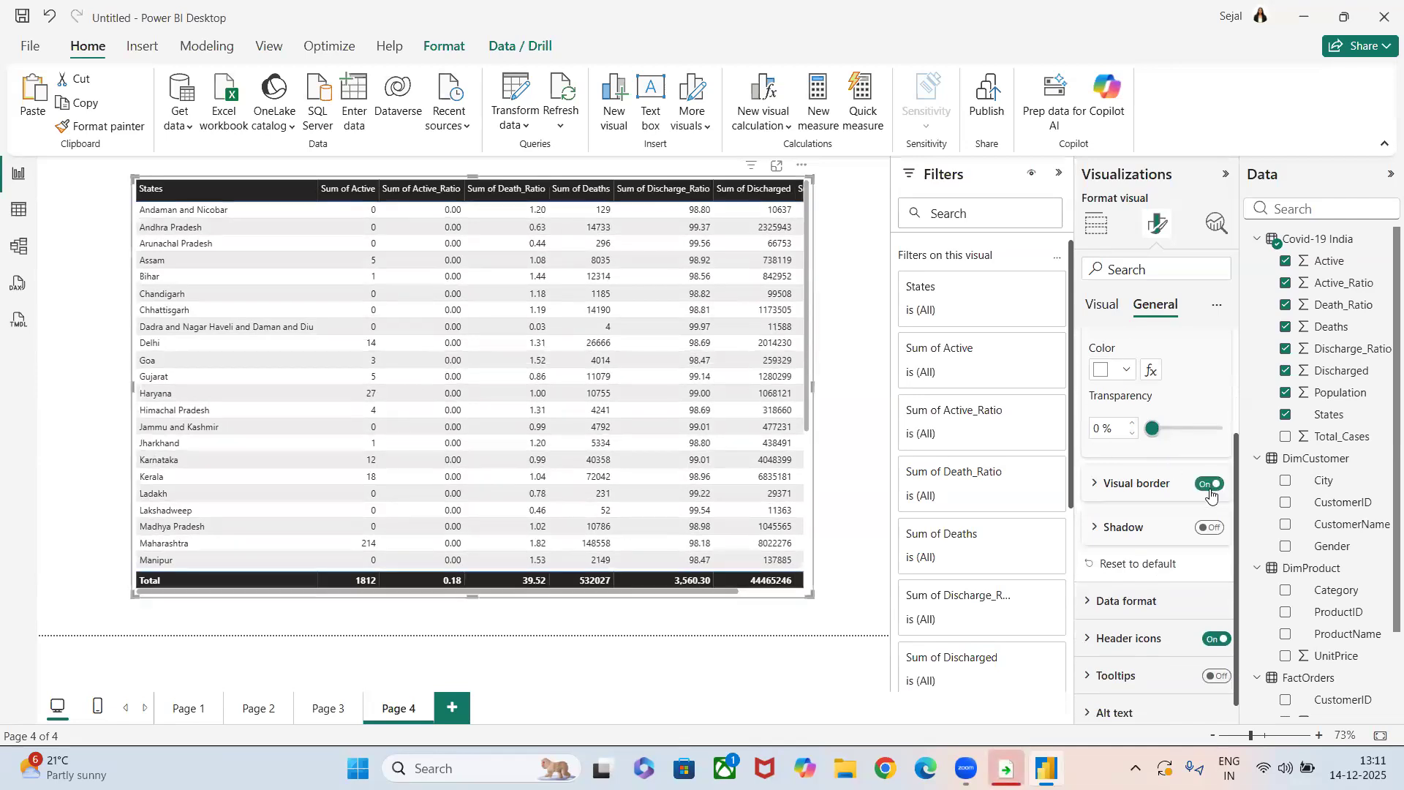
click(1208, 528)
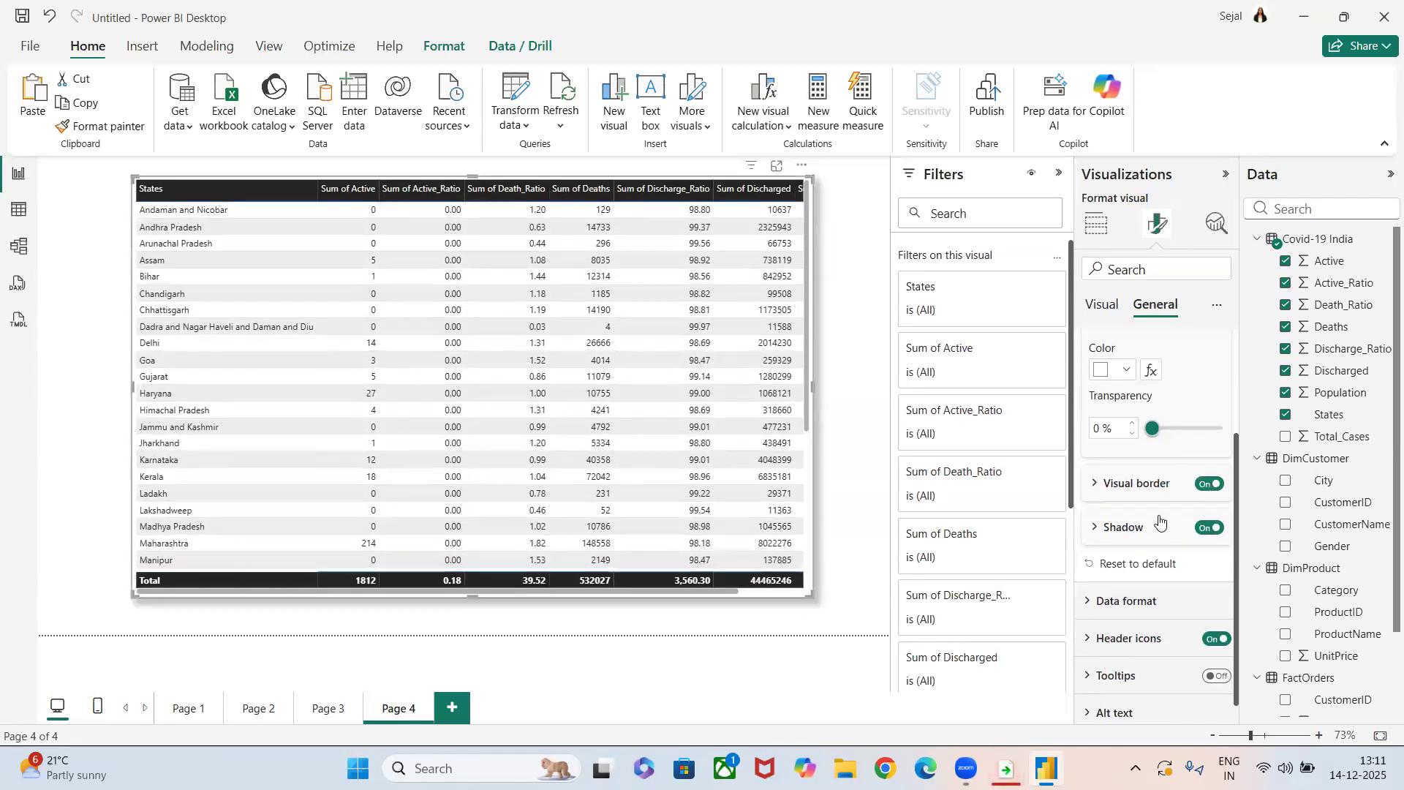
click(1116, 490)
drag(1162, 593, 1174, 594)
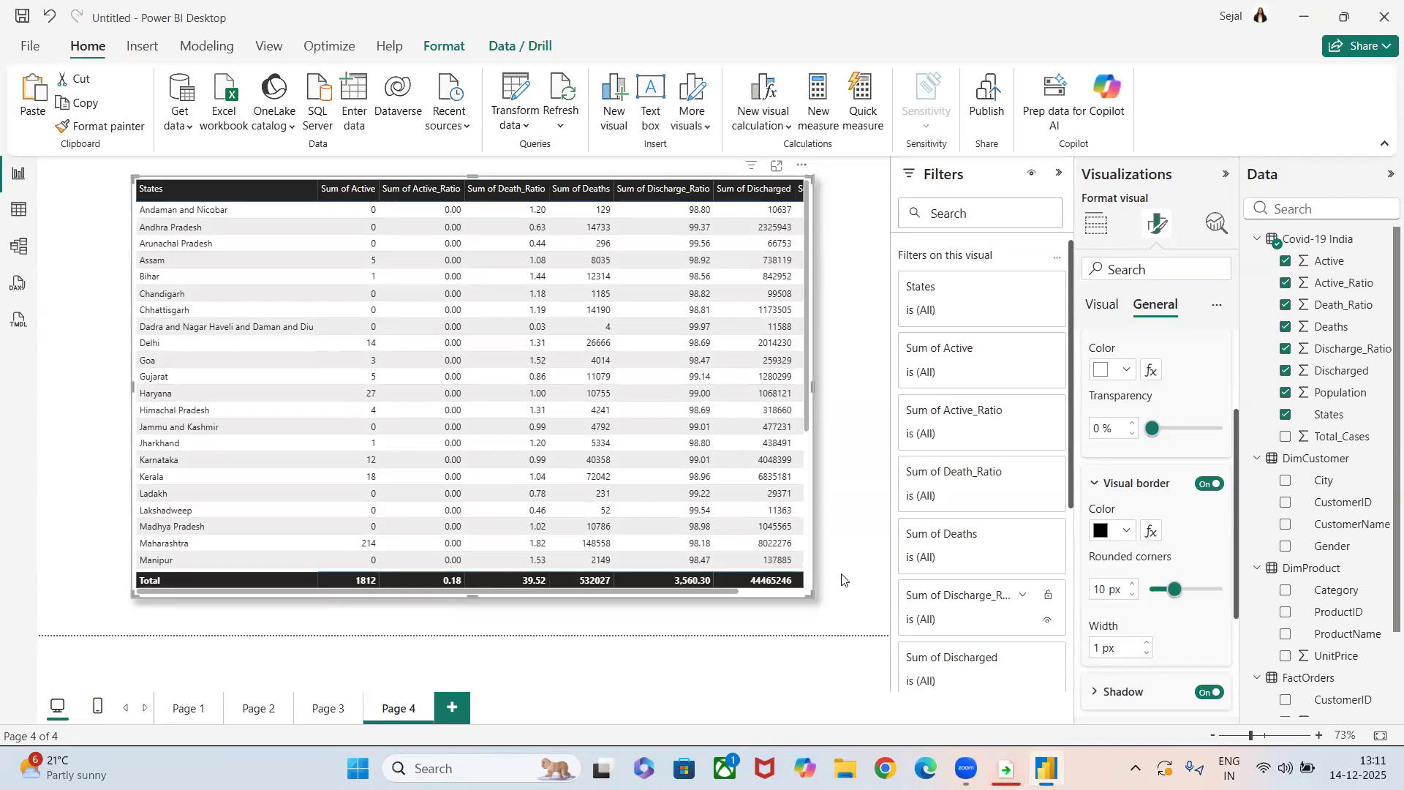
Widen the table on both sides so all its columns through Population fit, and deselect it.
drag(812, 596, 867, 609)
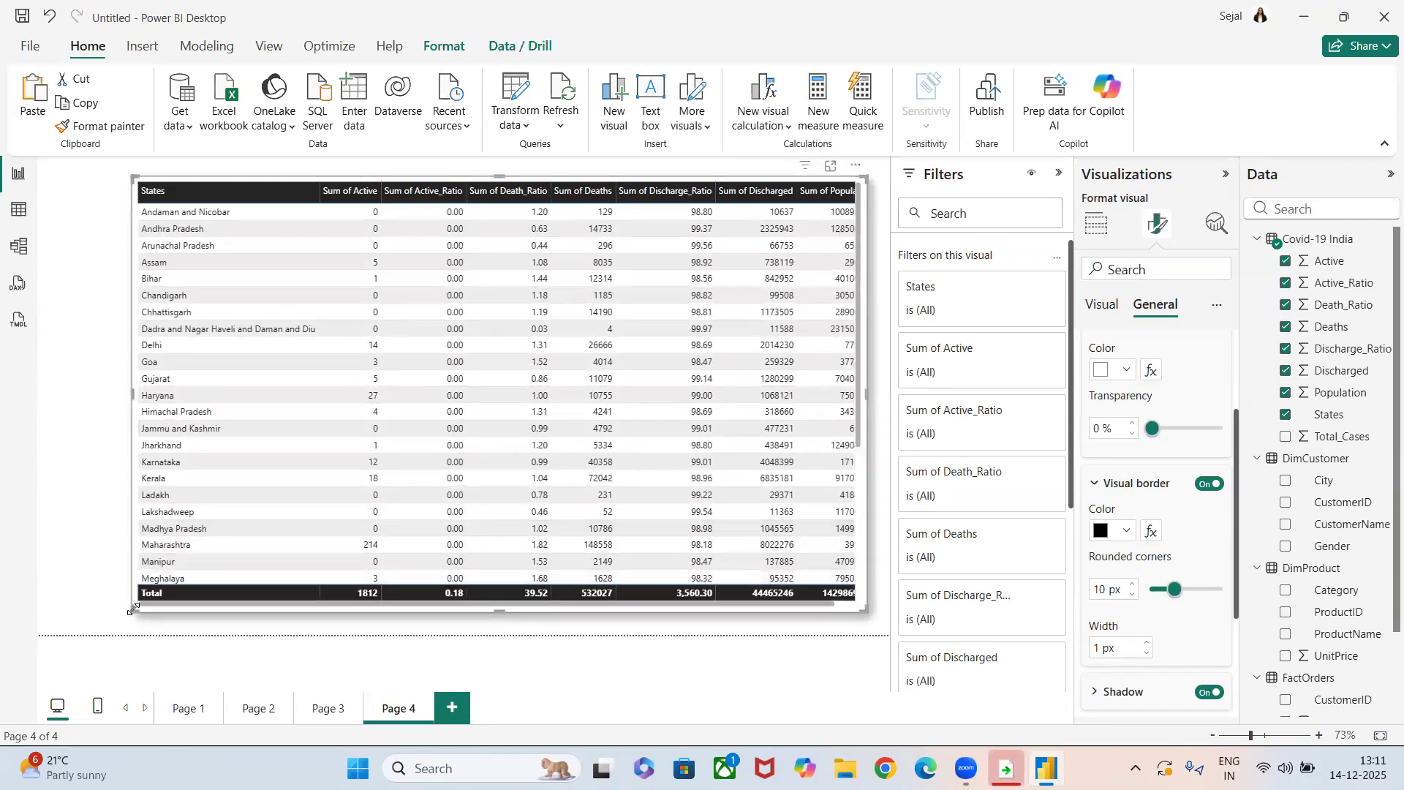
drag(120, 613, 61, 609)
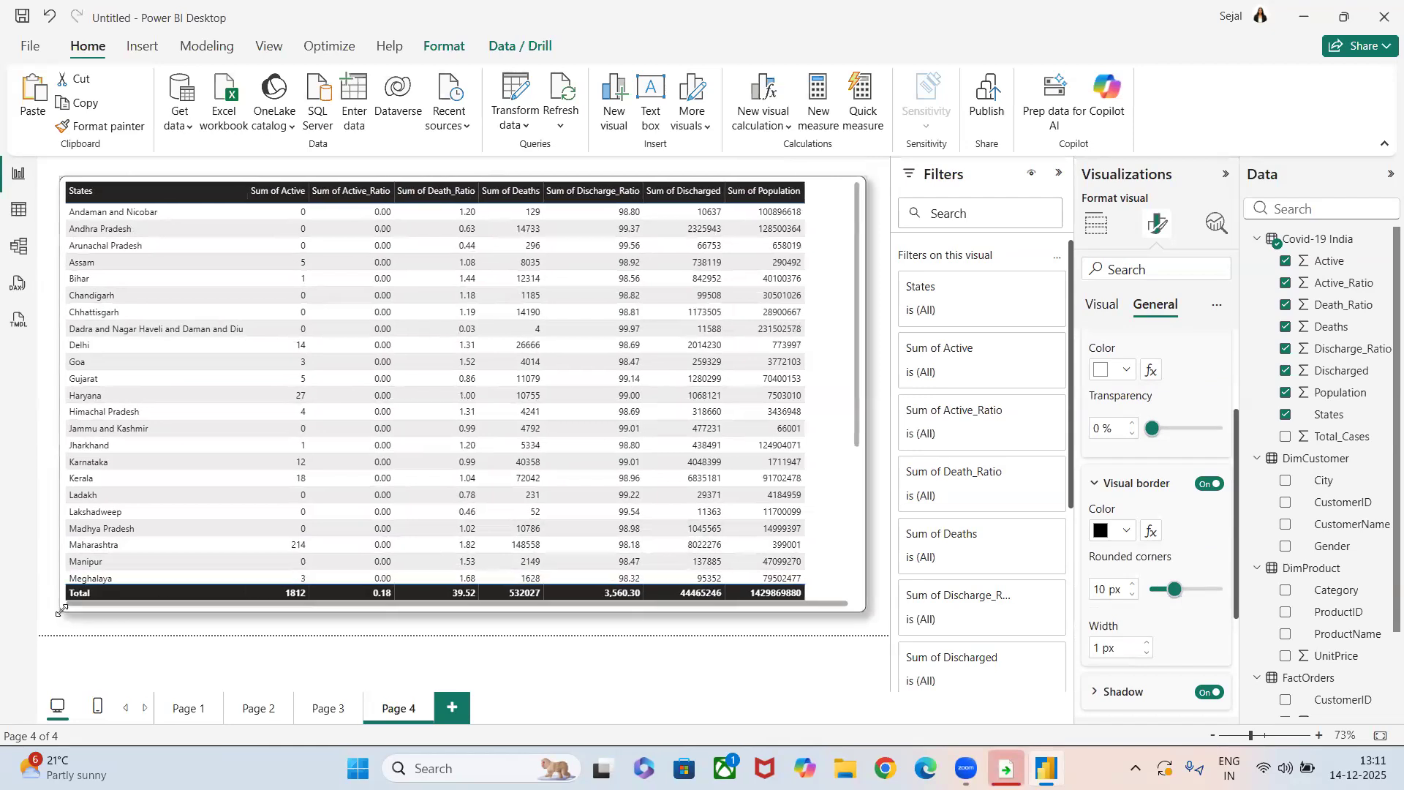
click(884, 631)
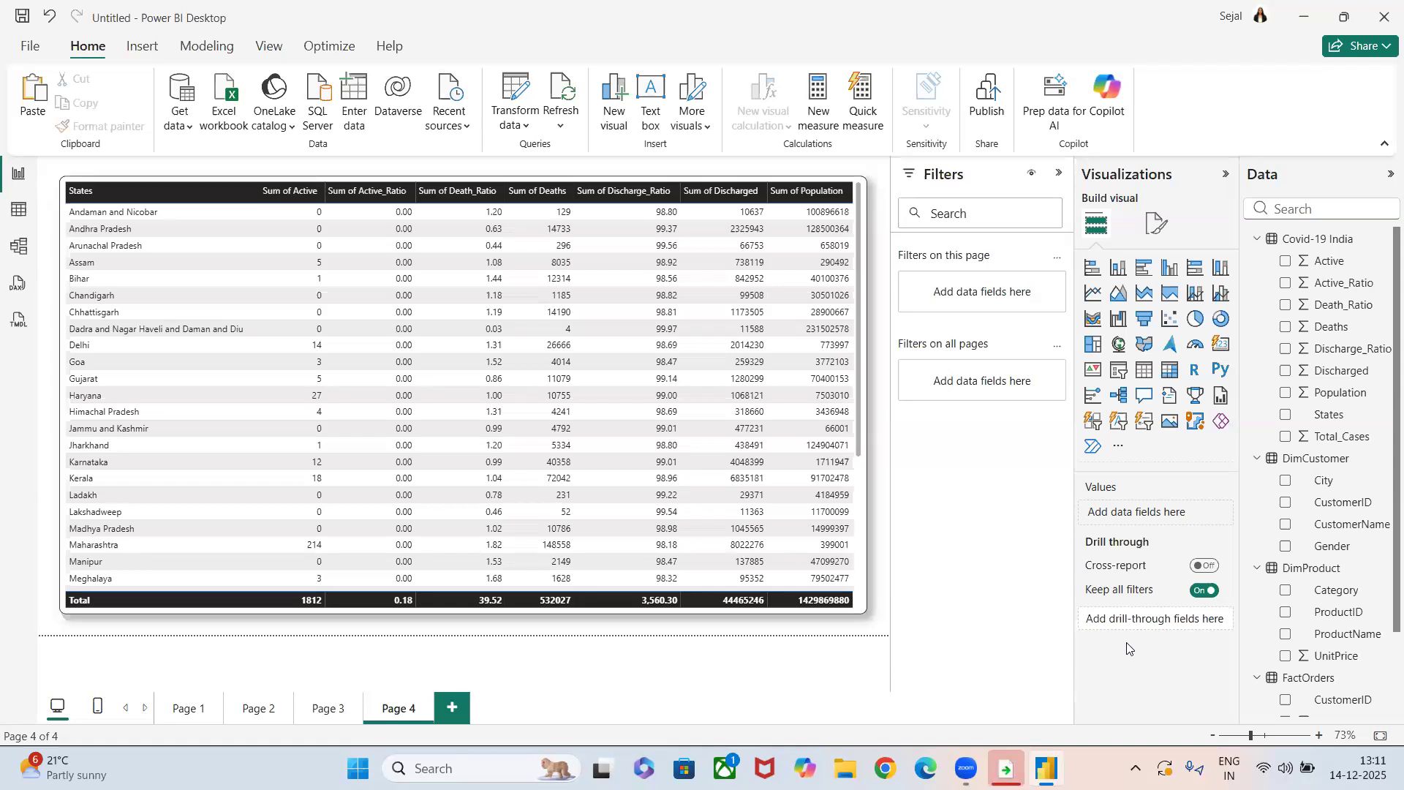
Replace Total_Cases with Population on the Y-axis of the stacked column chart on Page 3.
click(329, 714)
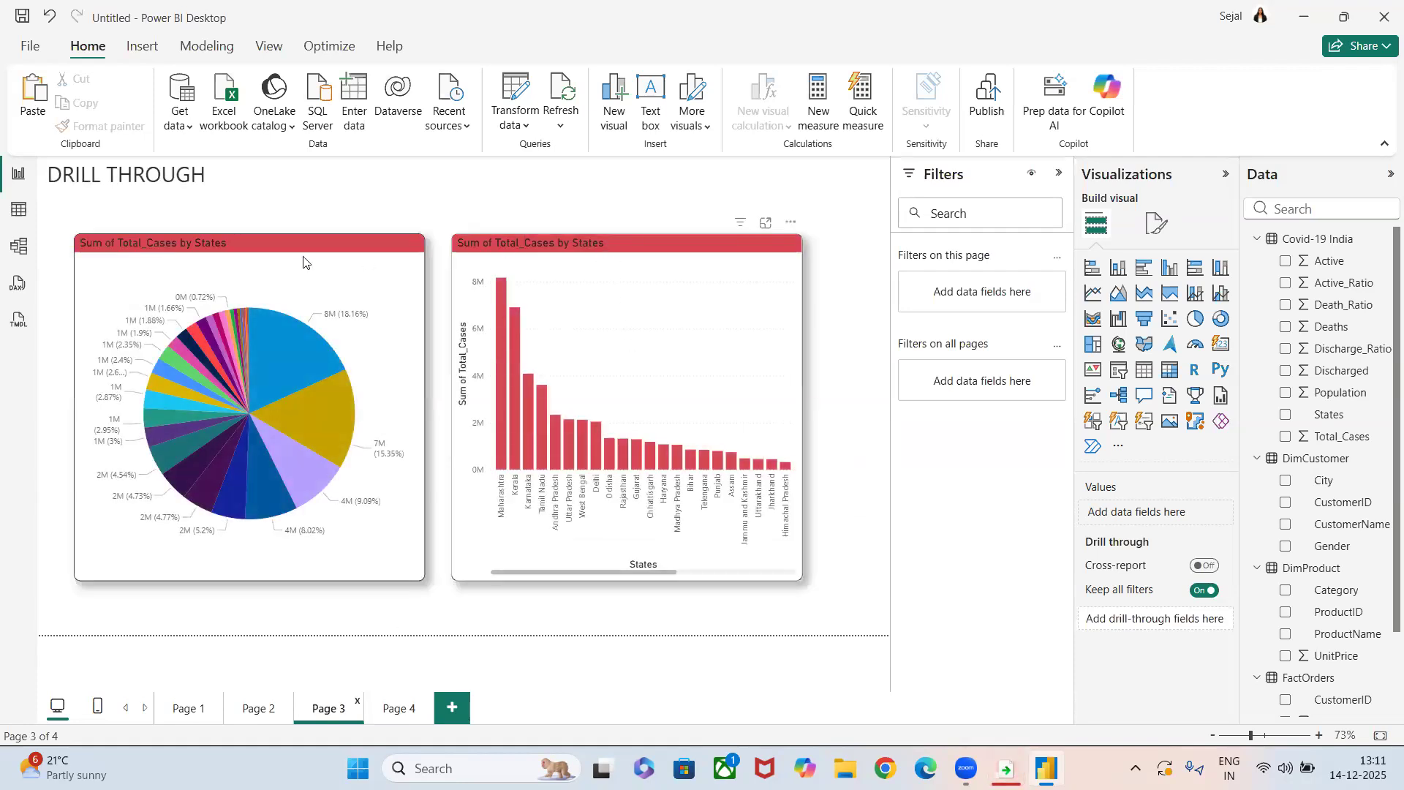
click(579, 247)
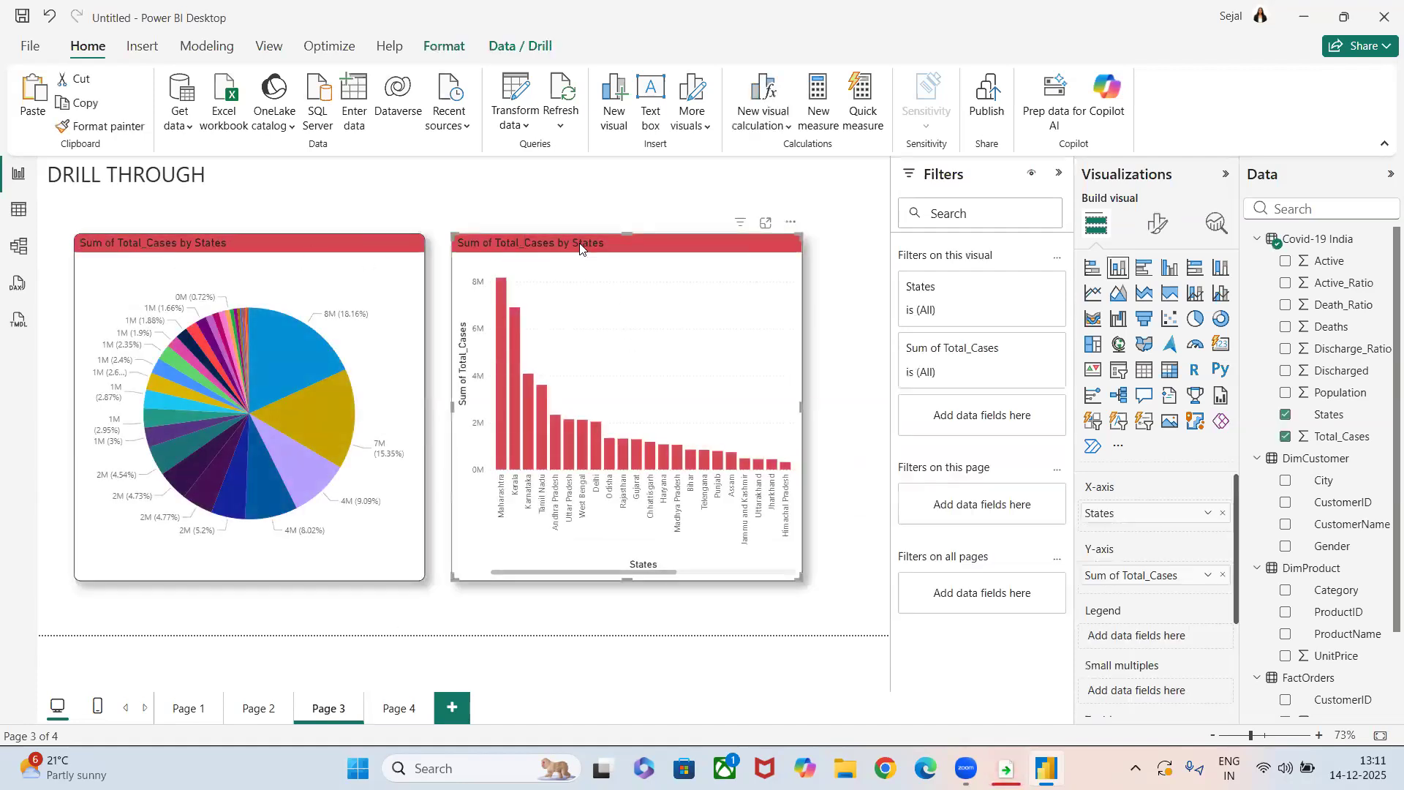
click(1223, 576)
drag(1340, 392, 1154, 578)
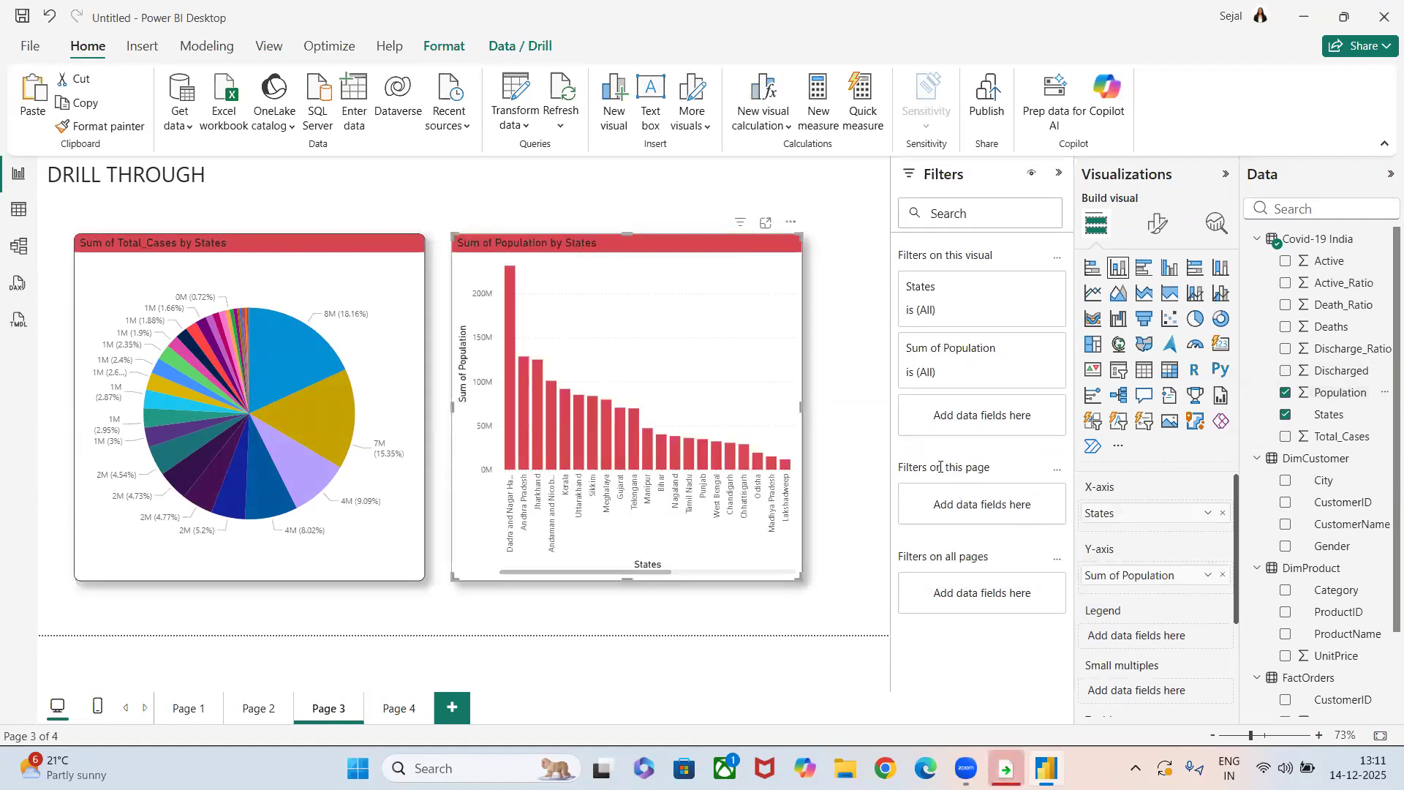
click(887, 449)
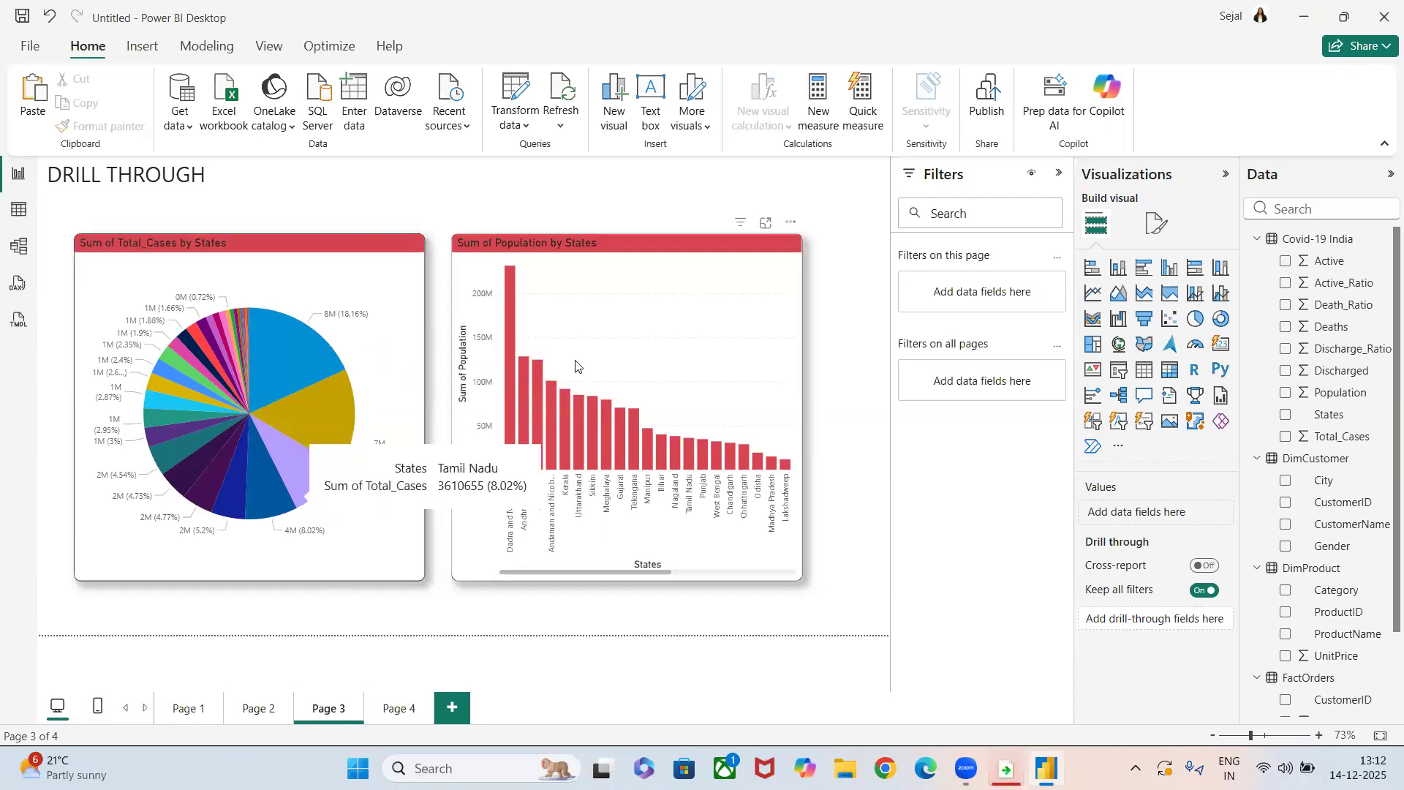
Try States as the drill-through field on Page 4, and remove it together with the automatically added back button.
click(388, 703)
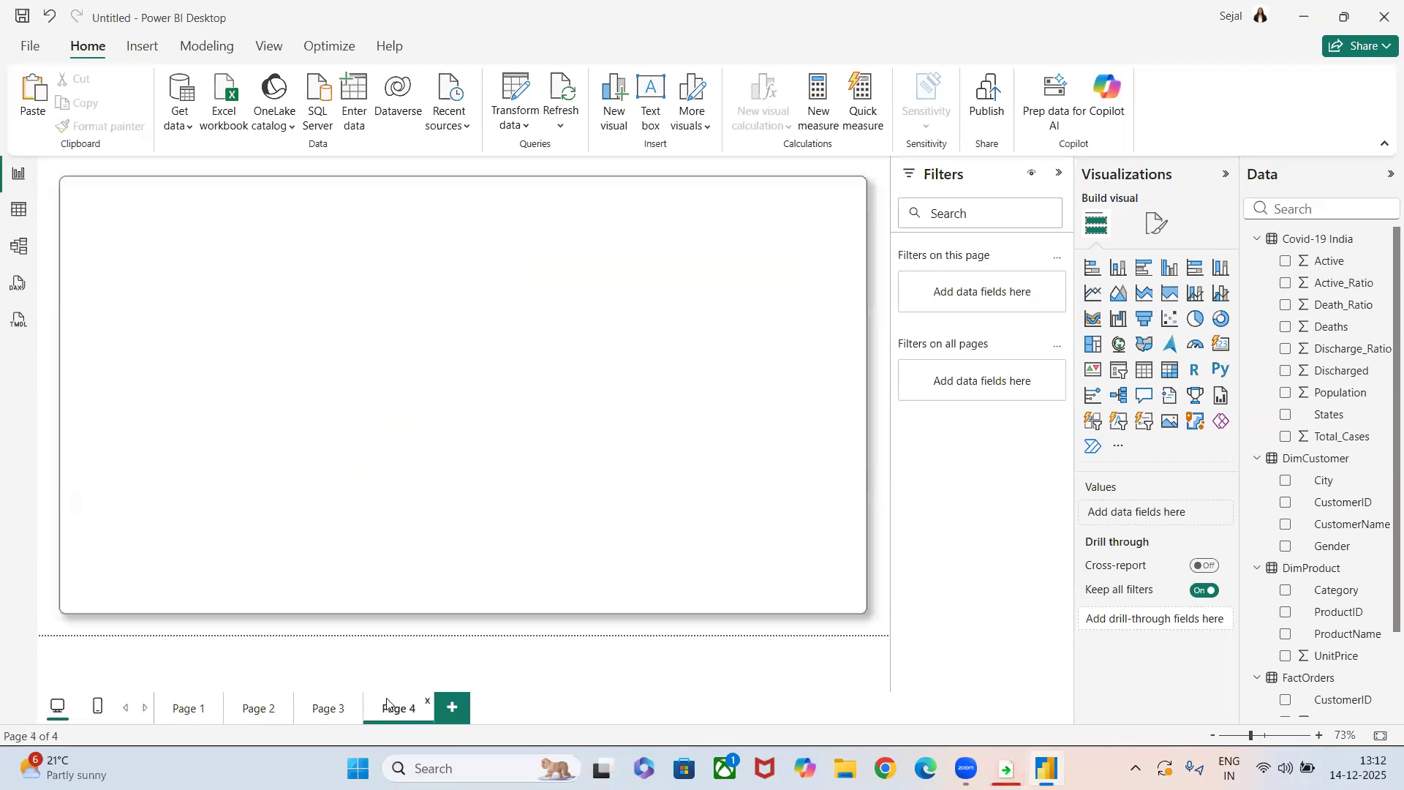
drag(1328, 416, 1166, 621)
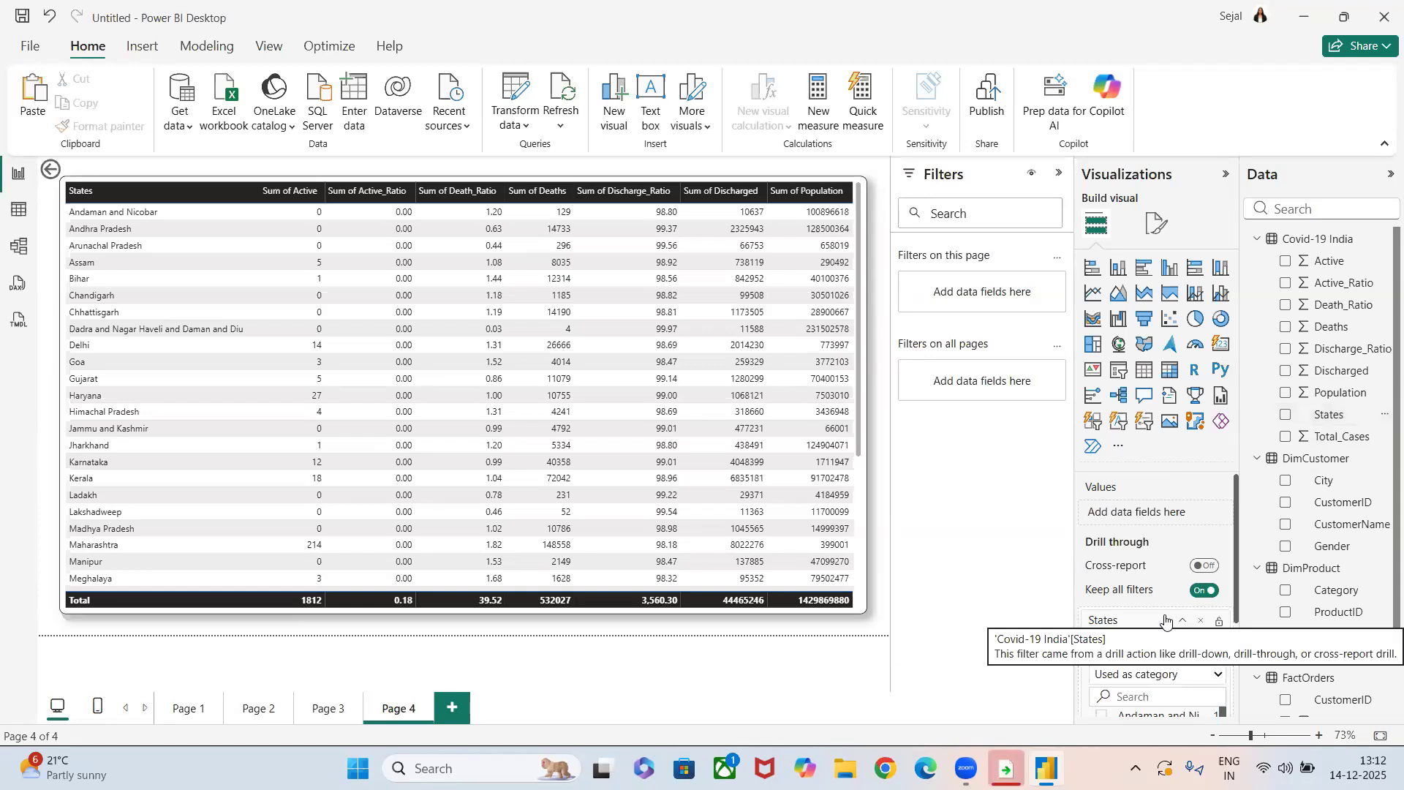
click(1202, 623)
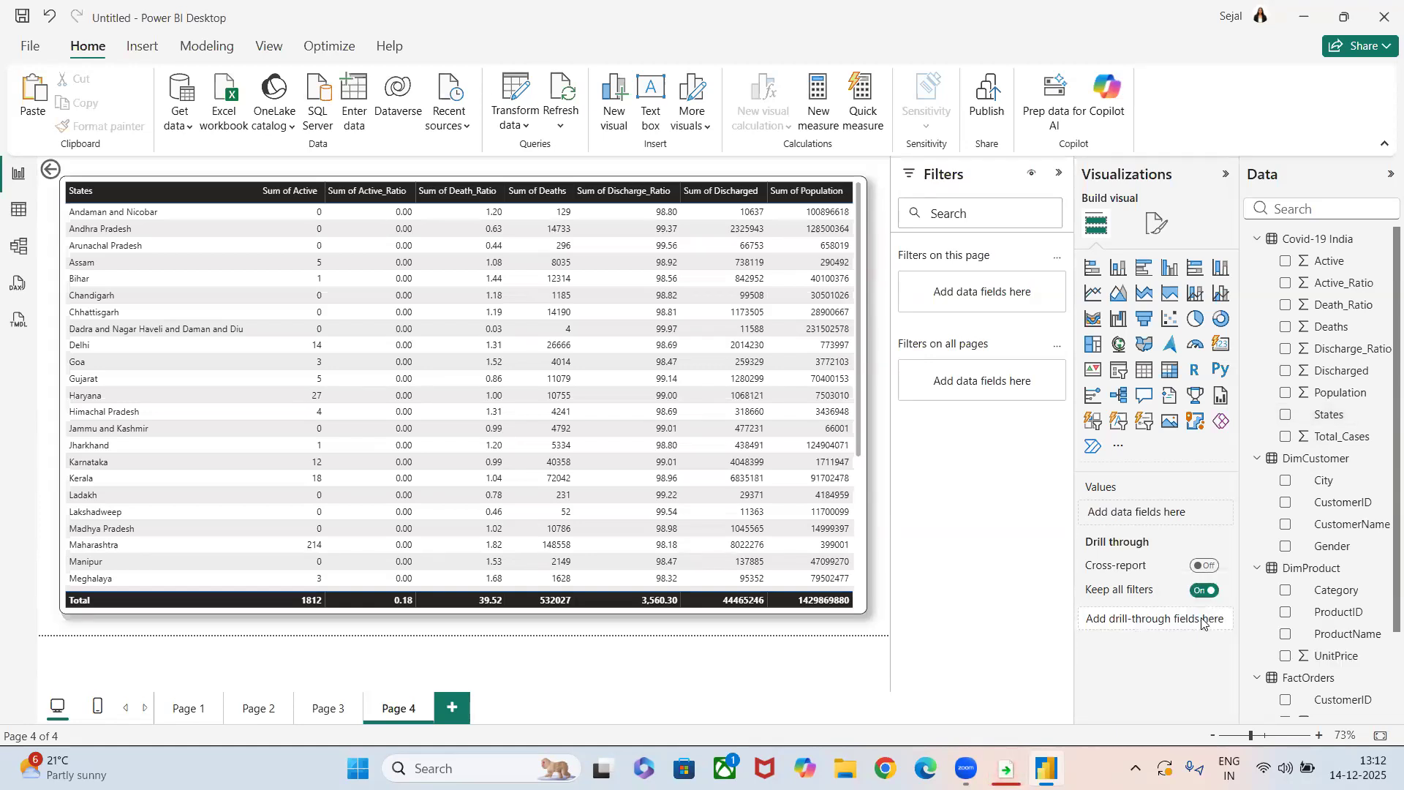
click(49, 173)
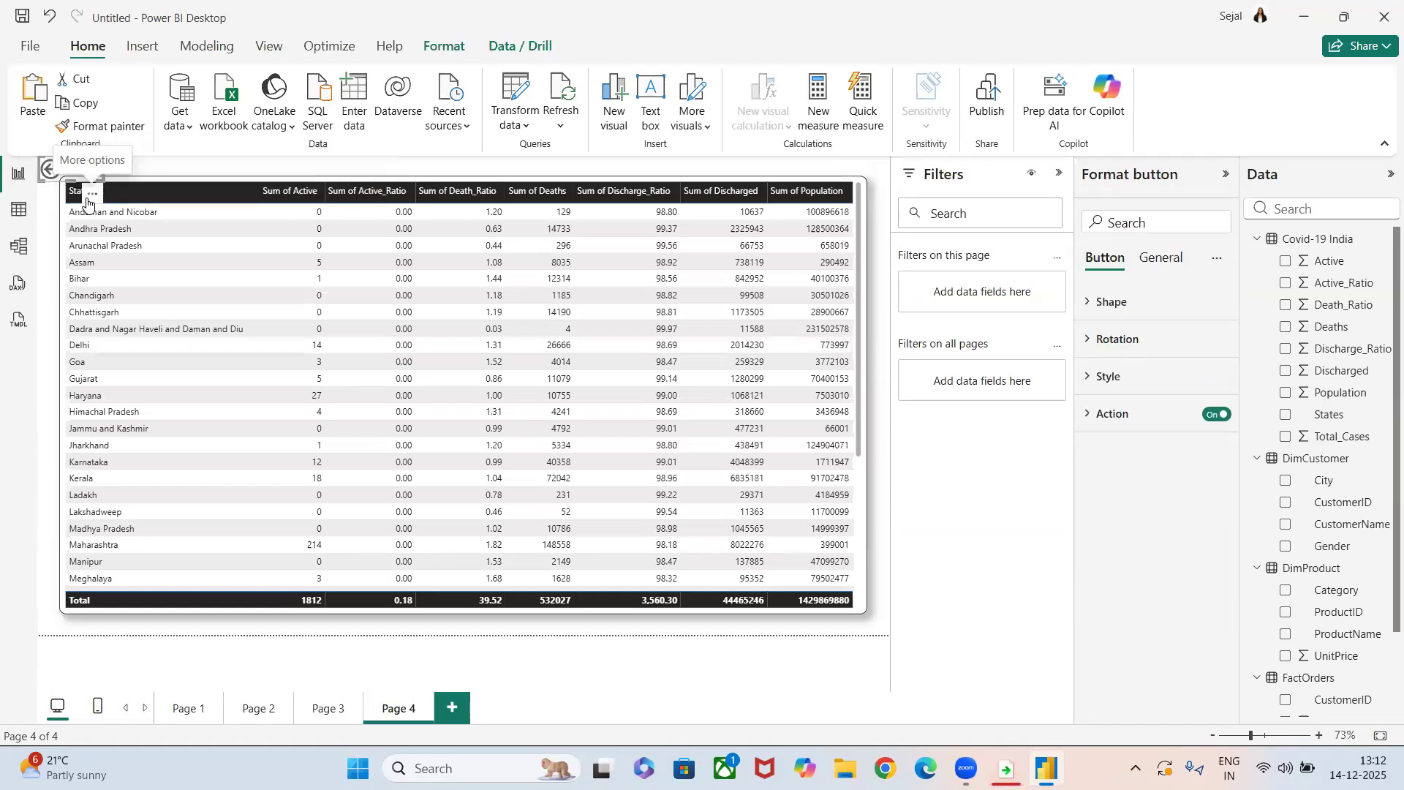
click(91, 196)
click(125, 213)
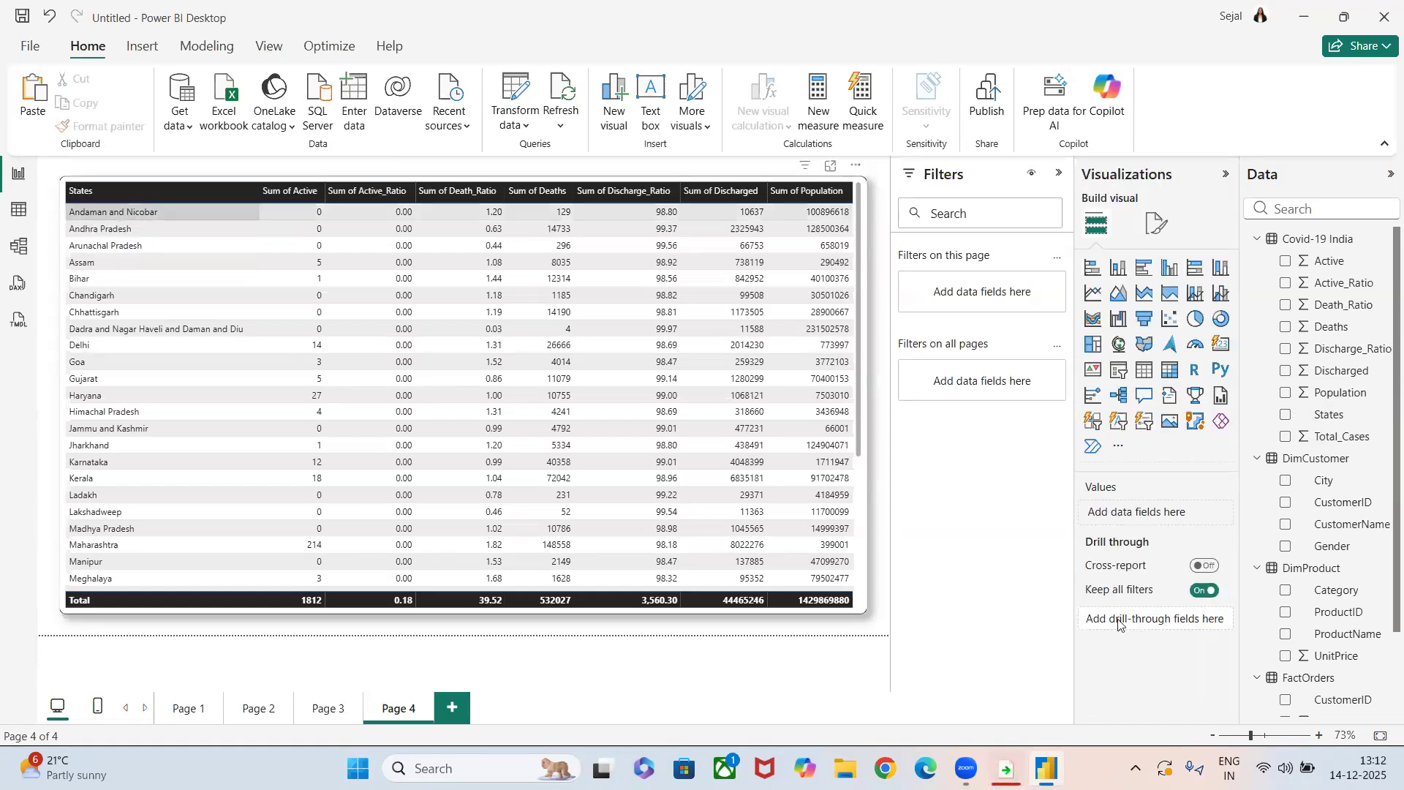
Add States as the drill-through field on Page 4 and return to the charts on Page 3.
drag(1339, 415, 1176, 616)
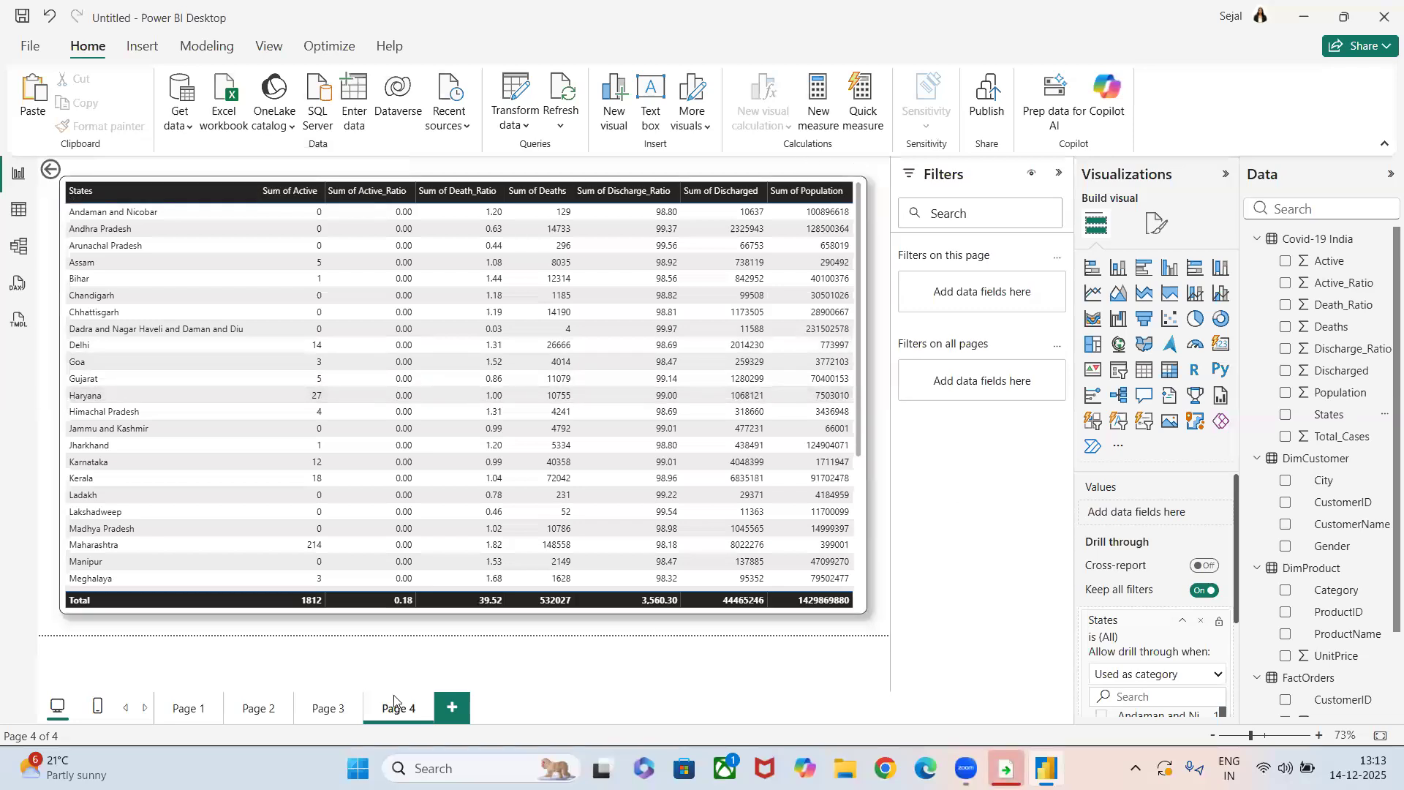
click(319, 716)
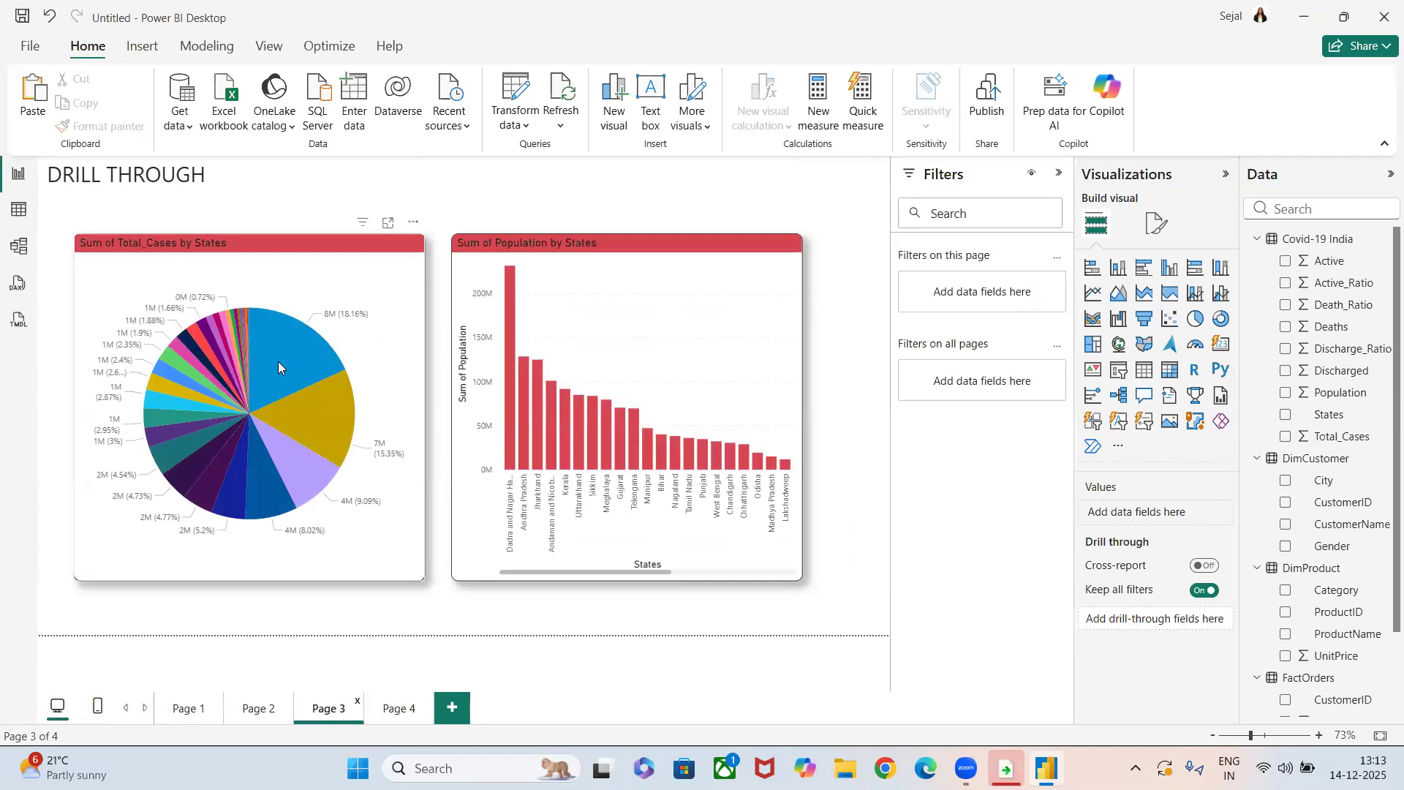
Drill through from the Maharashtra slice of the Total_Cases pie chart to Page 4, and return to Page 3.
mouse_move(278, 361)
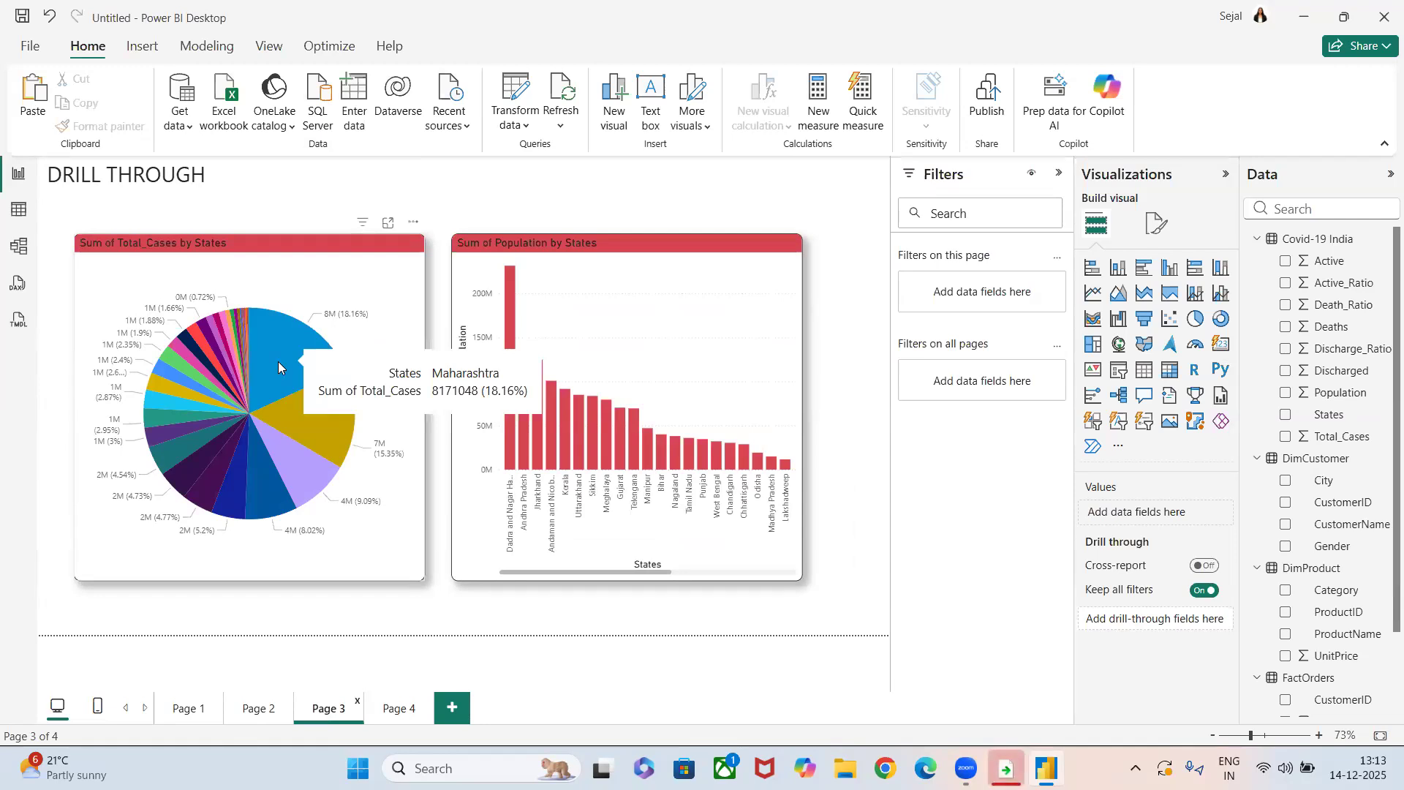
click(400, 708)
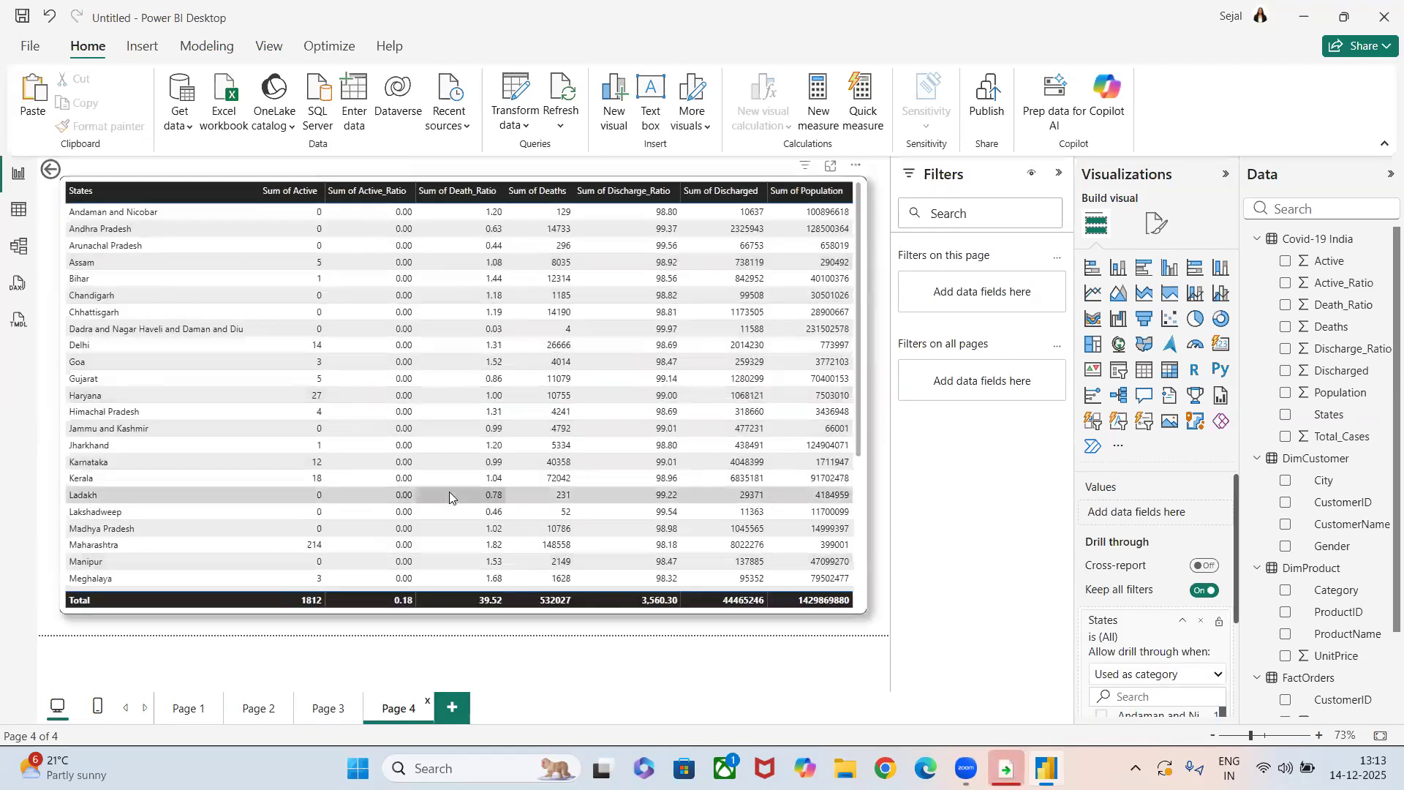
click(325, 710)
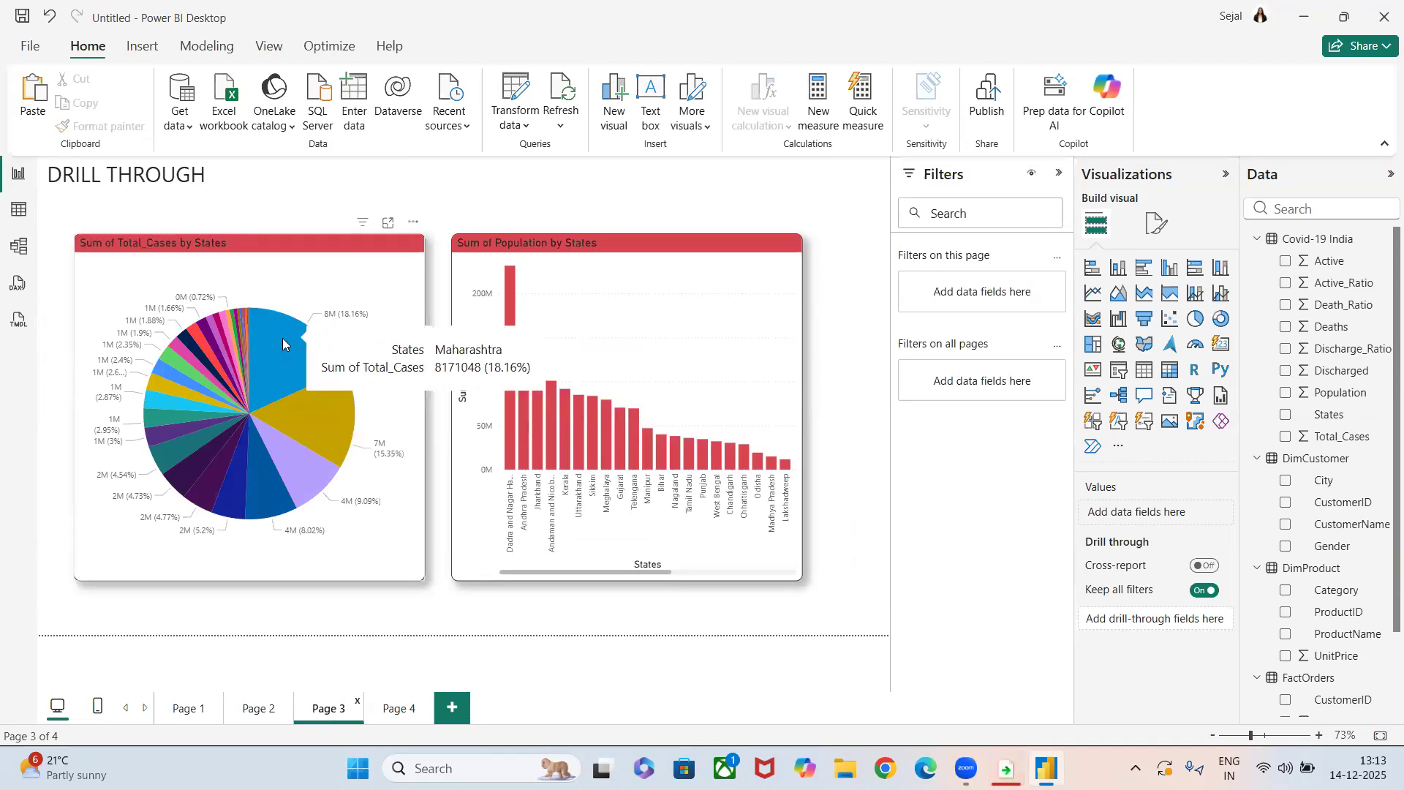
right_click(282, 338)
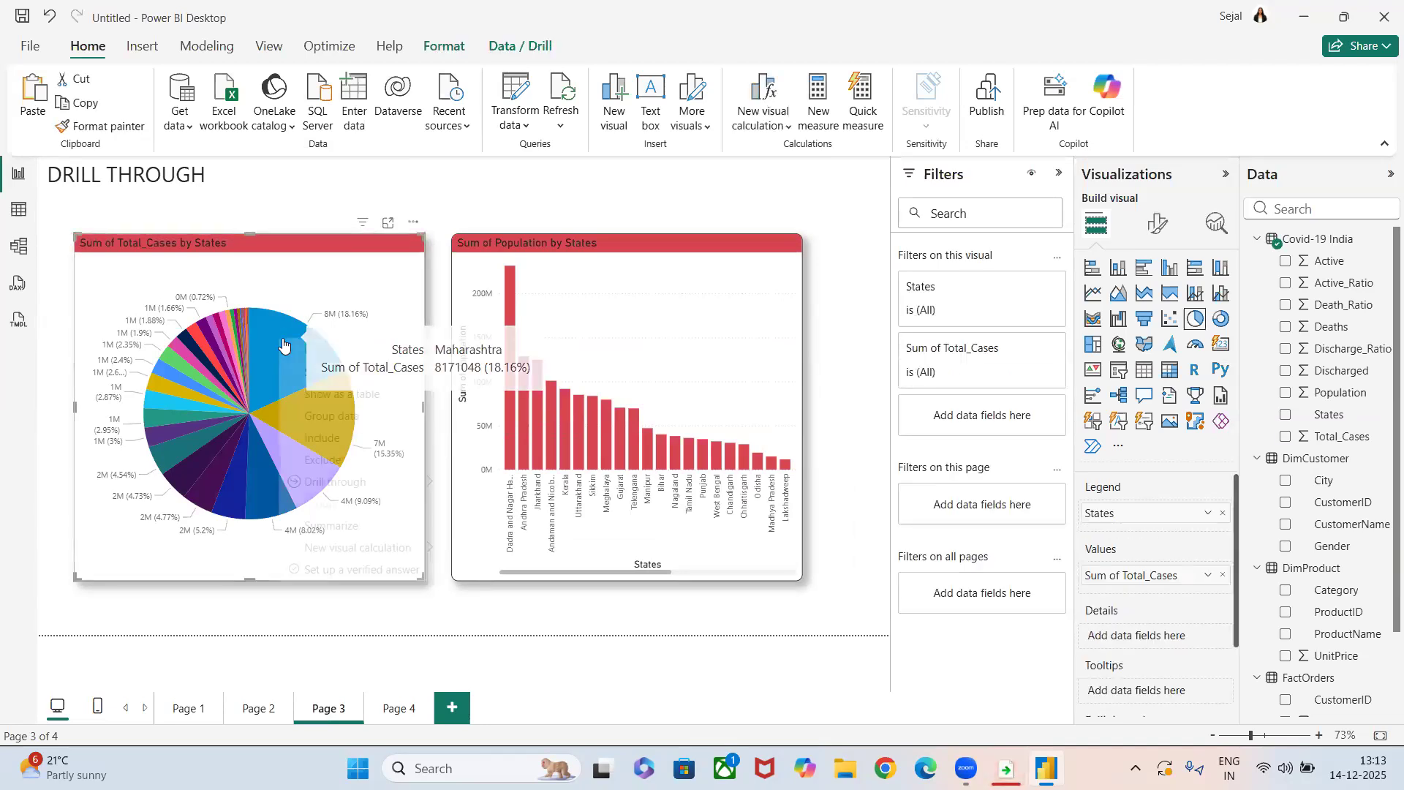
mouse_move(317, 483)
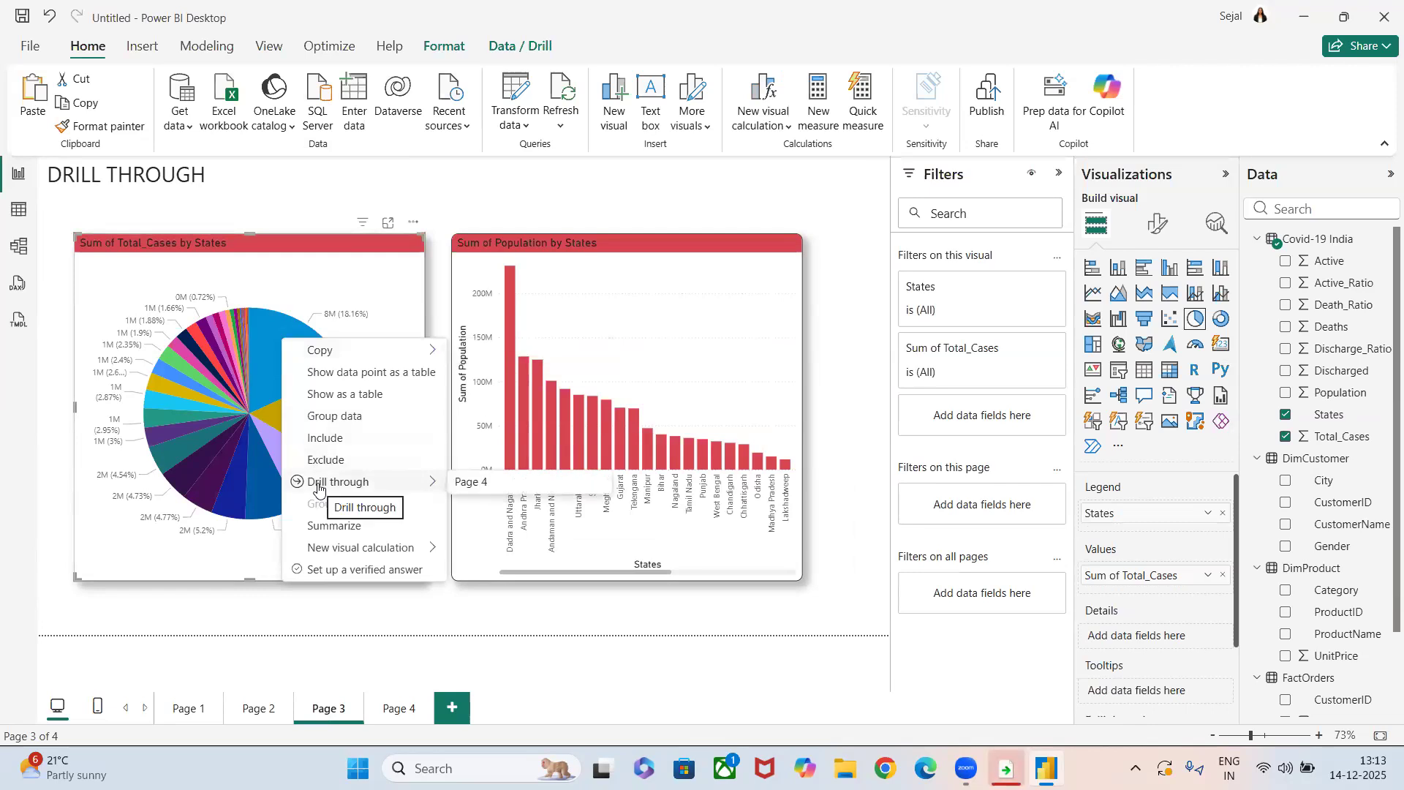
click(462, 483)
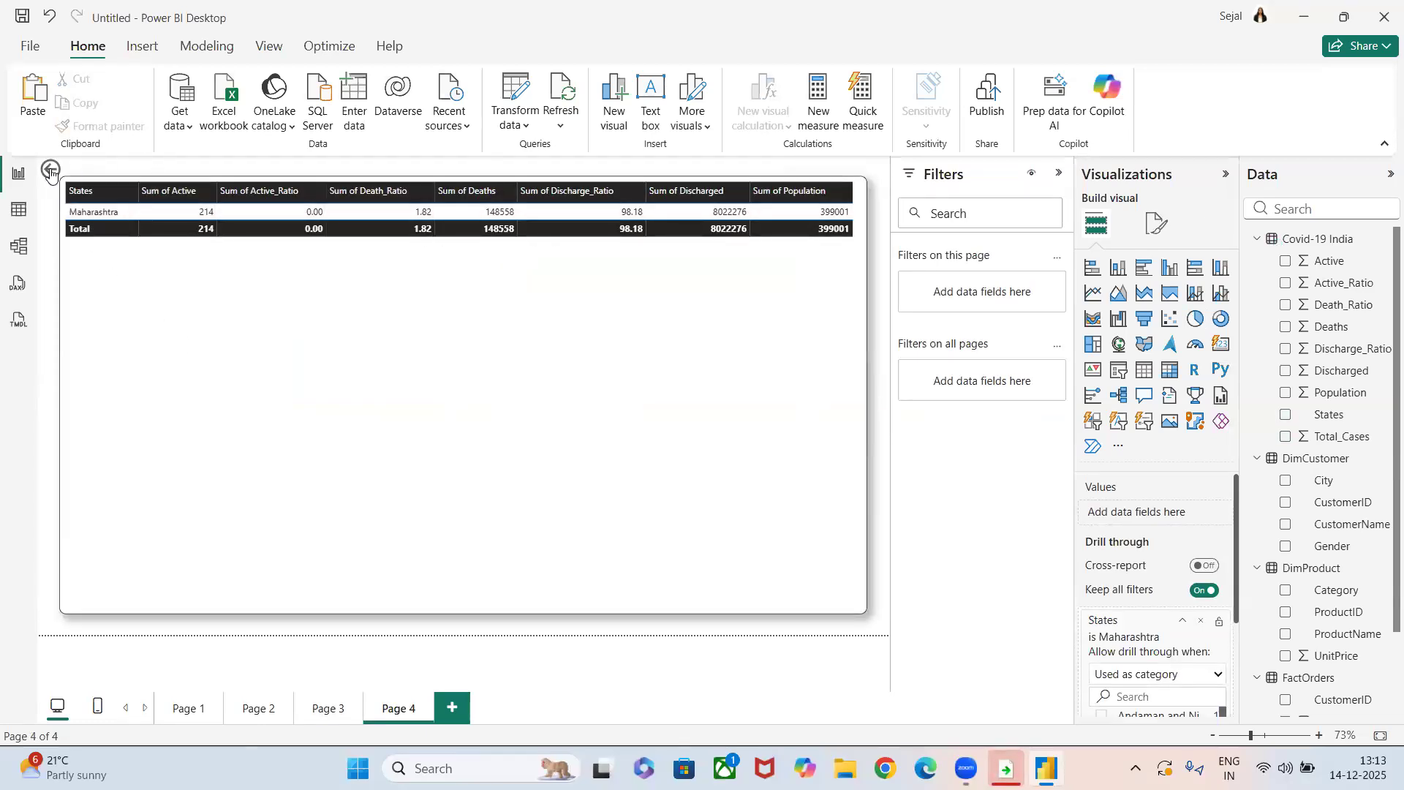
ctrl+click(52, 168)
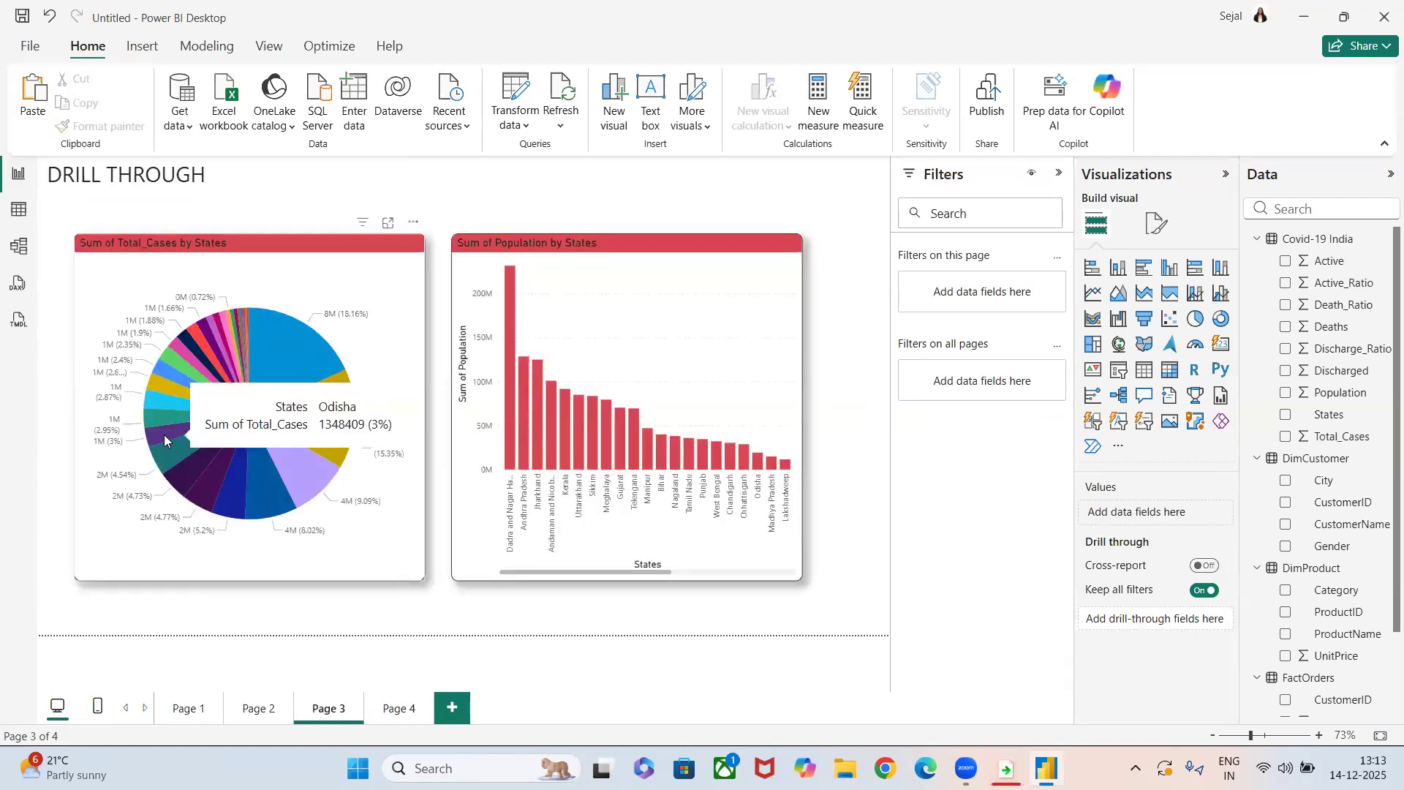
Drill through from the Odisha slice of the pie chart to its detail table on Page 4, and go back to the charts.
right_click(166, 439)
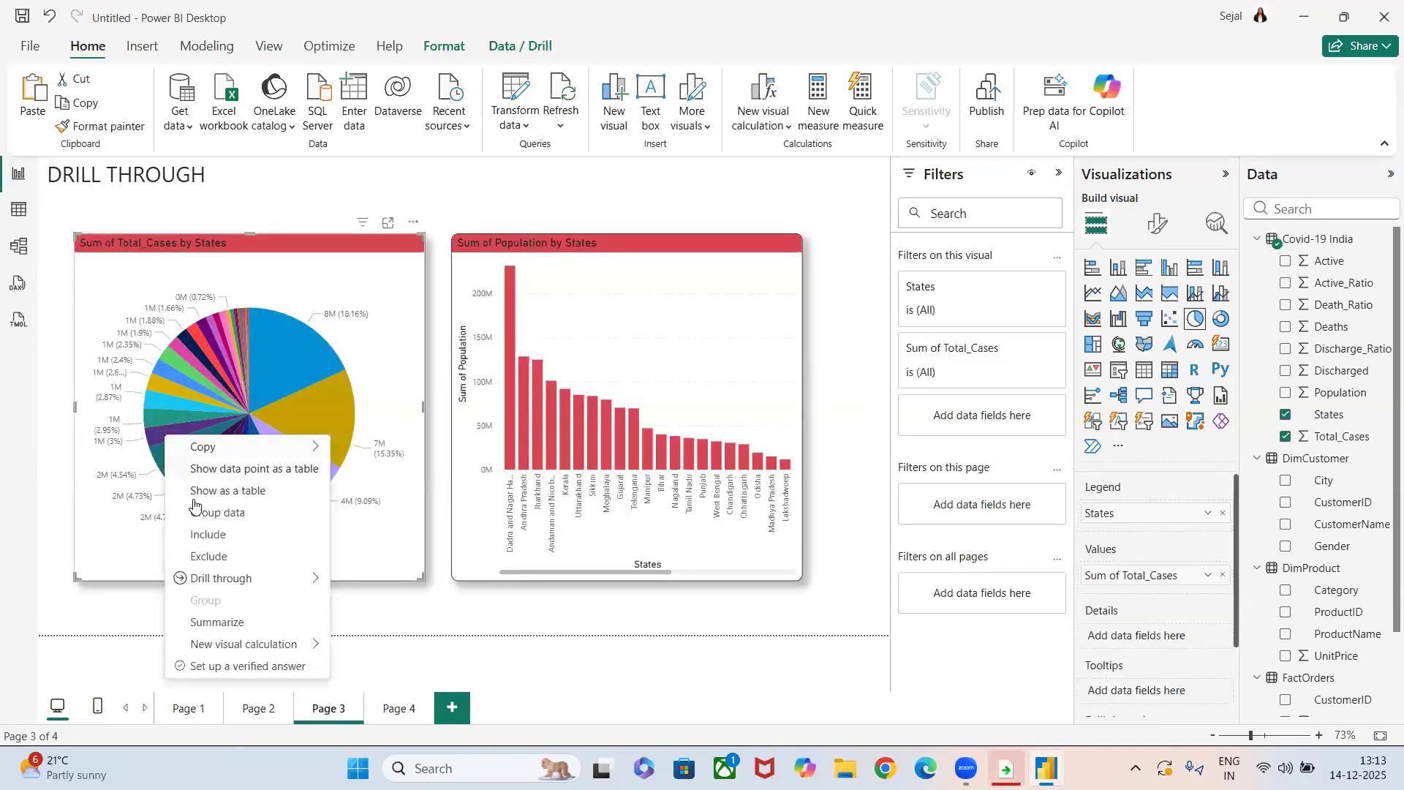
mouse_move(218, 578)
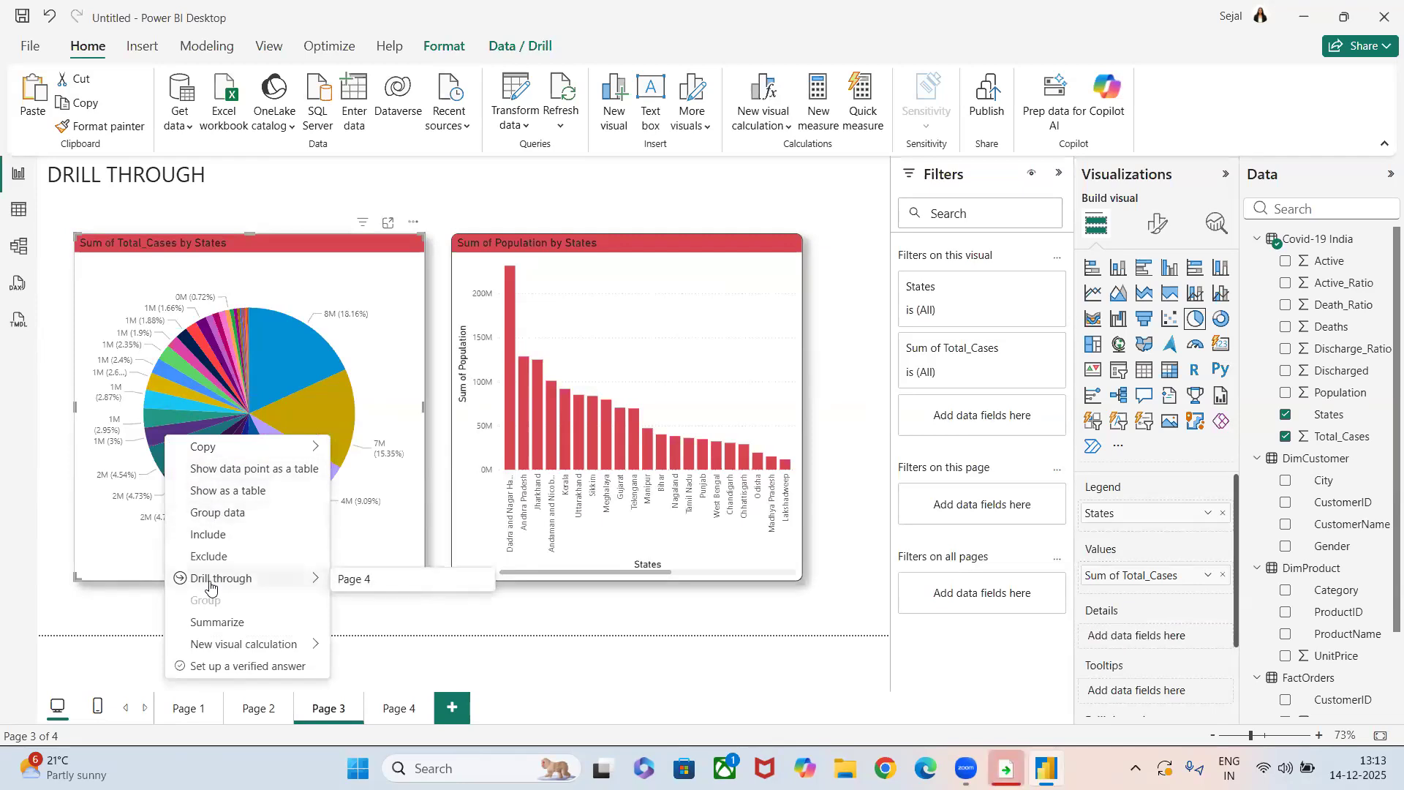
click(348, 580)
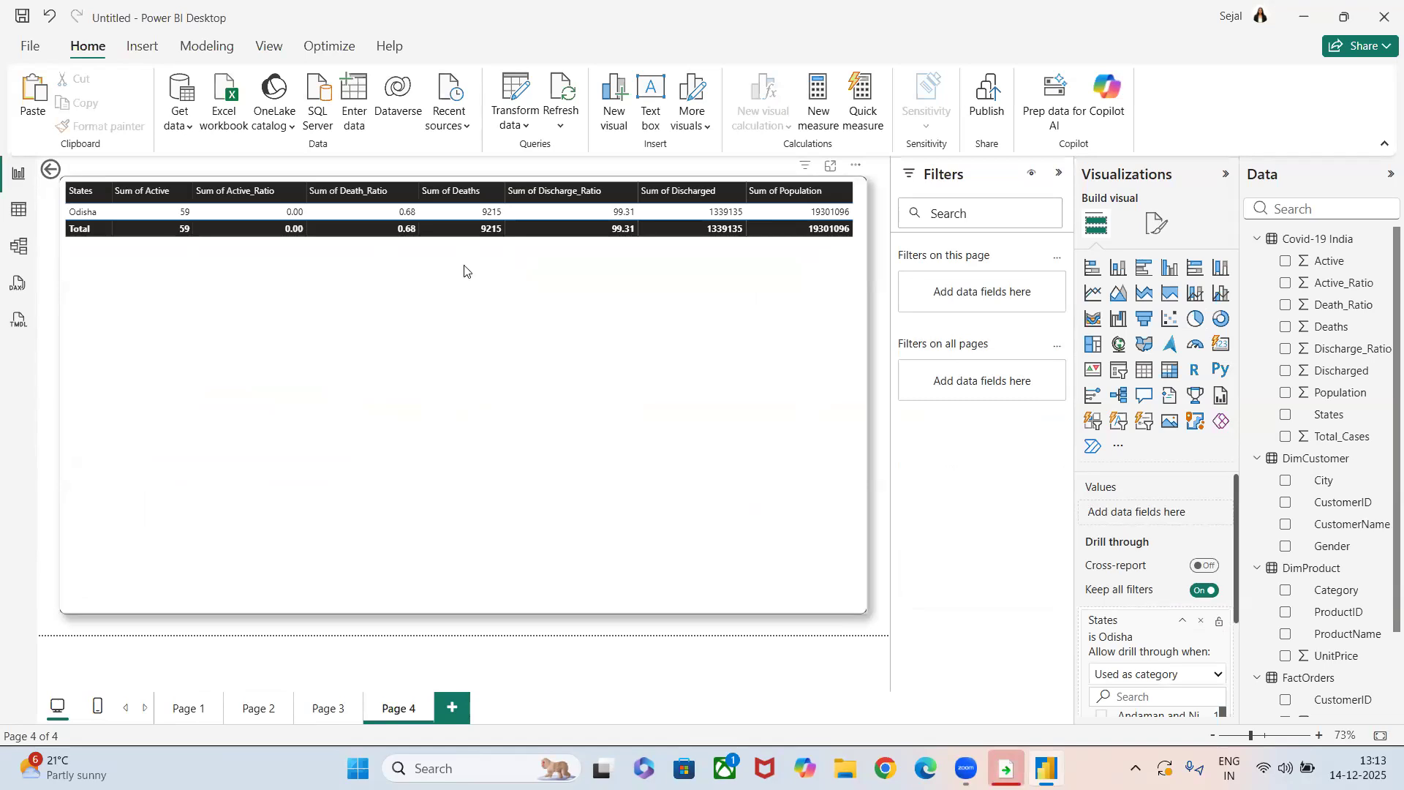
click(45, 172)
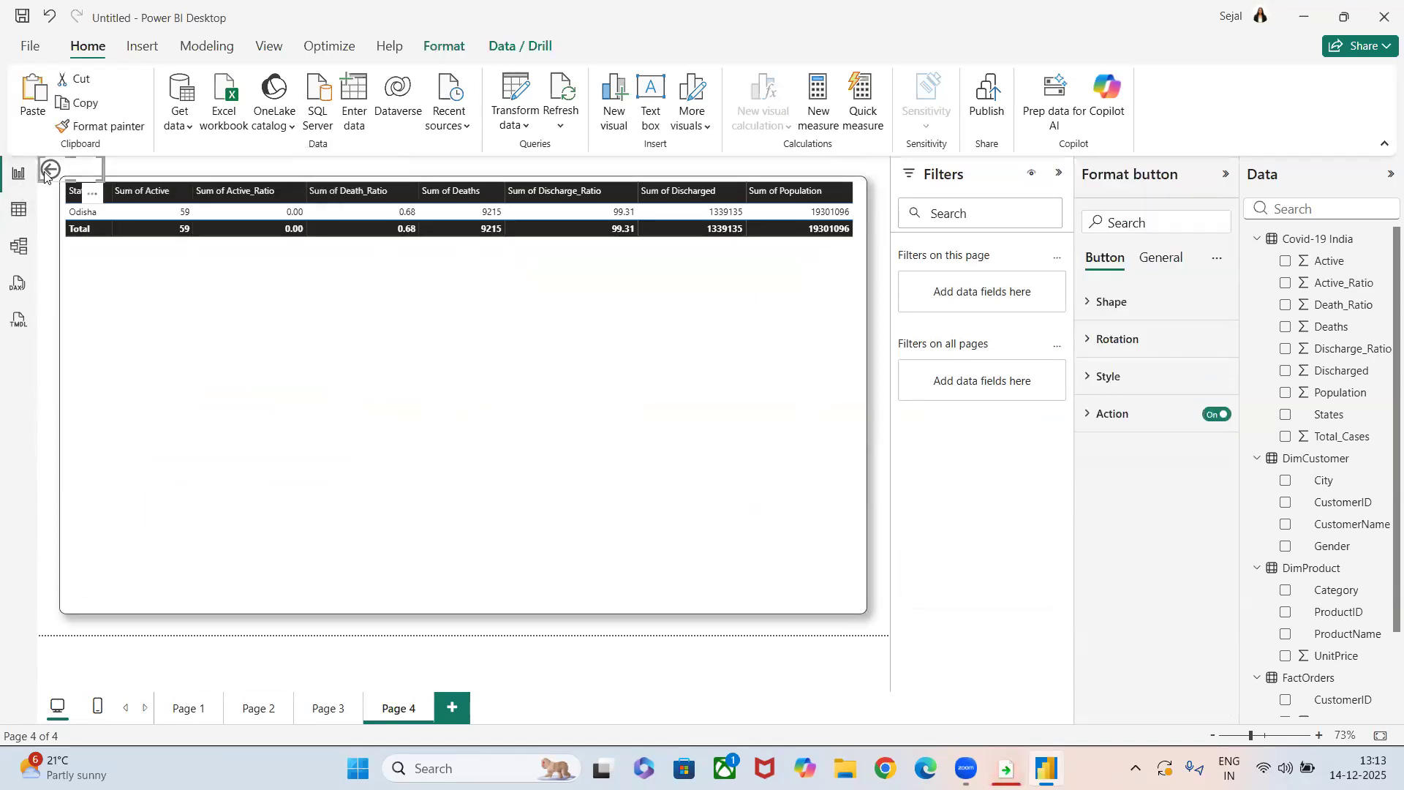
click(42, 223)
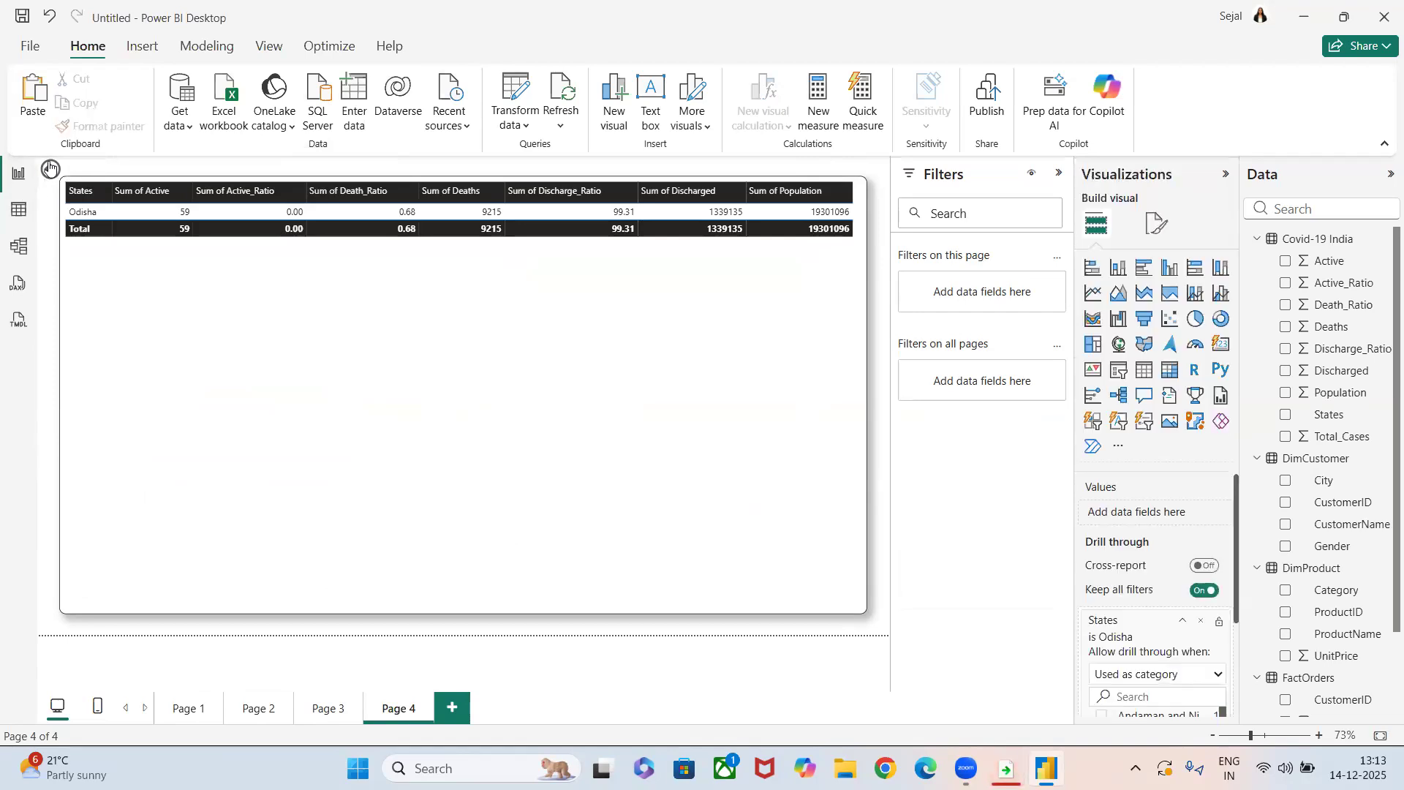
ctrl+click(50, 170)
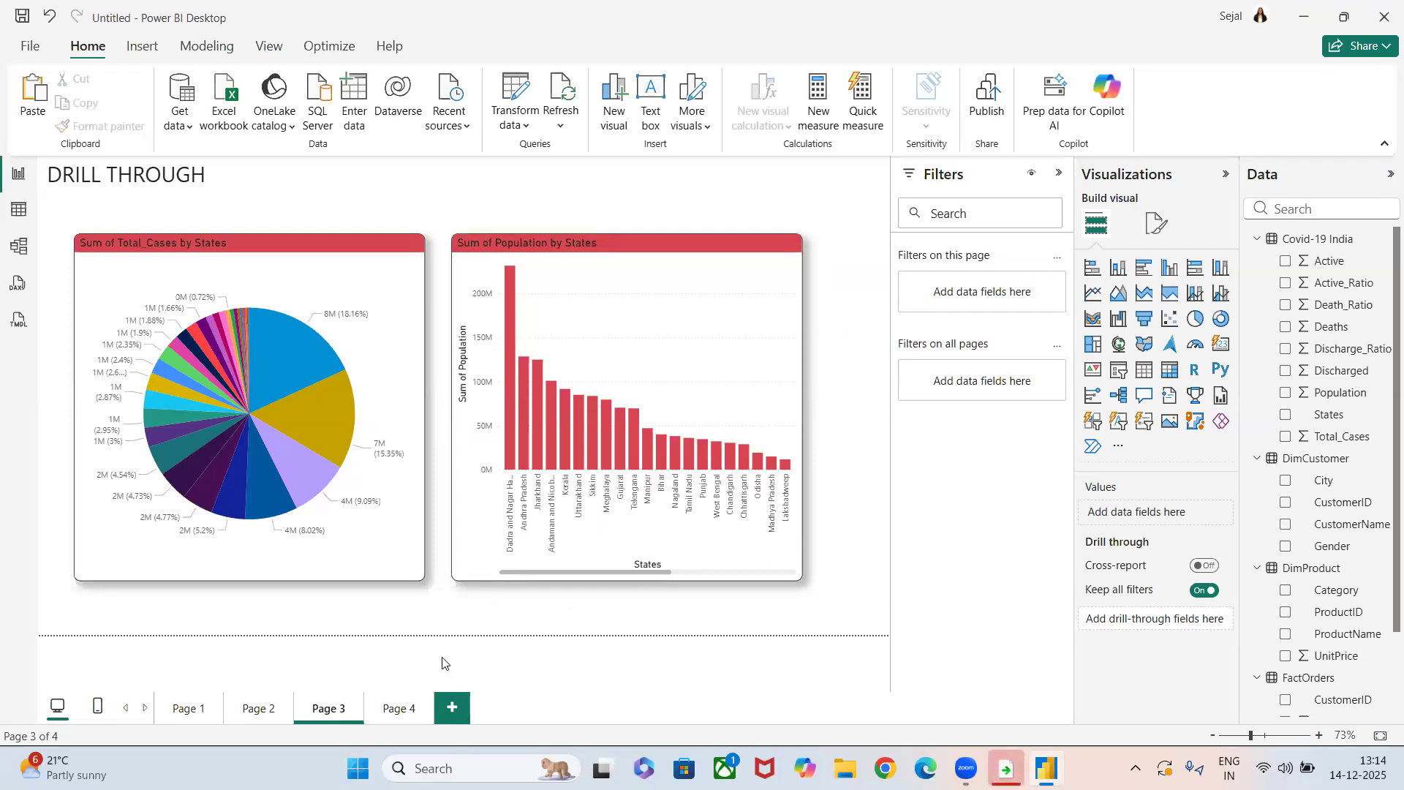
Review the States drill-through filter settings on Page 4 and return to Page 3.
click(397, 710)
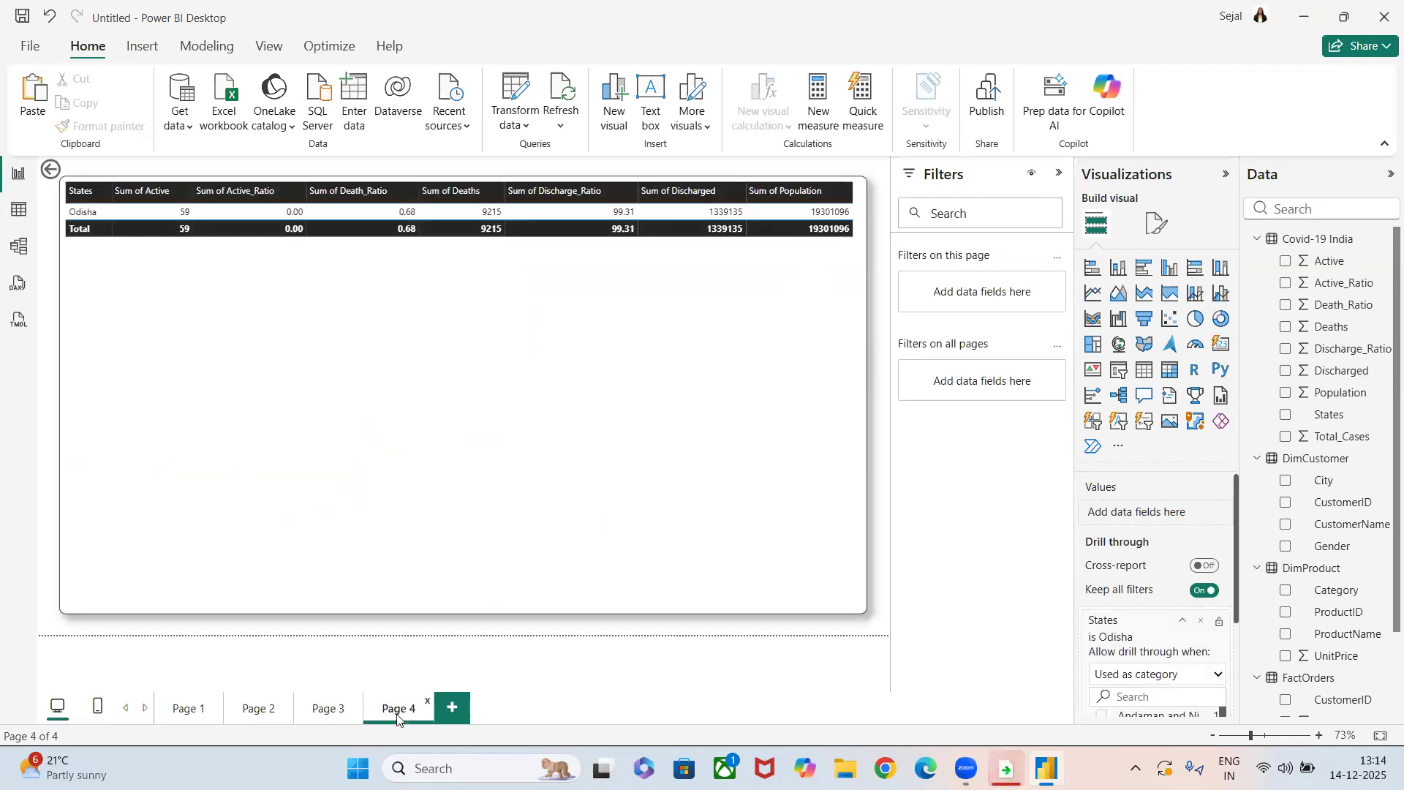
scroll(1189, 667, down, 10)
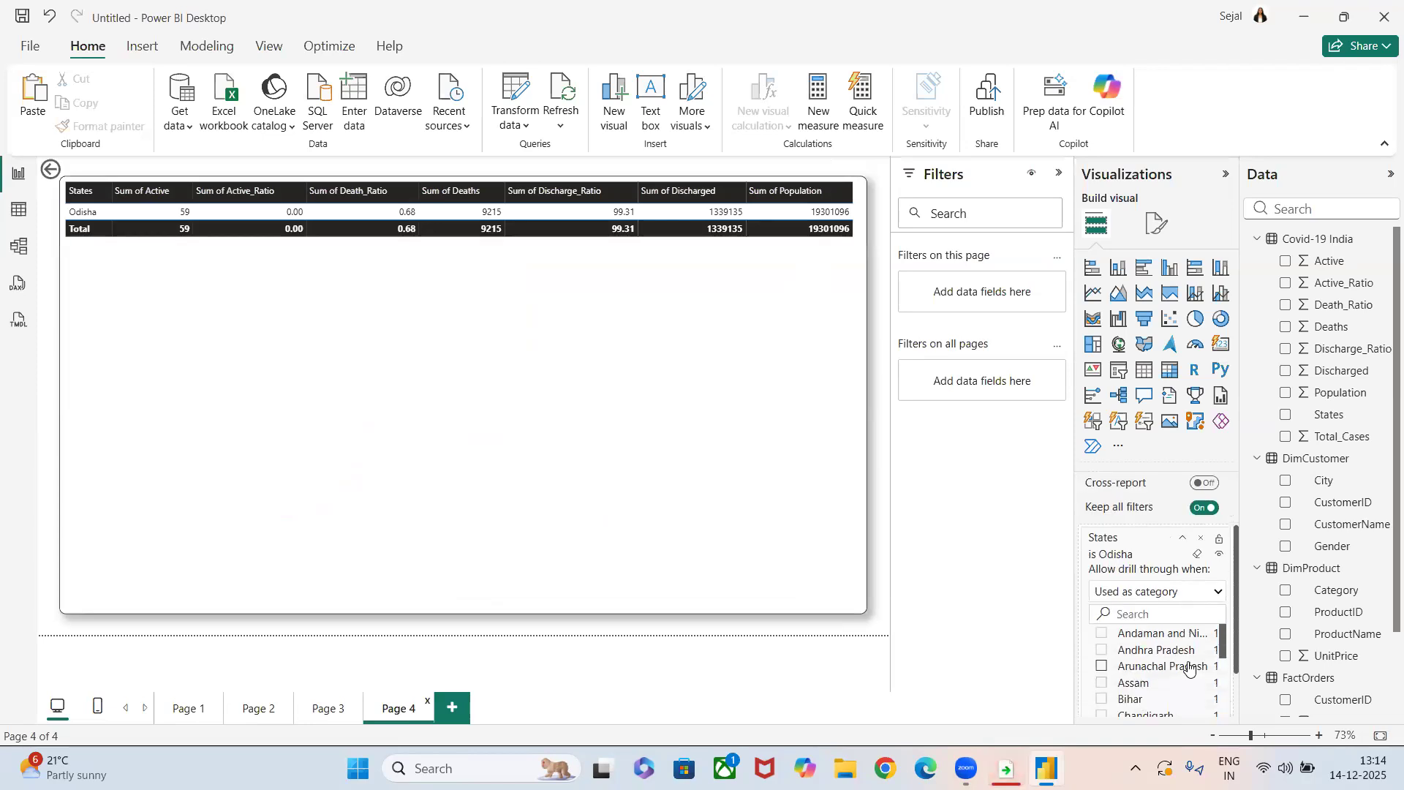
scroll(1189, 667, up, 10)
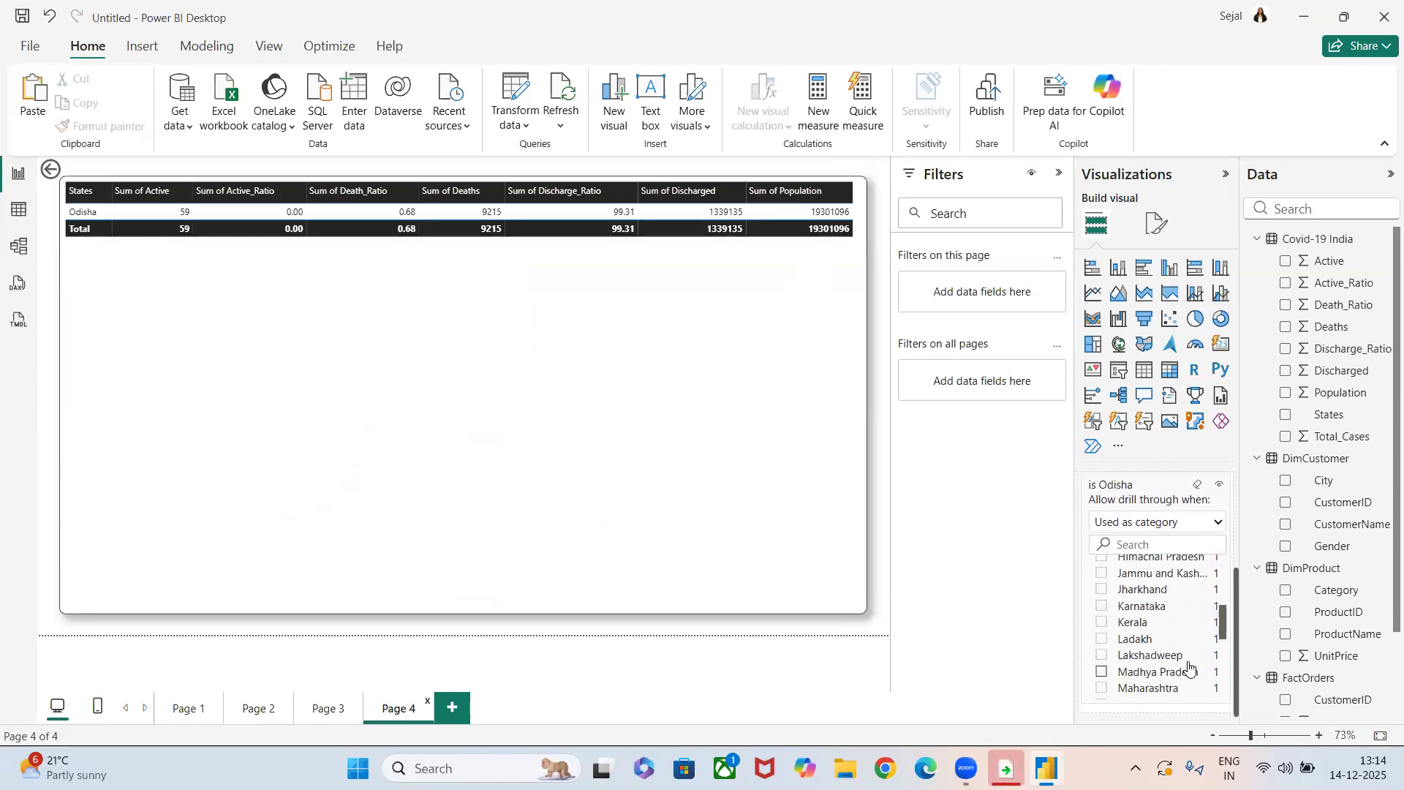
ctrl+click(50, 167)
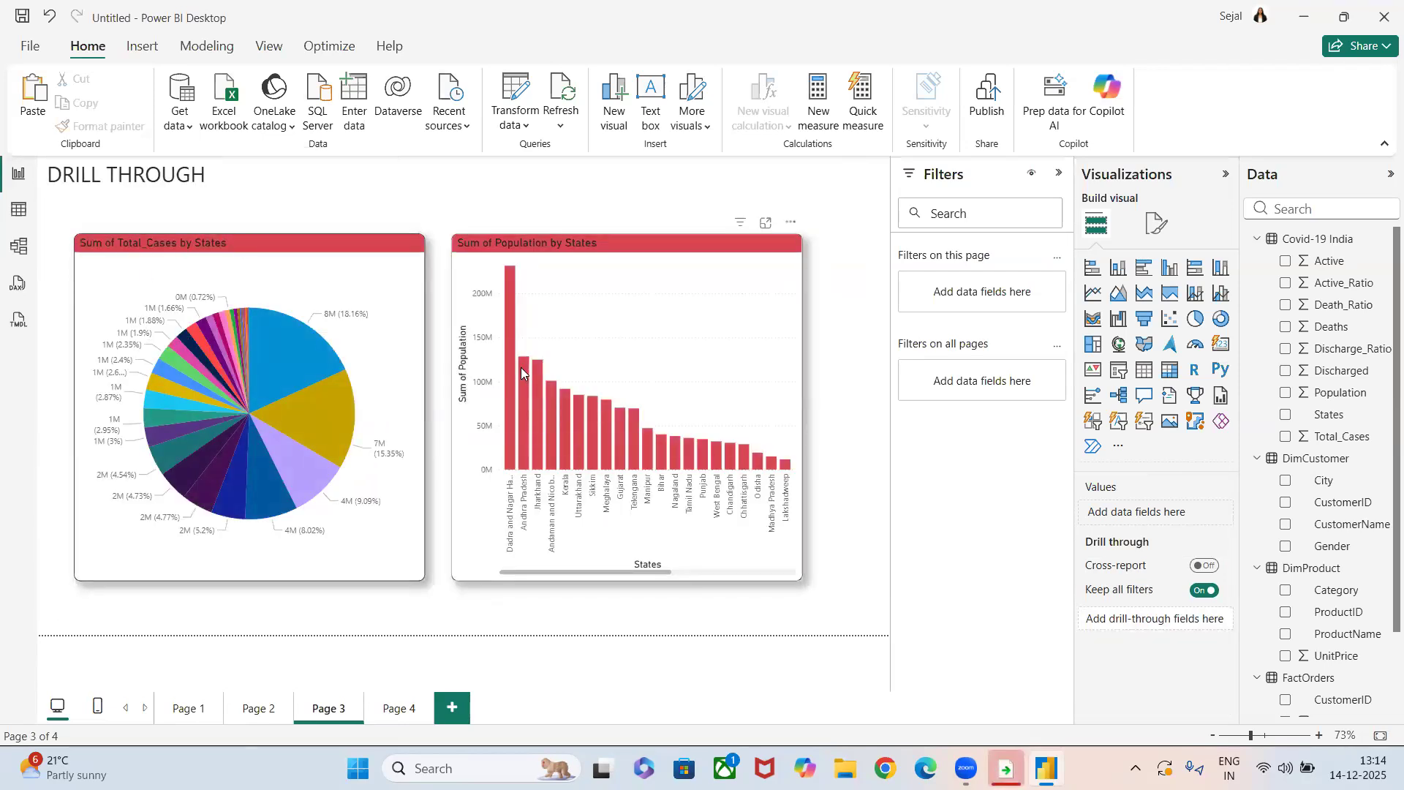
Drill through from the Jharkhand column of the Population chart to Page 4, and return to Page 3.
mouse_move(536, 383)
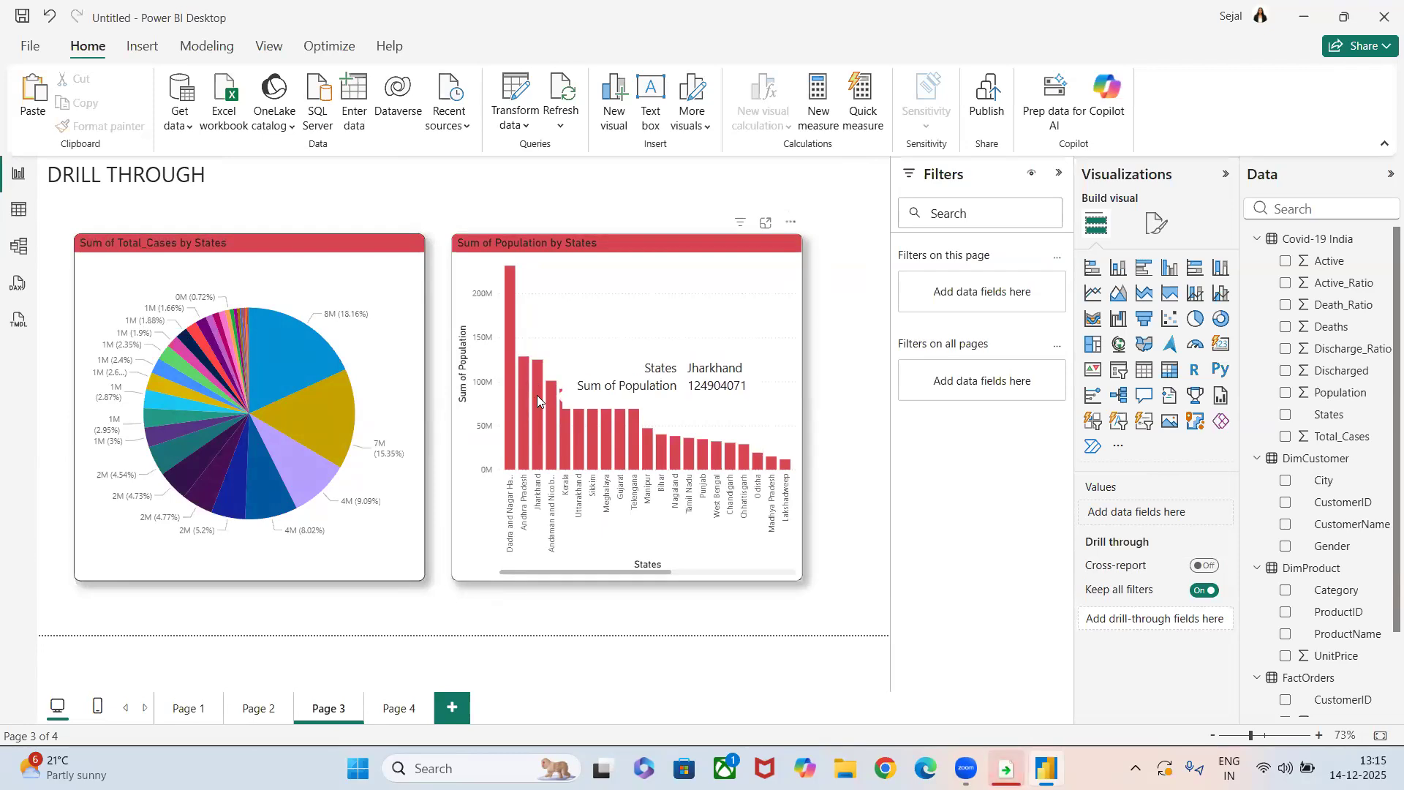
right_click(537, 394)
mouse_move(581, 542)
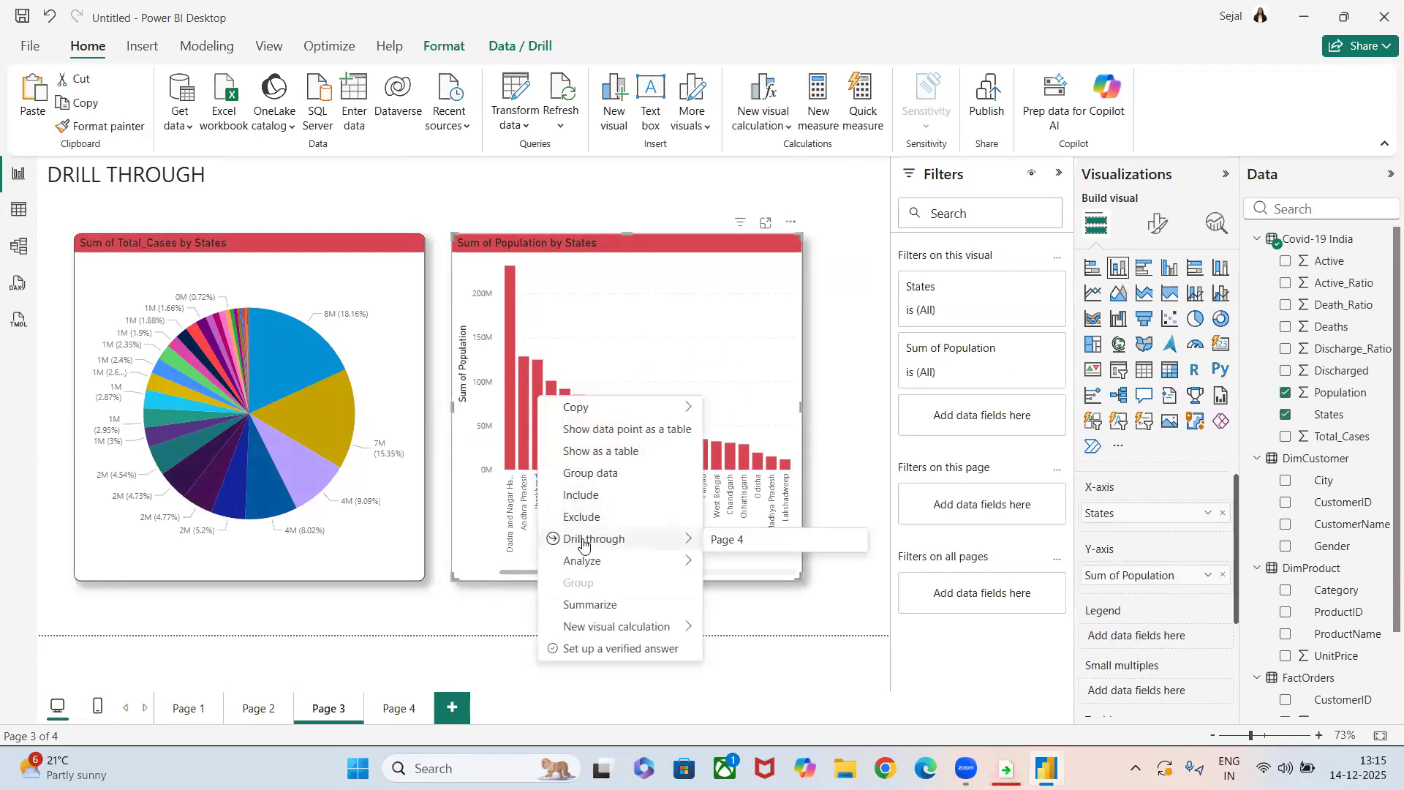
click(746, 545)
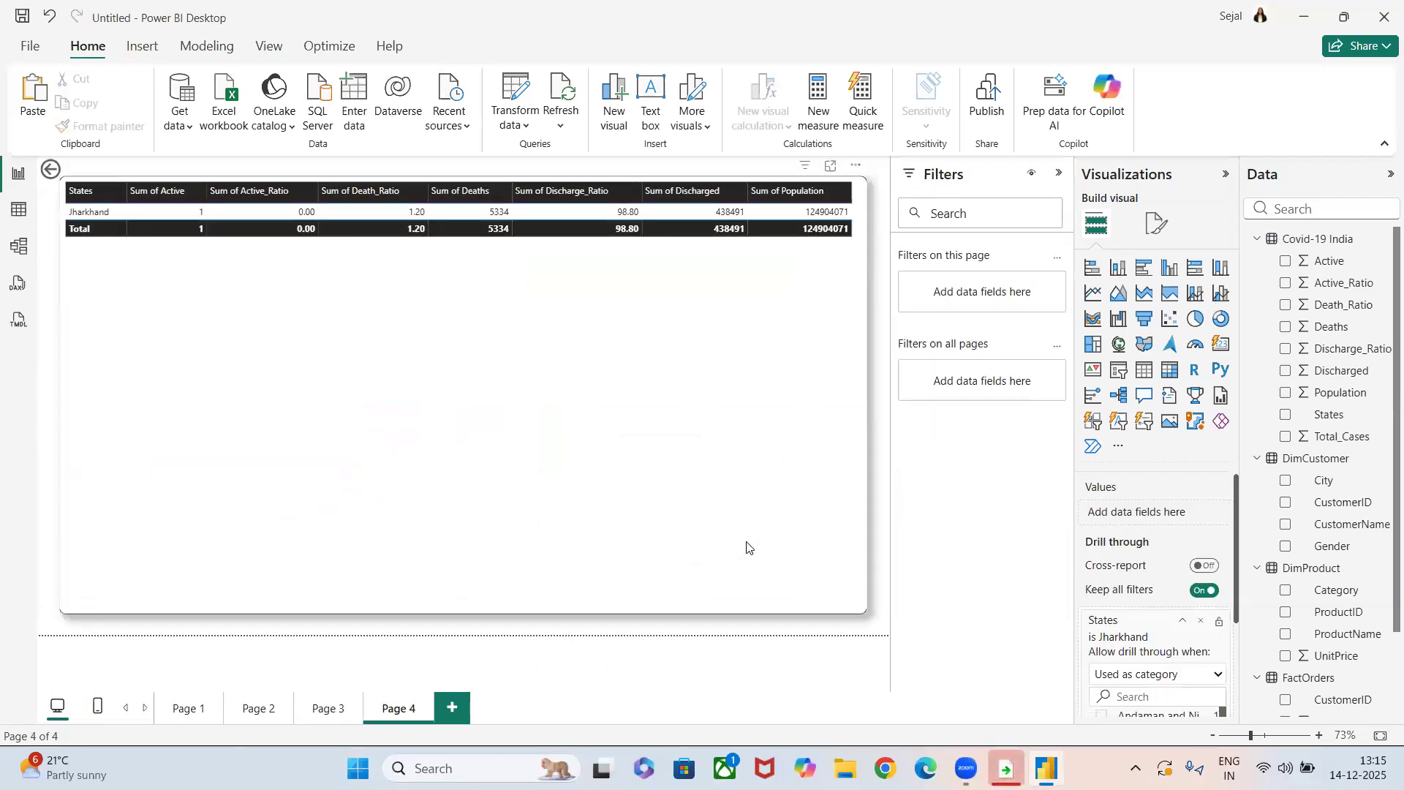
ctrl+click(50, 169)
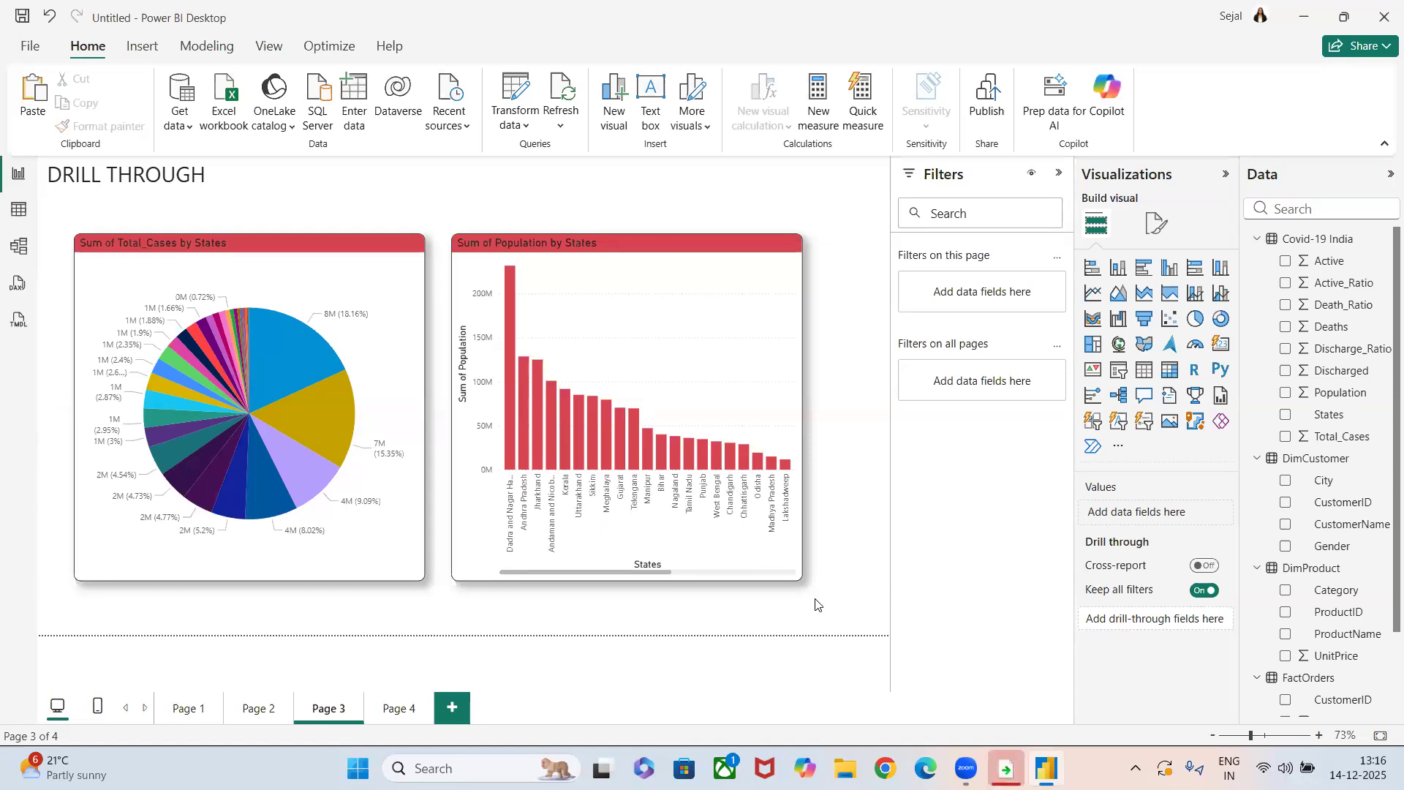
Select the SalesAmount column chart on Page 2 to examine the fields in its X-axis drill hierarchy.
click(257, 710)
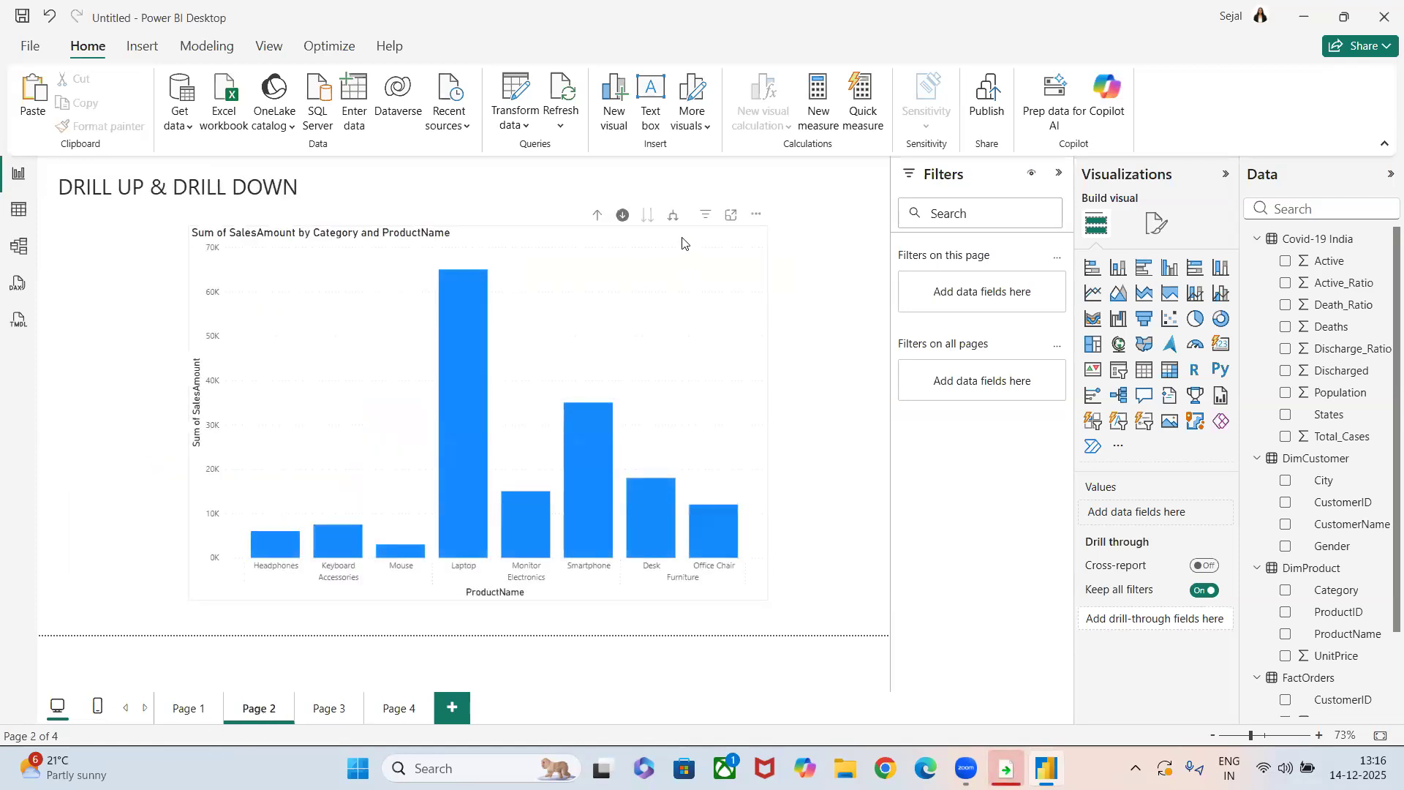
click(683, 243)
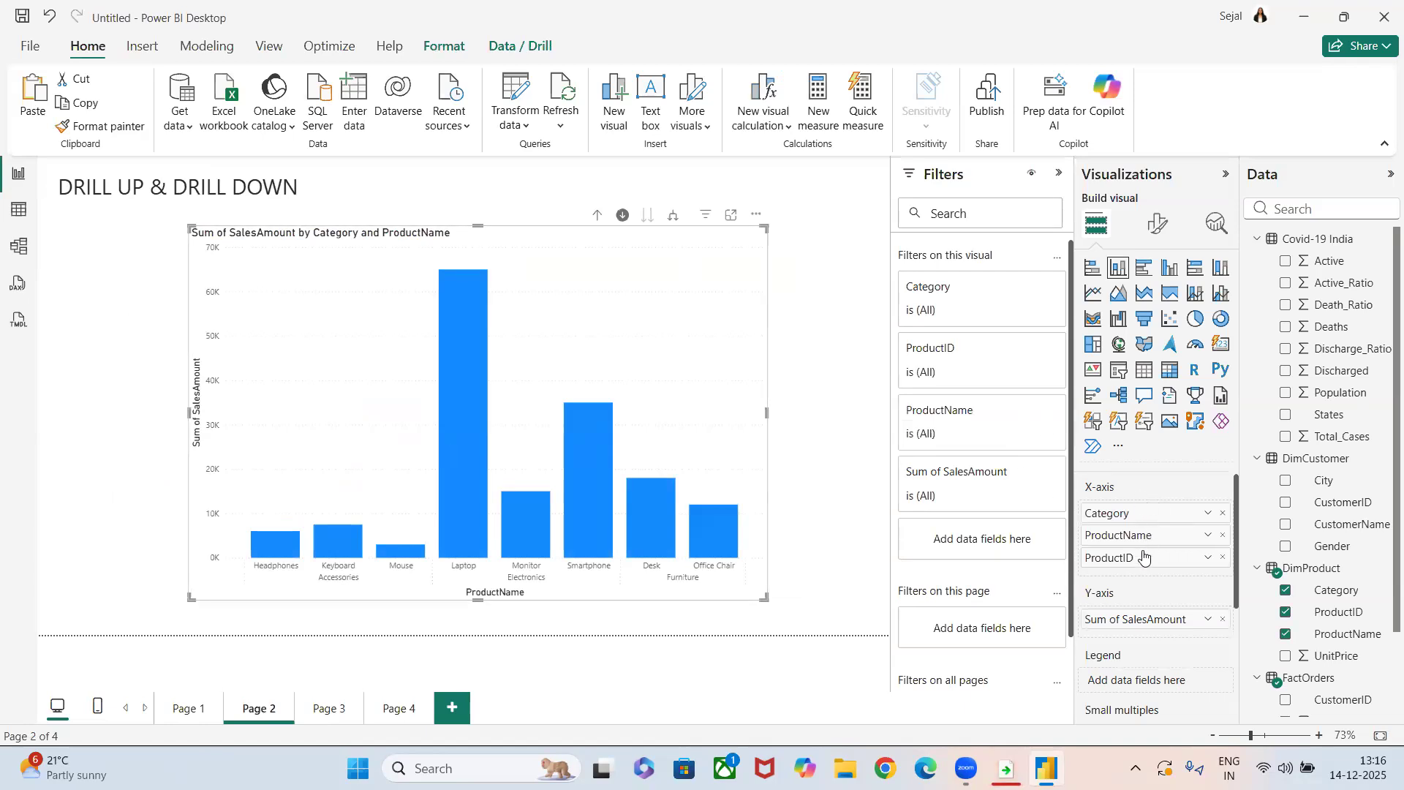
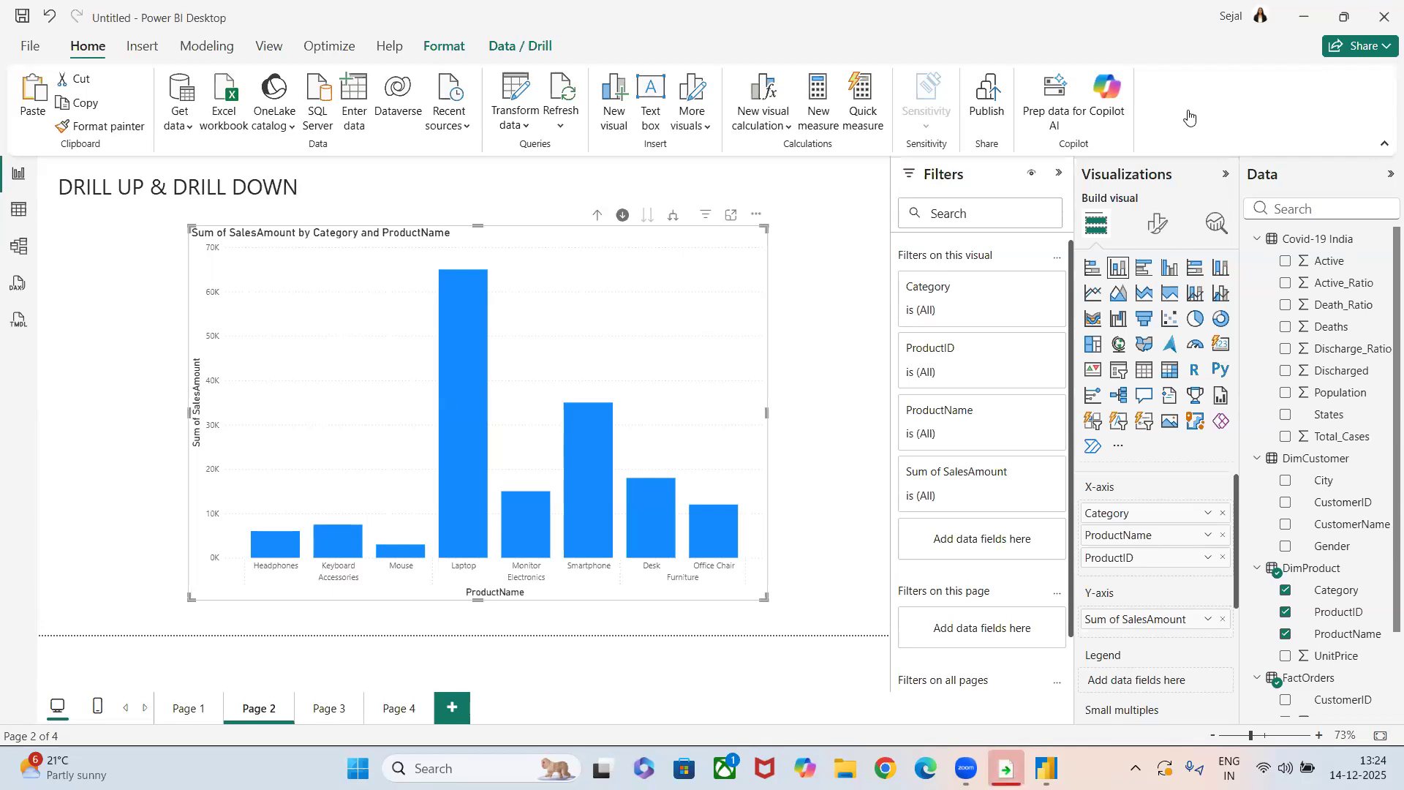
Look over the Page 3 charts and the Page 1 quantity table, and return to Page 3.
click(329, 708)
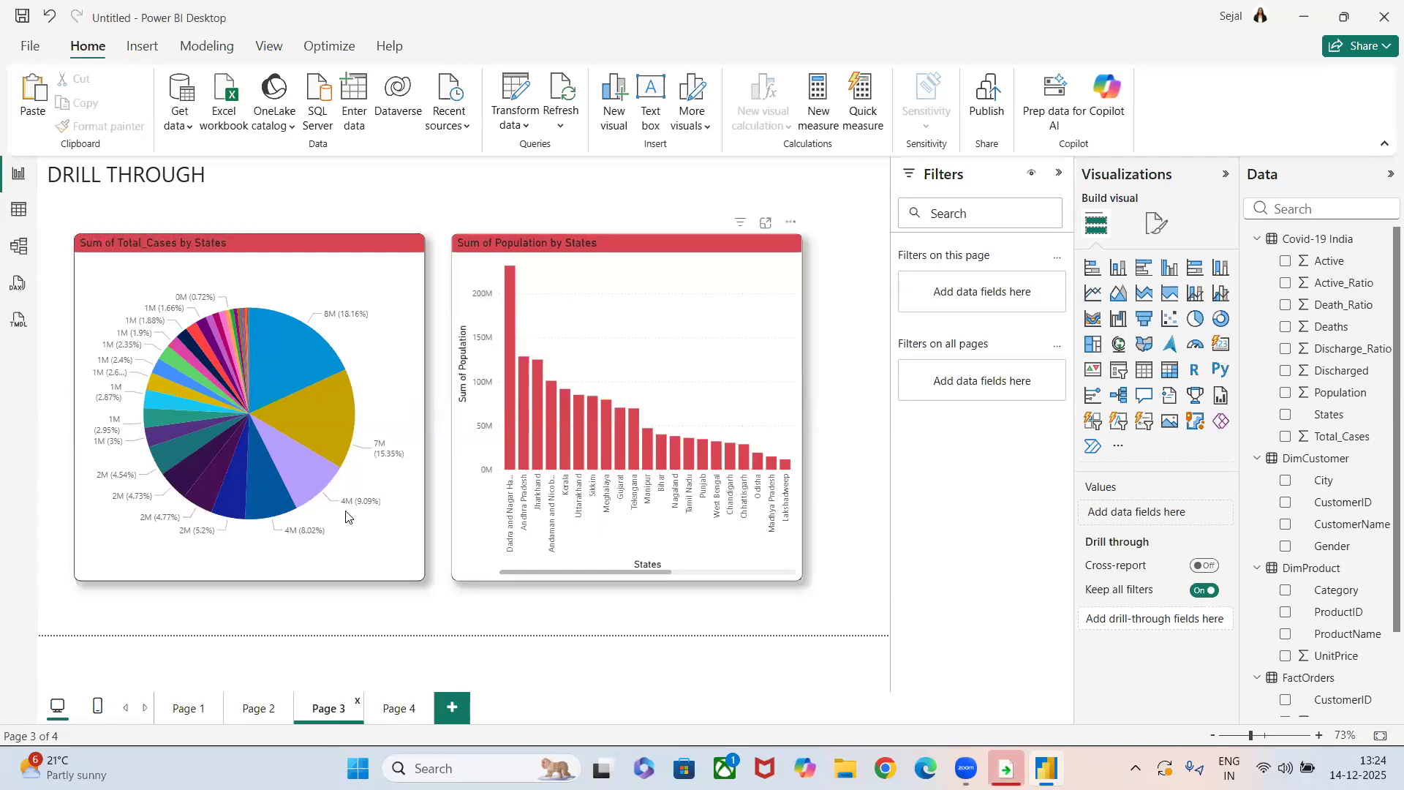
click(165, 723)
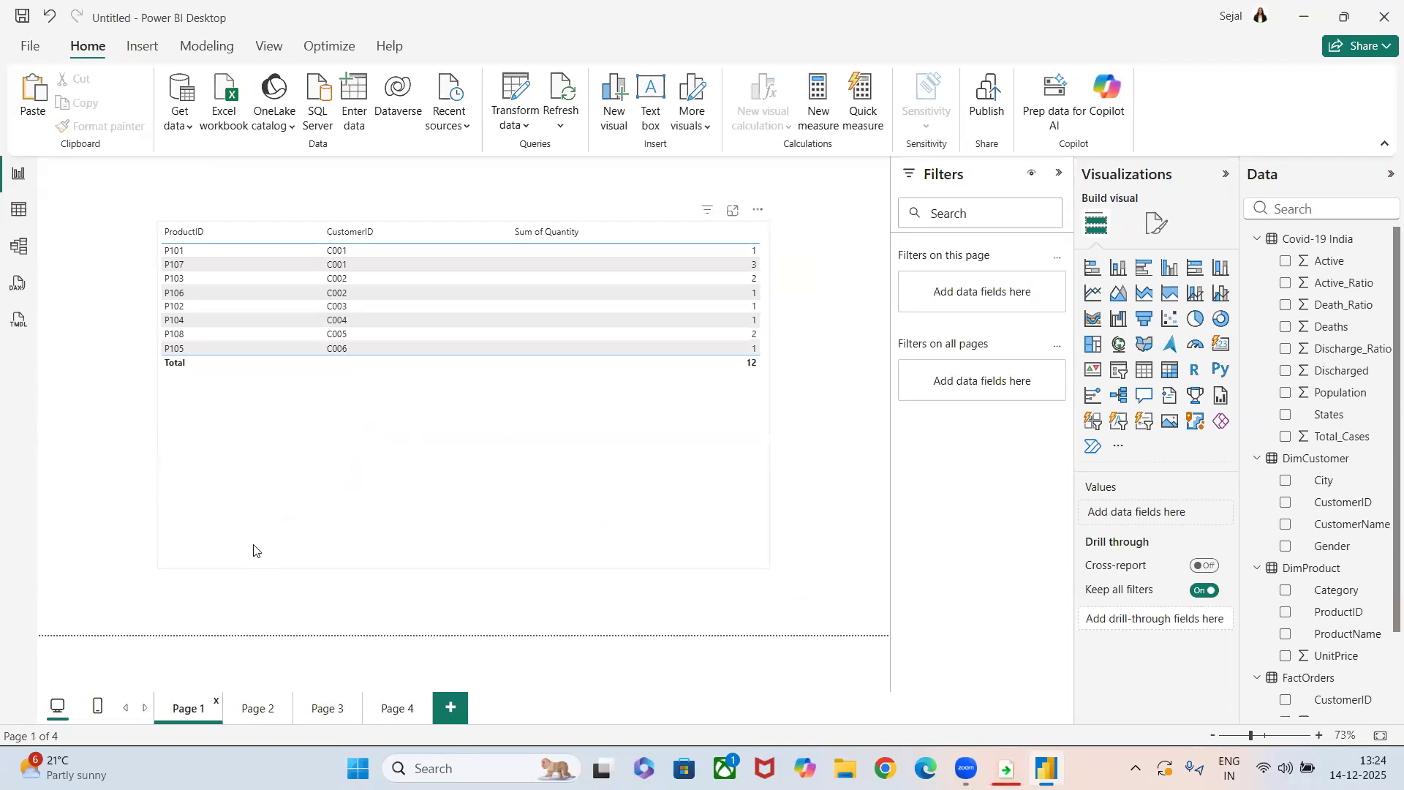
click(313, 712)
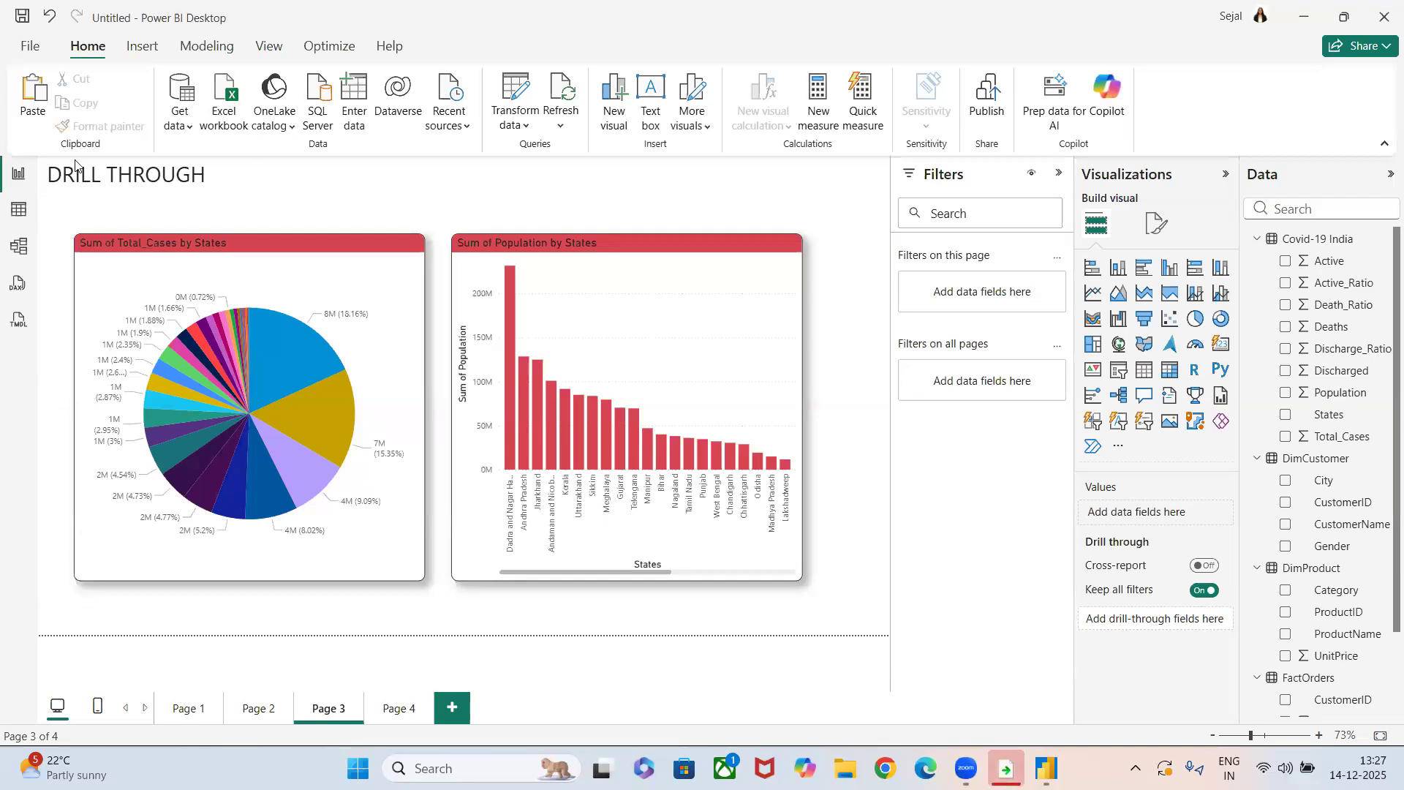
Open the Power Query Editor to transform the data, maximize it and display the Covid-19 India query.
click(516, 125)
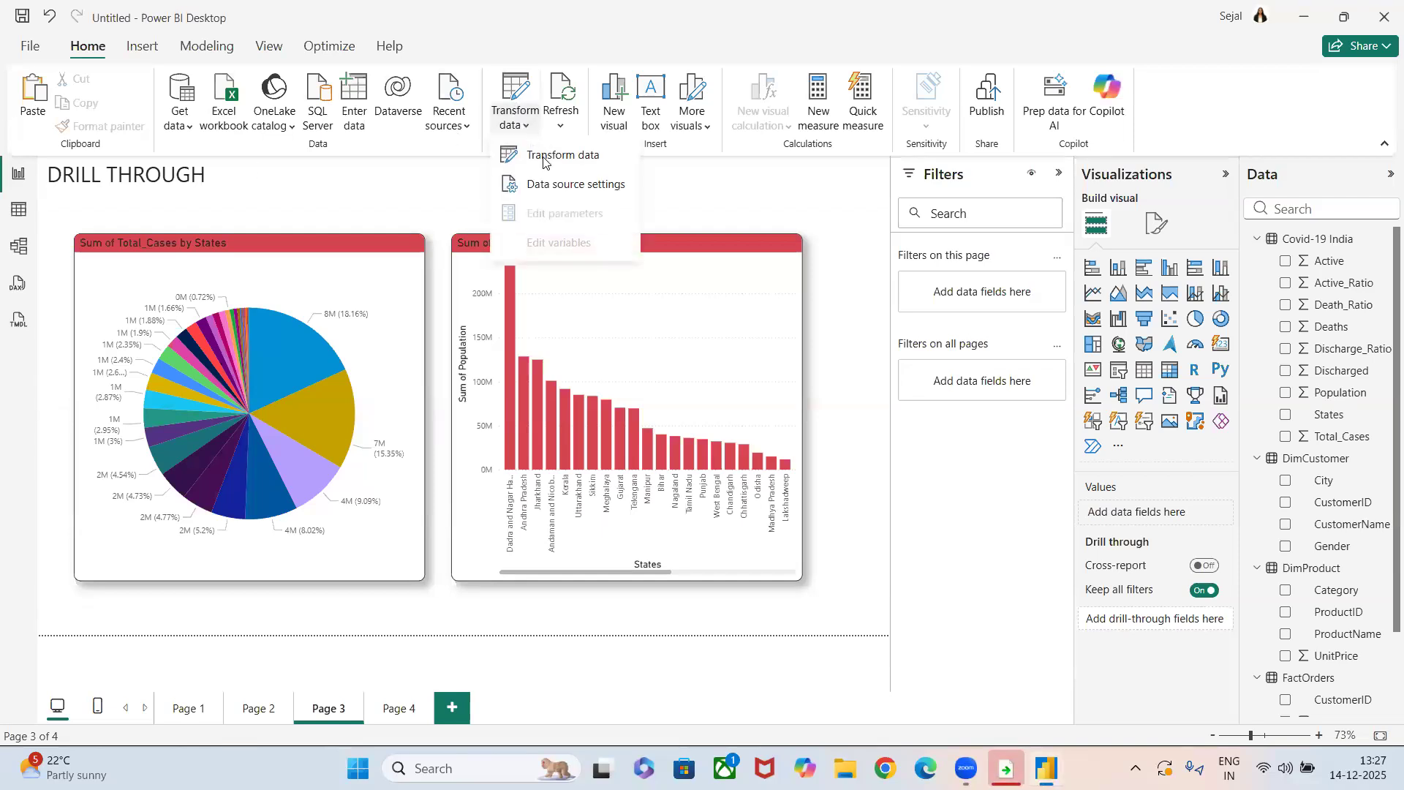
click(543, 156)
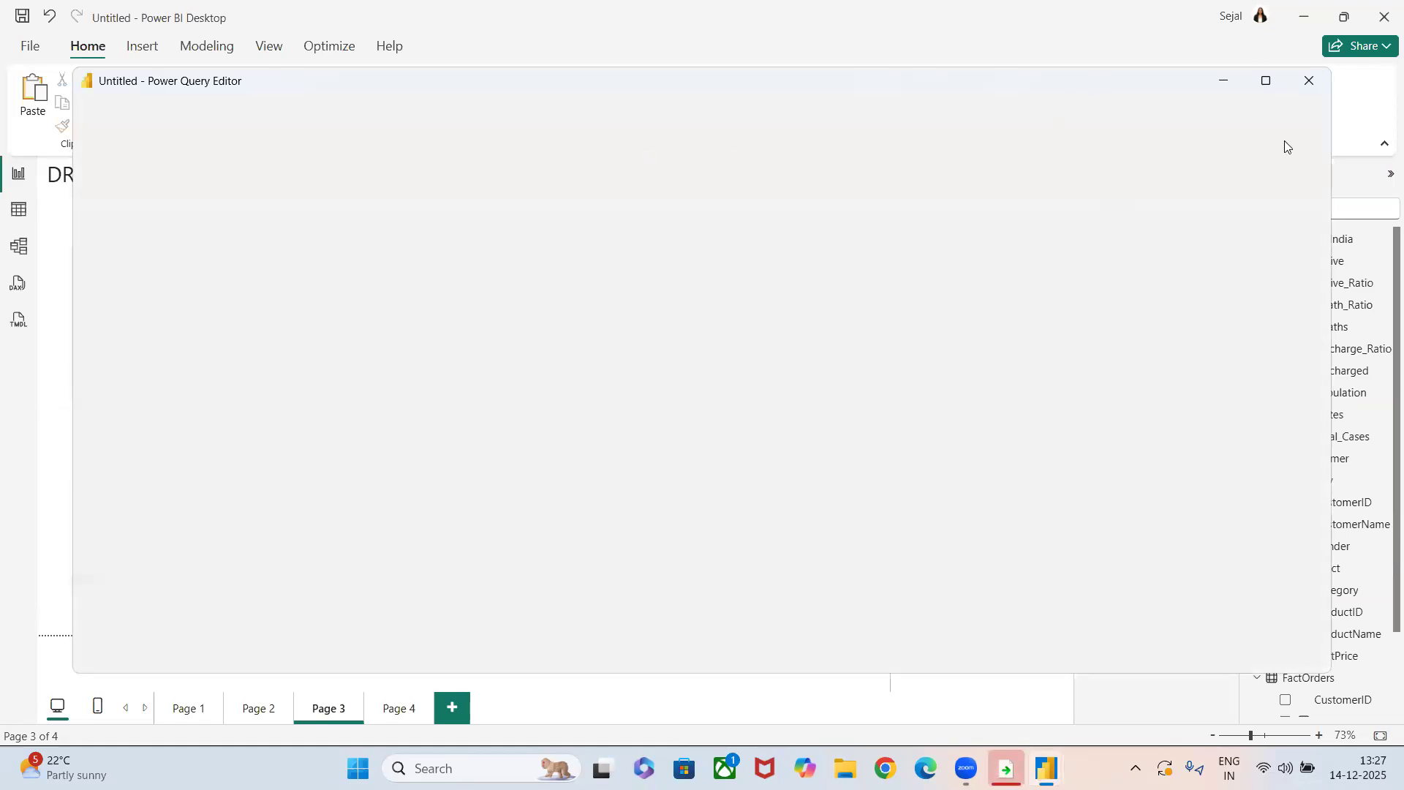
click(1266, 81)
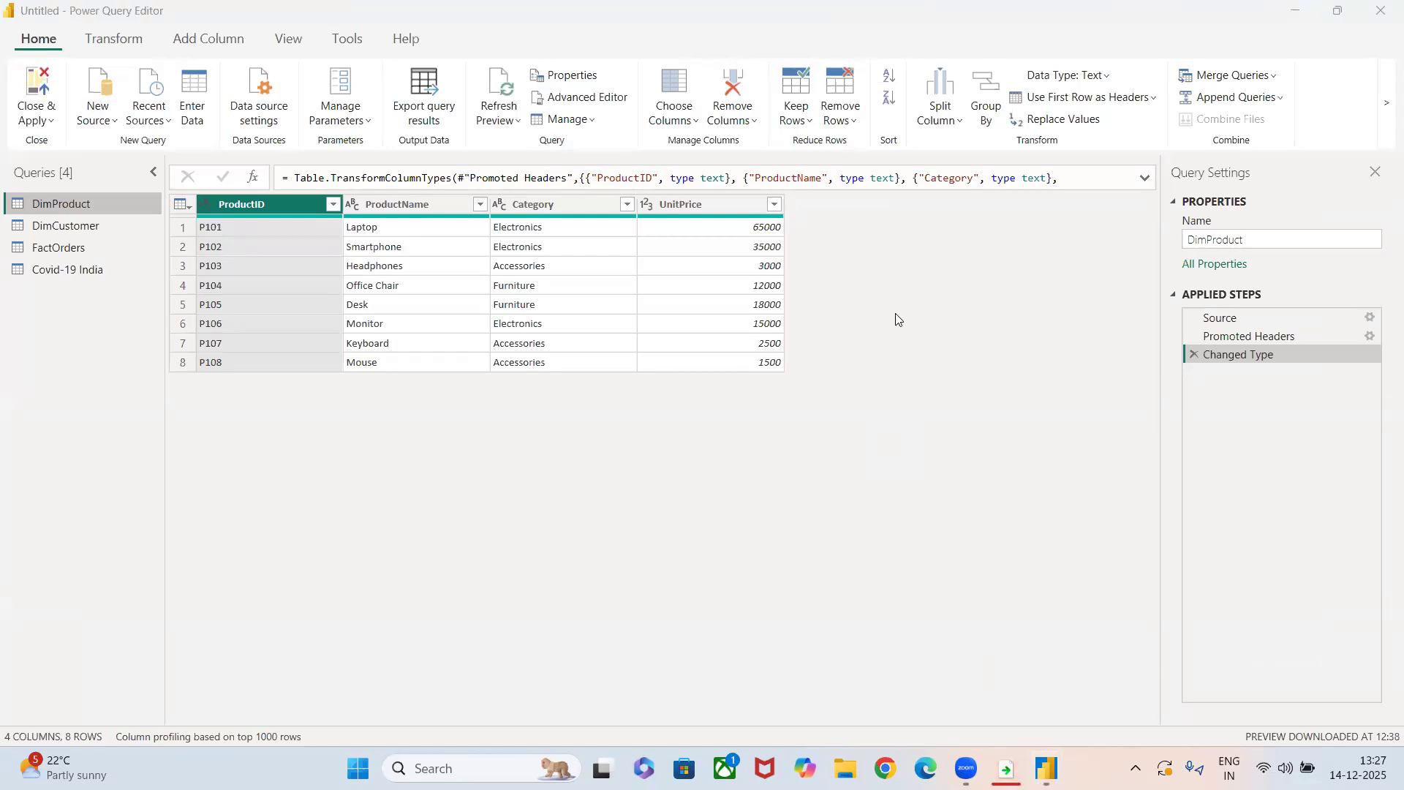
click(83, 269)
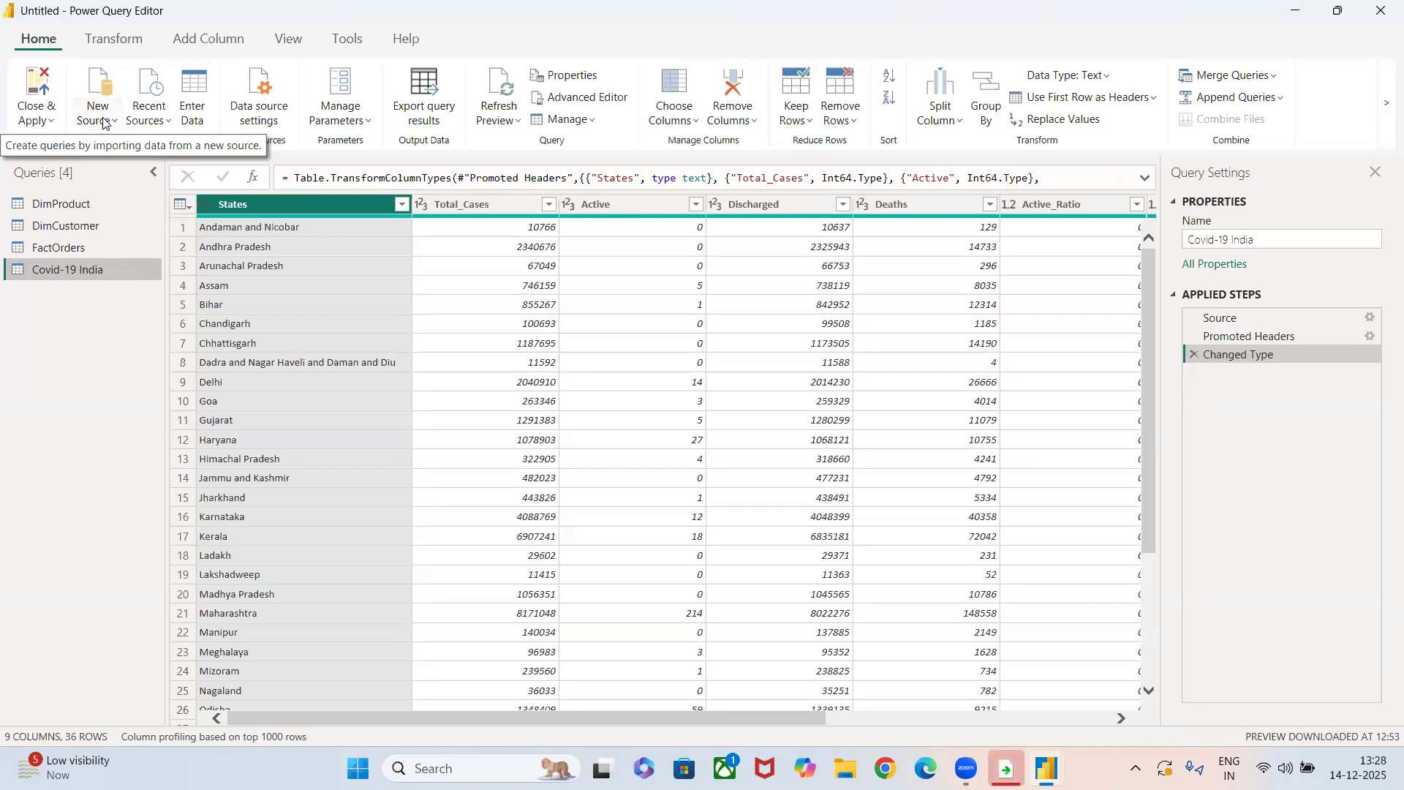
Review the data source settings of the current file and try to export the Covid-19 India query results.
click(158, 110)
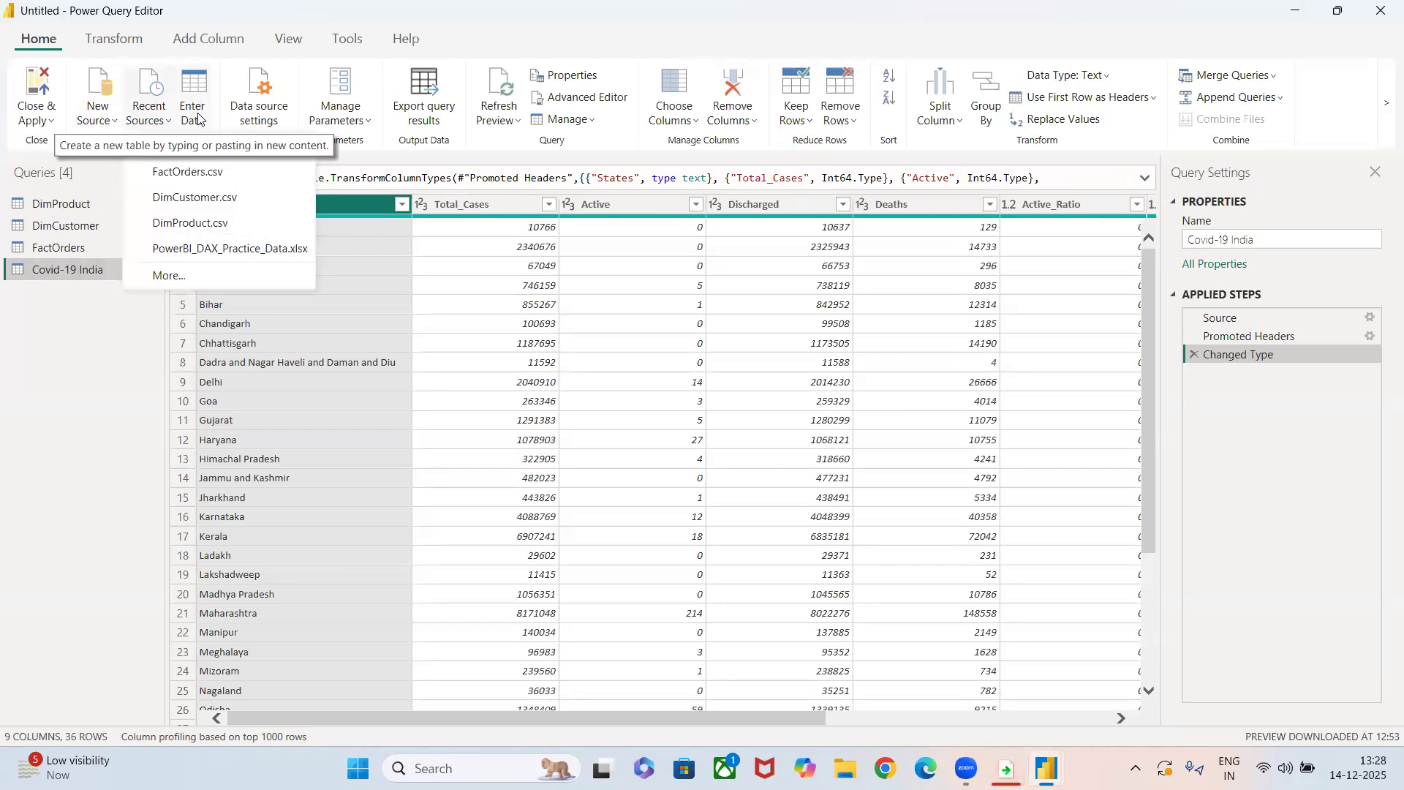
click(271, 114)
click(271, 113)
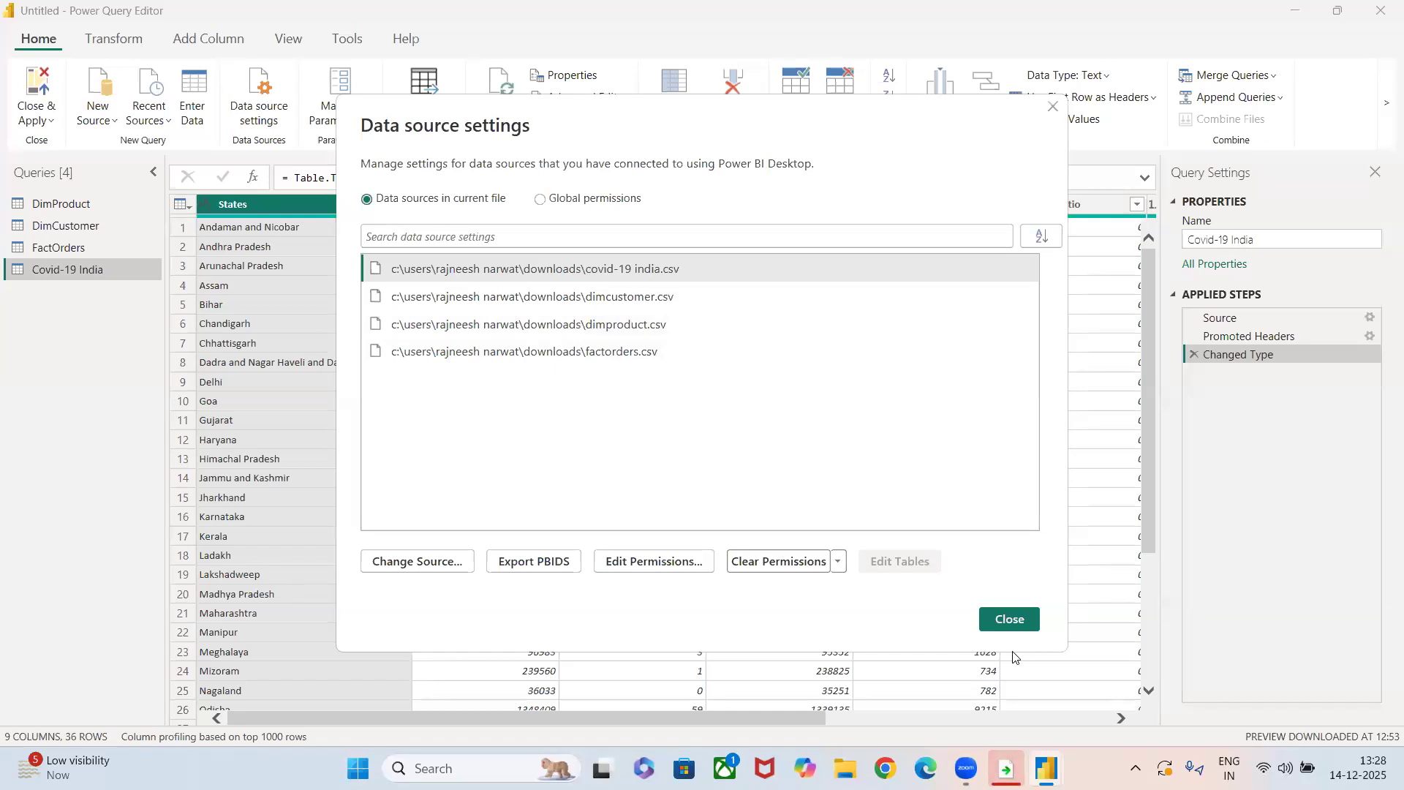
click(998, 619)
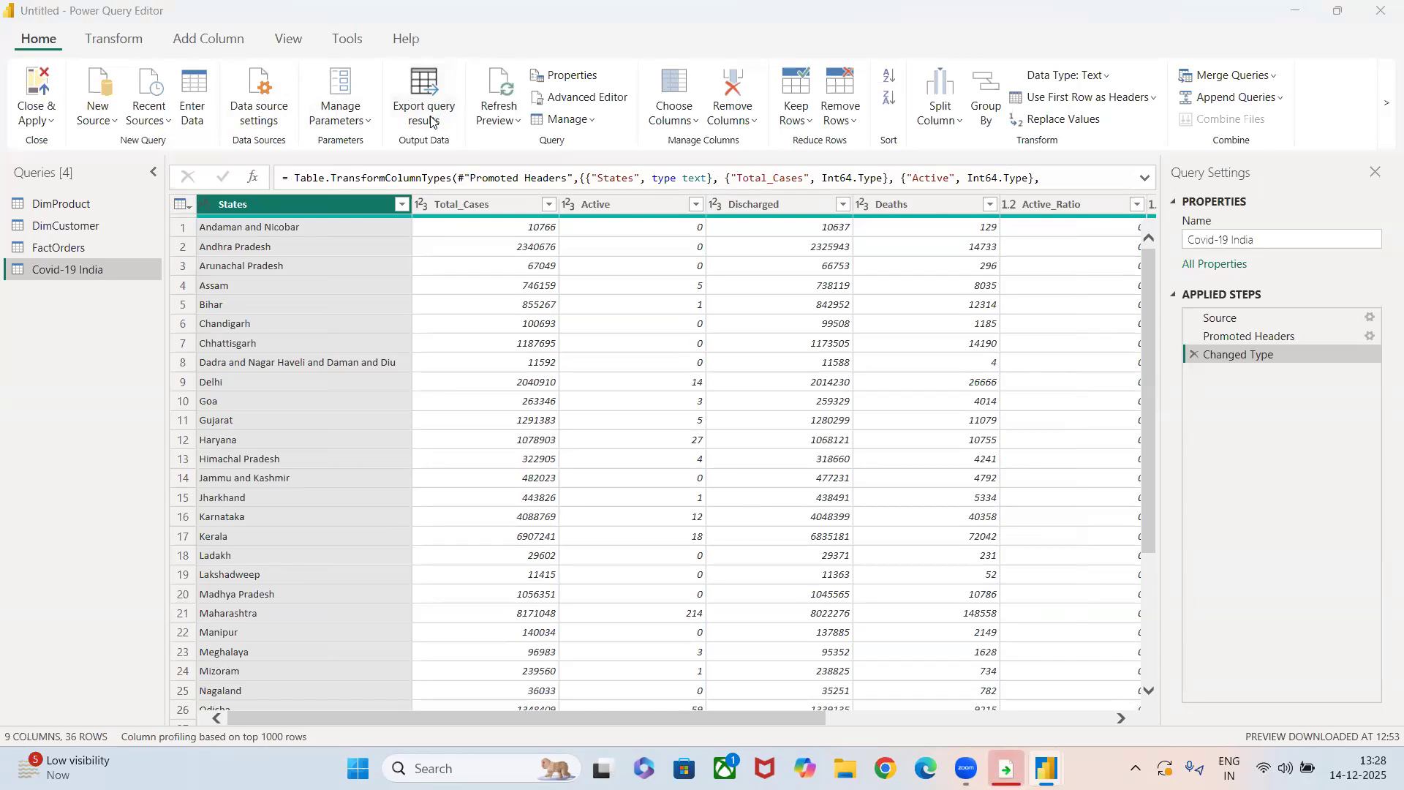
click(432, 120)
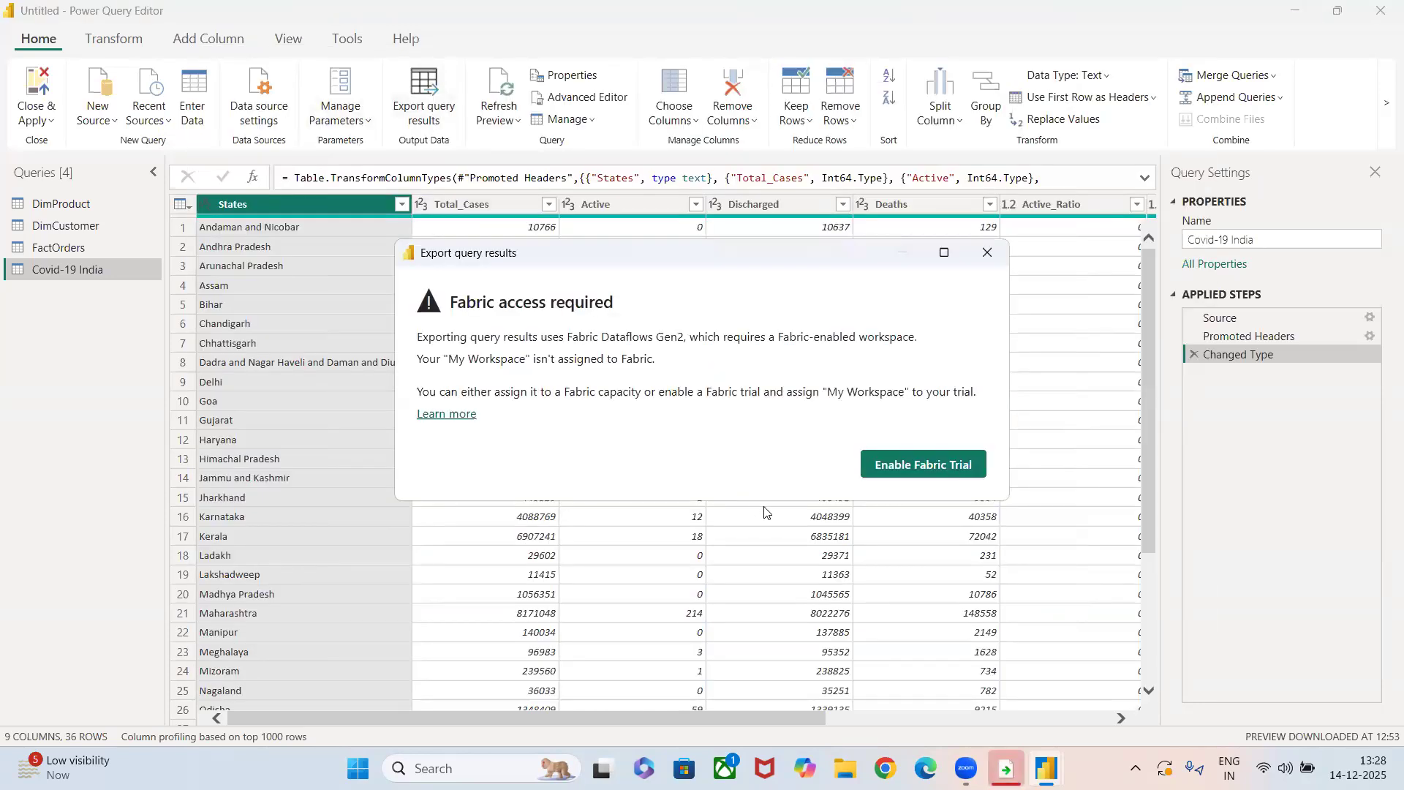
click(988, 252)
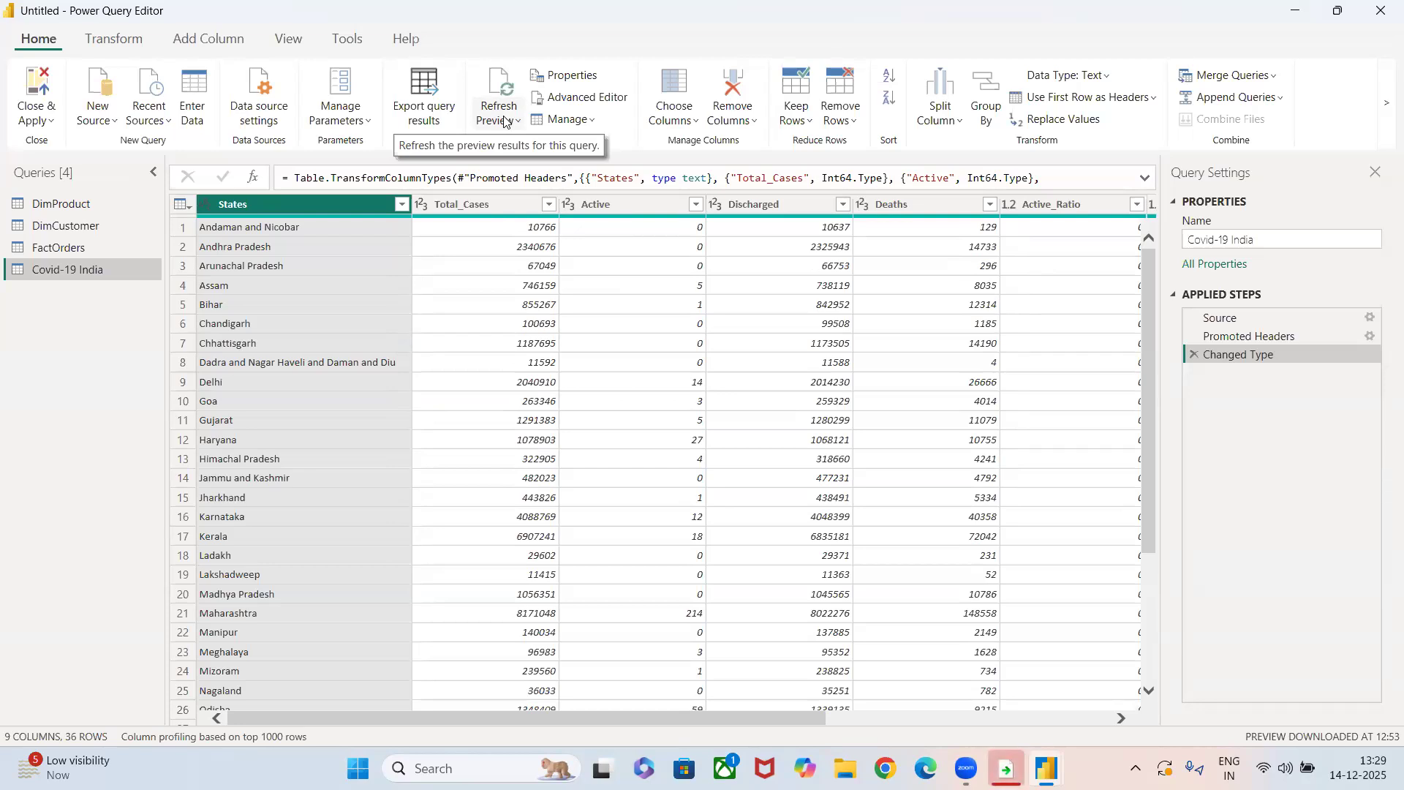
Add the description "This is the Covid-19 data of India" to the Covid-19 India query's properties.
click(574, 77)
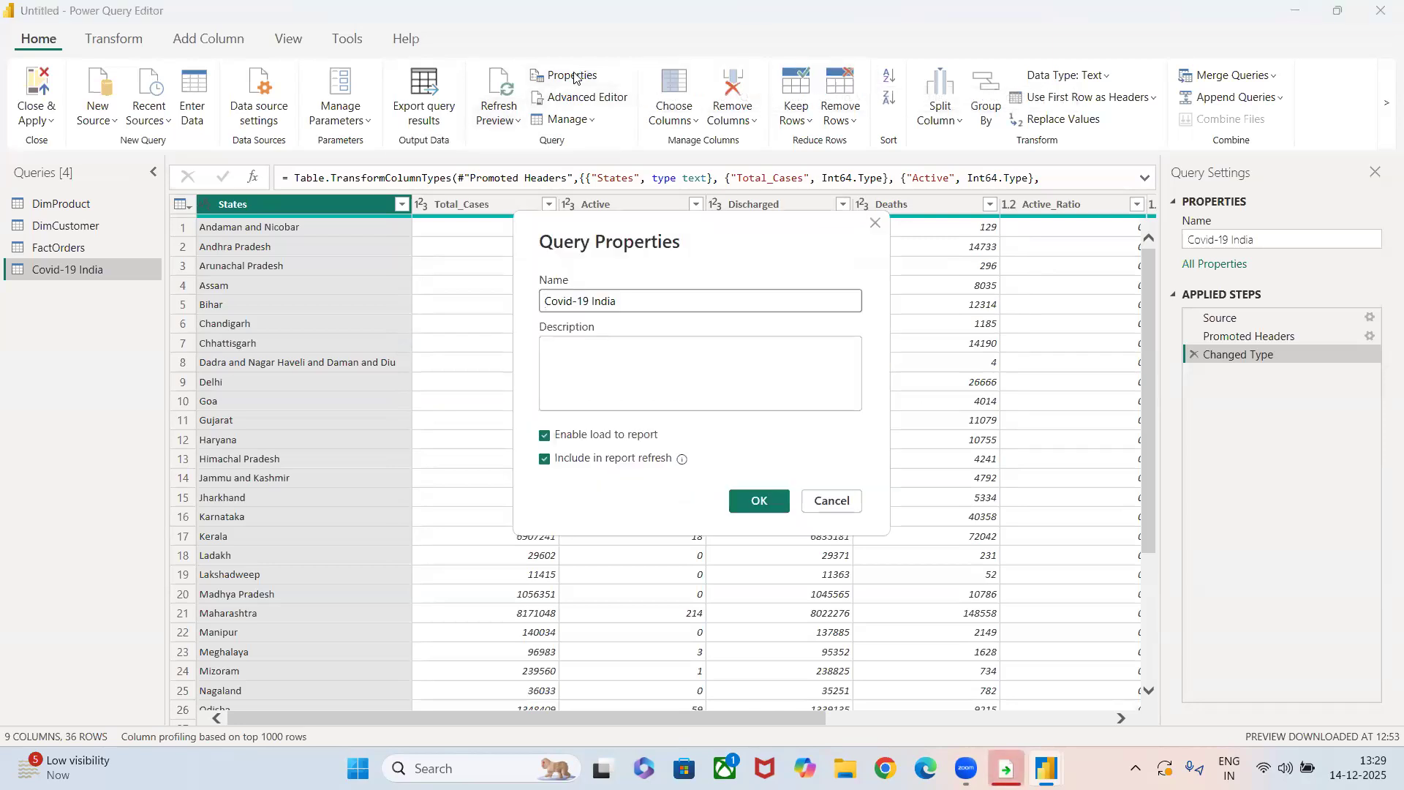
click(574, 358)
text(This is)
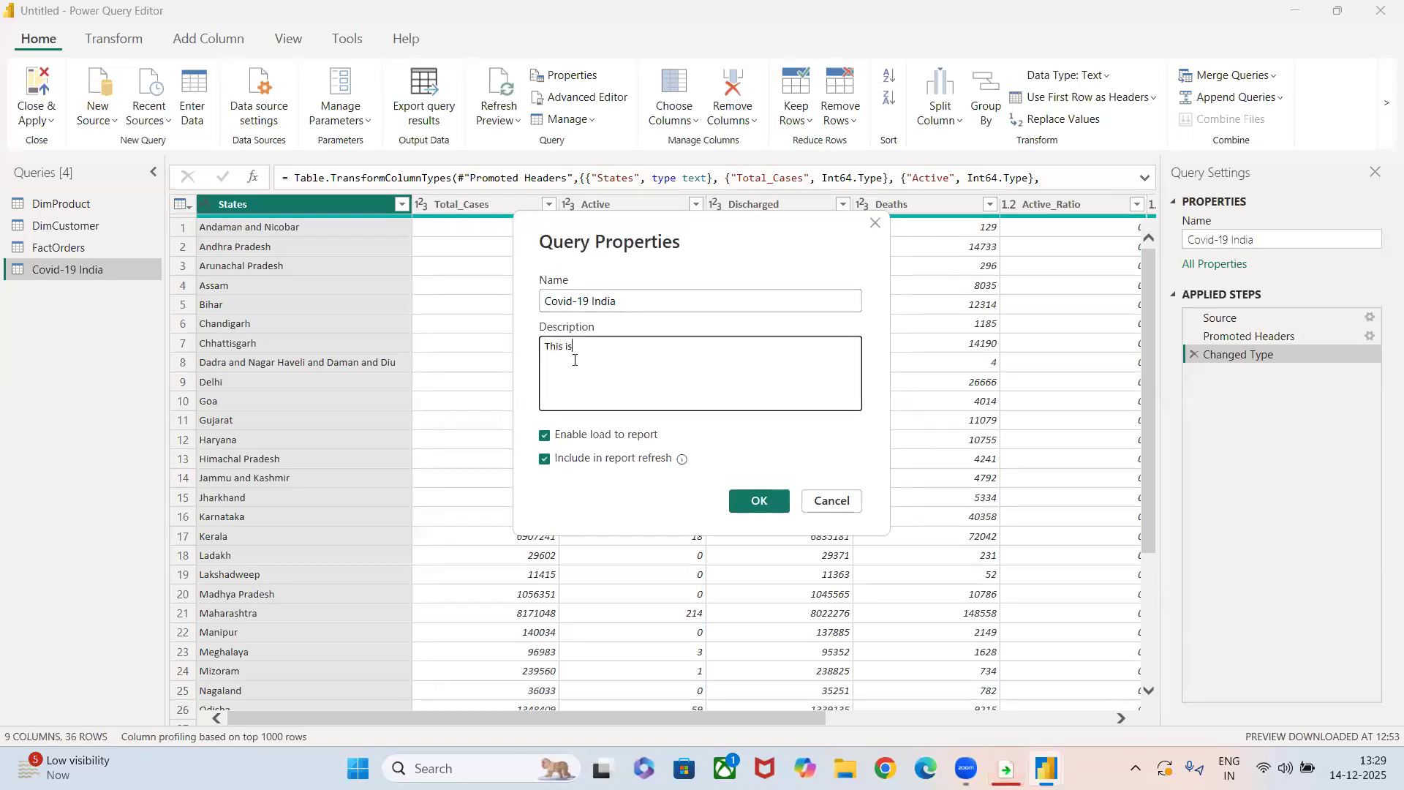
text( the Covid-19 data of Ind)
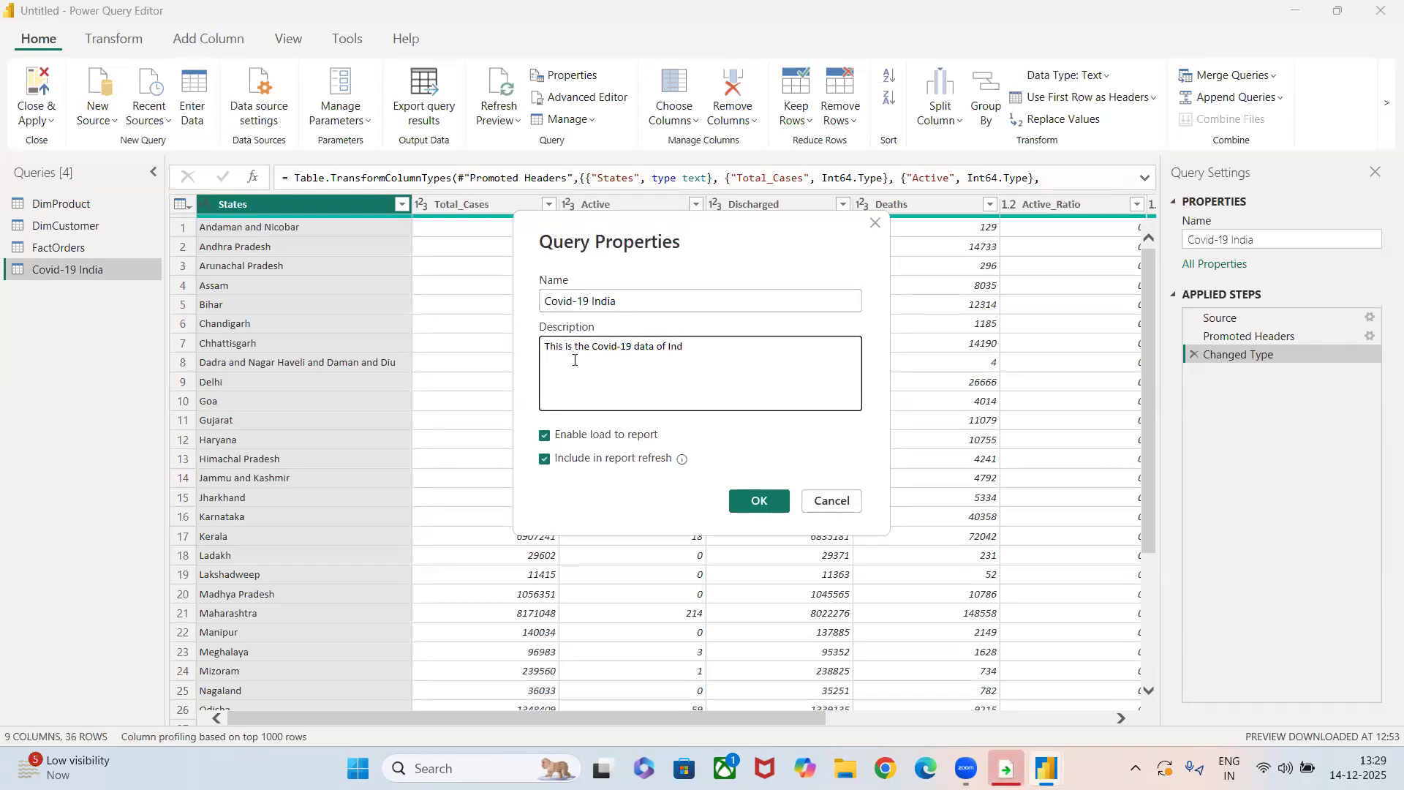
text(ia)
click(757, 500)
mouse_move(71, 269)
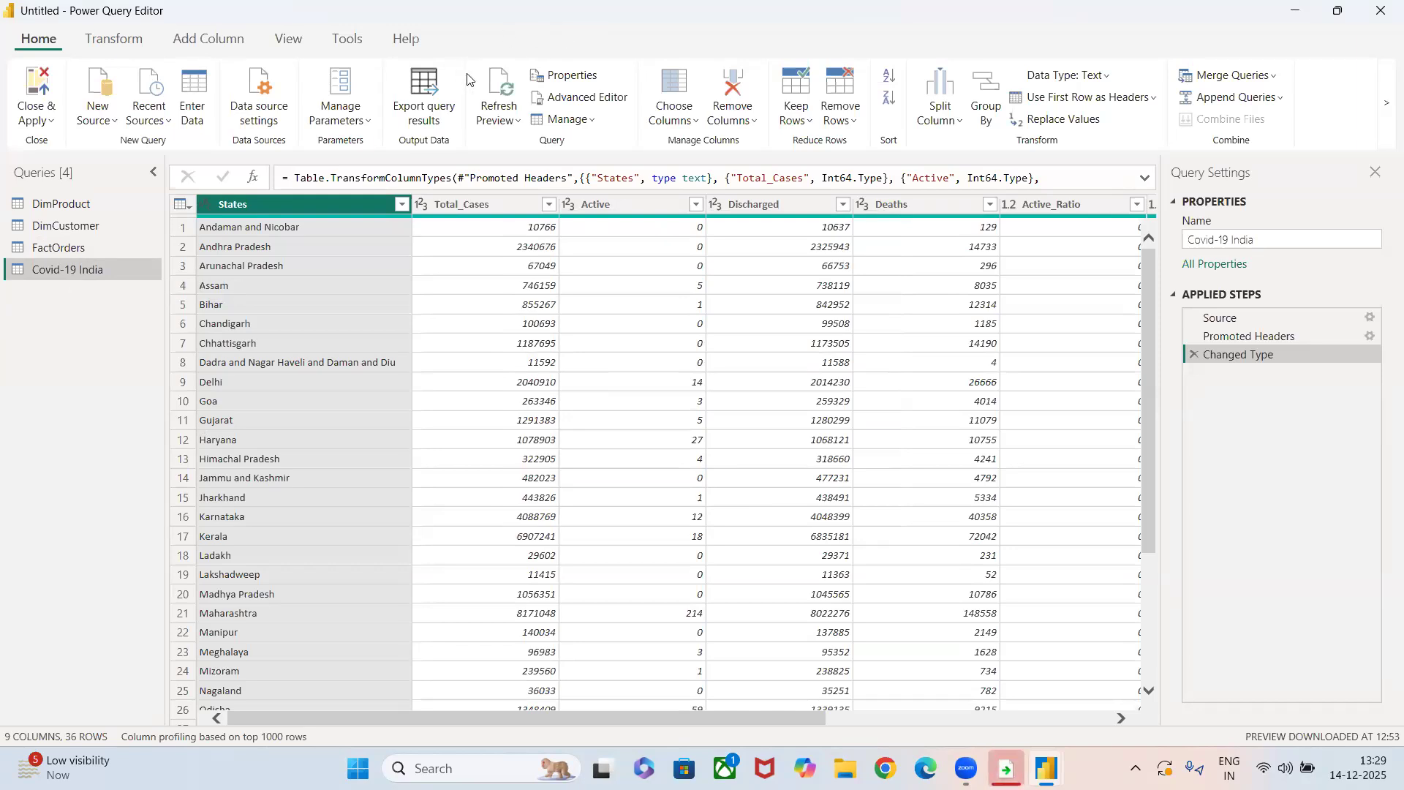
Examine the M code of the Covid-19 India query in the Advanced Editor, and leave without changes.
click(553, 104)
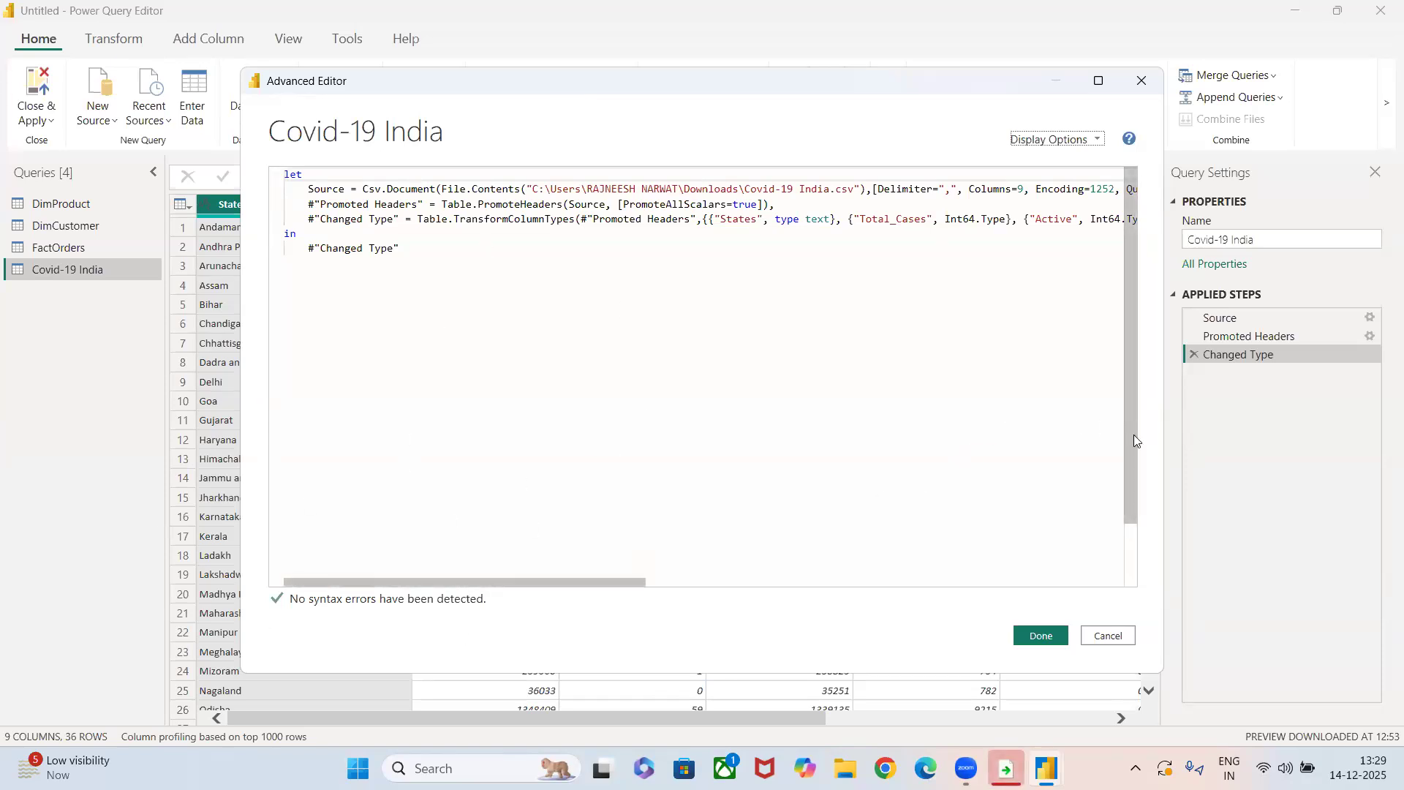
scroll(1126, 449, down, 2)
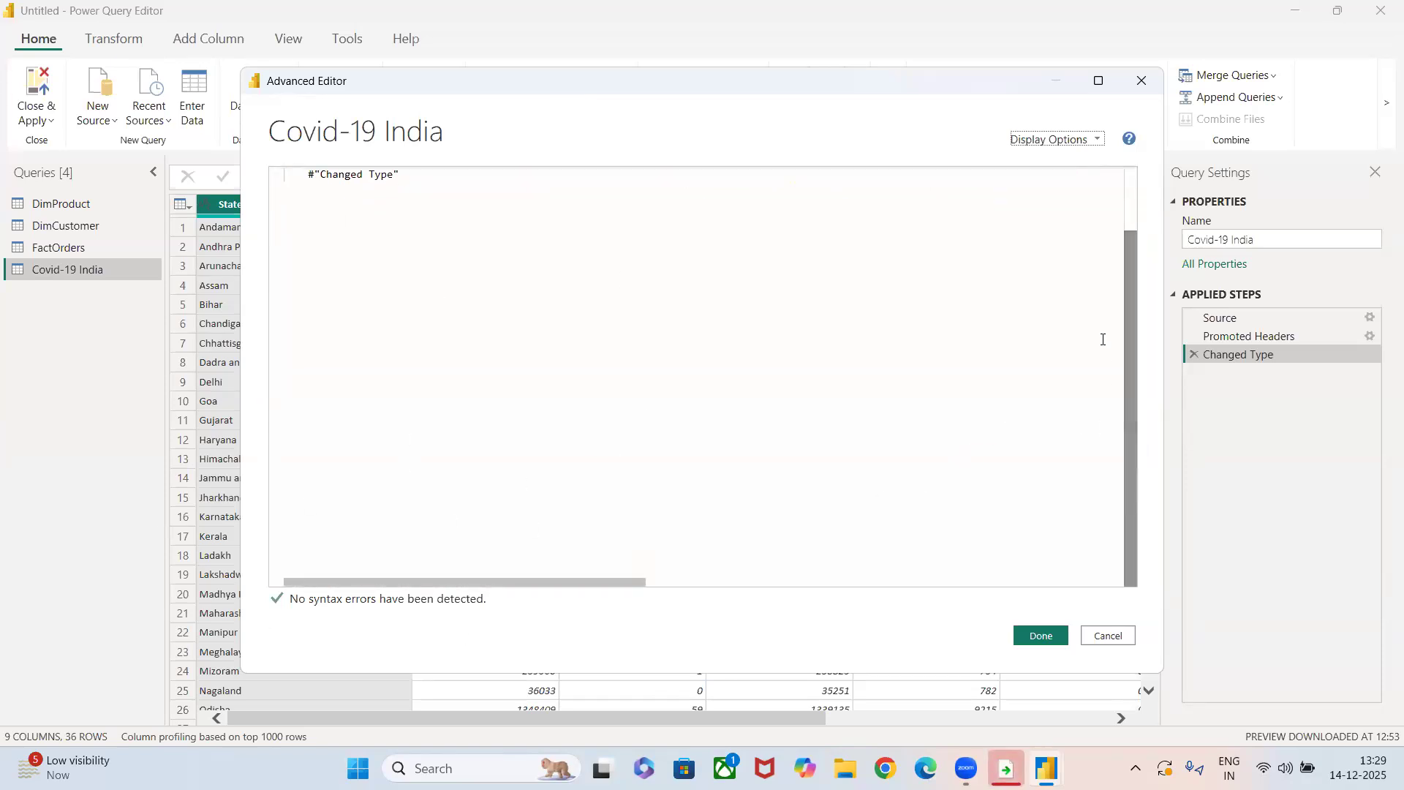
scroll(1124, 293, up, 2)
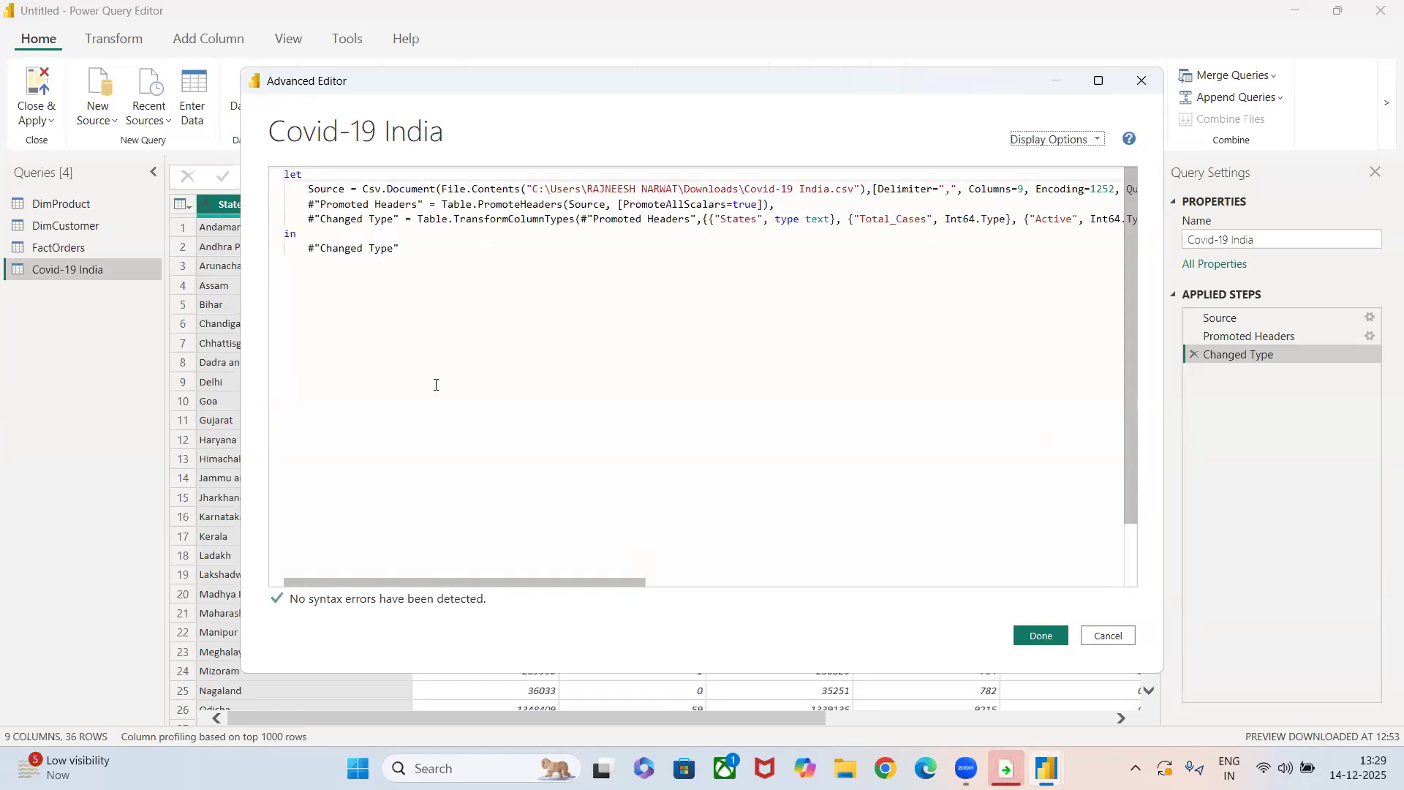
drag(637, 582, 476, 582)
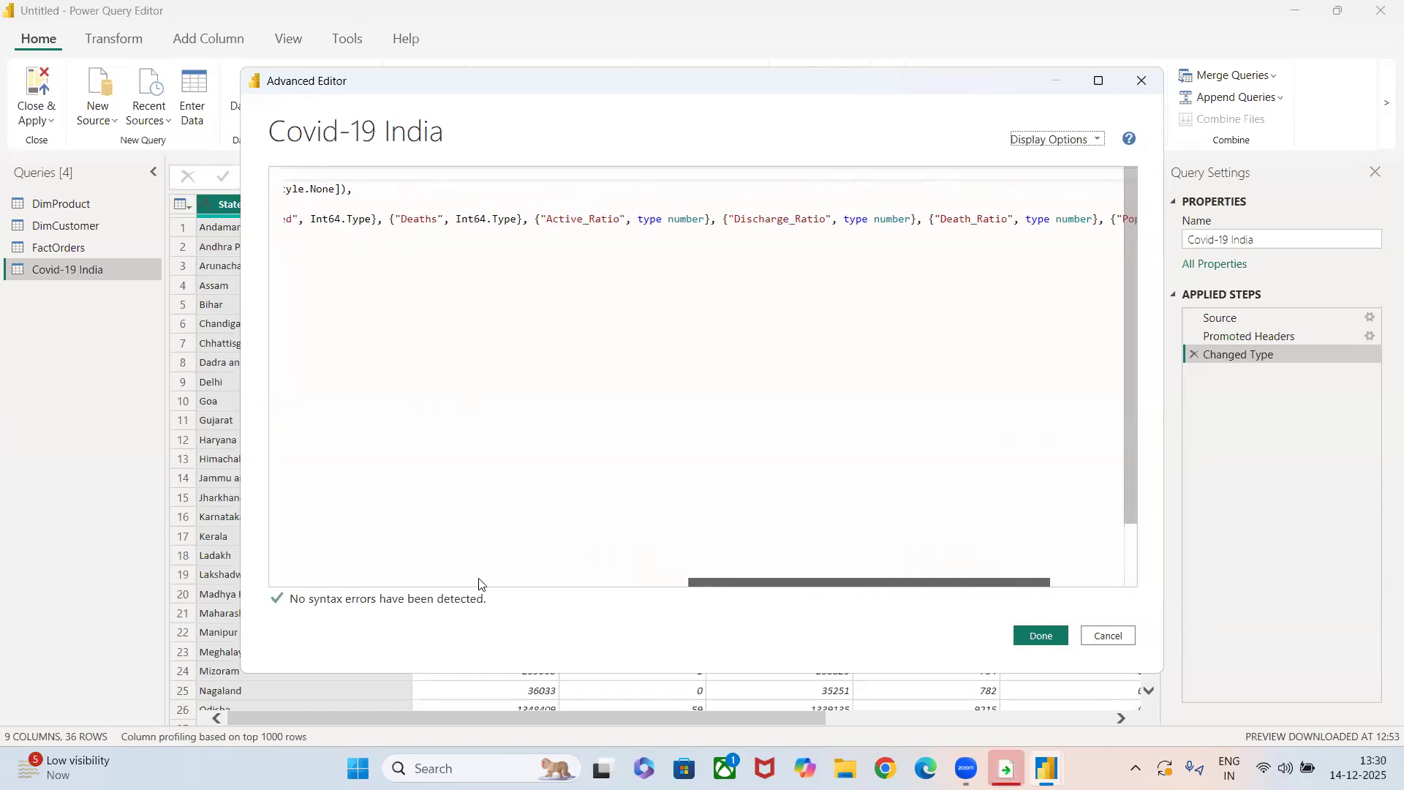
click(1106, 636)
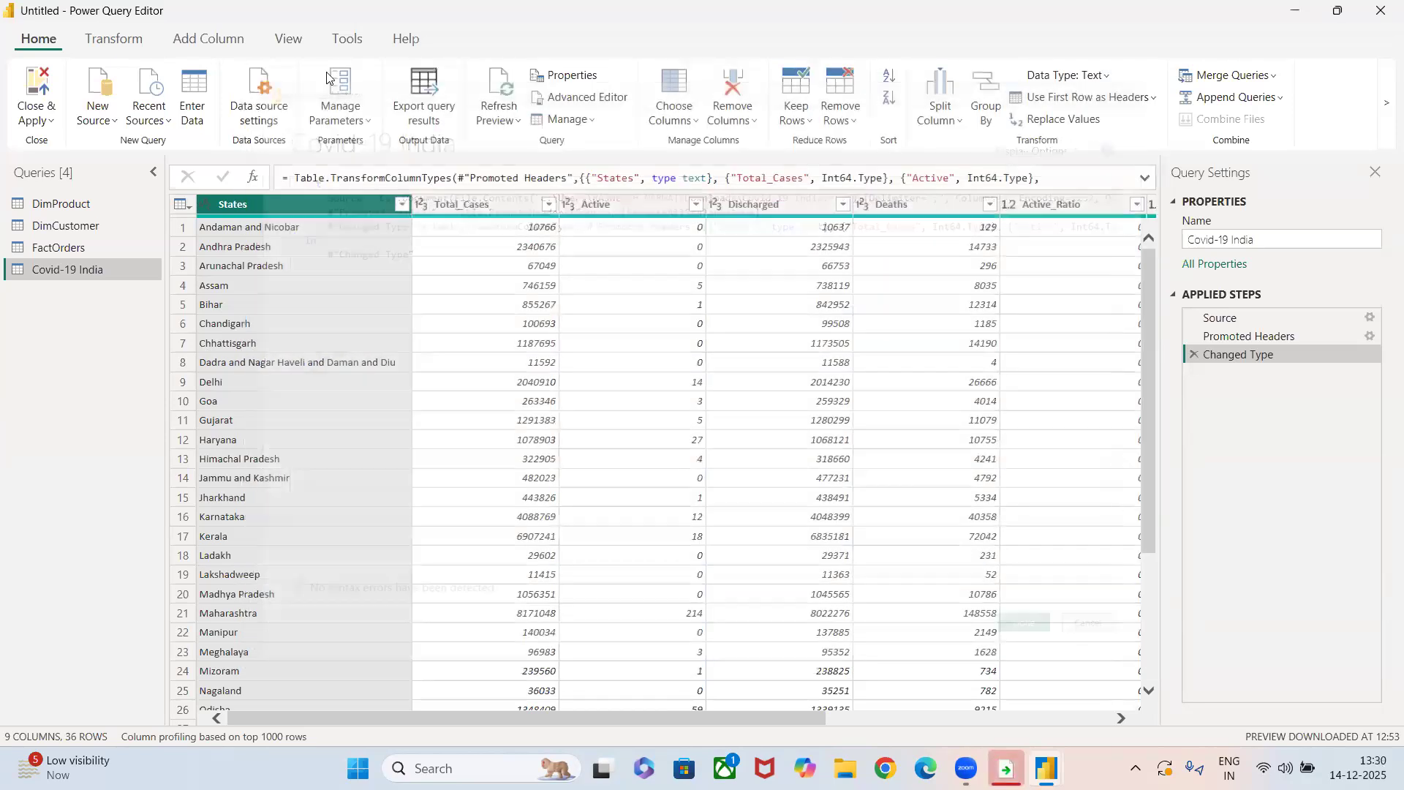
Duplicate the Covid-19 India query and delete the copy.
click(563, 117)
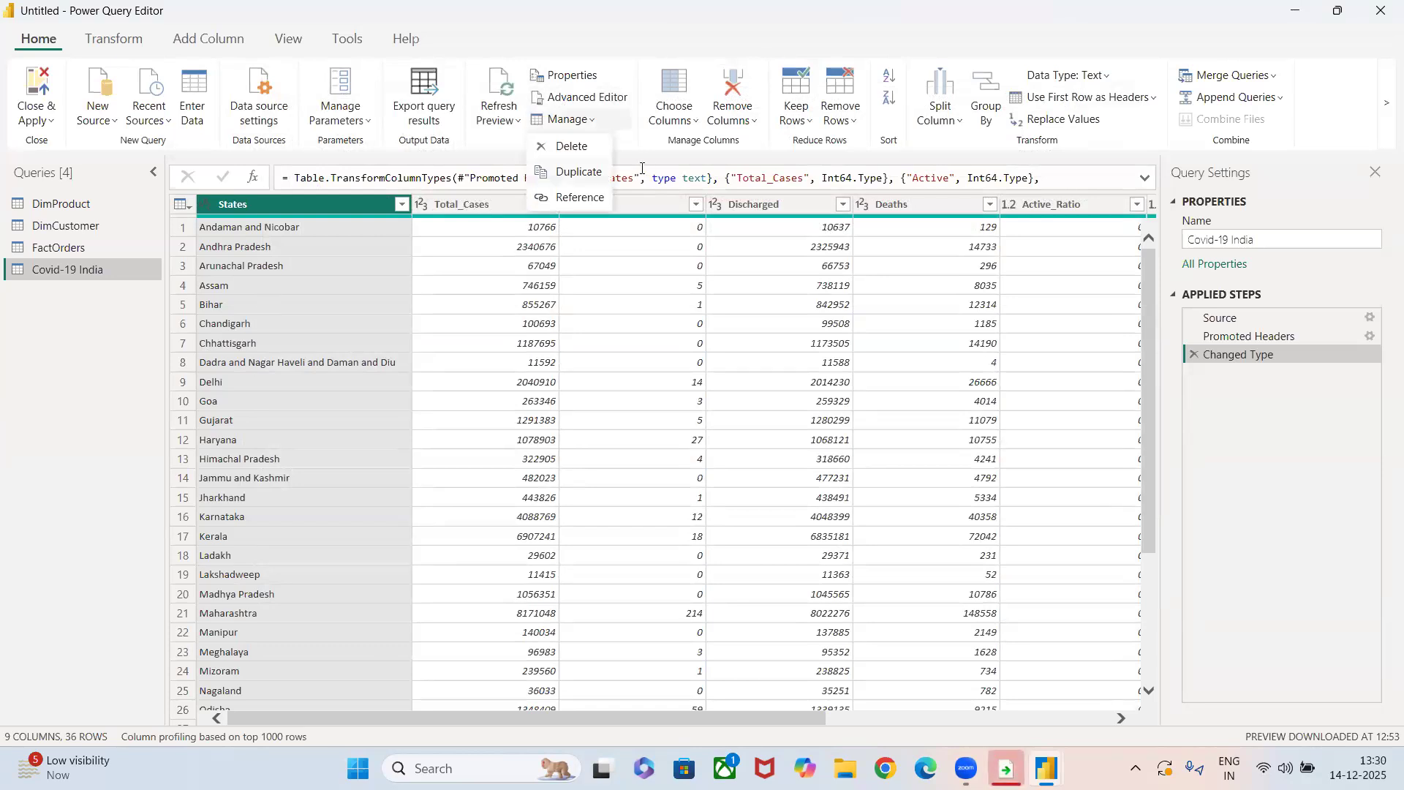
click(578, 171)
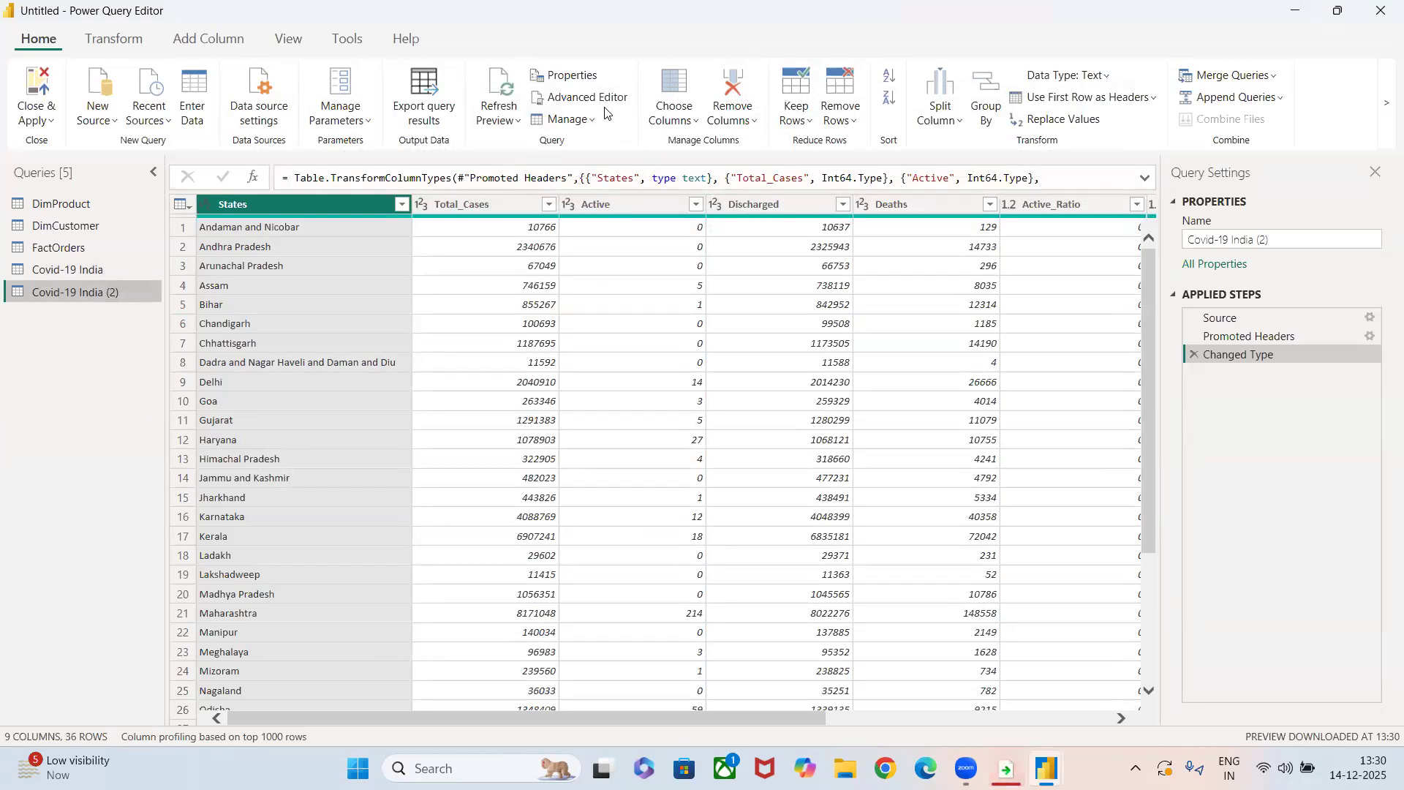
click(575, 120)
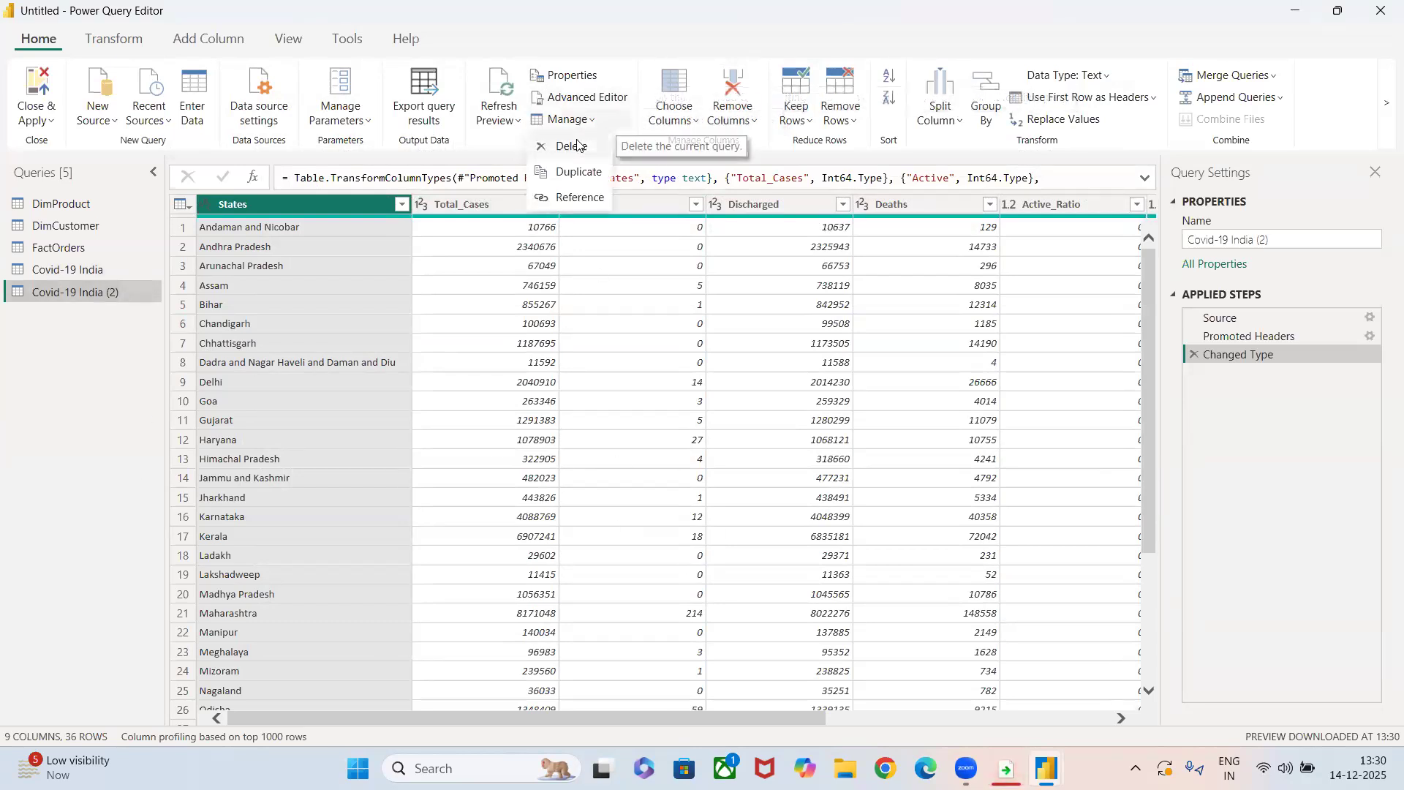
click(571, 145)
click(768, 422)
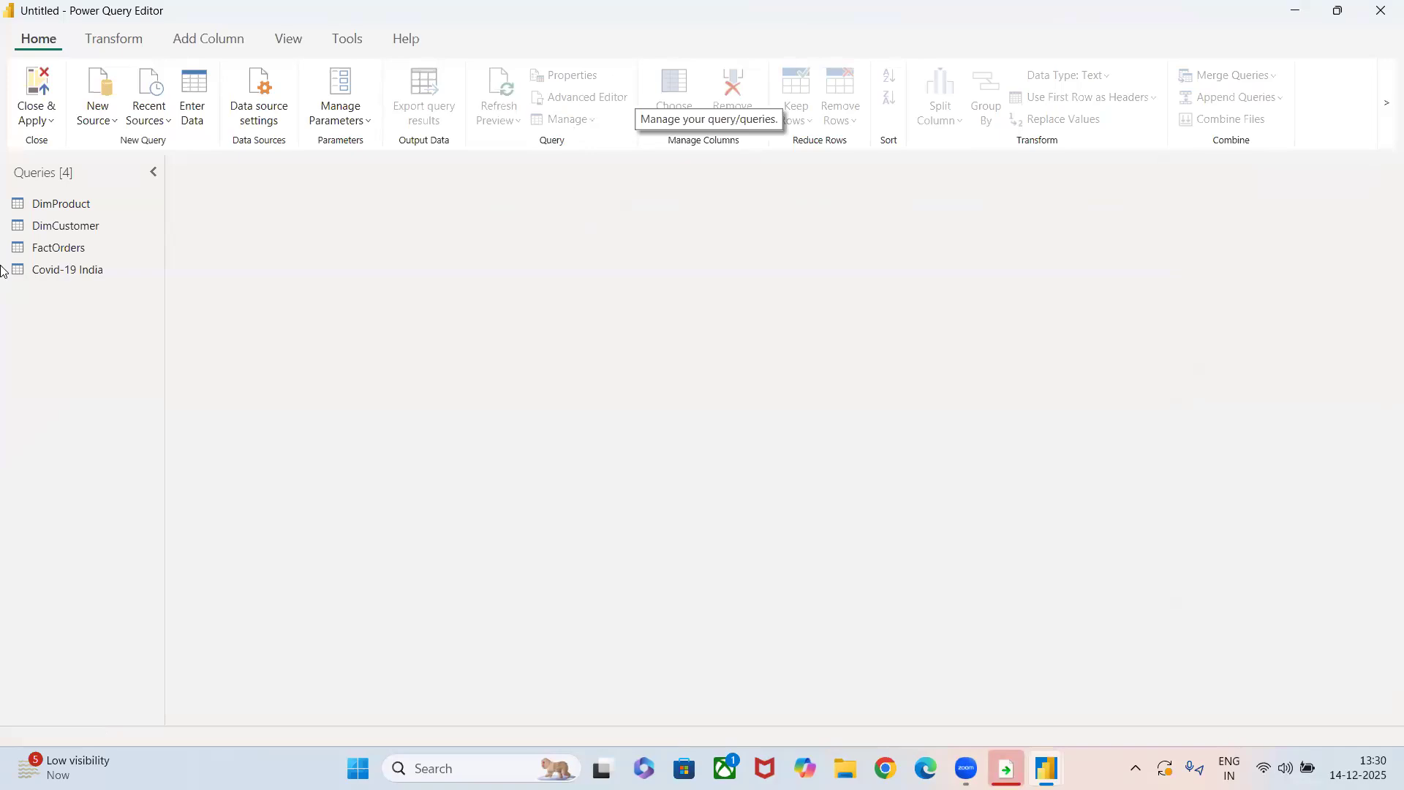
Create a query that references Covid-19 India and compare it with the original.
click(42, 267)
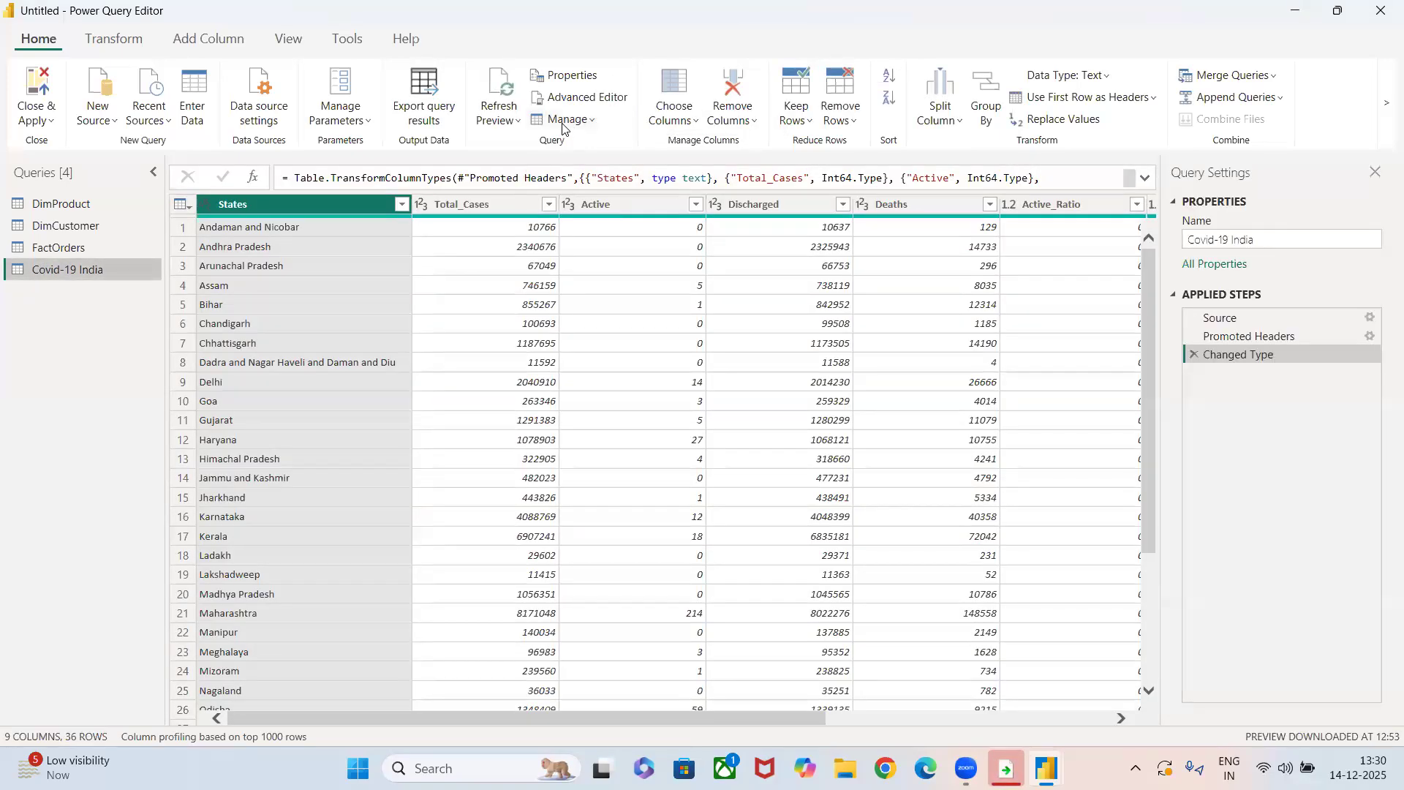
click(564, 123)
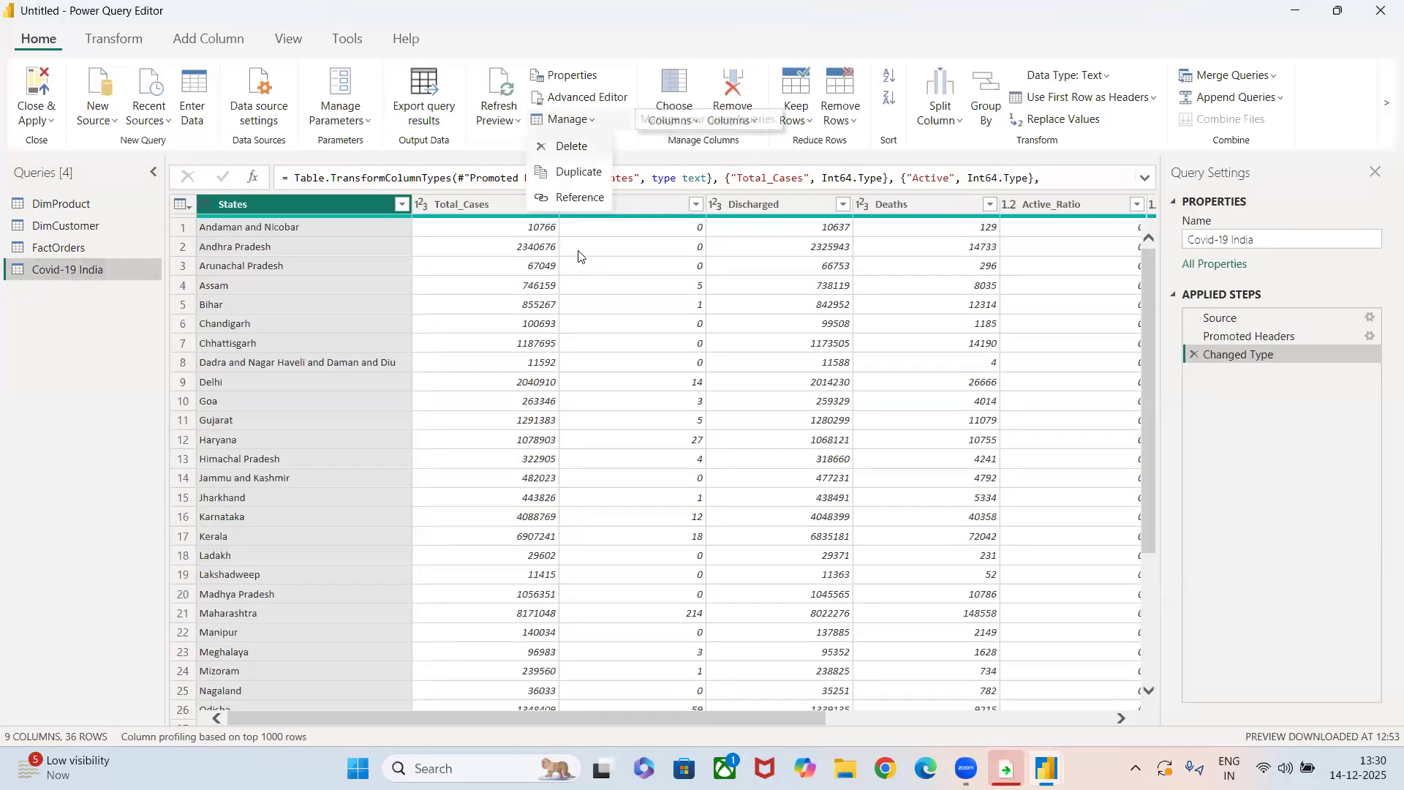
click(569, 199)
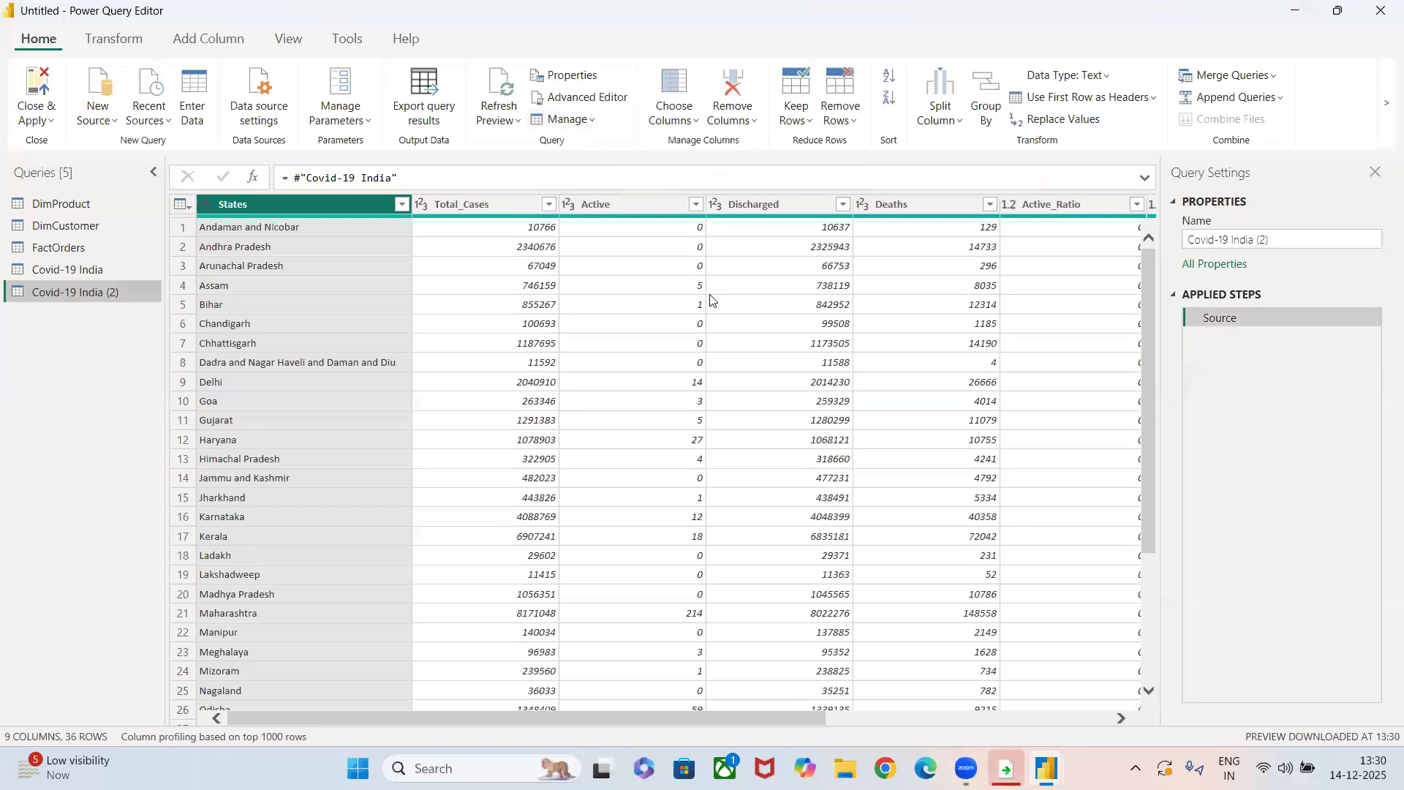
click(701, 324)
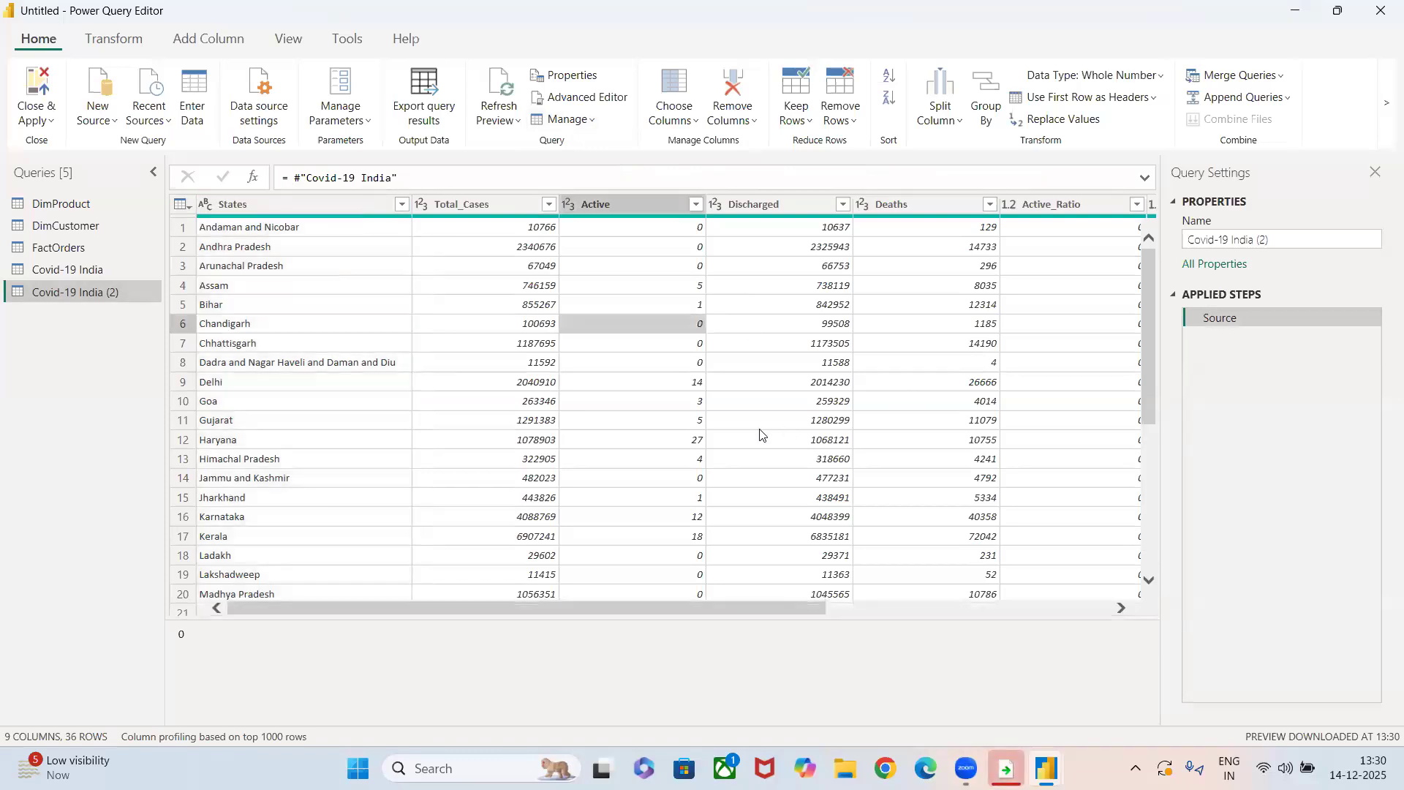
click(48, 269)
click(52, 292)
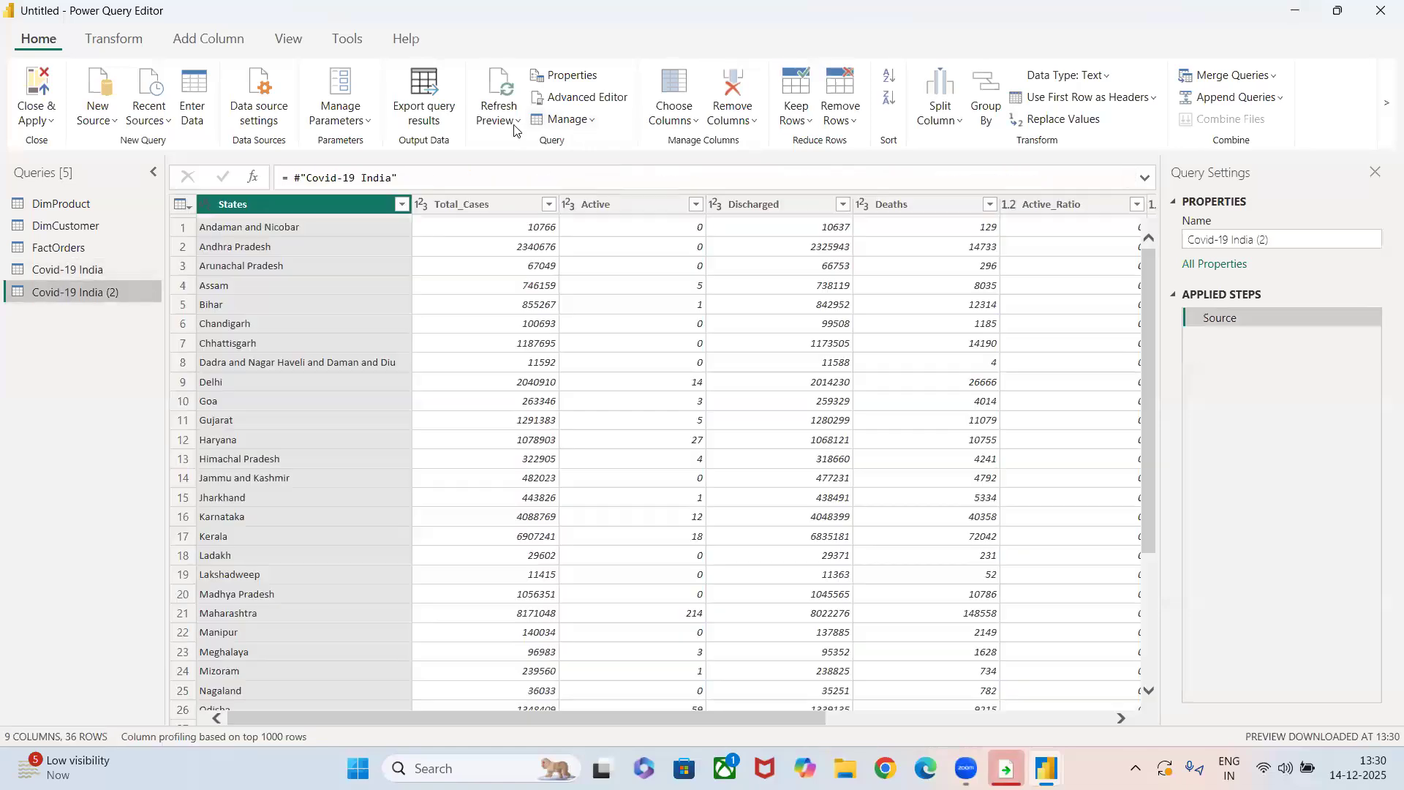
Delete the referenced query Covid-19 India (2).
click(589, 118)
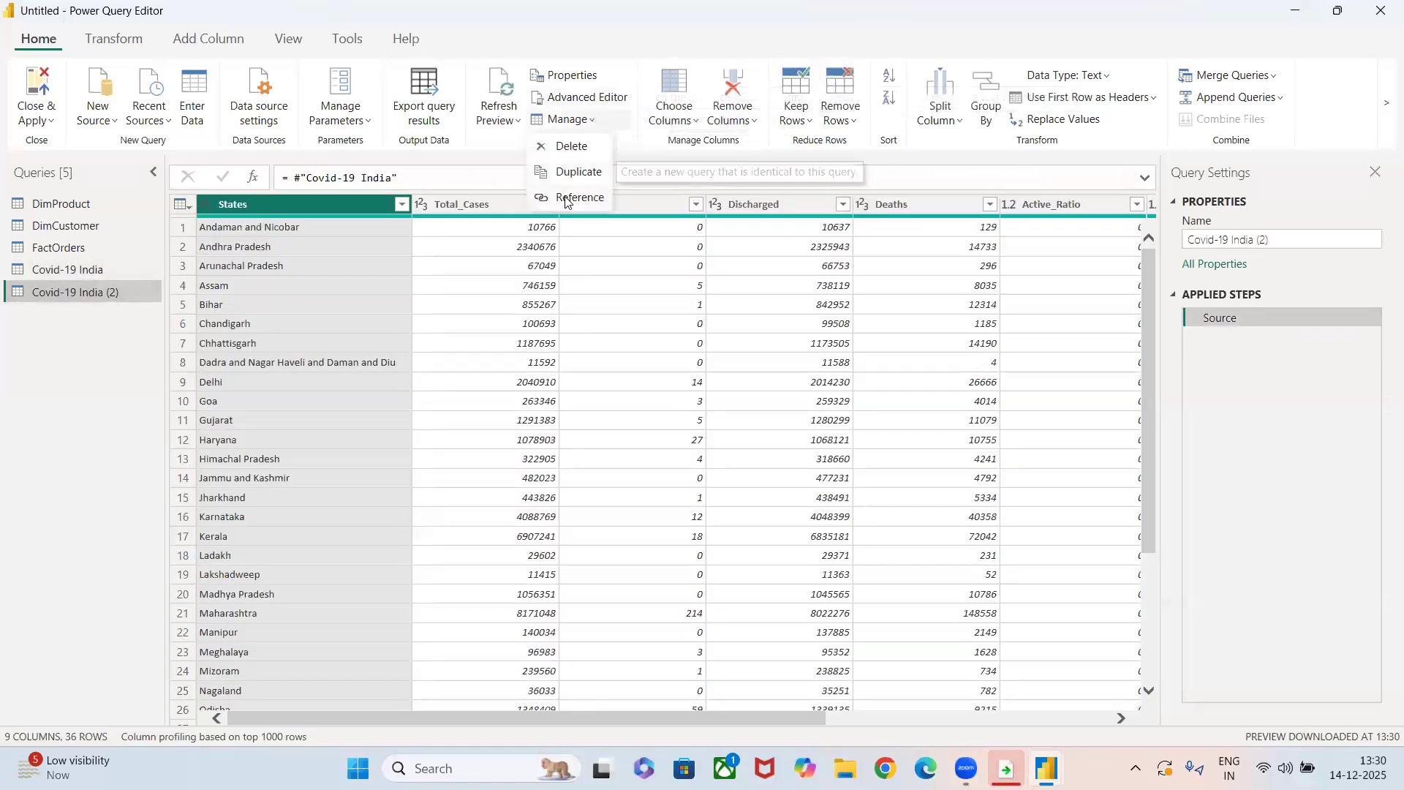
click(569, 146)
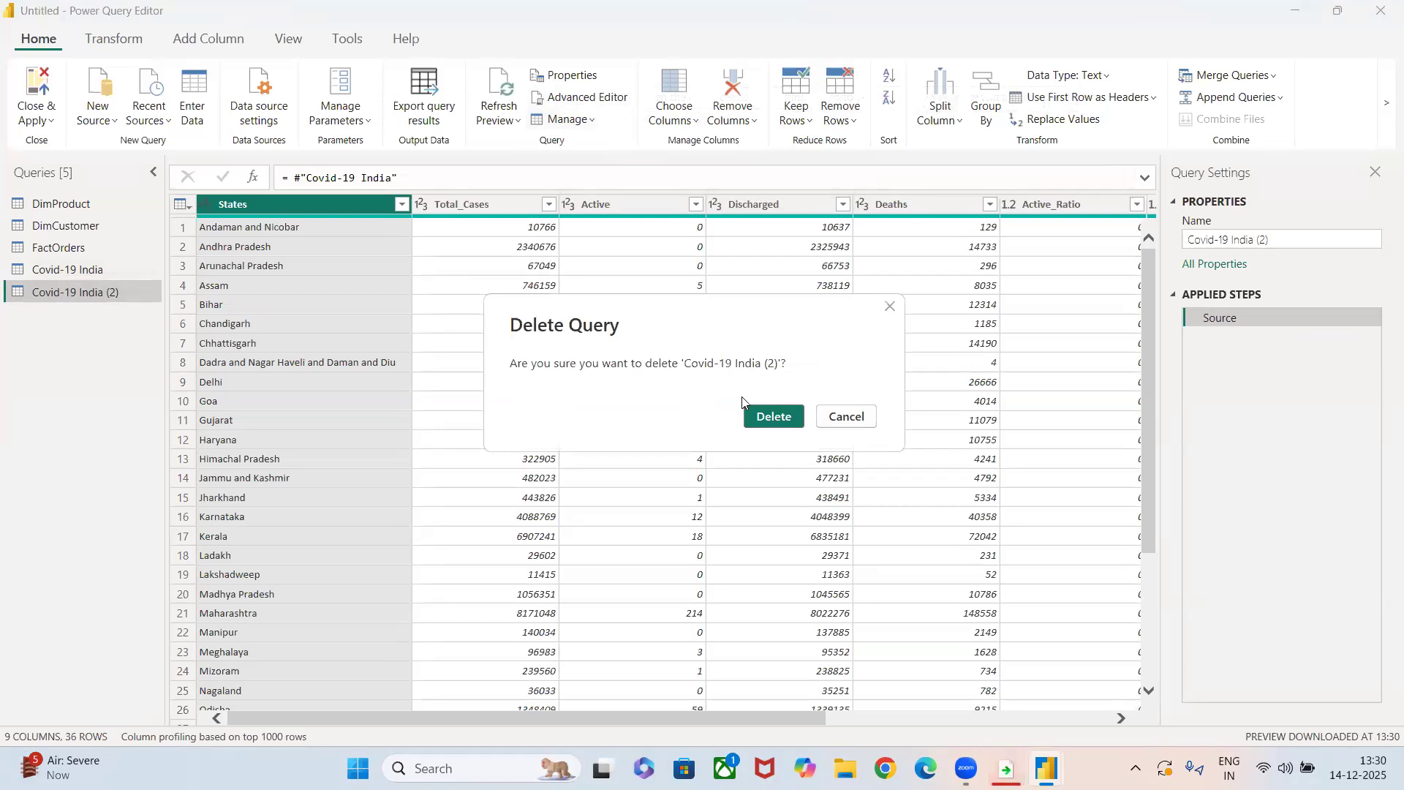
click(750, 407)
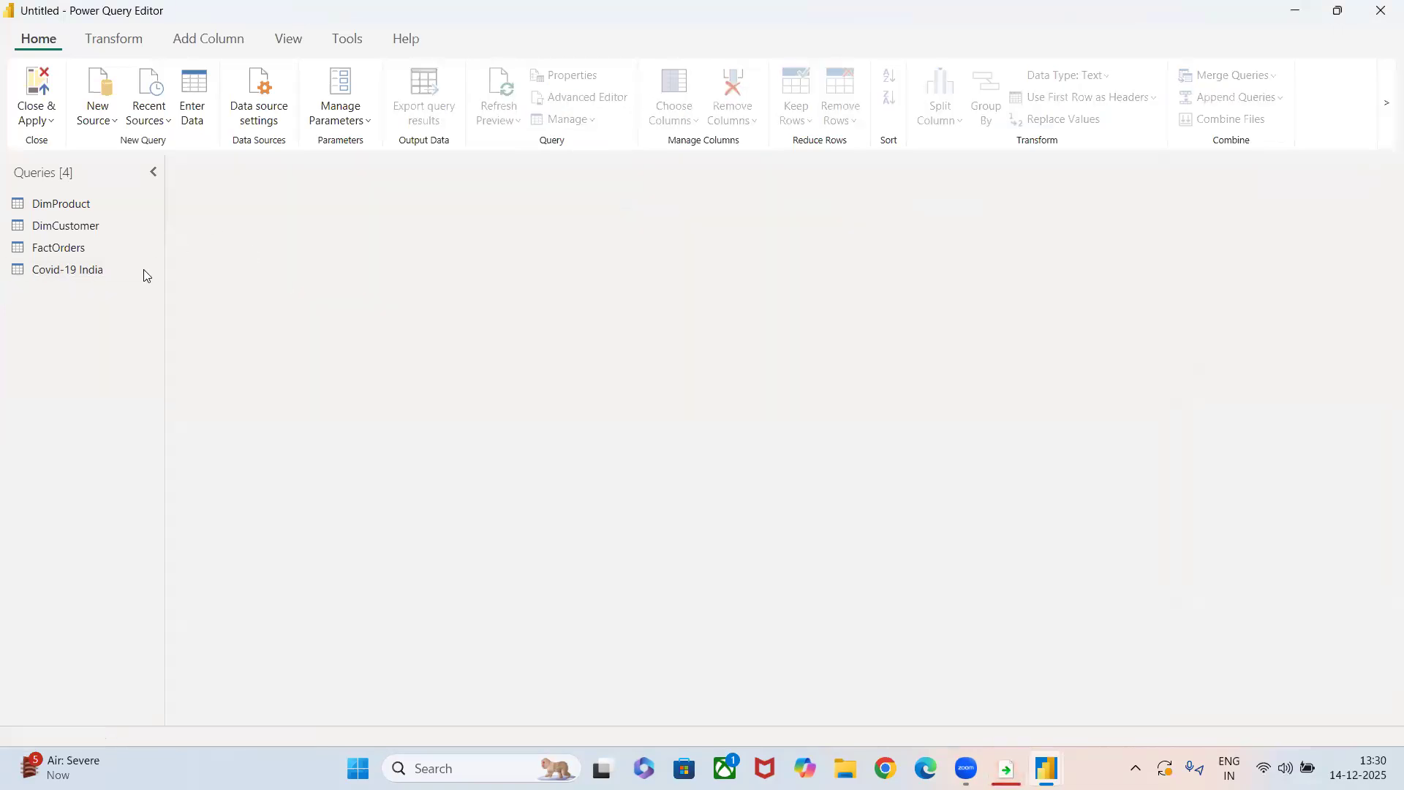
Keep only the States column of the Covid-19 India query with Choose Columns, and delete the resulting applied step.
click(113, 270)
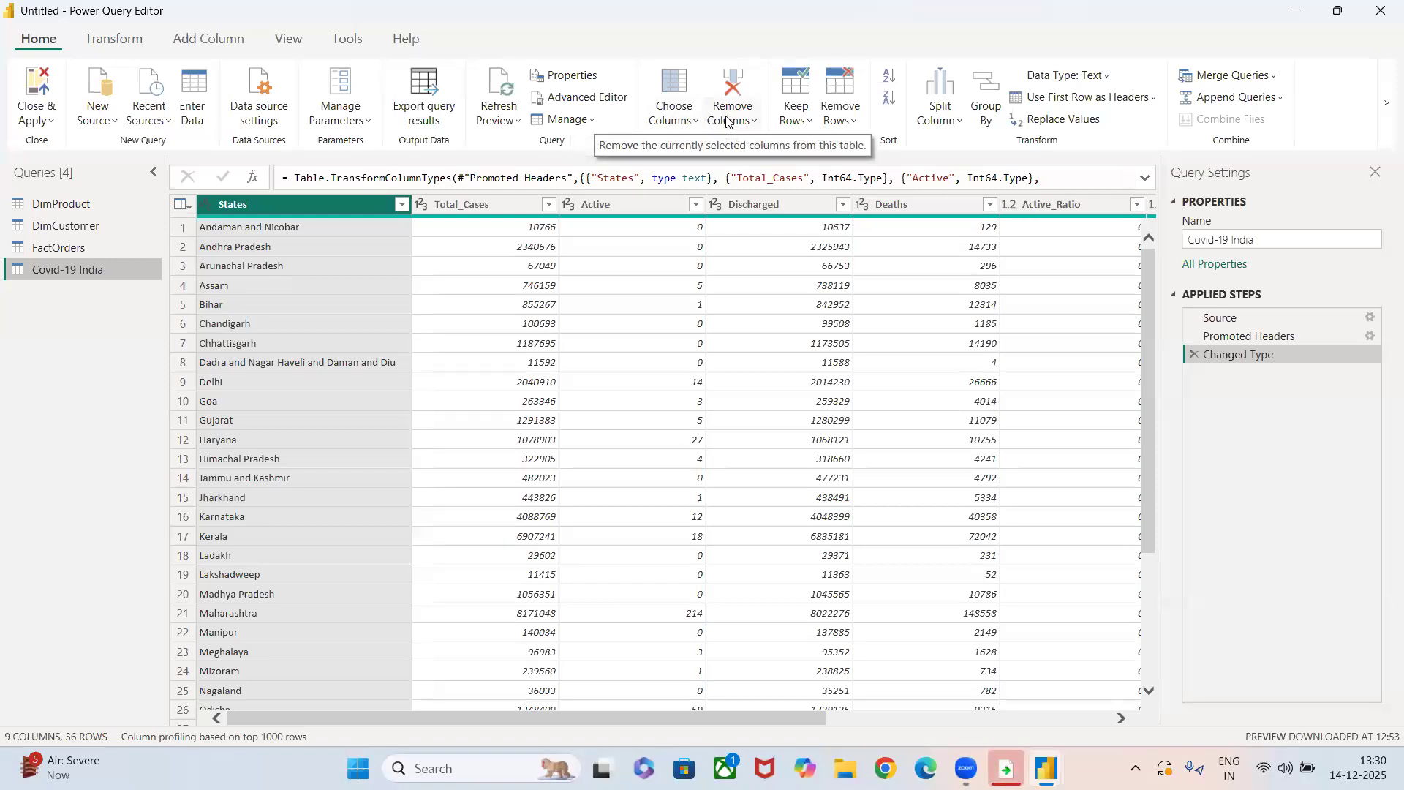
click(678, 117)
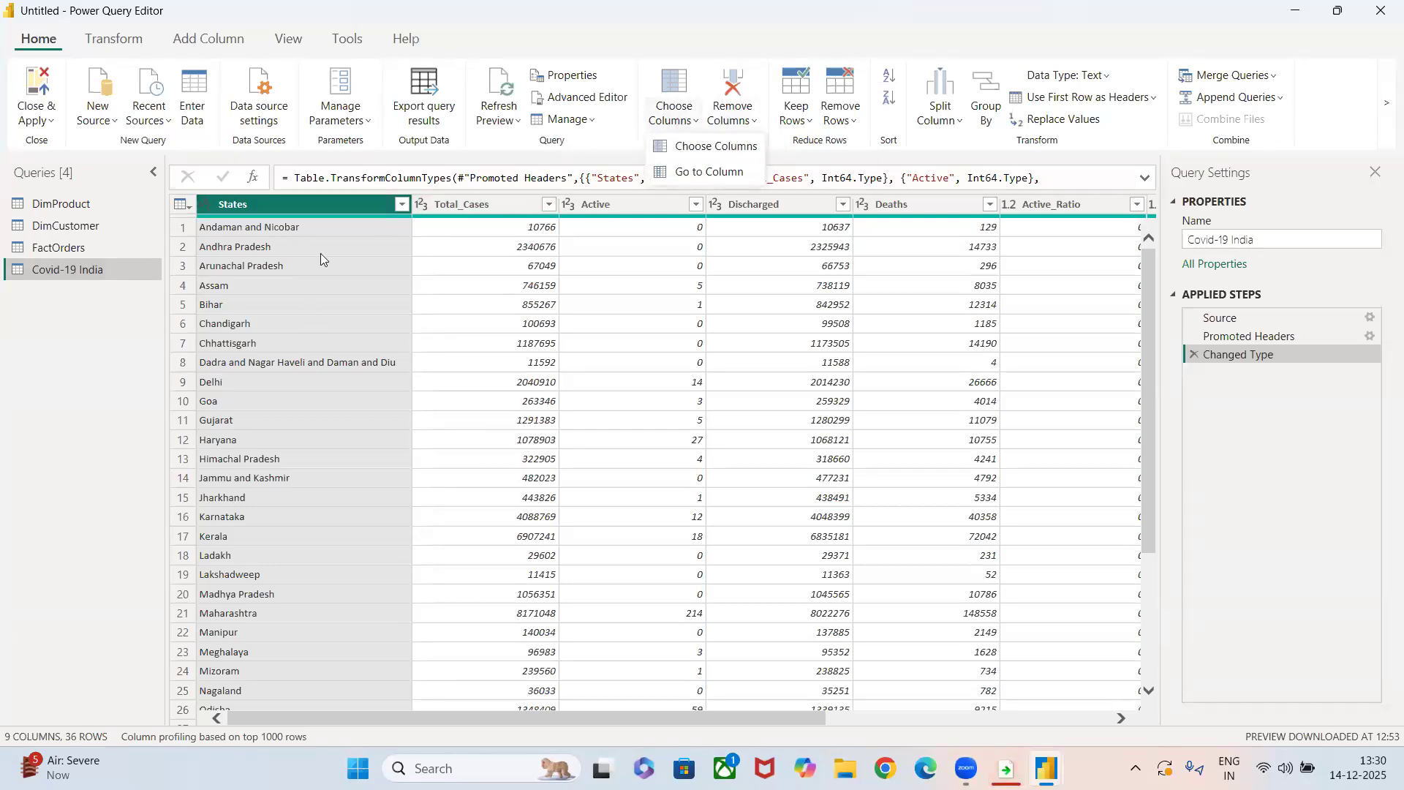
click(700, 145)
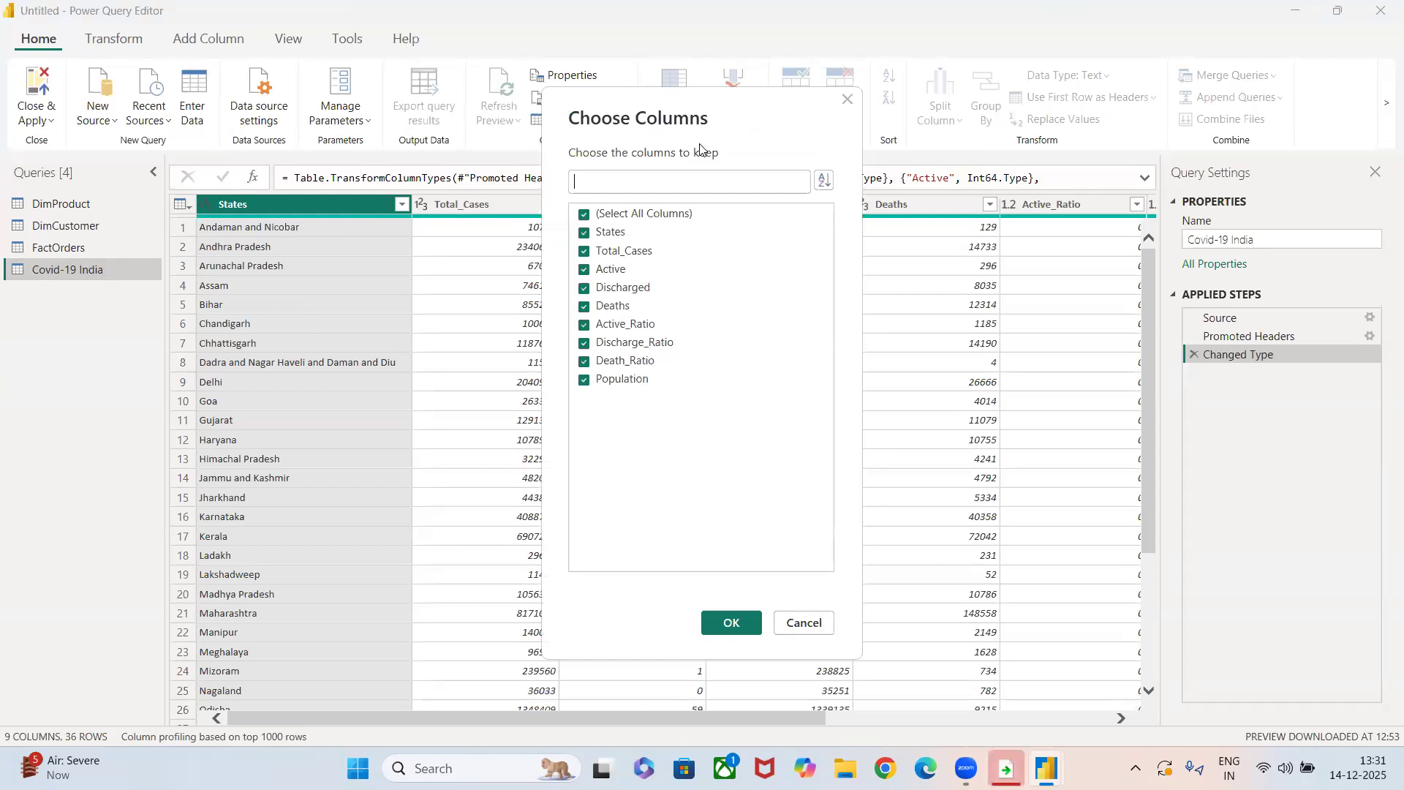
click(586, 215)
click(584, 232)
click(735, 622)
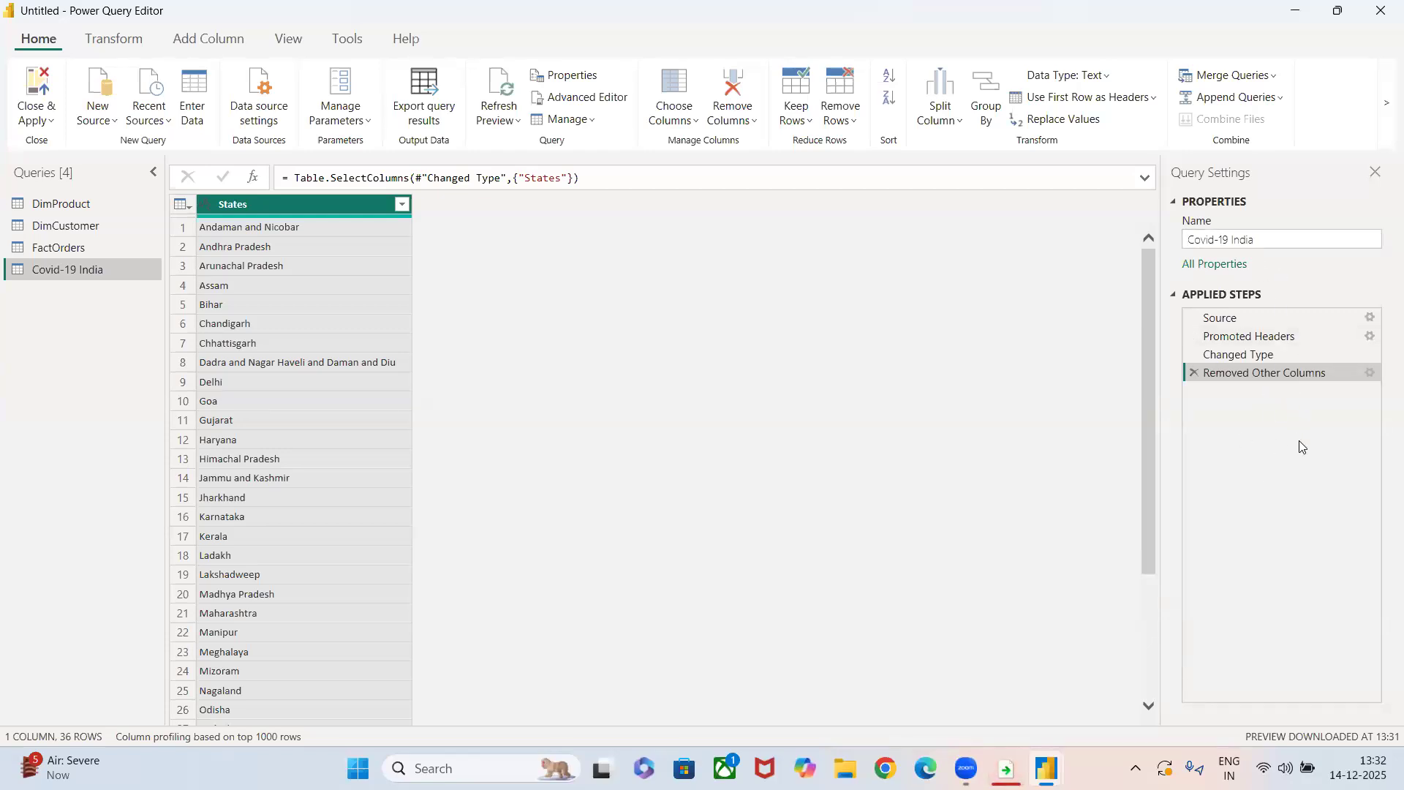
click(1193, 374)
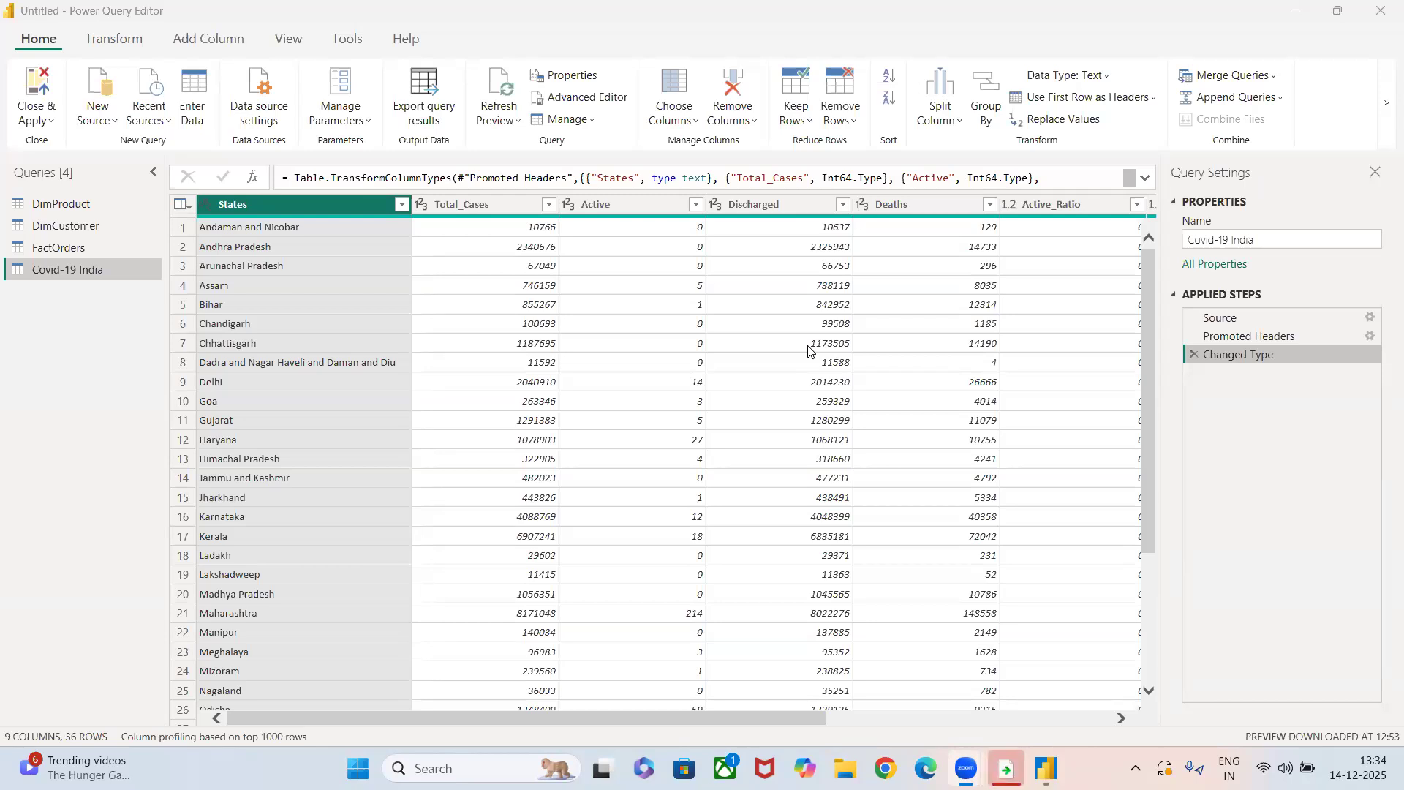
Go to the Discharge_Ratio column of the Covid-19 India query, and return to the first columns.
click(688, 124)
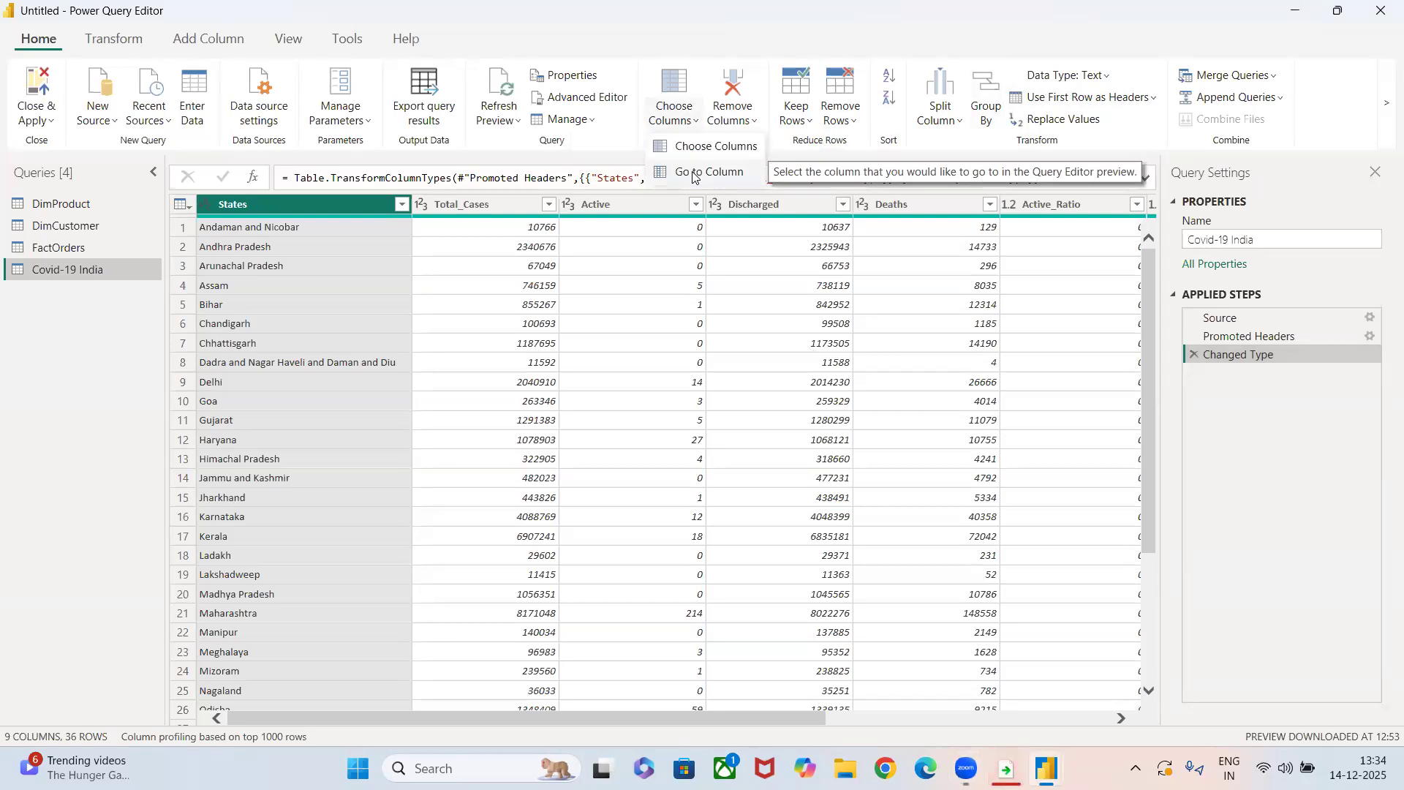
scroll(660, 552, right, 5)
scroll(661, 552, left, 5)
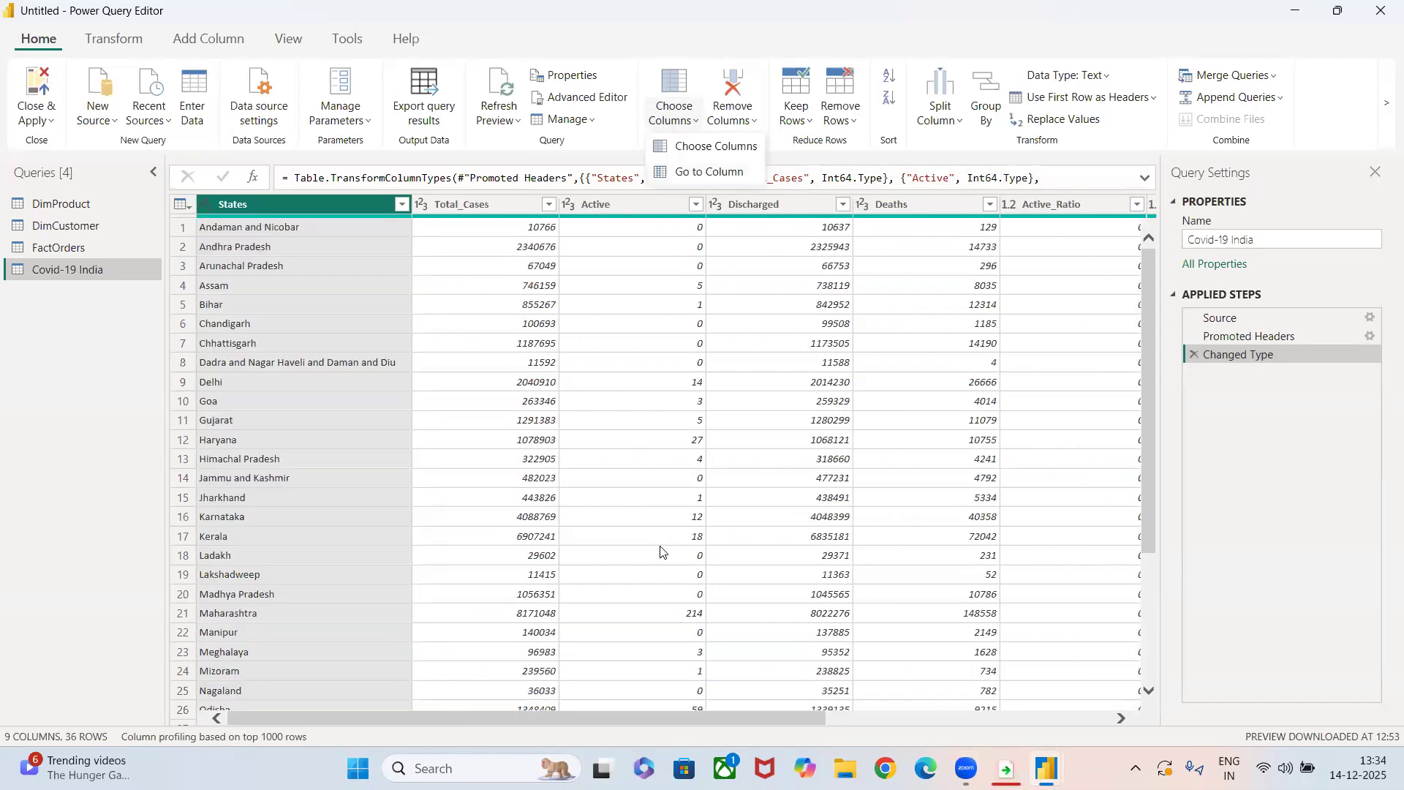
click(676, 173)
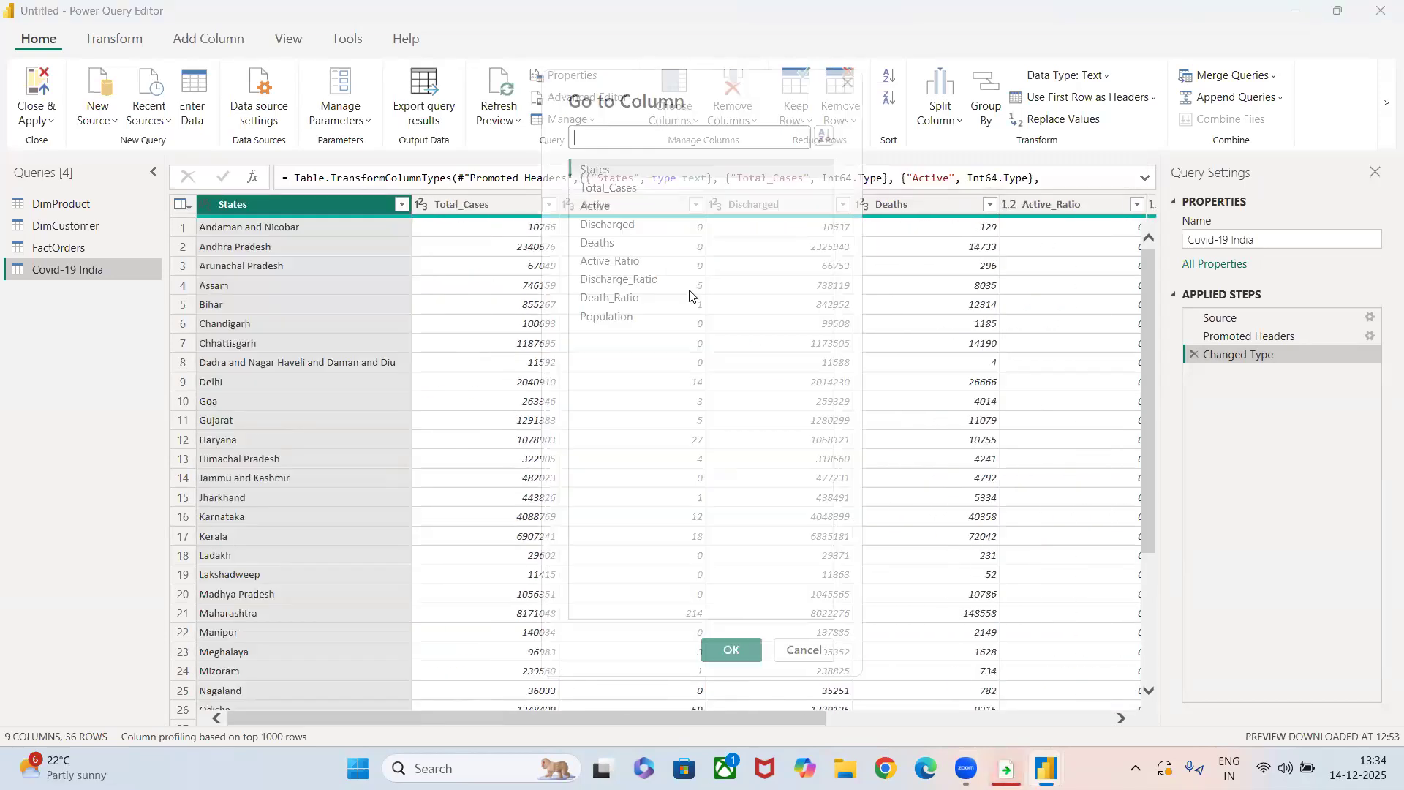
click(631, 278)
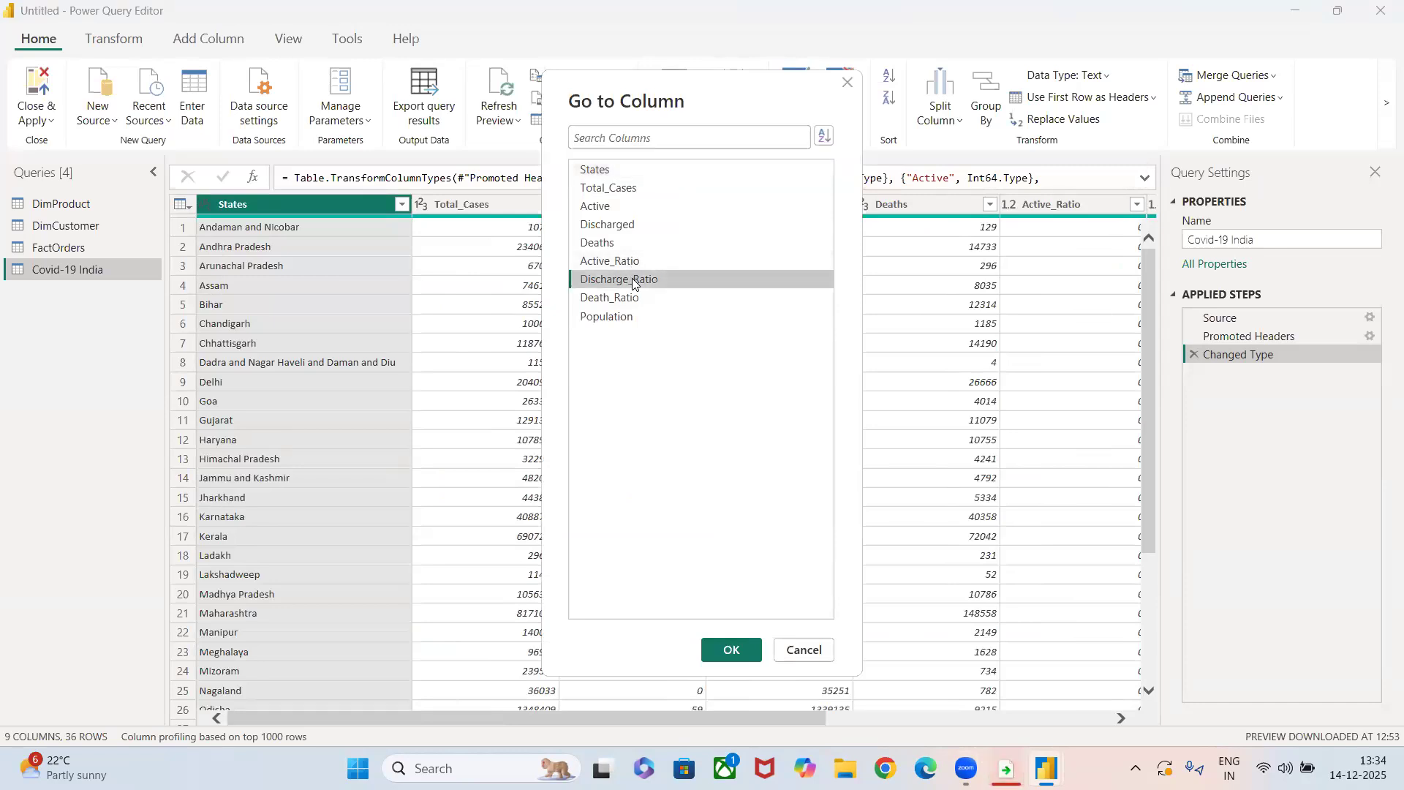
click(731, 650)
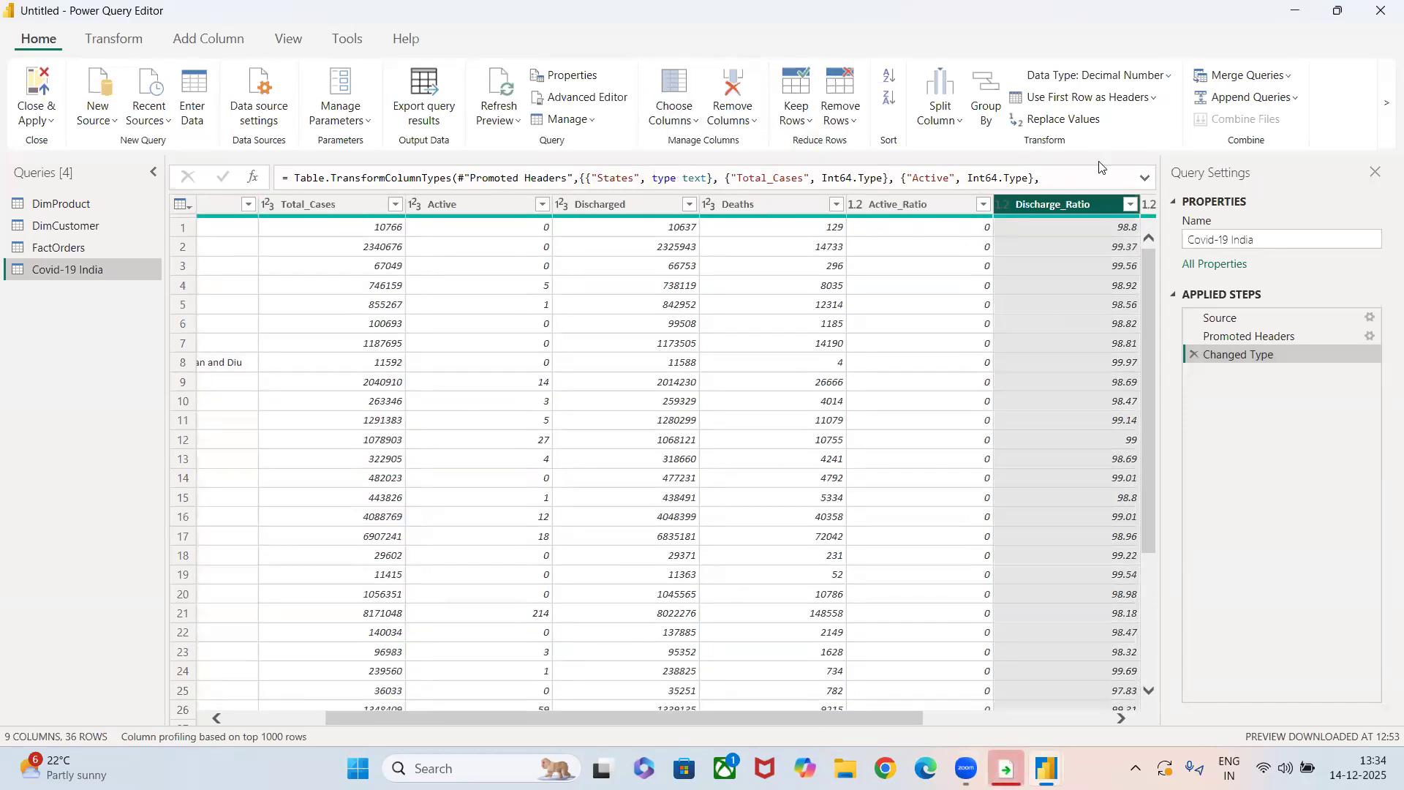
scroll(725, 461, left, 3)
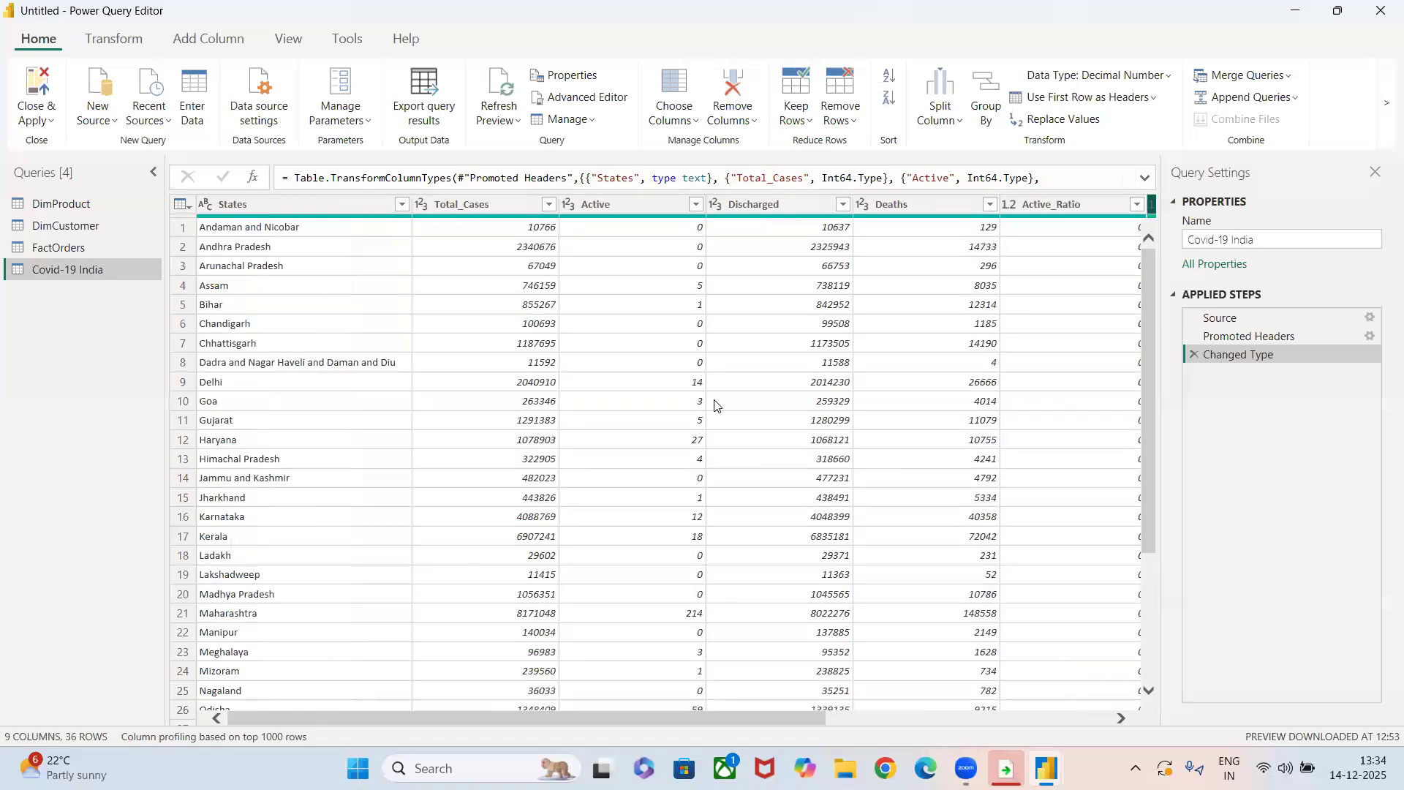
Remove the Total_Cases column from the Covid-19 India query, and delete that removal from the applied steps.
click(732, 120)
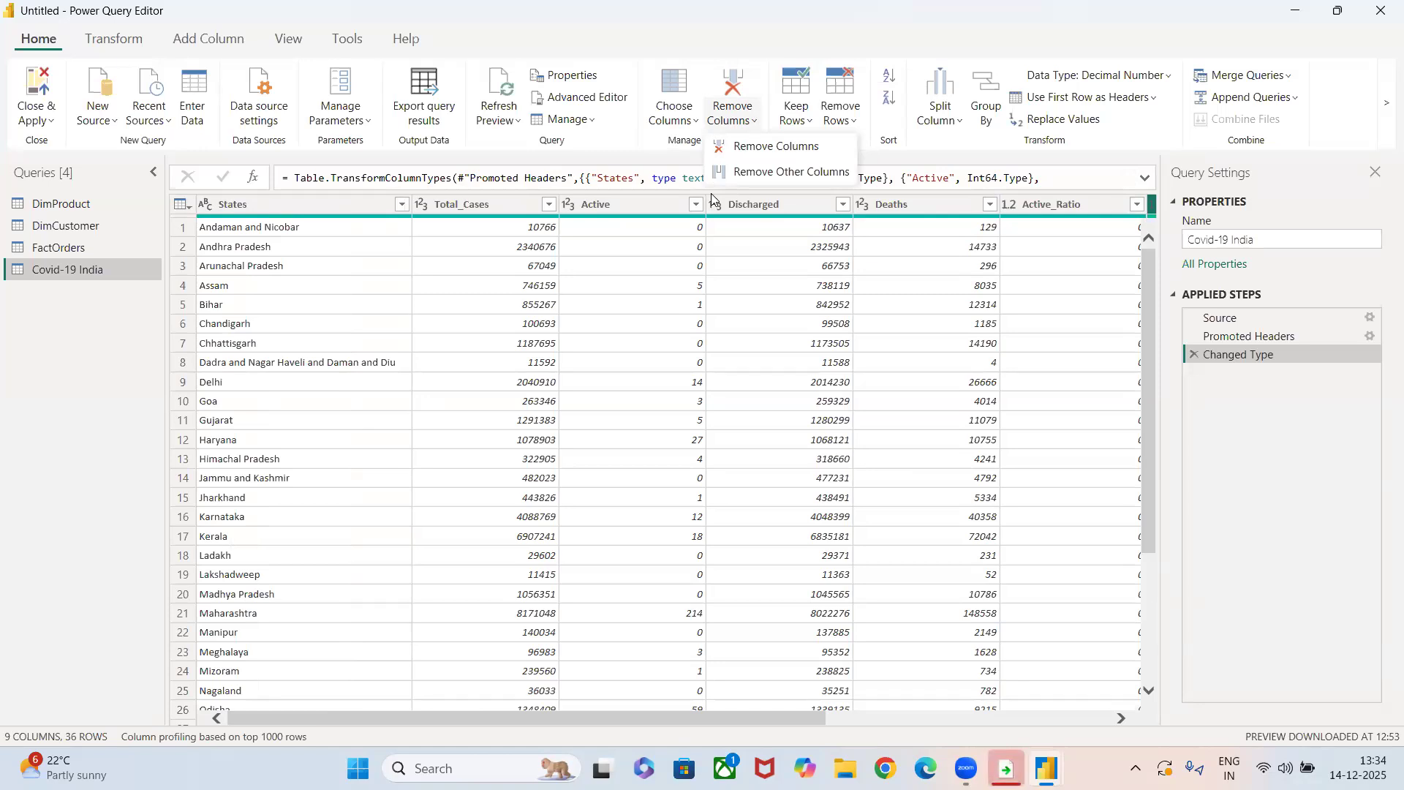
click(502, 204)
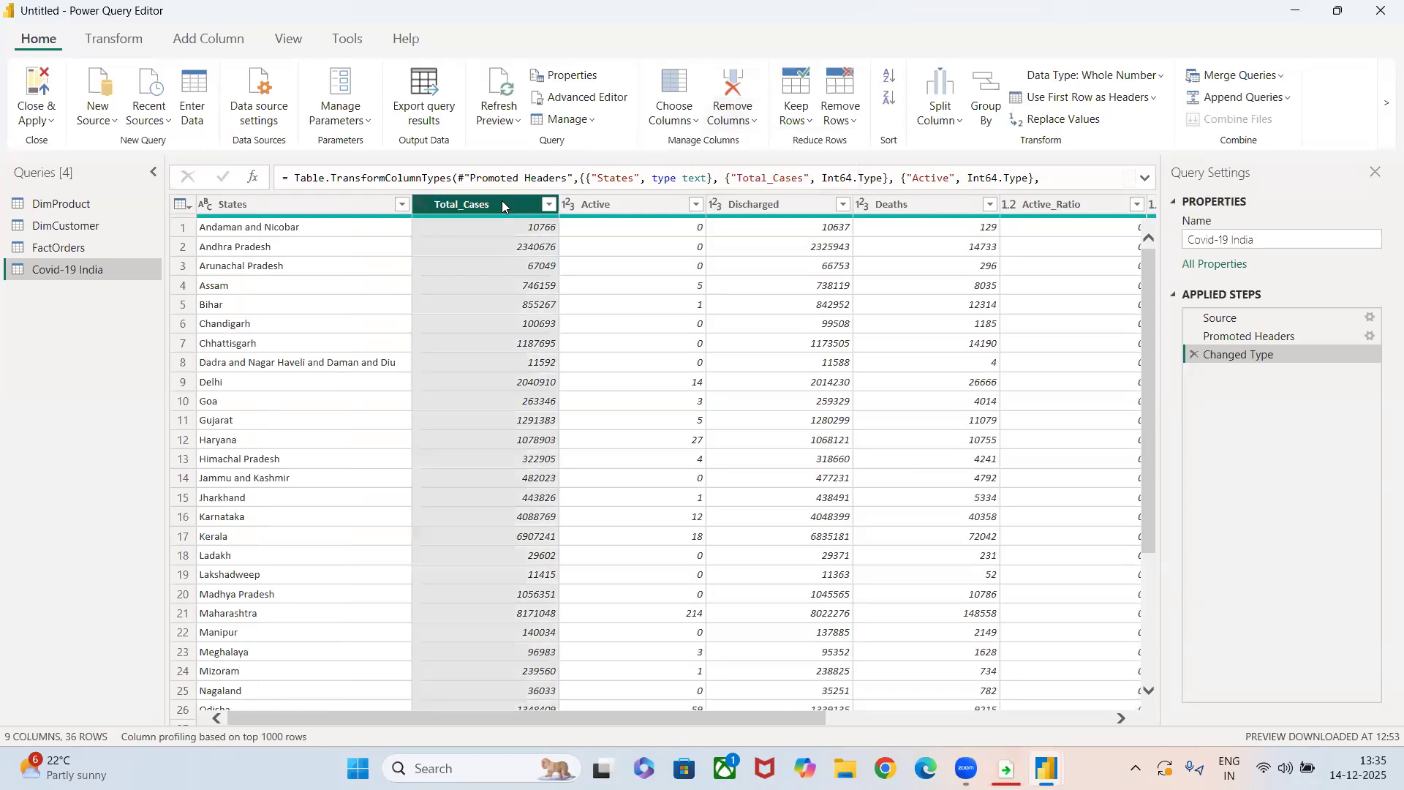
click(720, 119)
click(769, 147)
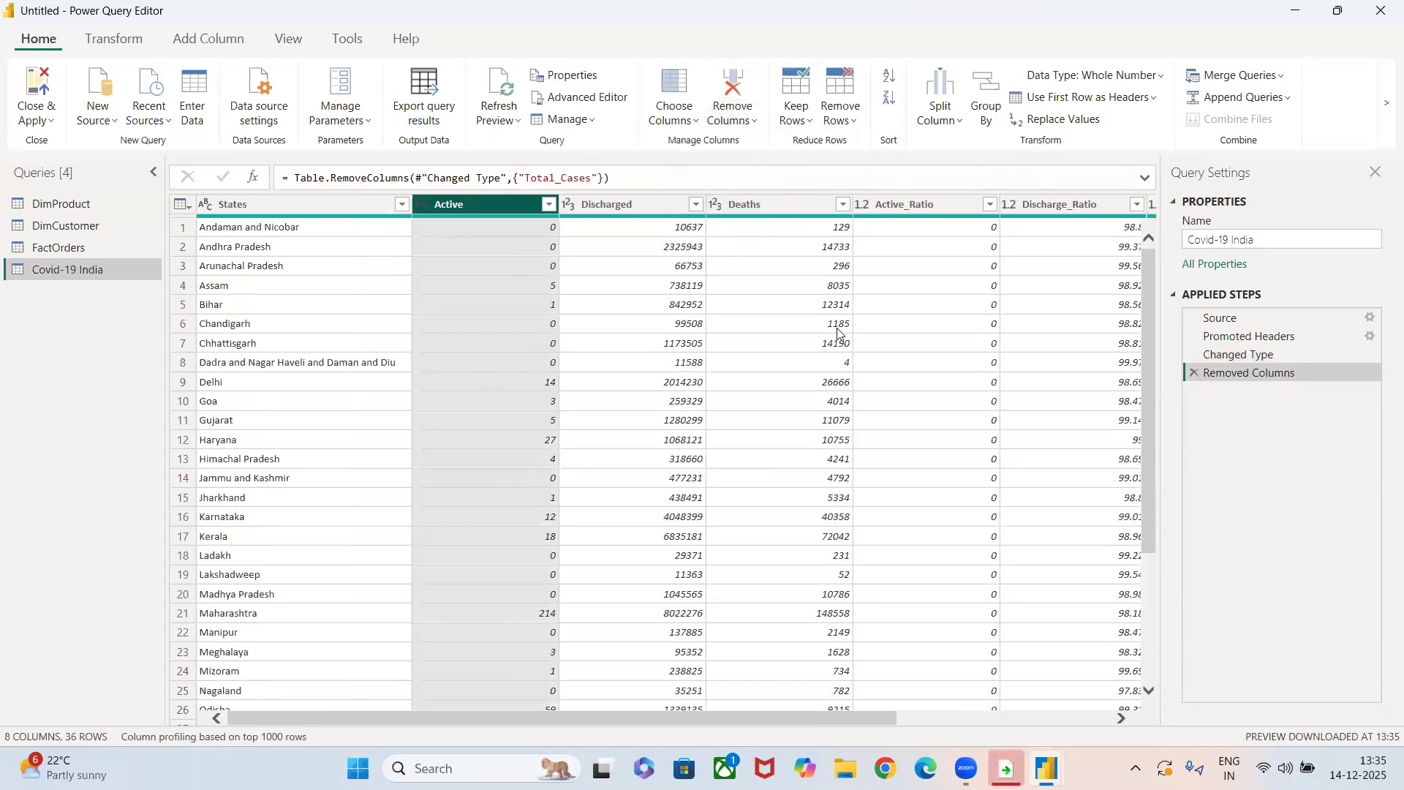
click(1194, 373)
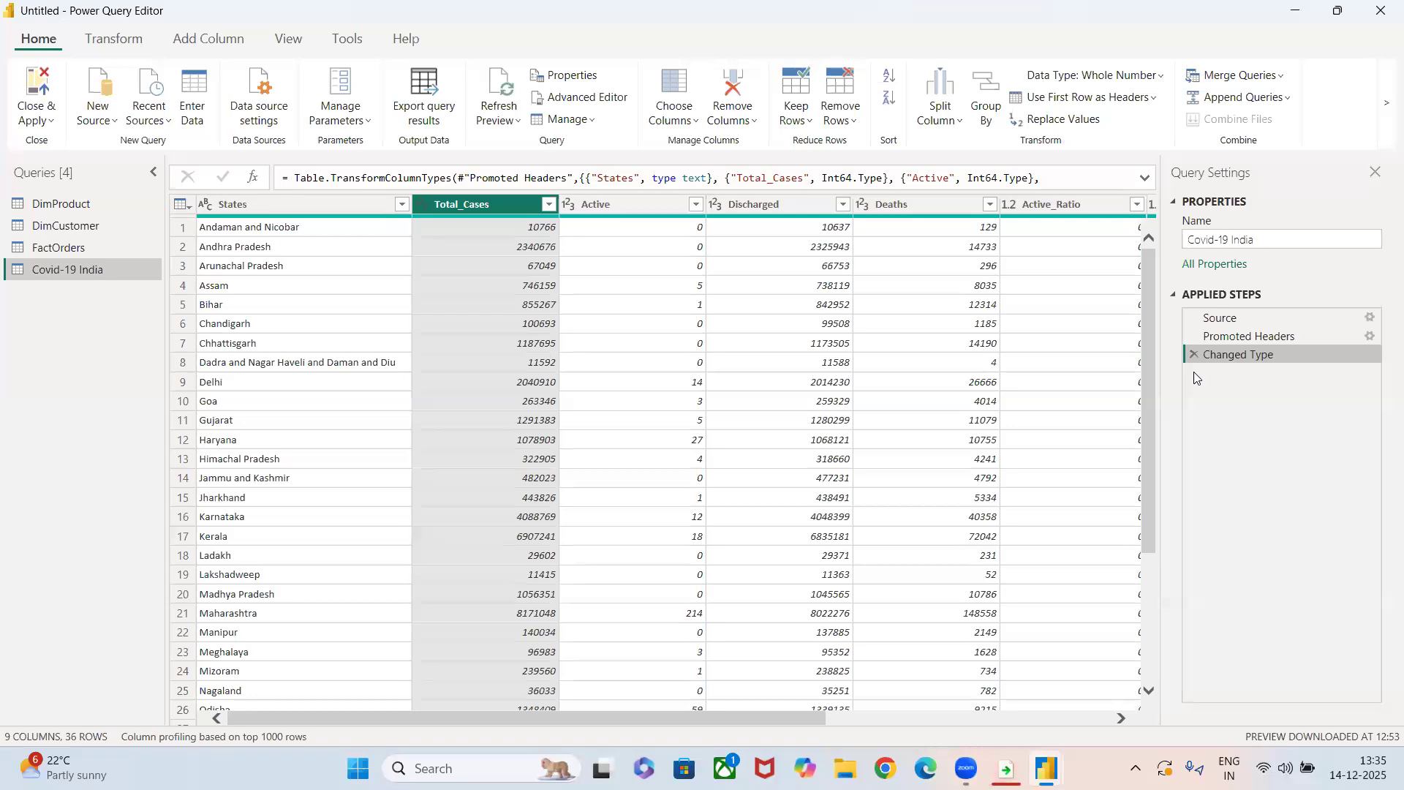
Remove the Total_Cases and Active columns together, and delete that removal from the applied steps.
ctrl+click(632, 209)
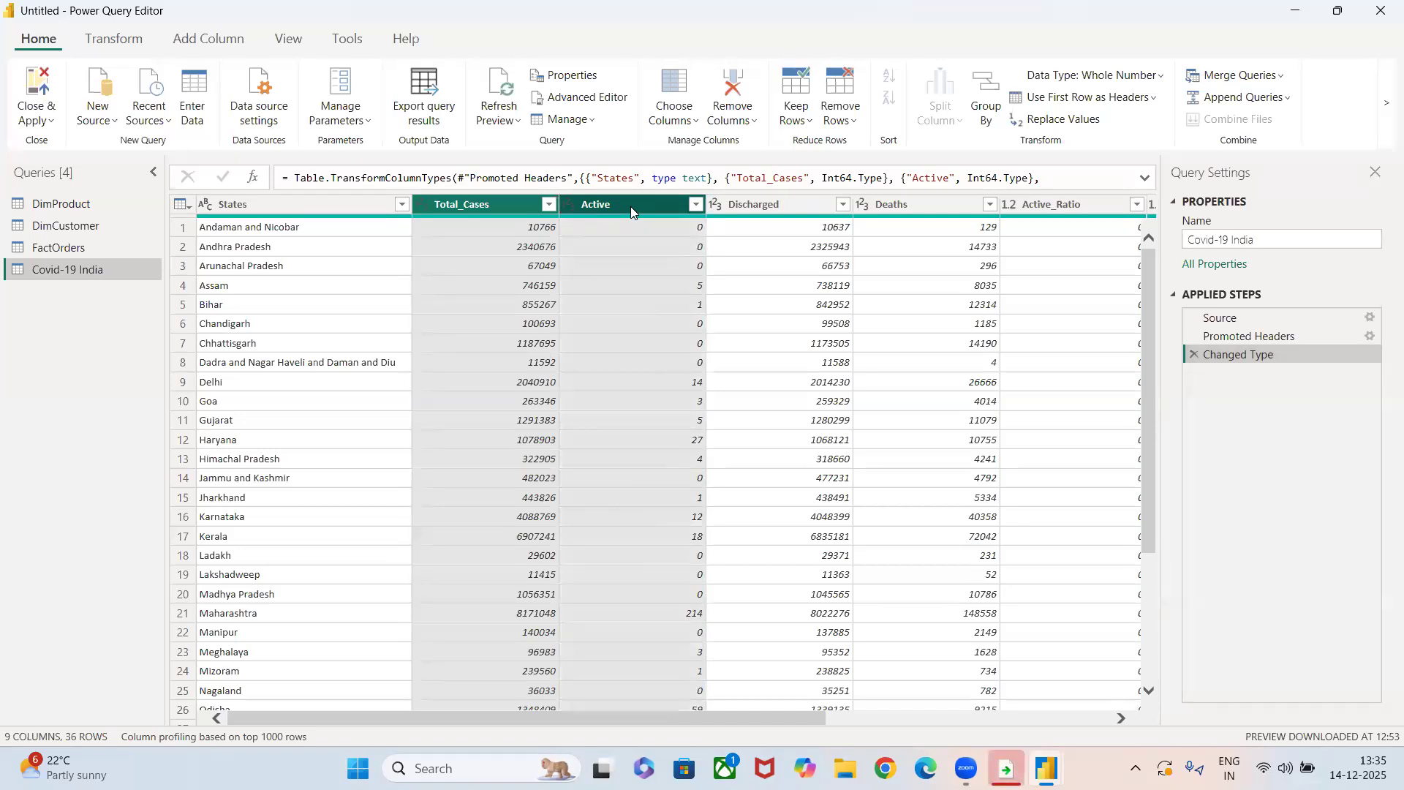
click(680, 116)
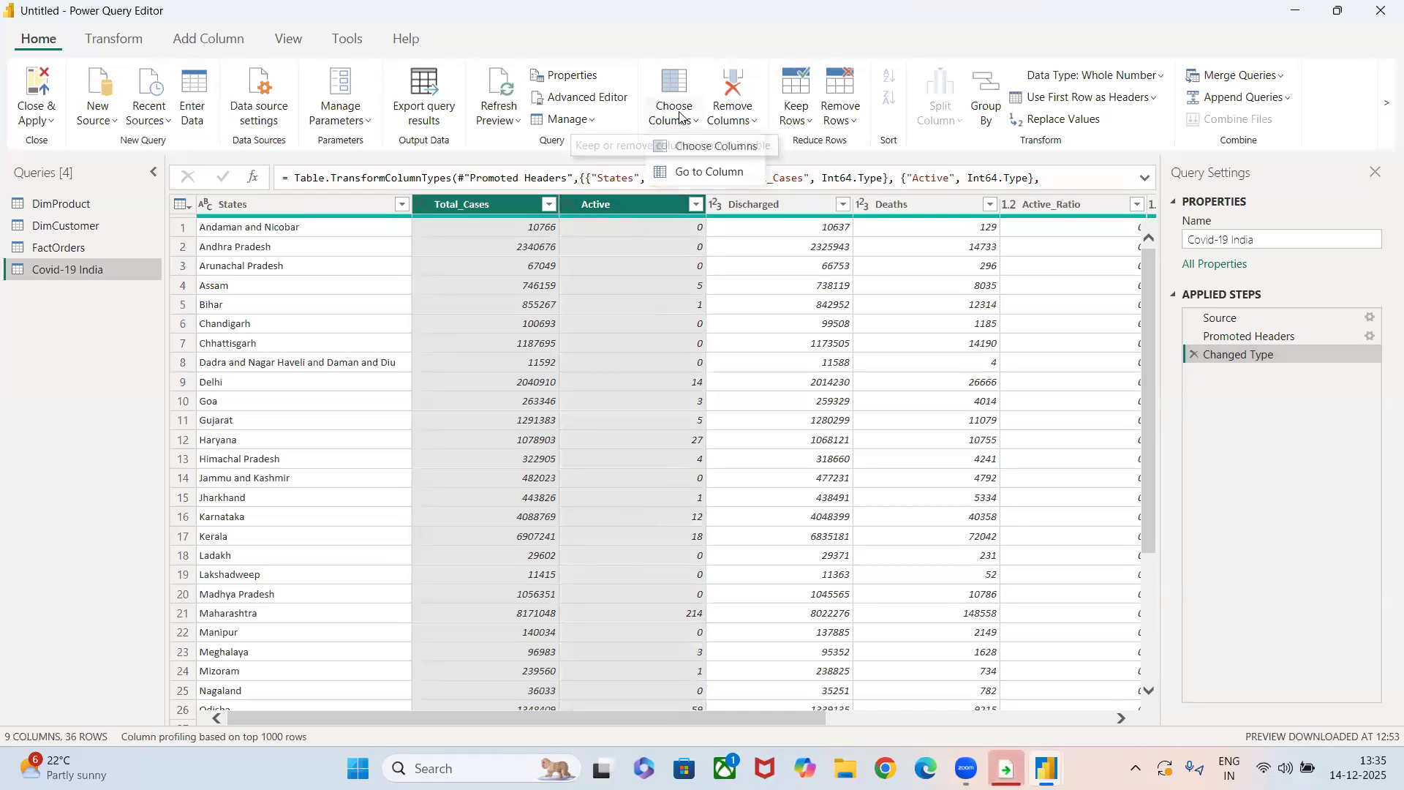
click(732, 117)
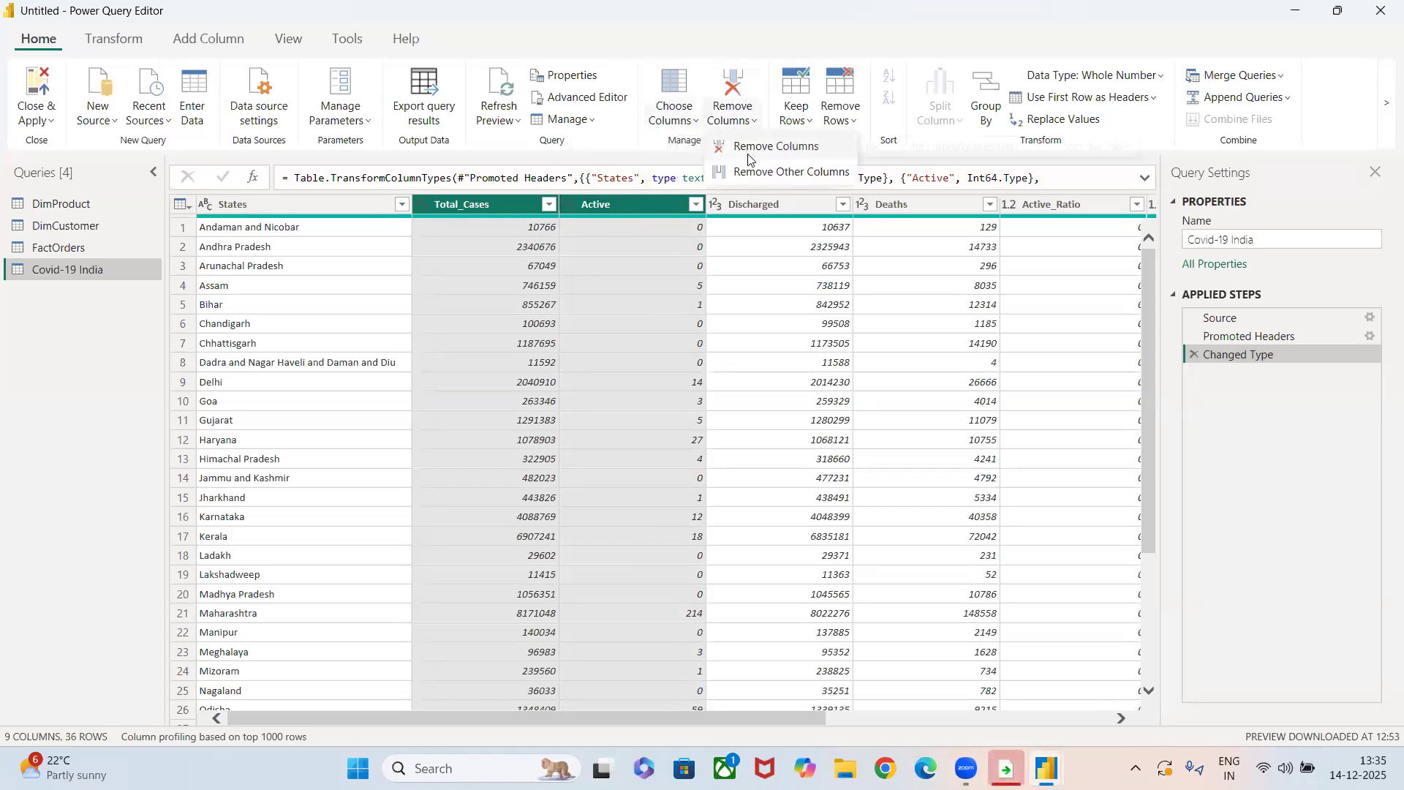
click(748, 150)
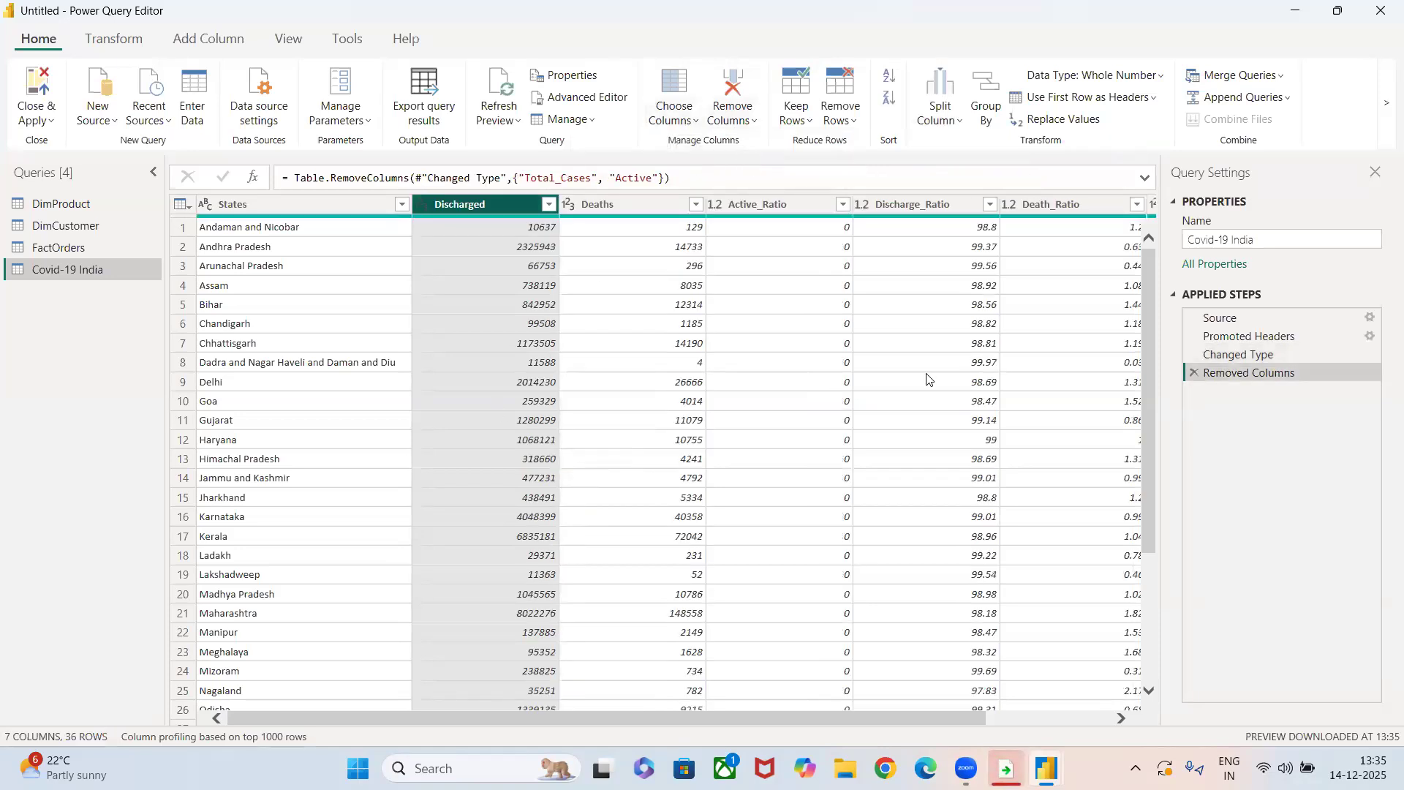
click(1193, 373)
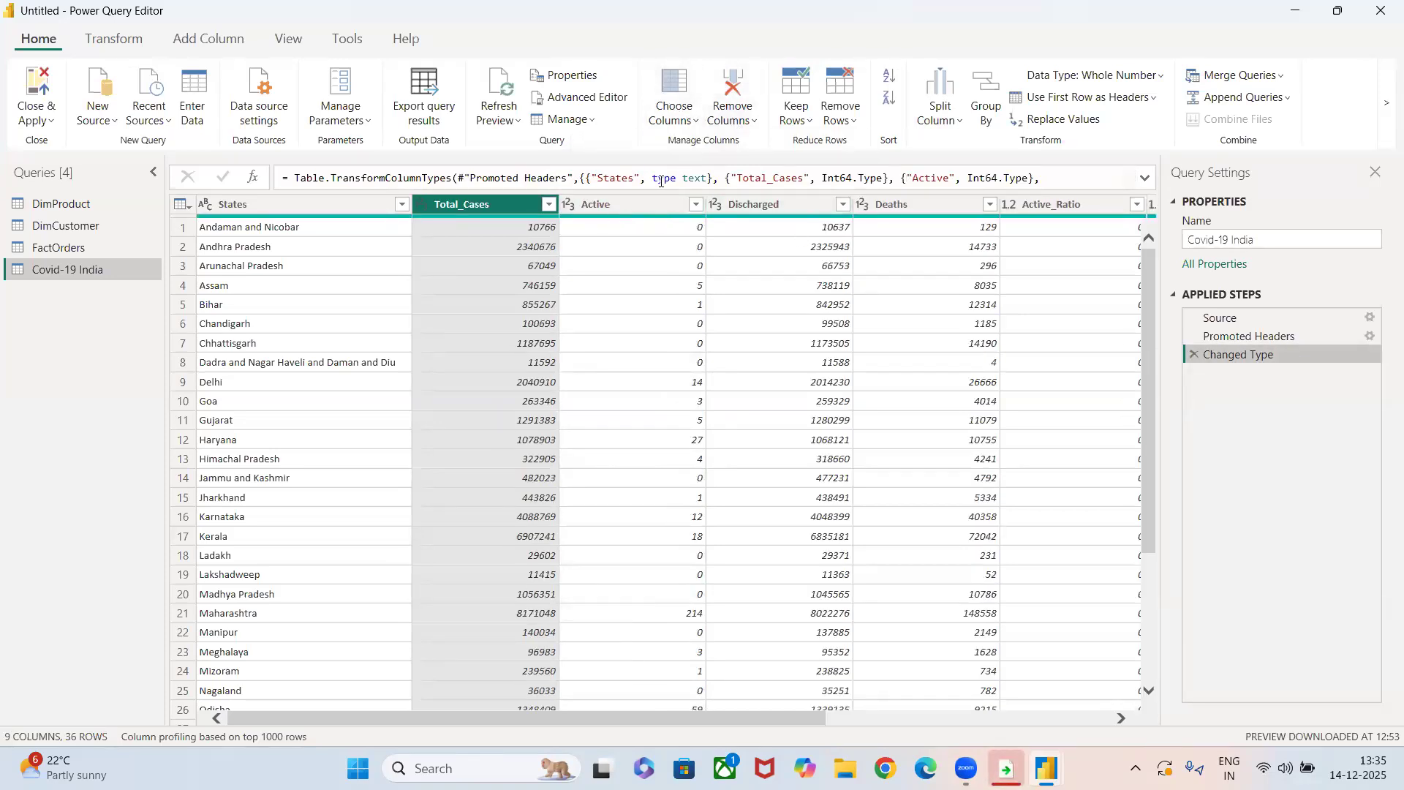
Remove all columns other than Total_Cases and States, and delete the resulting applied step.
ctrl+click(342, 203)
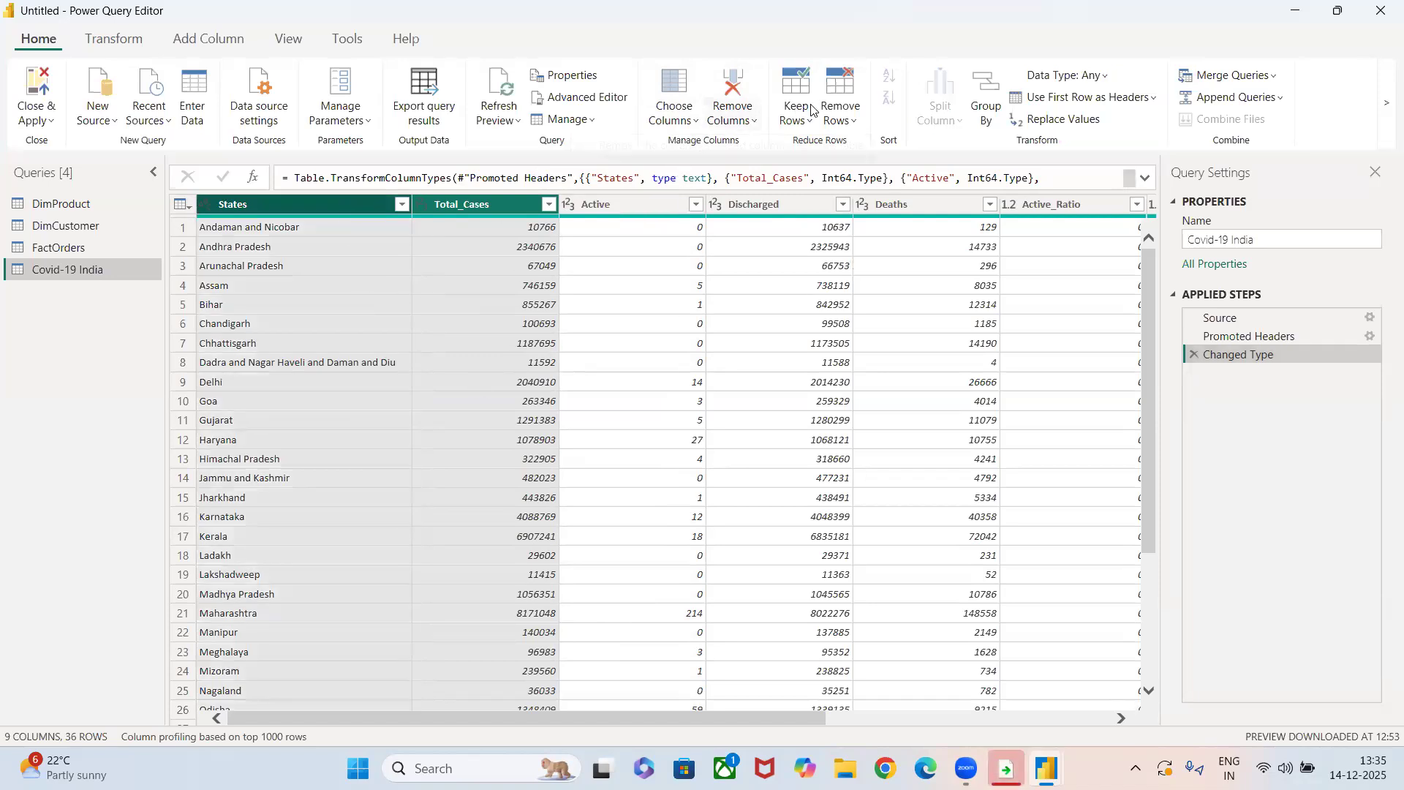
click(733, 119)
click(752, 171)
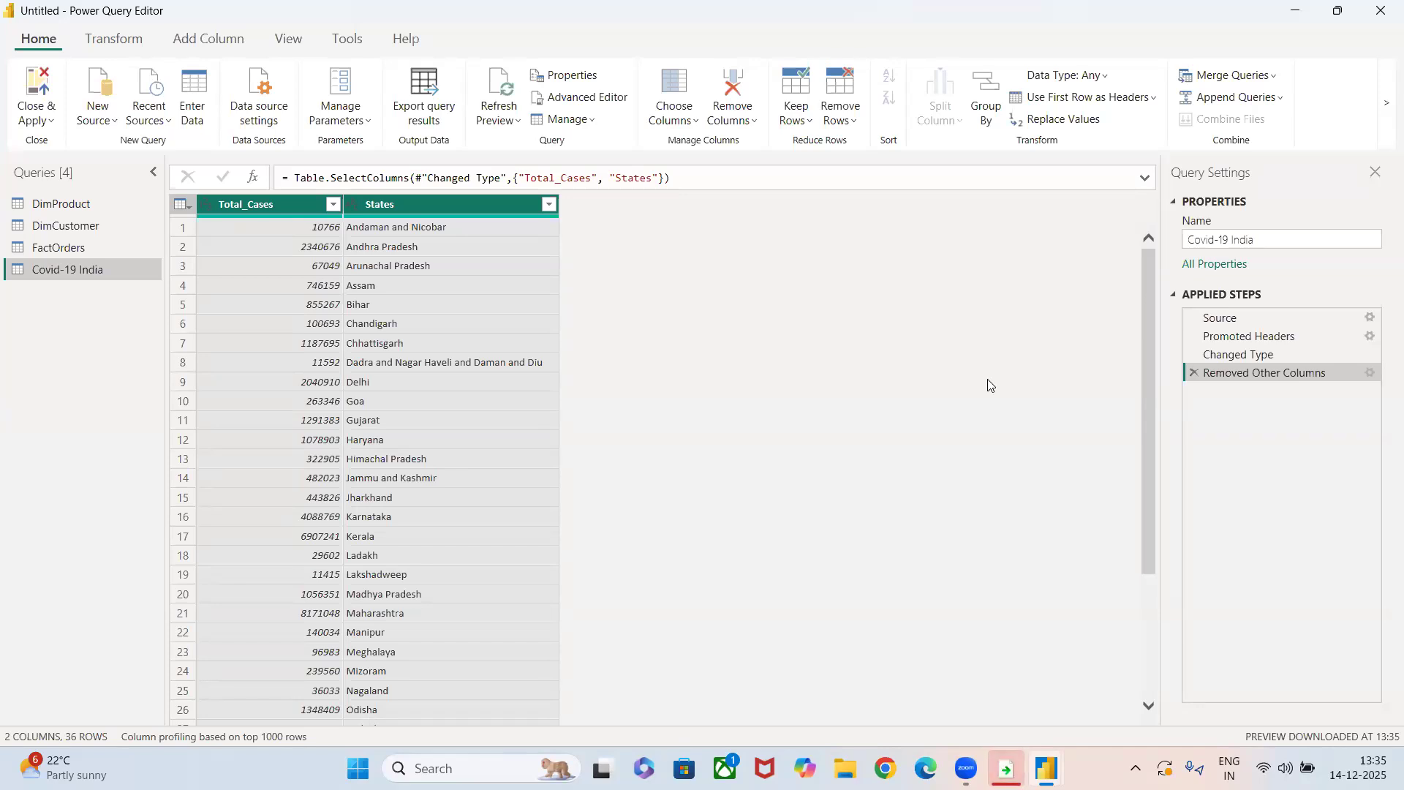
click(1195, 374)
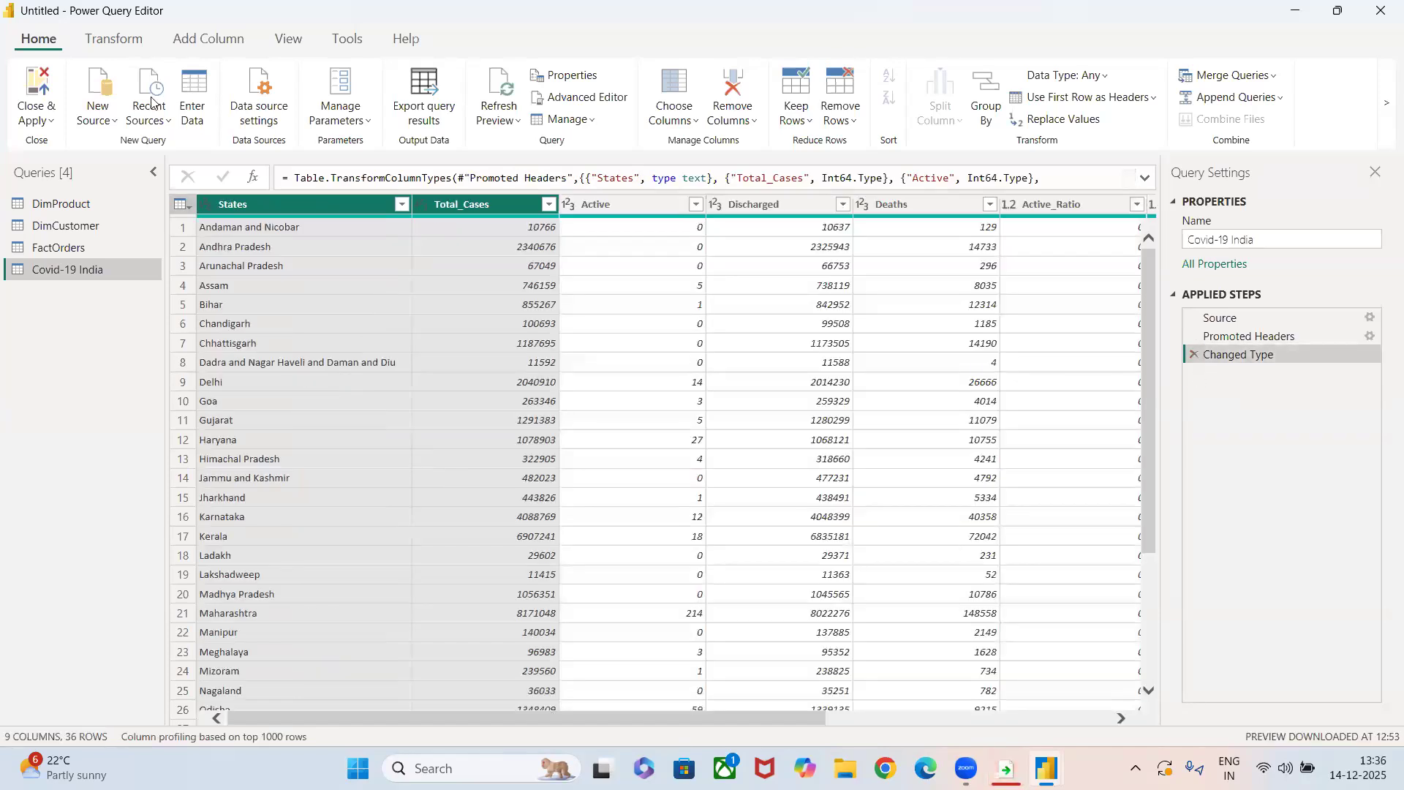
Review the options for keeping and removing rows, and keep only the top 10 rows of the Covid-19 India query.
click(259, 208)
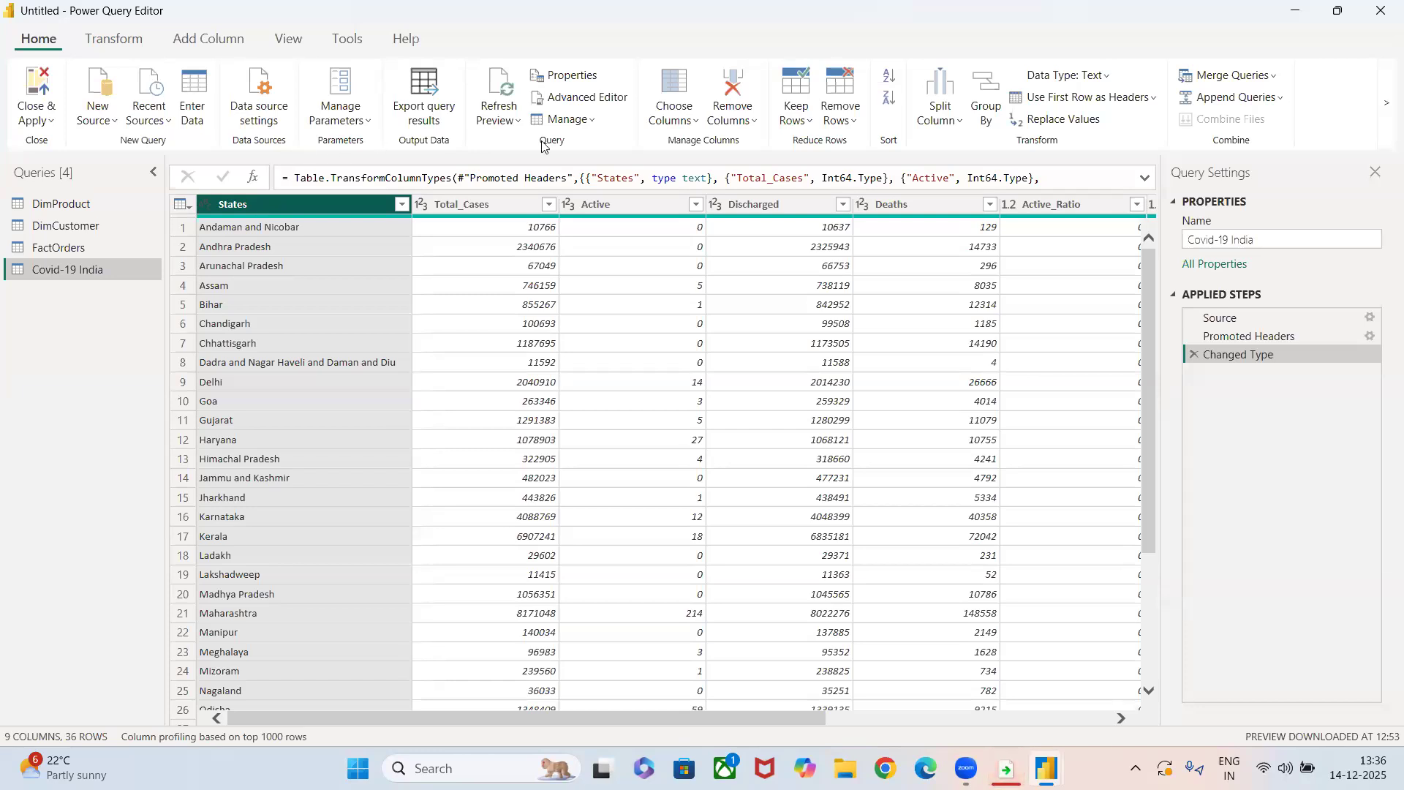
click(795, 114)
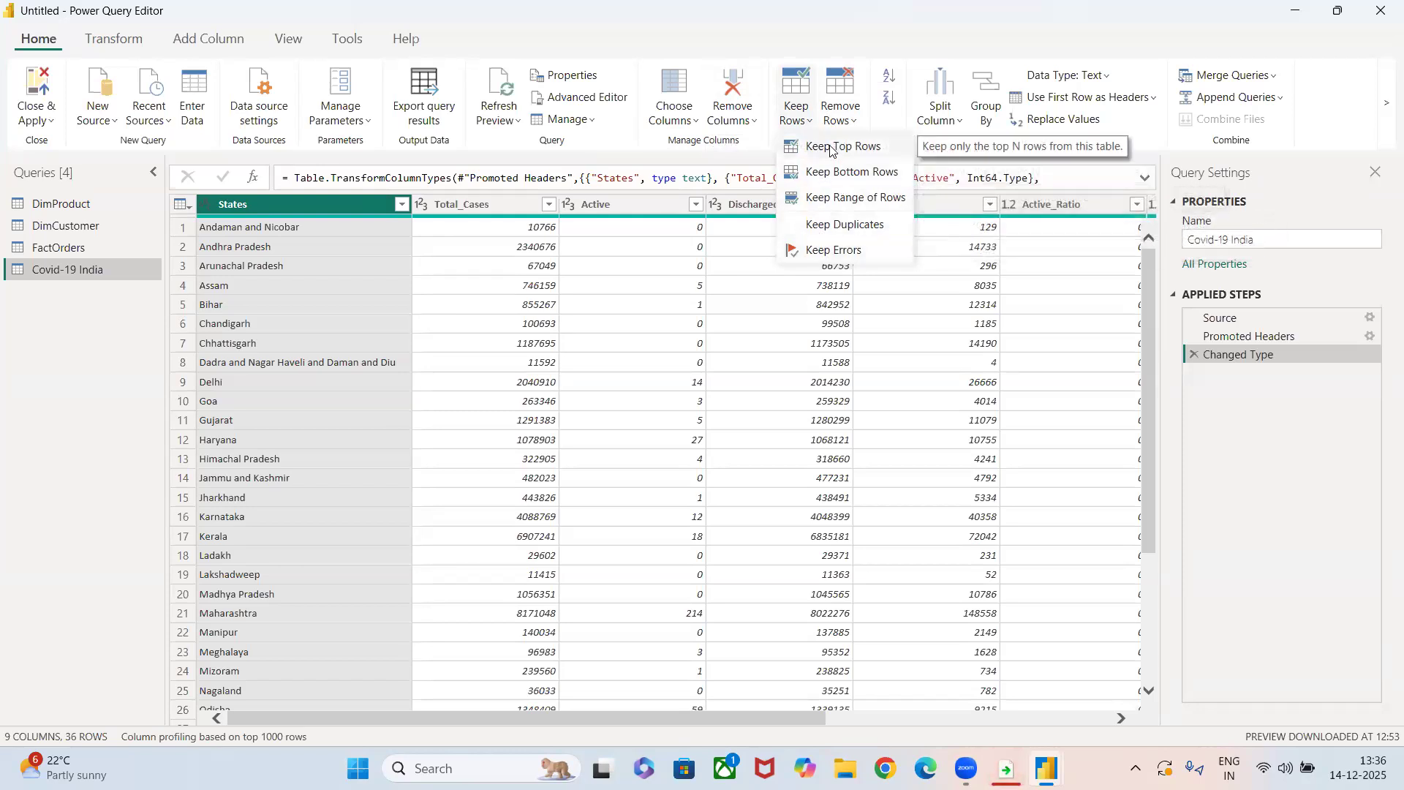
click(852, 80)
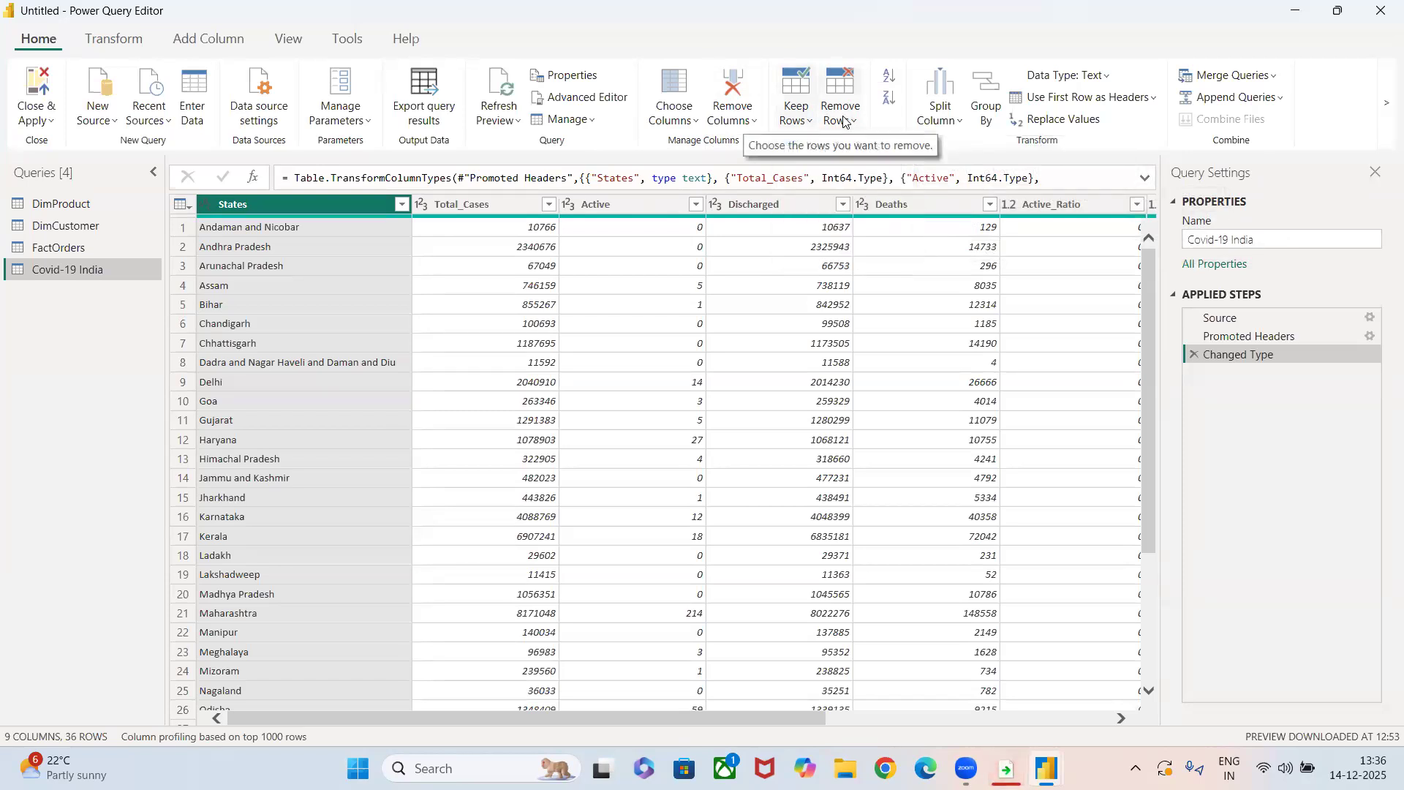
click(844, 110)
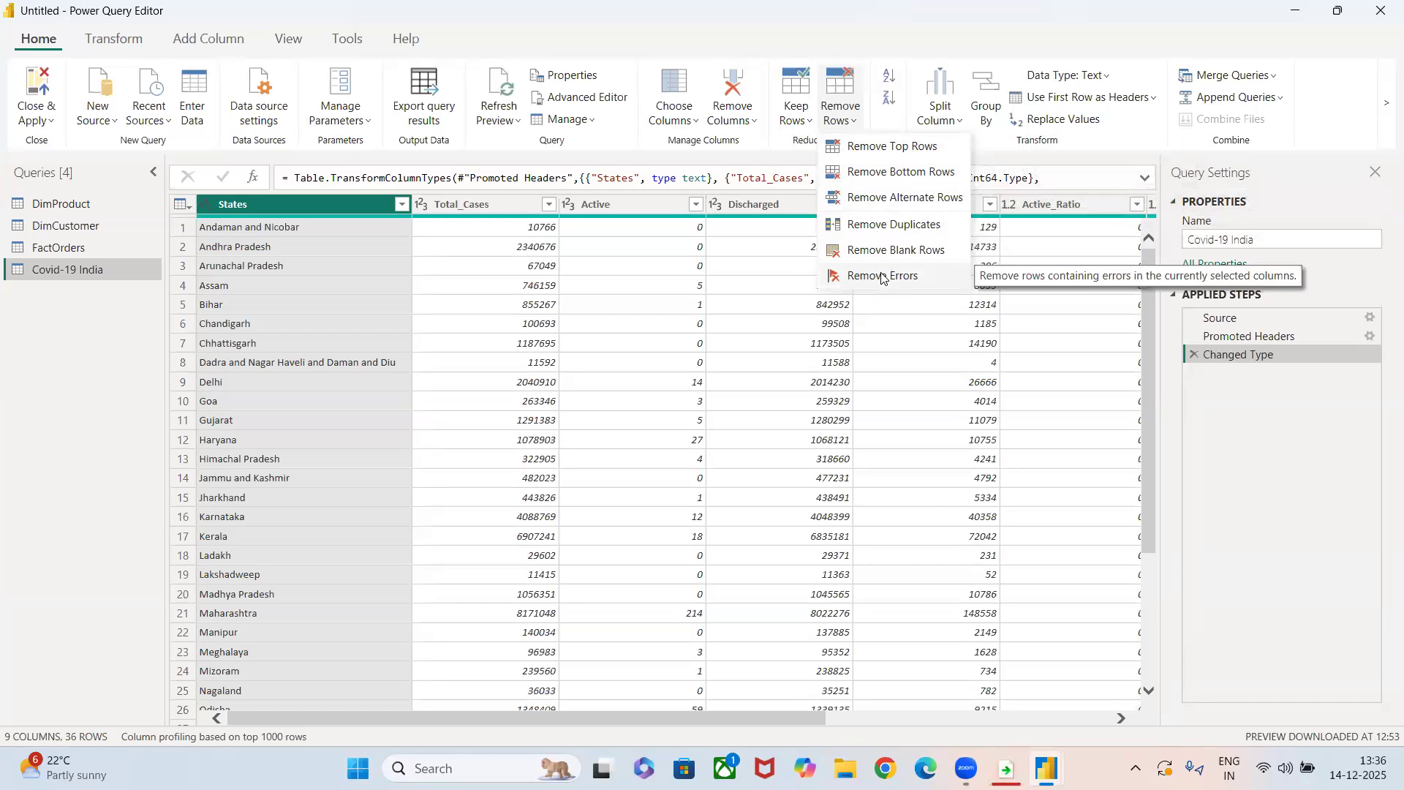
click(790, 117)
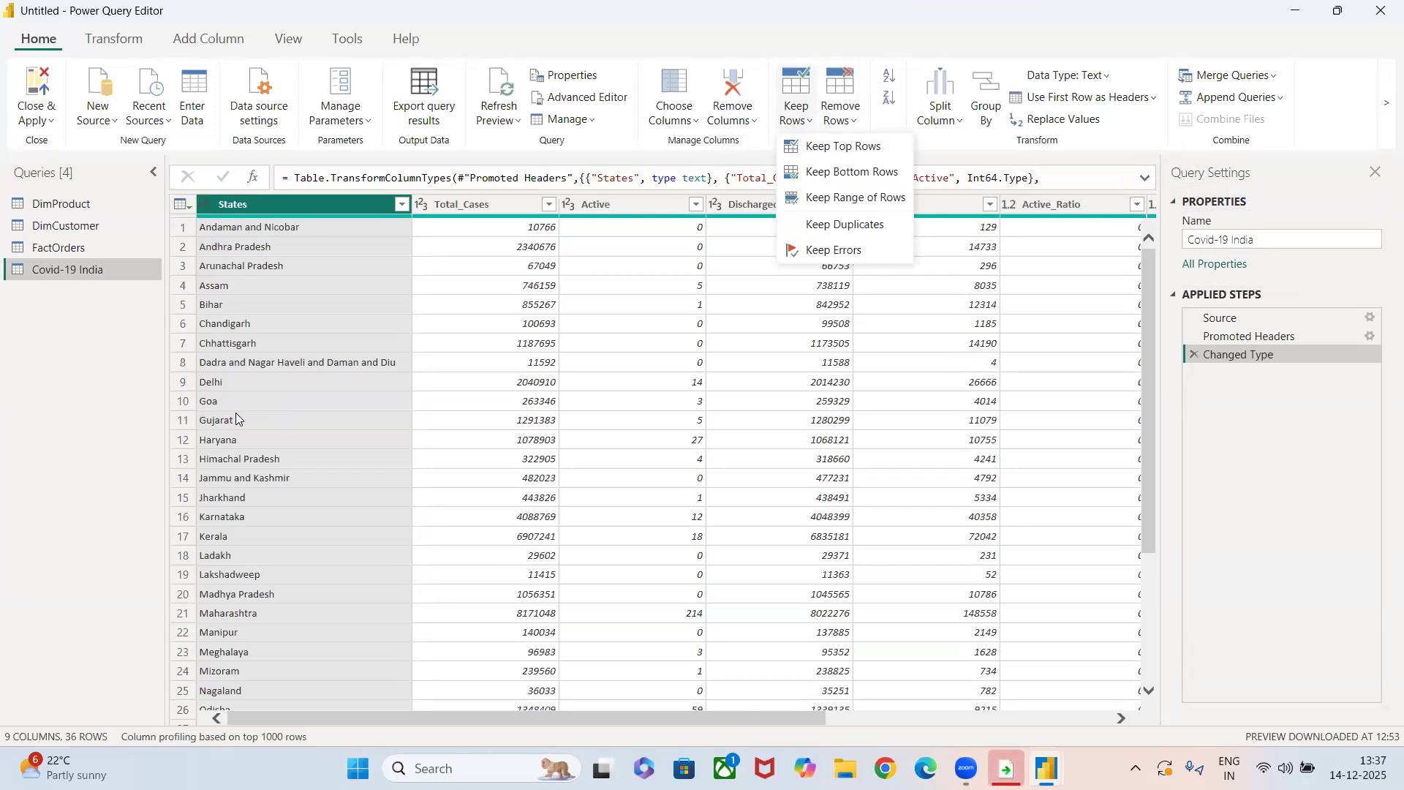
click(842, 146)
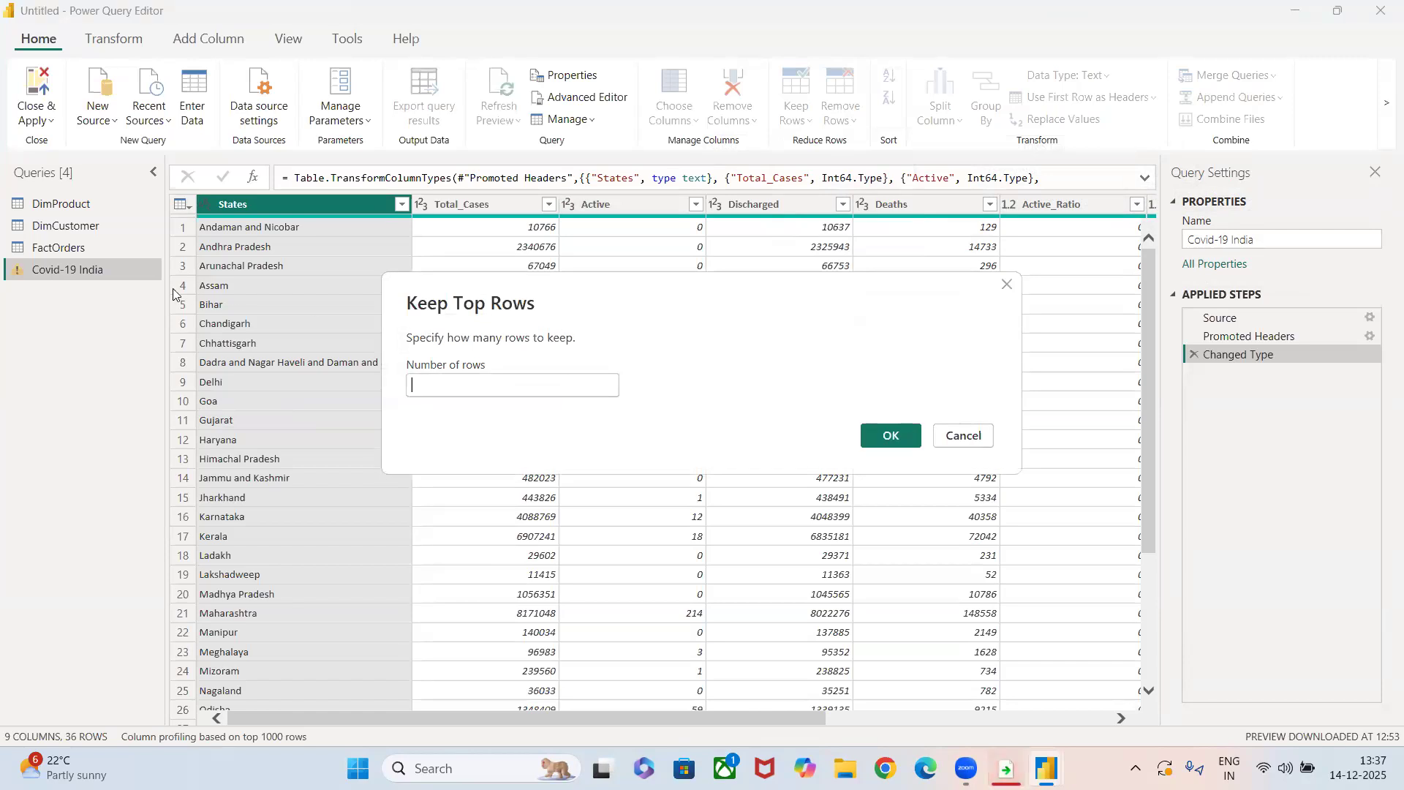
click(453, 389)
text(10)
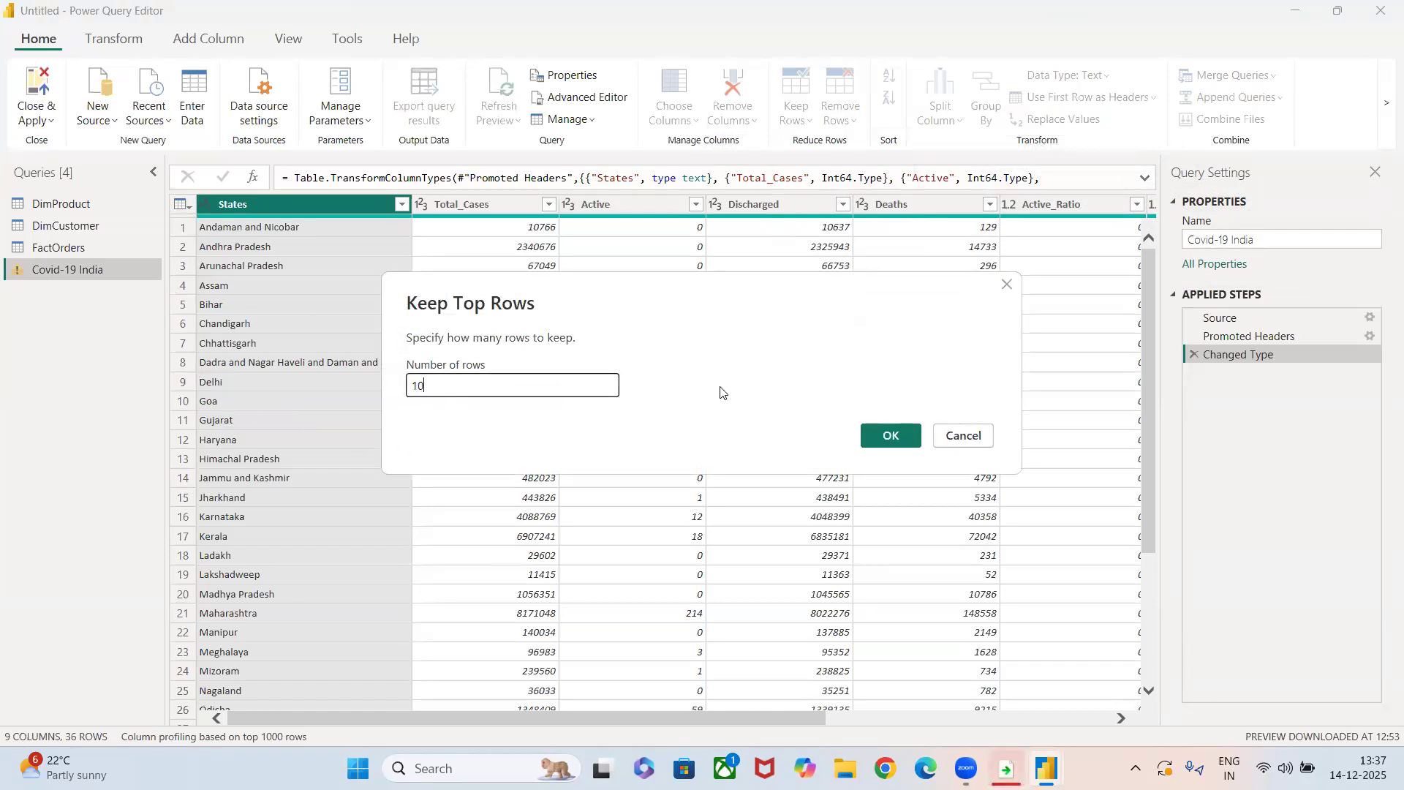
click(891, 433)
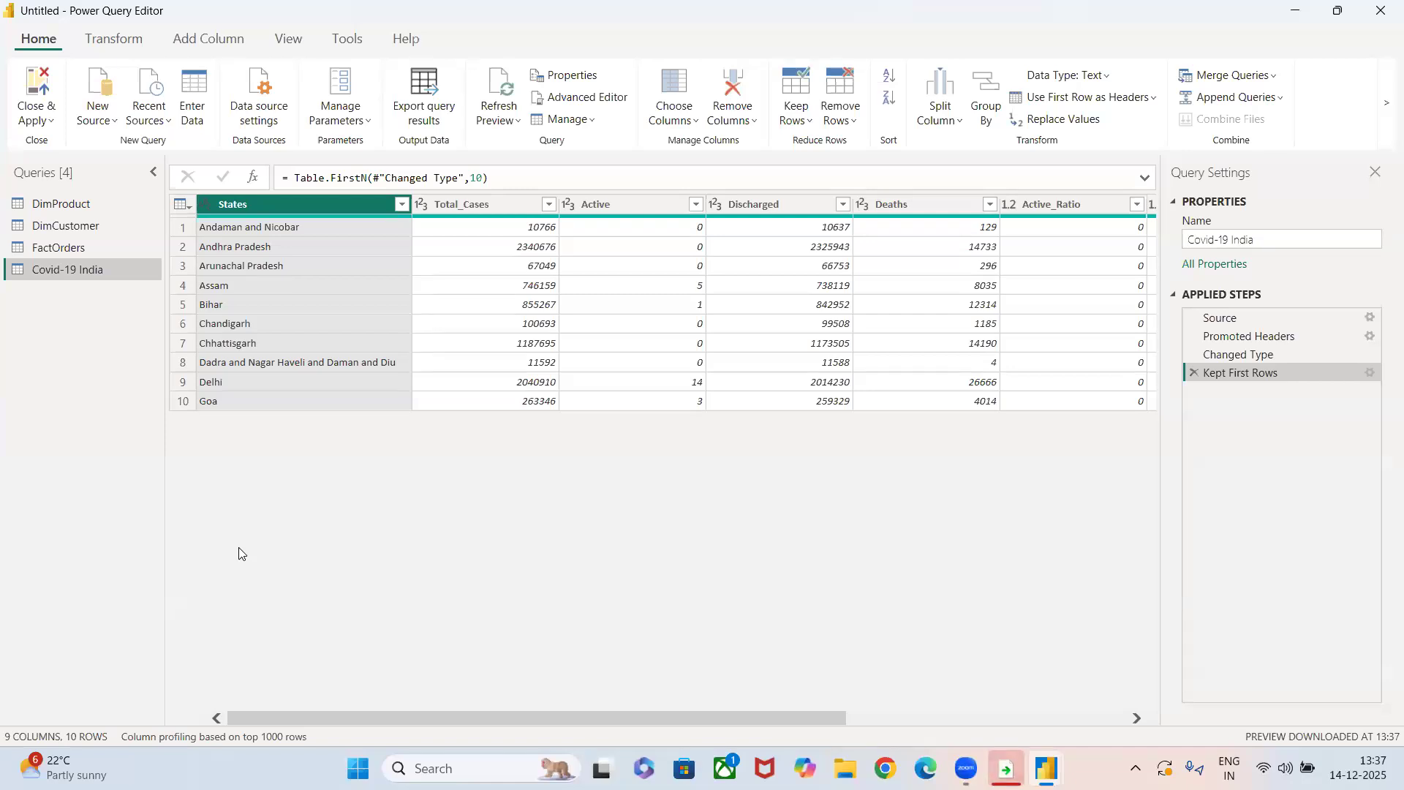
Keep only the rows with errors in the States column, and delete the resulting applied step.
click(793, 122)
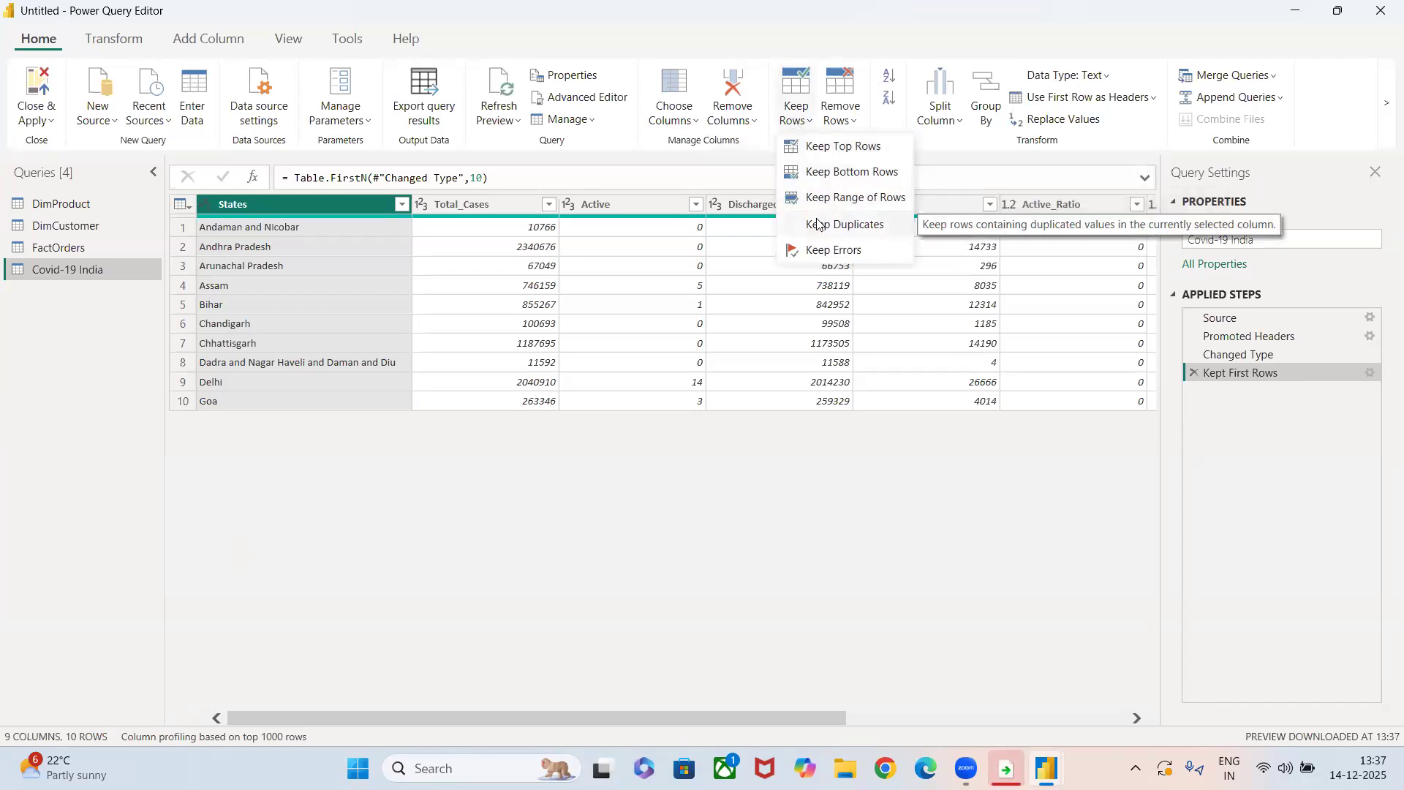
click(838, 252)
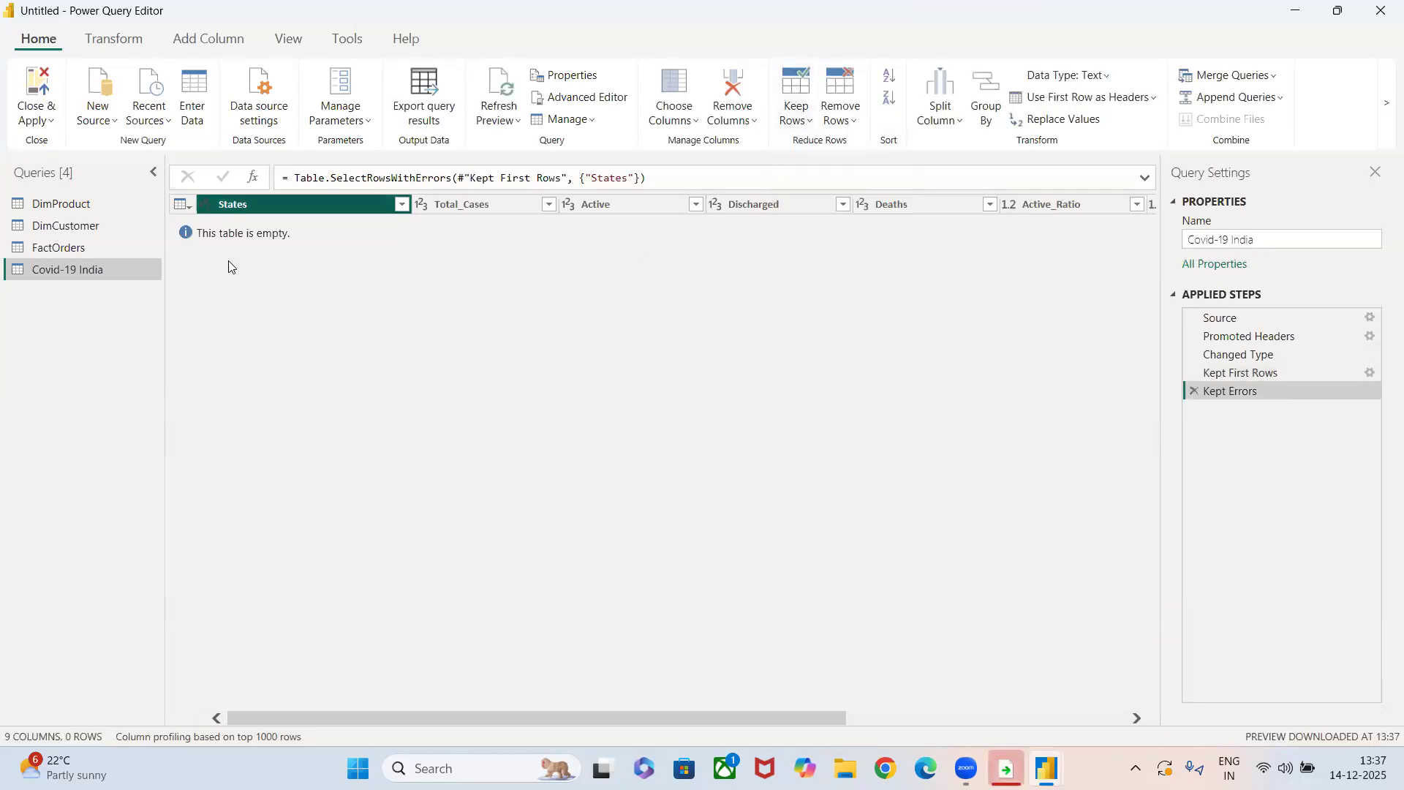
click(1192, 392)
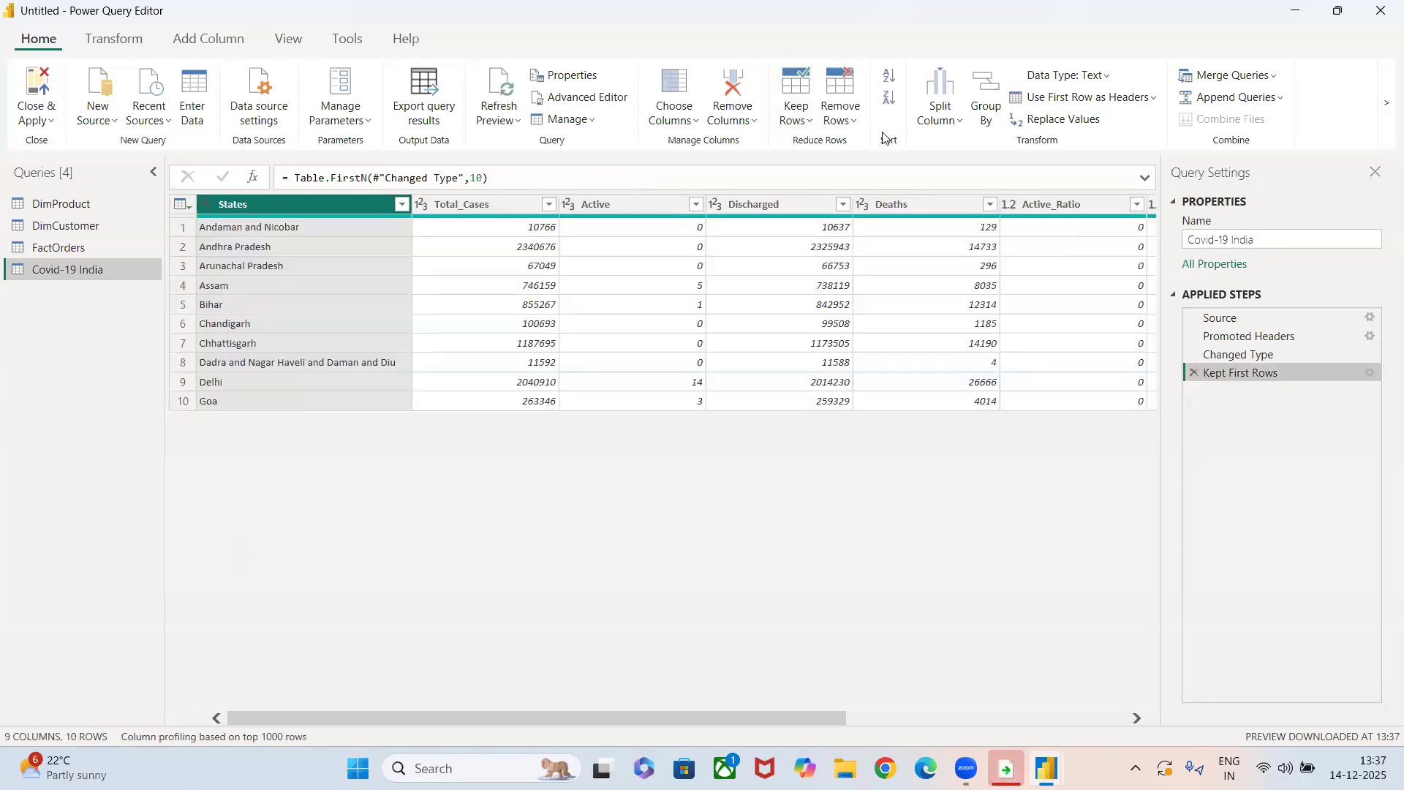
Keep only rows with duplicated values in the States column, then delete that applied step and the earlier Kept First Rows step.
click(797, 114)
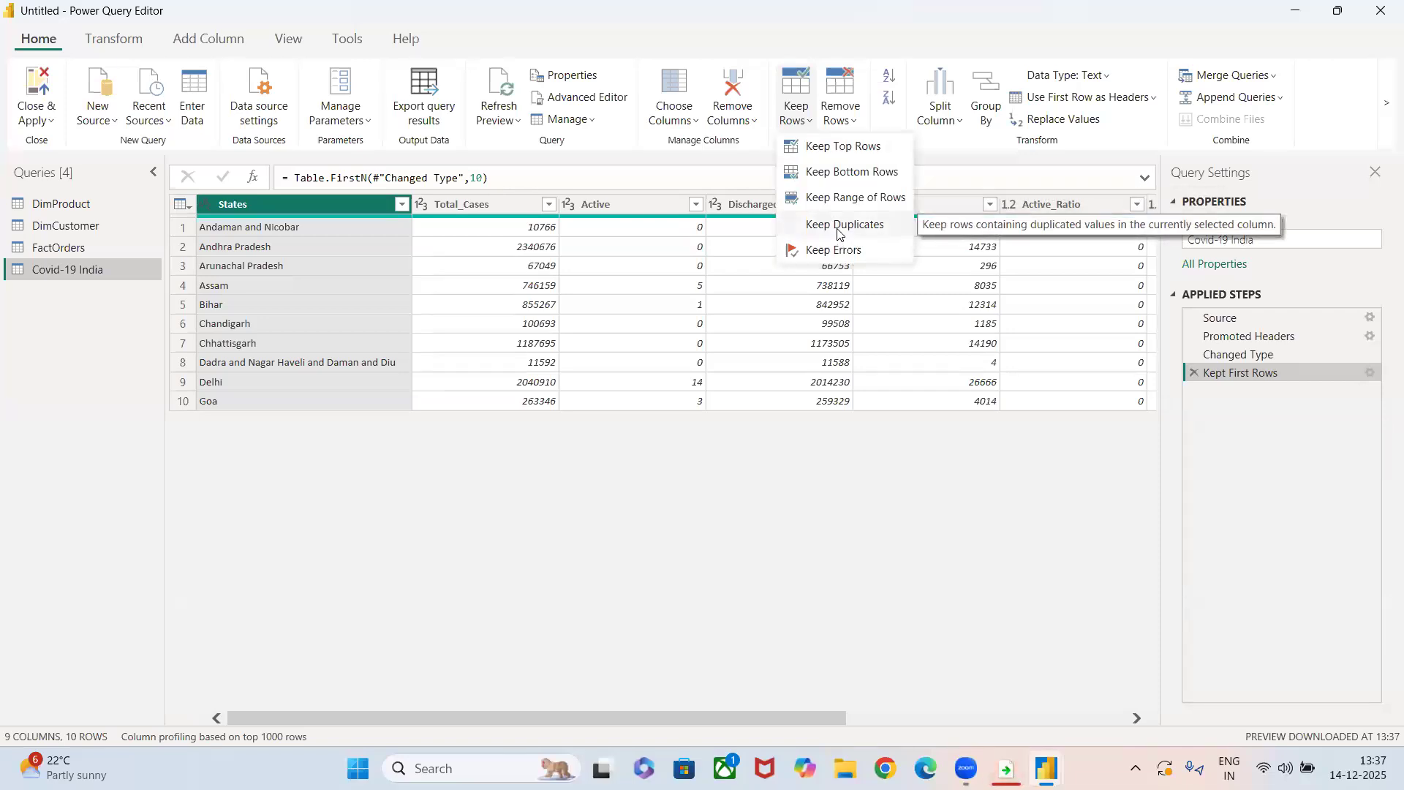
click(838, 233)
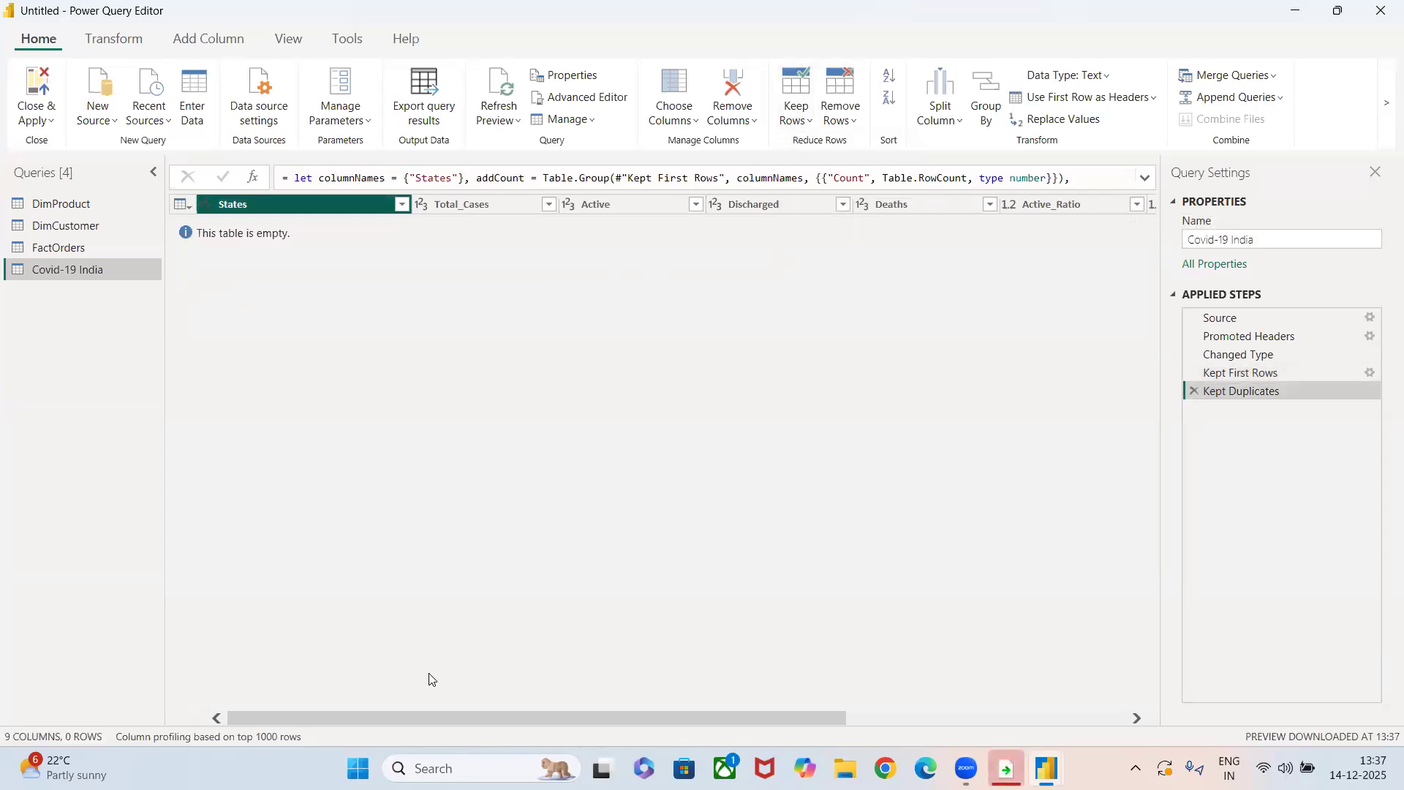
click(1195, 392)
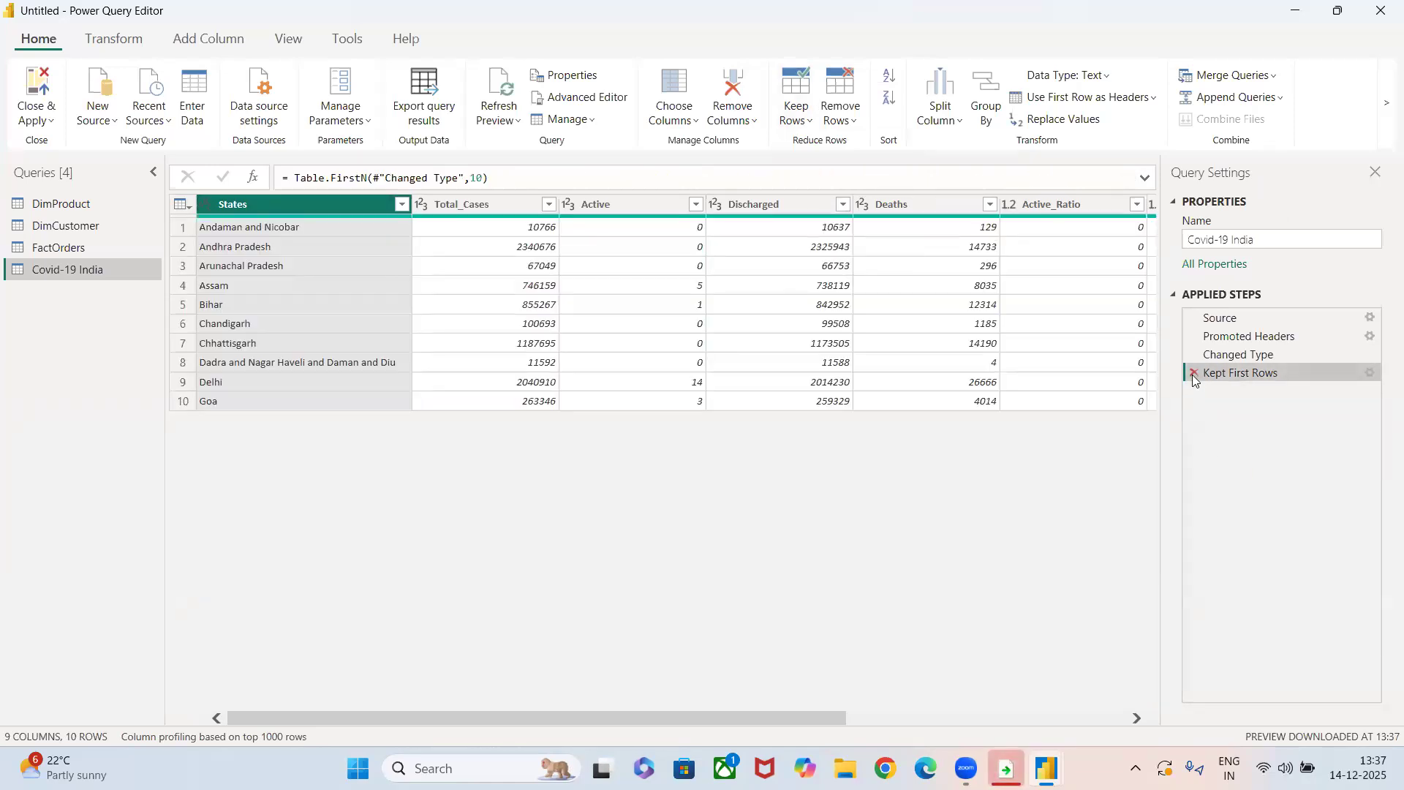
click(1193, 374)
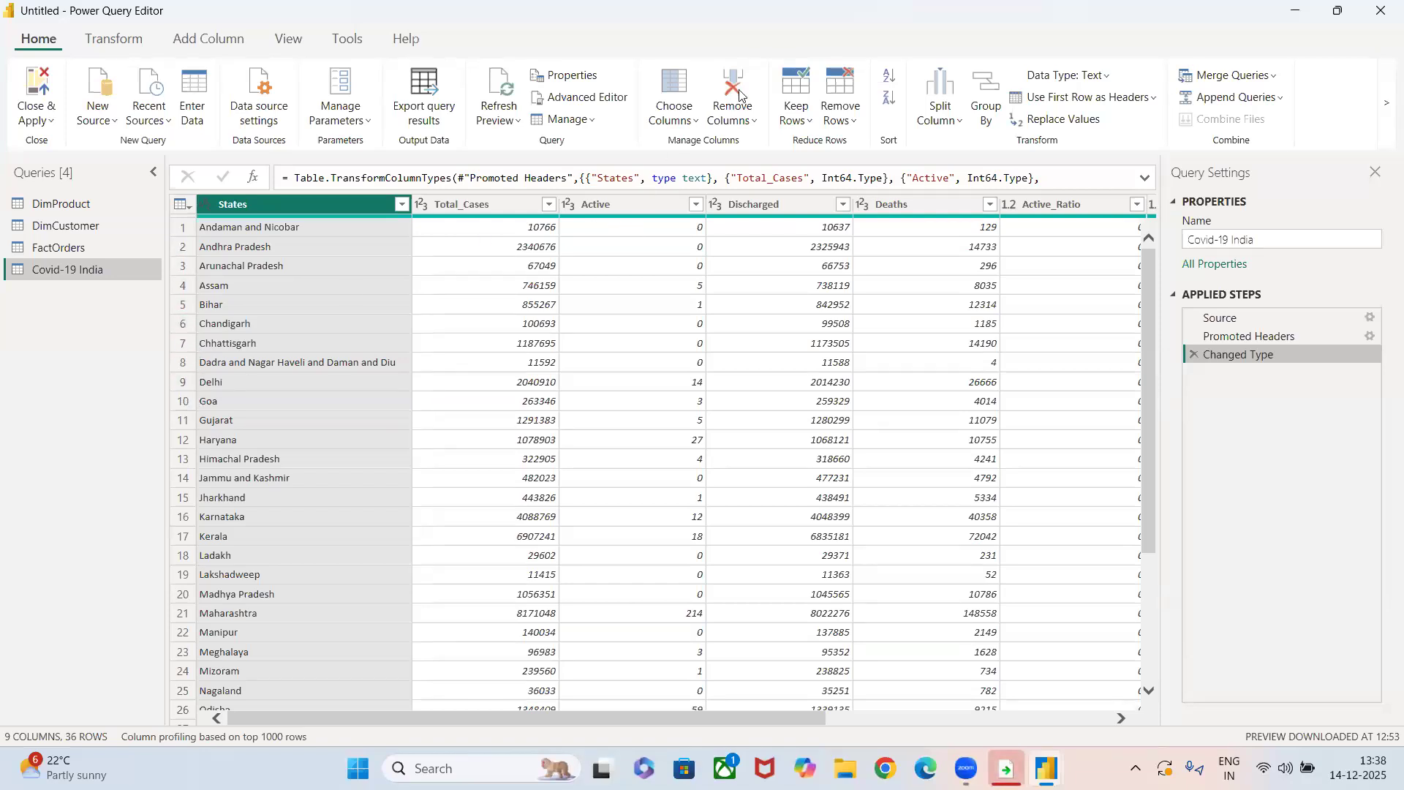
click(793, 121)
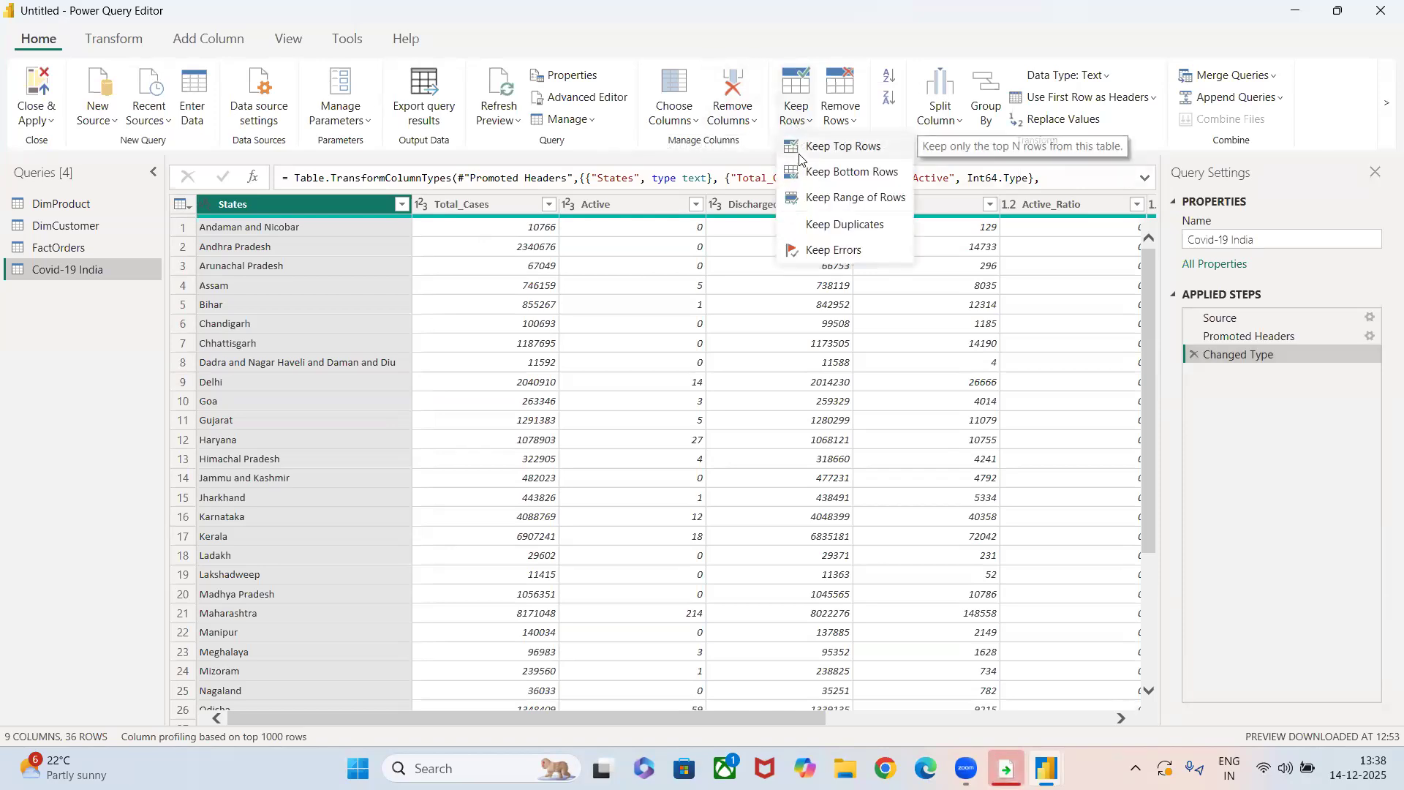
click(801, 146)
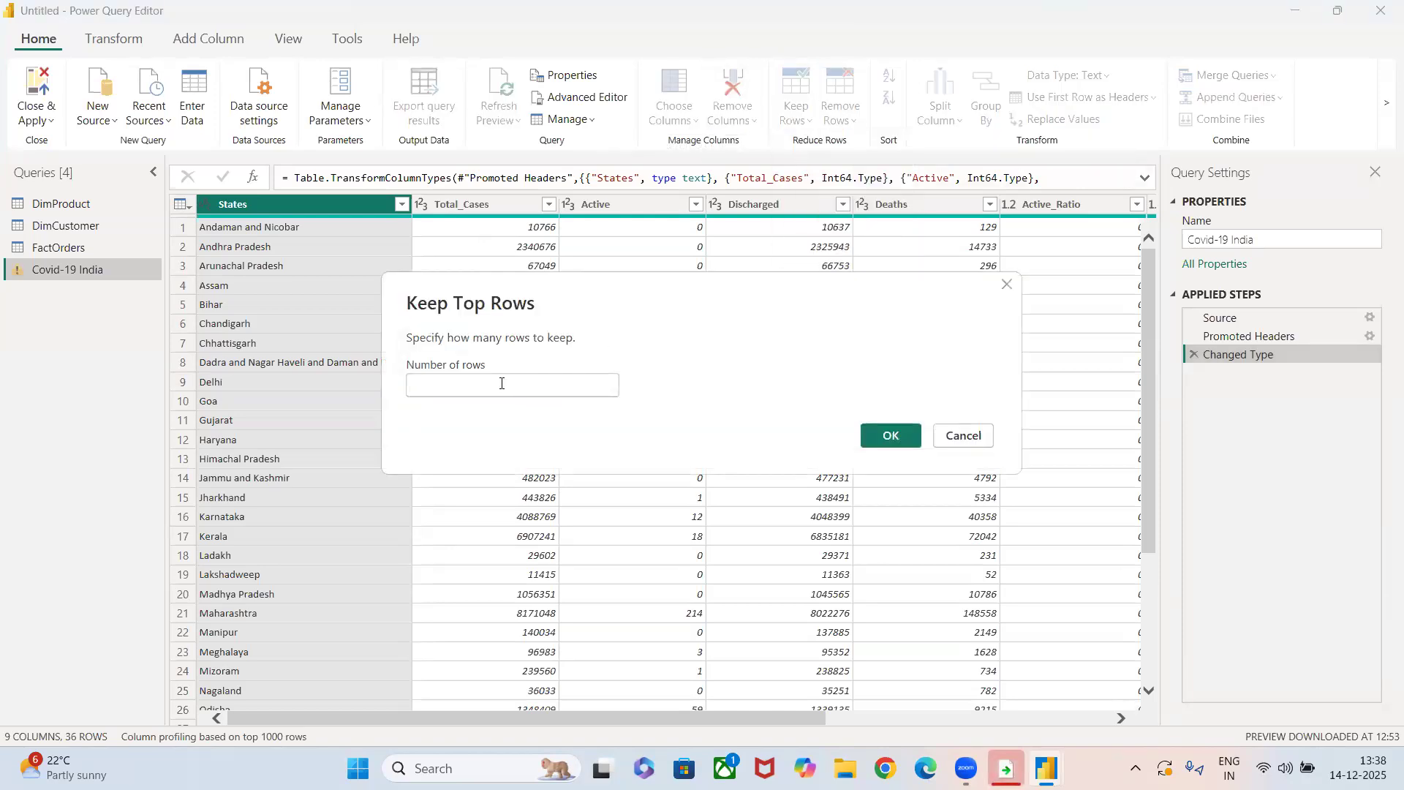
text(10)
click(956, 436)
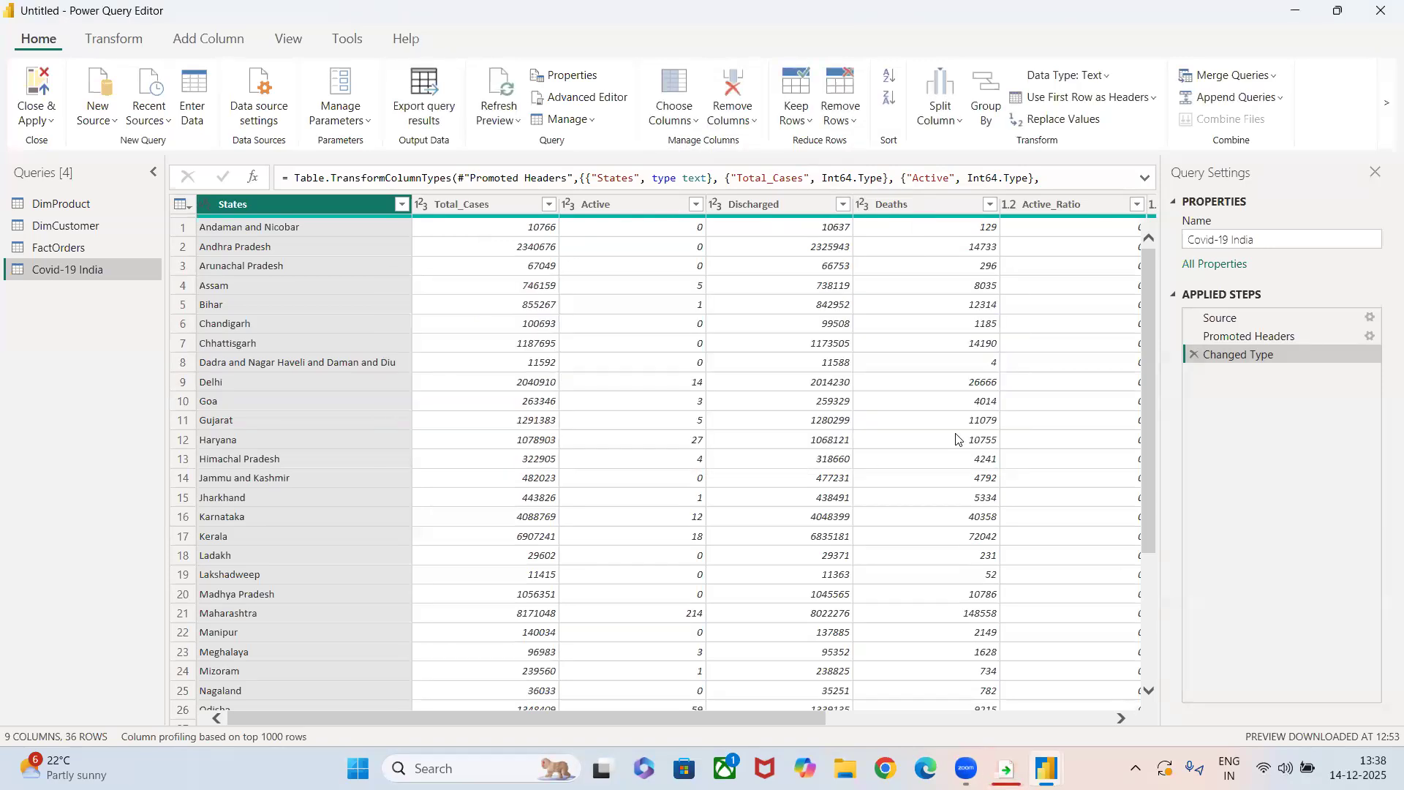
click(803, 117)
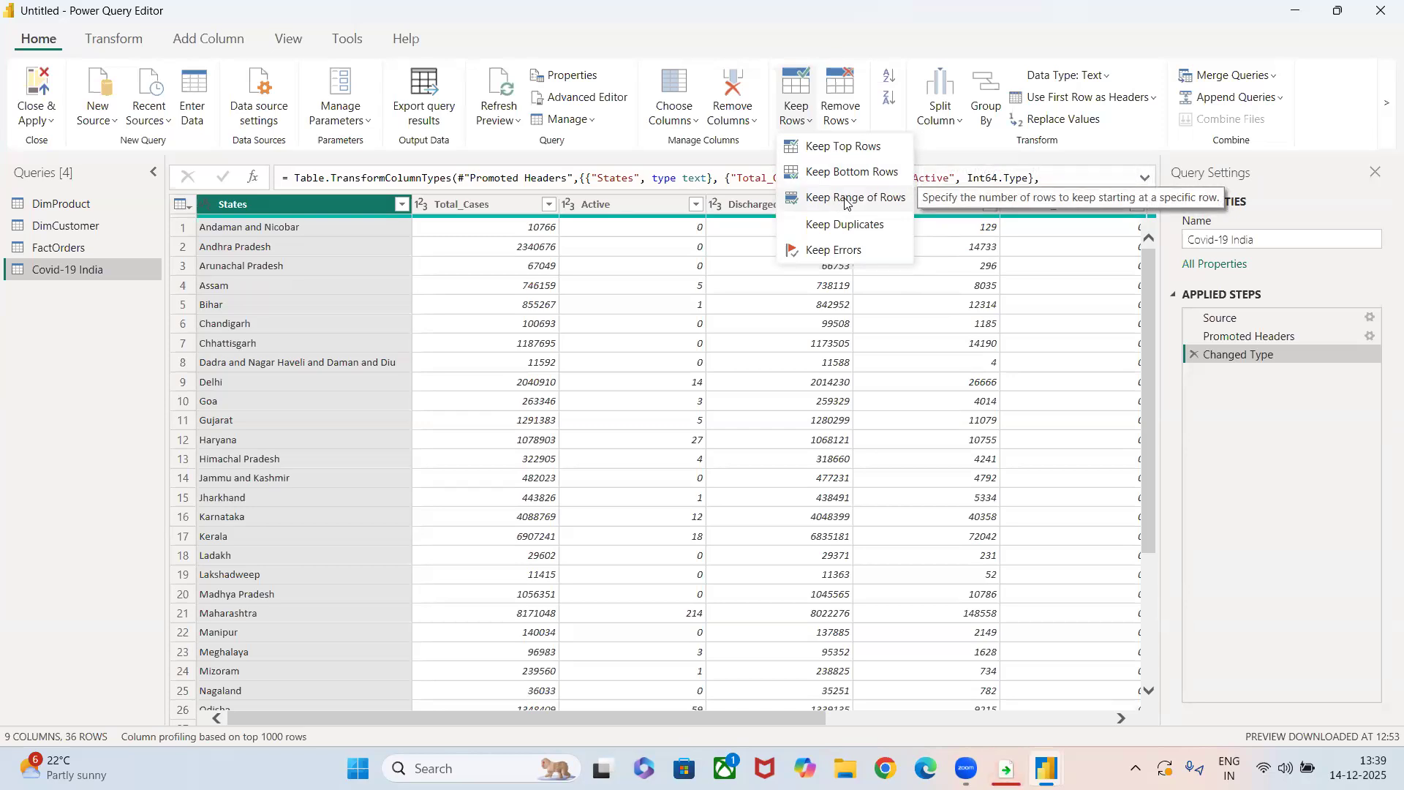
click(442, 47)
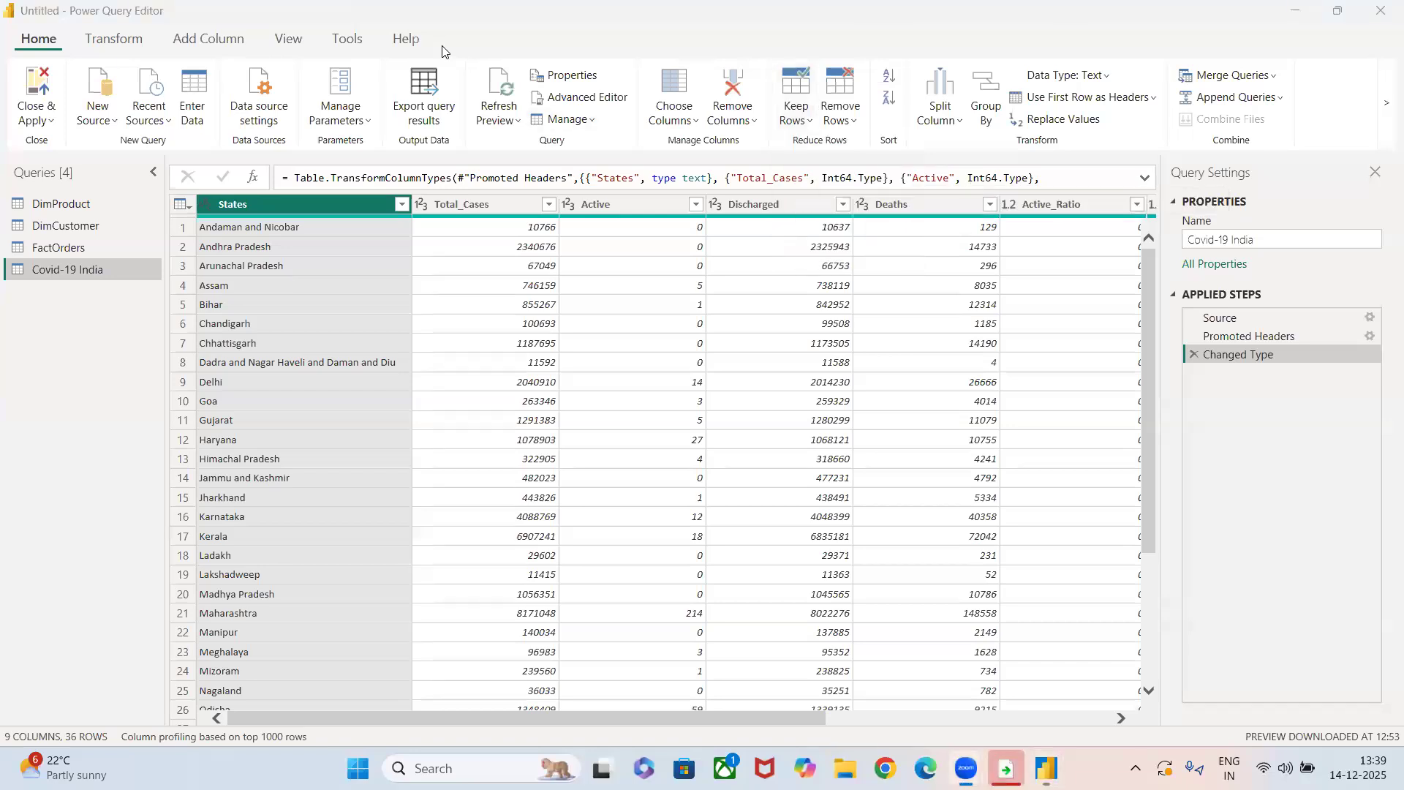
Remove alternate rows starting at row 8, removing 4 and keeping 6 rows, and delete the resulting applied step.
click(846, 111)
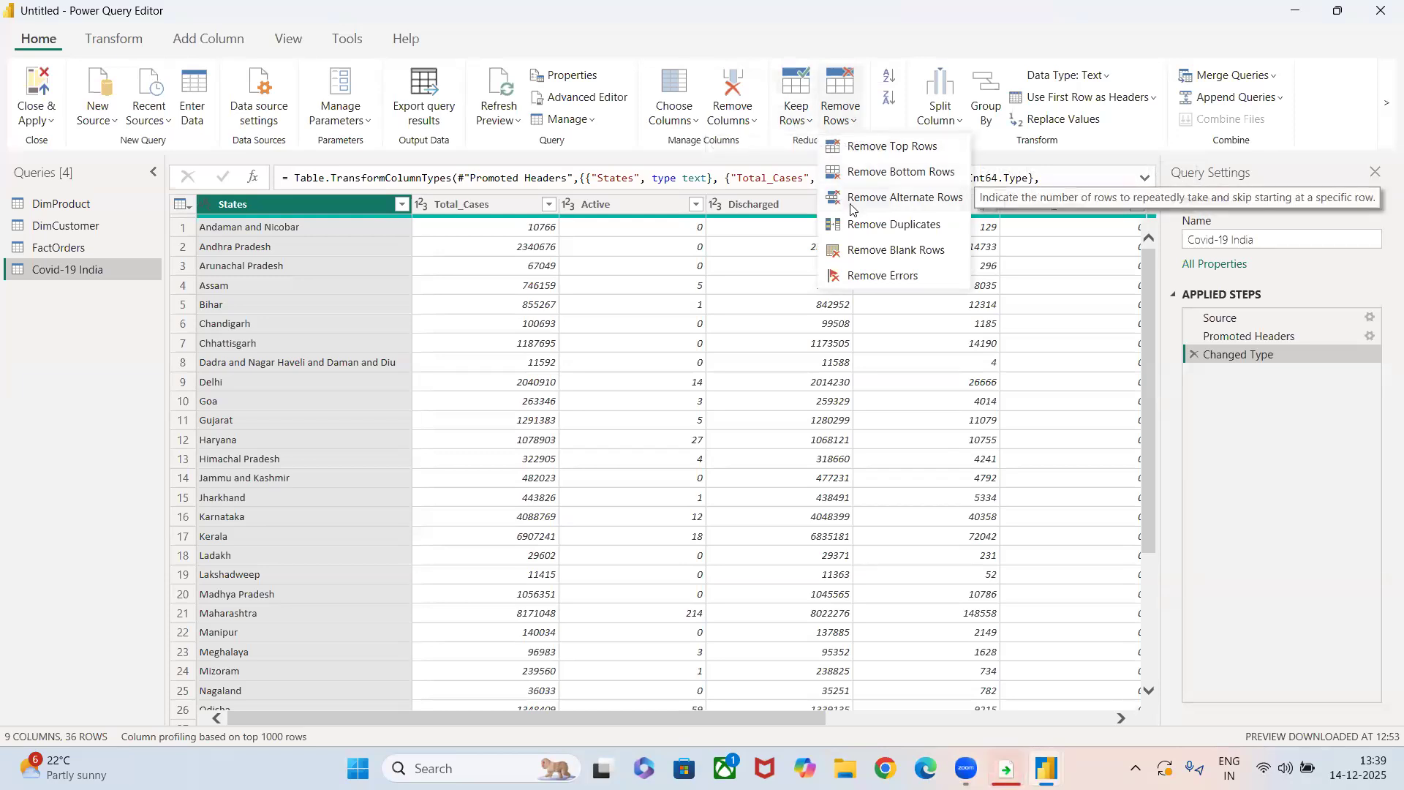
click(850, 199)
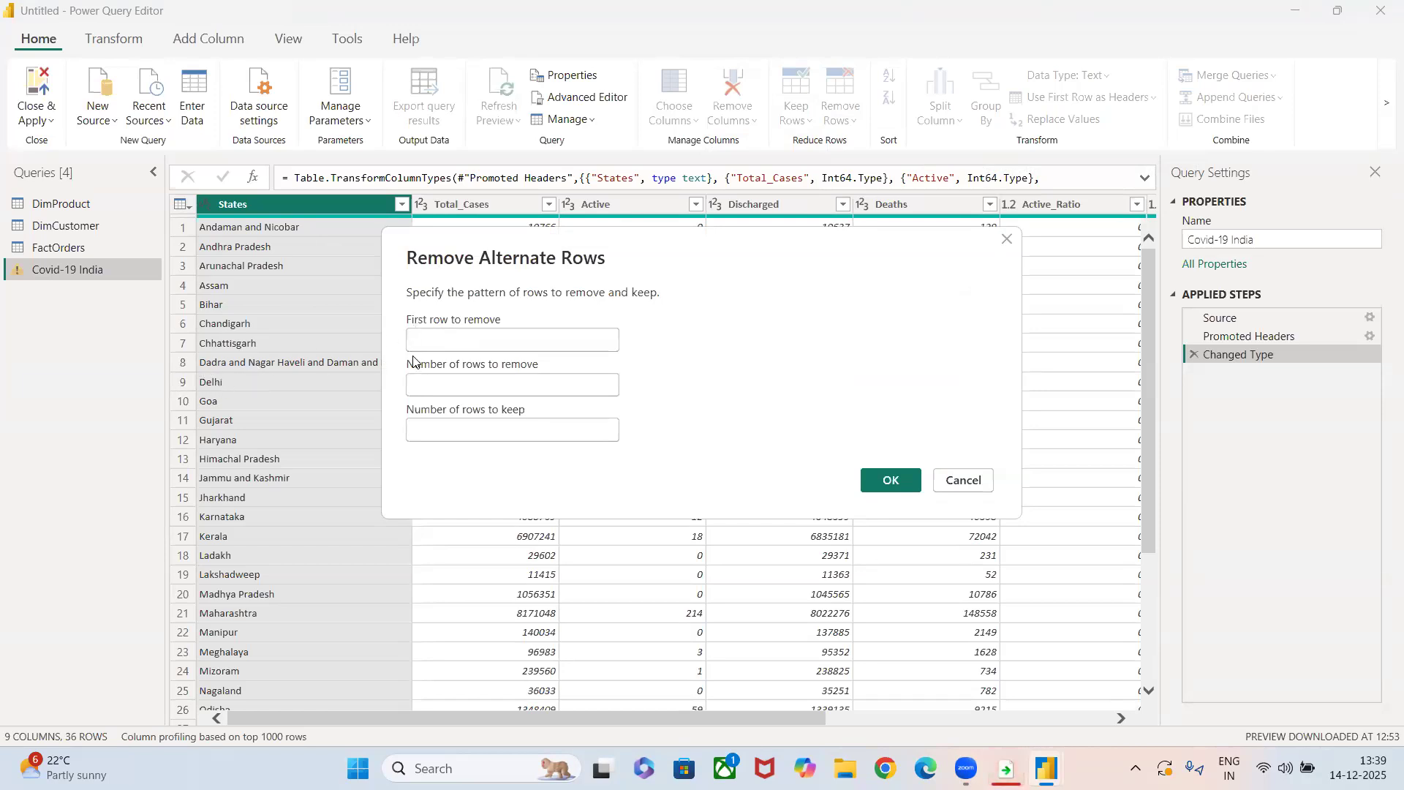
text(8)
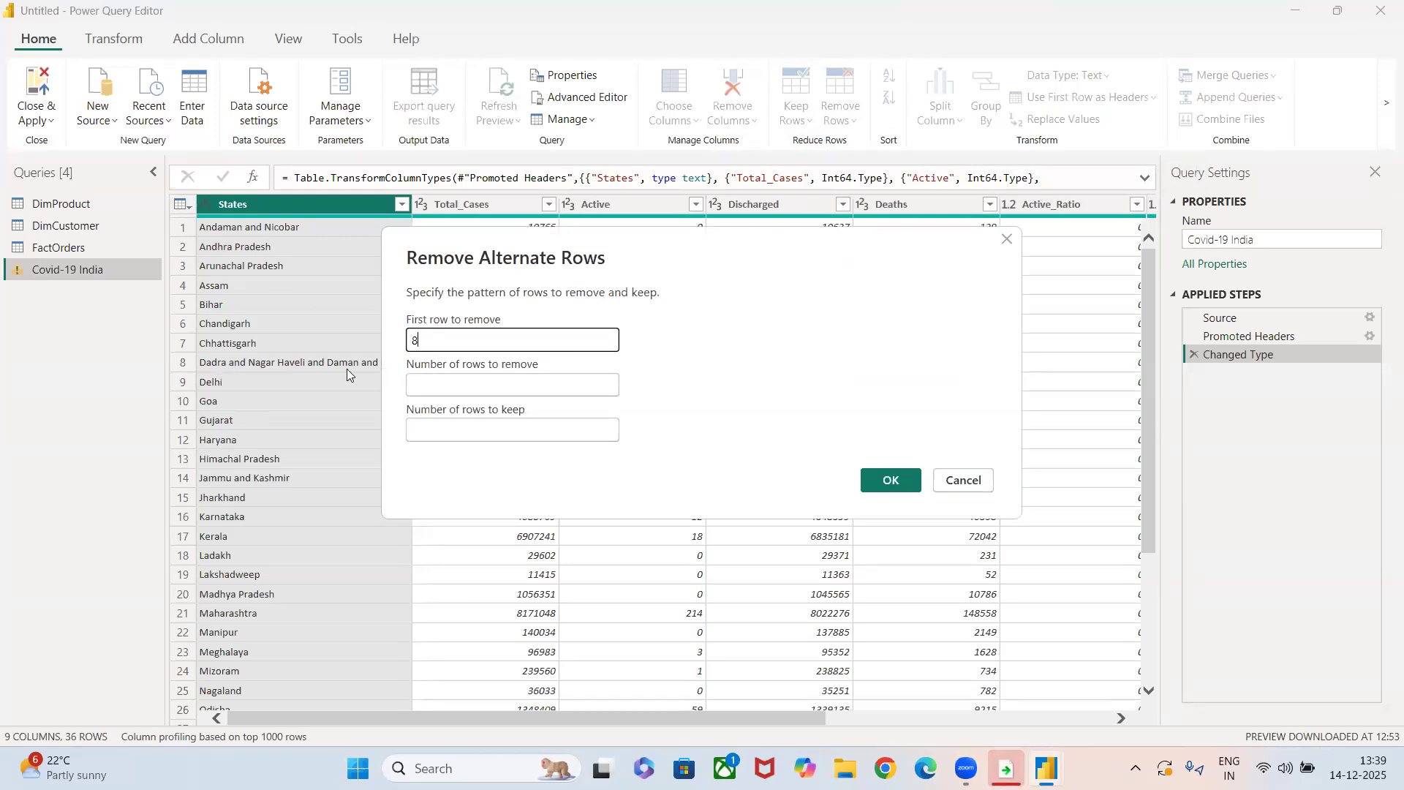
click(433, 385)
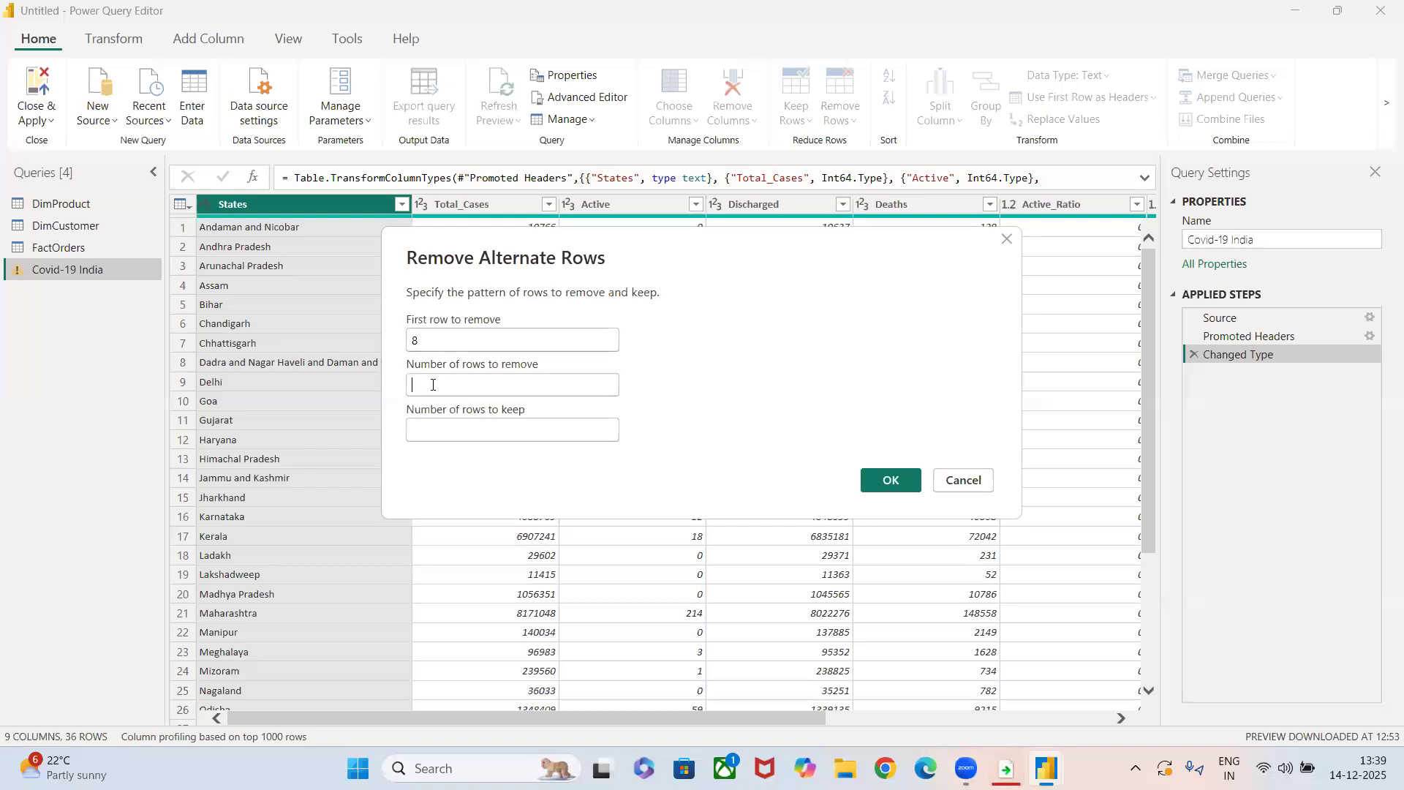
text(4)
click(443, 432)
text(6)
click(882, 481)
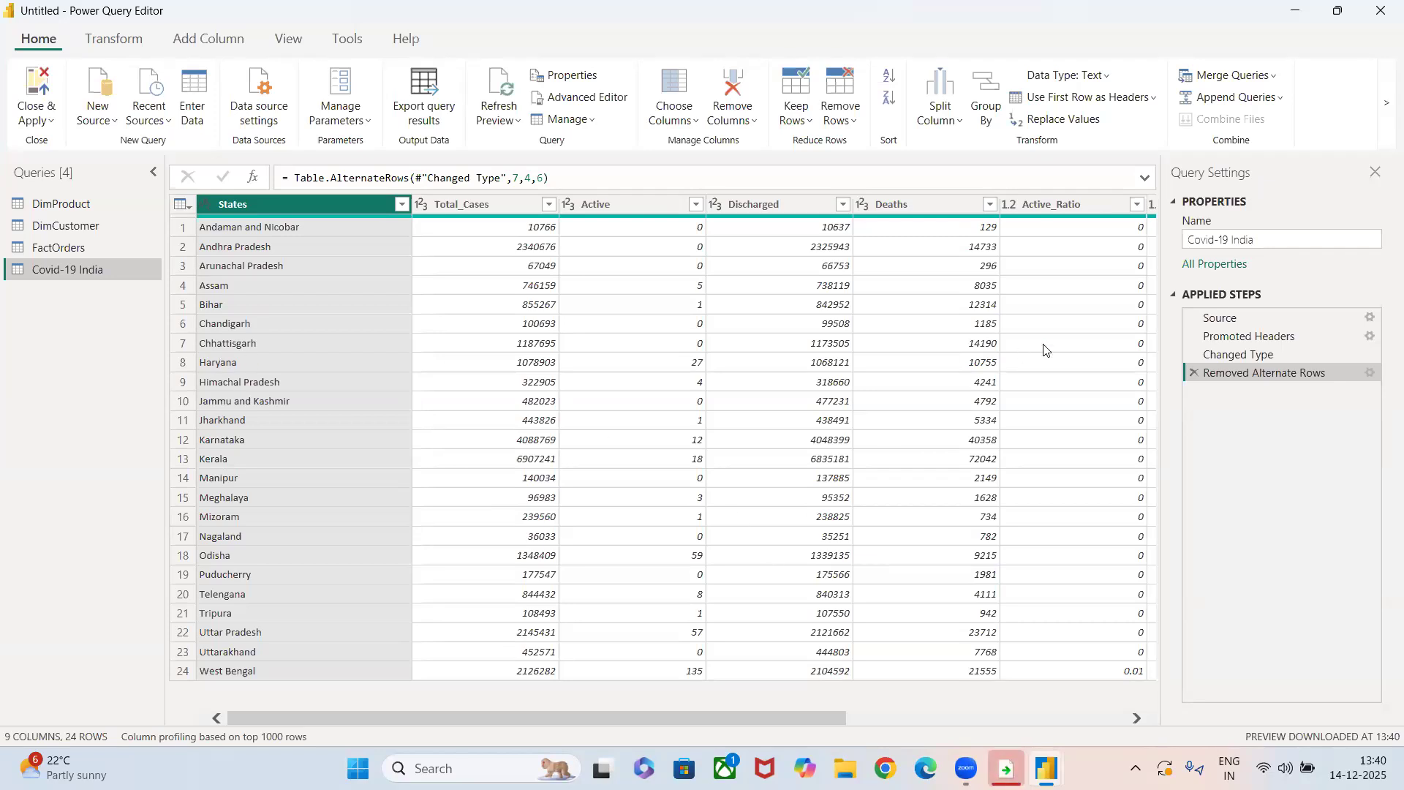
click(1193, 373)
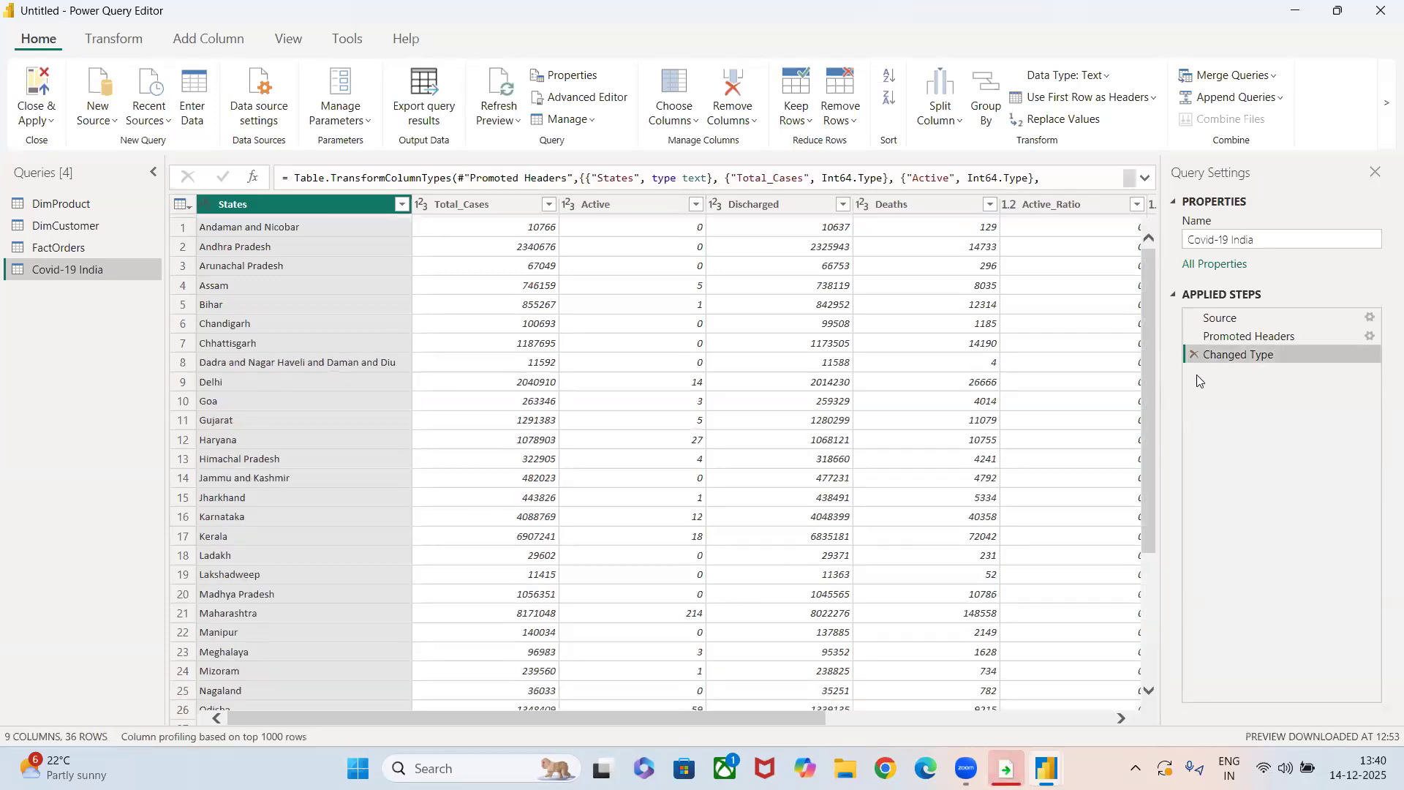
Remove alternate rows from the Covid-19 India query starting at row 1, removing 5 and keeping 5 rows.
click(850, 111)
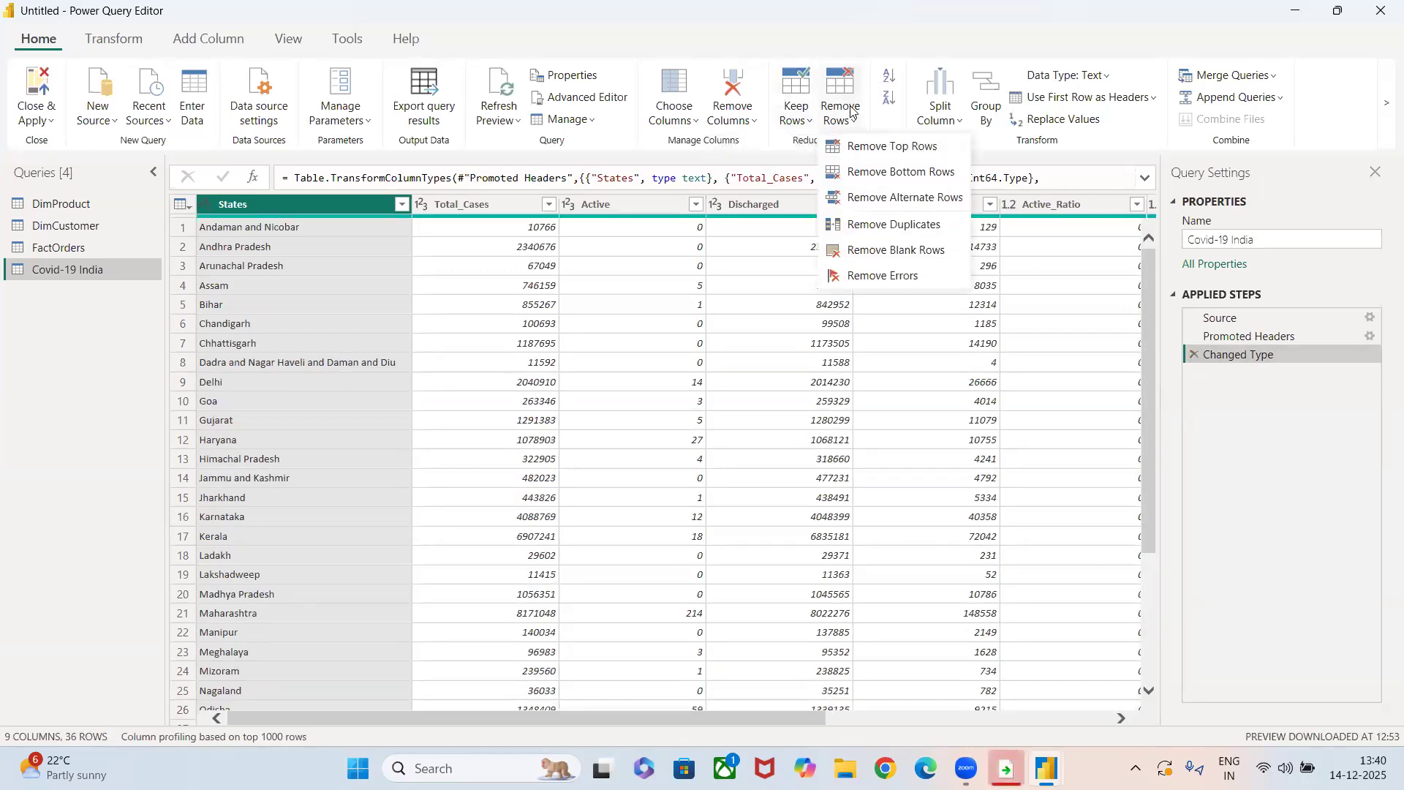
click(871, 192)
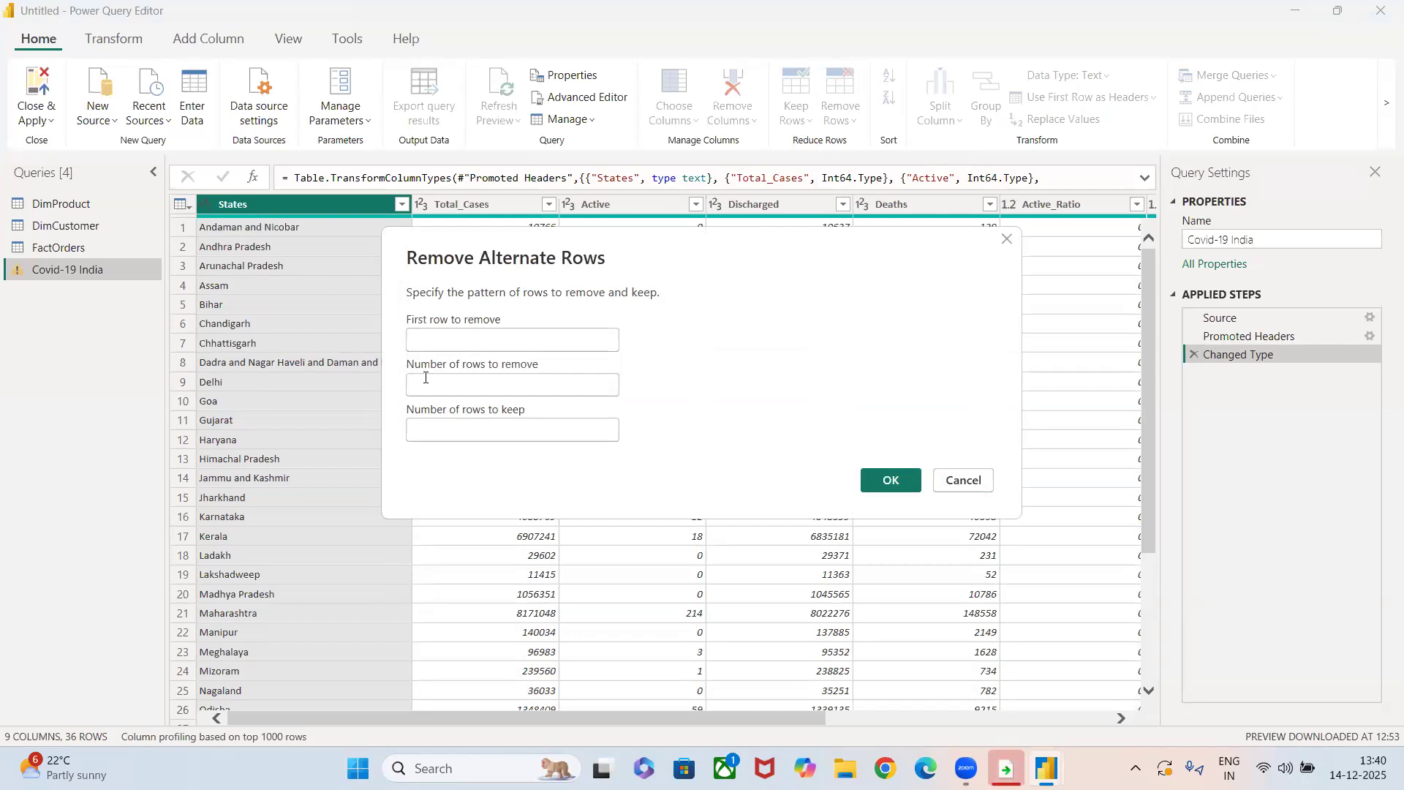
text(1)
click(419, 378)
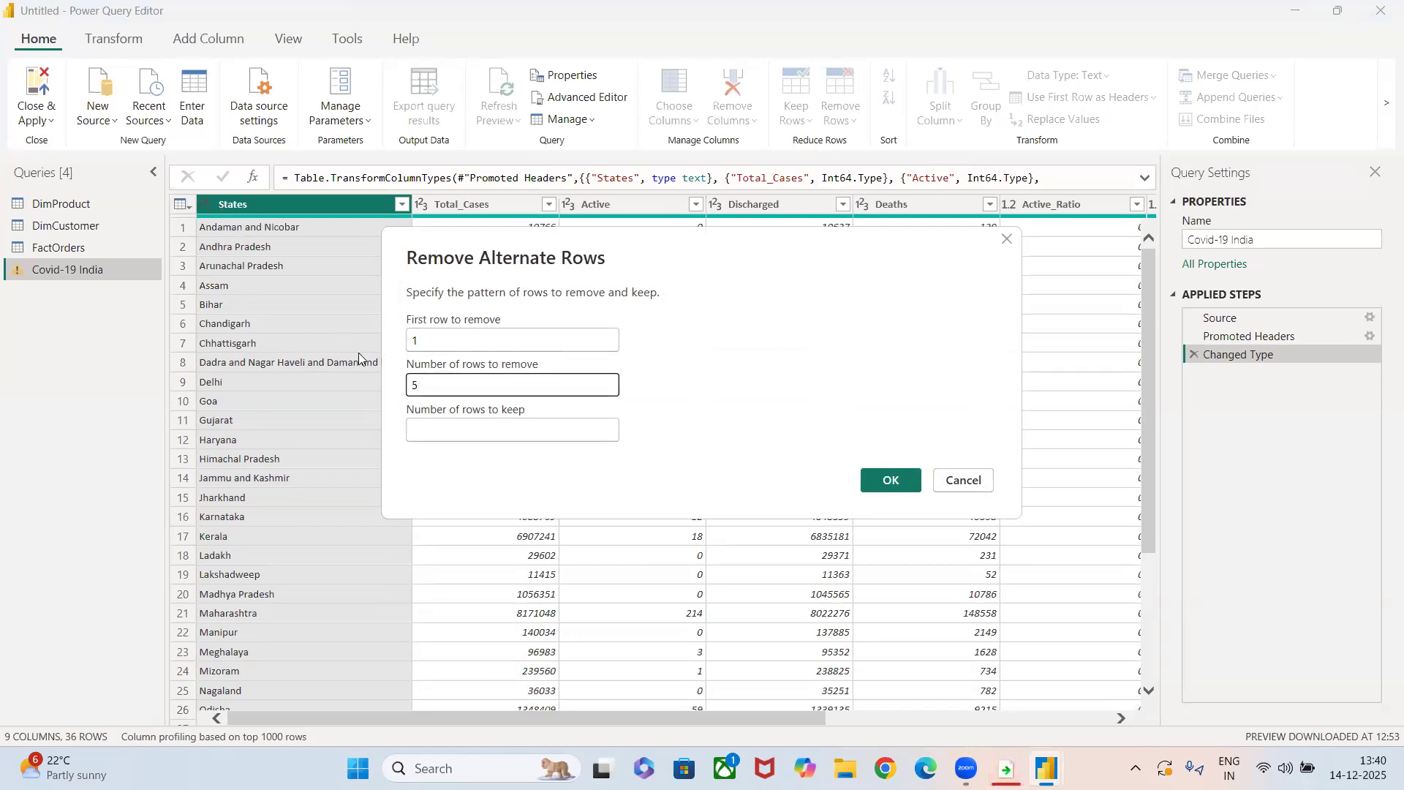
click(448, 433)
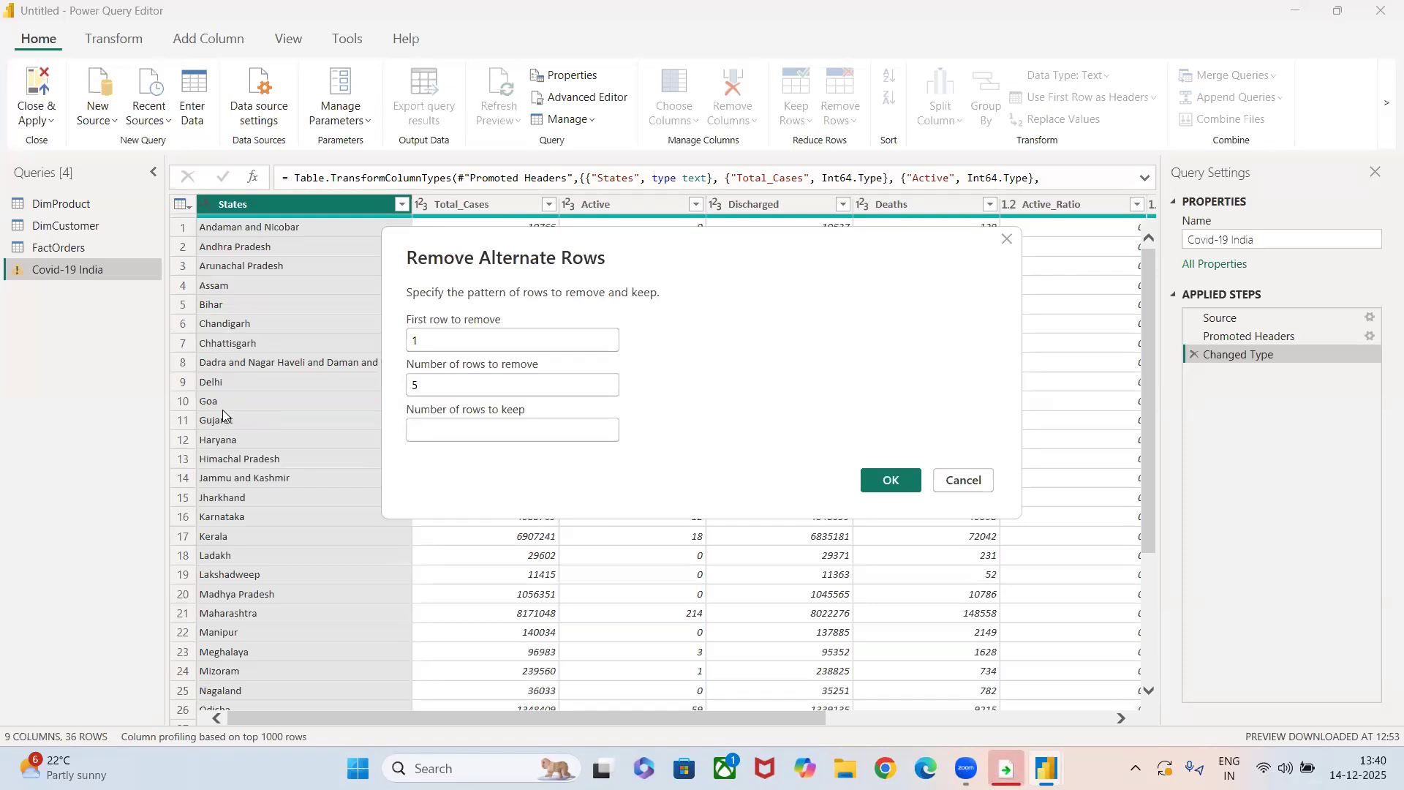
text(5)
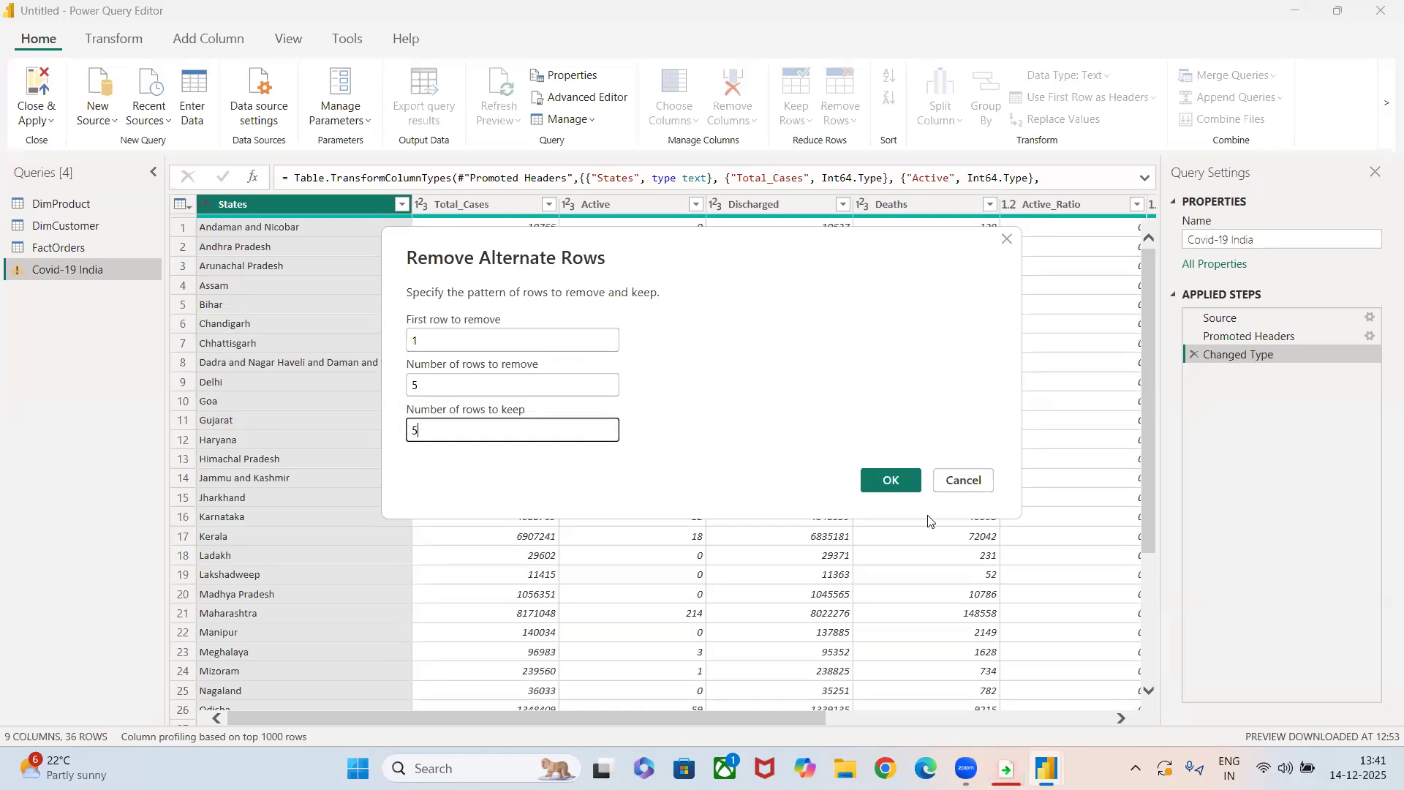
click(898, 488)
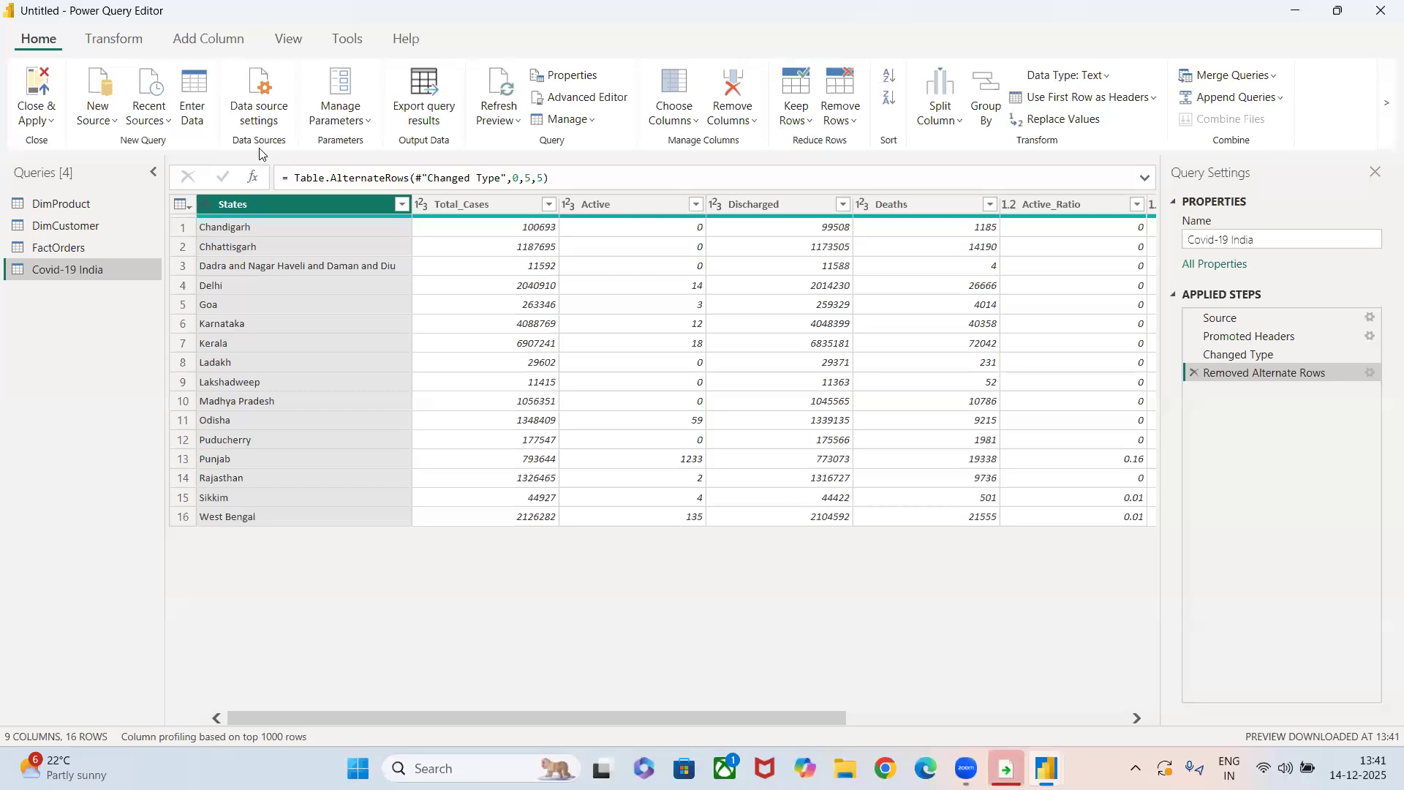
Edit the query's M code in the Advanced Editor so Table.AlternateRows keeps 10 rows, and apply the change.
click(553, 100)
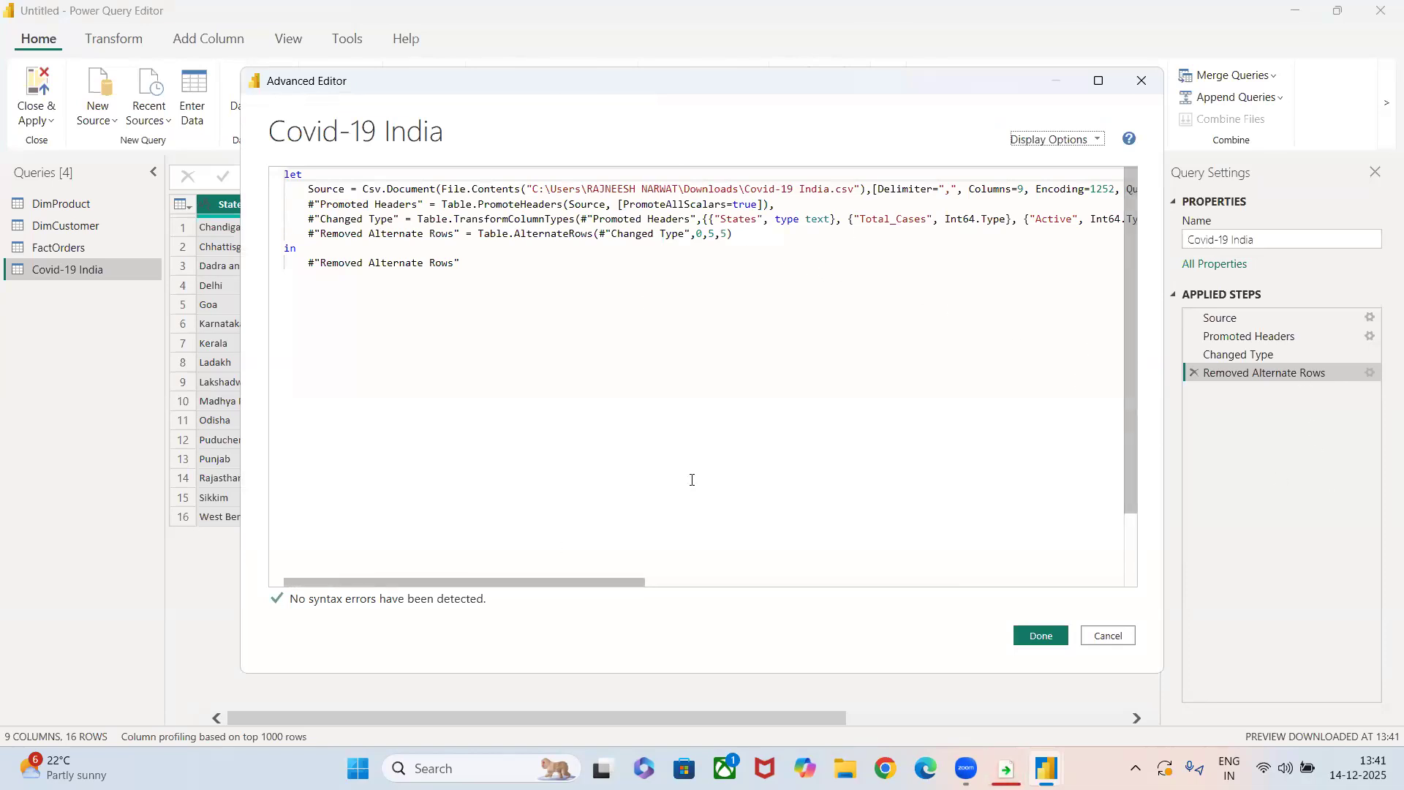
click(727, 234)
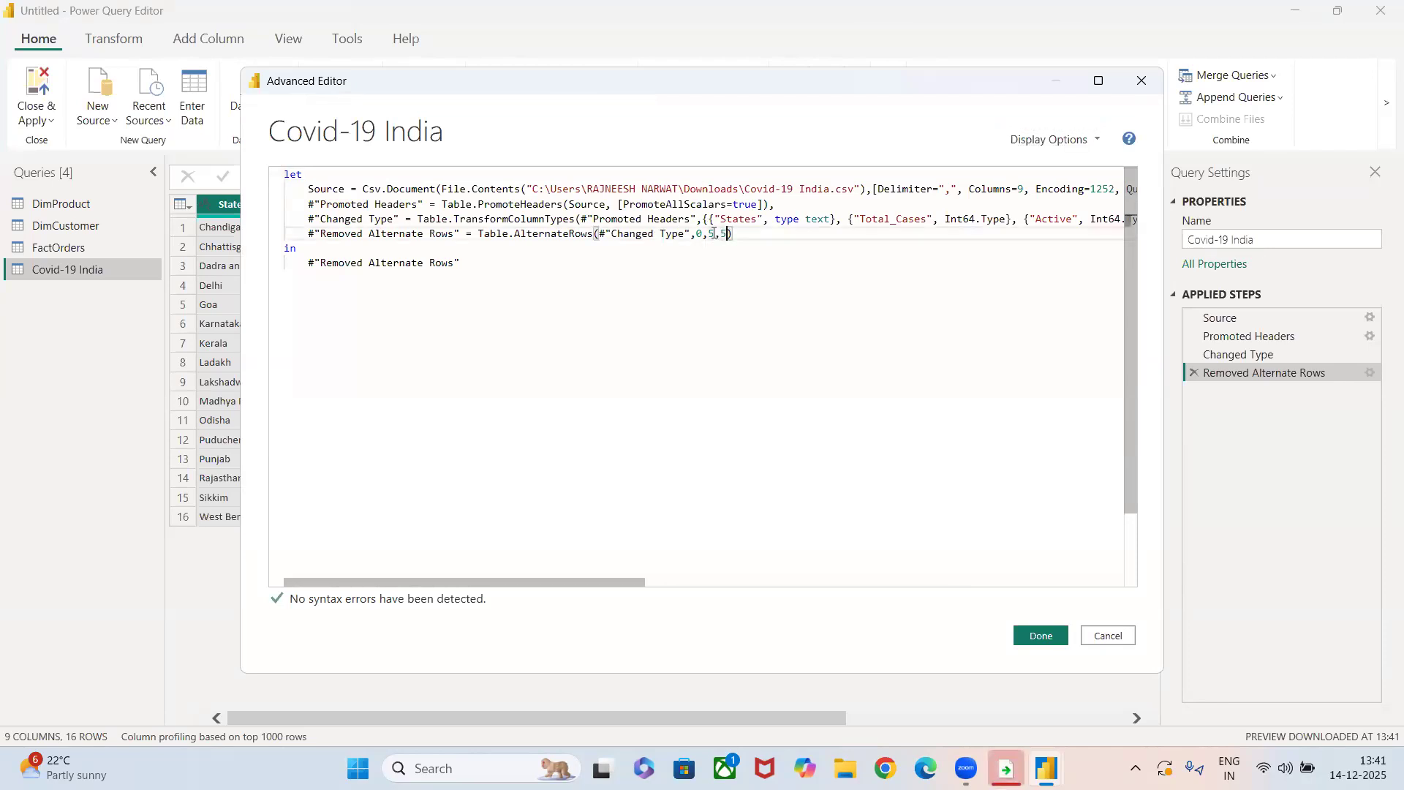
key(BackSpace)
text(10)
click(1042, 636)
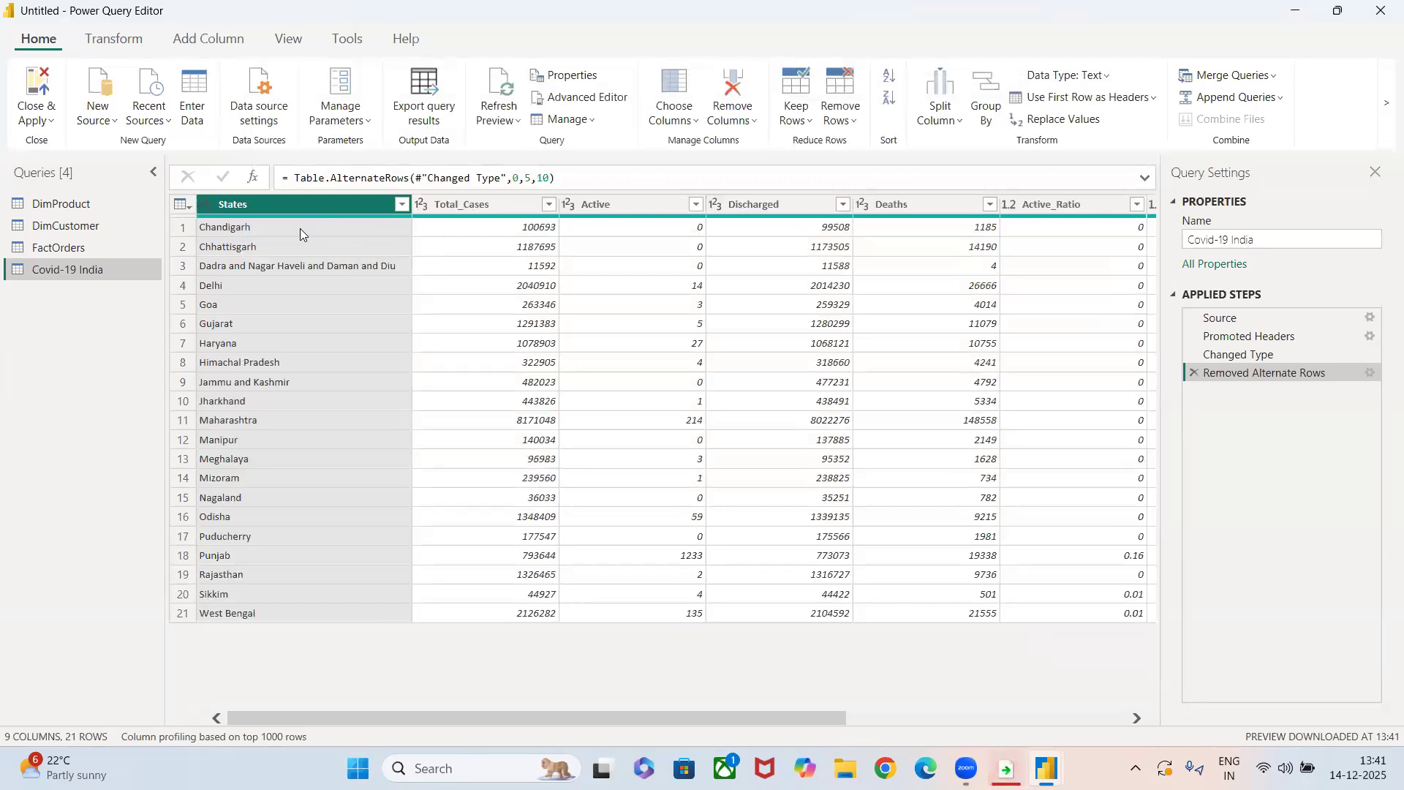
Review the edited code in the Advanced Editor, and delete the Removed Alternate Rows applied step.
click(581, 95)
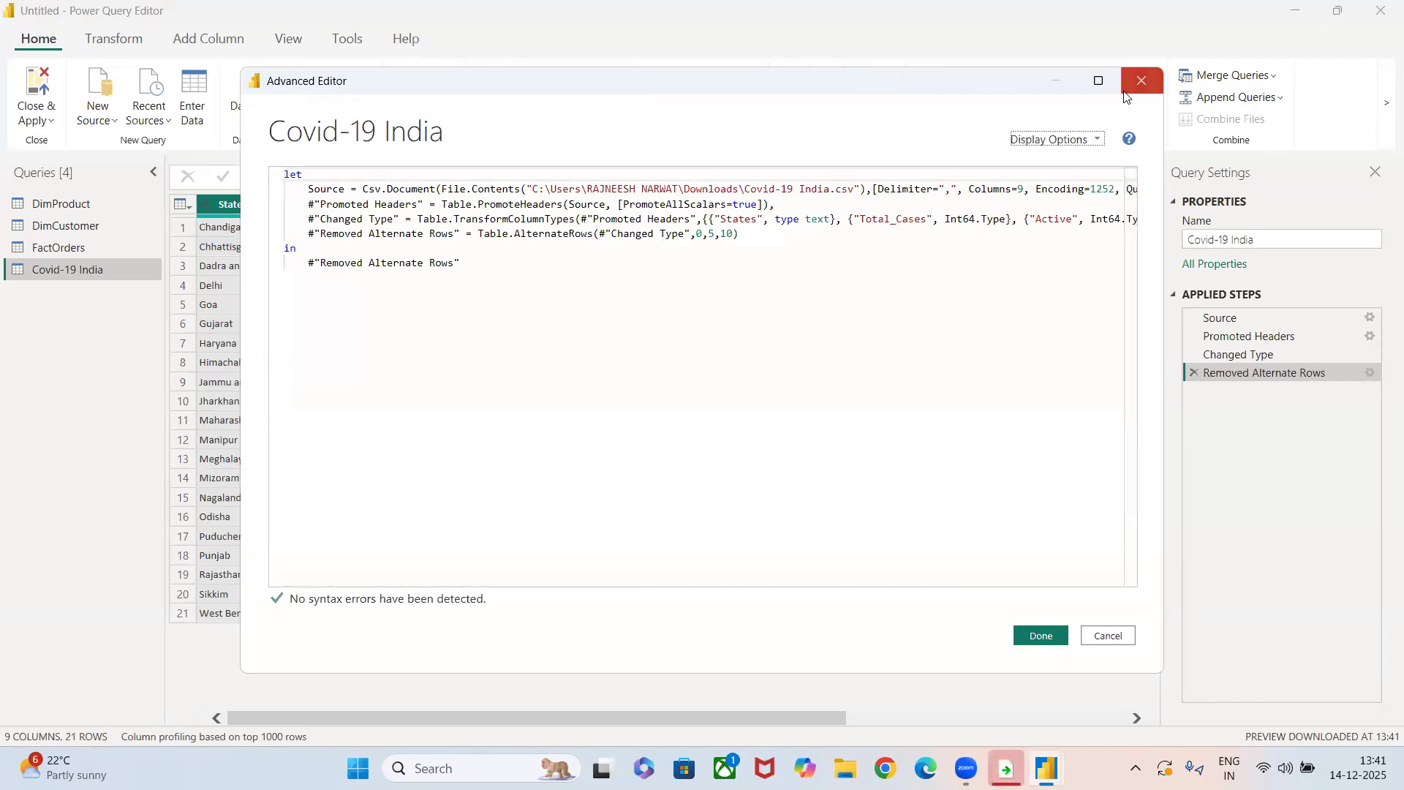
click(1141, 80)
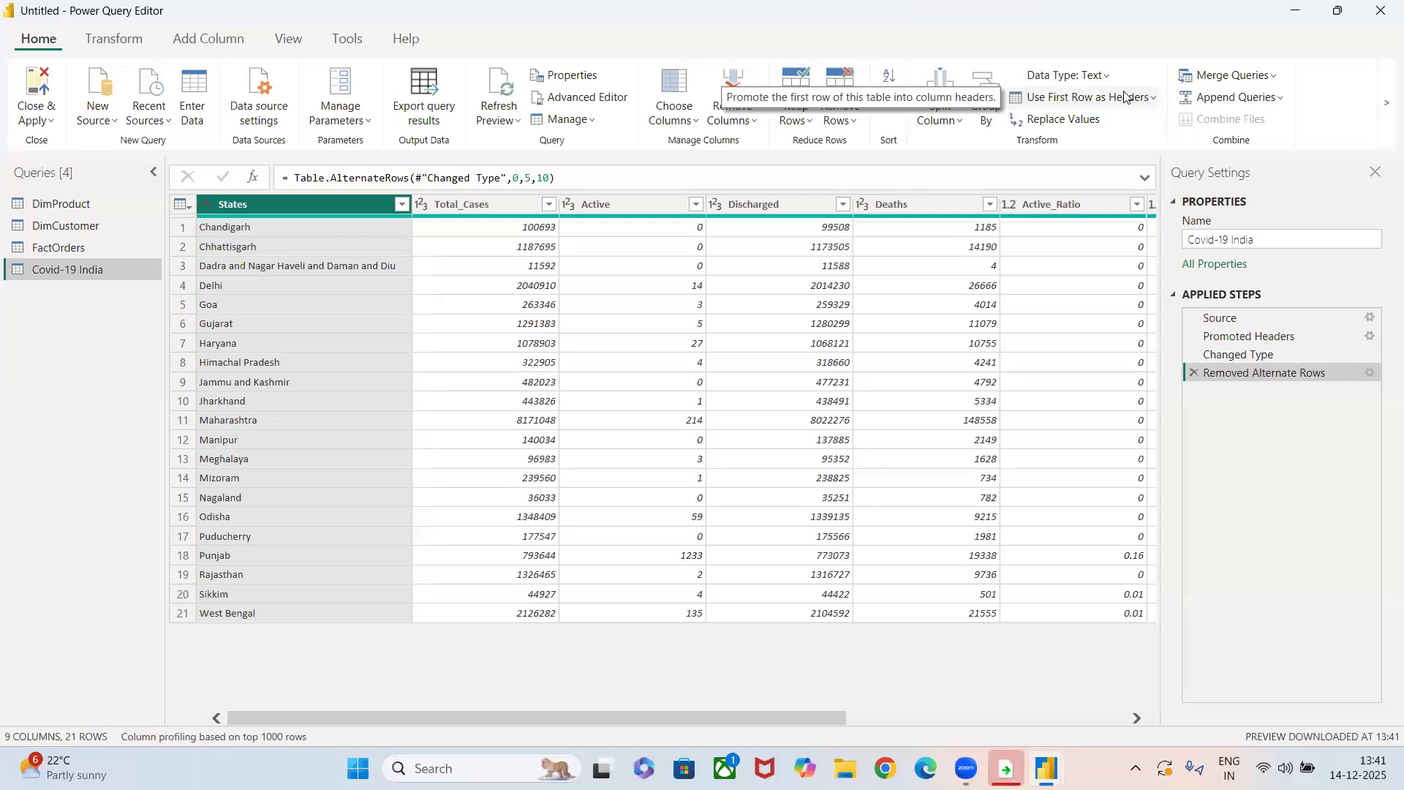
click(1194, 372)
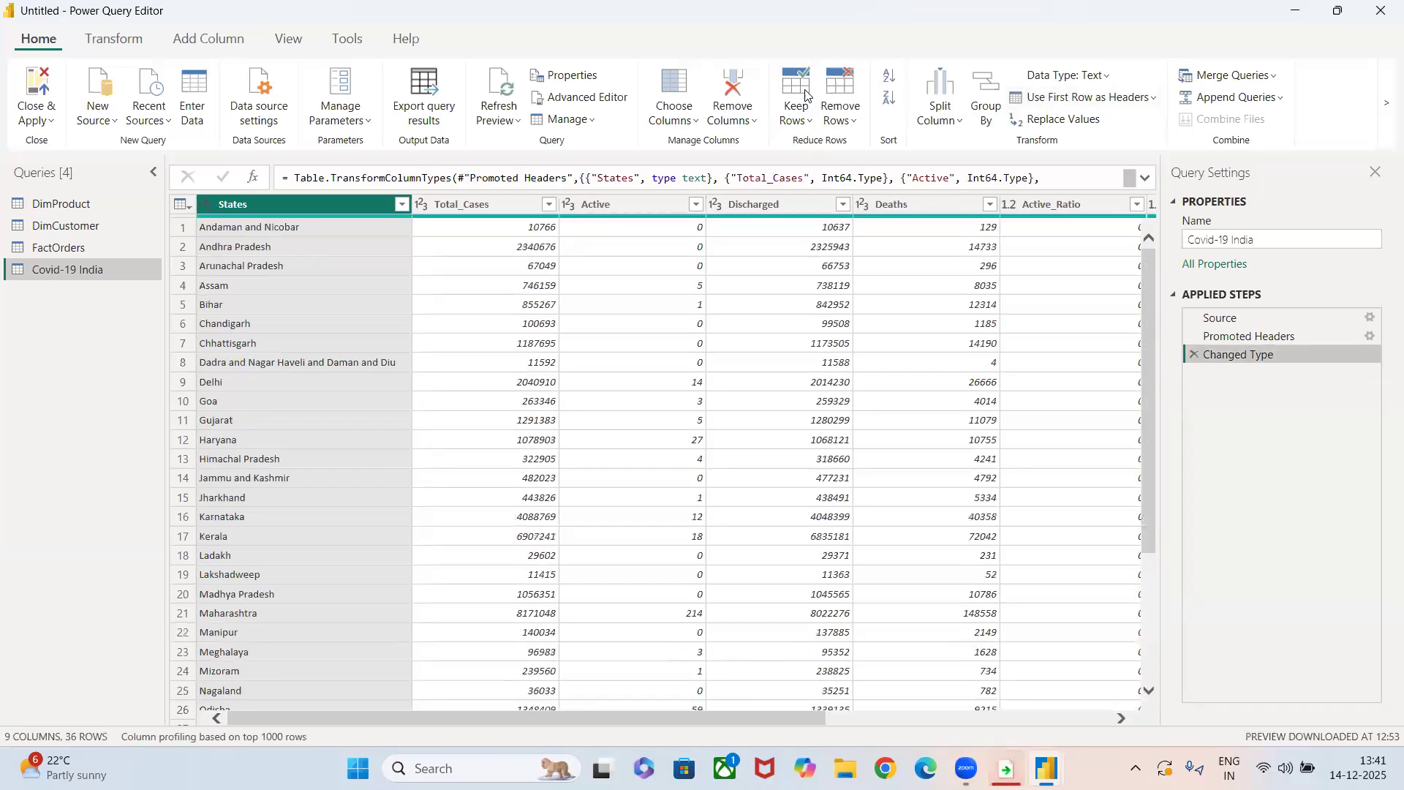
Remove the bottom 10 rows from the Covid-19 India query.
click(841, 106)
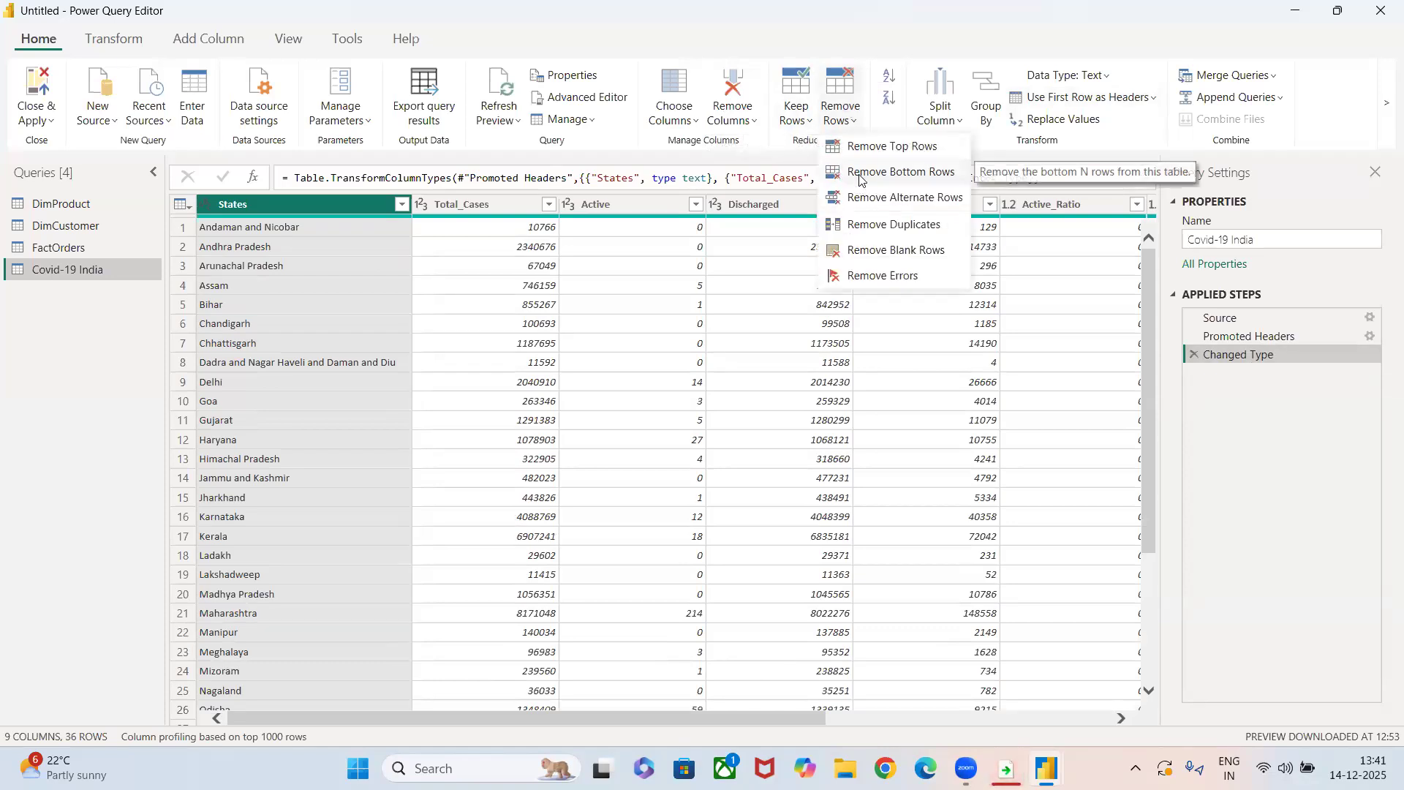
click(860, 173)
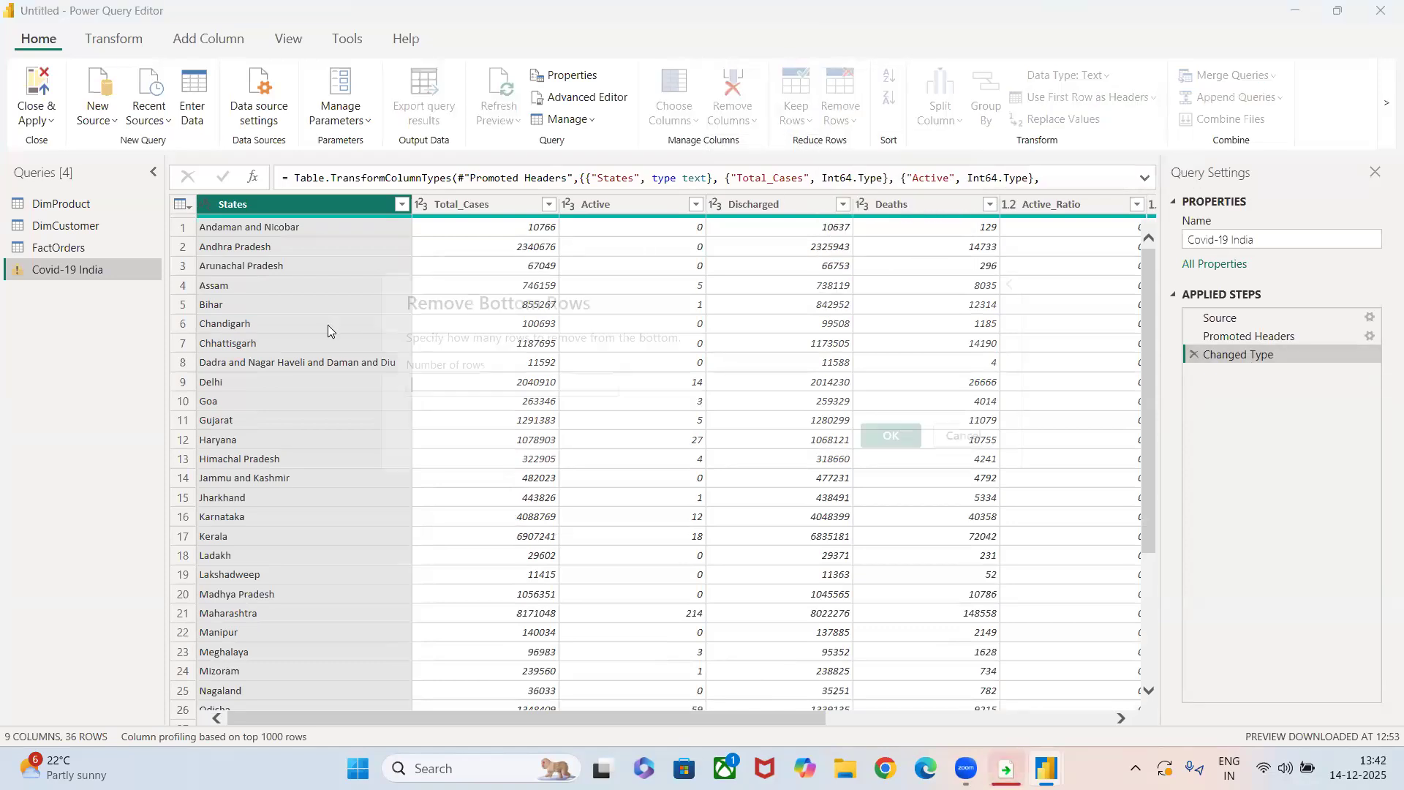
text(10)
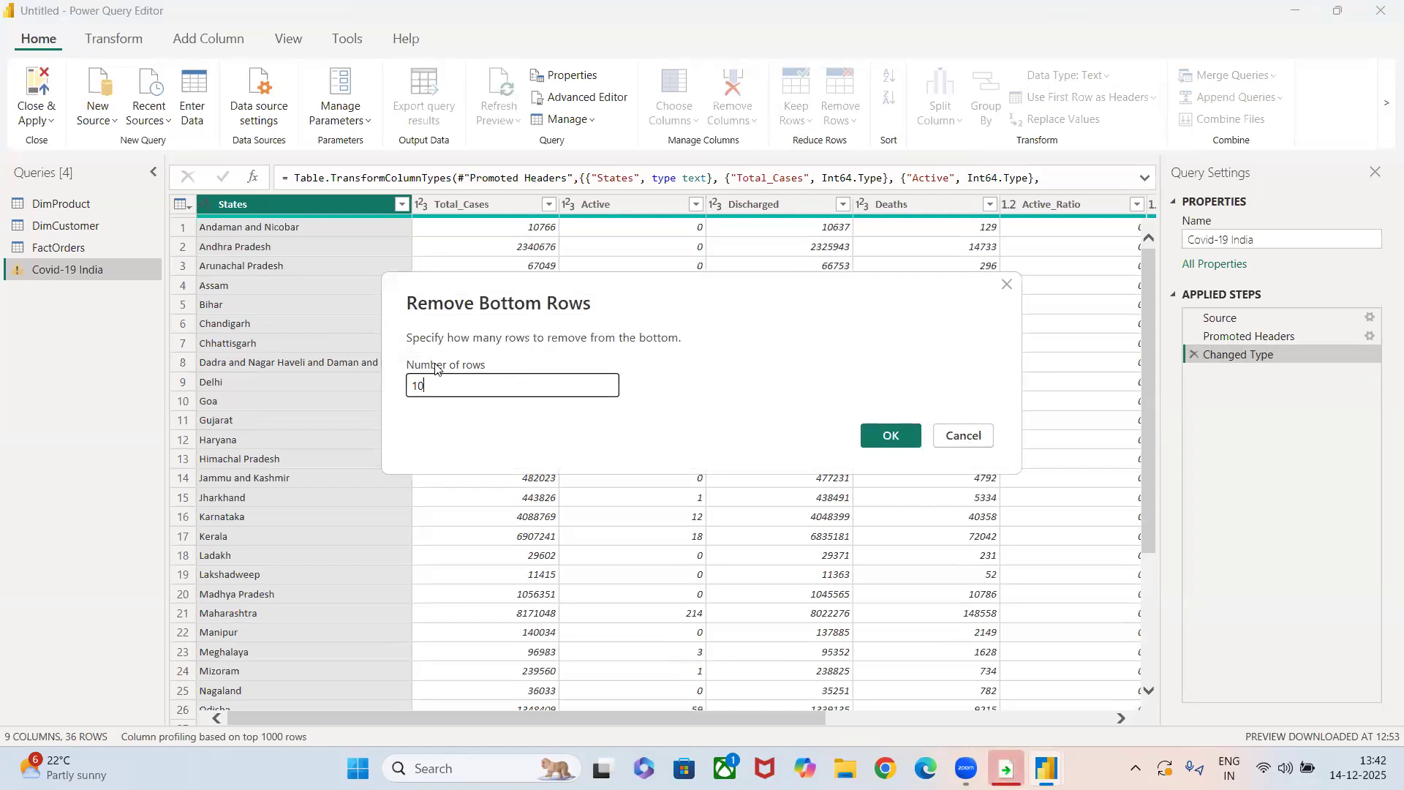
click(885, 440)
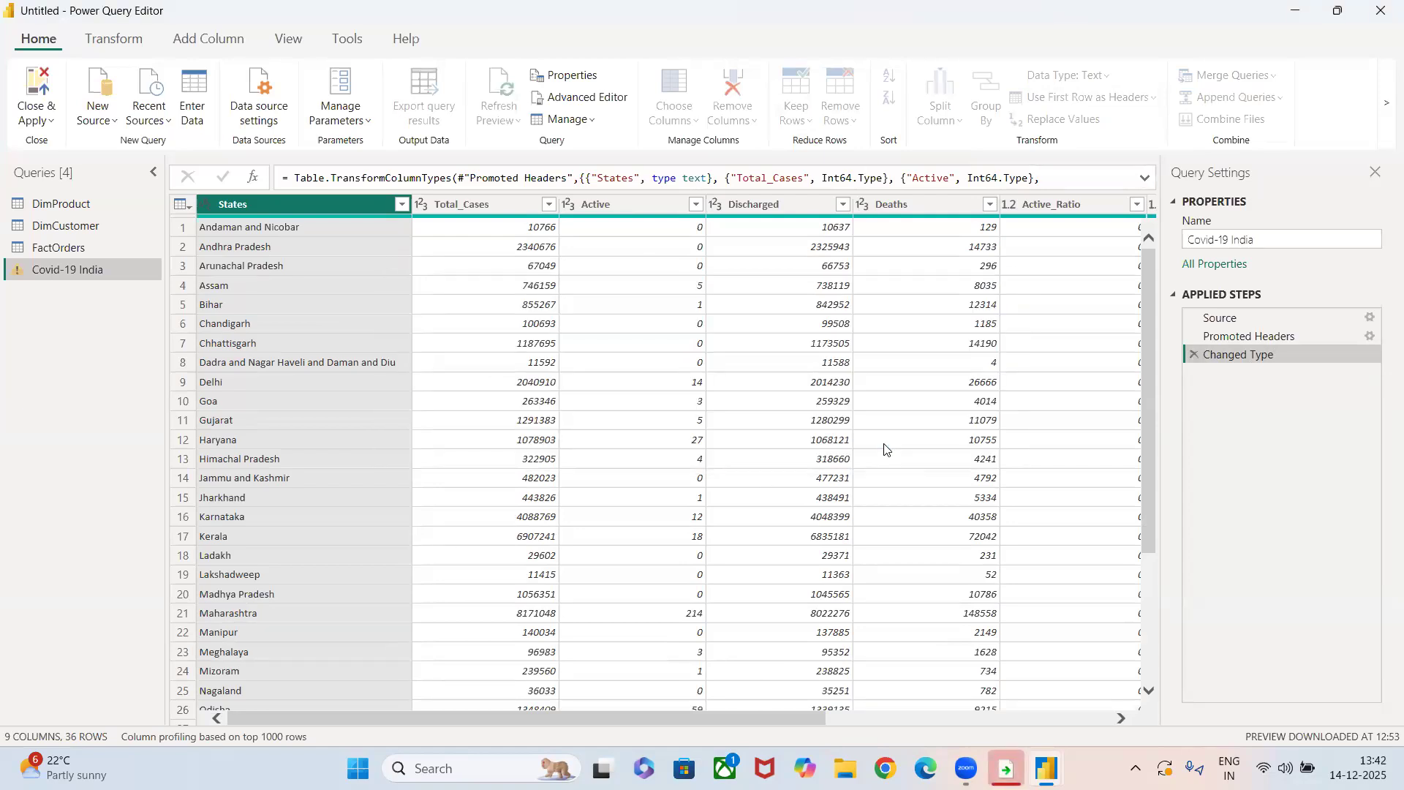
scroll(261, 638, down, 1)
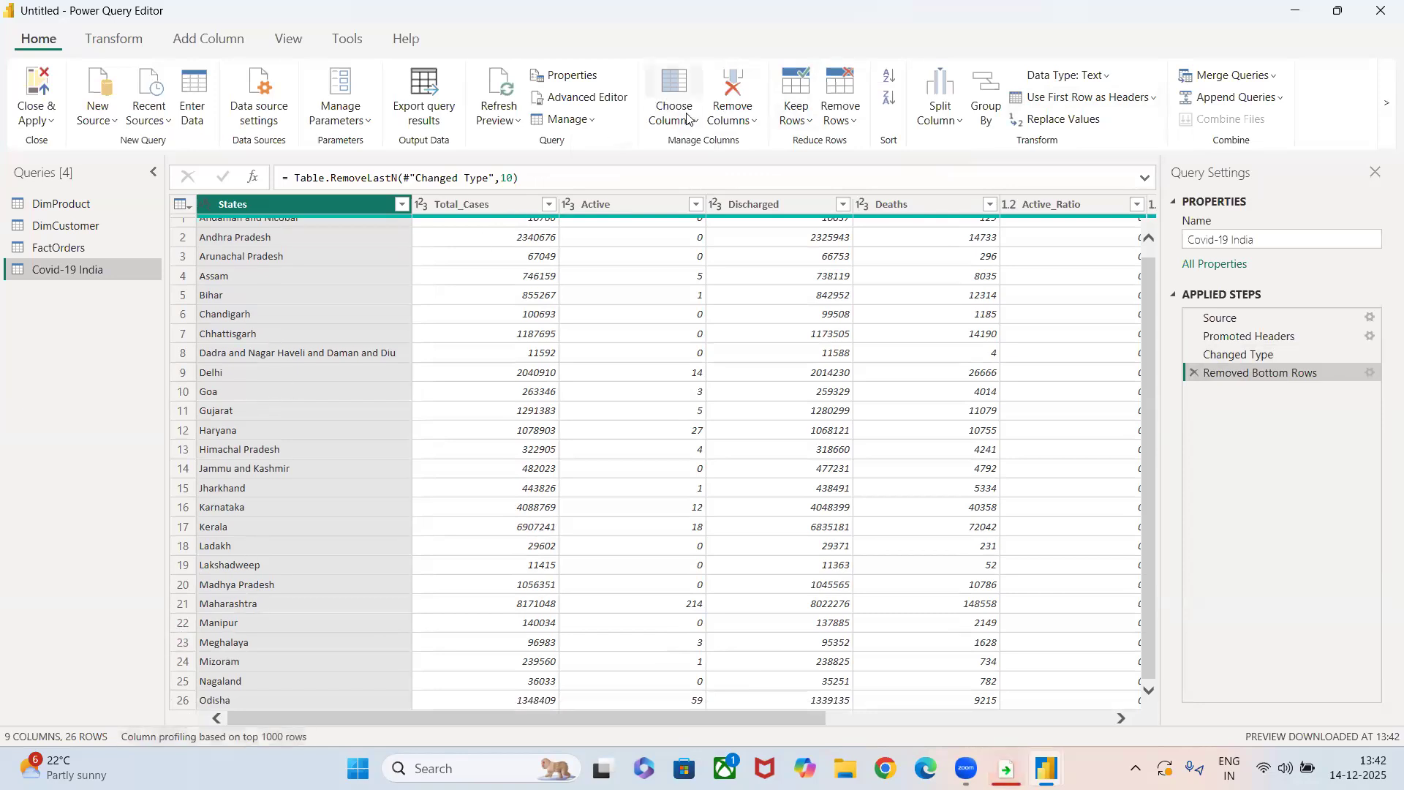
Edit the query's M code in the Advanced Editor so Table.RemoveLastN removes 20 rows, and apply the change.
click(556, 98)
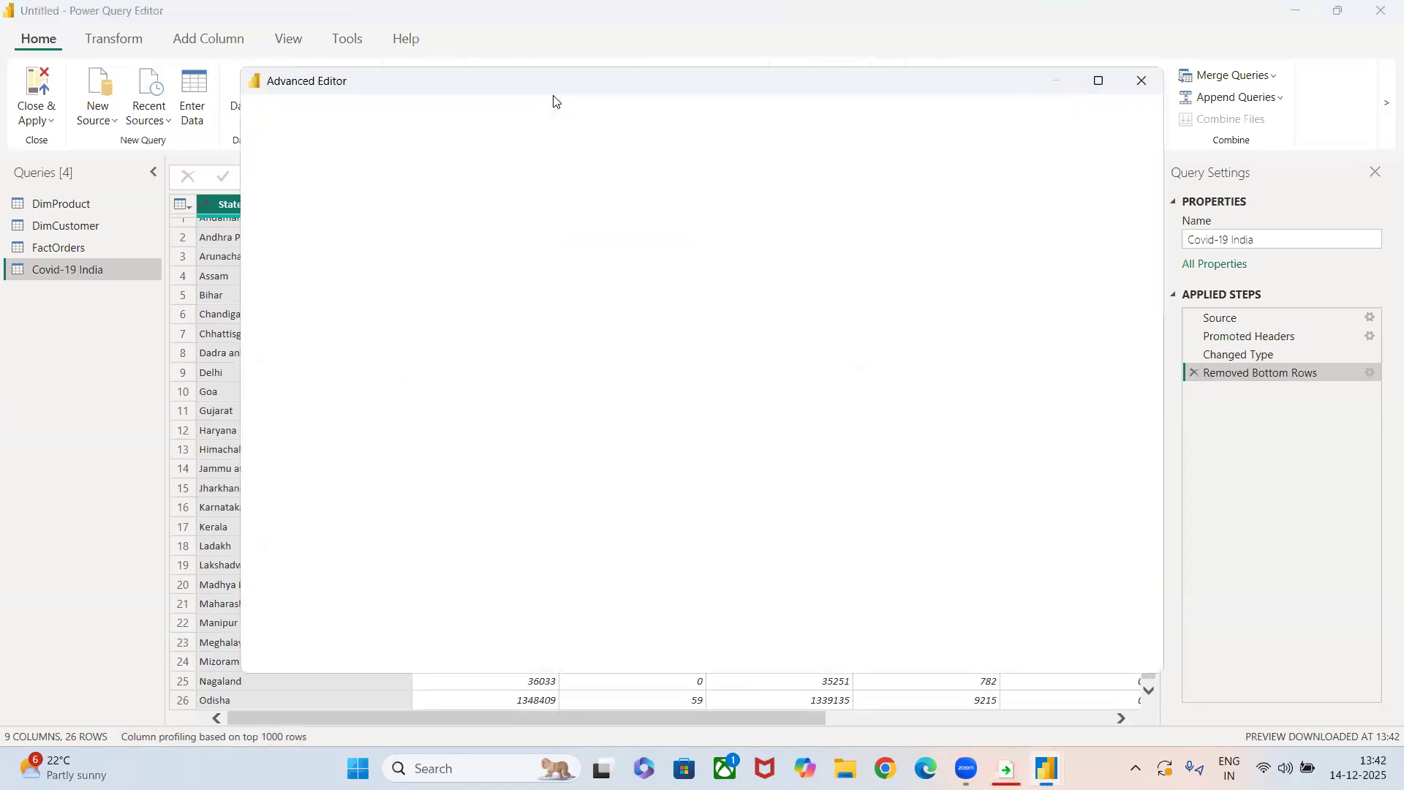
click(679, 234)
key(BackSpace)
key(BackSpace)
text(20)
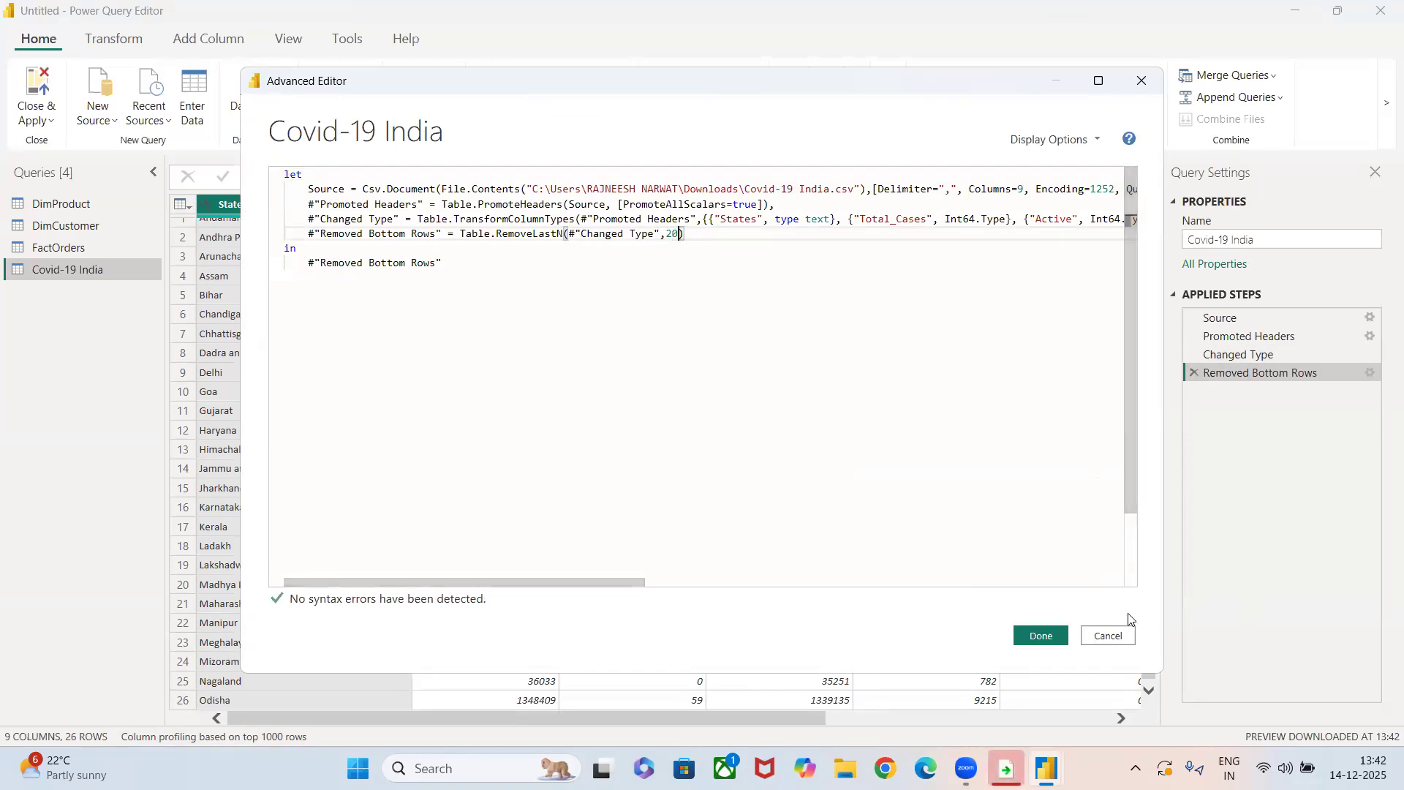
click(1033, 637)
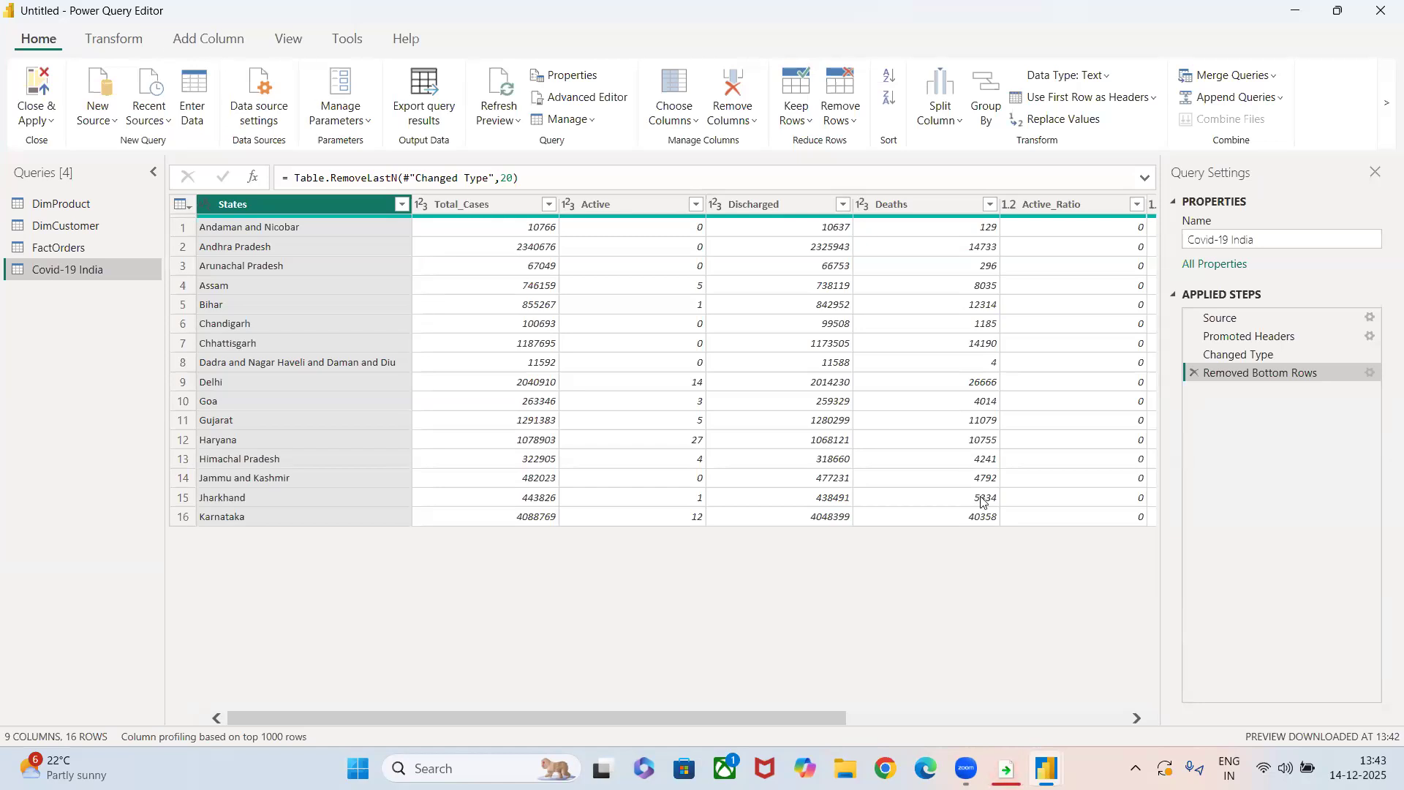
Delete the Removed Bottom Rows applied step, and sort the States column in ascending order, switching it to descending.
click(1192, 374)
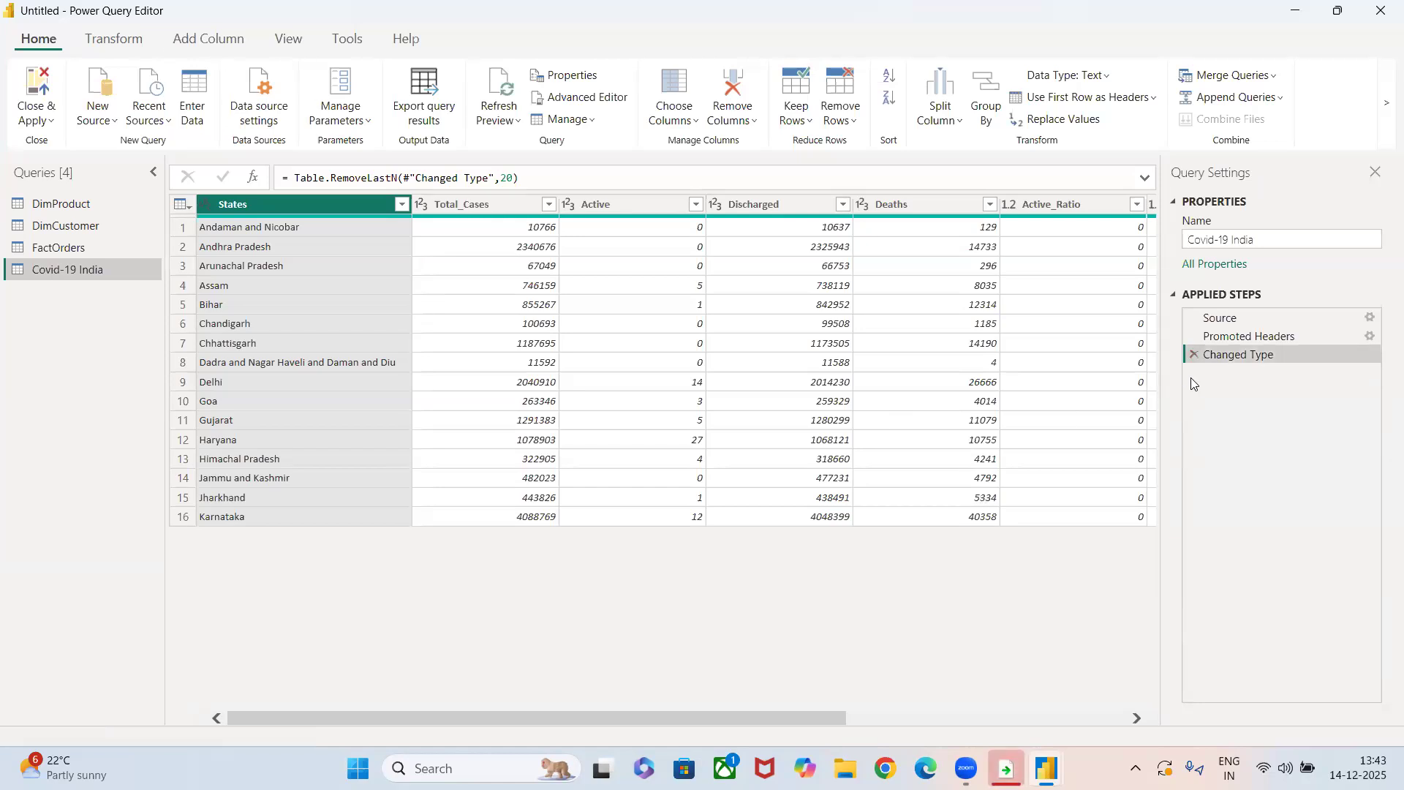
click(890, 75)
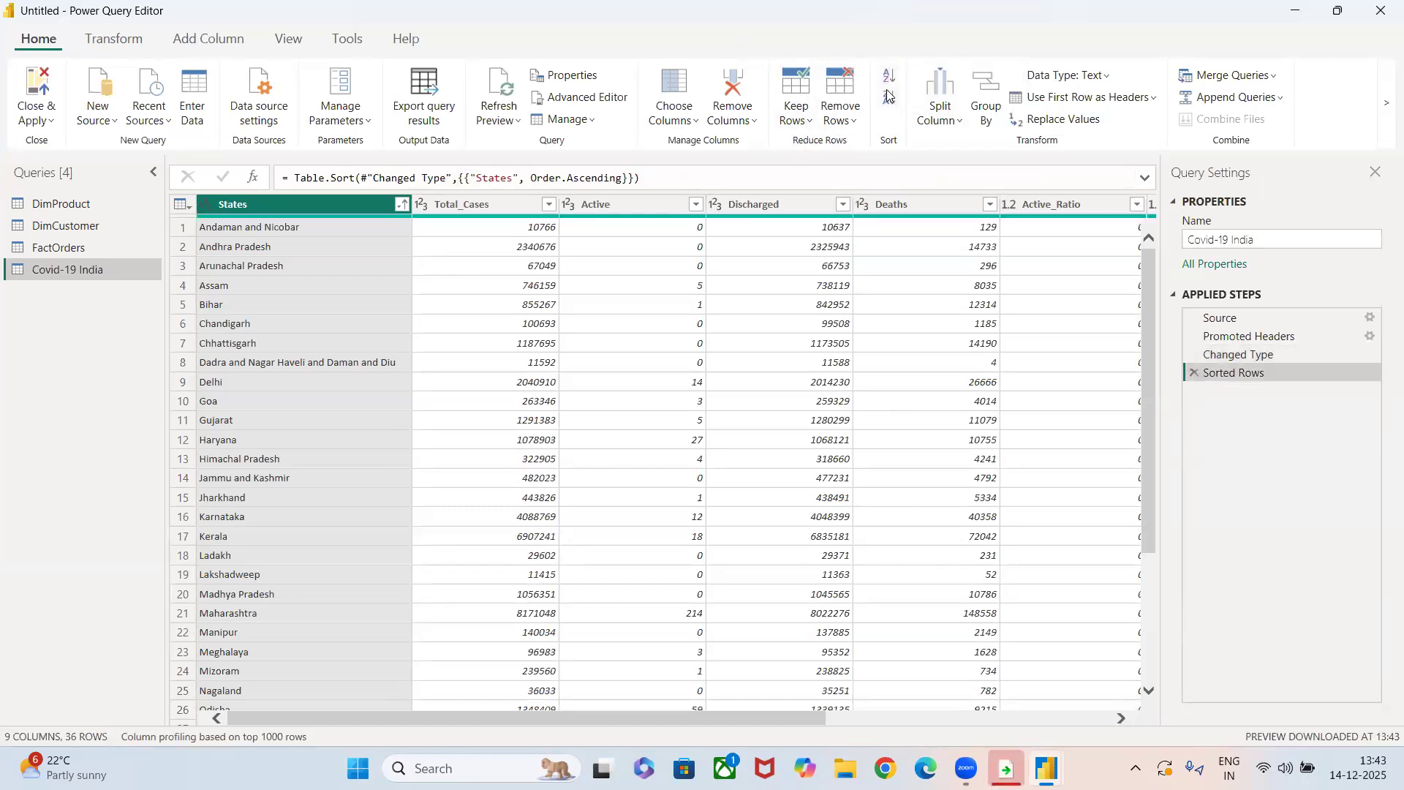
click(887, 94)
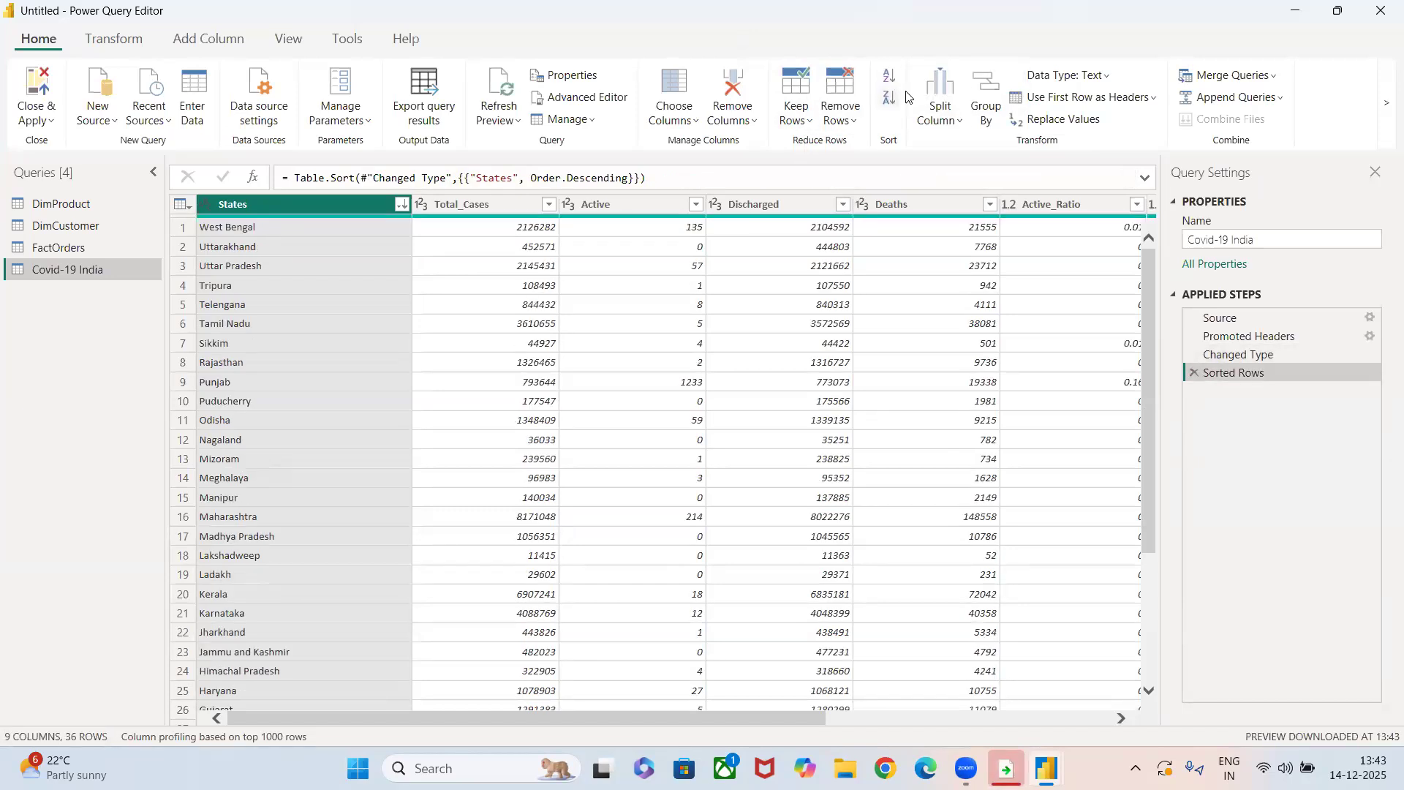
Split the States column by the Space delimiter at each occurrence of the delimiter.
click(939, 124)
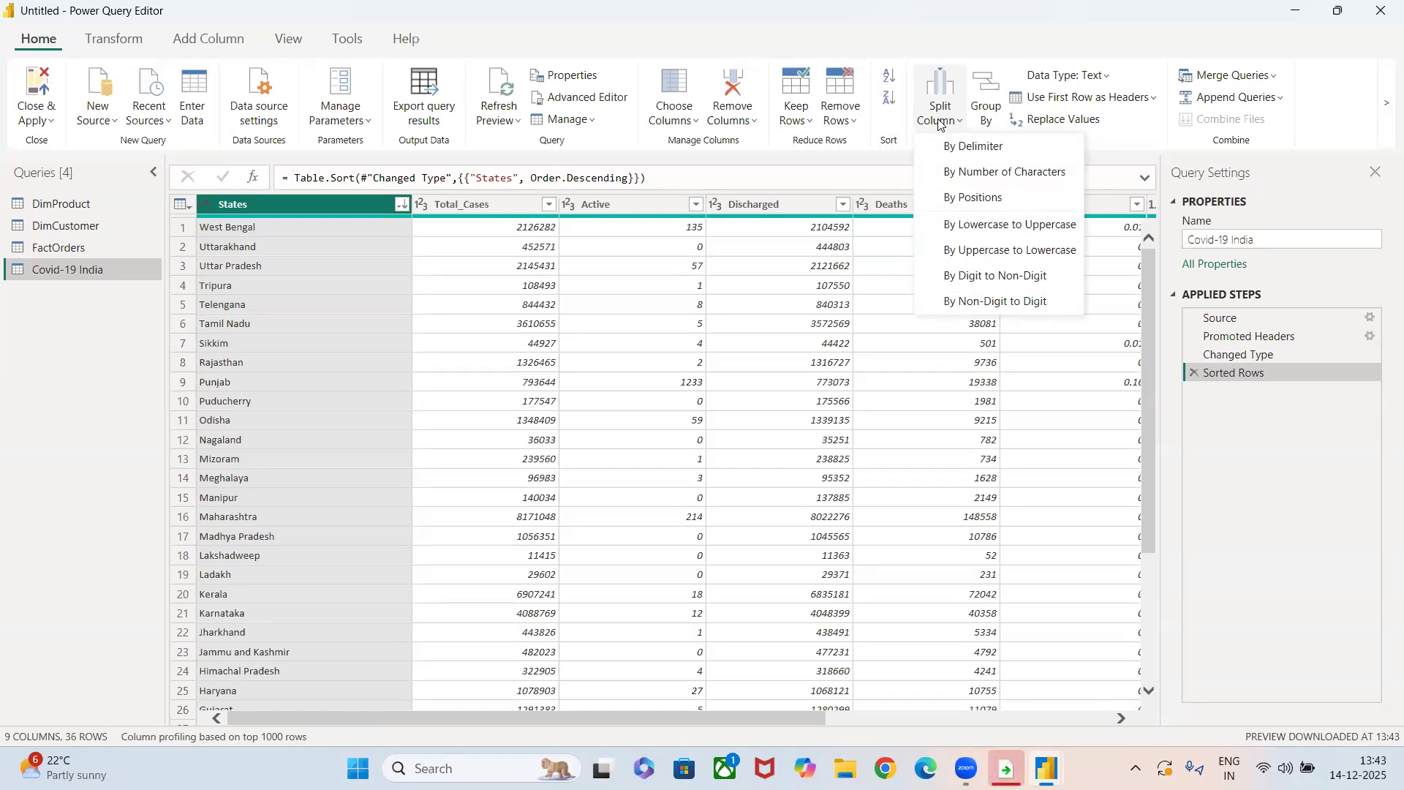
click(963, 147)
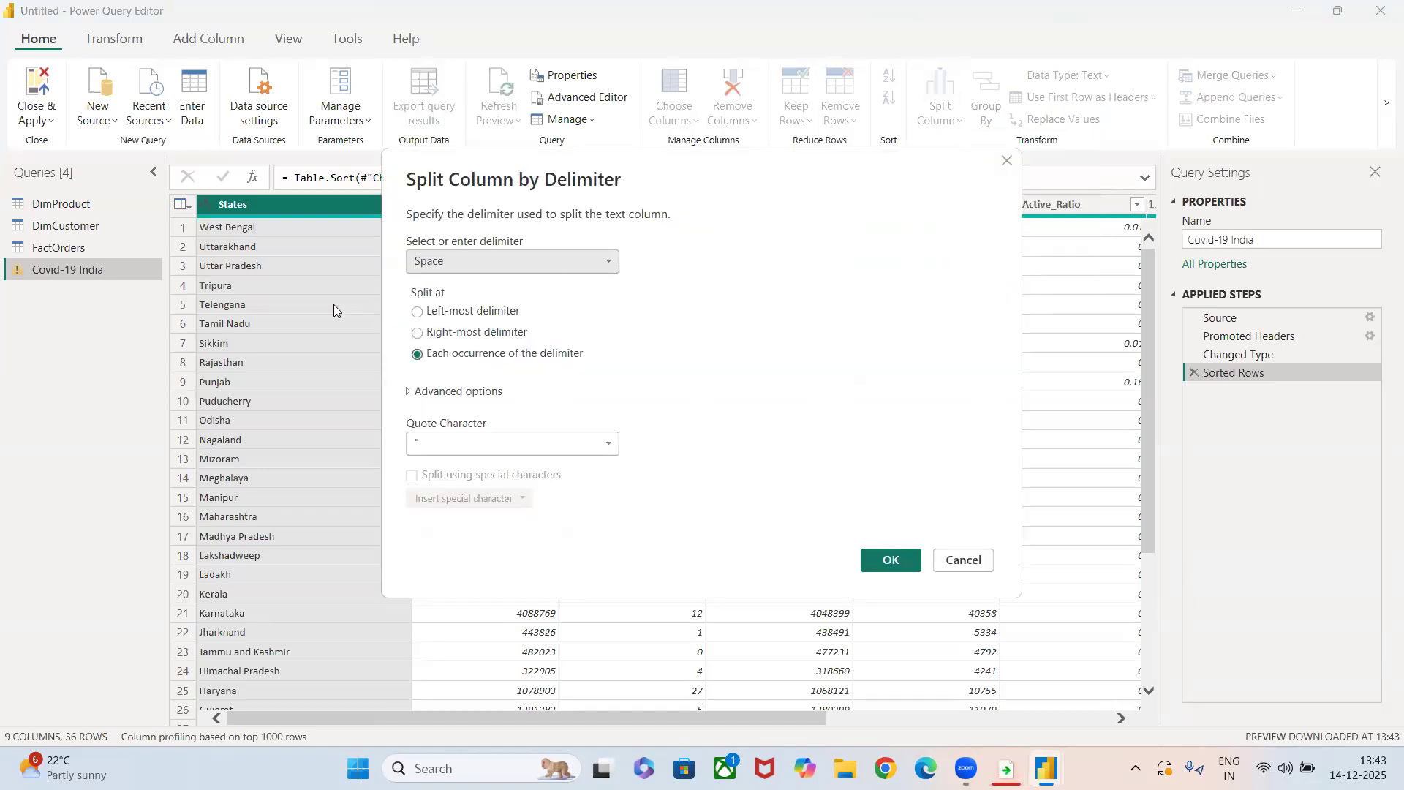
click(497, 265)
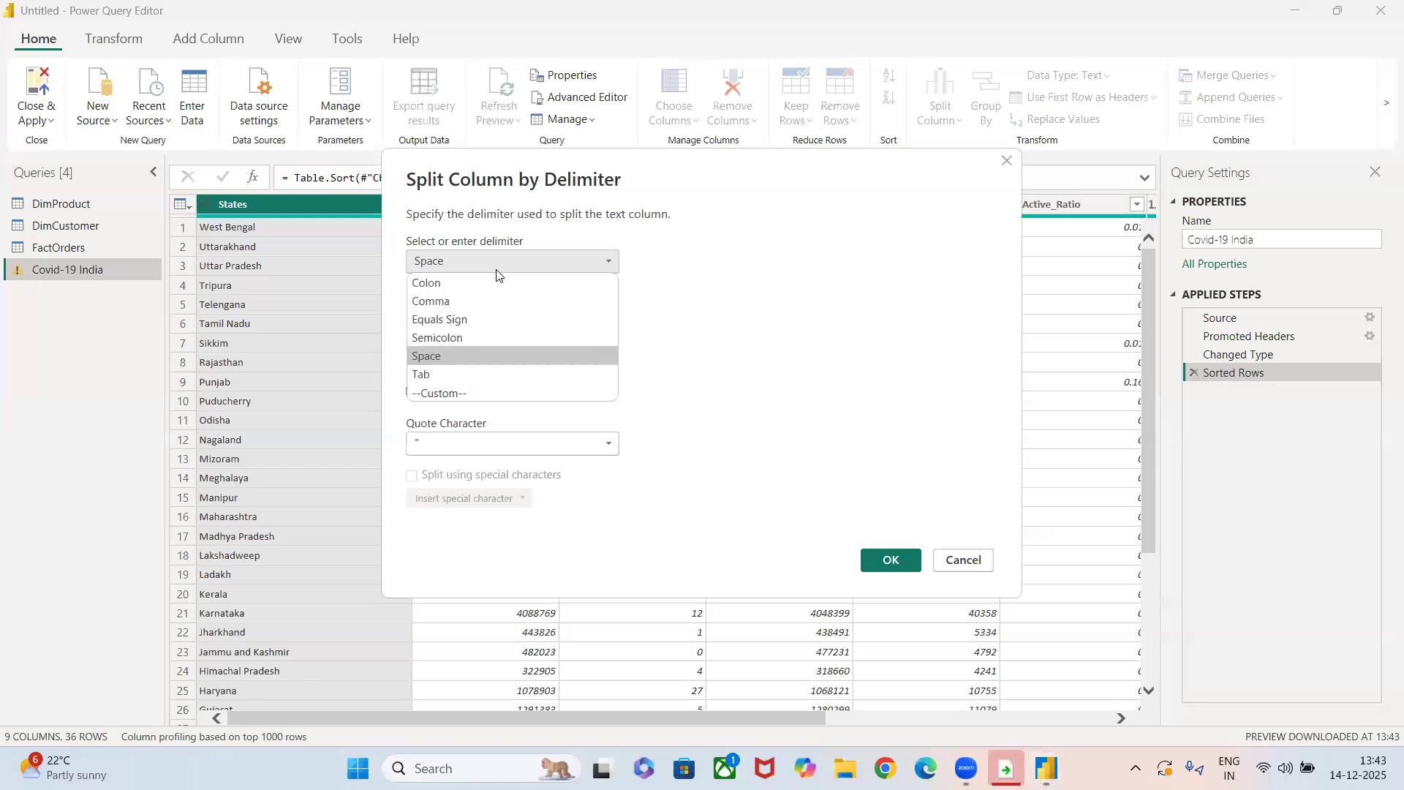
click(432, 358)
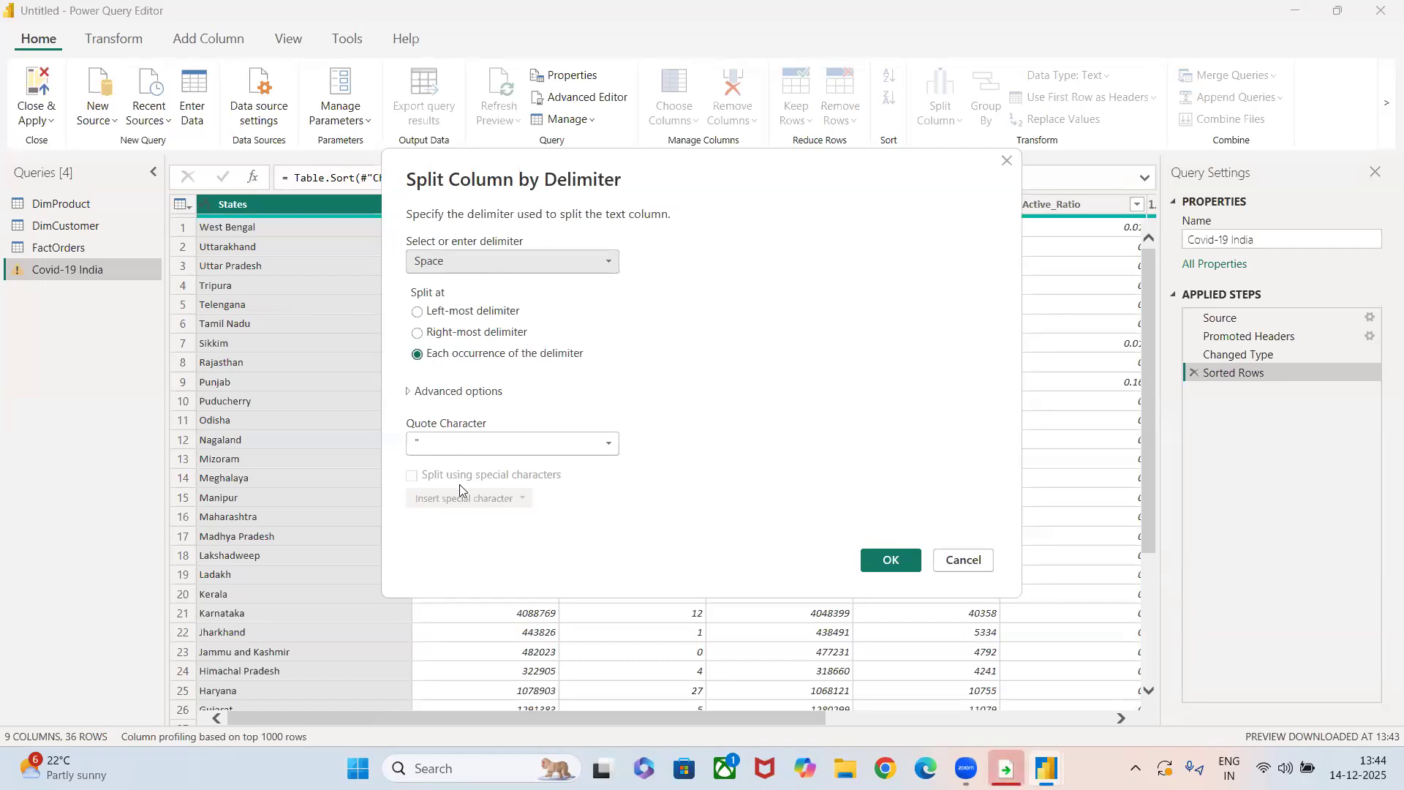
click(885, 561)
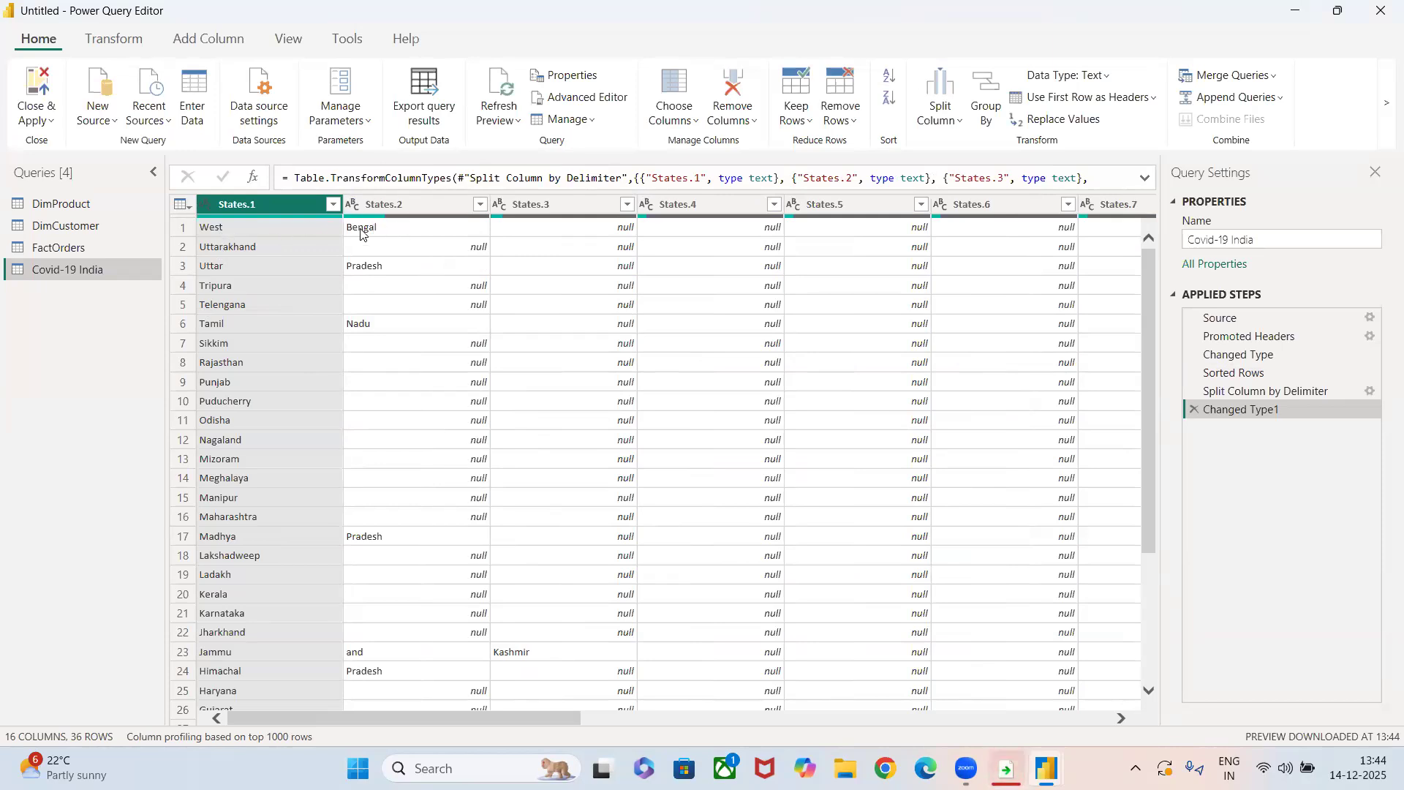
Review the columns split by delimiter, and delete the Changed Type1 and Split Column by Delimiter applied steps.
scroll(199, 516, down, 4)
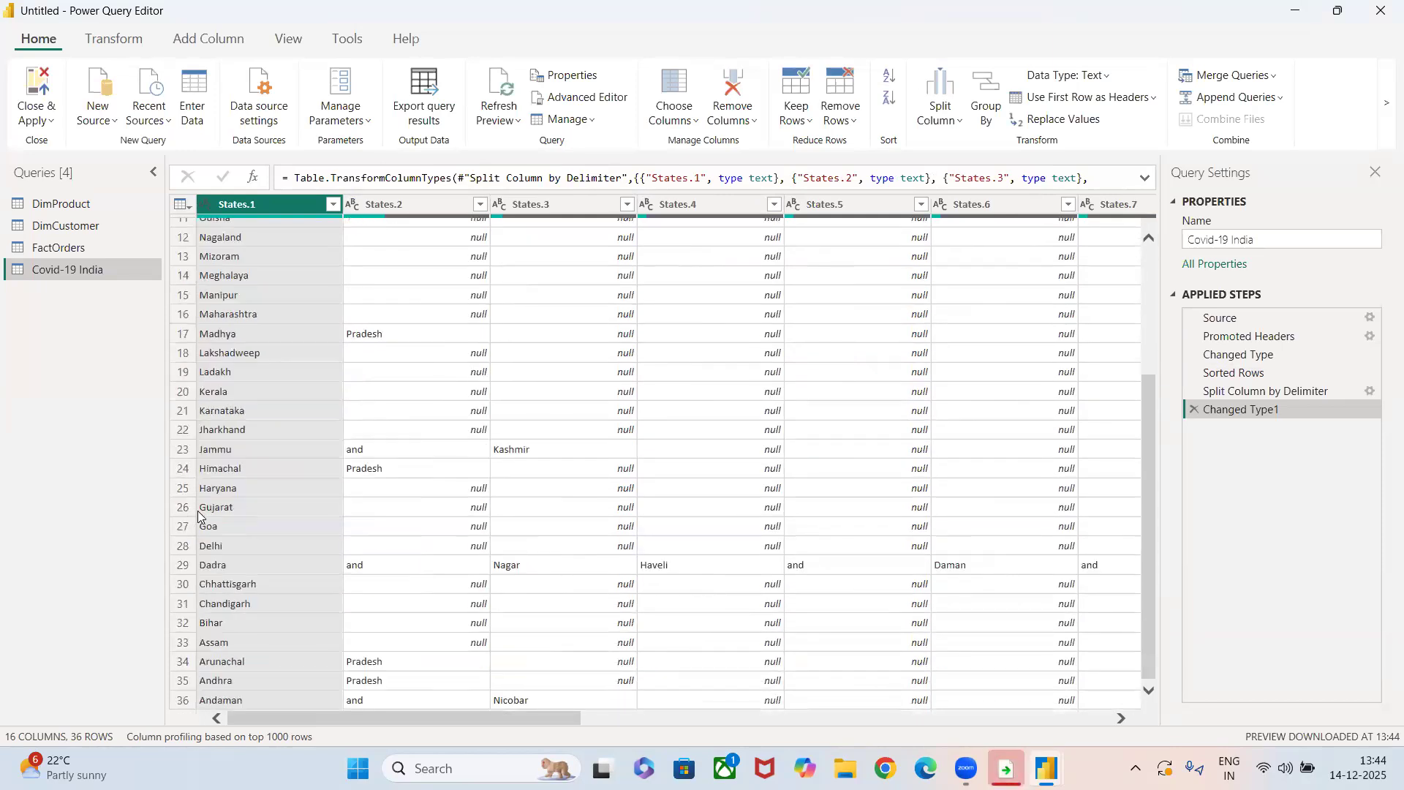
scroll(199, 516, up, 4)
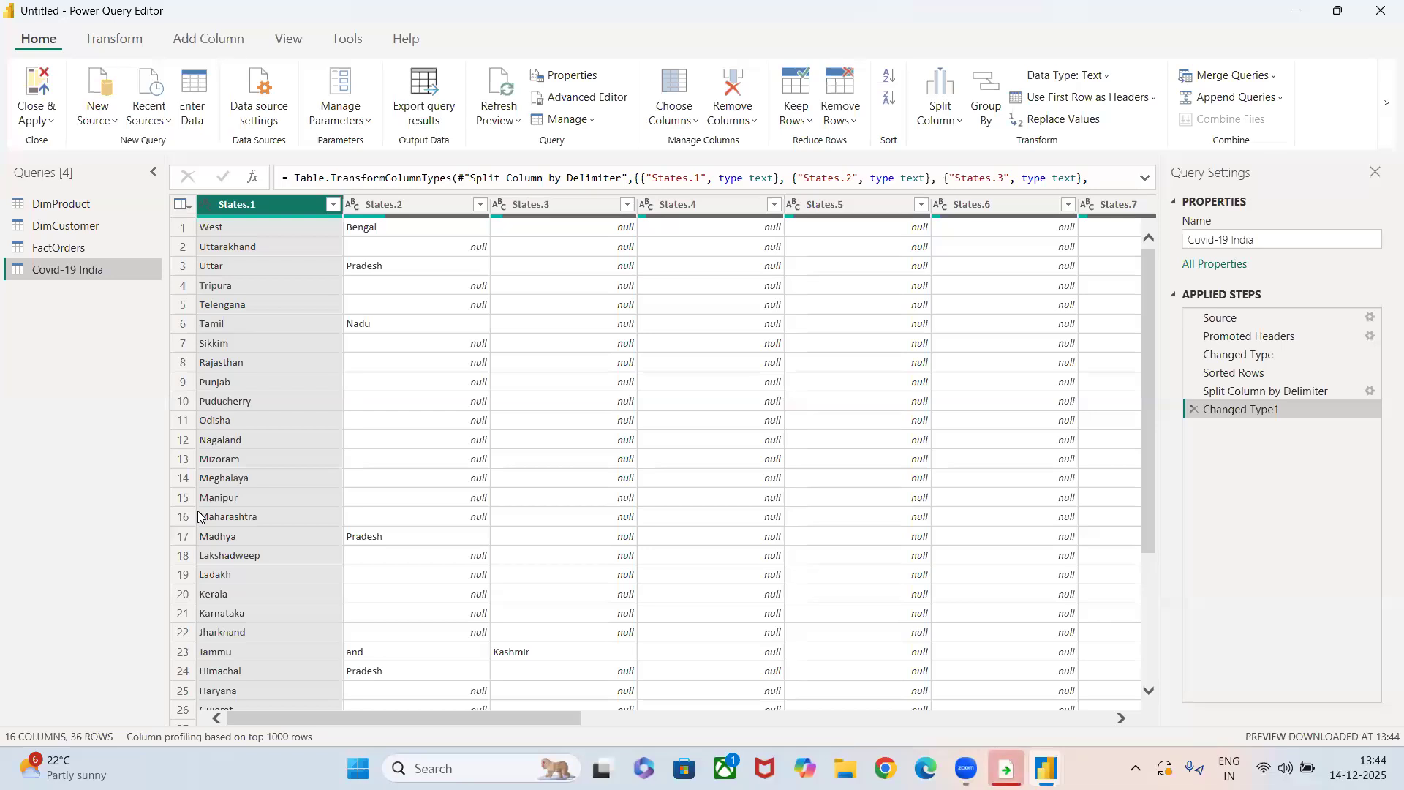
click(1189, 408)
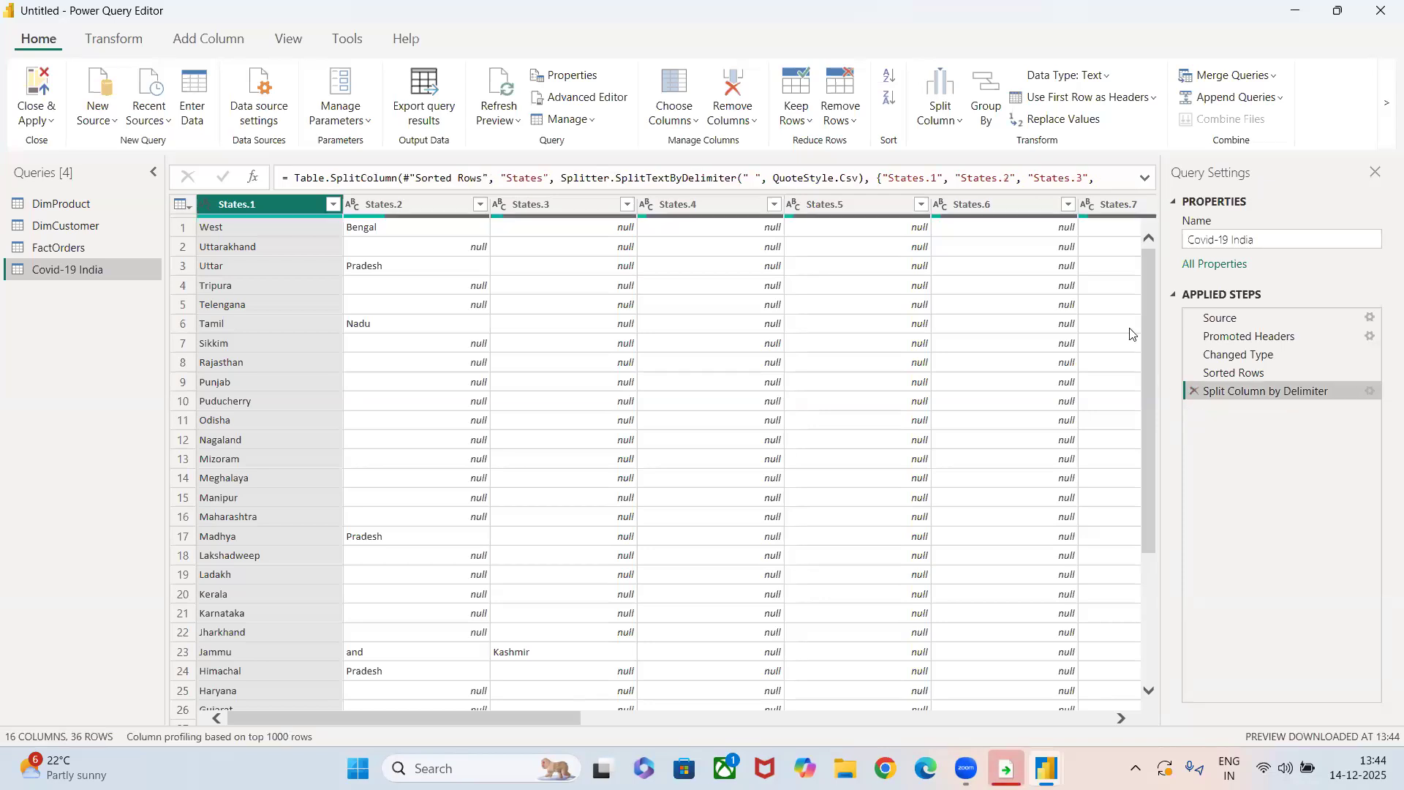
click(1194, 392)
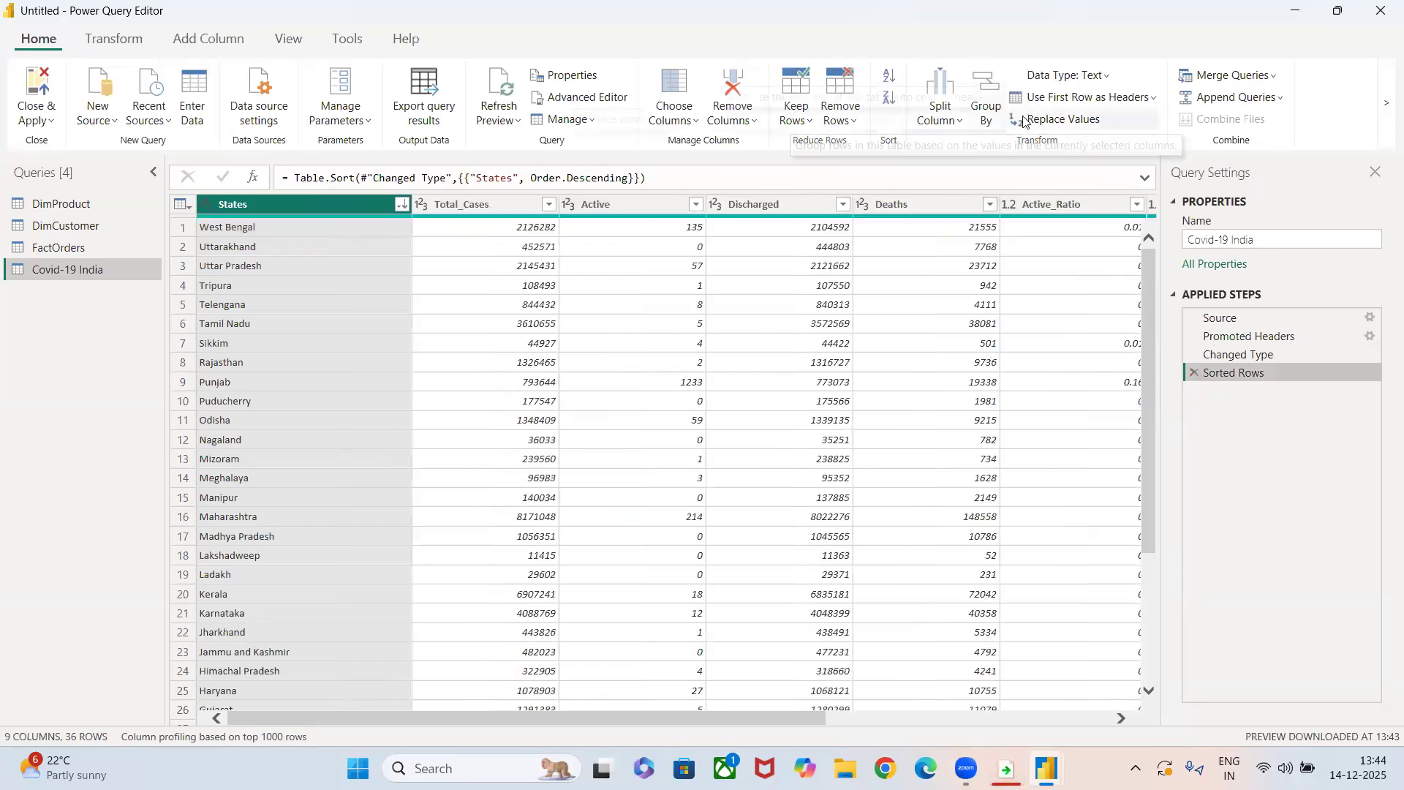
Split the States column by number of characters, using 4 characters once, as far left as possible.
click(939, 110)
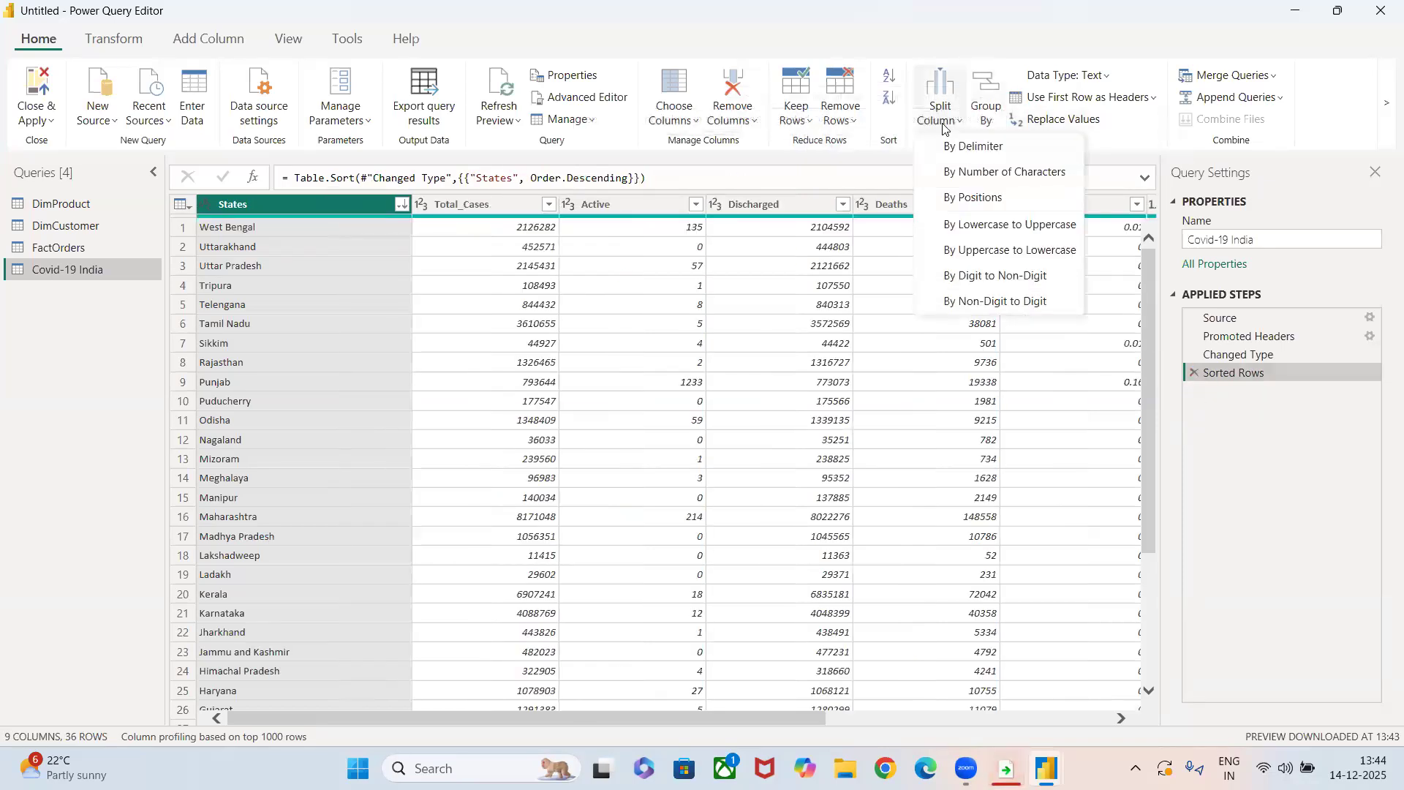
click(964, 173)
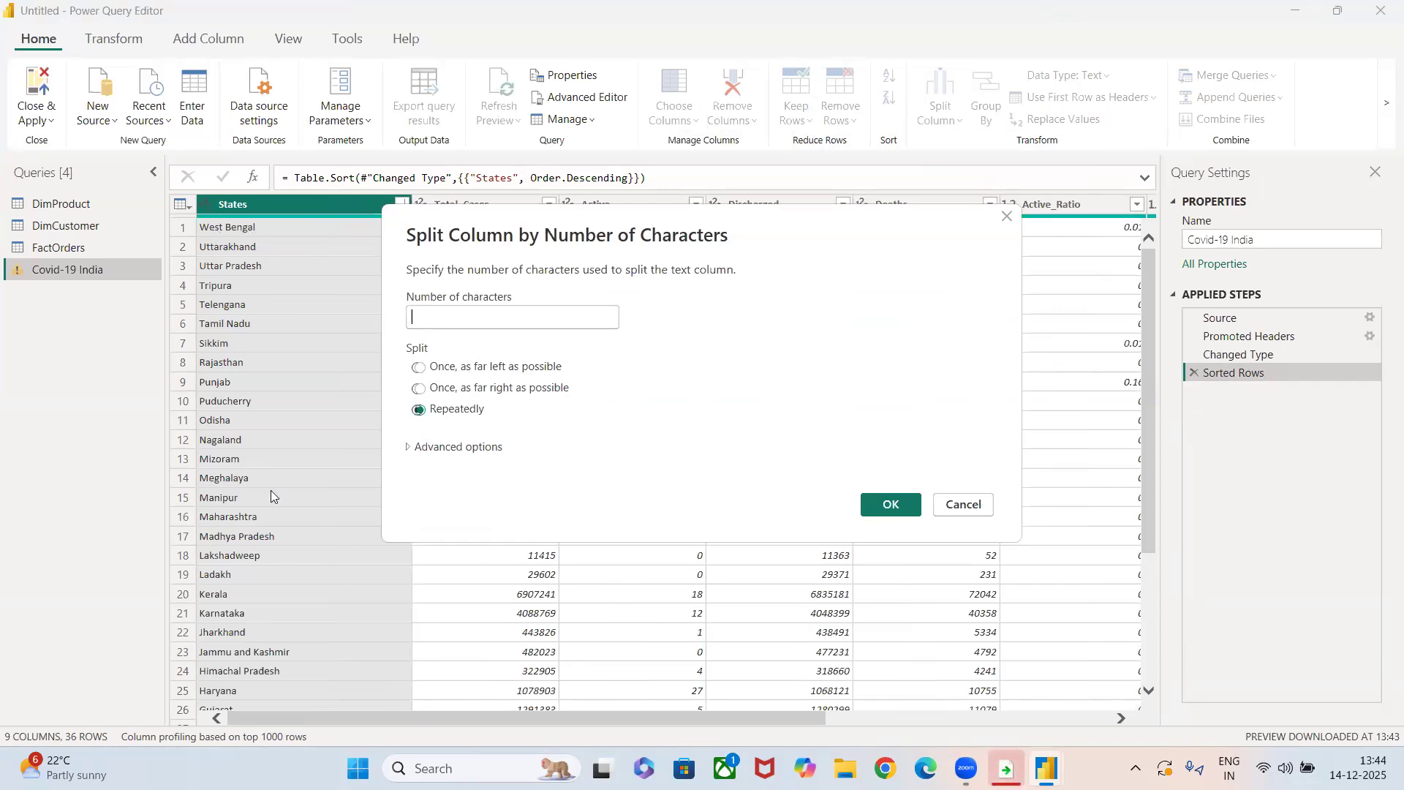
click(418, 367)
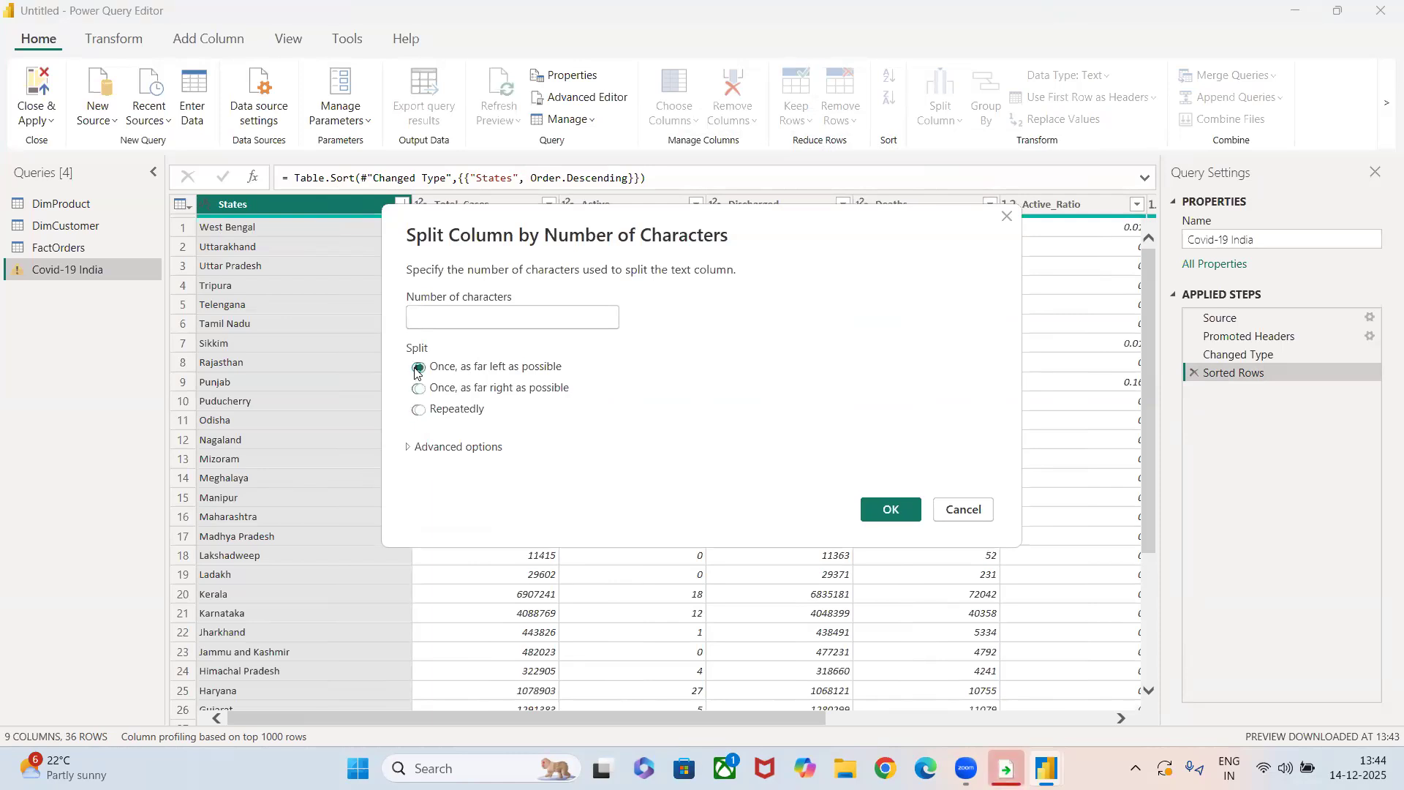
click(443, 317)
text(4)
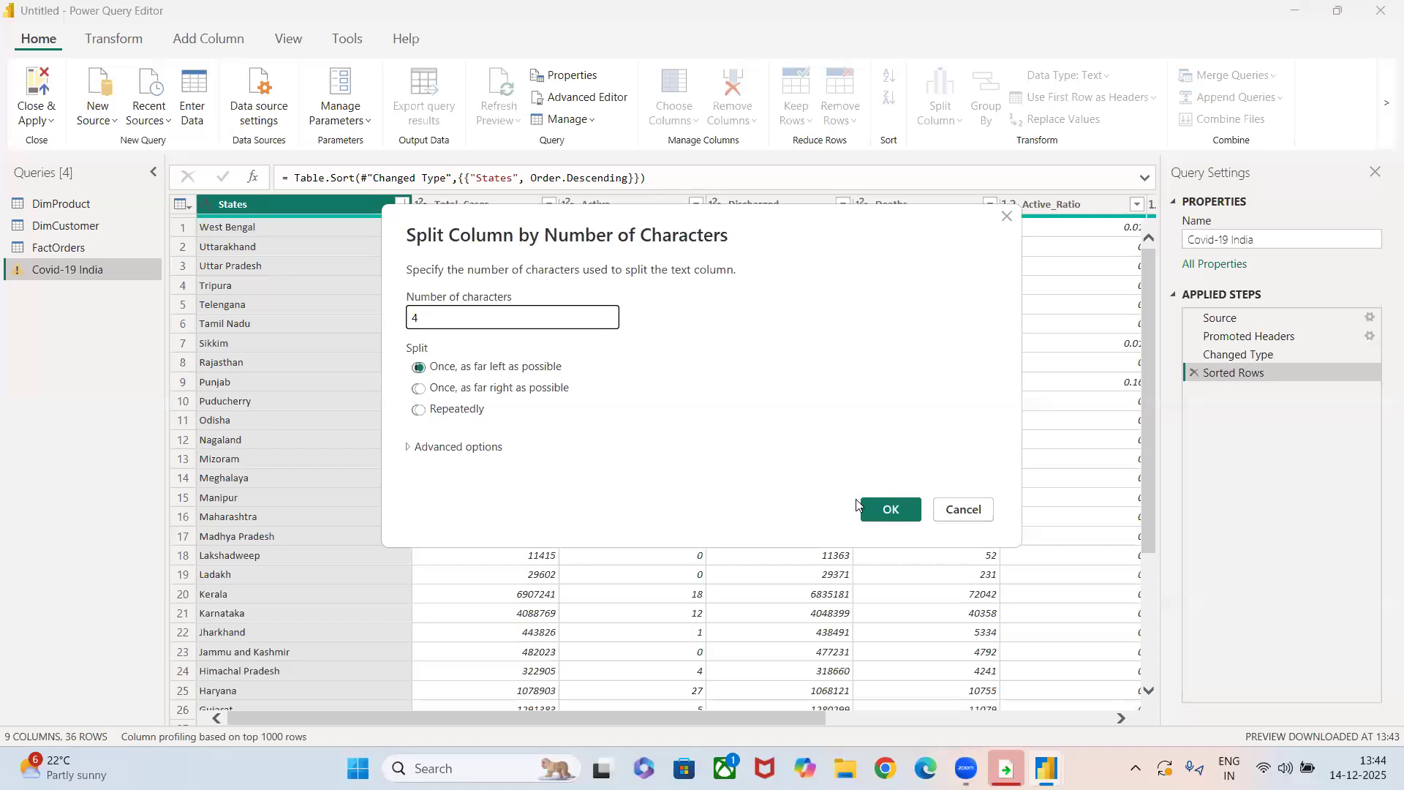
click(880, 518)
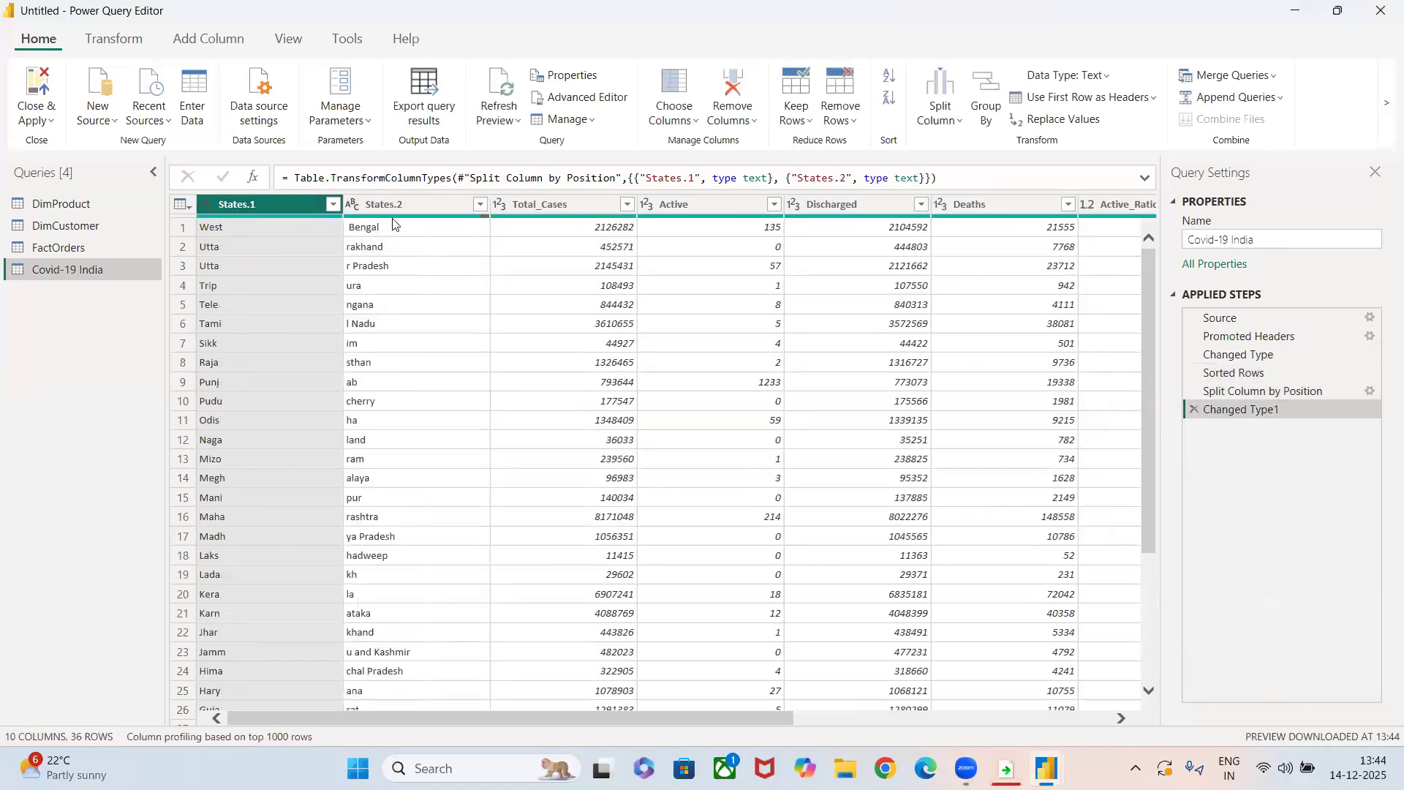
Review the columns split by character count, and delete the Changed Type1 and Split Column by Position applied steps.
scroll(417, 651, down, 4)
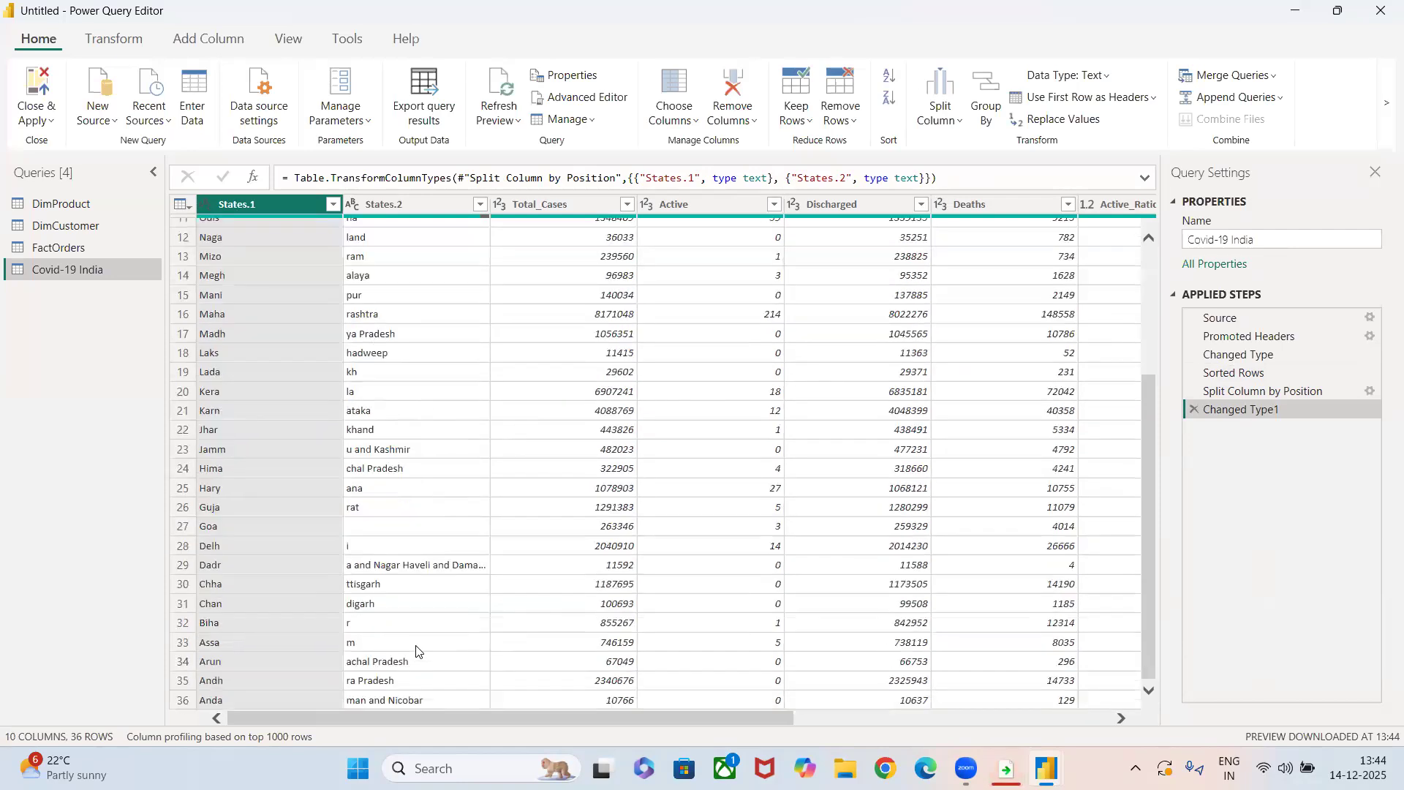
scroll(417, 651, up, 4)
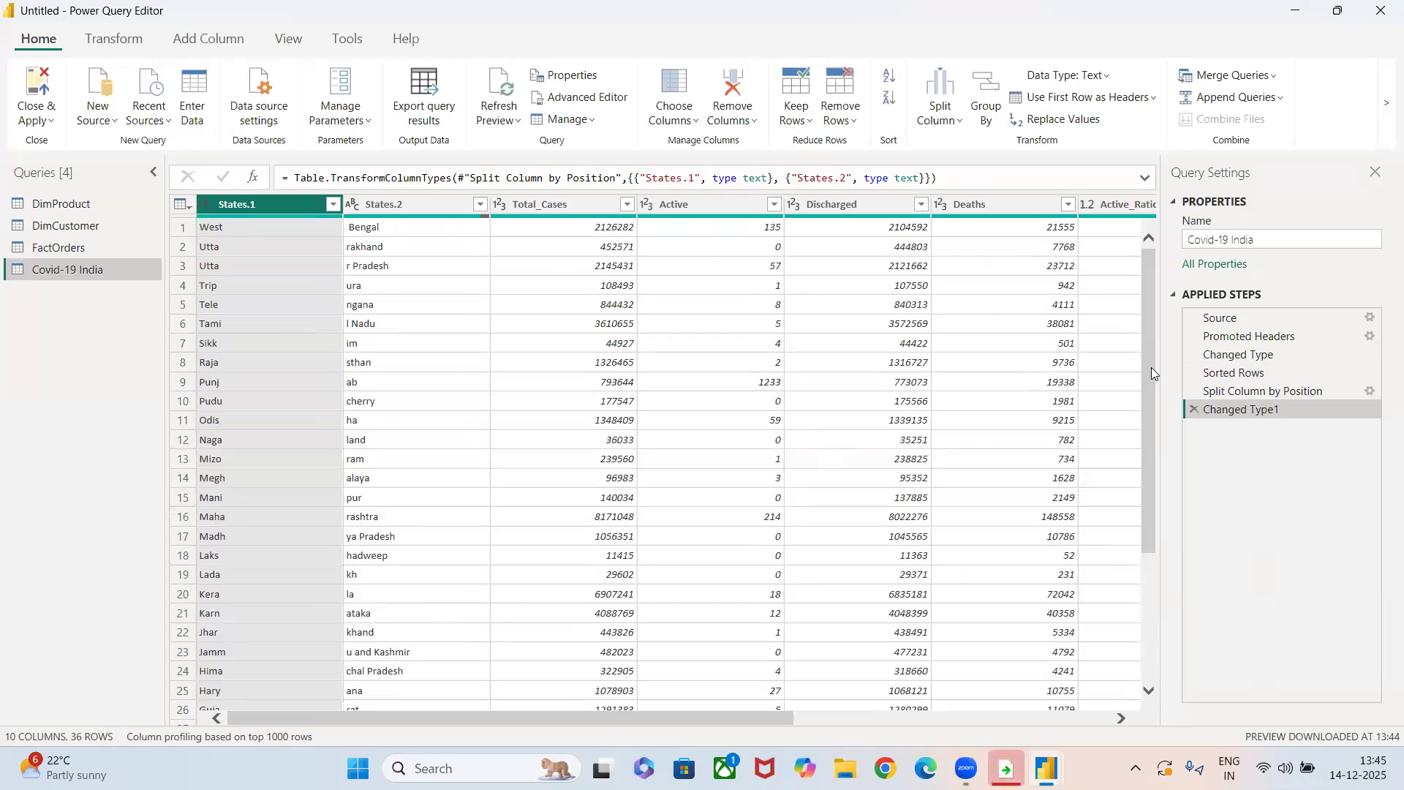
click(577, 341)
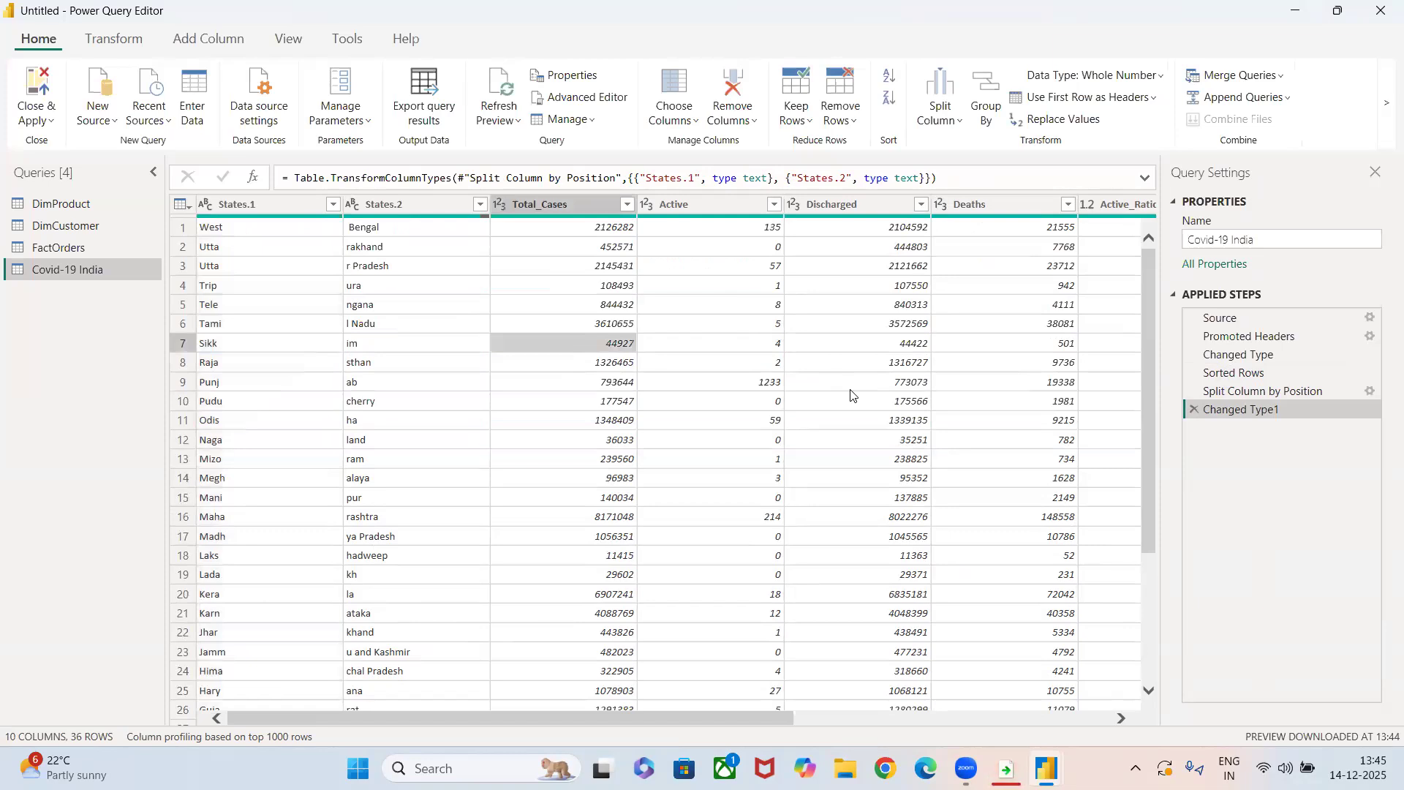
click(436, 308)
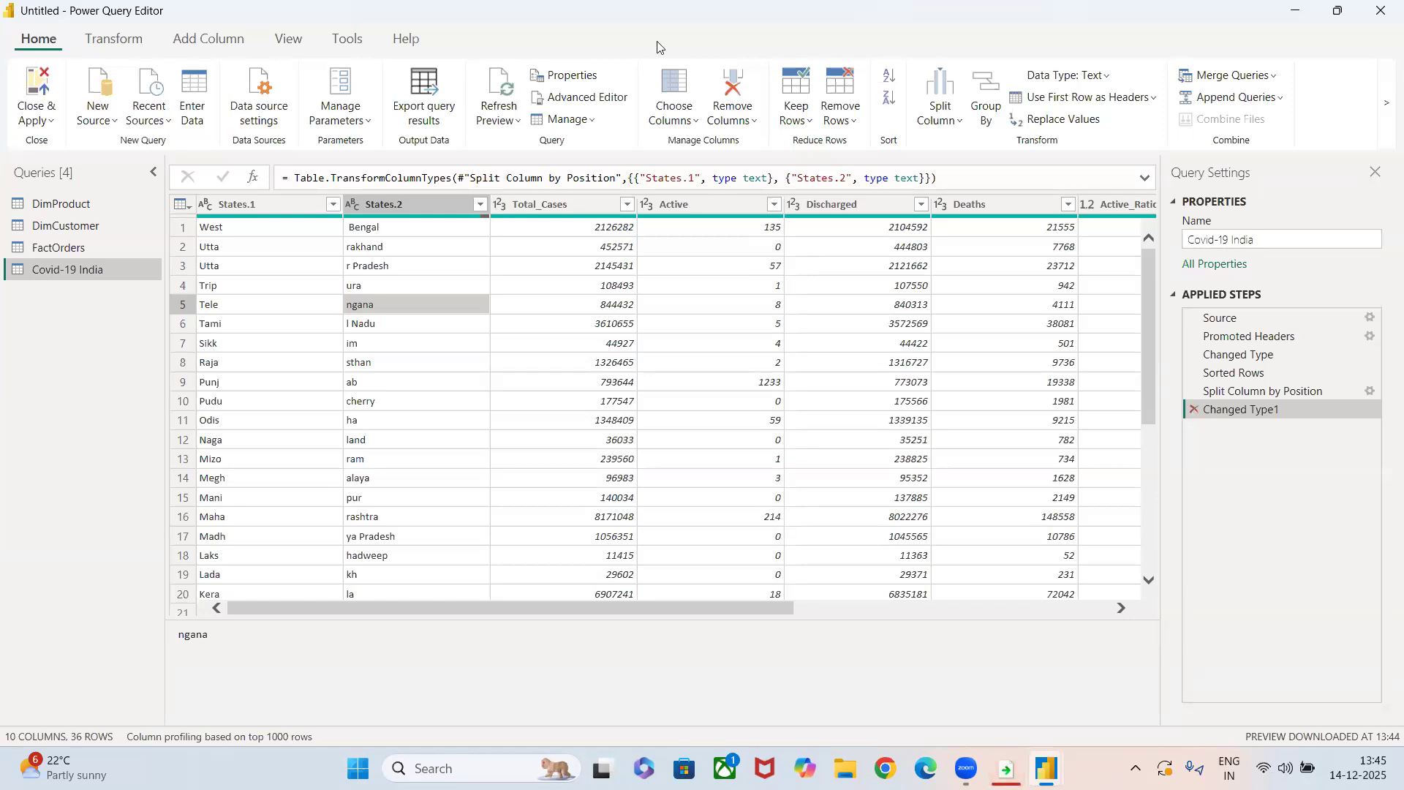
scroll(220, 368, down, 5)
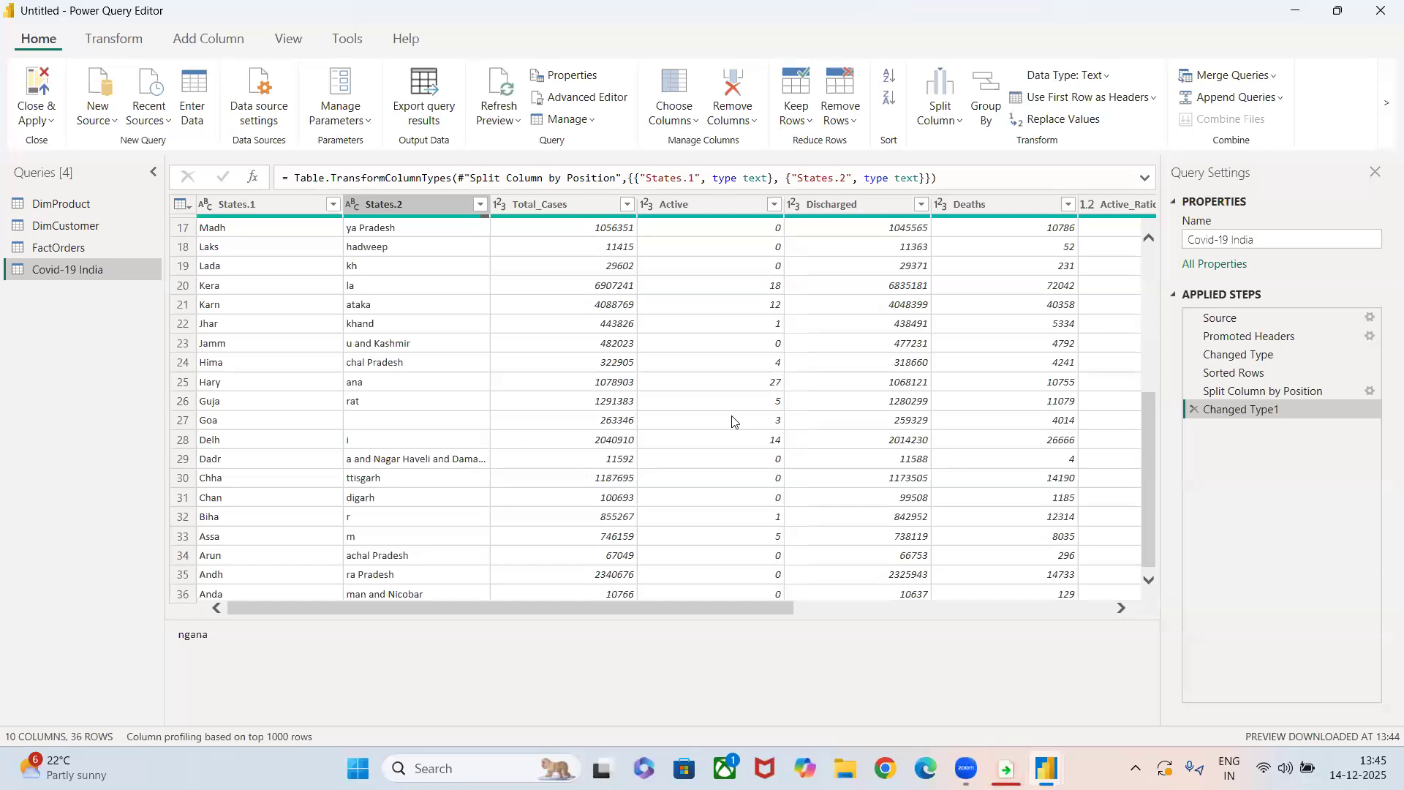
scroll(733, 422, up, 5)
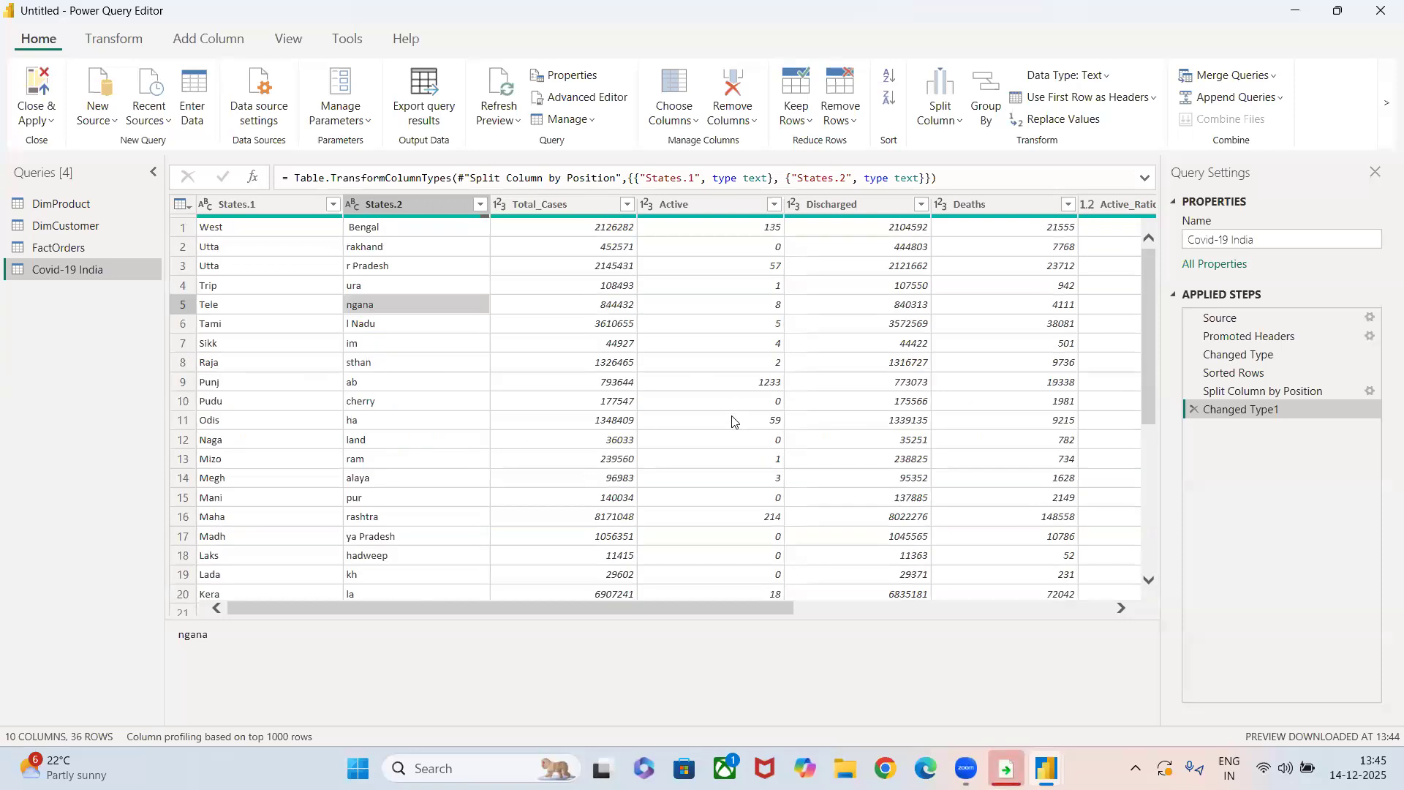
click(1192, 409)
click(1193, 392)
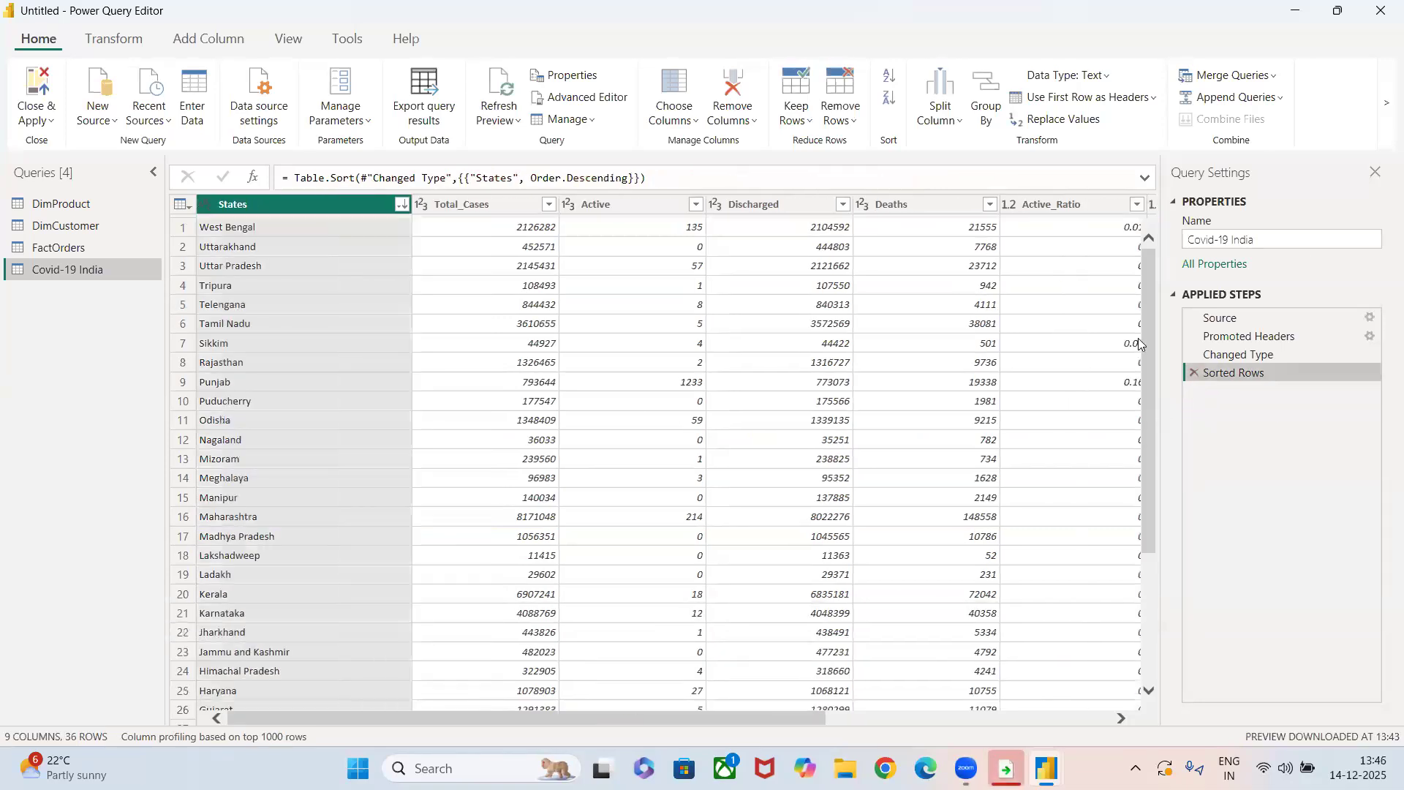
click(943, 117)
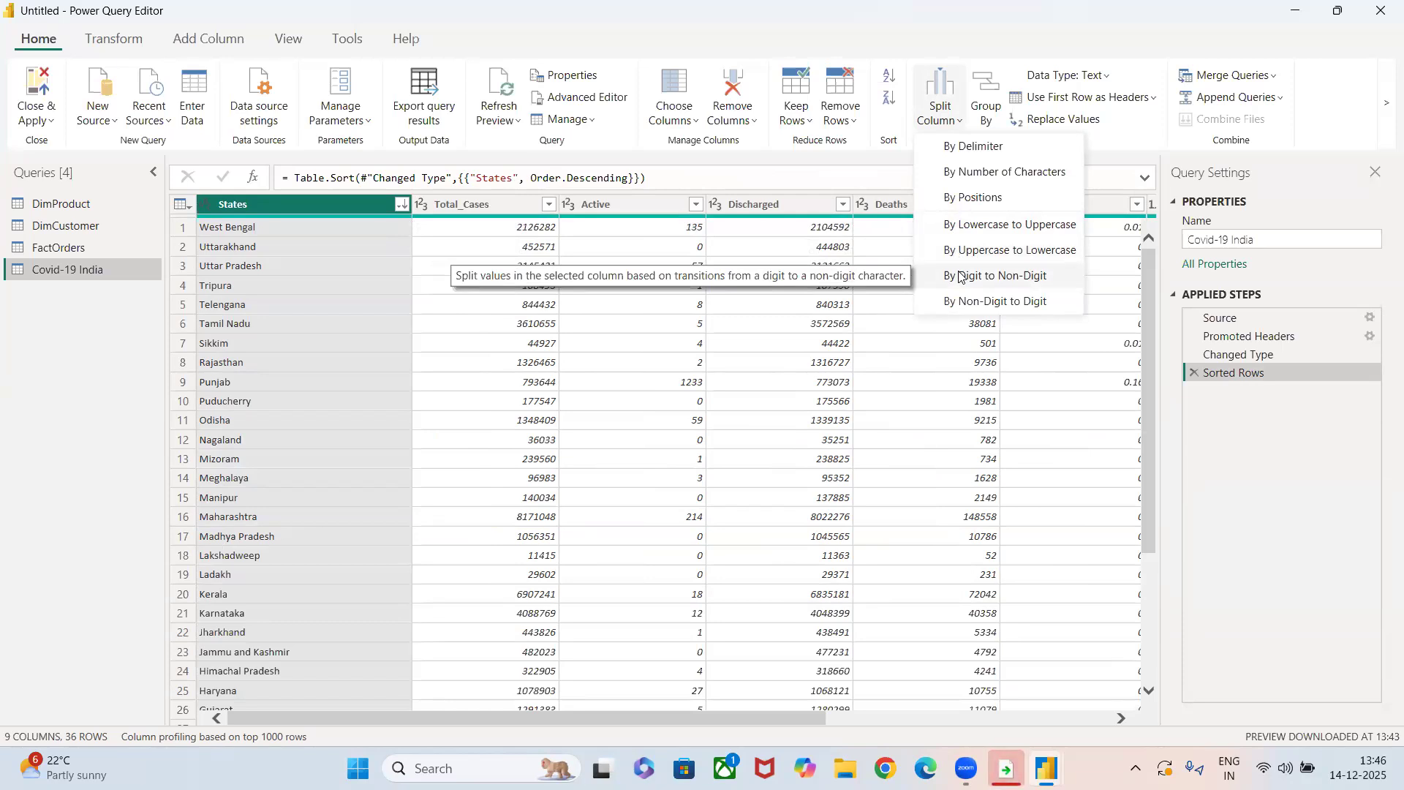
click(325, 286)
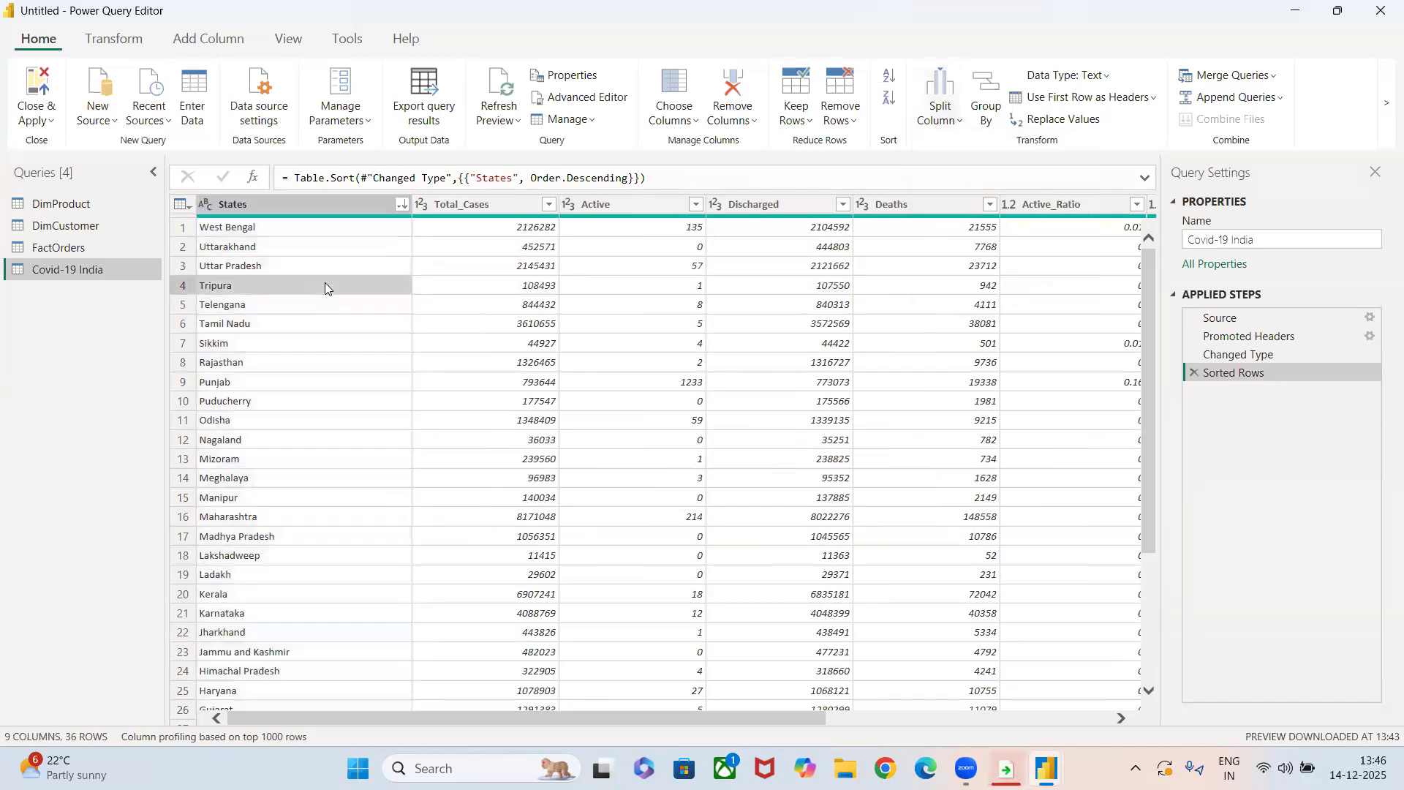
Replace the value West Bengal in the States column with "123-West Bengal - 123".
click(265, 229)
right_click(265, 228)
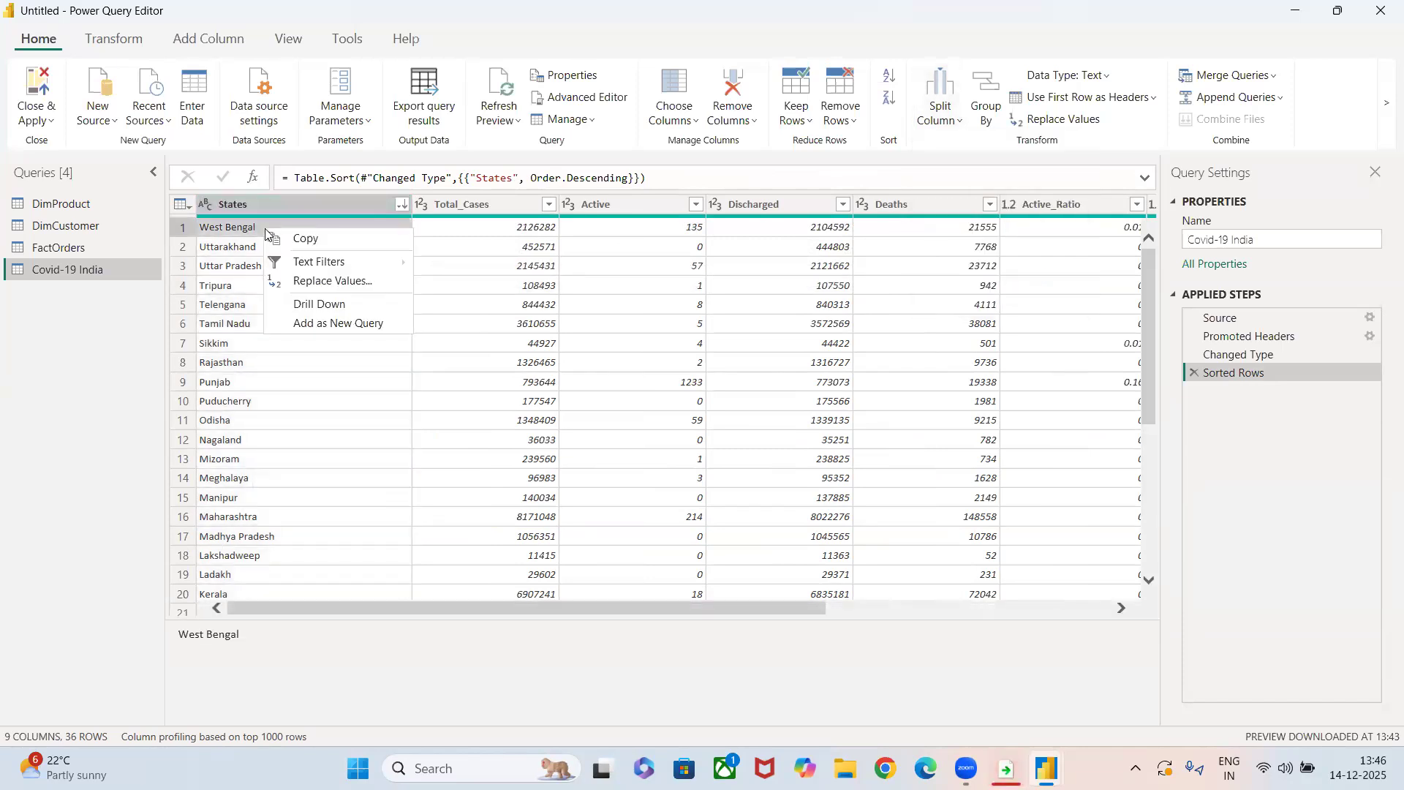
click(298, 284)
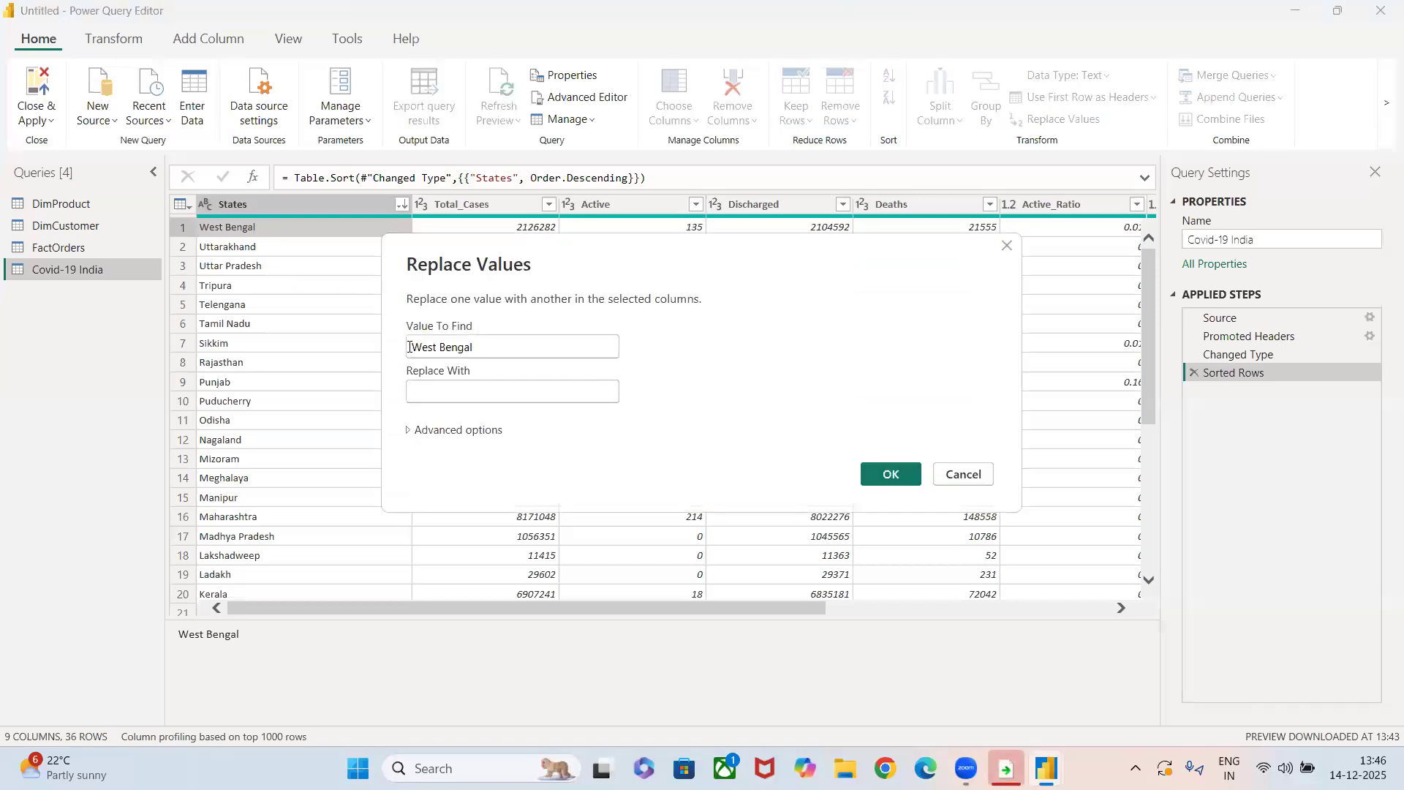
click(415, 391)
text(123-E)
key(BackSpace)
text(West Bengal - 123)
key(Return)
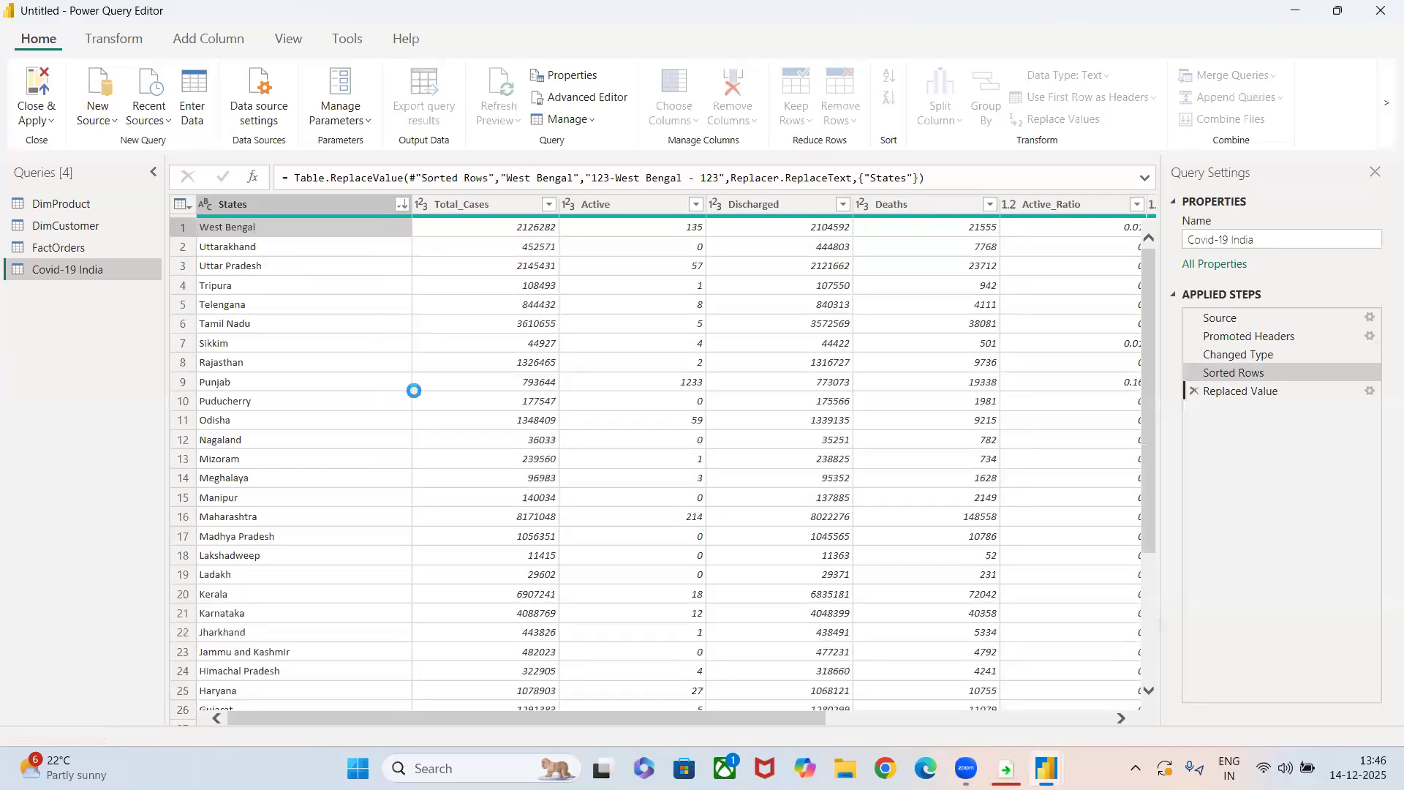
Split the States column by digit to non-digit, and delete the resulting Split Column by Character Transition step.
click(230, 232)
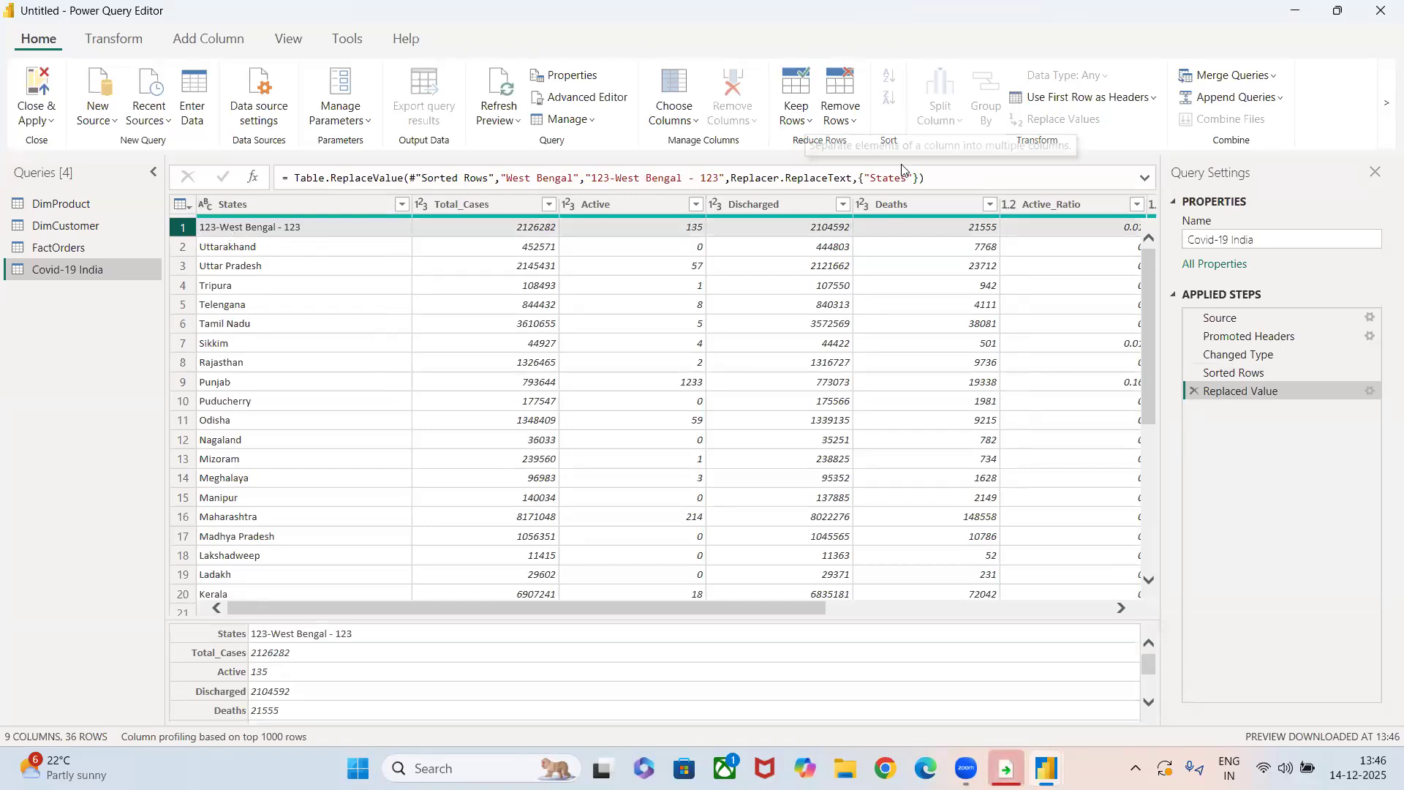
click(505, 323)
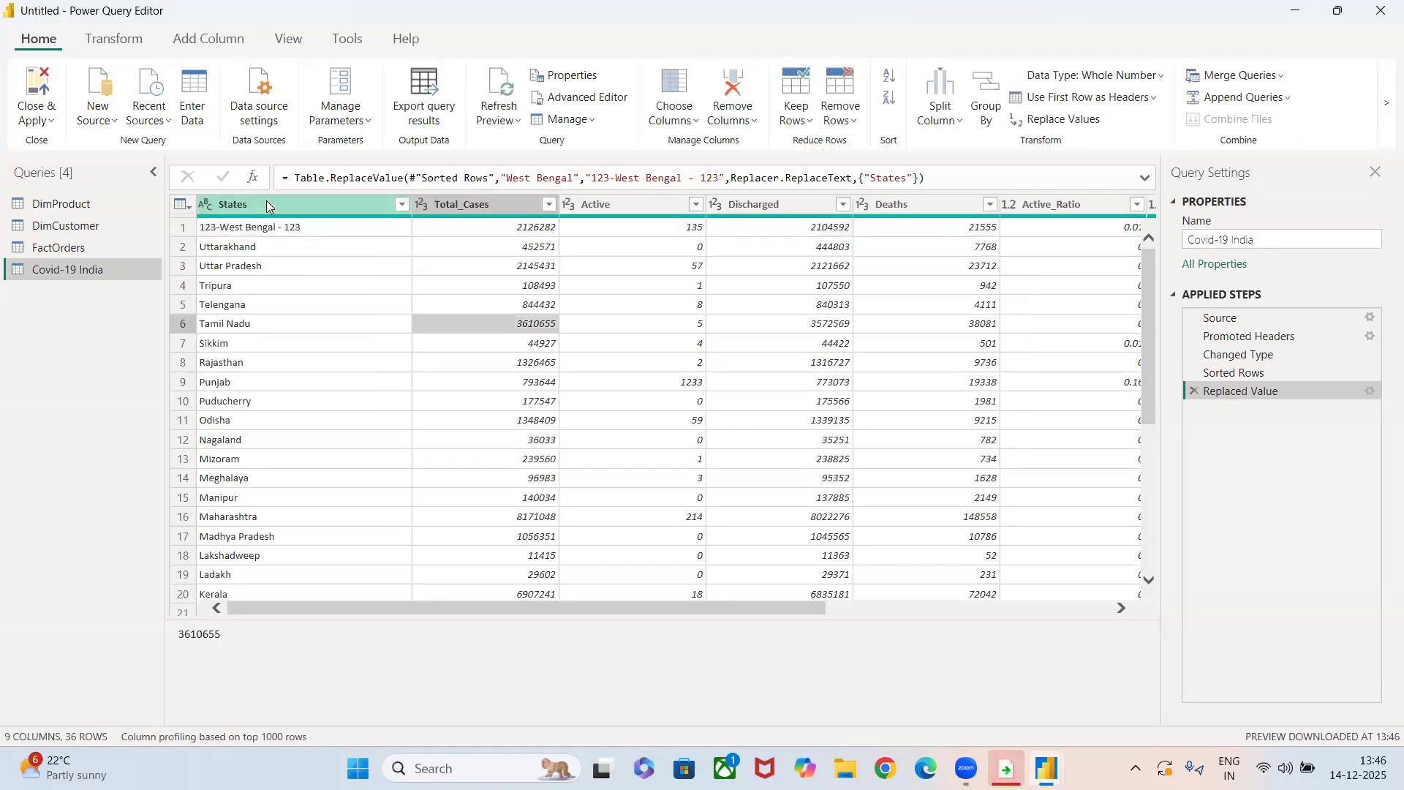
click(266, 204)
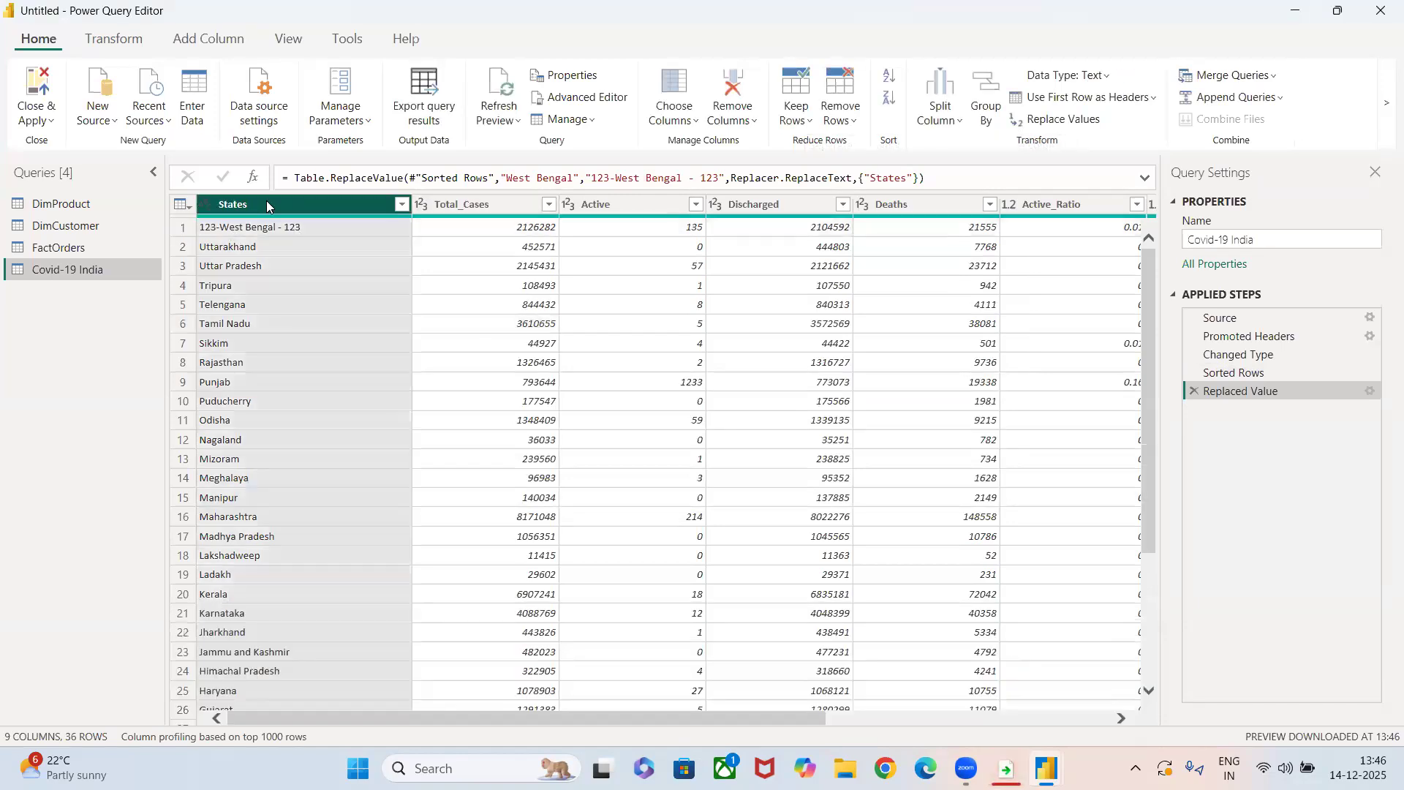
click(942, 117)
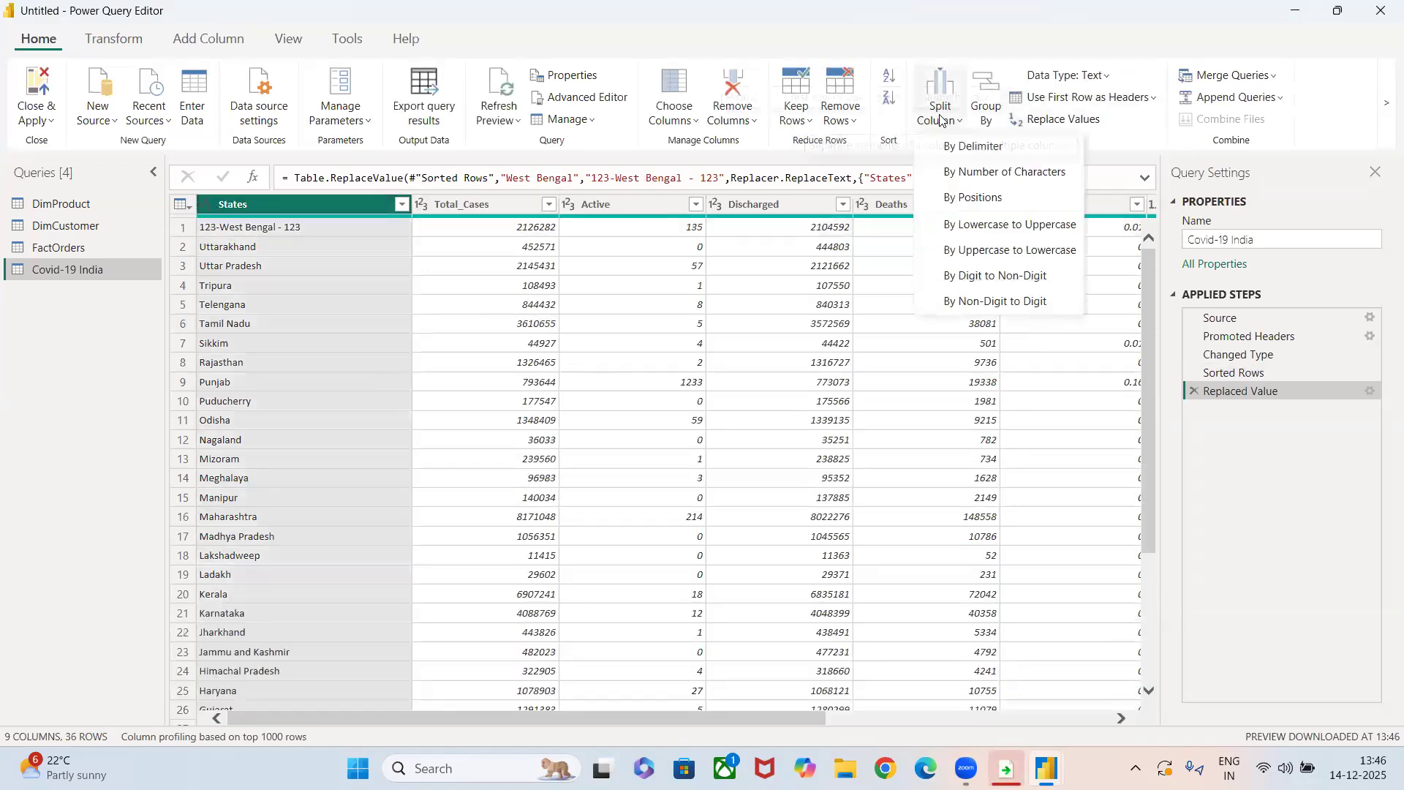
click(964, 277)
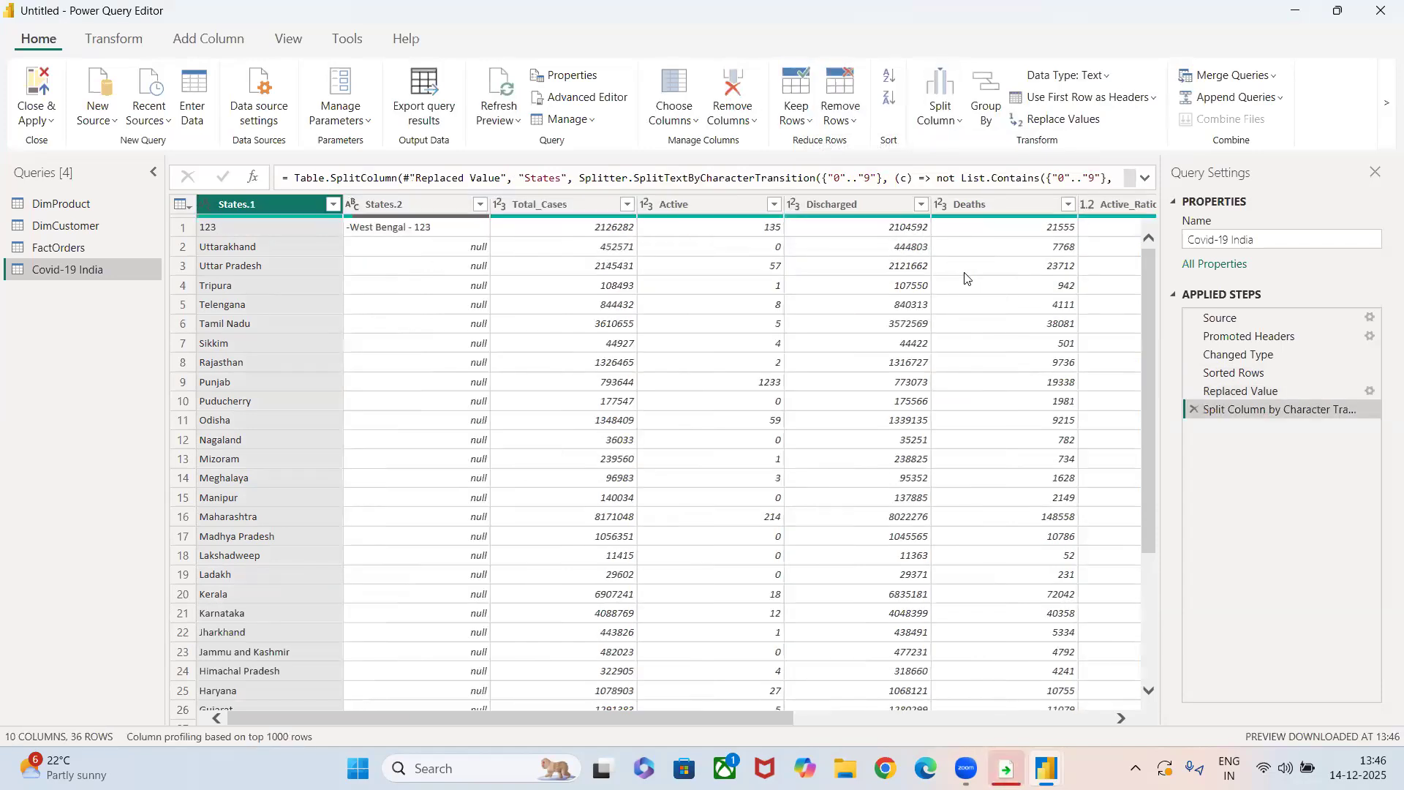
click(371, 249)
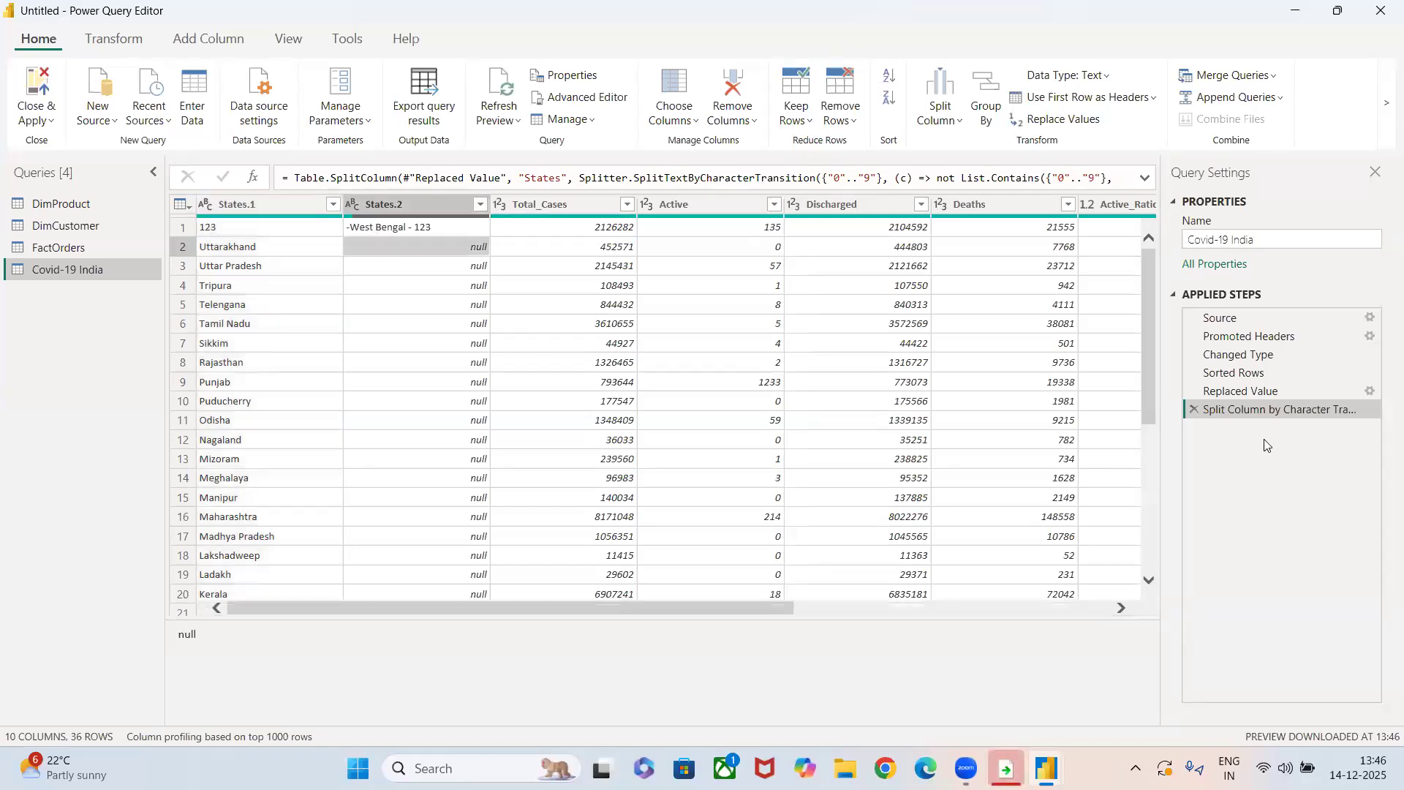
click(1195, 410)
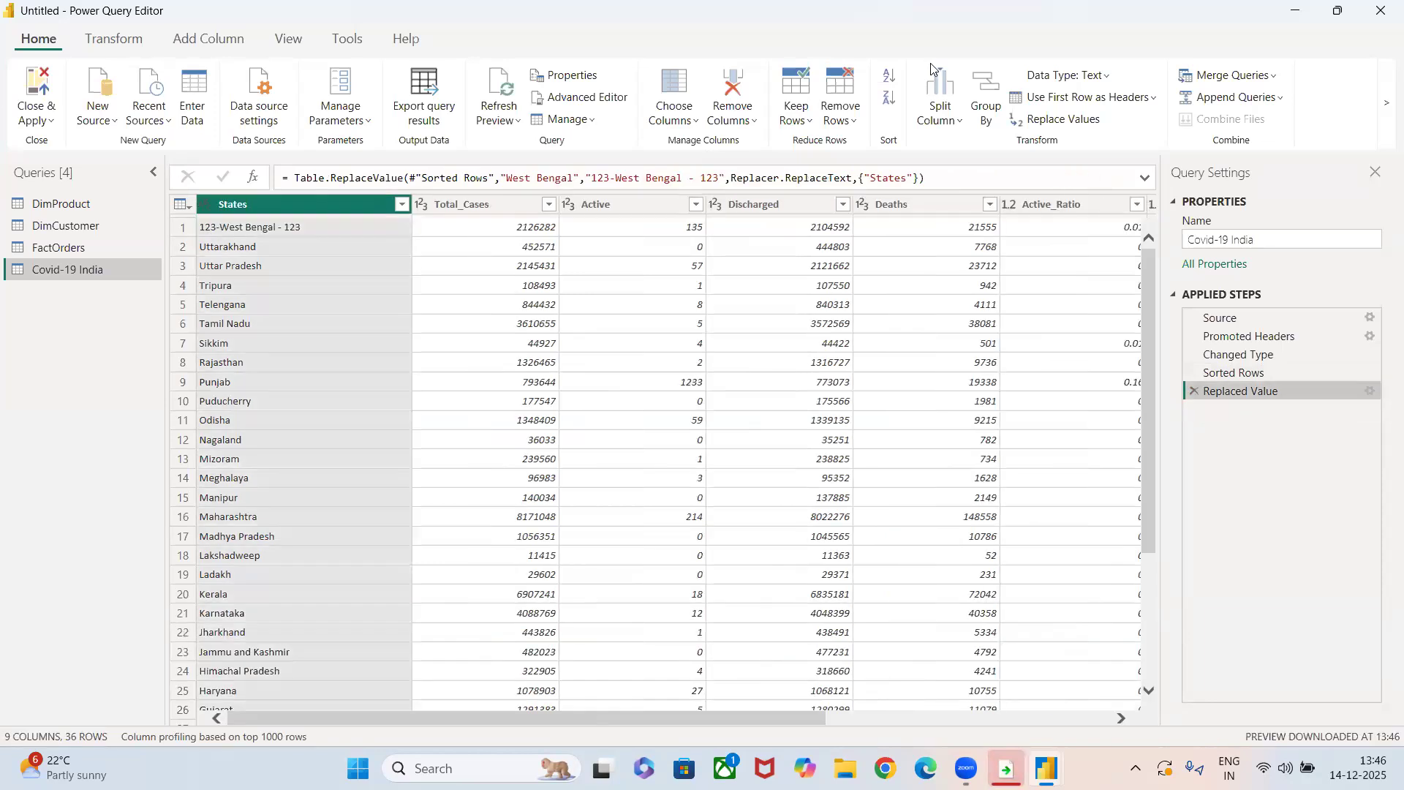
Split the States column by non-digit to digit, and delete both that split step and the Replaced Value step.
click(941, 114)
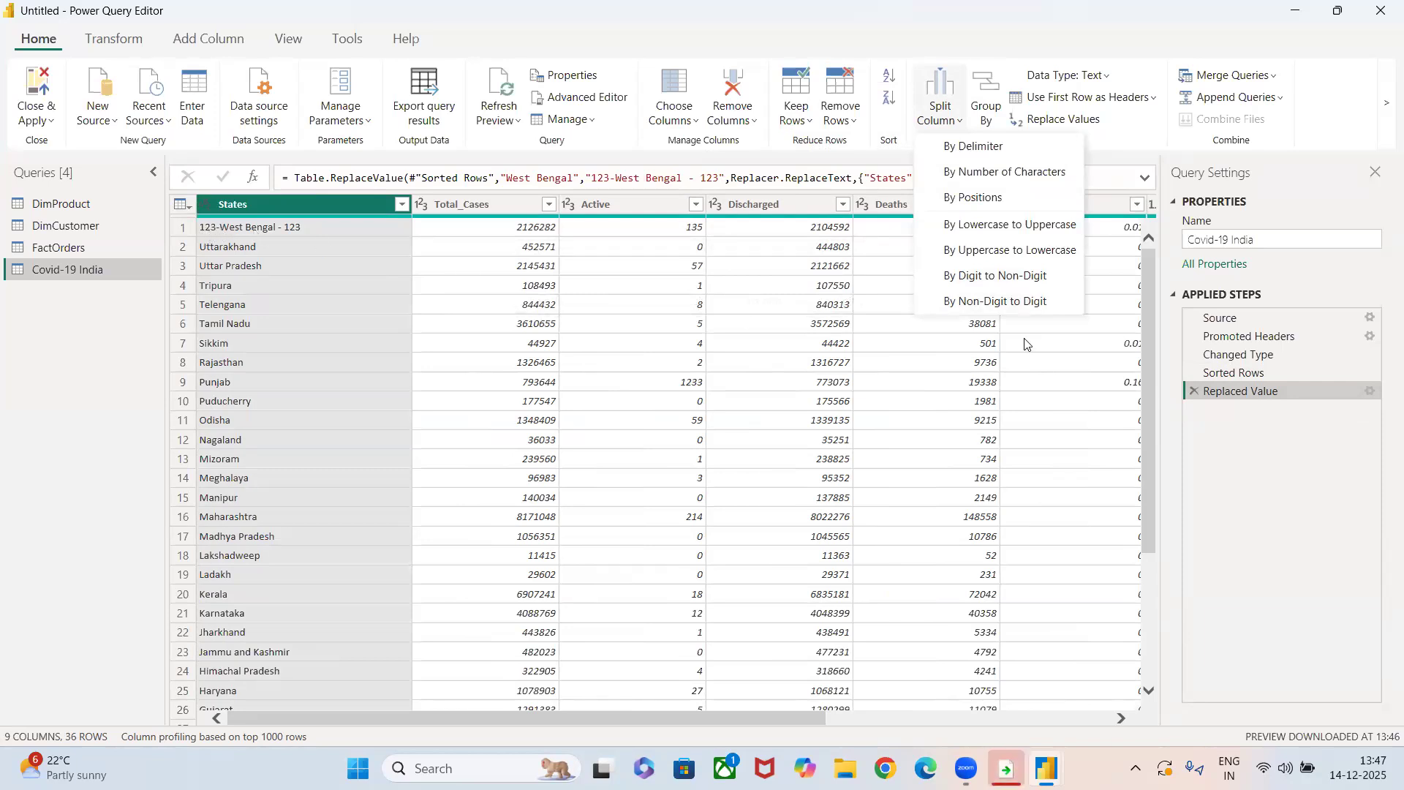
click(1005, 308)
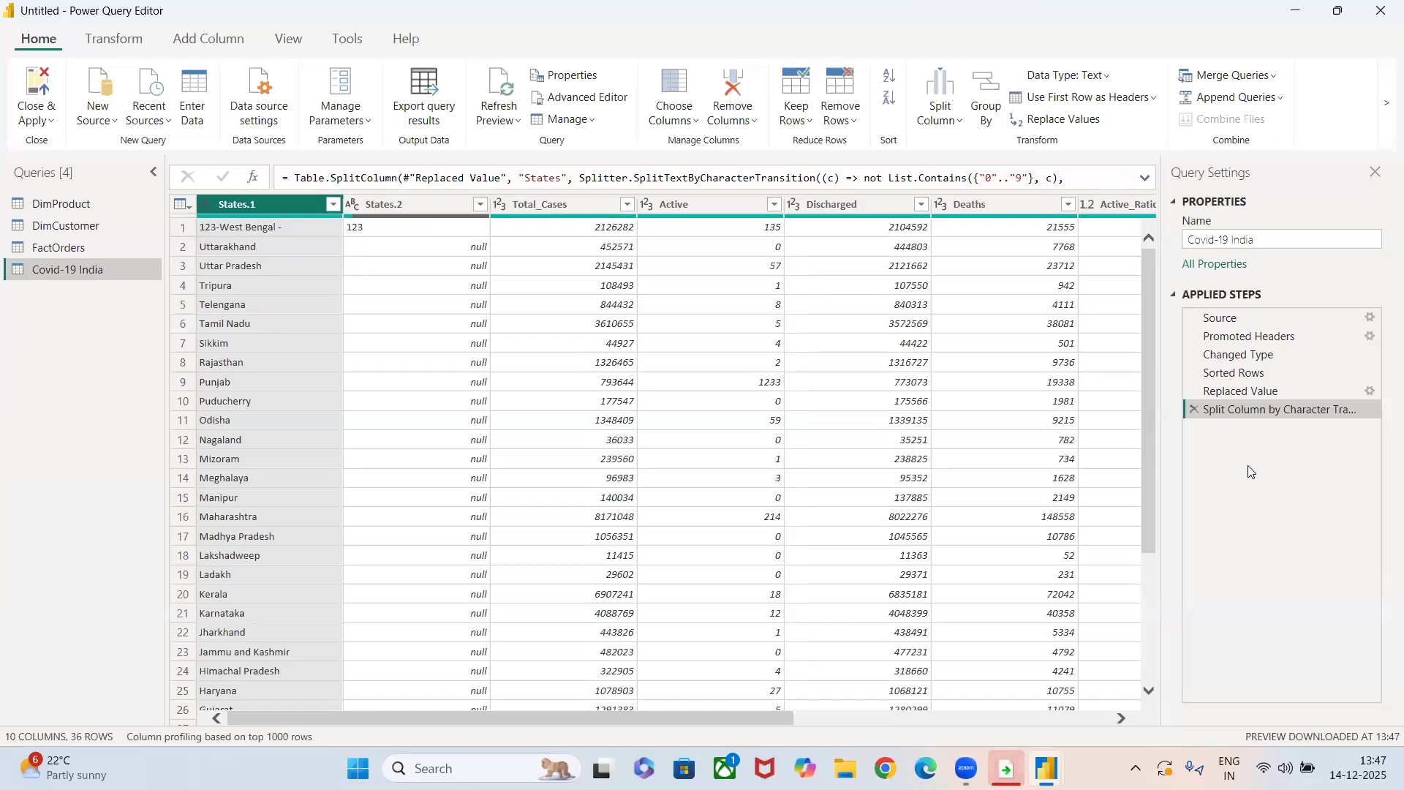
click(1195, 409)
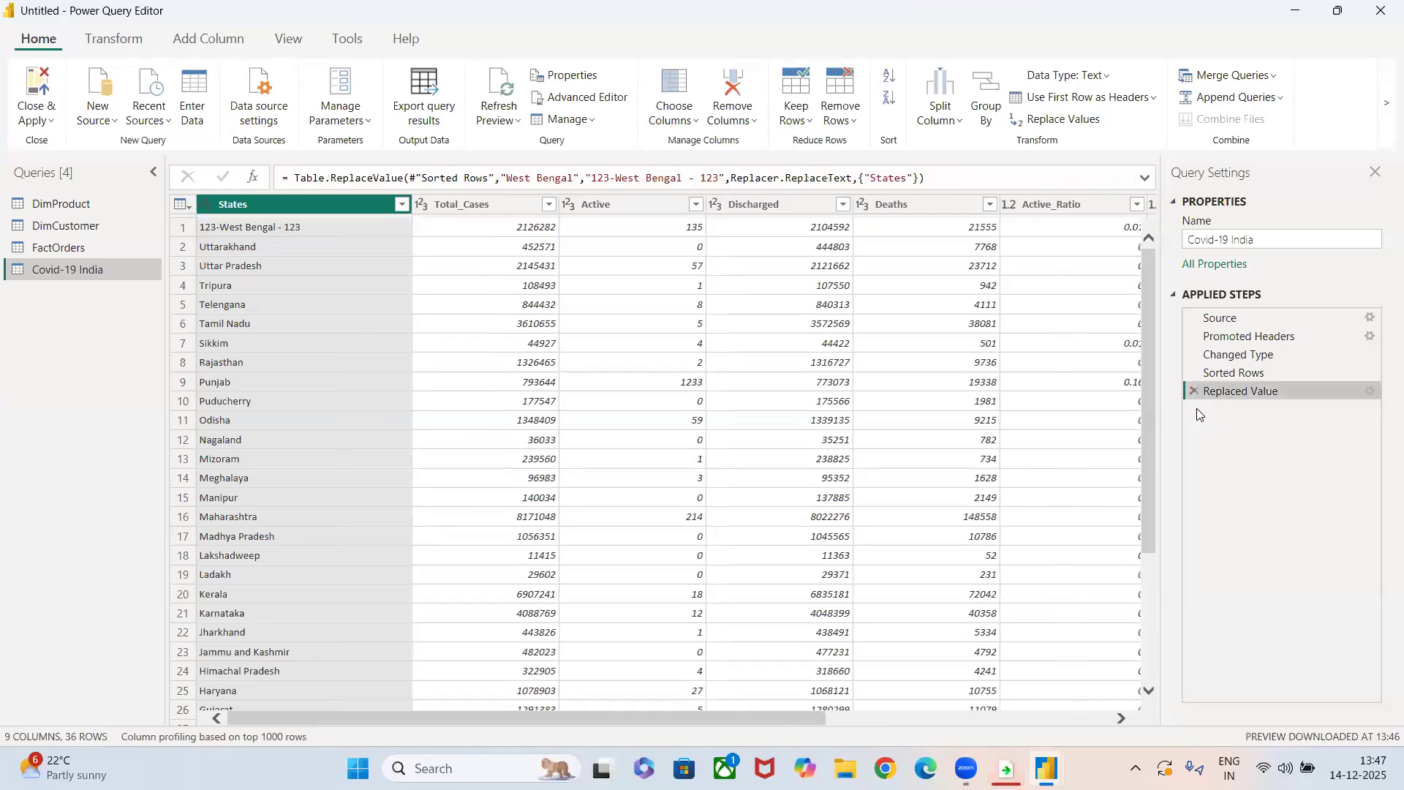
click(1190, 394)
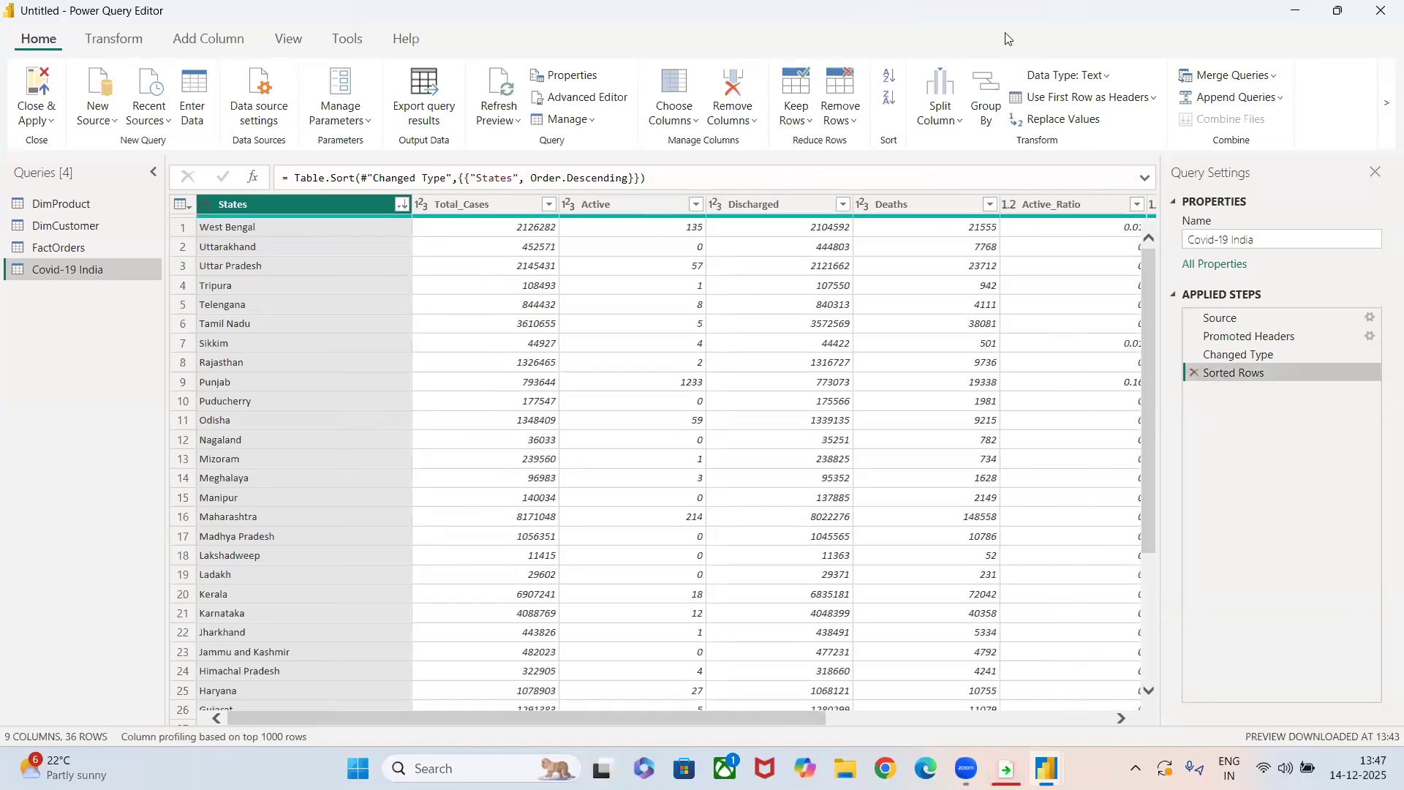
Split the States column by uppercase to lowercase, and delete the resulting split step.
click(945, 118)
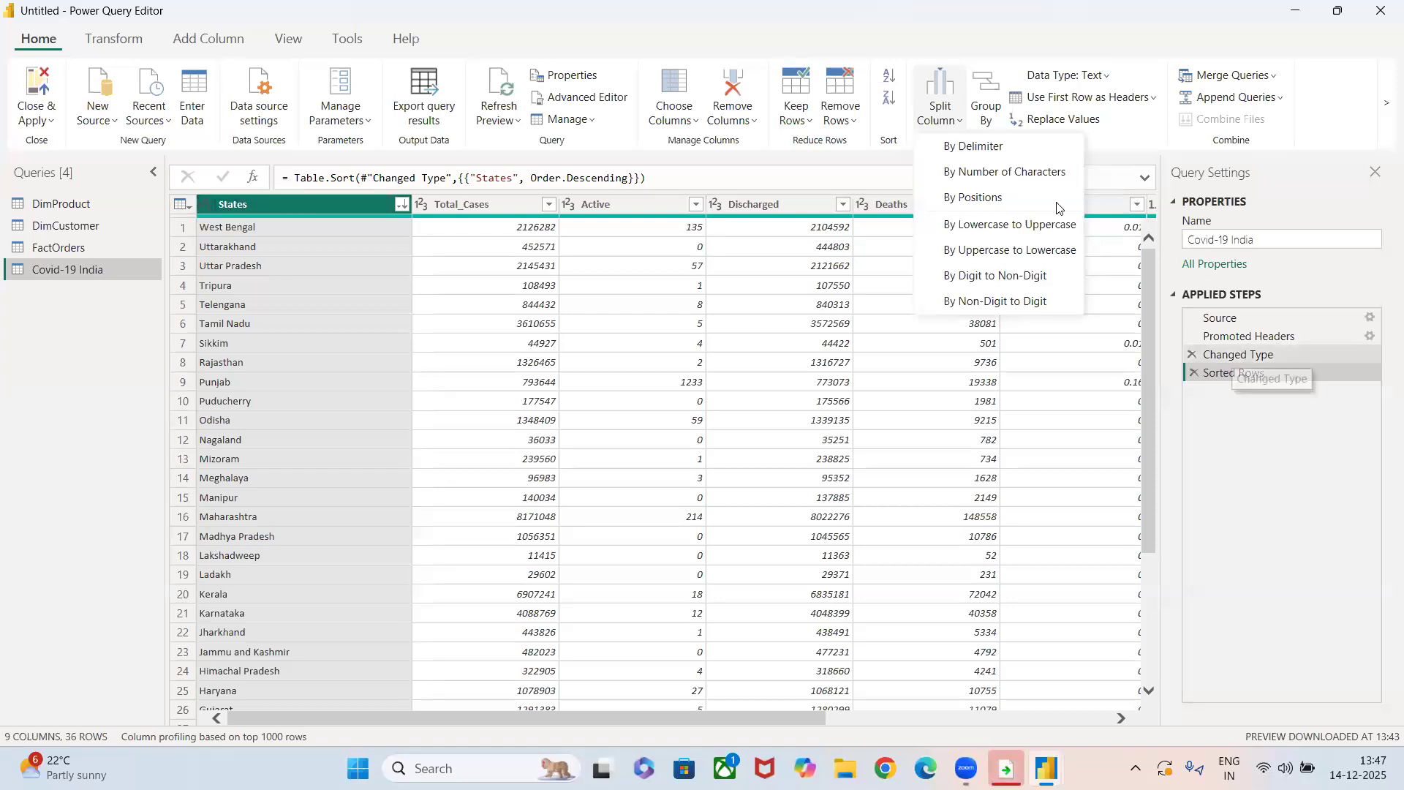
click(1025, 251)
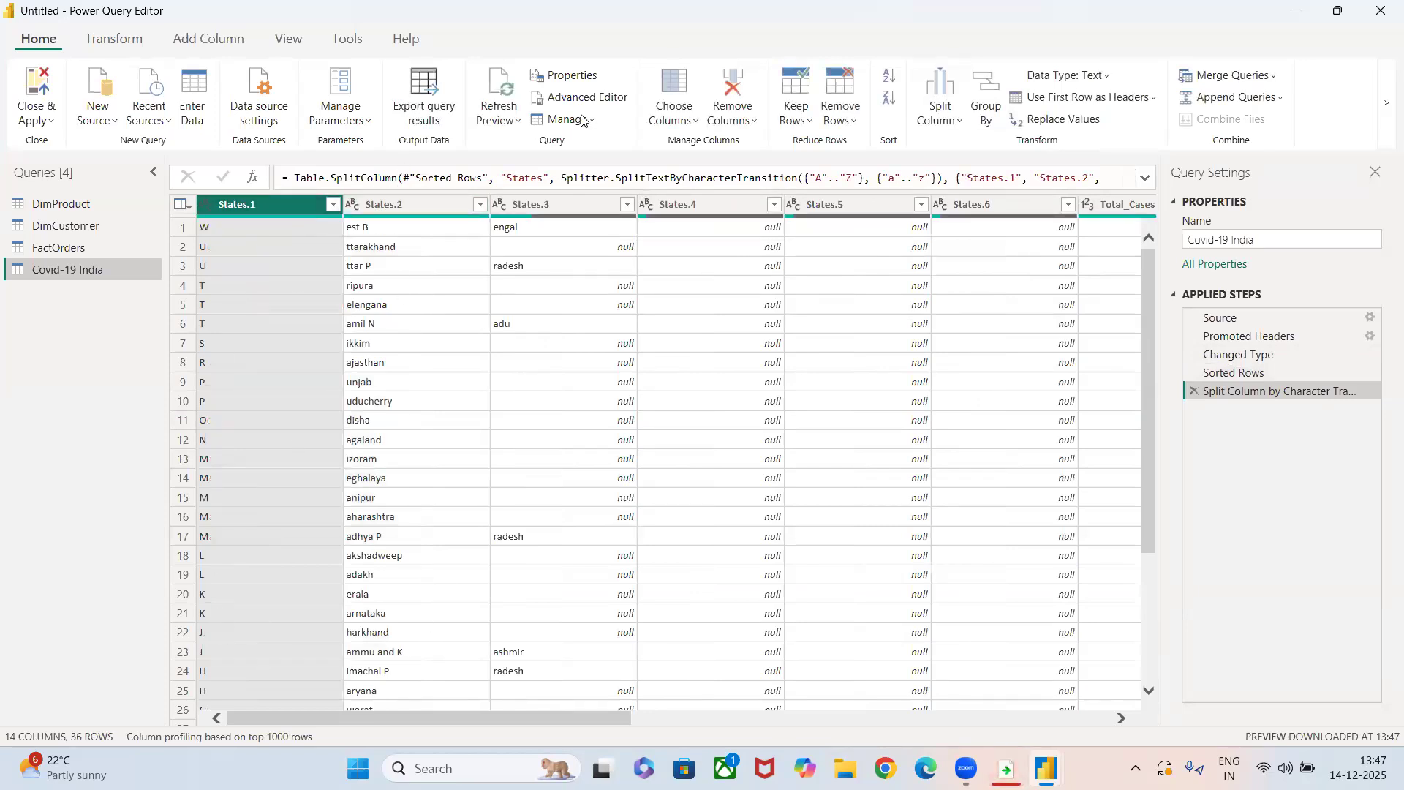
click(1197, 390)
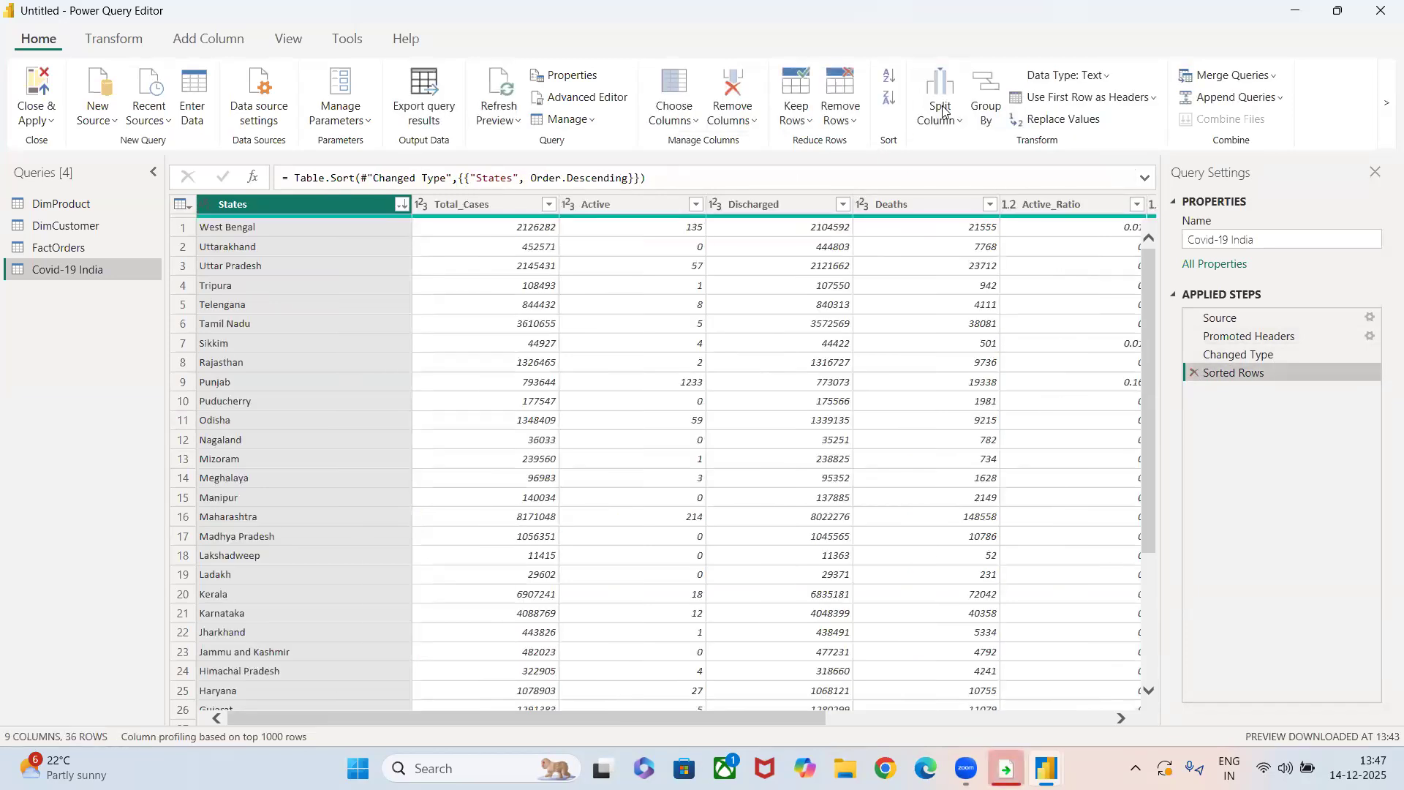
Split the States column by lowercase to uppercase, review the resulting rows, and delete the split step.
click(942, 113)
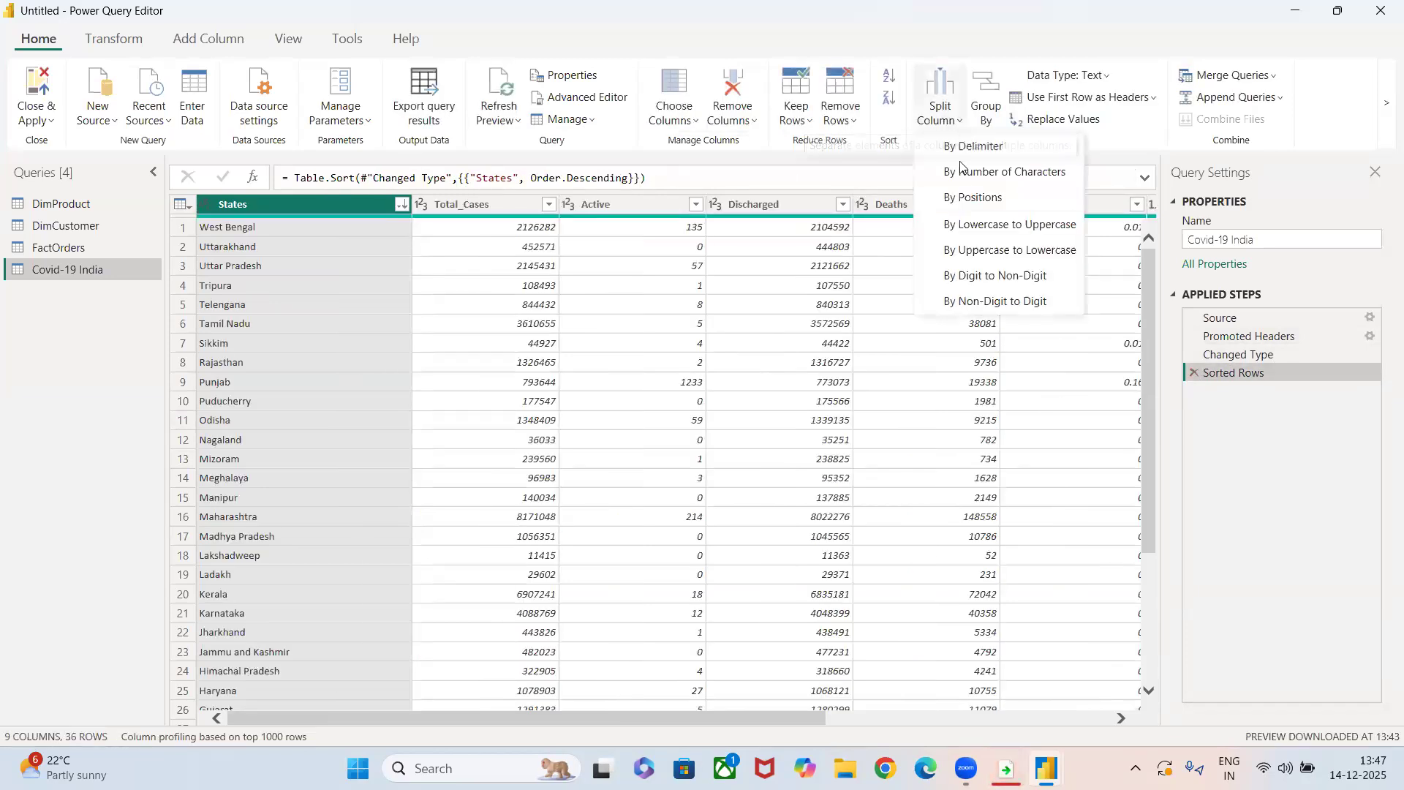
click(995, 225)
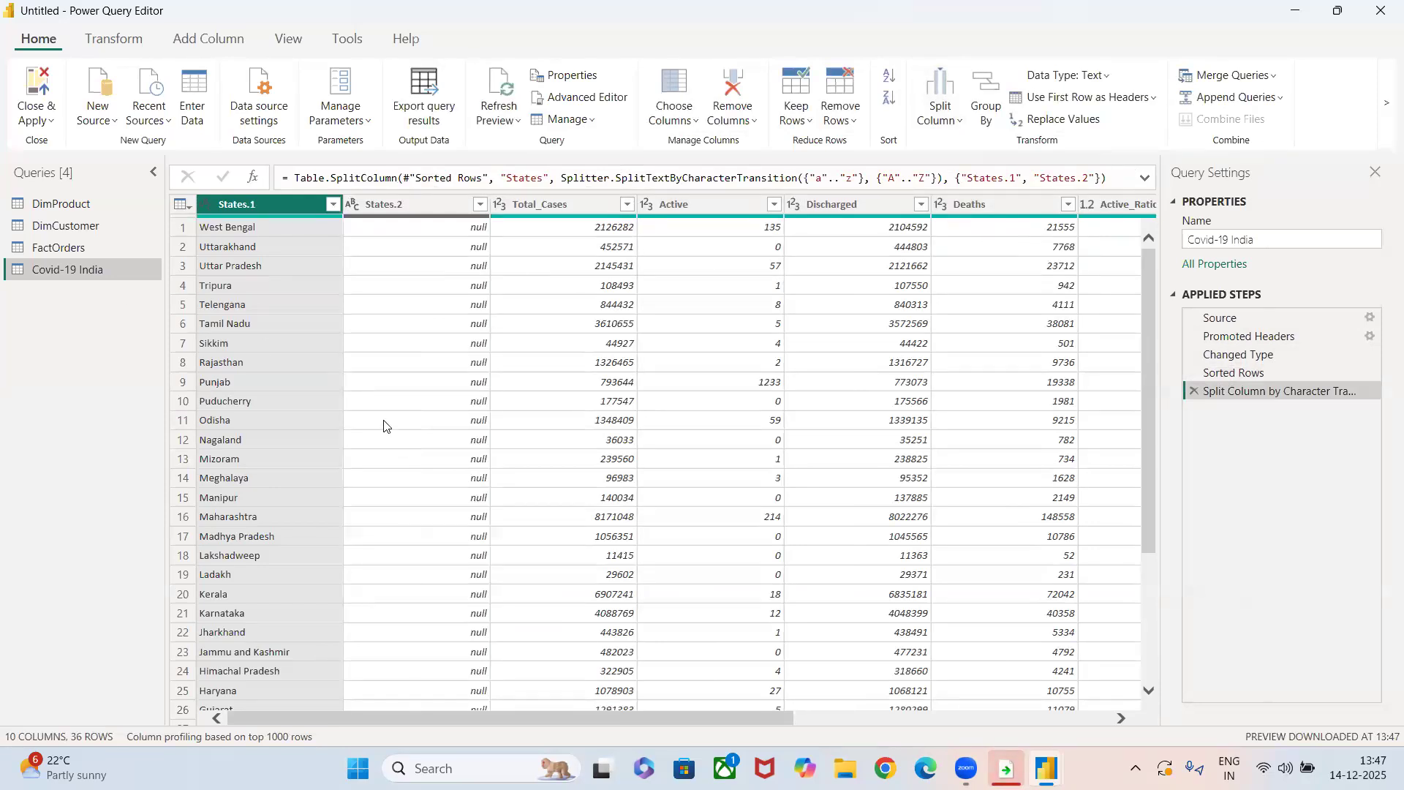
scroll(385, 426, down, 4)
scroll(386, 426, up, 4)
click(1194, 390)
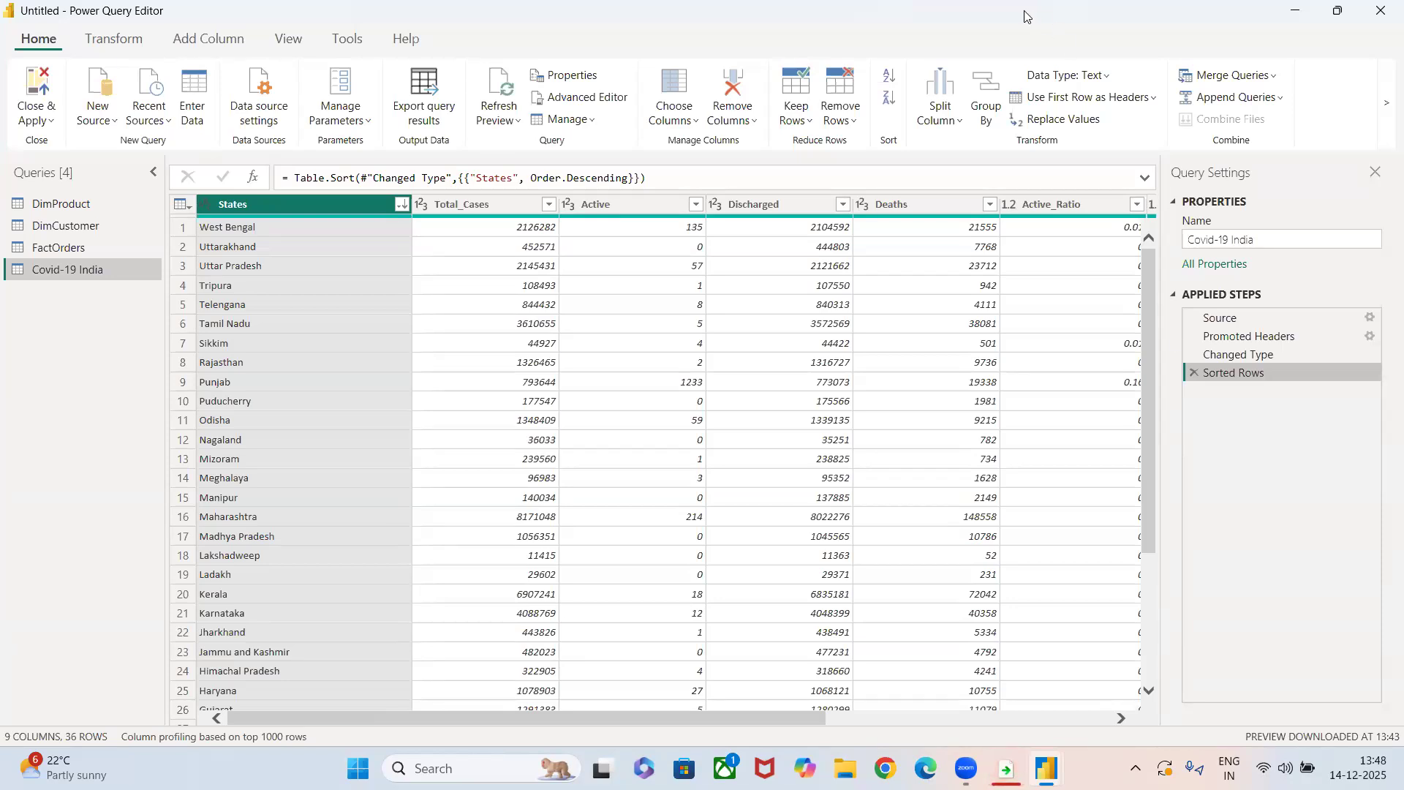
Apply the uppercase to lowercase split to the States column again, and remove it from the applied steps.
click(941, 112)
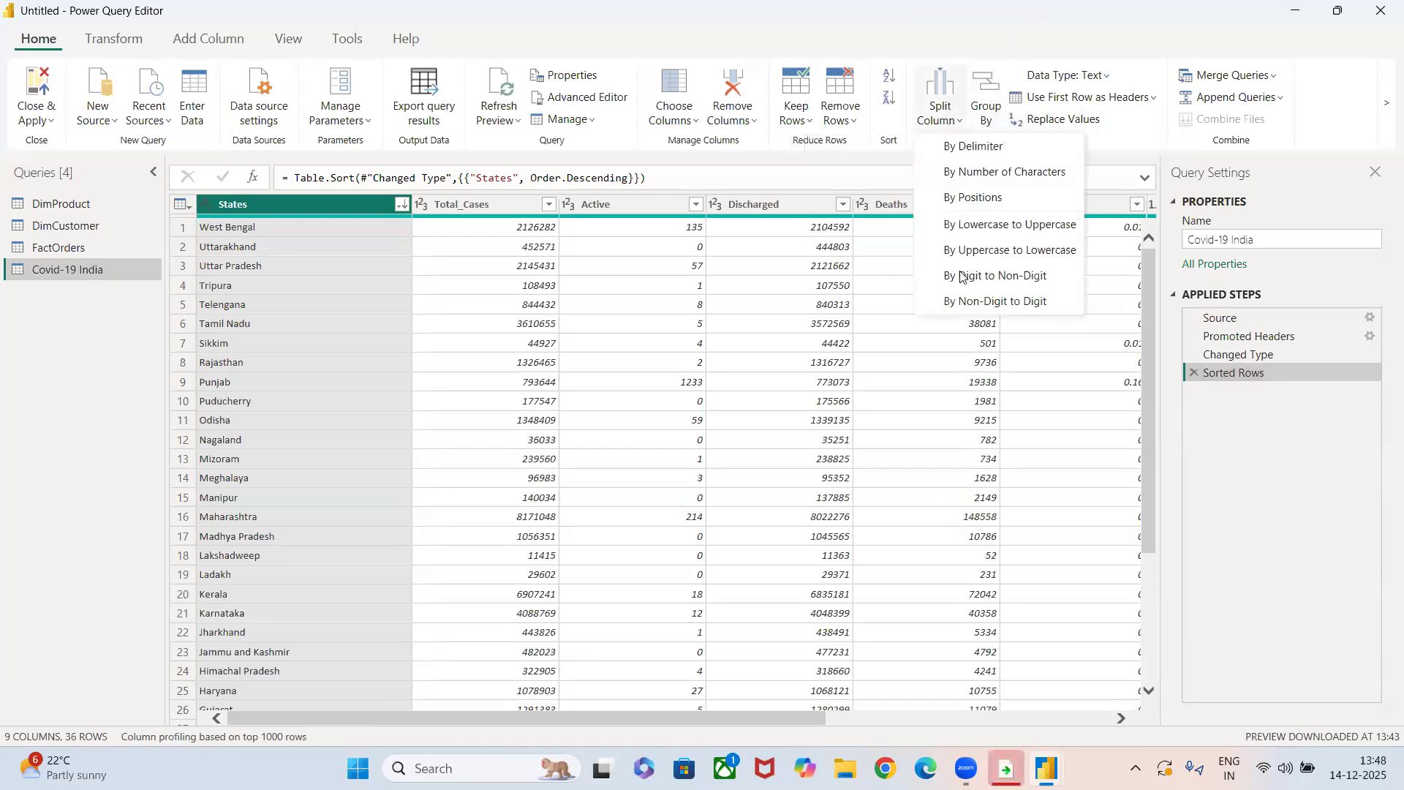
click(964, 248)
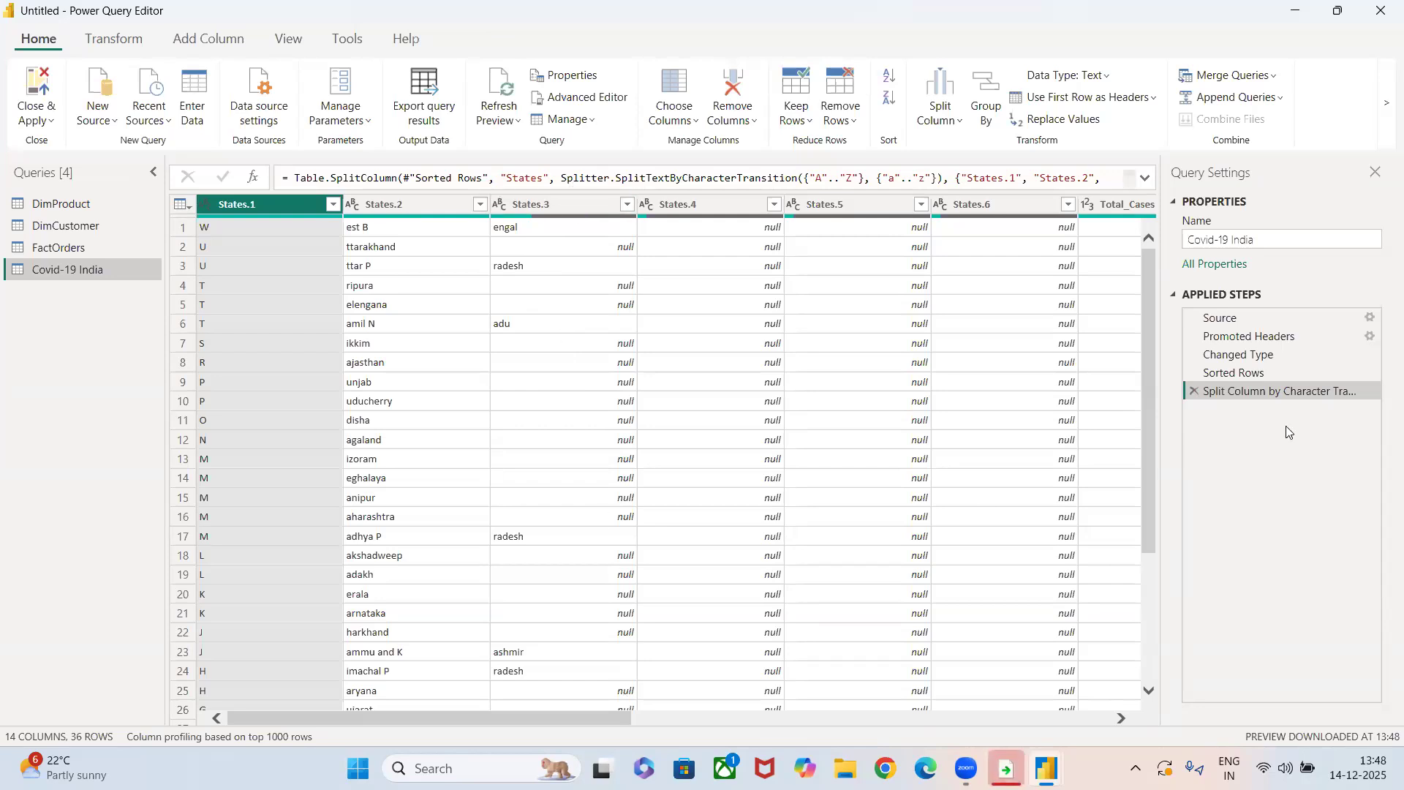
click(1194, 391)
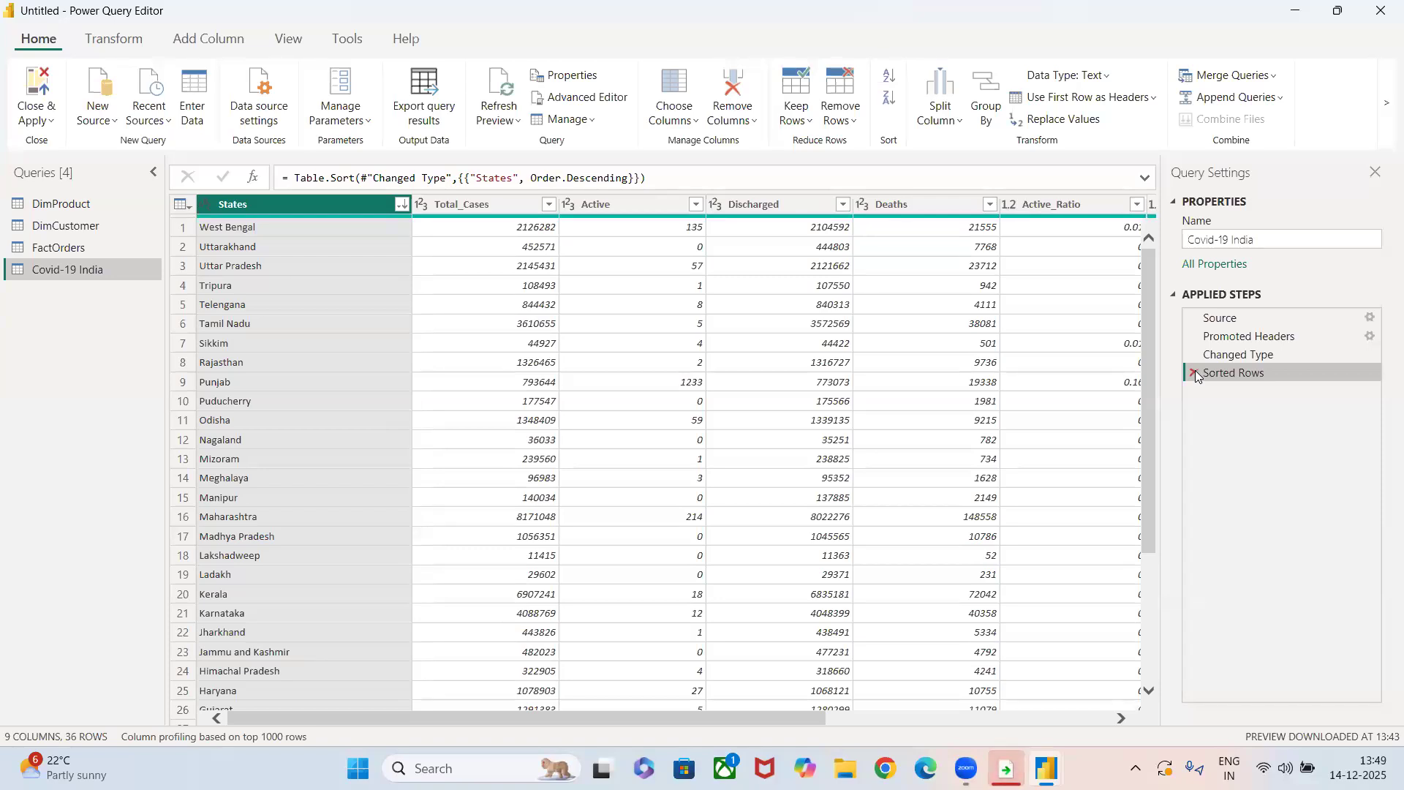
Group the table by States with a new Count column using the Count Distinct Rows operation.
click(987, 109)
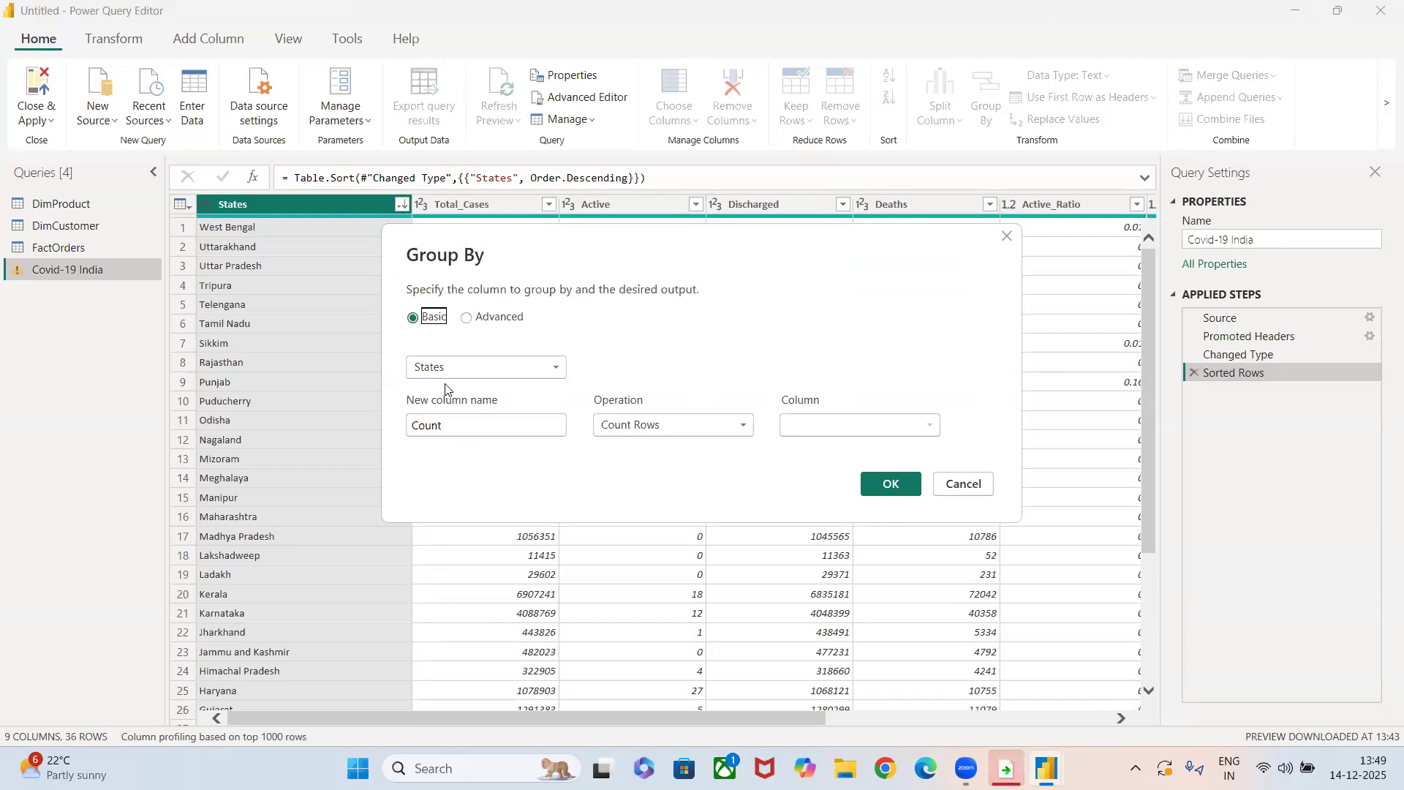
click(678, 425)
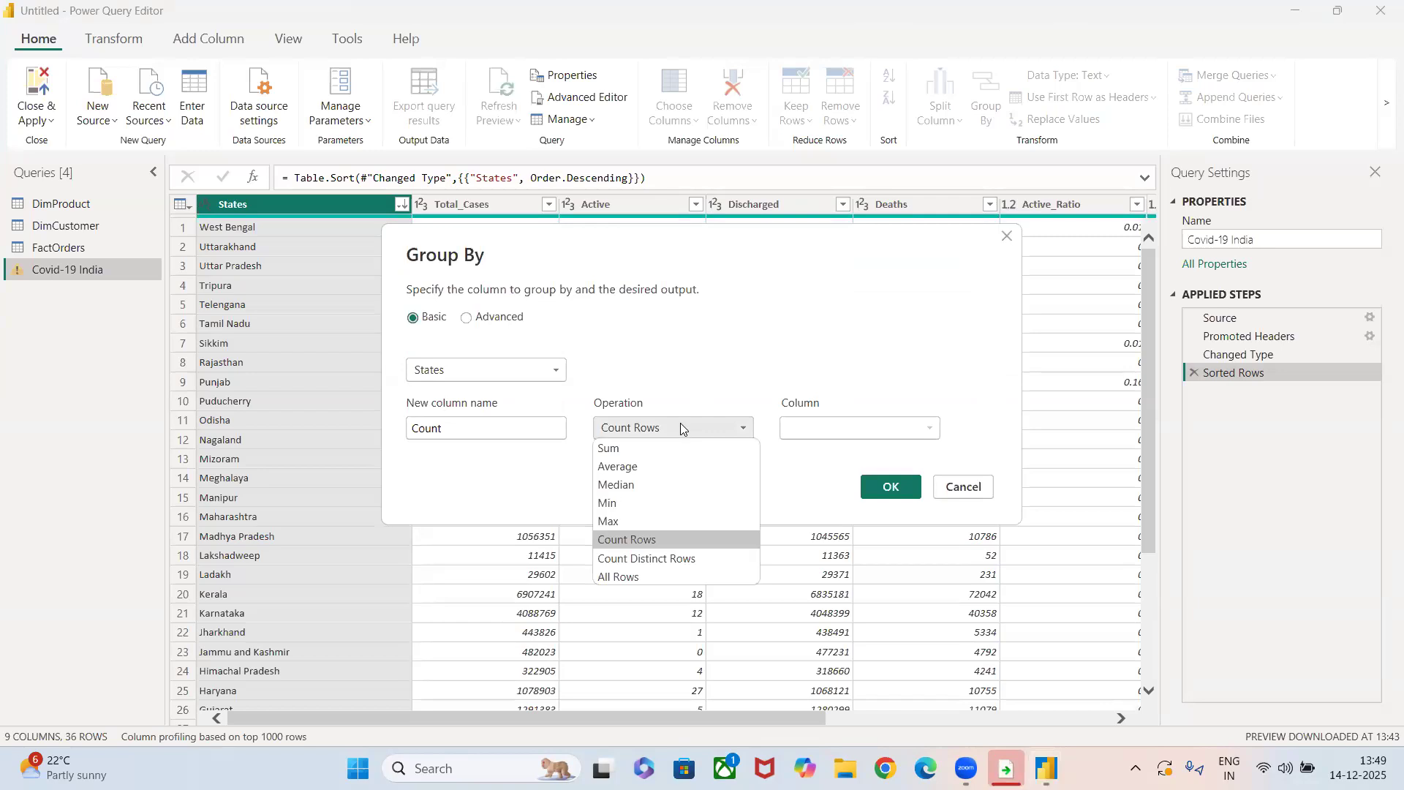
click(635, 541)
click(729, 432)
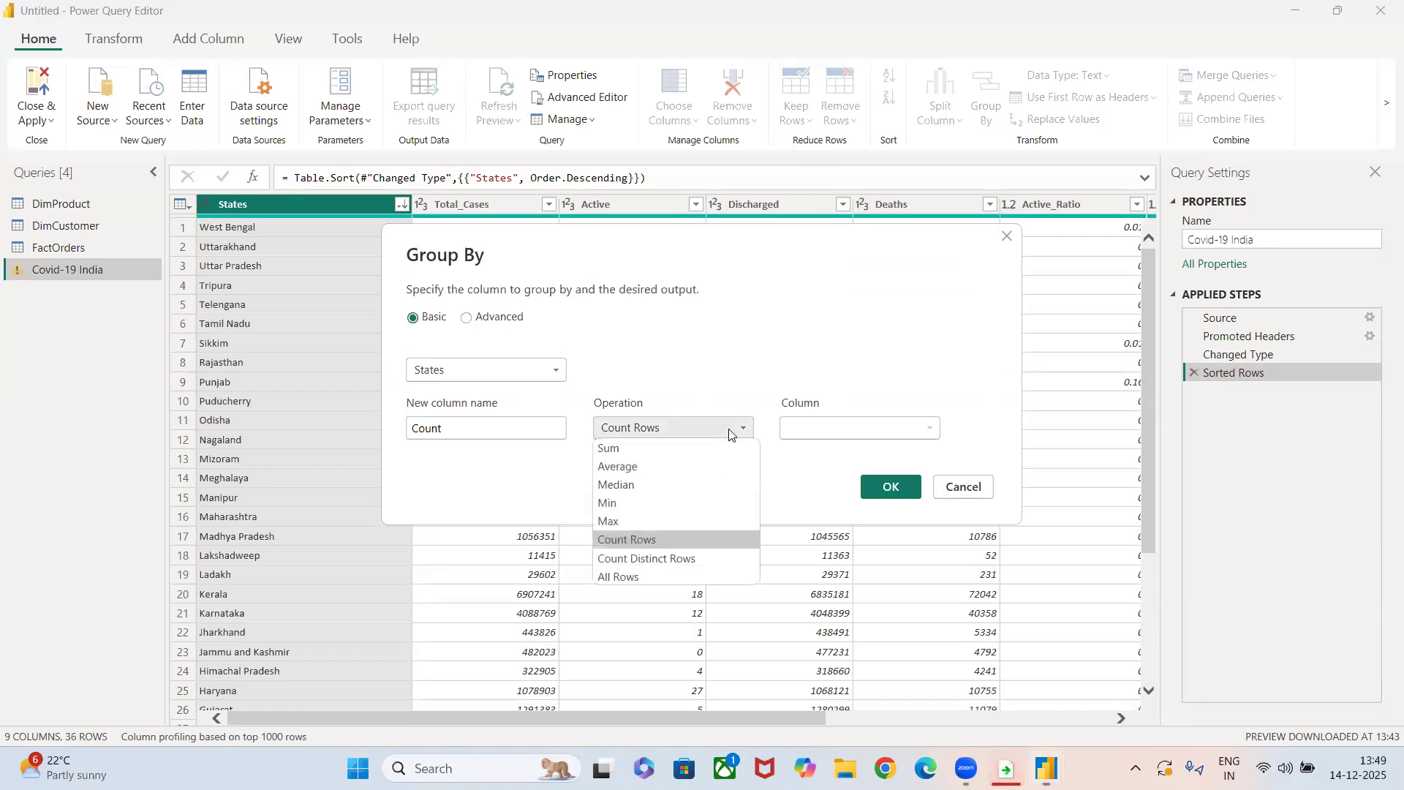
click(673, 560)
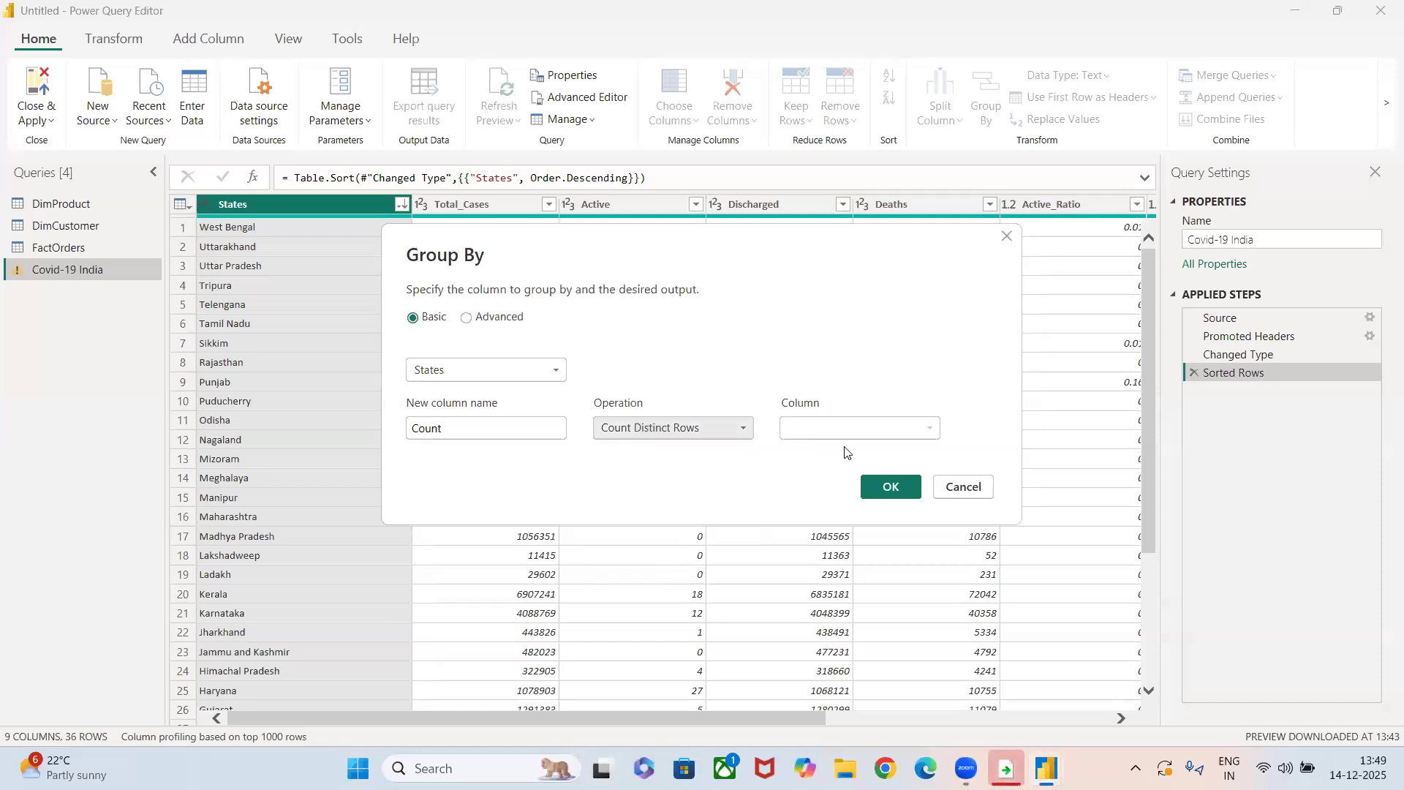
click(890, 486)
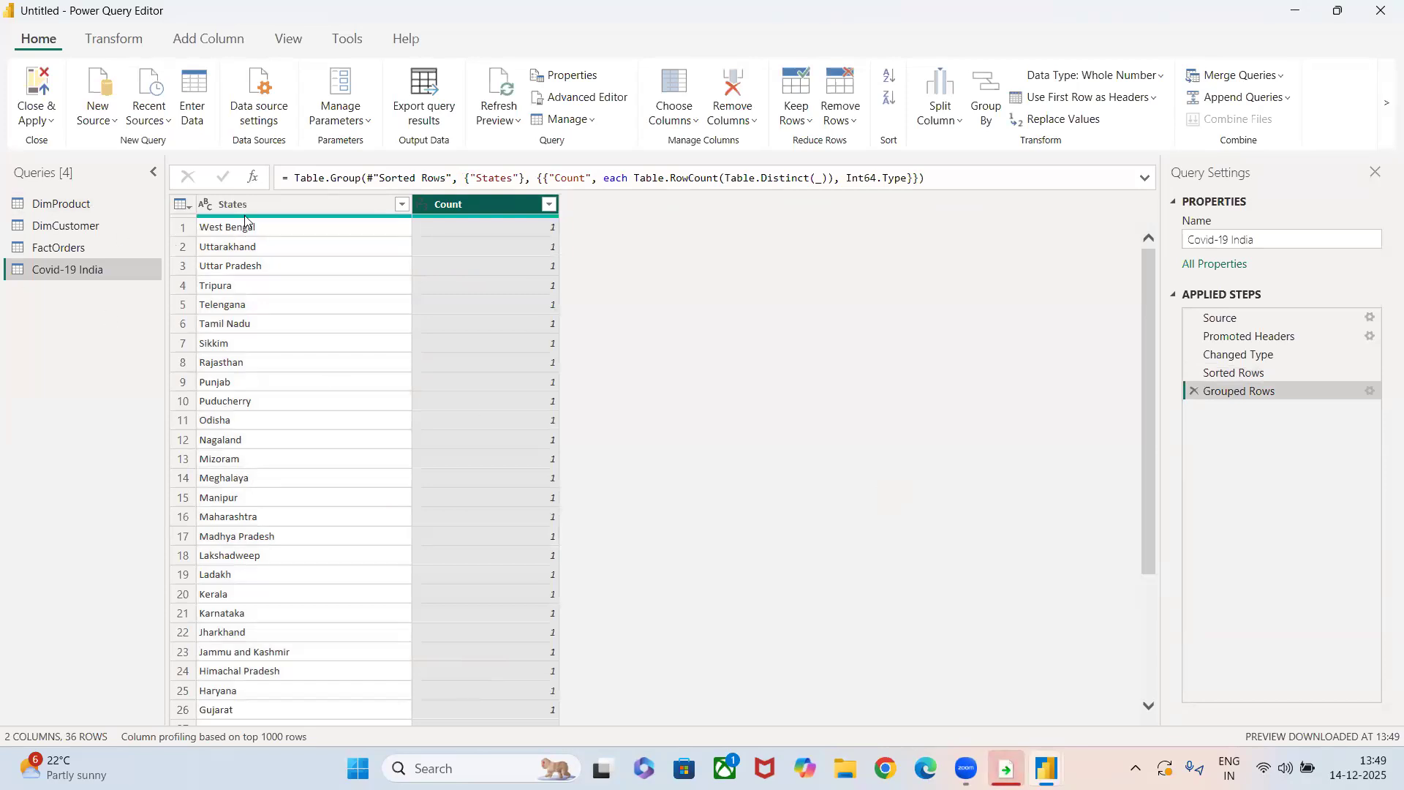
Review the counts per state, and delete the Grouped Rows applied step.
scroll(553, 483, down, 4)
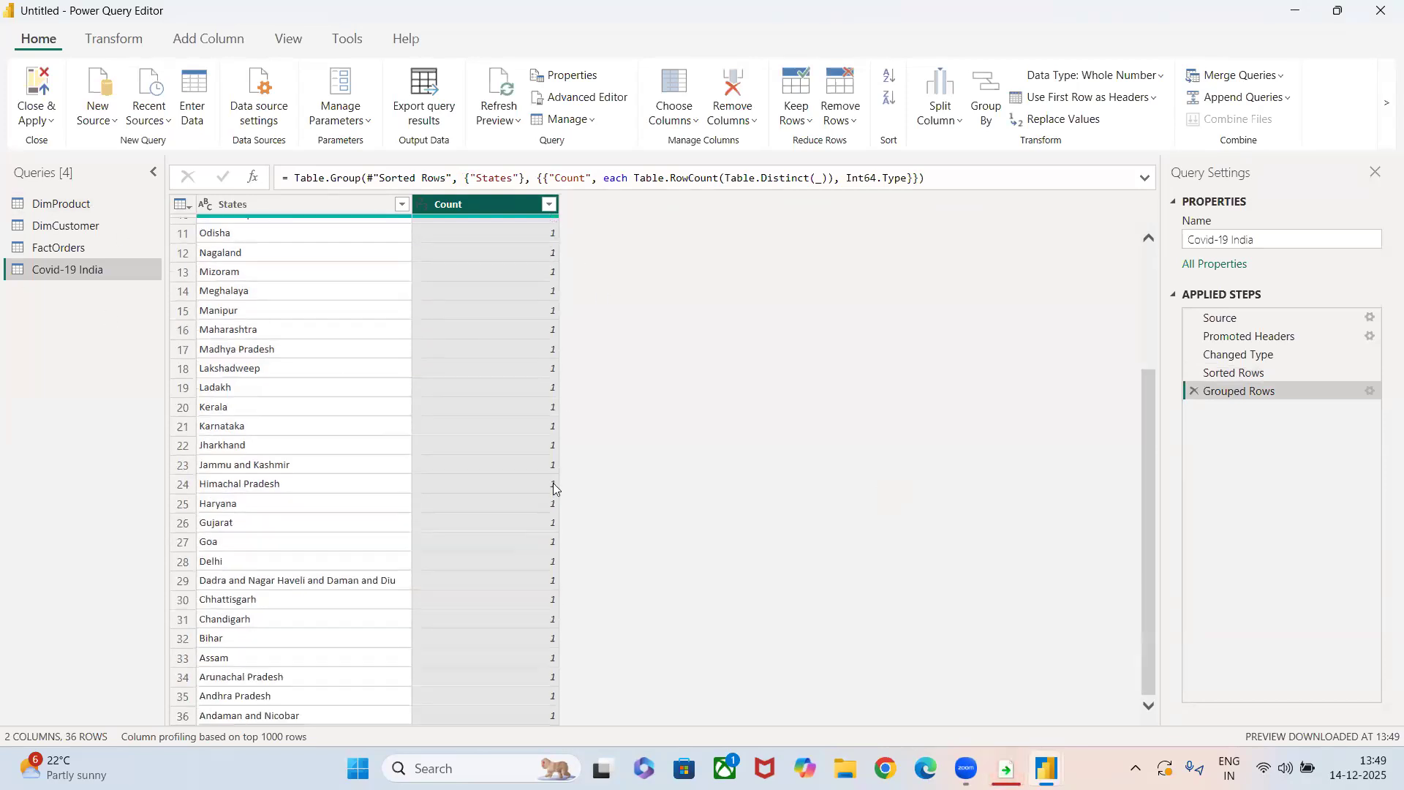
scroll(553, 483, up, 4)
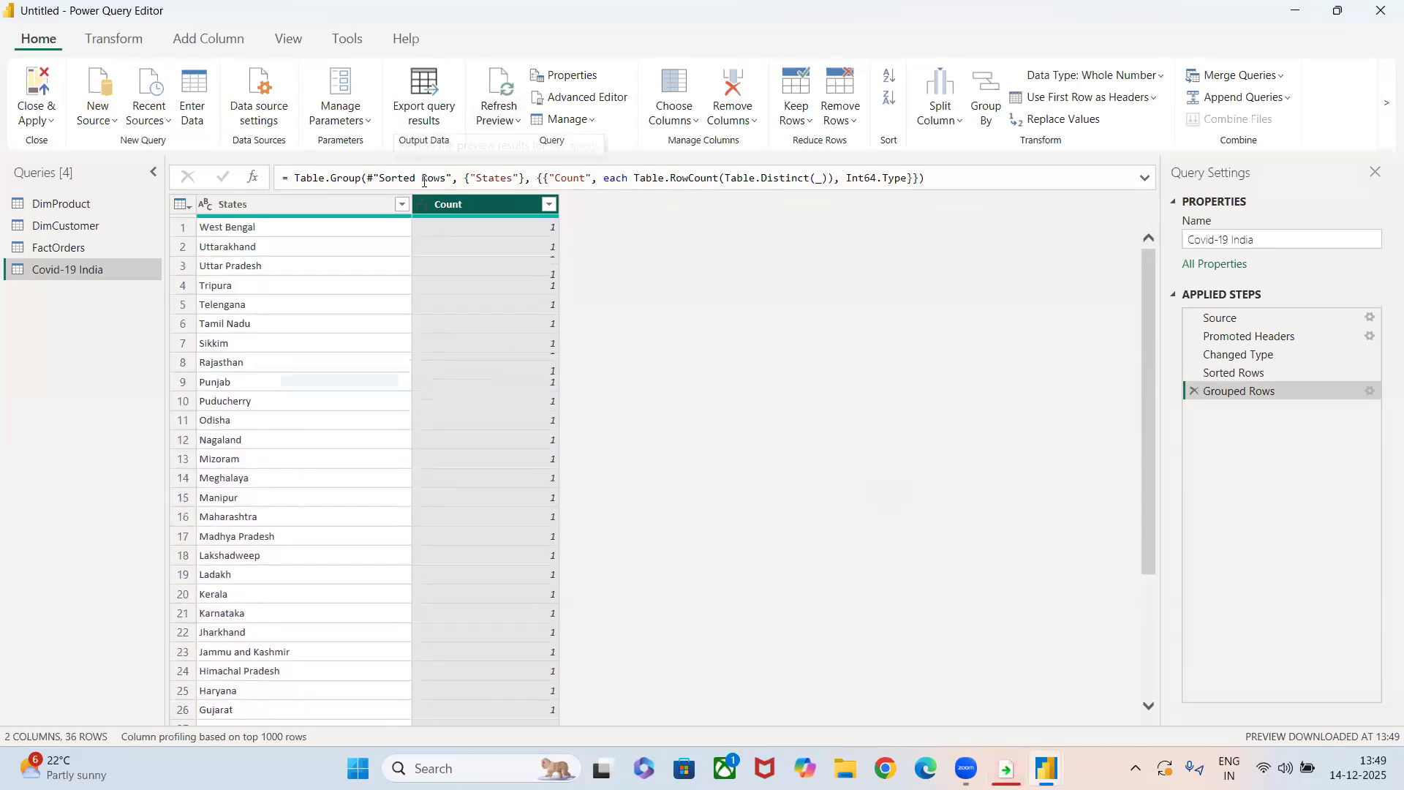
click(1193, 392)
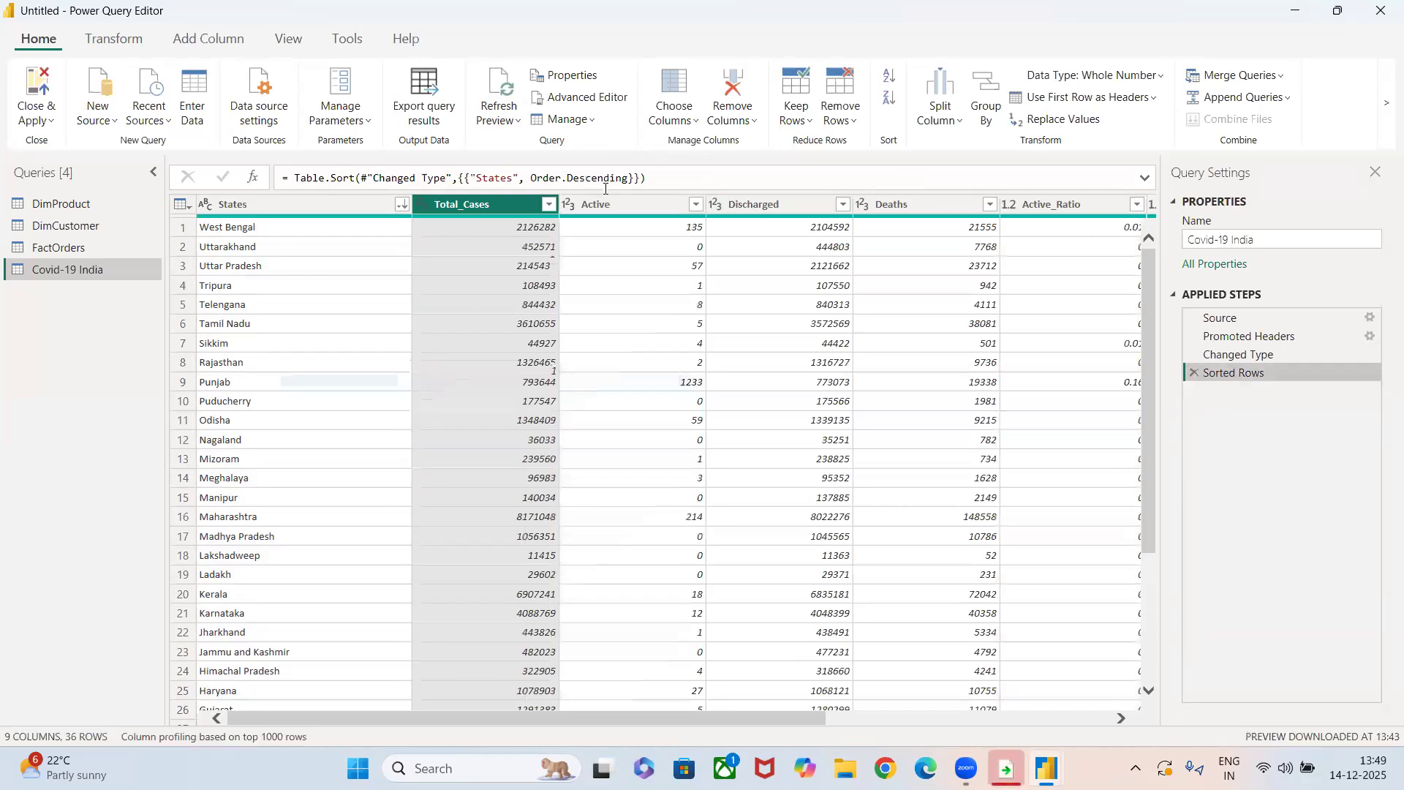
Group the table by Active using Count Distinct Rows for the Count column, and delete the Grouped Rows step.
click(651, 203)
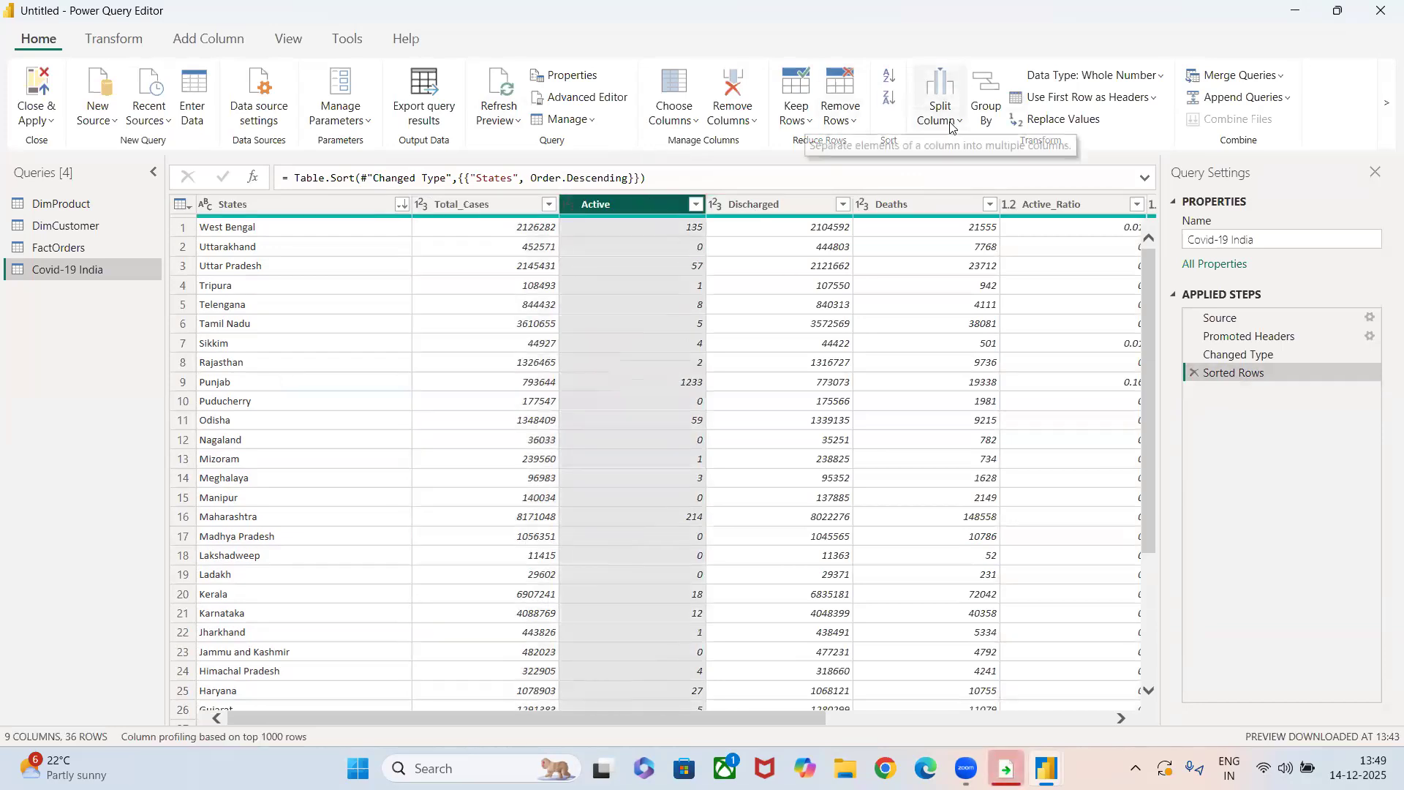
click(988, 125)
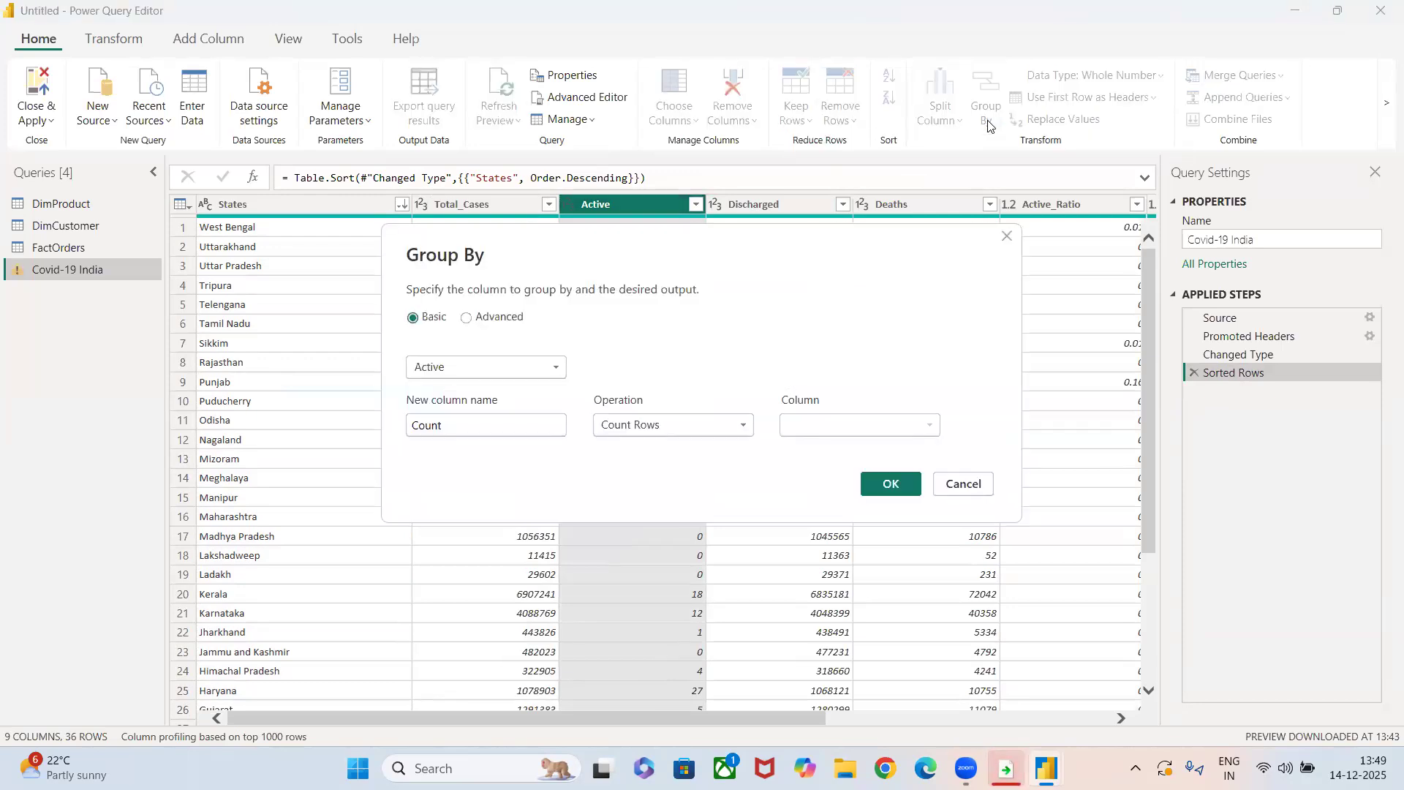
click(701, 422)
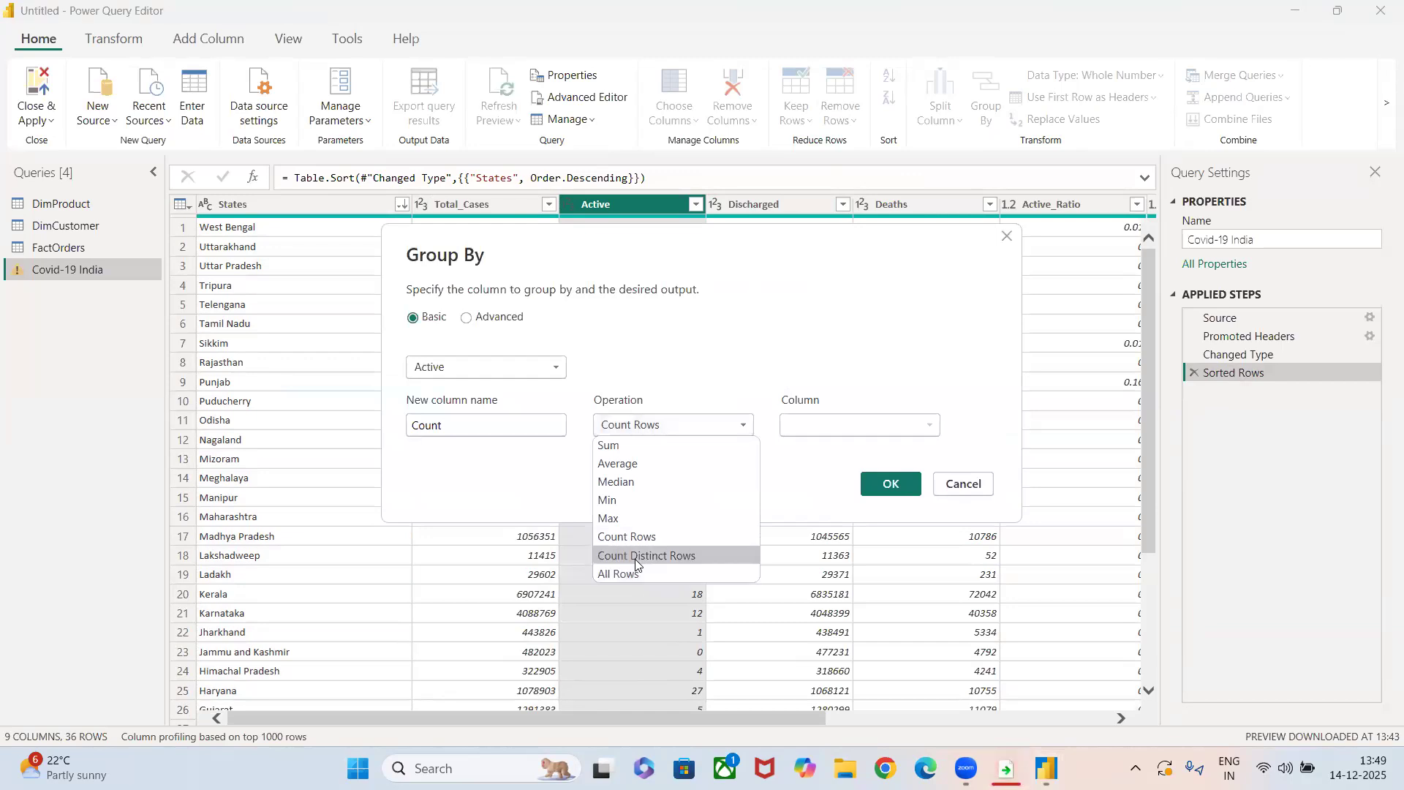
click(635, 557)
click(873, 483)
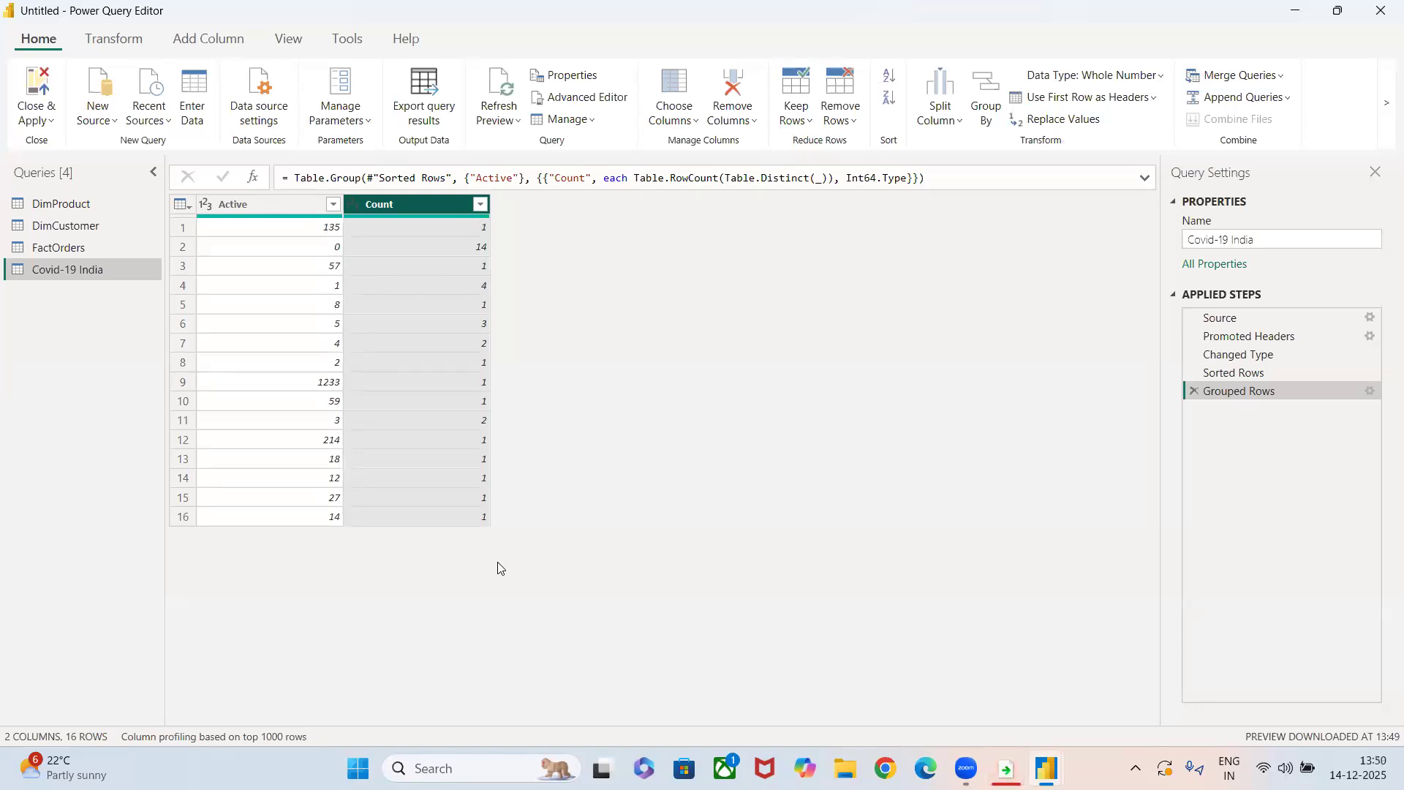
click(1194, 391)
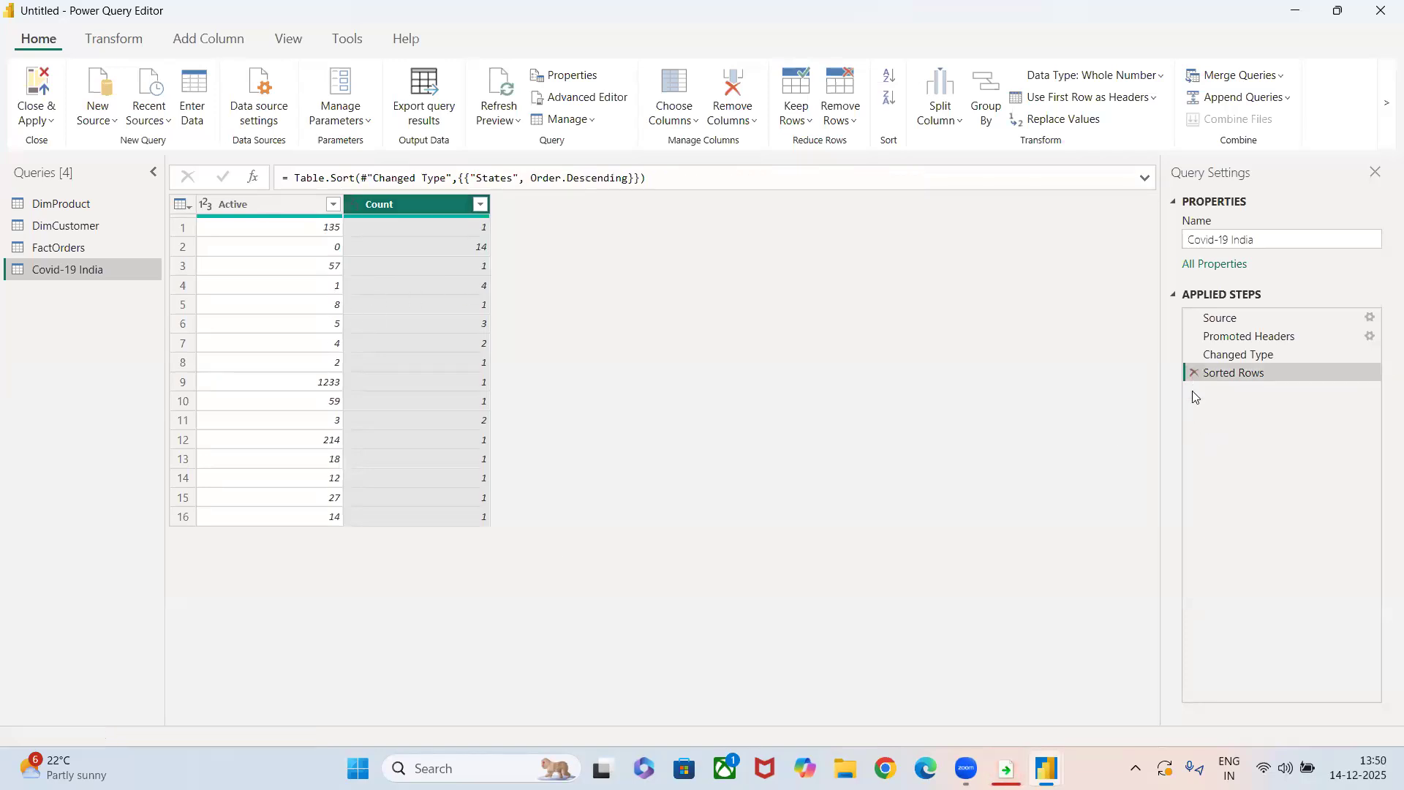
Group the table by Total_Cases with a Count column using the Sum of Deaths, and delete the Grouped Rows step.
click(987, 110)
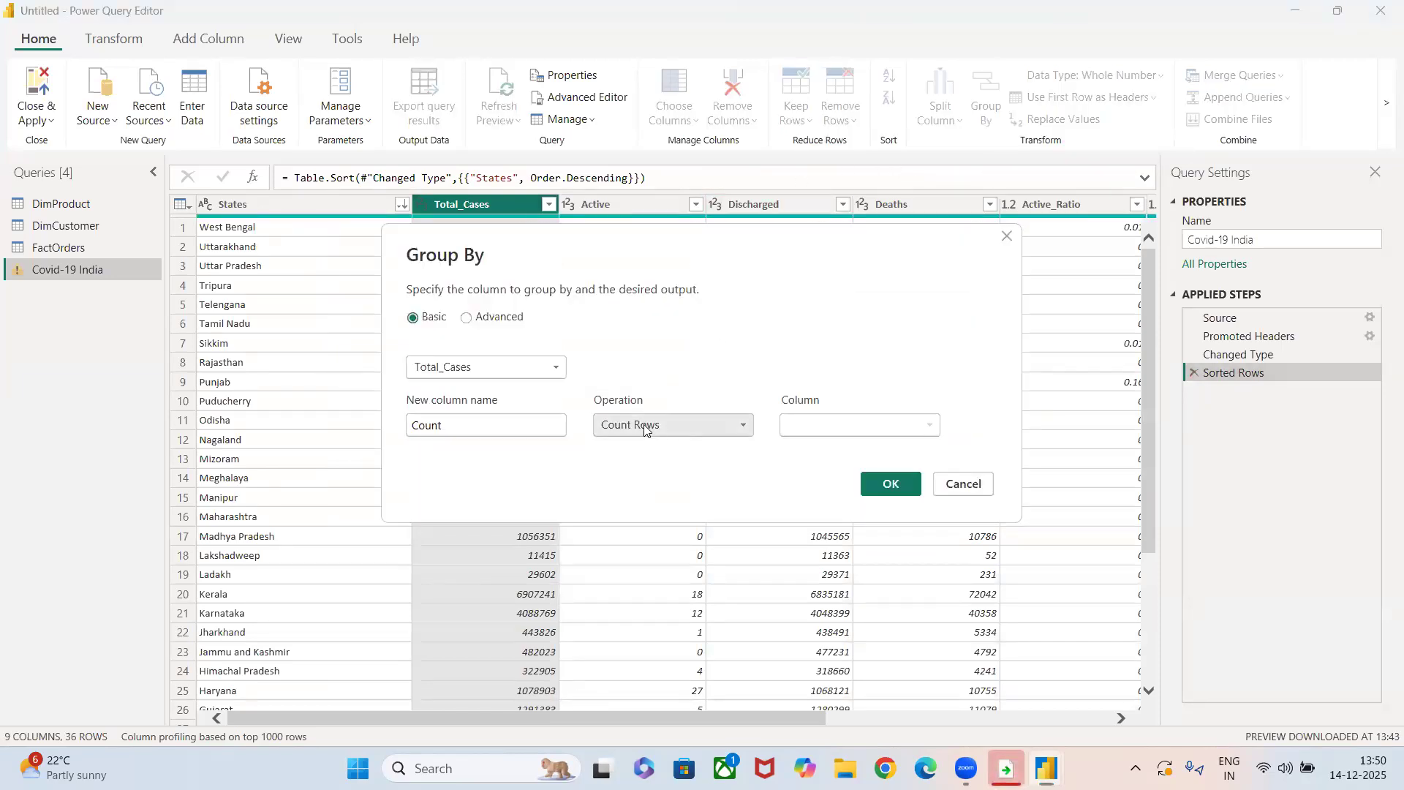
click(644, 430)
click(615, 443)
click(835, 426)
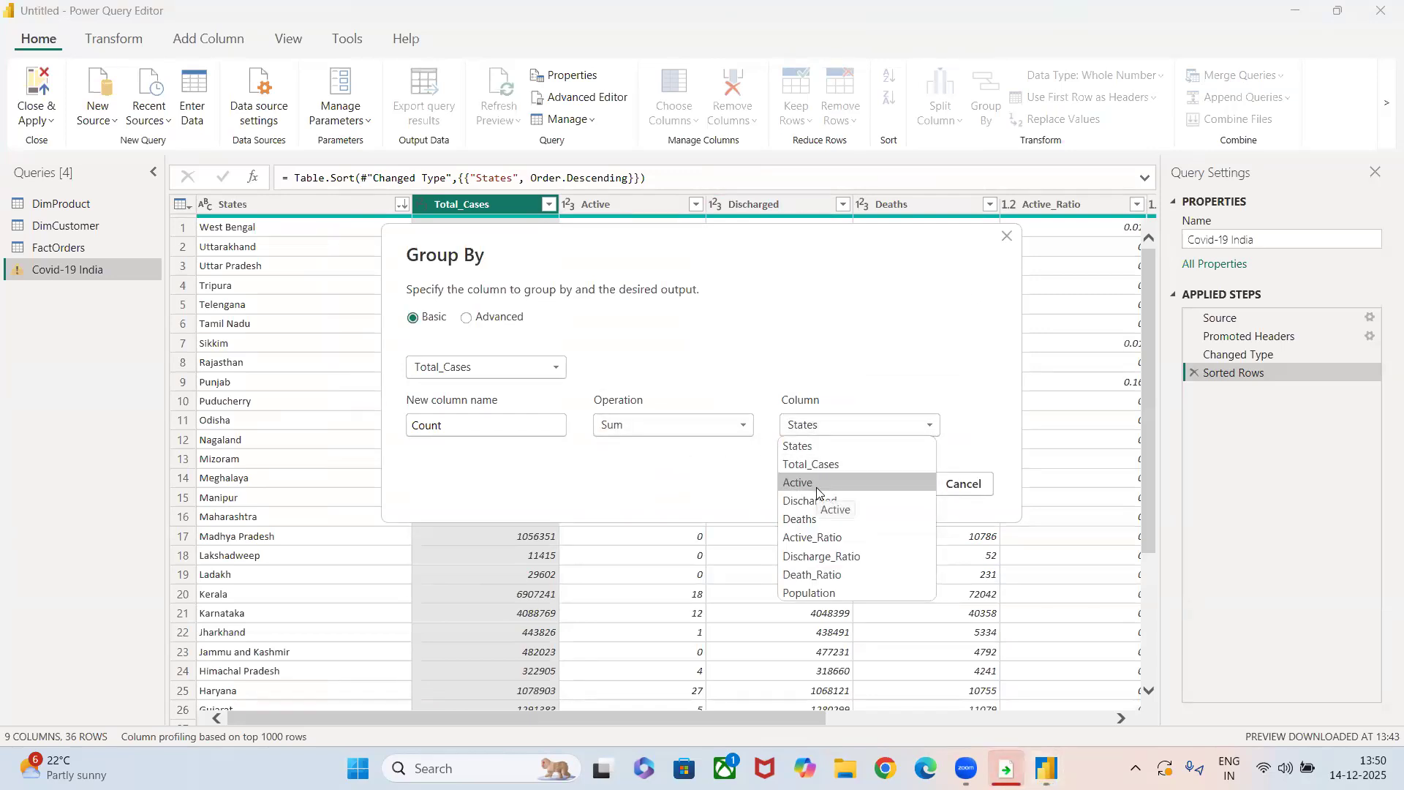
click(817, 519)
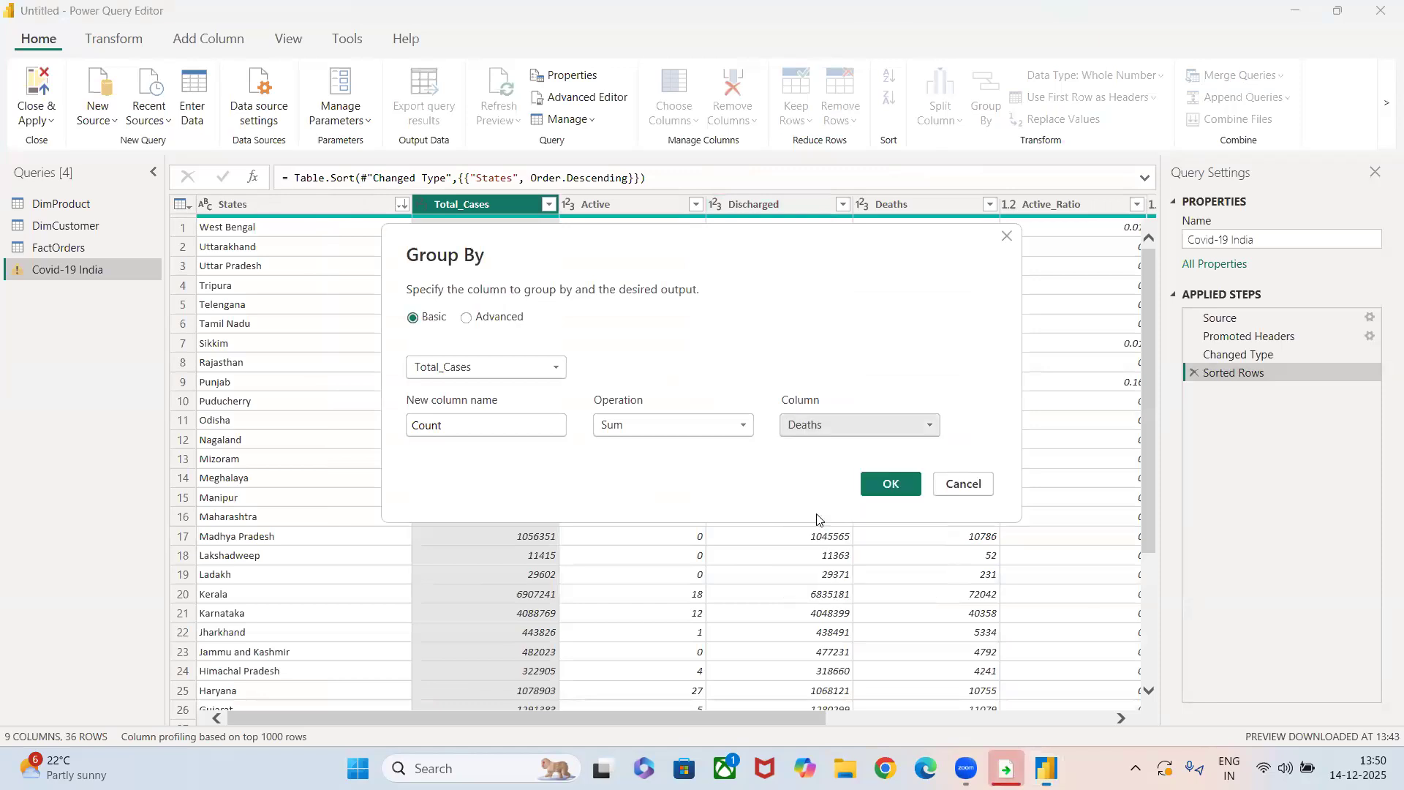
click(890, 486)
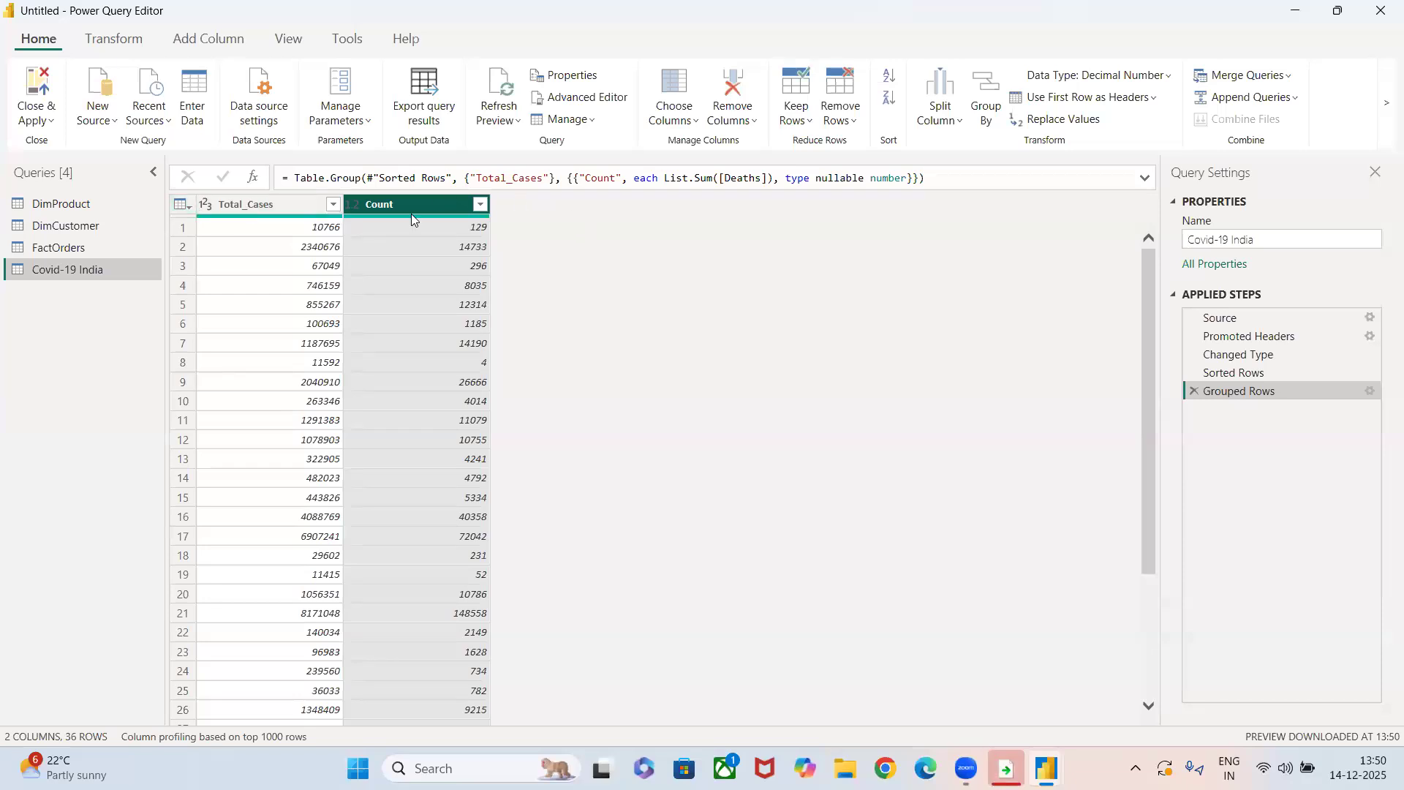
scroll(426, 447, down, 5)
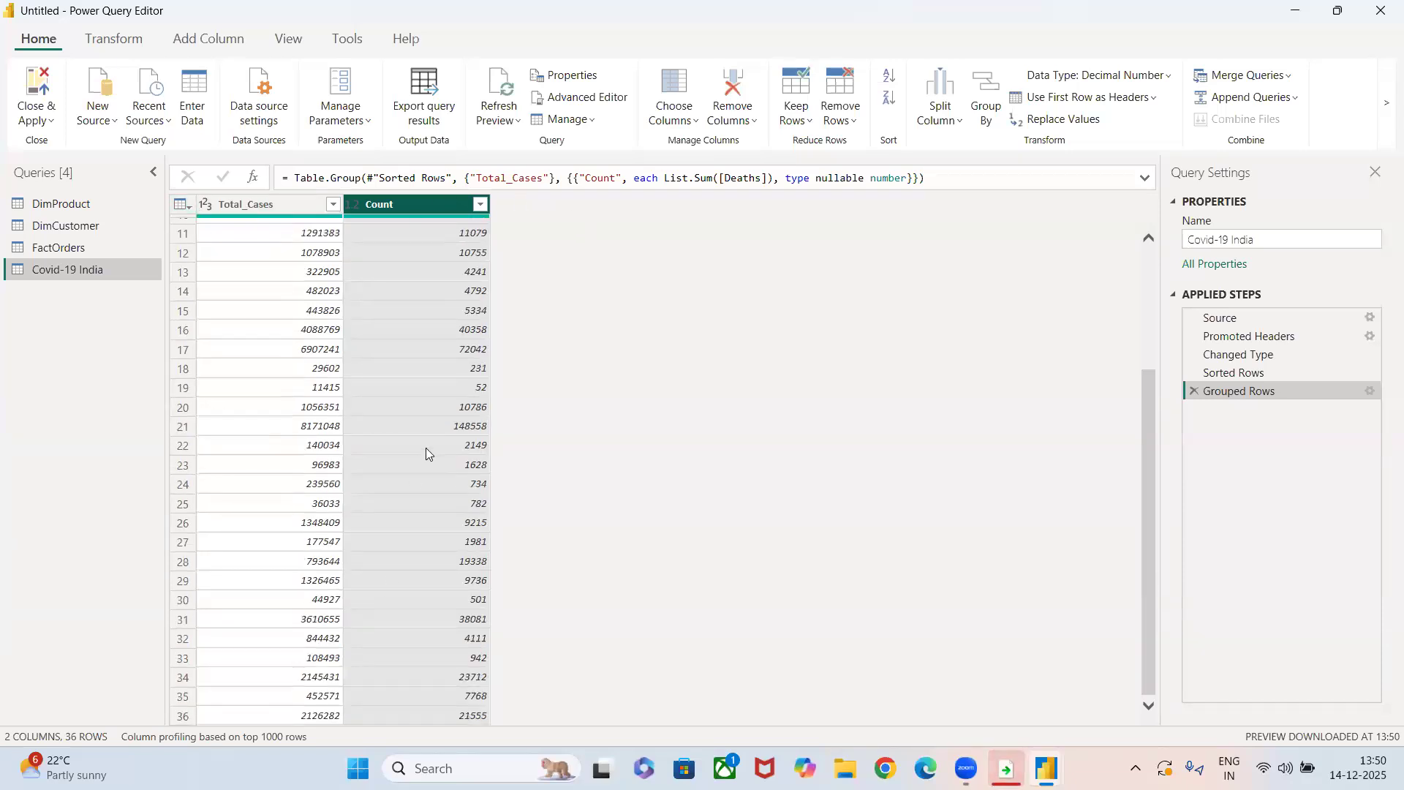
click(1194, 392)
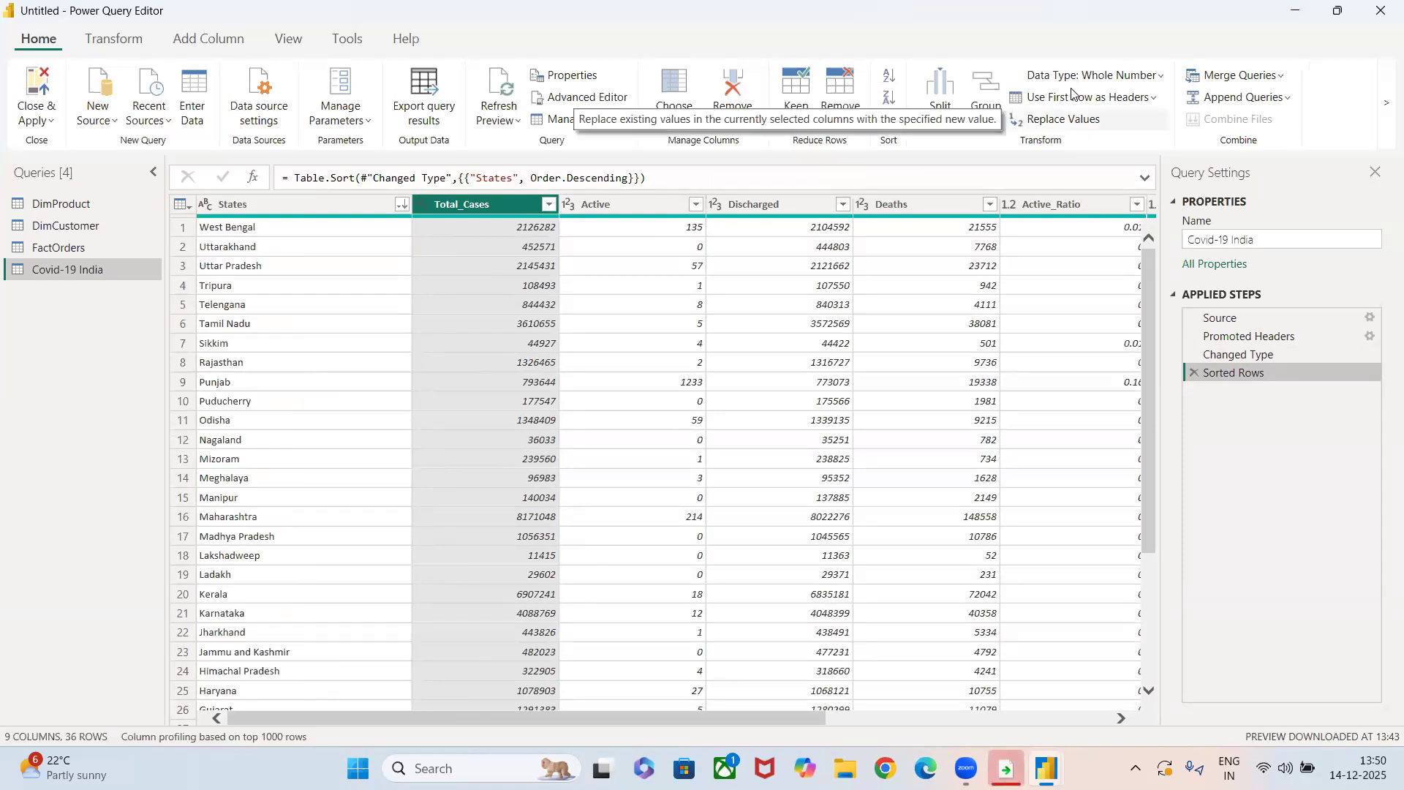
Replace Uttar Pradesh with 789 in the States column, and delete the Replaced Value applied step.
click(240, 266)
right_click(240, 266)
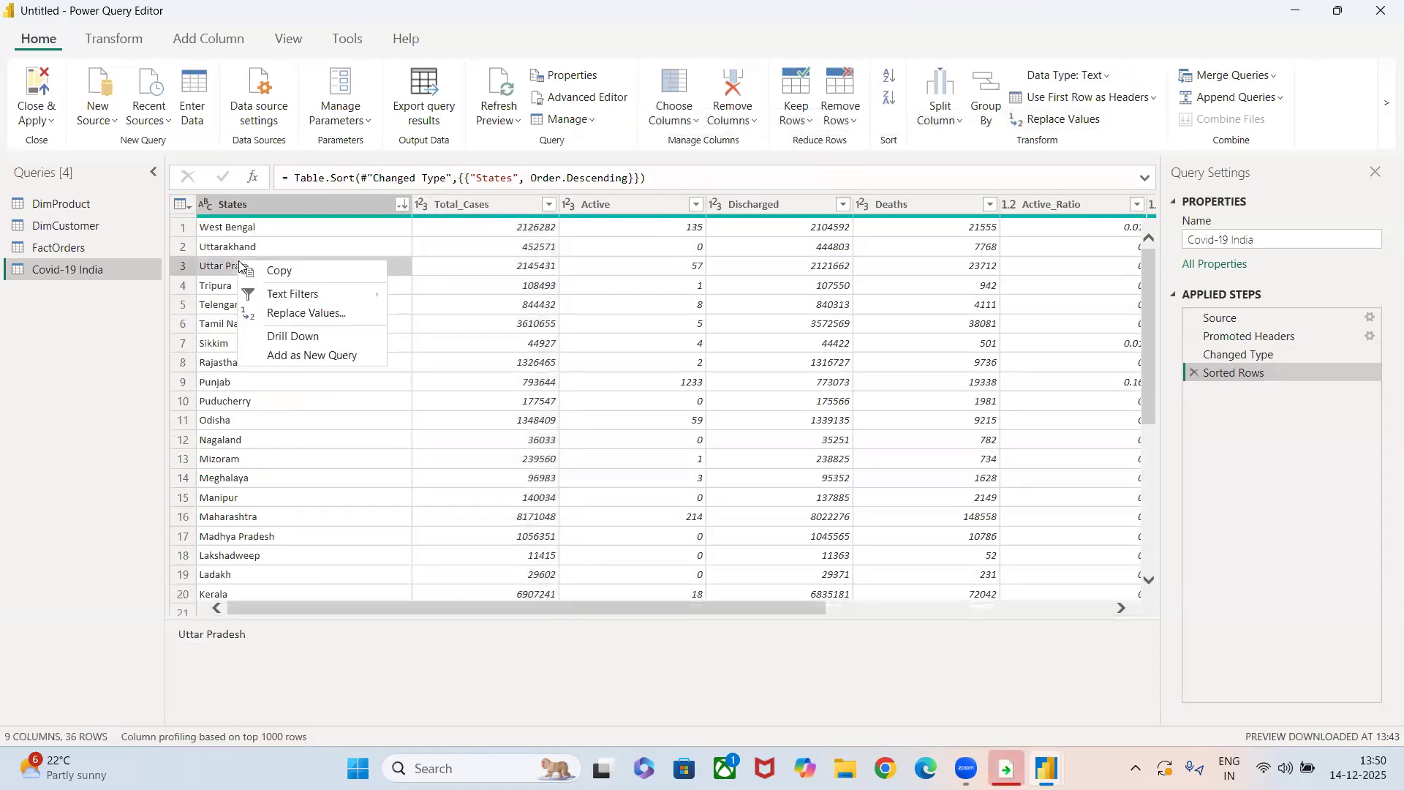
click(271, 312)
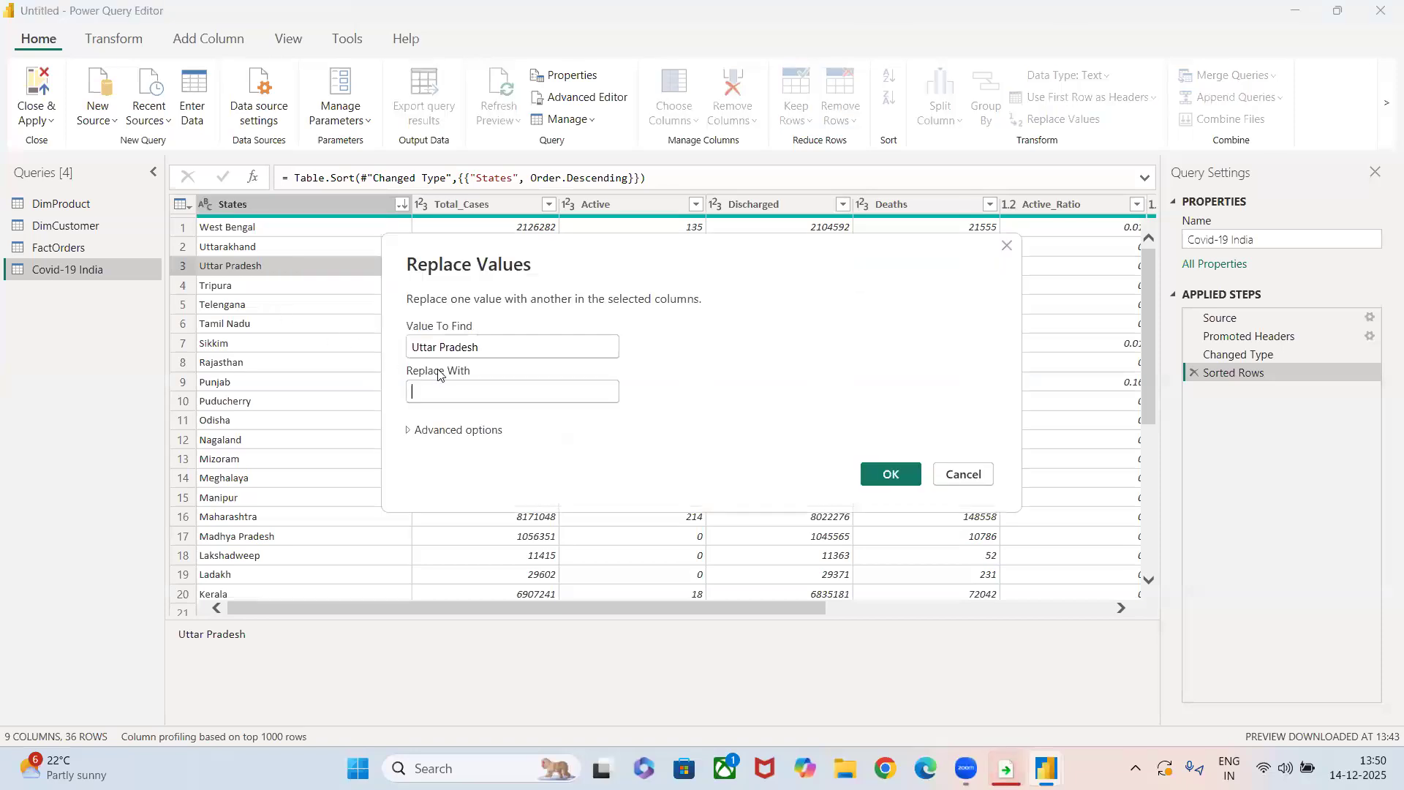
text(789)
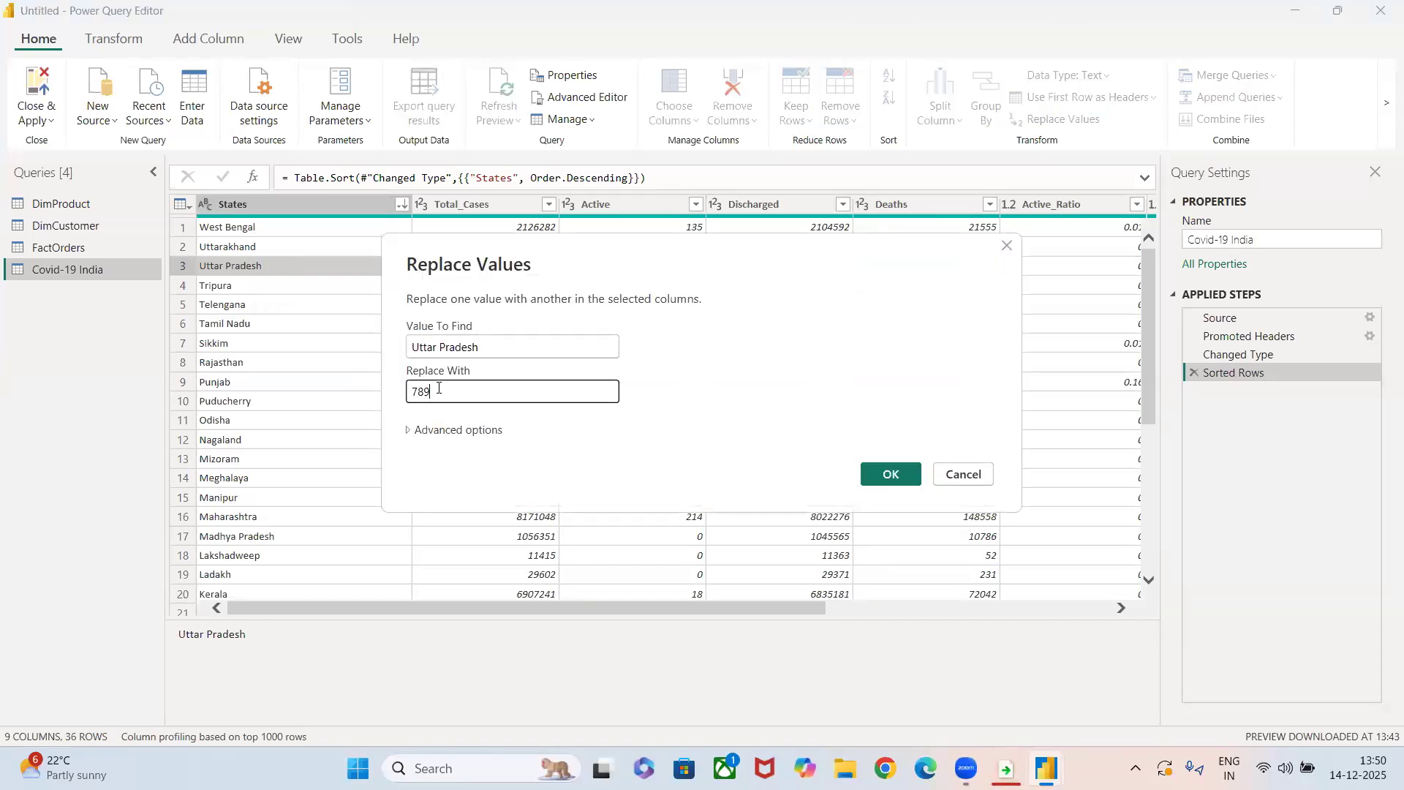
click(890, 476)
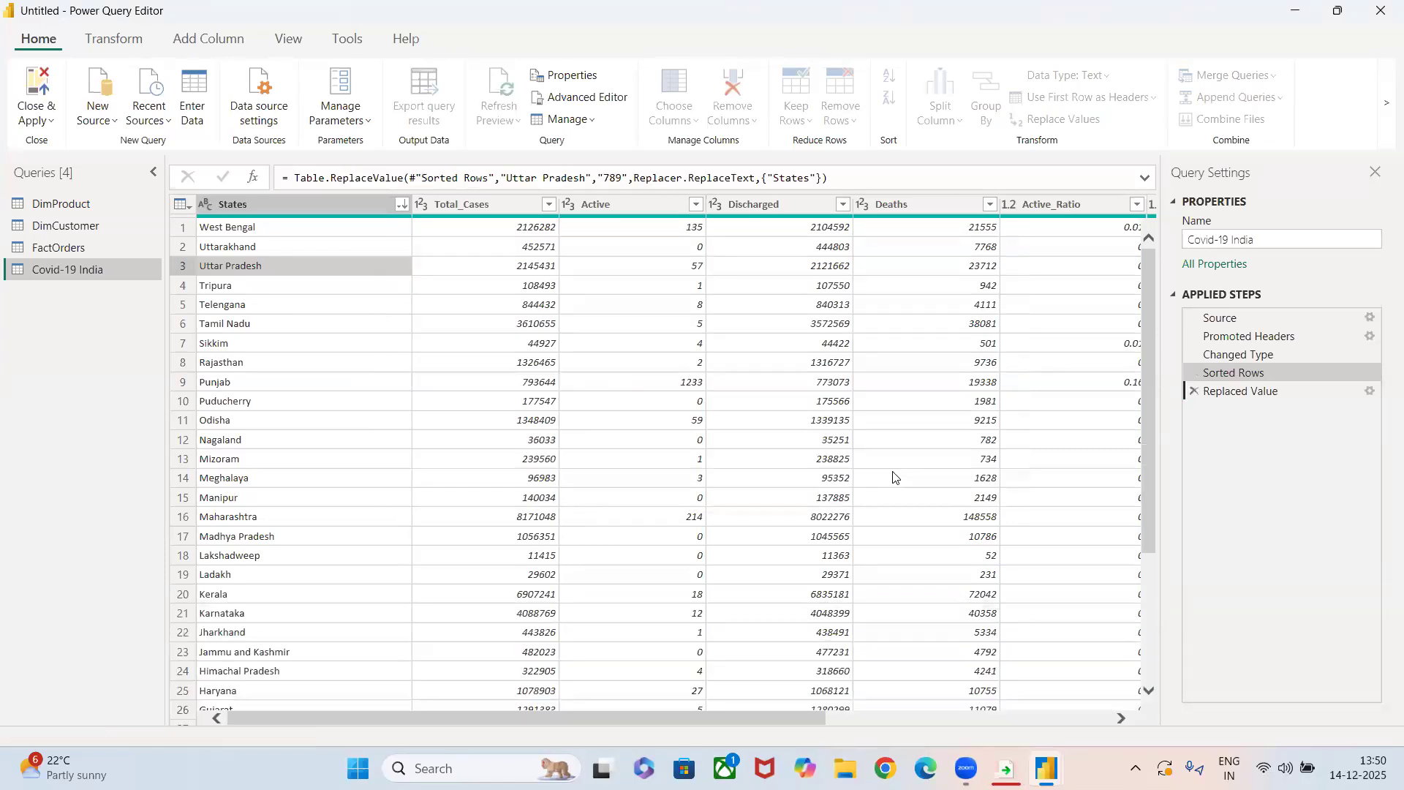
click(1192, 393)
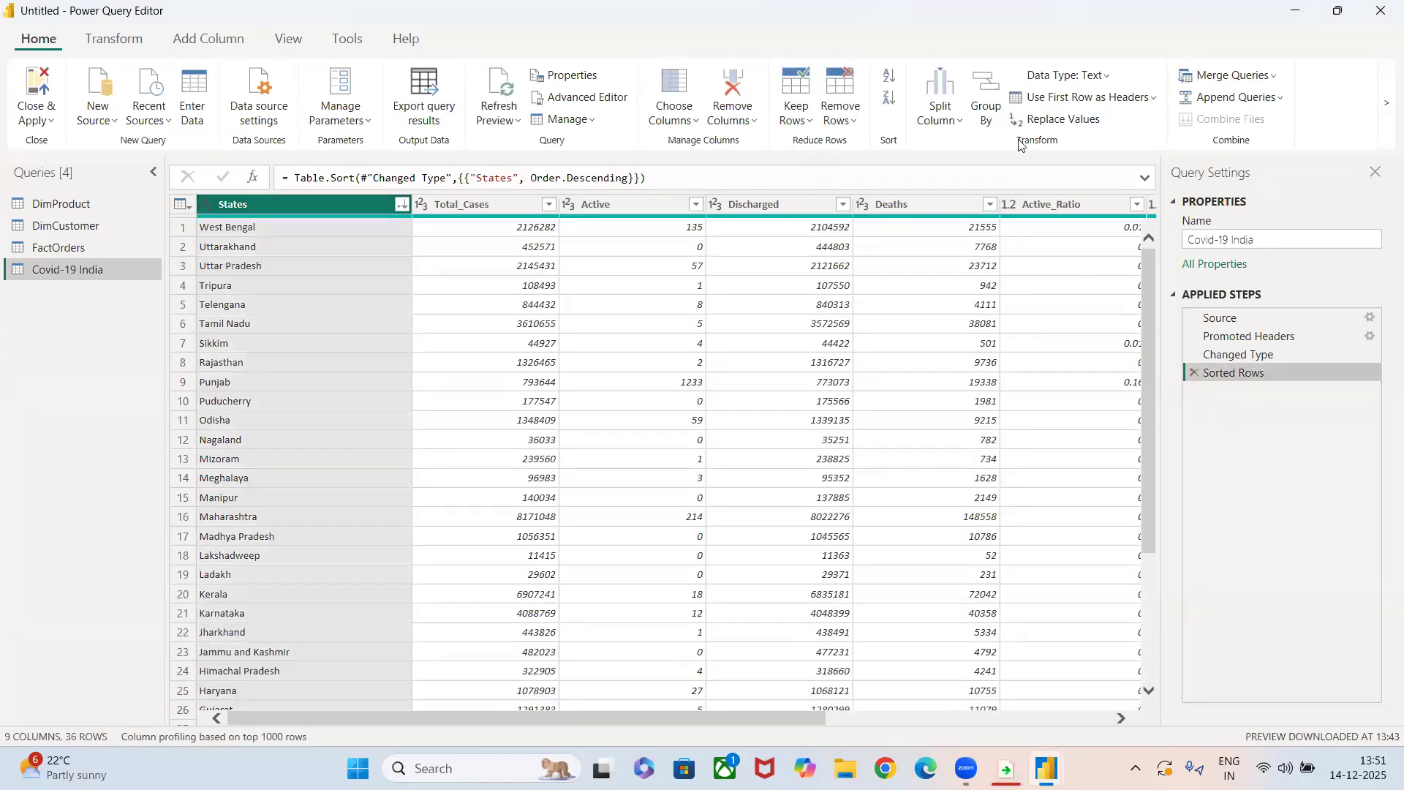
click(1057, 121)
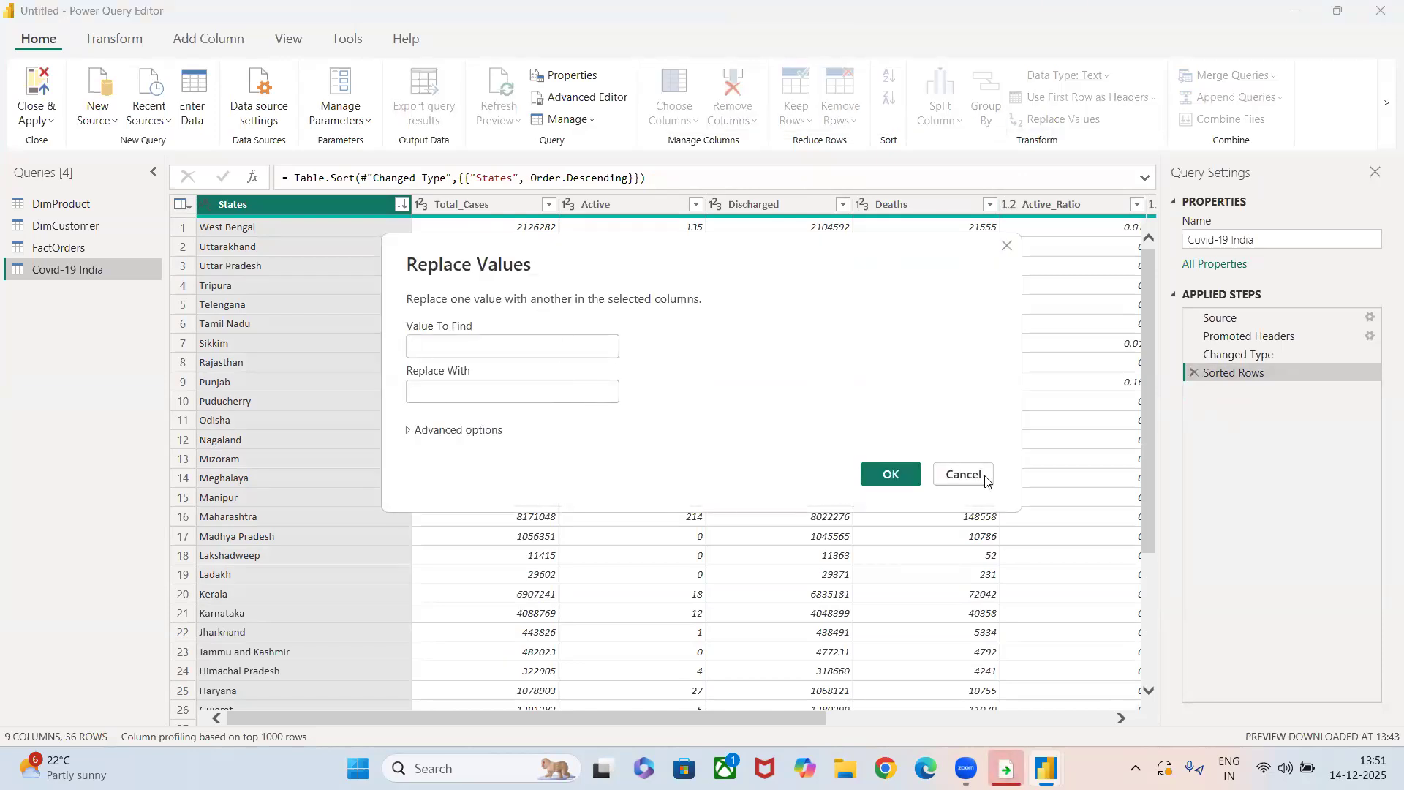
click(963, 475)
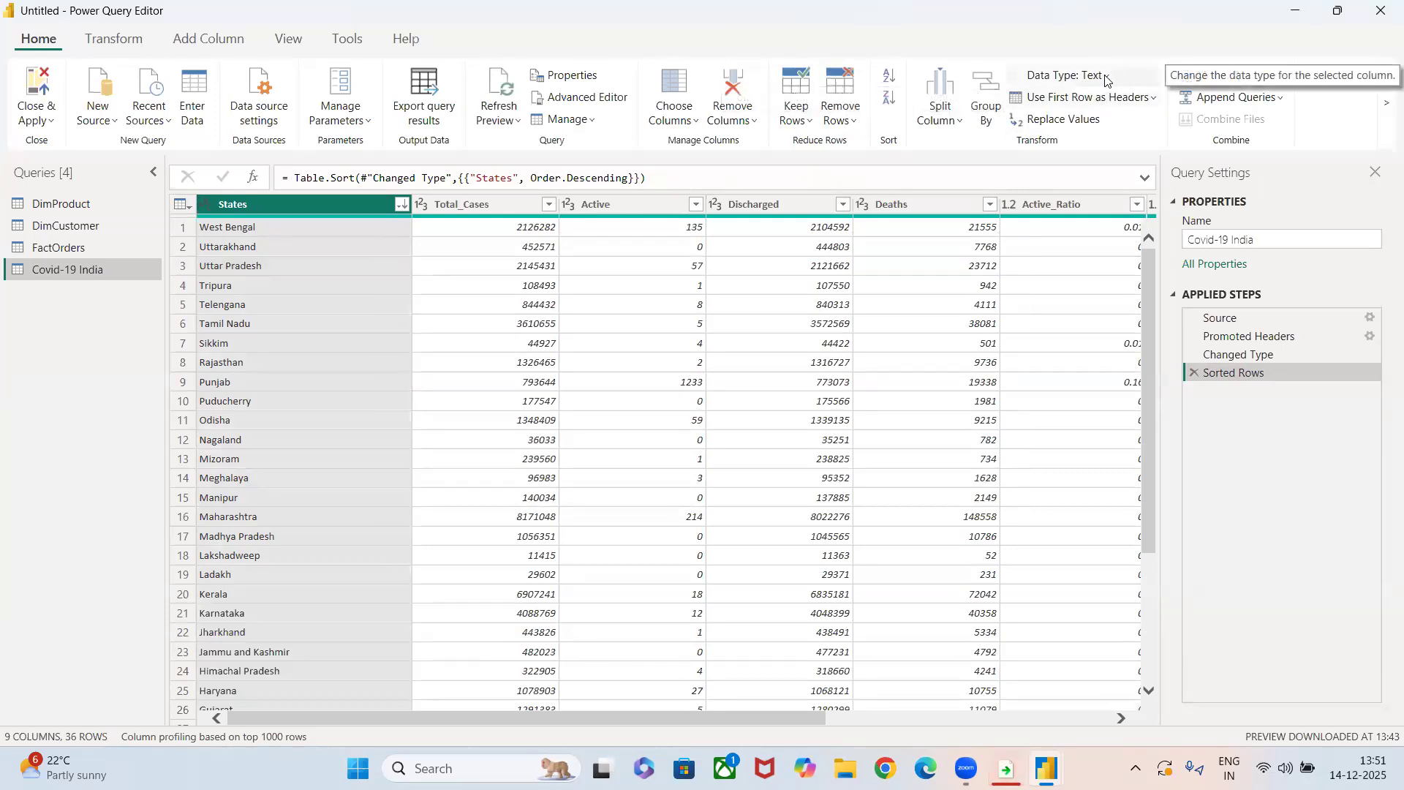
Examine the data types available for the States column, and view the DimProduct query before returning to Covid-19 India.
click(1105, 76)
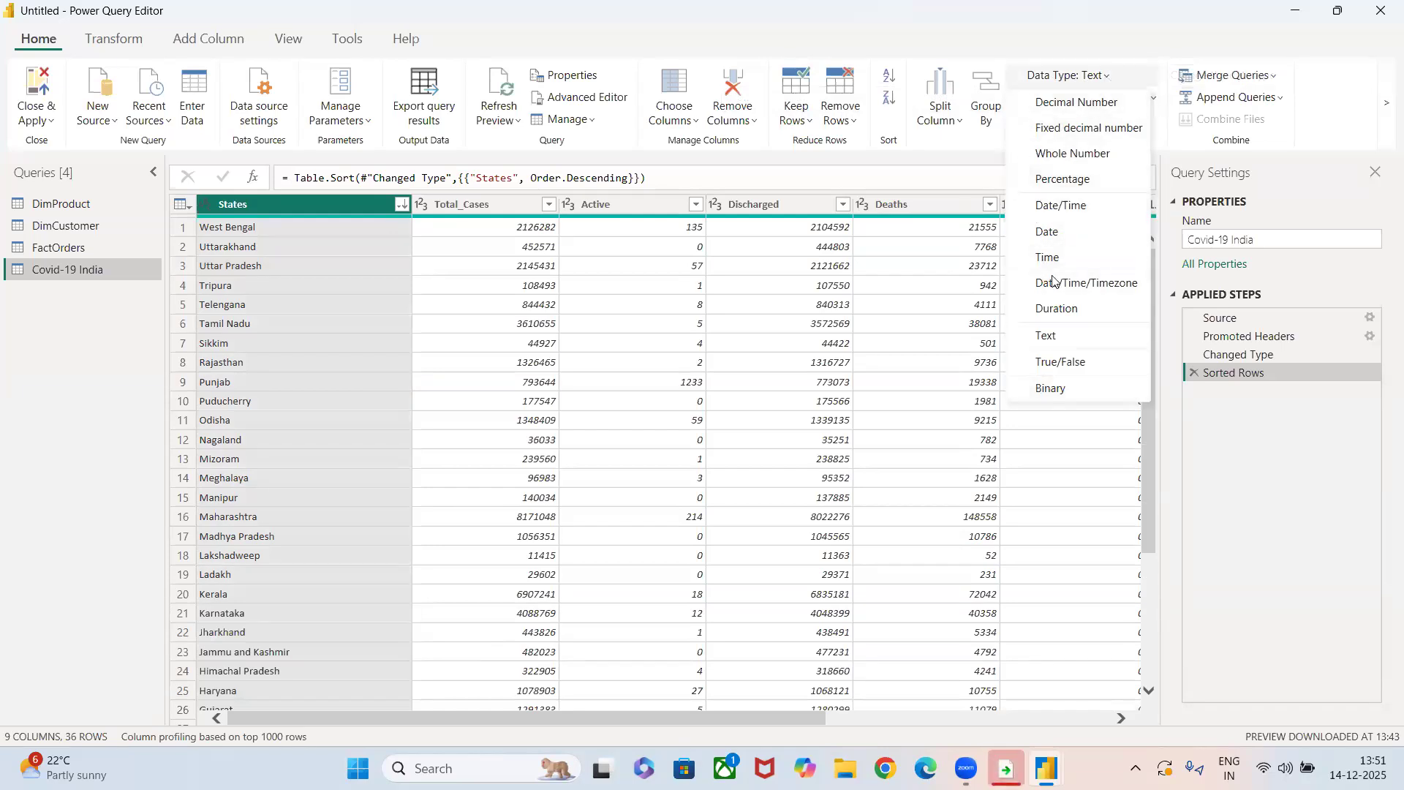
click(959, 173)
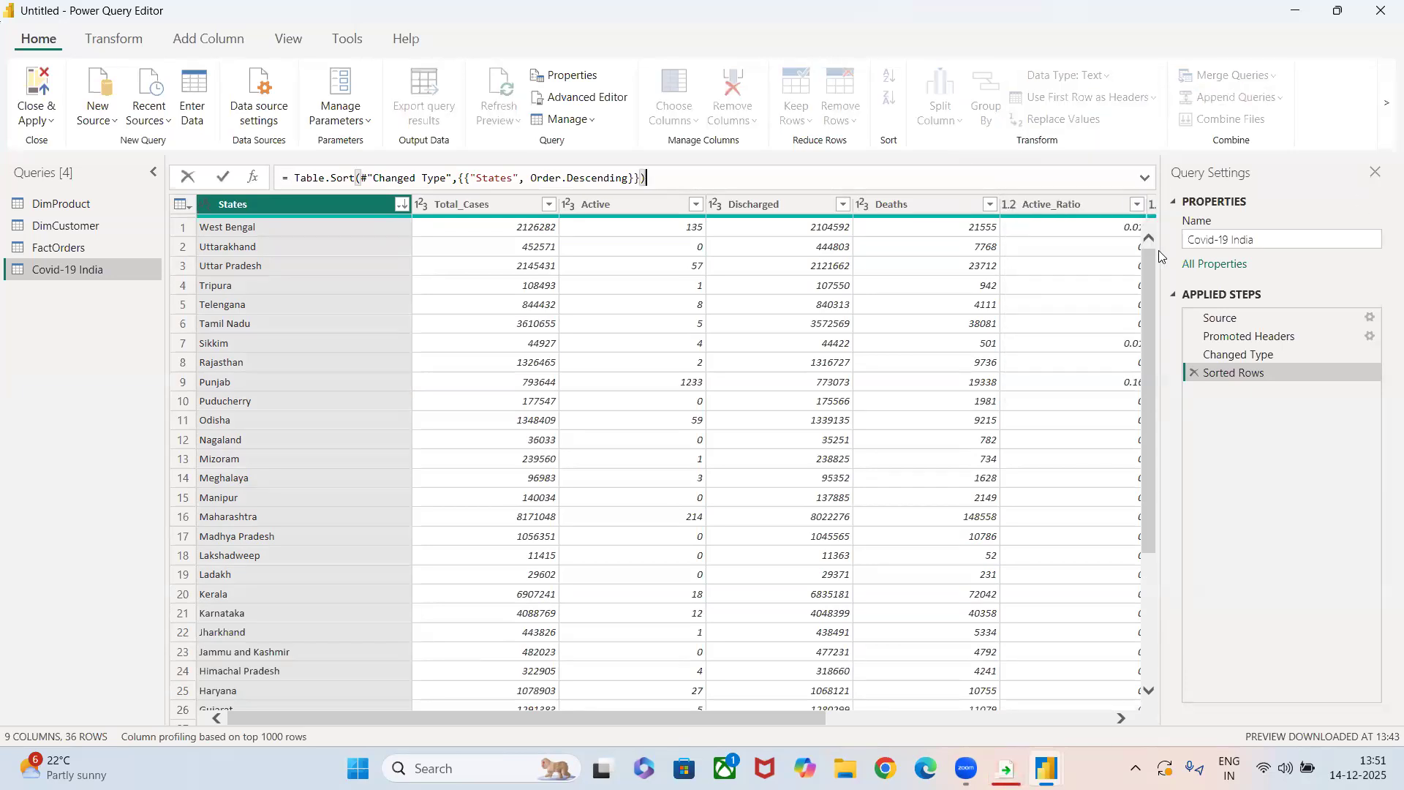
click(77, 210)
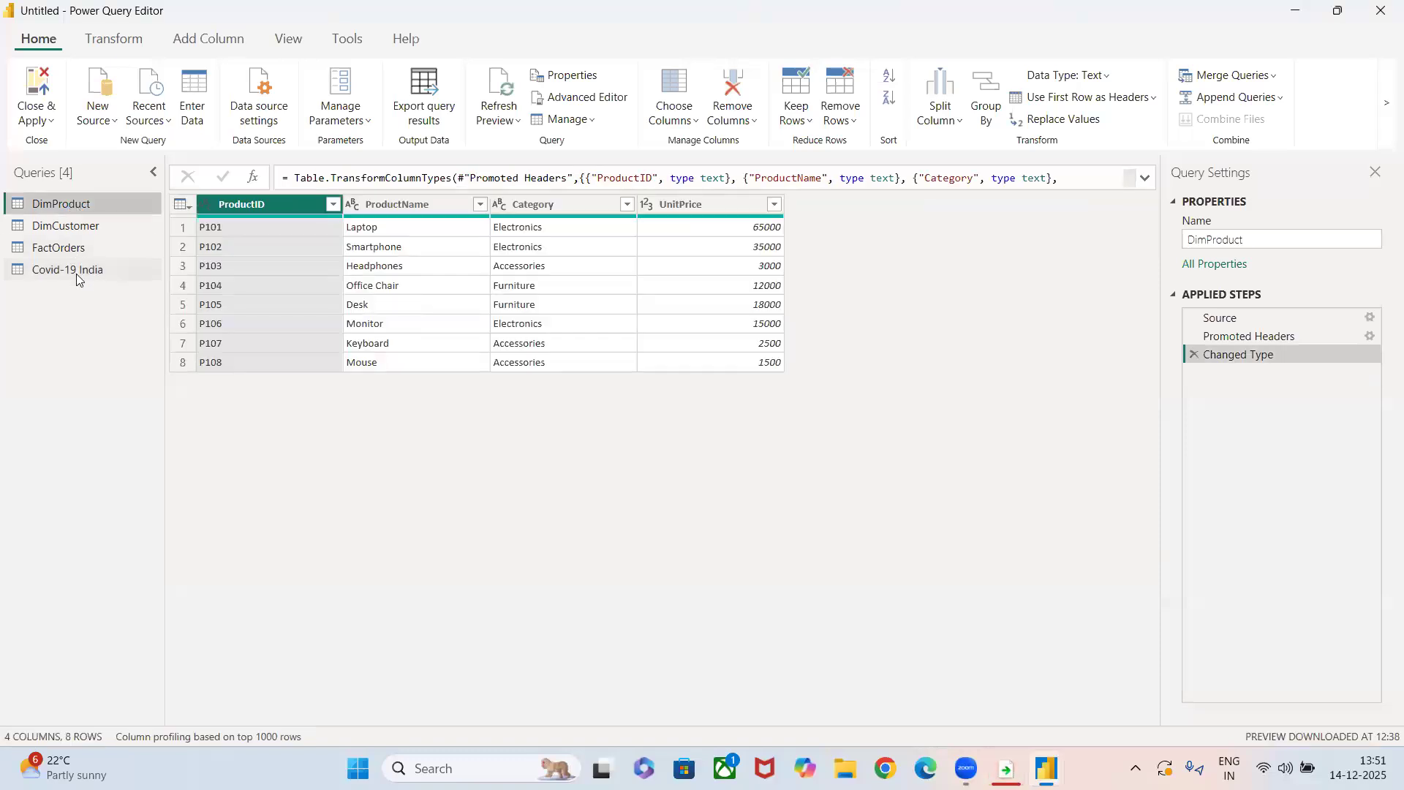
click(76, 274)
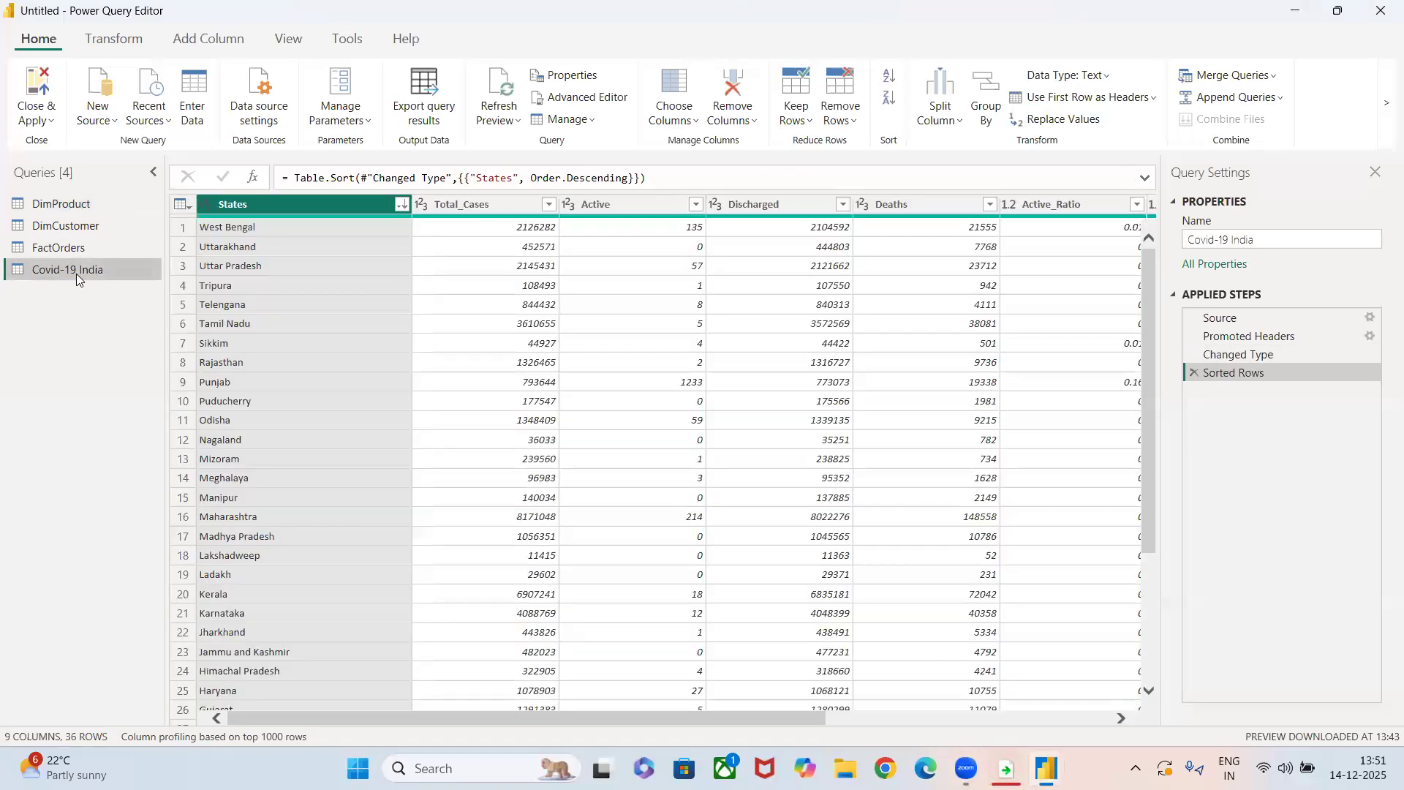
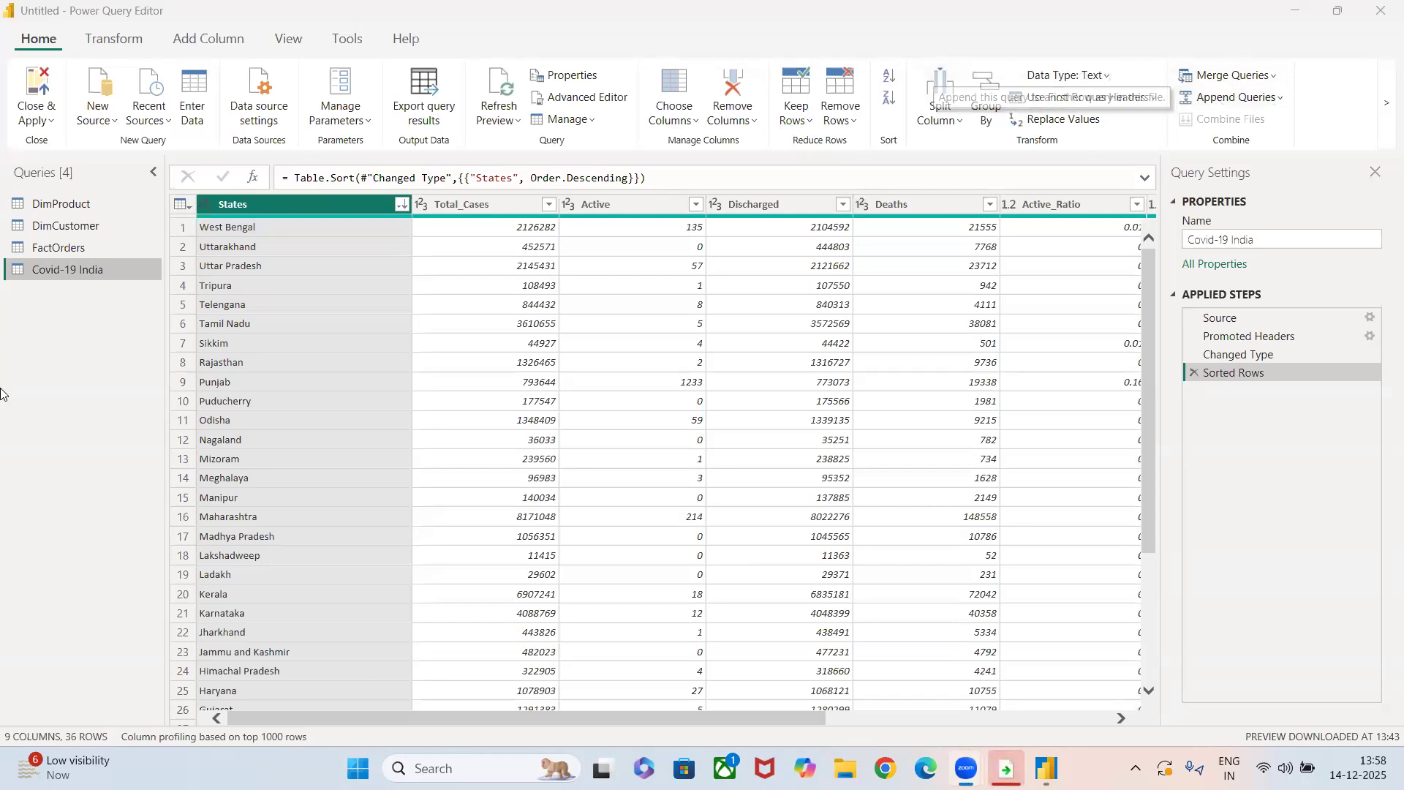
Start merging the DimProduct query into itself with FactOrders as the second table.
click(60, 248)
click(61, 204)
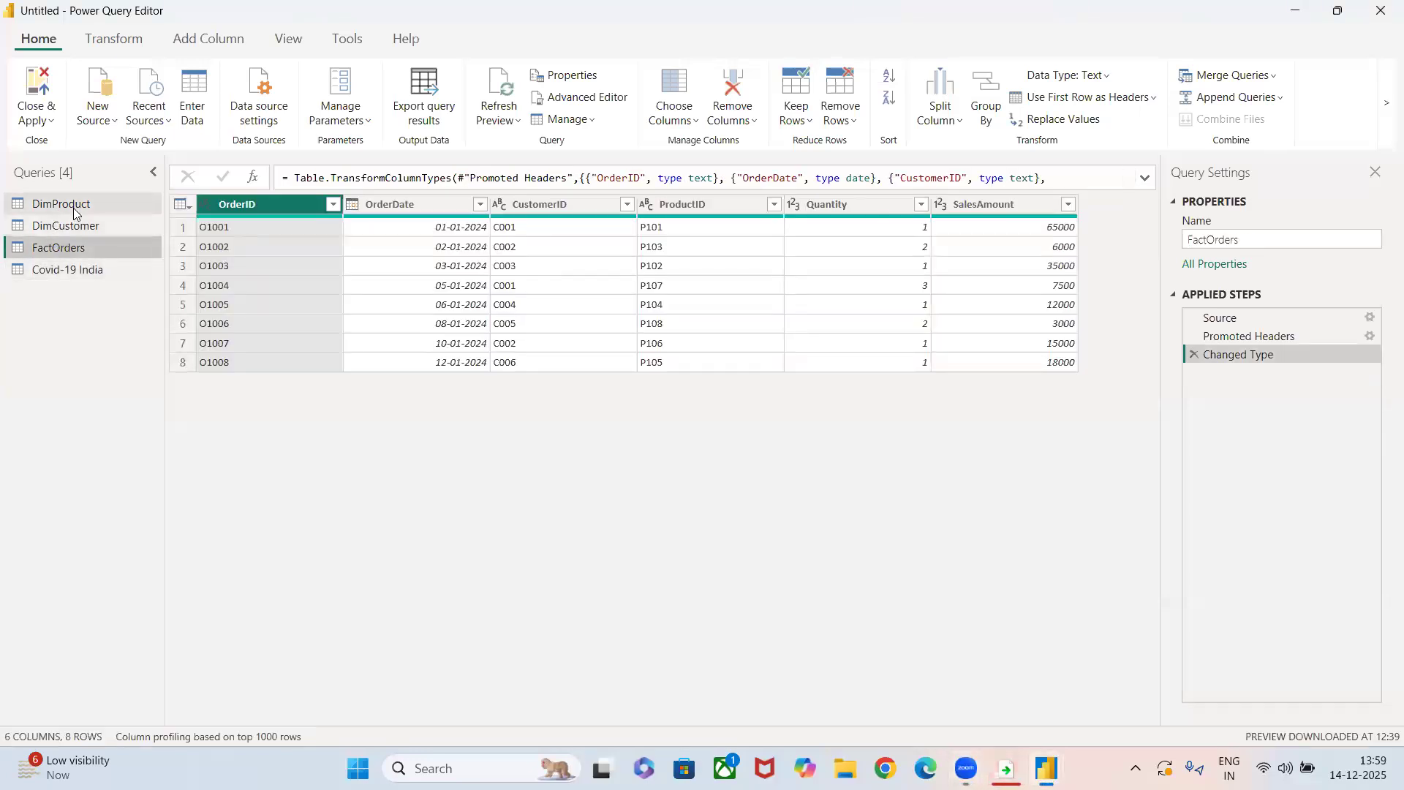
click(1216, 77)
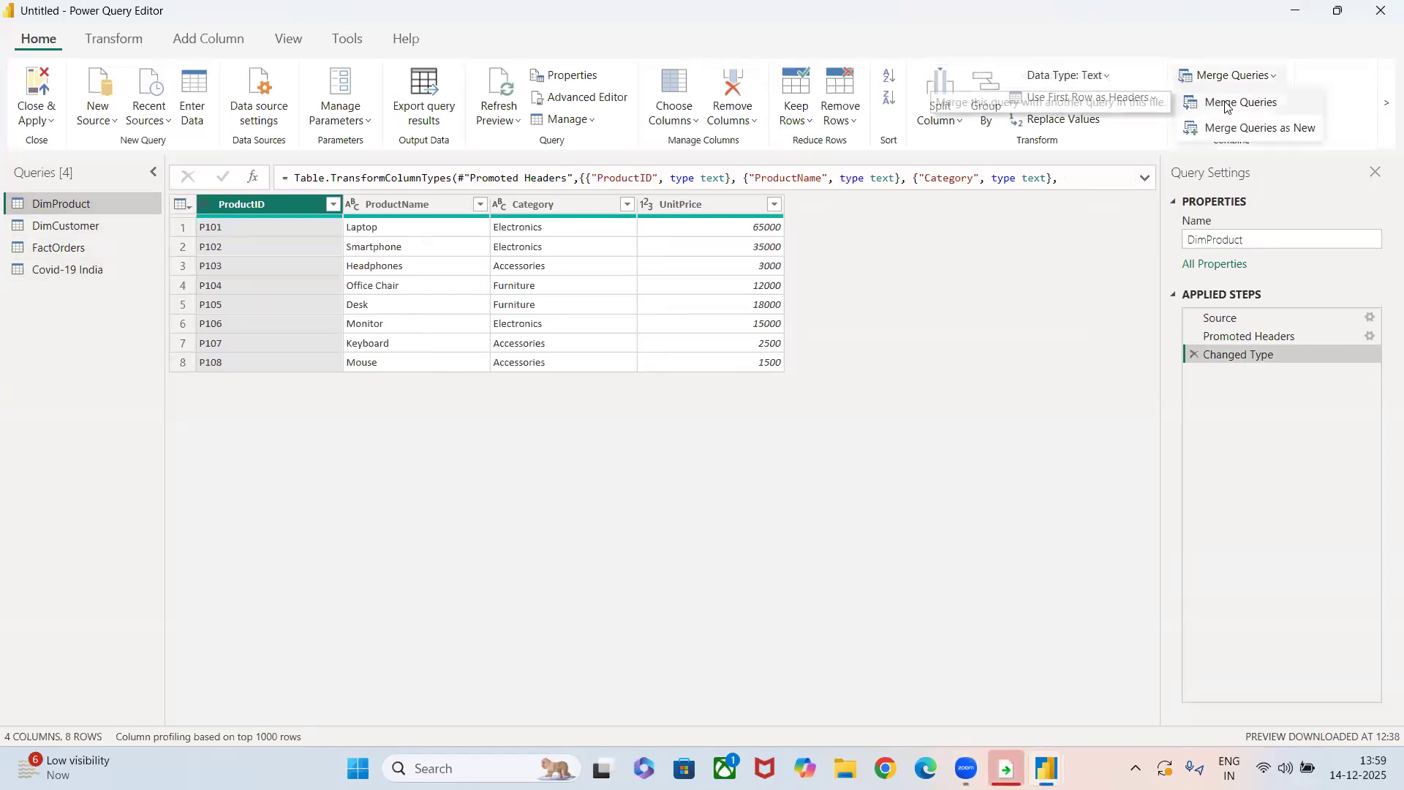
click(1227, 105)
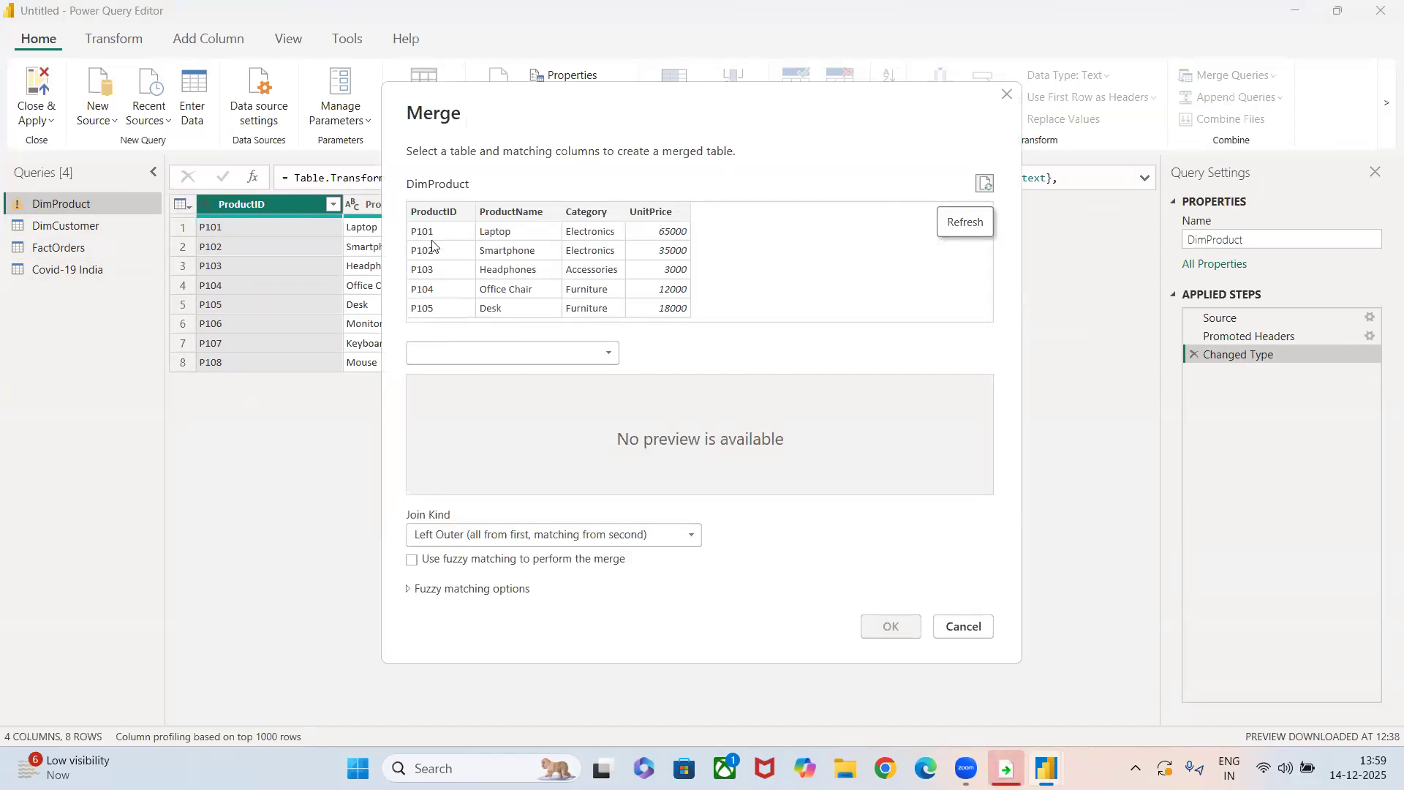
click(501, 352)
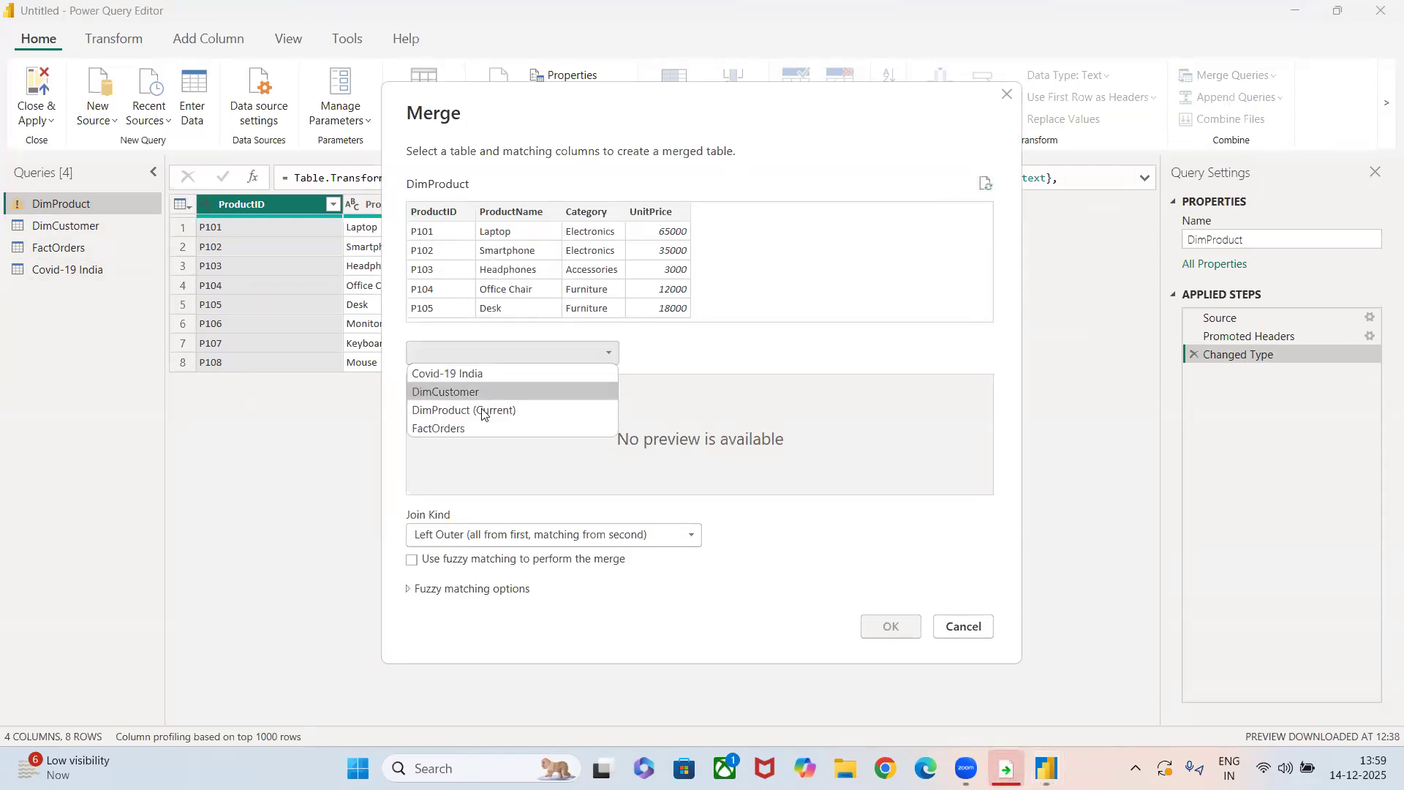
click(461, 428)
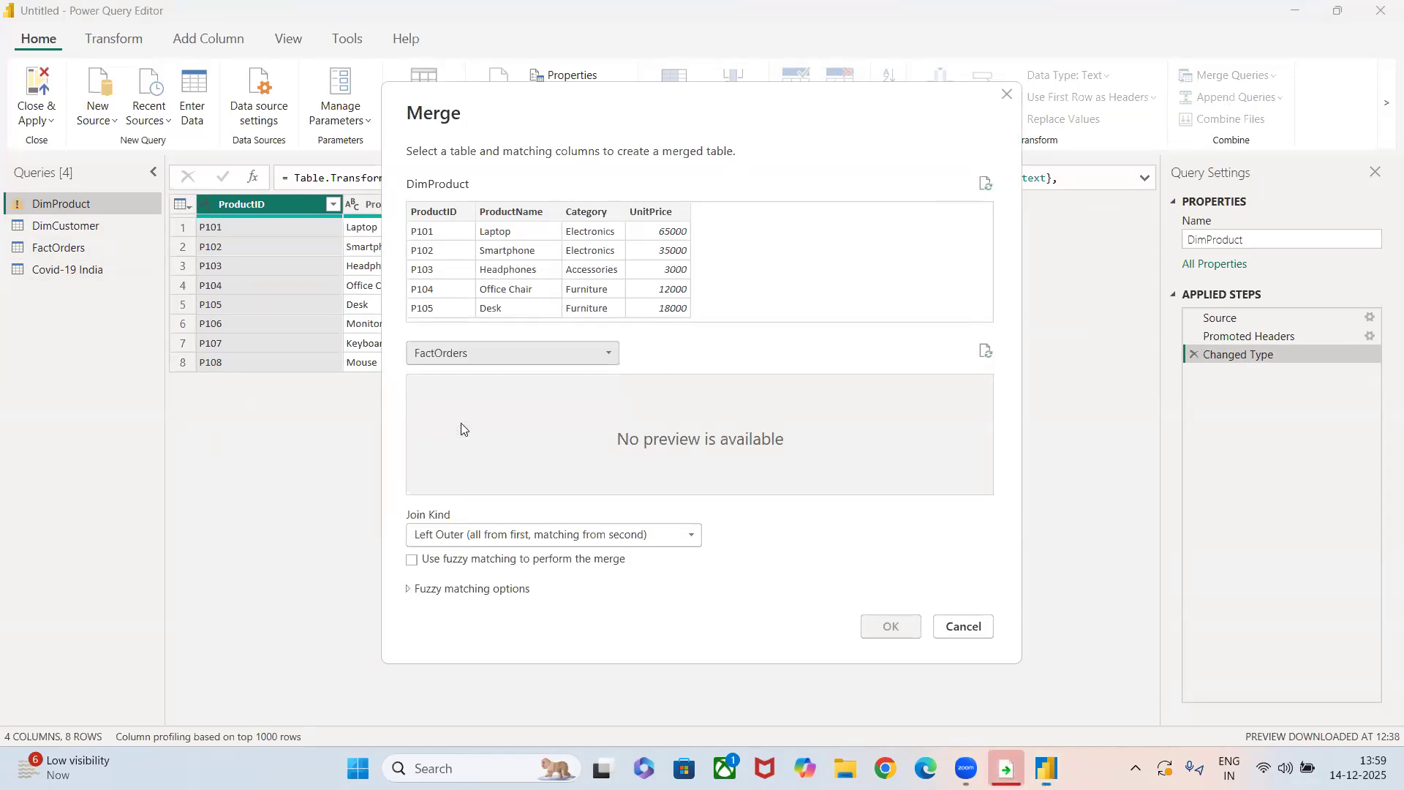
Match the ProductID column of DimProduct with ProductID in FactOrders, also trying CustomerID as the match.
click(448, 212)
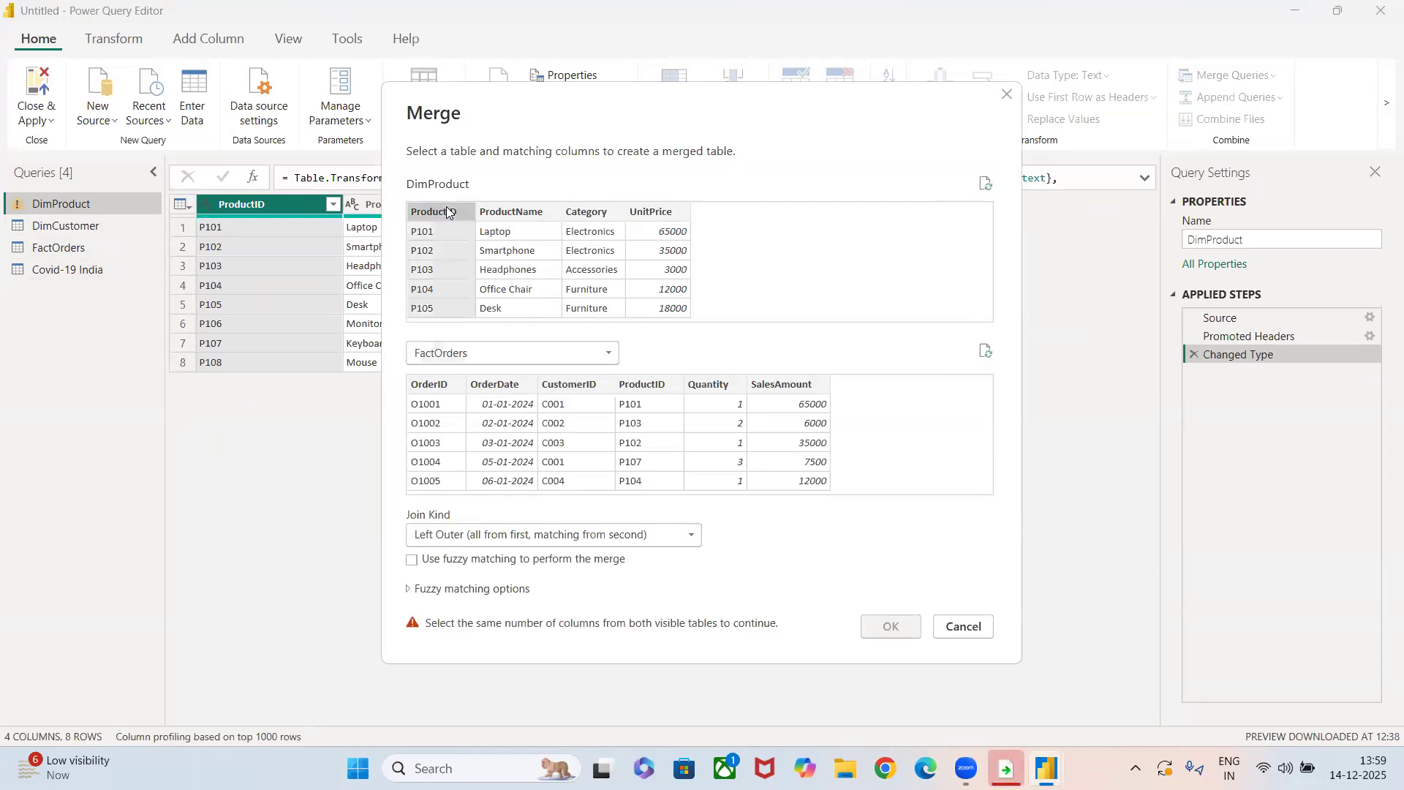
click(678, 390)
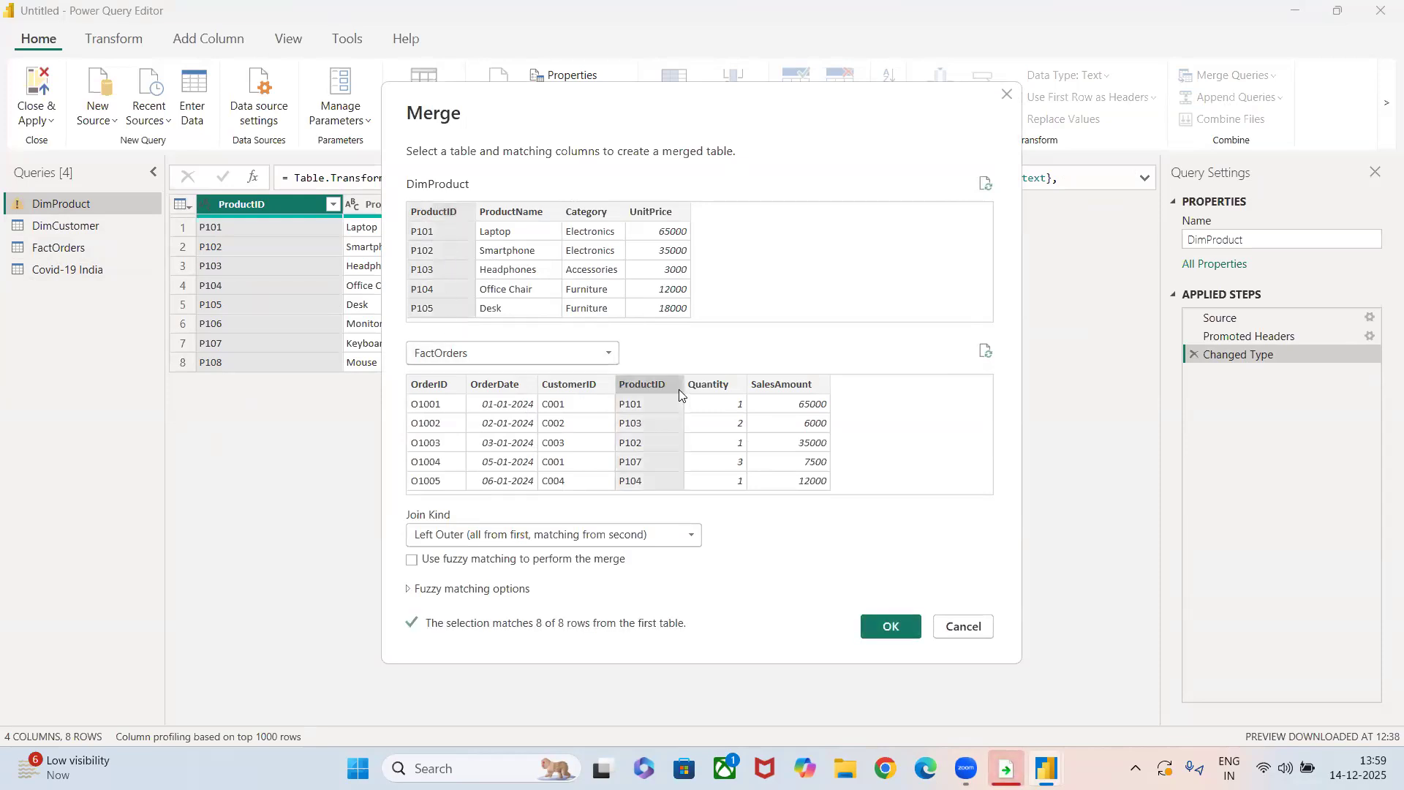
click(563, 387)
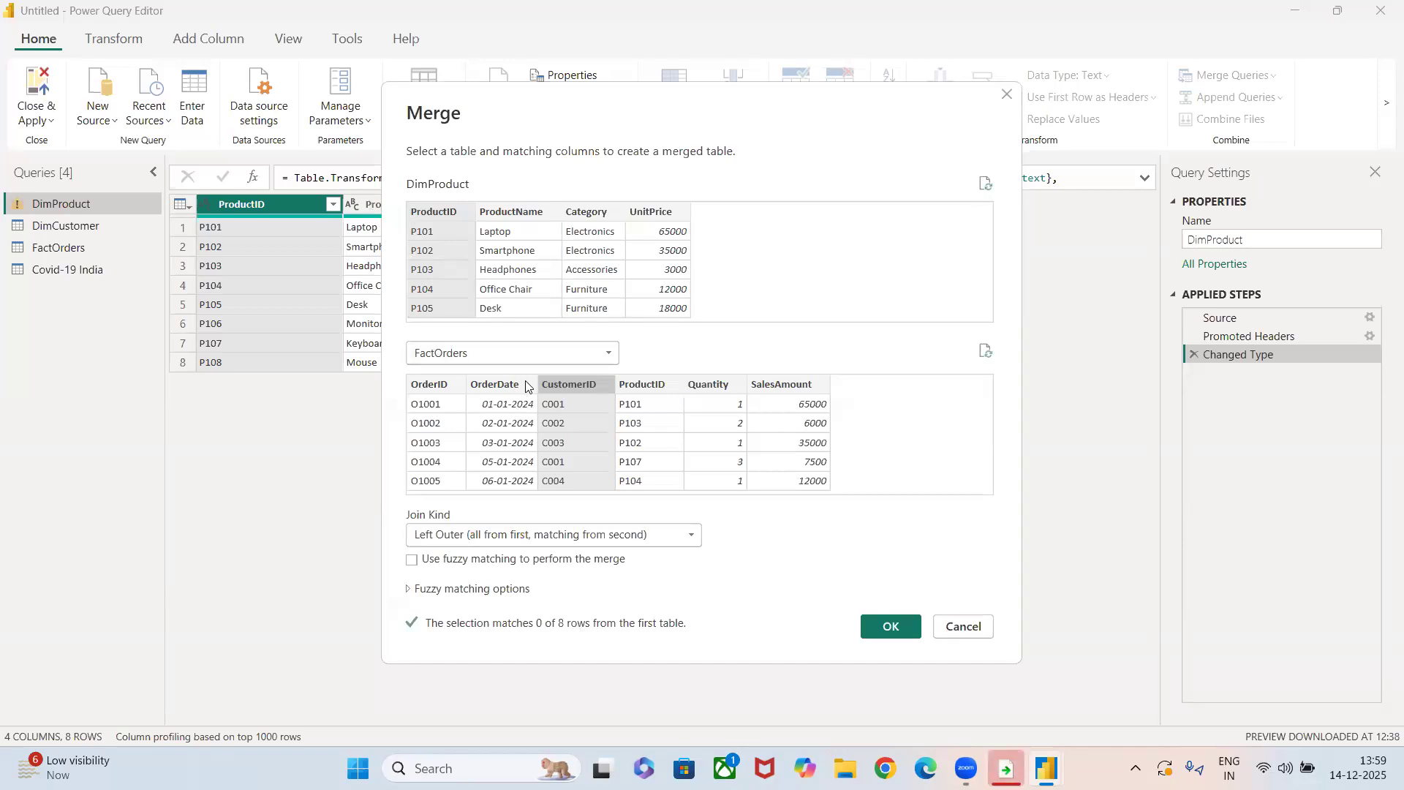
click(644, 389)
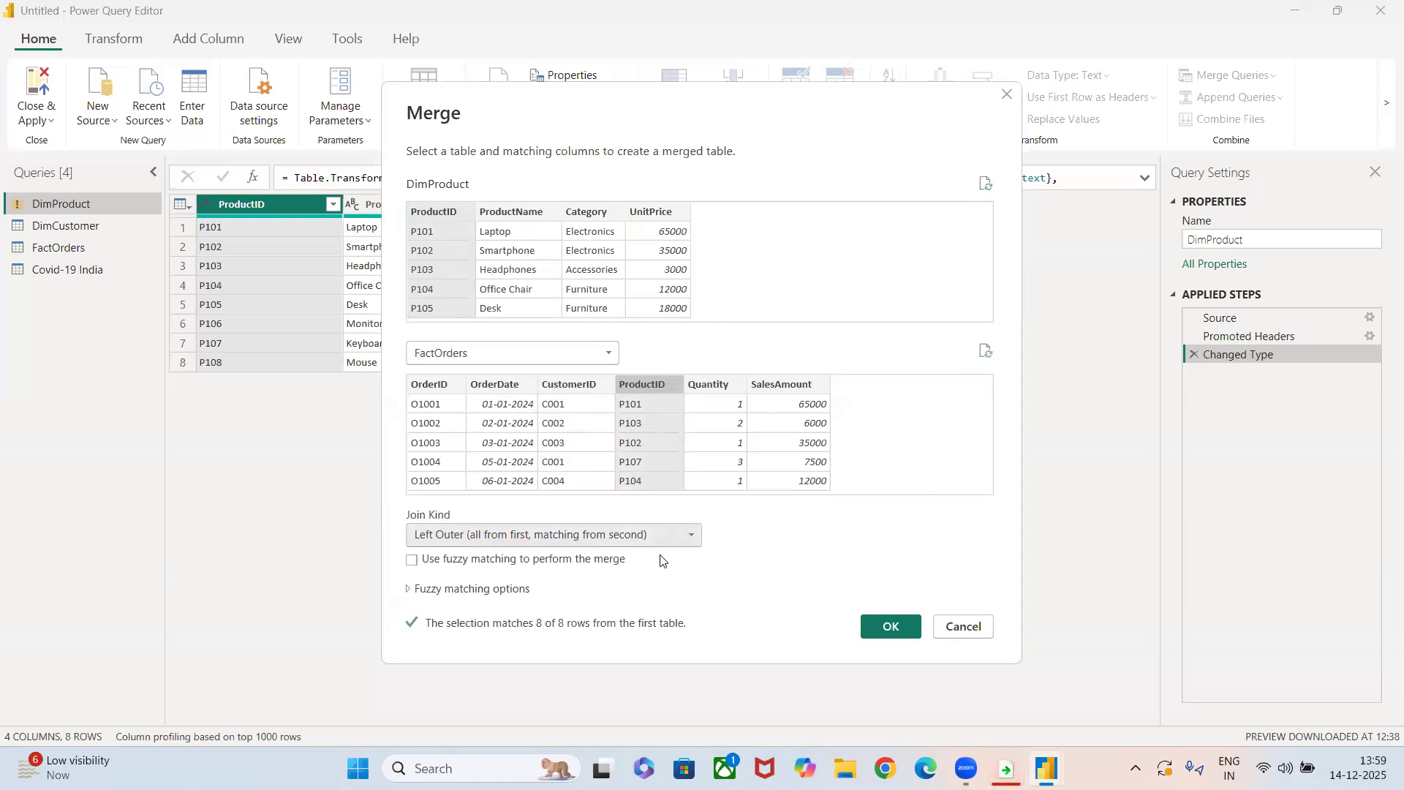
Set the merge's join kind to Right Outer and complete the merge.
click(681, 535)
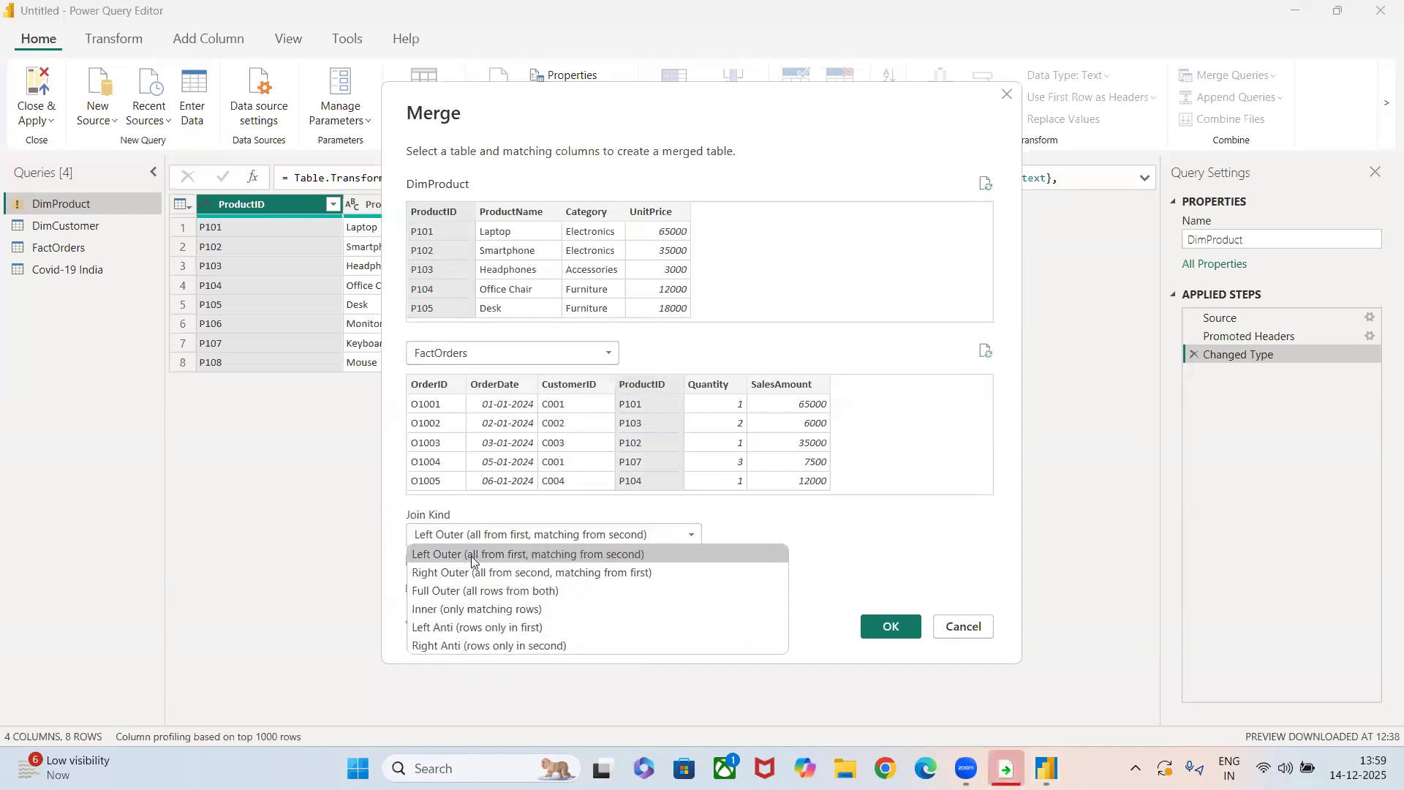
click(483, 572)
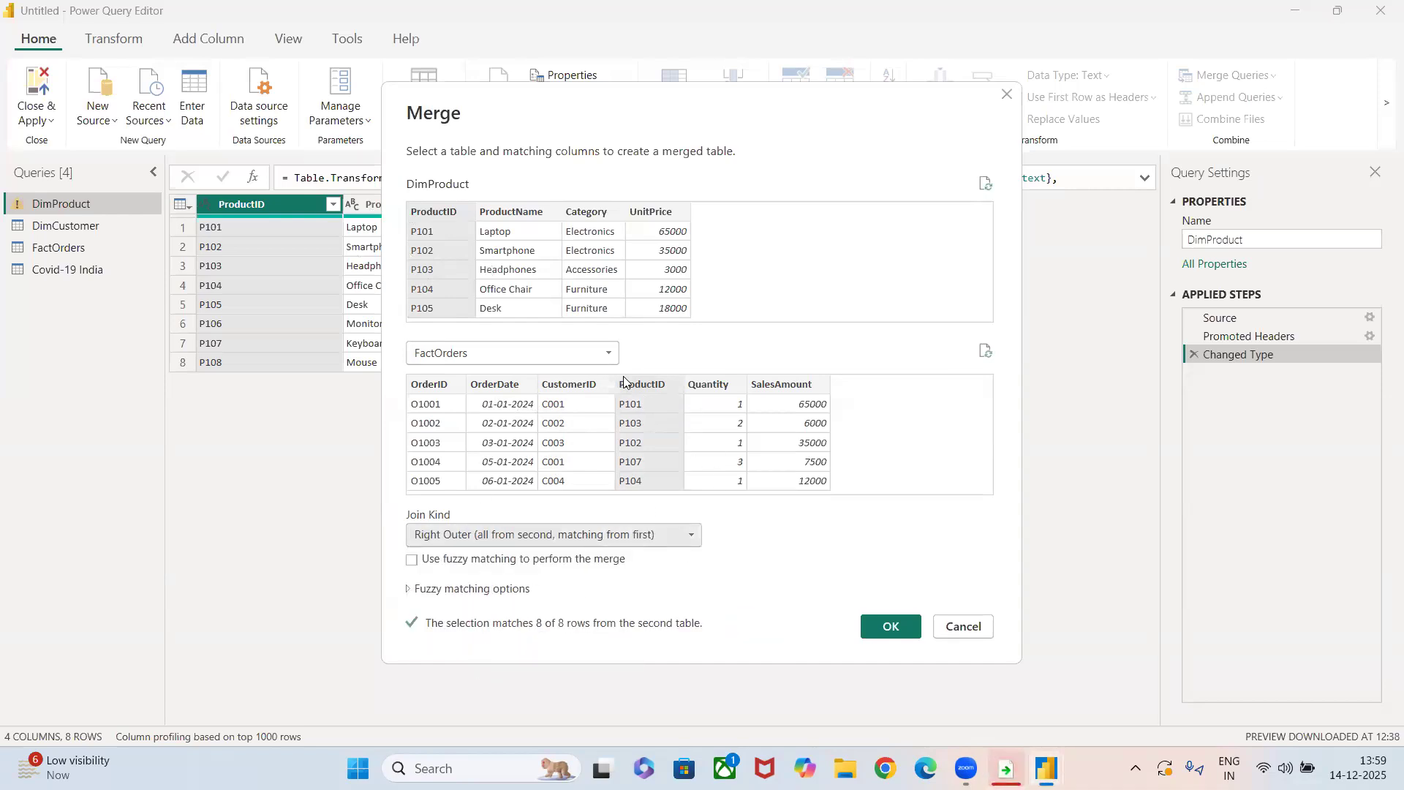
click(894, 628)
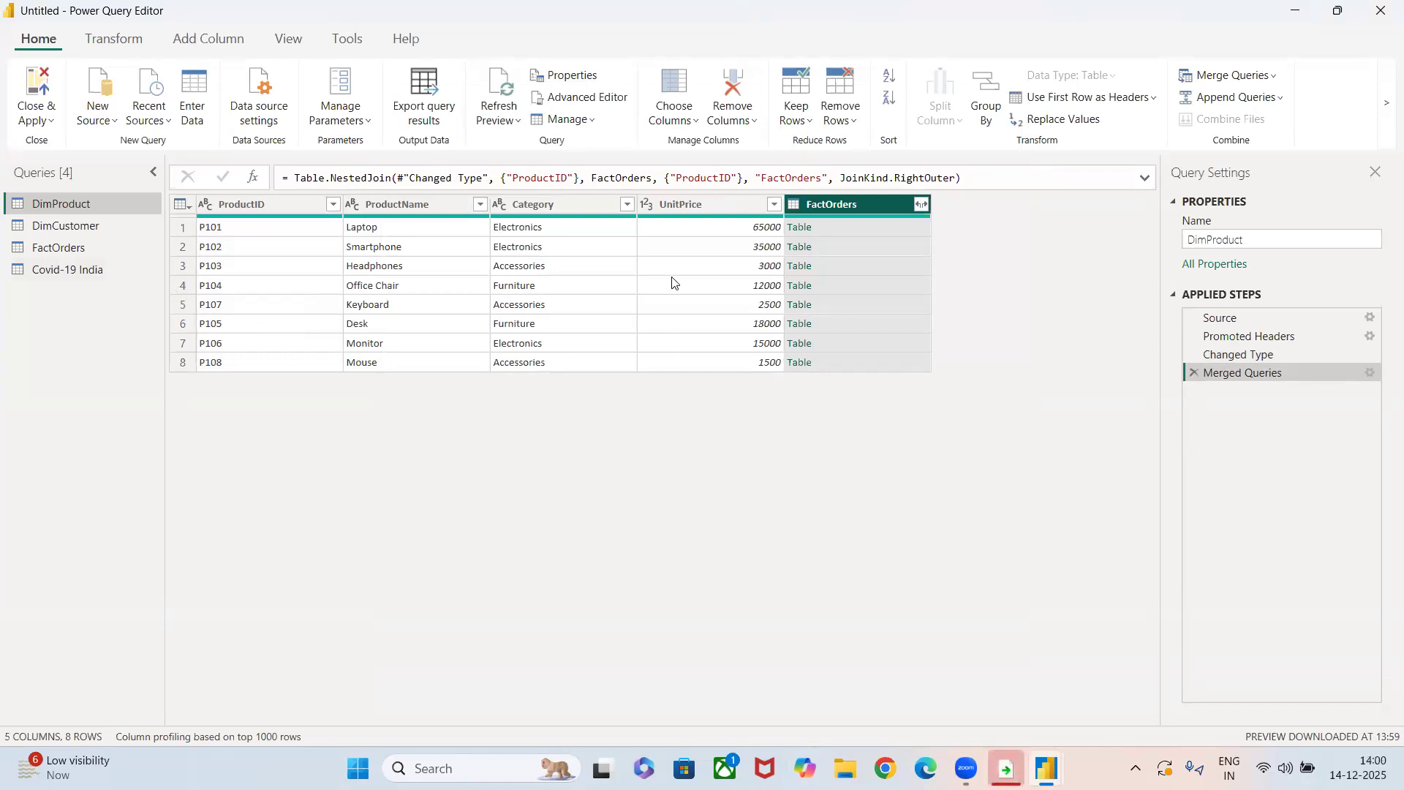
Open the nested FactOrders table for the Office Chair row, inspect its order, and return to the Merged Queries step.
click(794, 289)
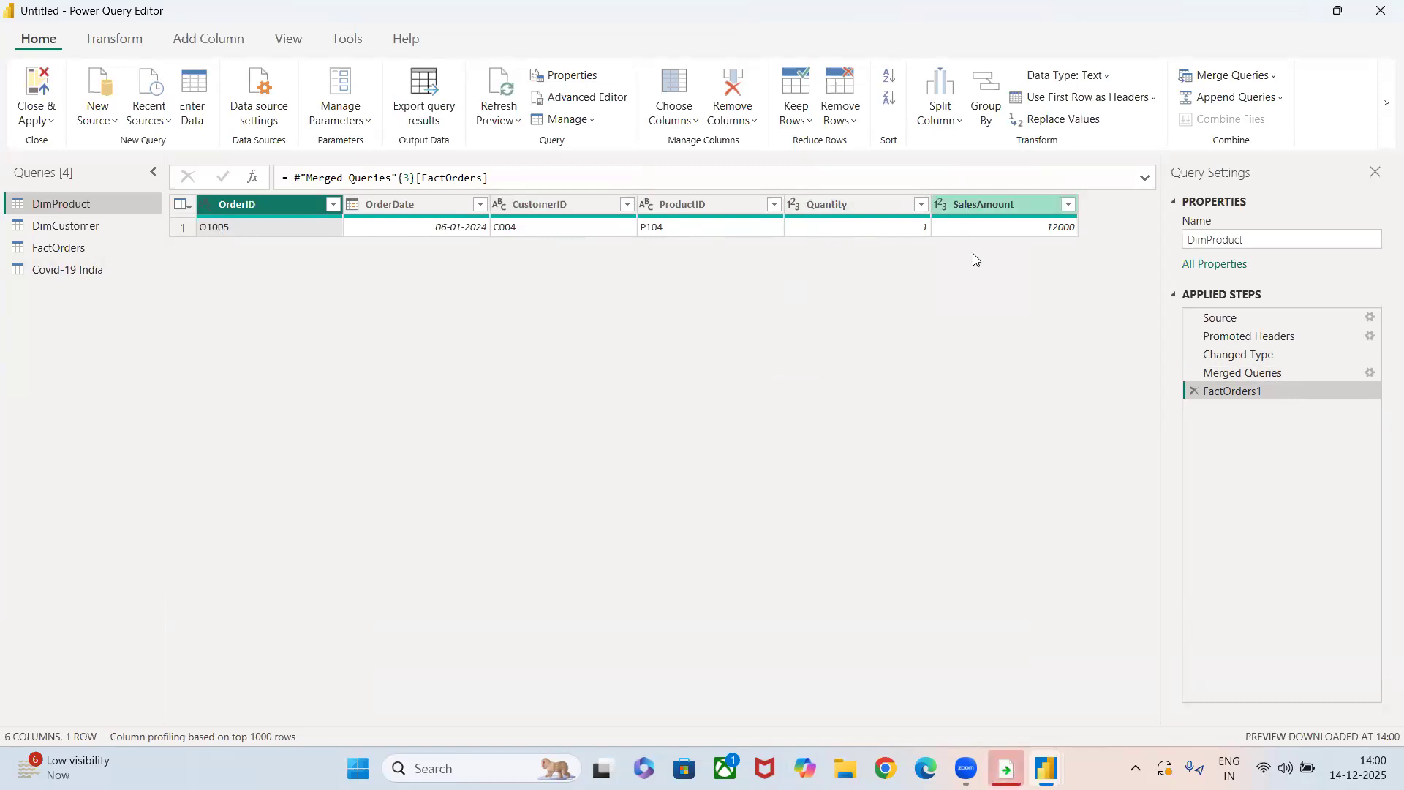
click(231, 230)
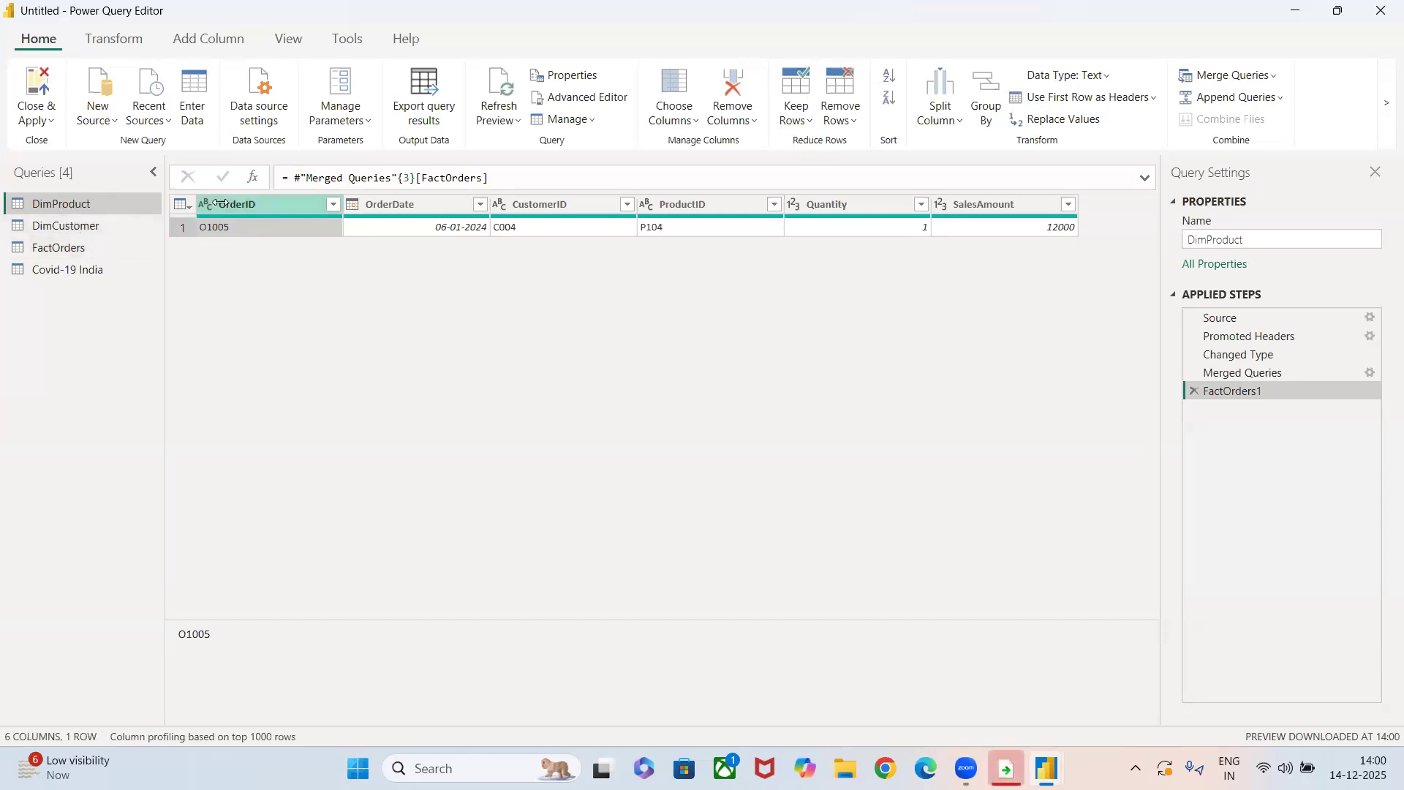
click(1230, 373)
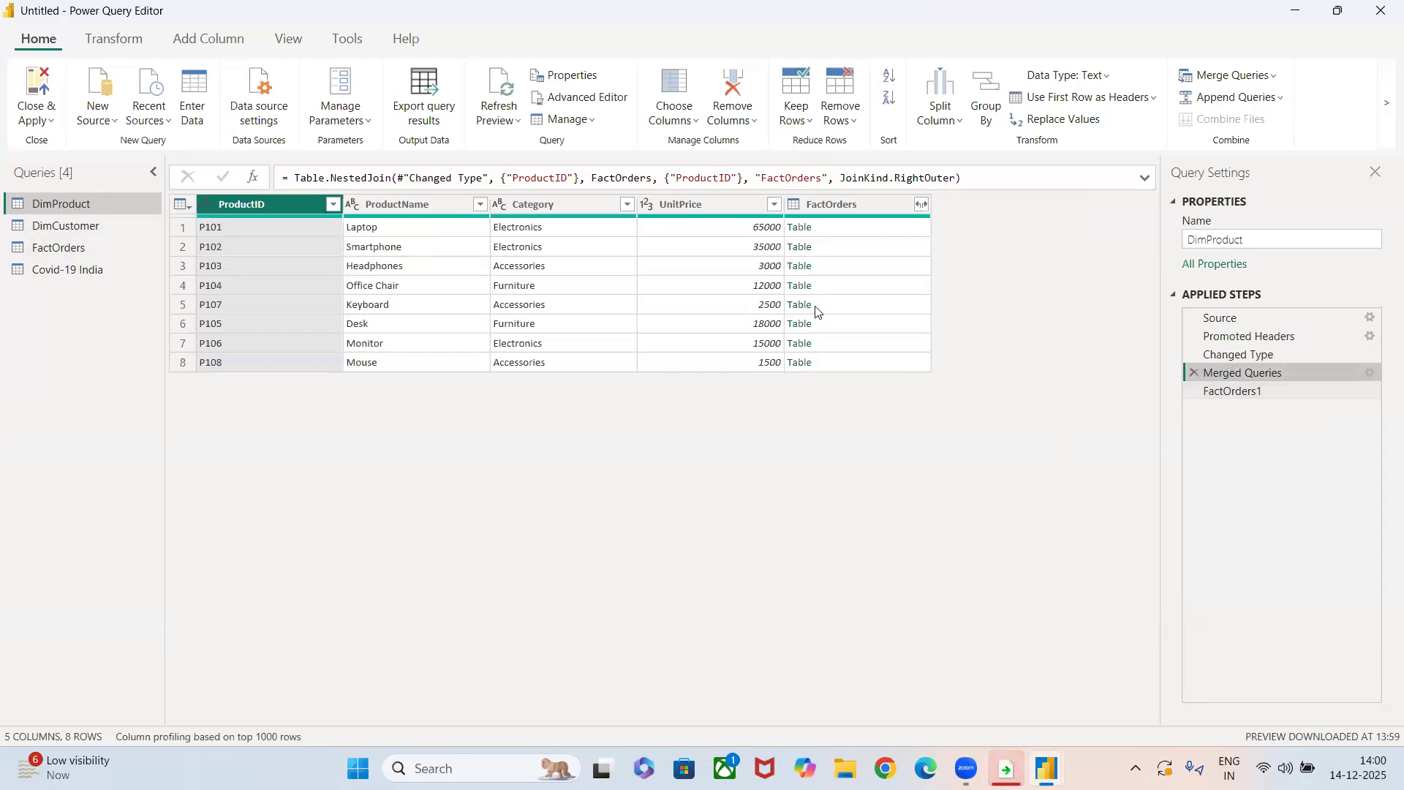
Open the nested FactOrders table for the Smartphone row, replacing the existing navigation step, and delete the FactOrders1 step.
click(800, 248)
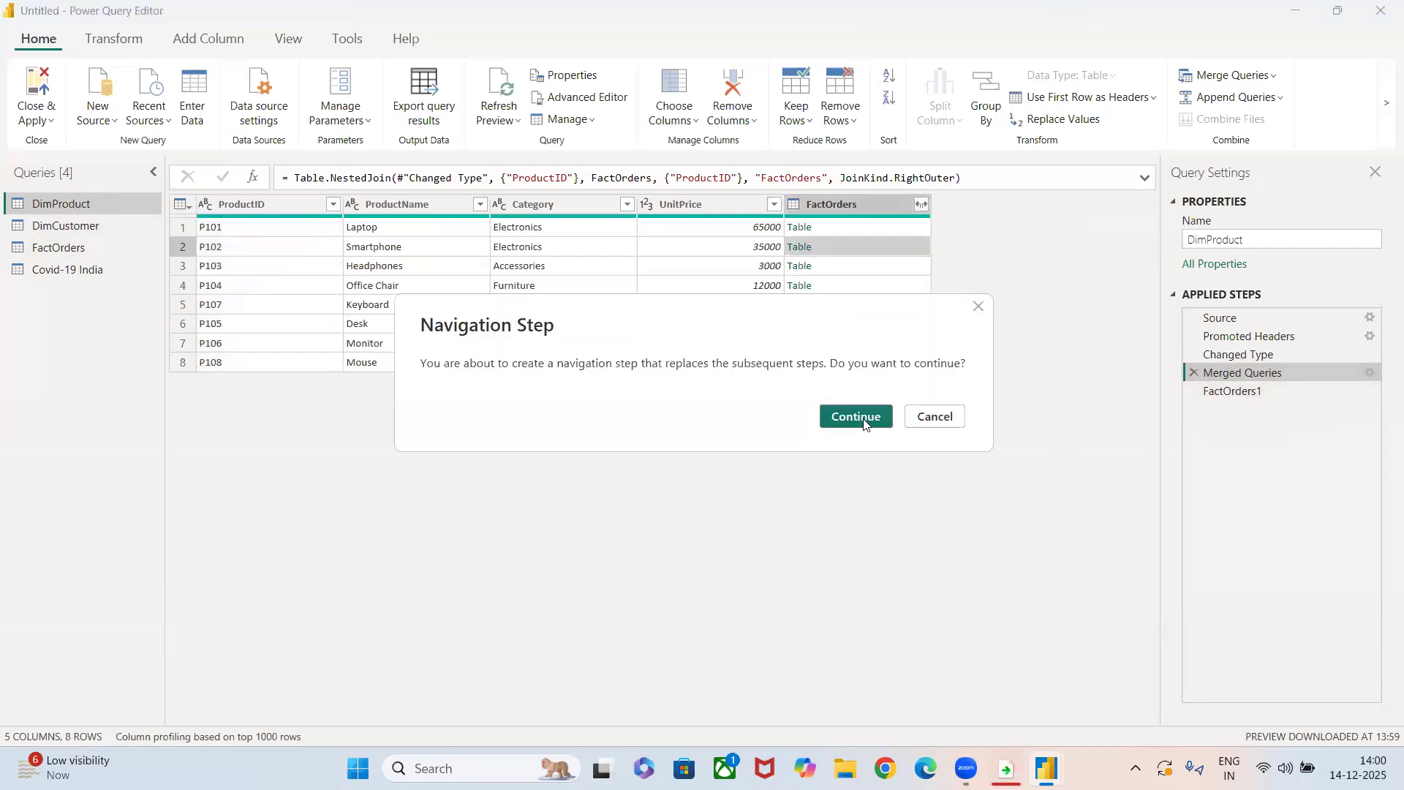
click(886, 425)
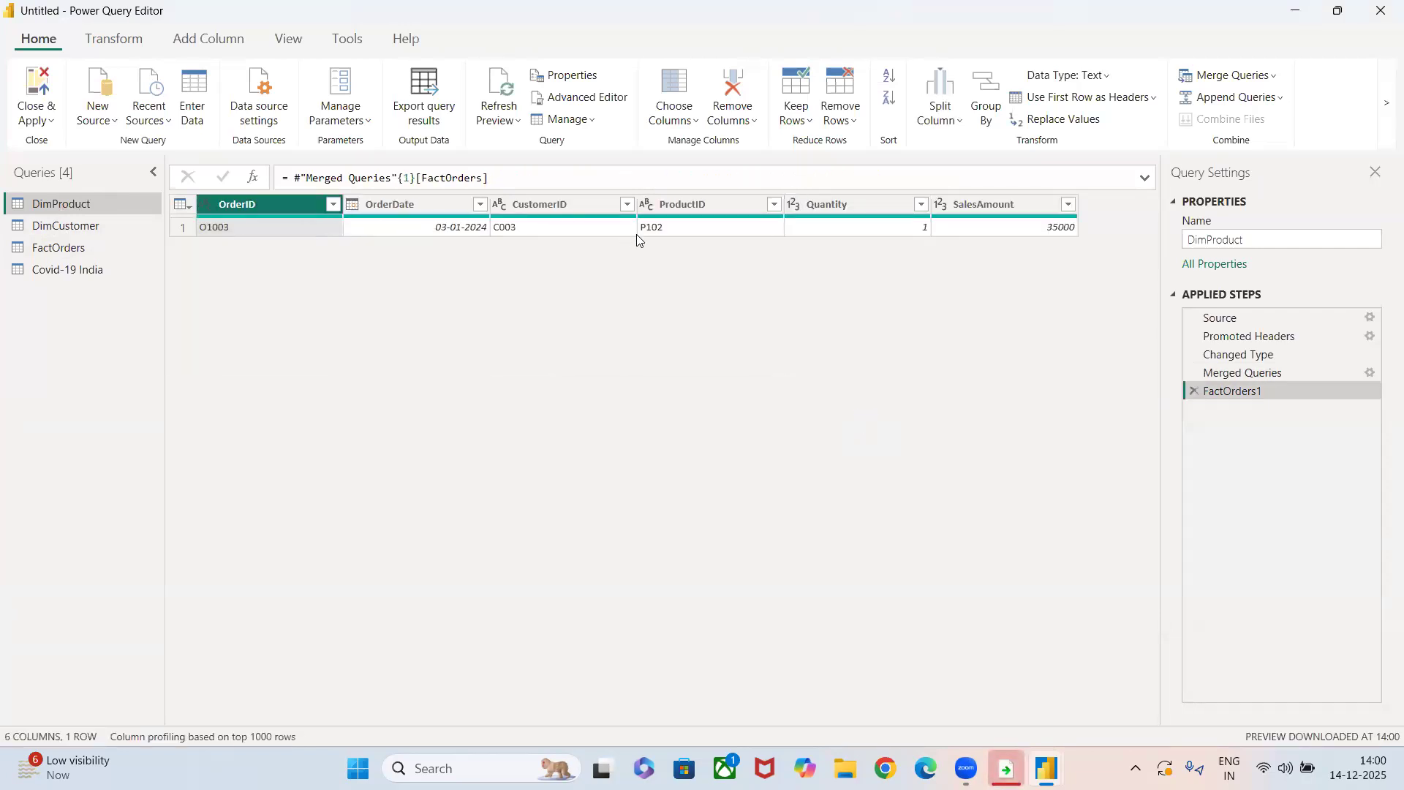
click(1195, 393)
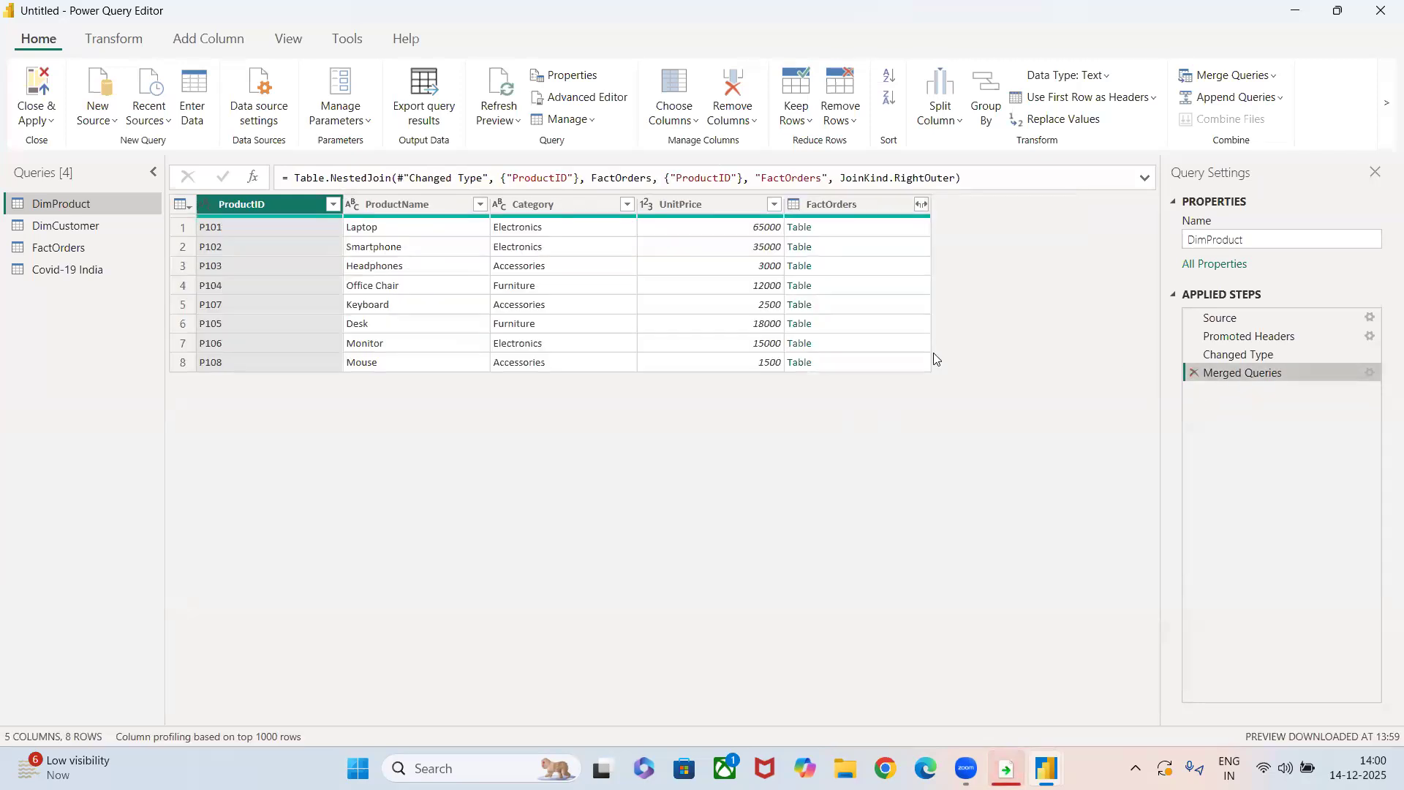
Start merging the DimCustomer query with FactOrders, using CustomerID as DimCustomer's matching column.
click(43, 234)
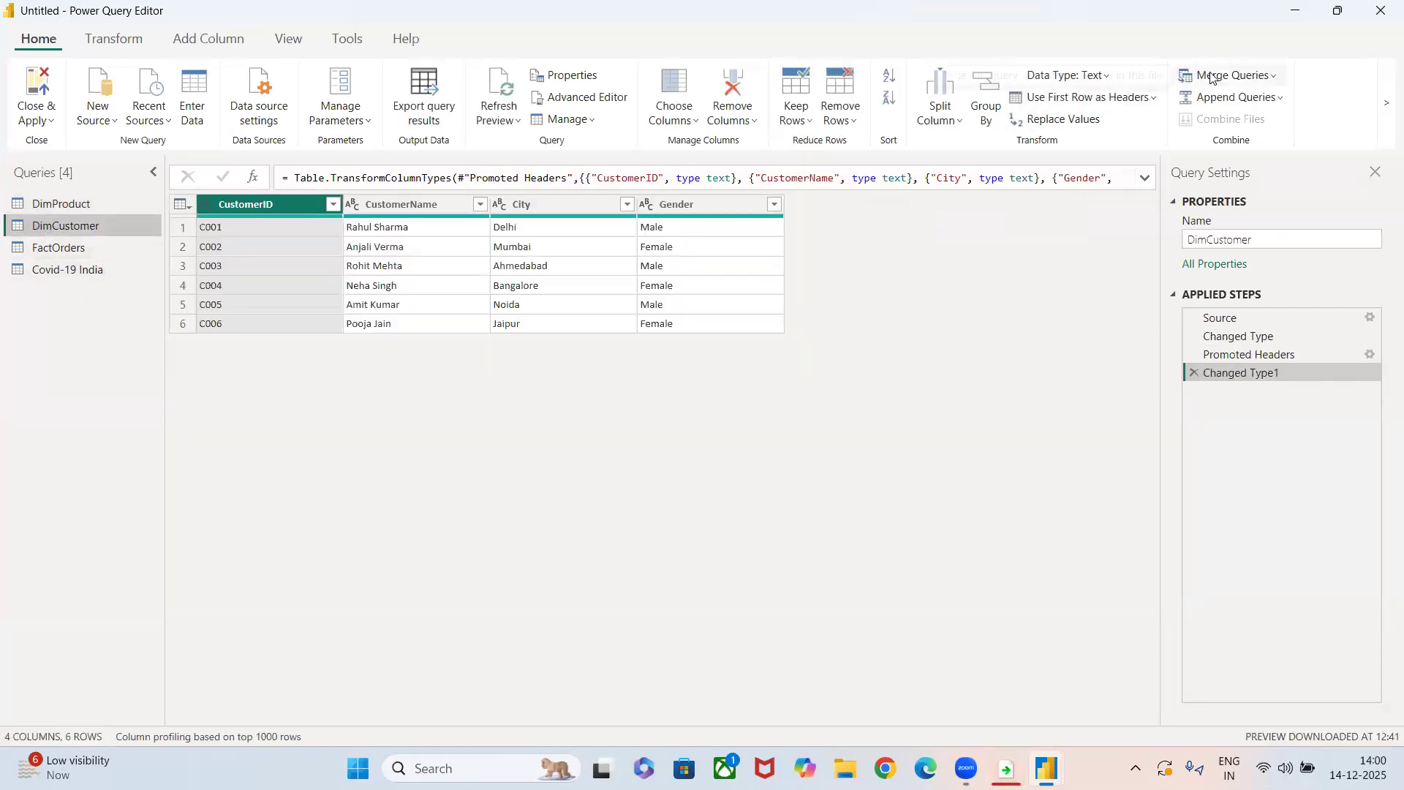
click(1228, 75)
click(1219, 104)
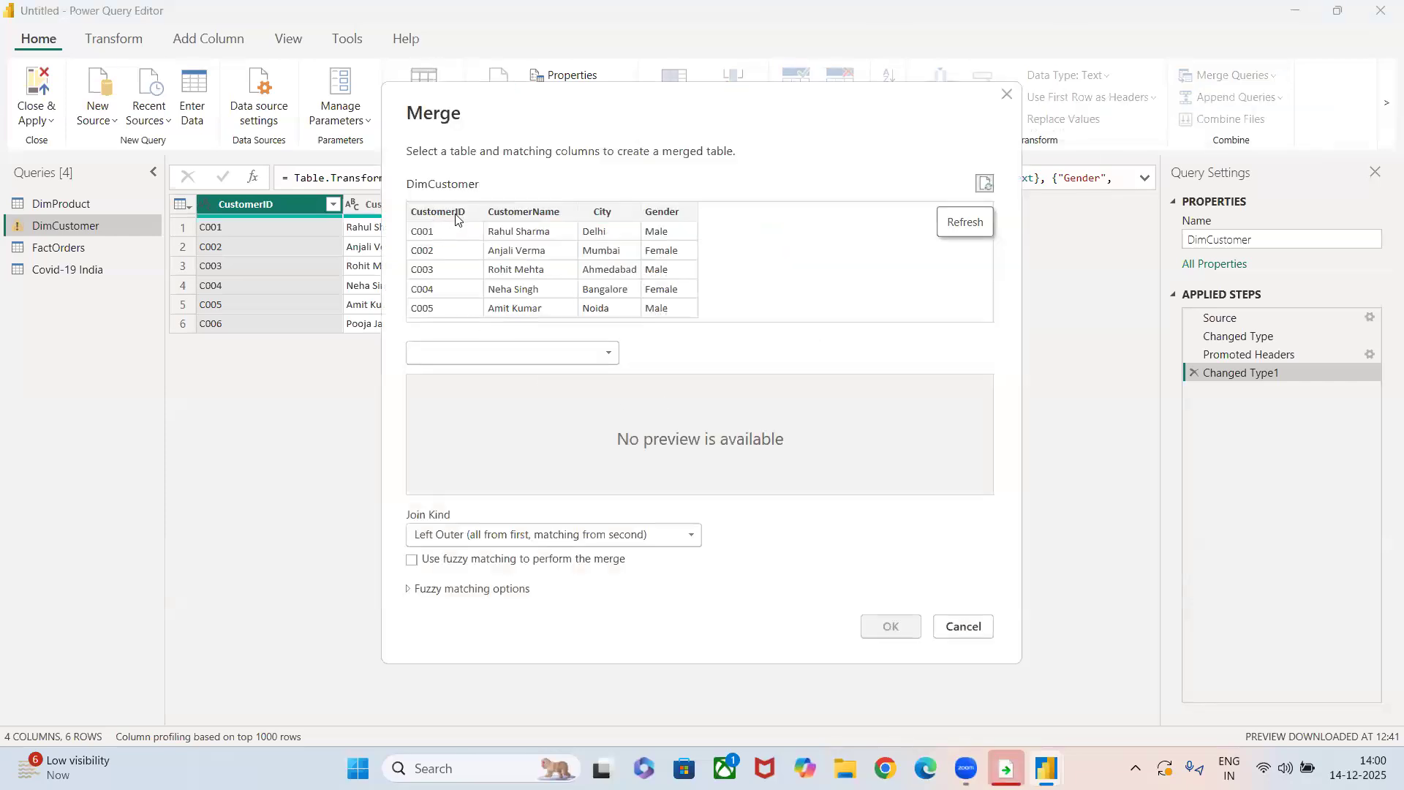
click(437, 212)
click(527, 352)
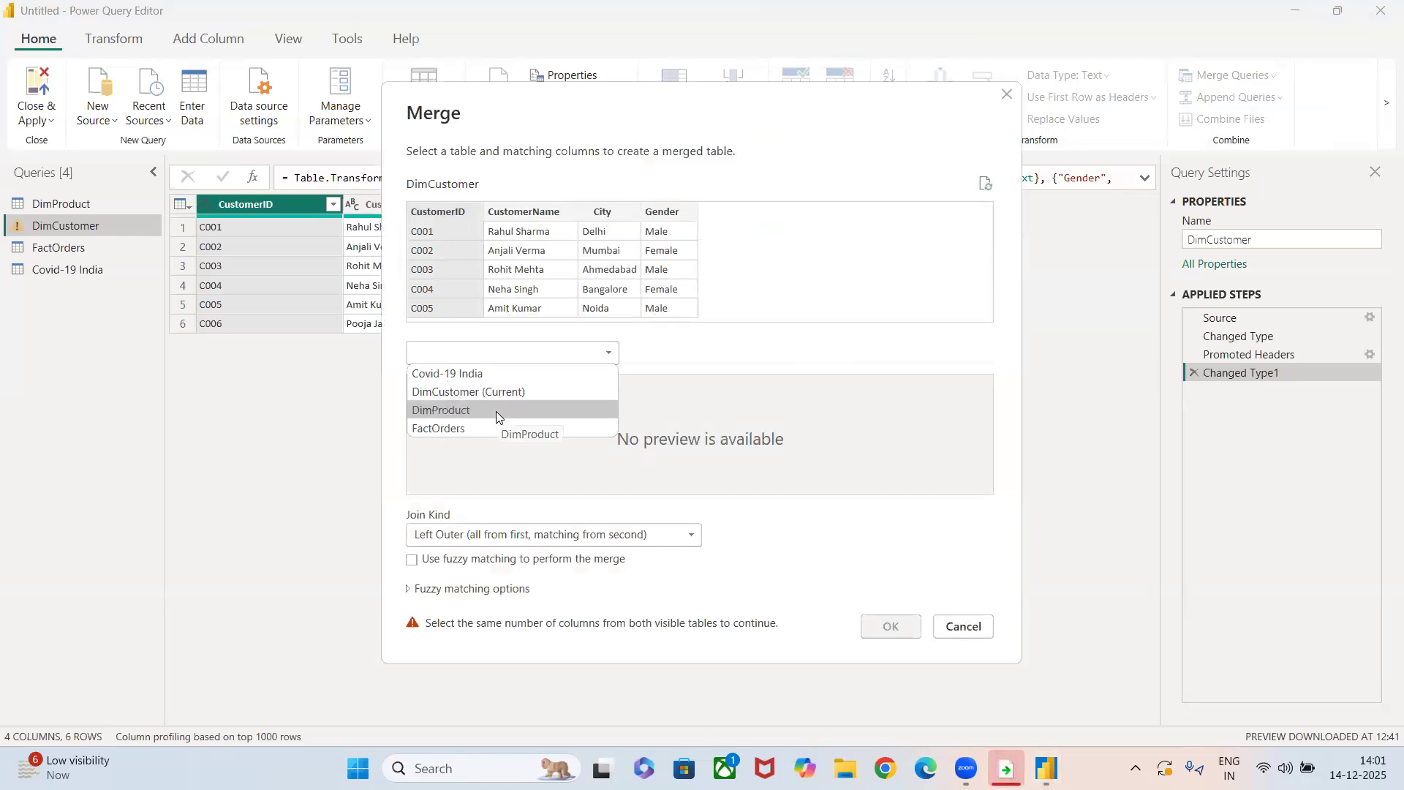
click(471, 427)
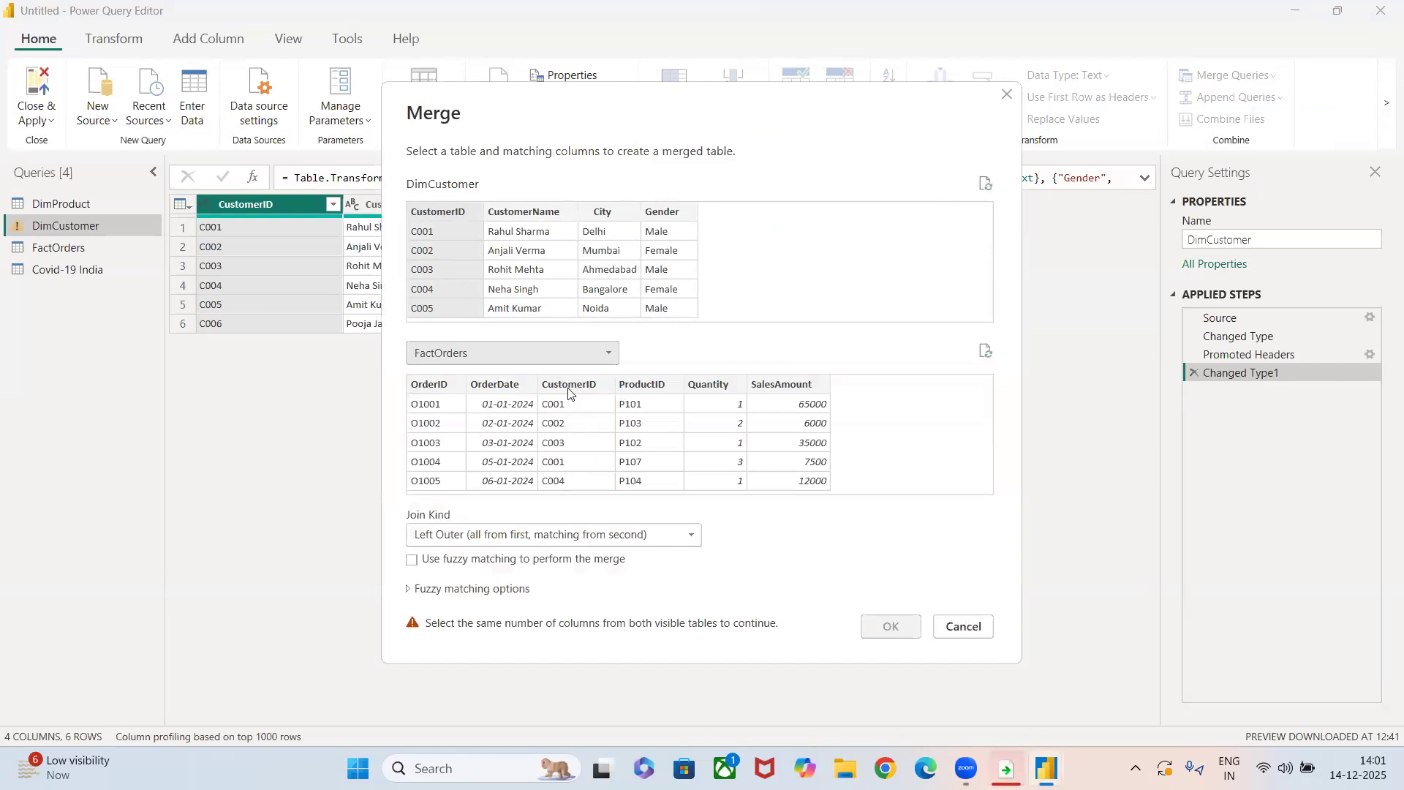
Complete the Left Outer merge on the CustomerID column of FactOrders, and open the nested FactOrders table in the second row.
click(703, 385)
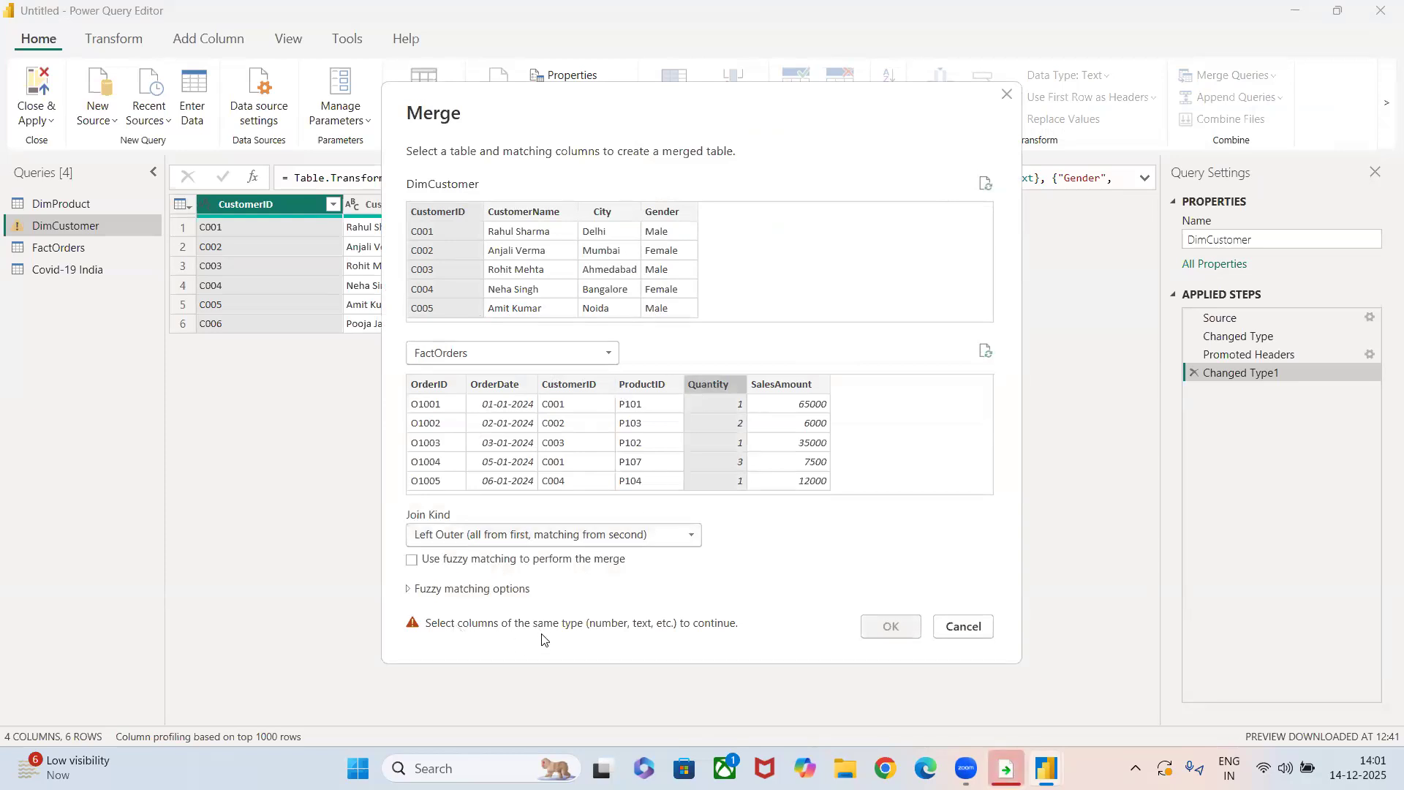
click(624, 388)
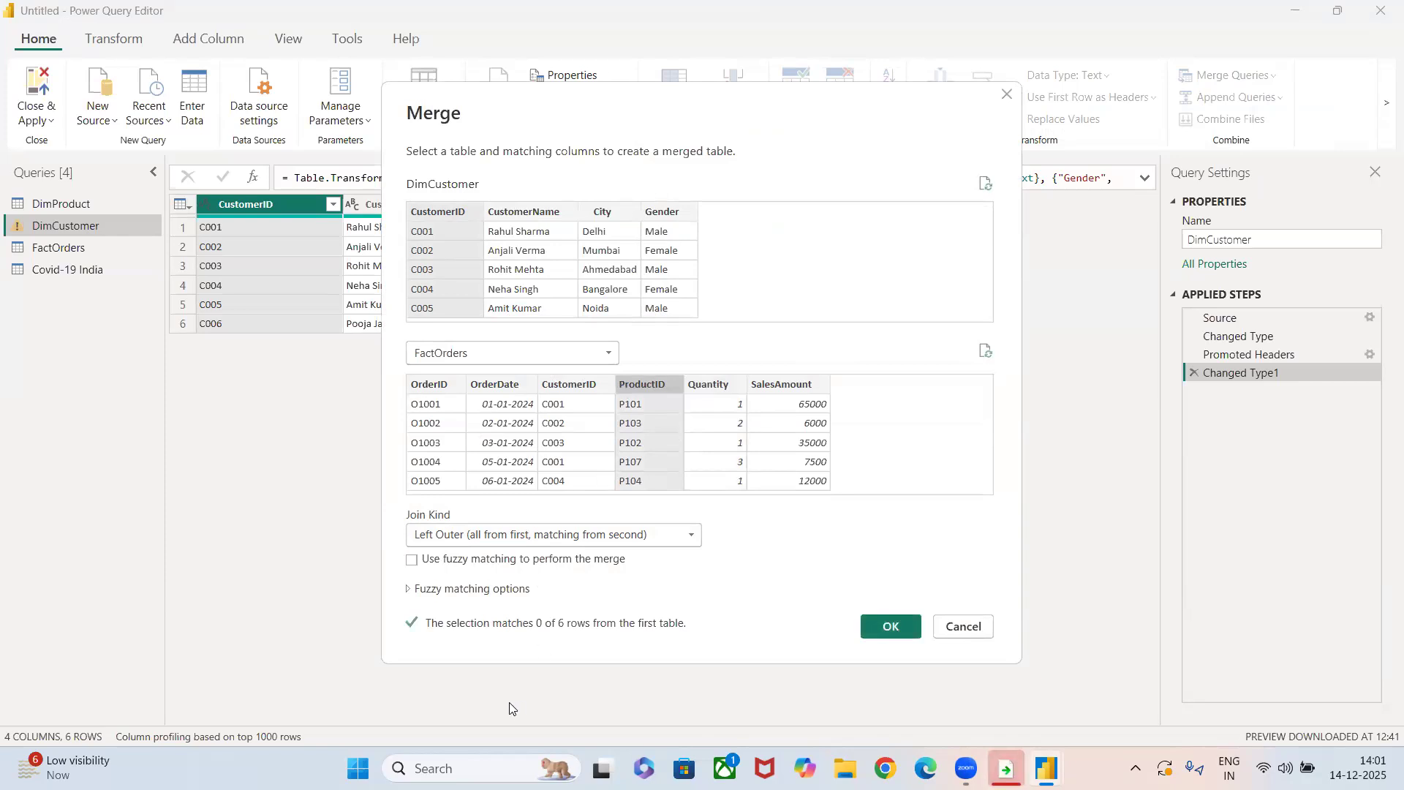
click(549, 385)
click(888, 628)
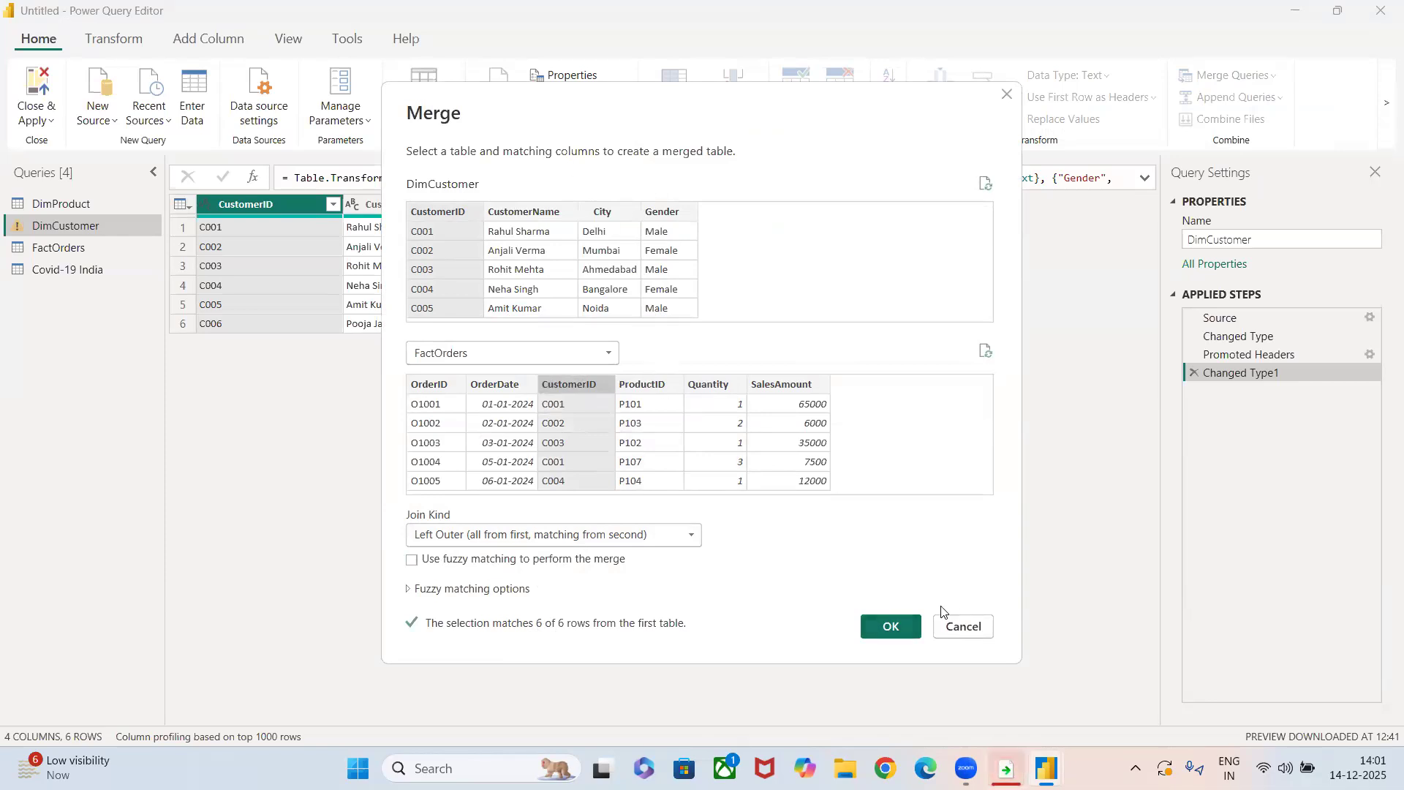
click(891, 626)
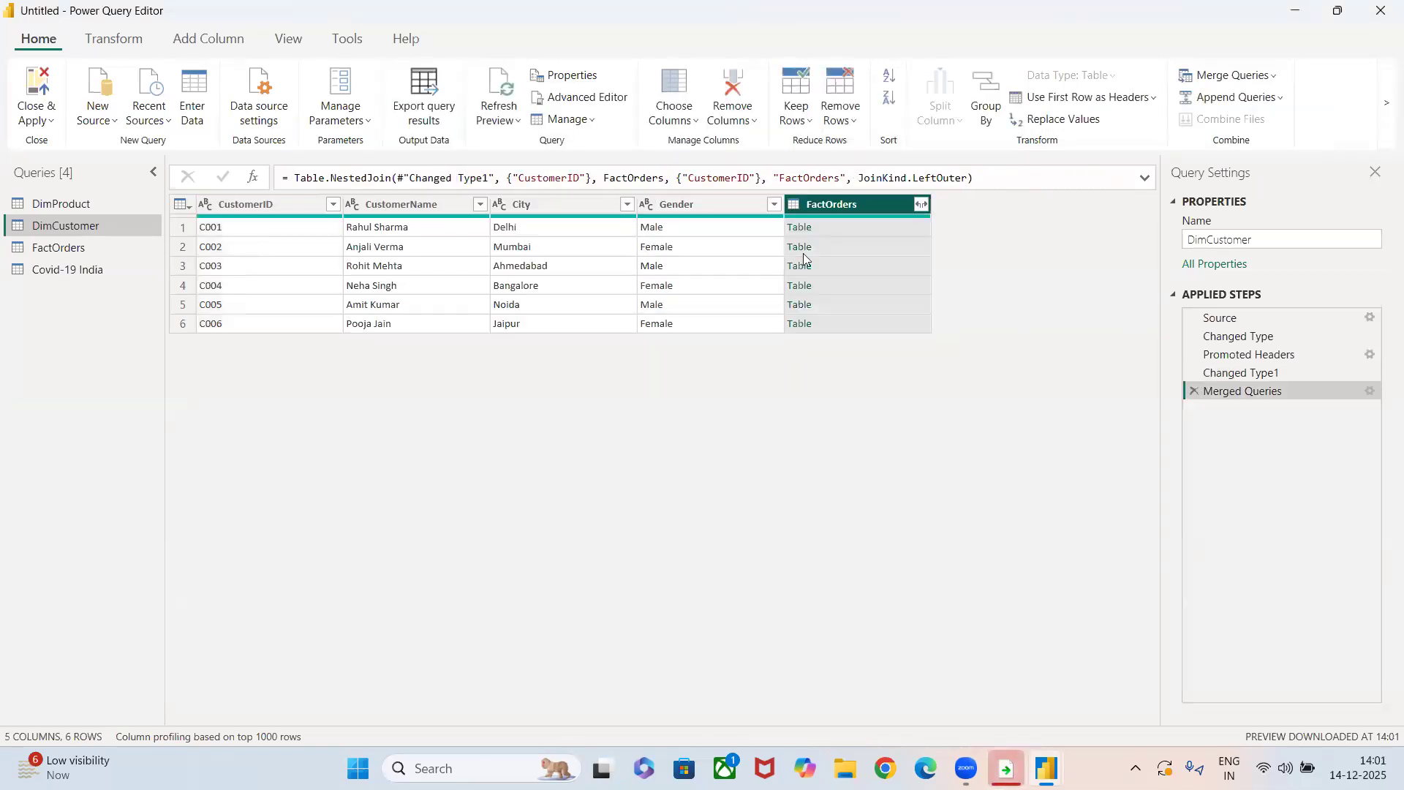
click(800, 248)
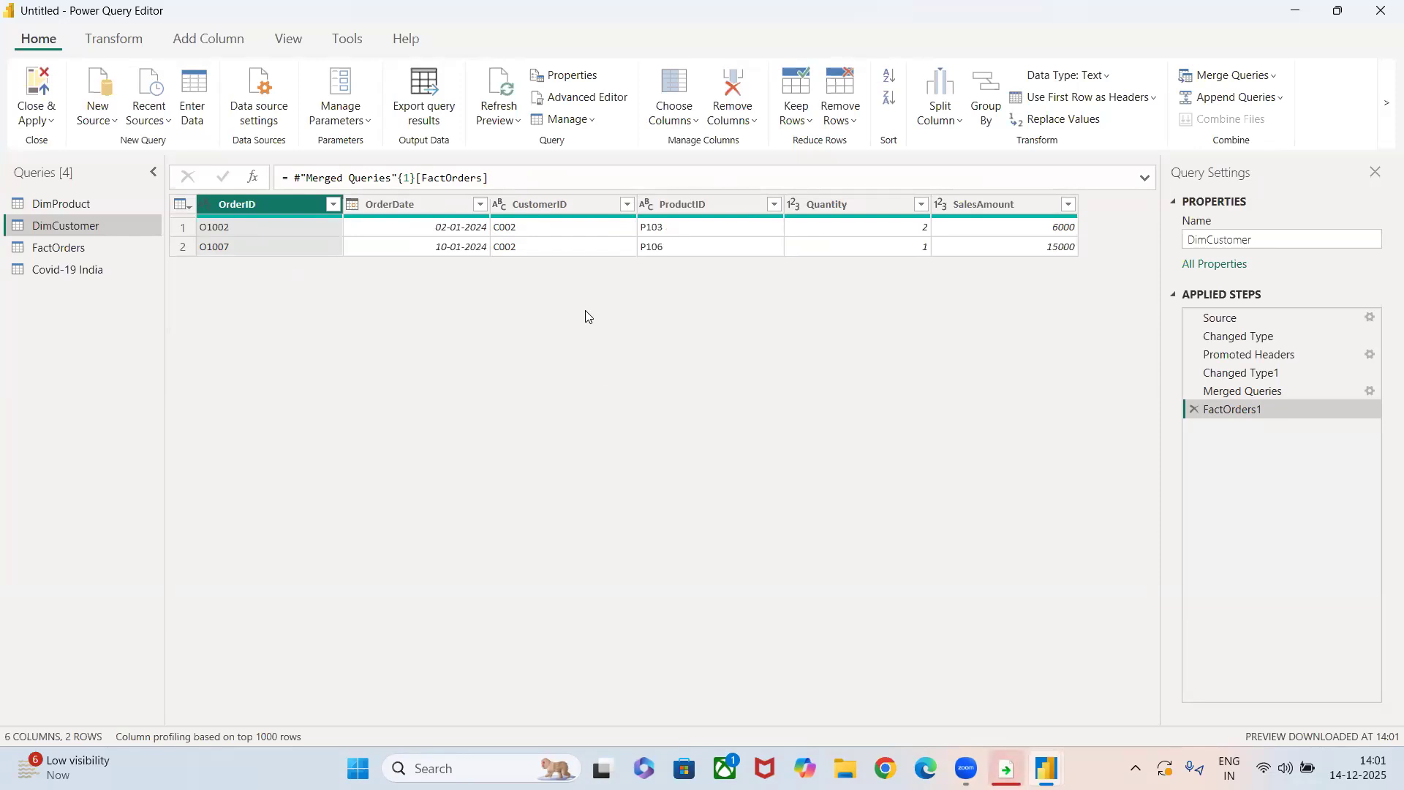
Start merging the FactOrders query with Covid-19 India, using OrderID as FactOrders' matching column.
click(86, 247)
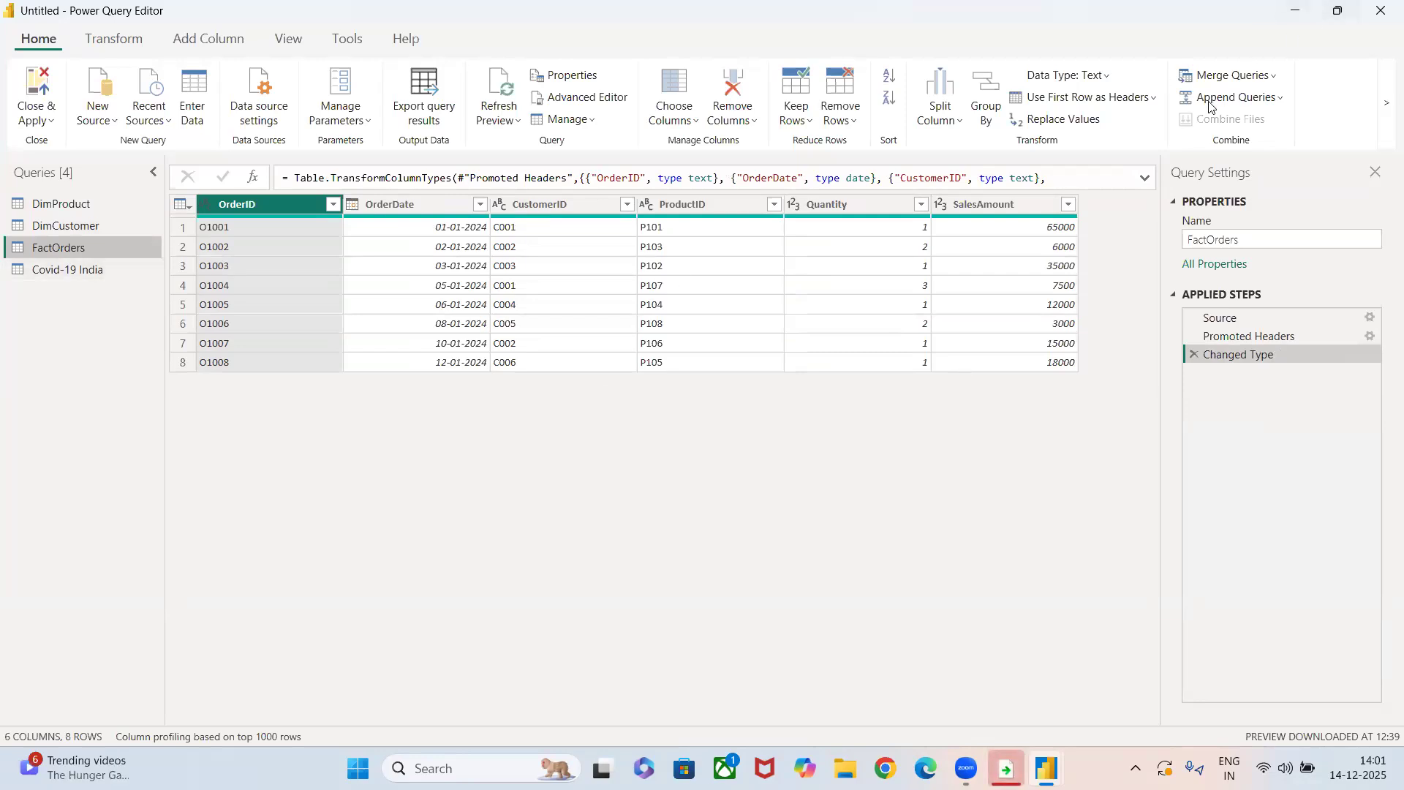
click(1191, 79)
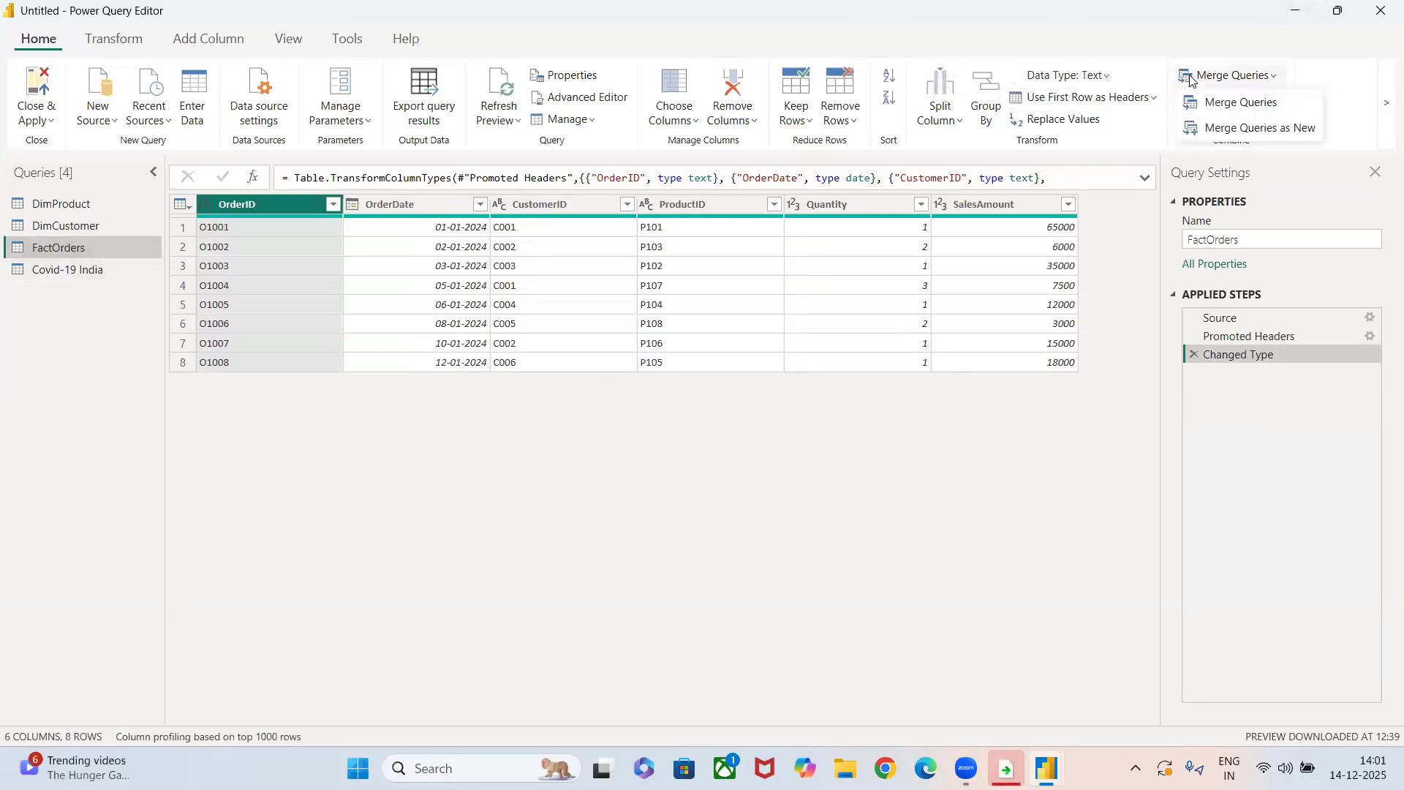
click(1214, 104)
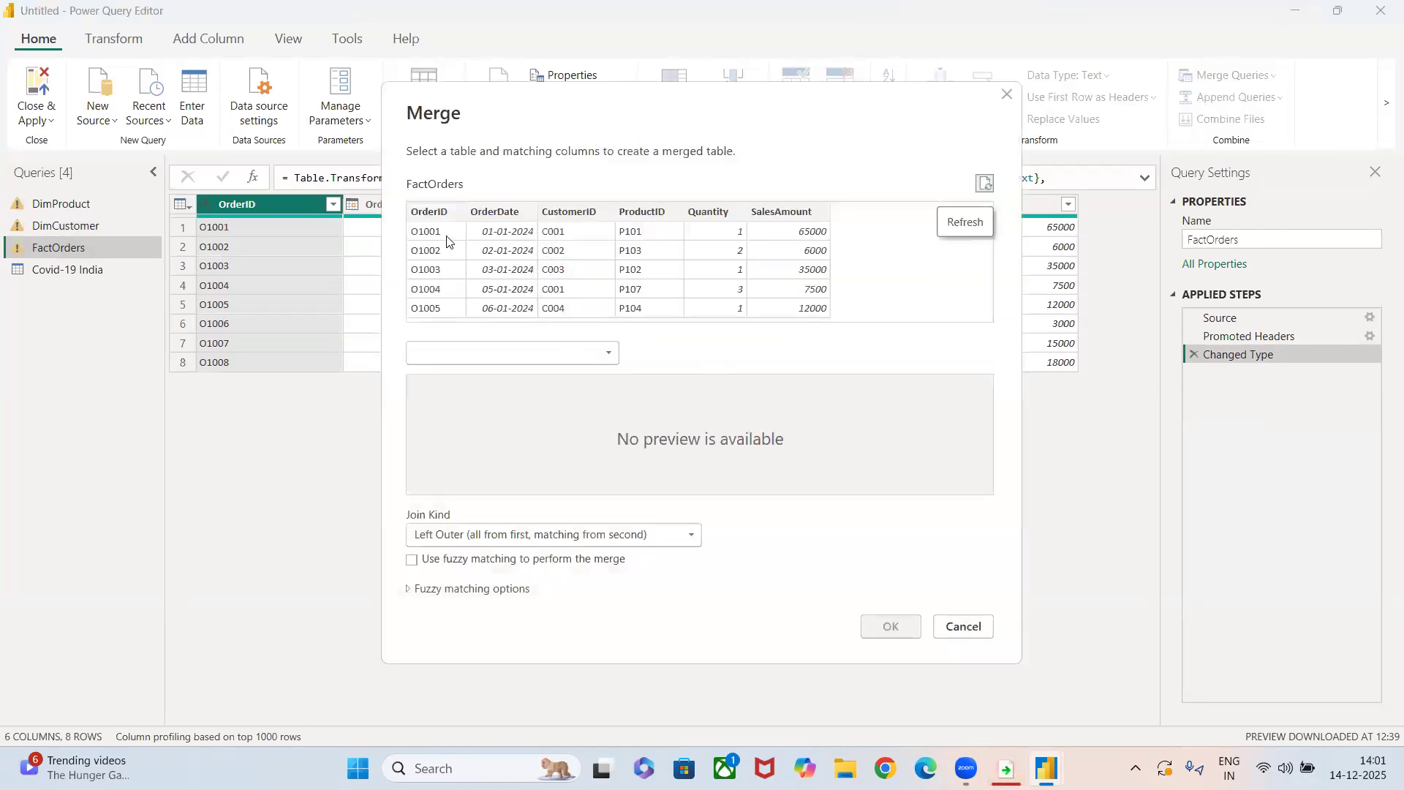
click(436, 217)
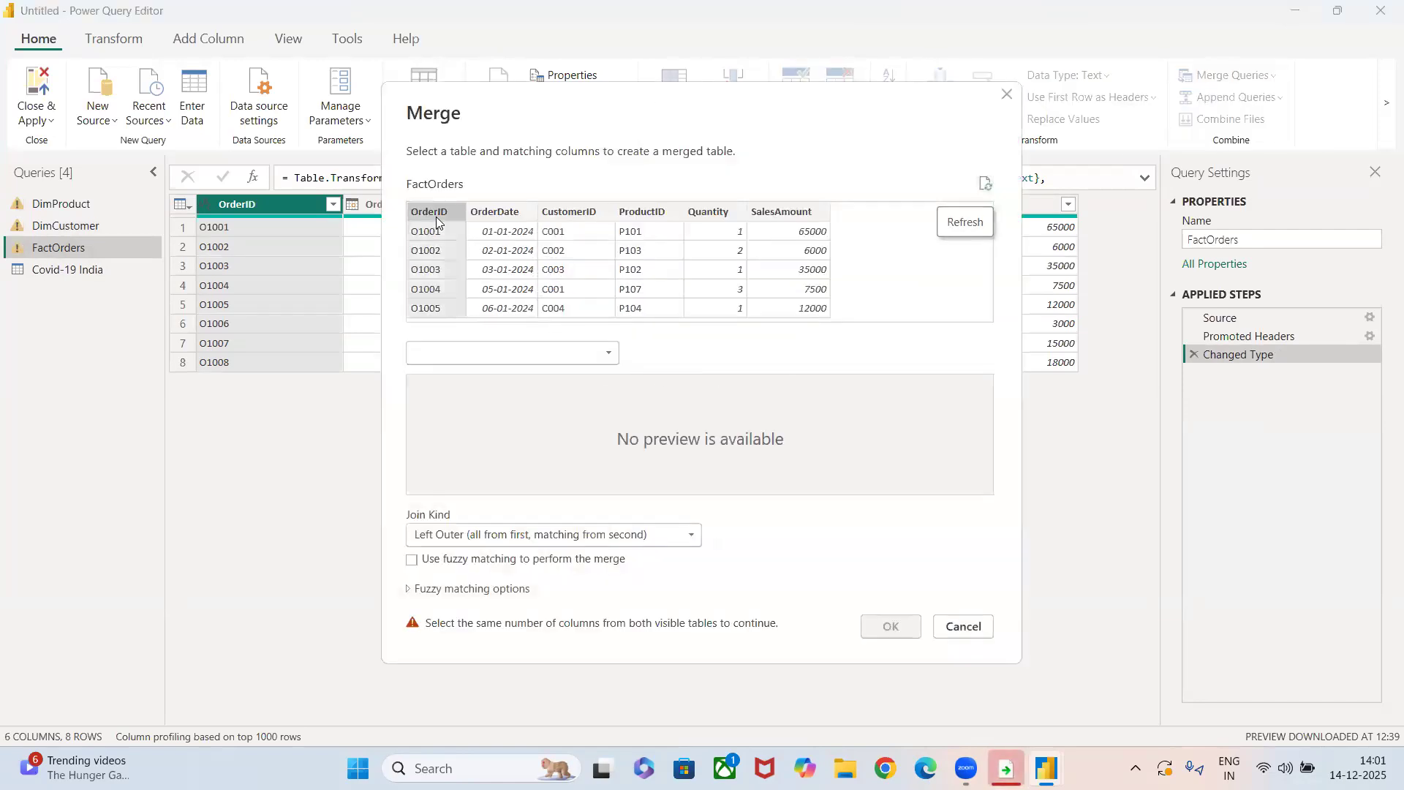
click(512, 352)
click(474, 373)
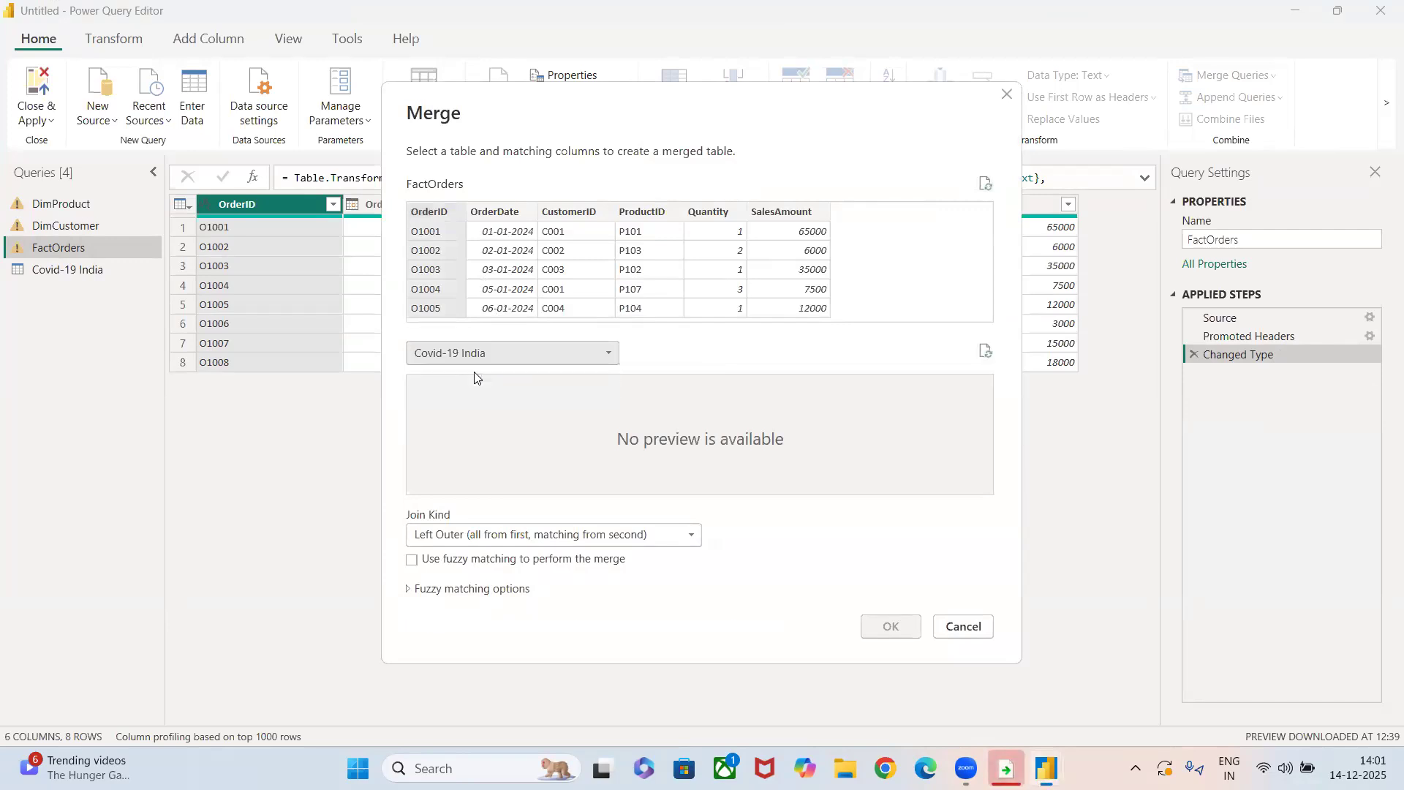
Try Covid-19 India's Active, Discharged, Deaths, Active_Ratio, Discharge_Ratio and Death_Ratio columns as the match for OrderID.
click(594, 386)
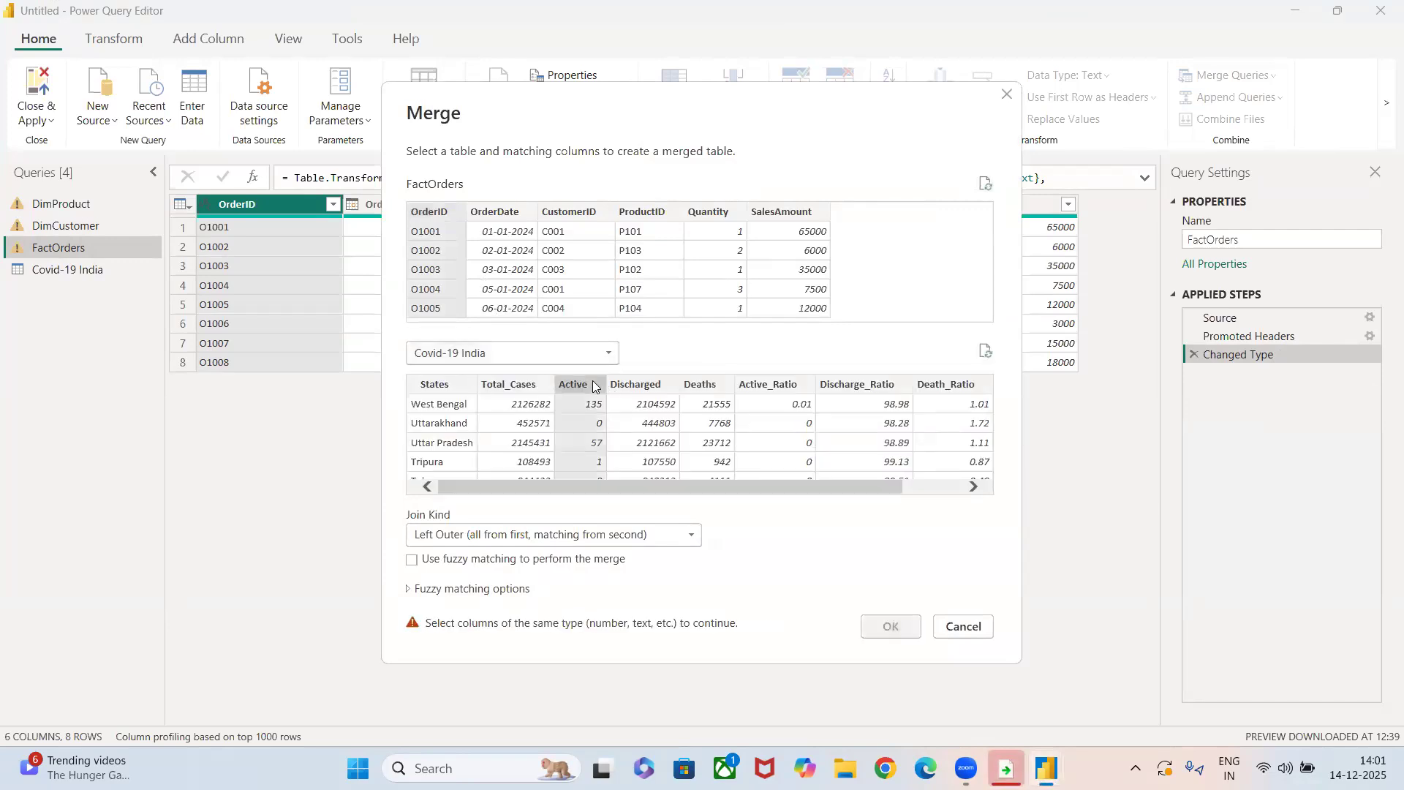
click(638, 390)
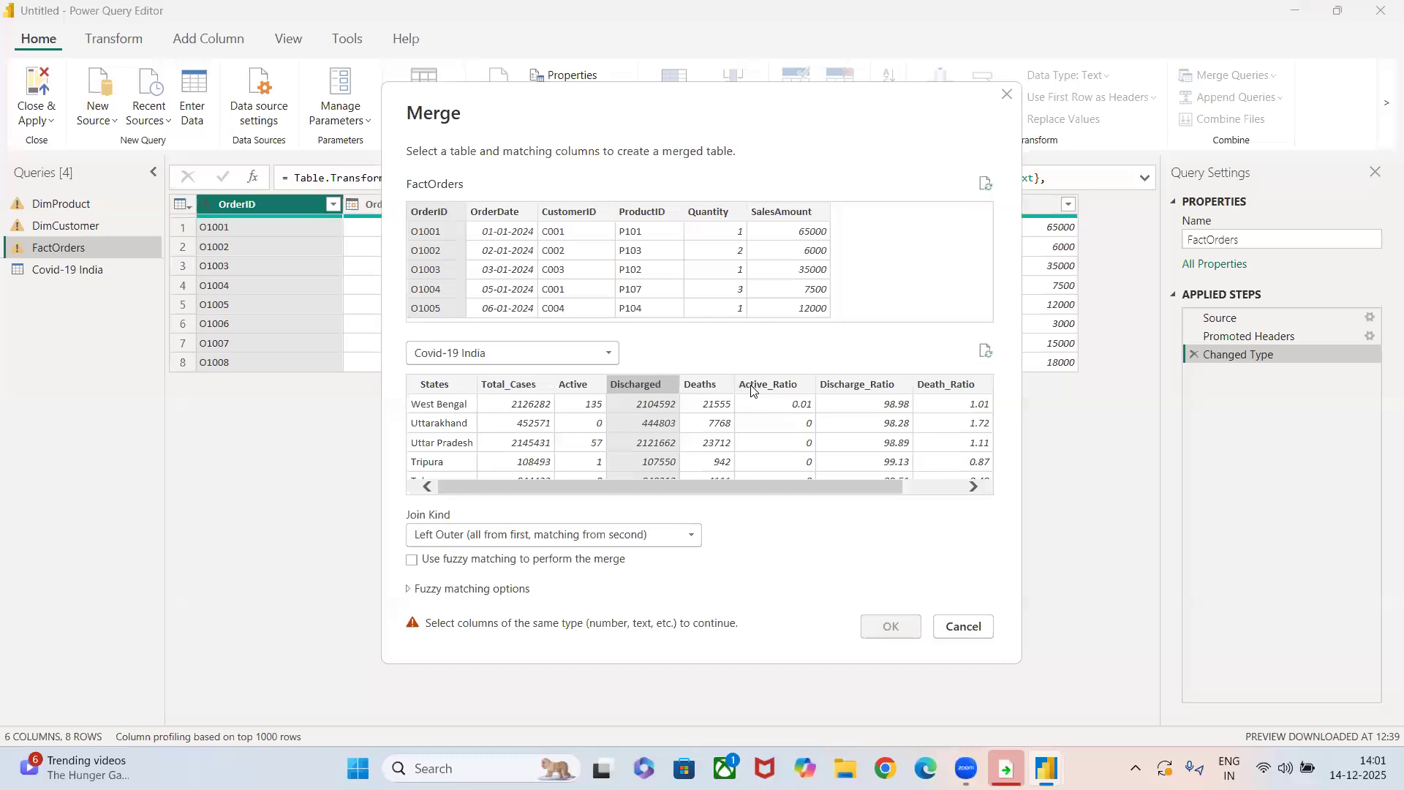
click(703, 387)
click(768, 386)
click(862, 384)
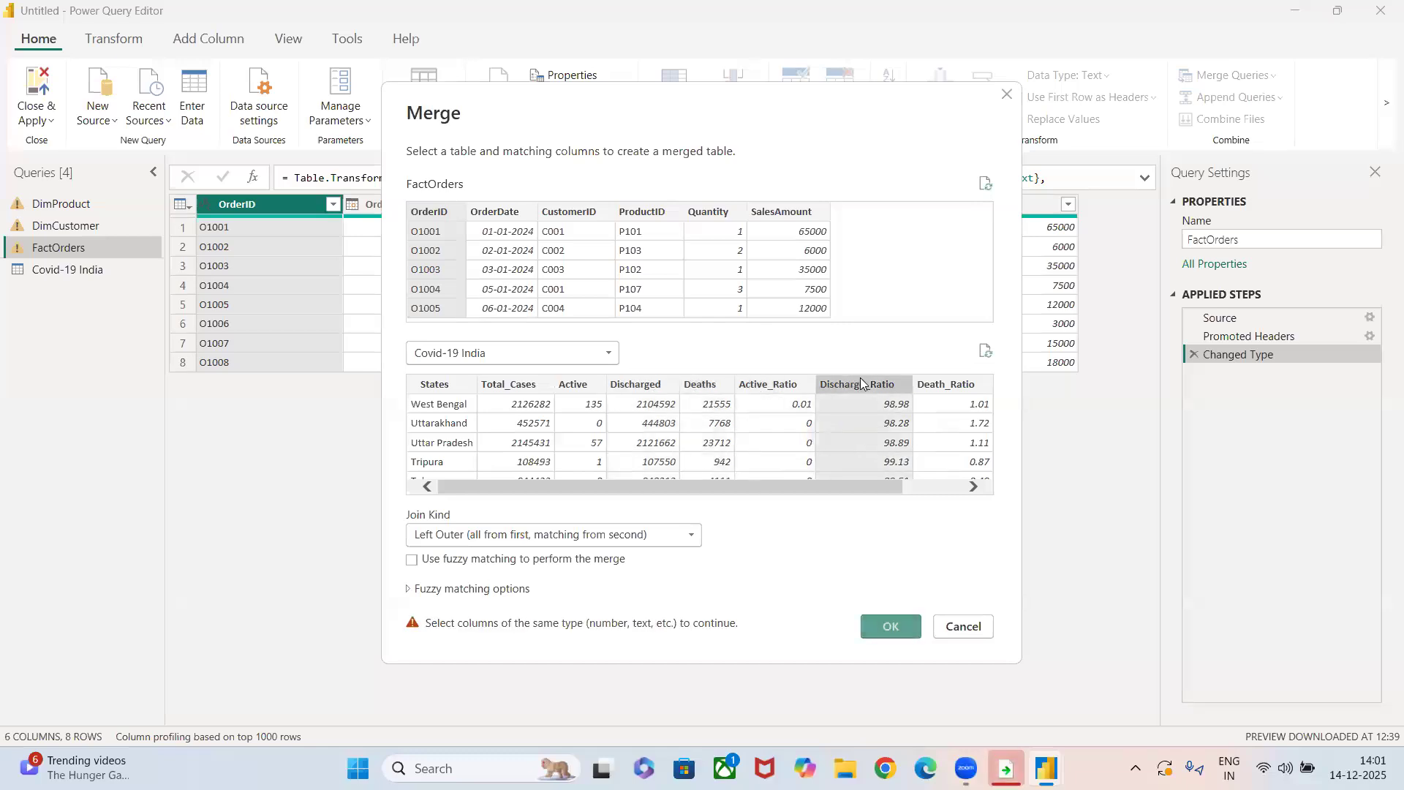
click(943, 386)
Merge FactOrders with FactOrders (Current) on OrderID using an Inner join, and open the nested table in the second row.
click(503, 354)
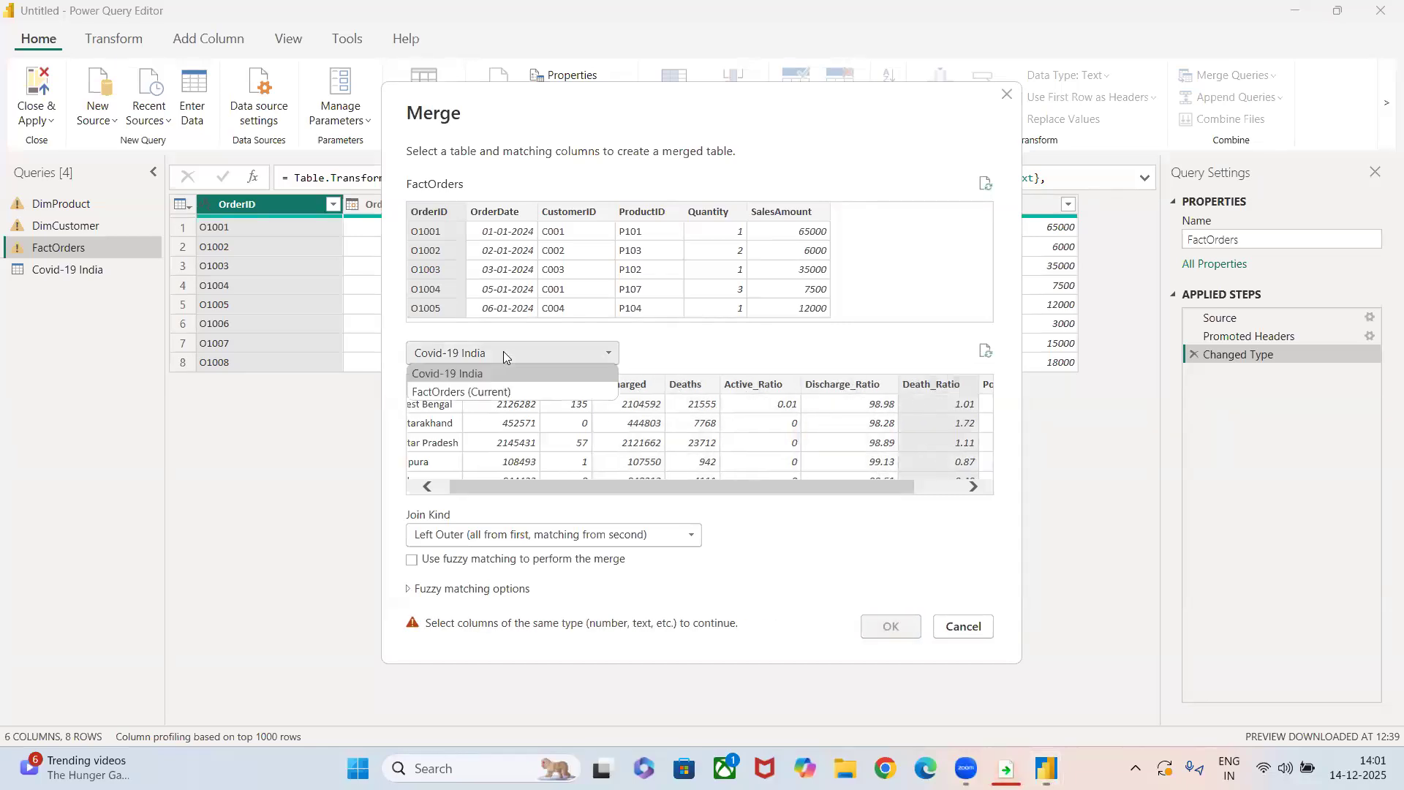
click(473, 392)
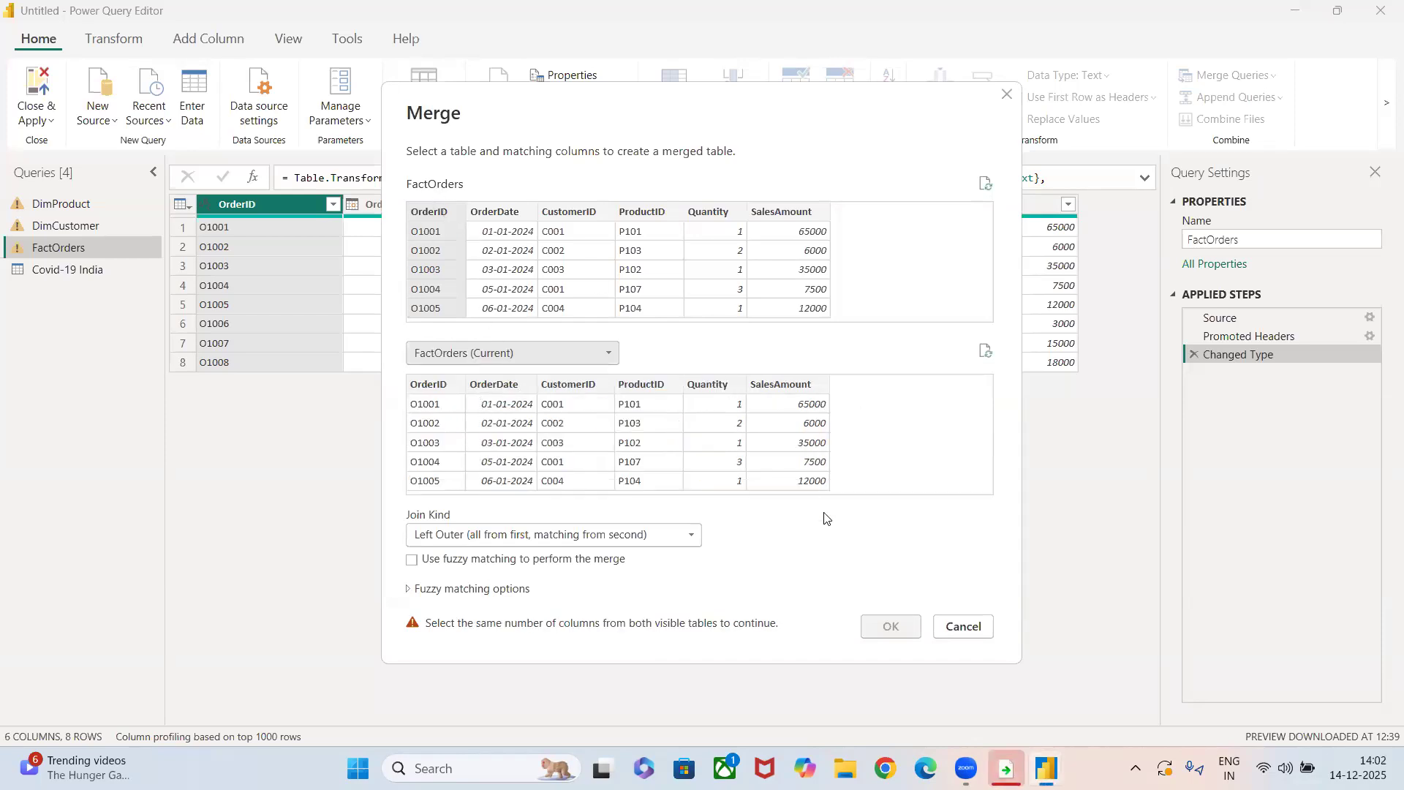
click(448, 393)
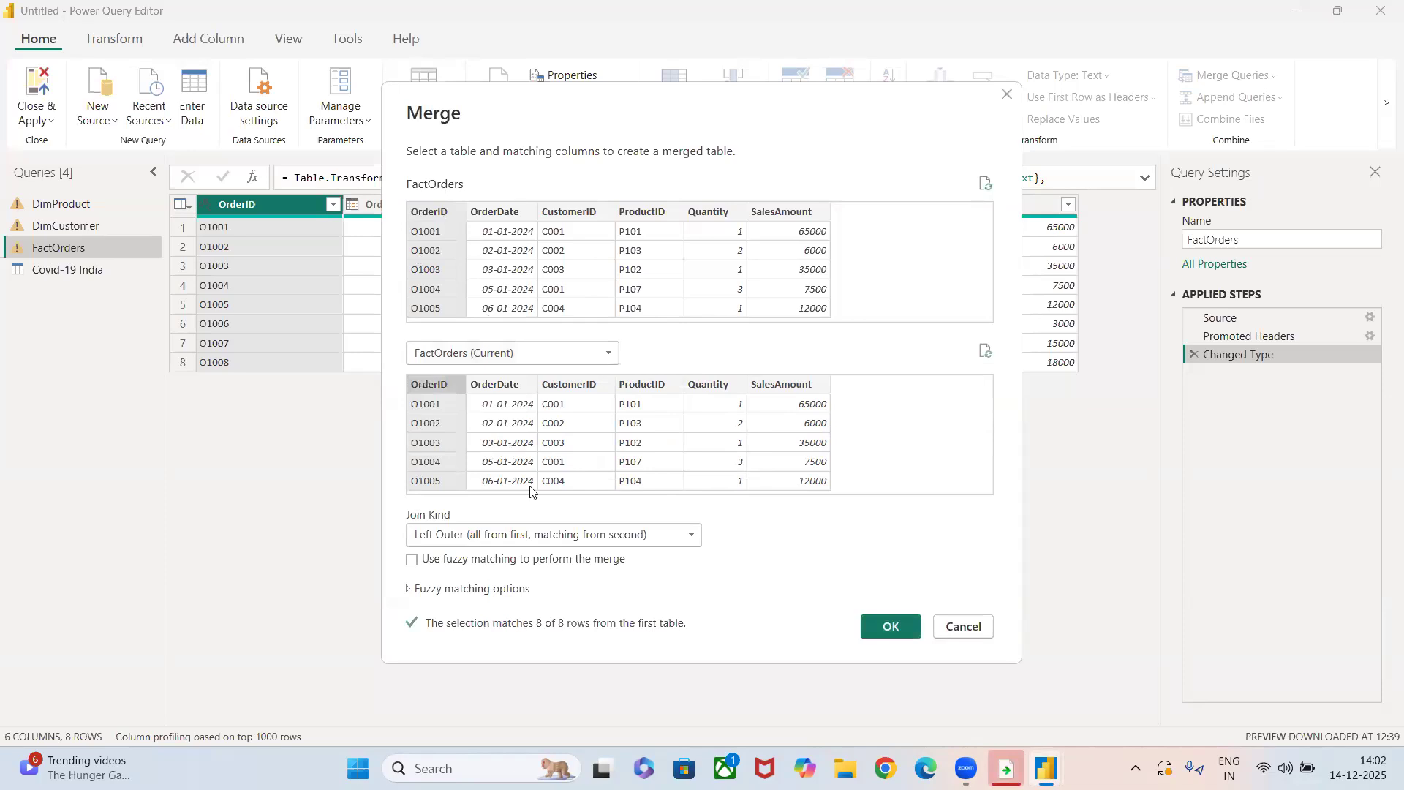
click(549, 534)
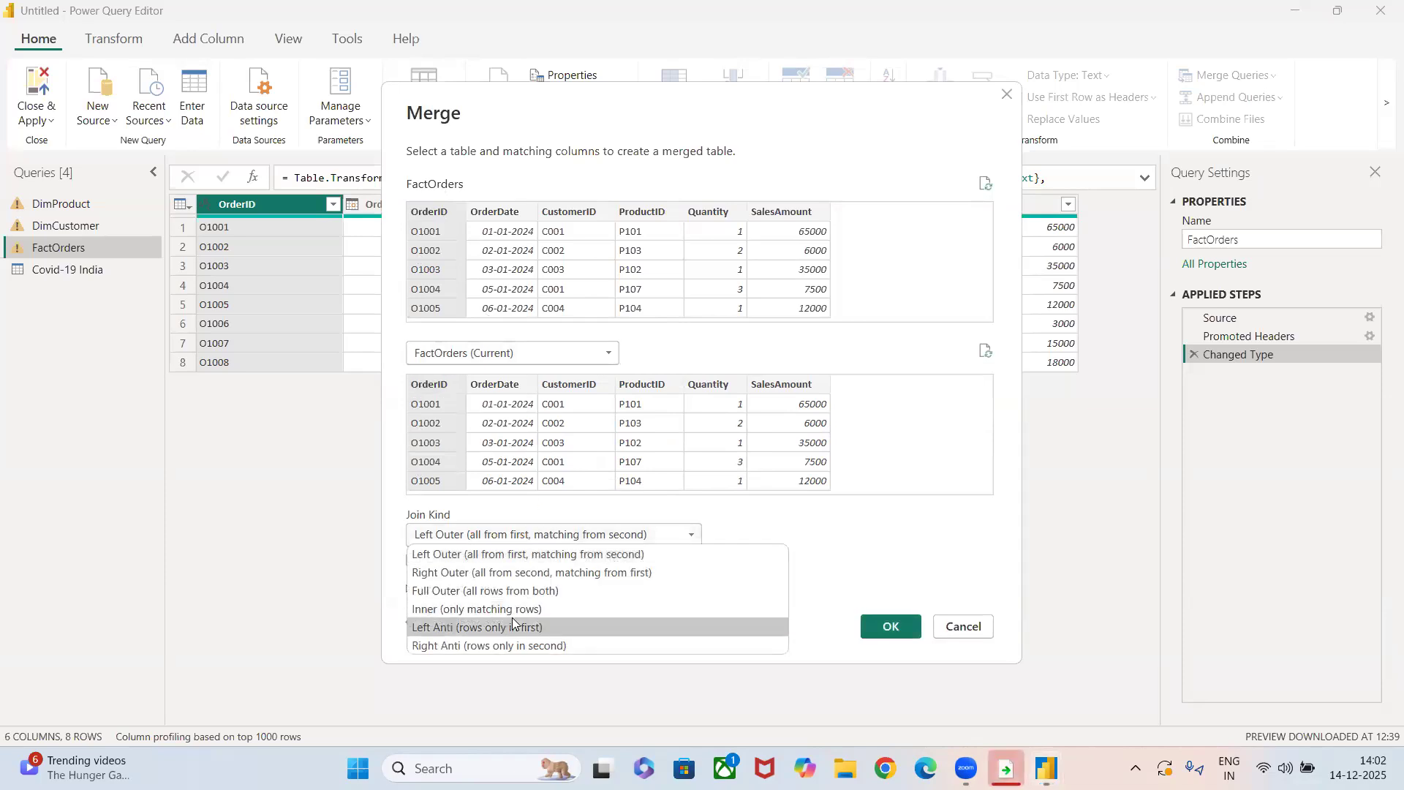
click(556, 608)
click(888, 627)
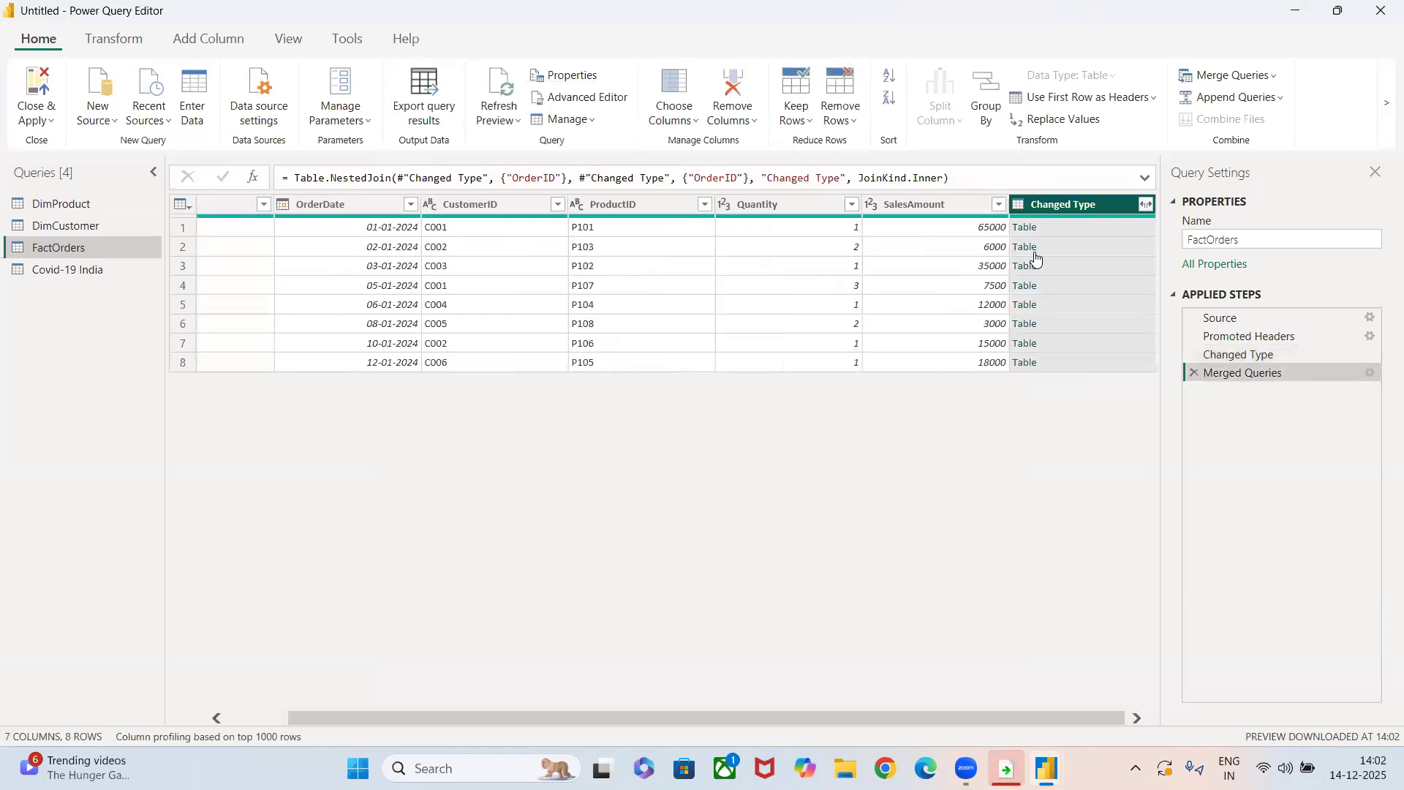
click(1028, 247)
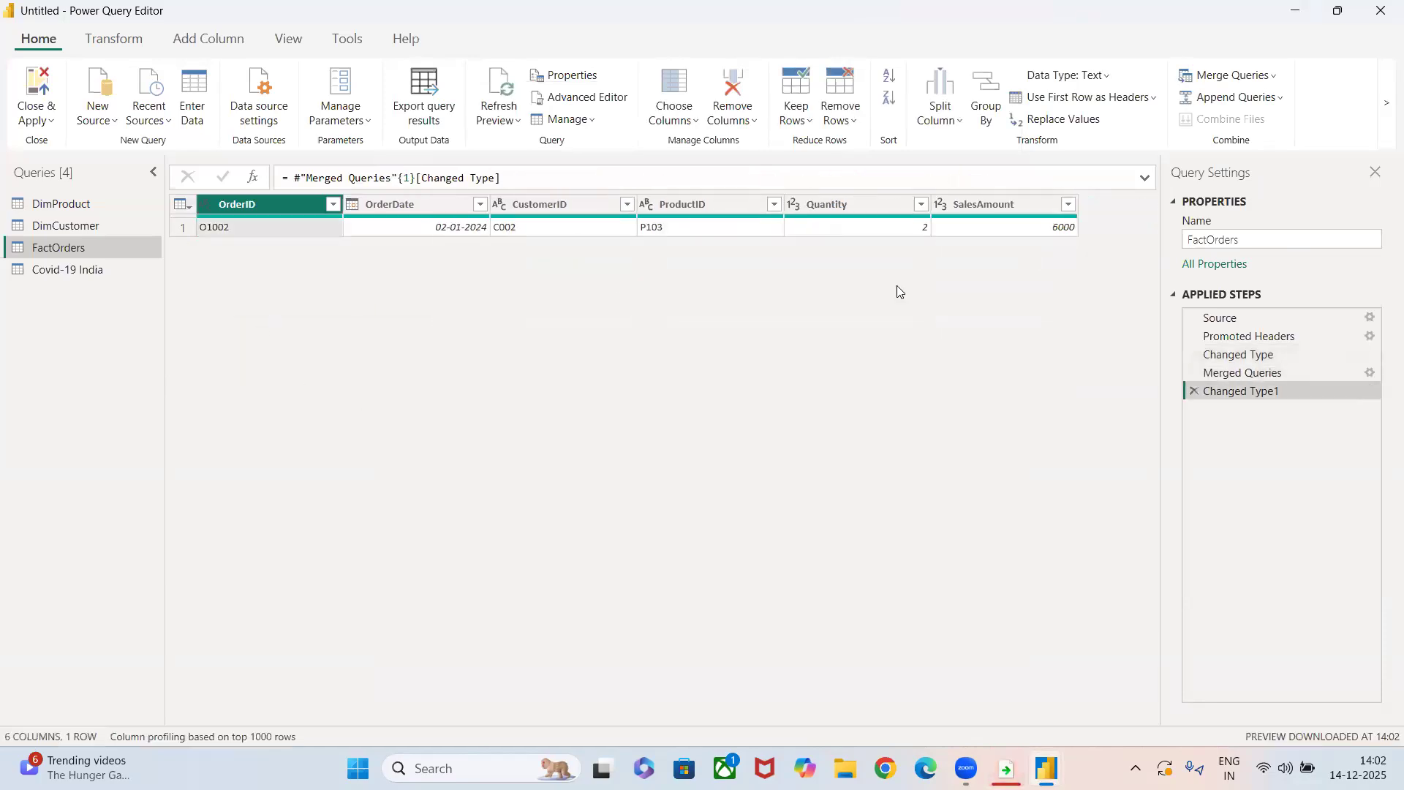
Delete the FactOrders1 and Merged Queries steps from the DimCustomer query.
click(63, 225)
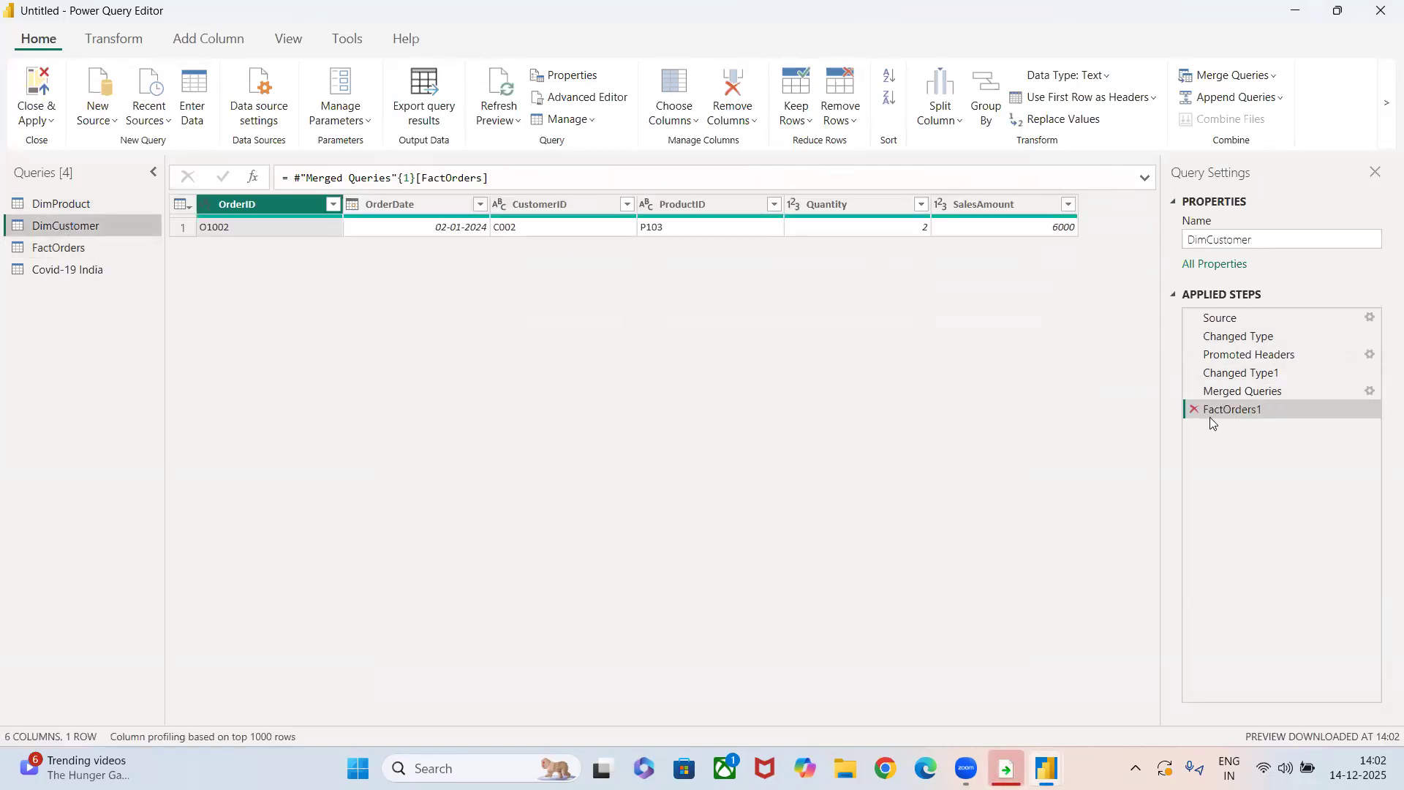
click(1193, 412)
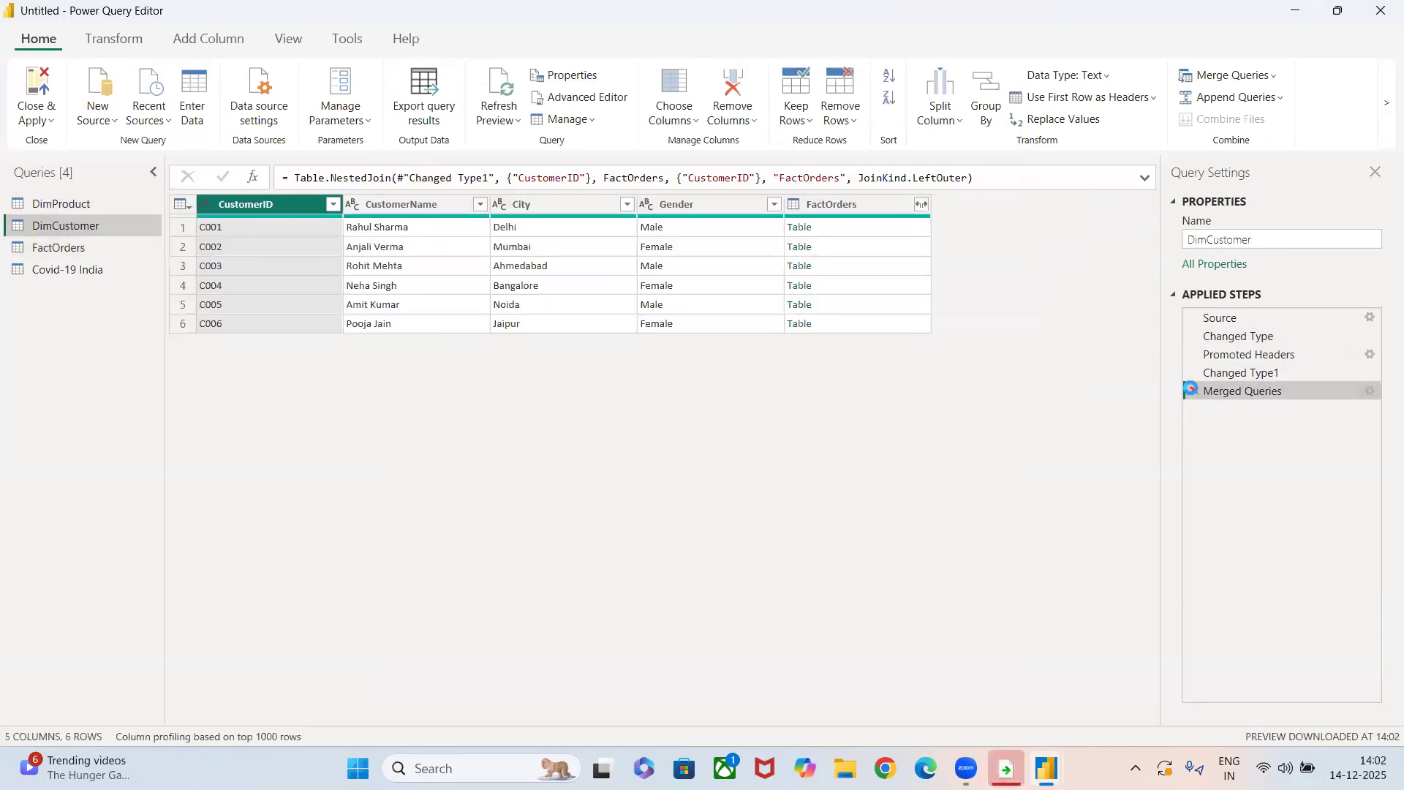
click(1191, 390)
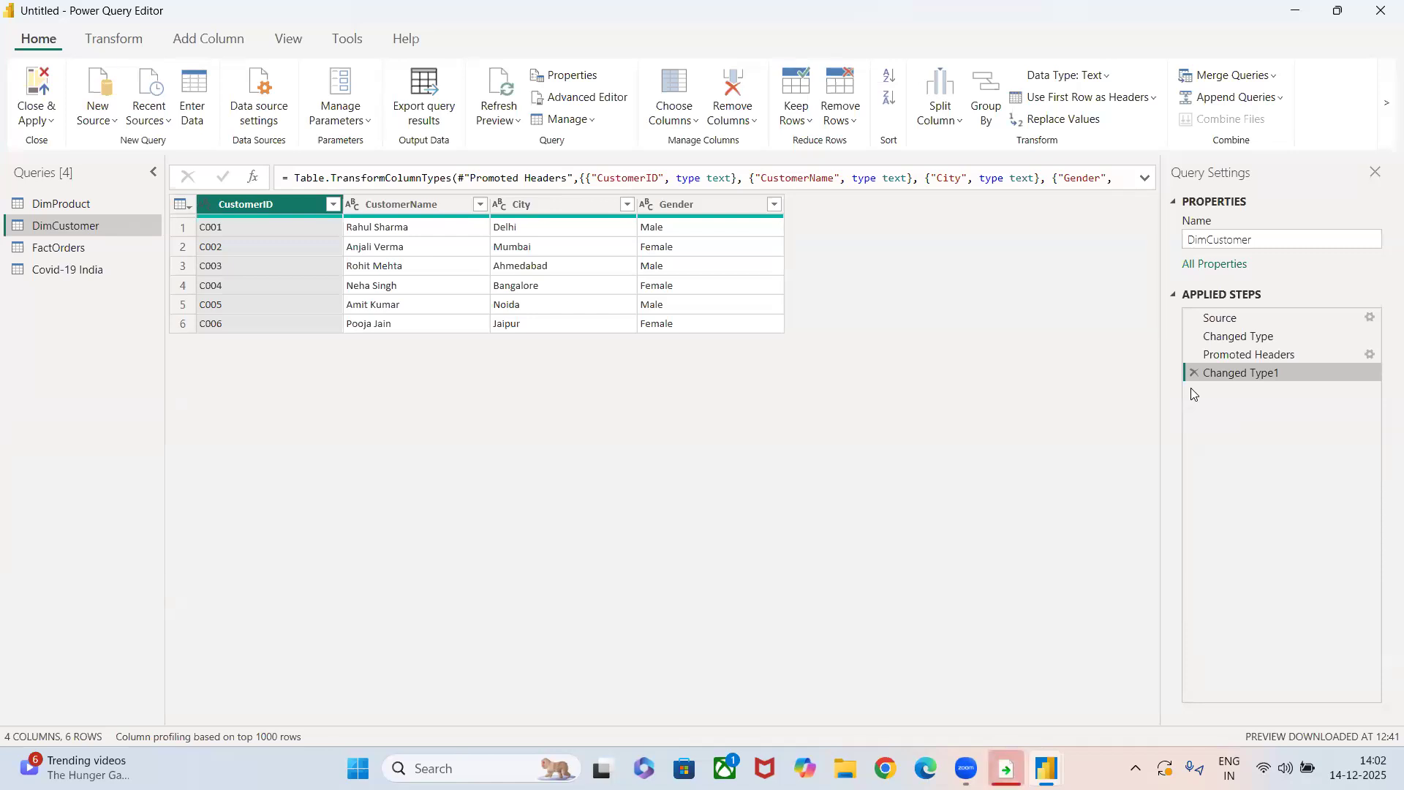
Append DimProduct to the DimCustomer query, review the combined columns, and delete the Appended Query step.
click(1256, 107)
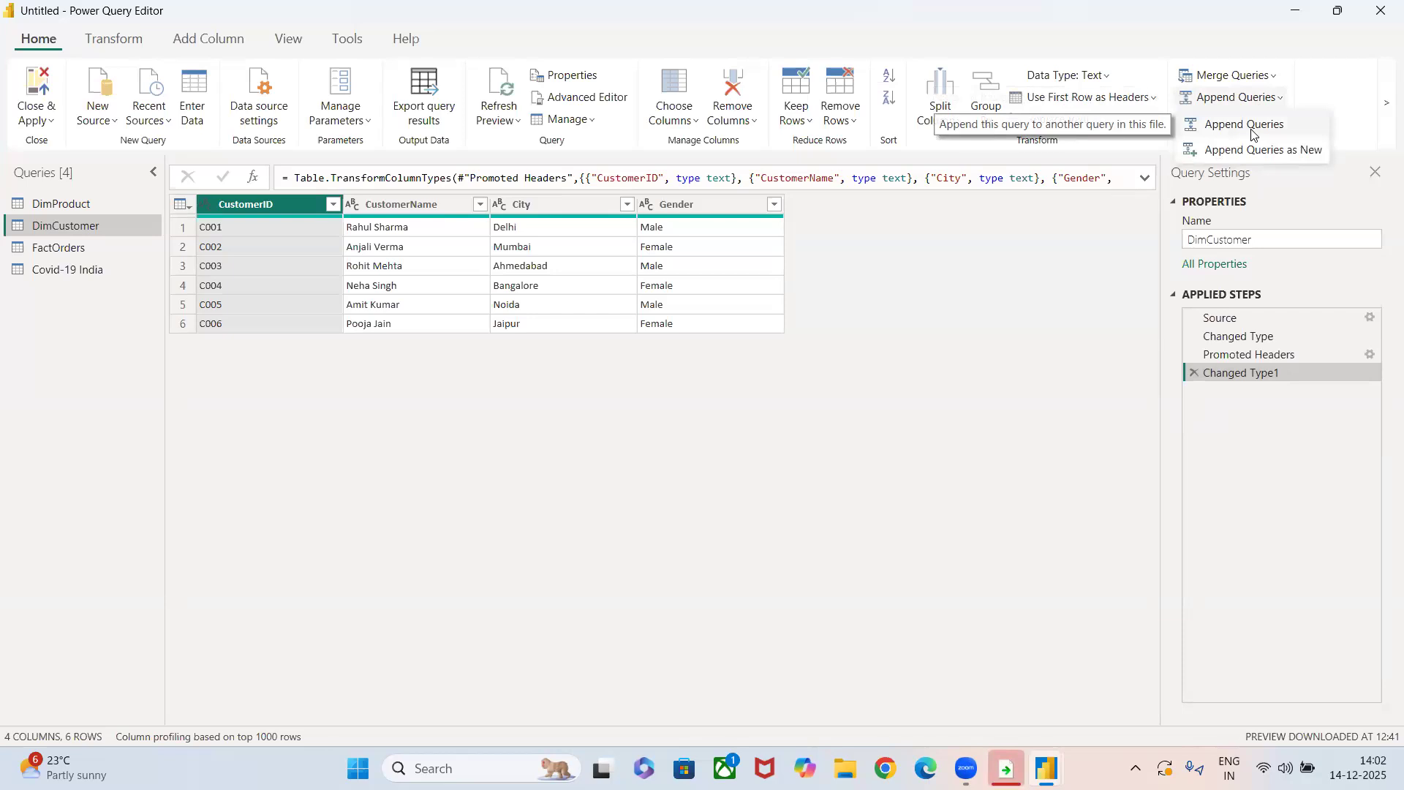
click(1248, 125)
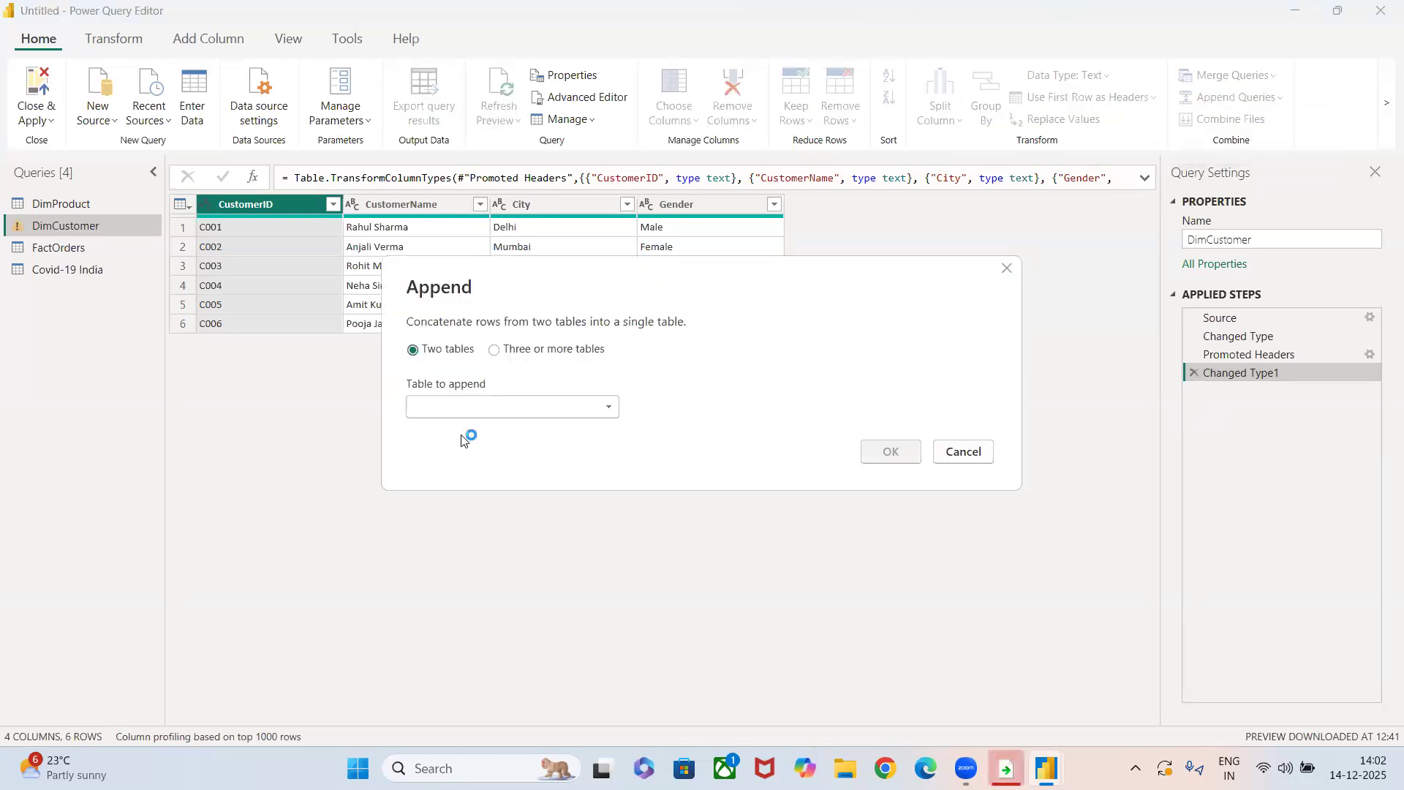
click(472, 414)
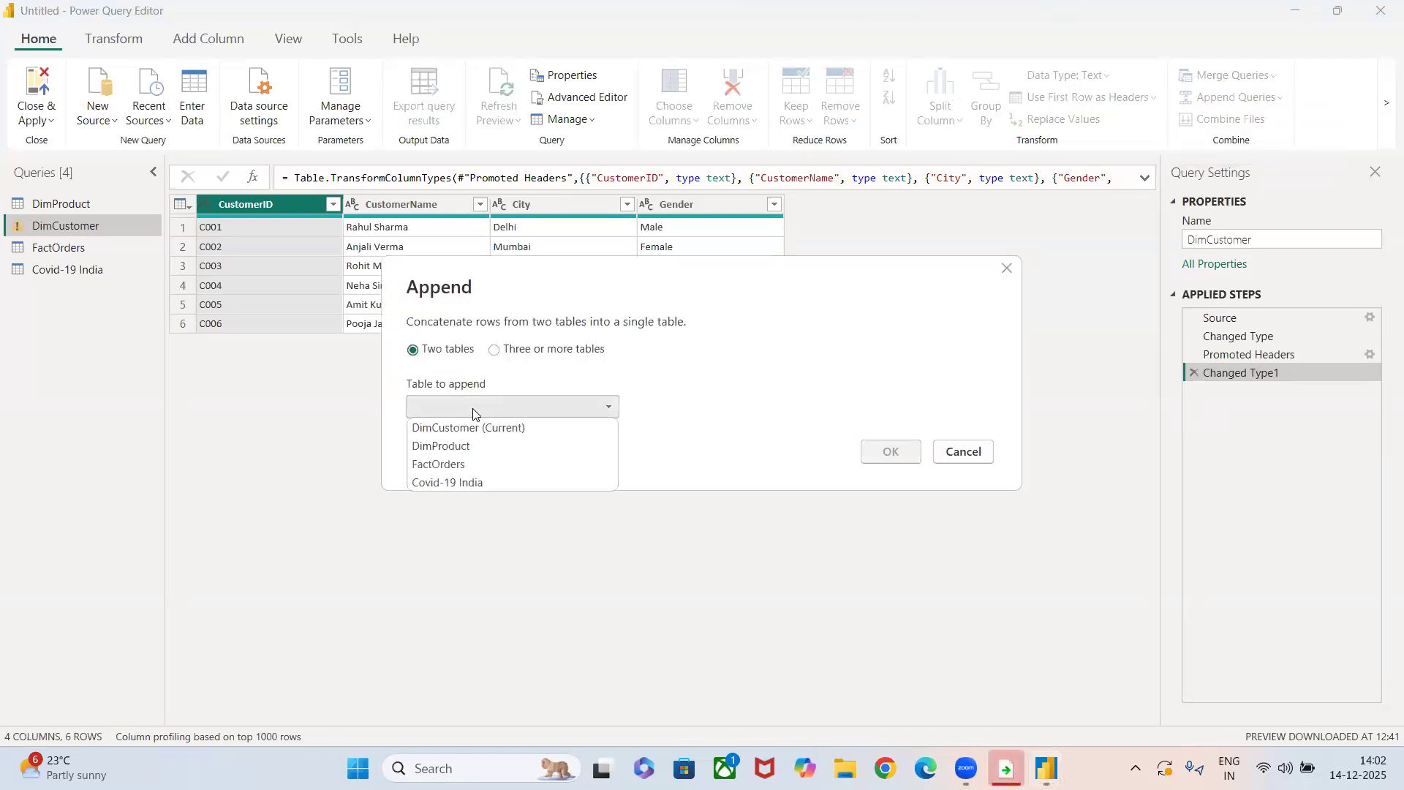
click(465, 446)
click(888, 452)
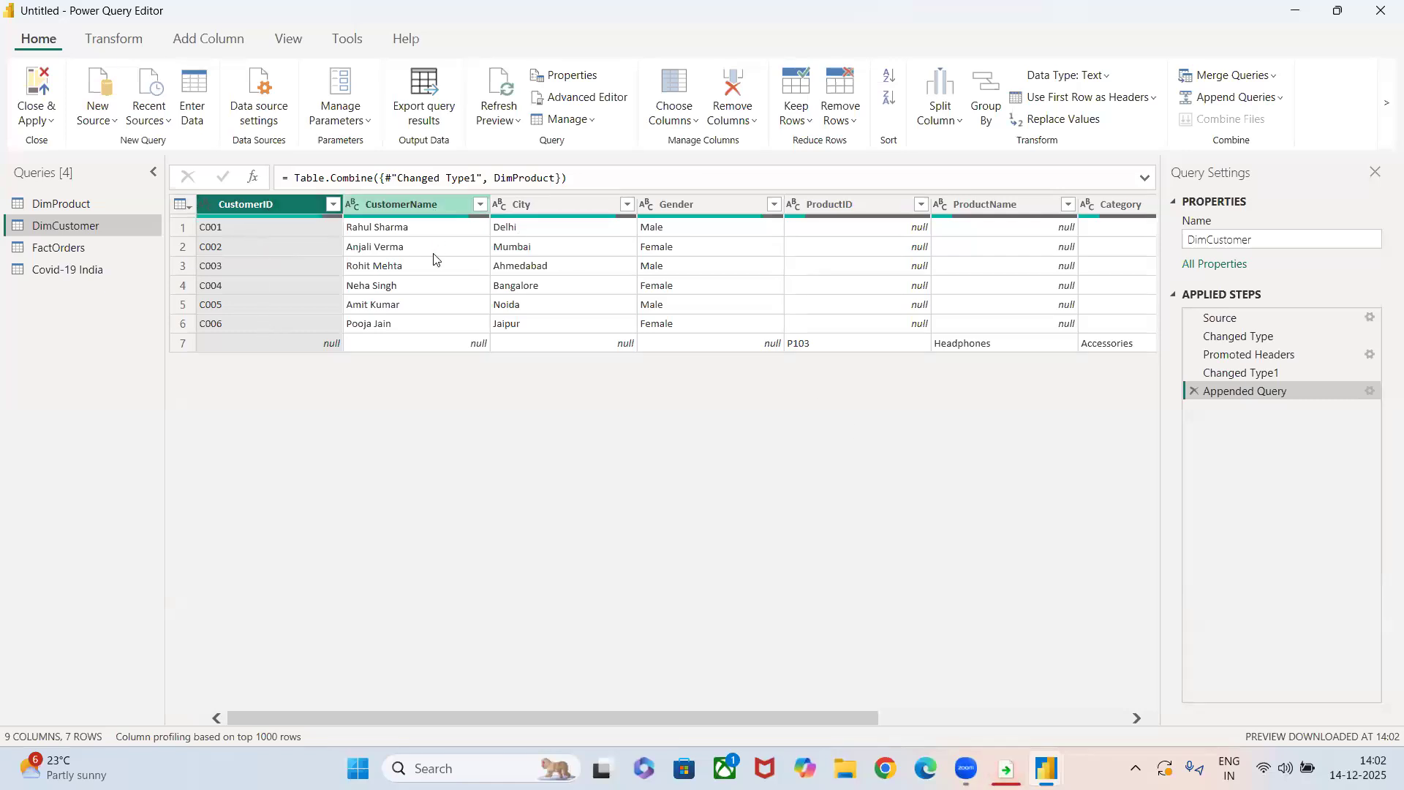
scroll(434, 266, right, 3)
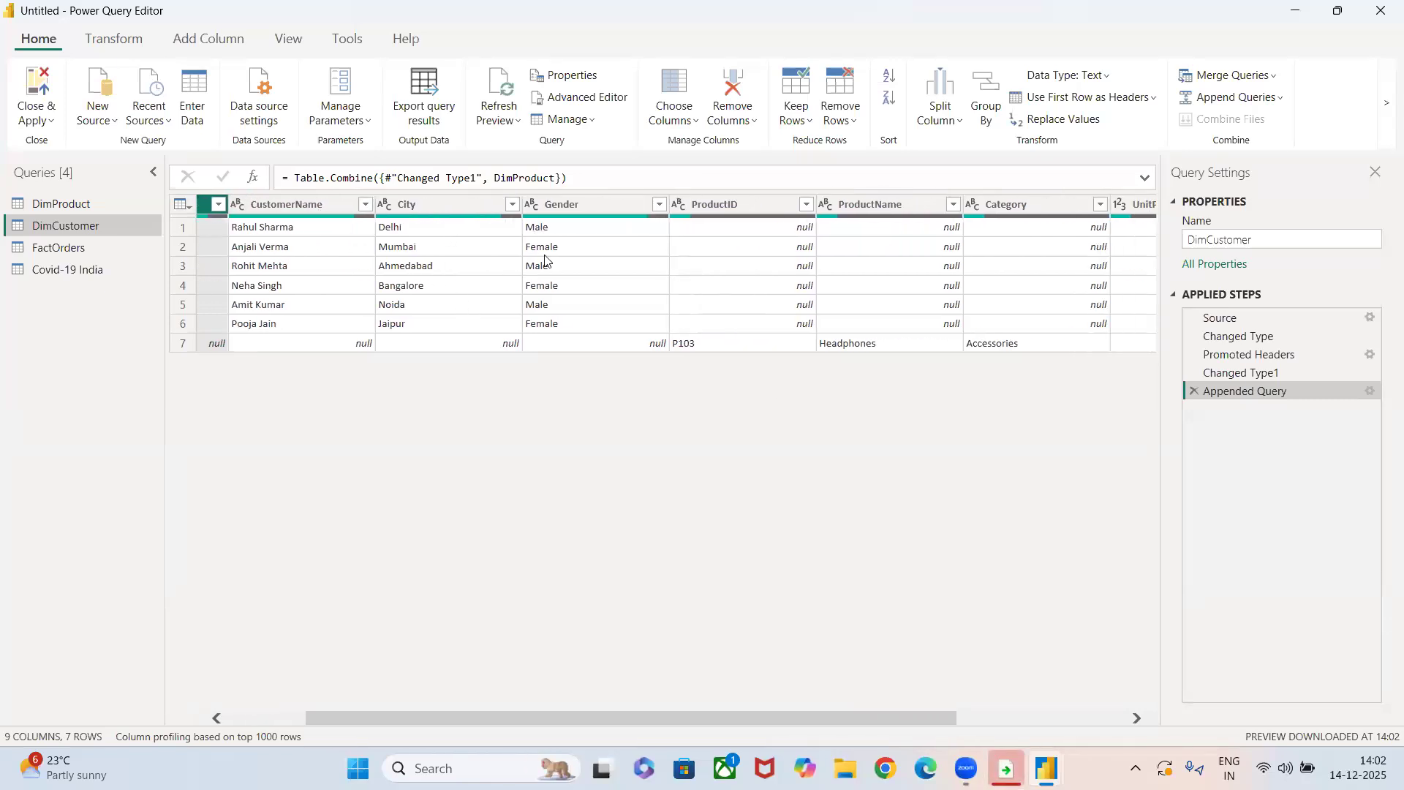
scroll(674, 259, right, 6)
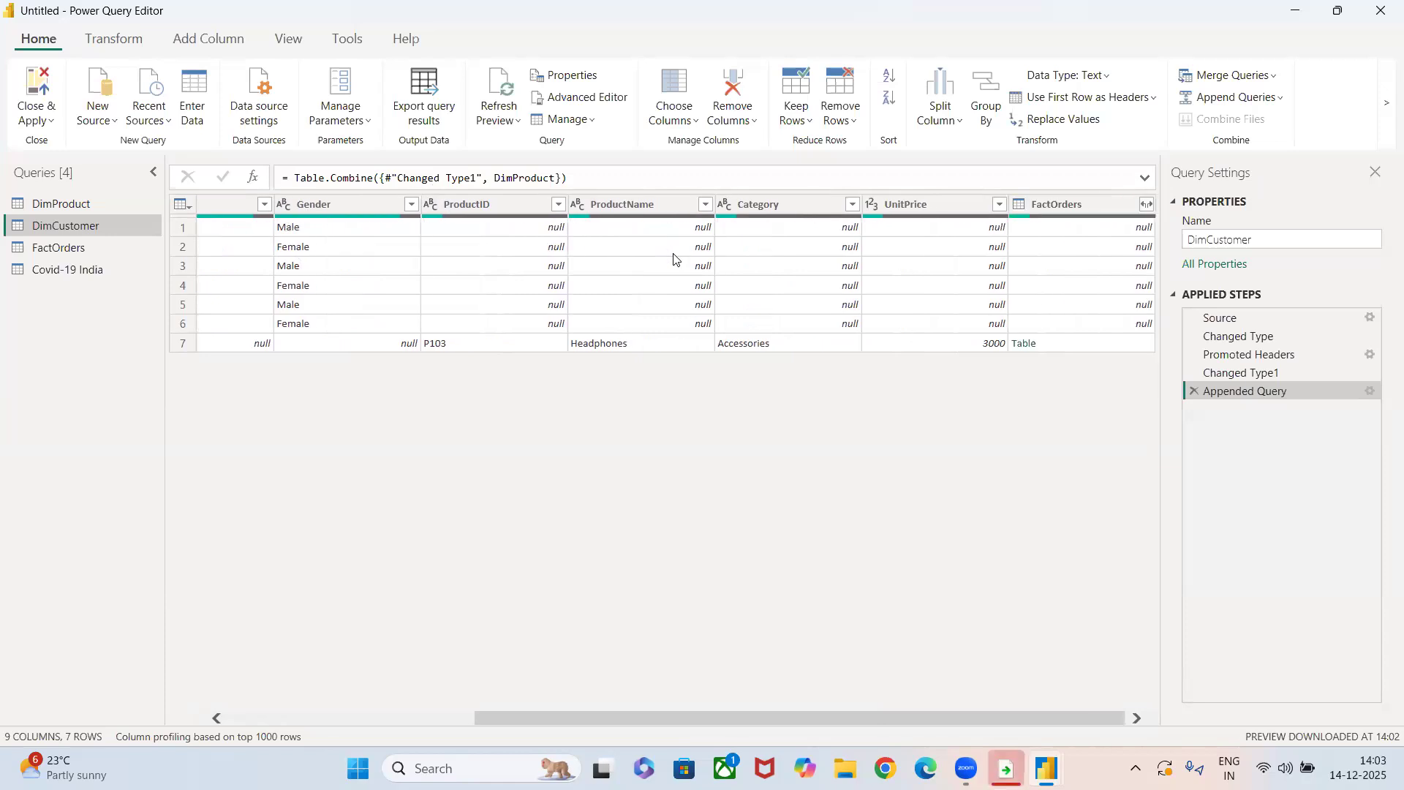
click(1193, 391)
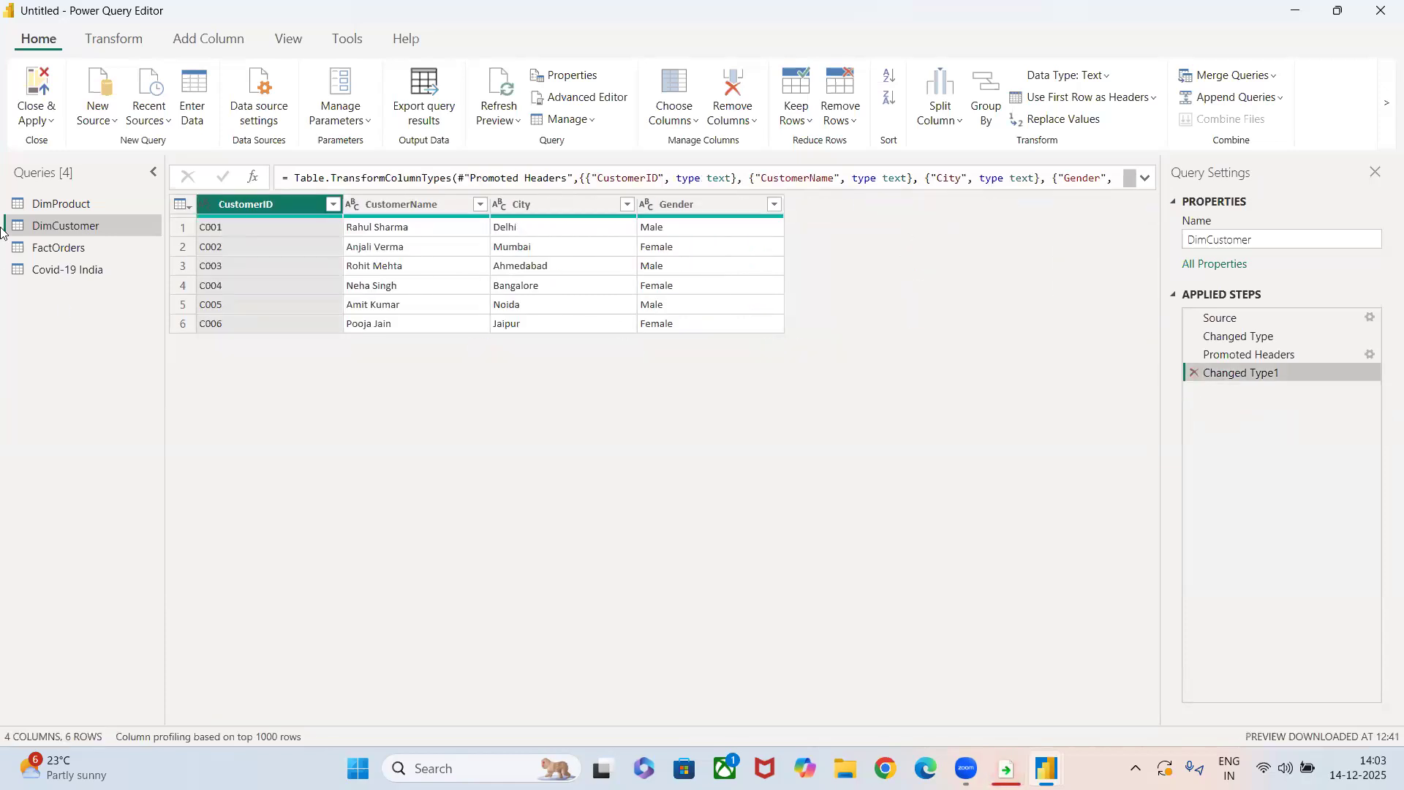
Delete the Merged Queries step from DimProduct, and the Changed Type1 and Merged Queries steps from FactOrders.
click(59, 203)
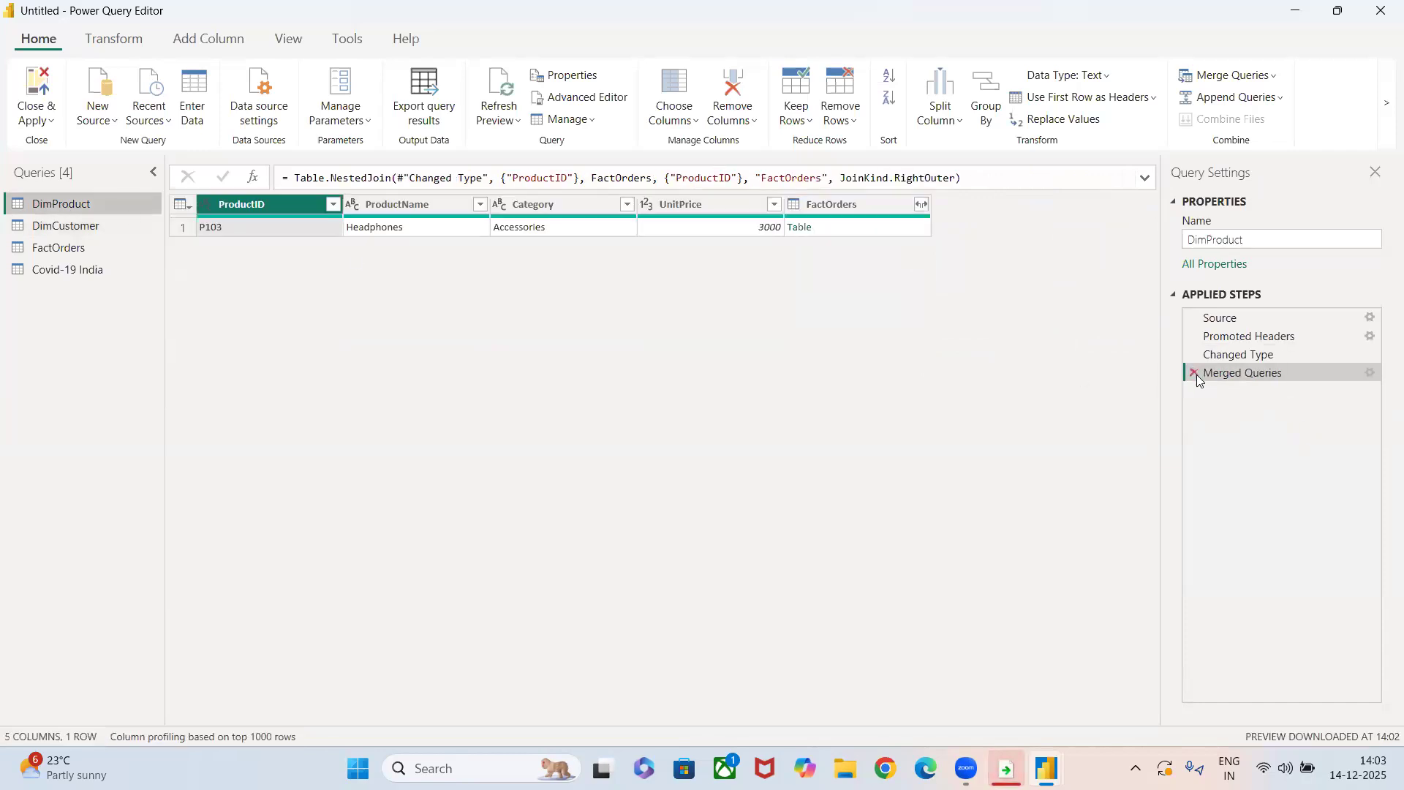
click(1193, 374)
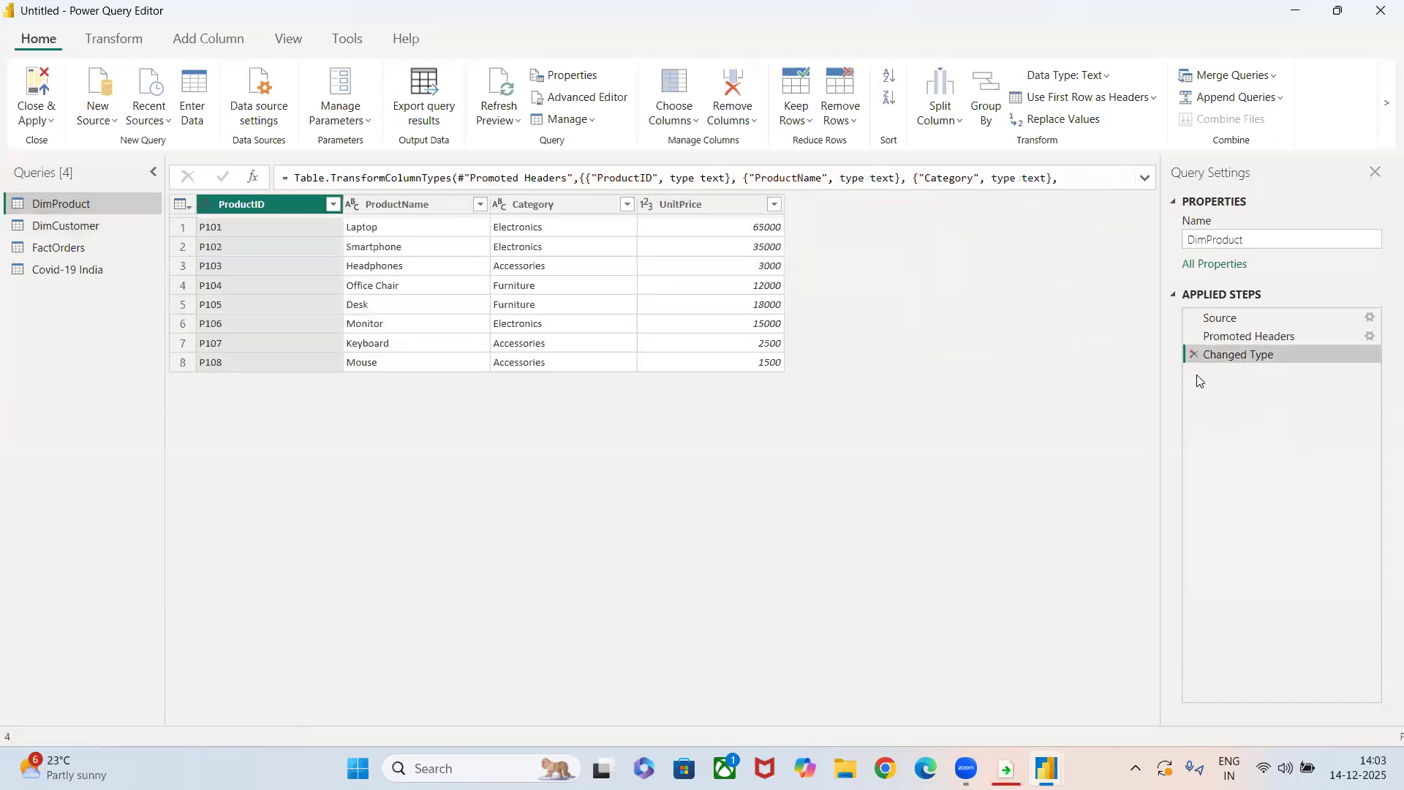
click(79, 246)
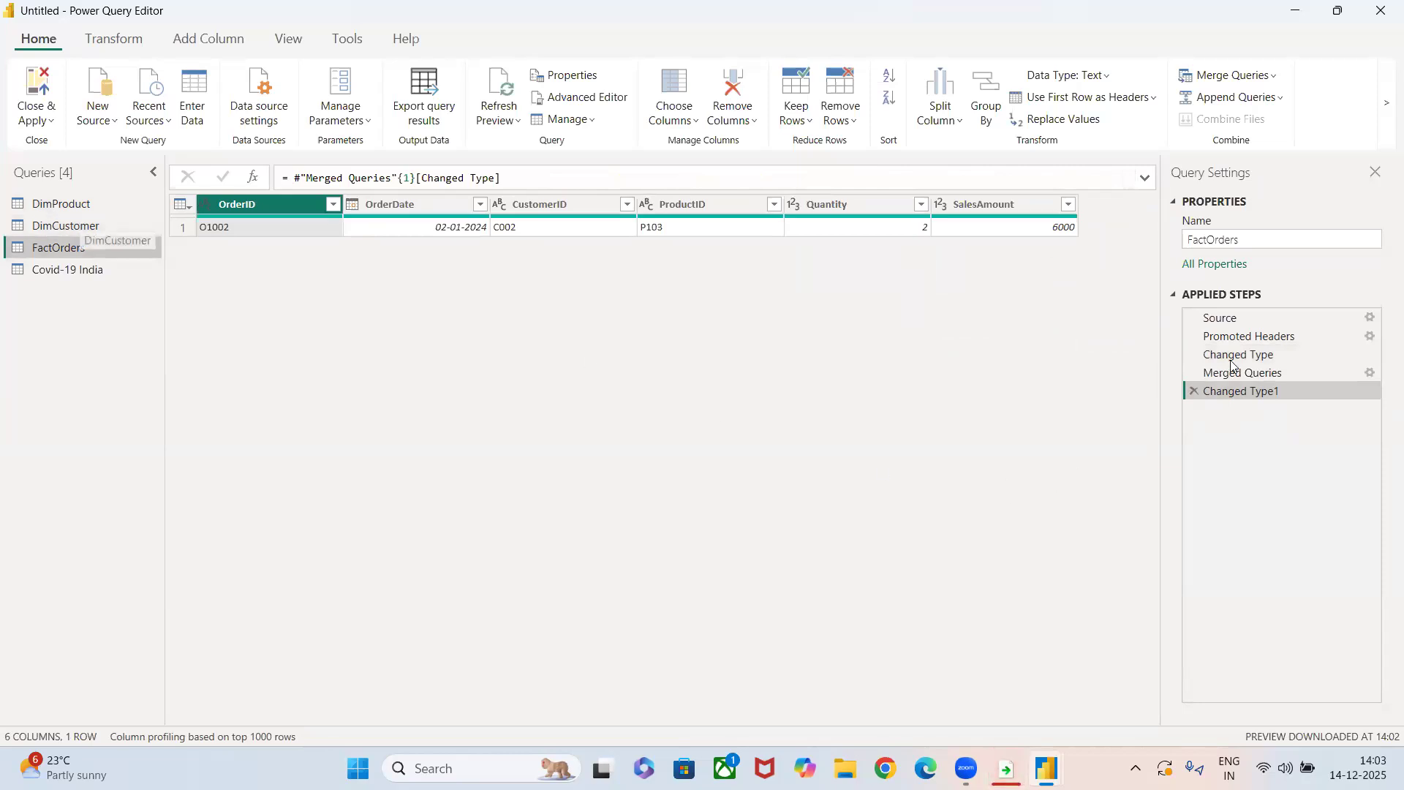
click(1194, 390)
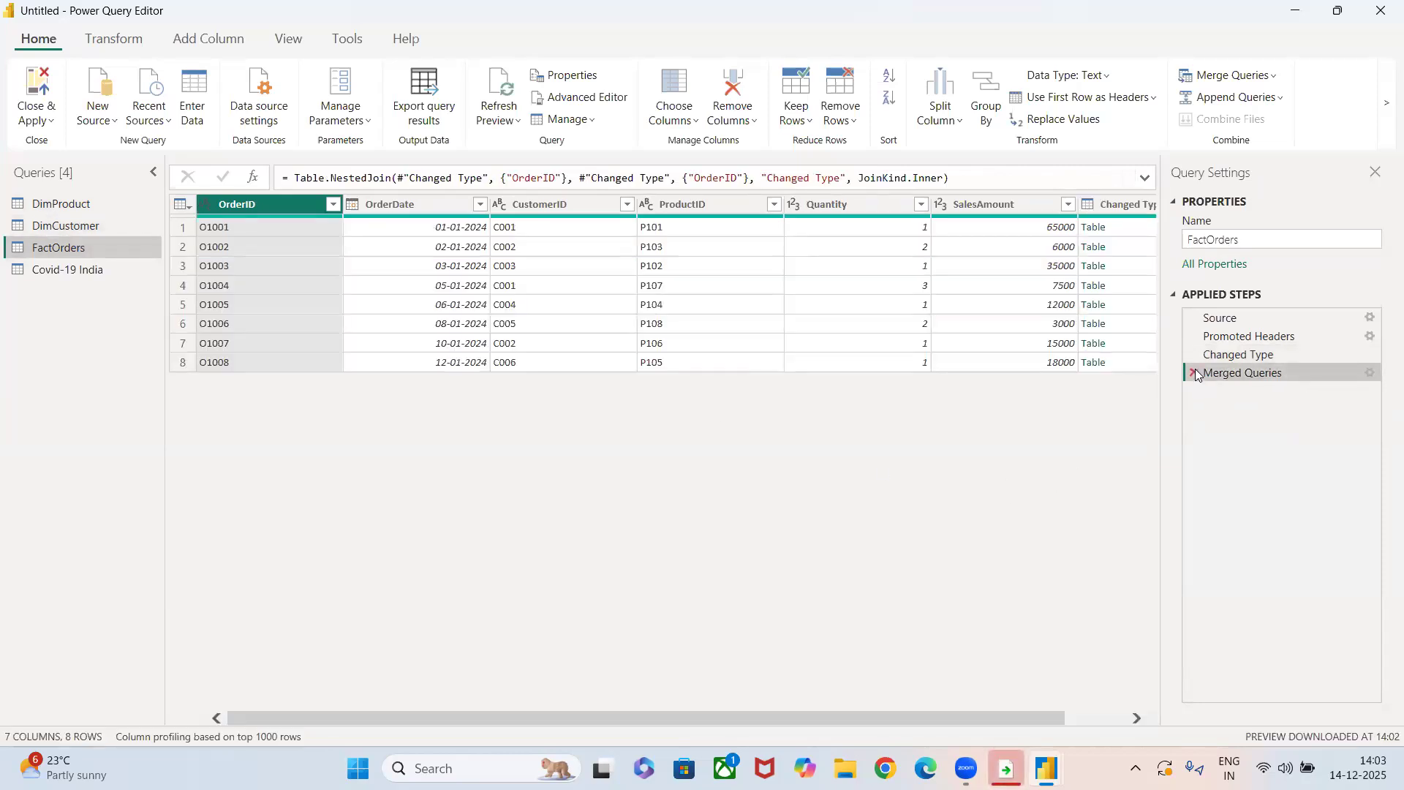
click(1194, 373)
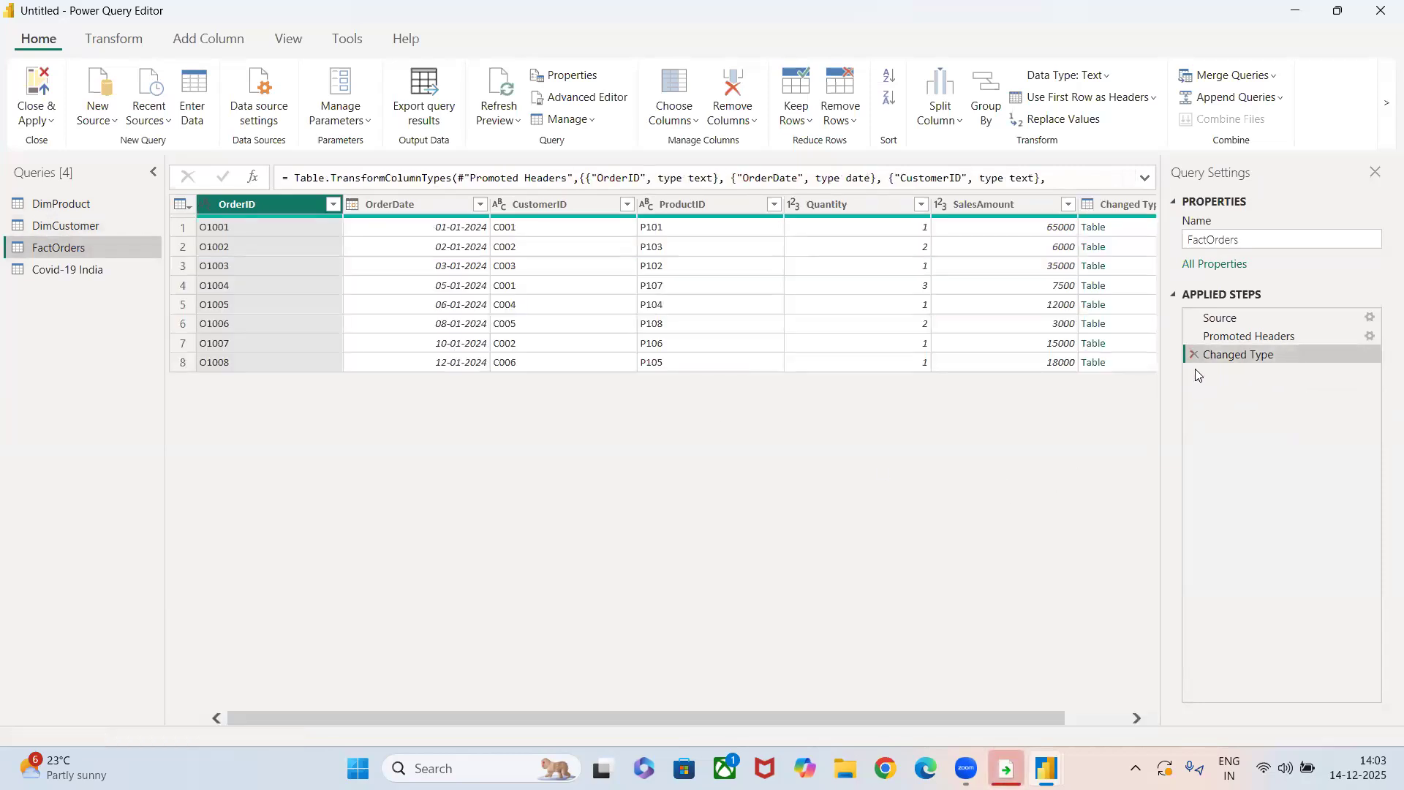
Append the DimProduct table to the FactOrders query and review the combined columns.
click(1216, 97)
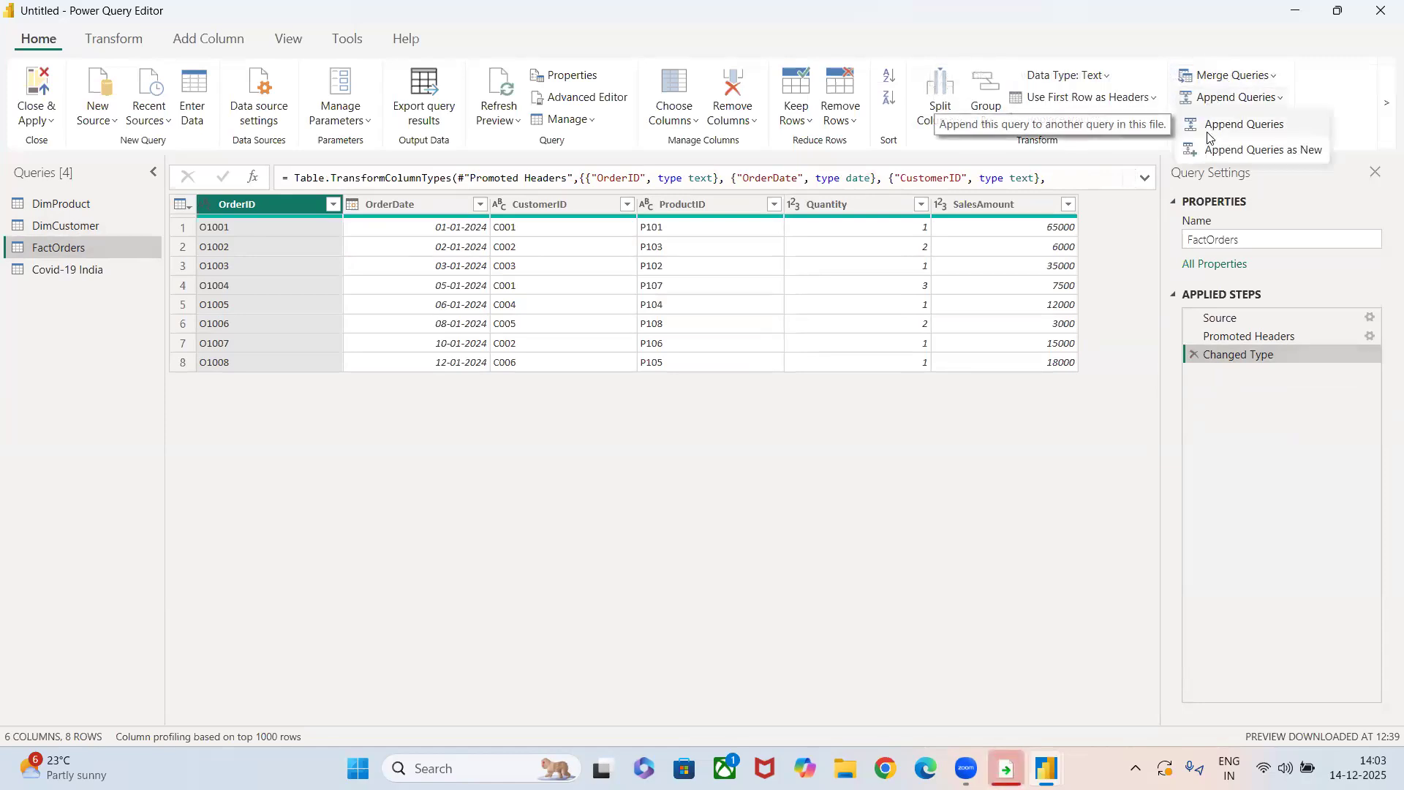
click(1208, 133)
click(450, 403)
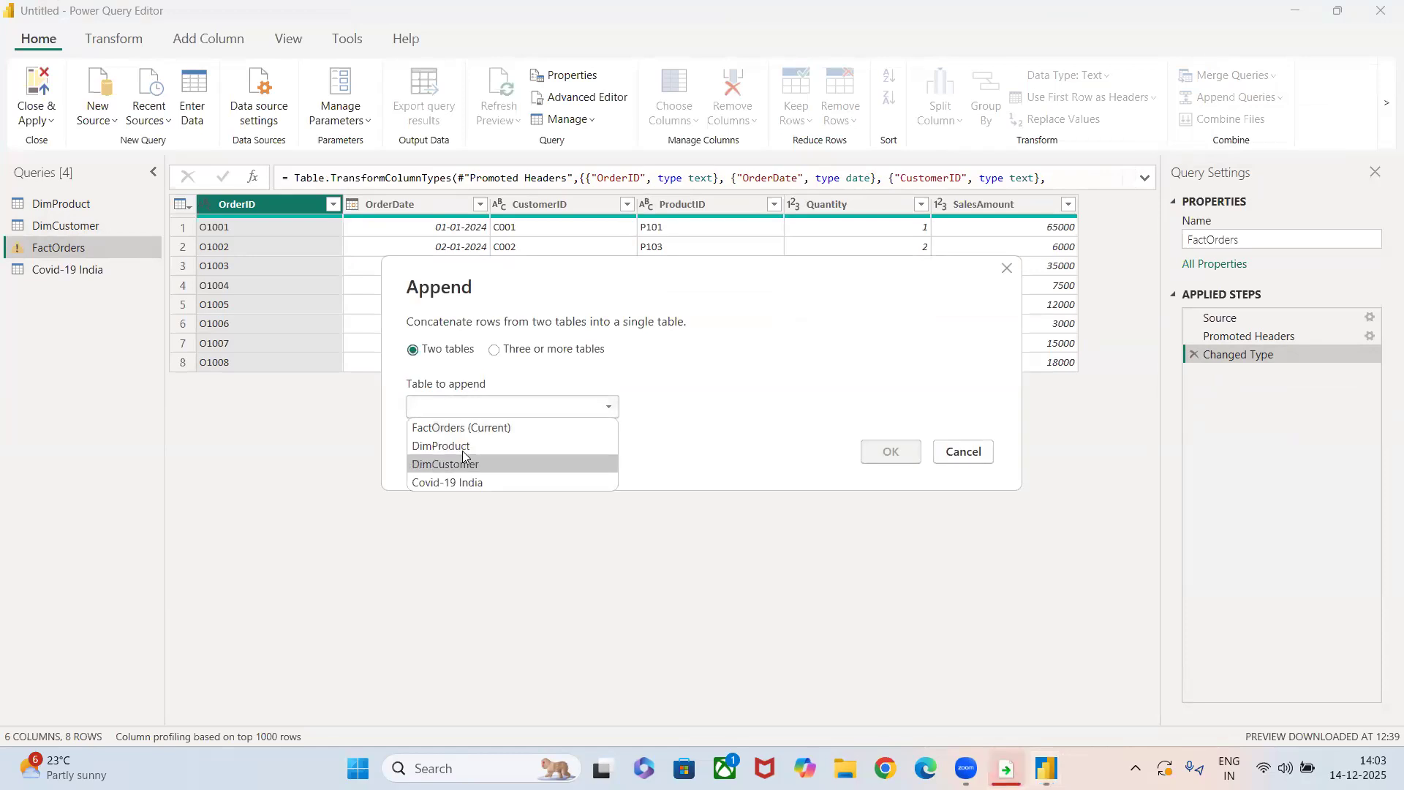
click(460, 446)
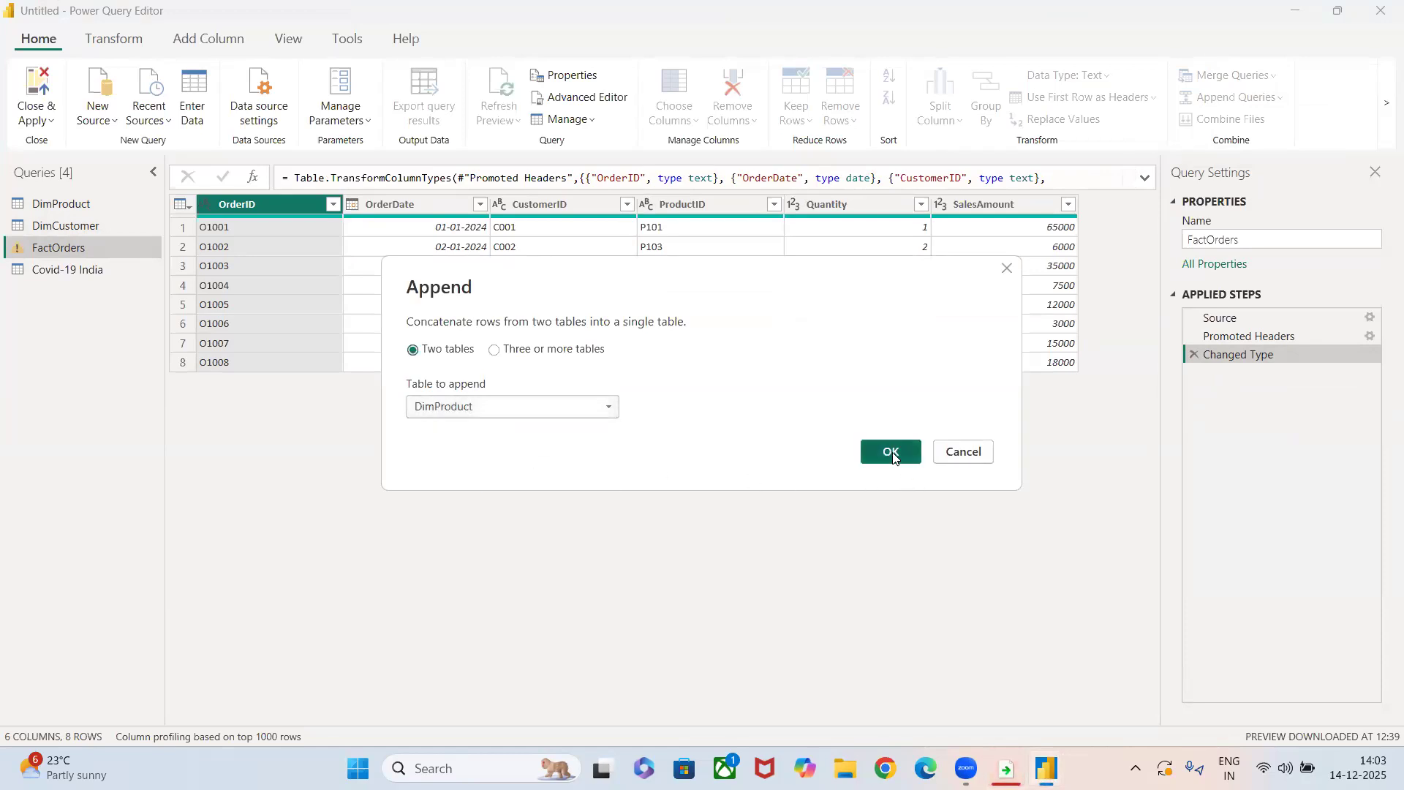
click(892, 453)
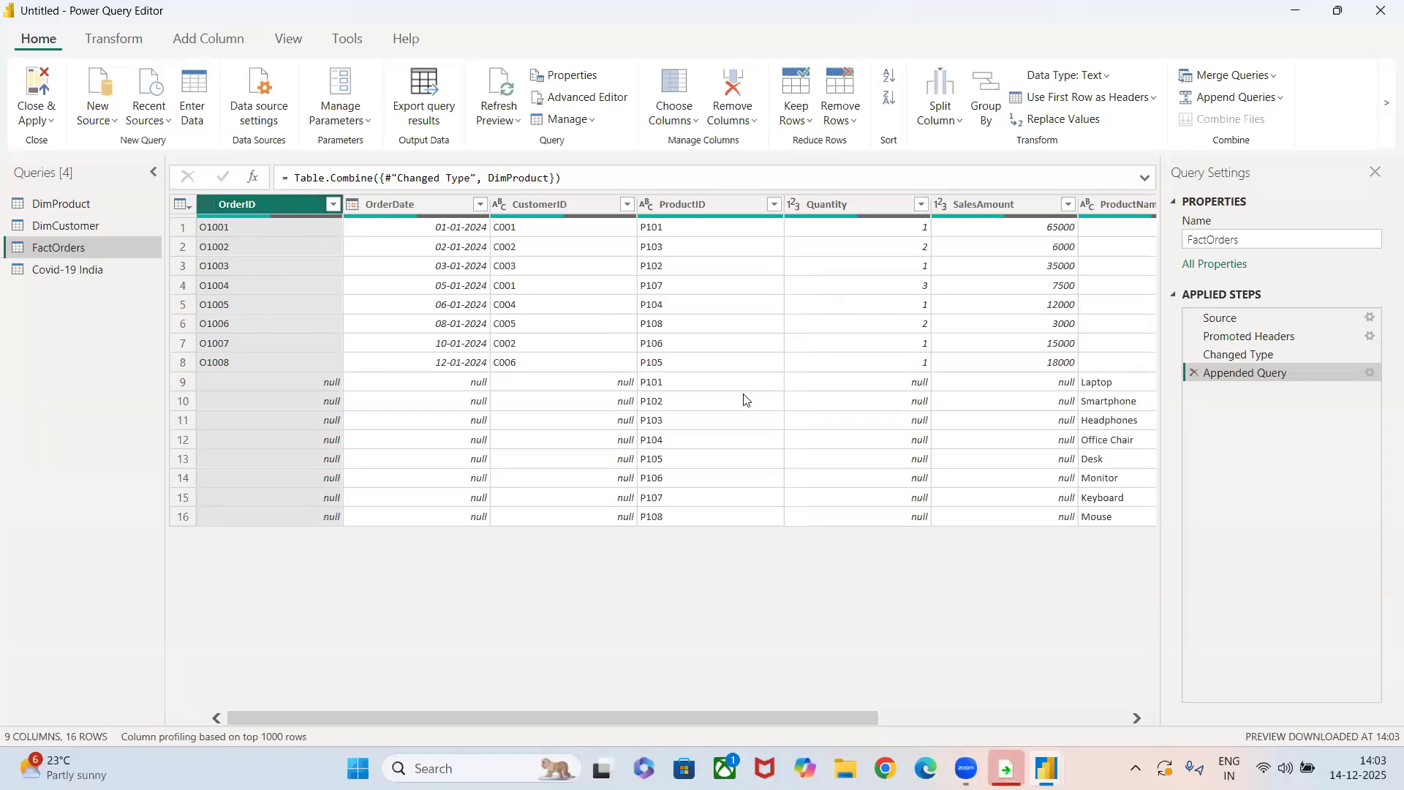
scroll(668, 346, right, 3)
scroll(668, 347, right, 1)
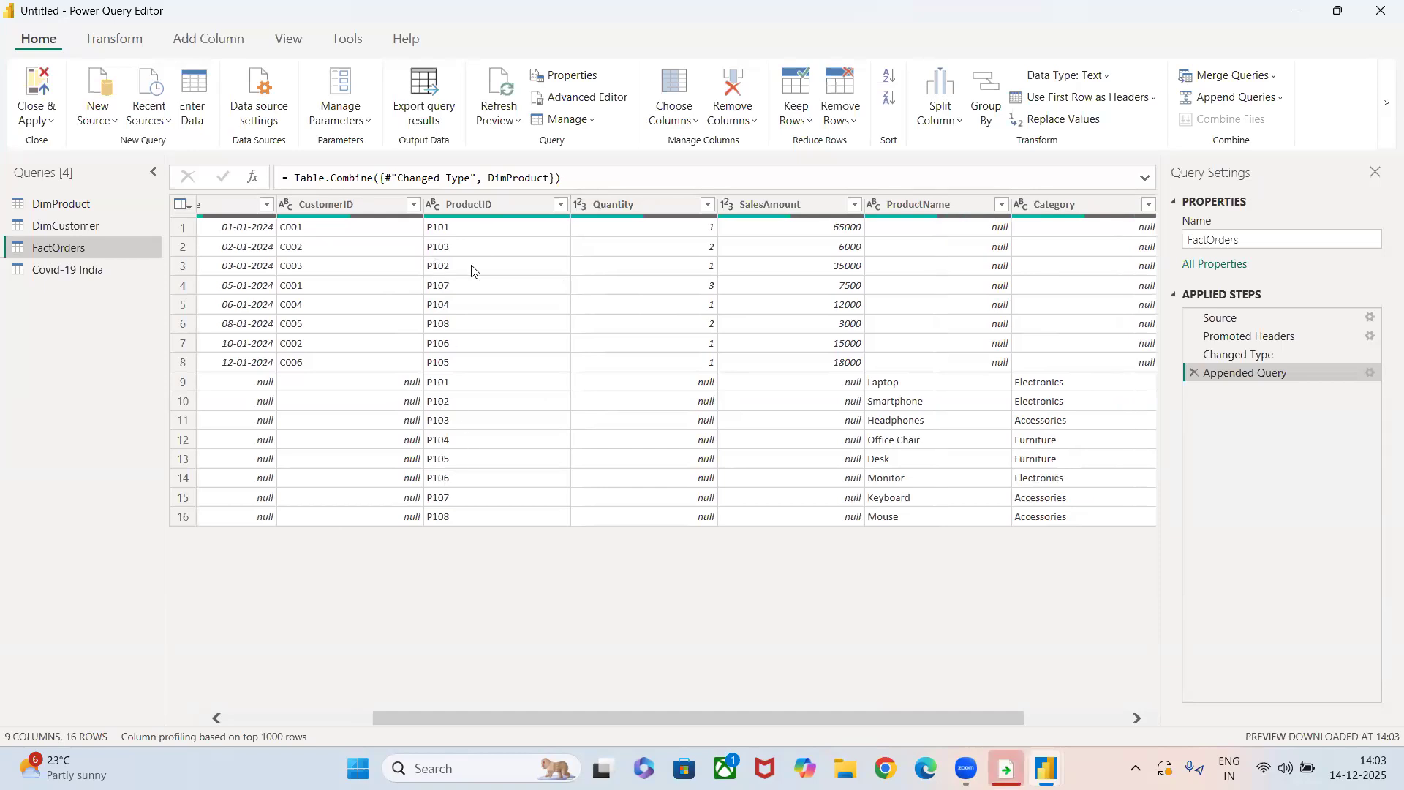
scroll(790, 473, right, 3)
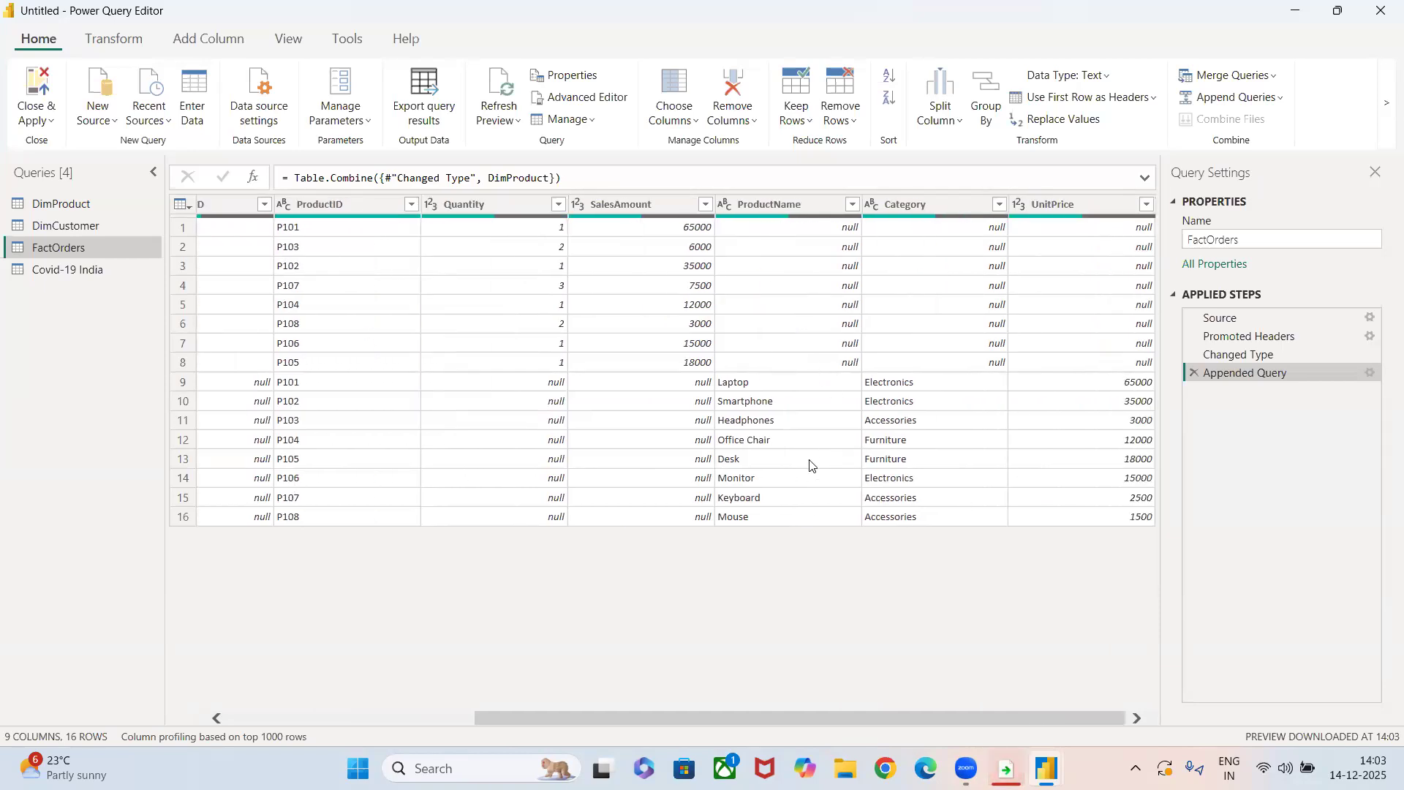
scroll(522, 392, left, 5)
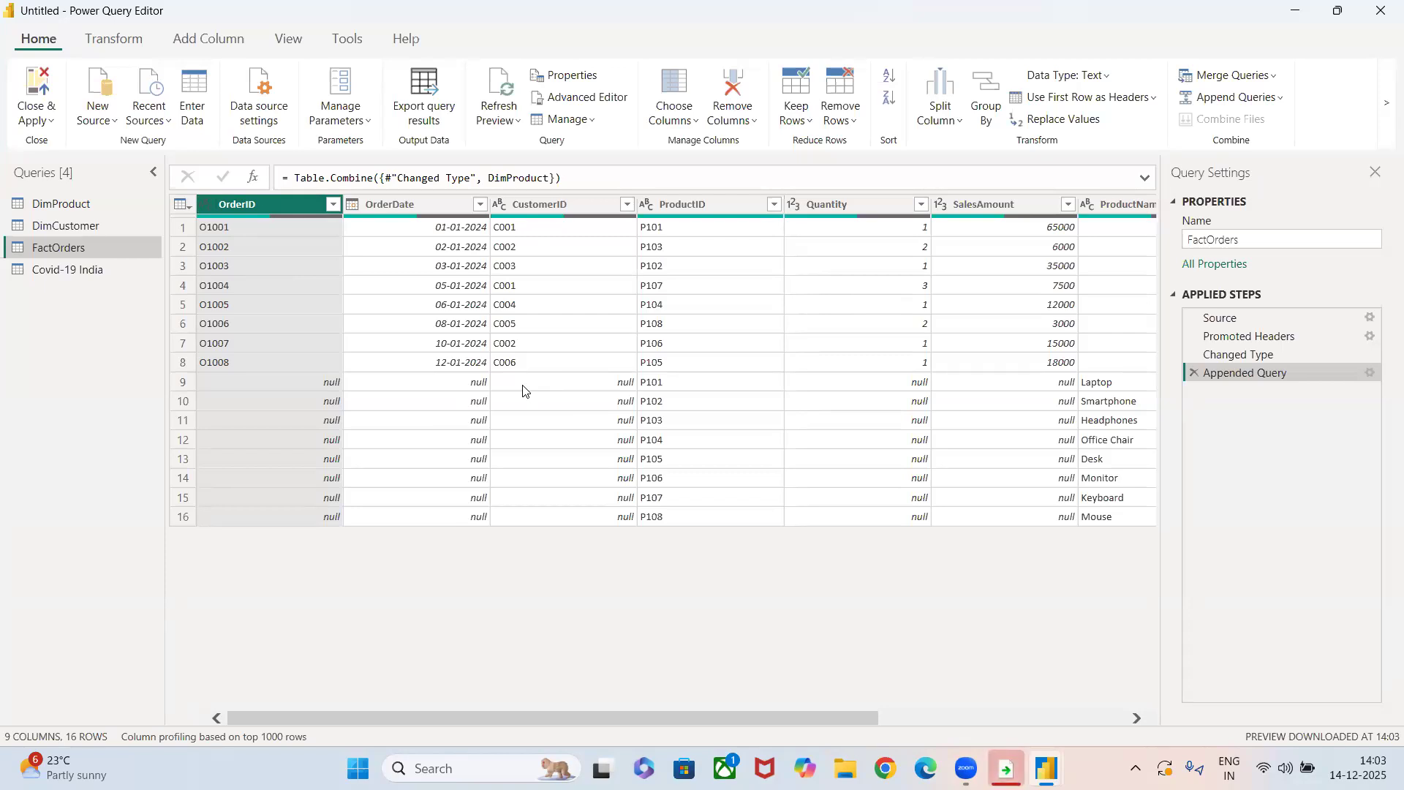
Try to apply the pending query changes without closing the editor, and dismiss the Load message.
click(35, 121)
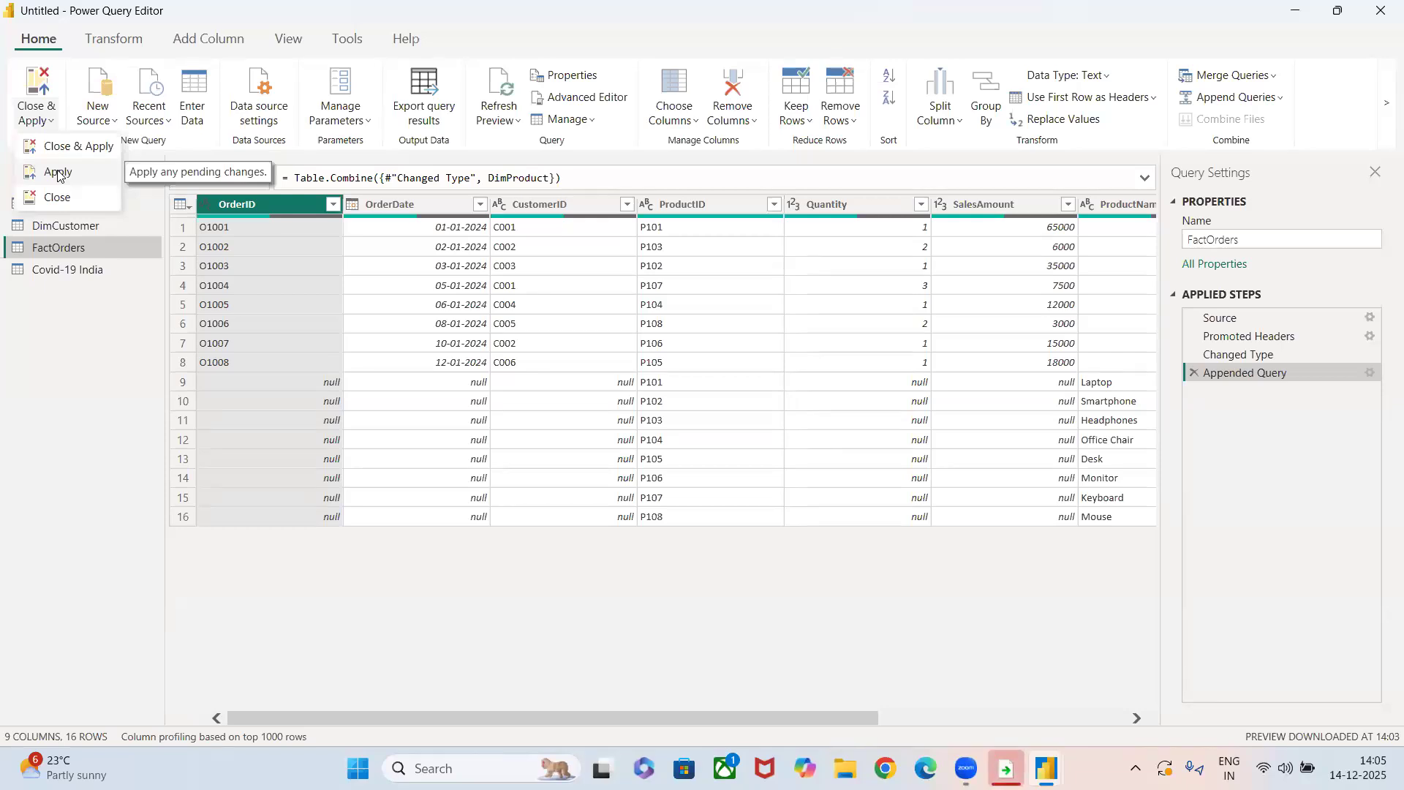
click(58, 173)
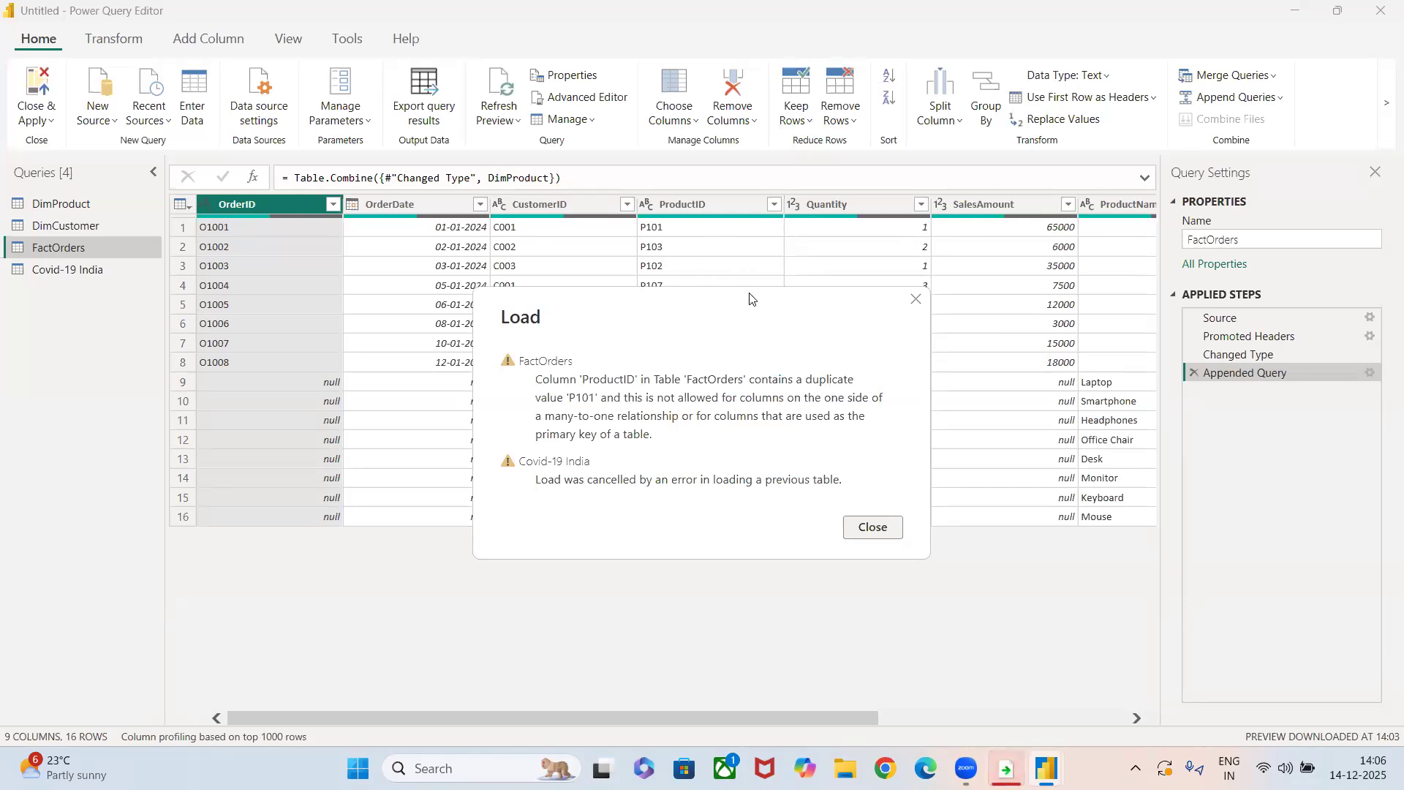
click(918, 303)
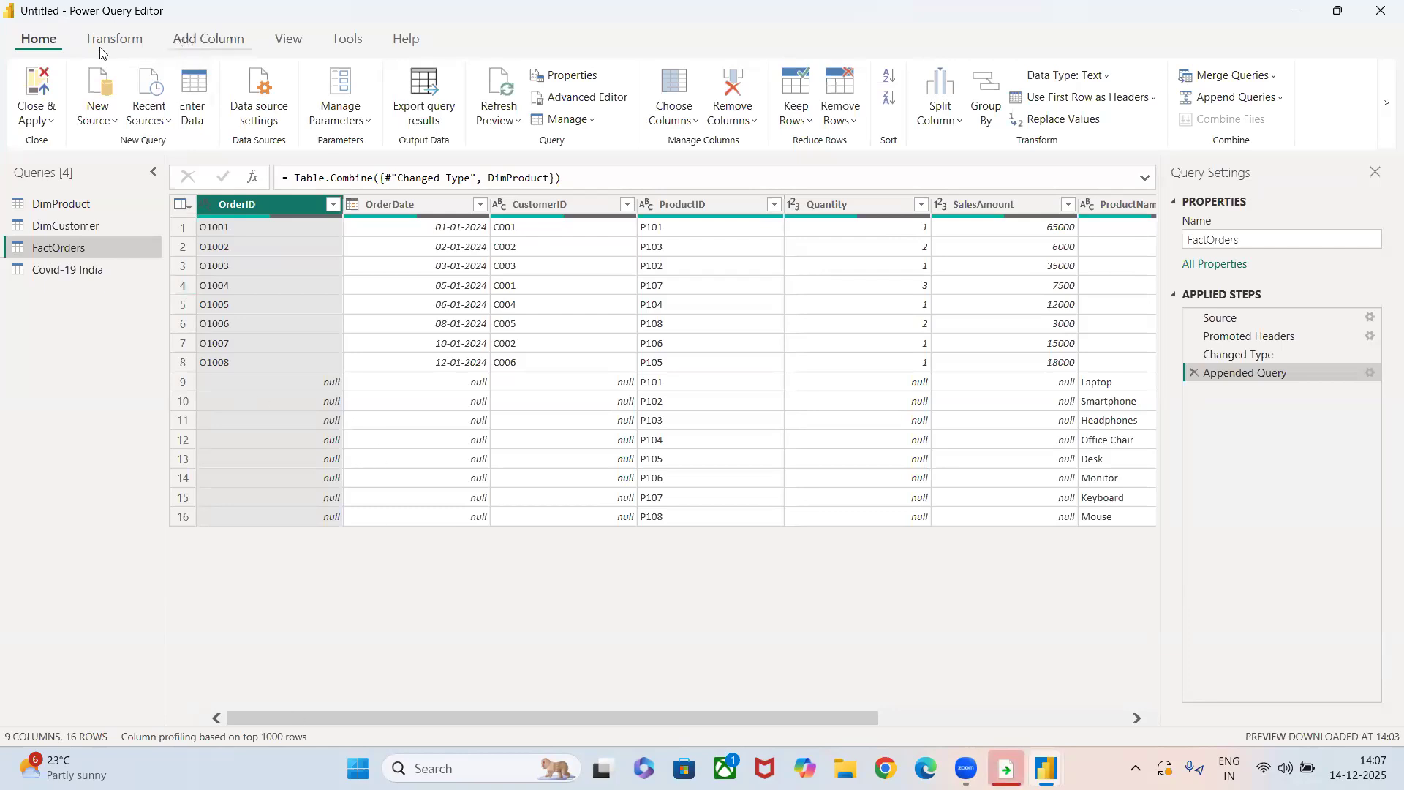
Delete the Appended Query step from FactOrders, and open the Covid-19 India query to review its columns.
click(99, 44)
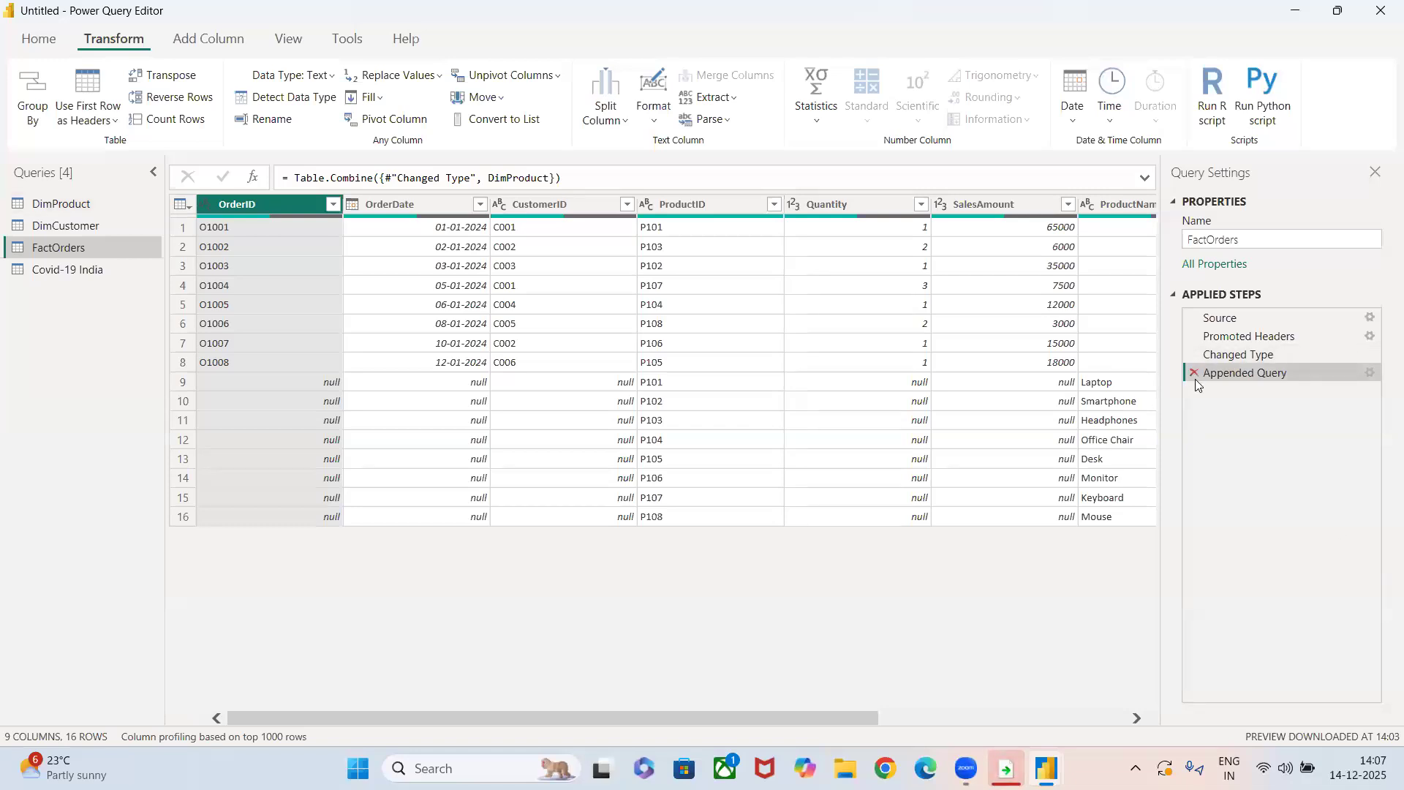
click(1195, 355)
click(67, 273)
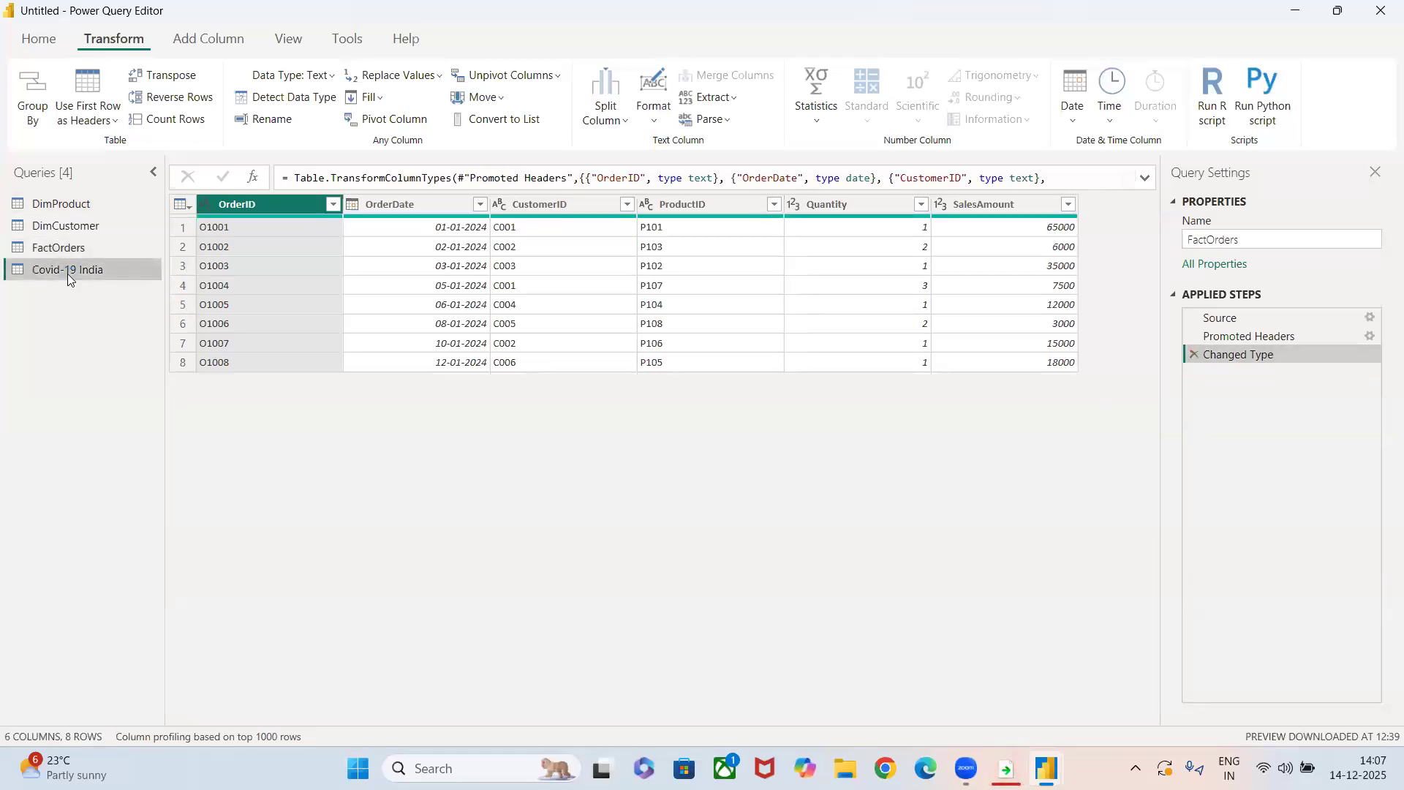
scroll(885, 472, right, 5)
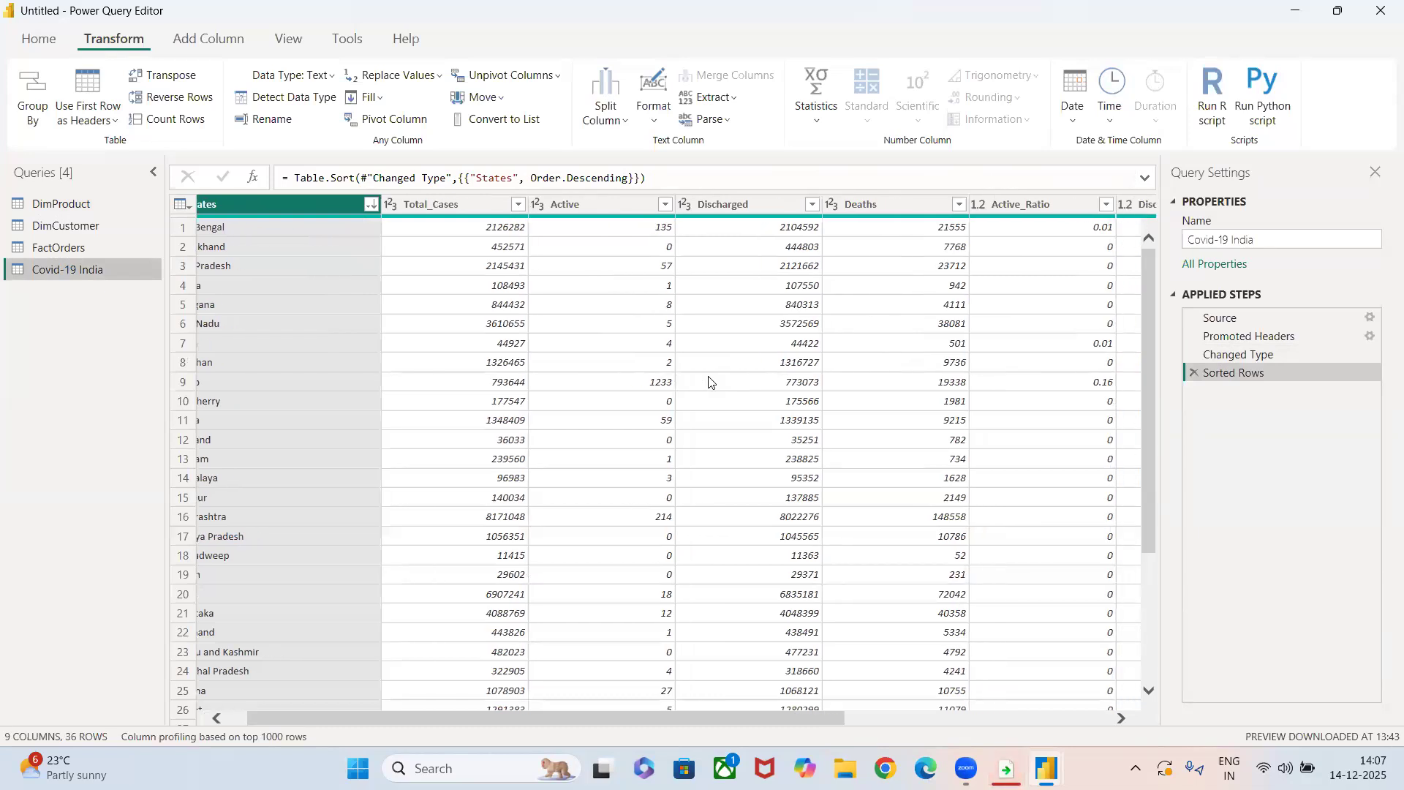
scroll(353, 245, left, 5)
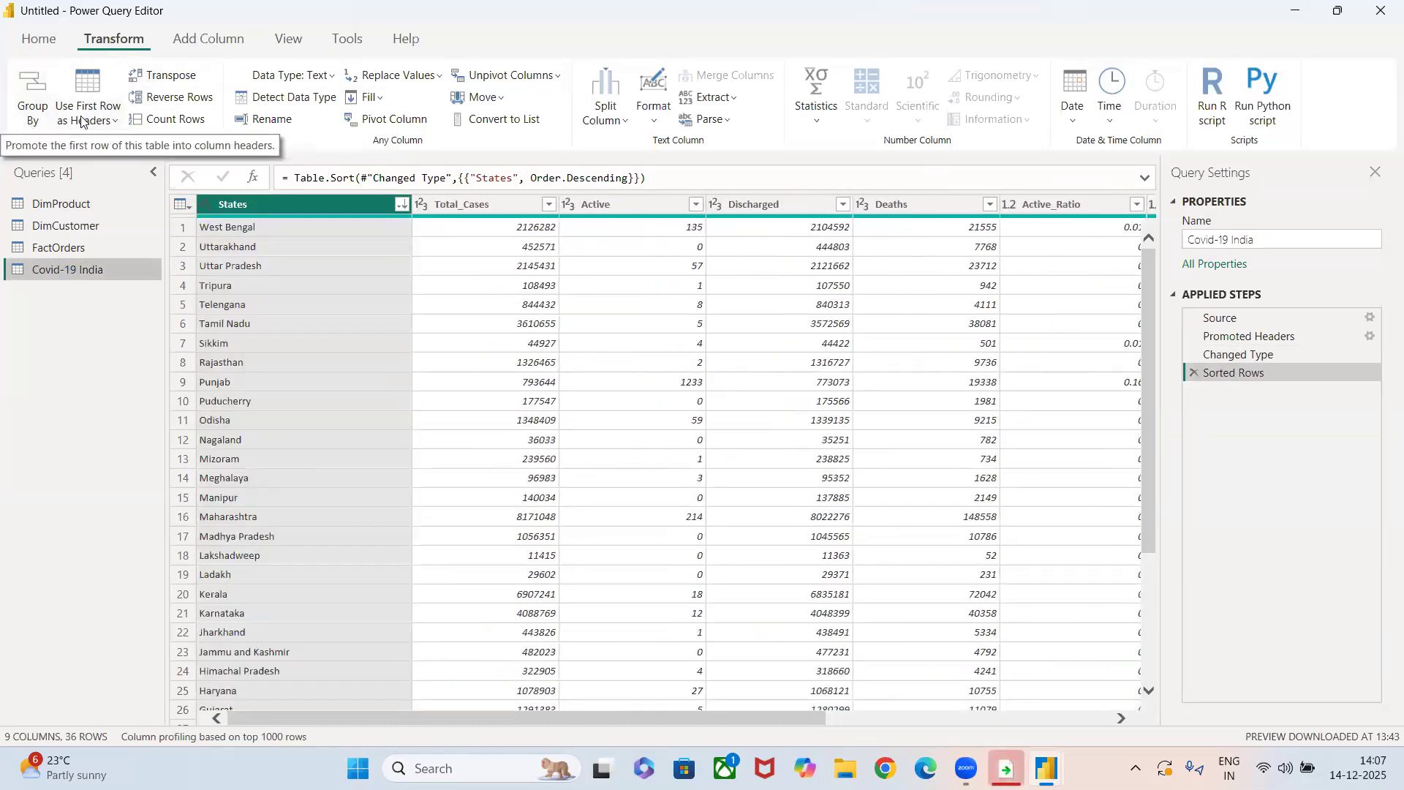
Transpose the Covid-19 India table, review the resulting columns, and delete the Transposed Table step.
click(167, 79)
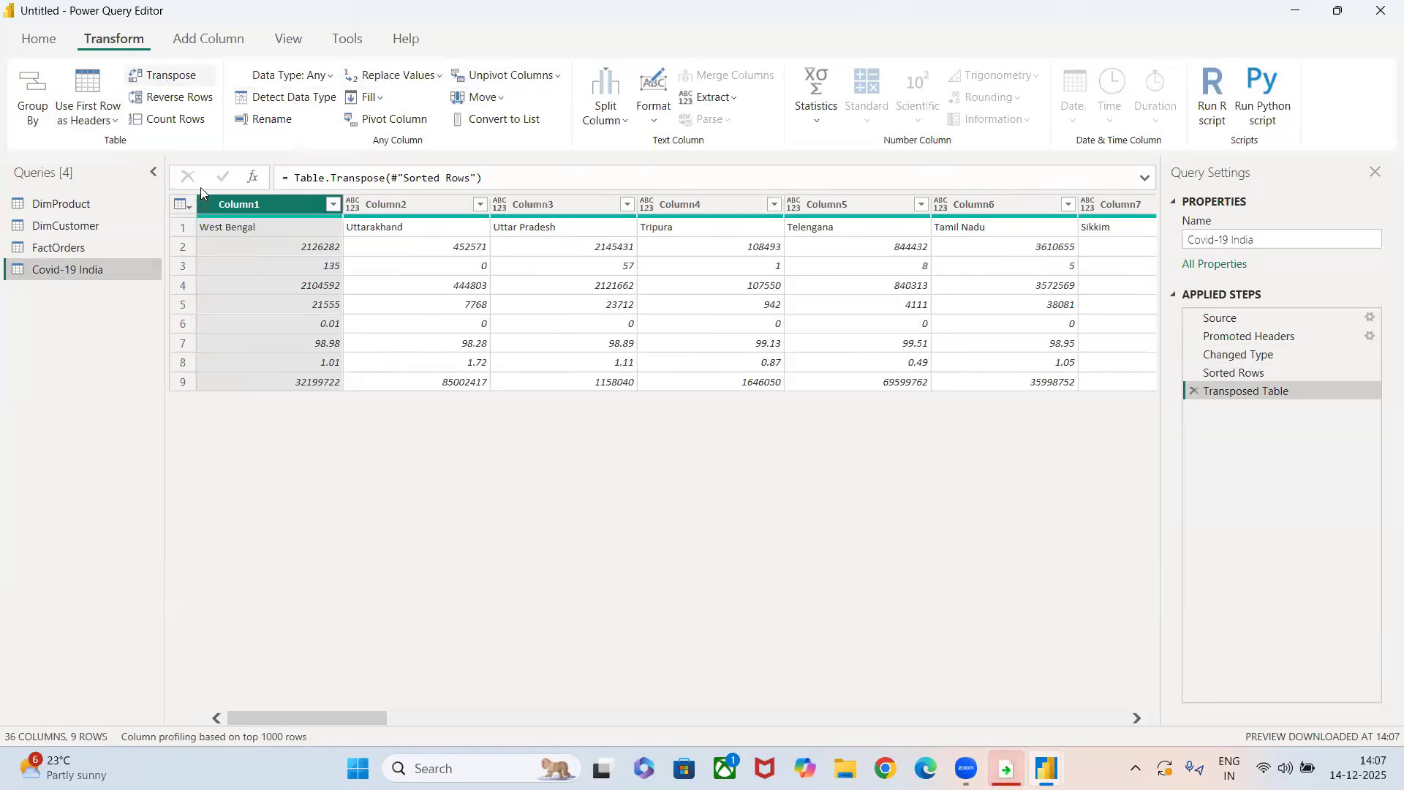
scroll(801, 392, right, 3)
scroll(801, 392, left, 3)
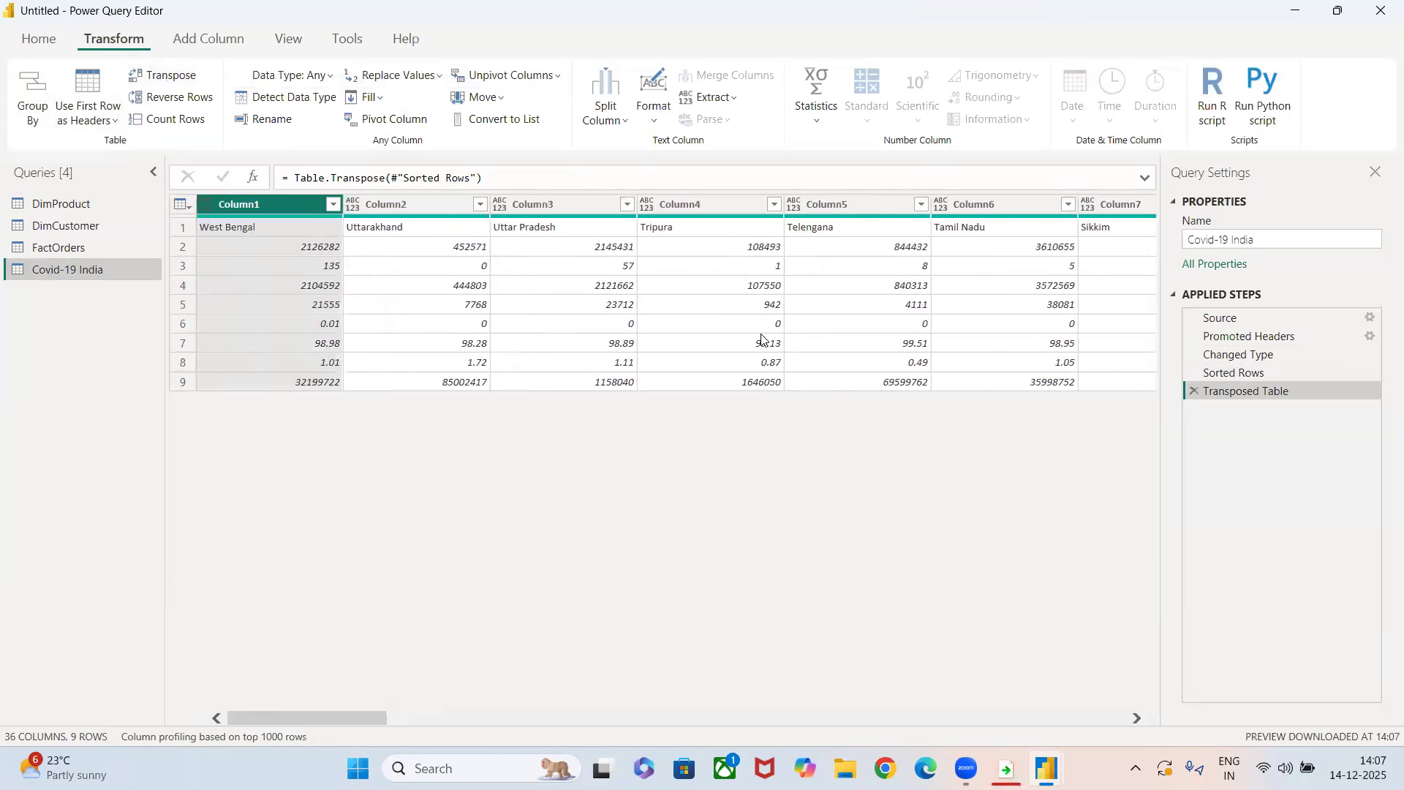
scroll(762, 339, right, 15)
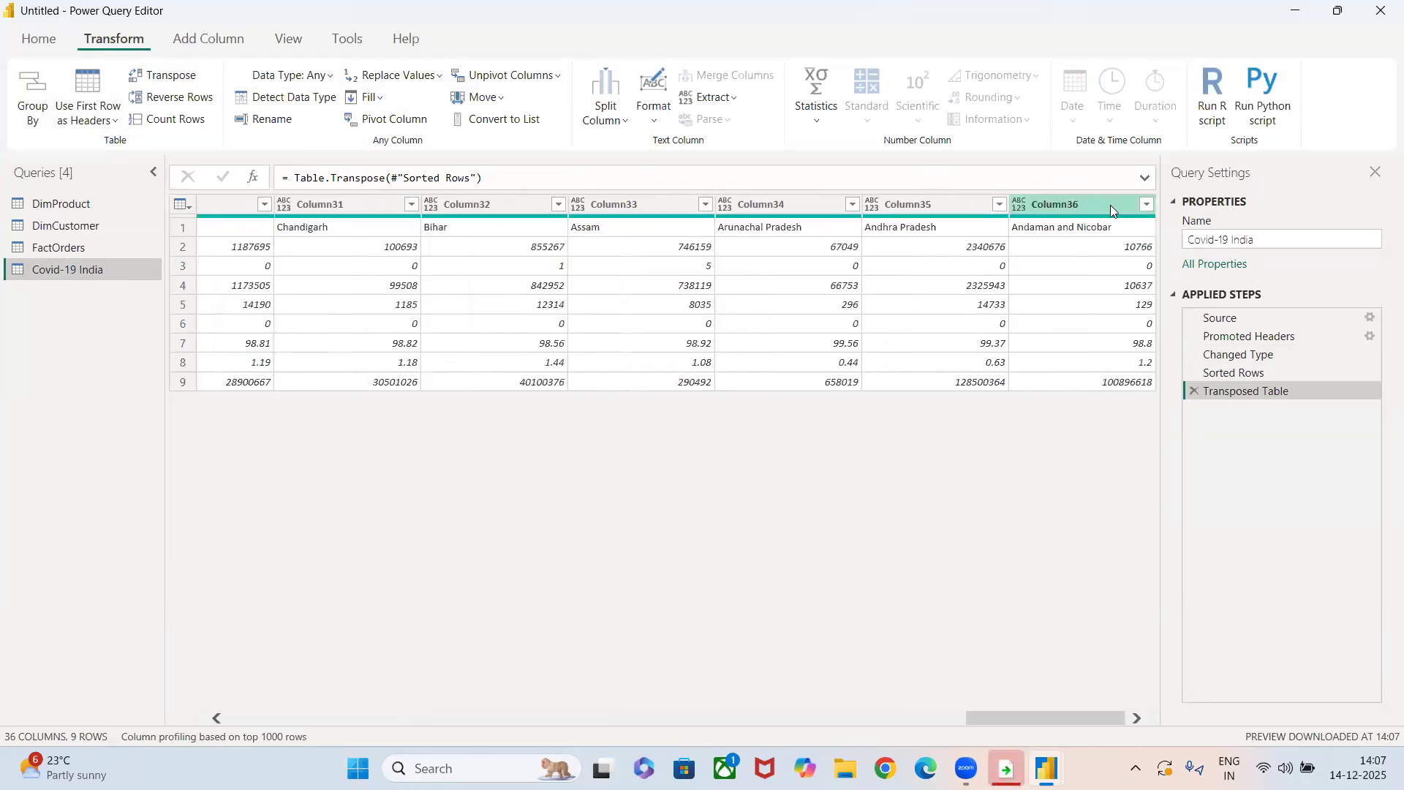
click(1190, 393)
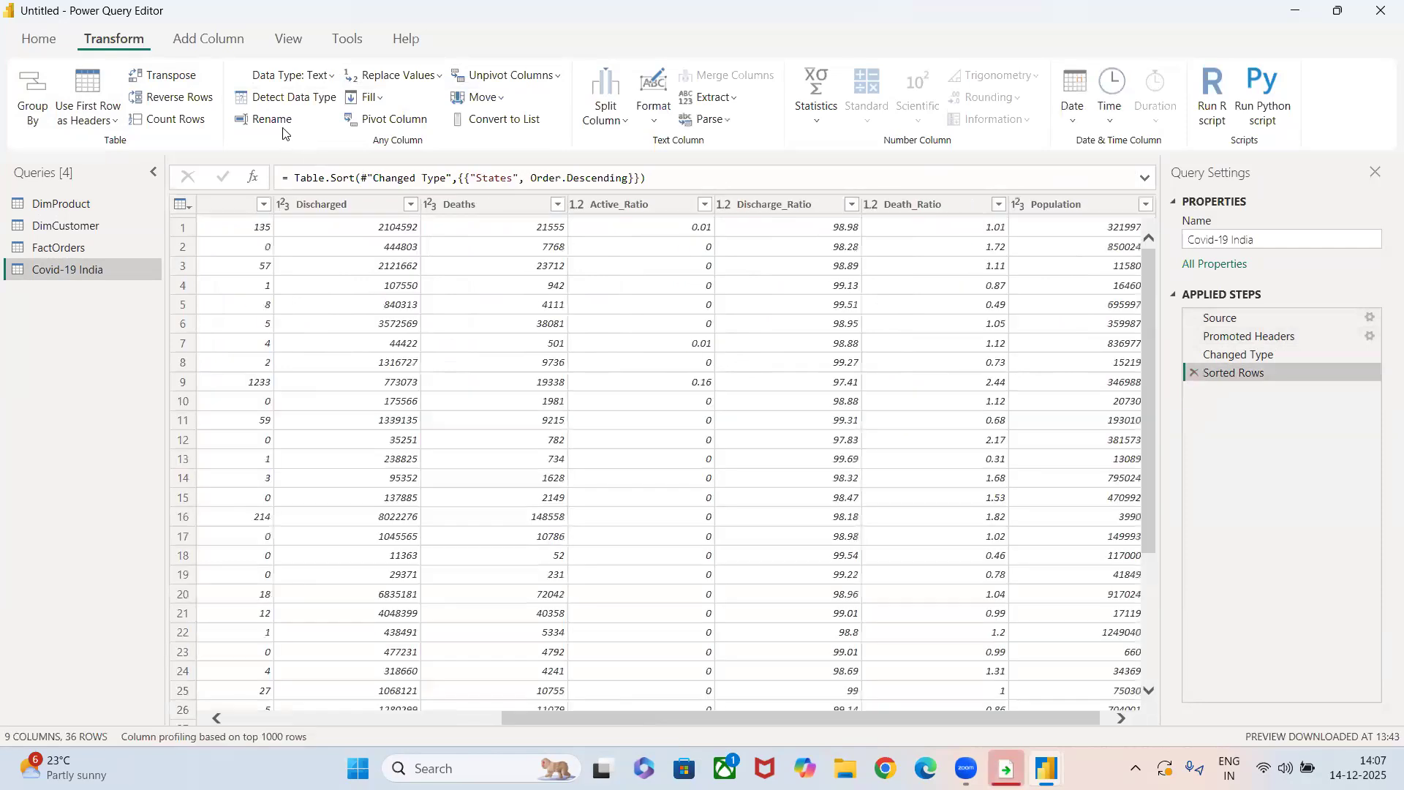
Reverse the row order of the Covid-19 India table twice.
click(175, 96)
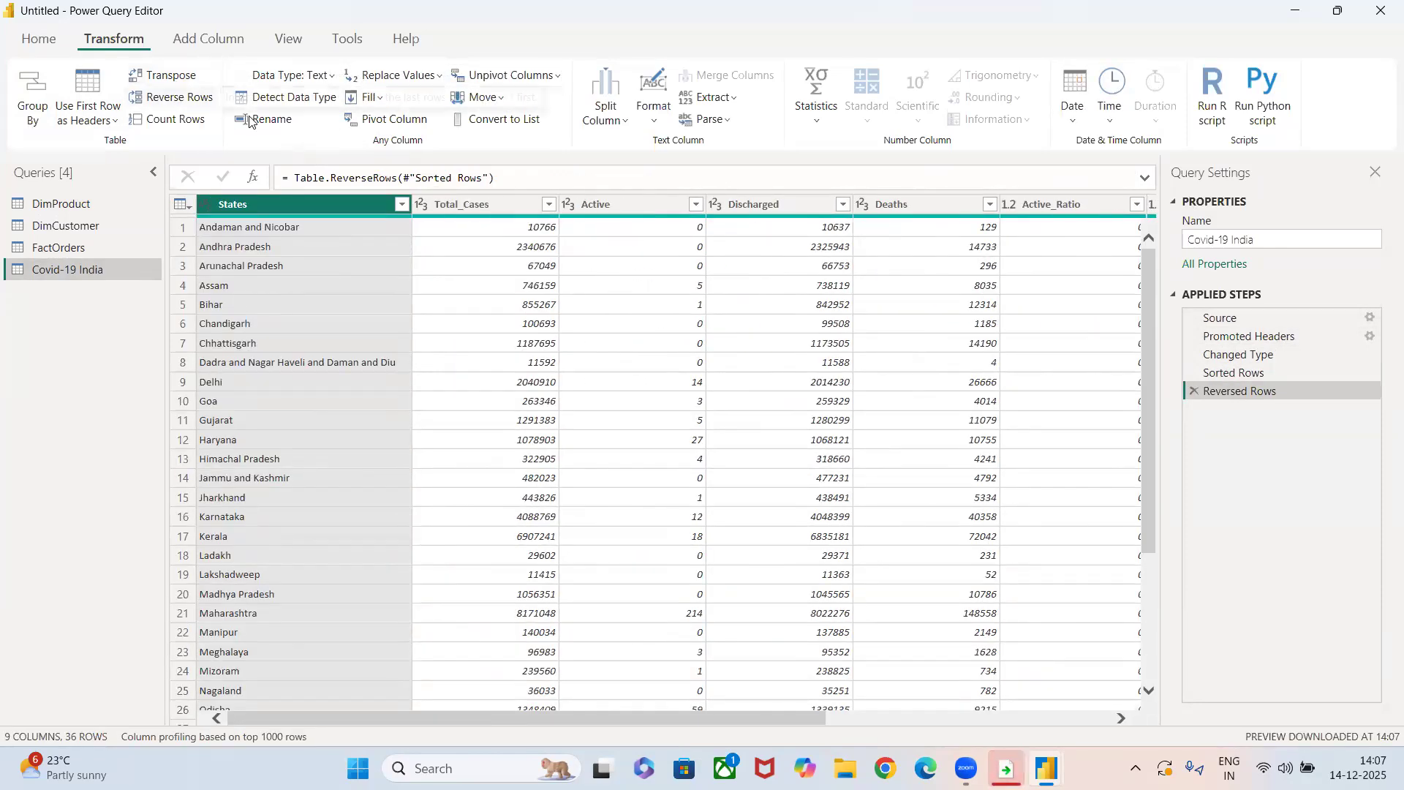
click(184, 99)
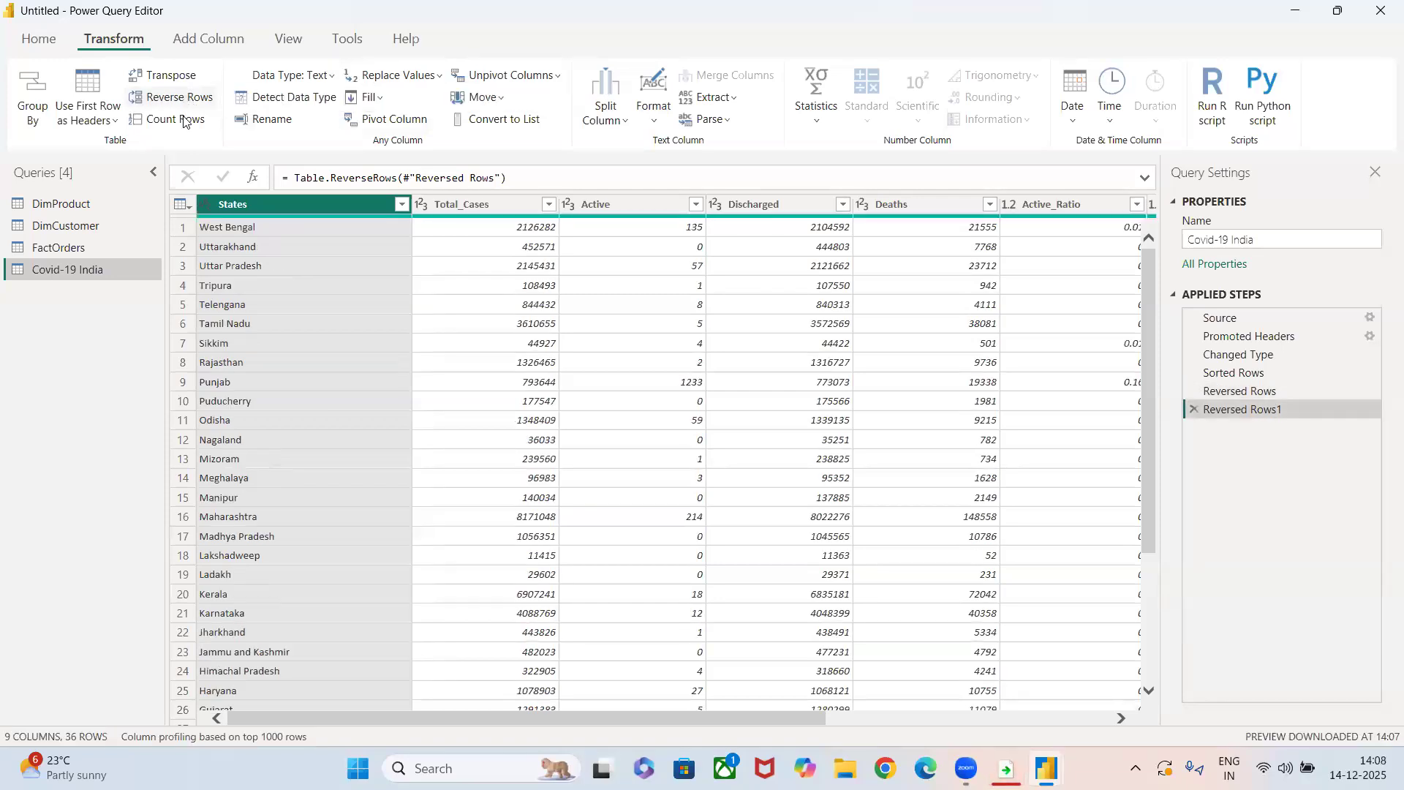
Count the rows of the Covid-19 India table and delete the Counted Rows step.
click(185, 119)
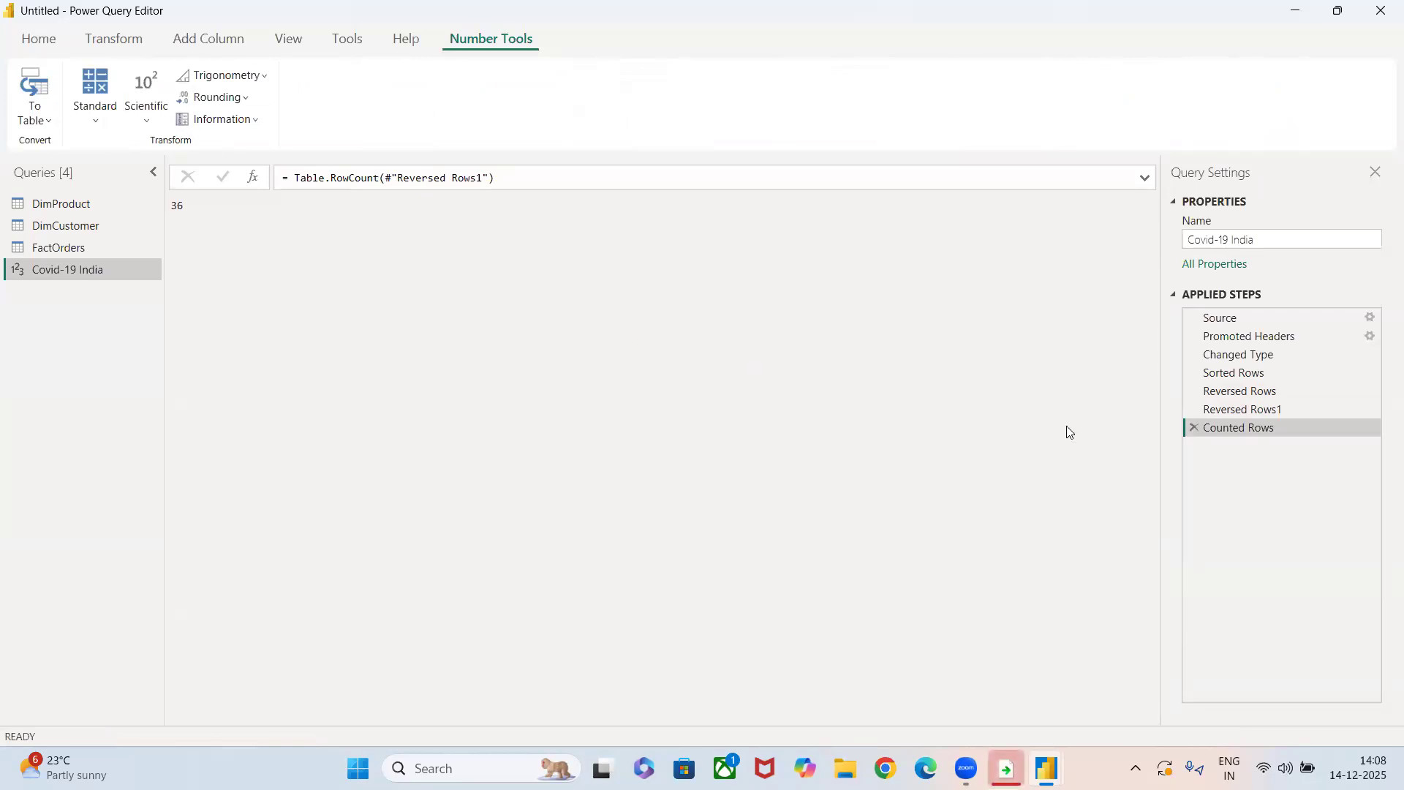
click(1194, 427)
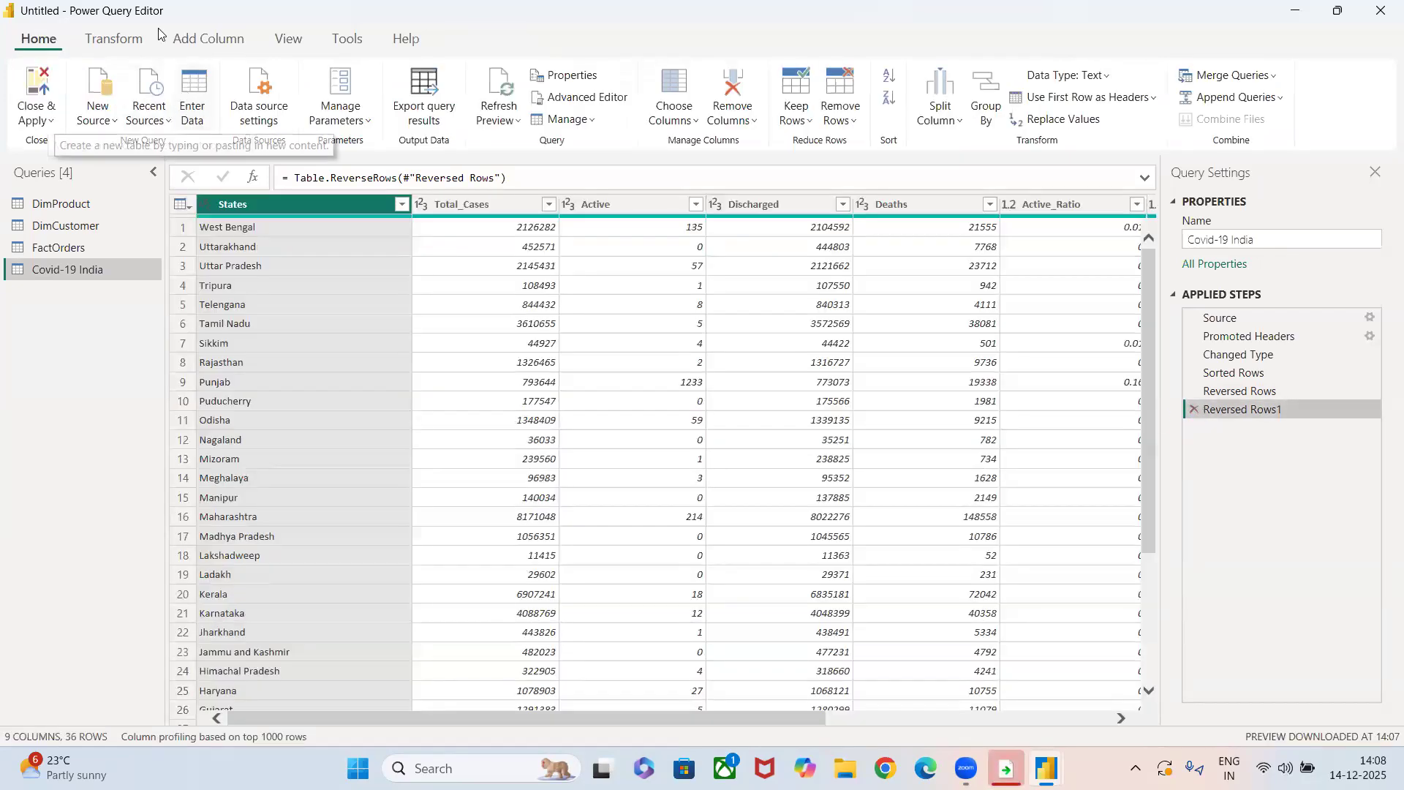
click(122, 33)
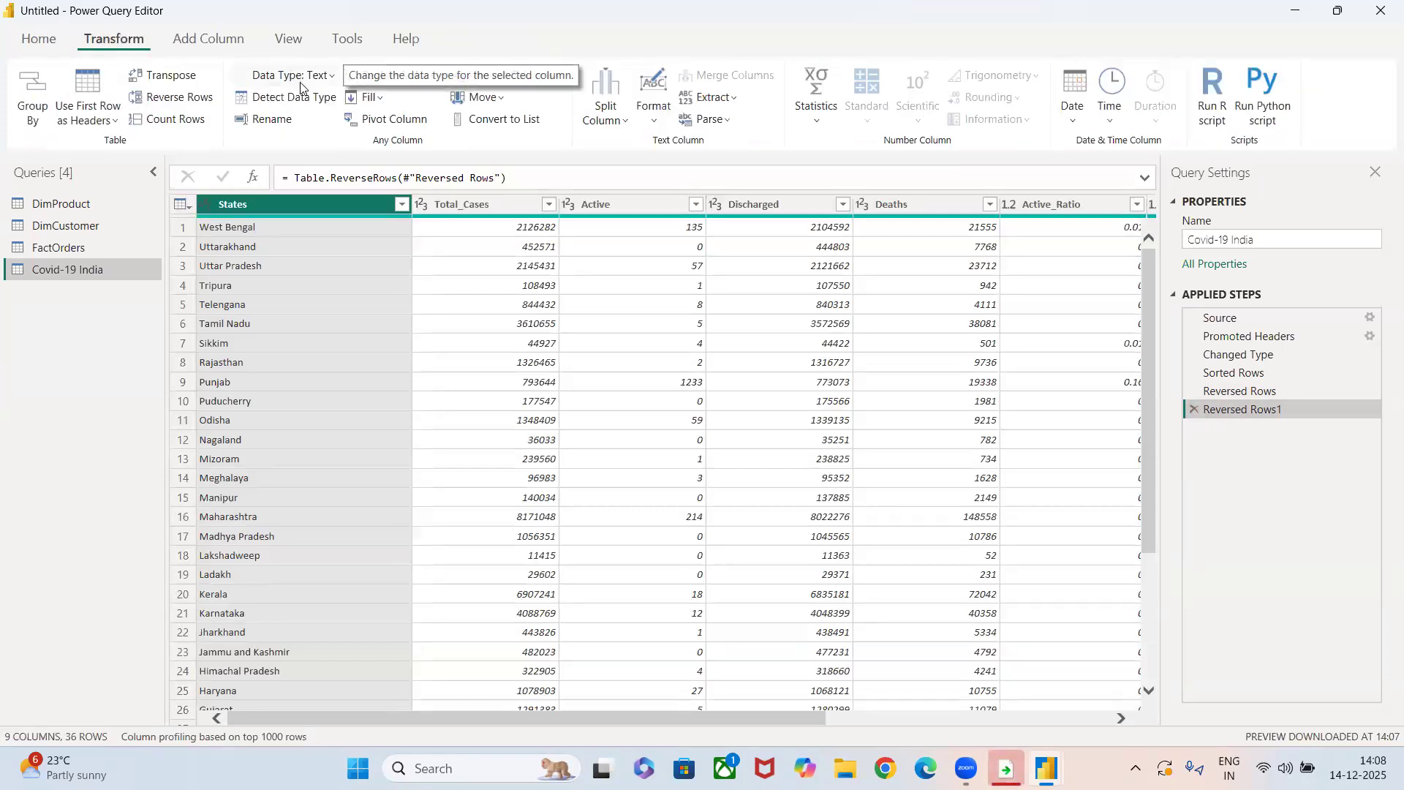
click(284, 124)
click(109, 410)
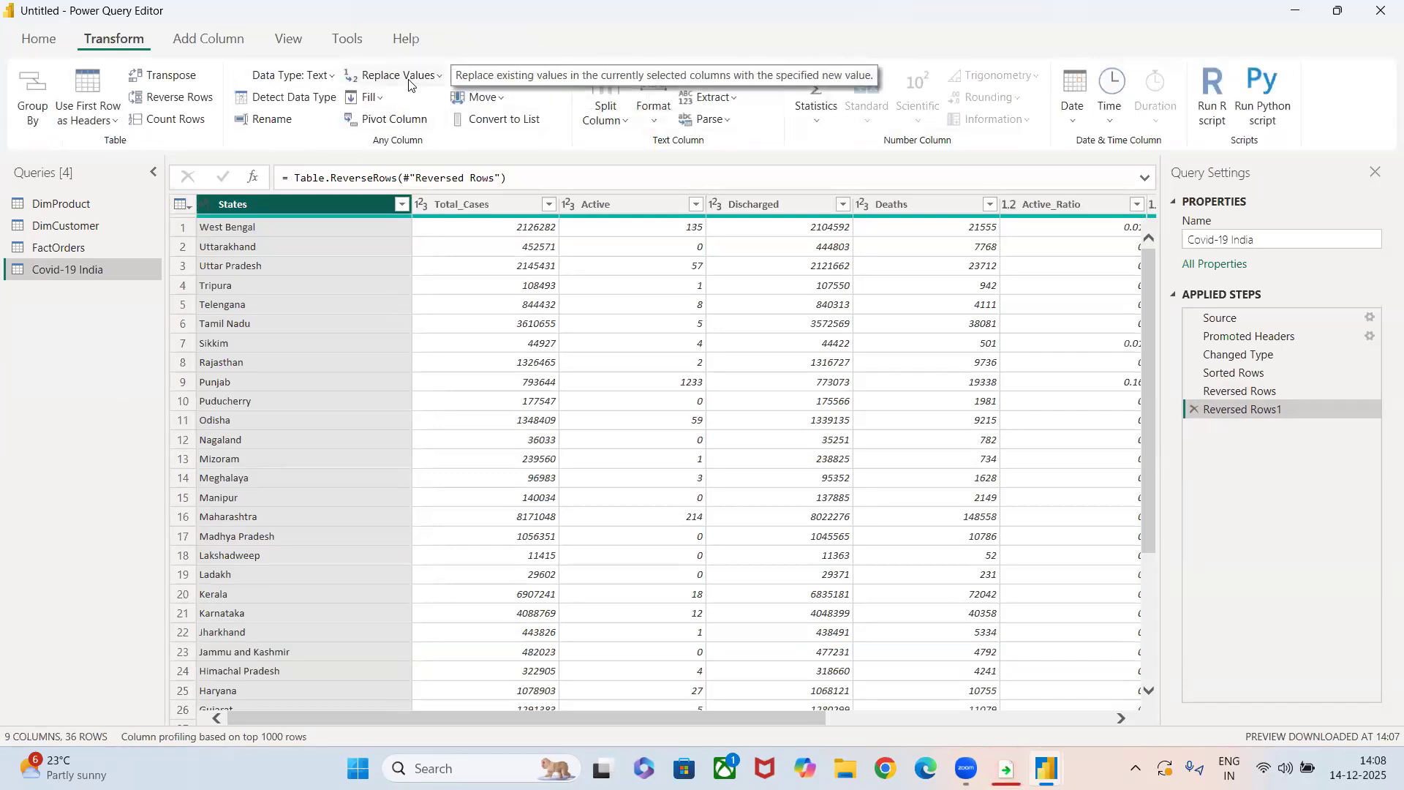
click(366, 102)
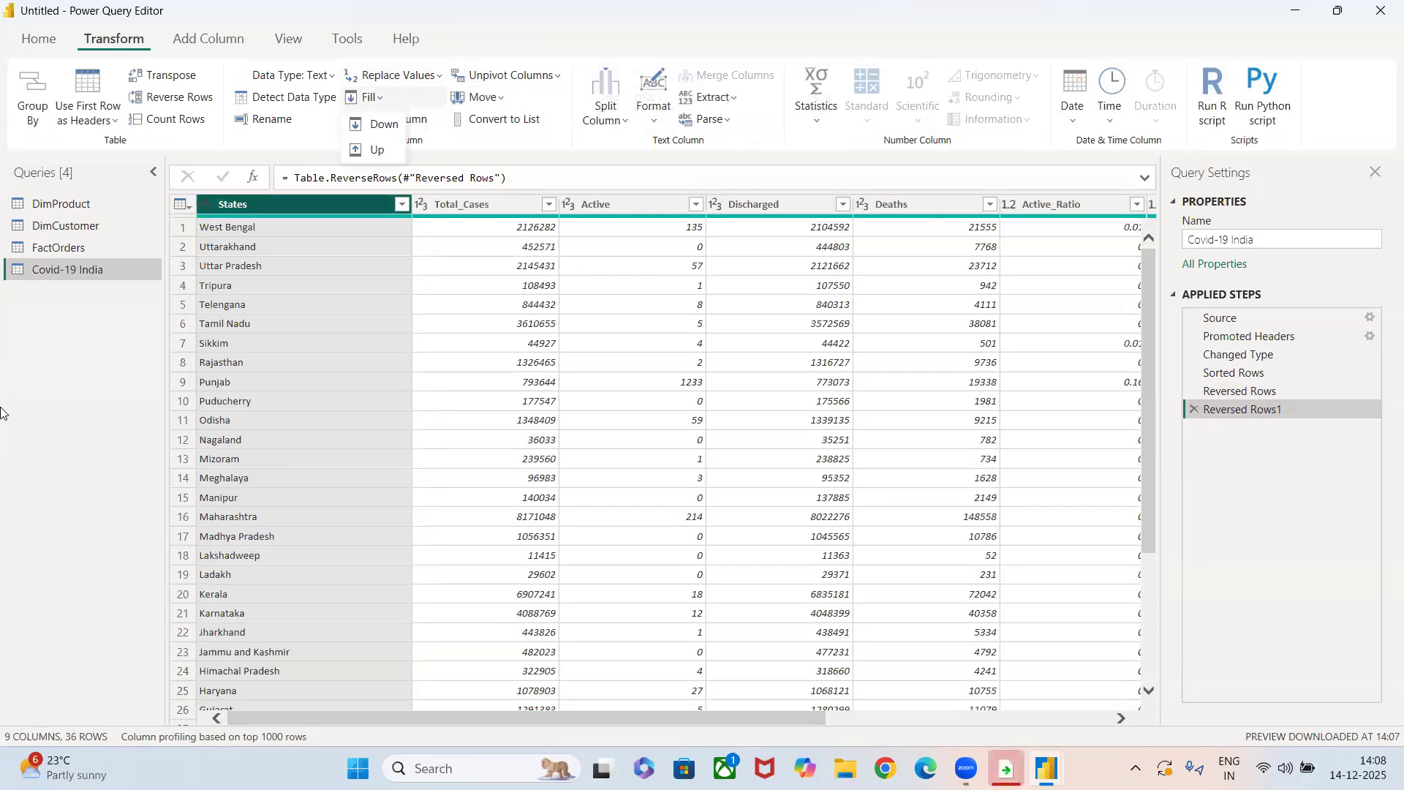
Append the DimProduct table to the FactOrders query as a two-table append.
click(79, 241)
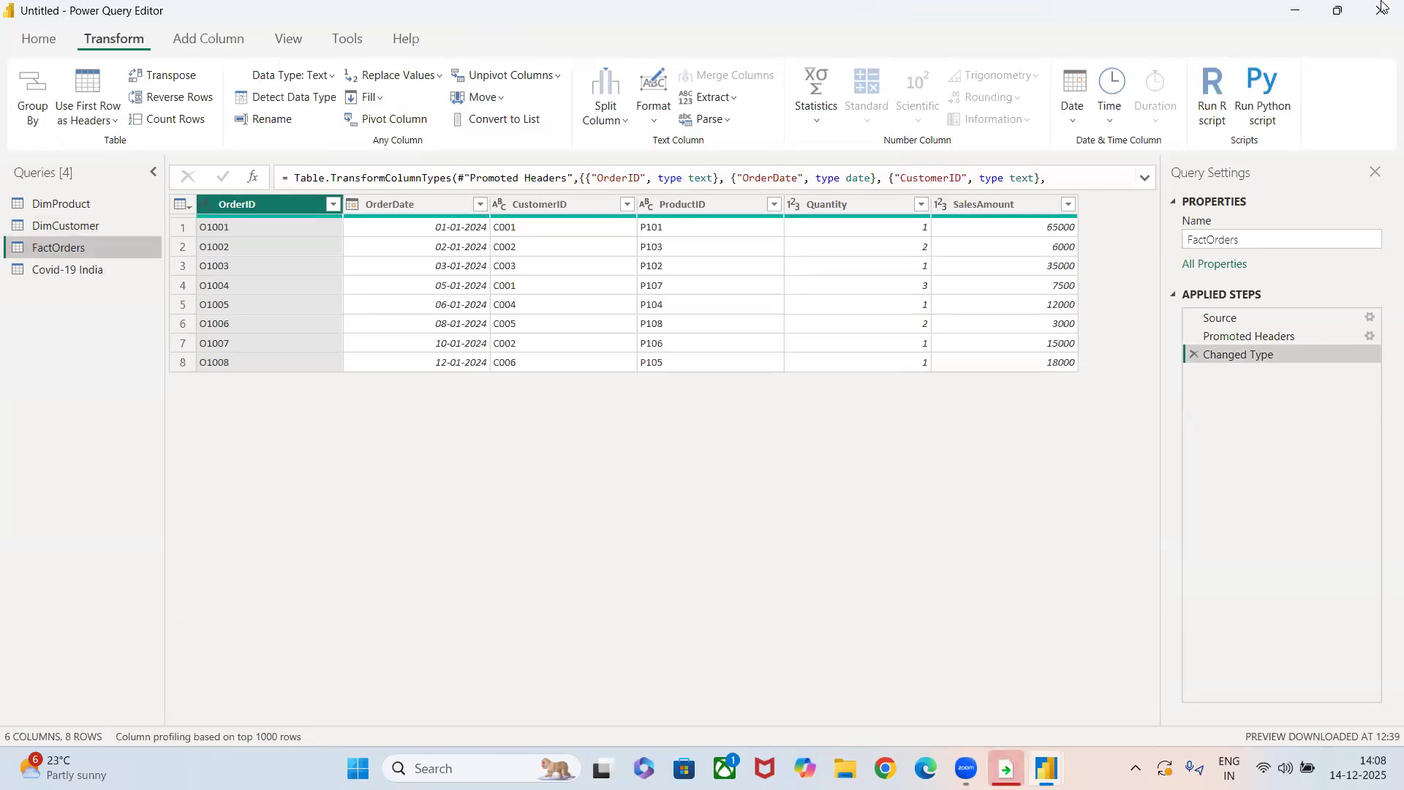
click(51, 42)
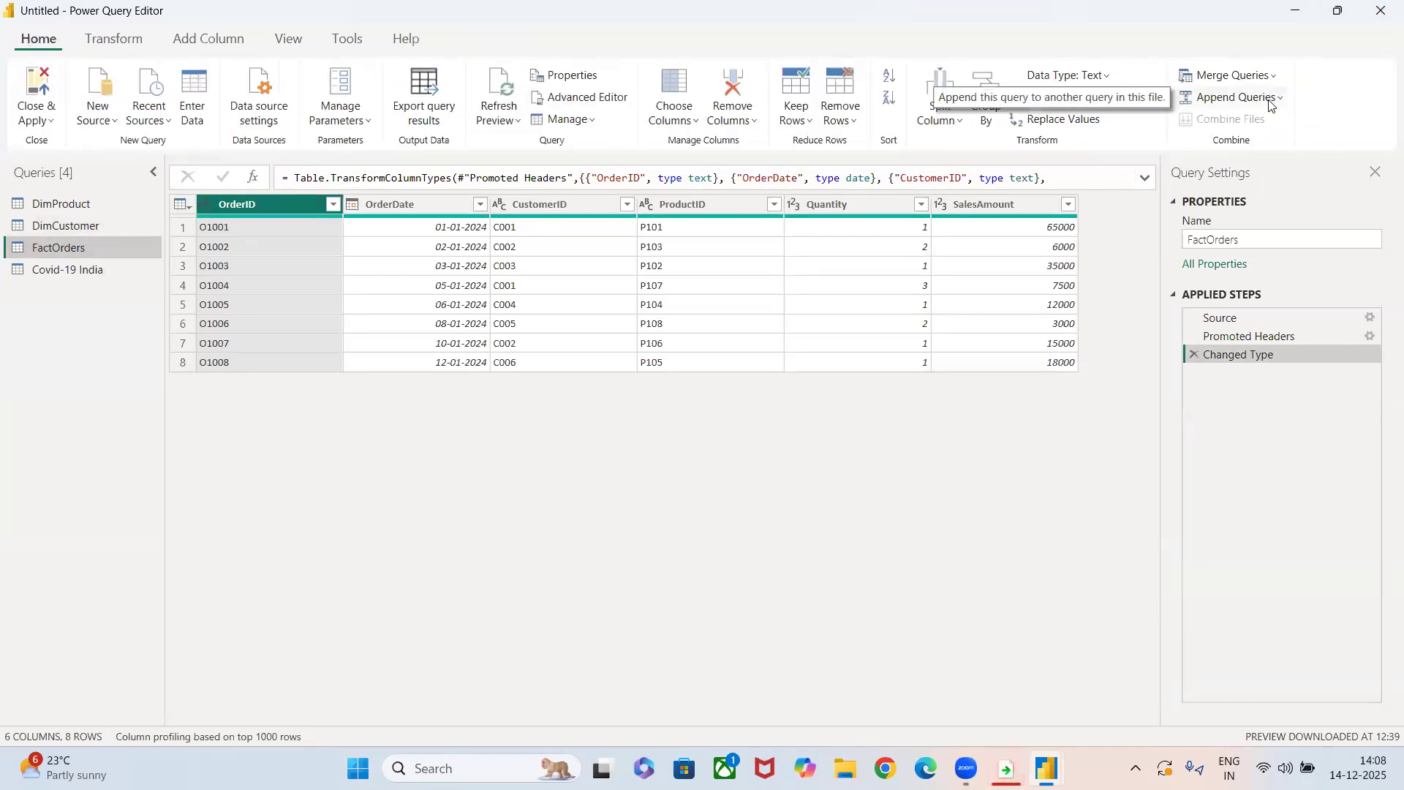
click(1270, 101)
click(1254, 118)
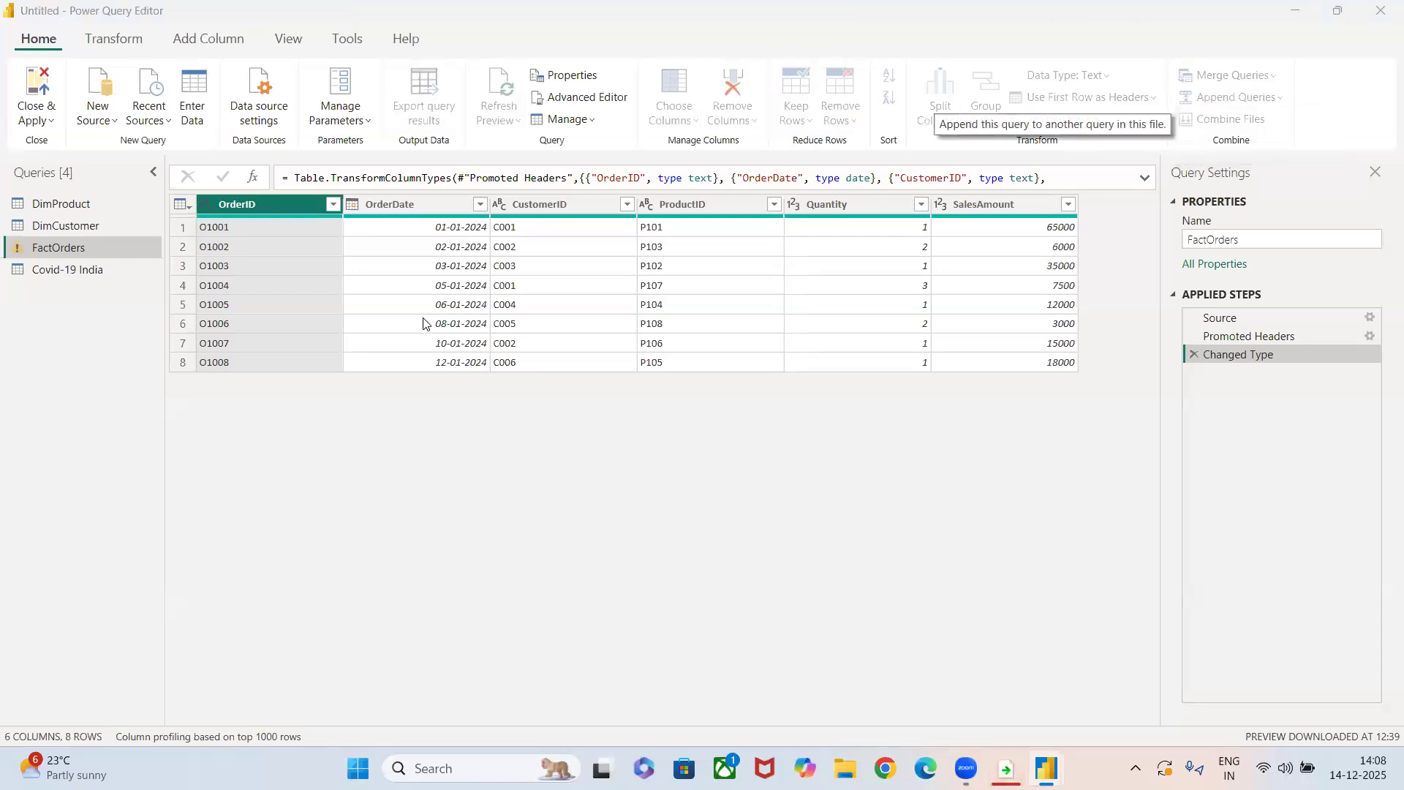
click(447, 406)
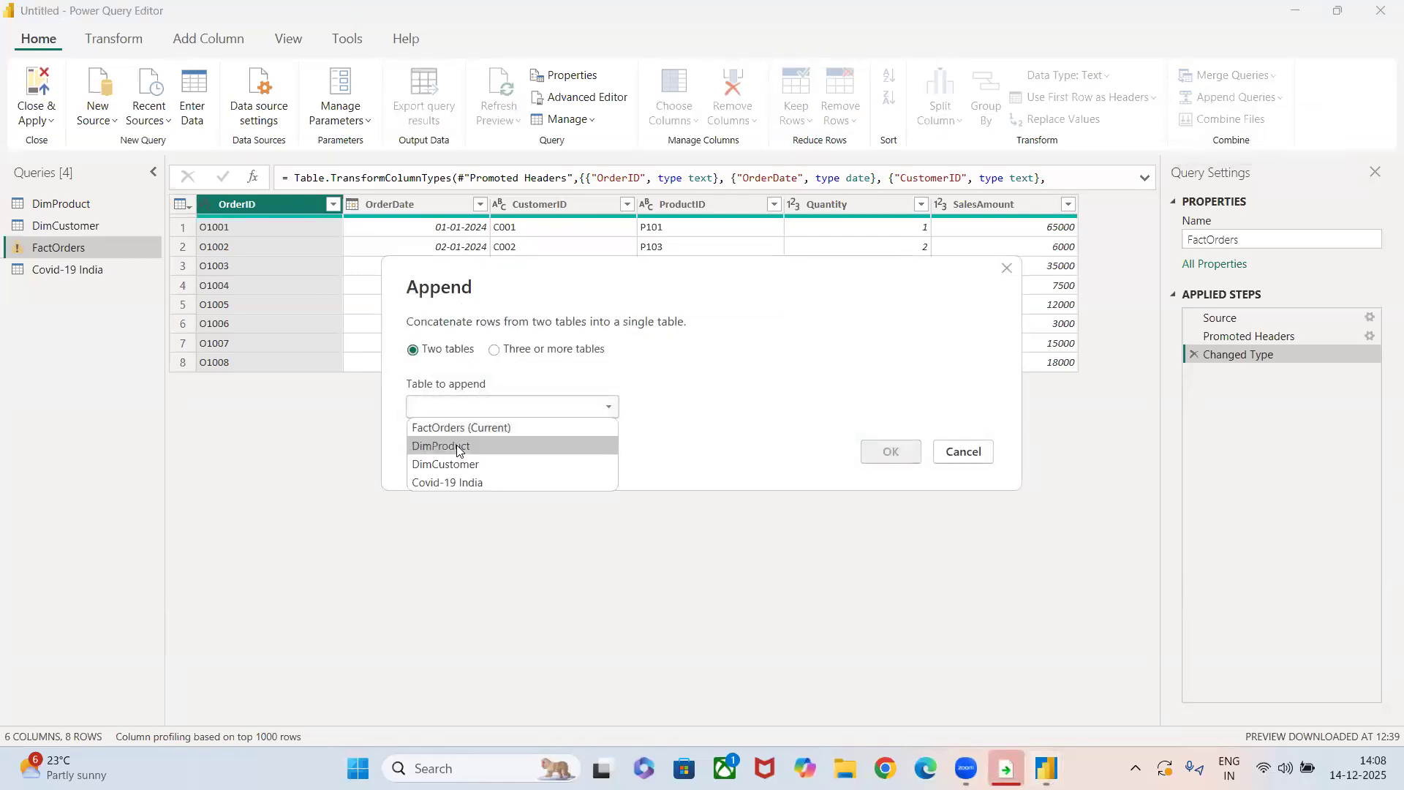
click(456, 445)
click(881, 453)
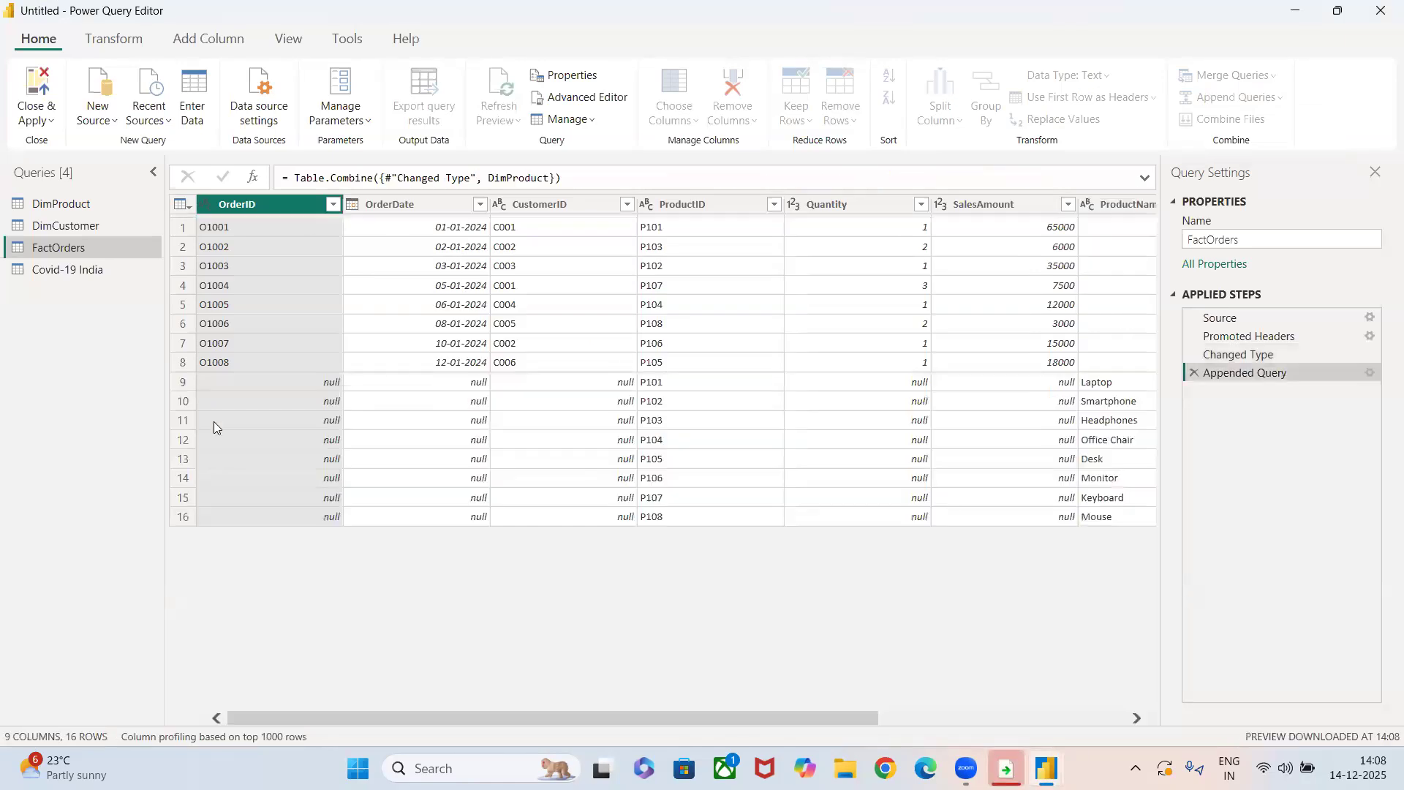
Fill the empty OrderID cells of FactOrders downward.
click(113, 39)
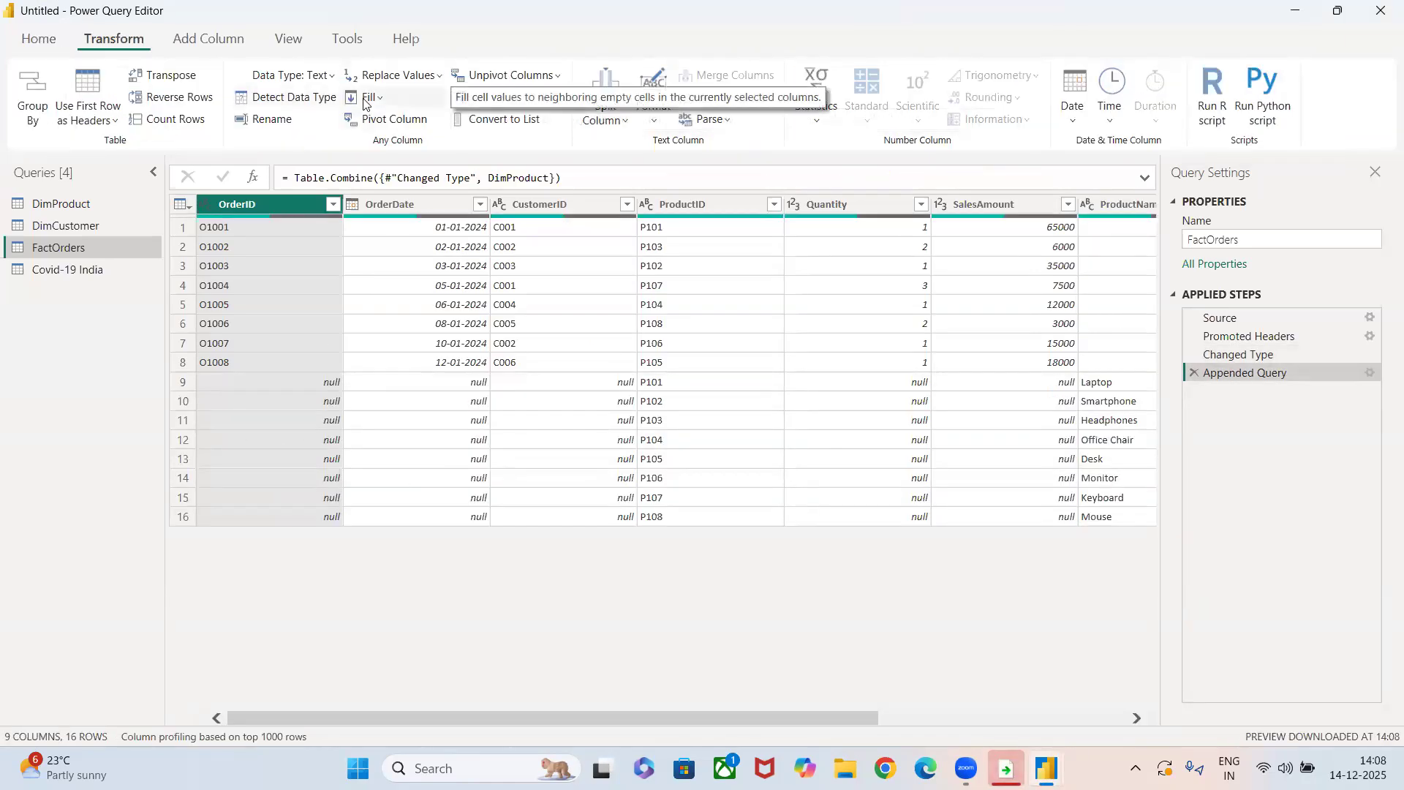
click(365, 98)
click(376, 125)
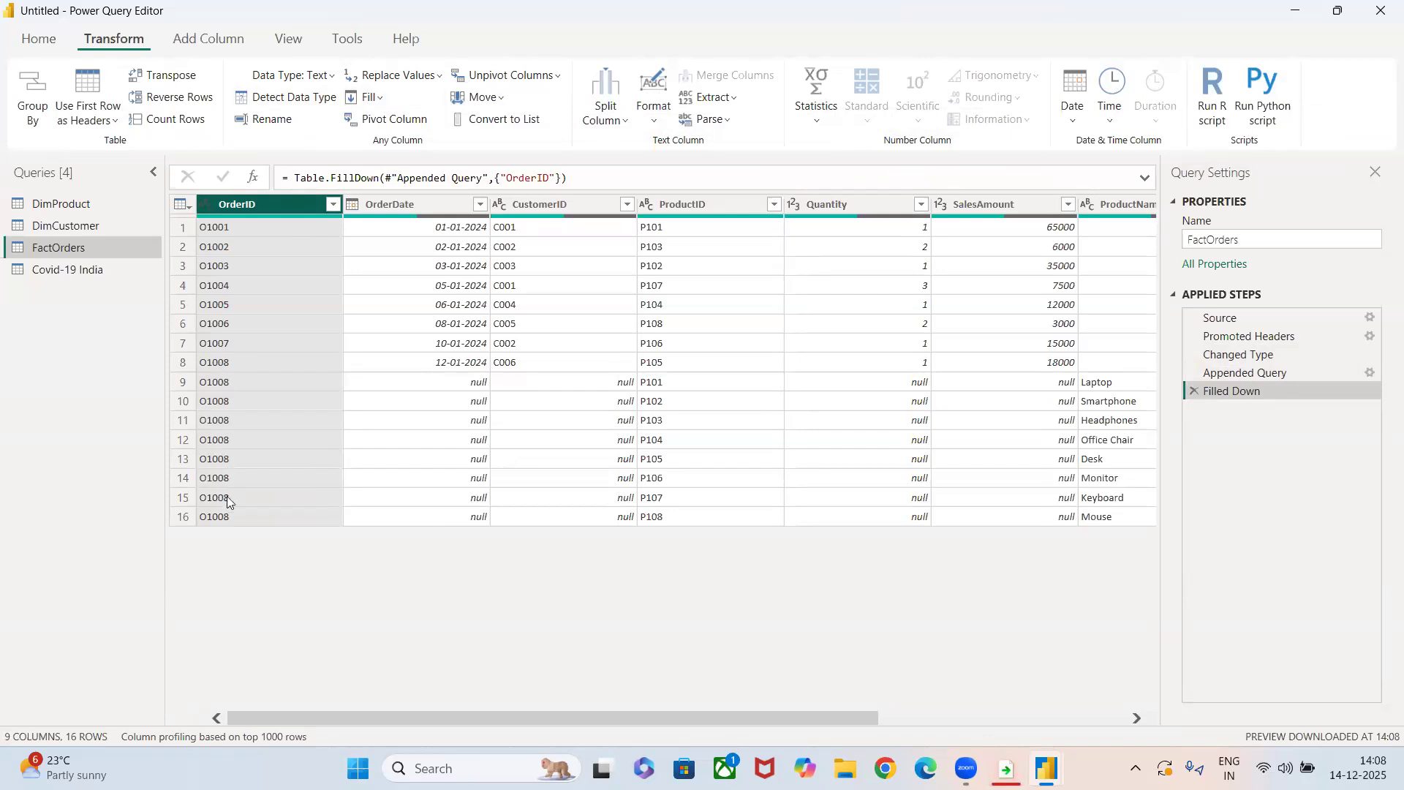
Fill the null OrderDate cells of FactOrders downward.
click(460, 365)
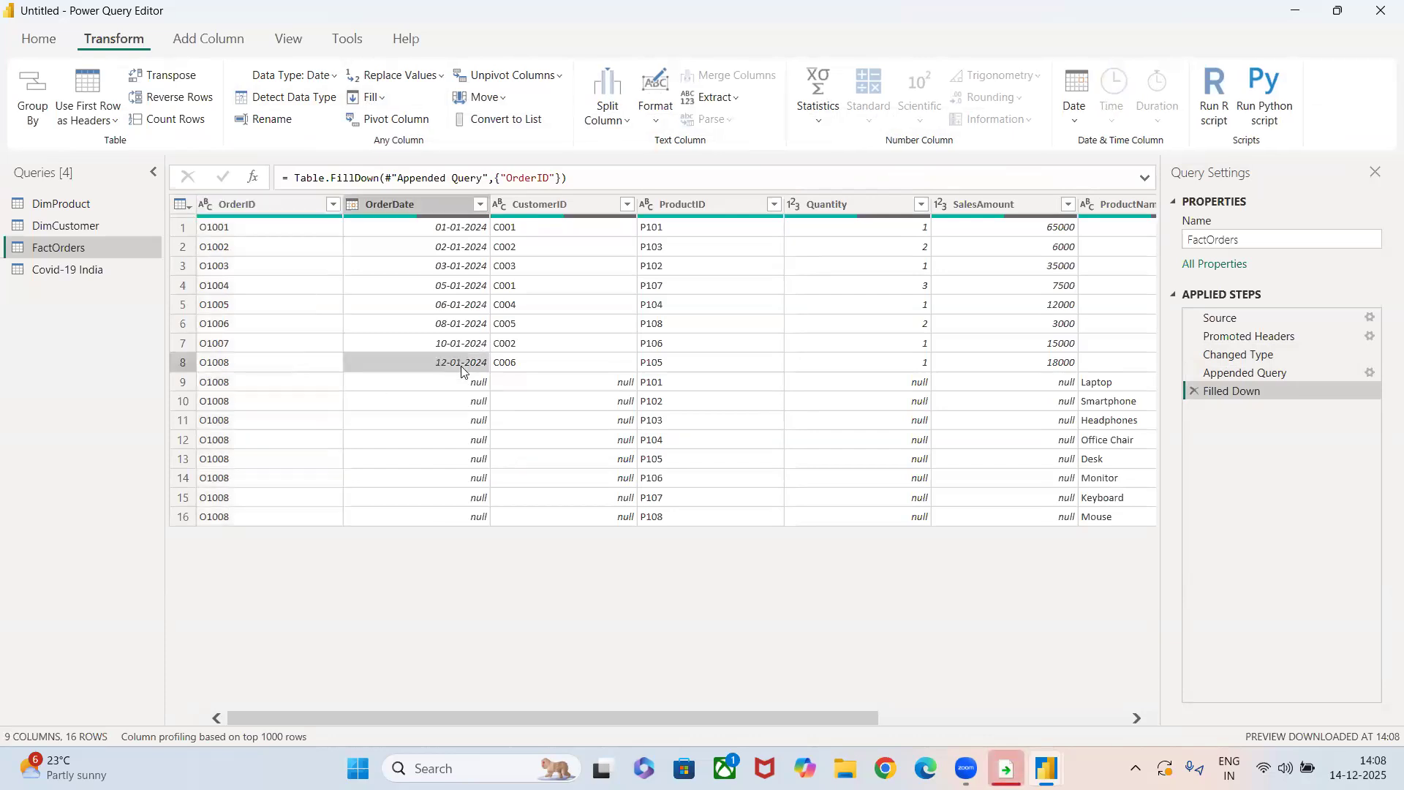
click(435, 207)
click(371, 98)
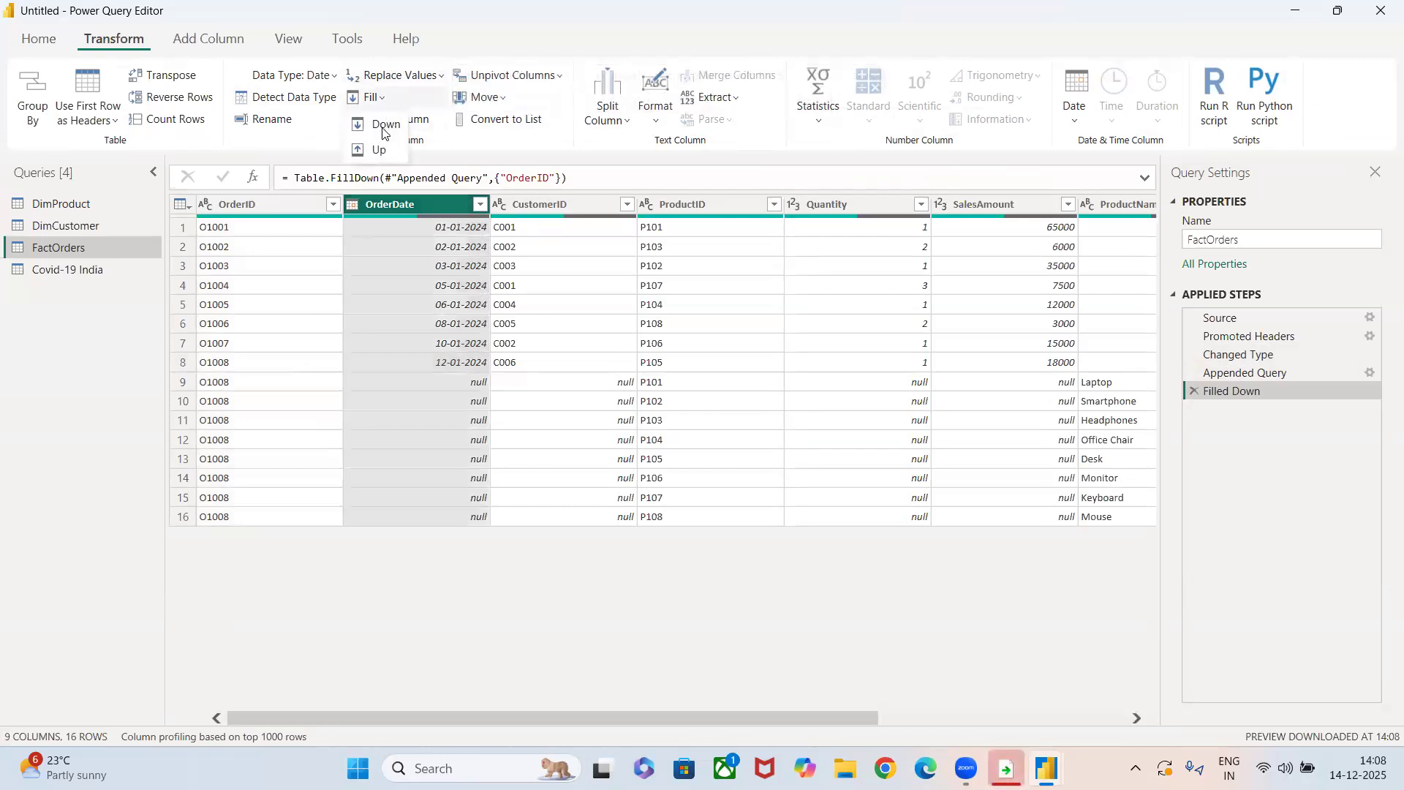
click(371, 122)
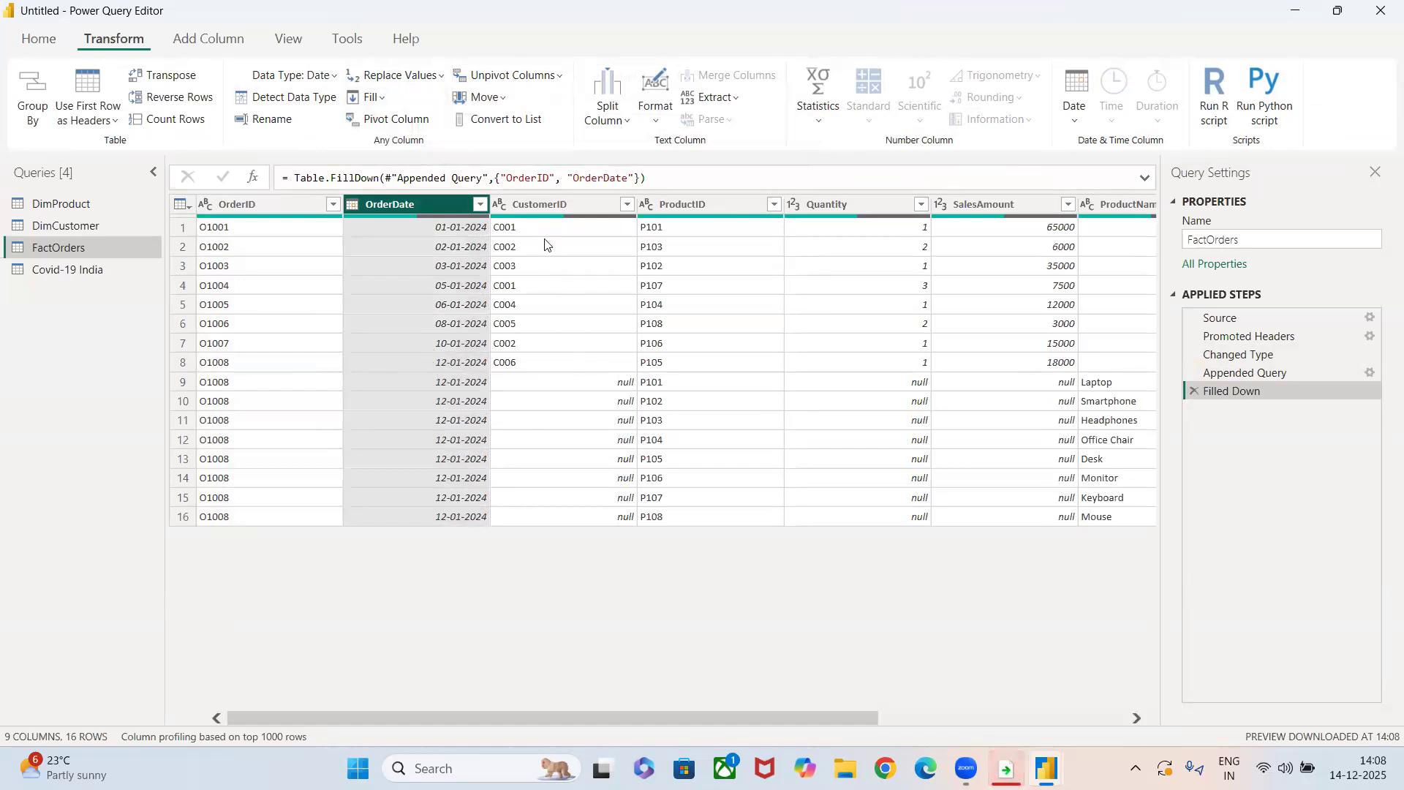
Try to fill the null CustomerID cells of FactOrders upward.
click(520, 204)
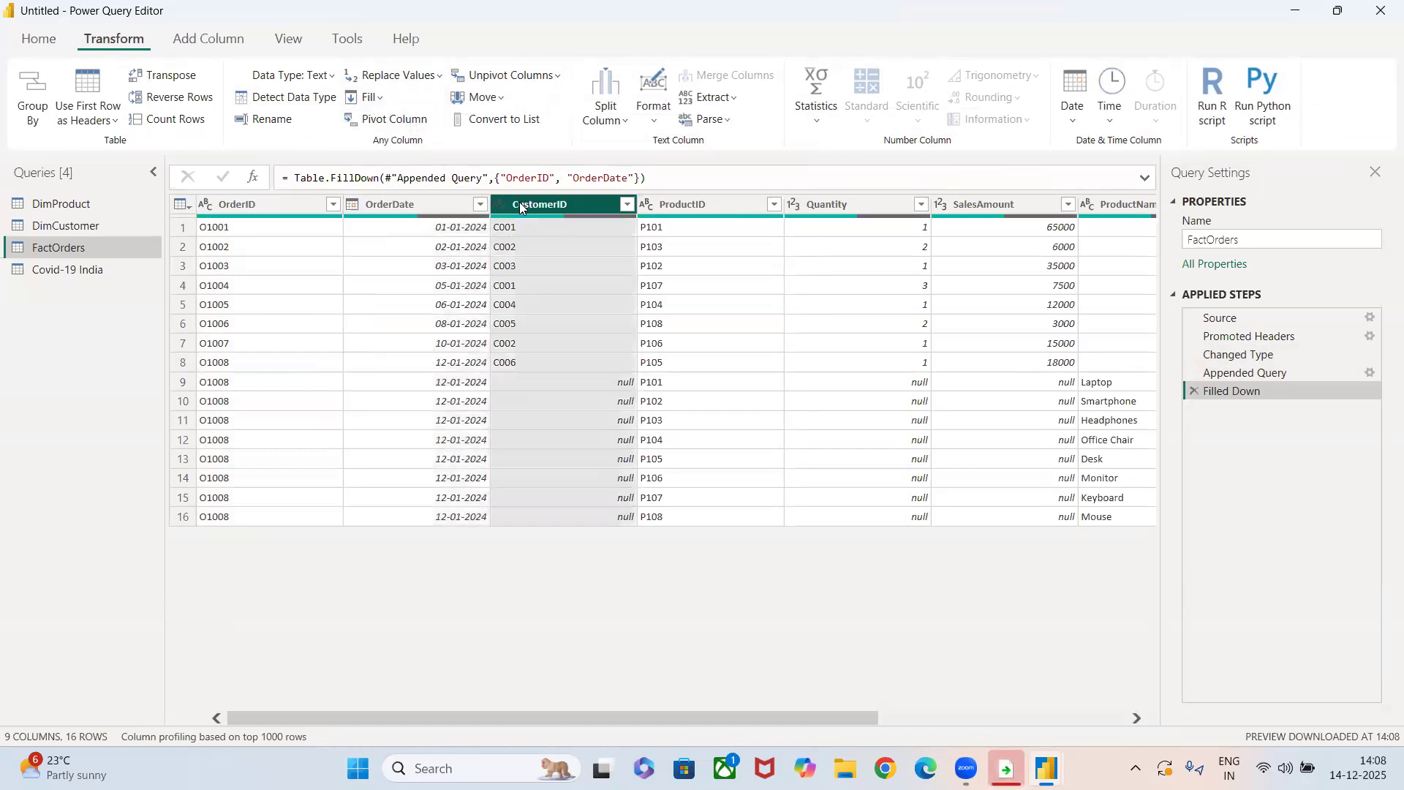
click(388, 101)
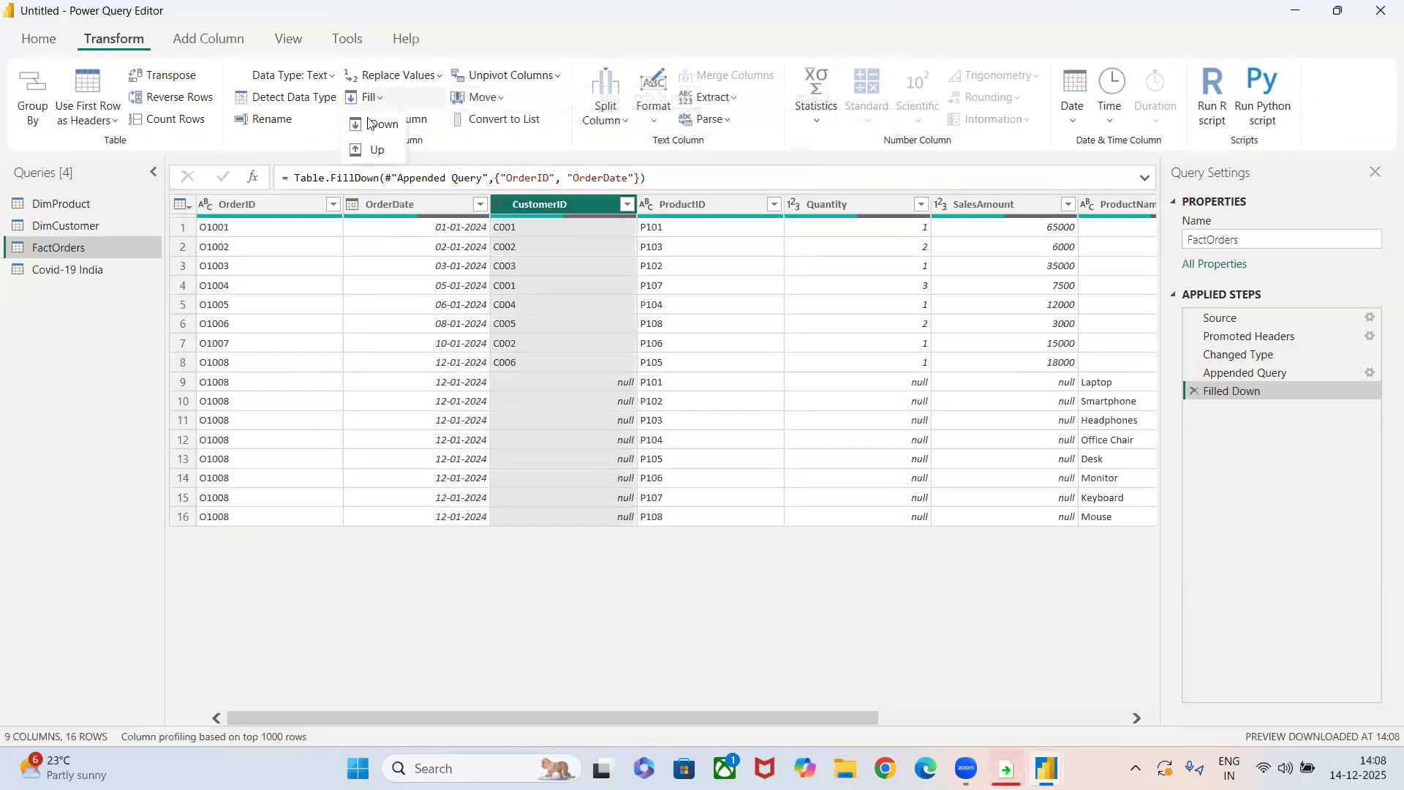
click(373, 149)
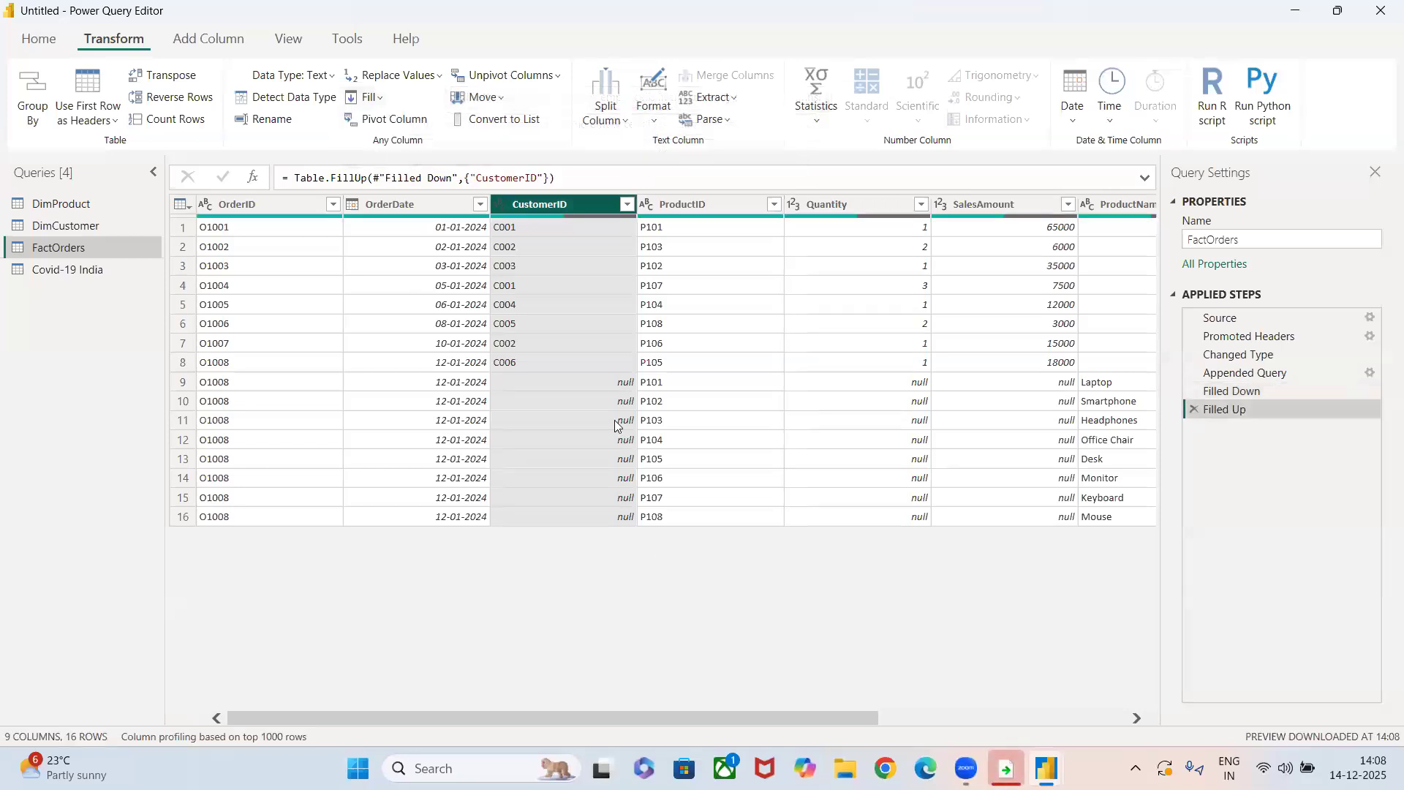
Replace the null values in the CustomerID column of FactOrders with 00.
click(607, 523)
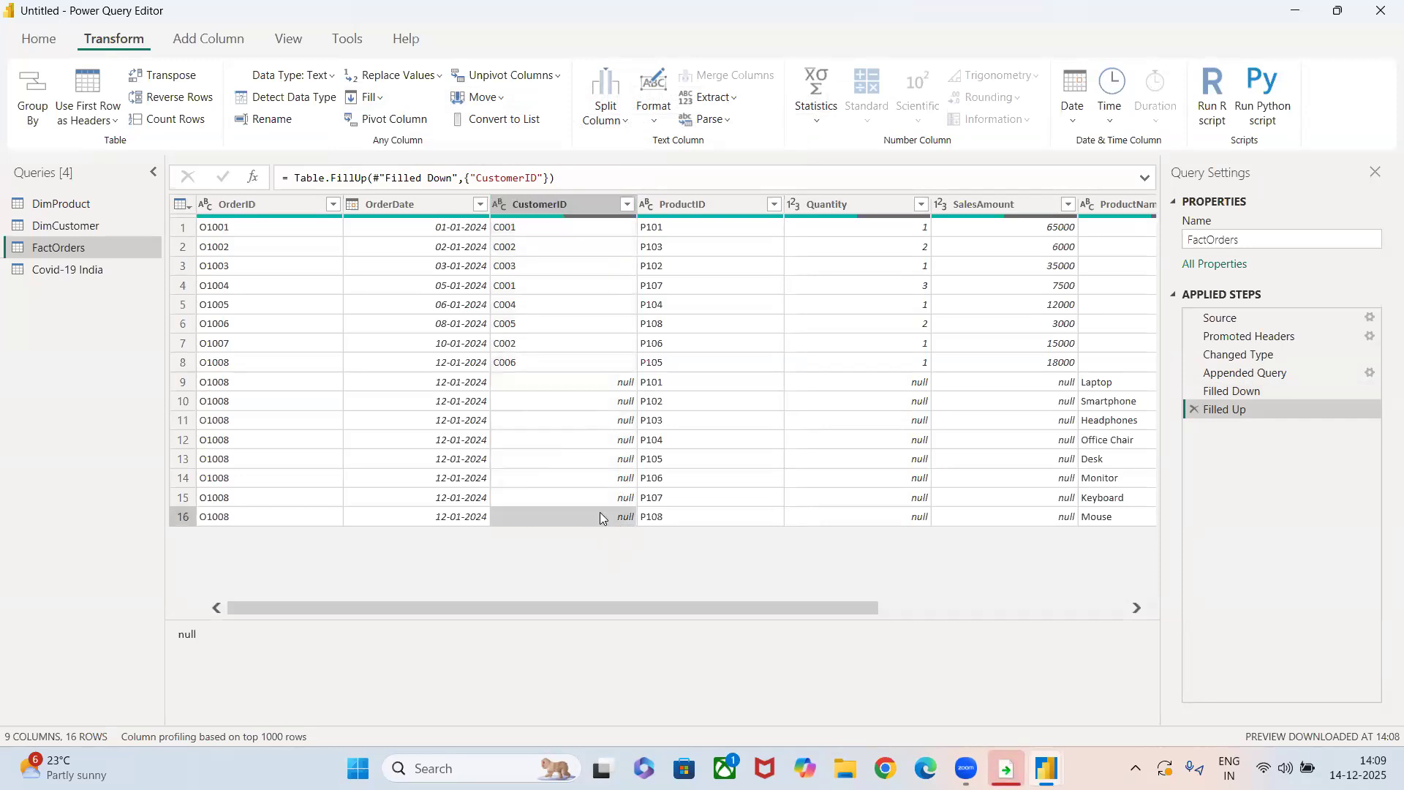
right_click(599, 514)
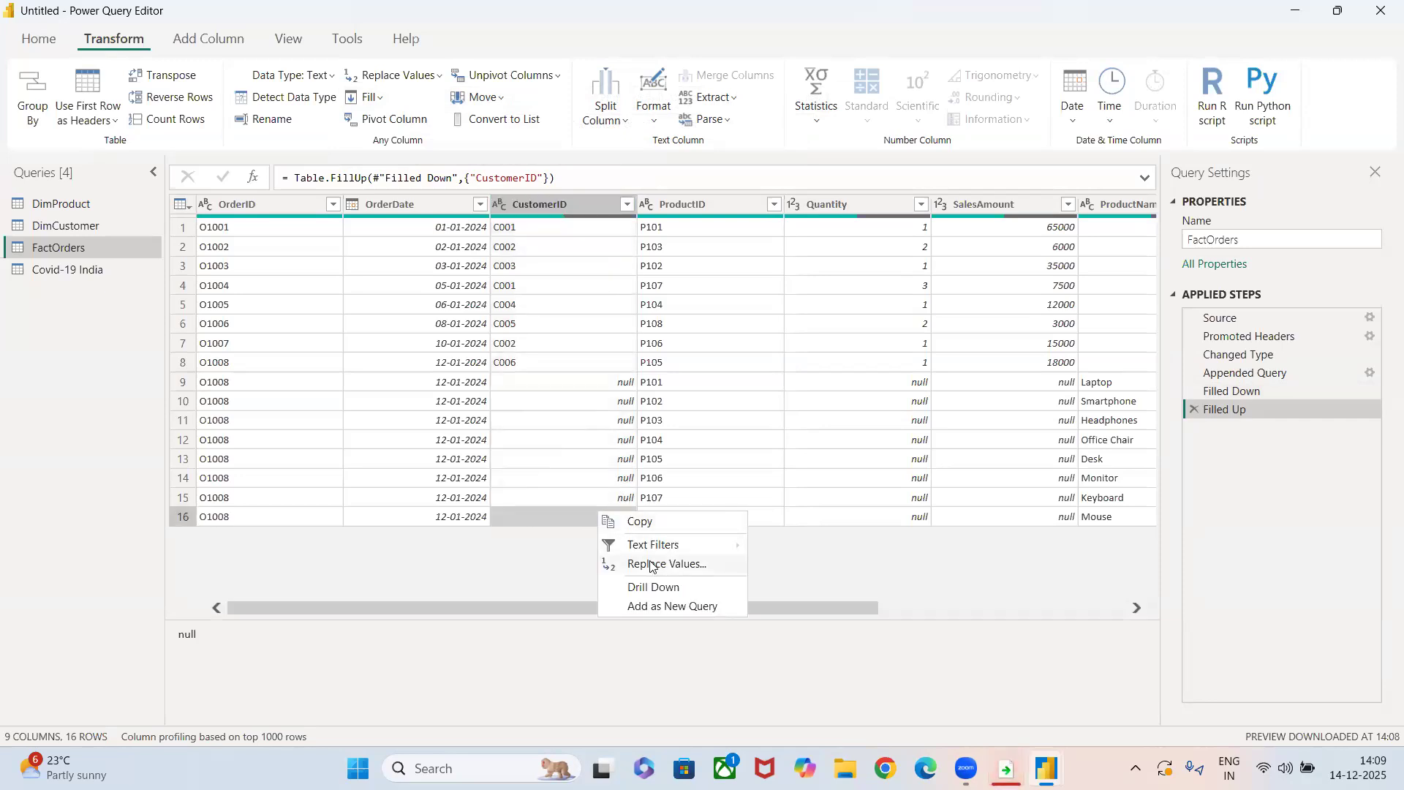
click(650, 565)
text(00)
click(886, 475)
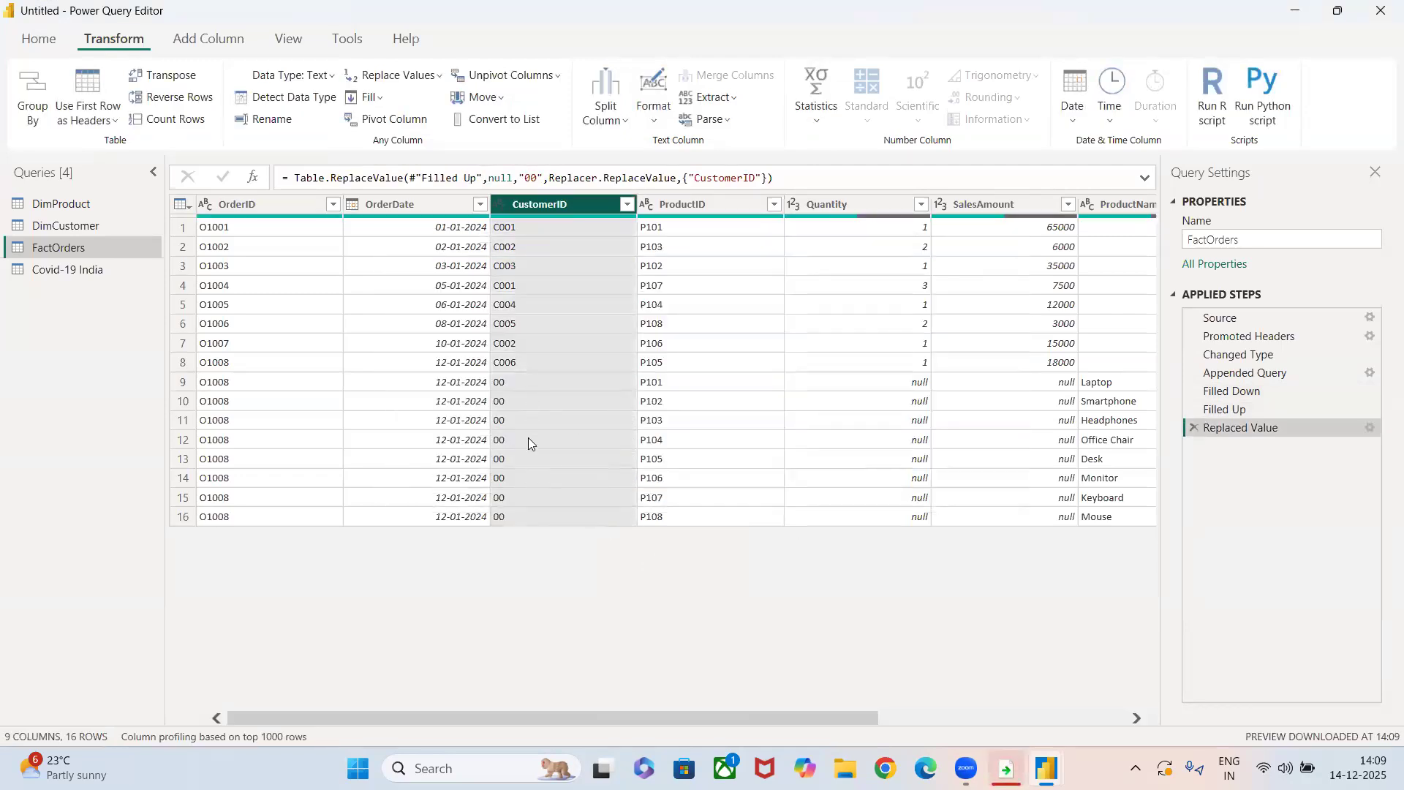
Delete the Filled Up step from FactOrders, confirm the deletion, and inspect the replaced CustomerID cells.
click(1190, 411)
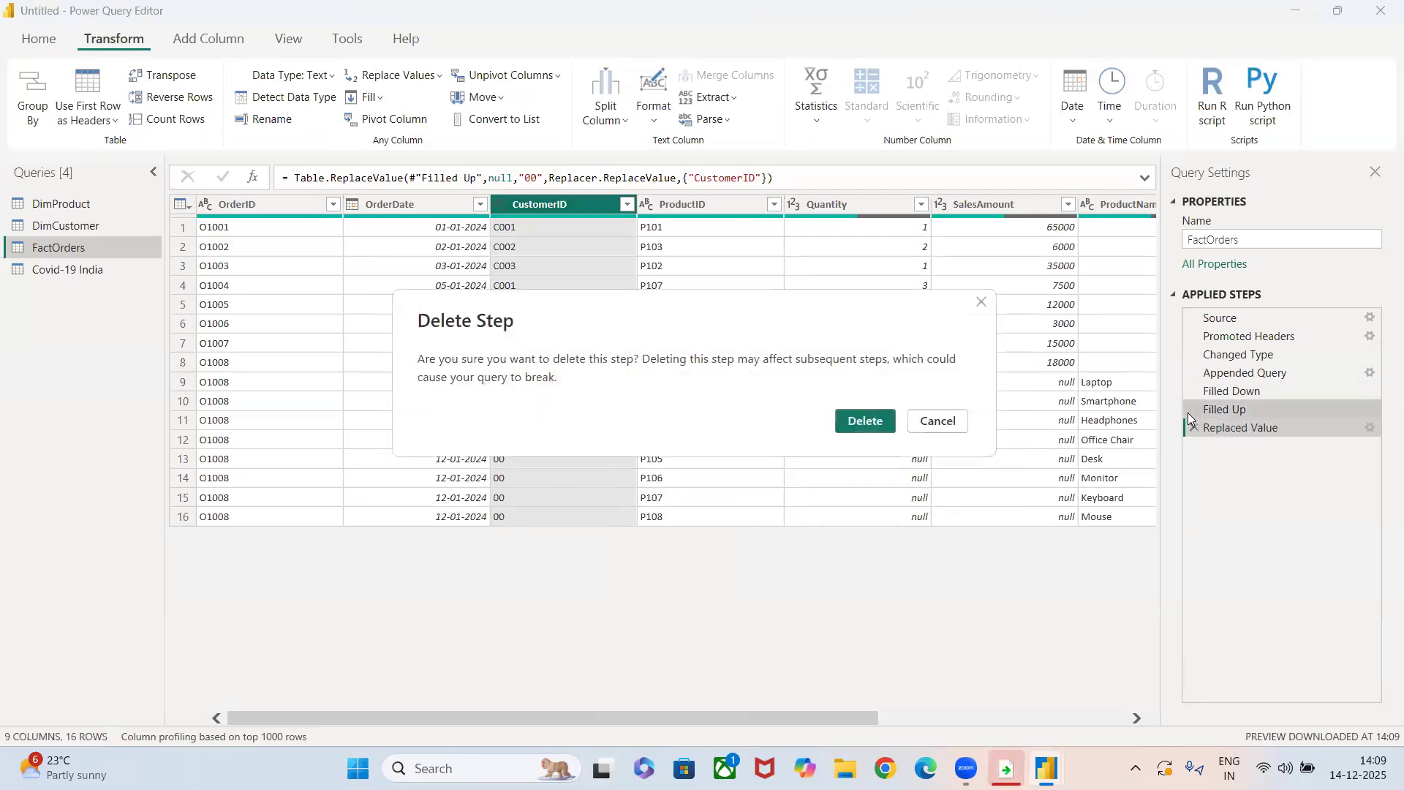
click(877, 428)
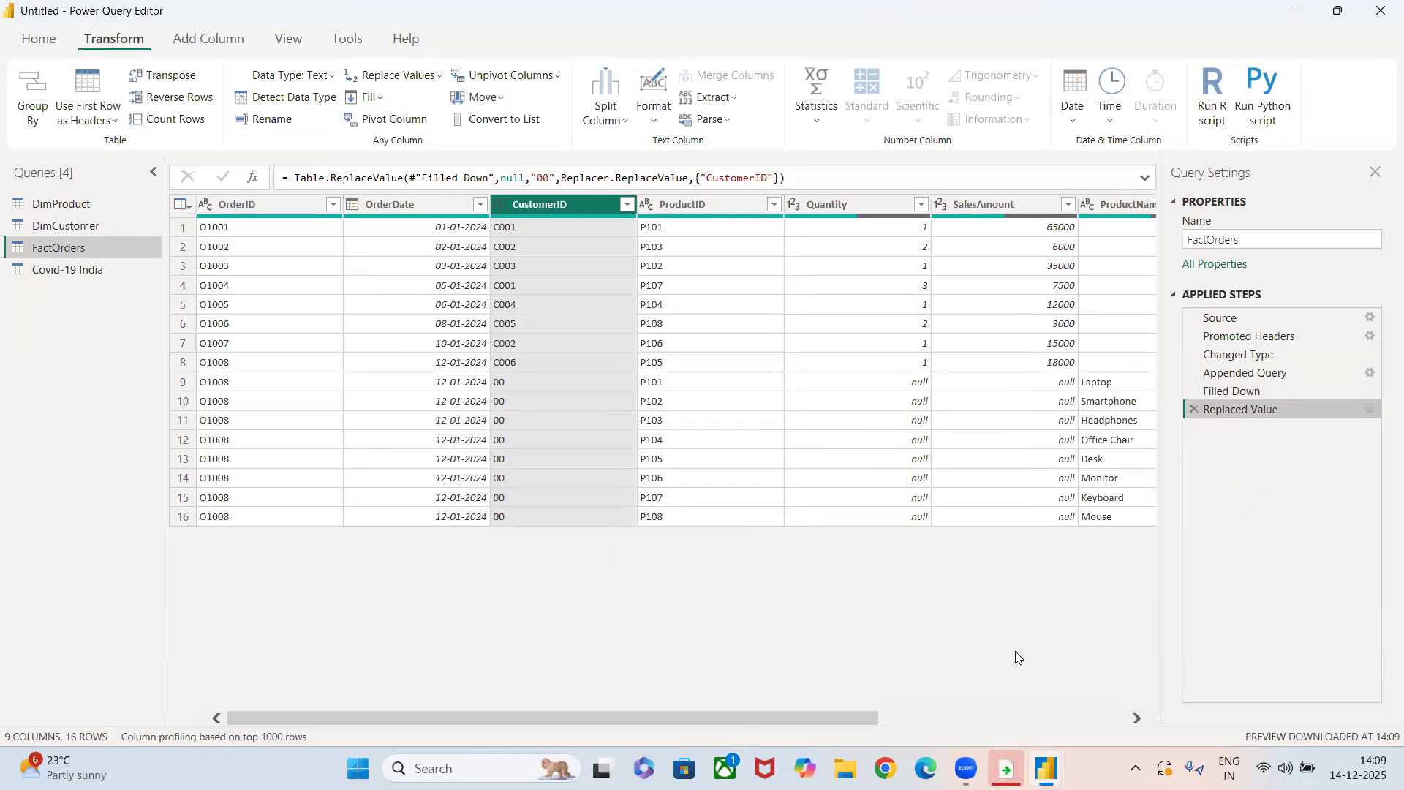
click(564, 408)
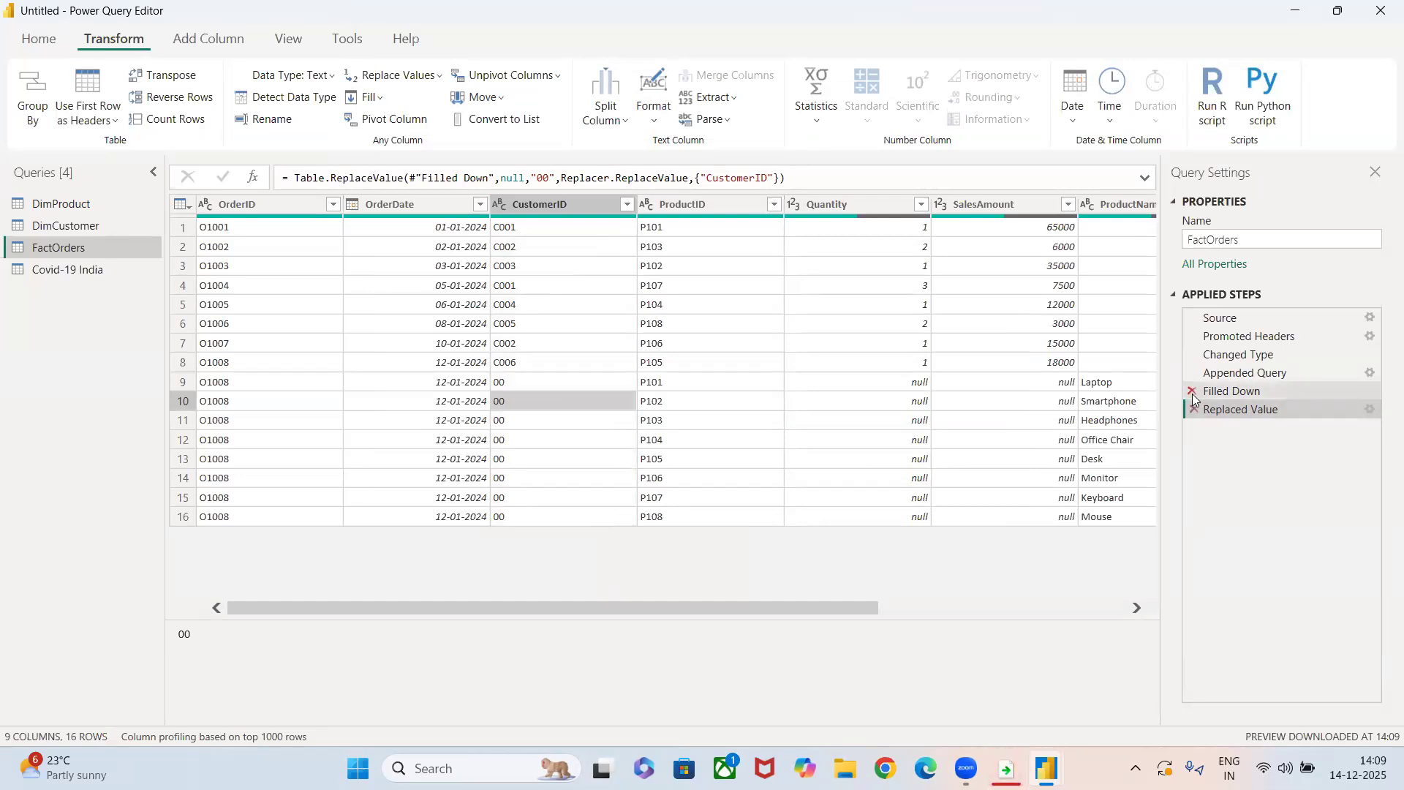
click(520, 380)
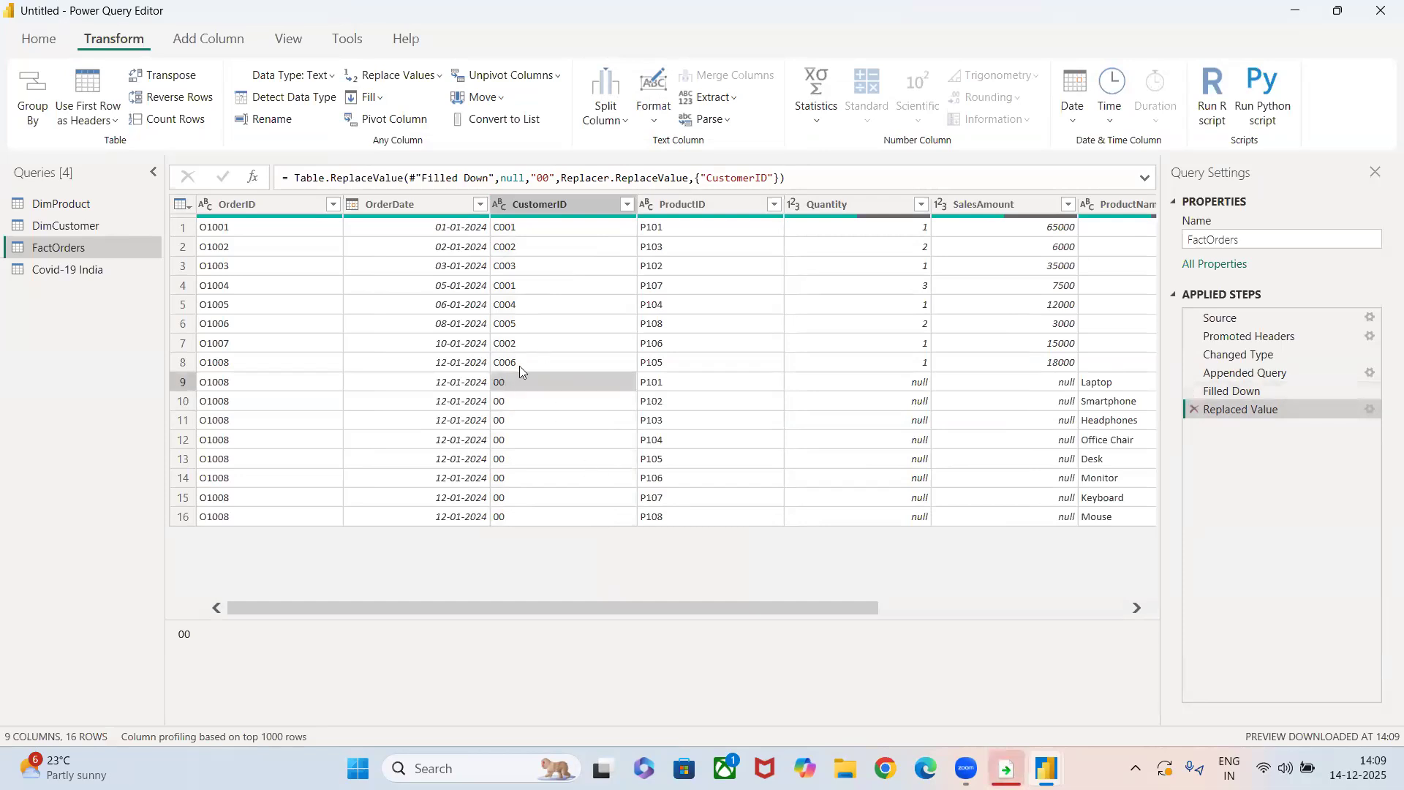
Fill the null cells of the Quantity column in FactOrders downward and check the table's remaining columns.
click(538, 521)
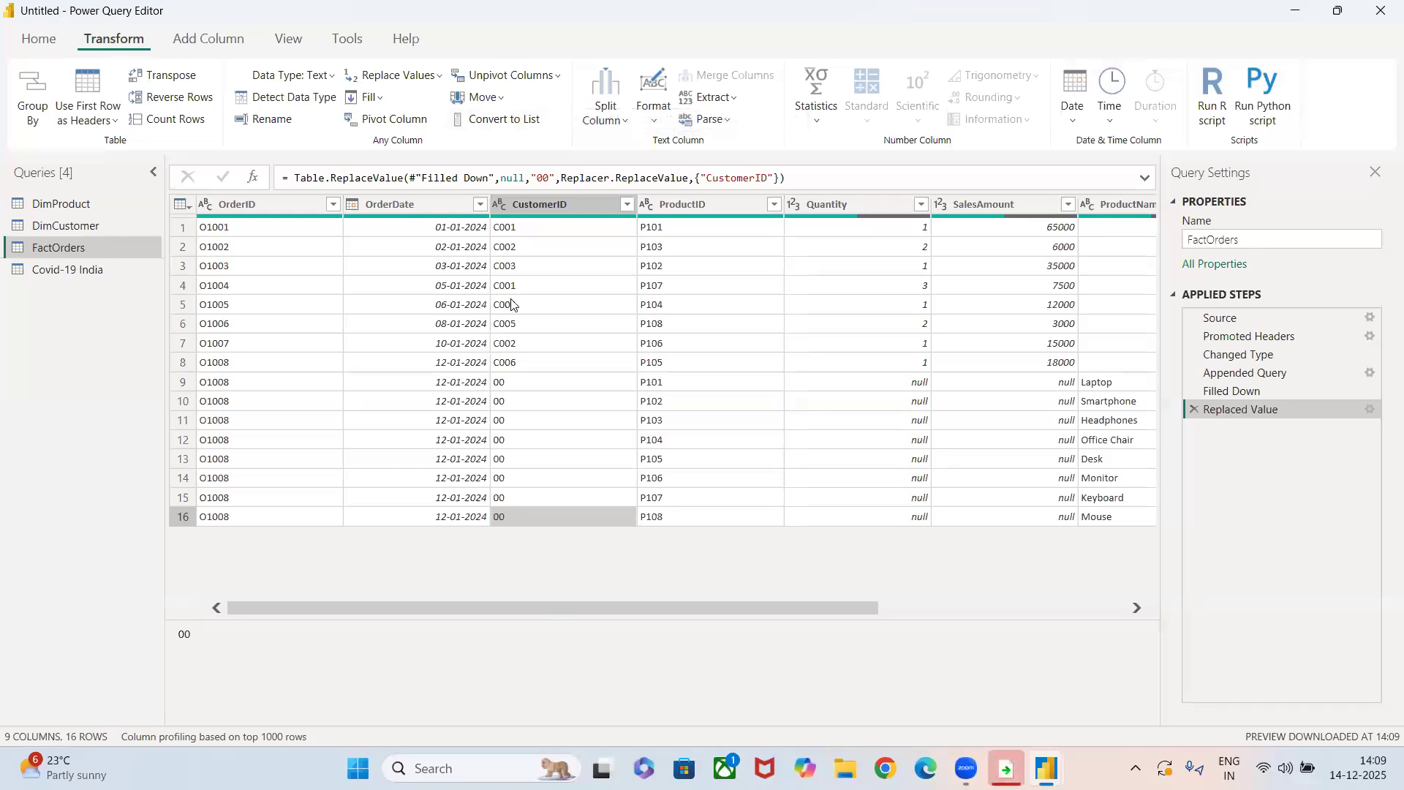
click(846, 205)
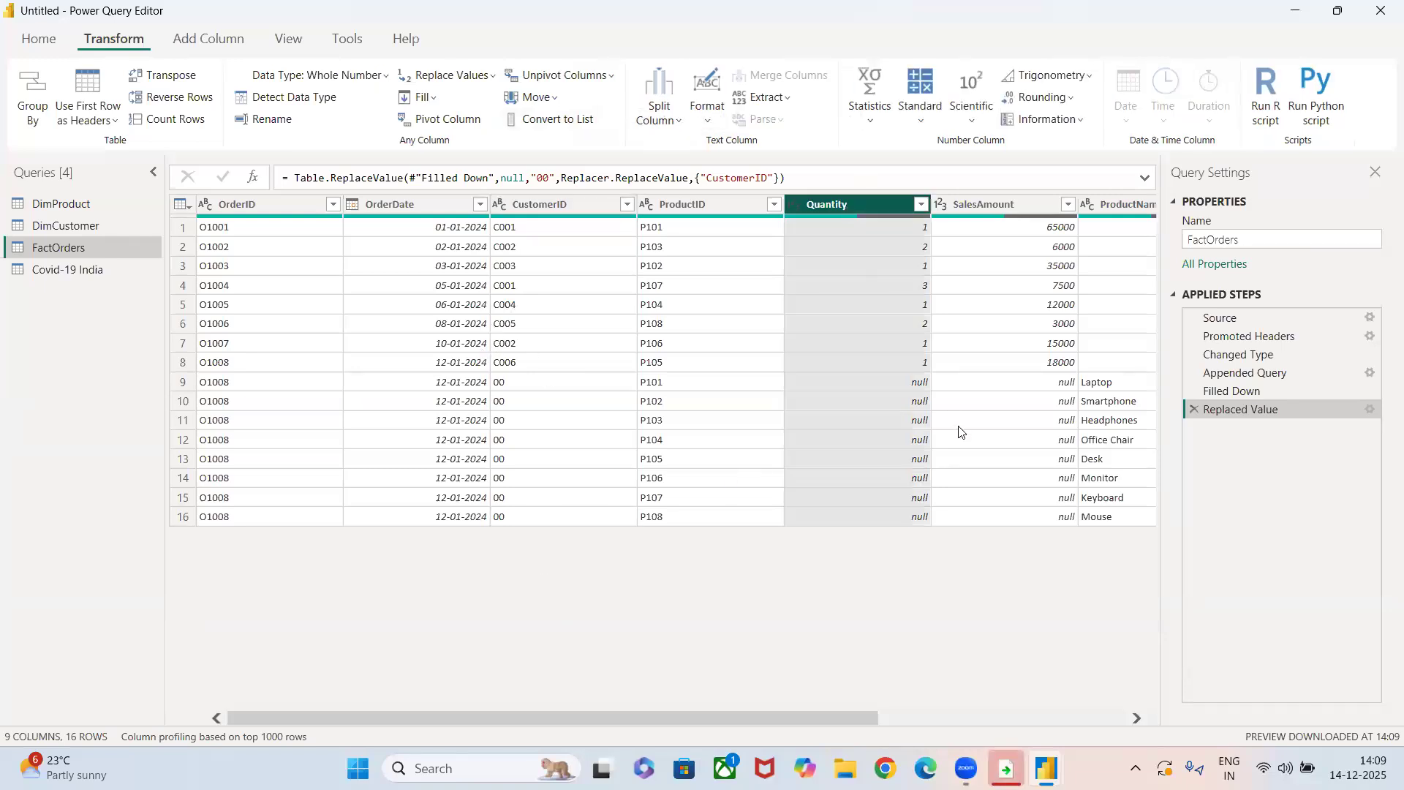
click(421, 97)
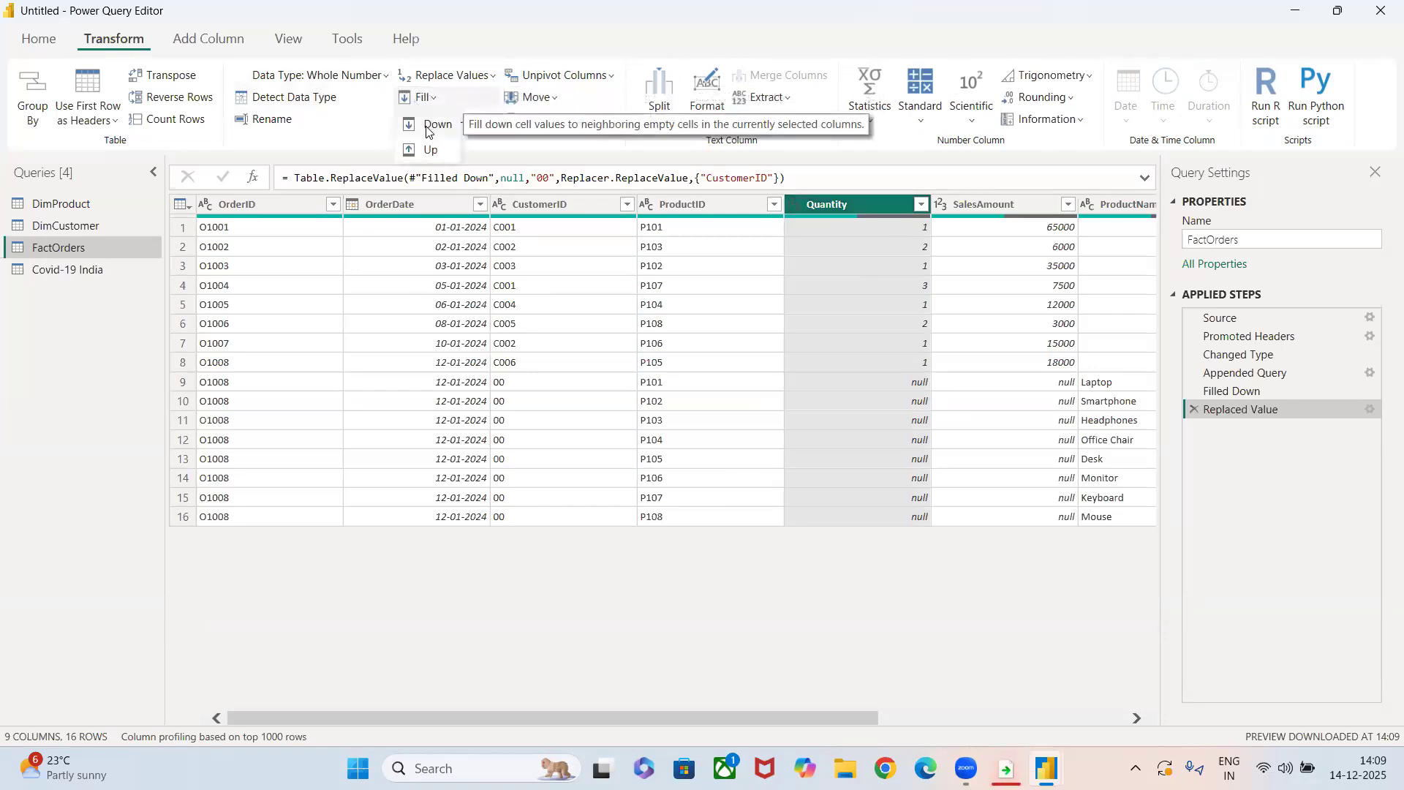
click(430, 124)
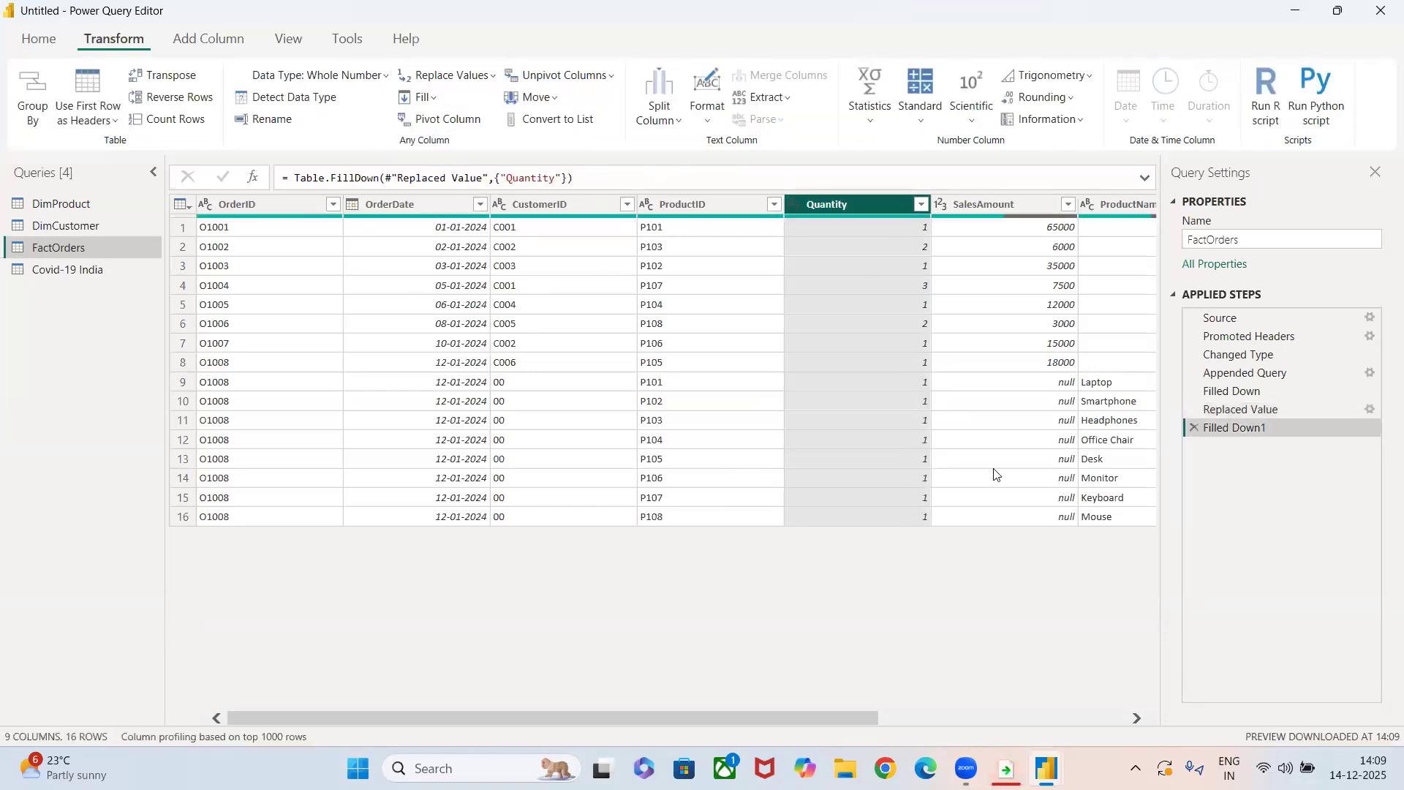
scroll(996, 475, right, 5)
scroll(997, 475, left, 5)
Pivot the States column of the Covid-19 India query, using Total_Cases as the values column.
click(95, 269)
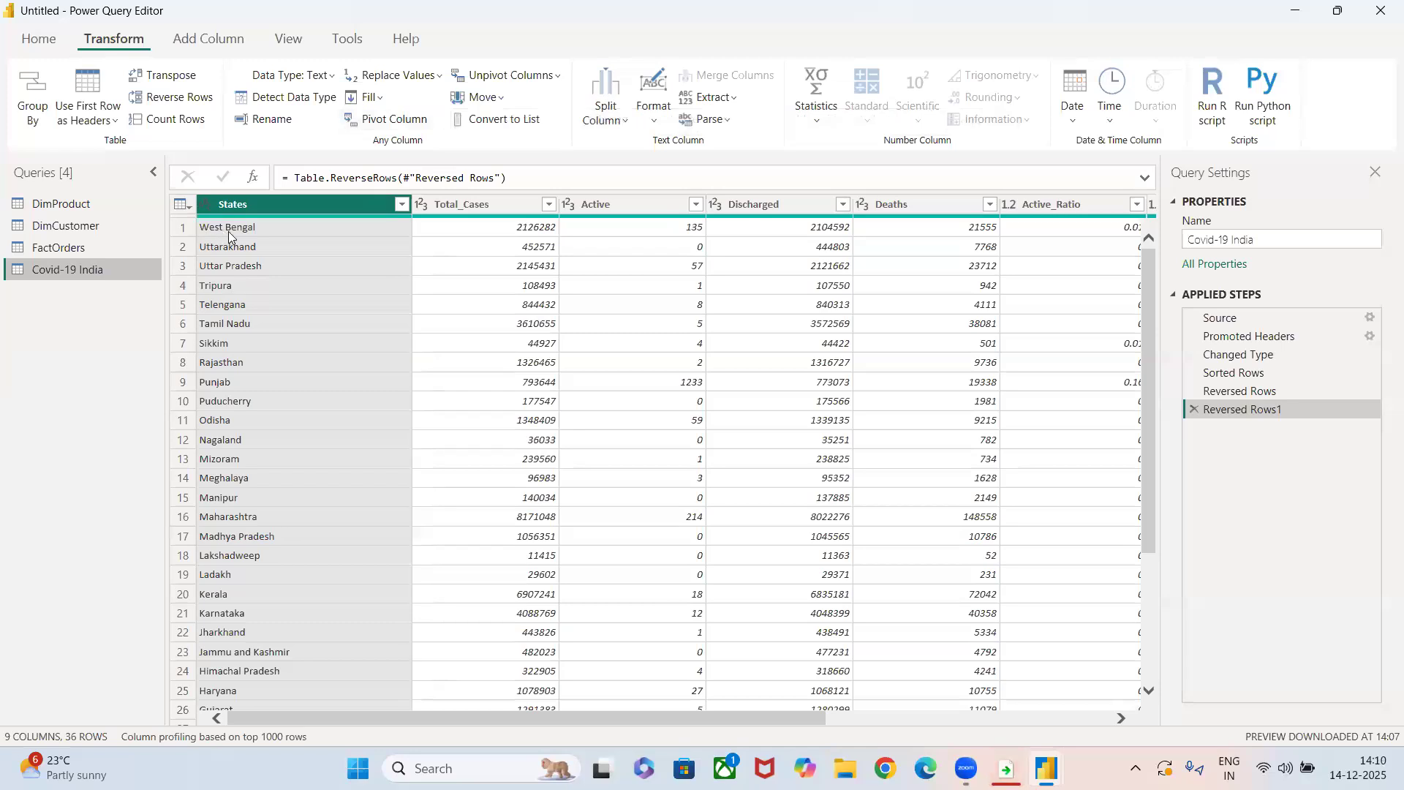
click(366, 120)
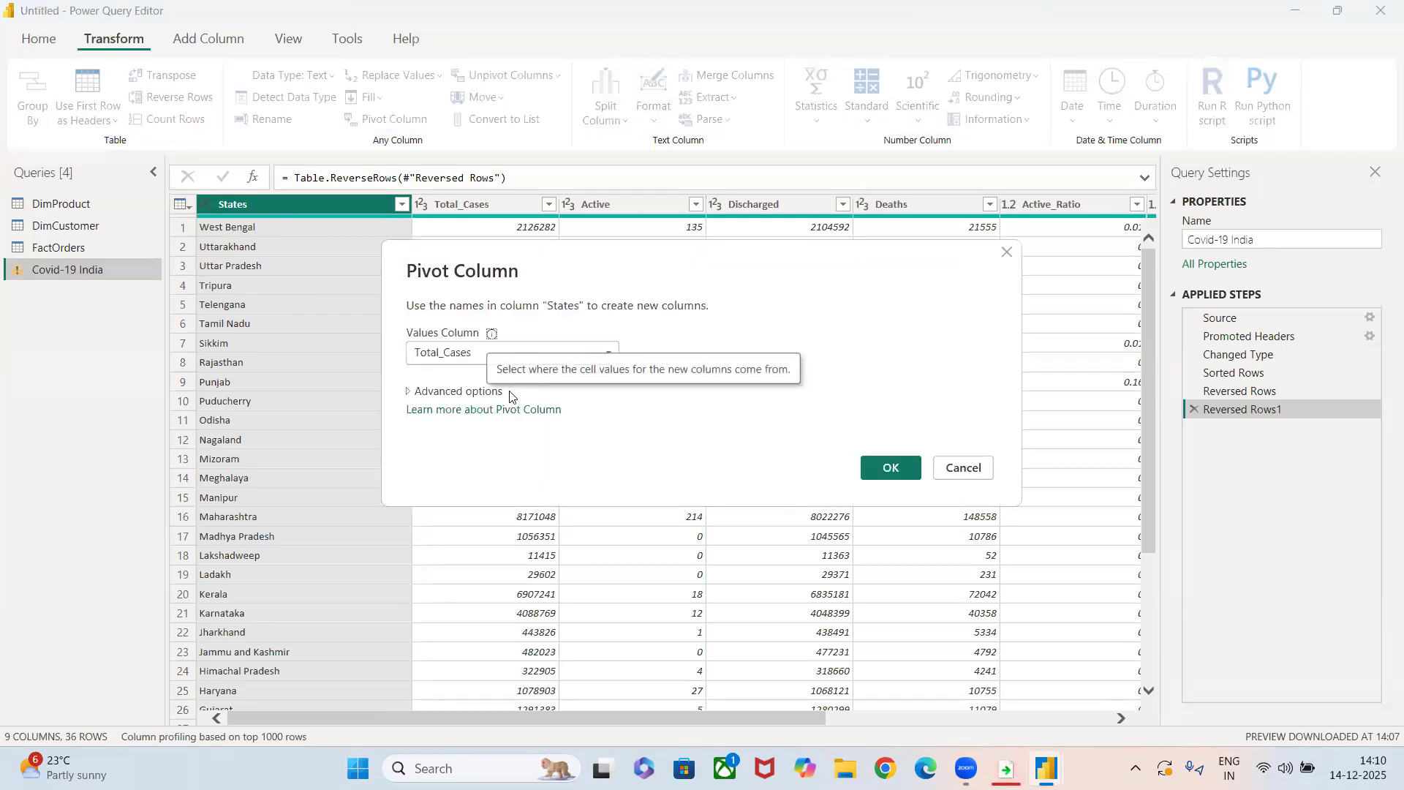
click(889, 468)
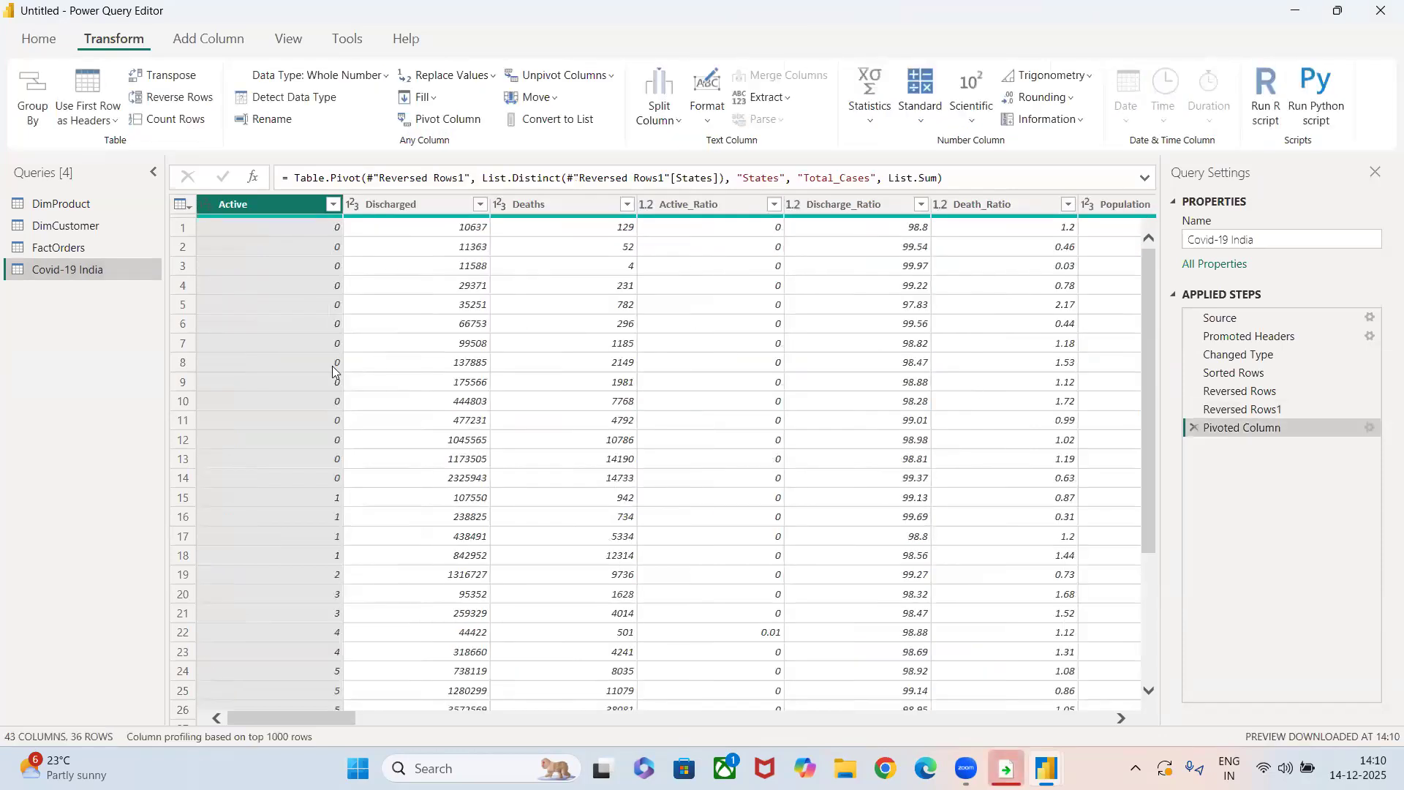
Examine the pivoted state columns of Covid-19 India, and delete the Pivoted Column step.
scroll(333, 371, right, 10)
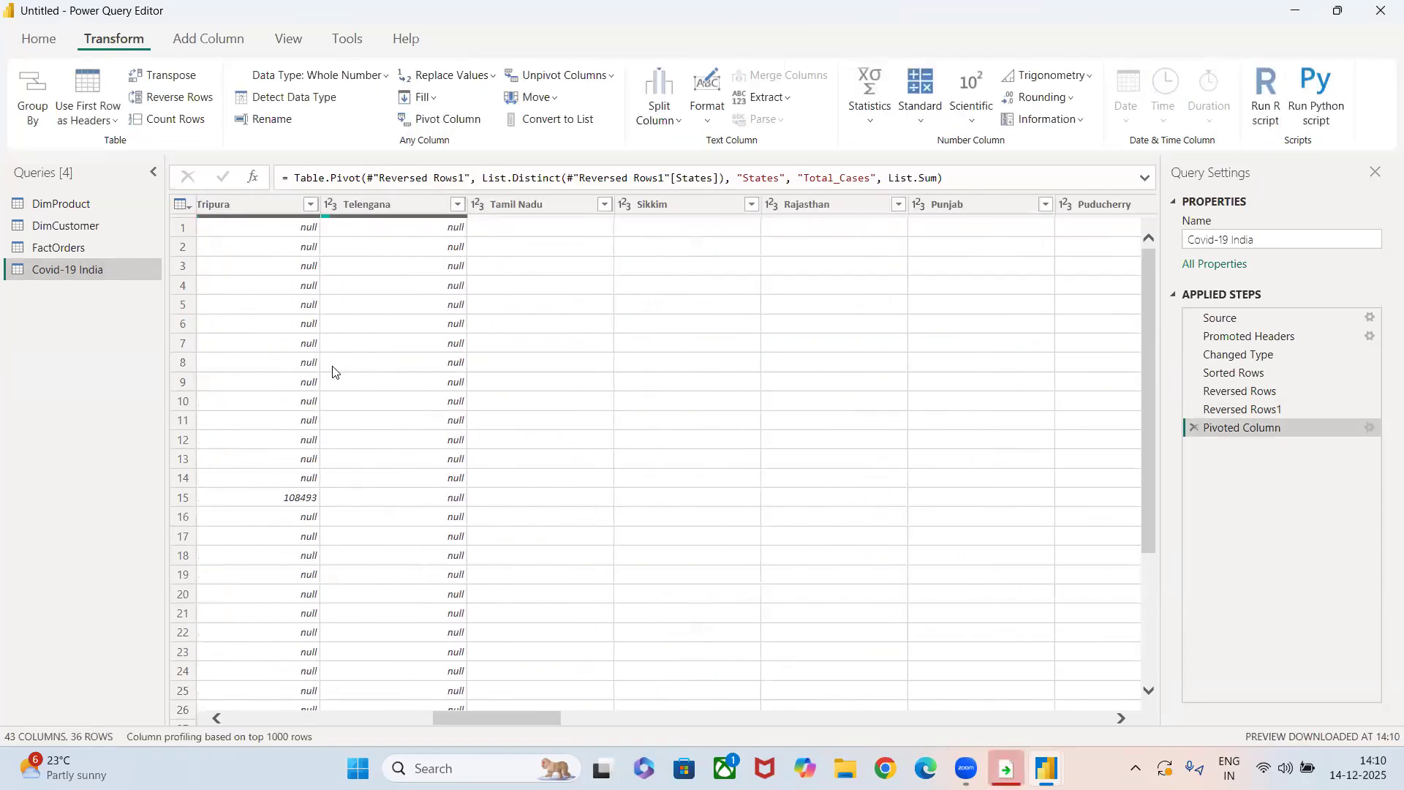
scroll(333, 371, left, 8)
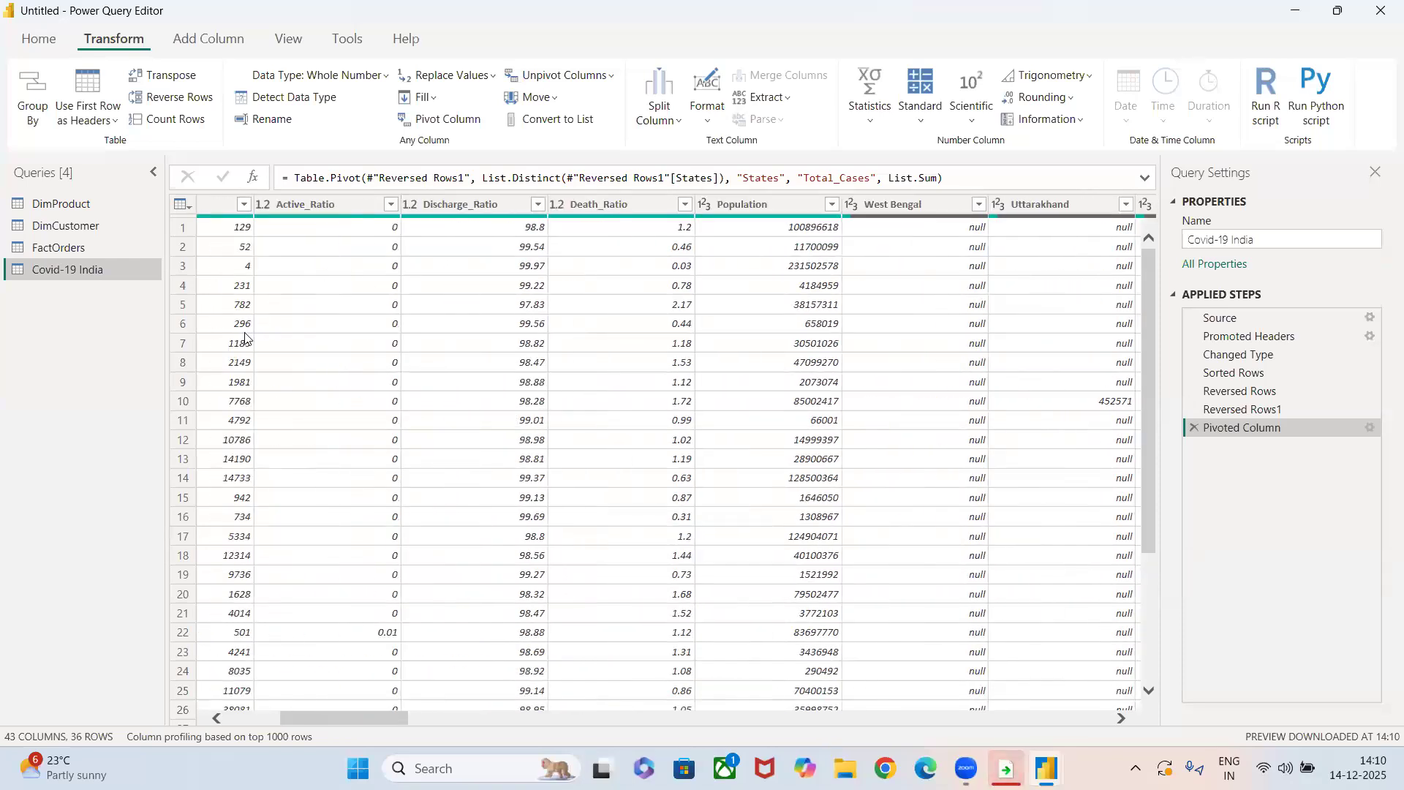
scroll(245, 338, left, 3)
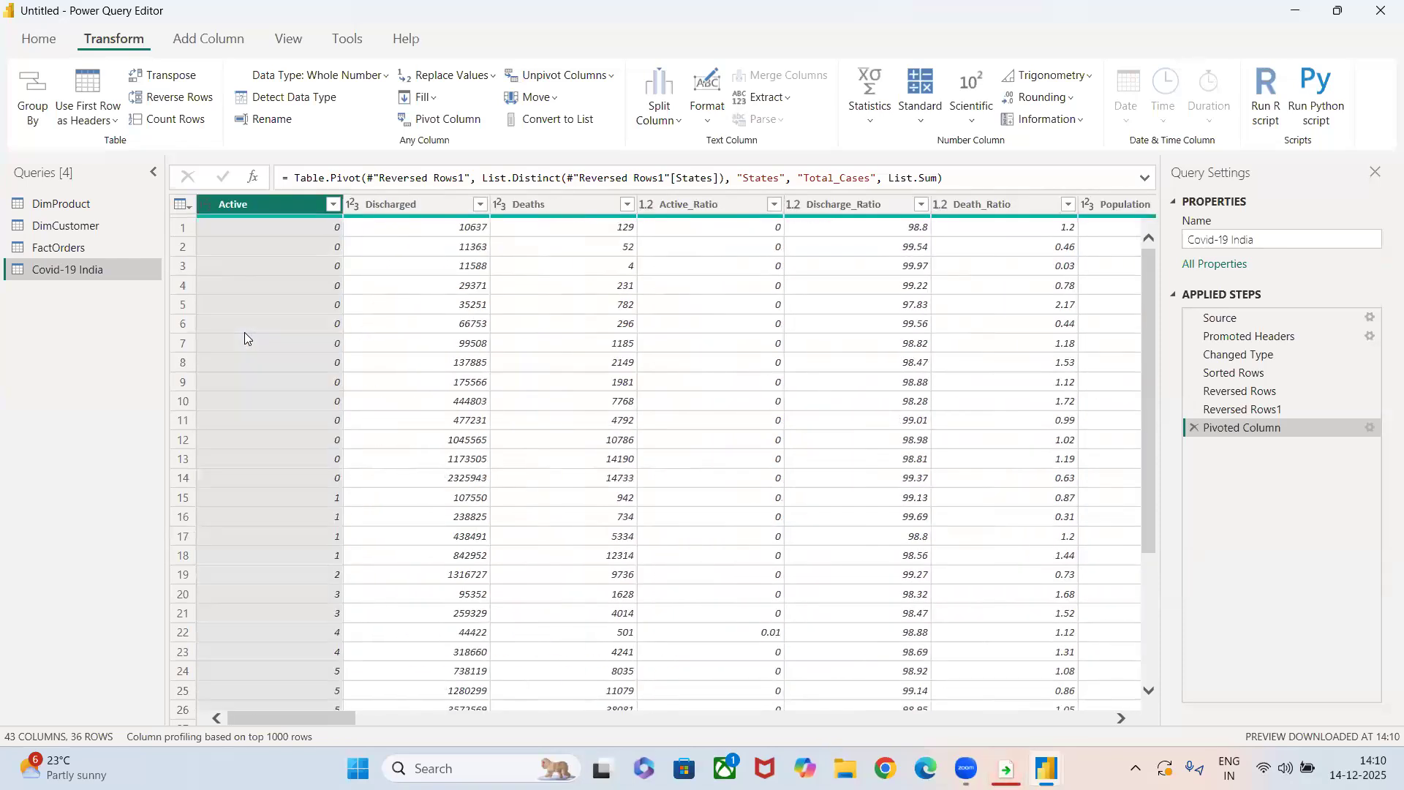
scroll(625, 219, right, 5)
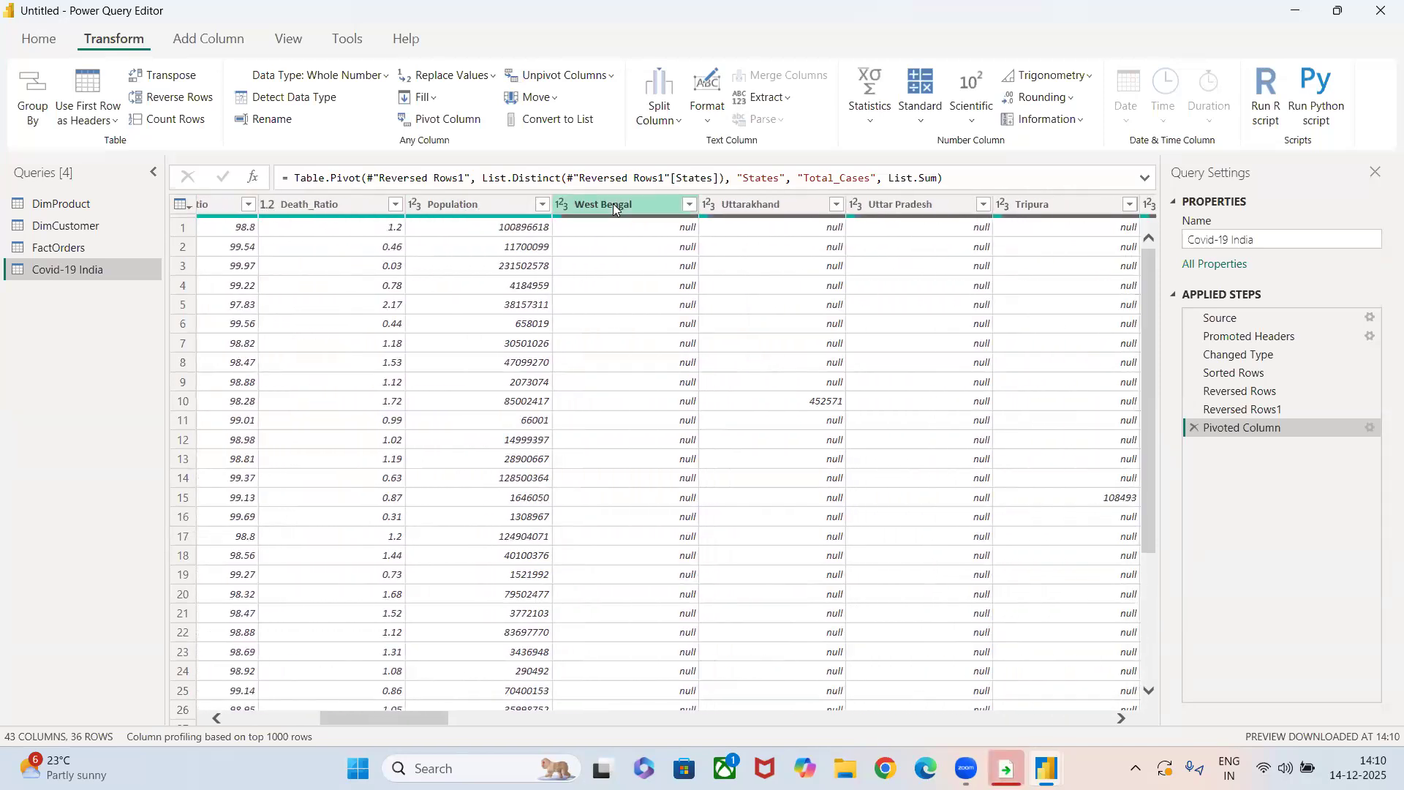
scroll(684, 560, down, 4)
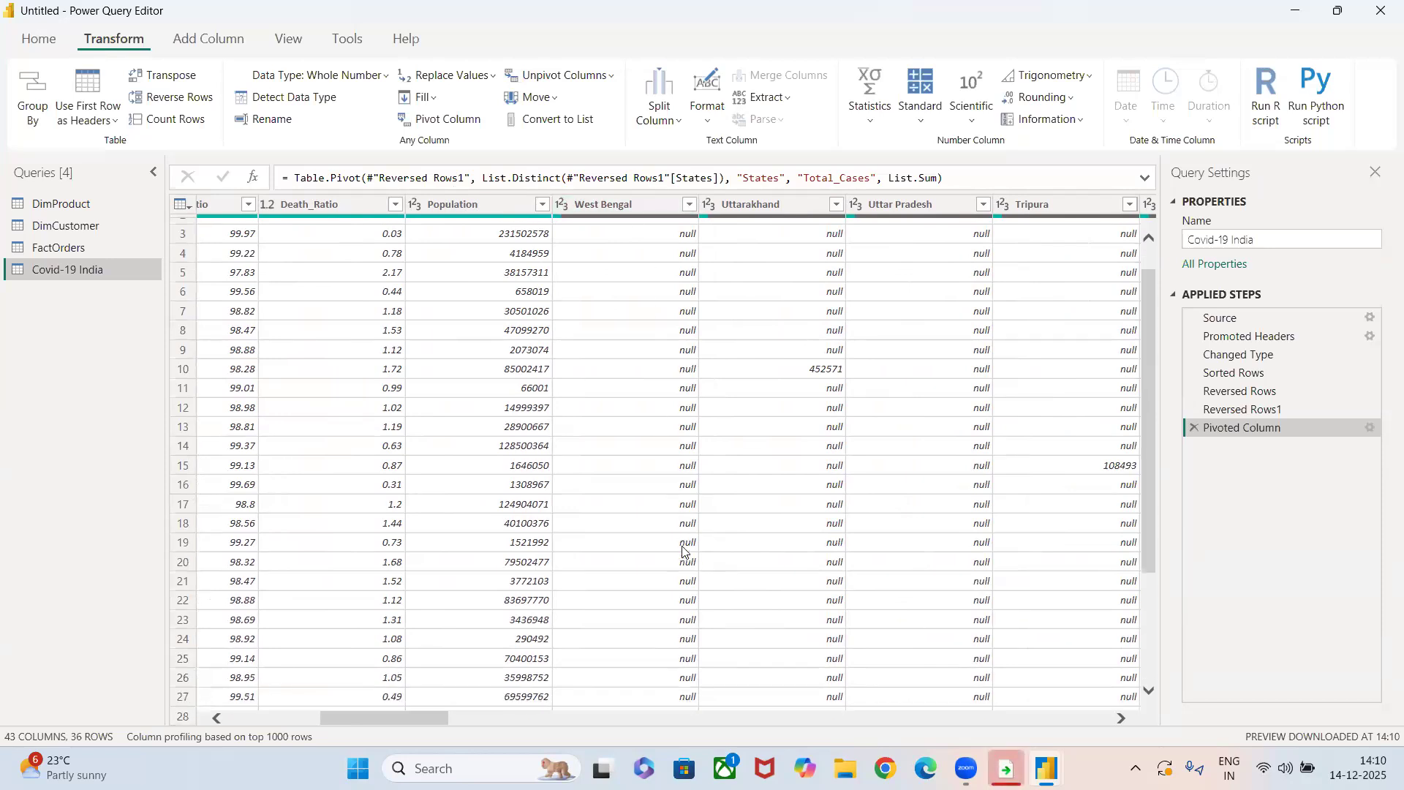
scroll(769, 470, up, 4)
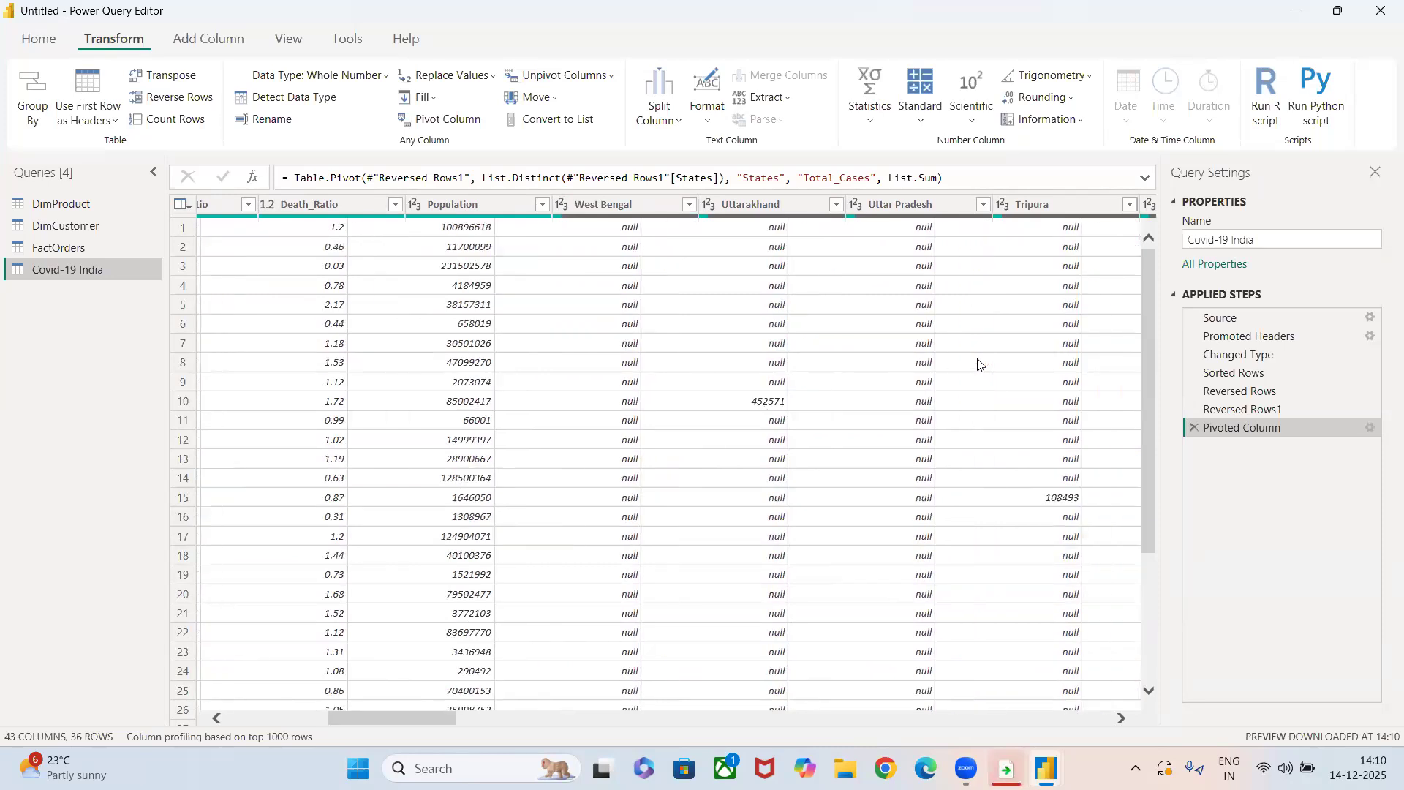
scroll(661, 266, right, 3)
scroll(706, 524, down, 4)
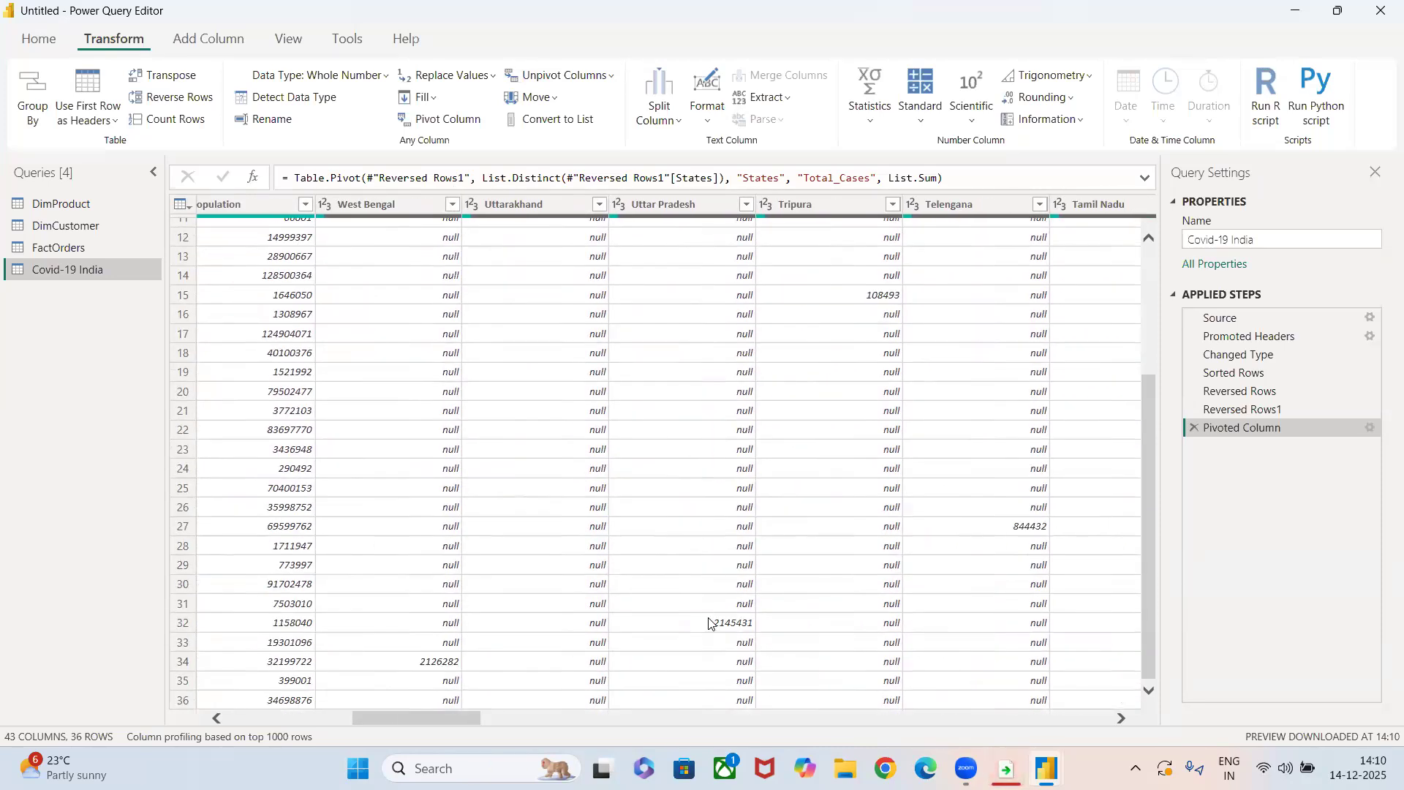
scroll(667, 484, up, 4)
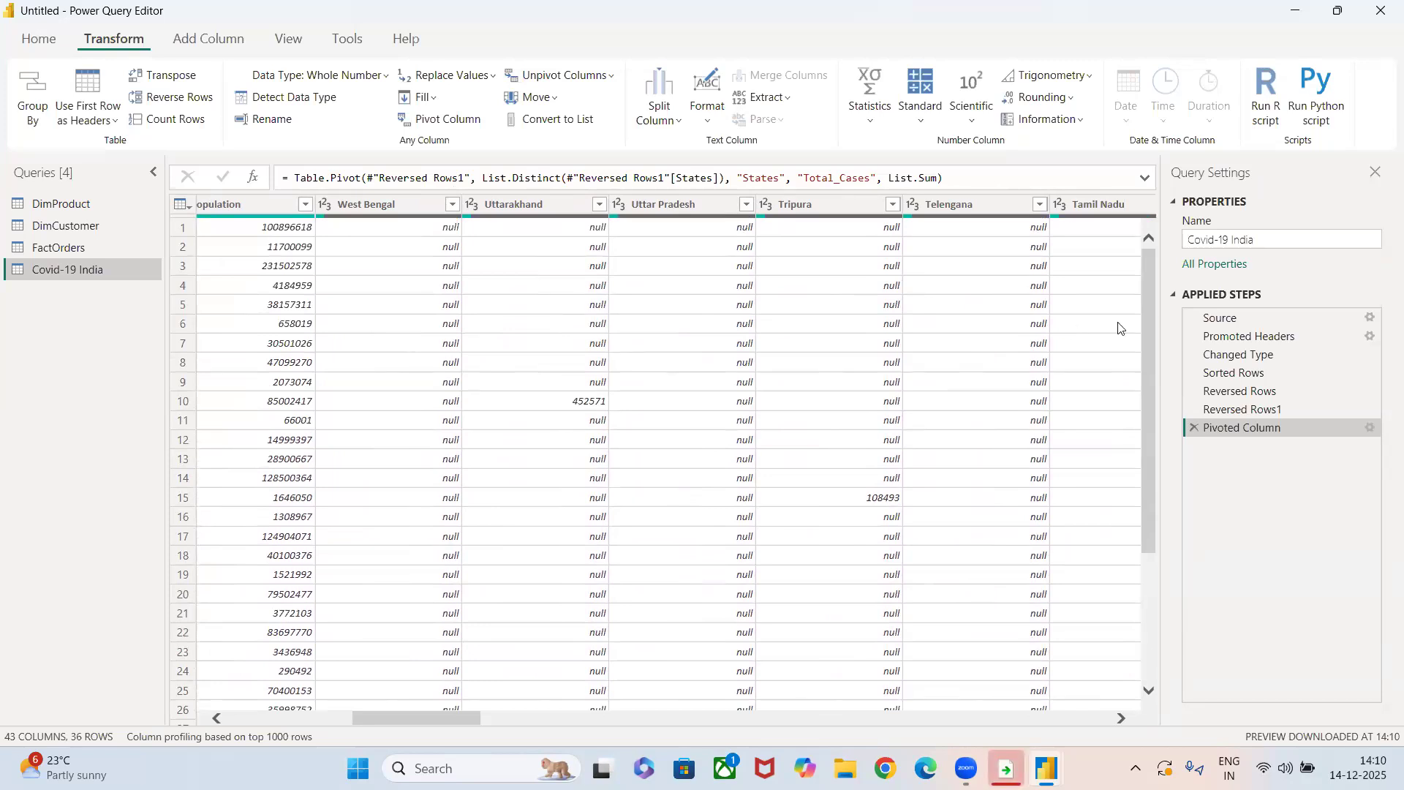
click(1195, 427)
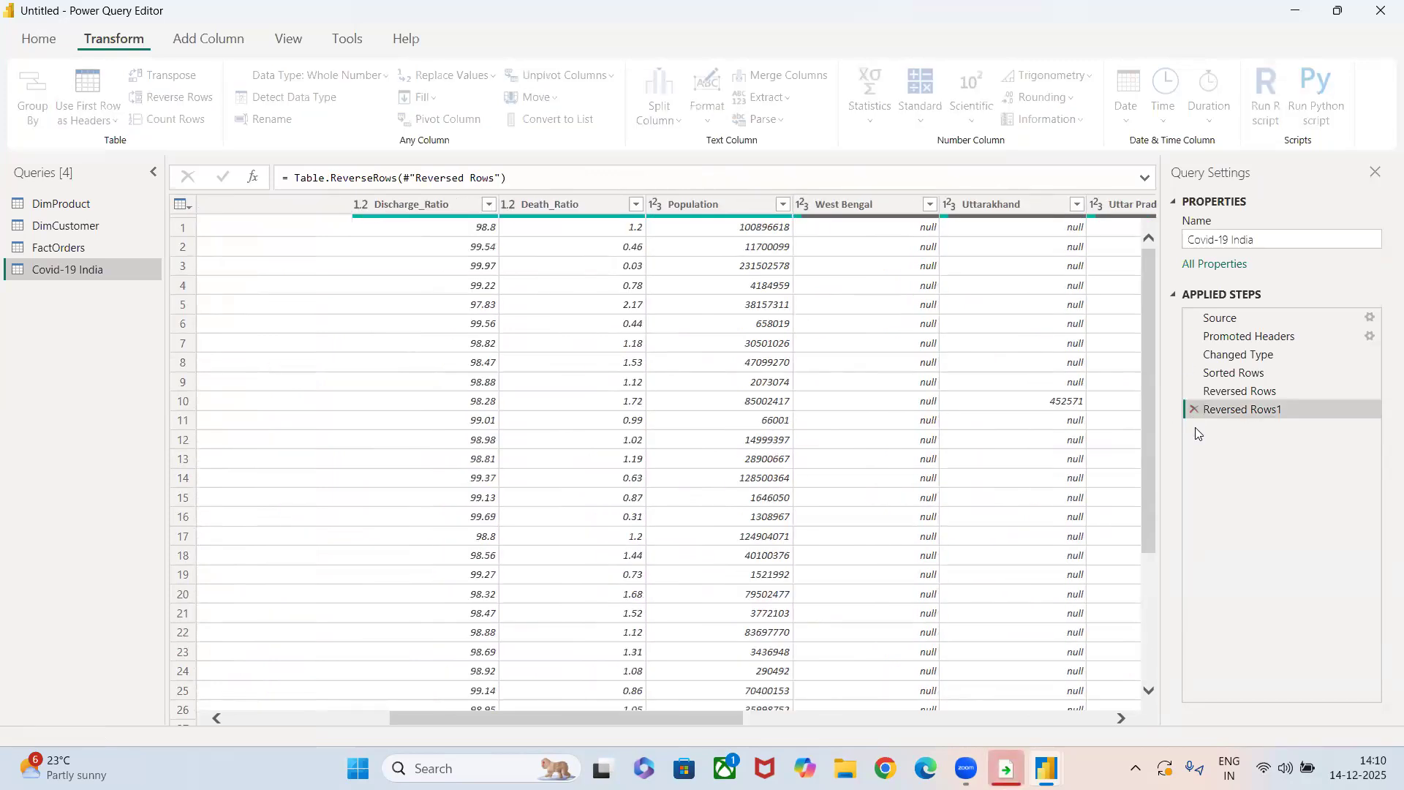
Pivot the ProductName column of DimProduct with UnitPrice as the values column, and remove the resulting Pivoted Column step.
click(72, 247)
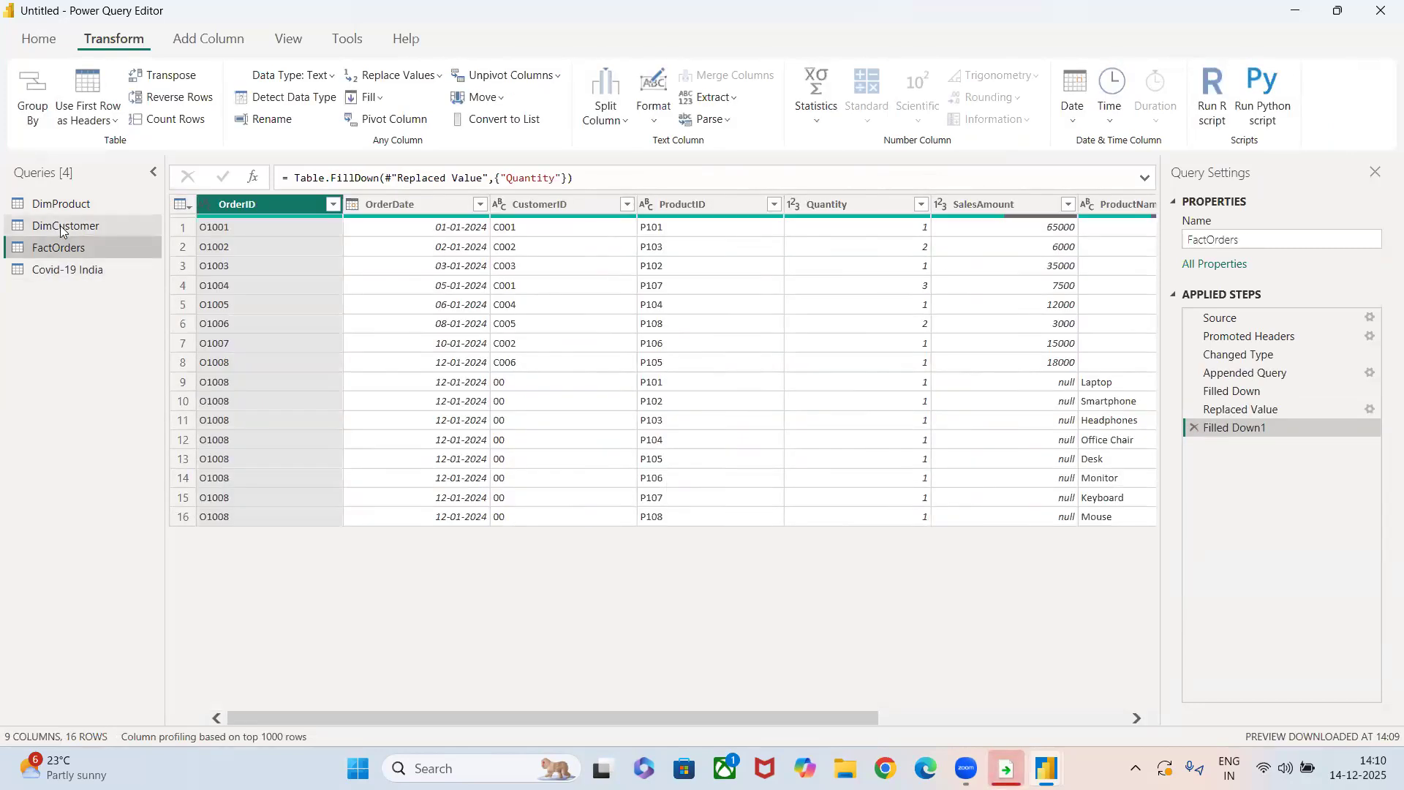
click(60, 225)
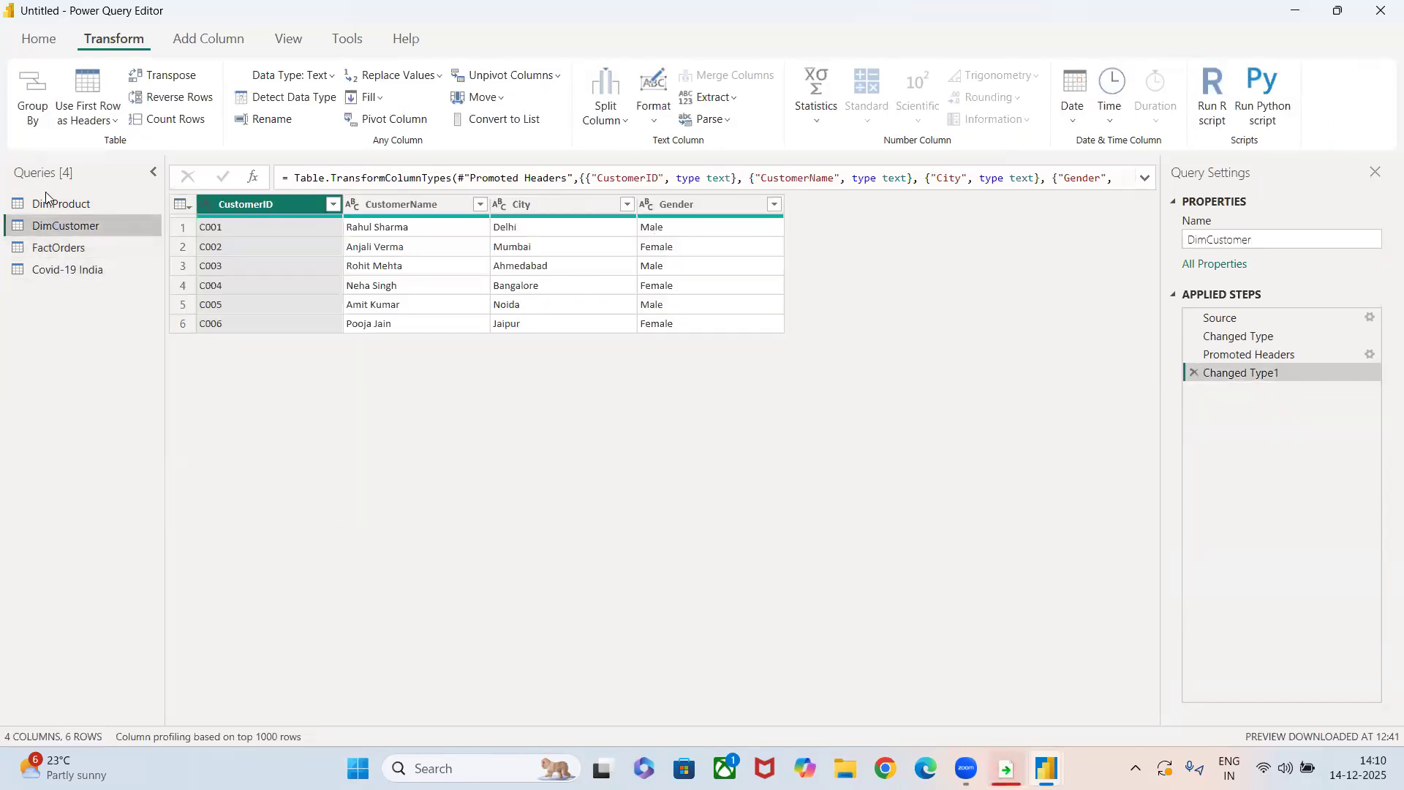
click(57, 206)
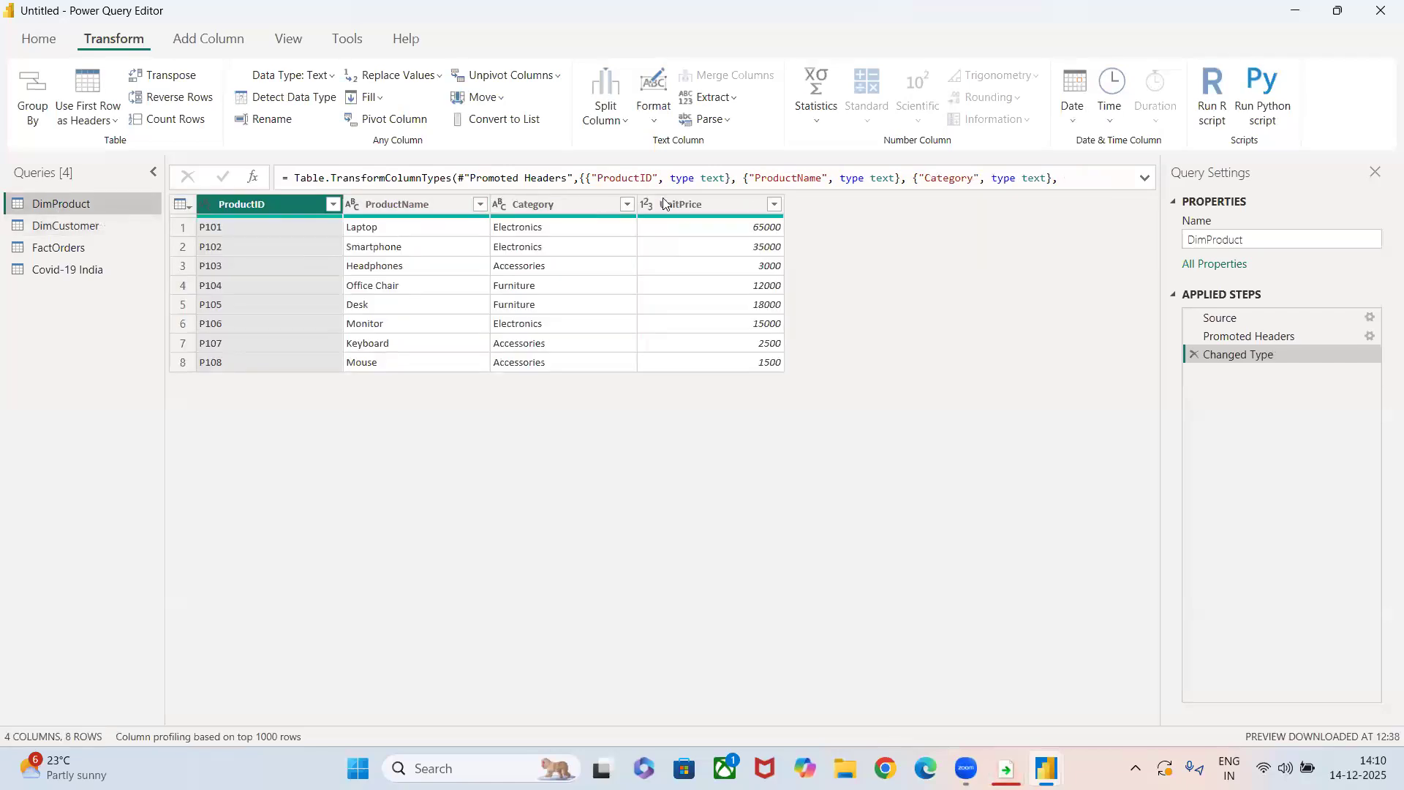
click(443, 205)
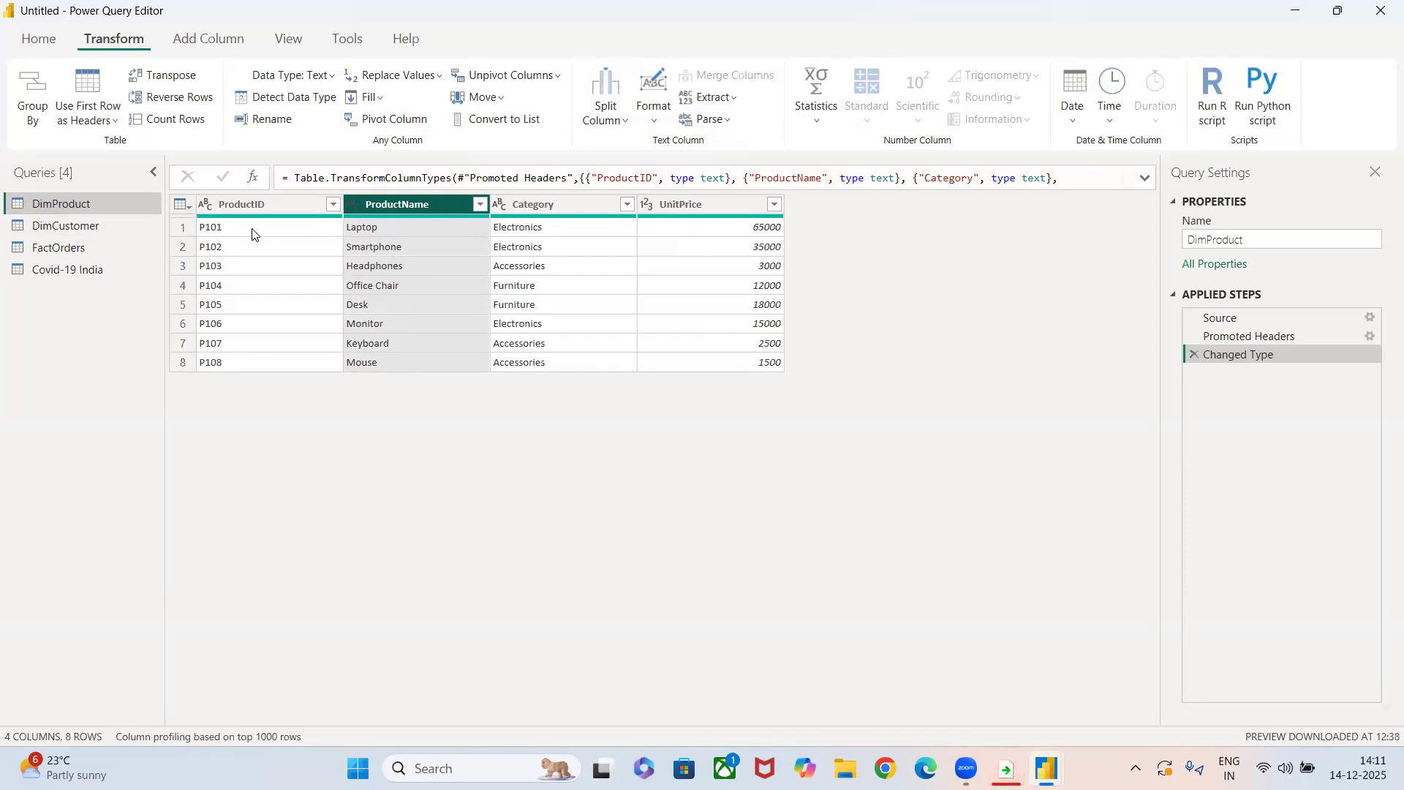
click(373, 122)
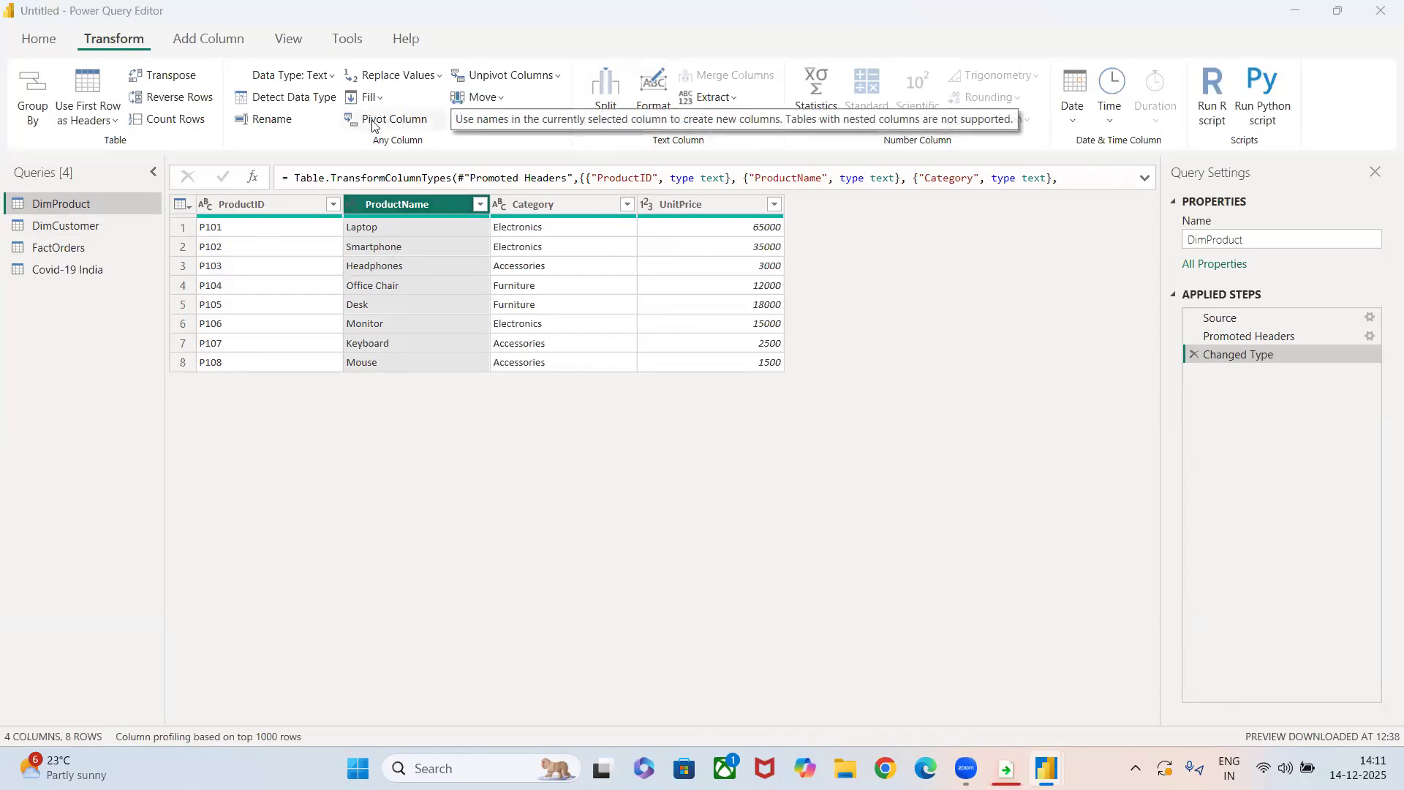
click(465, 354)
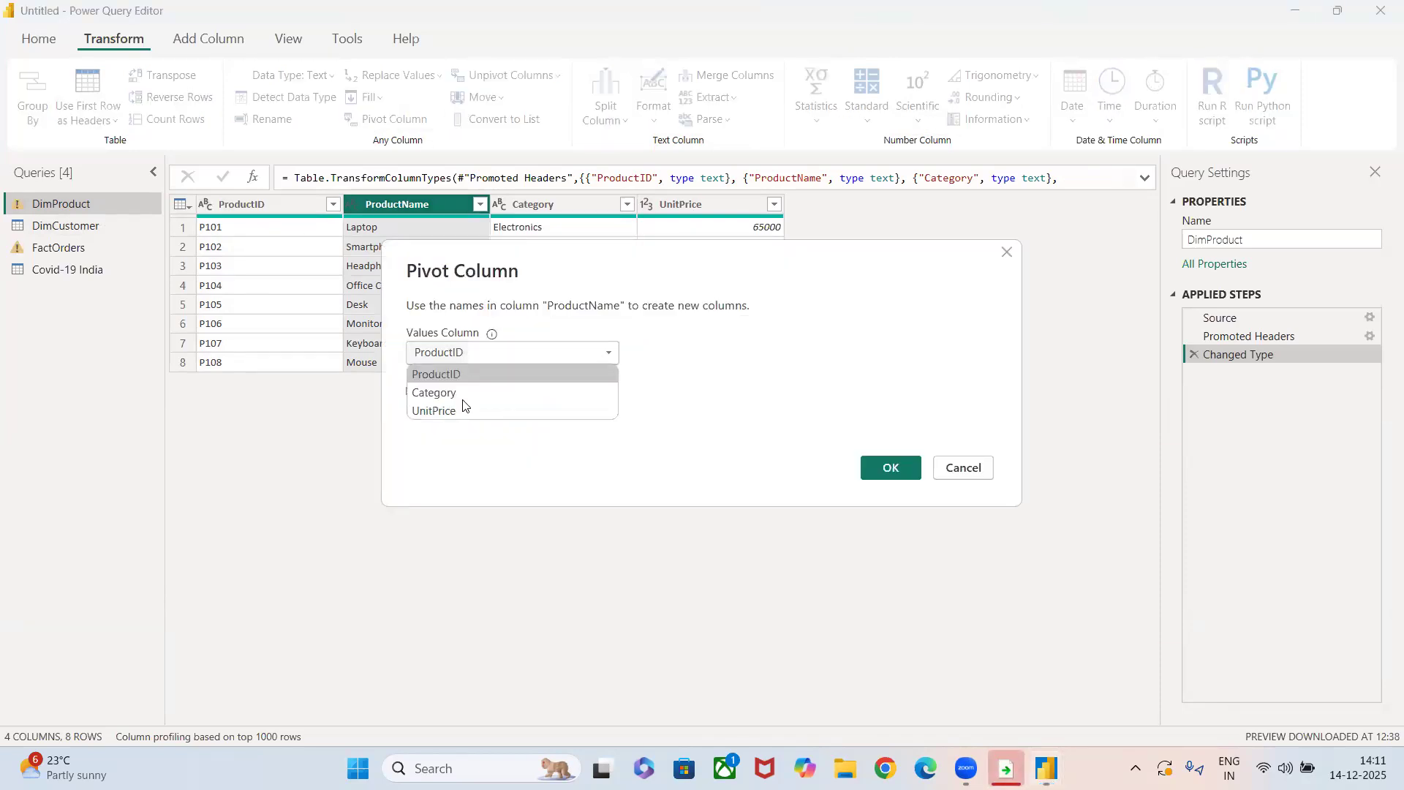
click(462, 411)
click(885, 475)
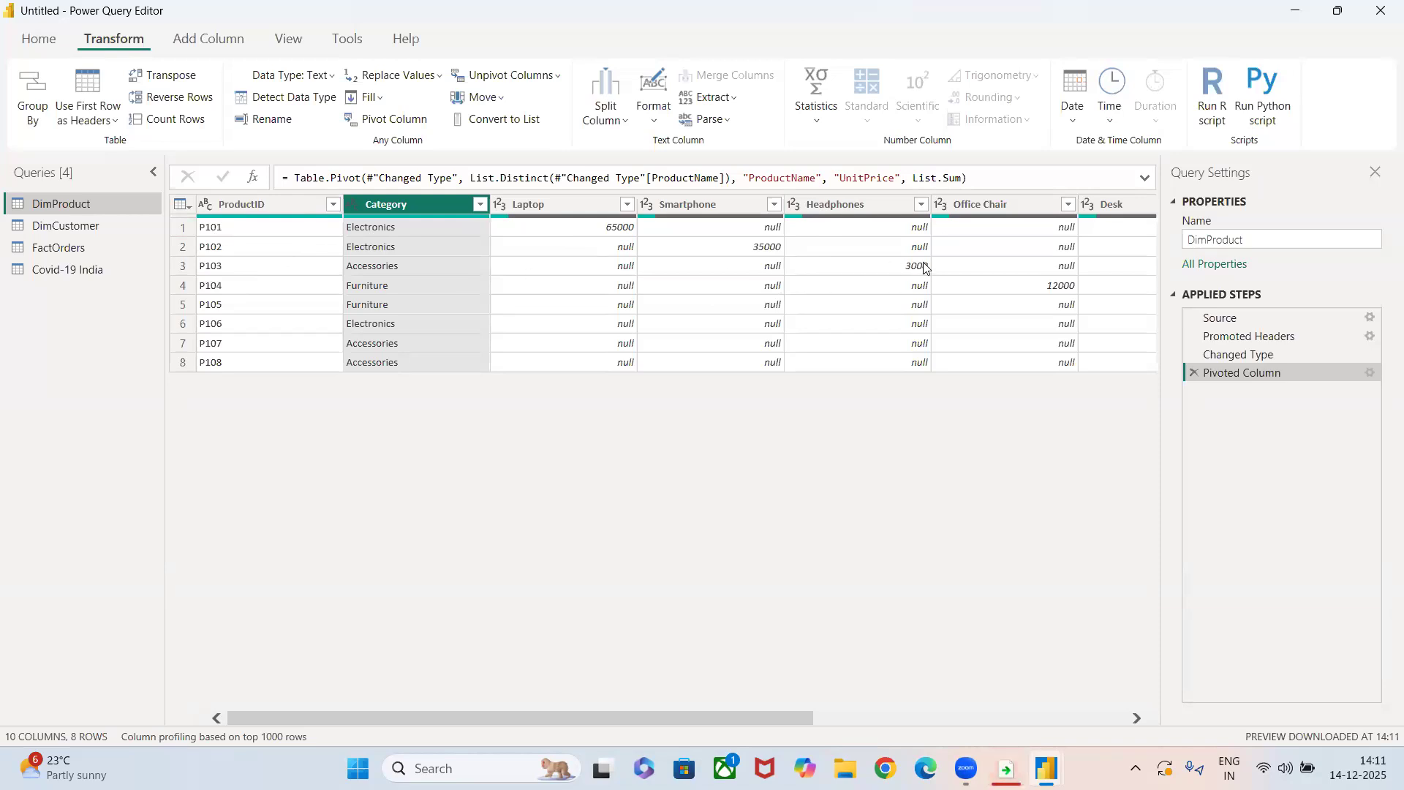
click(1193, 373)
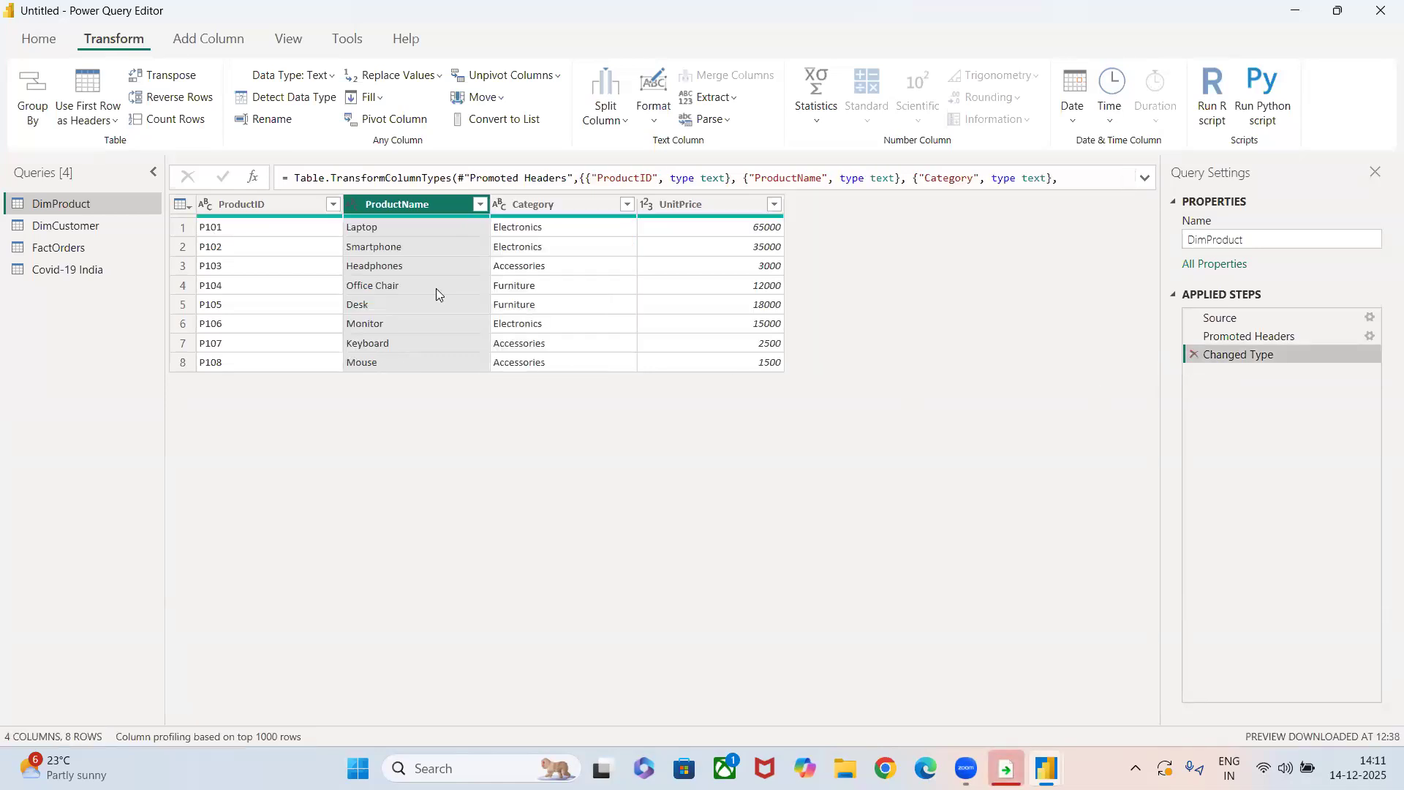
Unpivot the ProductName column of DimProduct, and delete the Unpivoted Columns step.
click(529, 77)
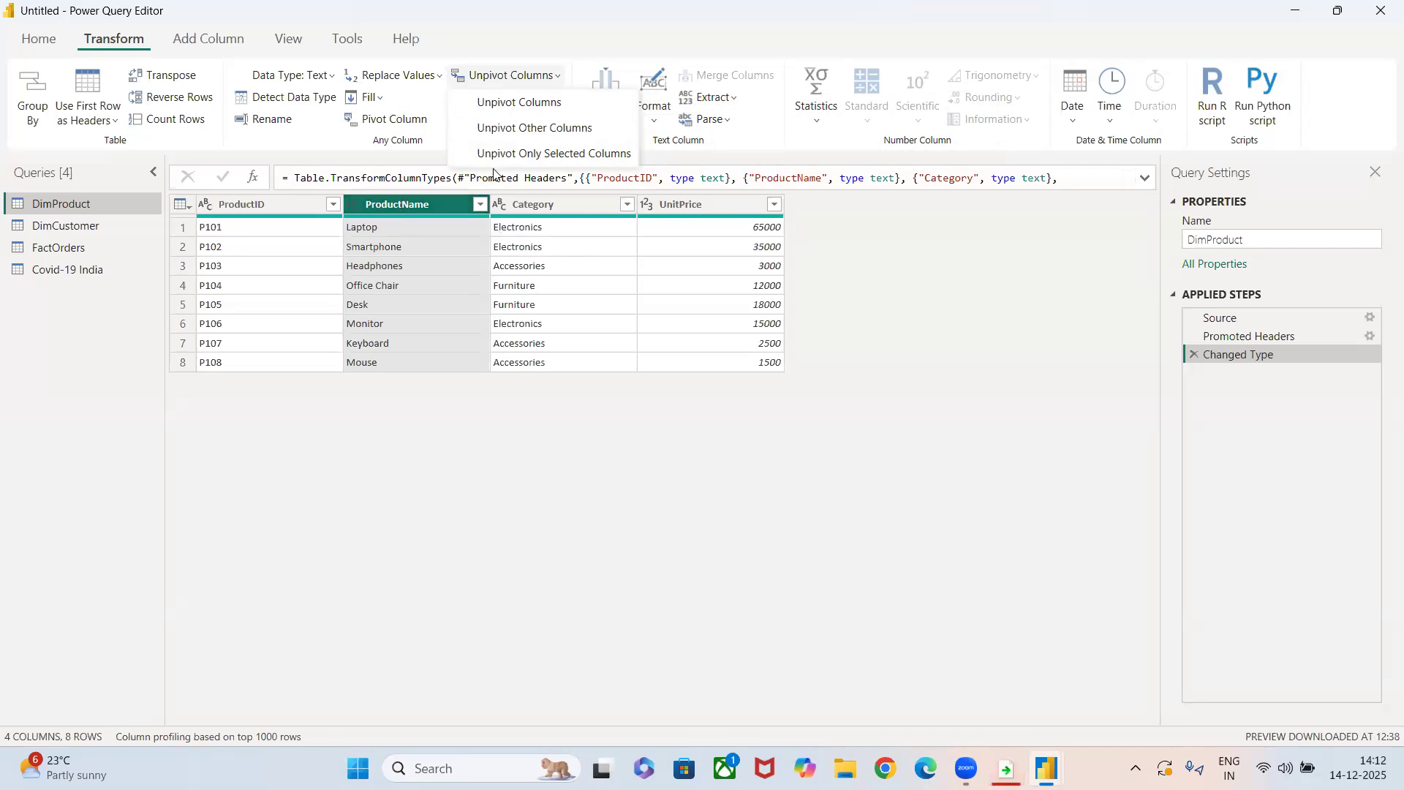
click(534, 110)
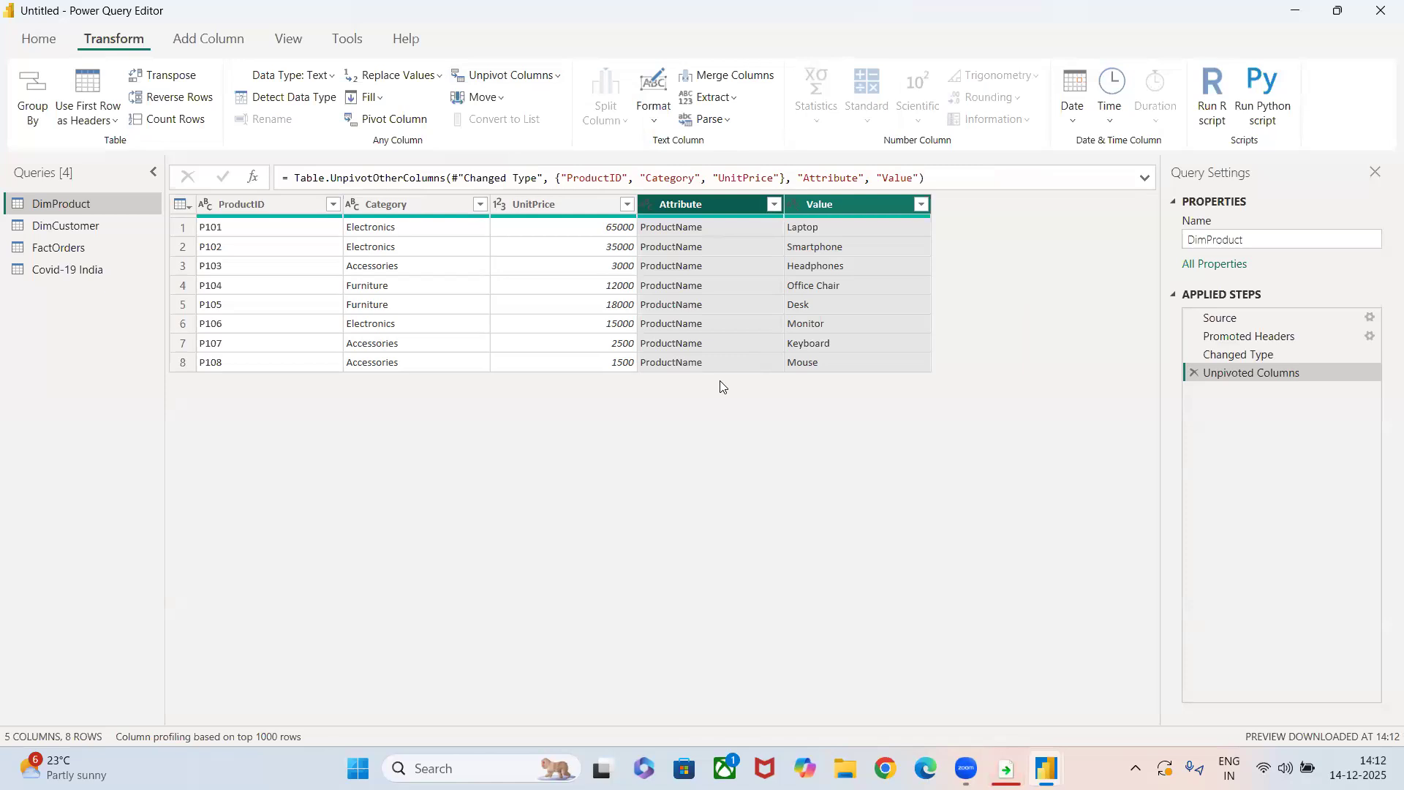
click(1193, 373)
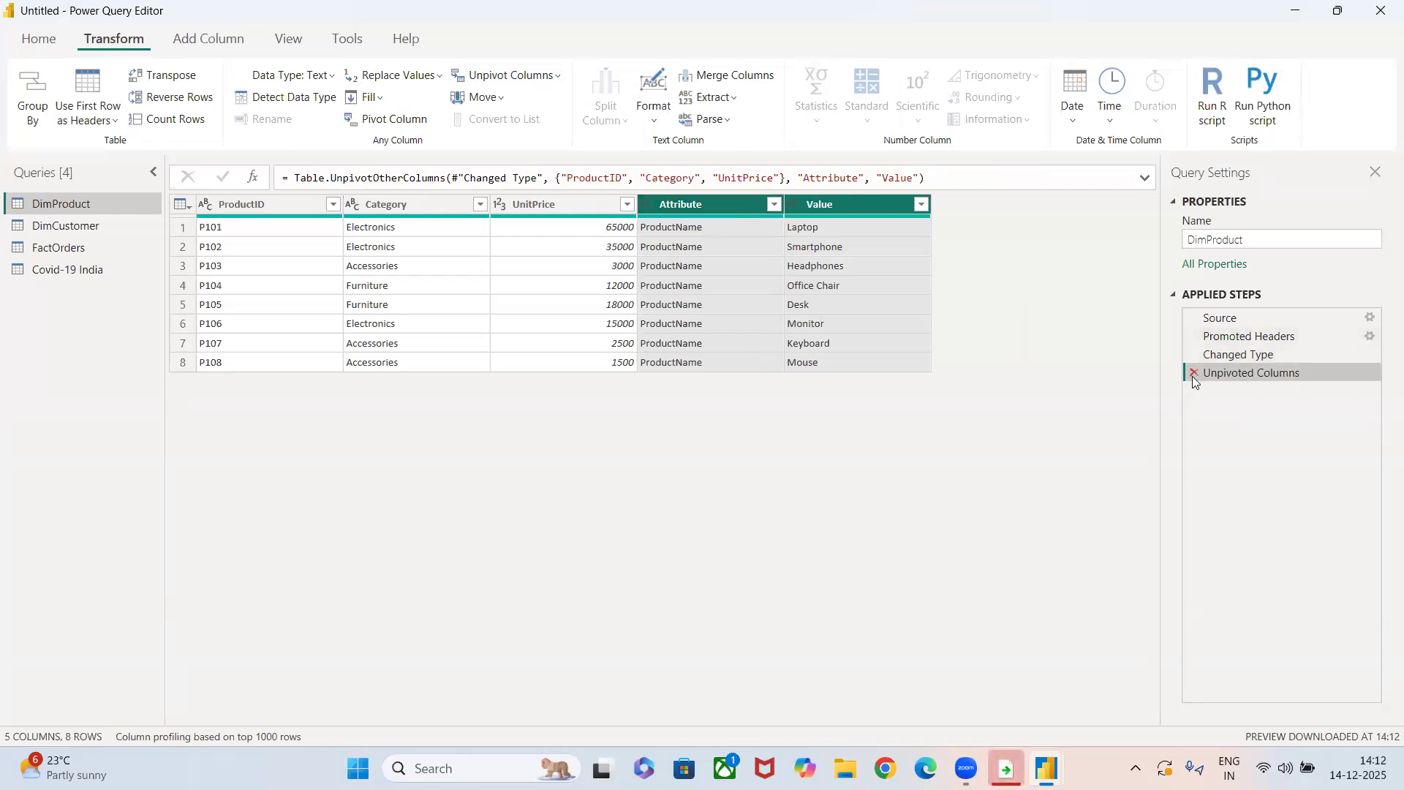
Move the States column of the Covid-19 India query five places to the right, one place at a time.
click(475, 101)
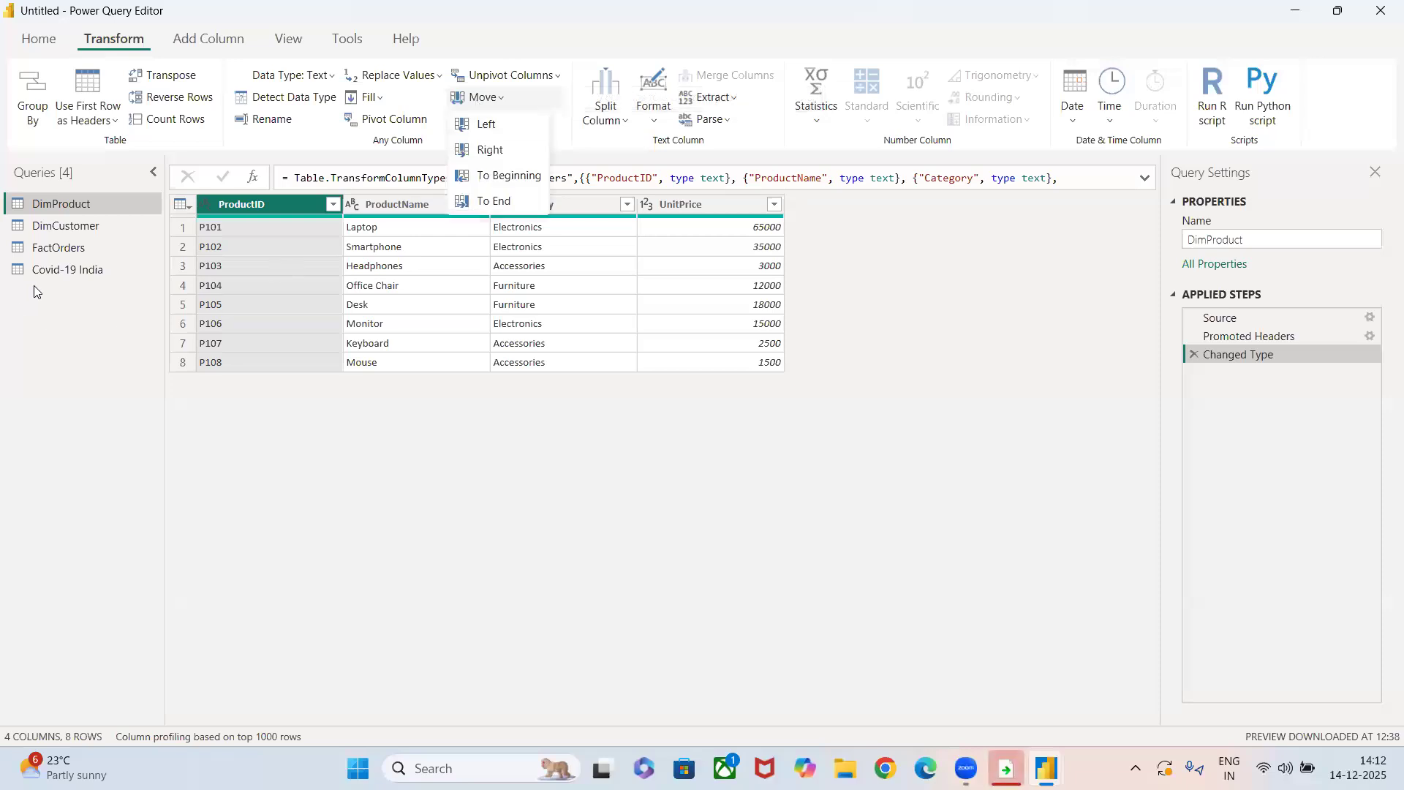
click(84, 270)
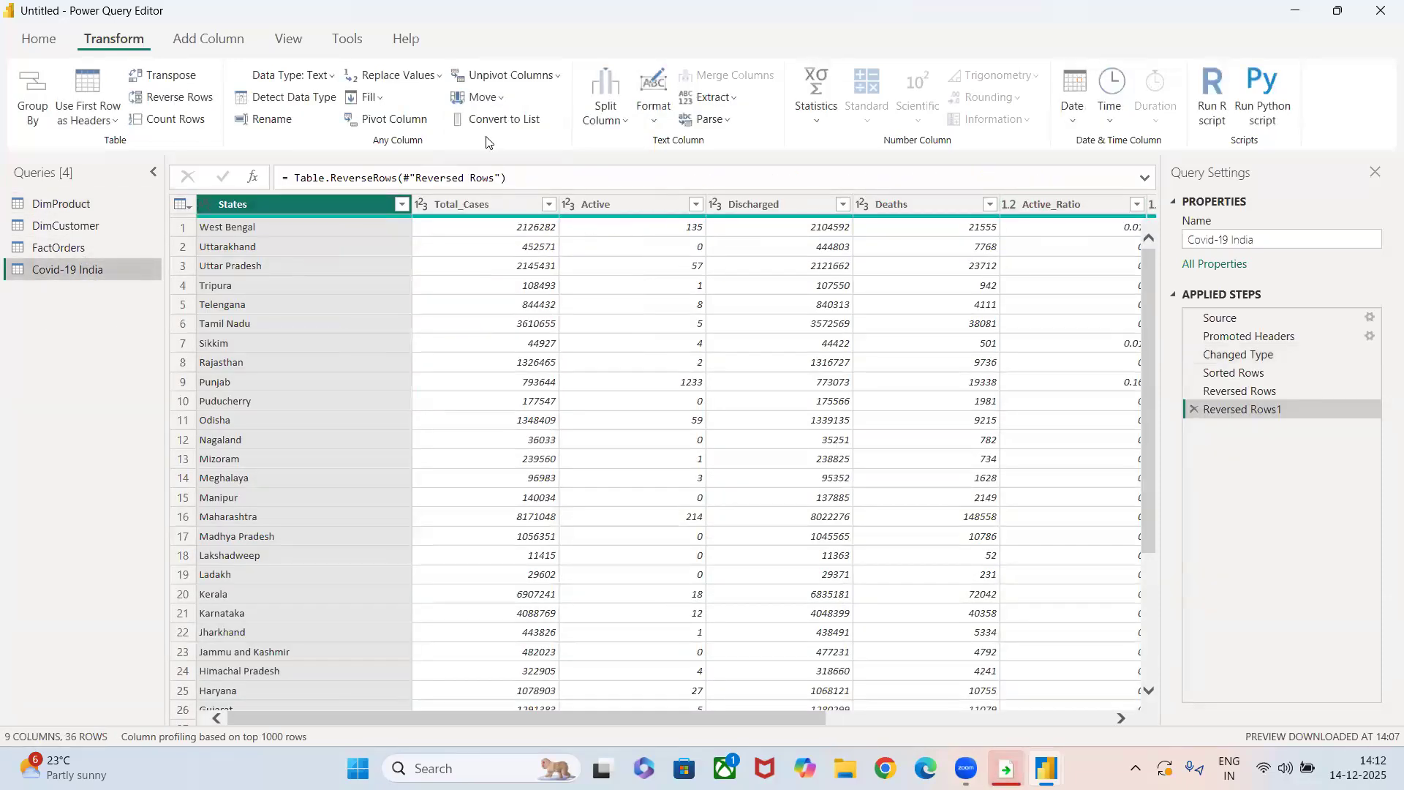
click(482, 100)
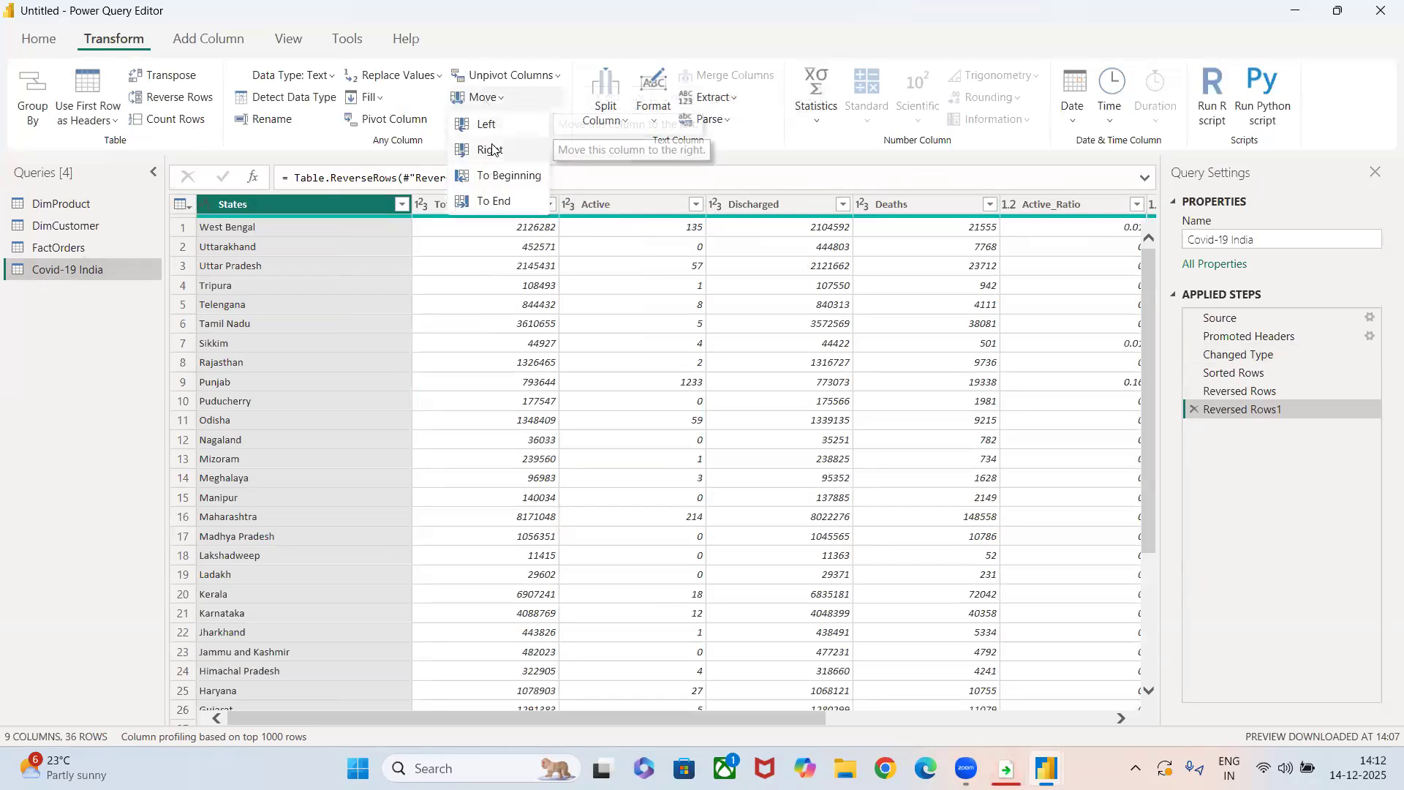
click(492, 147)
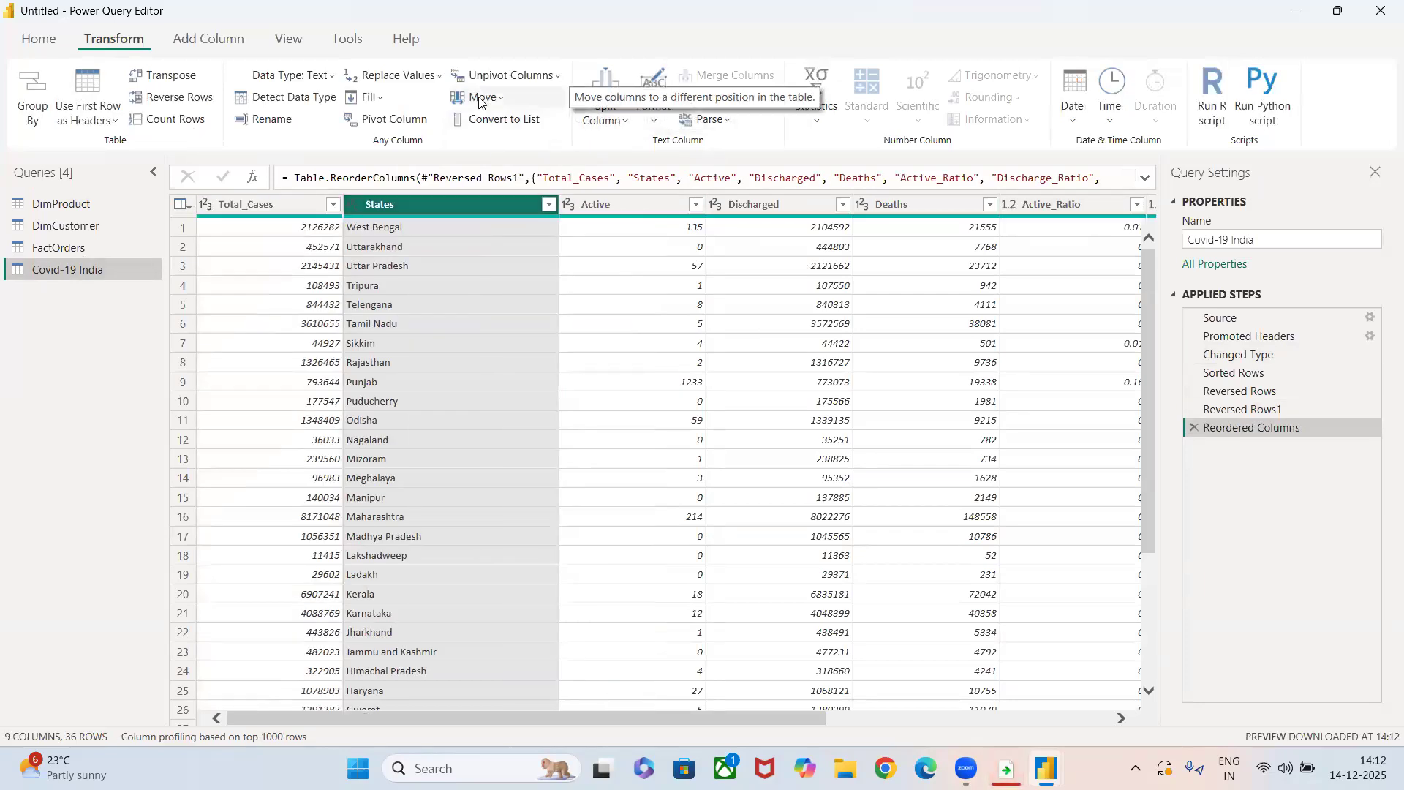
click(481, 99)
click(496, 151)
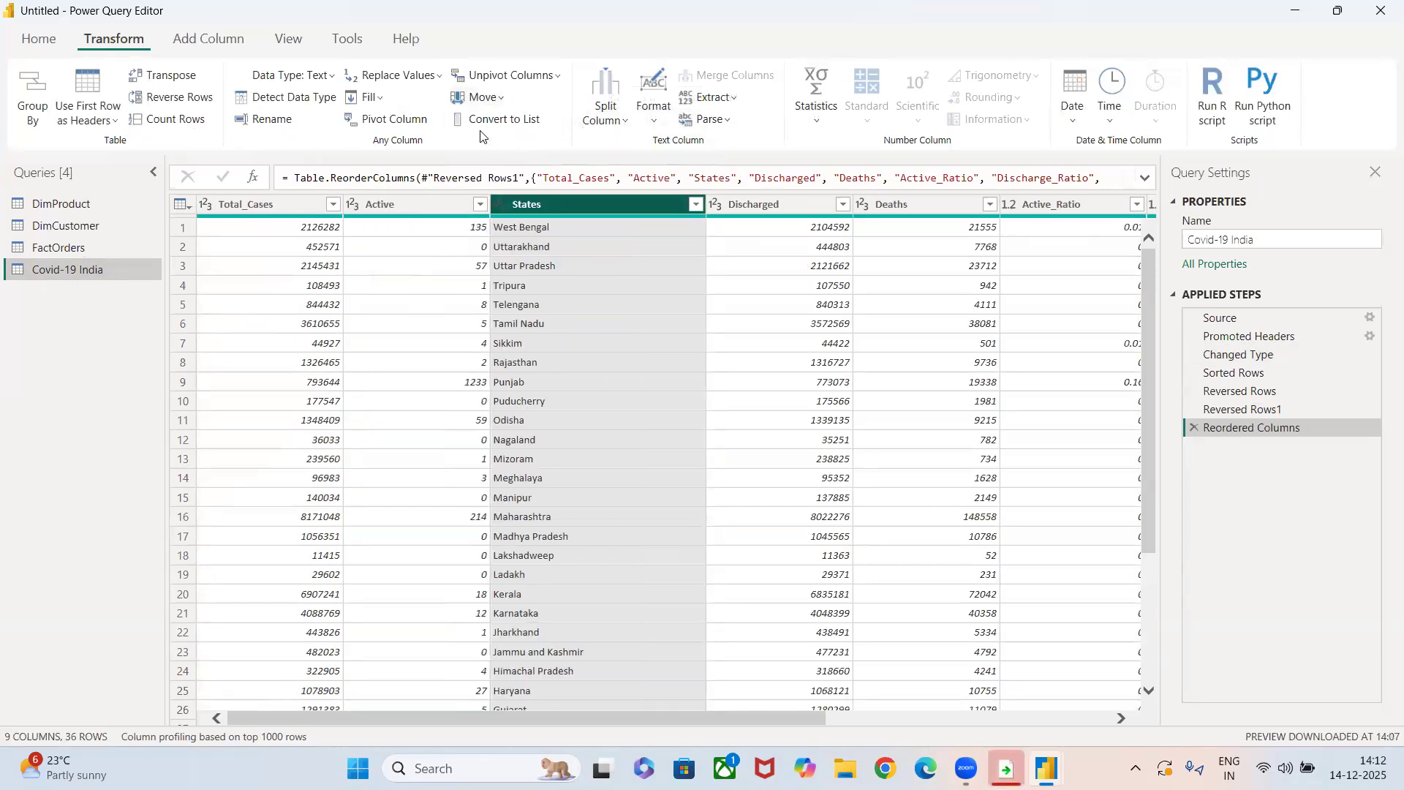
click(475, 98)
click(492, 149)
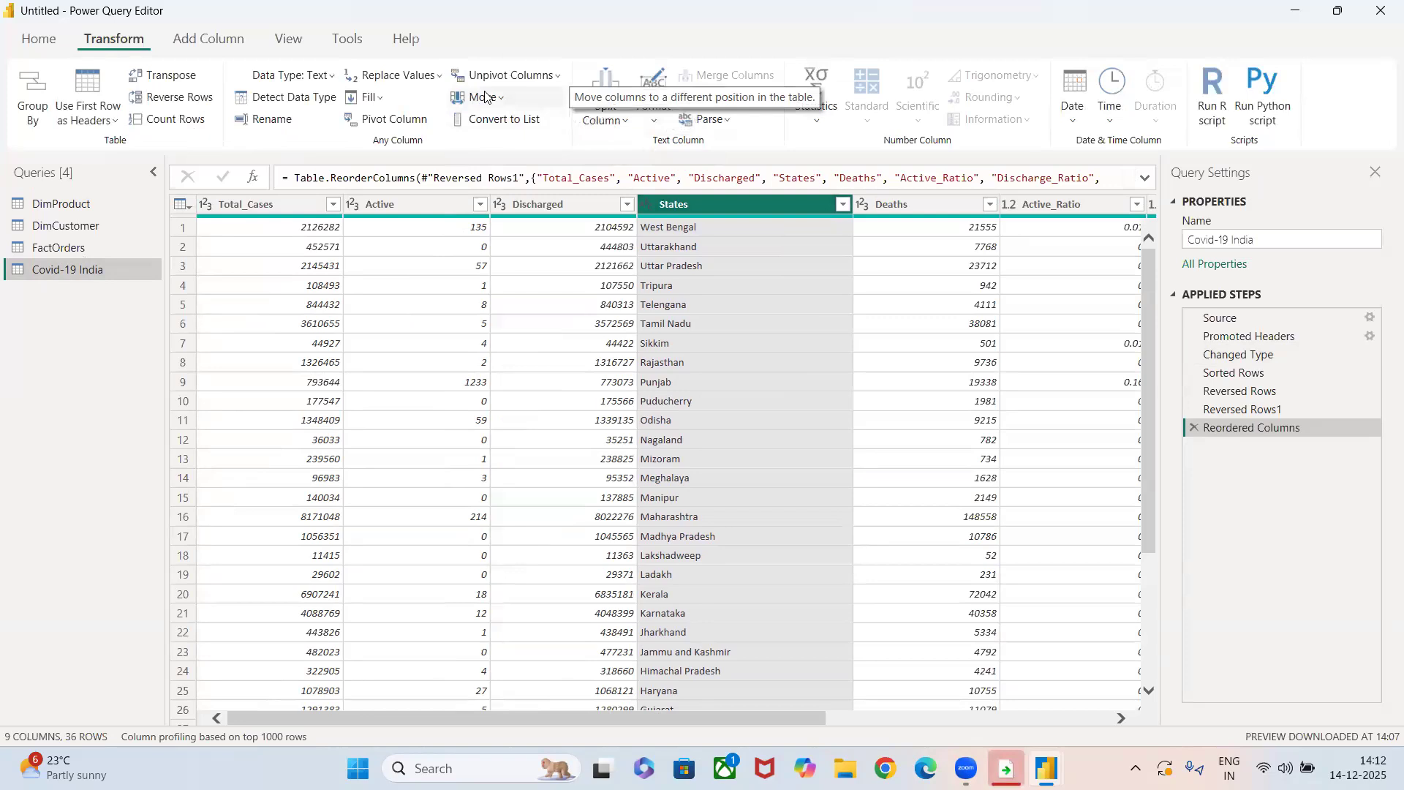
click(481, 98)
click(487, 151)
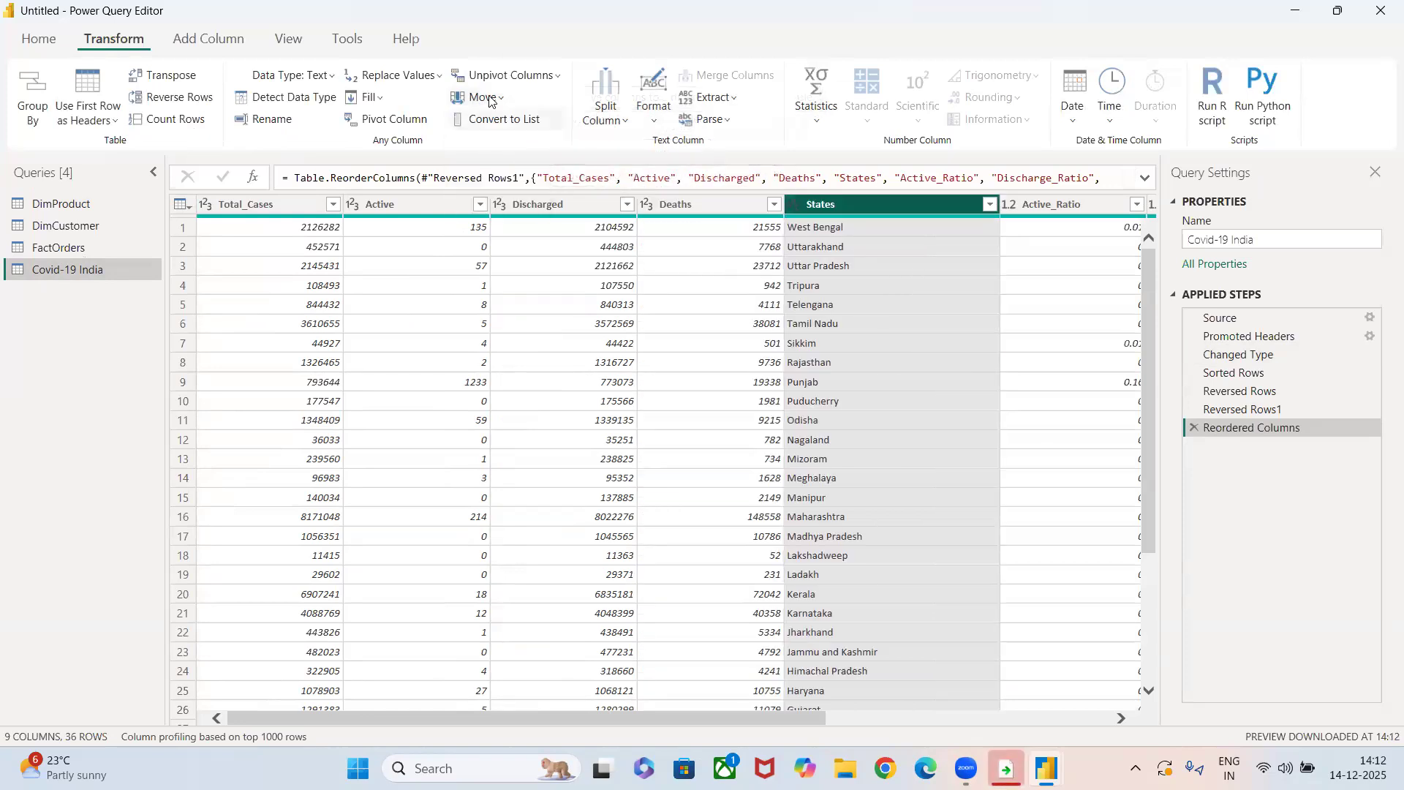
click(483, 98)
click(488, 149)
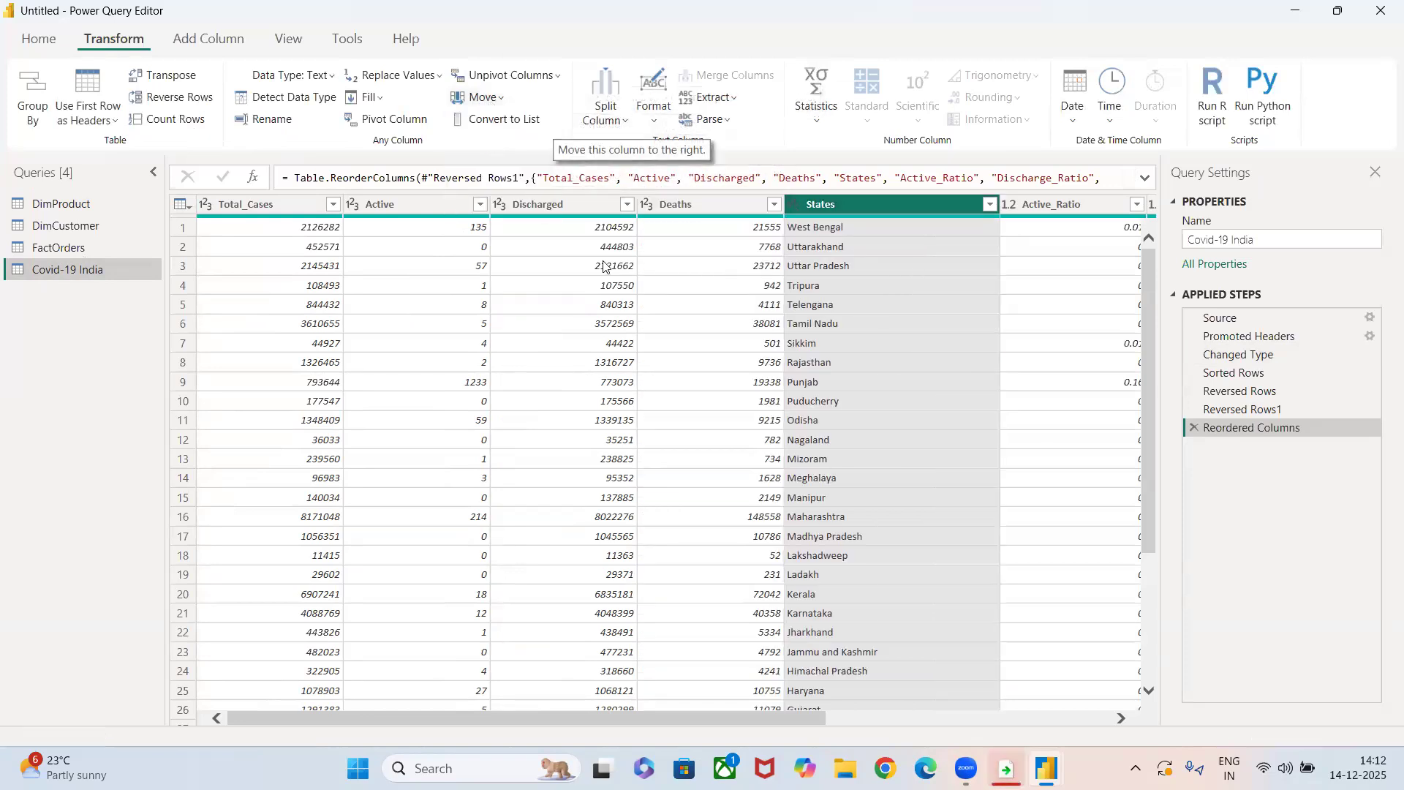
Move the States column of Covid-19 India to the end of the table, and return it to the beginning.
scroll(782, 446, right, 5)
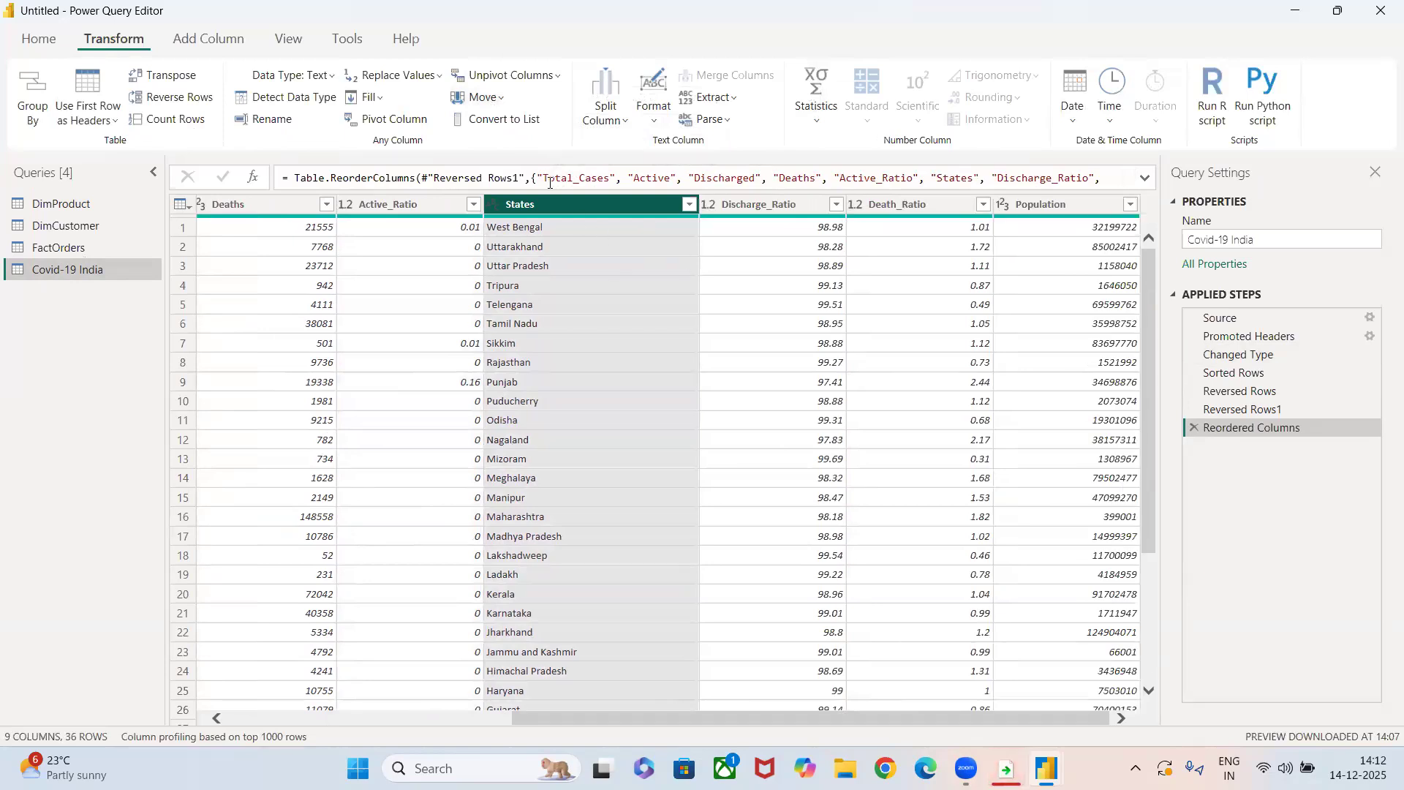
click(483, 97)
click(494, 202)
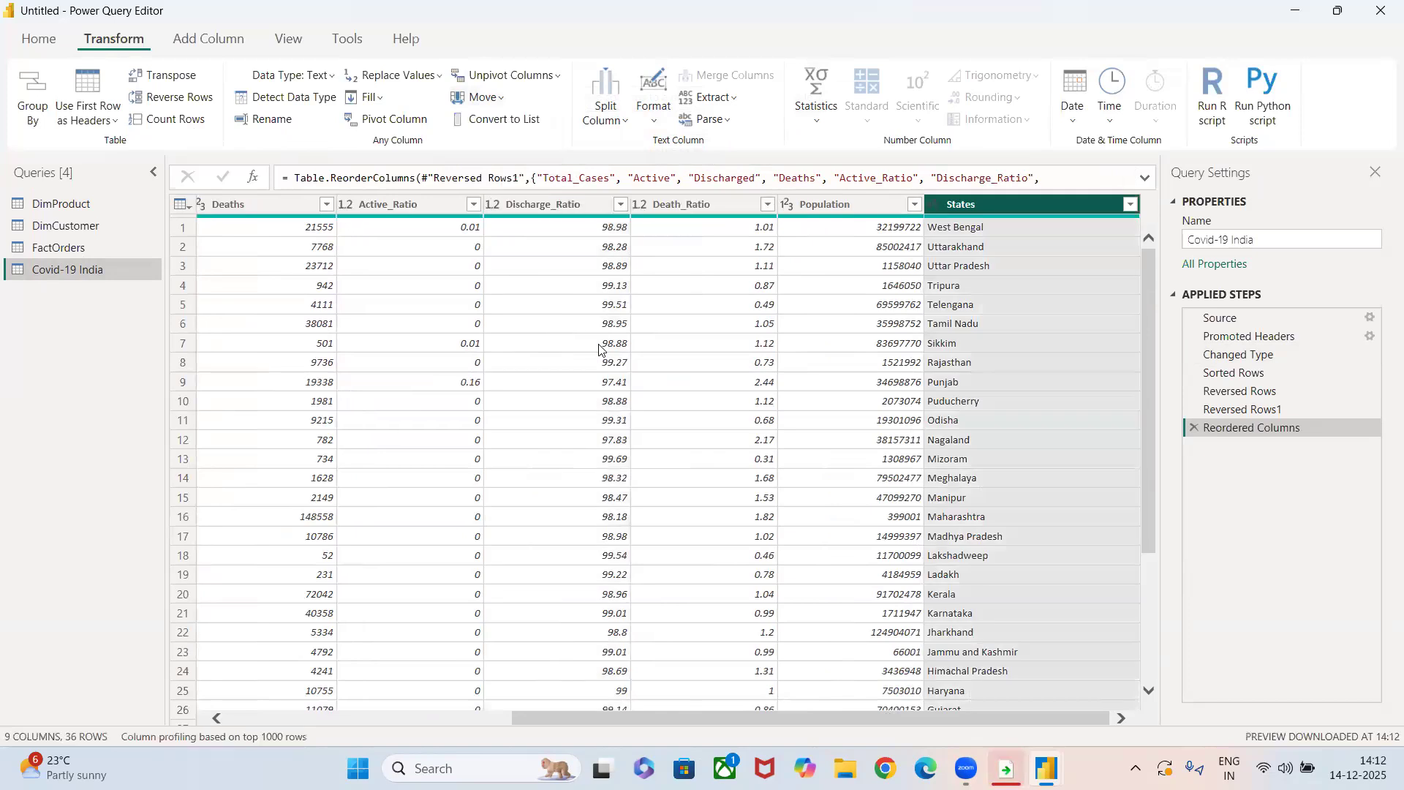
click(477, 99)
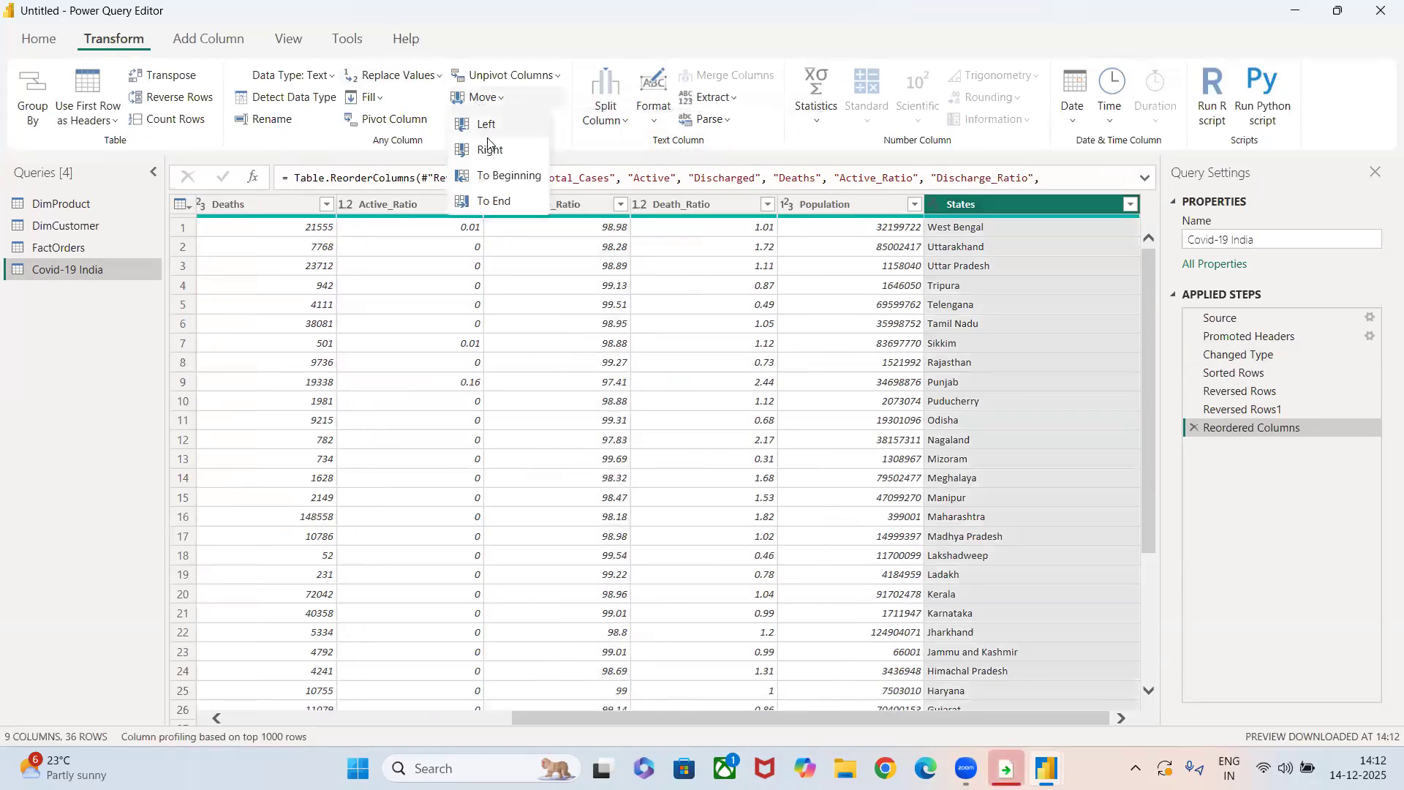
click(483, 178)
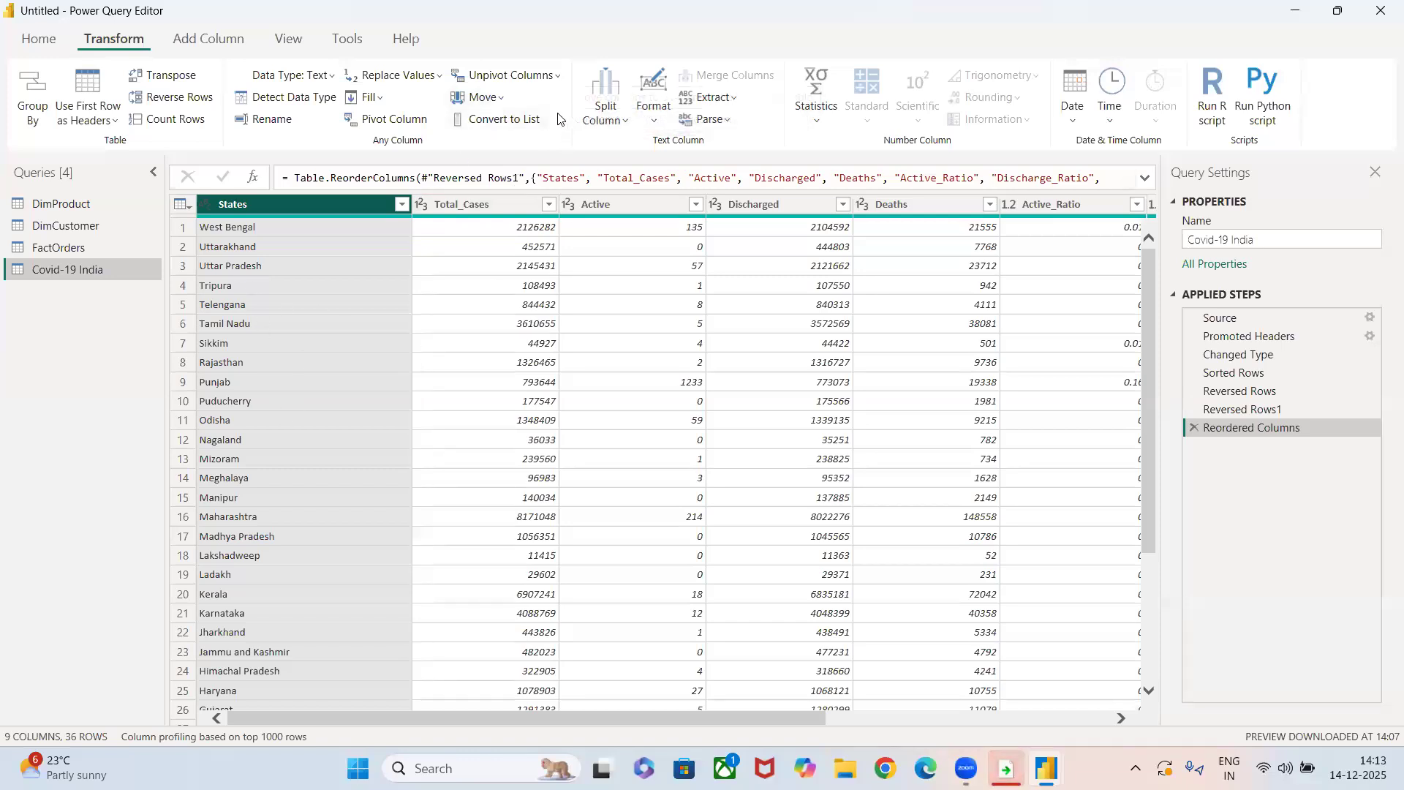
Convert the States column to a list, look through its items, and delete the resulting States step.
click(497, 119)
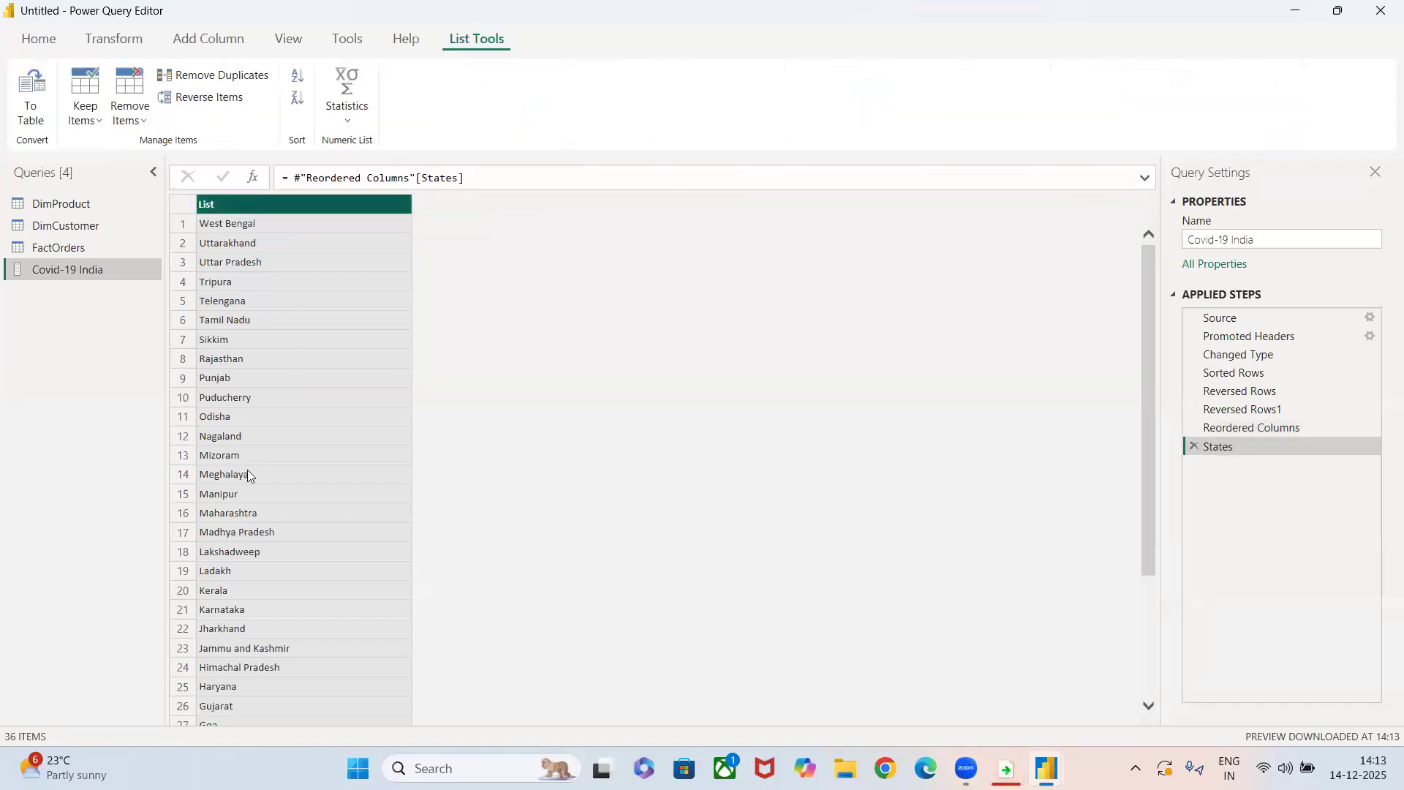
scroll(265, 541, down, 5)
scroll(265, 541, up, 5)
click(1194, 447)
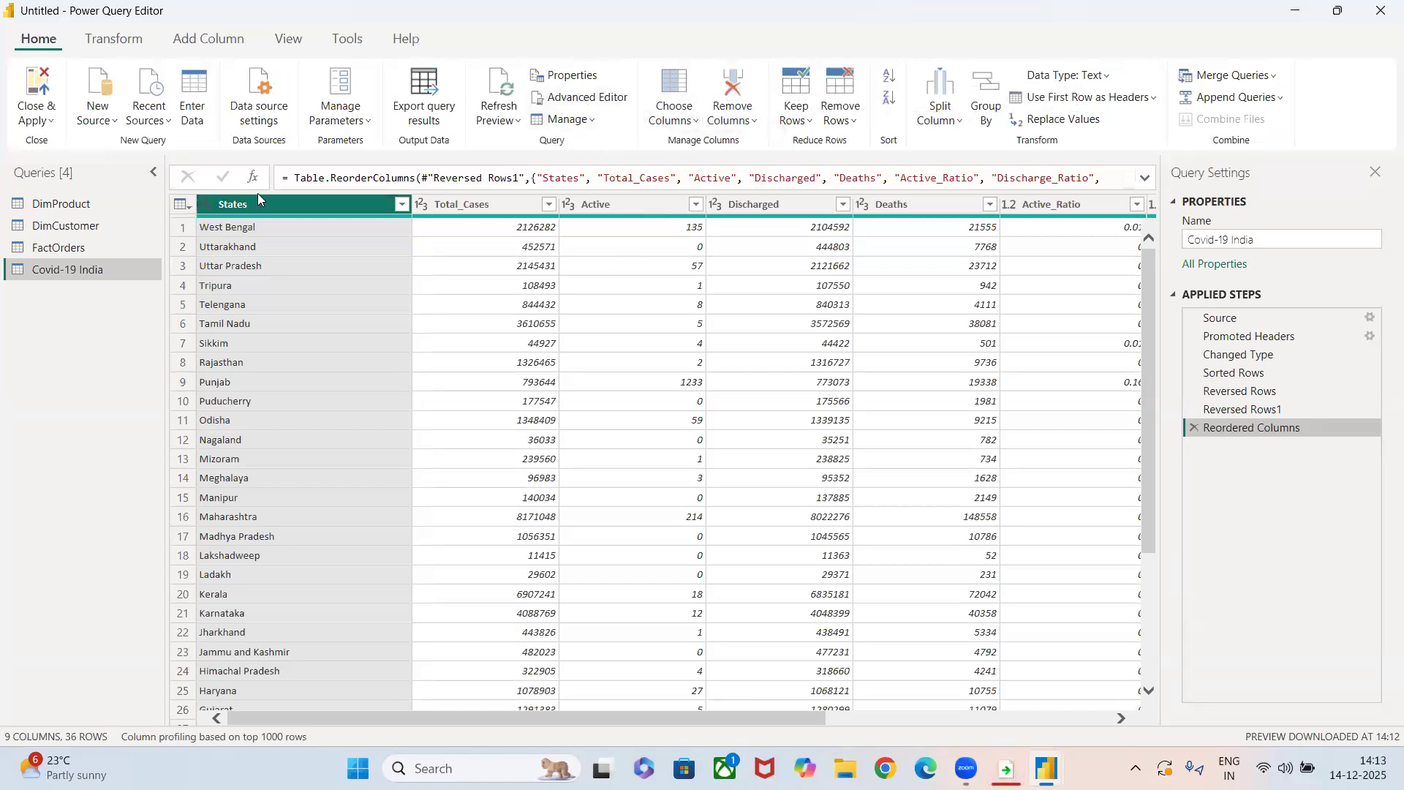
Format the text of the States column as lowercase, followed by a conversion to UPPERCASE.
click(134, 45)
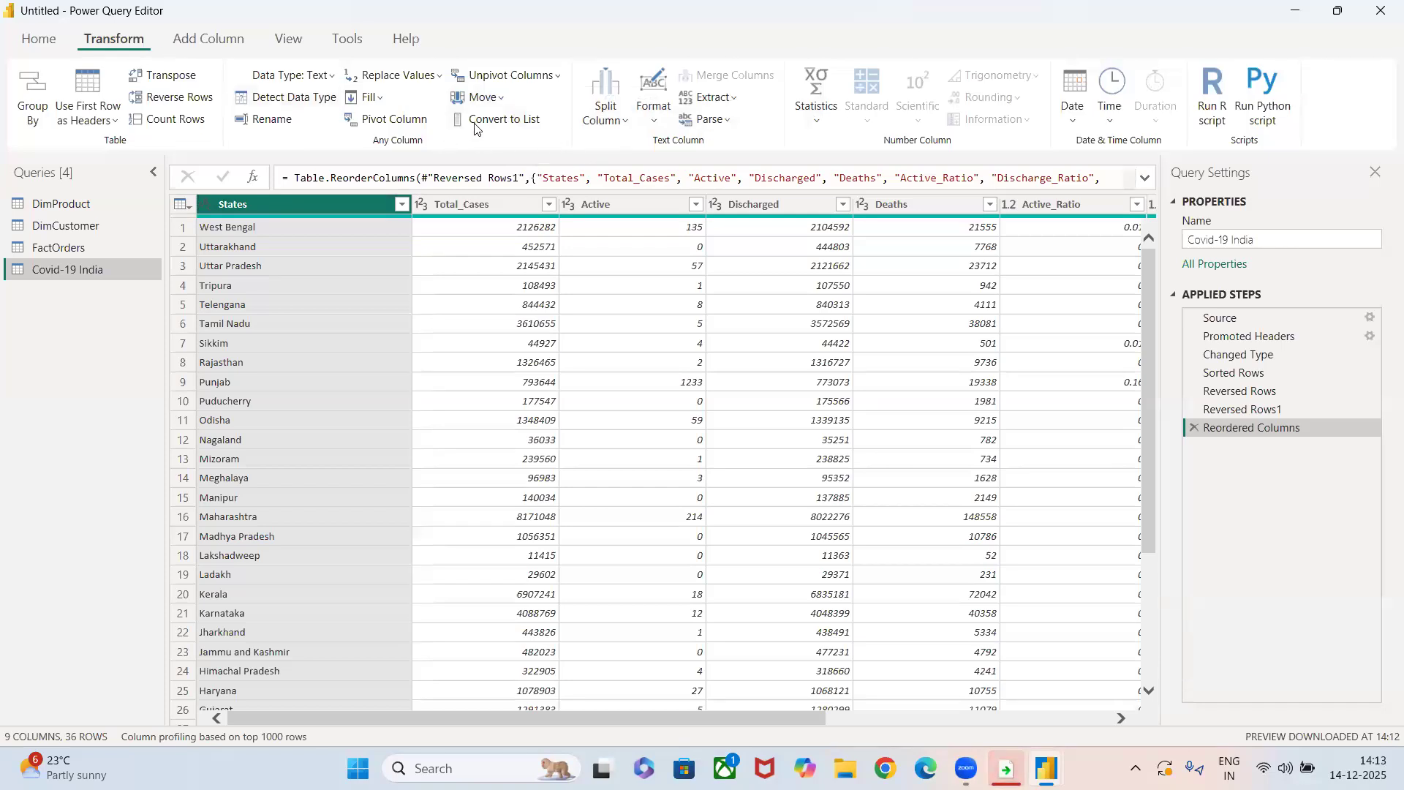
click(641, 128)
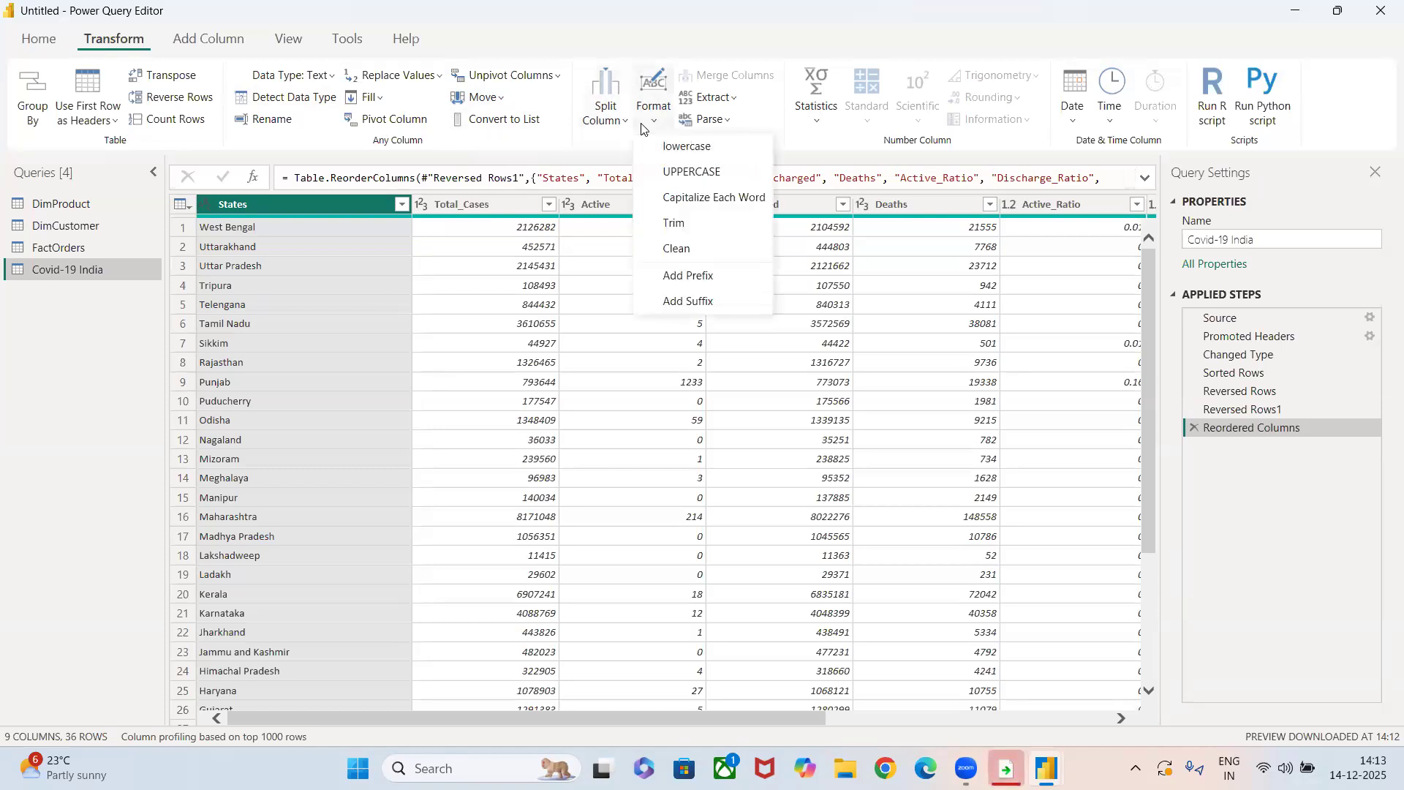
click(687, 145)
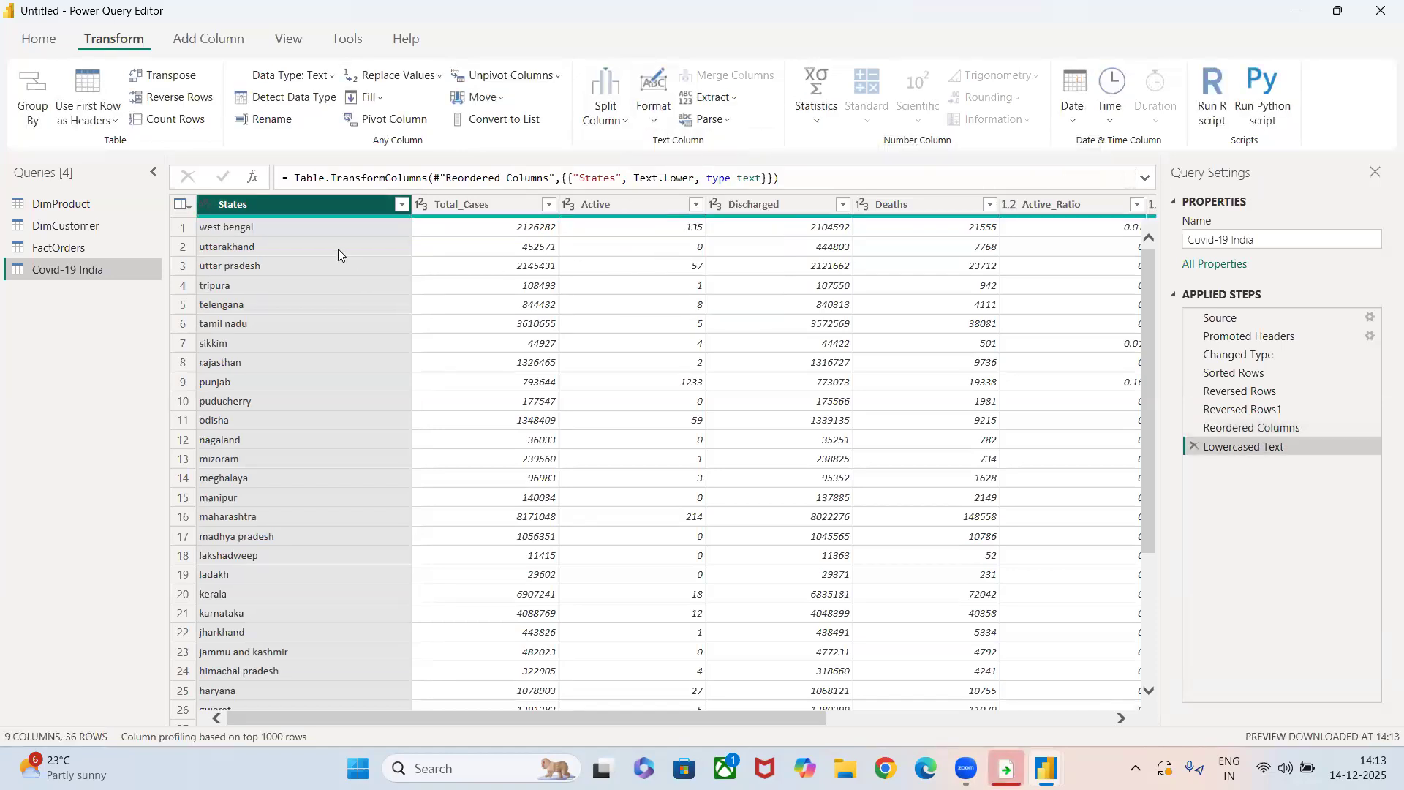
click(655, 132)
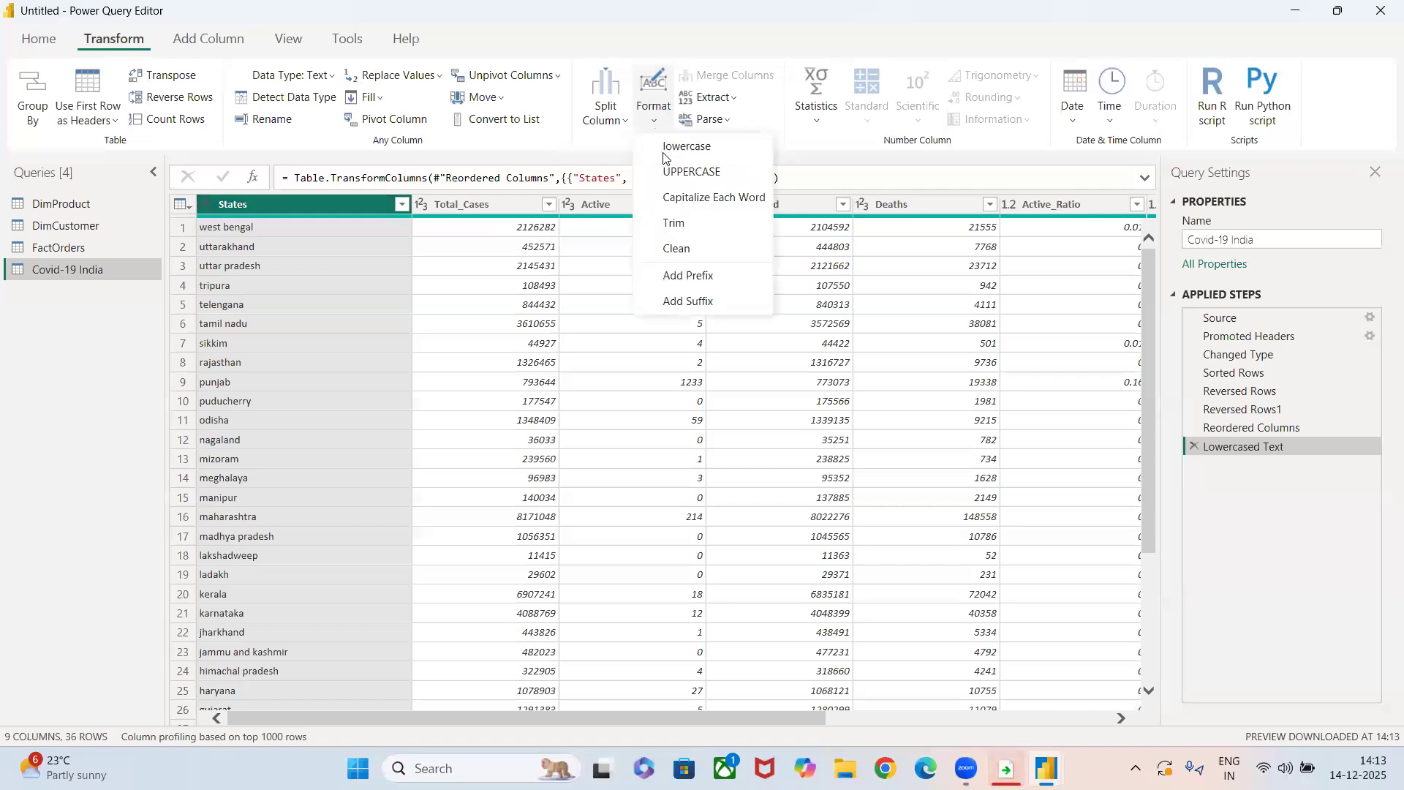
click(670, 168)
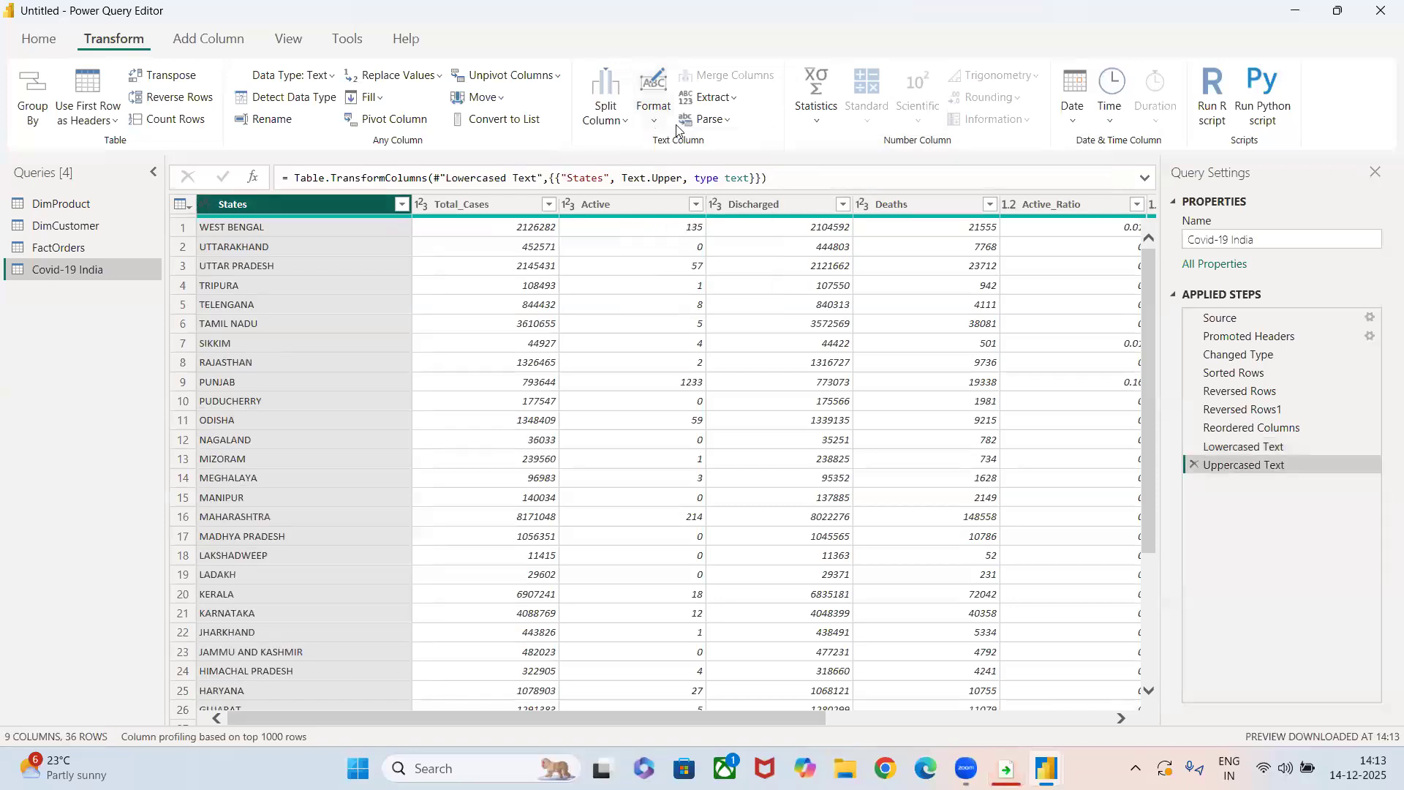
Trim the text of the States column and add the prefix "State-" to its values.
click(646, 131)
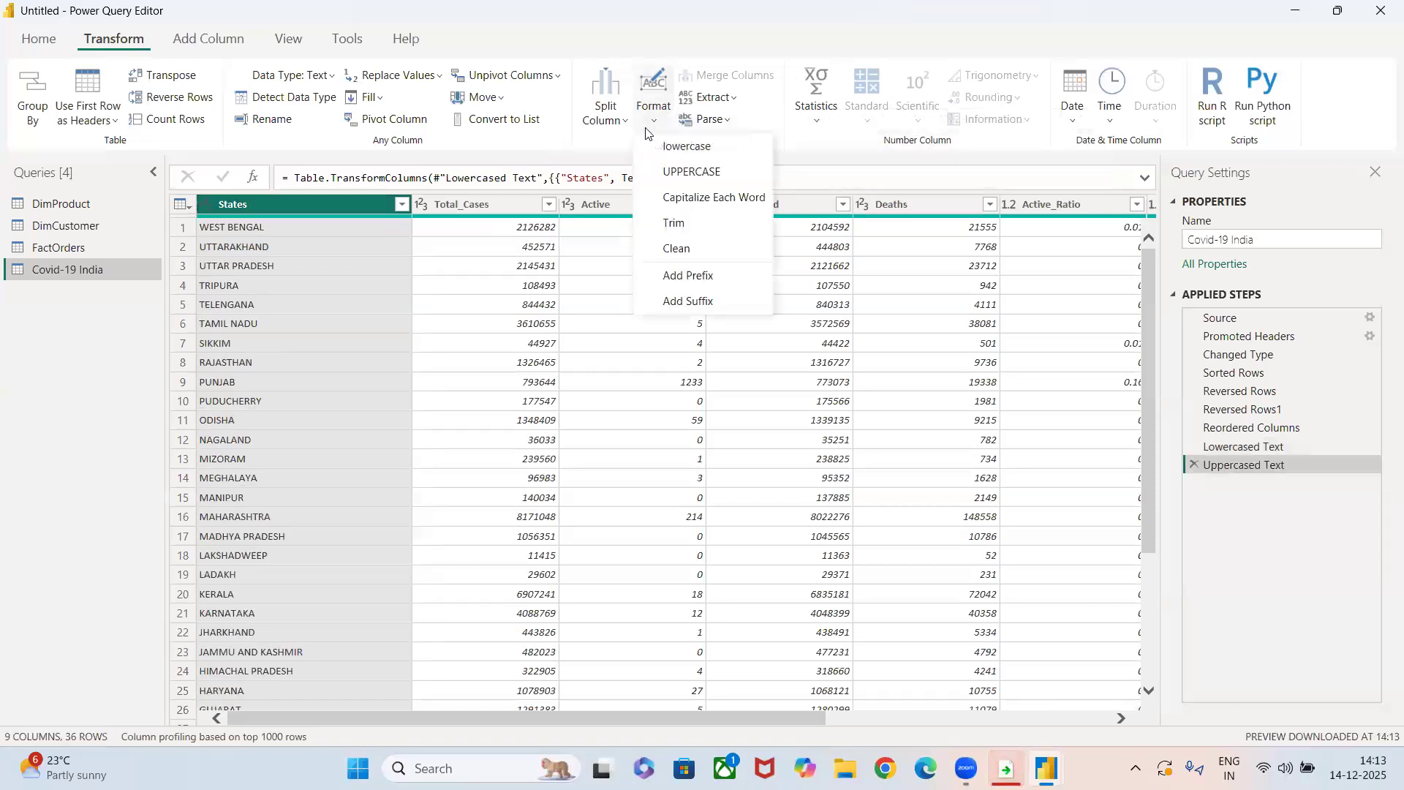
click(673, 219)
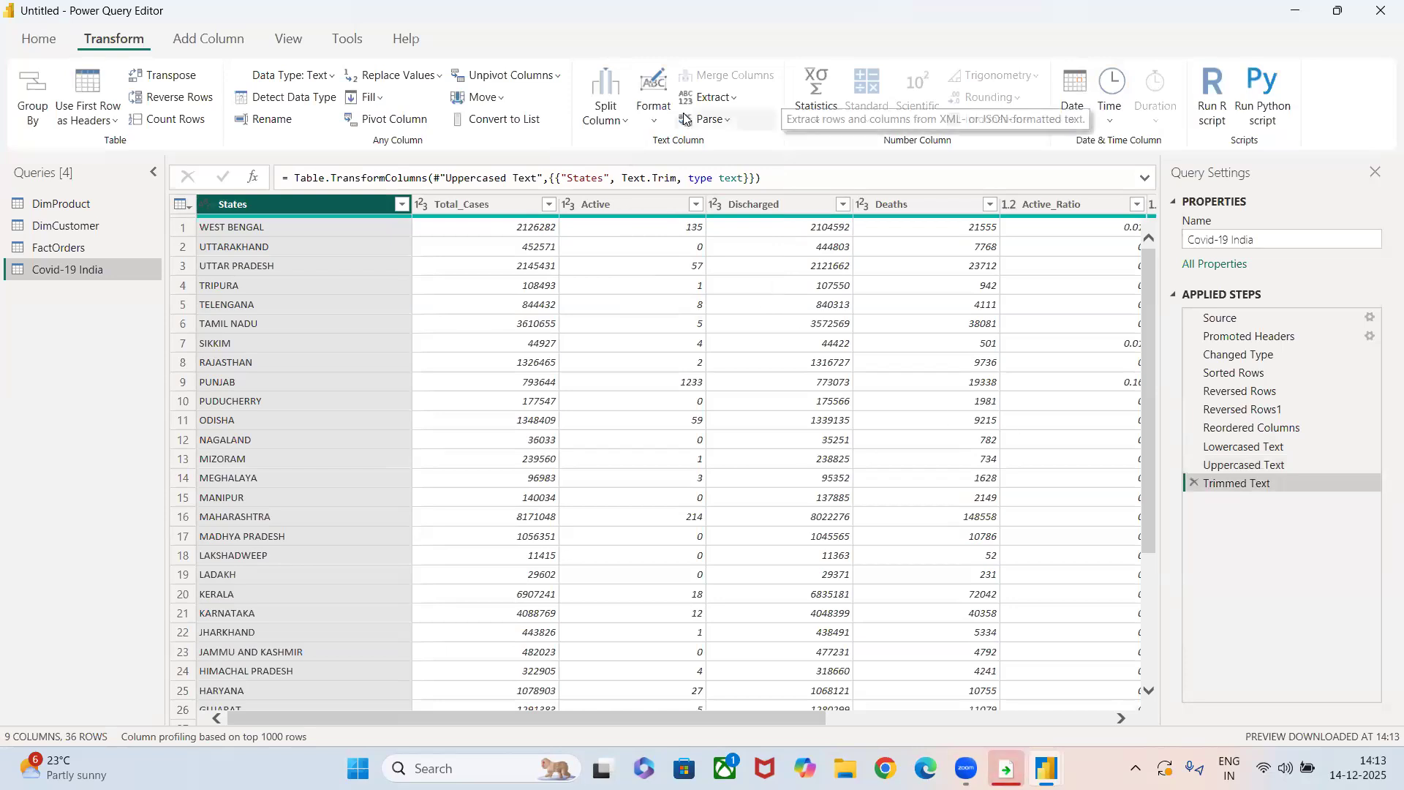
click(660, 114)
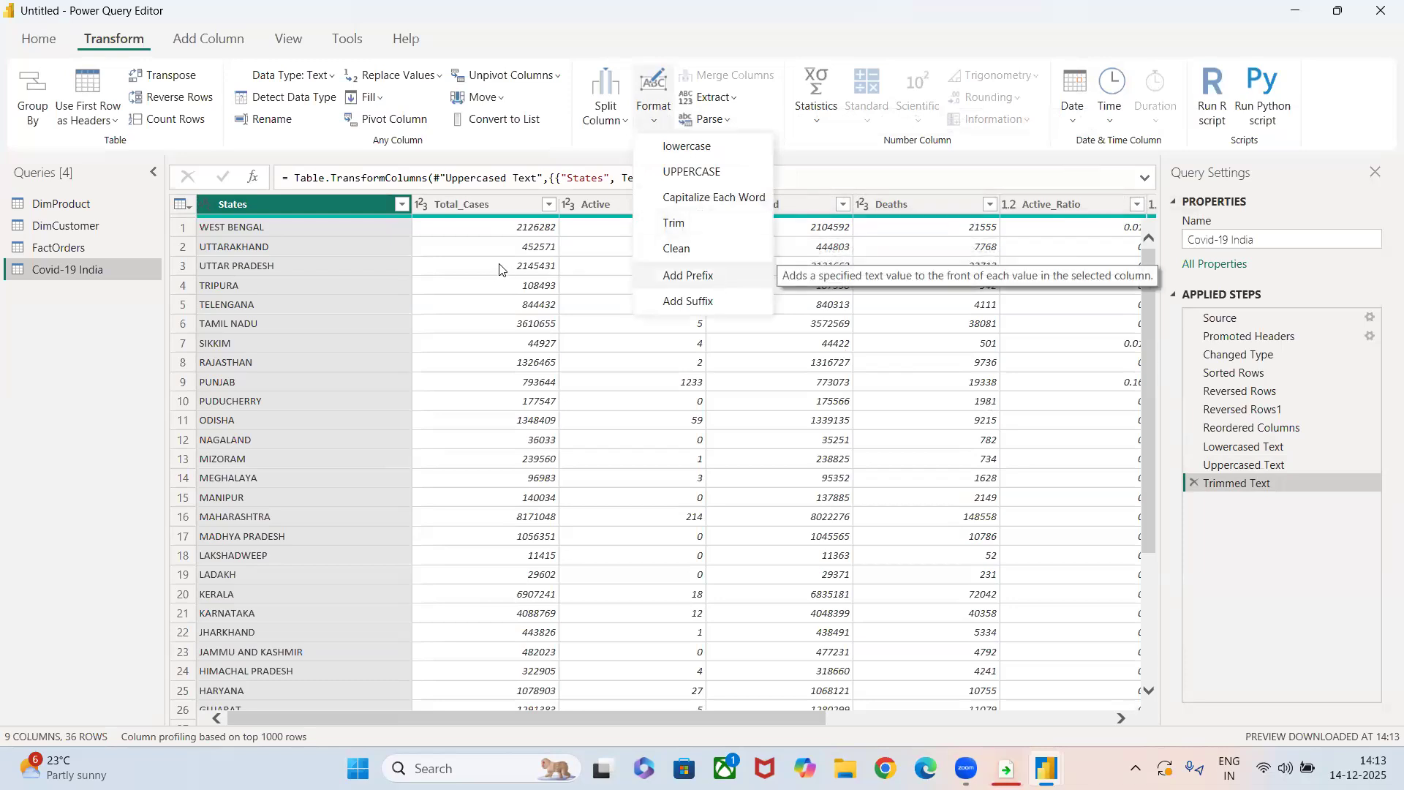
click(685, 283)
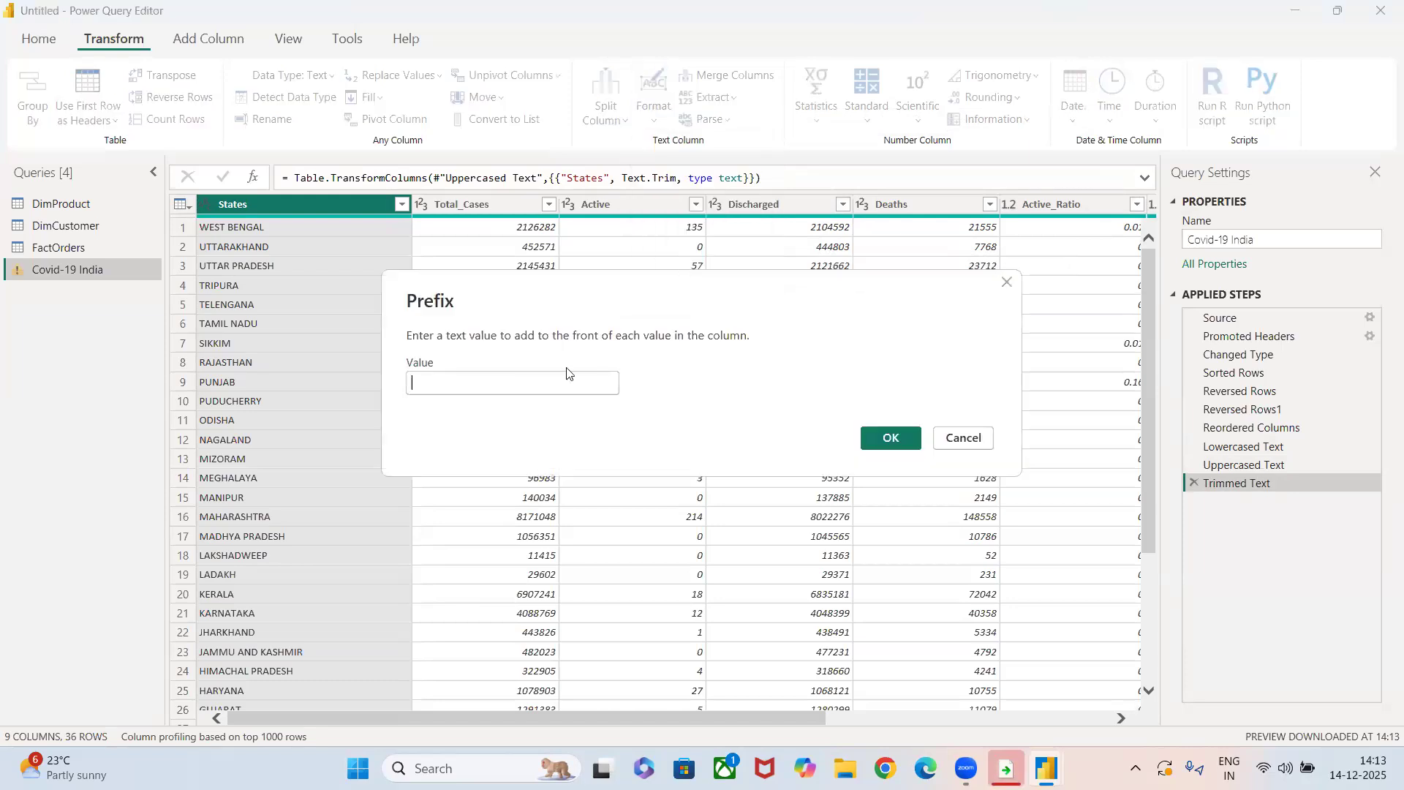
text(State-)
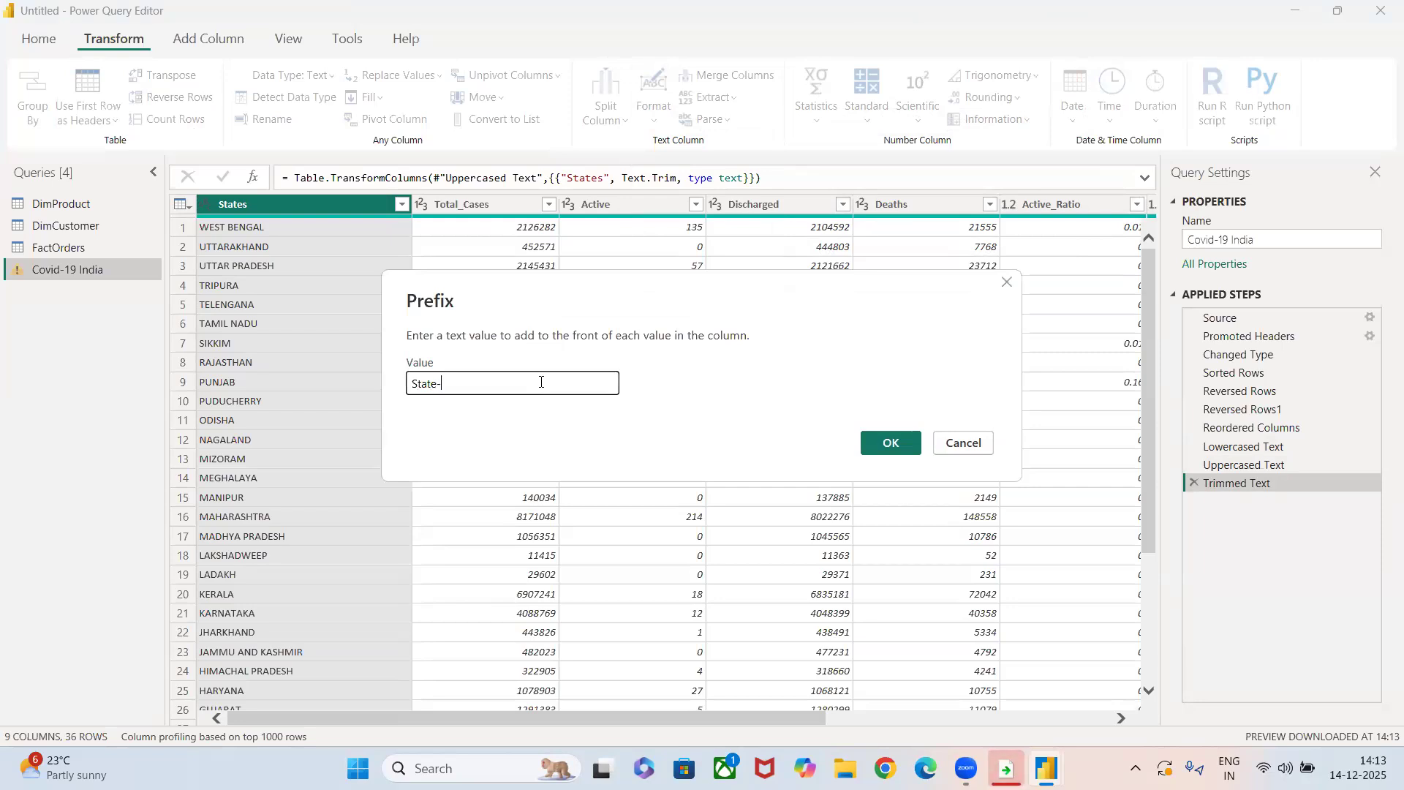
key(Return)
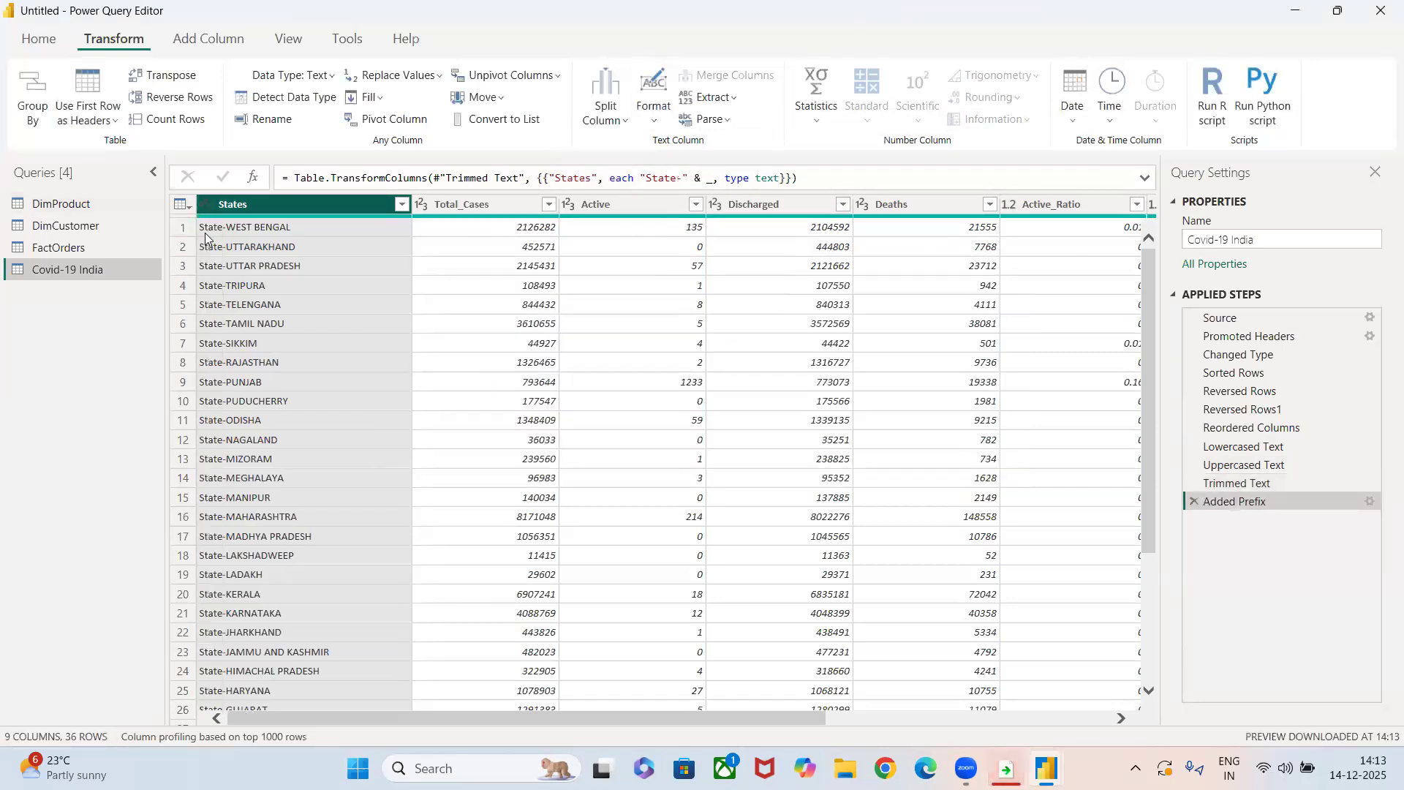
Add the suffix "-State" to every value in the States column.
click(653, 122)
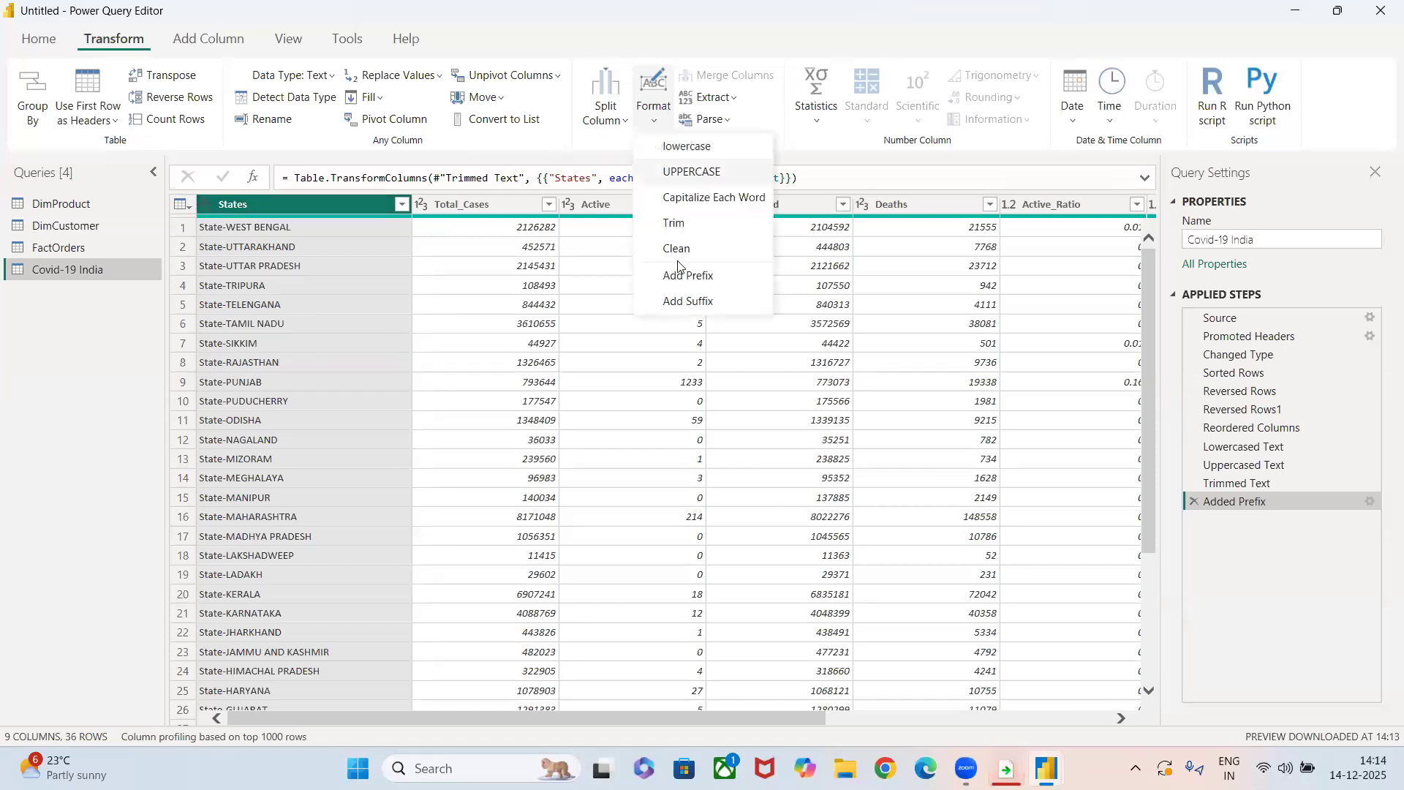
click(680, 303)
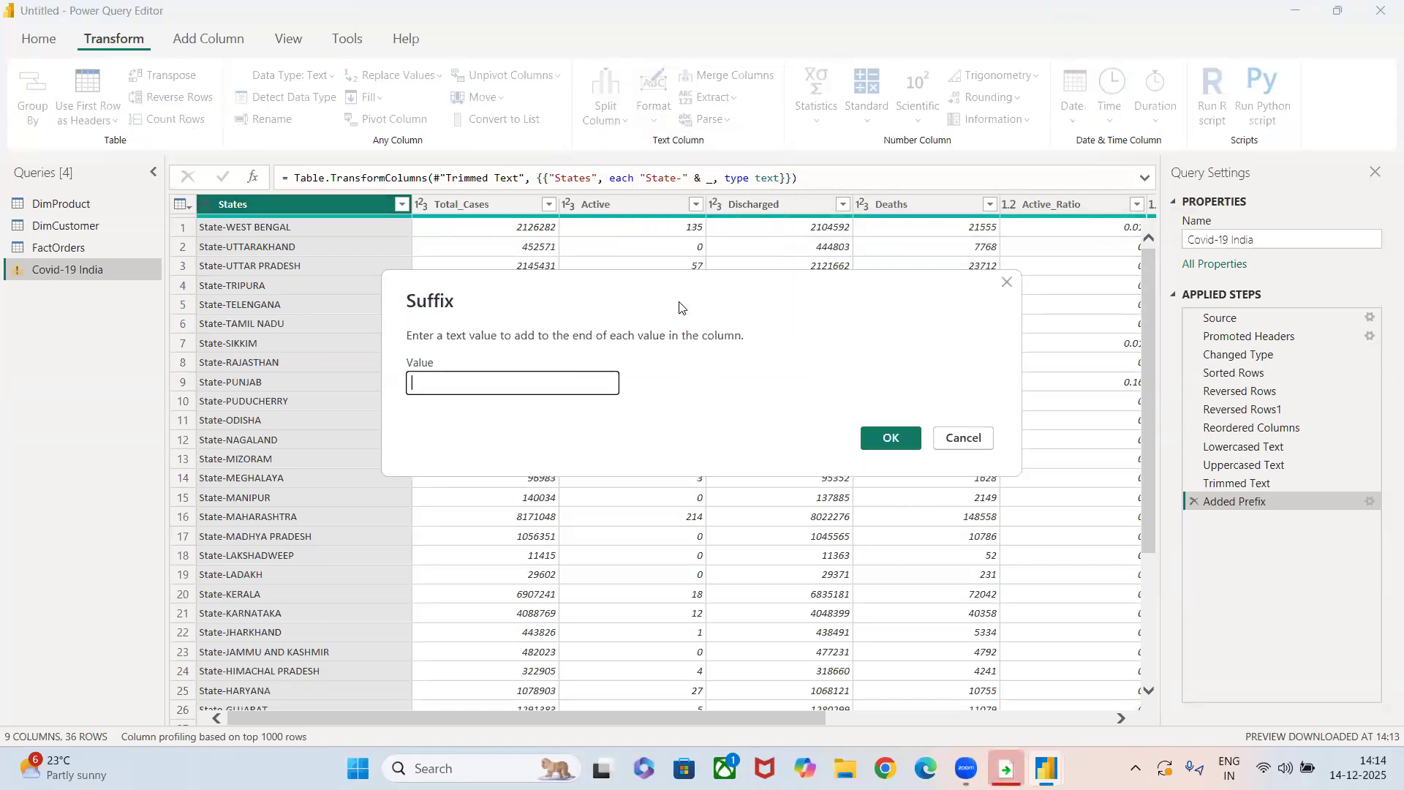
text(-State)
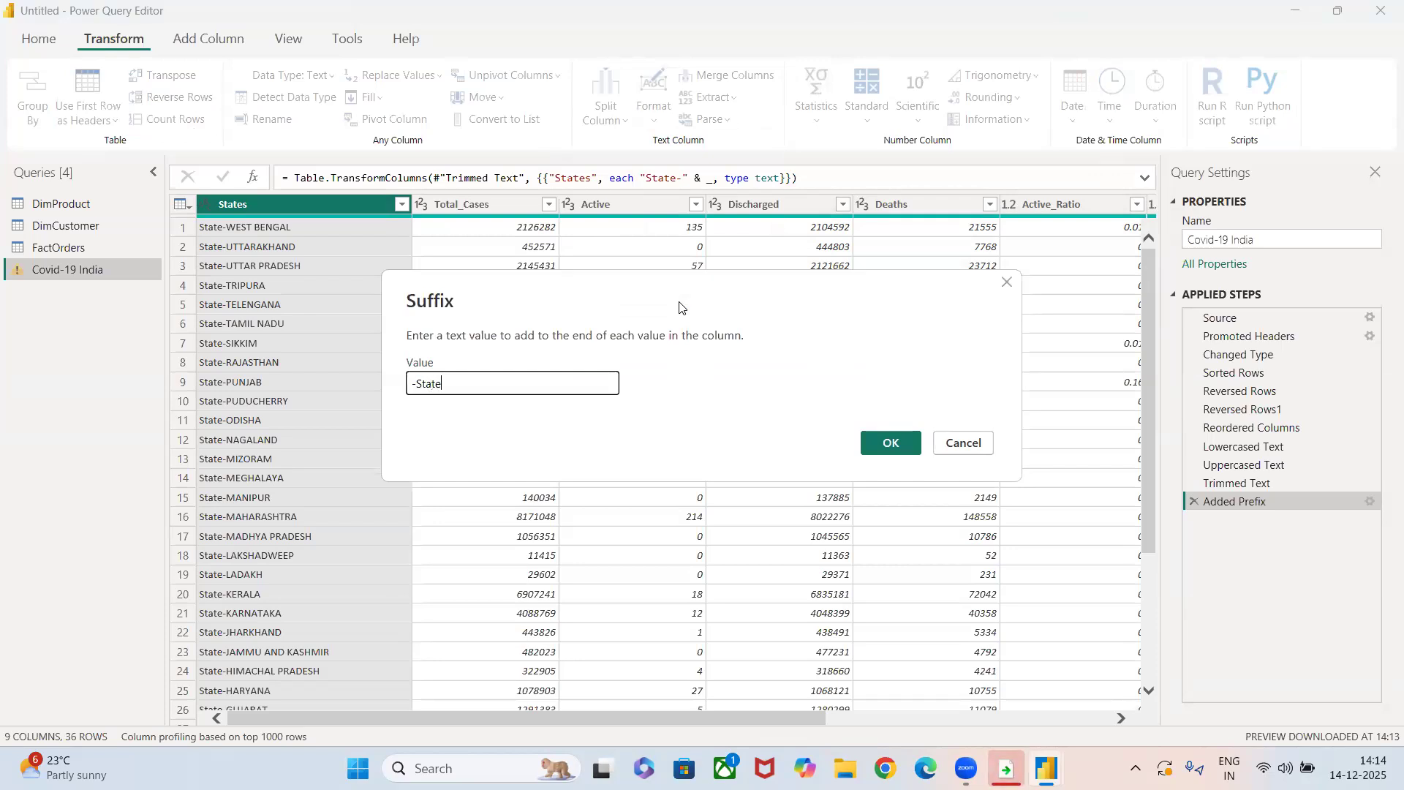
key(Return)
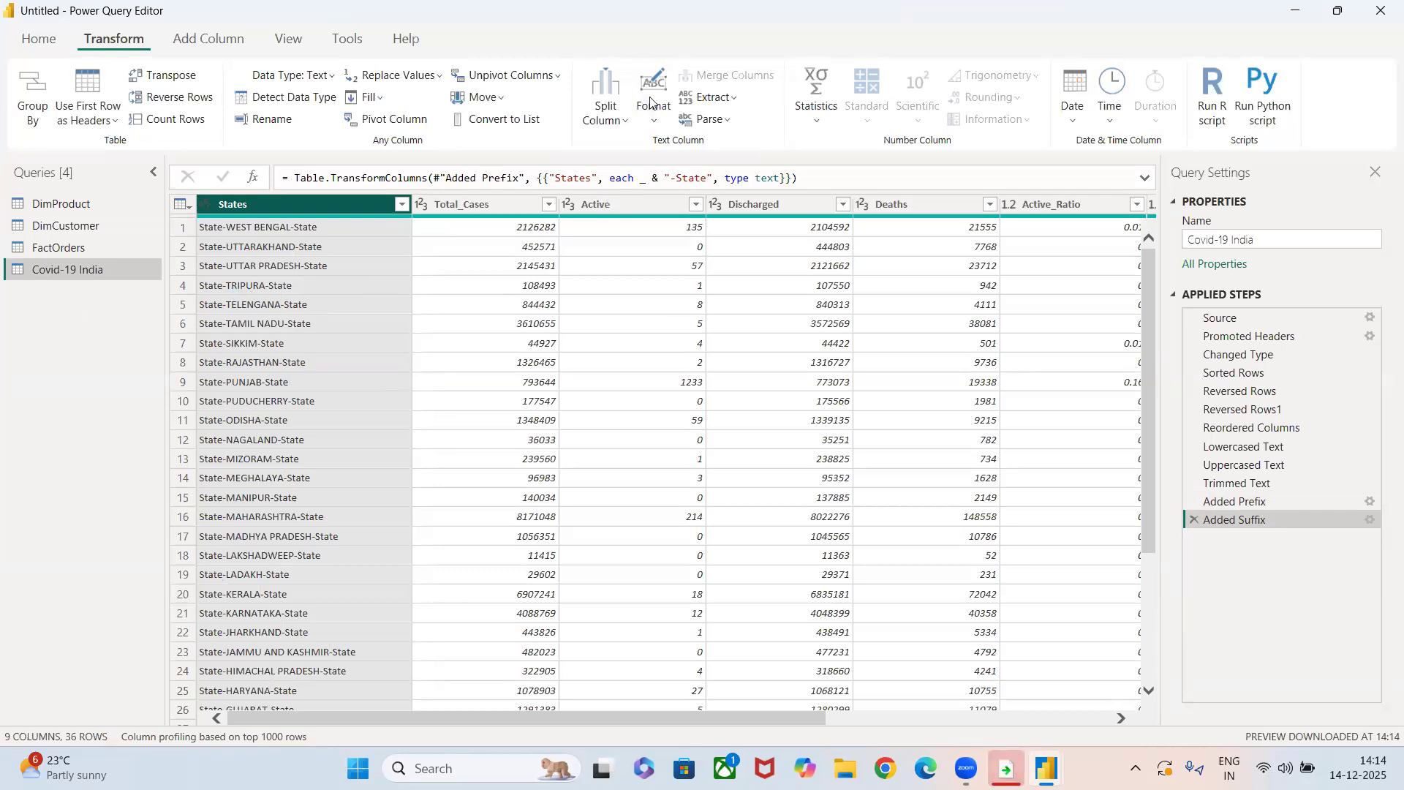
Extract the text length of the States column, and delete the Calculated Text Length step.
click(651, 102)
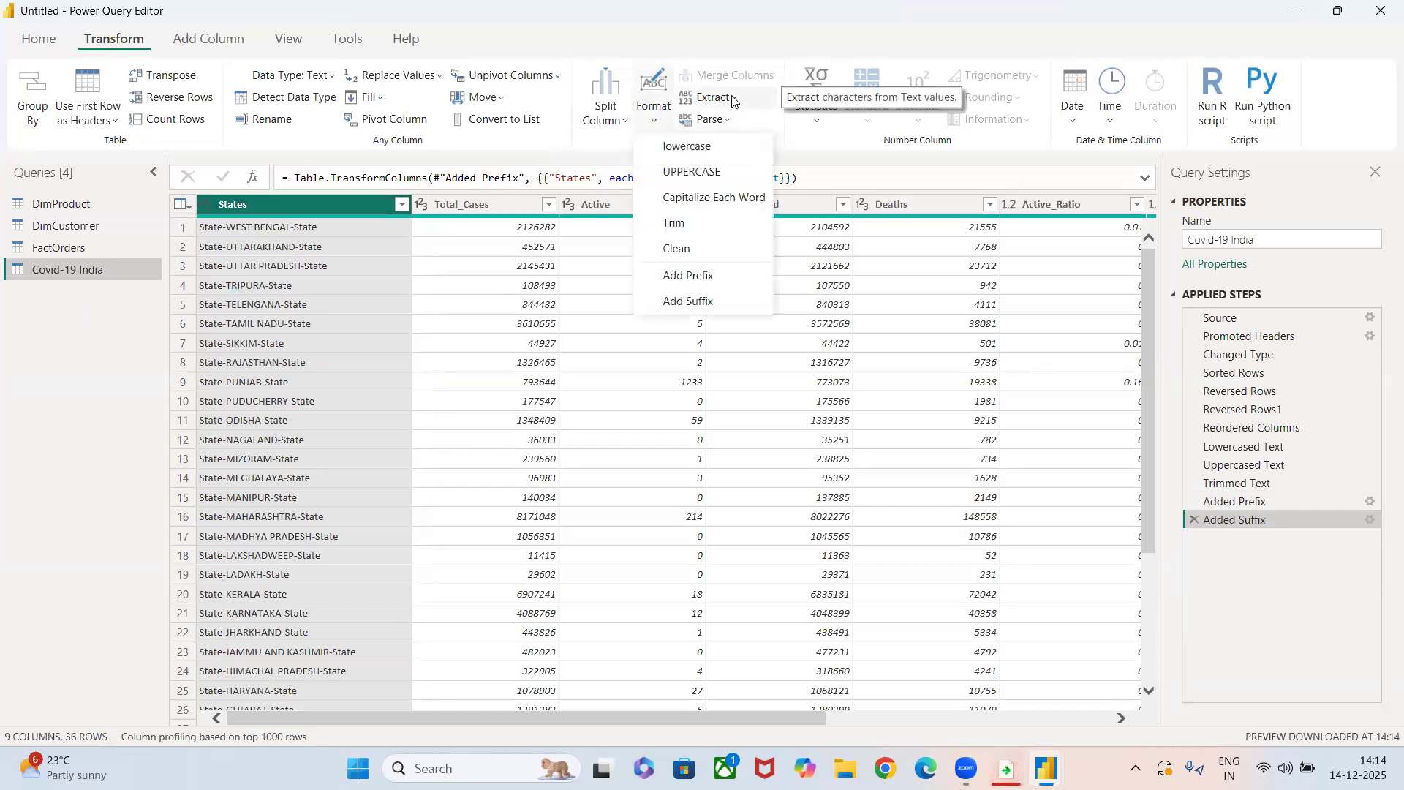
click(732, 95)
click(733, 95)
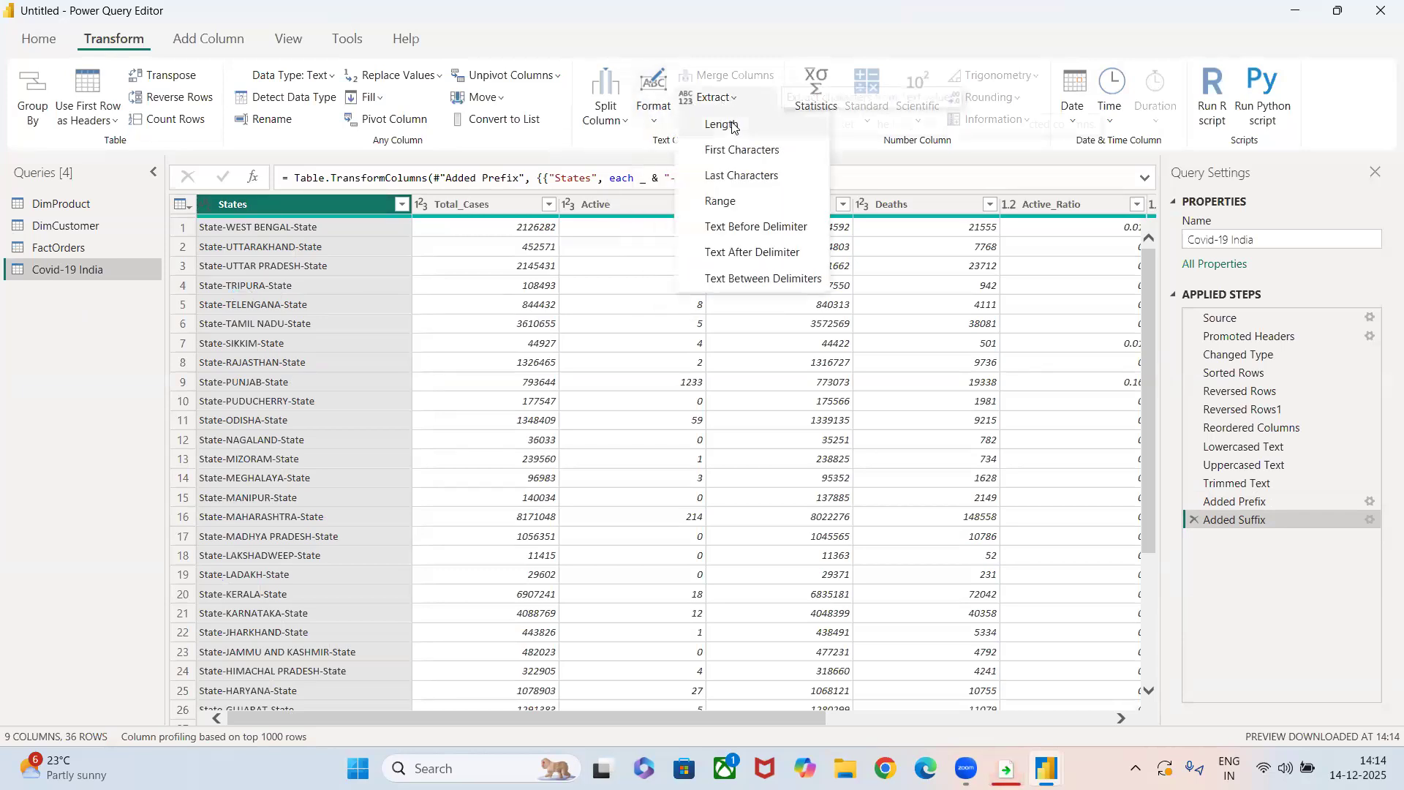
click(732, 126)
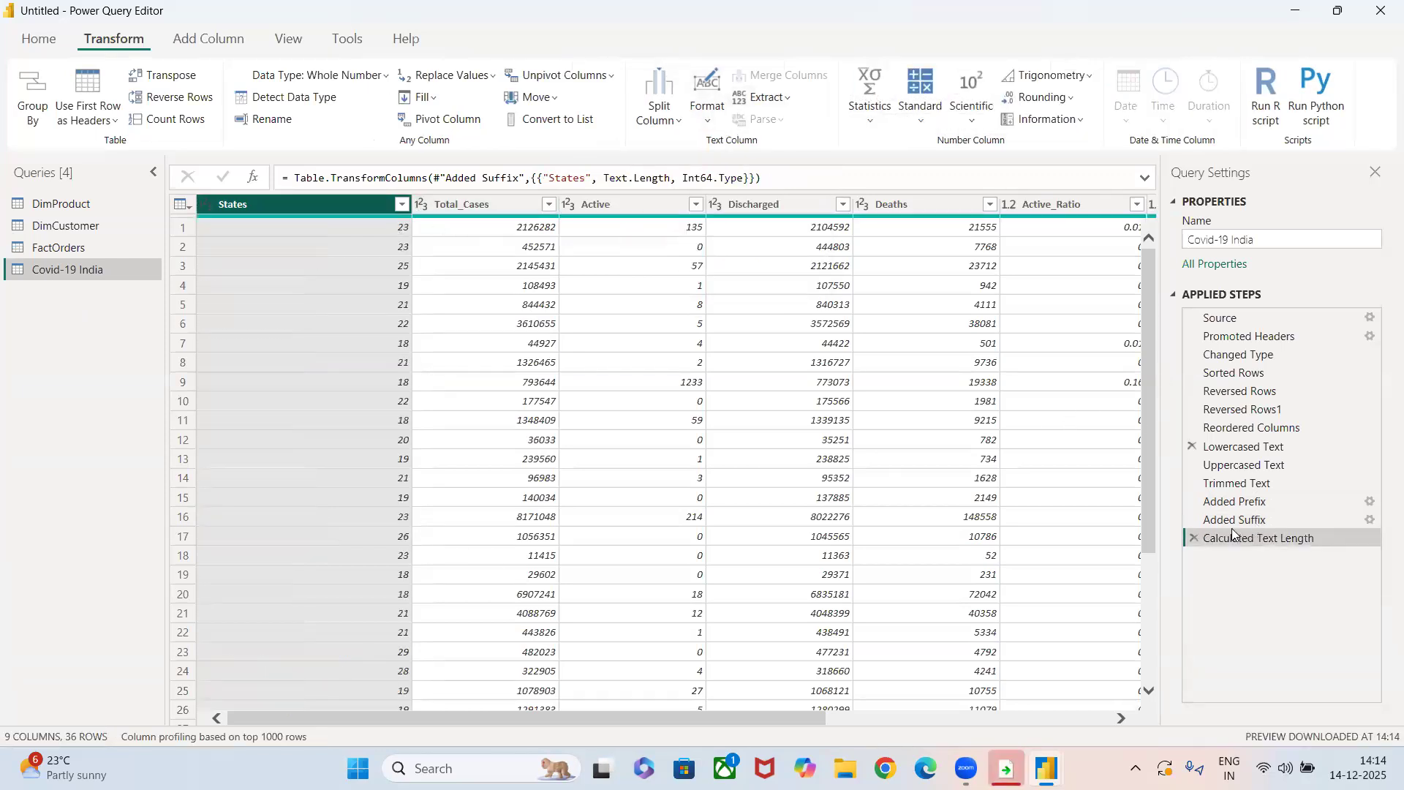
click(1195, 537)
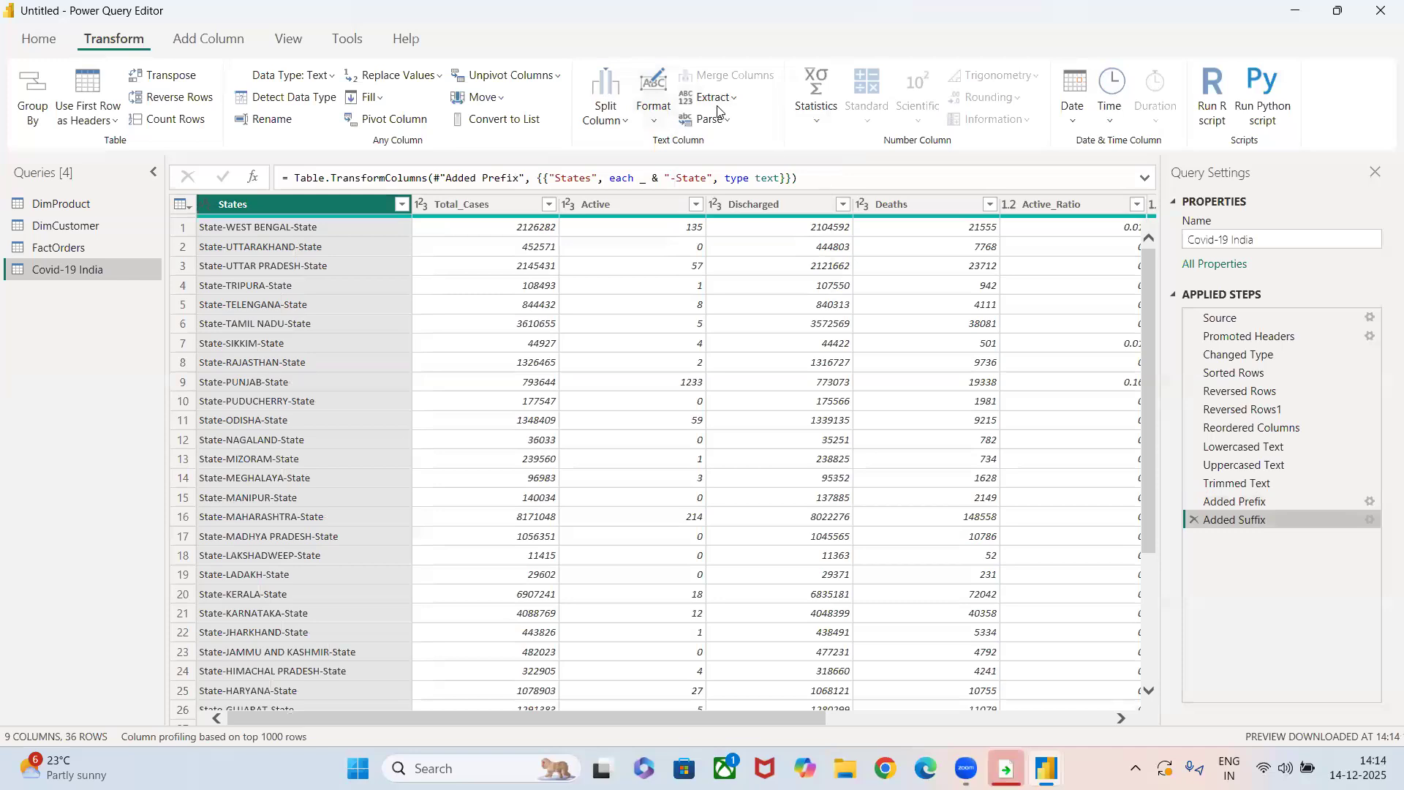
Extract the text before a space delimiter in the States column, and remove the Extracted Text Before Delimiter step.
click(713, 101)
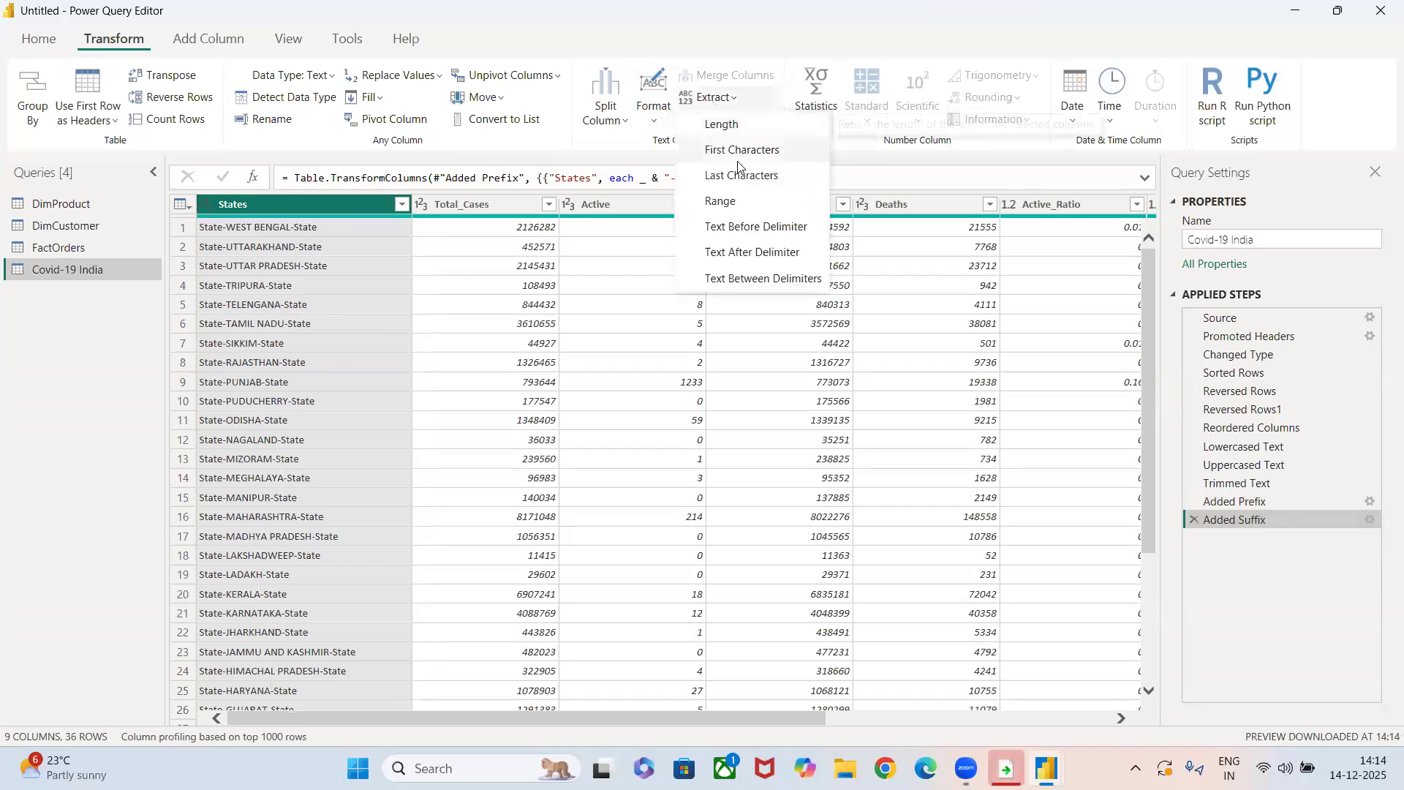
click(741, 233)
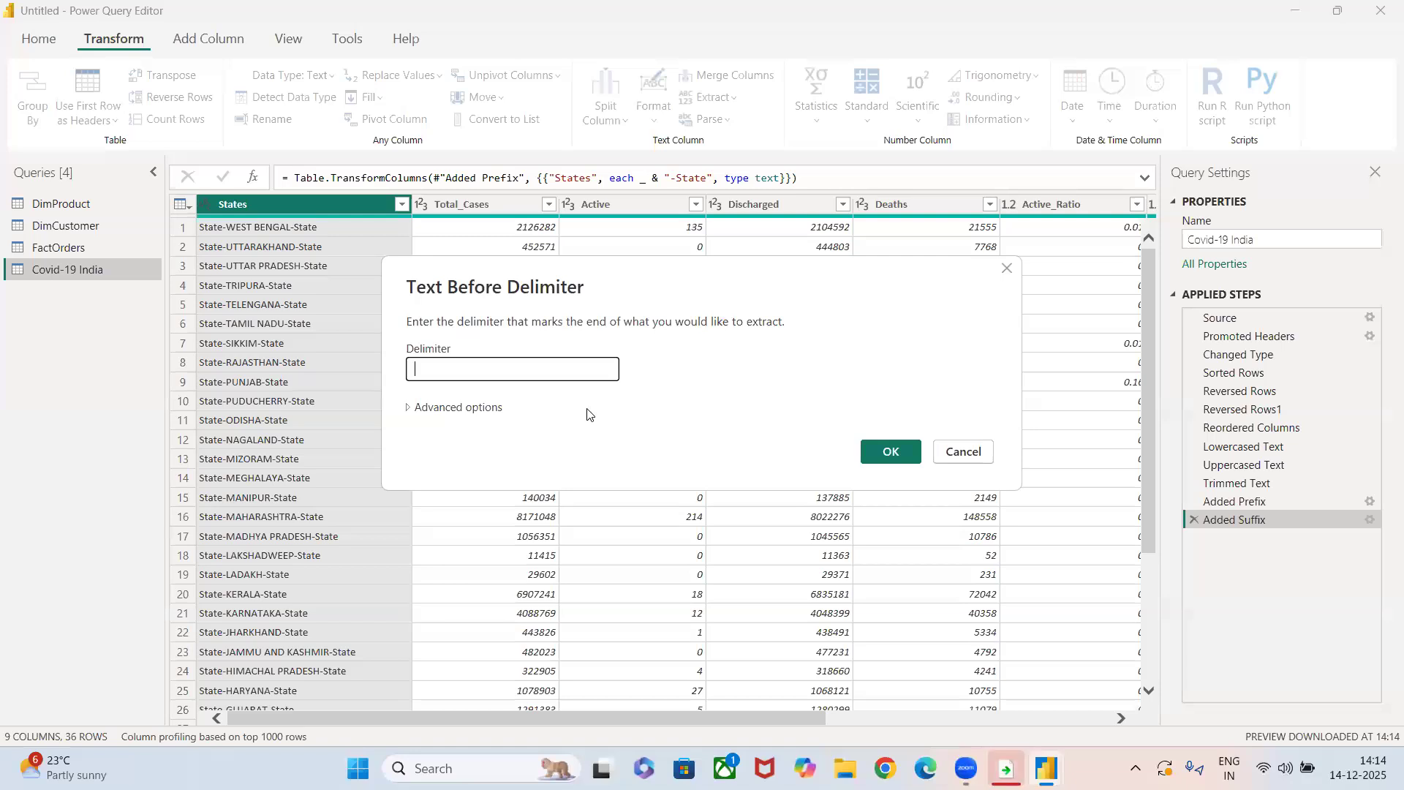
click(893, 451)
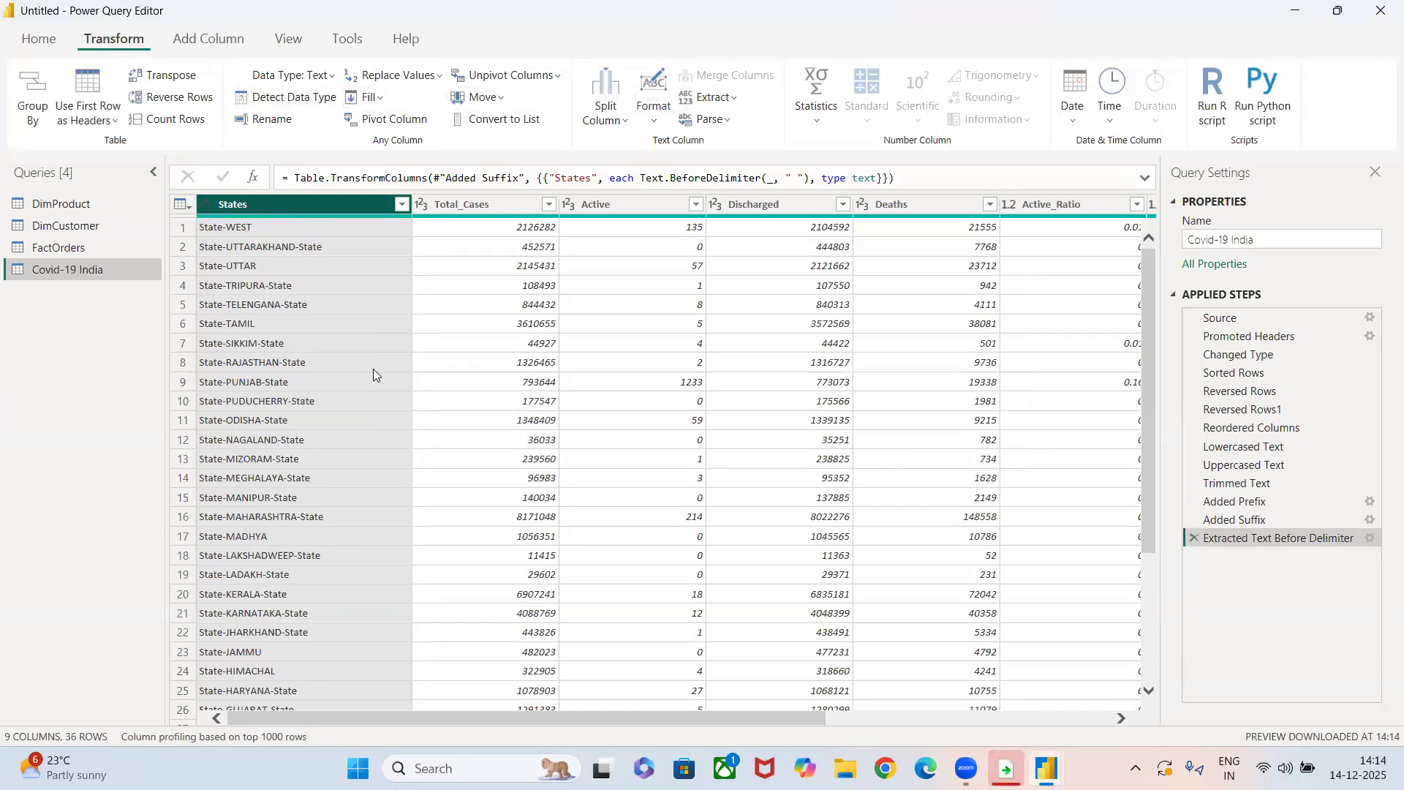
click(1188, 540)
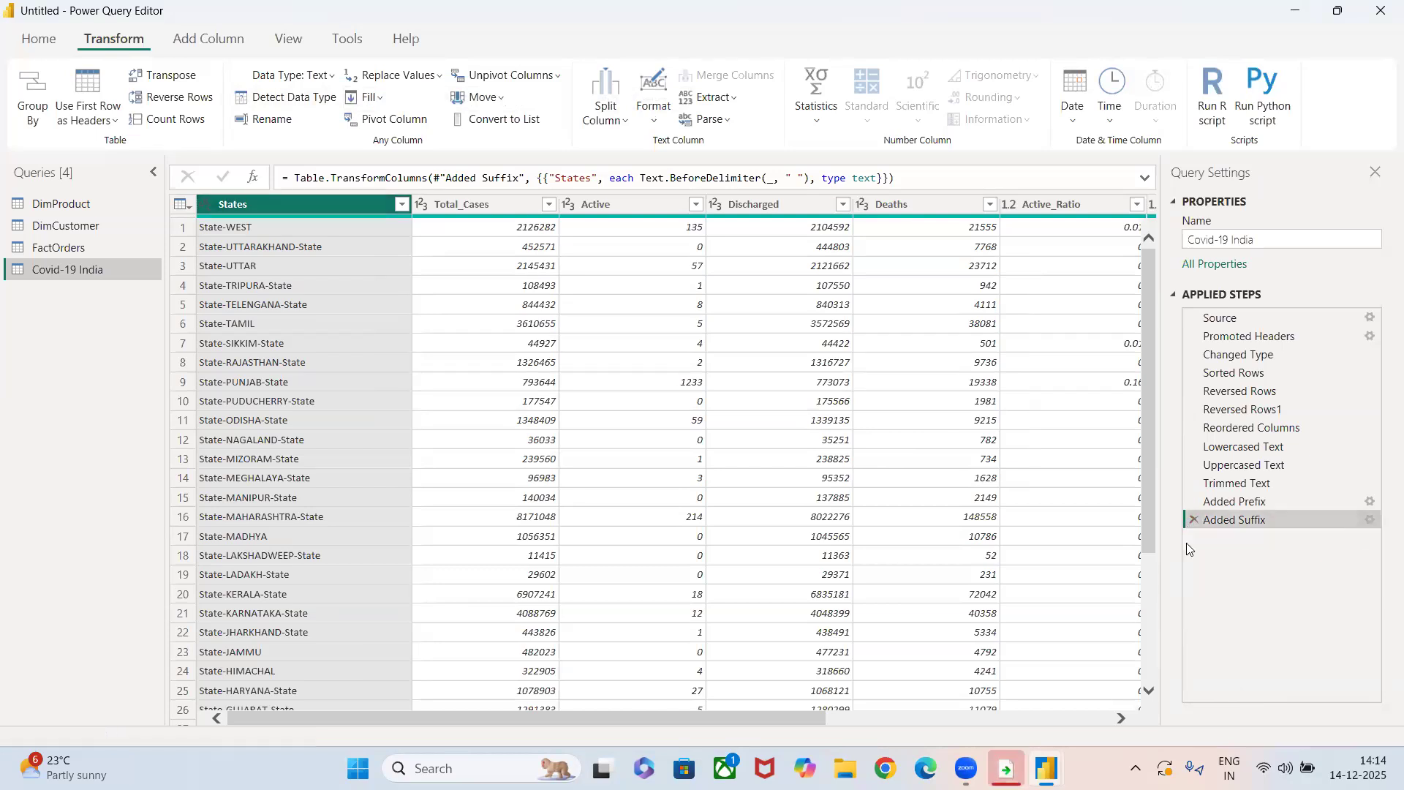
Extract the text after the "-" delimiter in the States column.
click(662, 113)
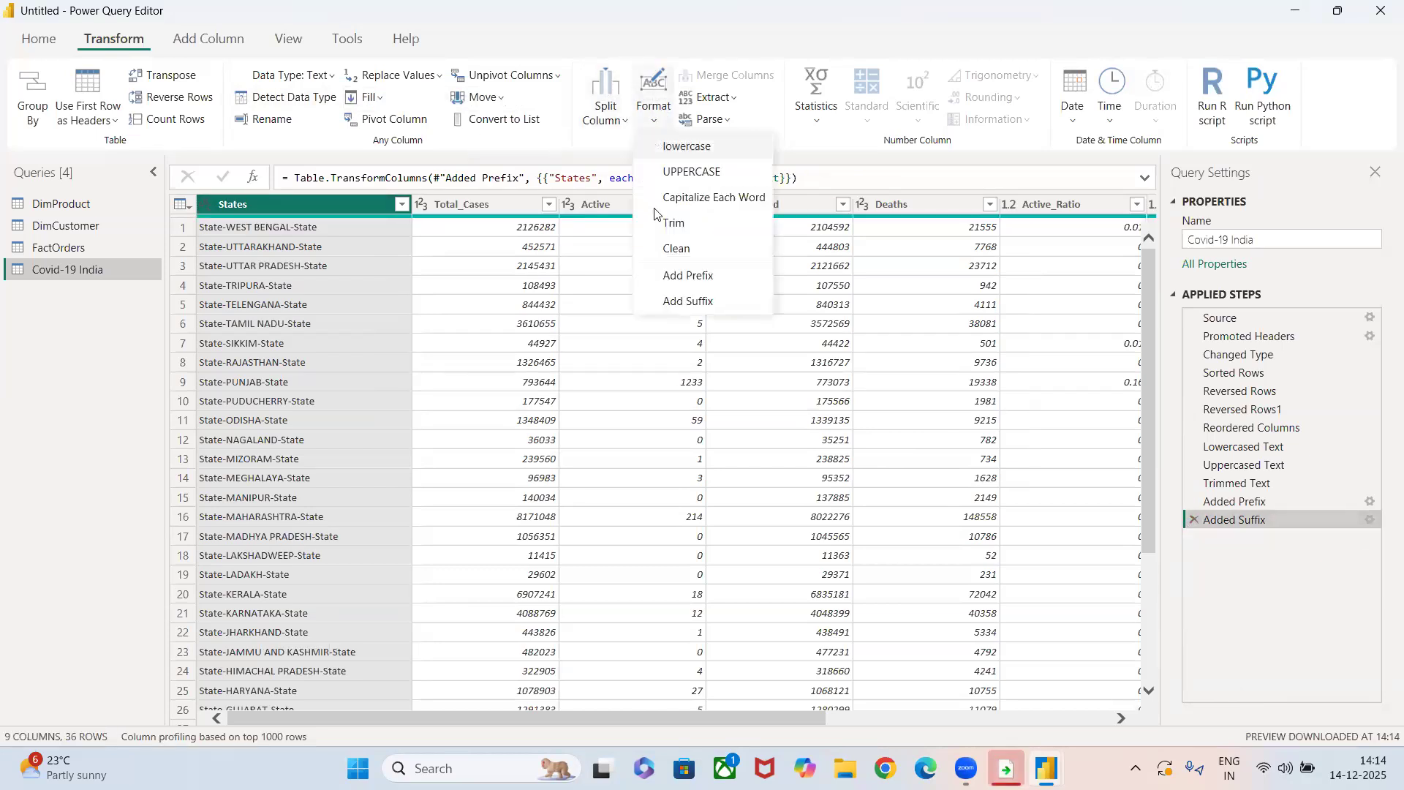
click(706, 97)
click(707, 97)
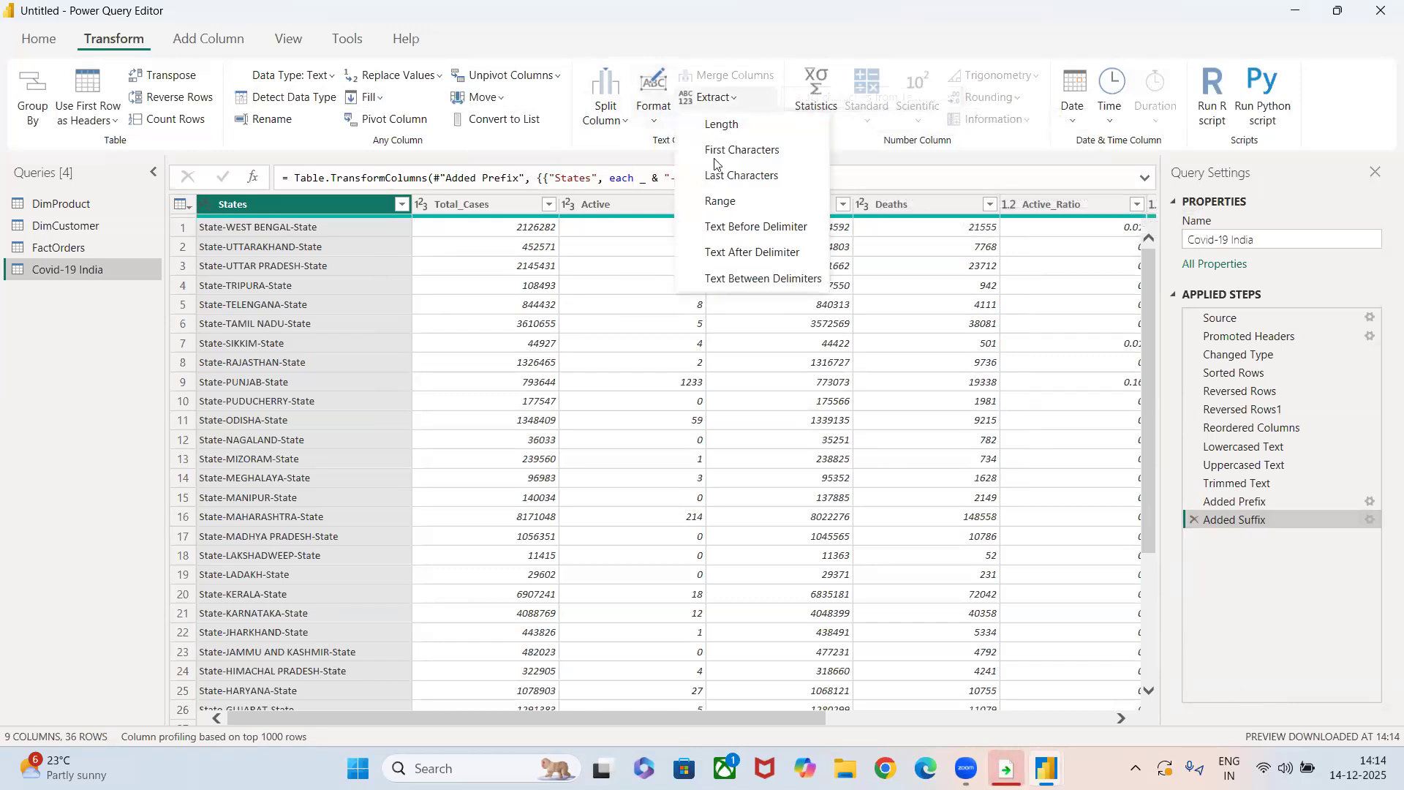
click(739, 253)
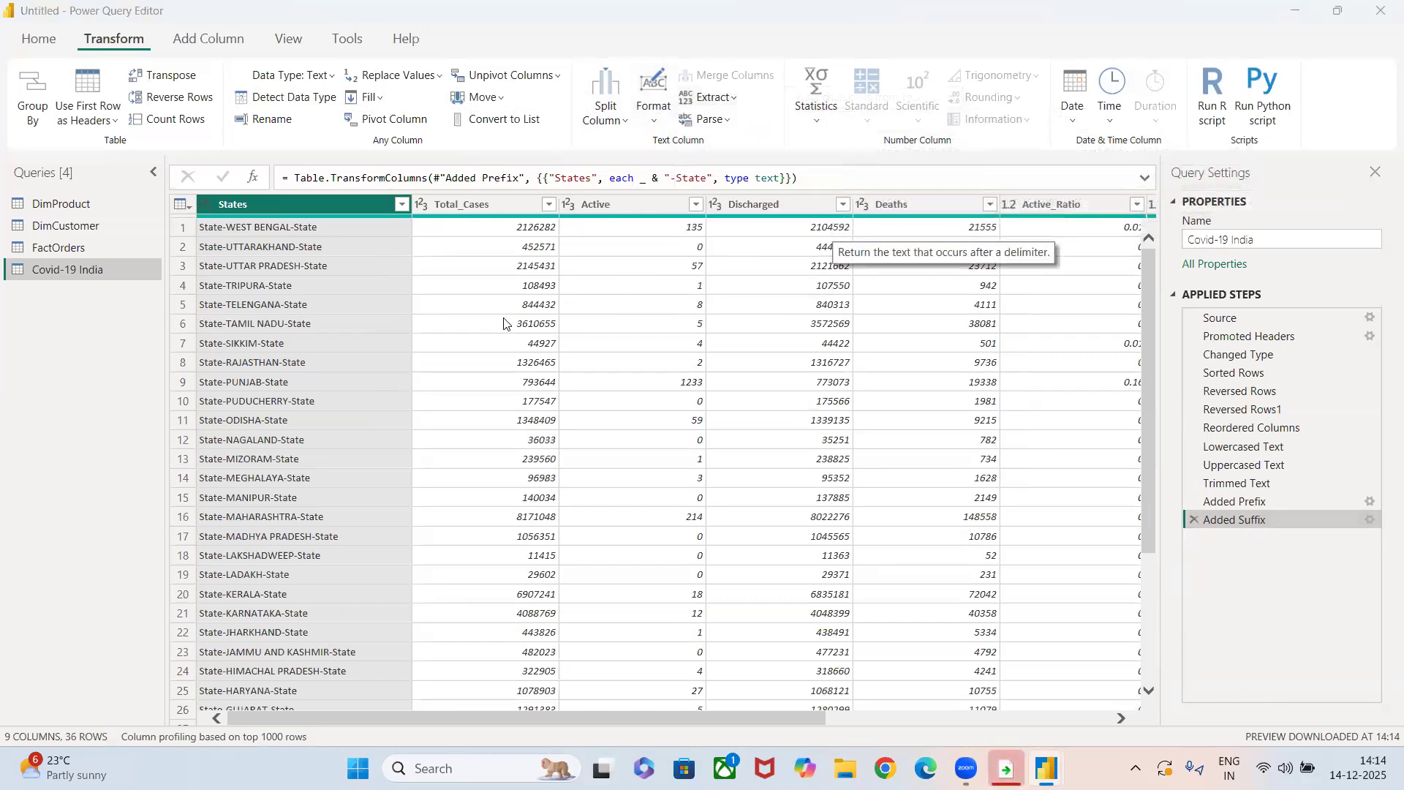
text(-)
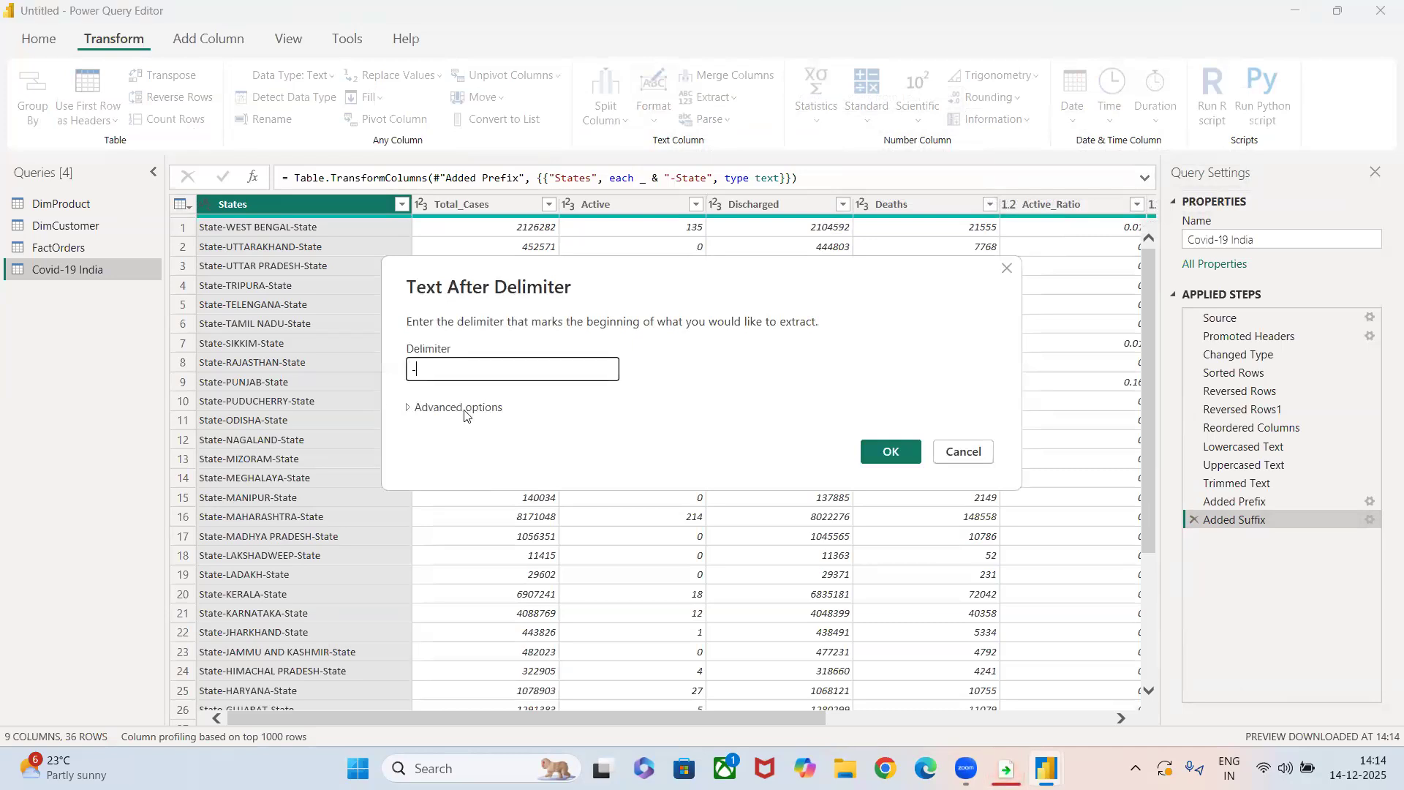
click(889, 452)
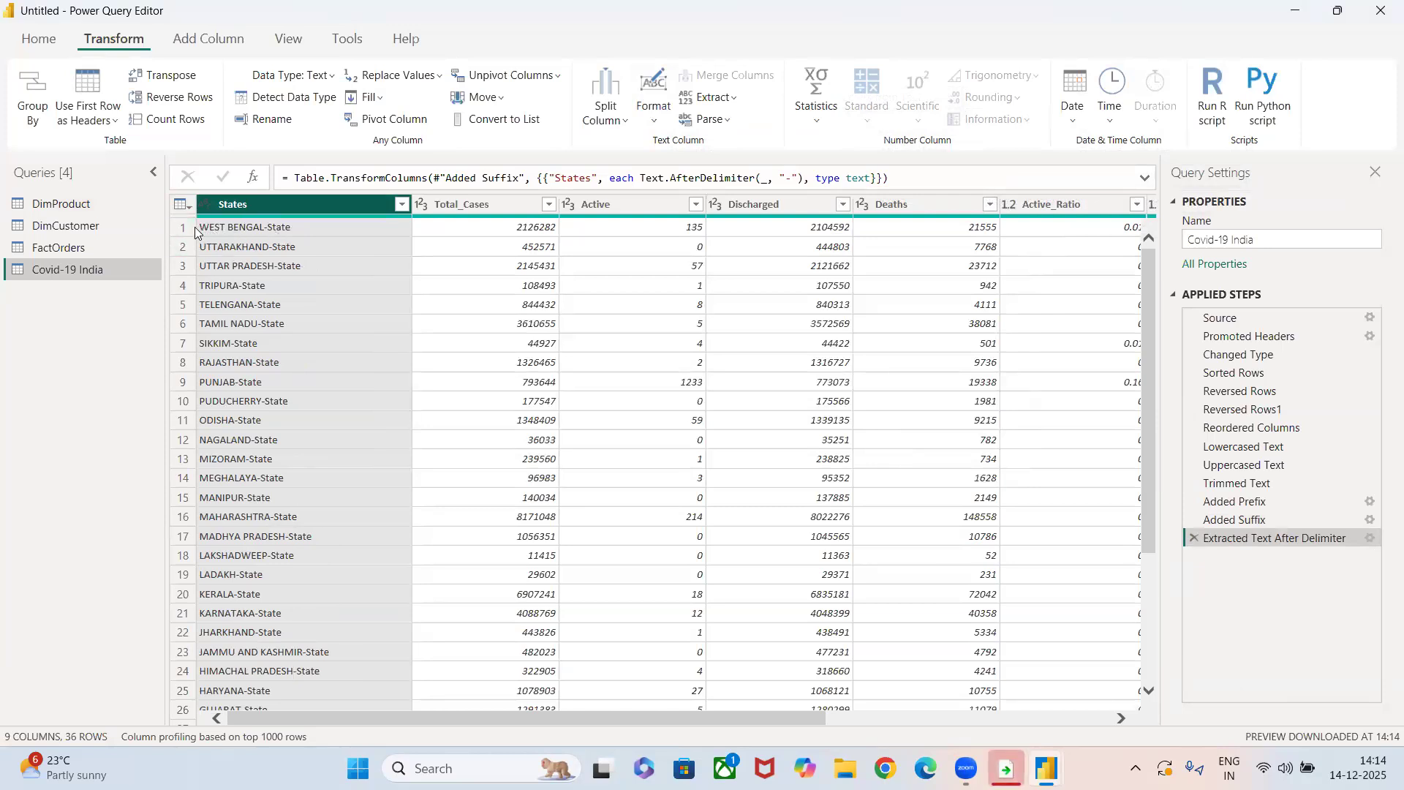
click(708, 97)
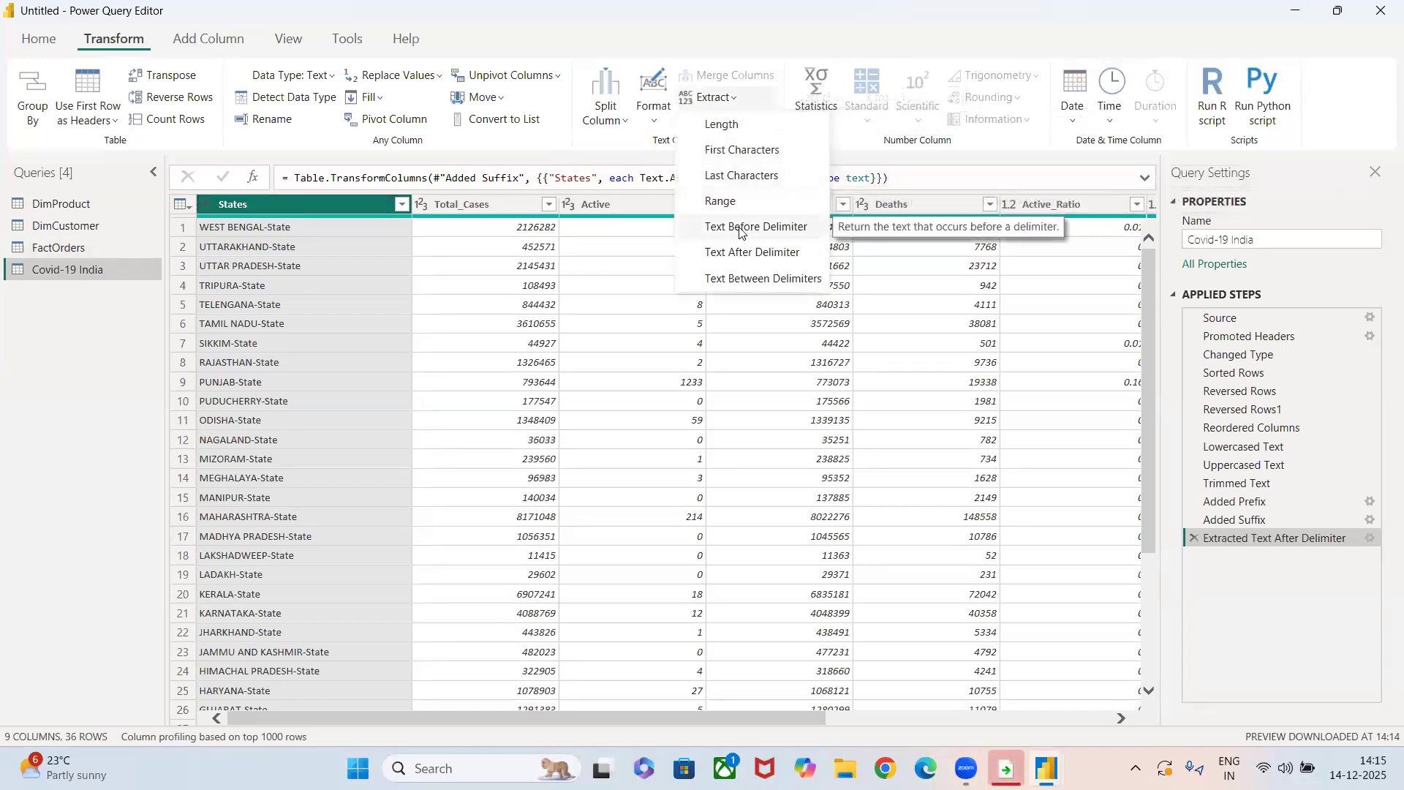
Remove the Extracted Text After Delimiter step, and extract the text between the "-" and "-" delimiters in the States column.
click(1196, 539)
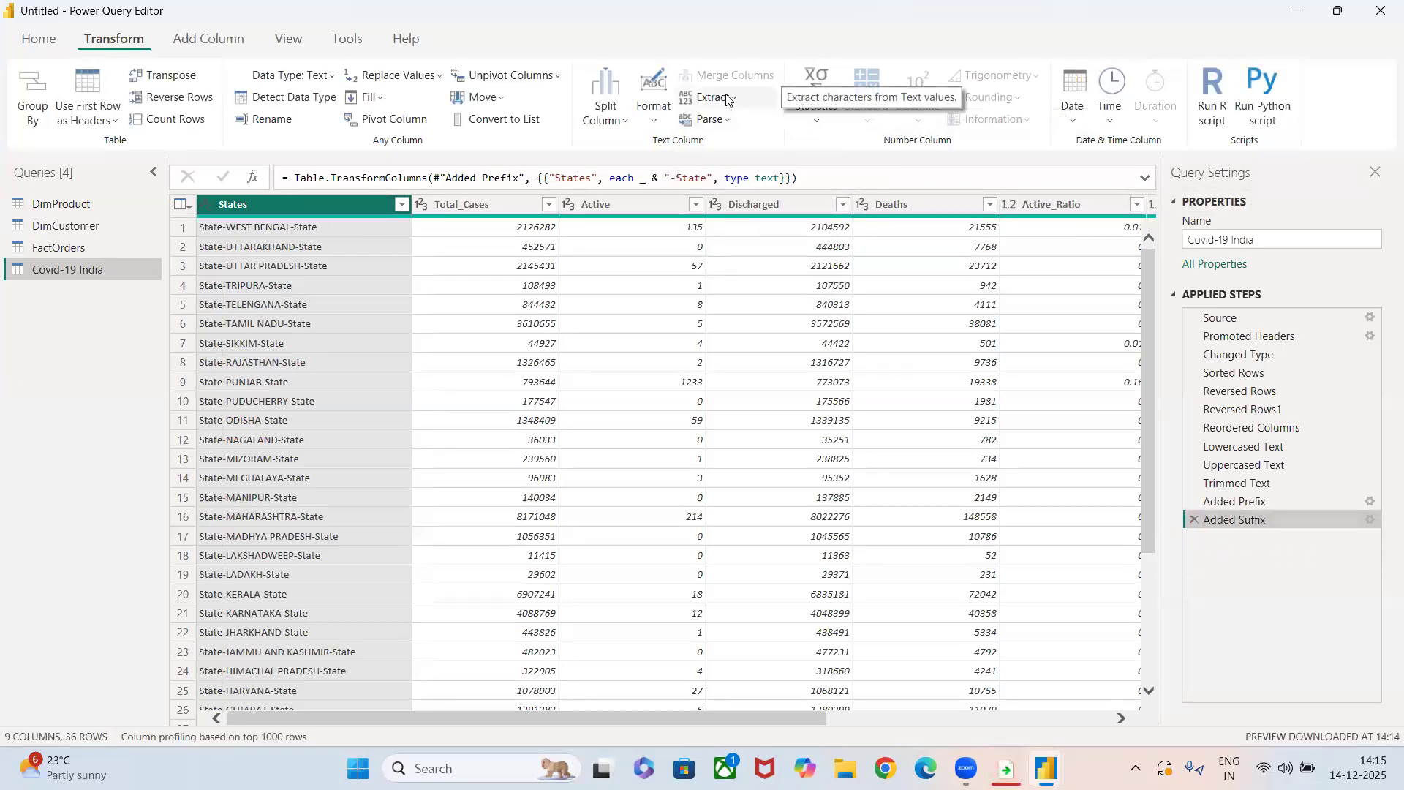
click(728, 98)
click(731, 284)
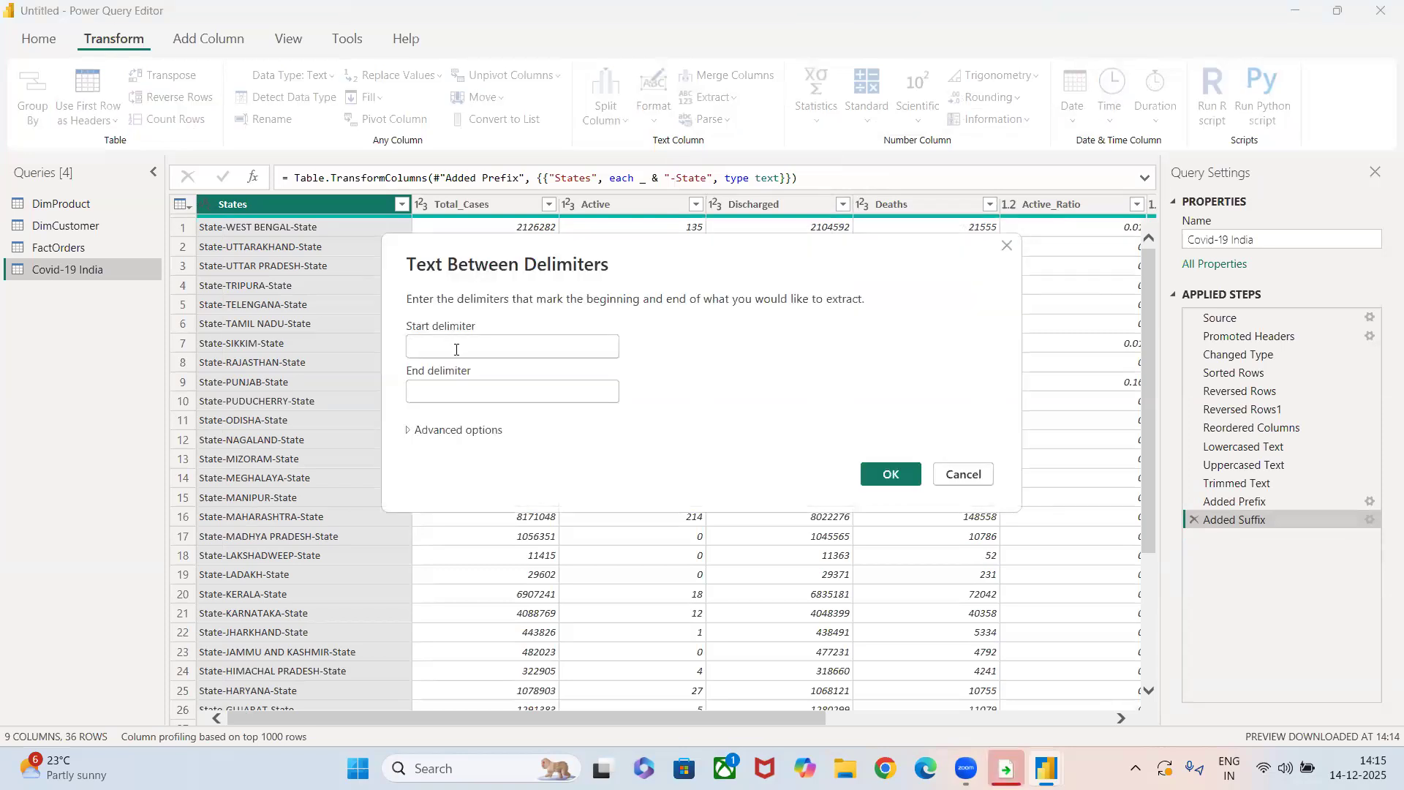
text(-)
click(474, 388)
text(-)
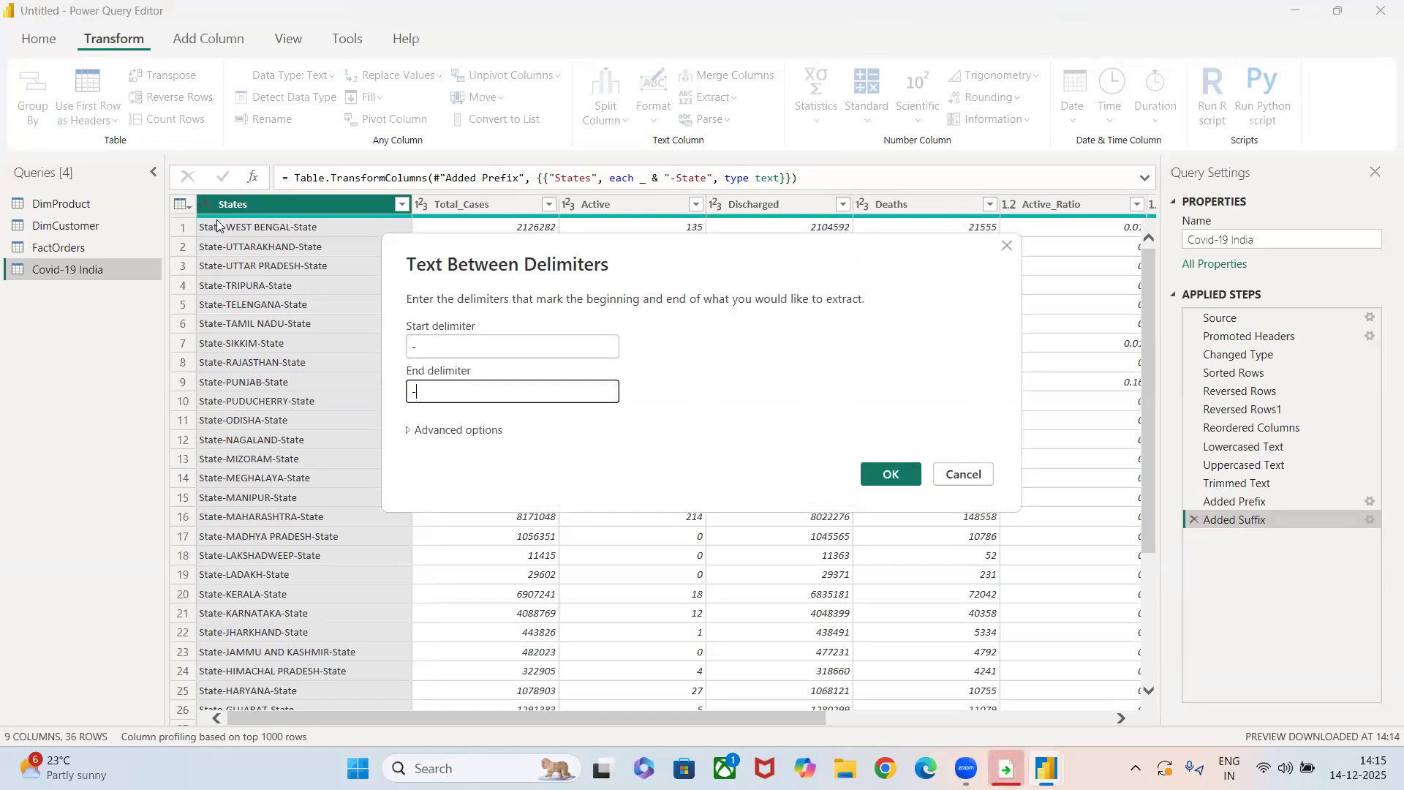
click(883, 472)
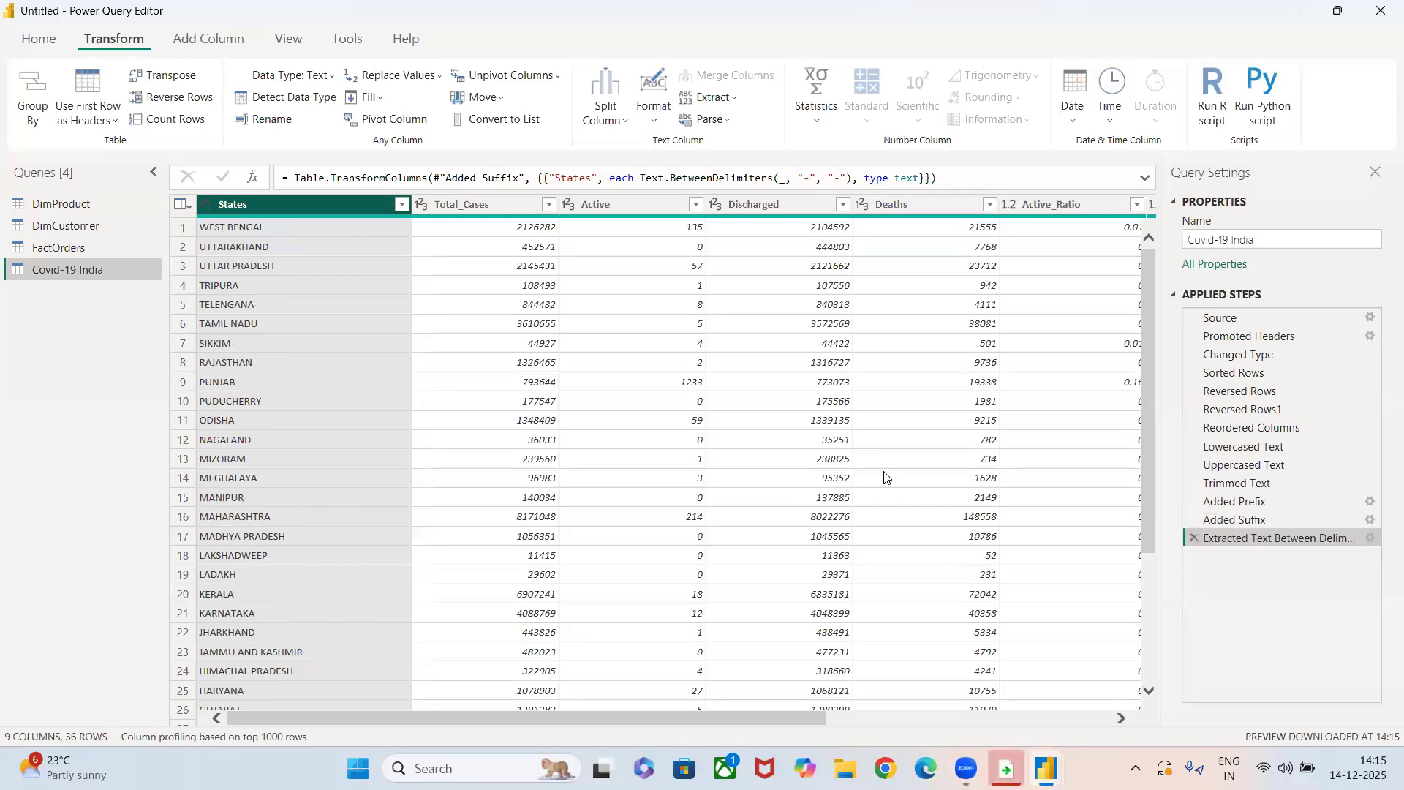
click(885, 477)
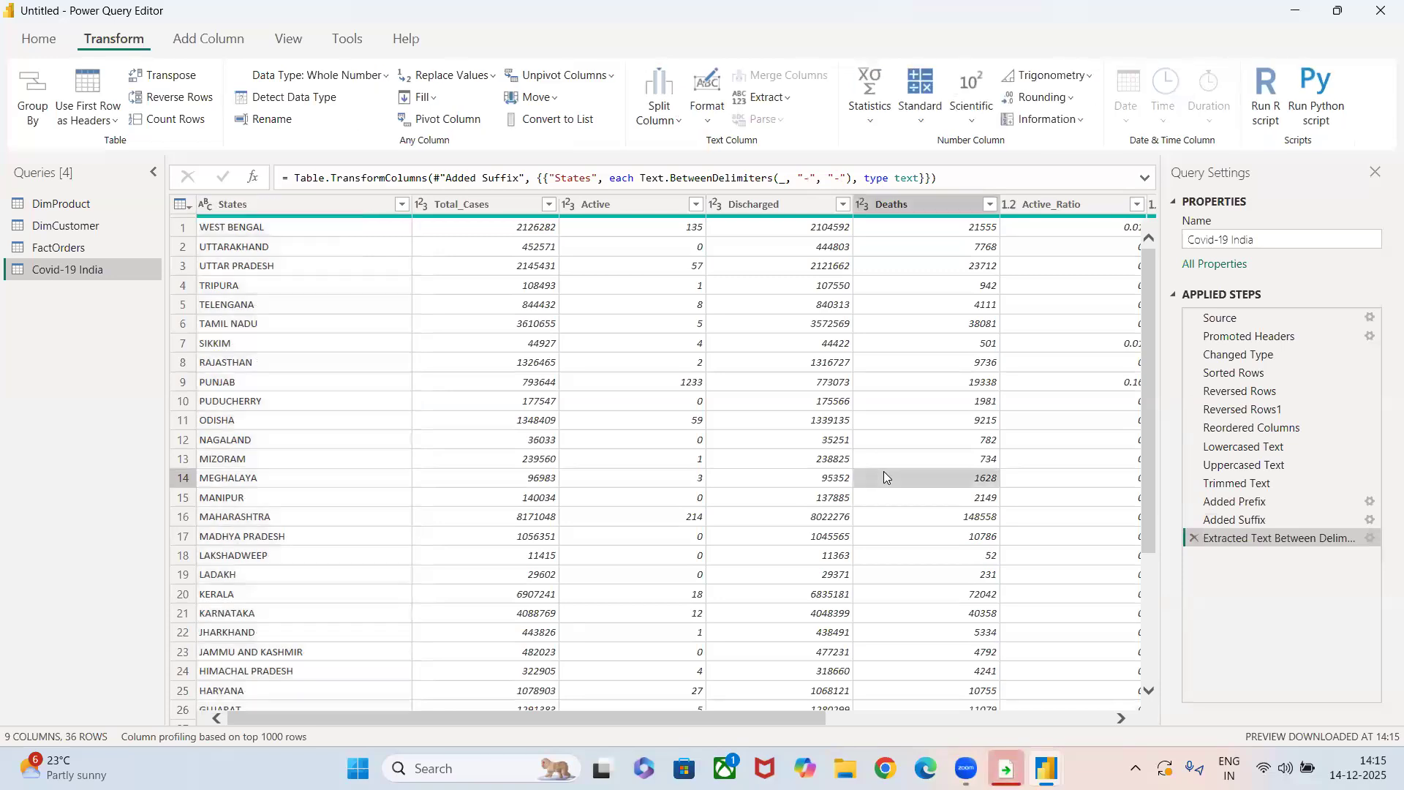
Merge the Category and ProductName columns of the DimProduct query, in that order, using the custom separator "--".
click(65, 204)
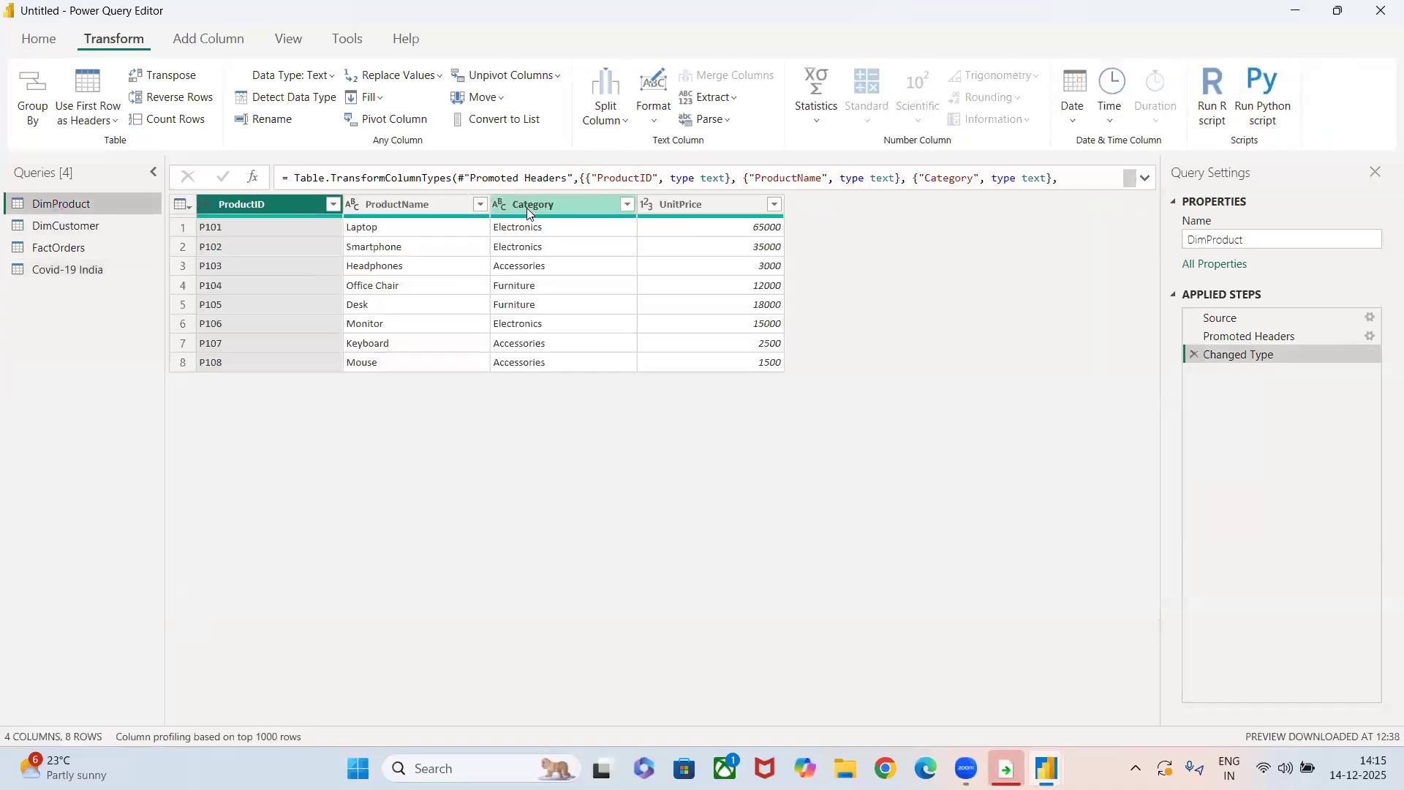
click(527, 208)
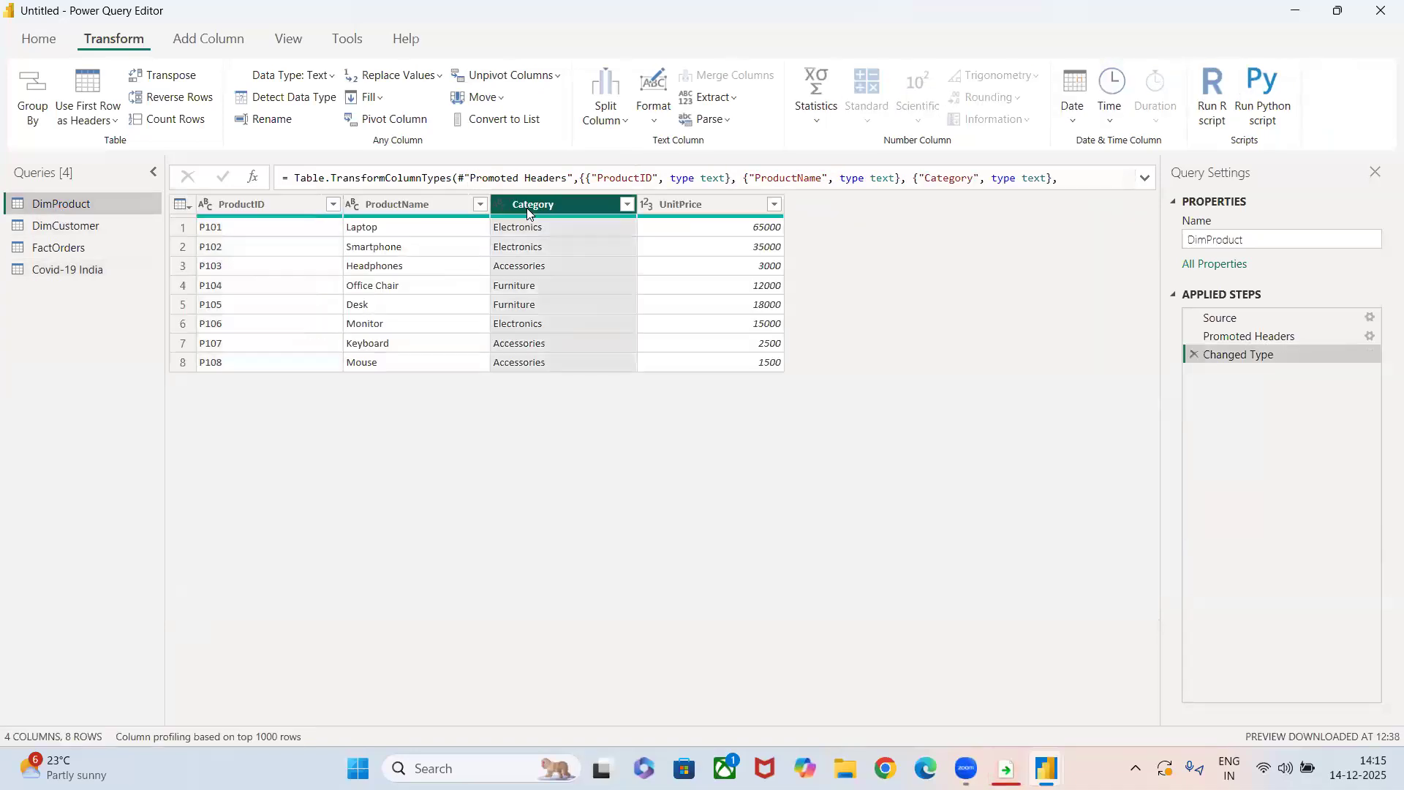
ctrl+click(427, 204)
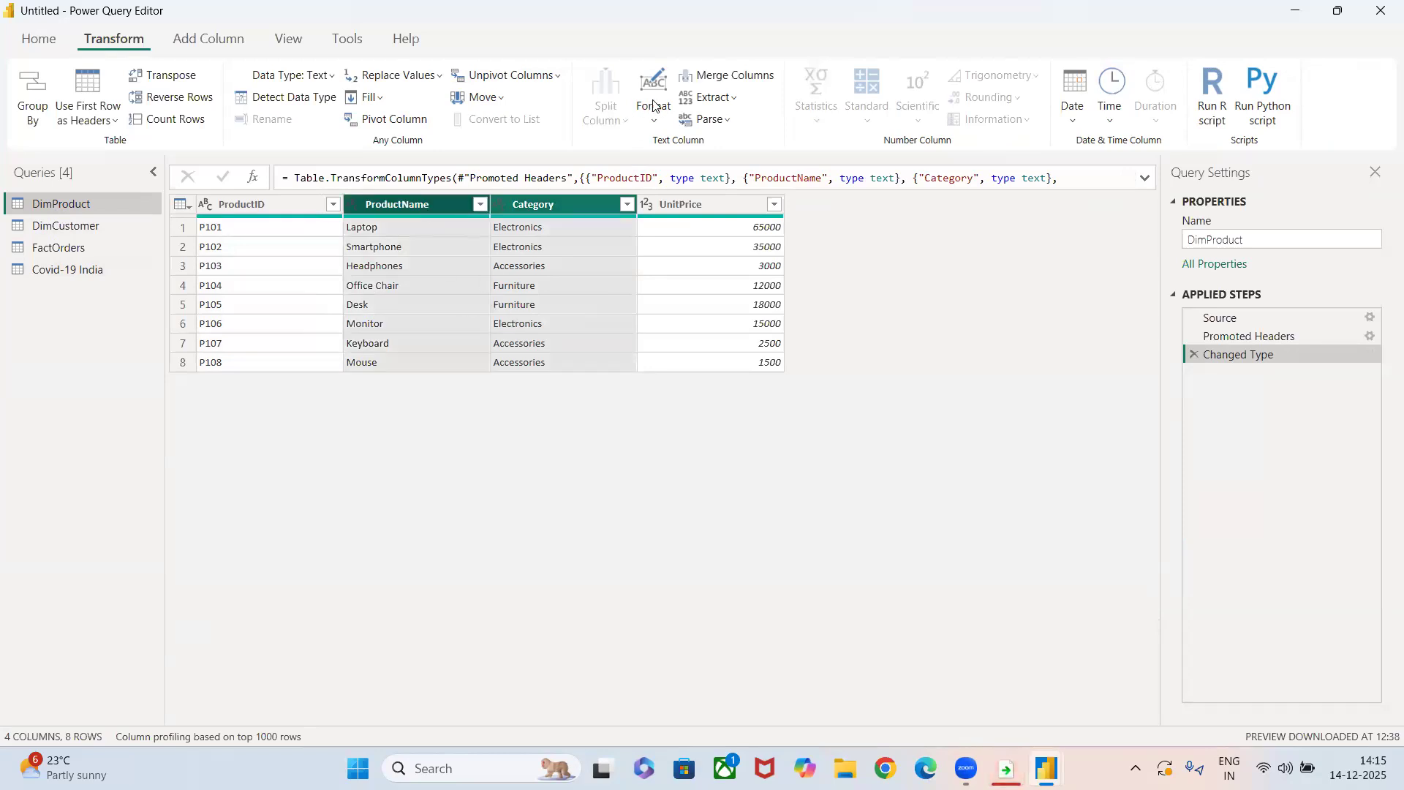
click(711, 77)
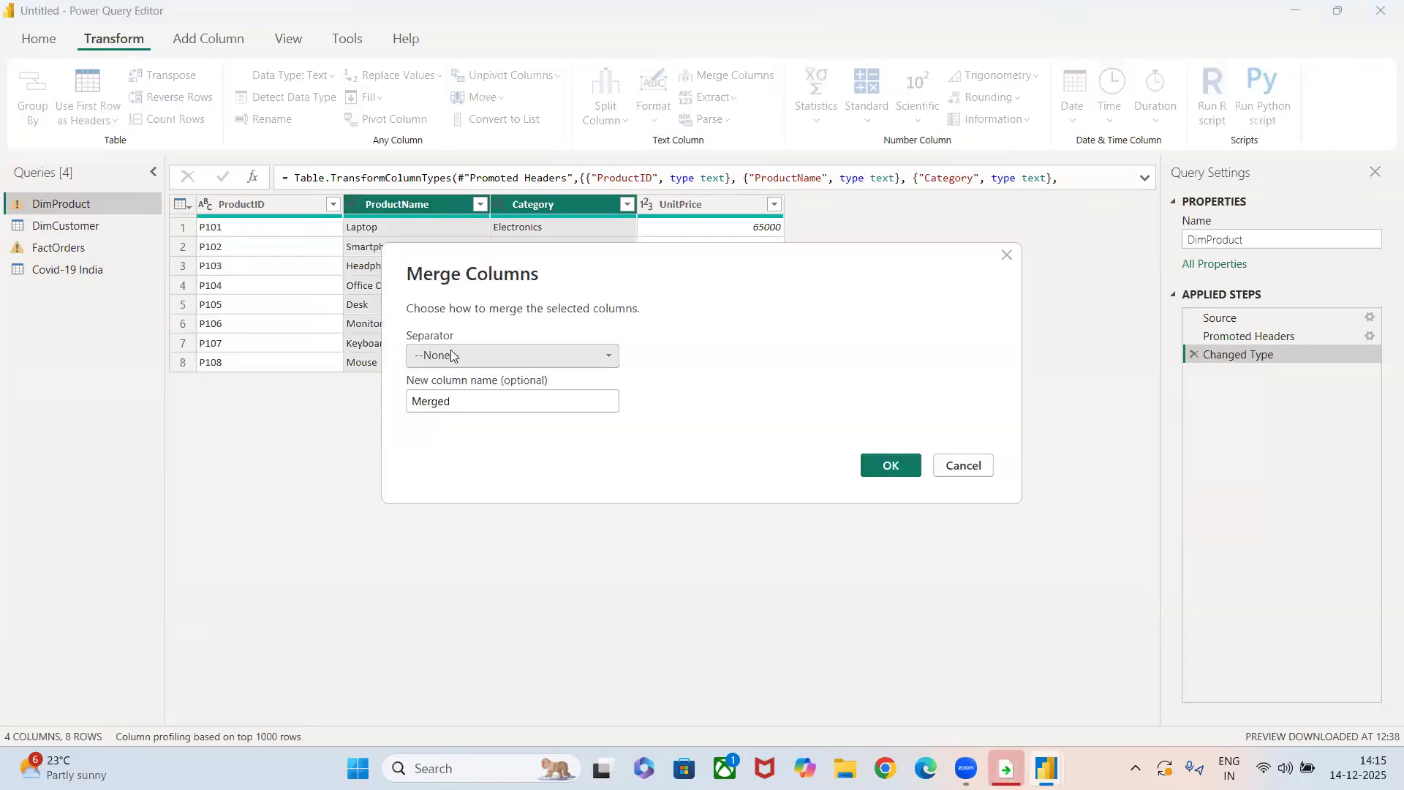
click(451, 356)
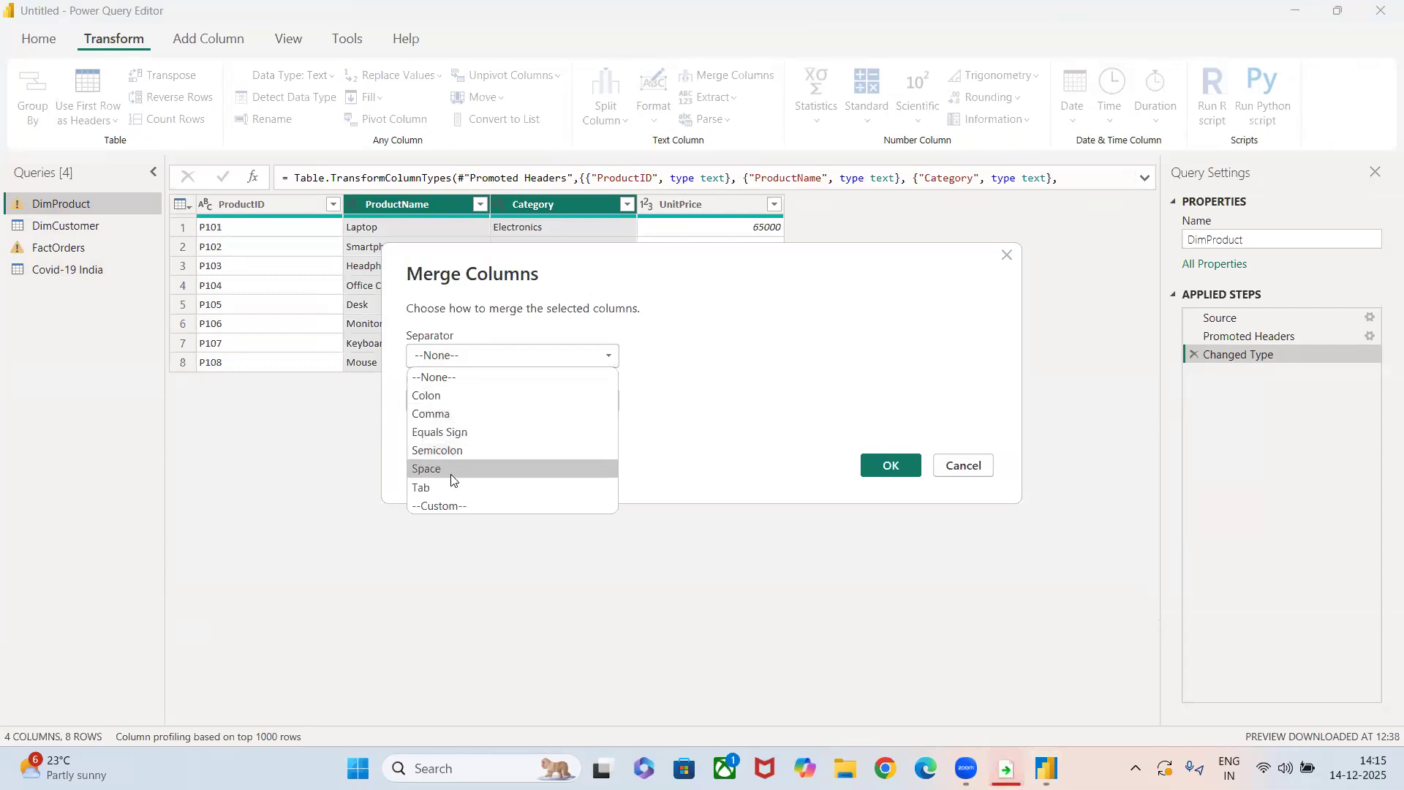
click(455, 504)
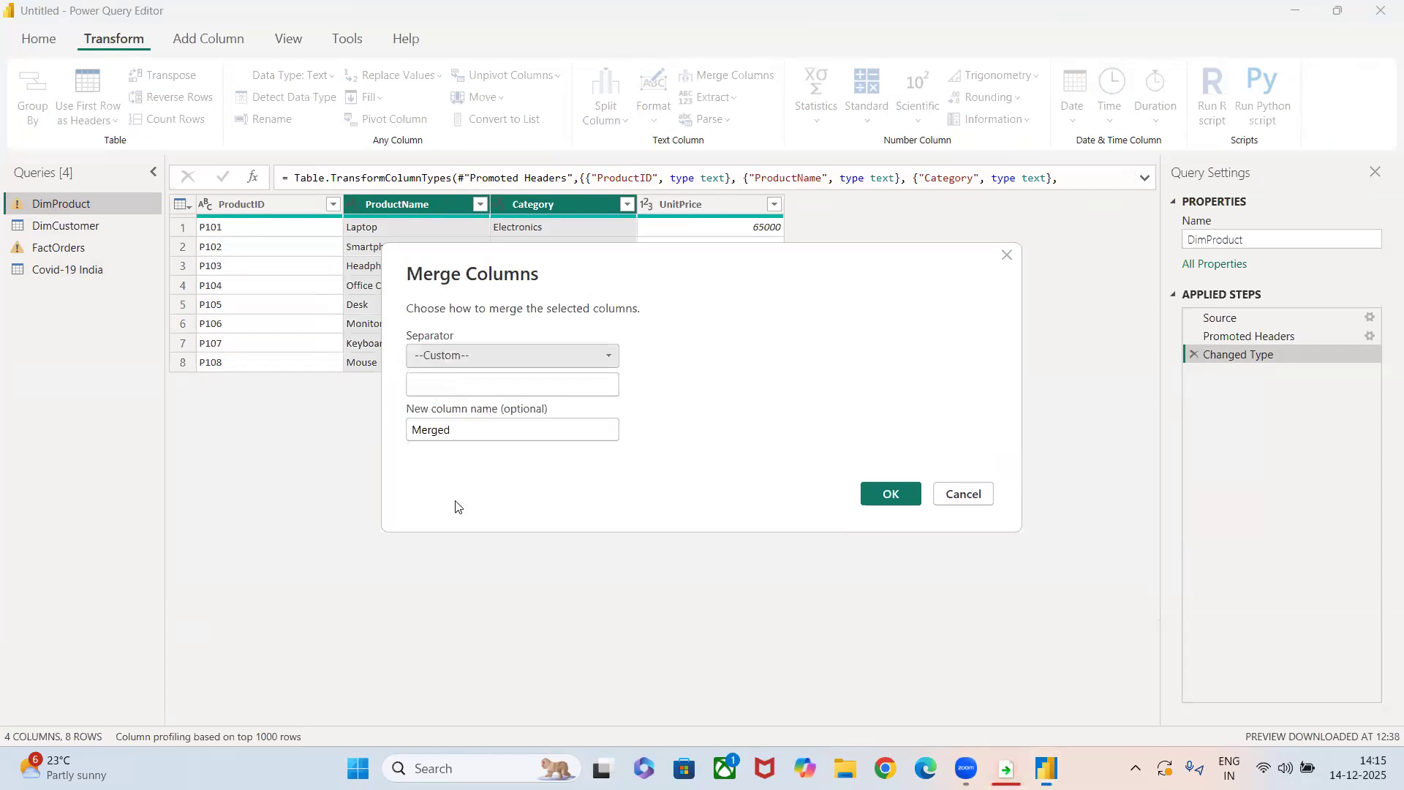
click(448, 385)
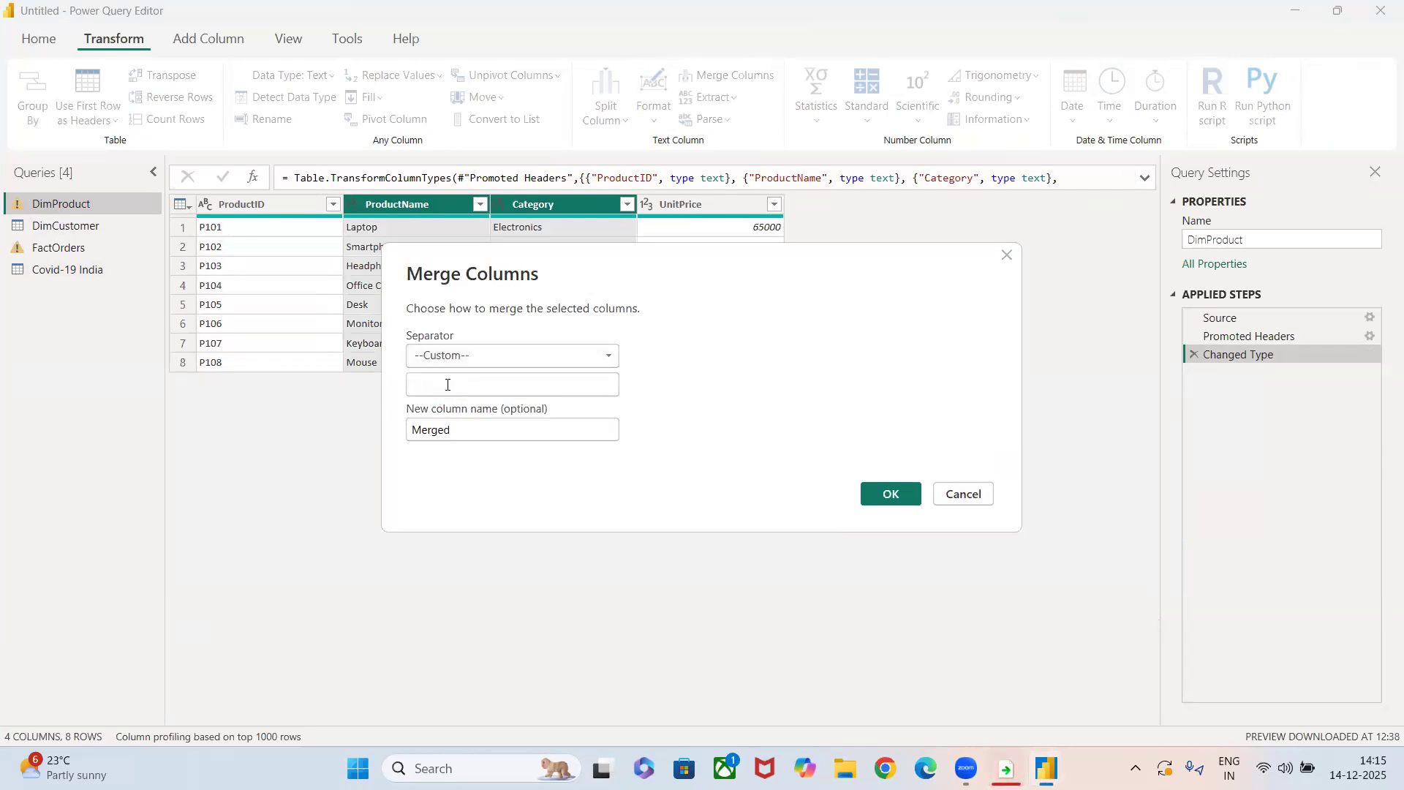
text(--)
click(891, 493)
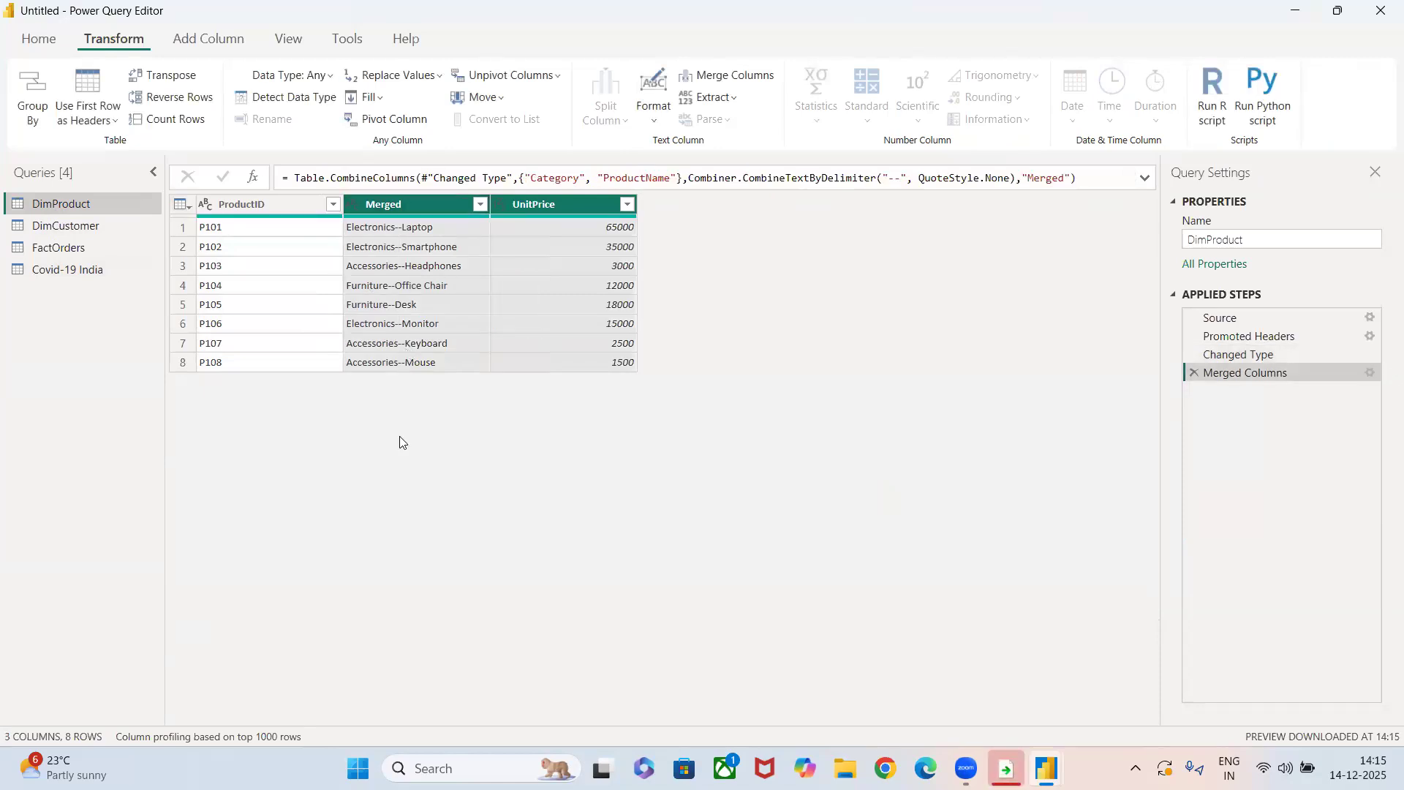
click(302, 318)
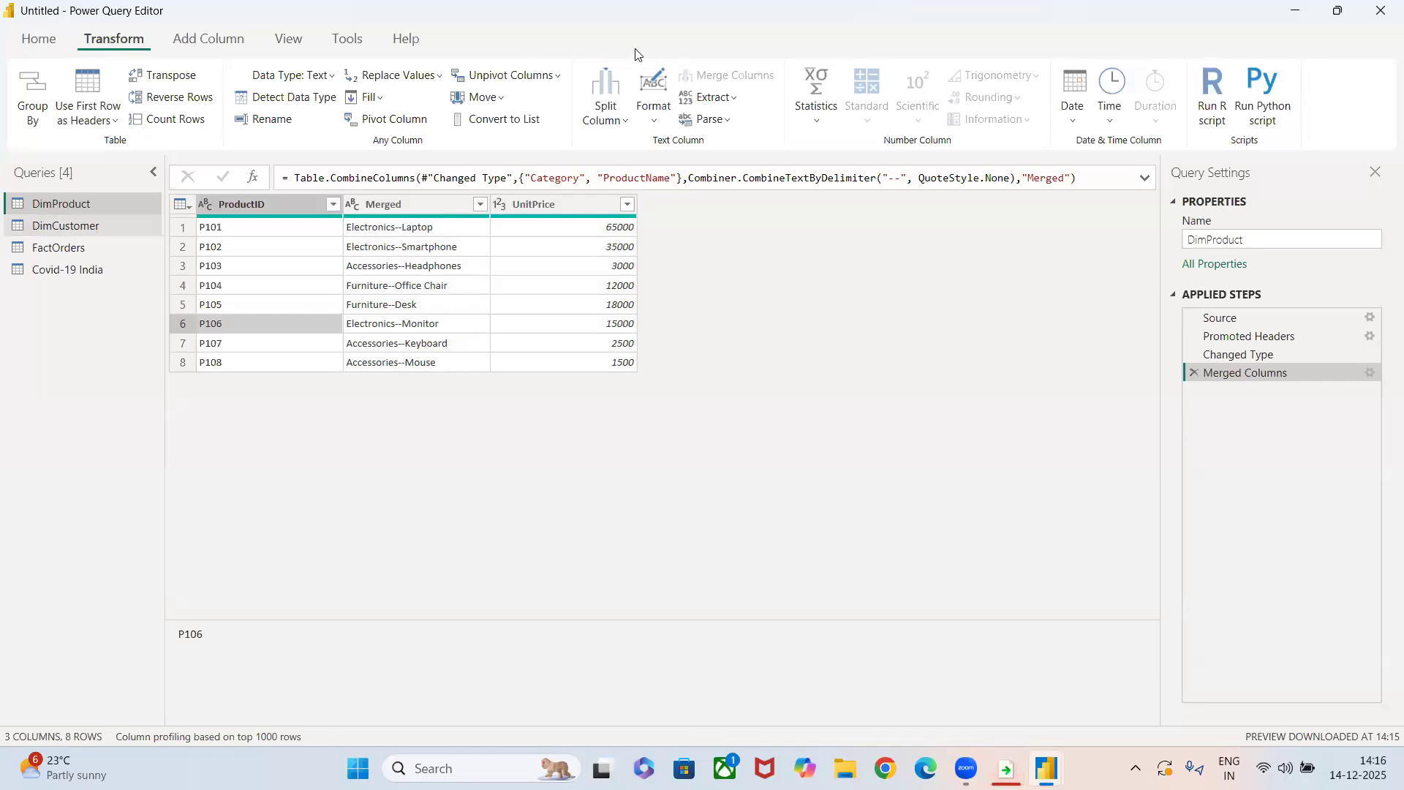
click(712, 119)
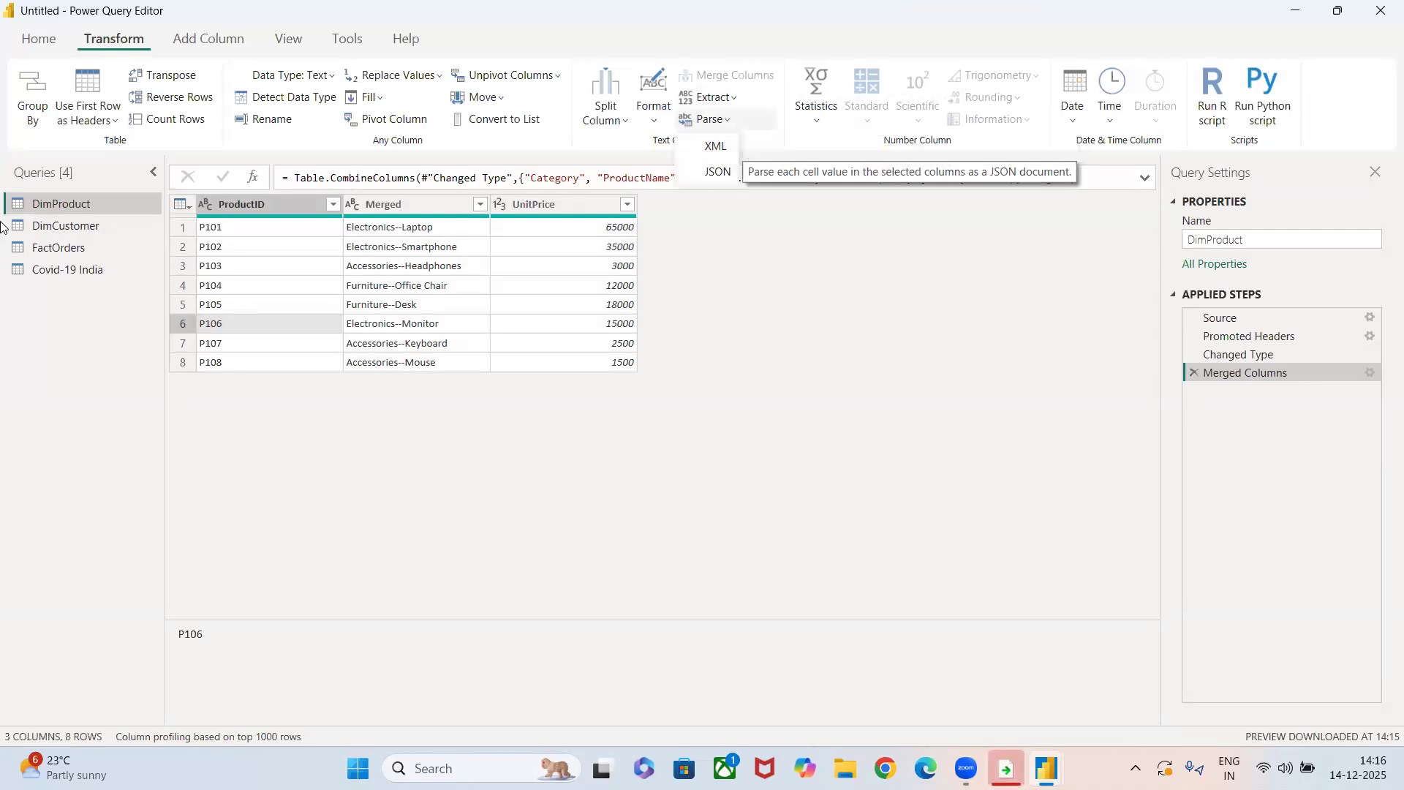
Detect the data type of the States column in the Covid-19 India query.
click(64, 269)
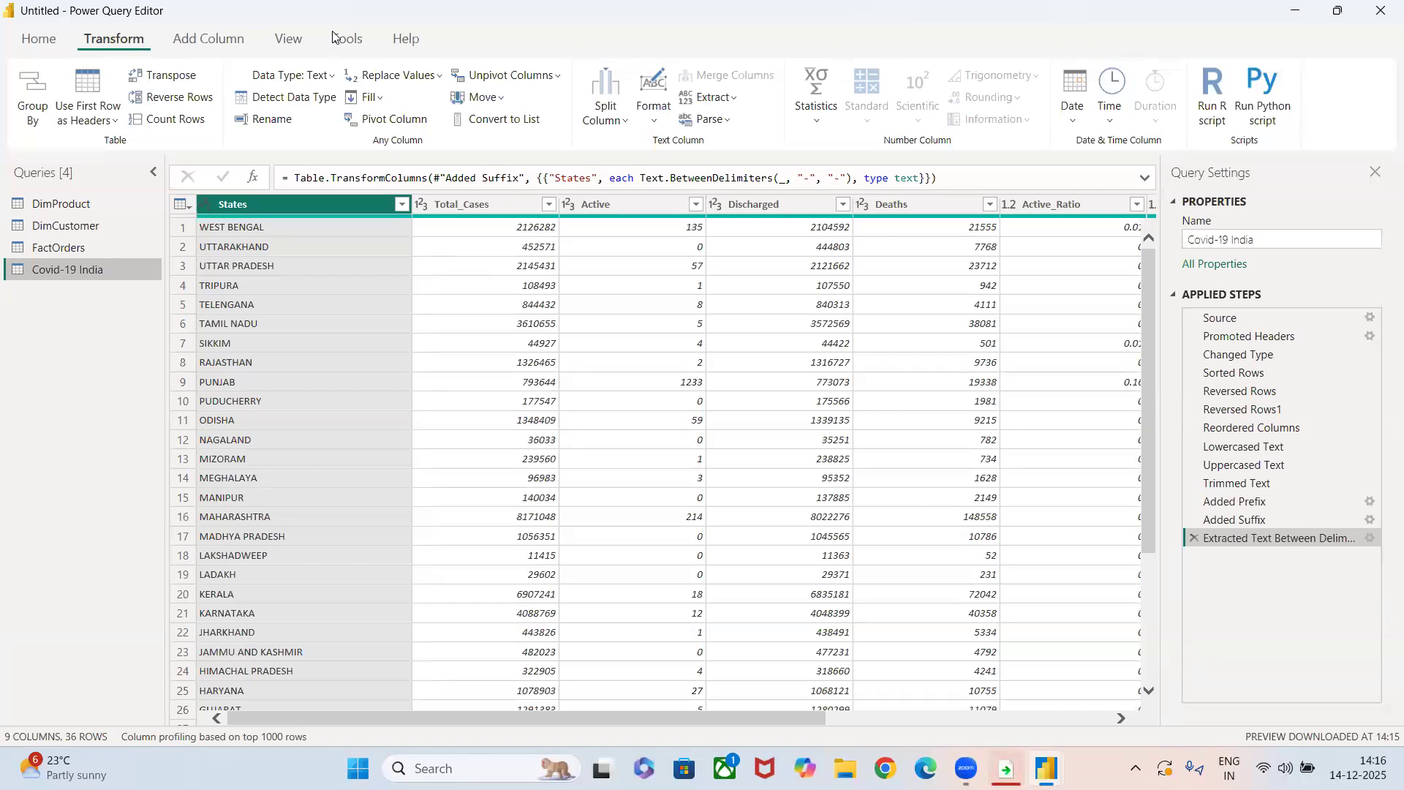
click(300, 99)
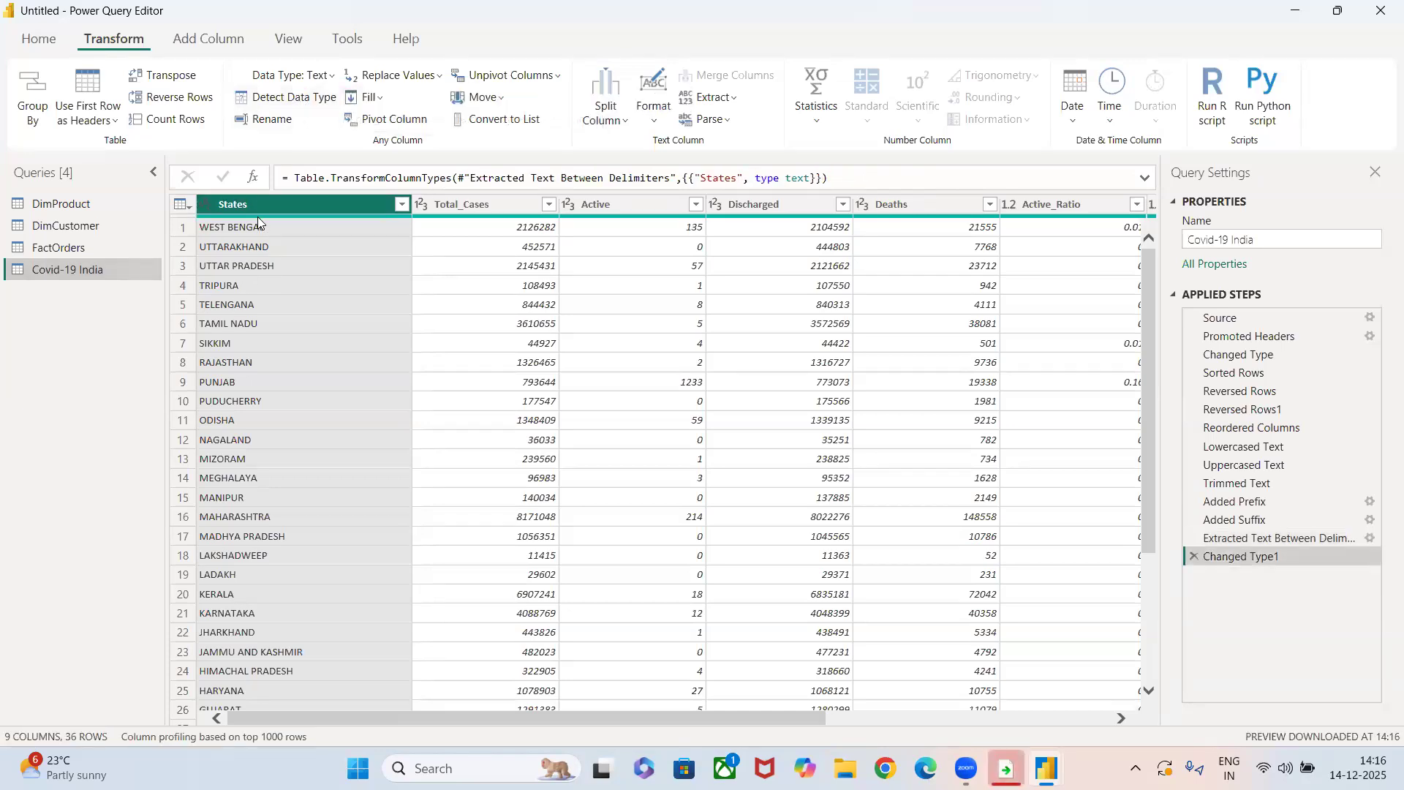
mouse_move(258, 218)
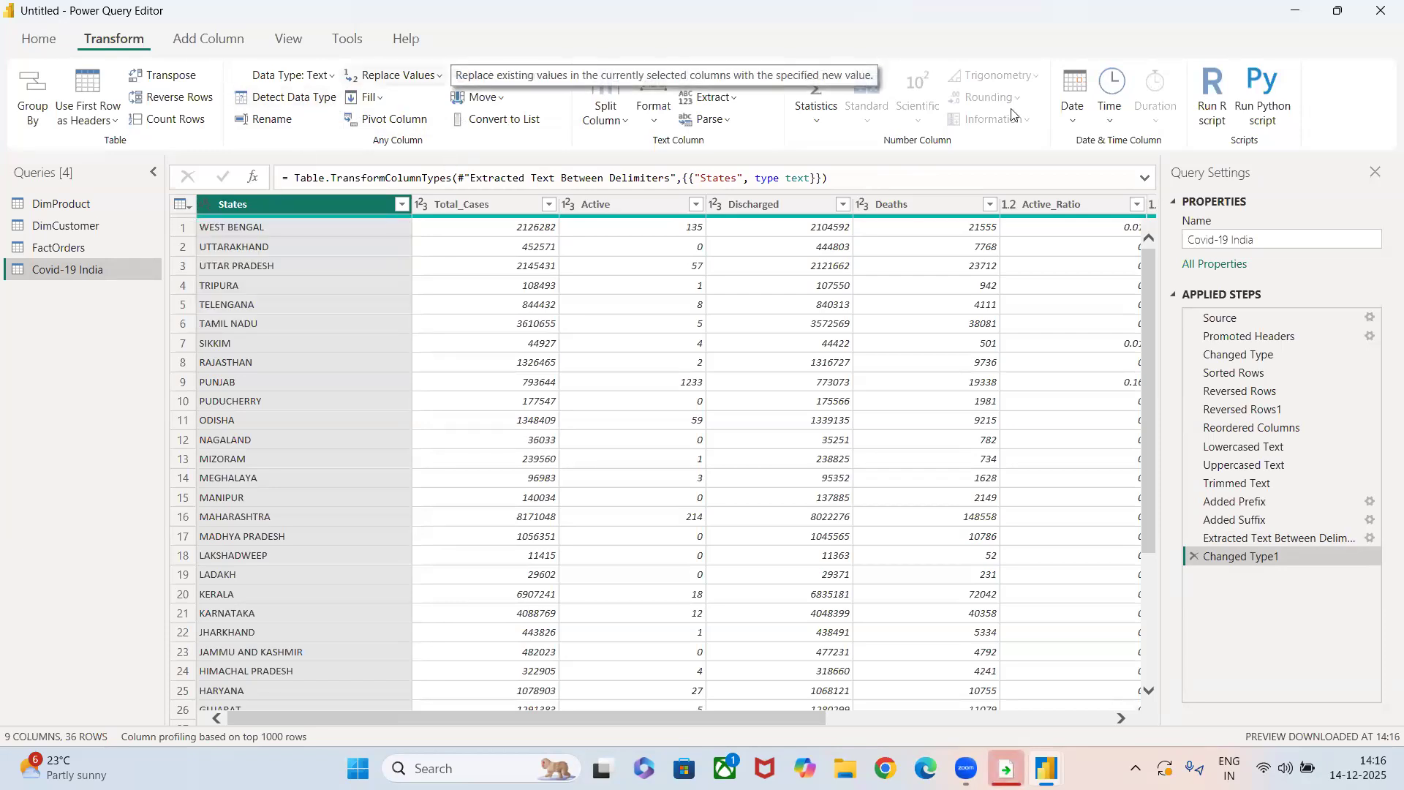
Calculate the minimum of the UnitPrice column in the DimProduct query, and remove the Calculated Minimum step.
click(56, 209)
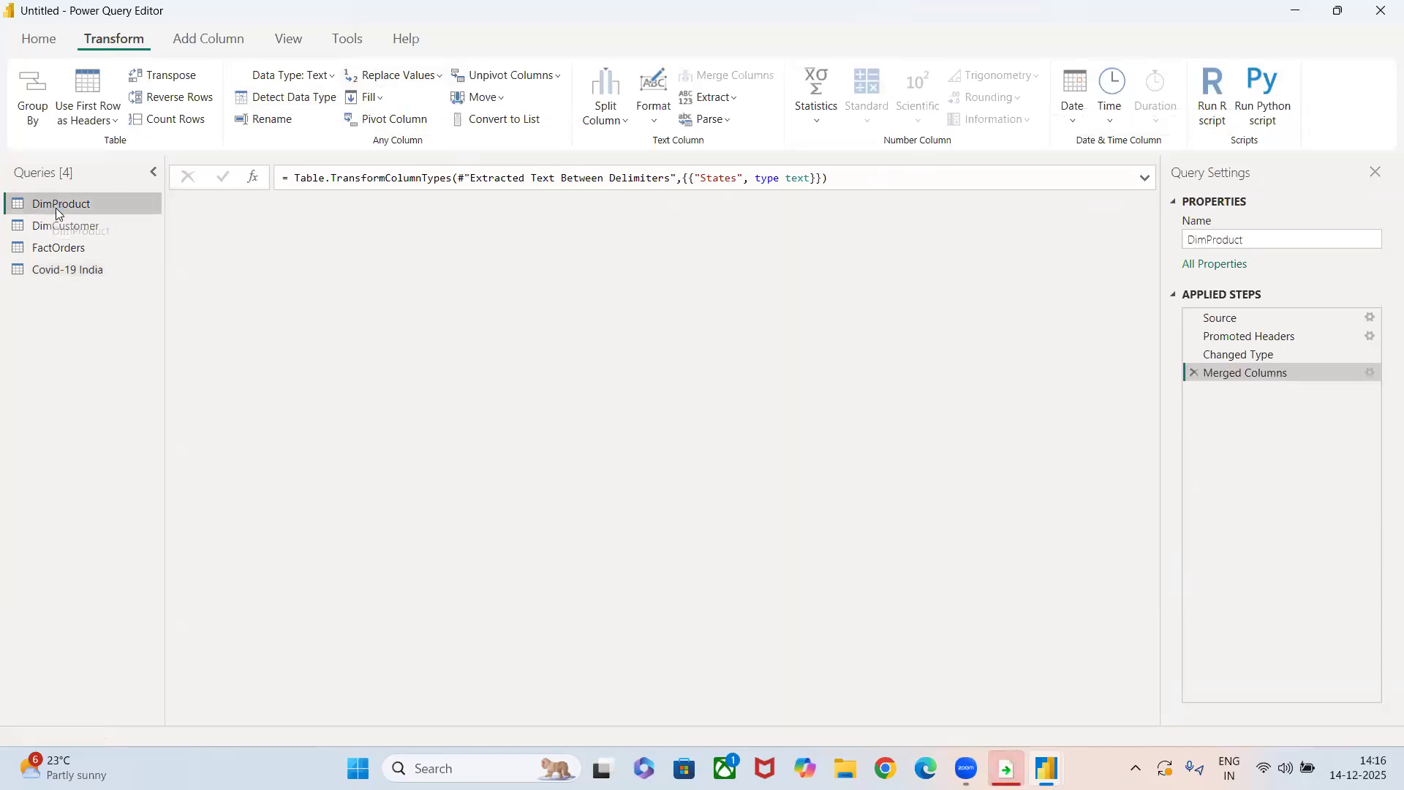
click(527, 210)
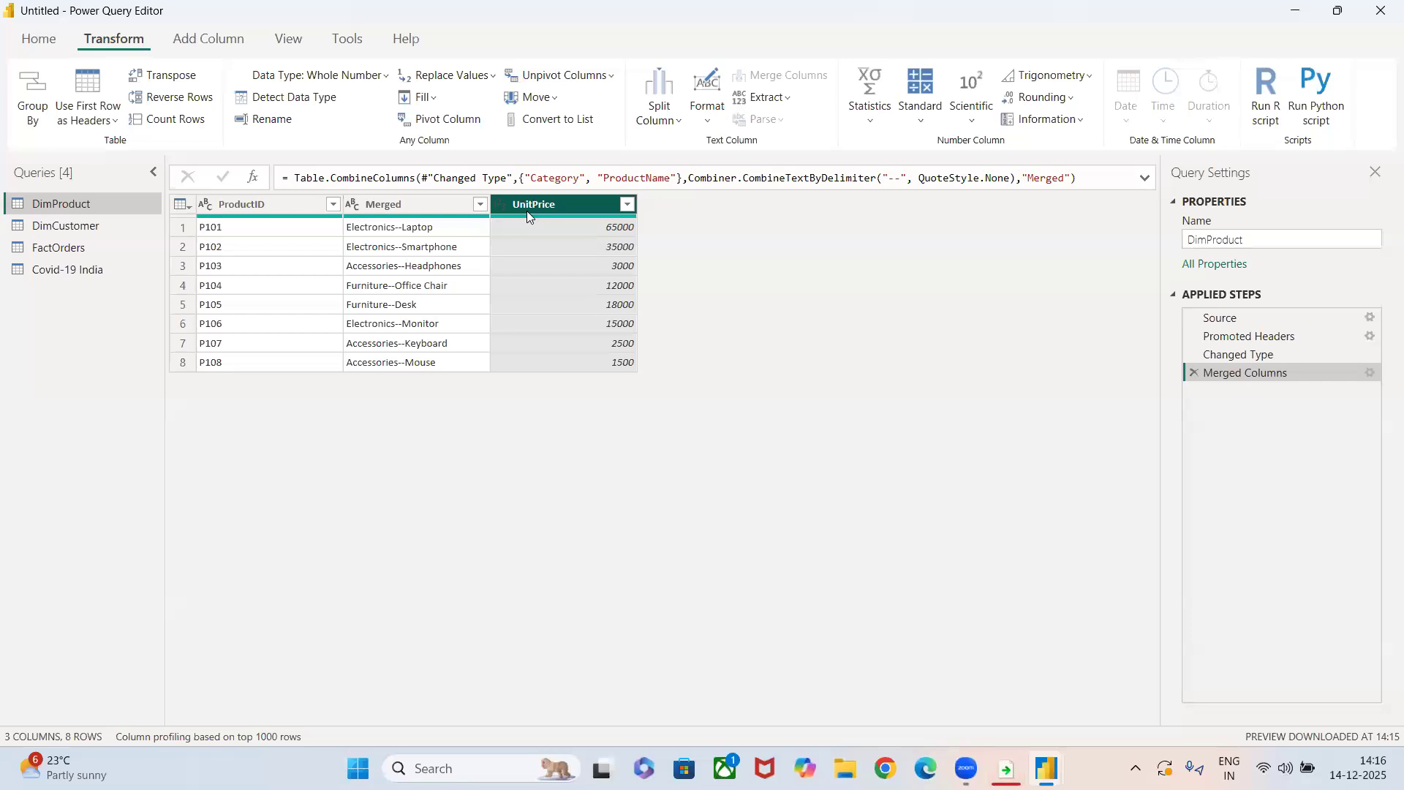
click(872, 115)
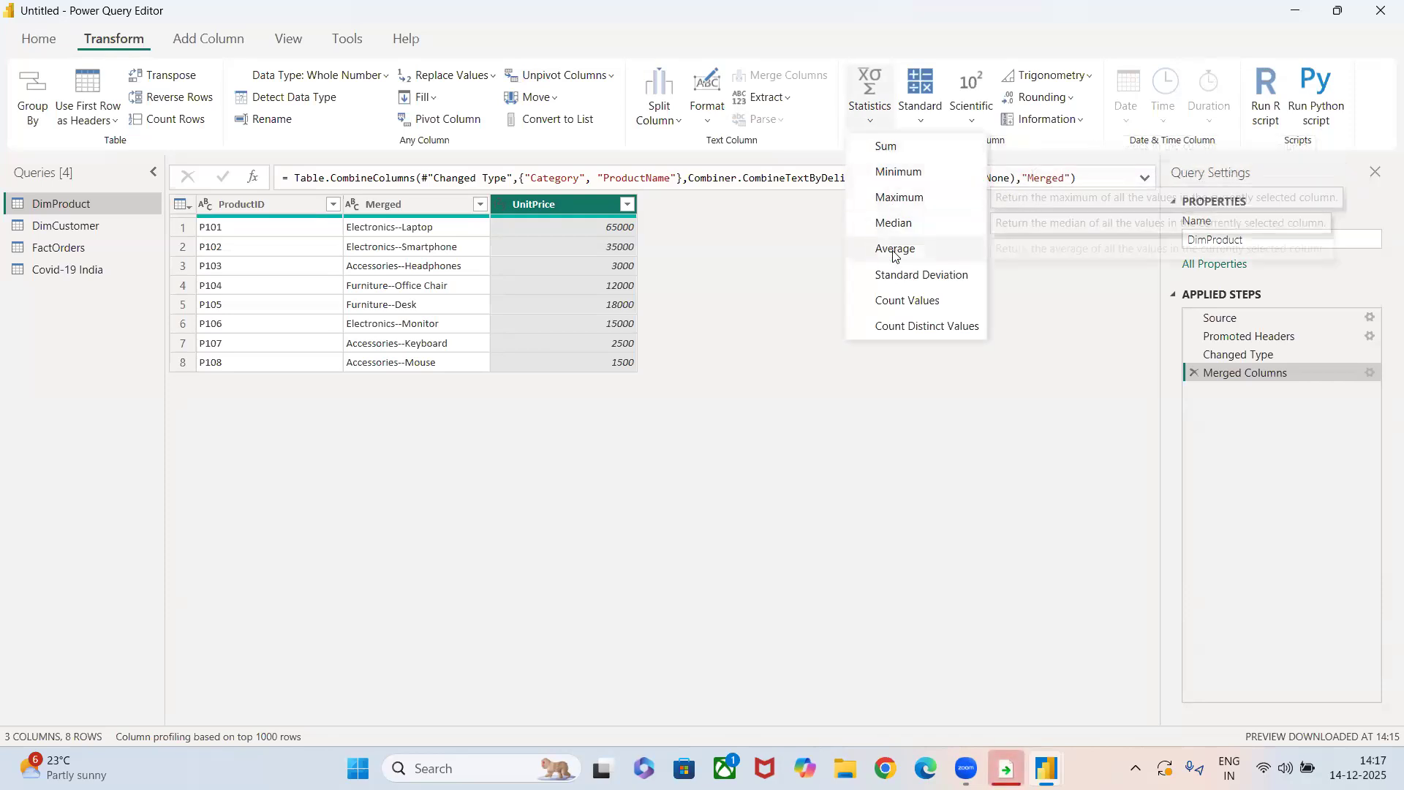
click(905, 175)
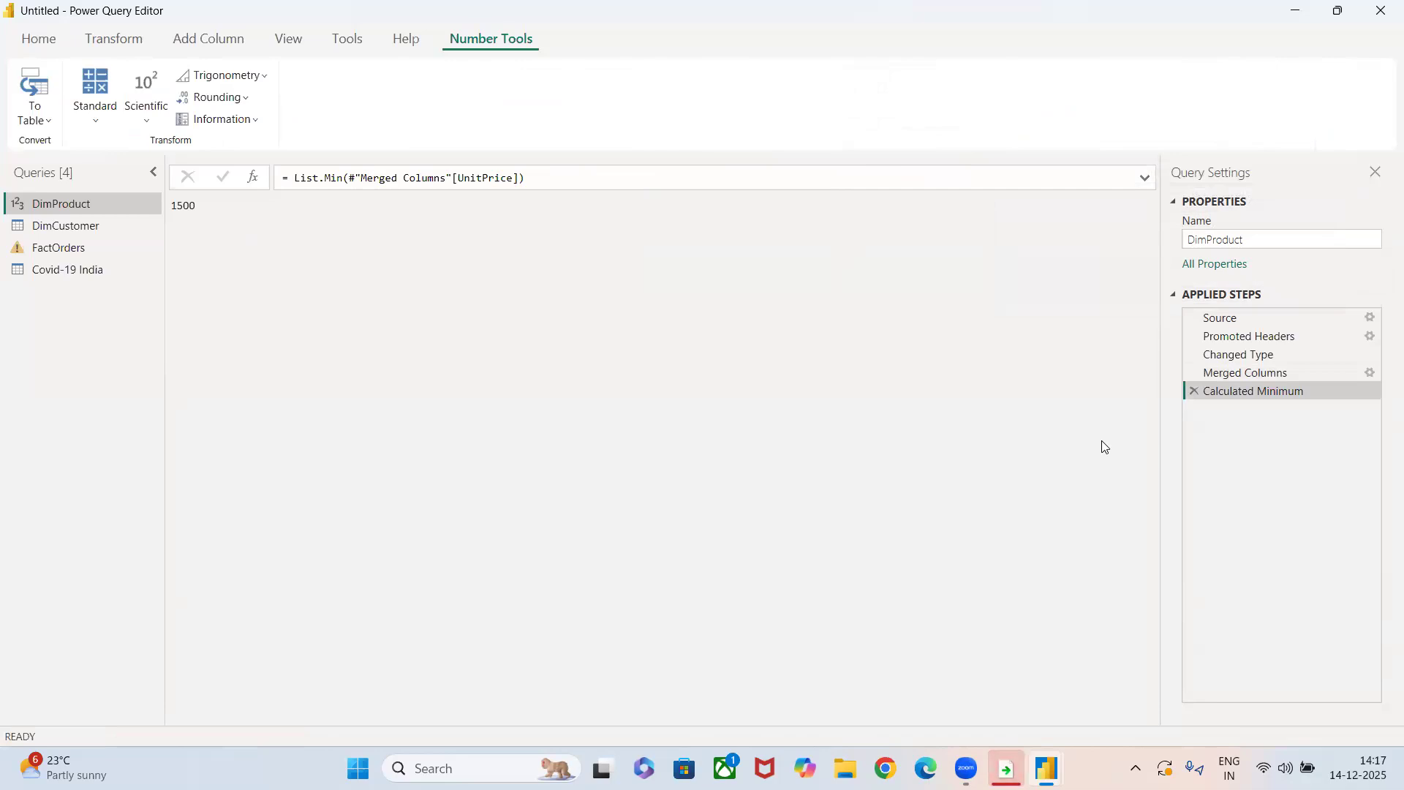
click(1192, 391)
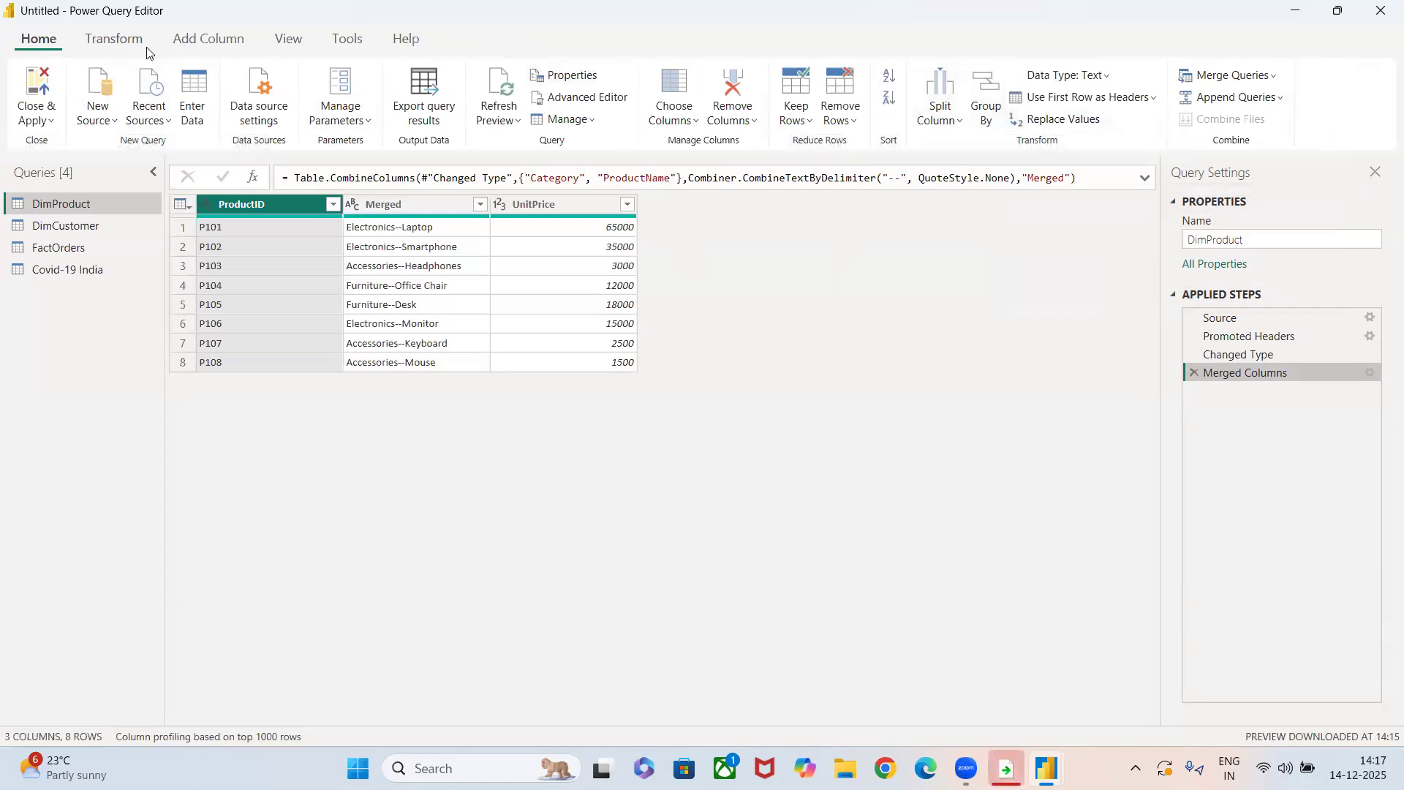
Calculate the average of the UnitPrice column, and remove the Calculated Average step.
click(117, 42)
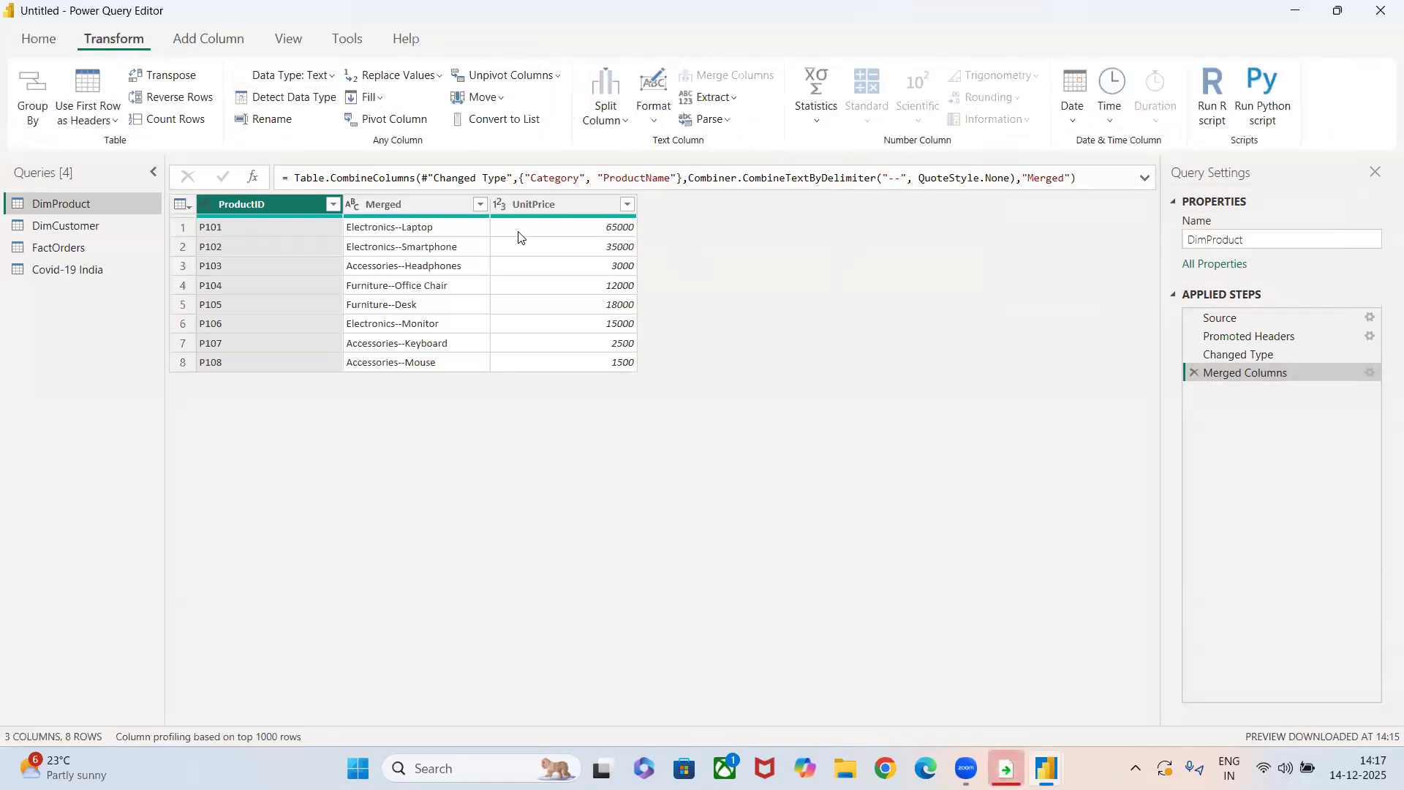
click(530, 203)
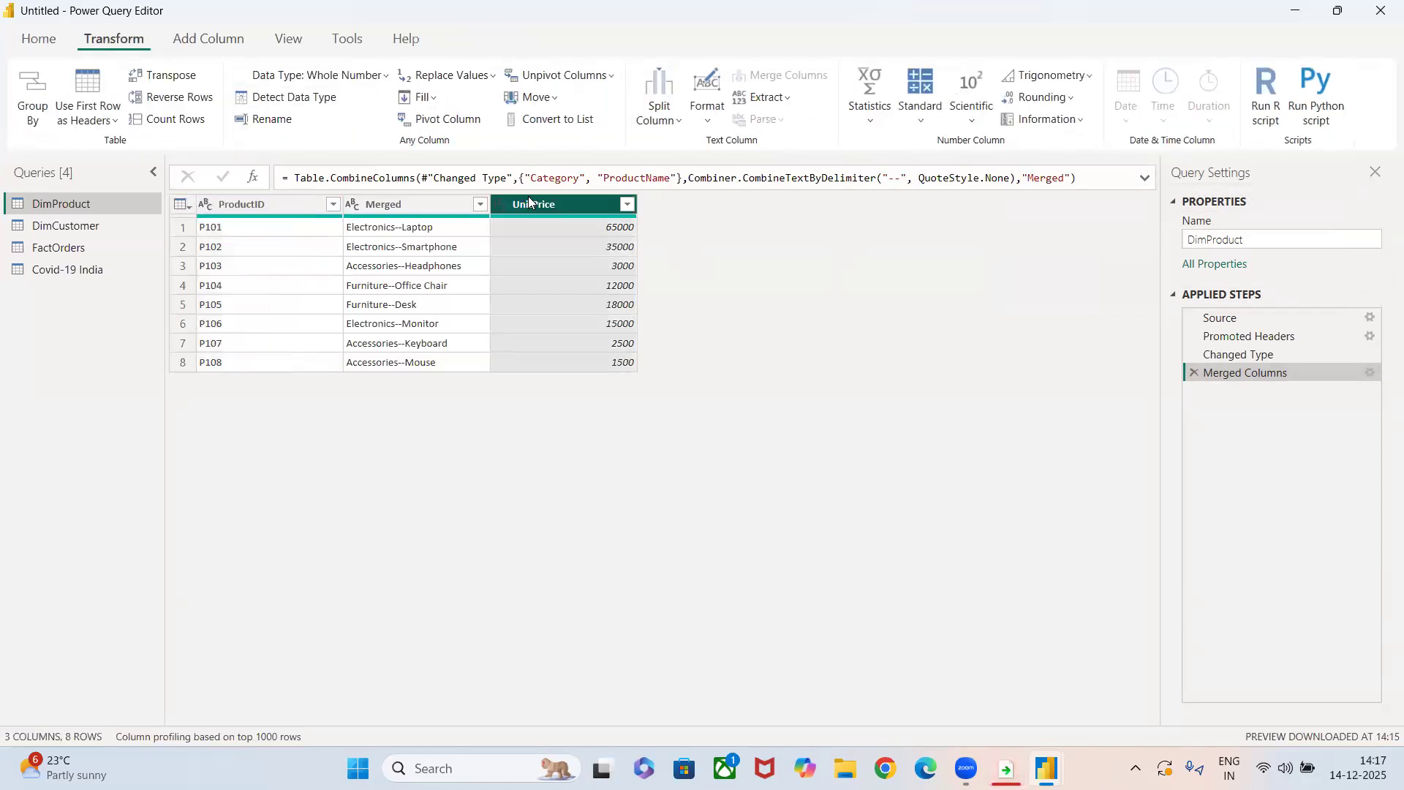
click(869, 106)
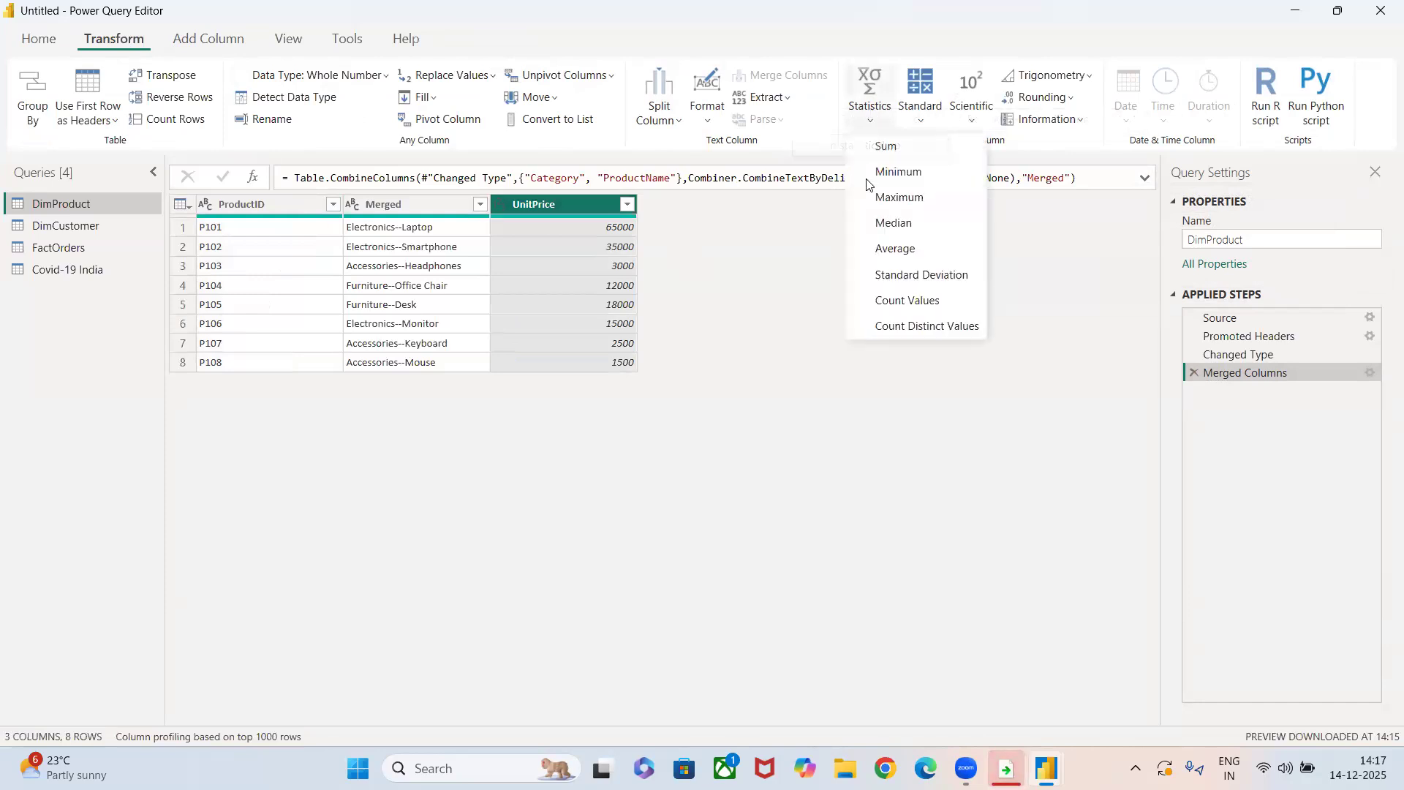
click(892, 248)
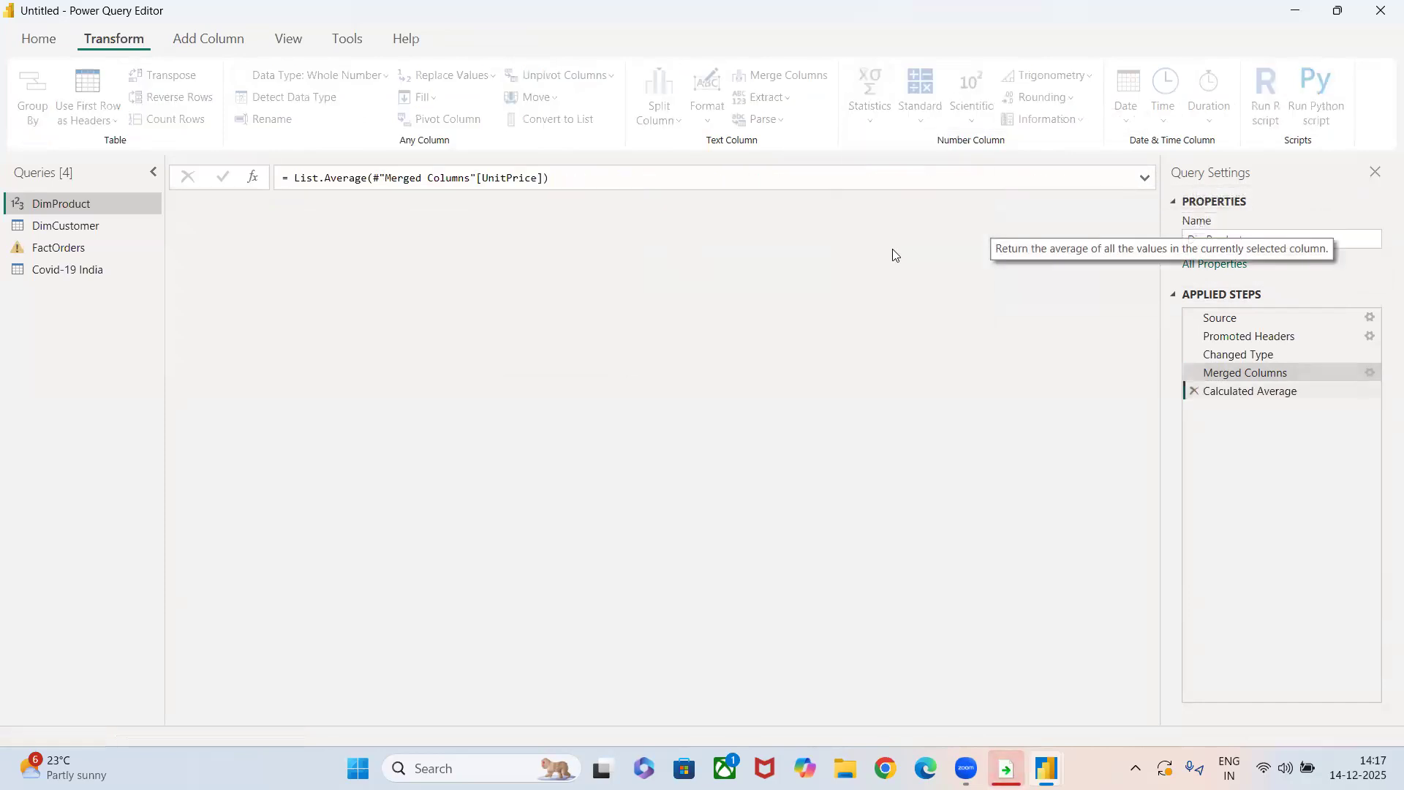
click(1193, 393)
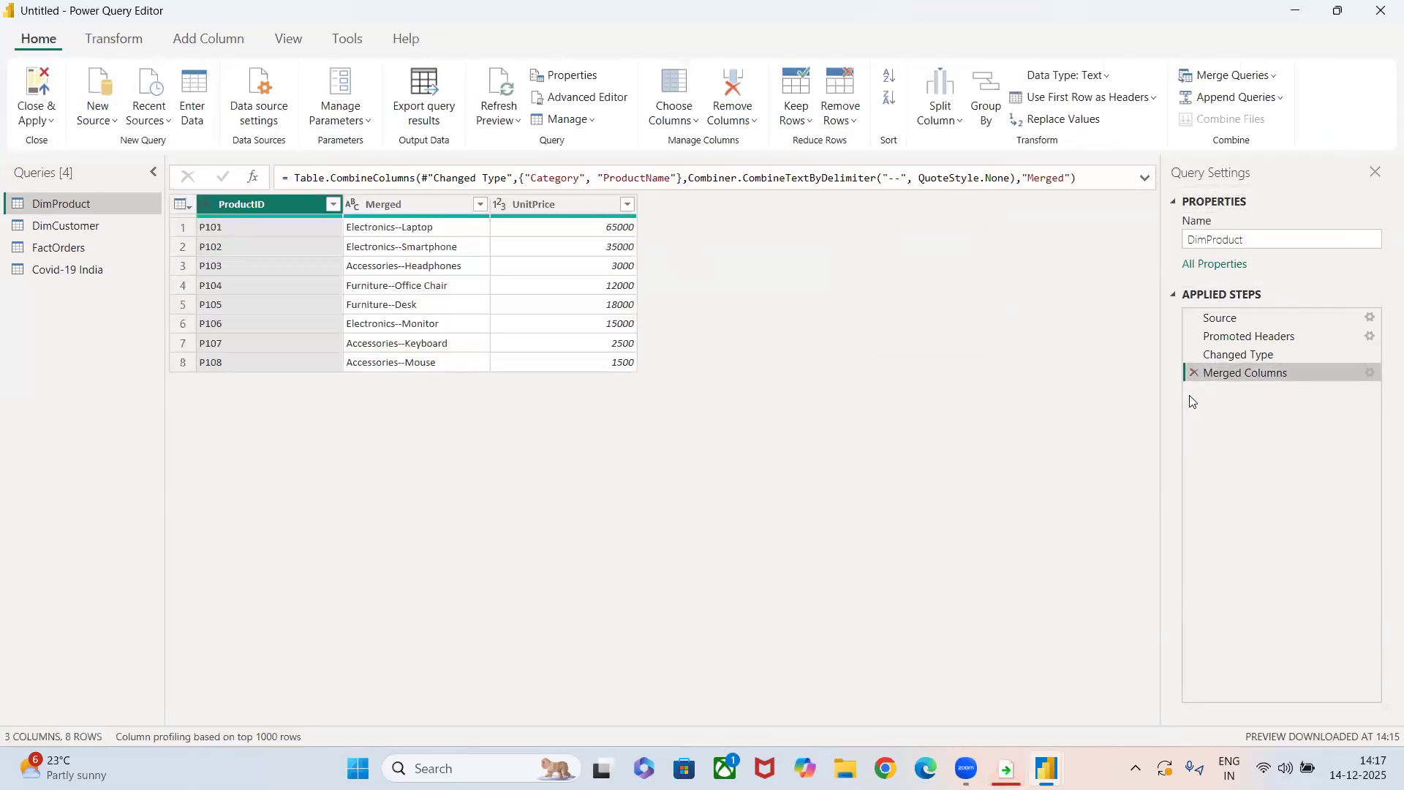
Calculate the maximum of the UnitPrice column, and remove the Calculated Maximum step.
click(535, 204)
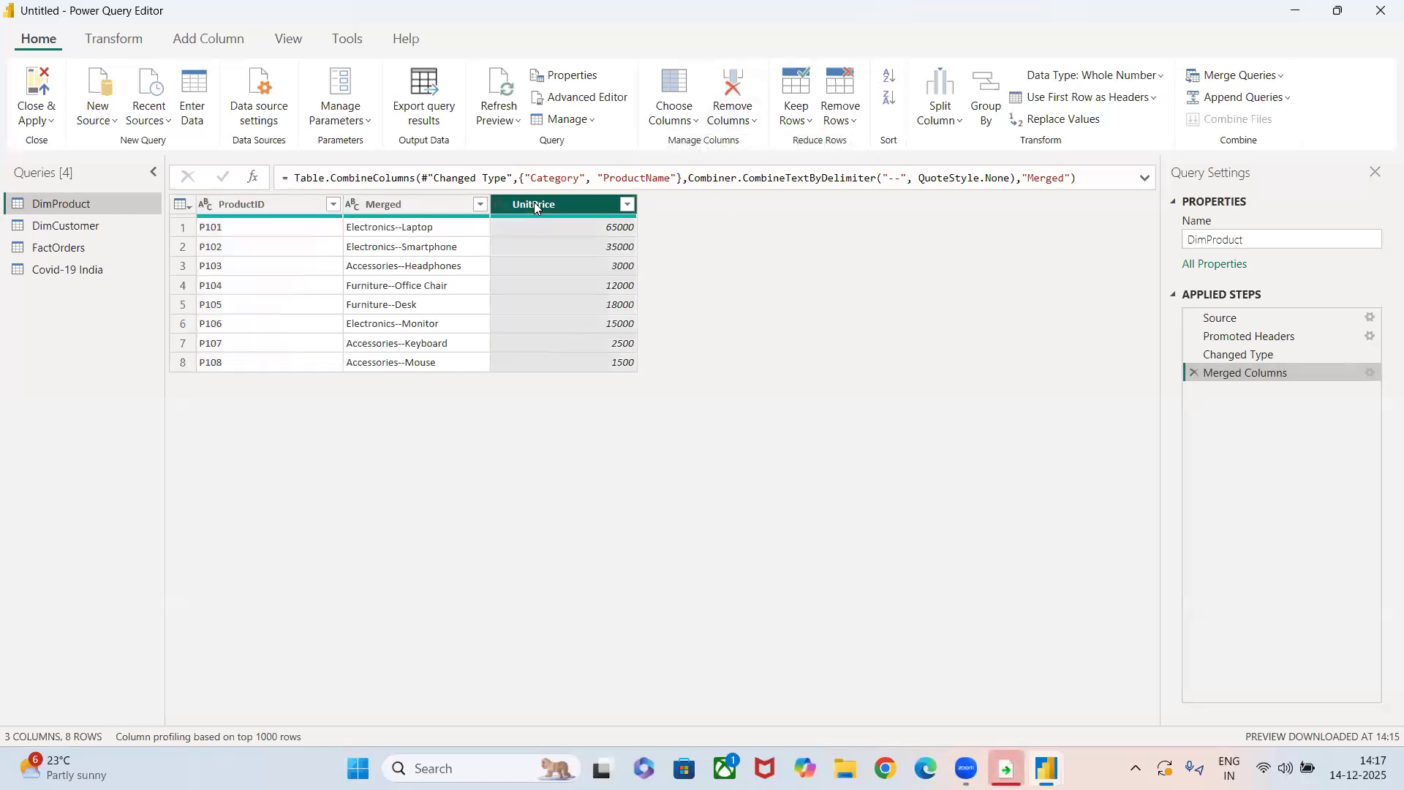
click(114, 39)
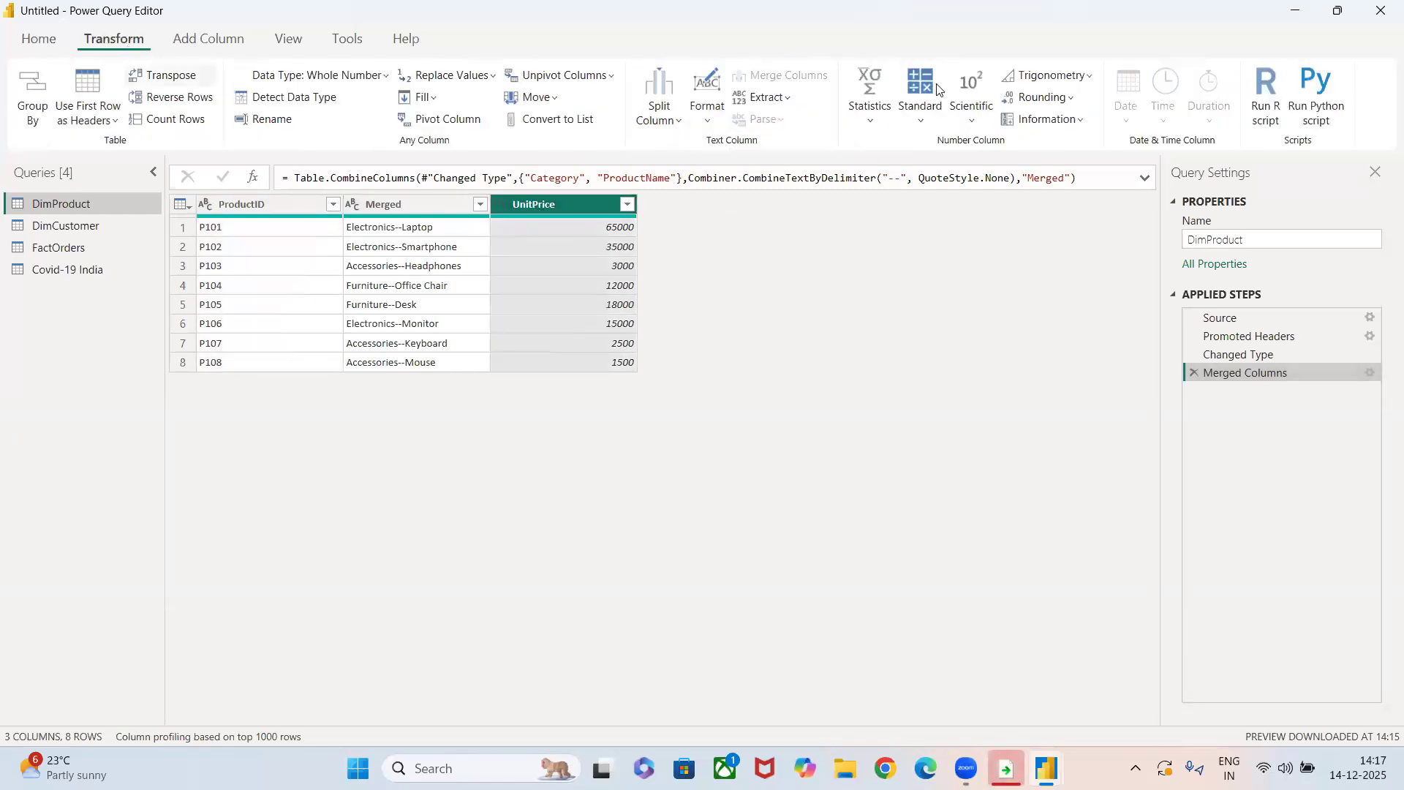
click(870, 106)
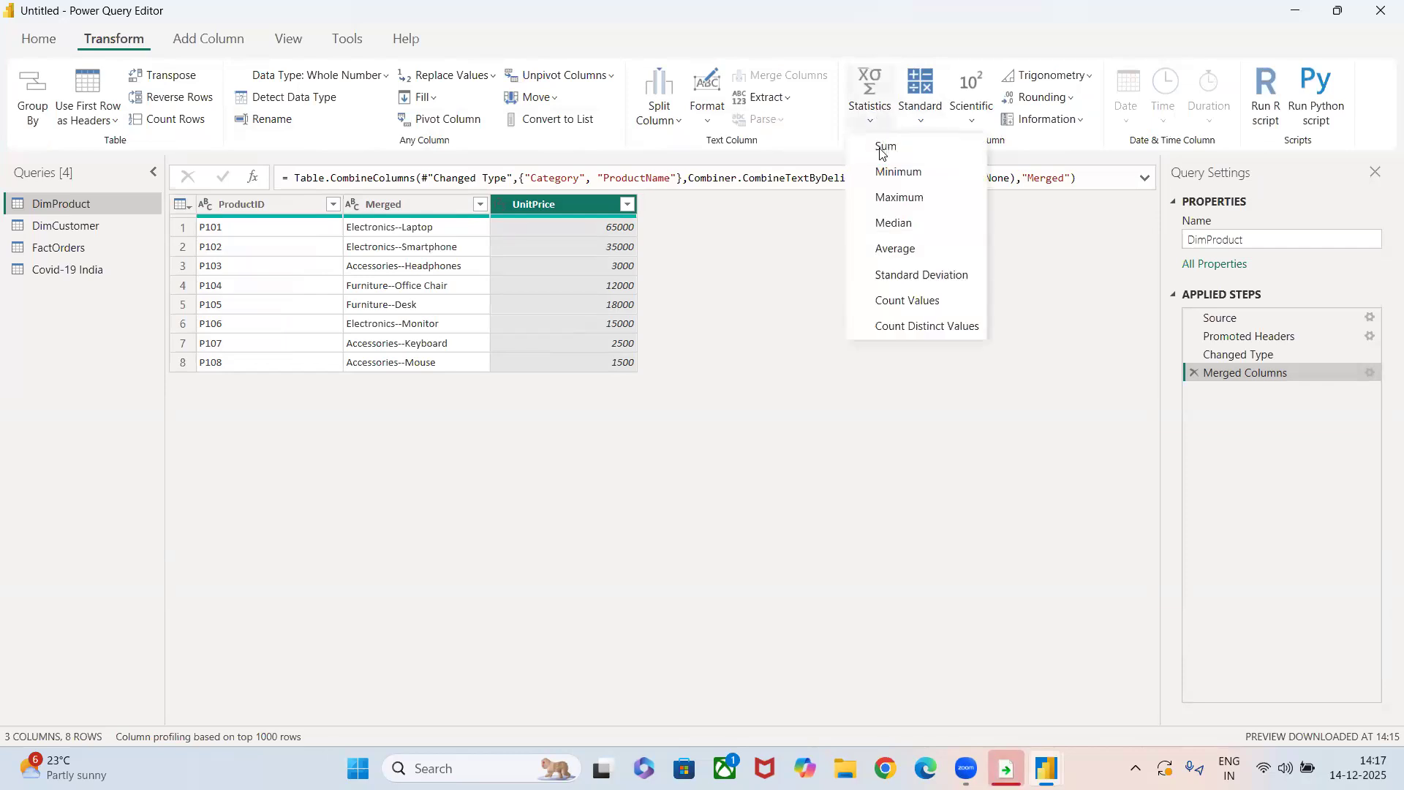
click(898, 199)
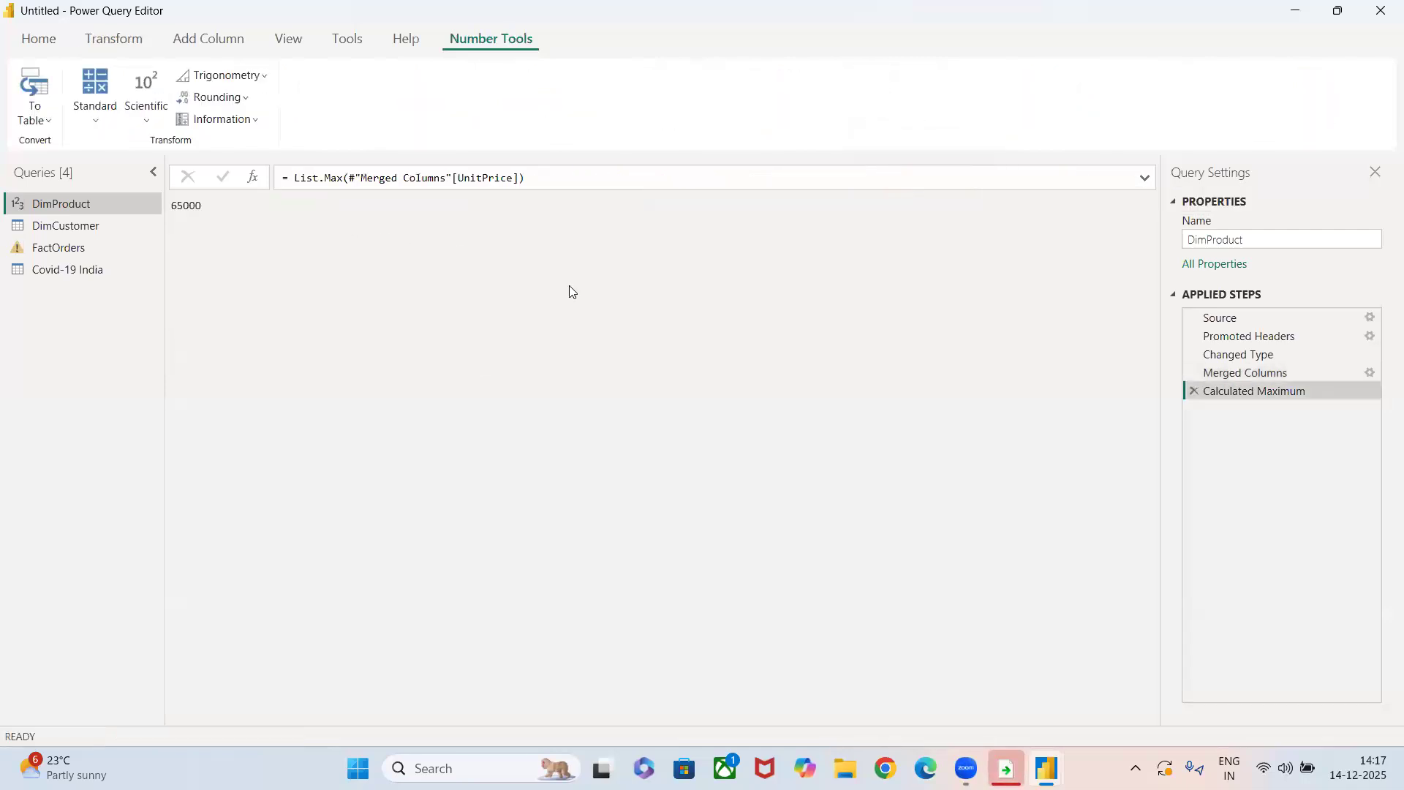
click(1191, 392)
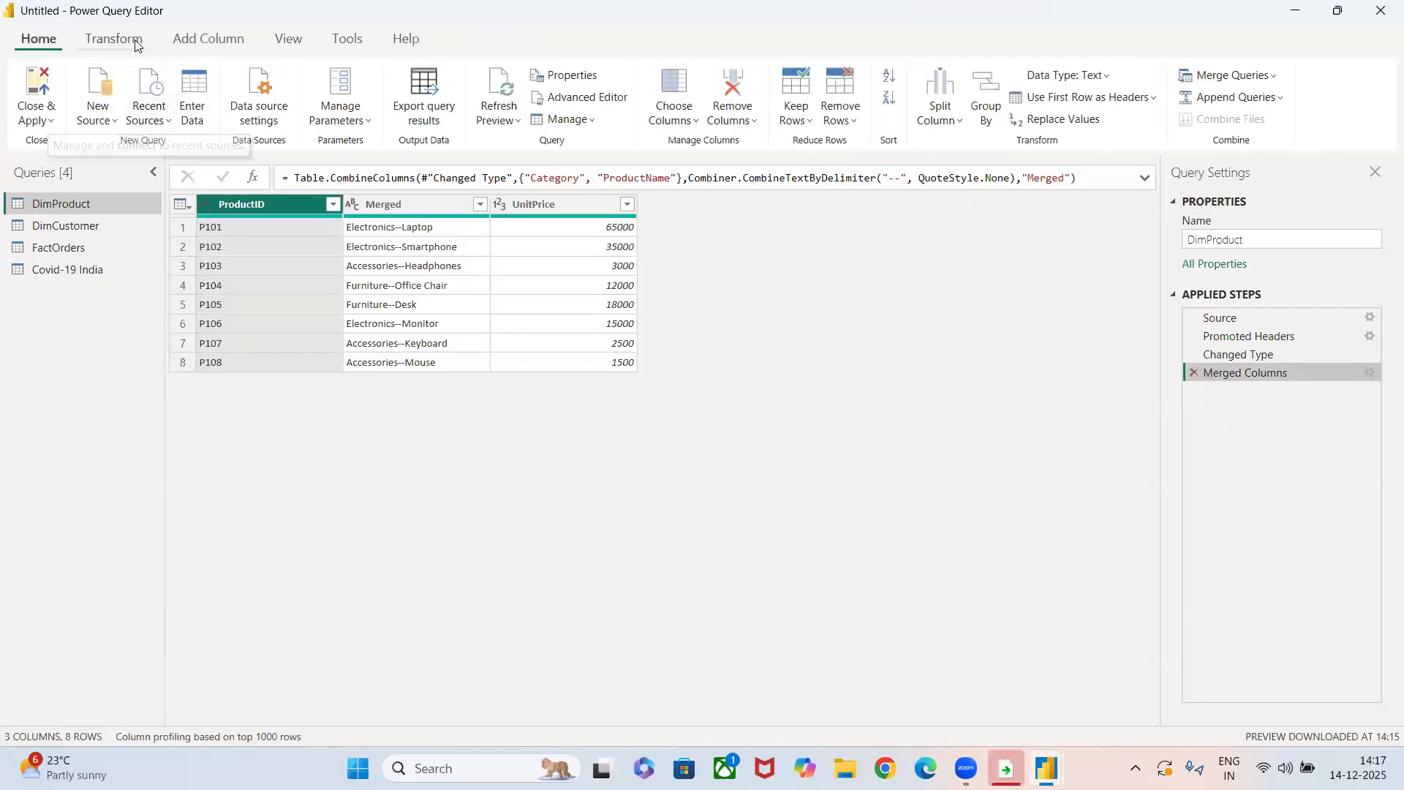
Multiply each value in the DimProduct query's UnitPrice column by 2.
click(113, 38)
click(542, 202)
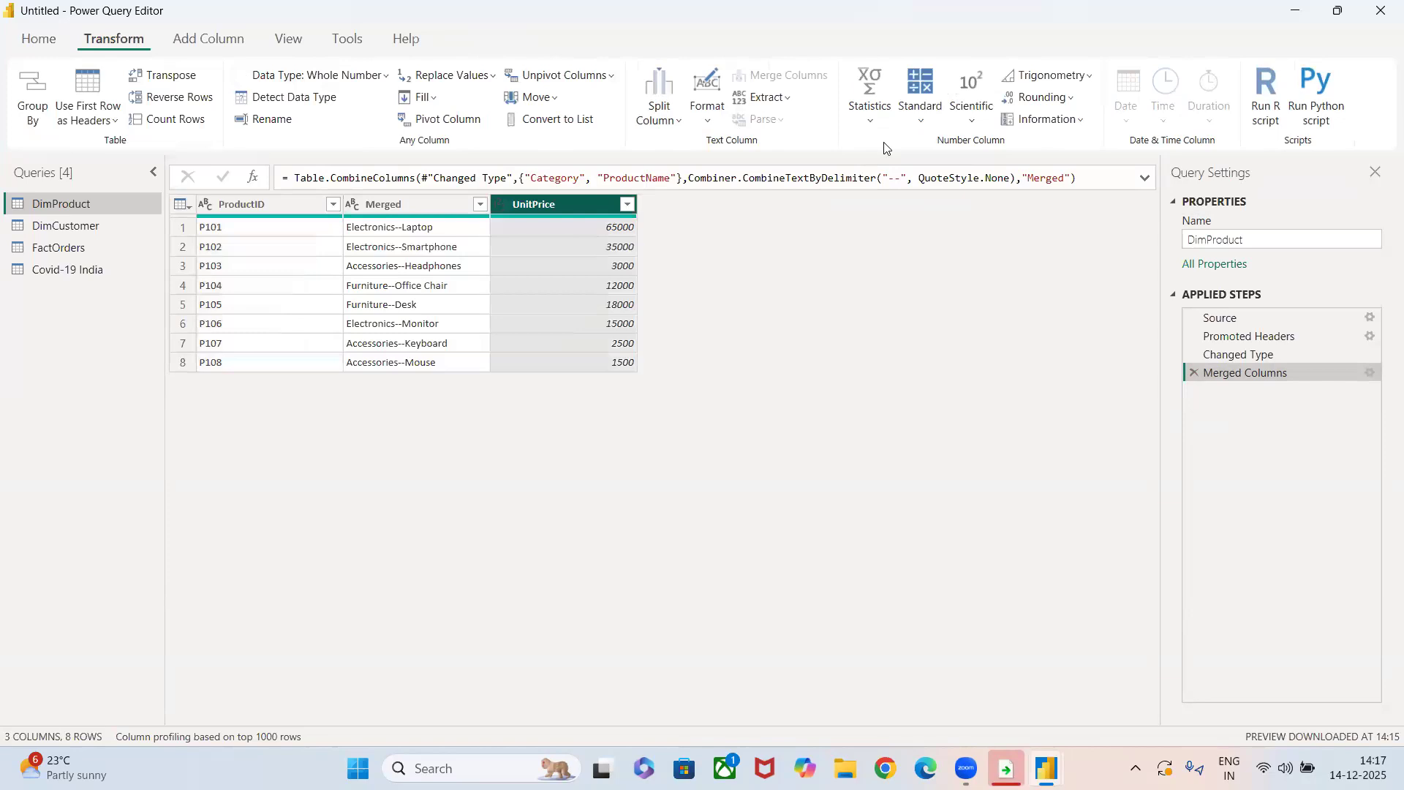
click(922, 117)
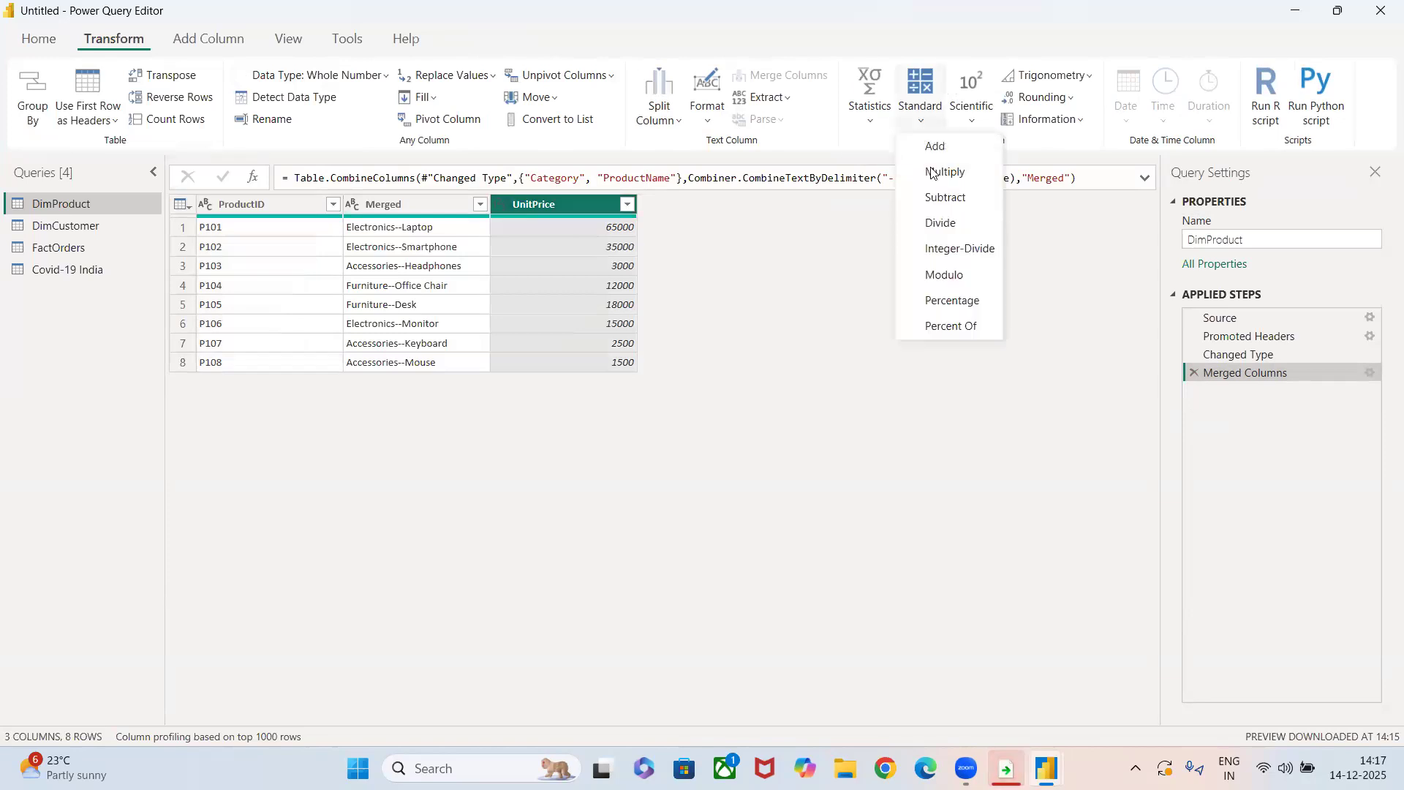
click(965, 174)
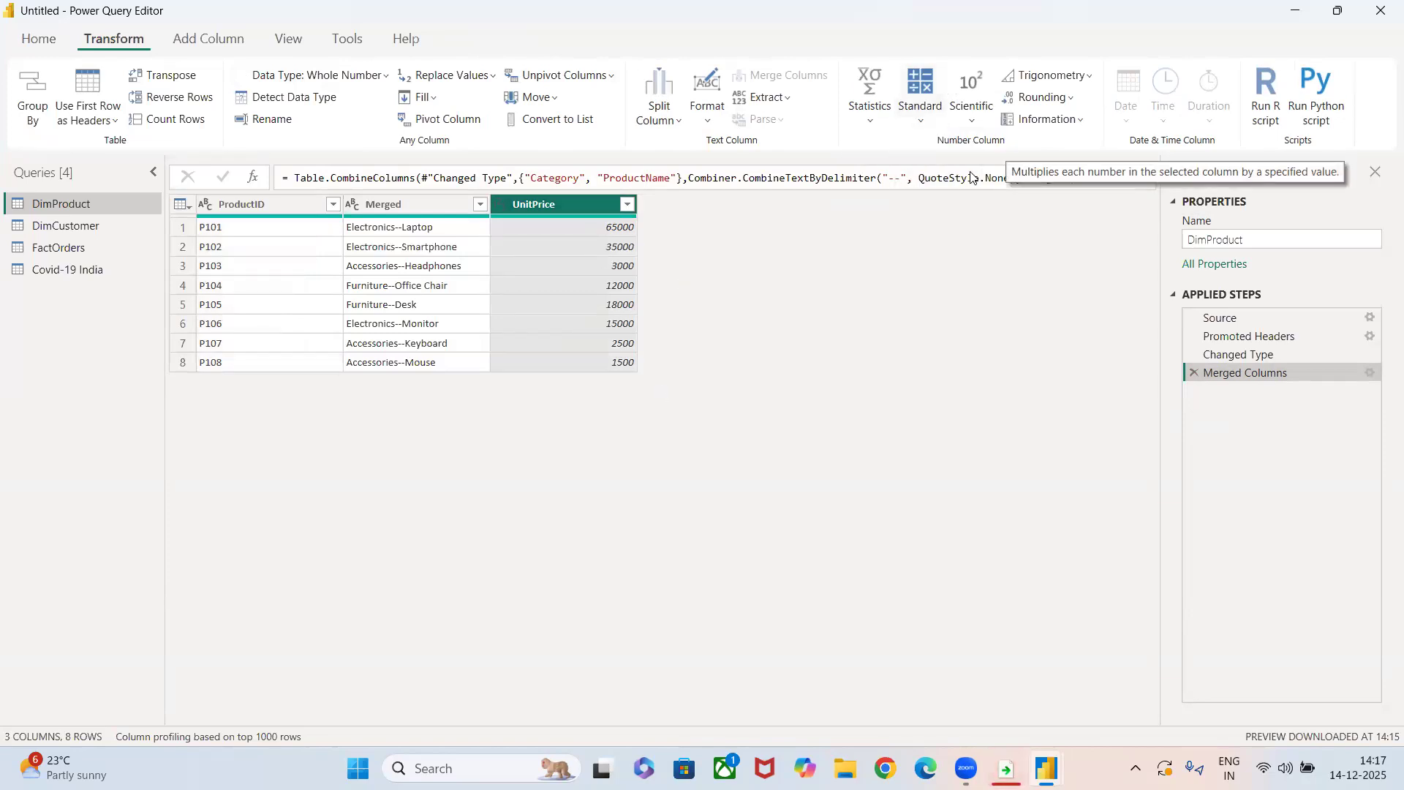
text(2)
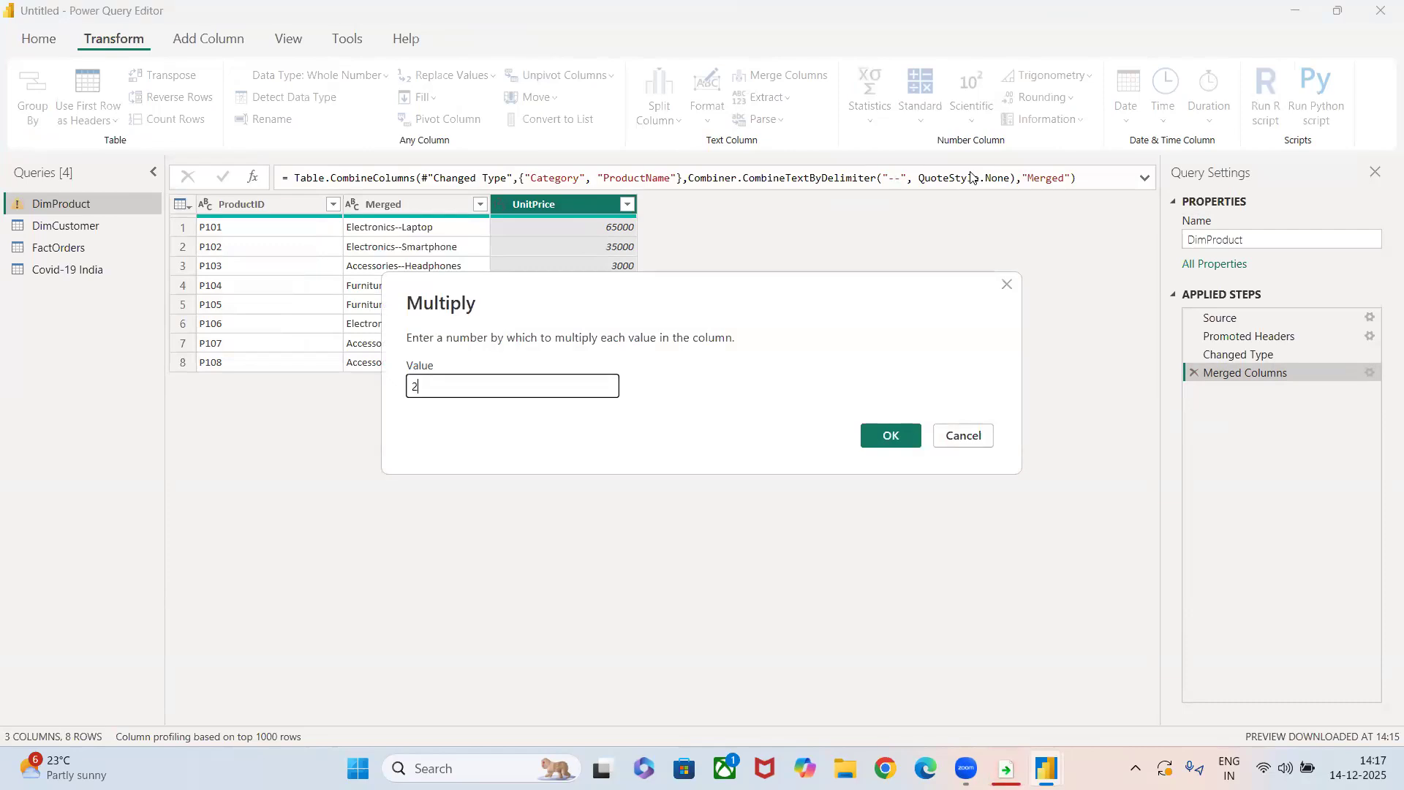
click(890, 437)
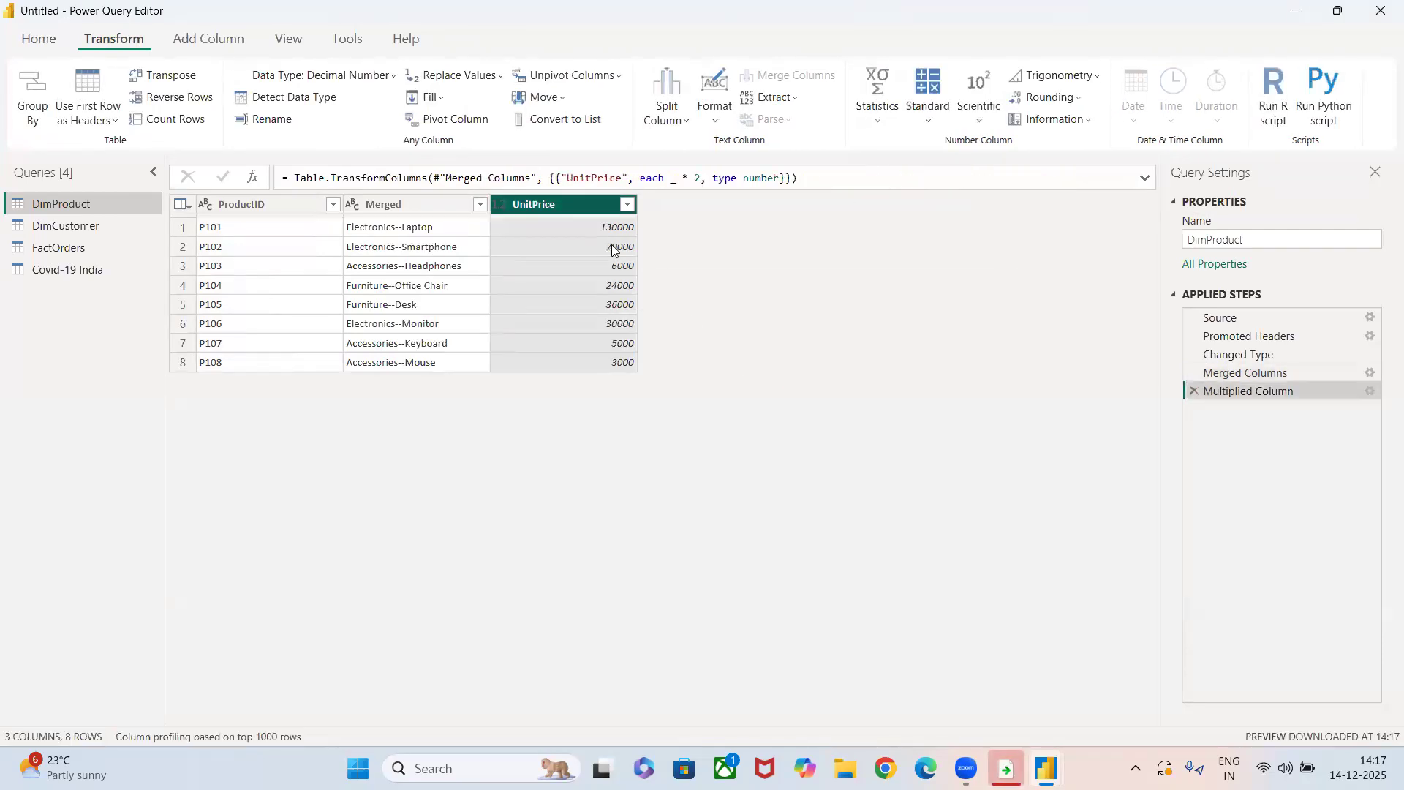
Divide each value in the UnitPrice column by 5.
click(930, 120)
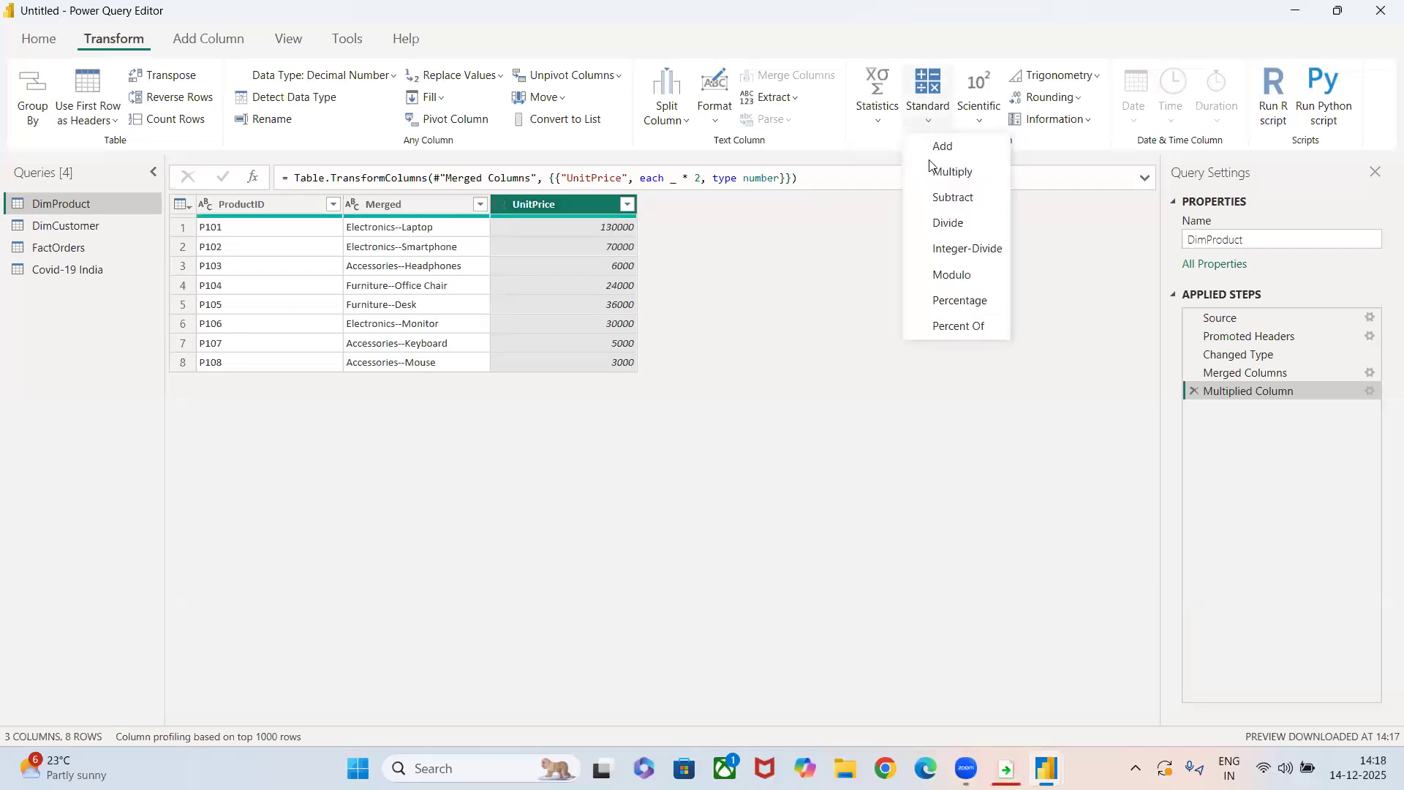
click(942, 224)
text(5)
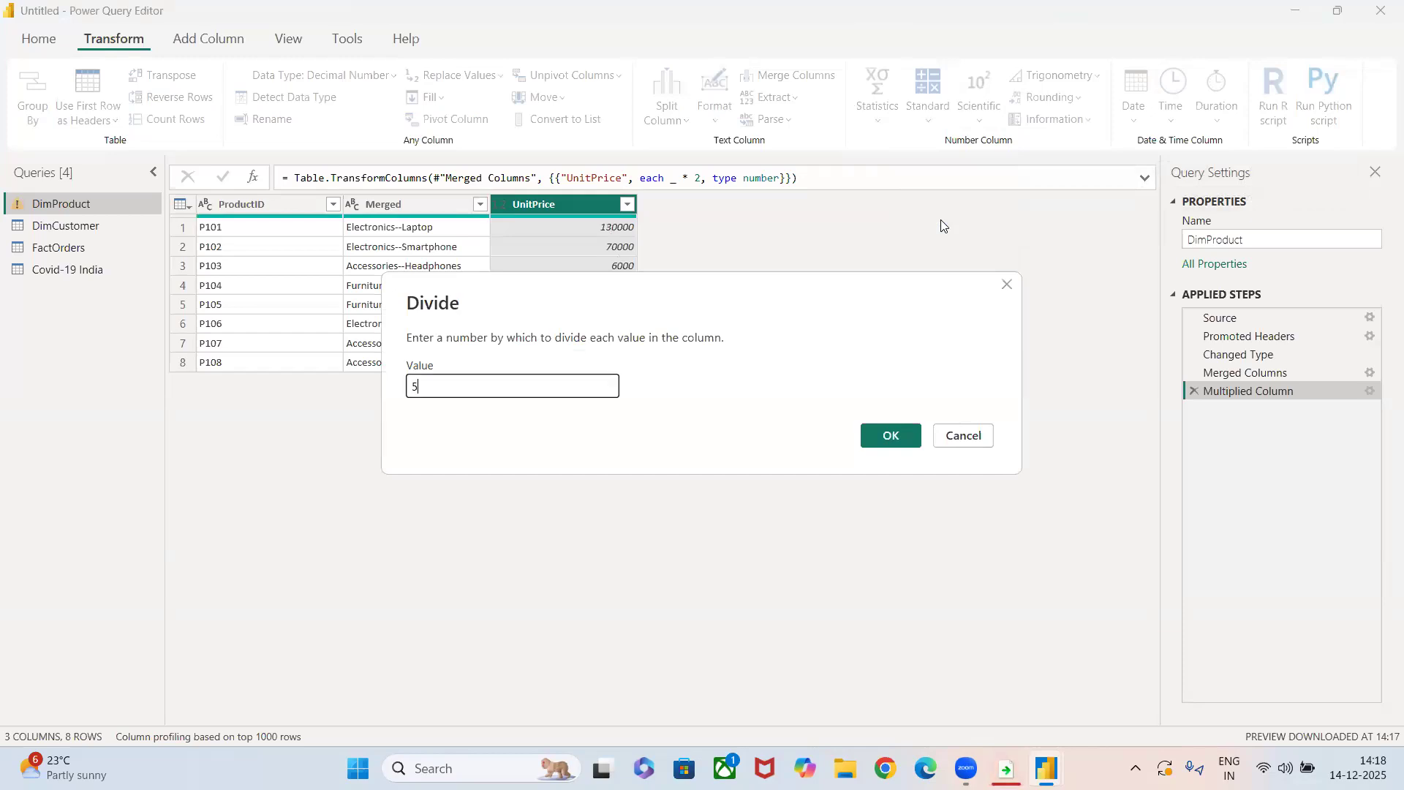
click(884, 436)
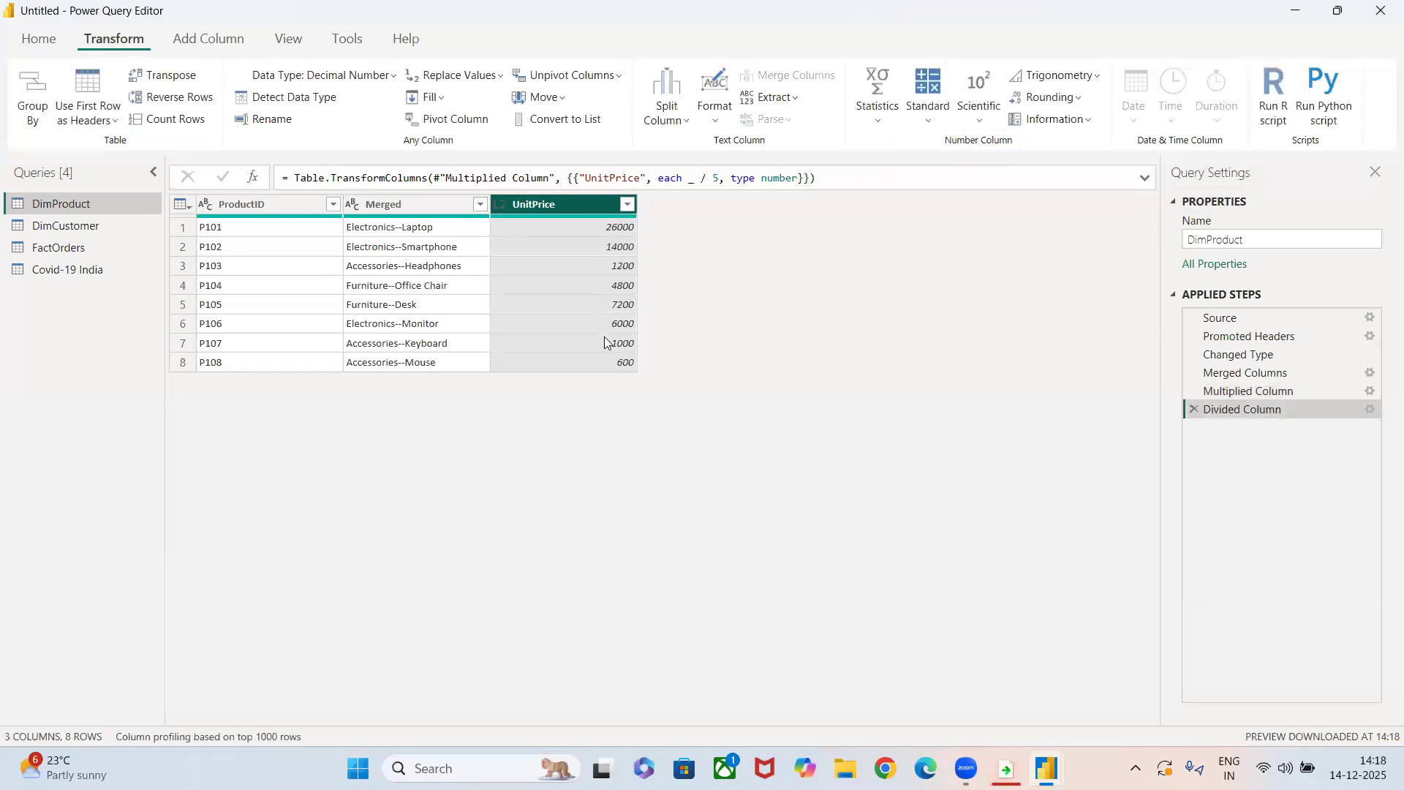
Subtract 2000 from each value in the UnitPrice column.
click(928, 110)
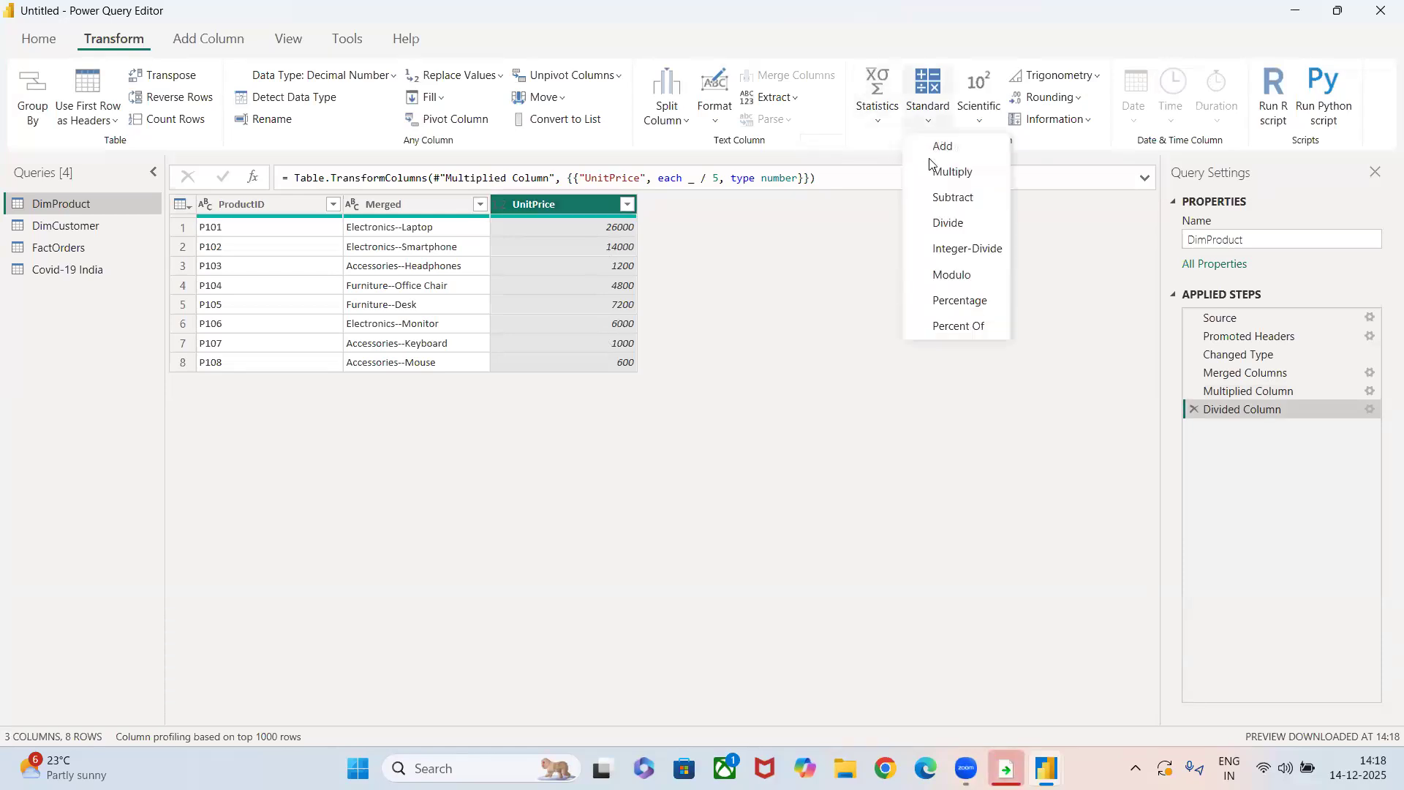
click(953, 198)
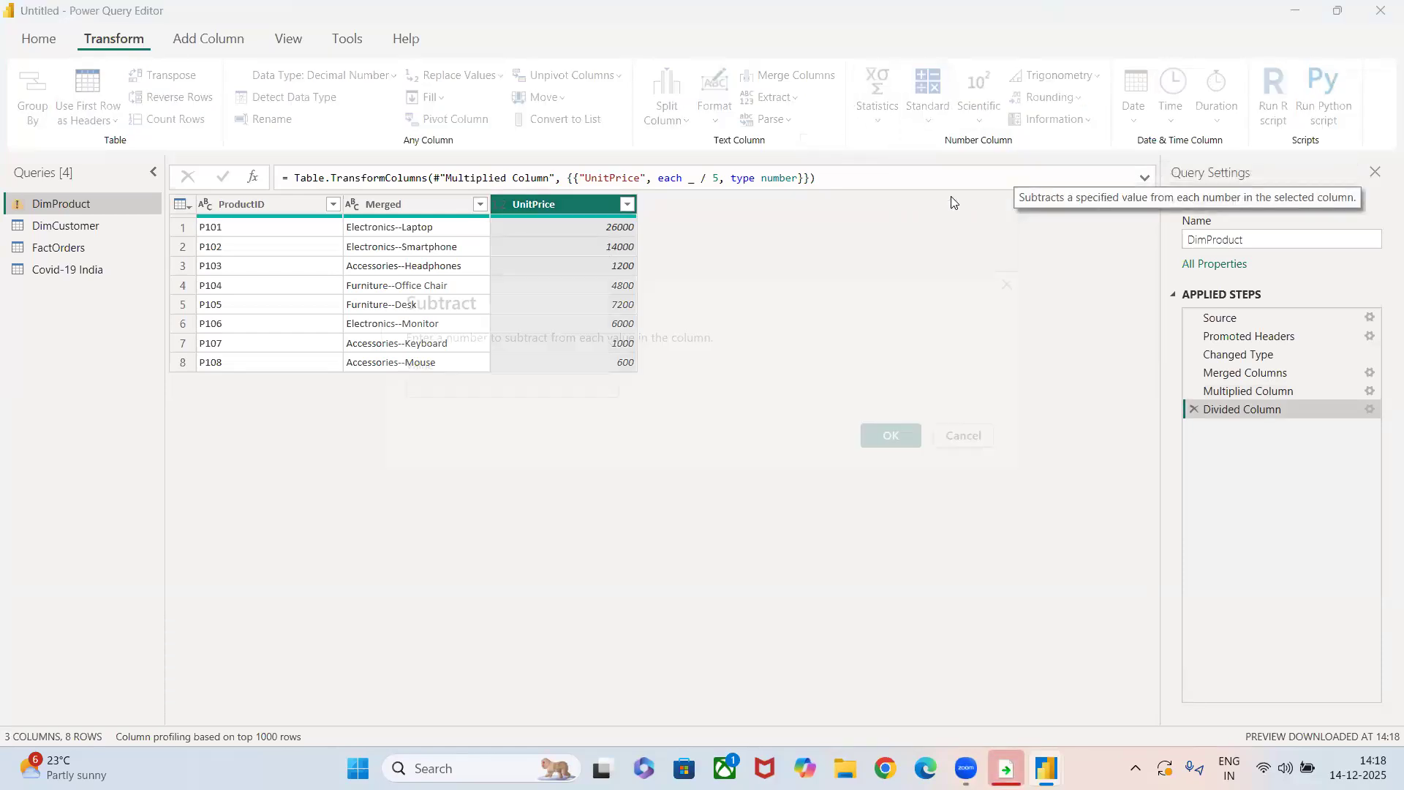
text(2000)
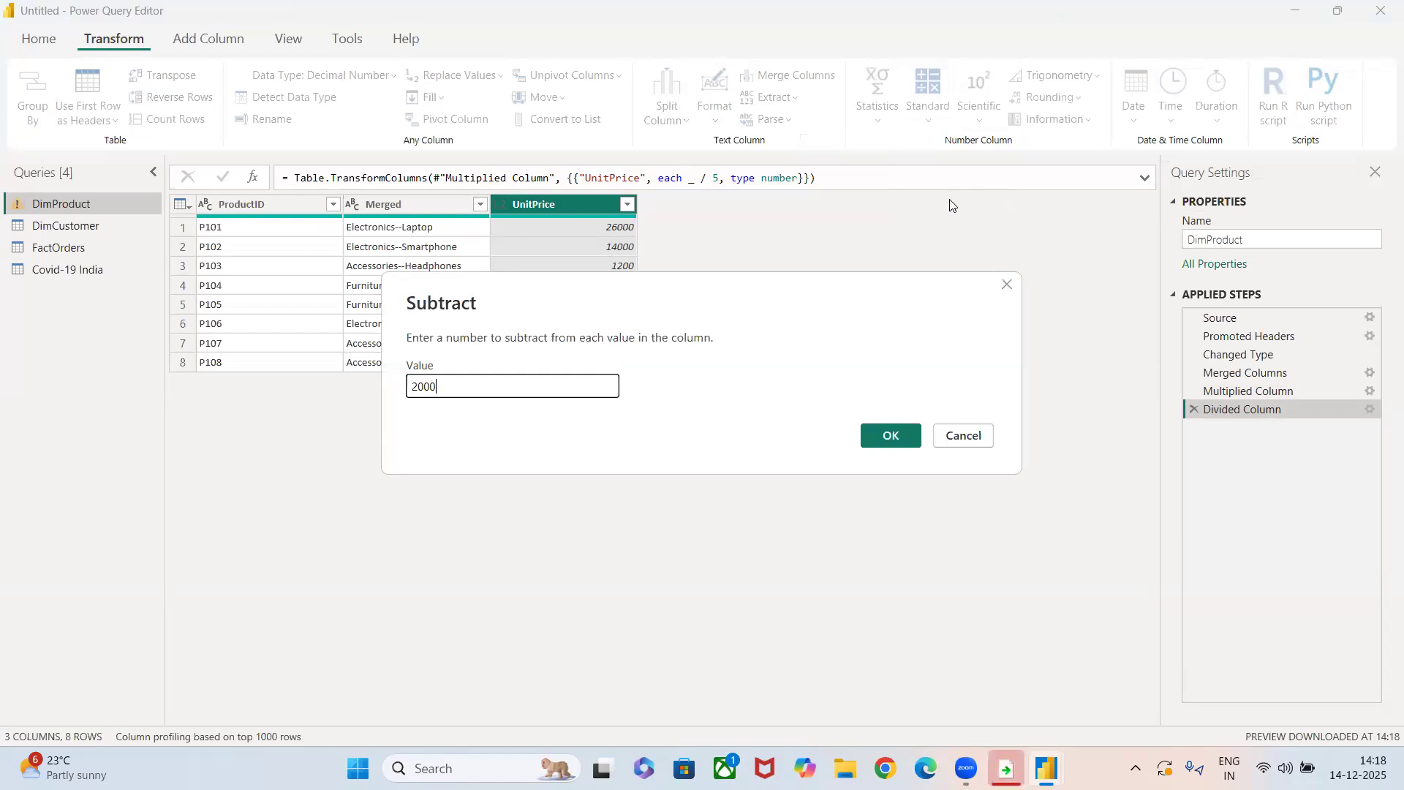
click(889, 437)
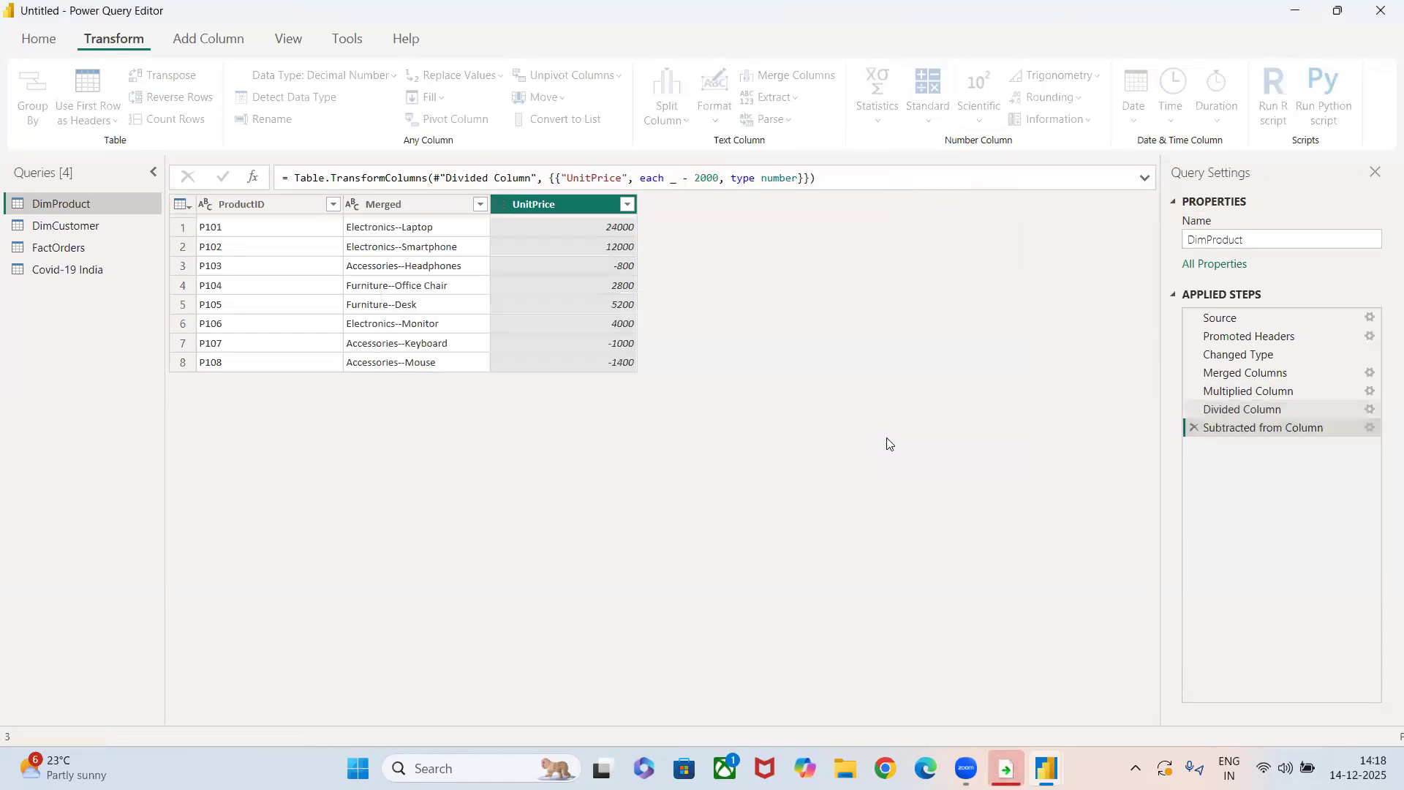
Apply a Percentage calculation of 5 to the values in the UnitPrice column.
click(930, 117)
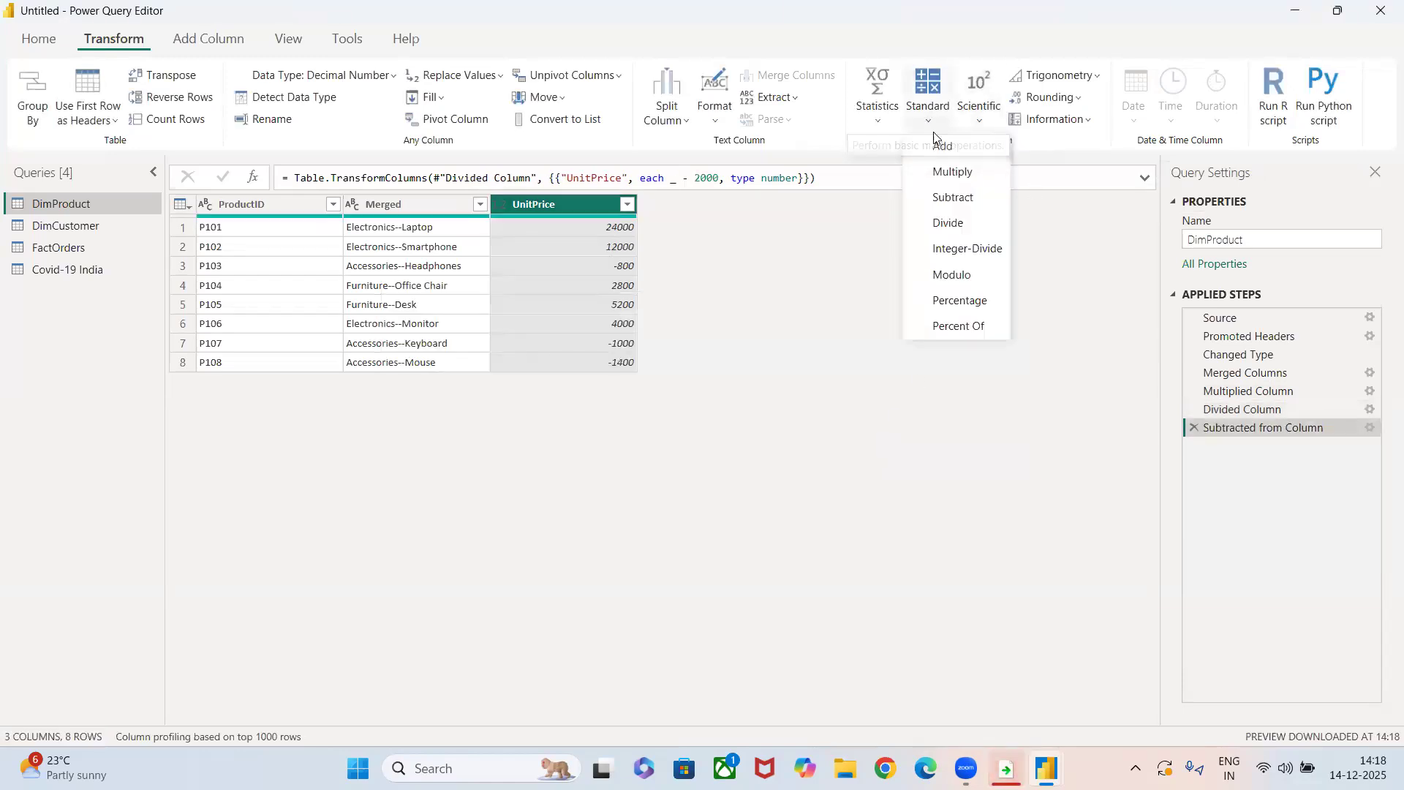
click(956, 303)
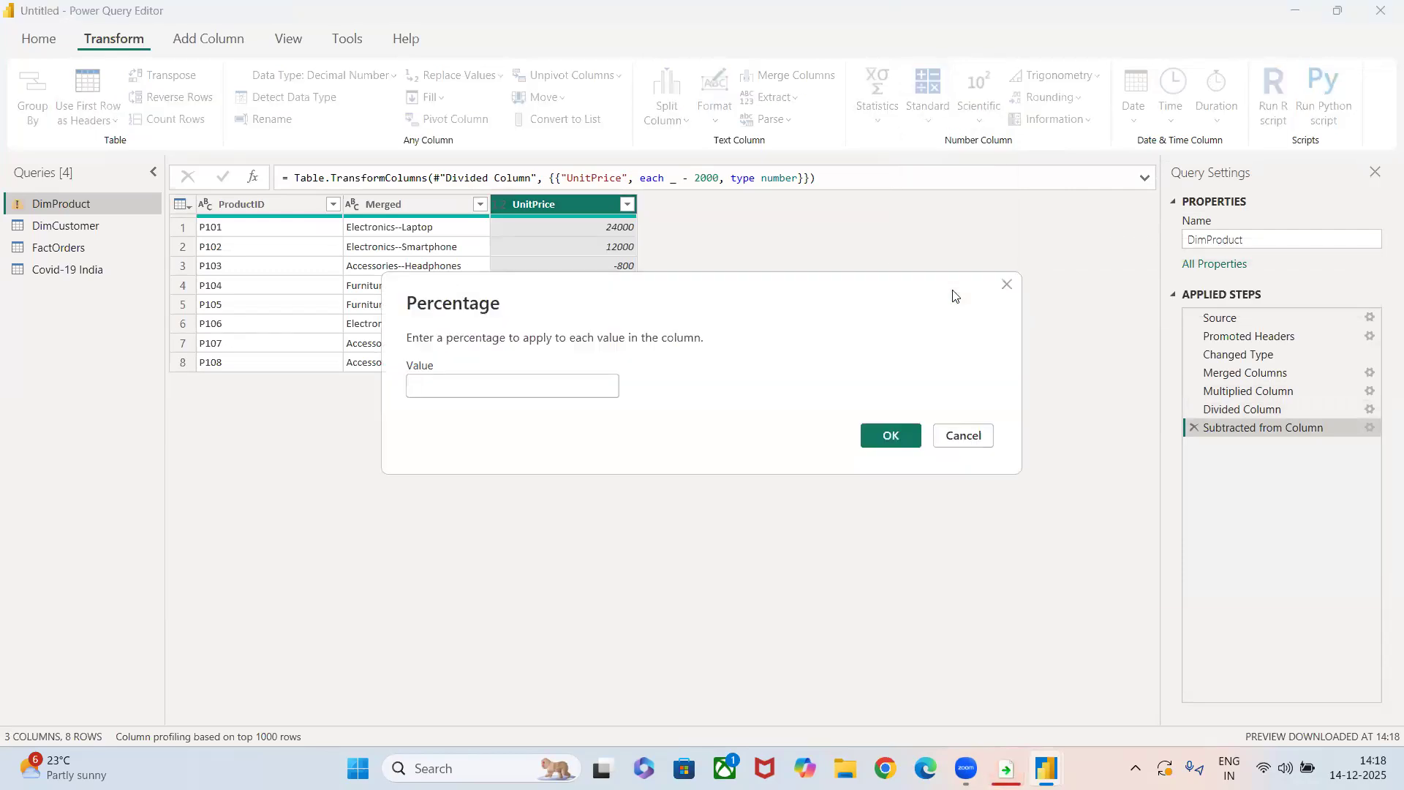
text(5)
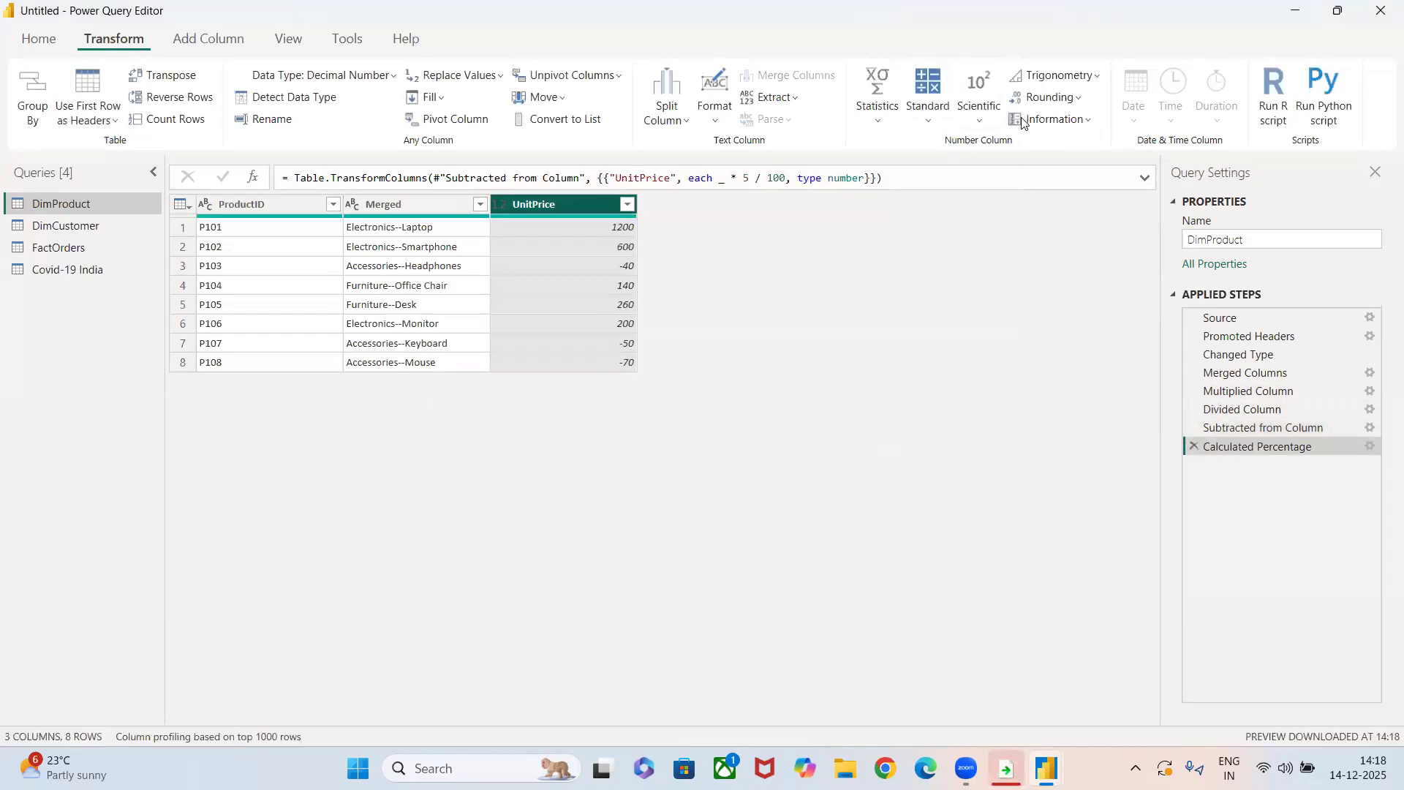
Calculate the UnitPrice values as a Percent Of 2, and remove the Calculated Percent Of and Calculated Percentage steps.
click(929, 106)
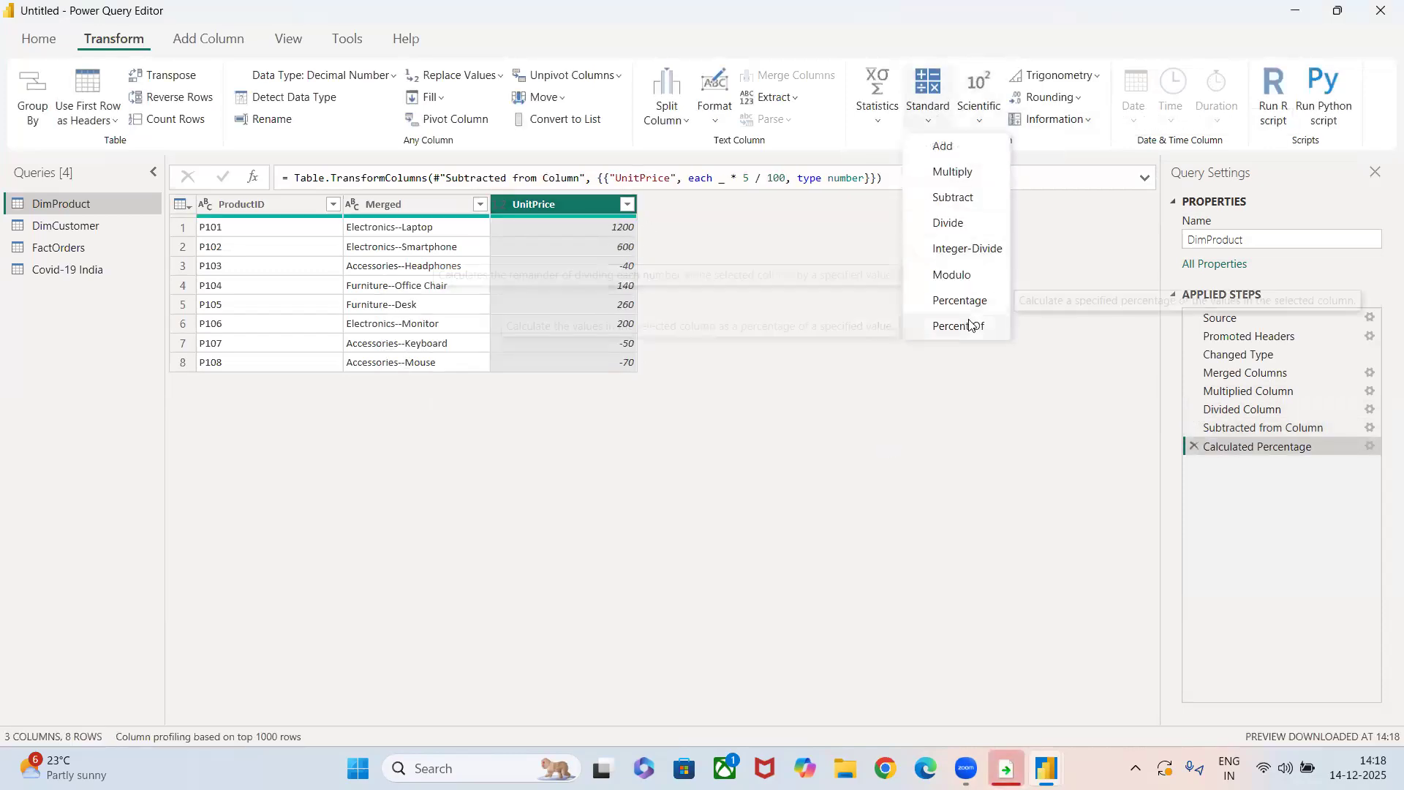
click(970, 325)
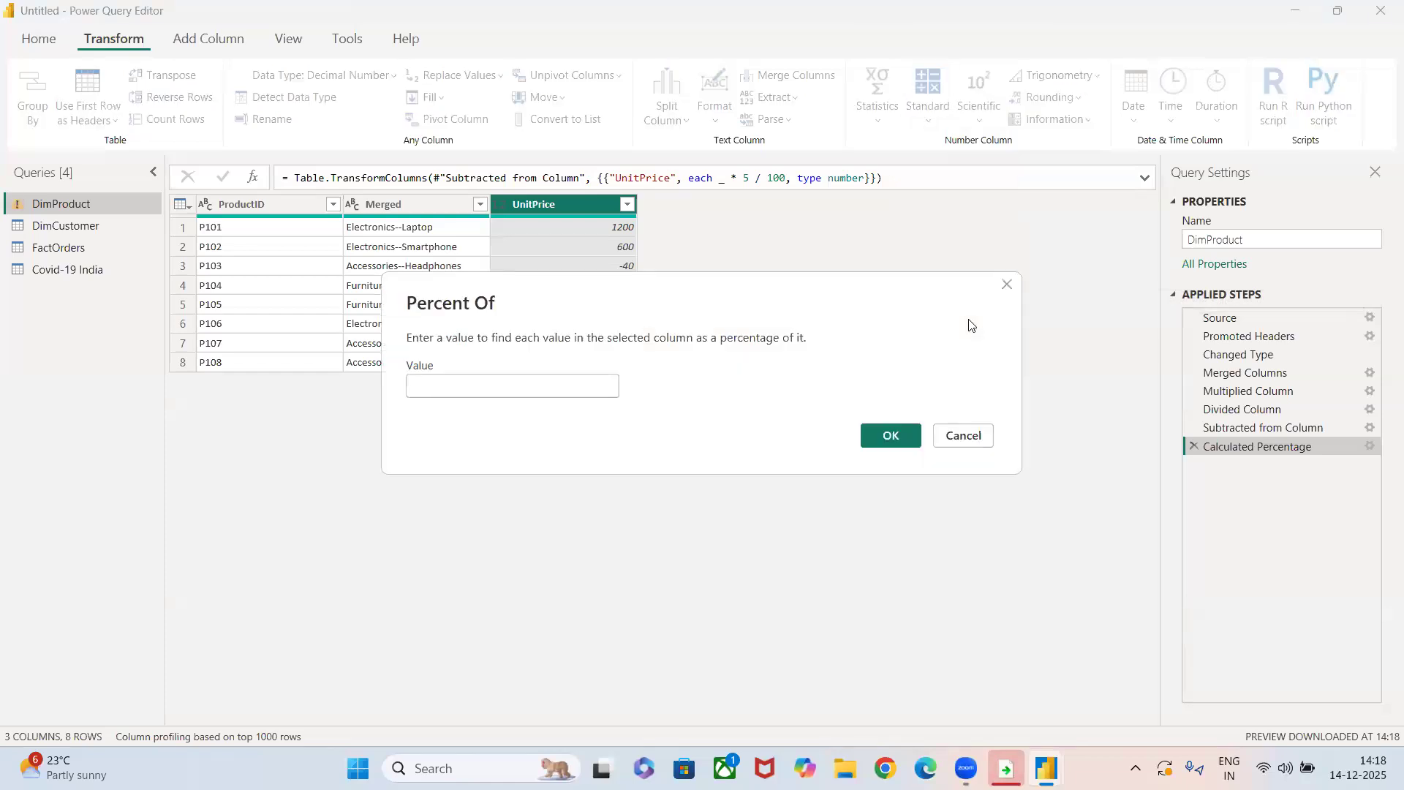
text(2)
key(Return)
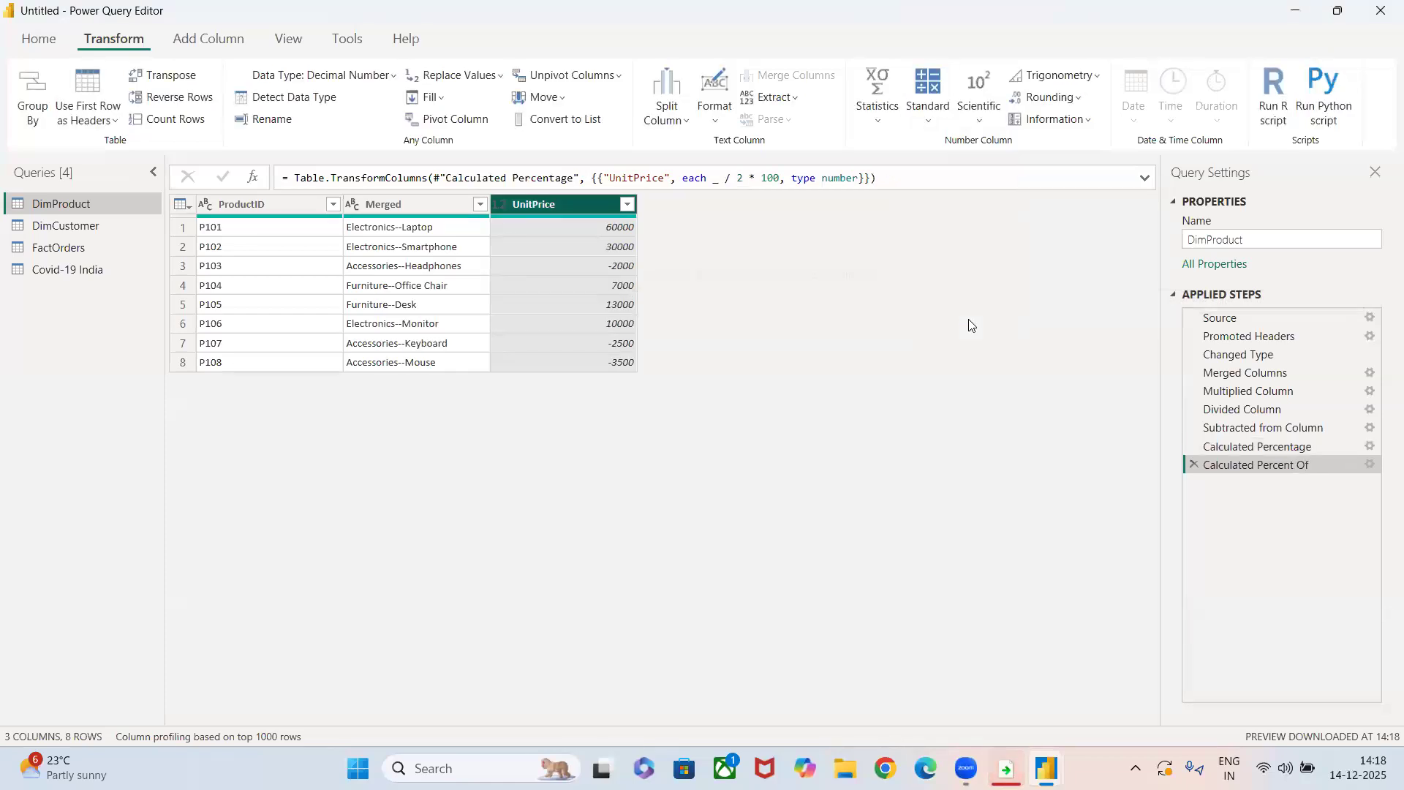
click(1193, 465)
click(1193, 448)
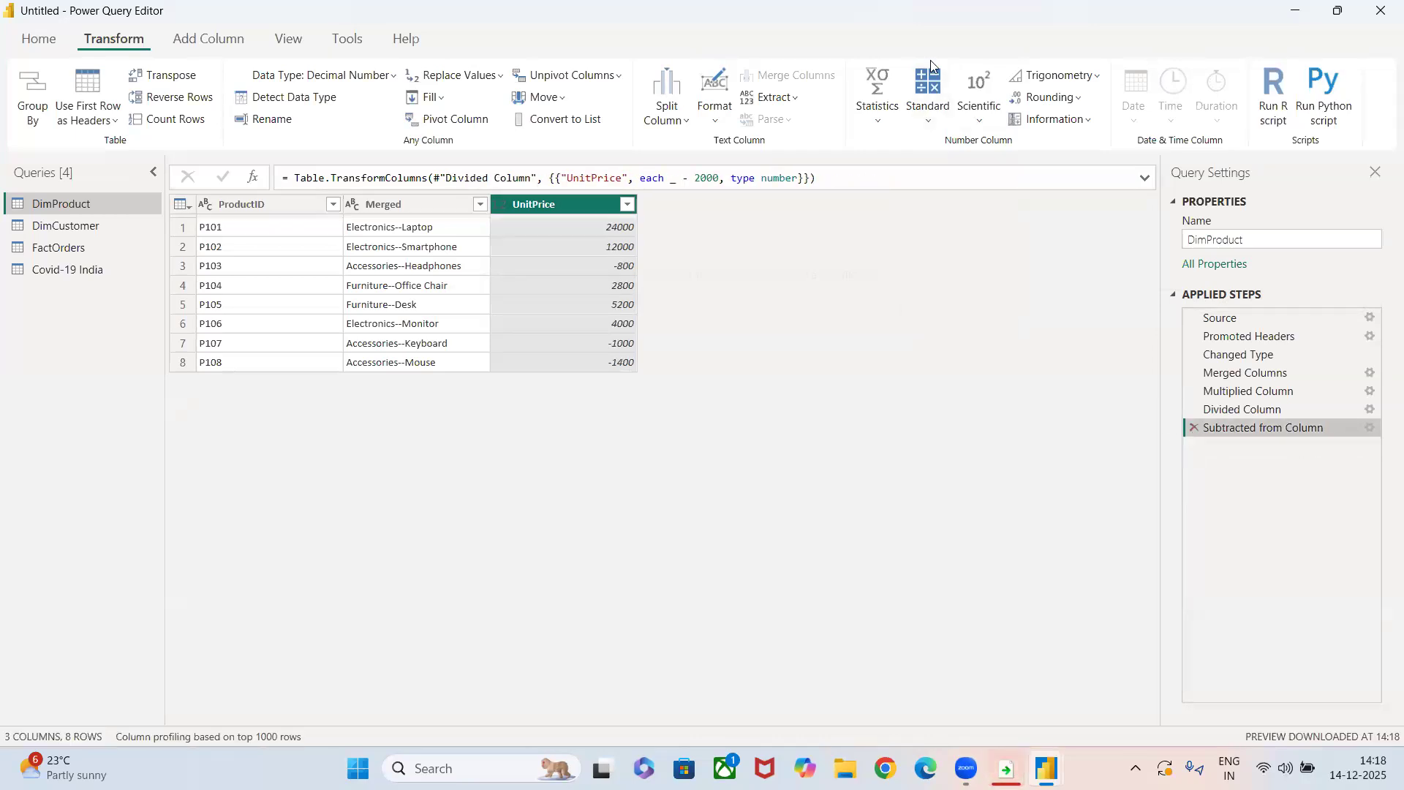
Calculate the UnitPrice column's Modulo with value 3, and remove the Calculated Modulo and Subtracted from Column steps.
click(929, 103)
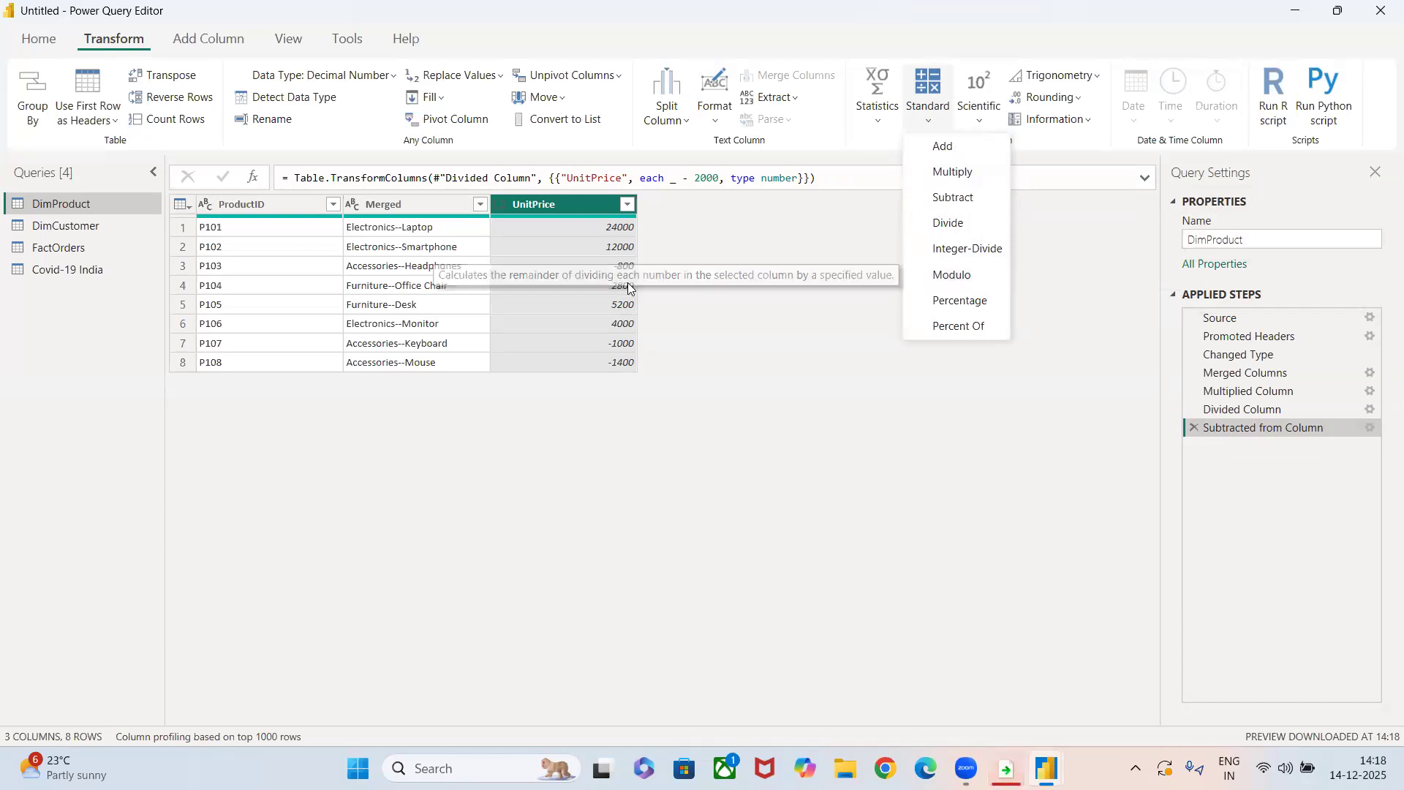
click(965, 274)
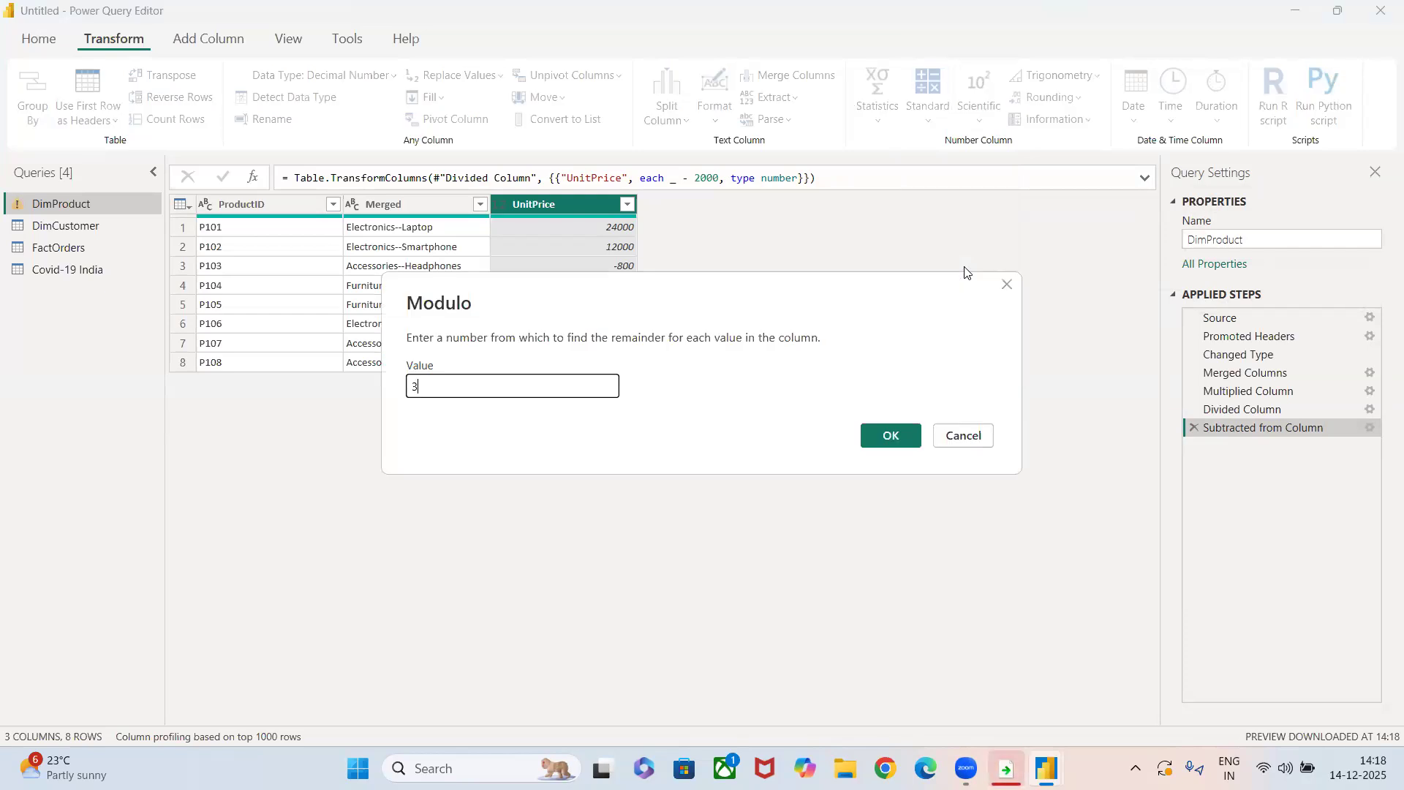
click(889, 437)
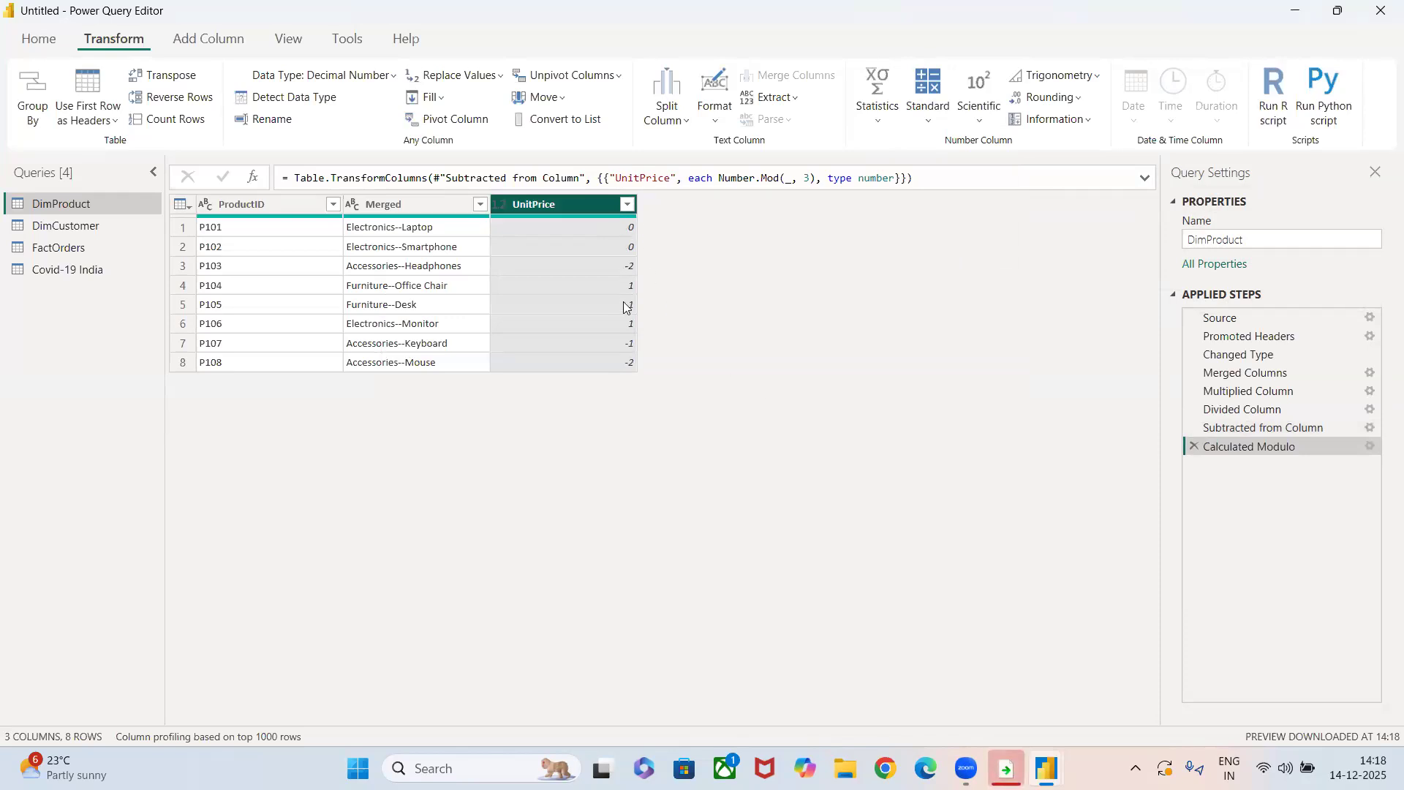
click(1195, 446)
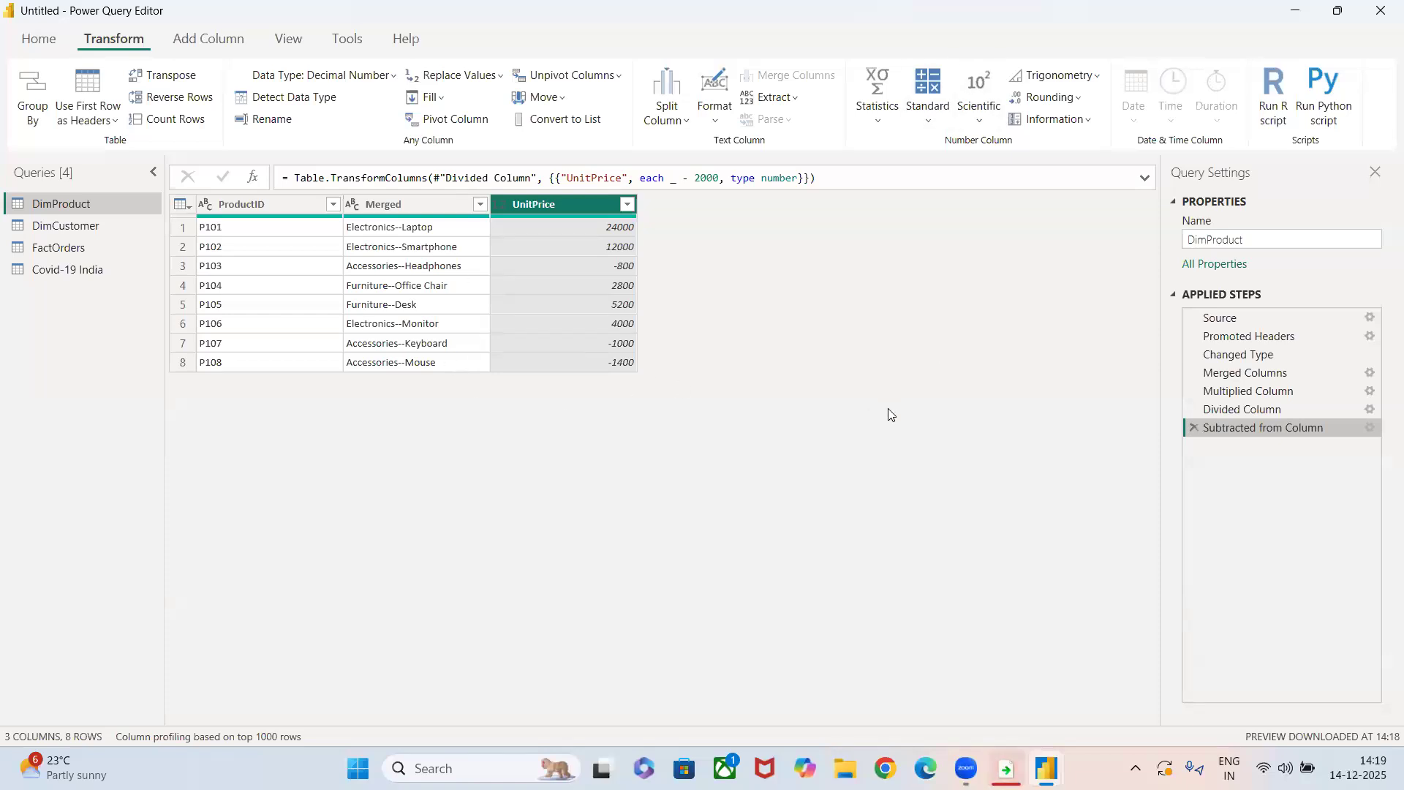
click(1195, 428)
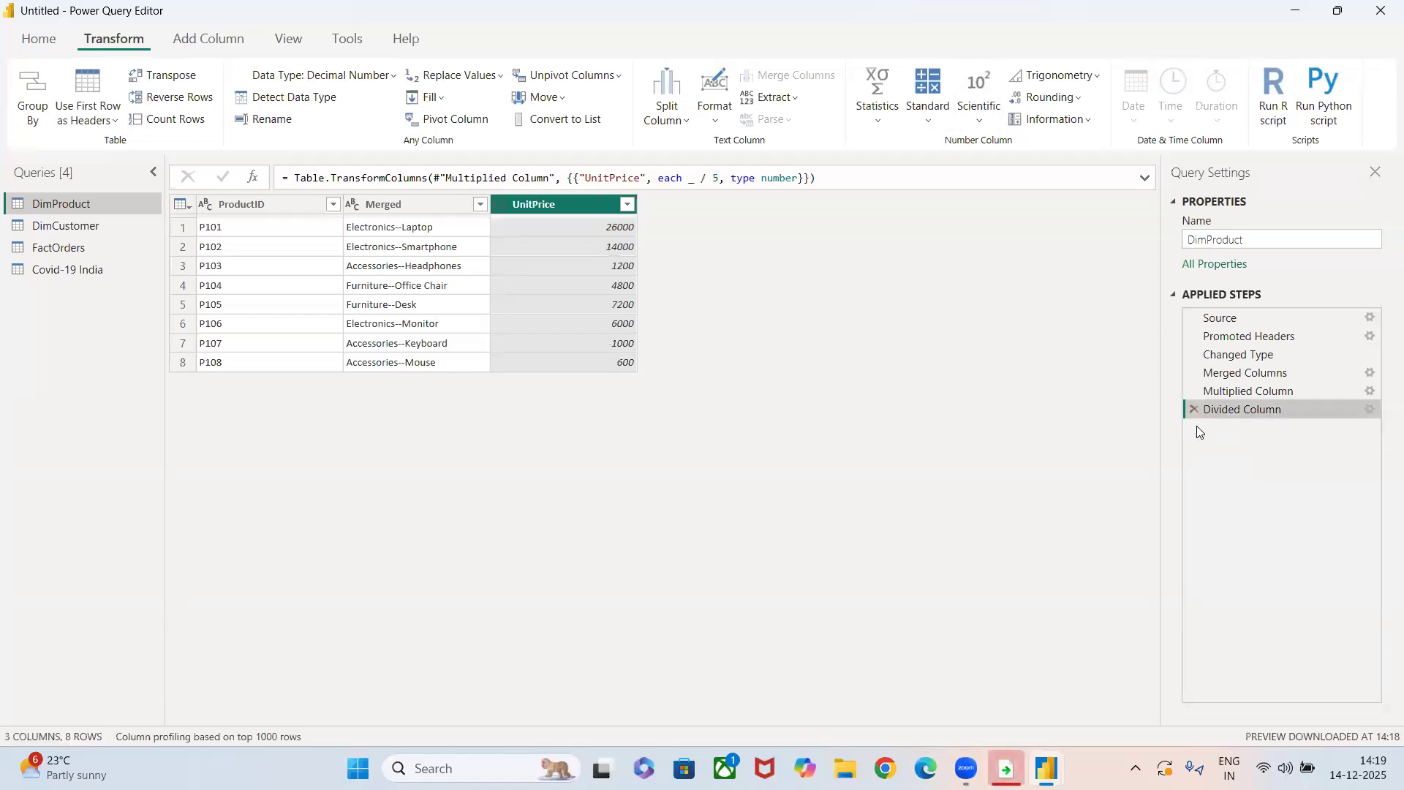
Calculate the square of the UnitPrice column, and remove the Calculated Square step.
click(986, 124)
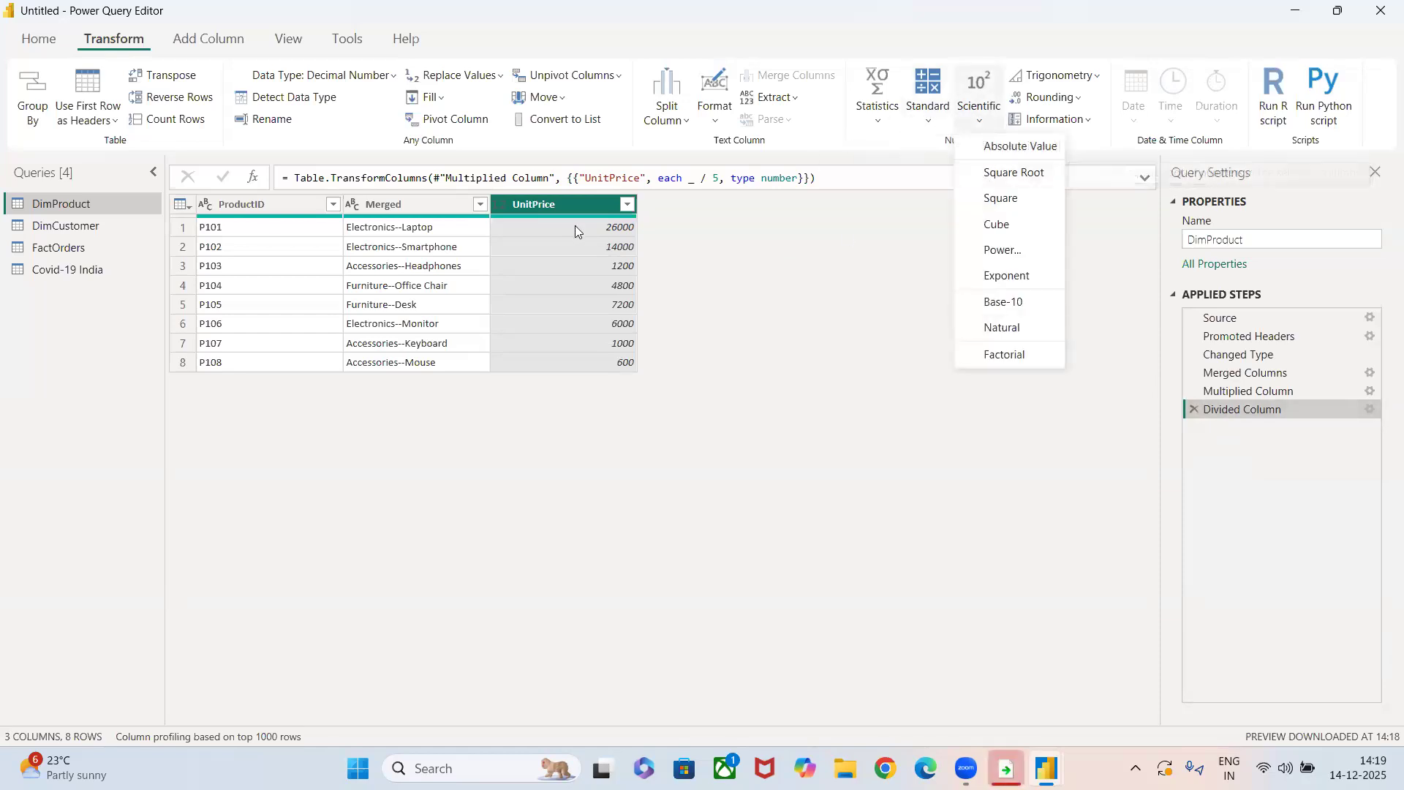
click(997, 201)
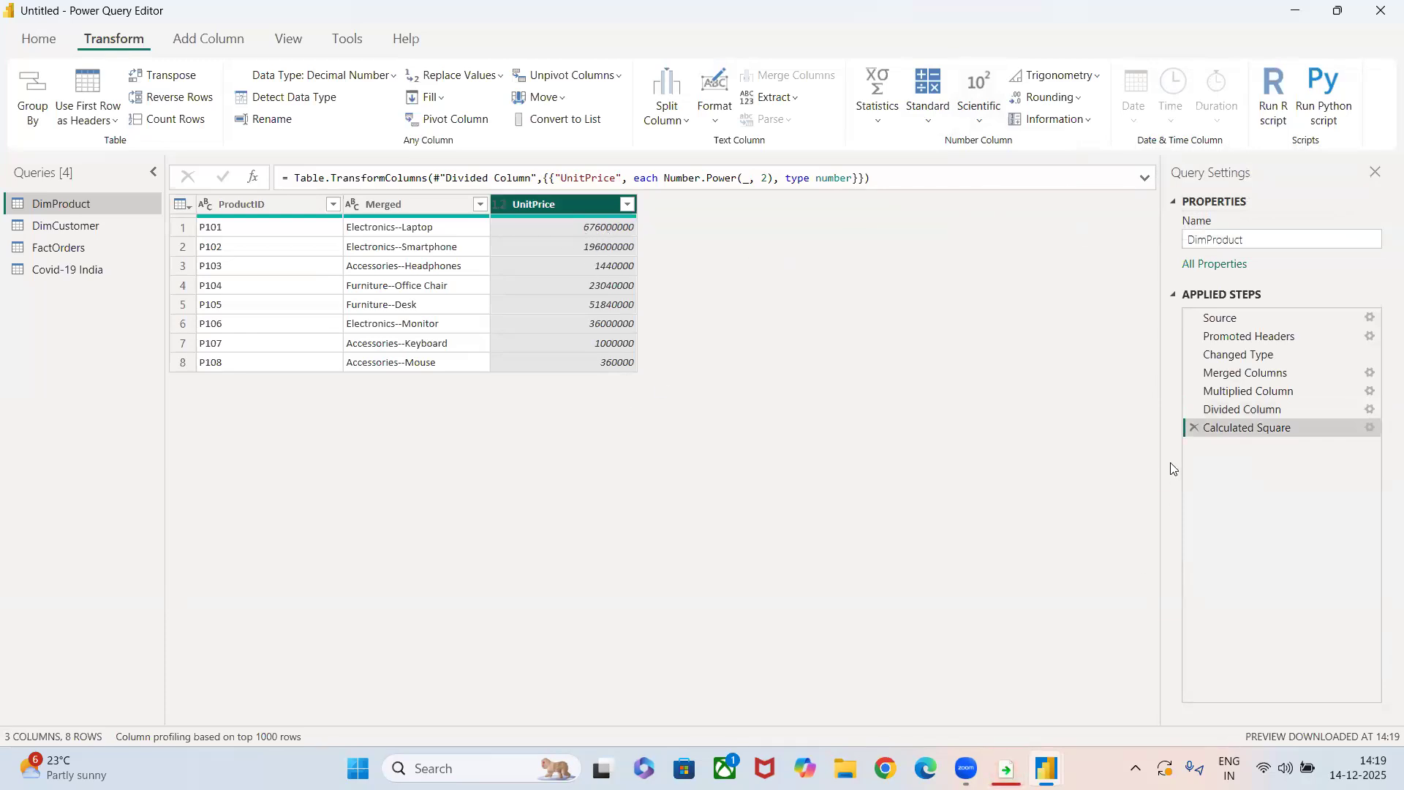
click(1192, 429)
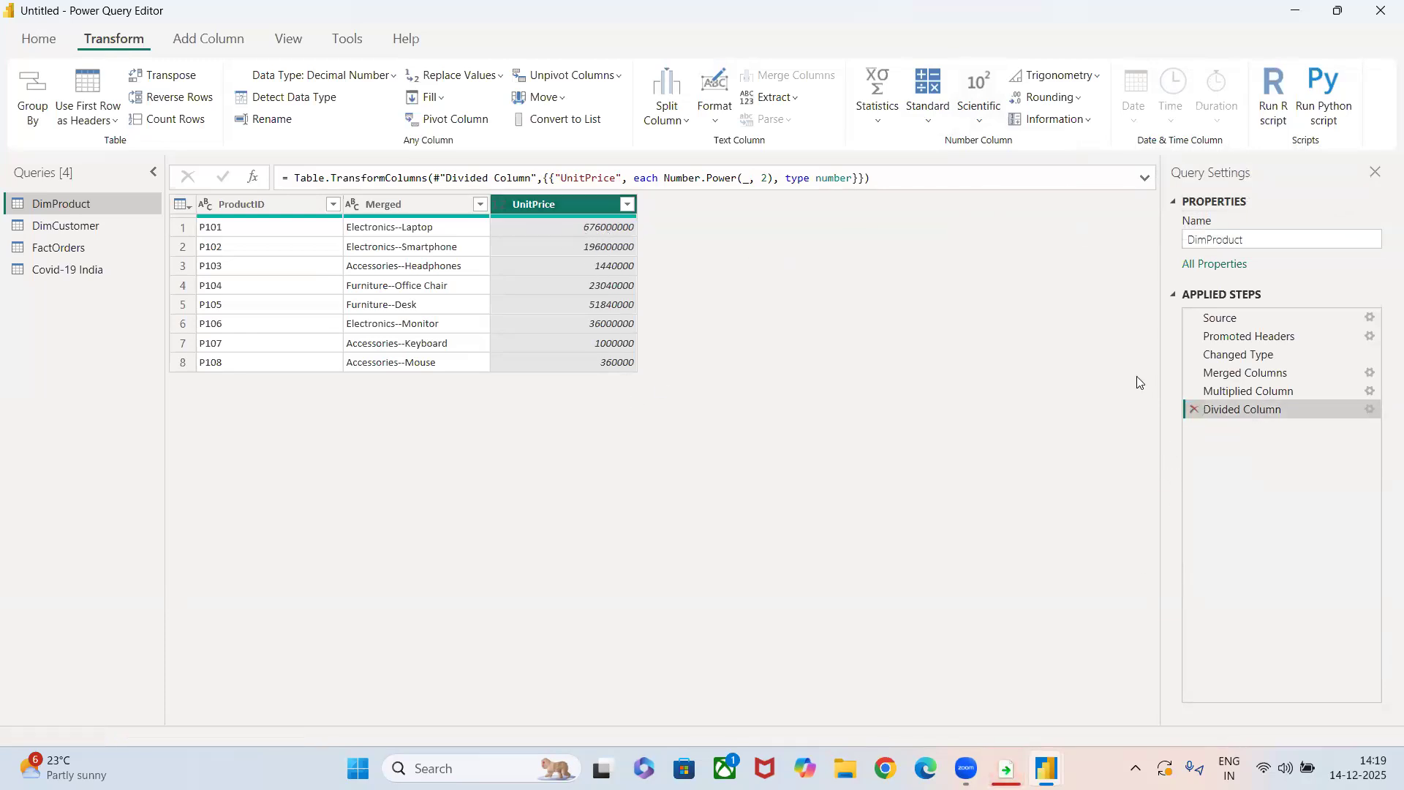
Calculate the factorial of the UnitPrice column, and remove the Calculated Factorial step.
click(977, 124)
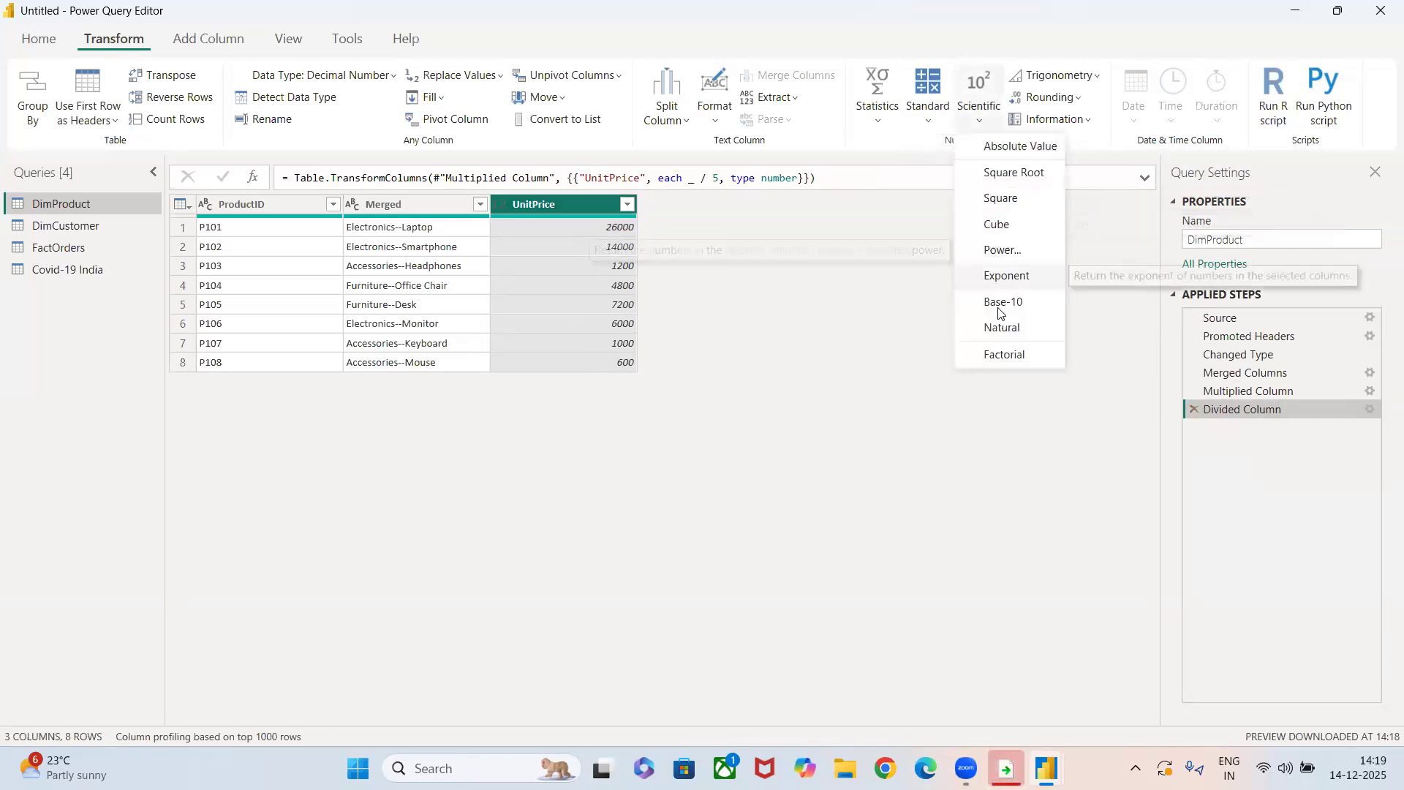
click(1002, 353)
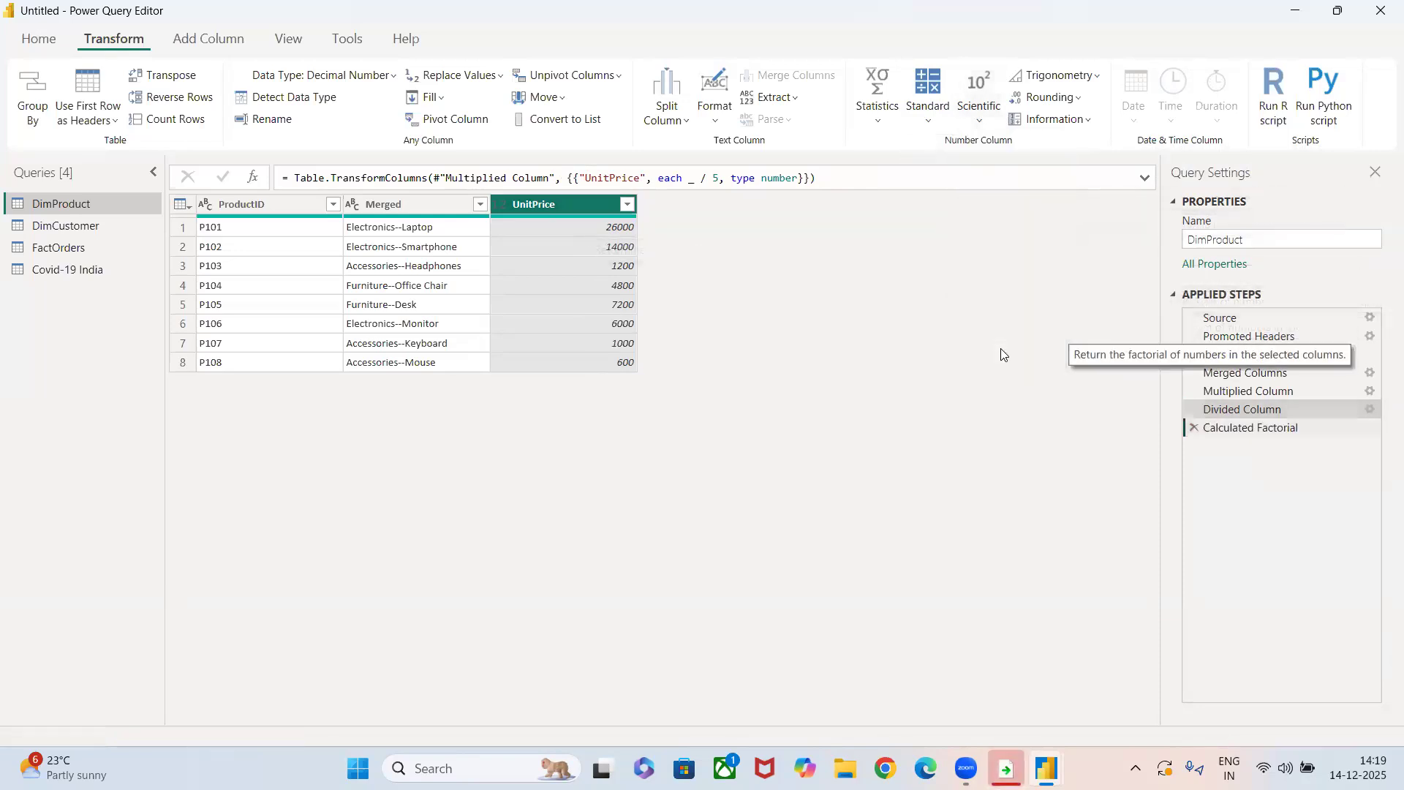
click(1193, 427)
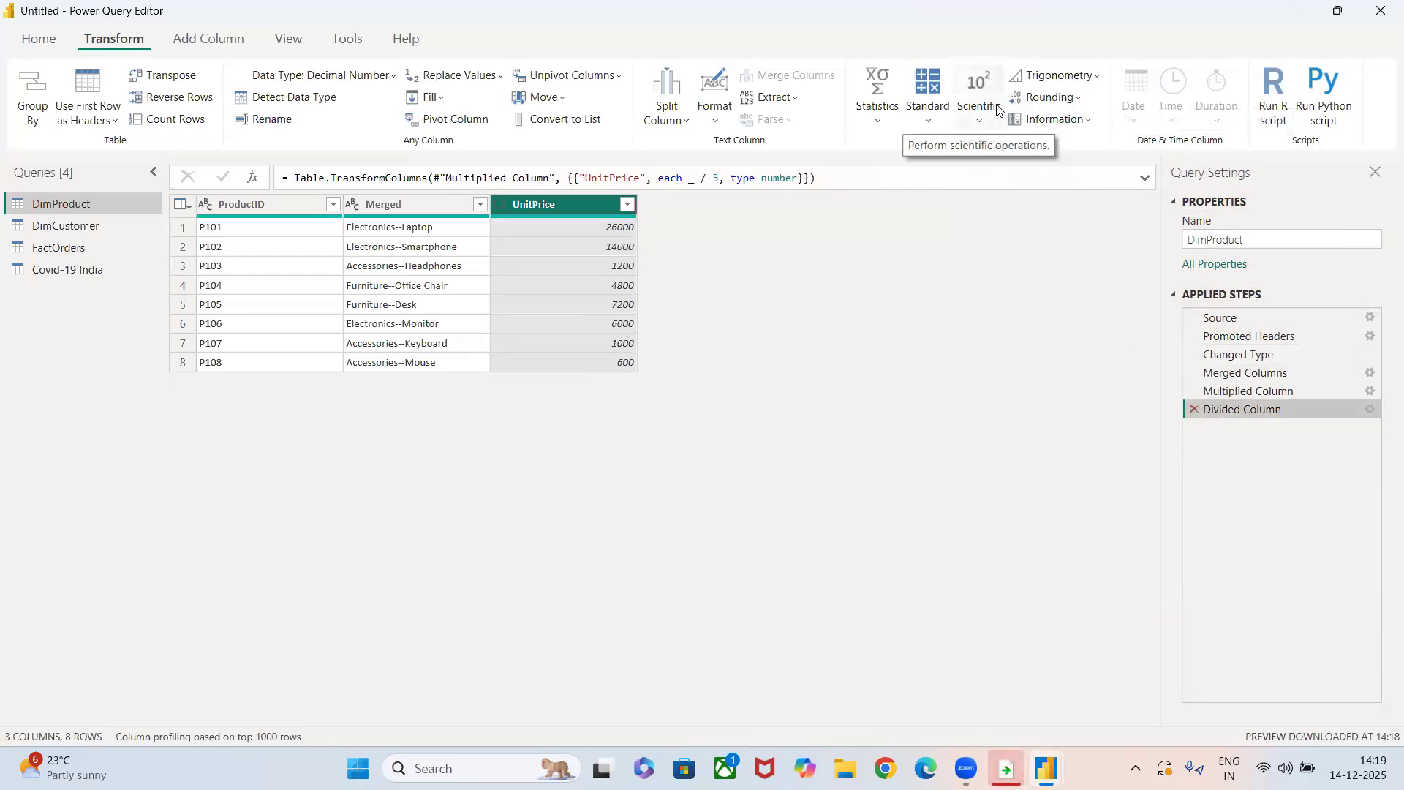
Calculate the square root of the UnitPrice column, and remove the Calculated Square Root step.
click(979, 121)
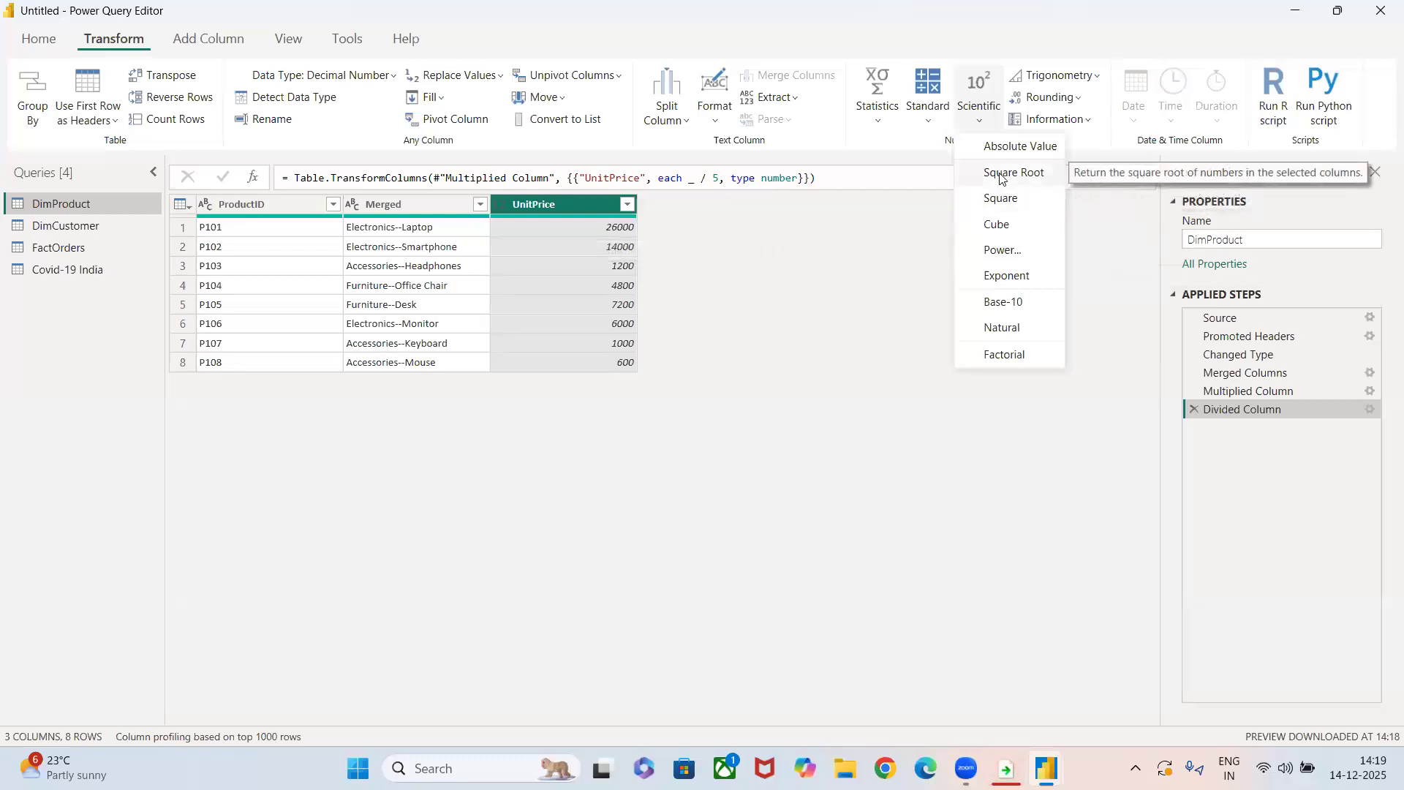
click(999, 173)
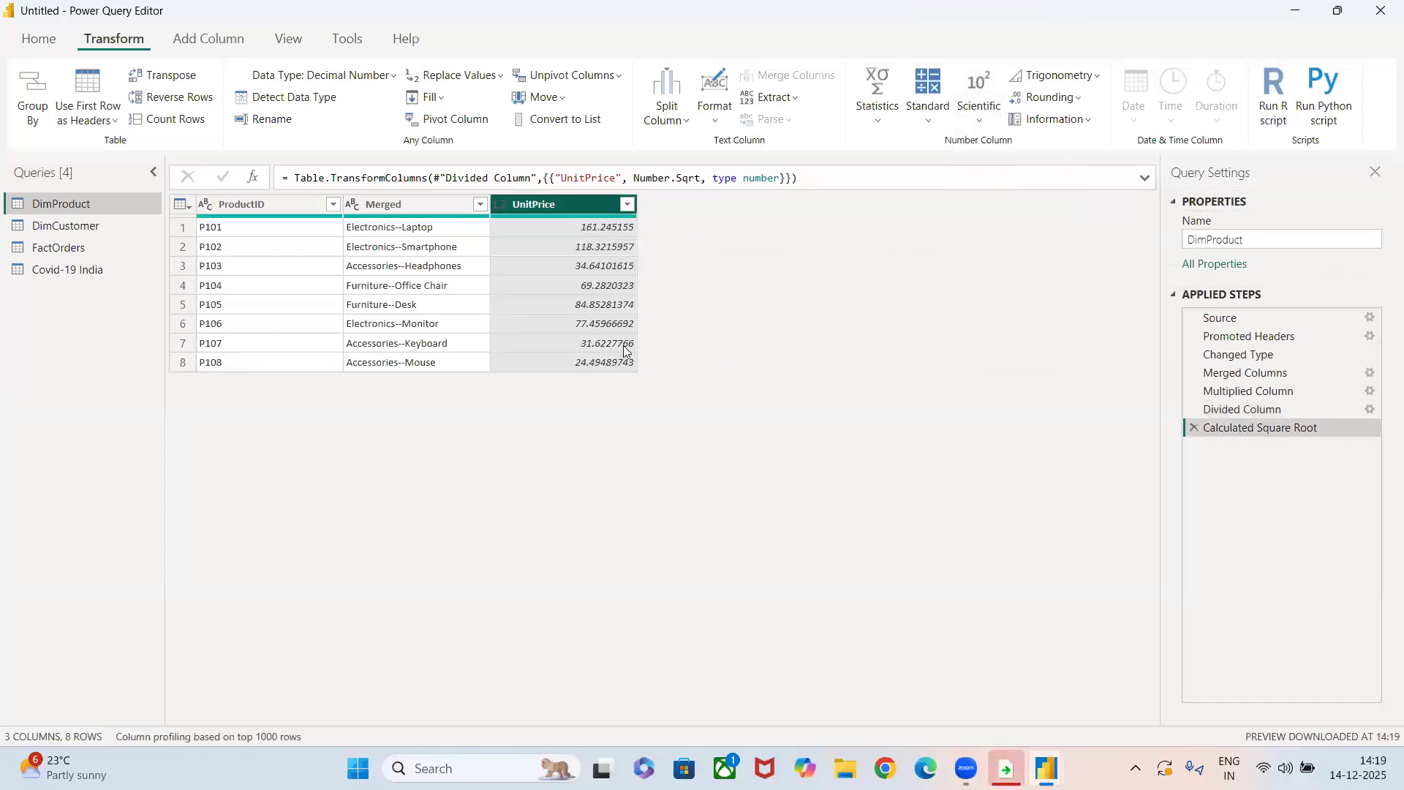
click(1192, 427)
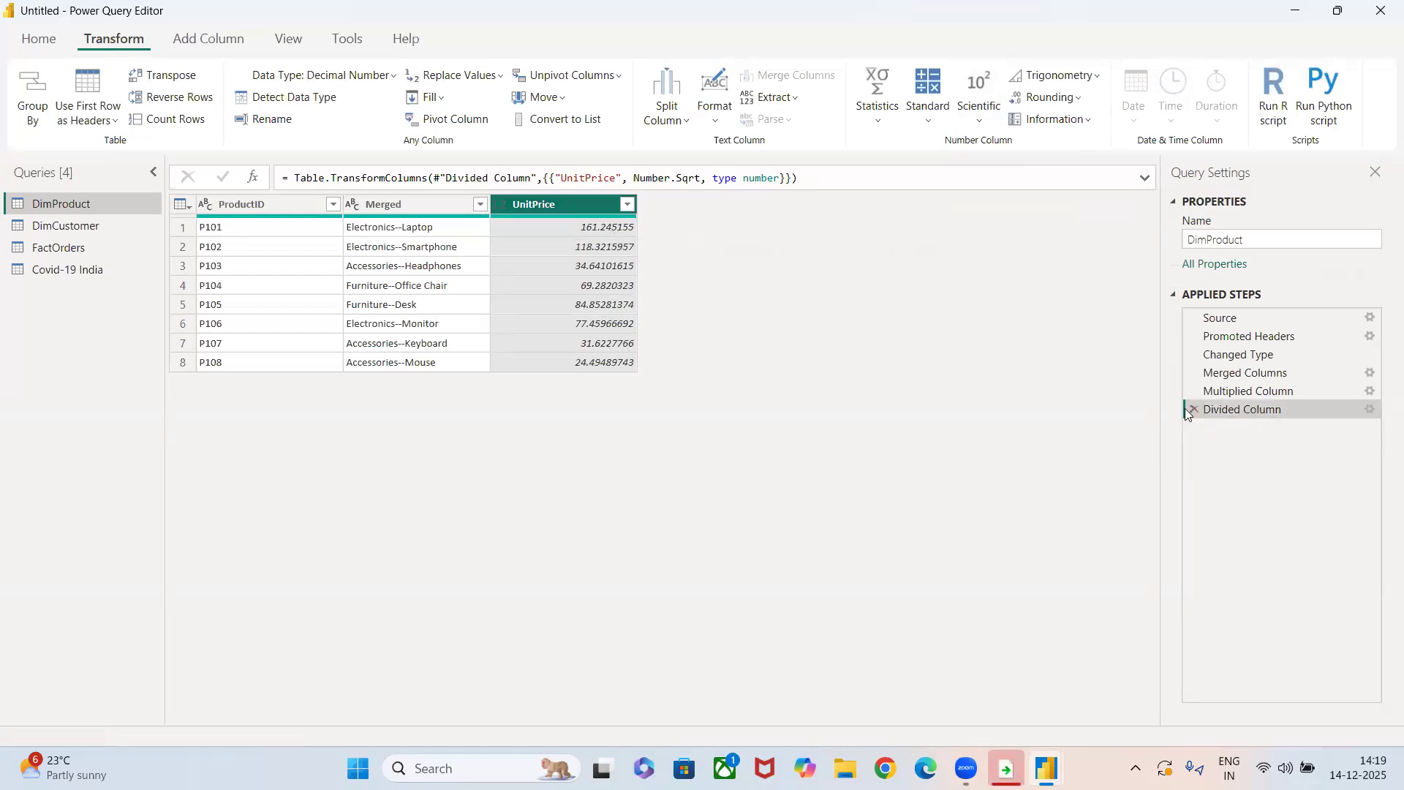
Raise the UnitPrice column to the power of 5, illustrate it as a handwritten (26000)^5, and remove the Calculated Power step.
click(984, 95)
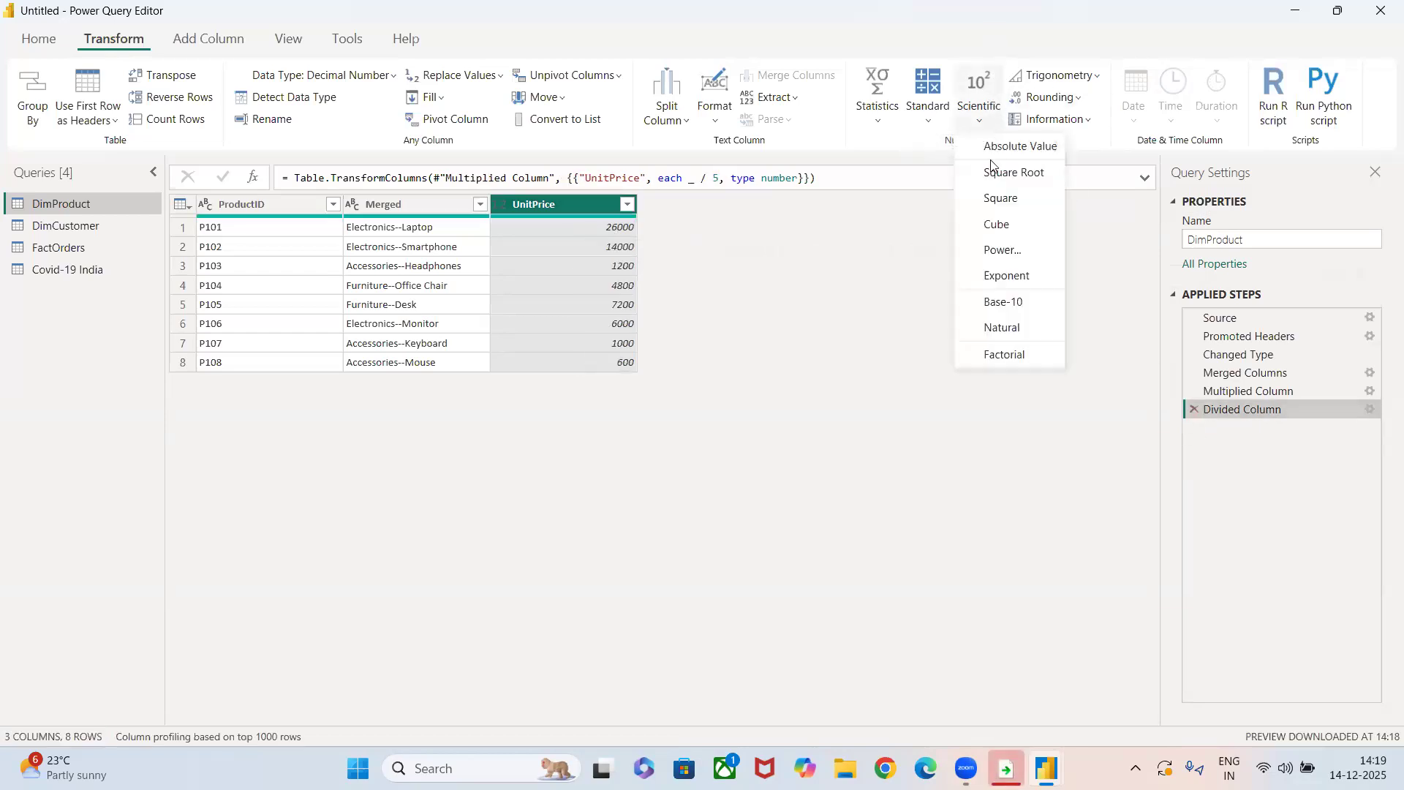
click(1003, 249)
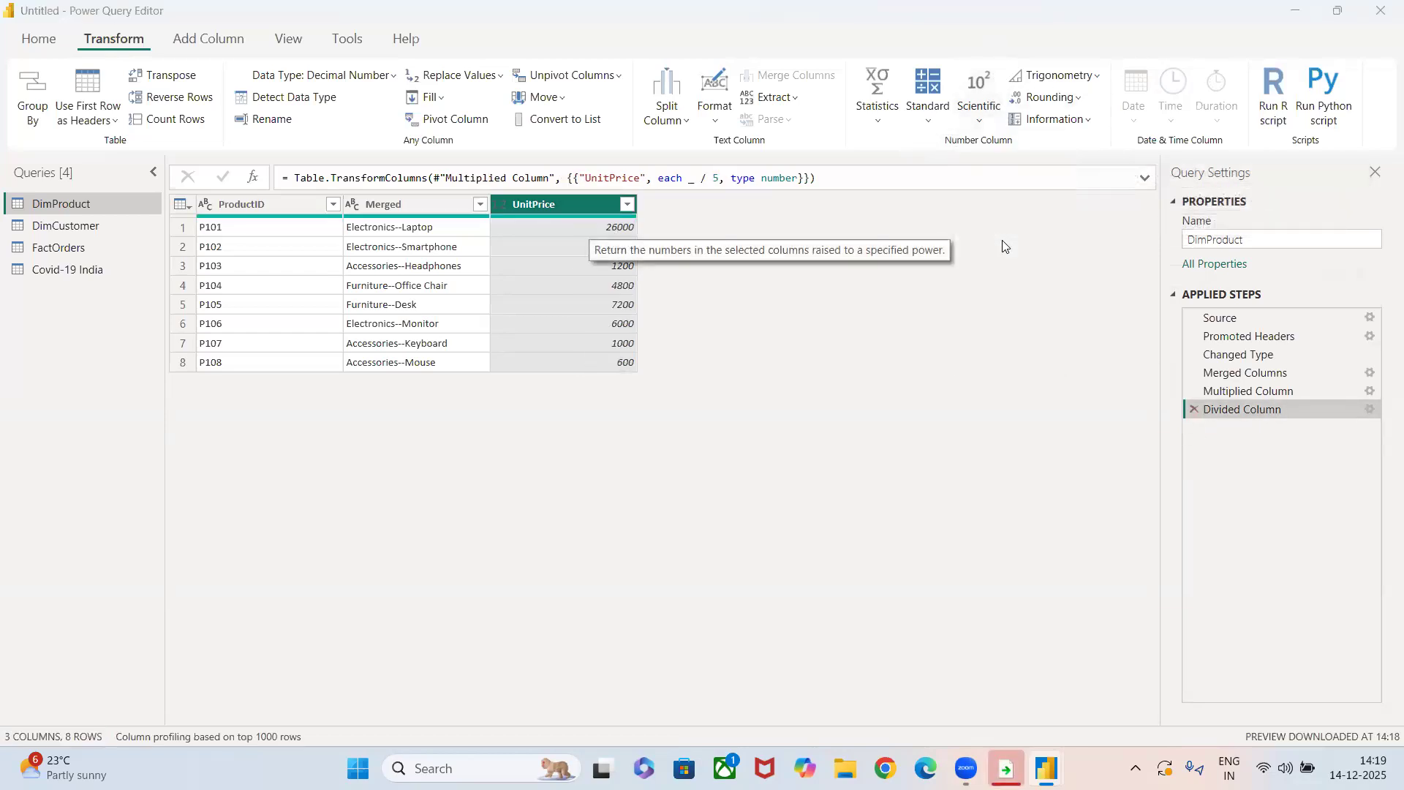
text(5)
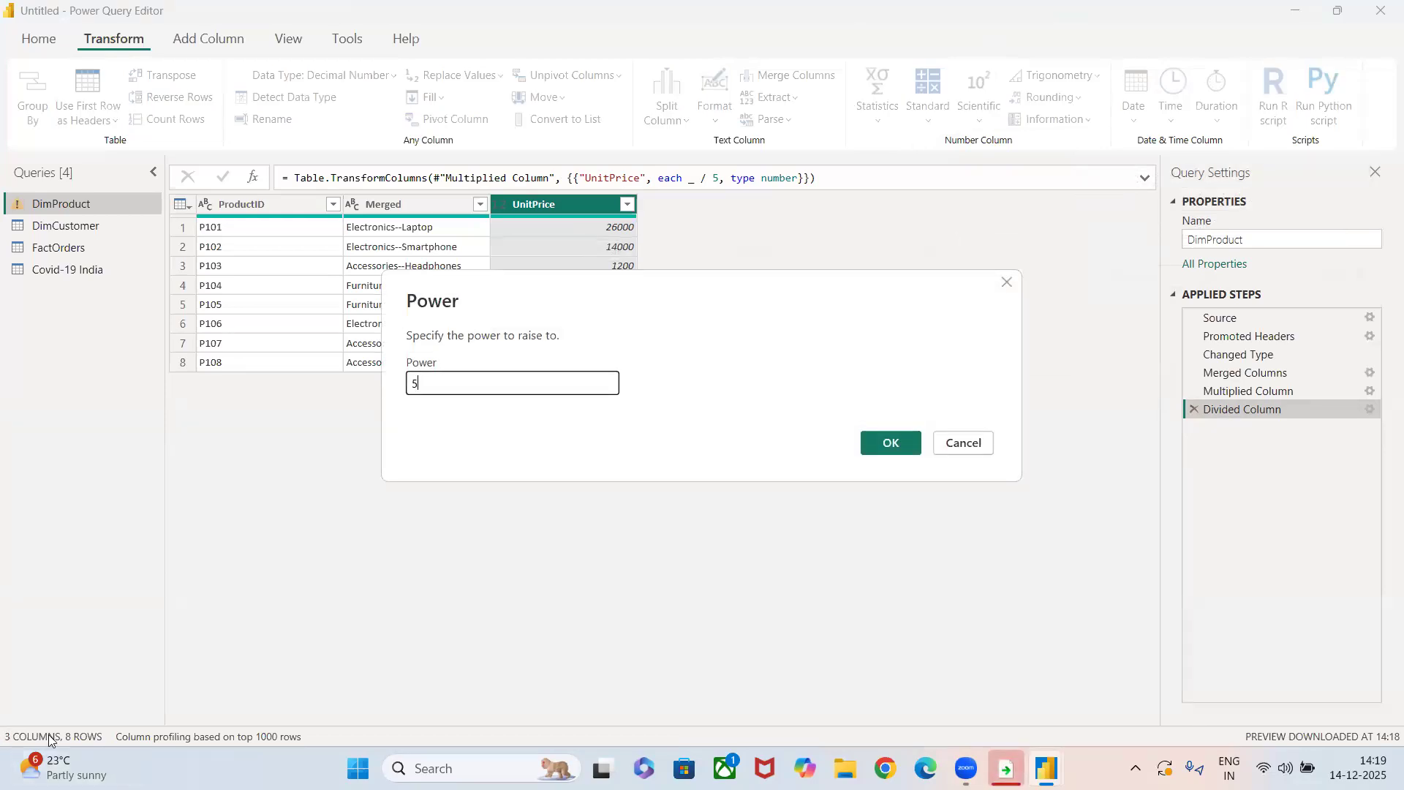
click(69, 240)
mouse_move(392, 576)
mouse_down()
mouse_move(446, 589)
mouse_move(440, 568)
mouse_move(489, 572)
mouse_move(487, 553)
mouse_move(550, 505)
mouse_move(599, 548)
mouse_up()
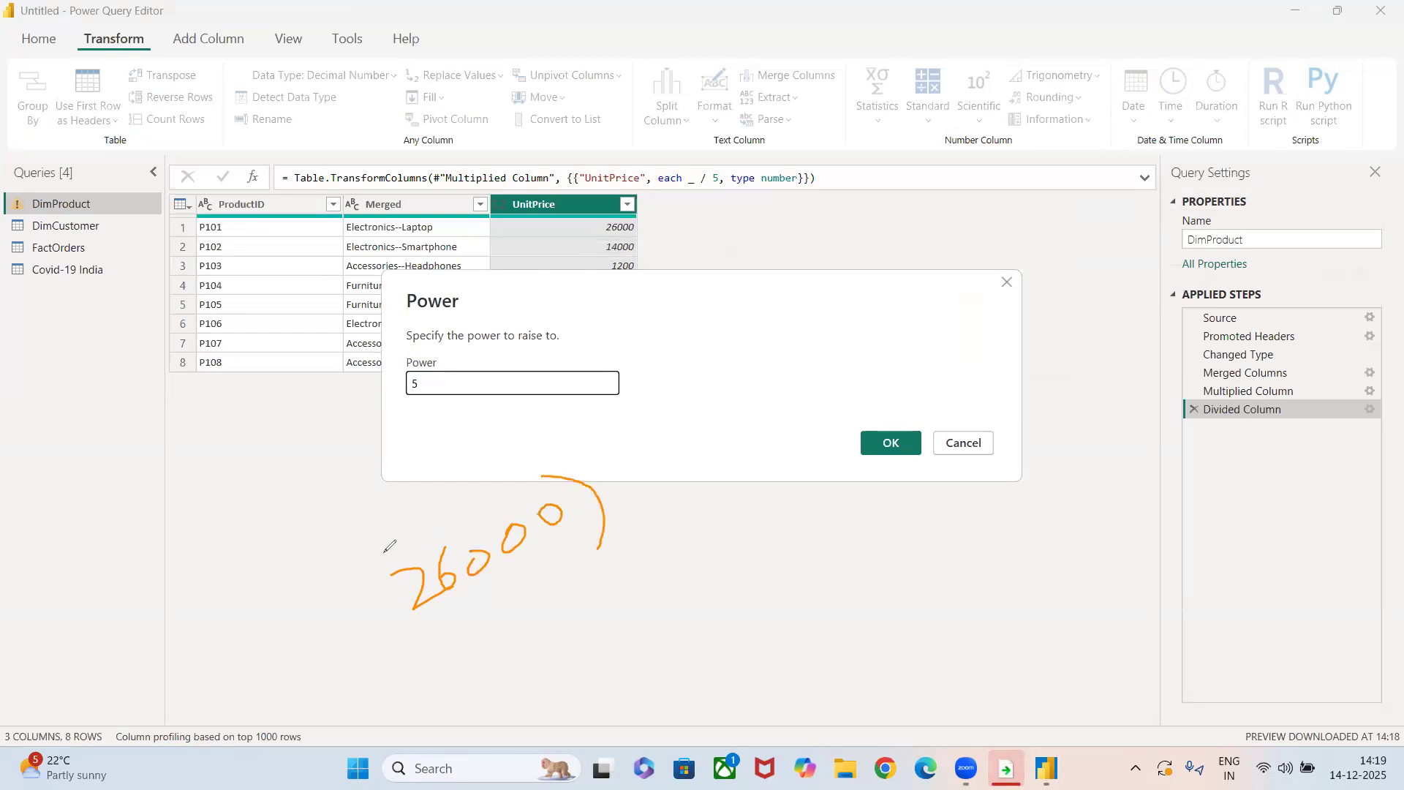
drag(385, 553, 407, 620)
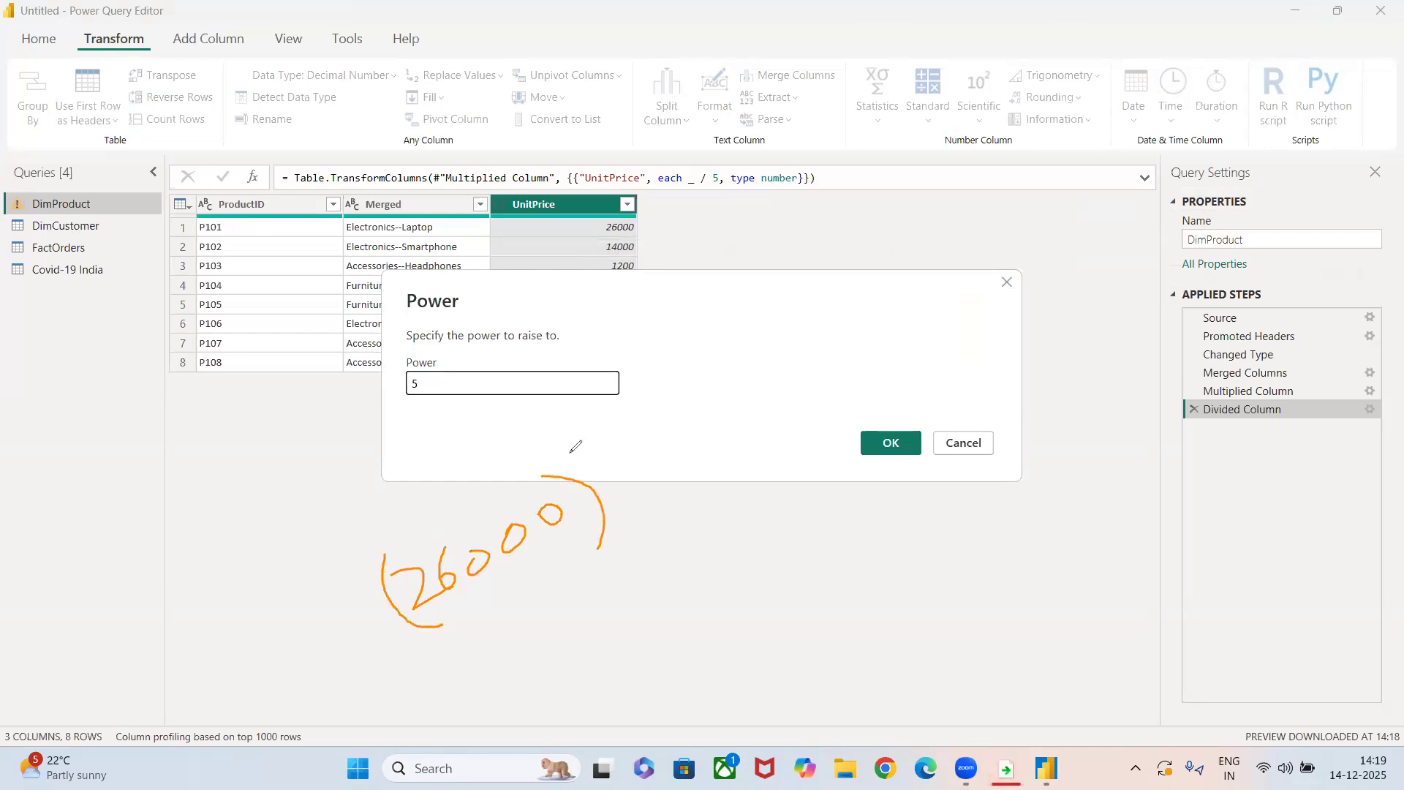
drag(568, 442, 573, 471)
drag(586, 438, 577, 444)
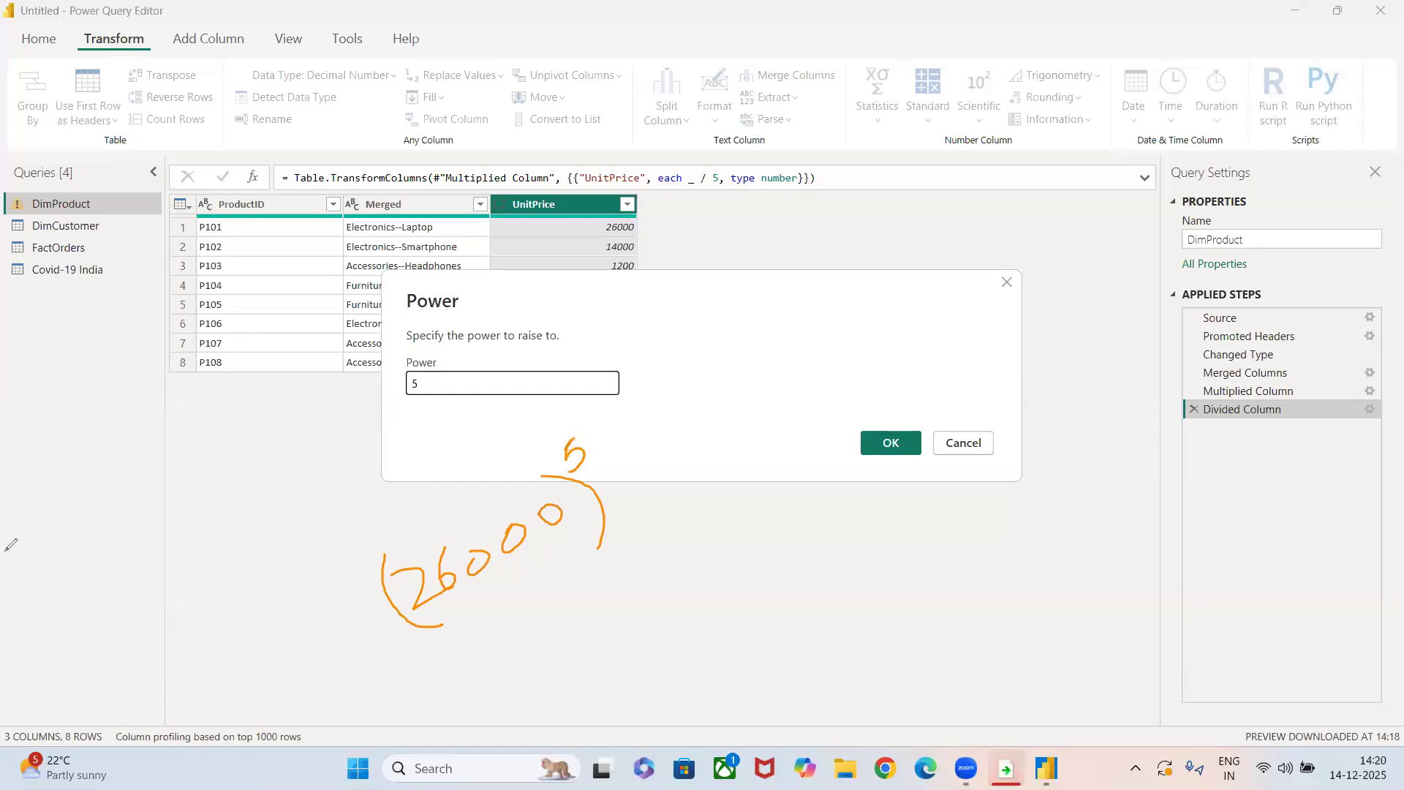
click(909, 442)
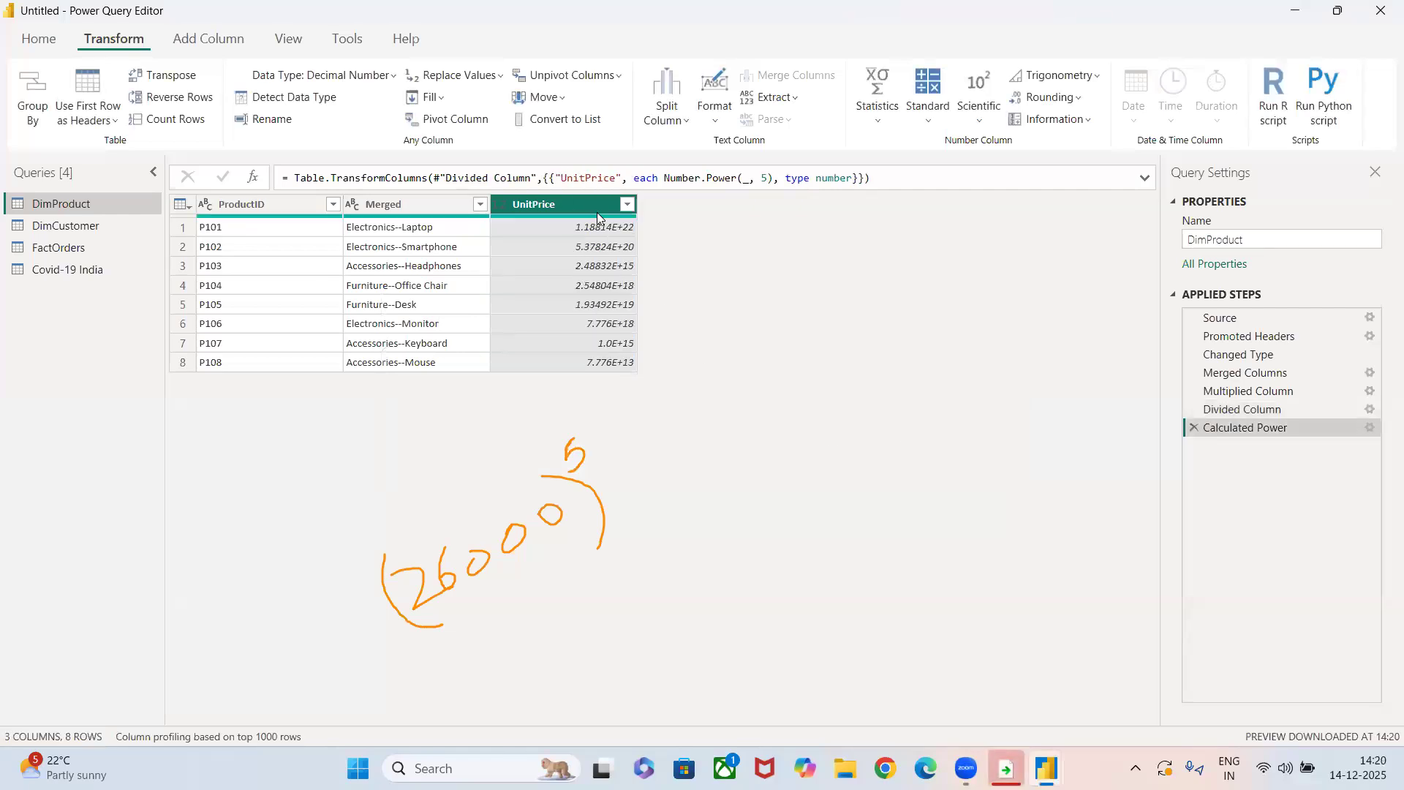
click(1192, 428)
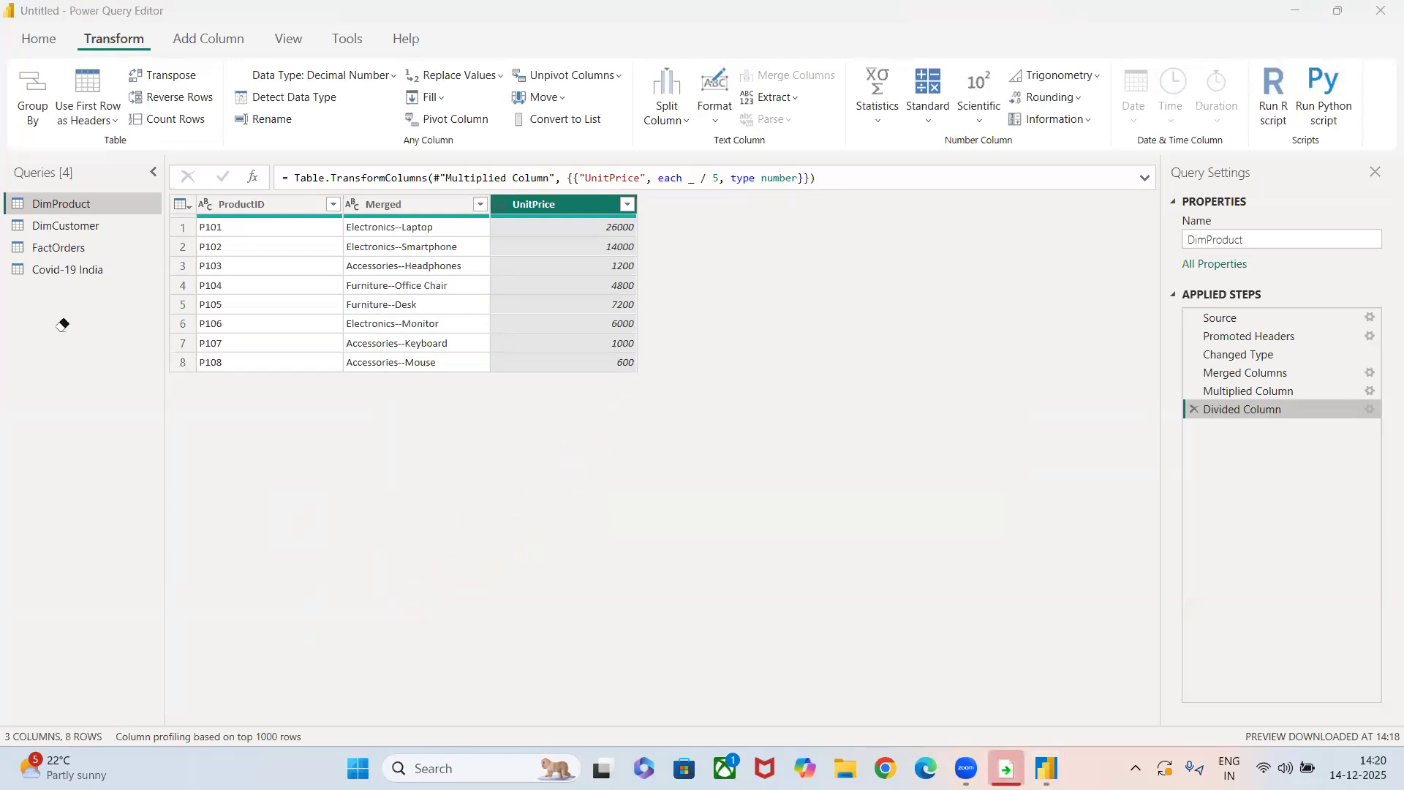
Calculate the cosine of the UnitPrice column, and remove the Calculated Cosine step.
click(633, 282)
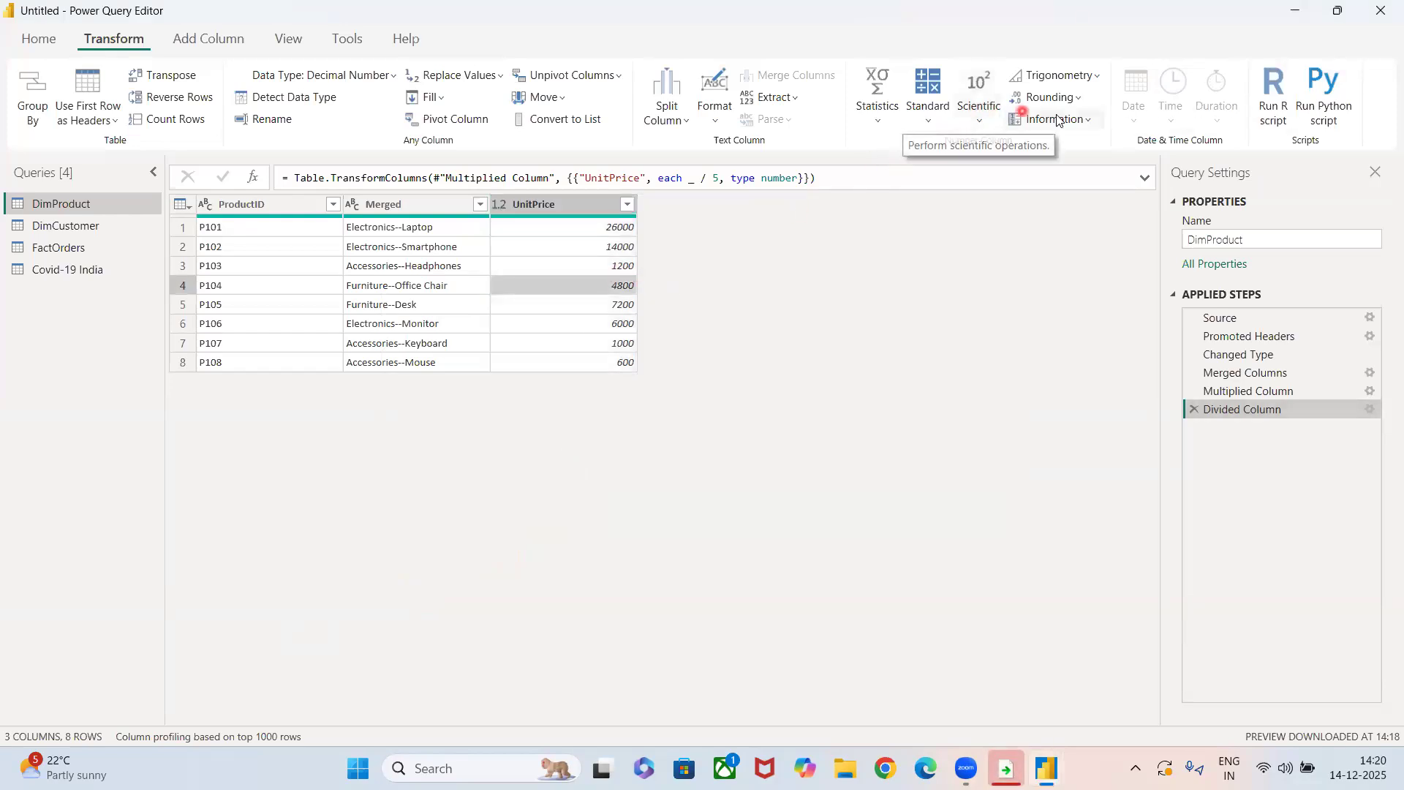
click(1053, 77)
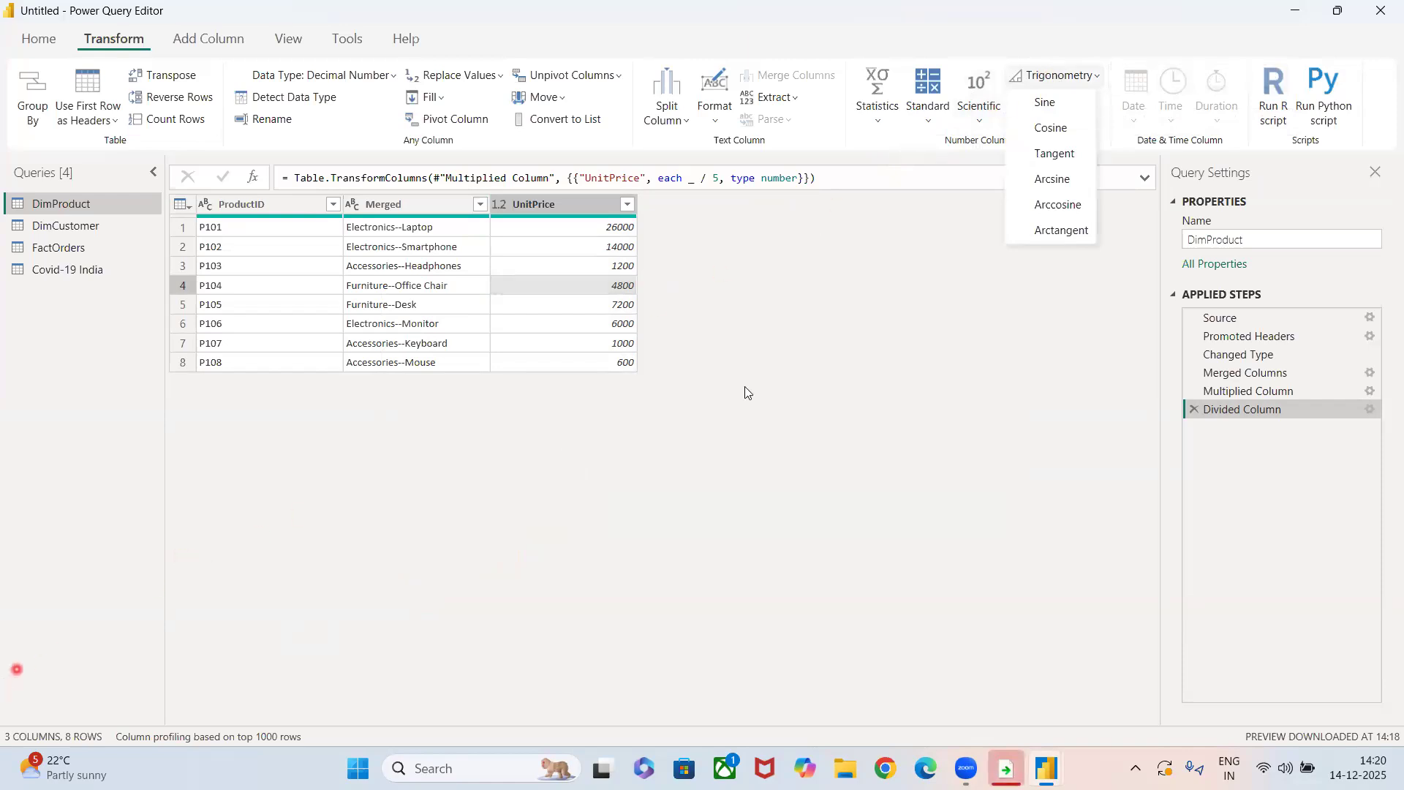
click(30, 680)
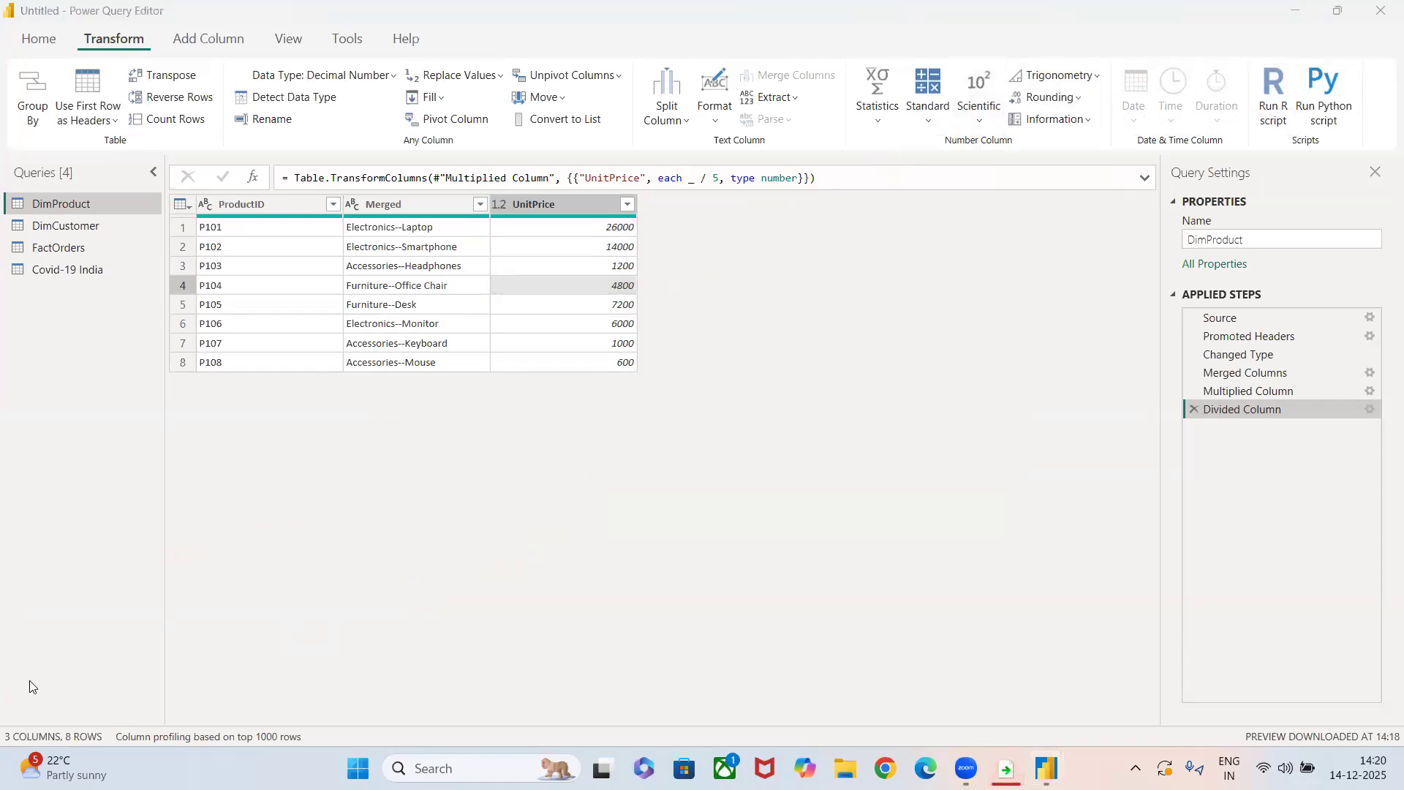
click(379, 536)
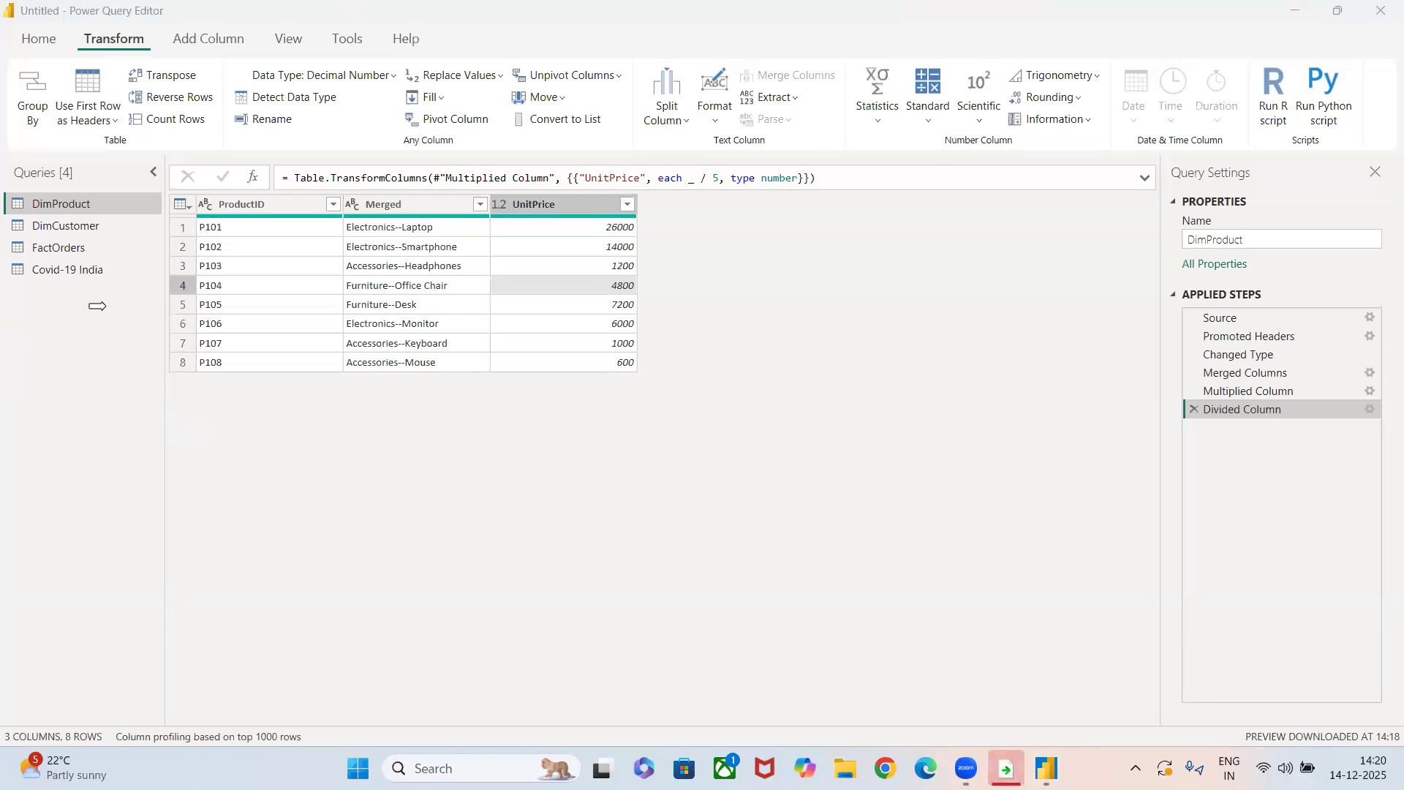
click(1074, 76)
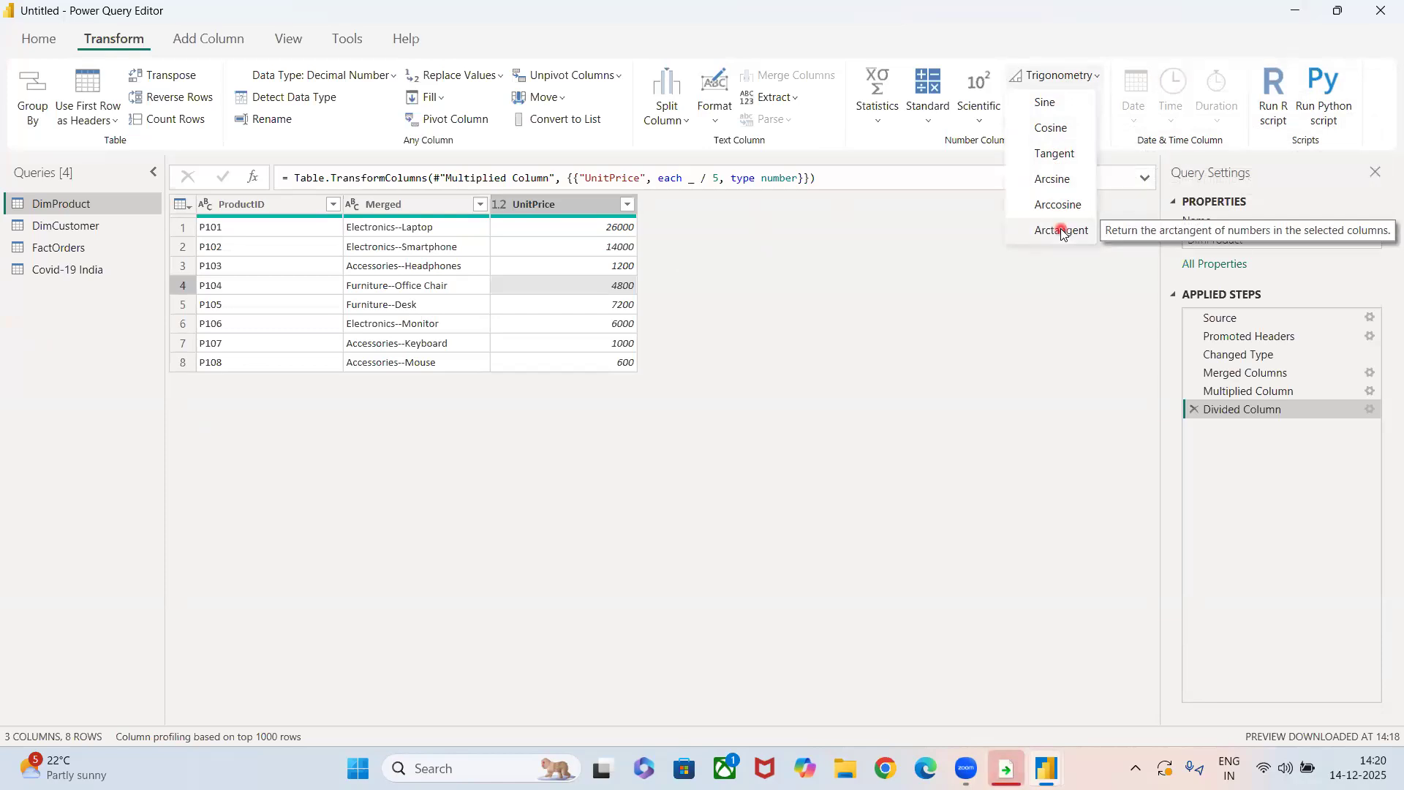
click(1057, 130)
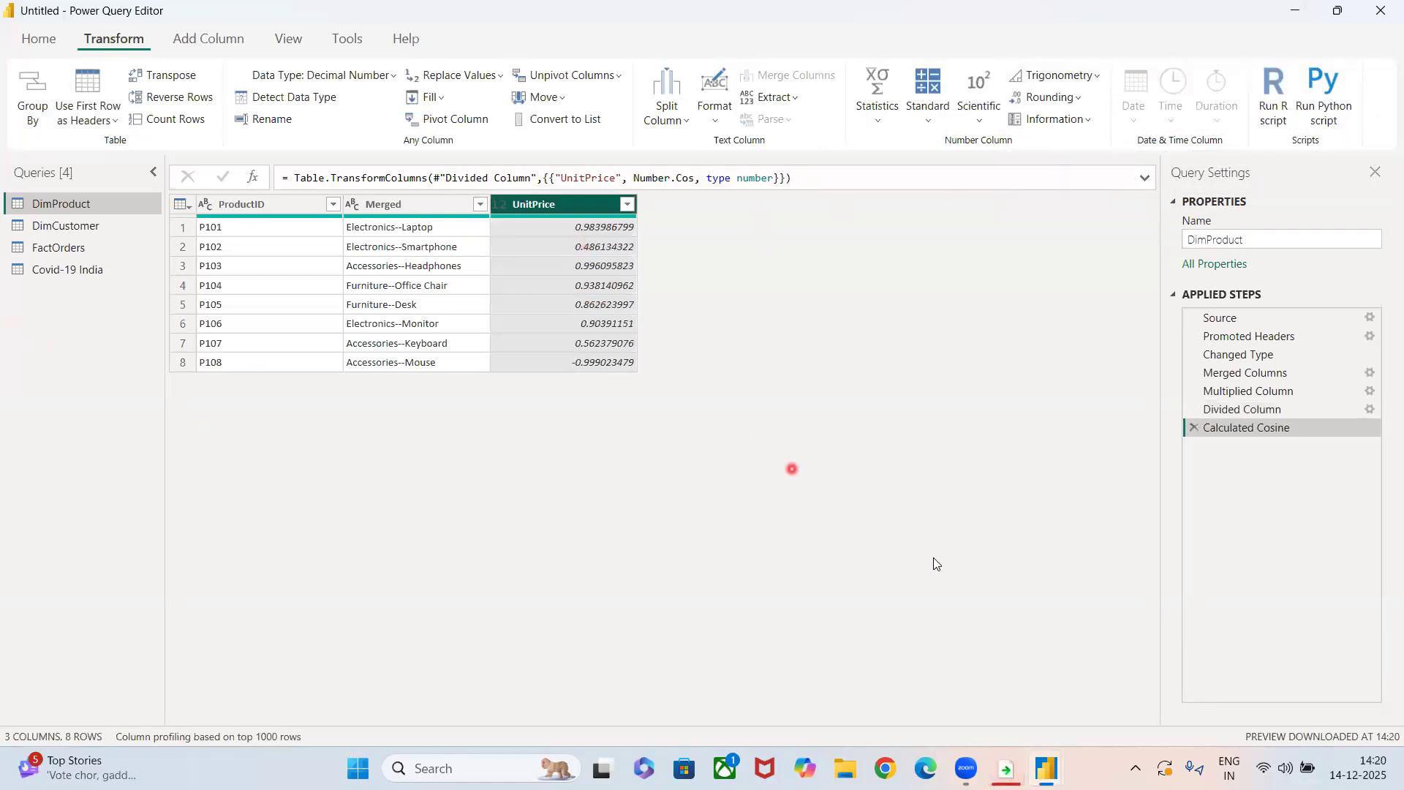
click(1195, 428)
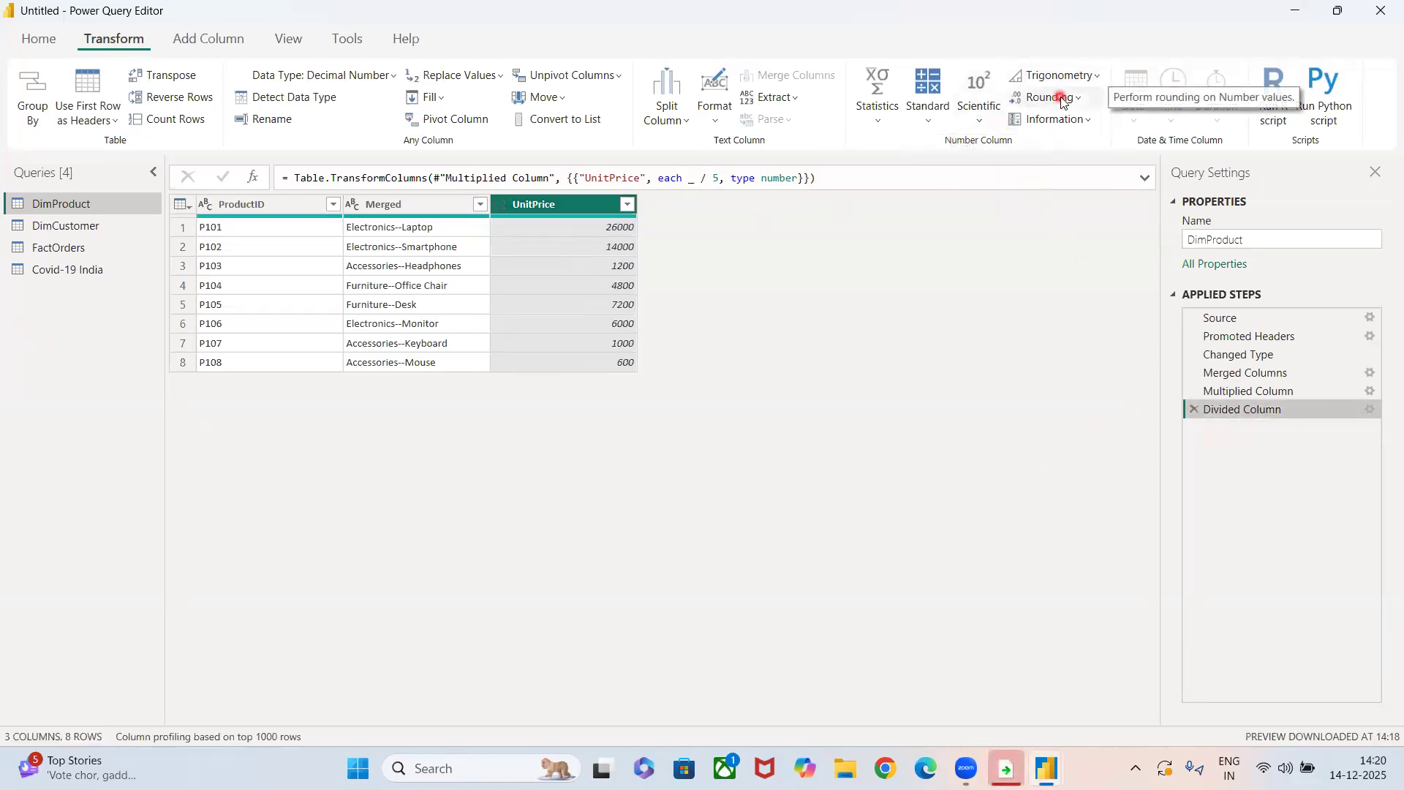
Divide the UnitPrice column by 4, and remove the Divided Column1 step.
click(929, 117)
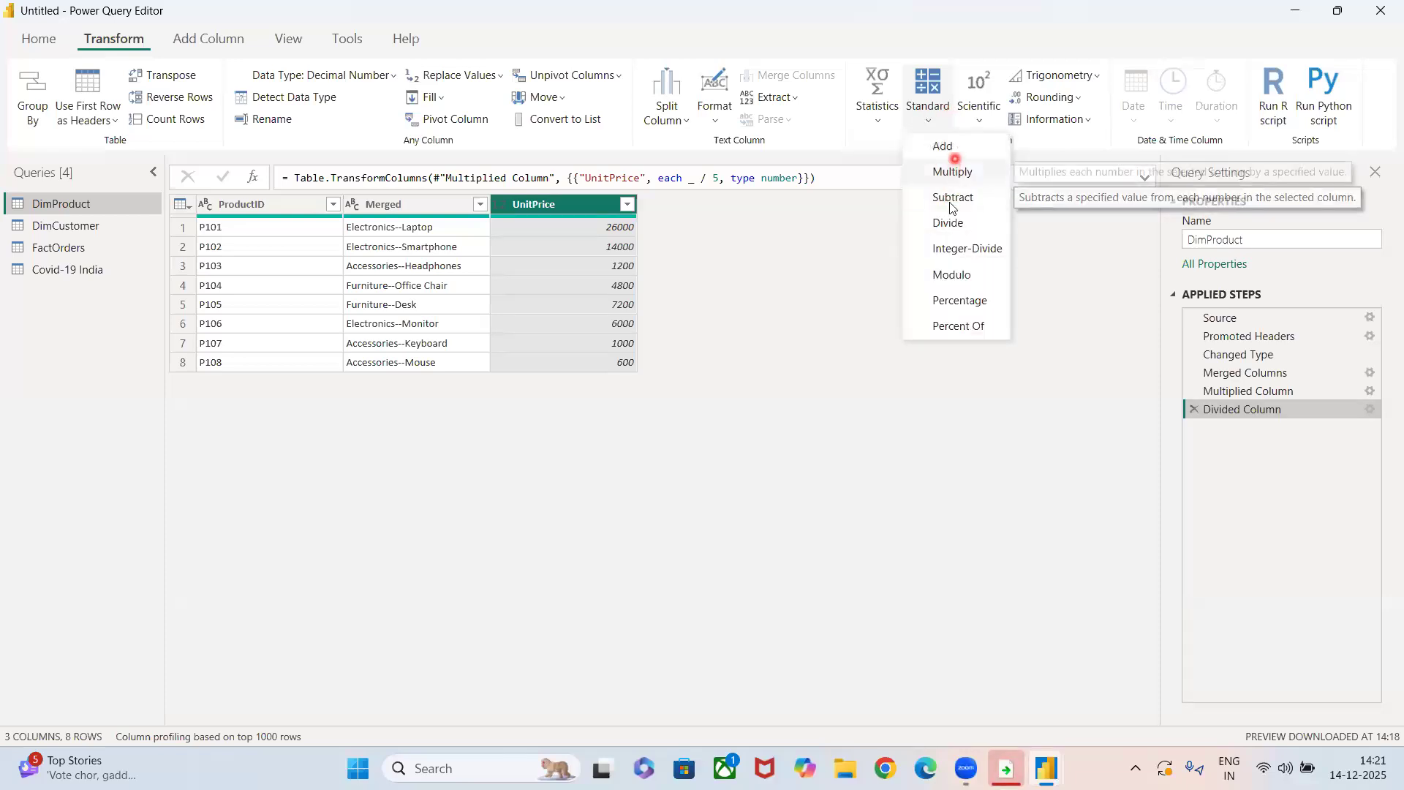
click(948, 223)
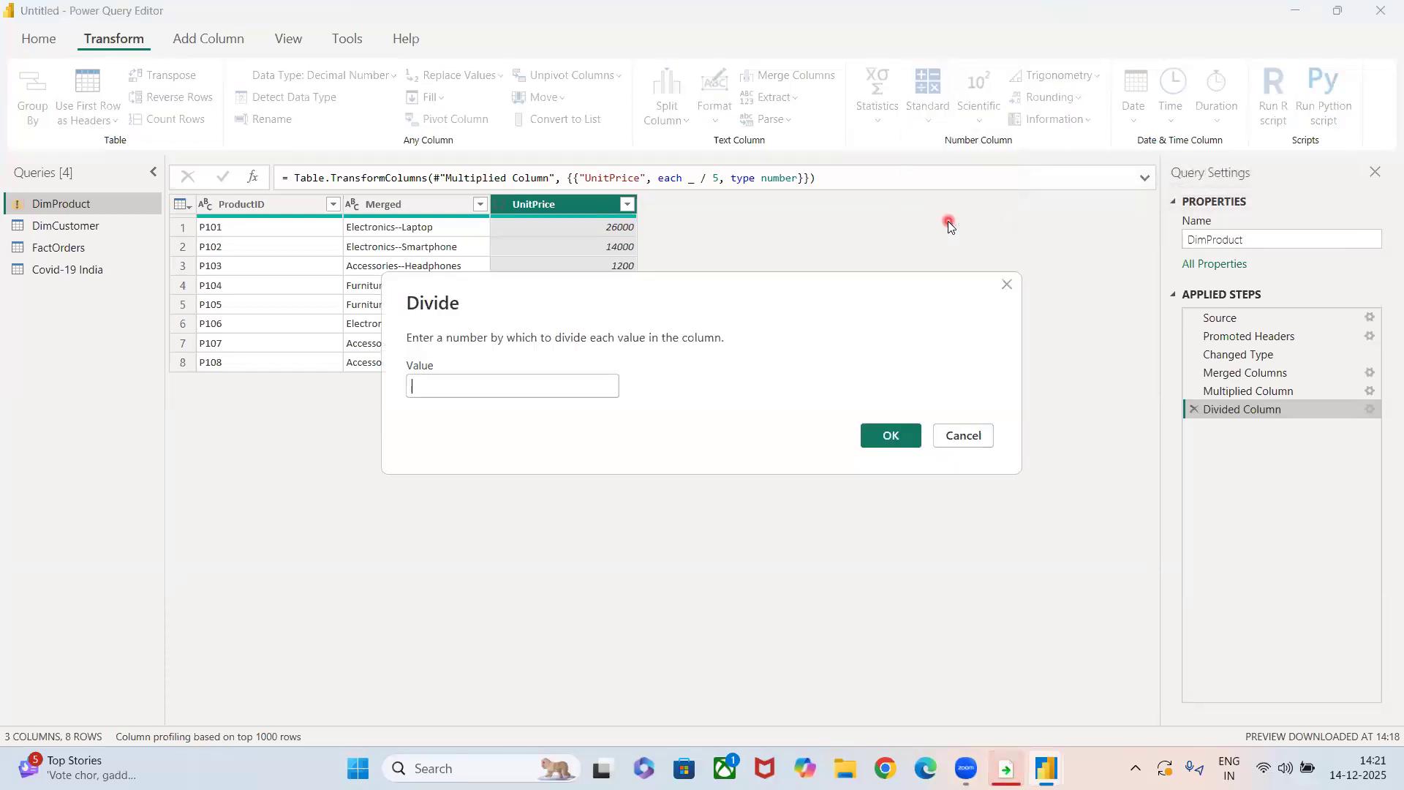
text(4)
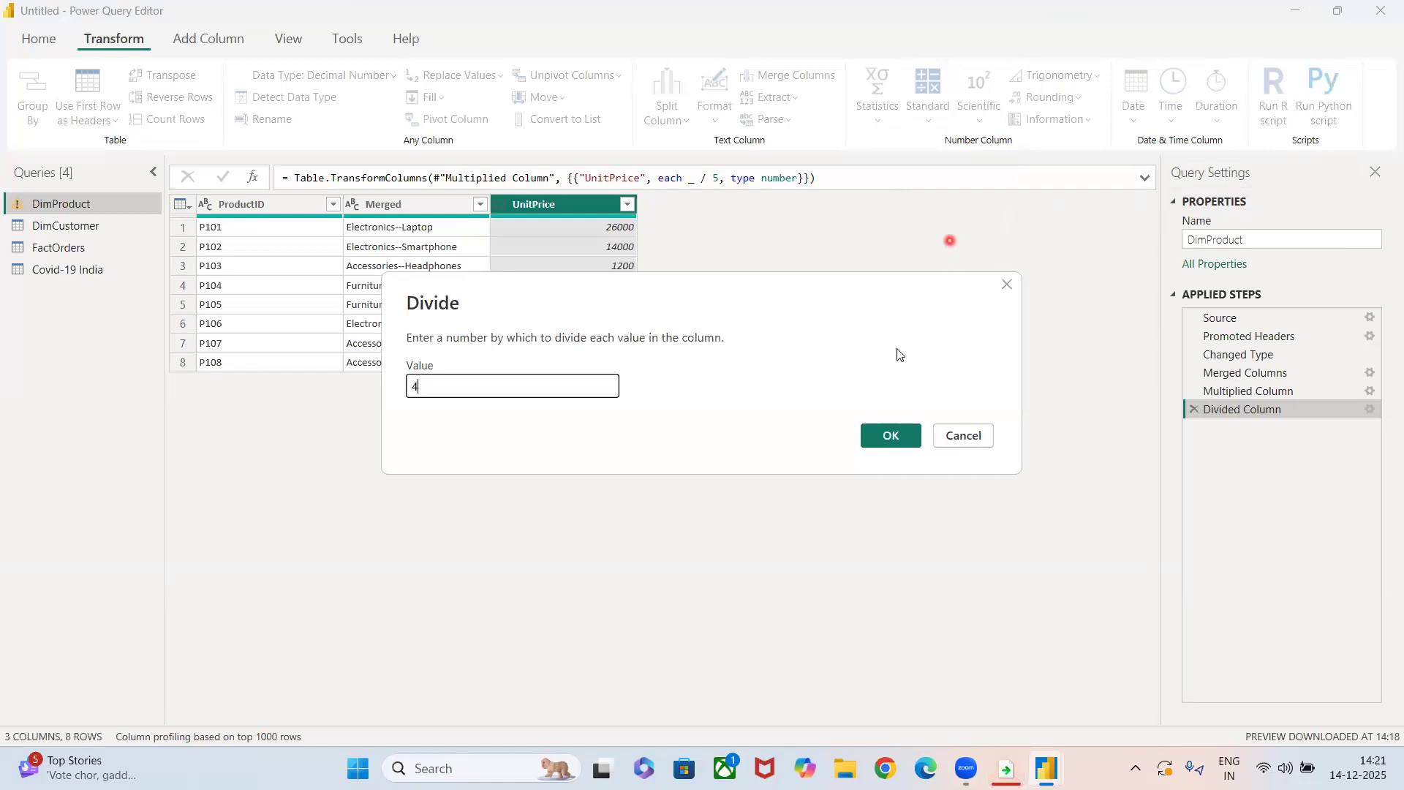
click(895, 436)
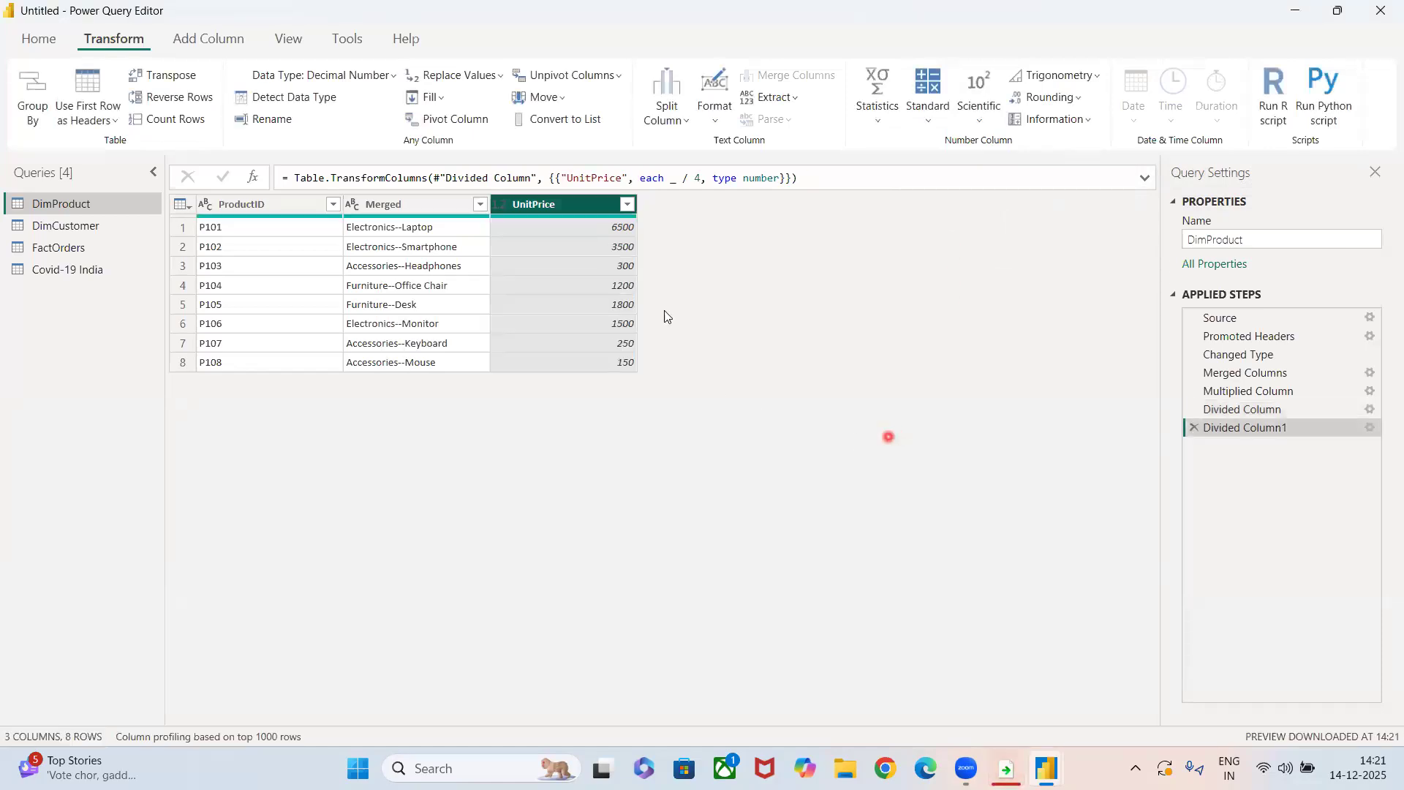
click(1193, 428)
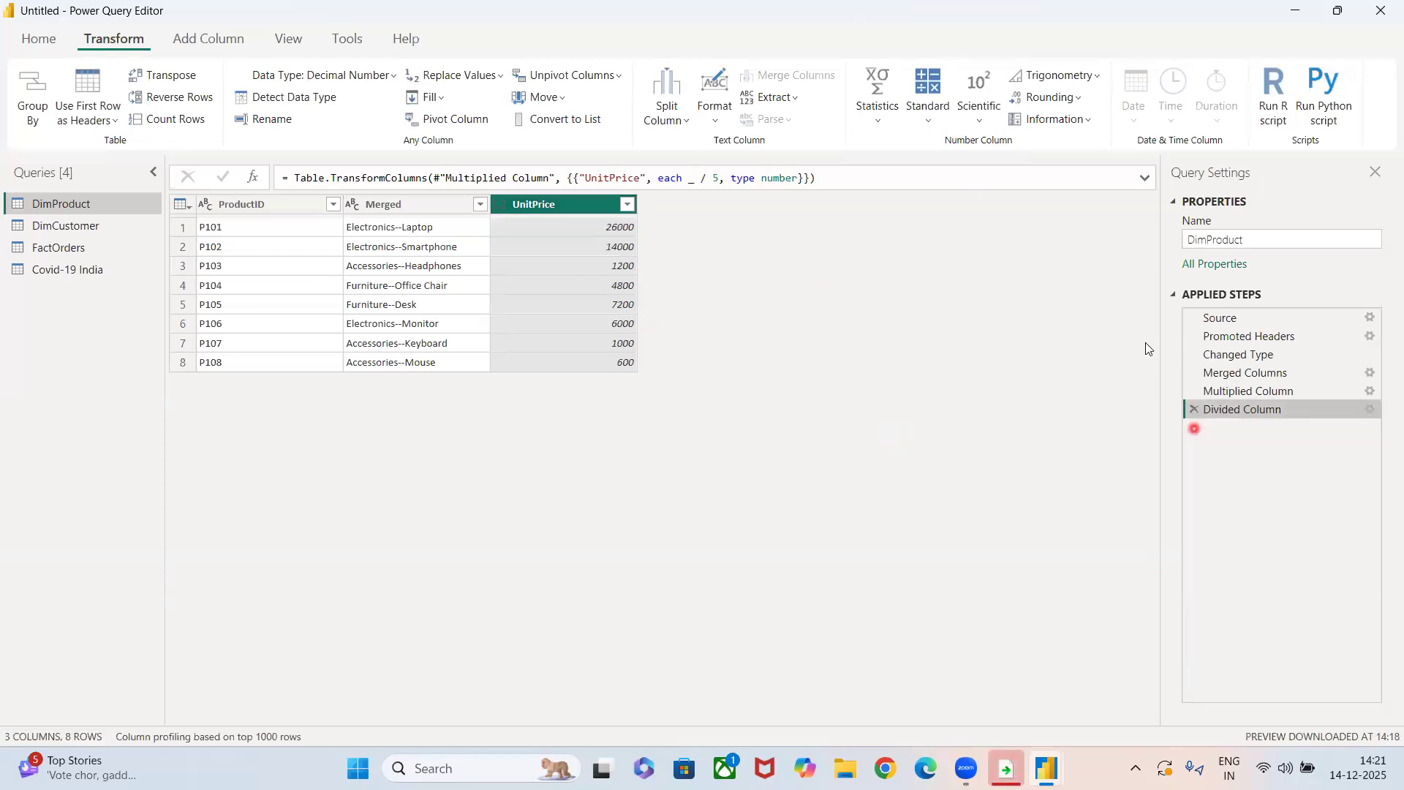
Divide the UnitPrice column's values by 3.
click(929, 117)
click(953, 219)
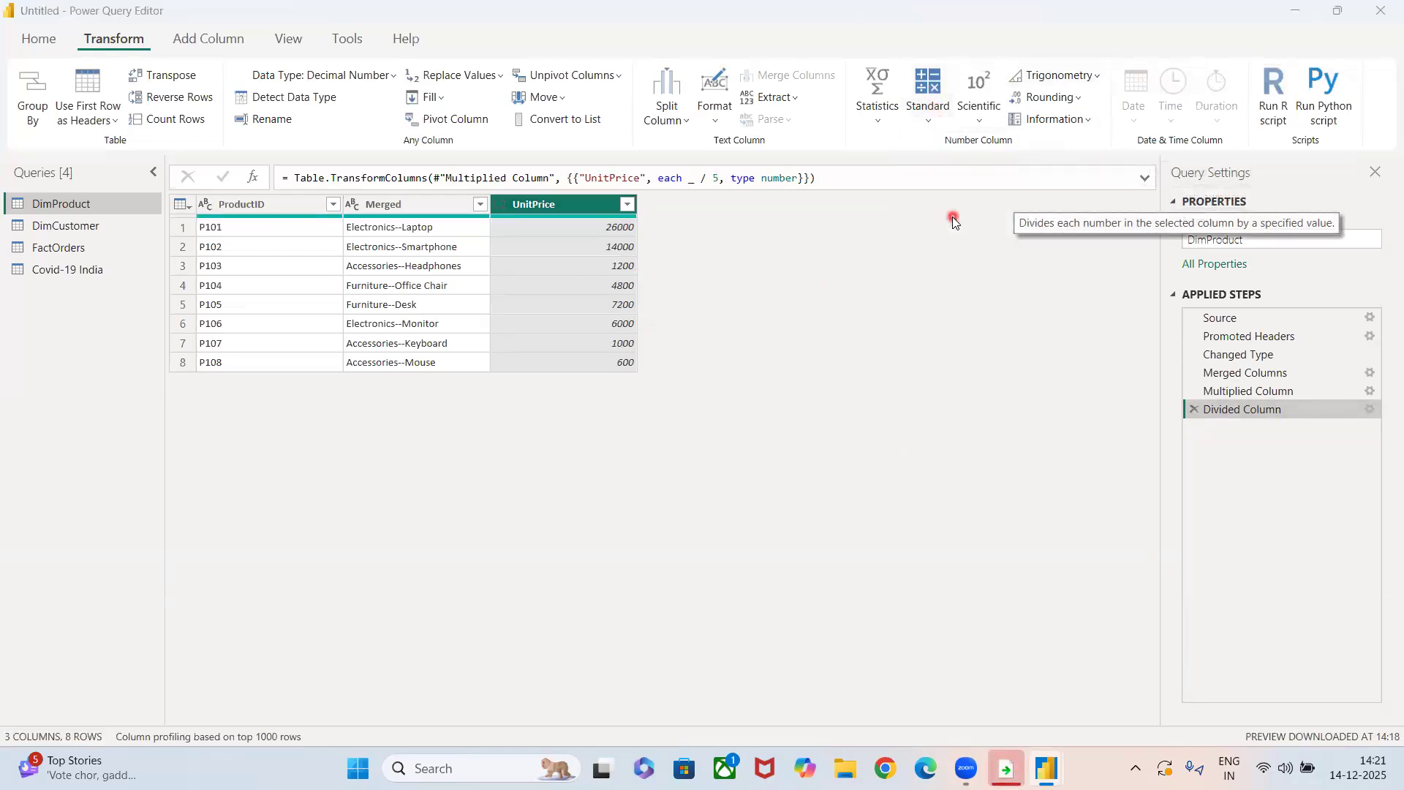
text(3)
click(882, 443)
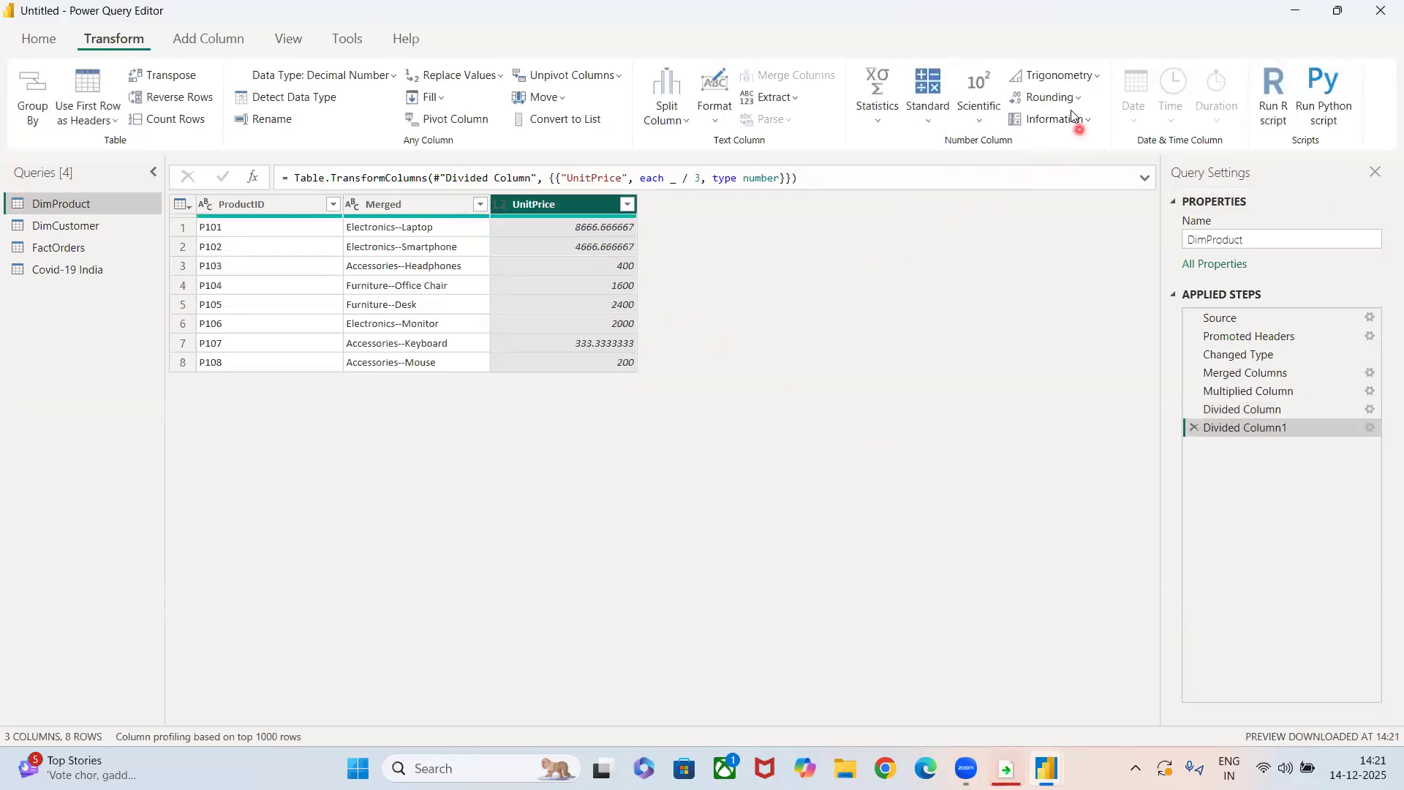
Round the UnitPrice column up to whole numbers, and remove the Rounded Up step.
click(1064, 102)
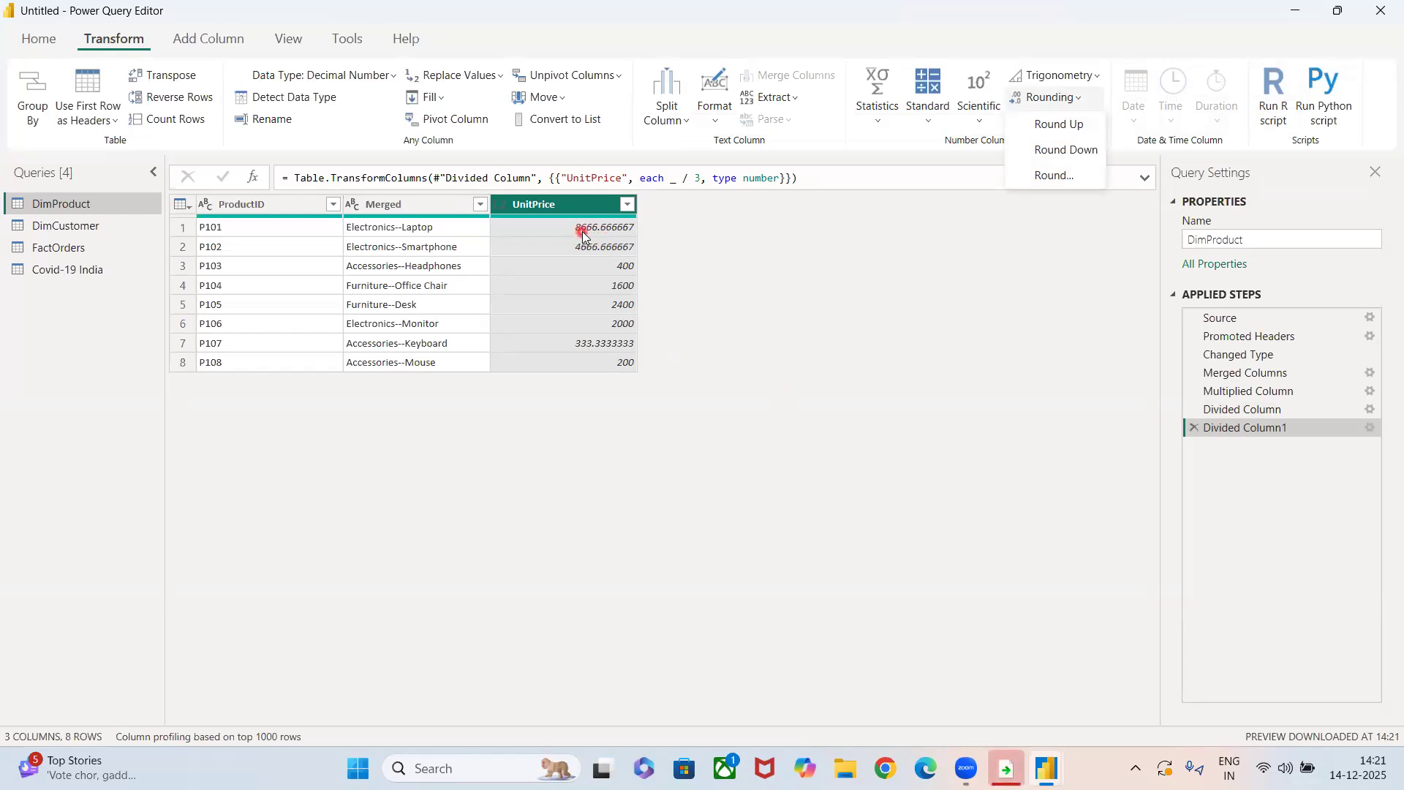
click(1057, 126)
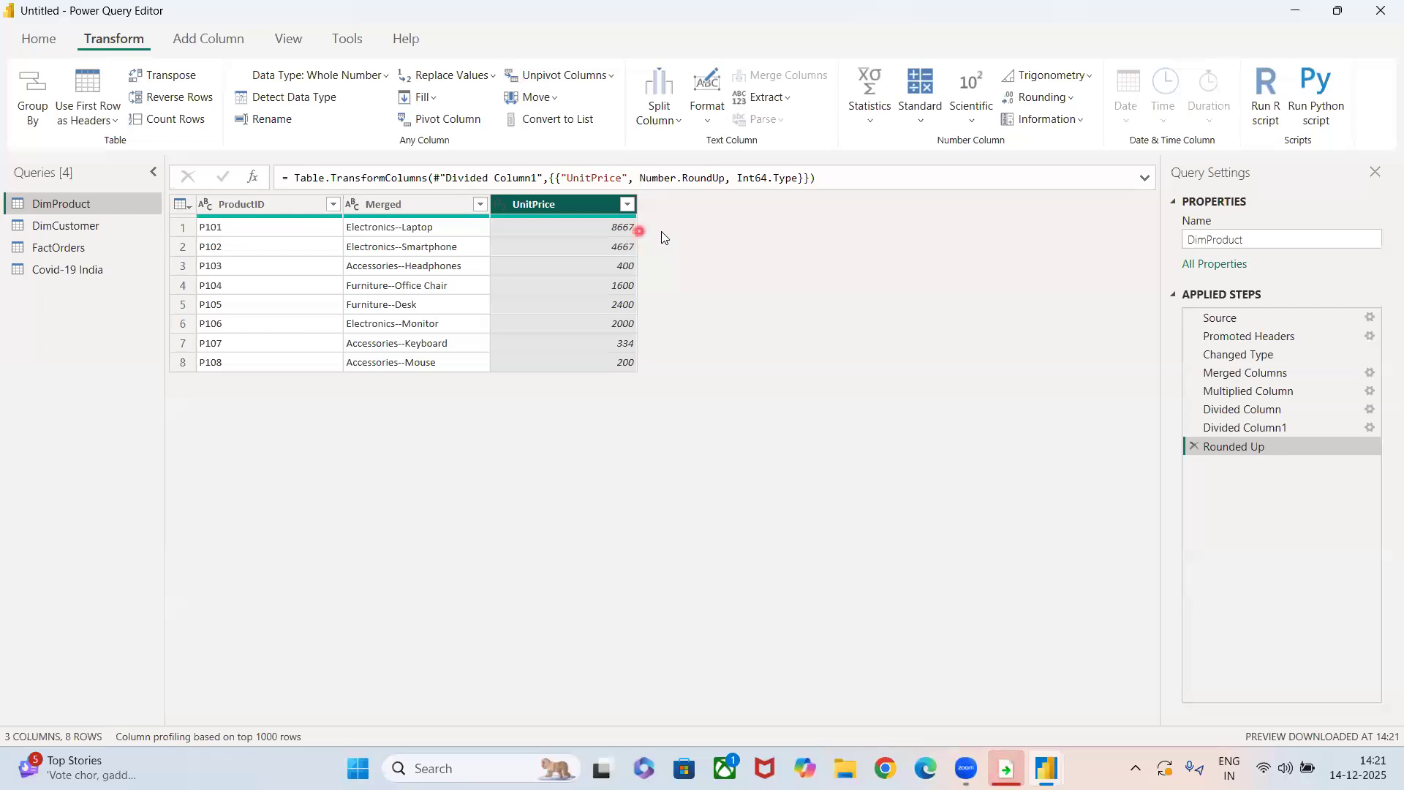
click(1190, 444)
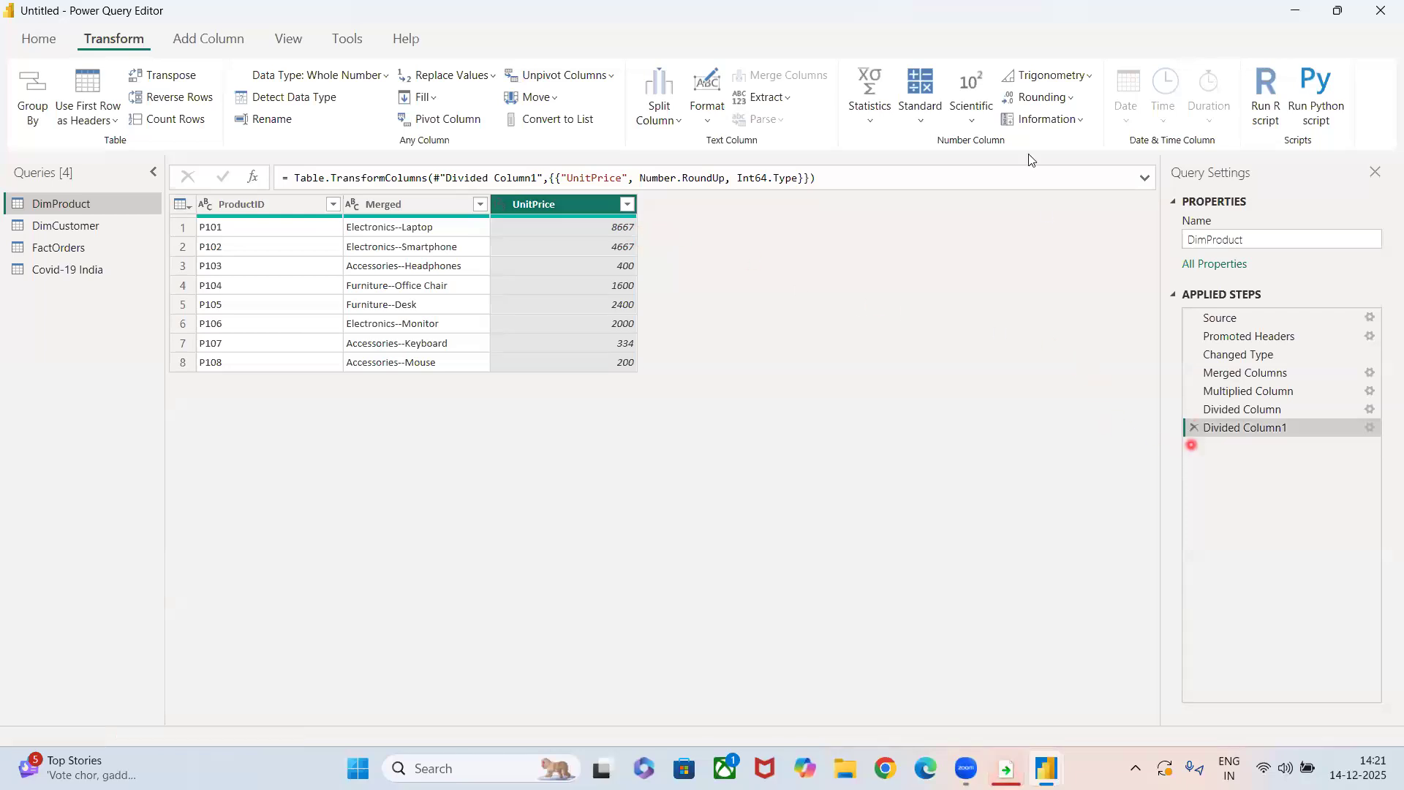
Round the UnitPrice column down to whole numbers, and remove the Rounded Down step.
click(1040, 97)
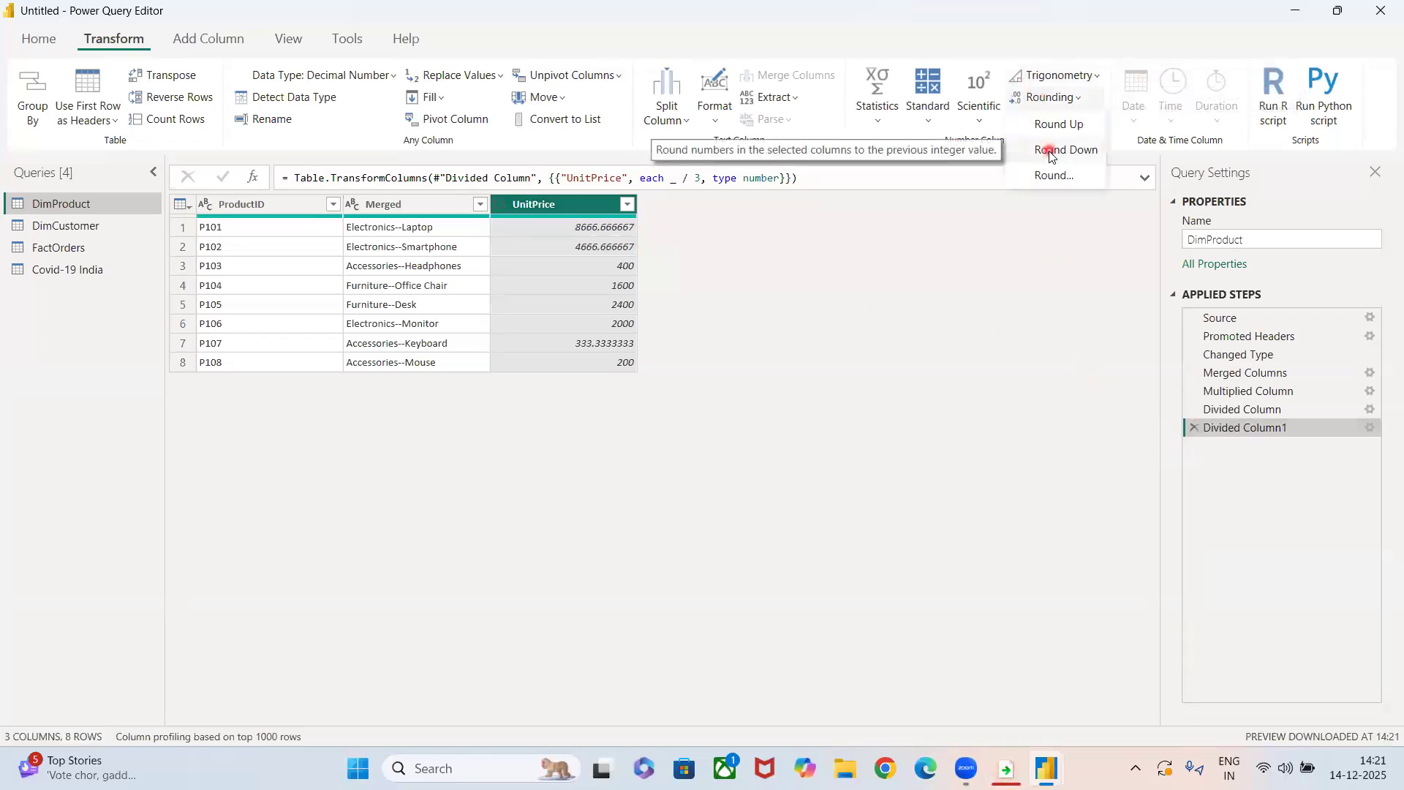
click(1049, 150)
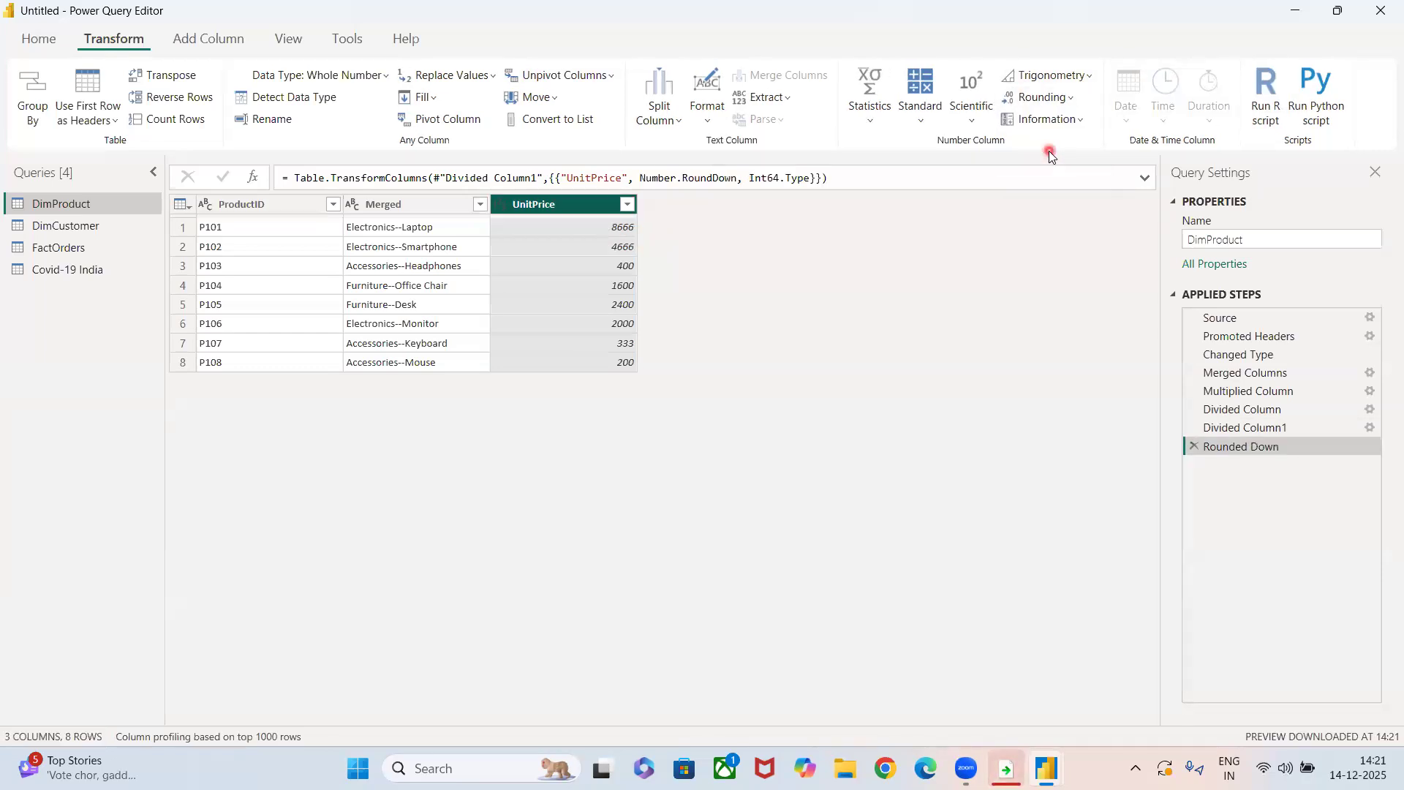
click(1192, 447)
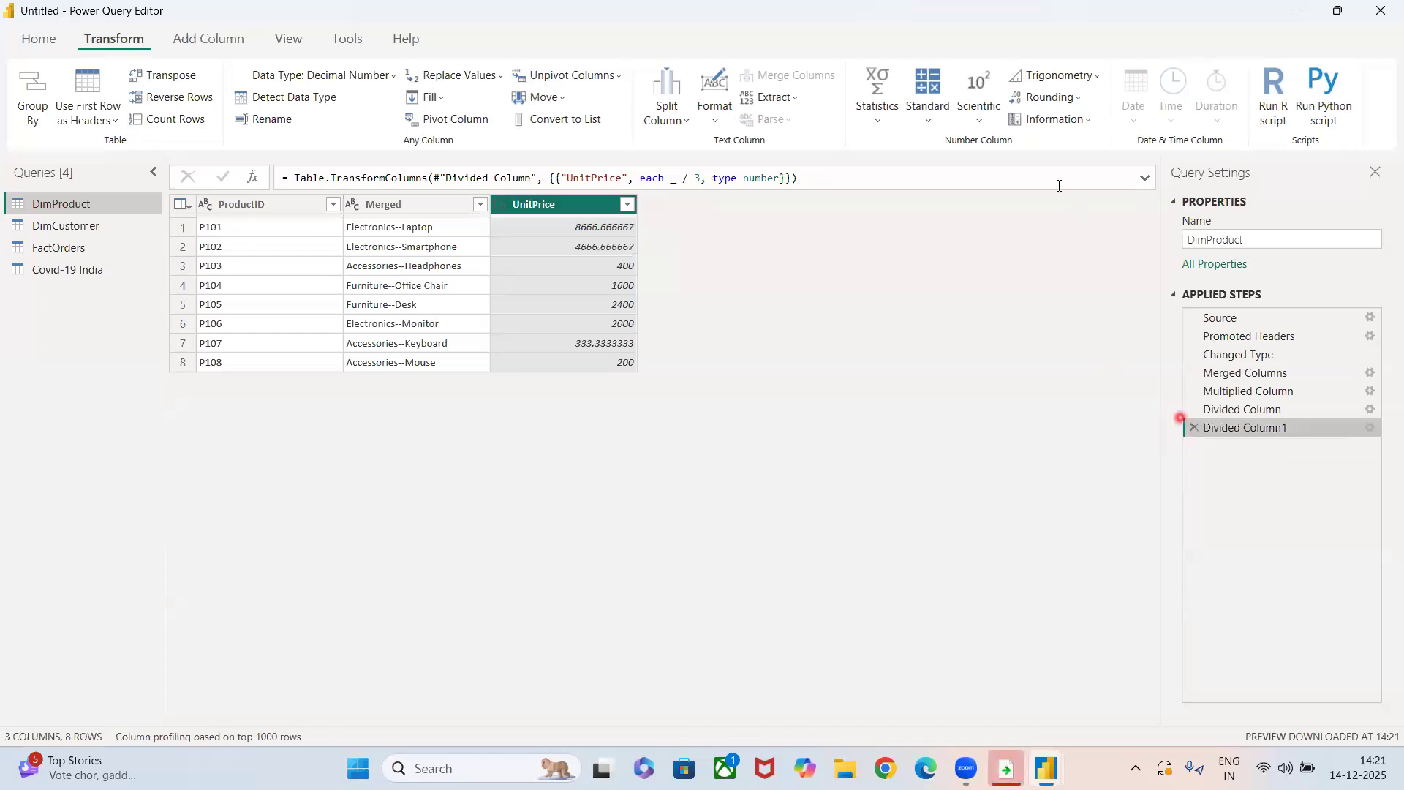
Round the UnitPrice column to 2 decimal places.
click(1045, 95)
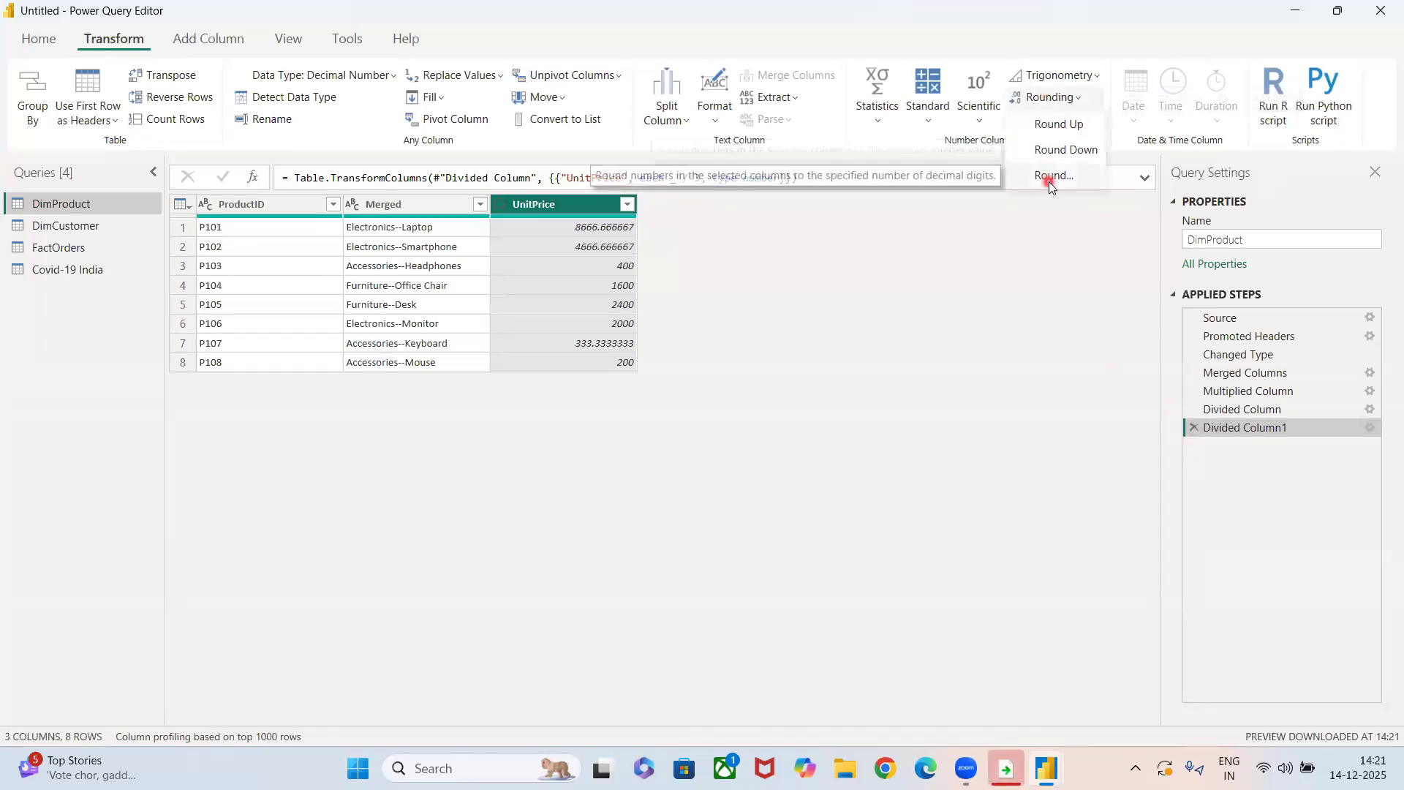
click(1049, 181)
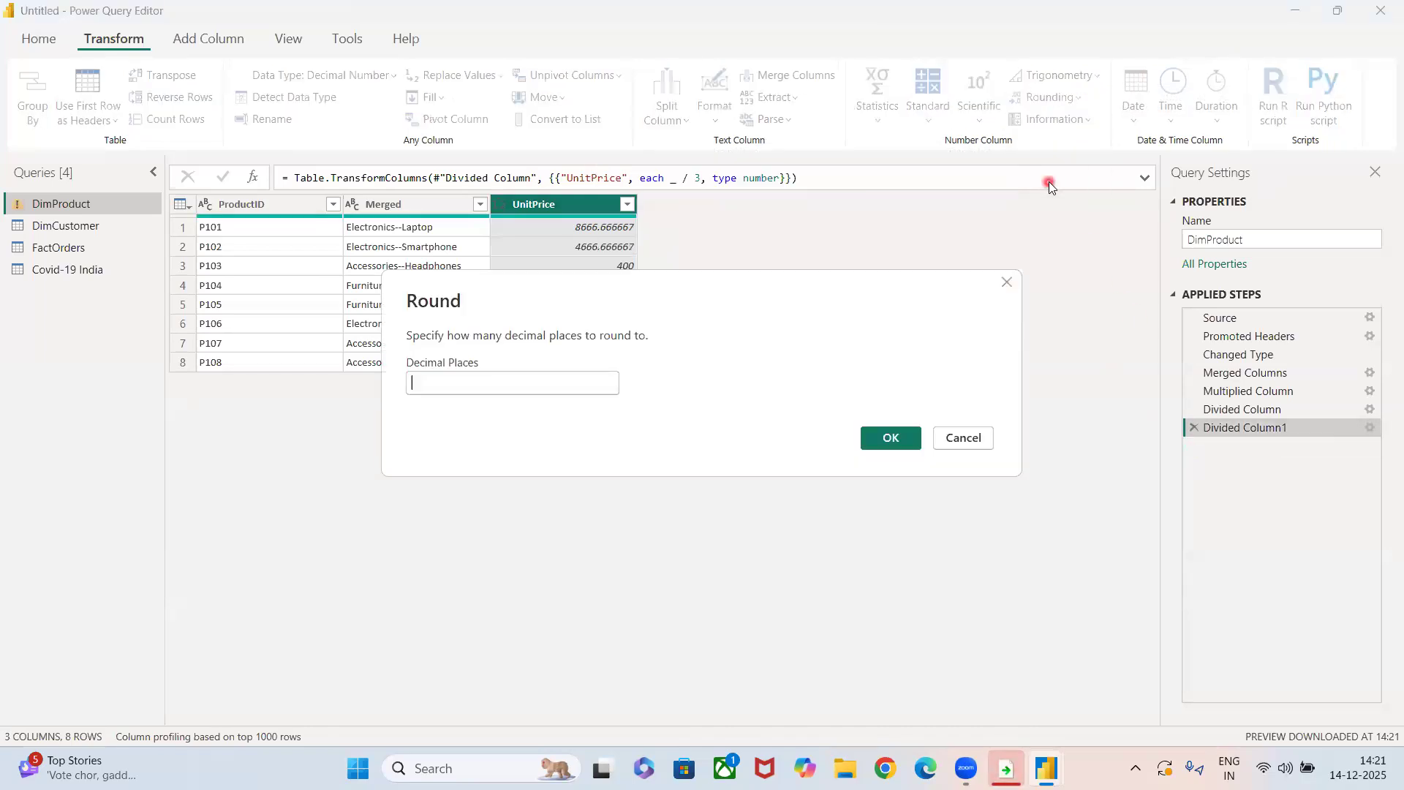
text(2)
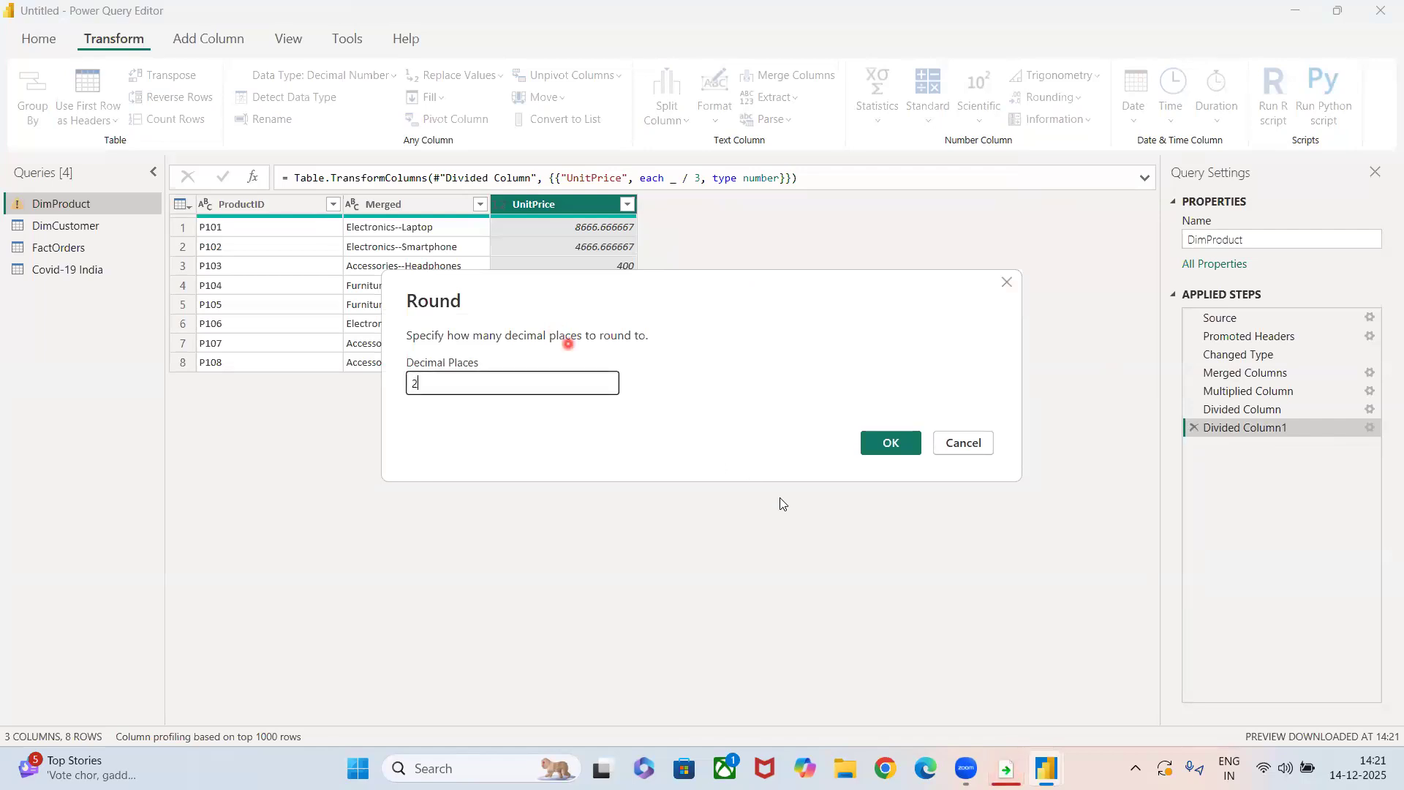
click(910, 444)
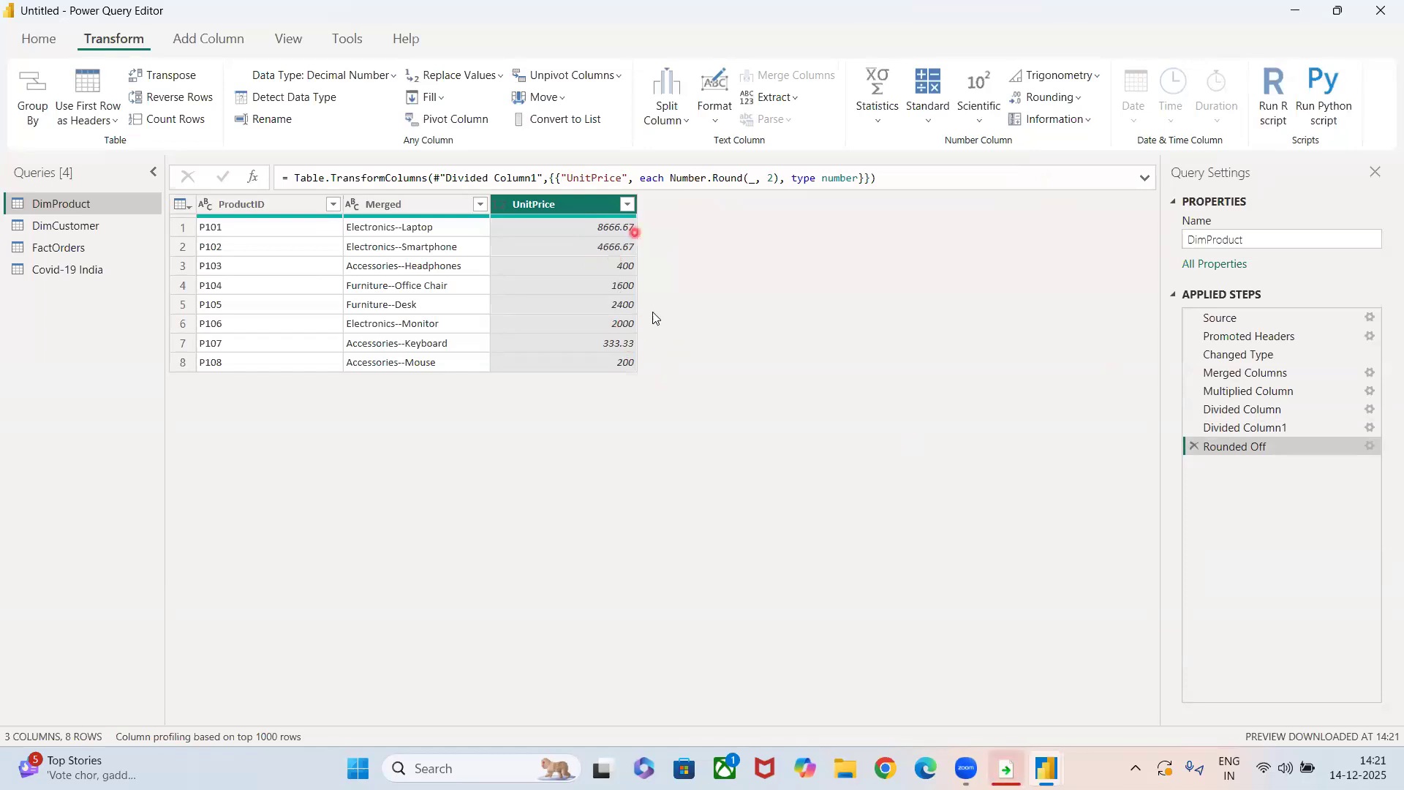
Check whether the UnitPrice values are even with Is Even, and remove the Checked Is Even step.
click(1077, 121)
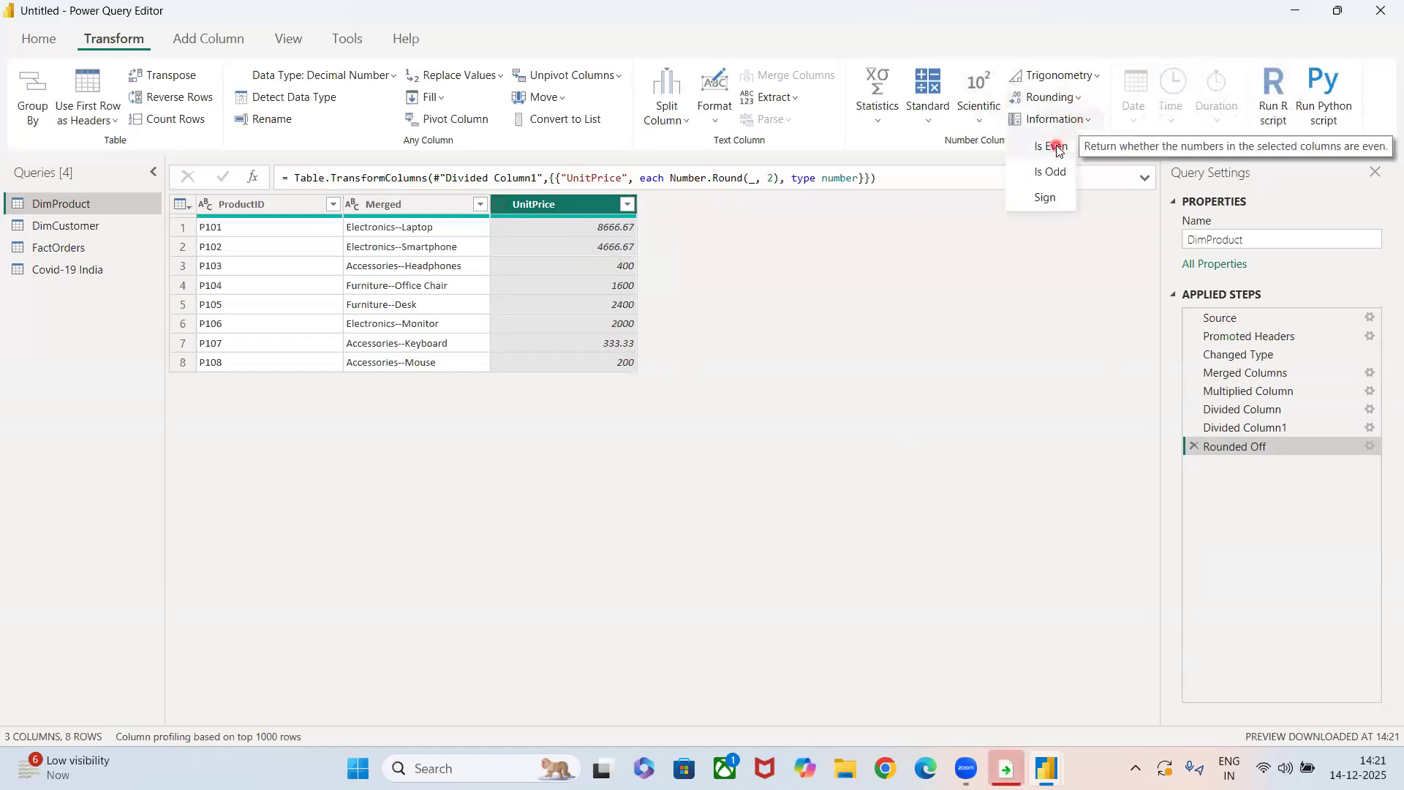
click(1056, 148)
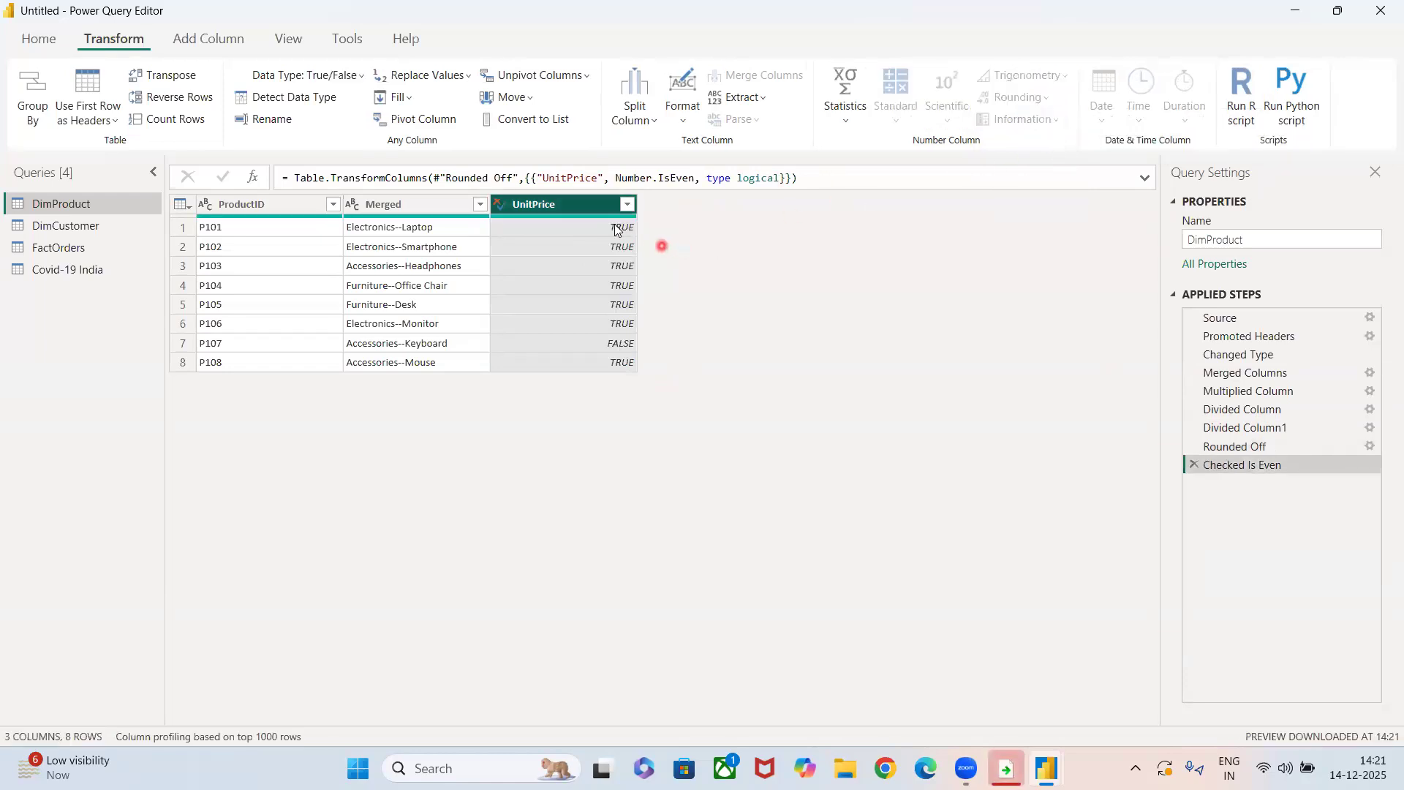
click(1190, 465)
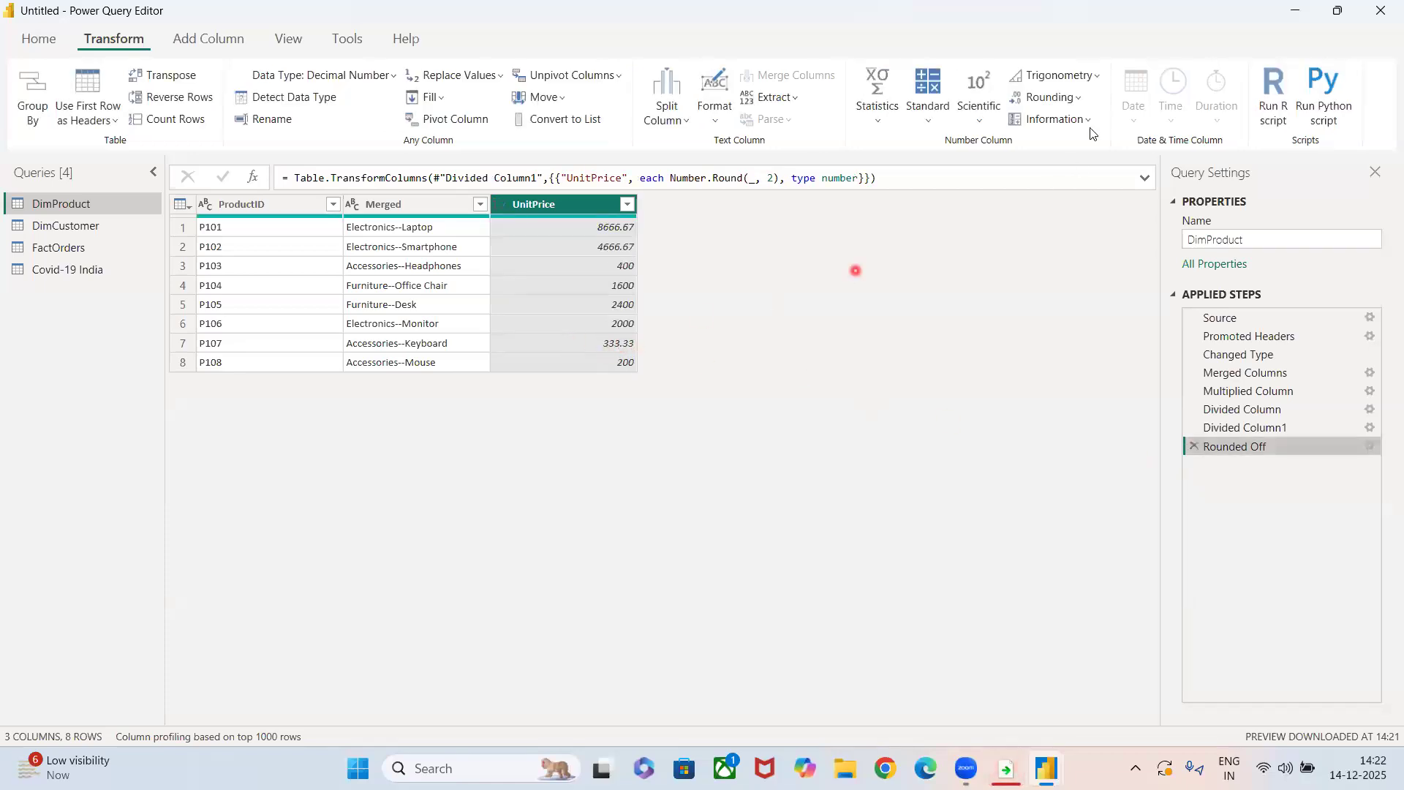
Check whether the UnitPrice values are odd with Is Odd, and remove the Checked Is Odd step.
click(1092, 121)
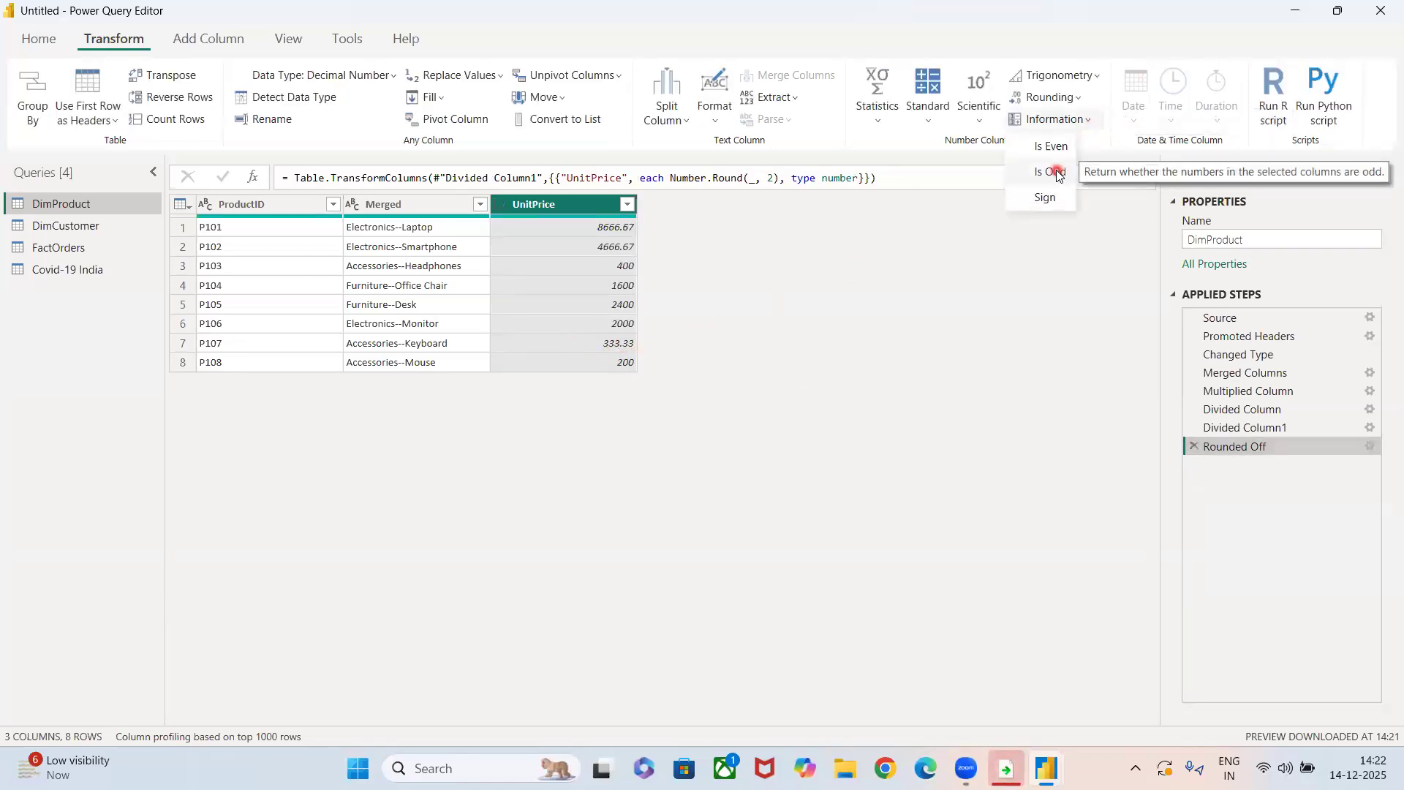
click(1057, 168)
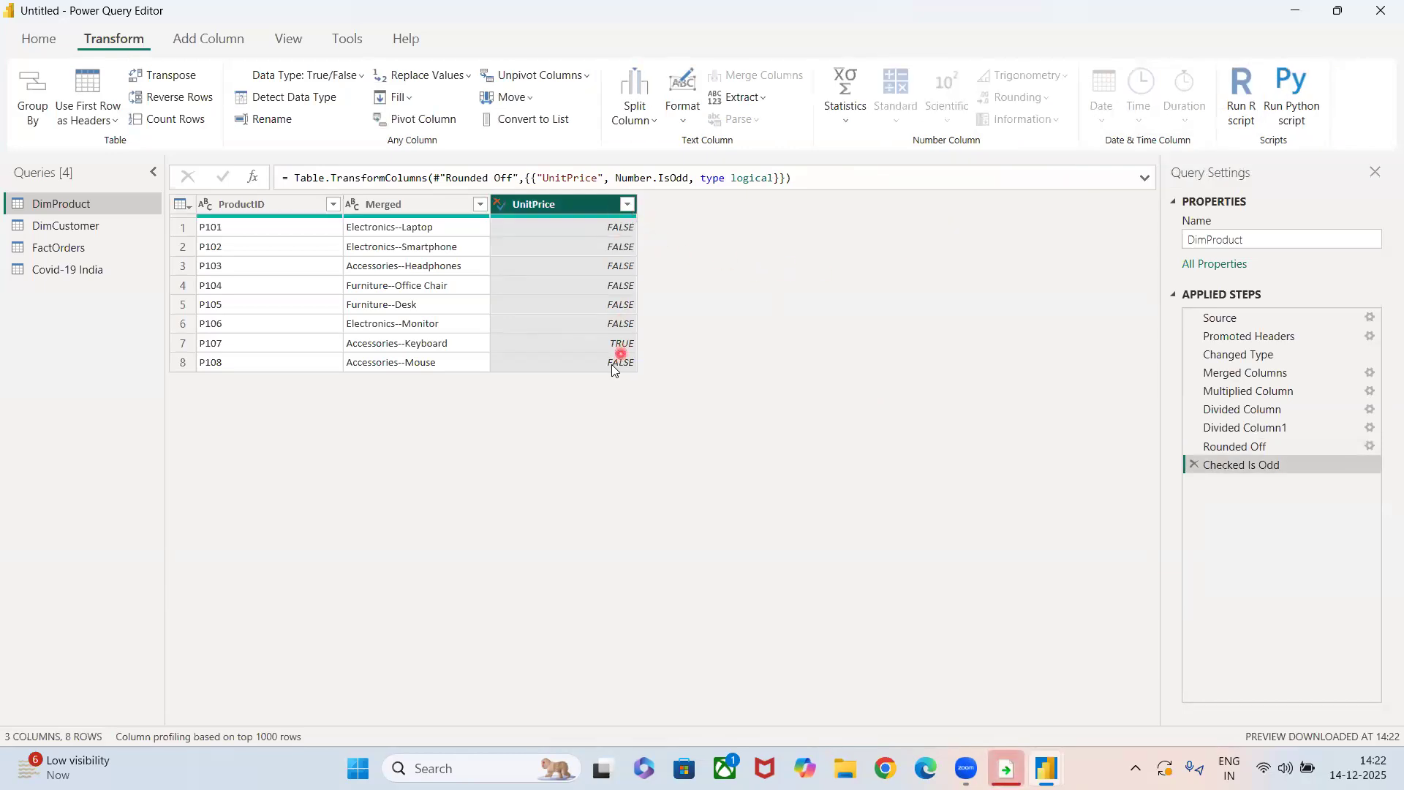
click(1193, 466)
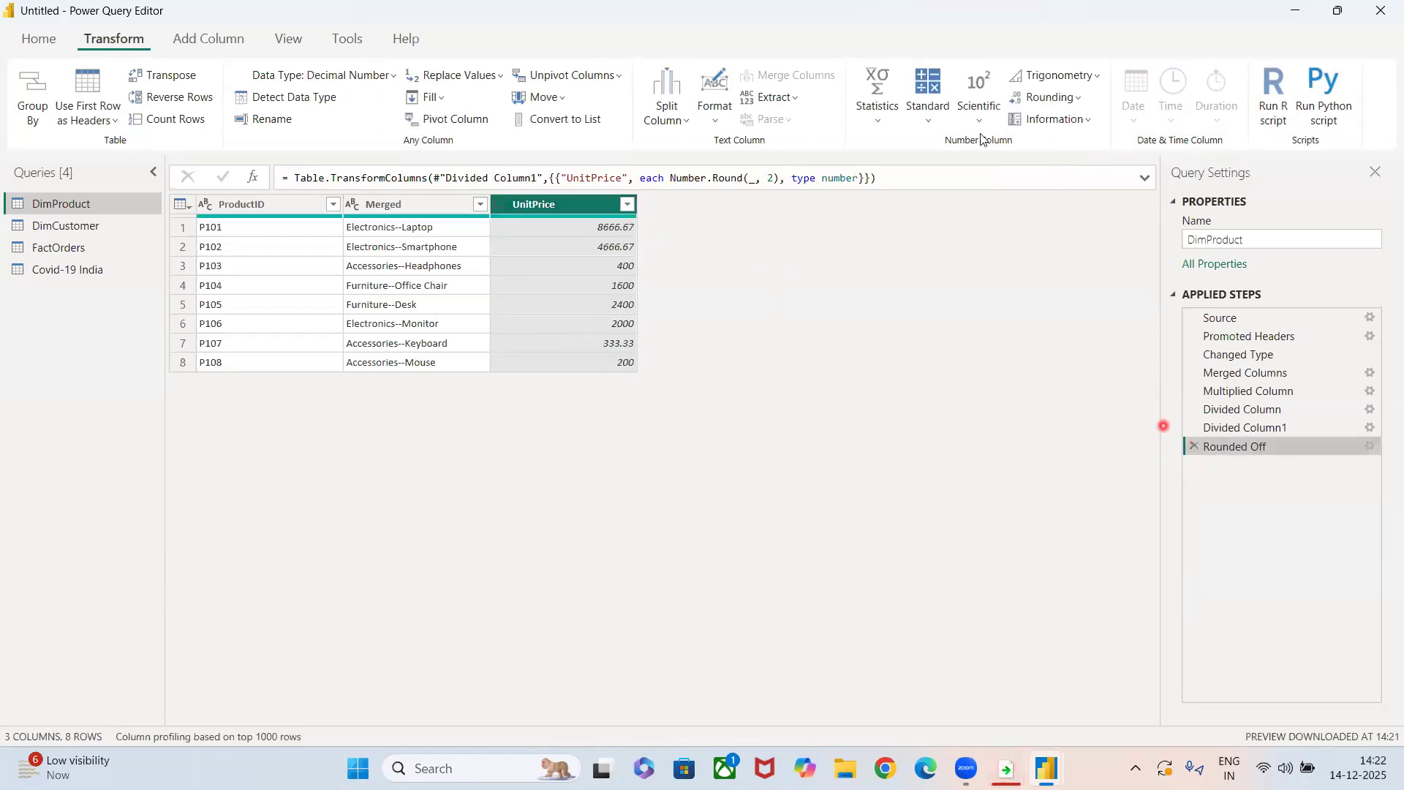
Extract the sign of the UnitPrice values with Sign, and remove the Extracted Sign step.
click(1045, 125)
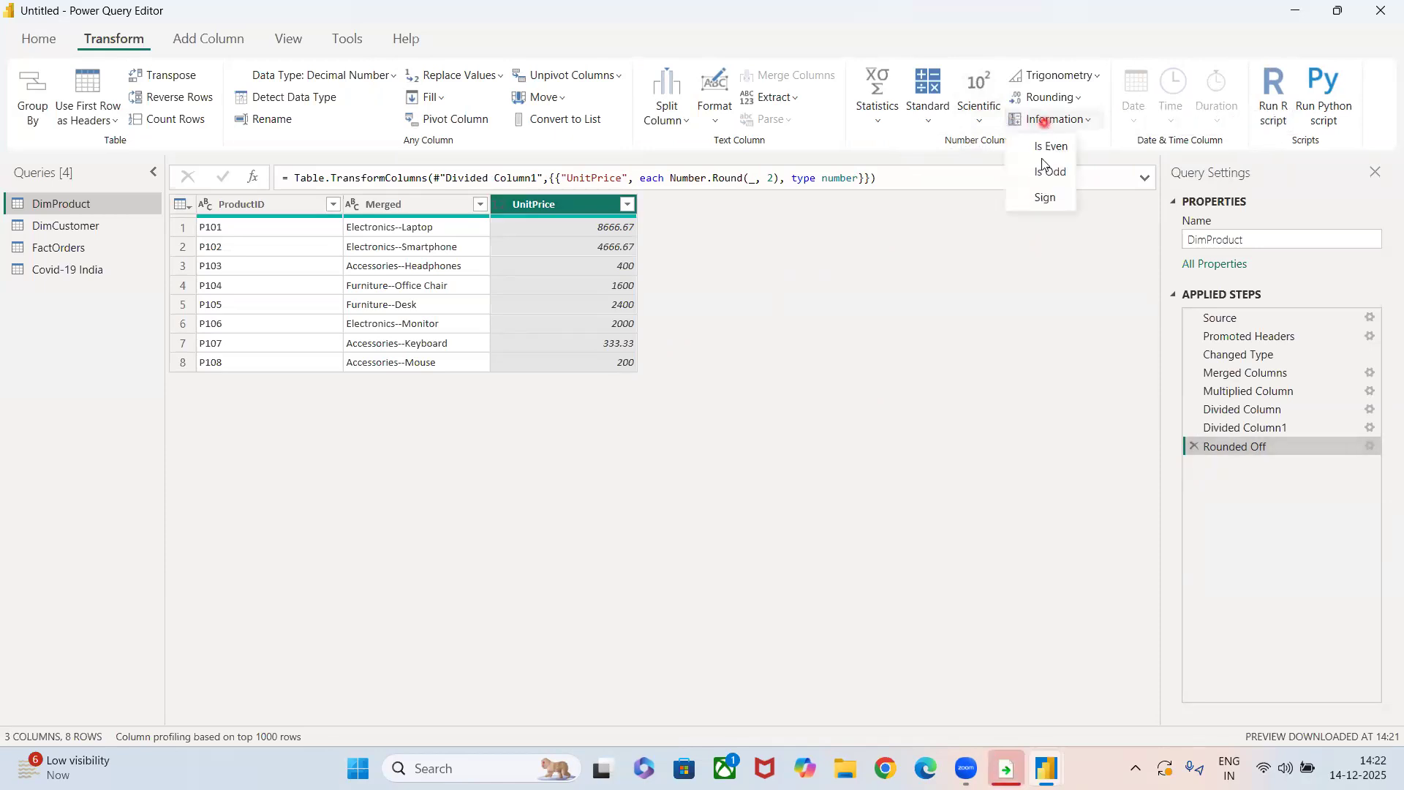
click(1045, 199)
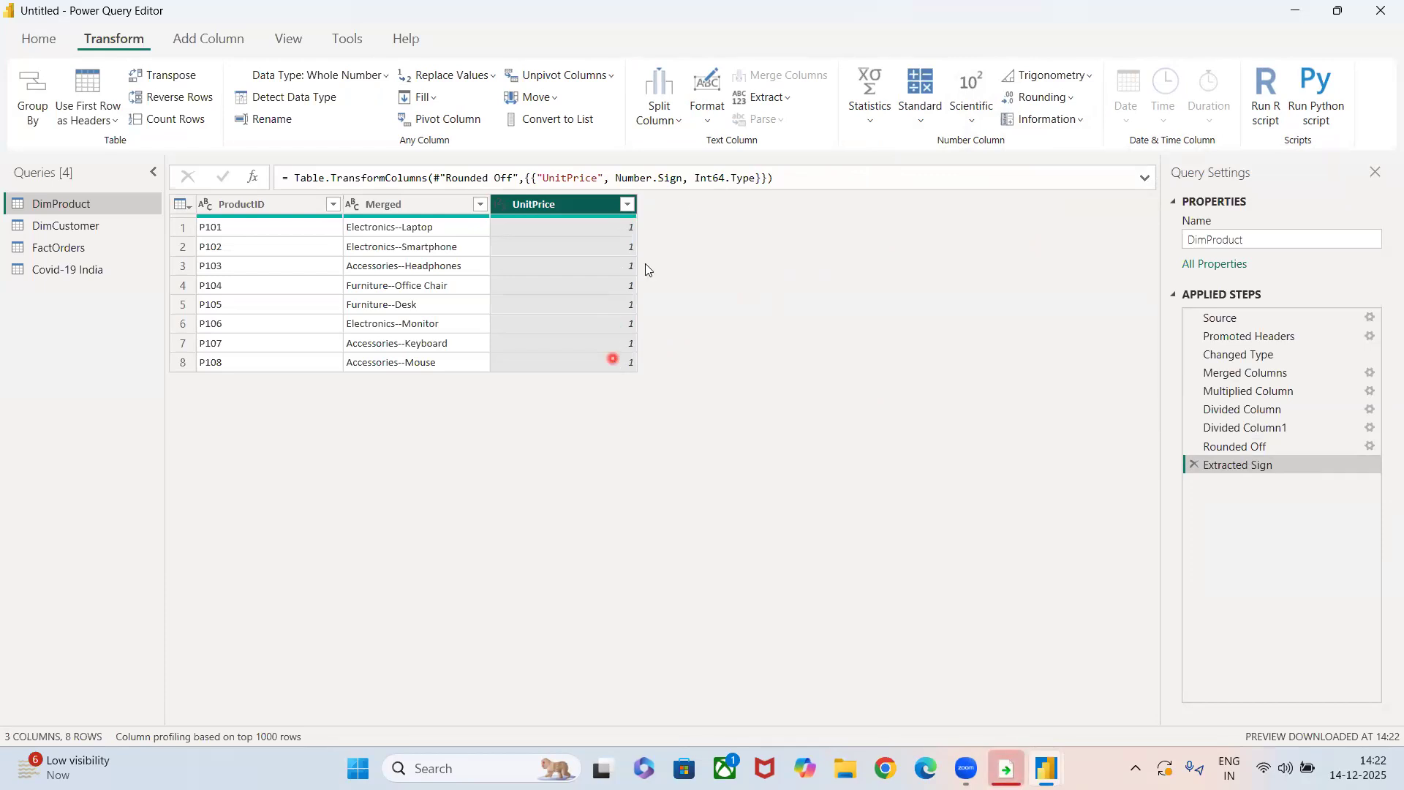
click(1194, 464)
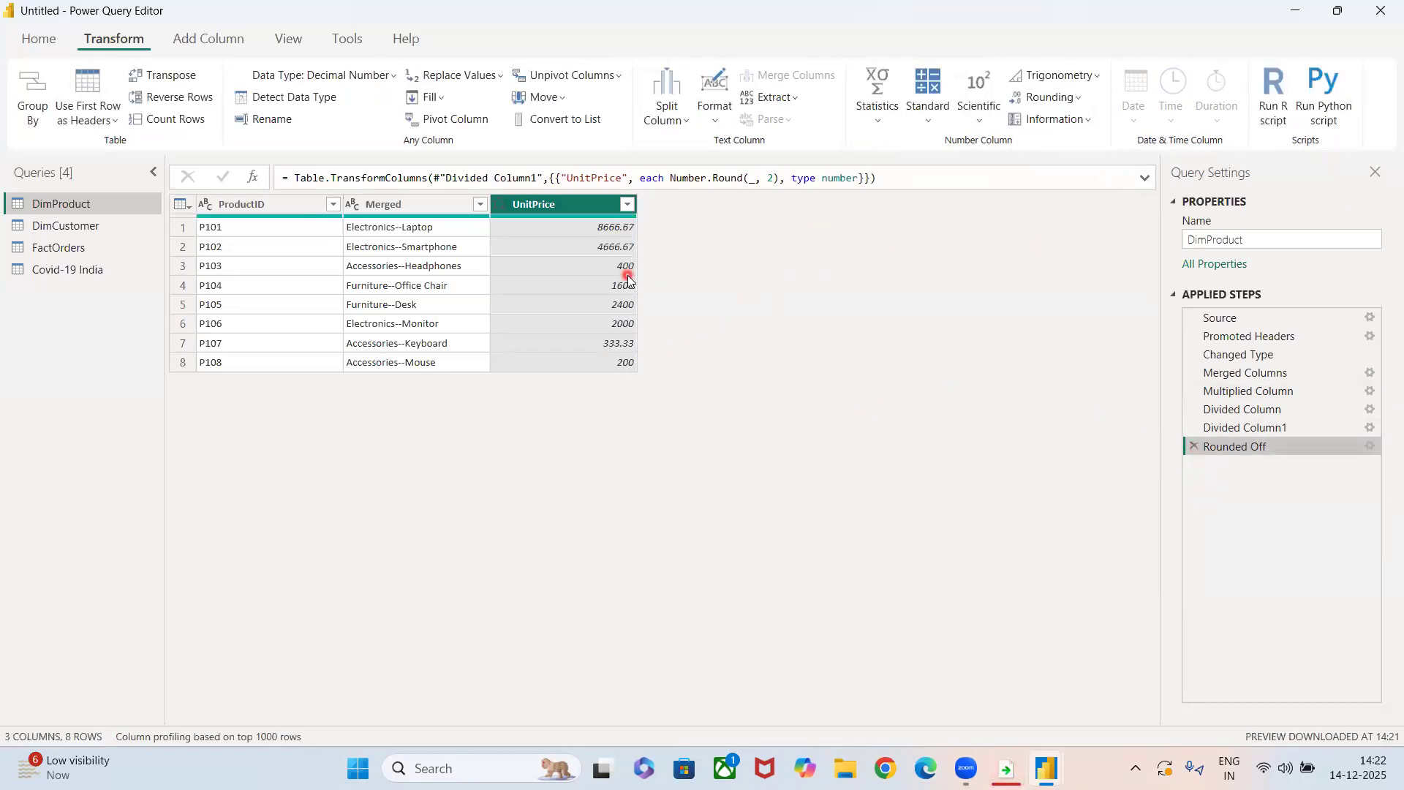
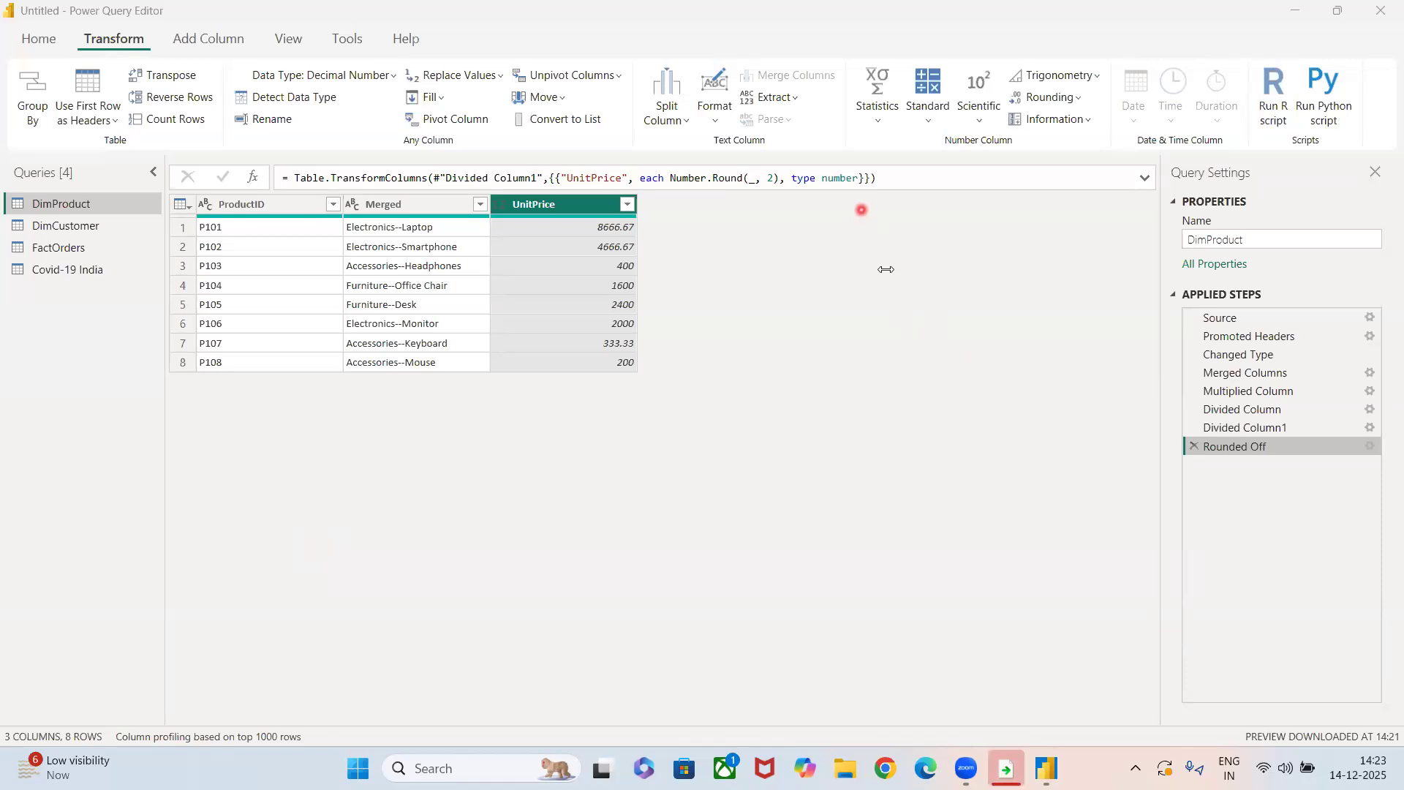
Remove the Filled Down1, Replaced Value, Filled Down and Appended Query steps from the FactOrders query.
click(79, 250)
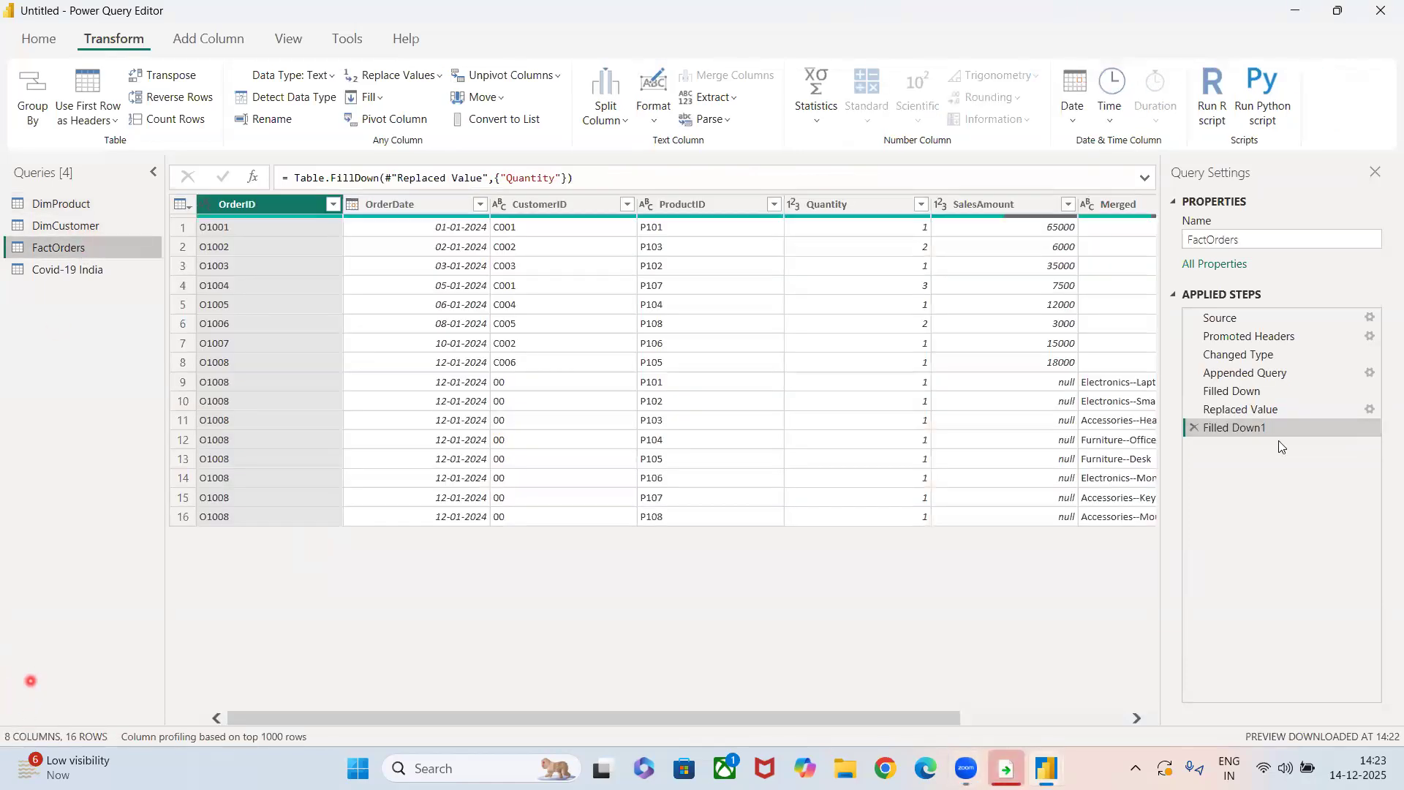
click(1194, 423)
click(1194, 408)
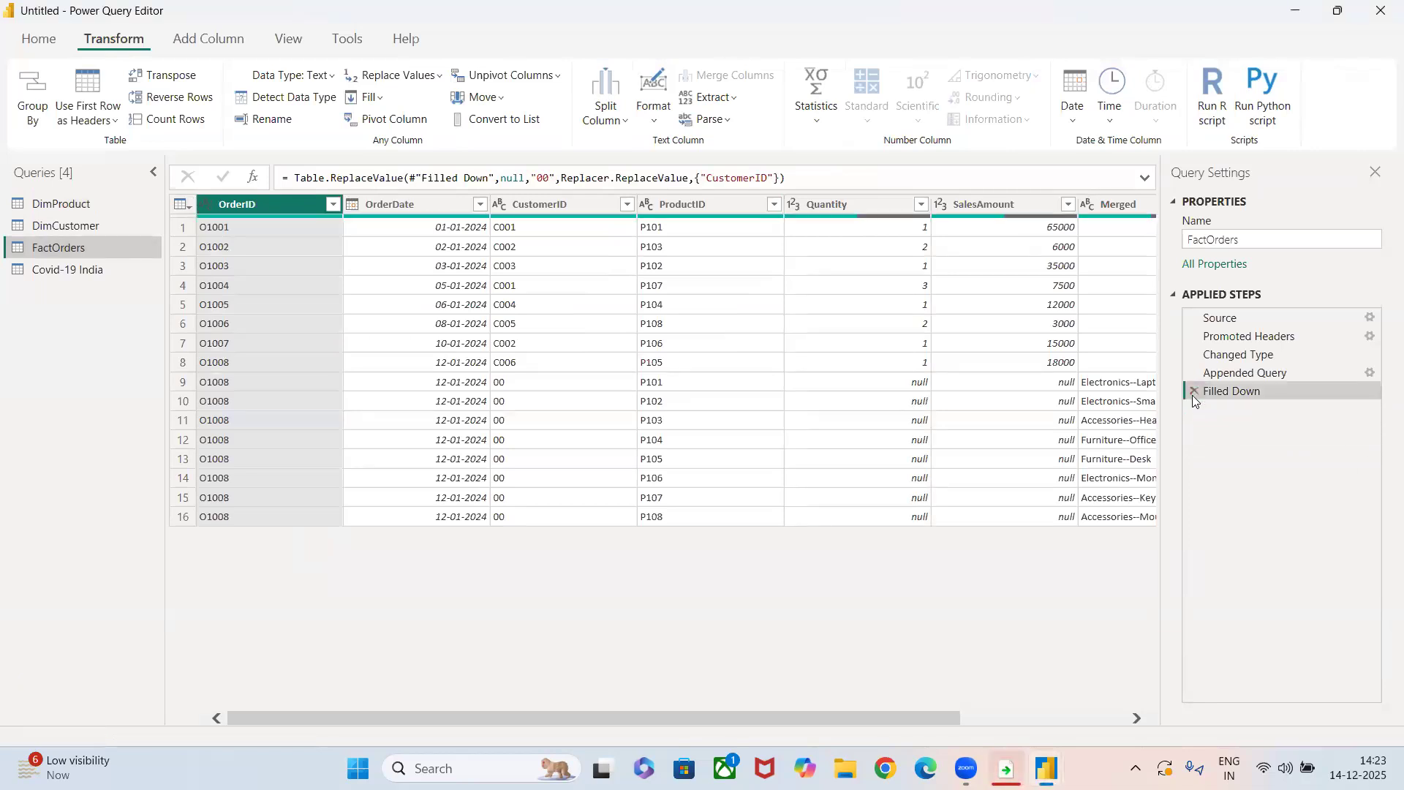
click(1193, 391)
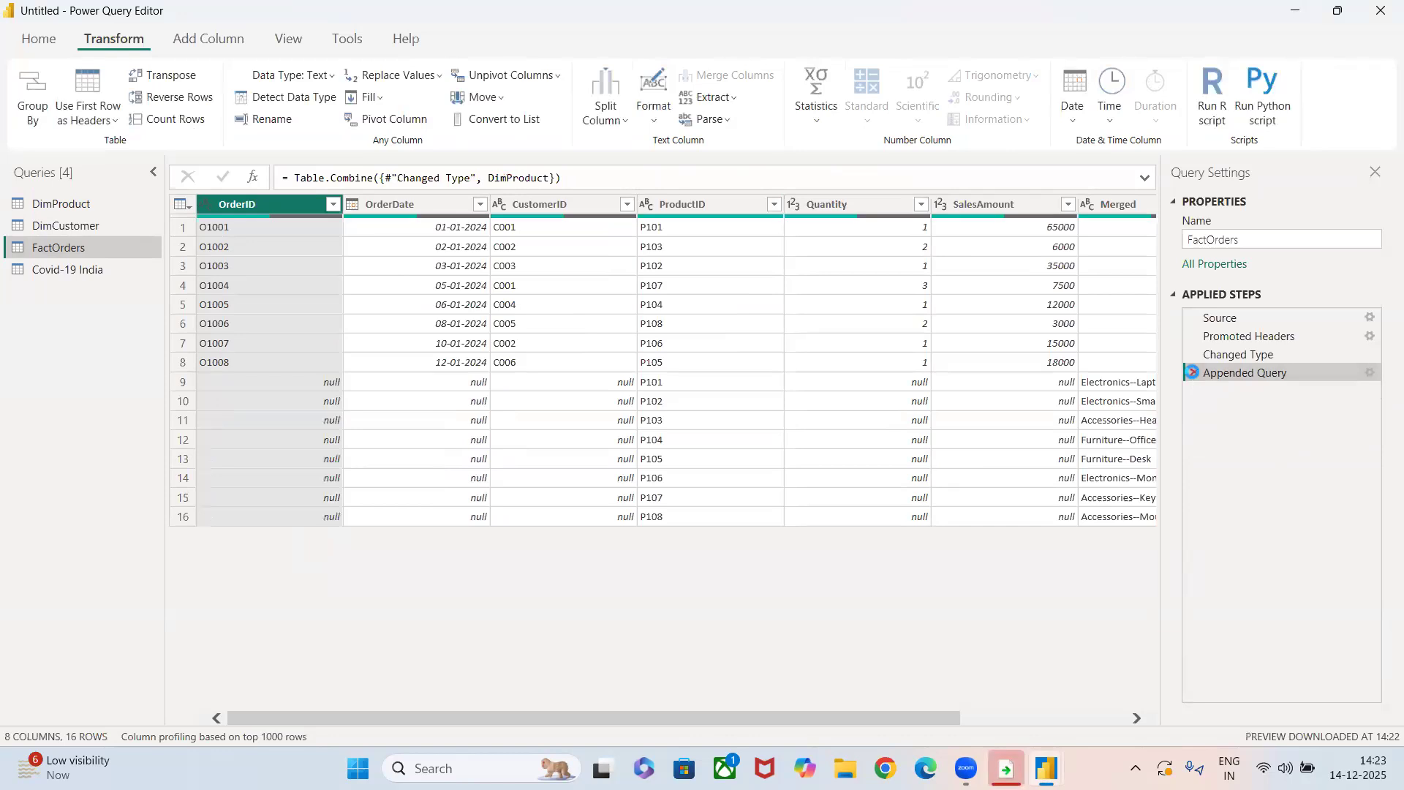
click(1194, 372)
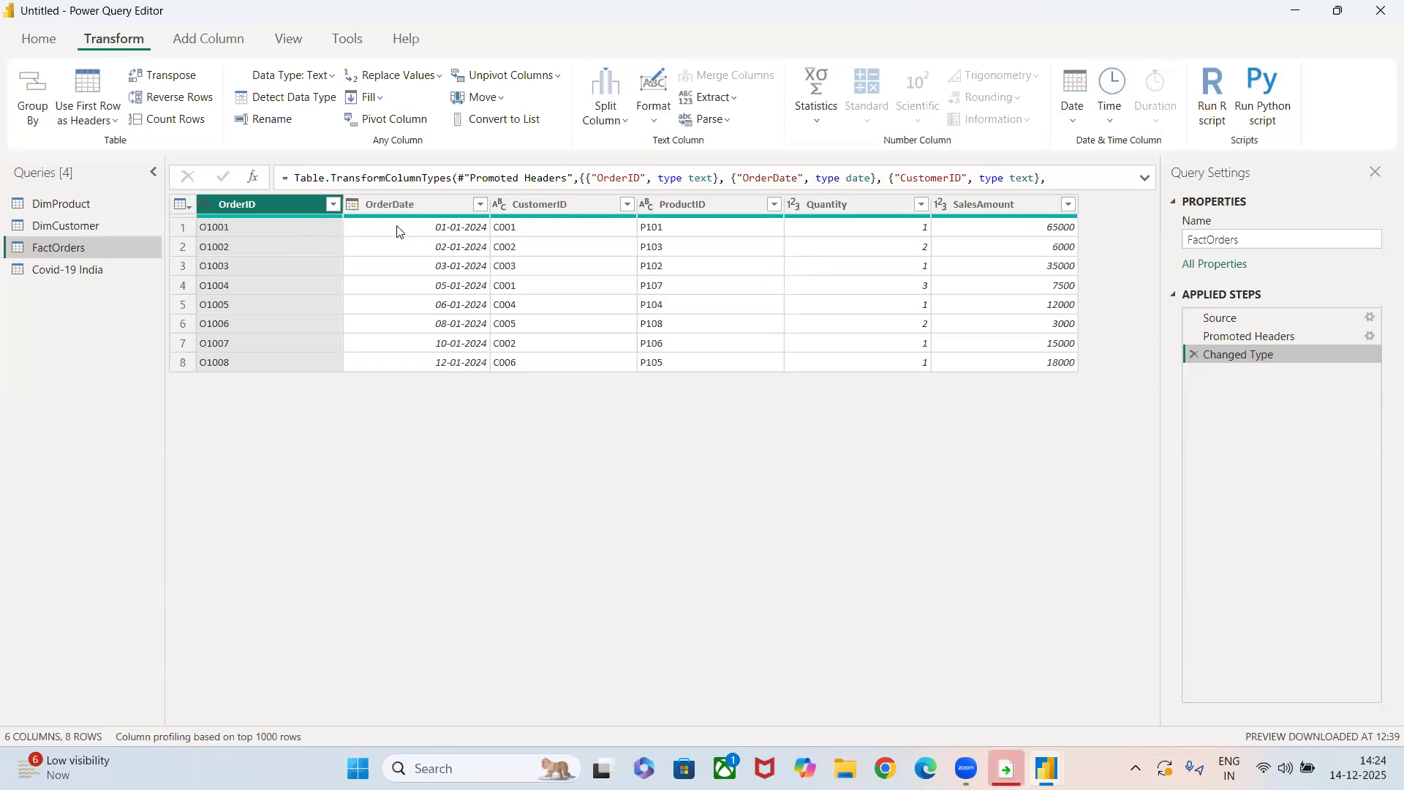
Extract only the date from the OrderDate column with Date Only.
click(419, 203)
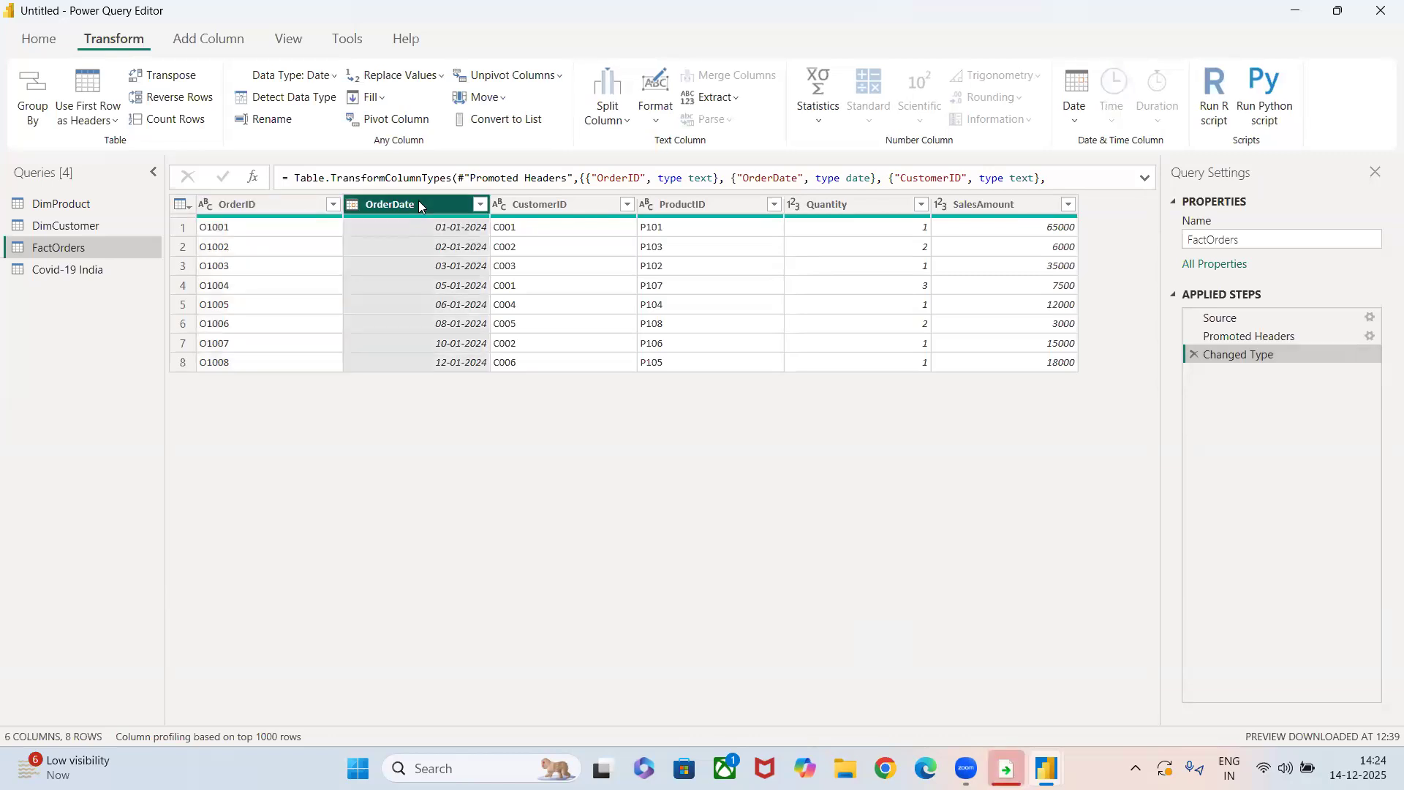
click(1065, 120)
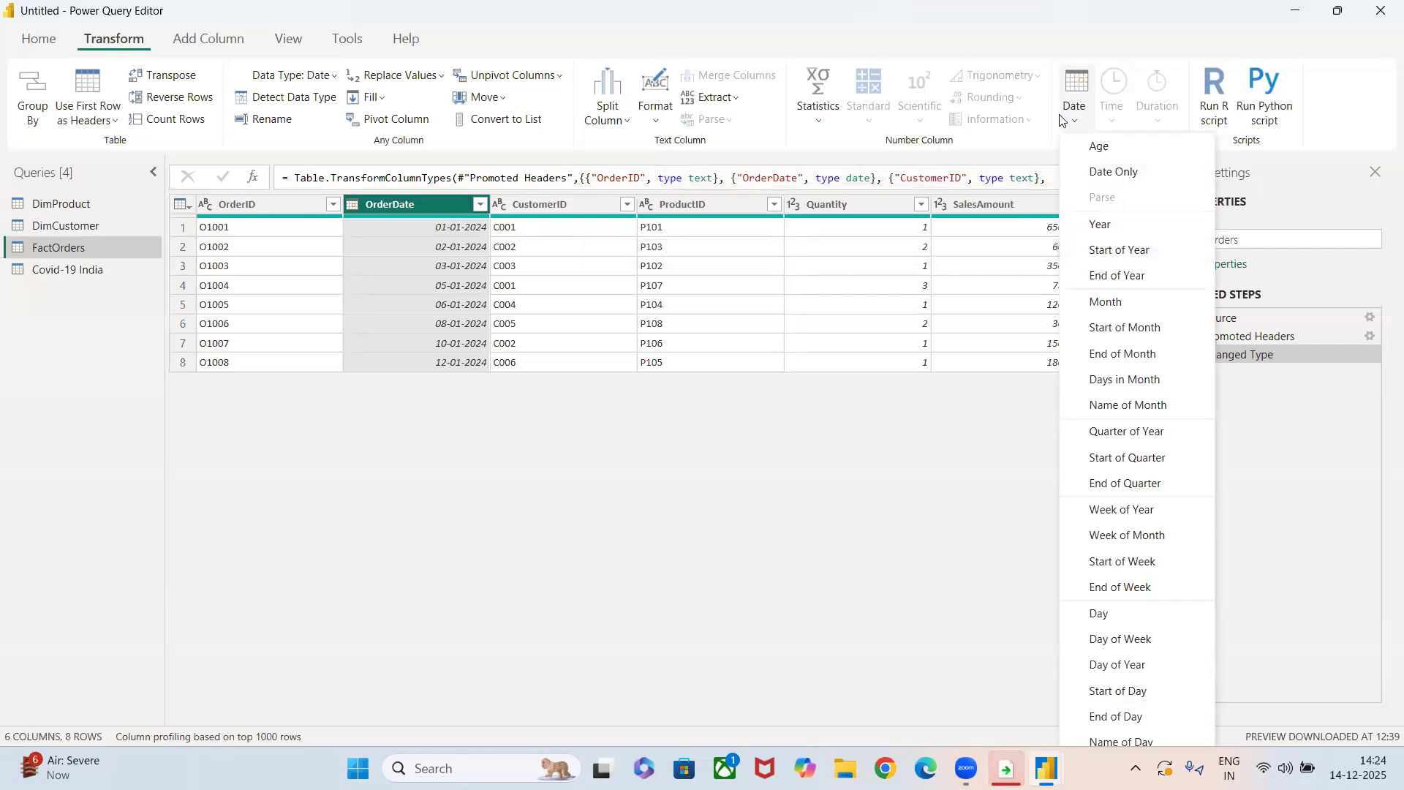
click(1113, 171)
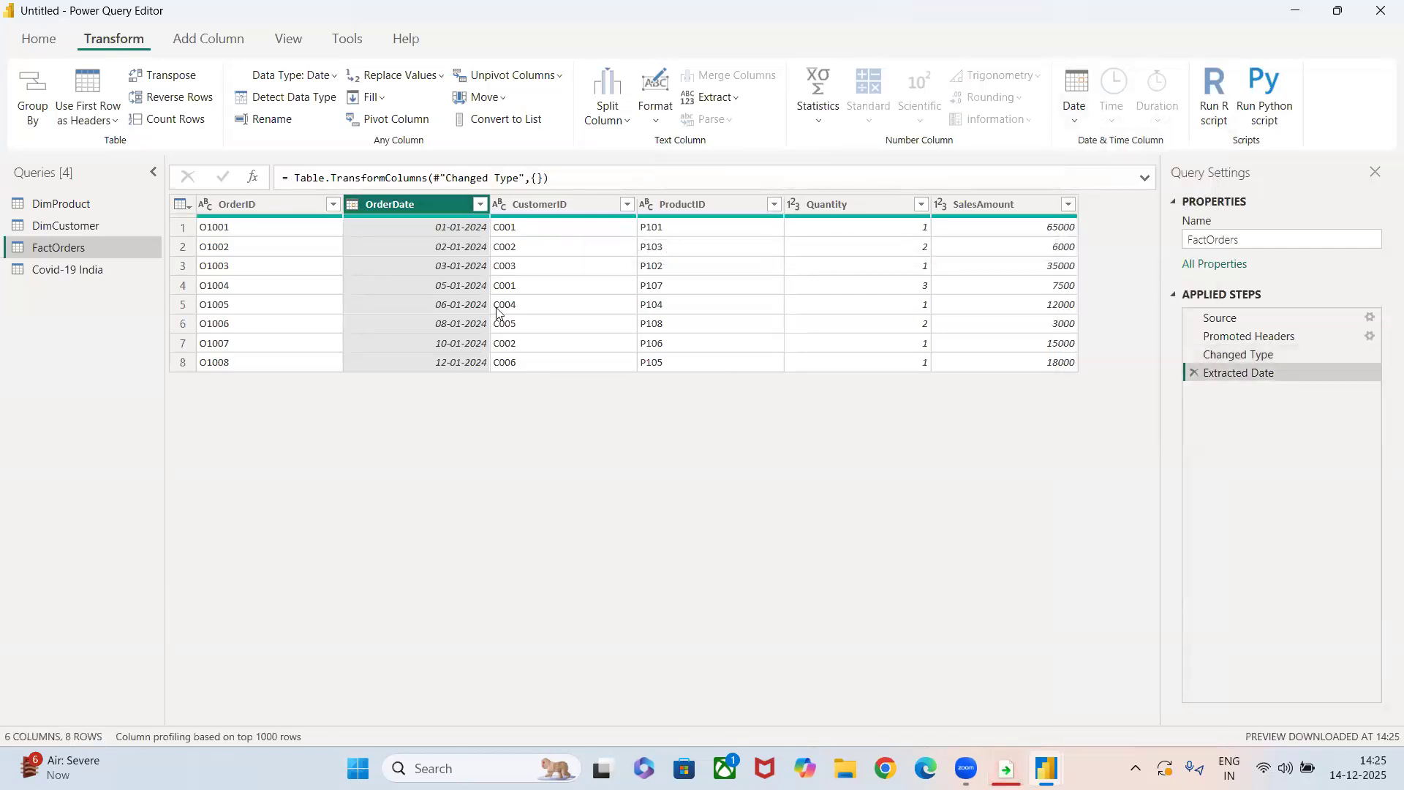
Calculate the age of the OrderDate values with Age, and remove the Extracted Date step.
click(1073, 117)
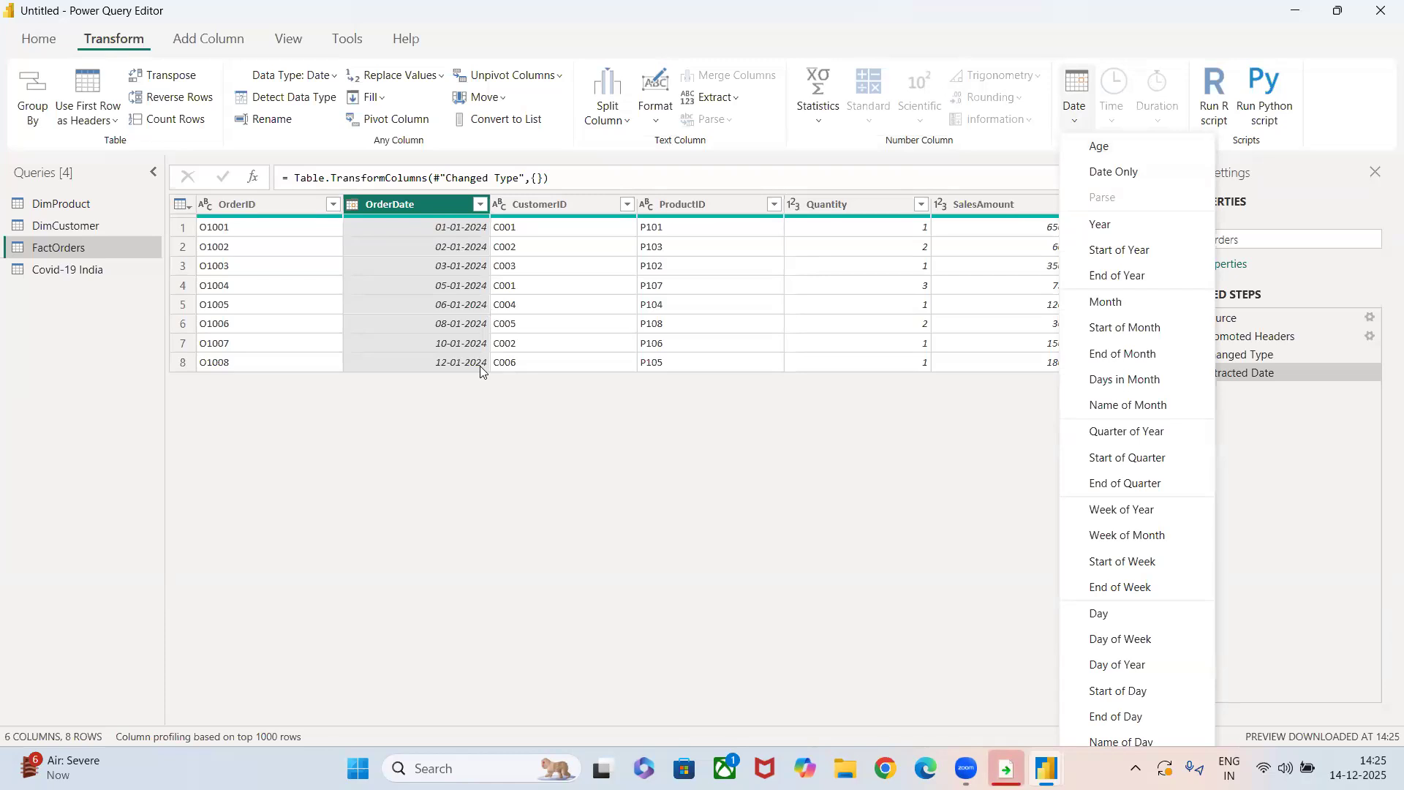
click(1097, 146)
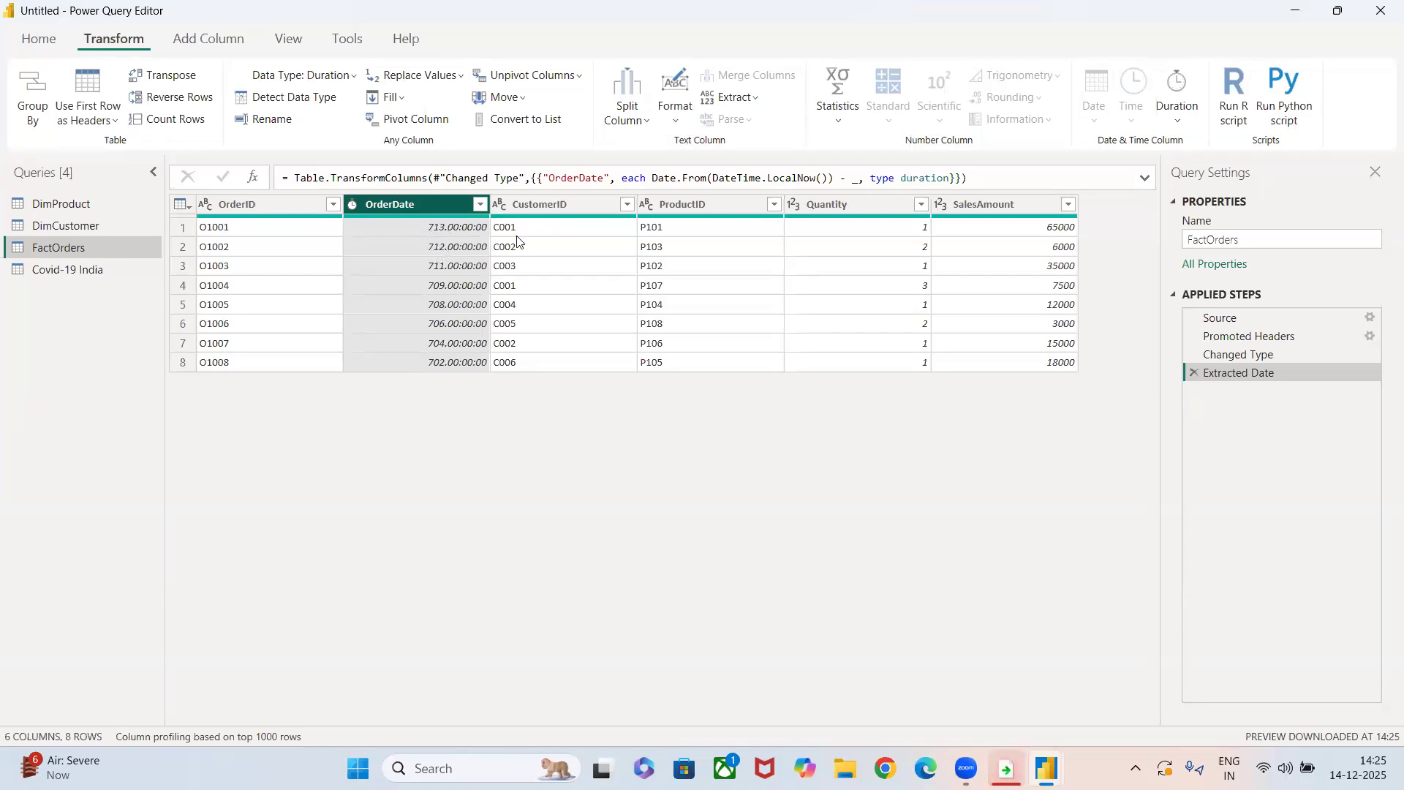
click(1193, 373)
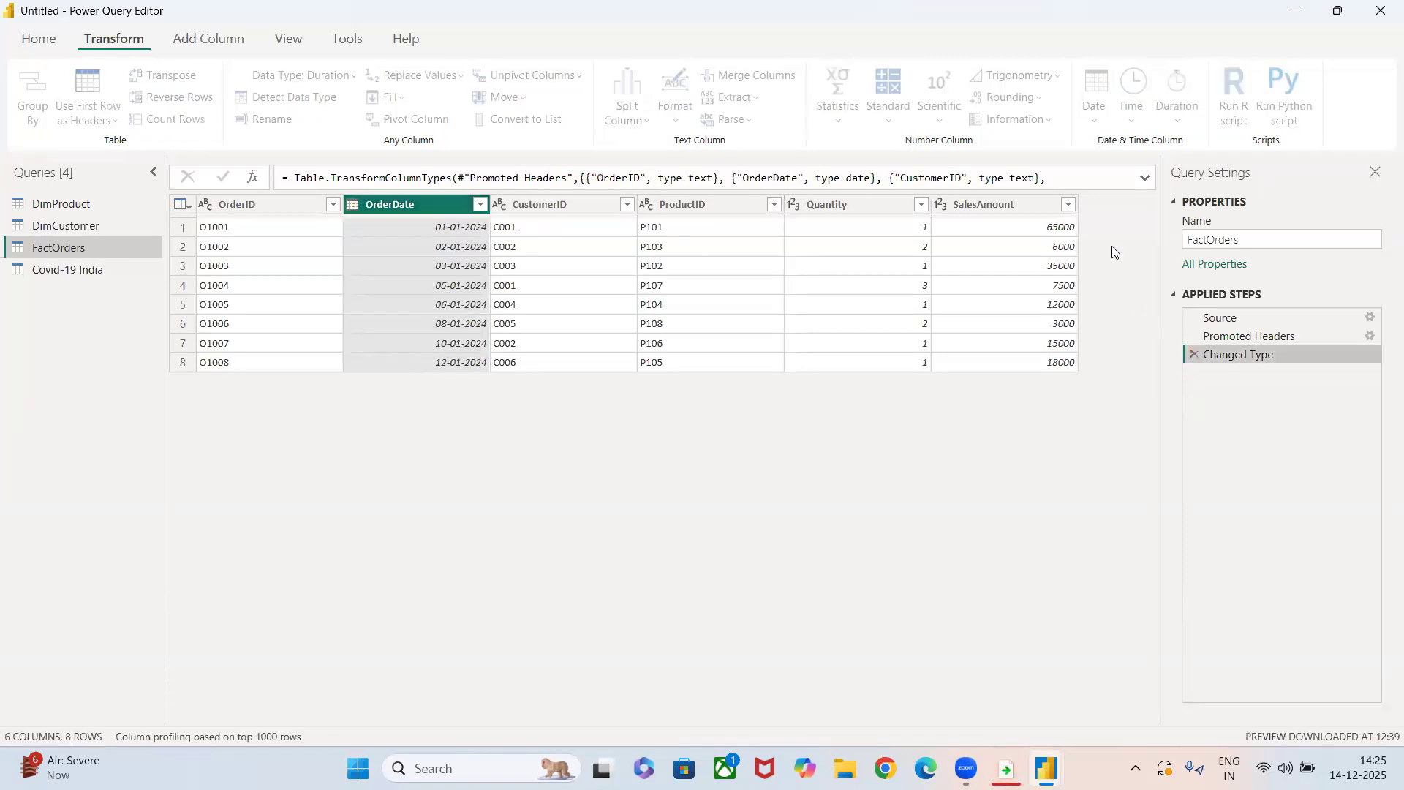
Extract the month number from the OrderDate column, and remove the Extracted Month step.
click(1074, 109)
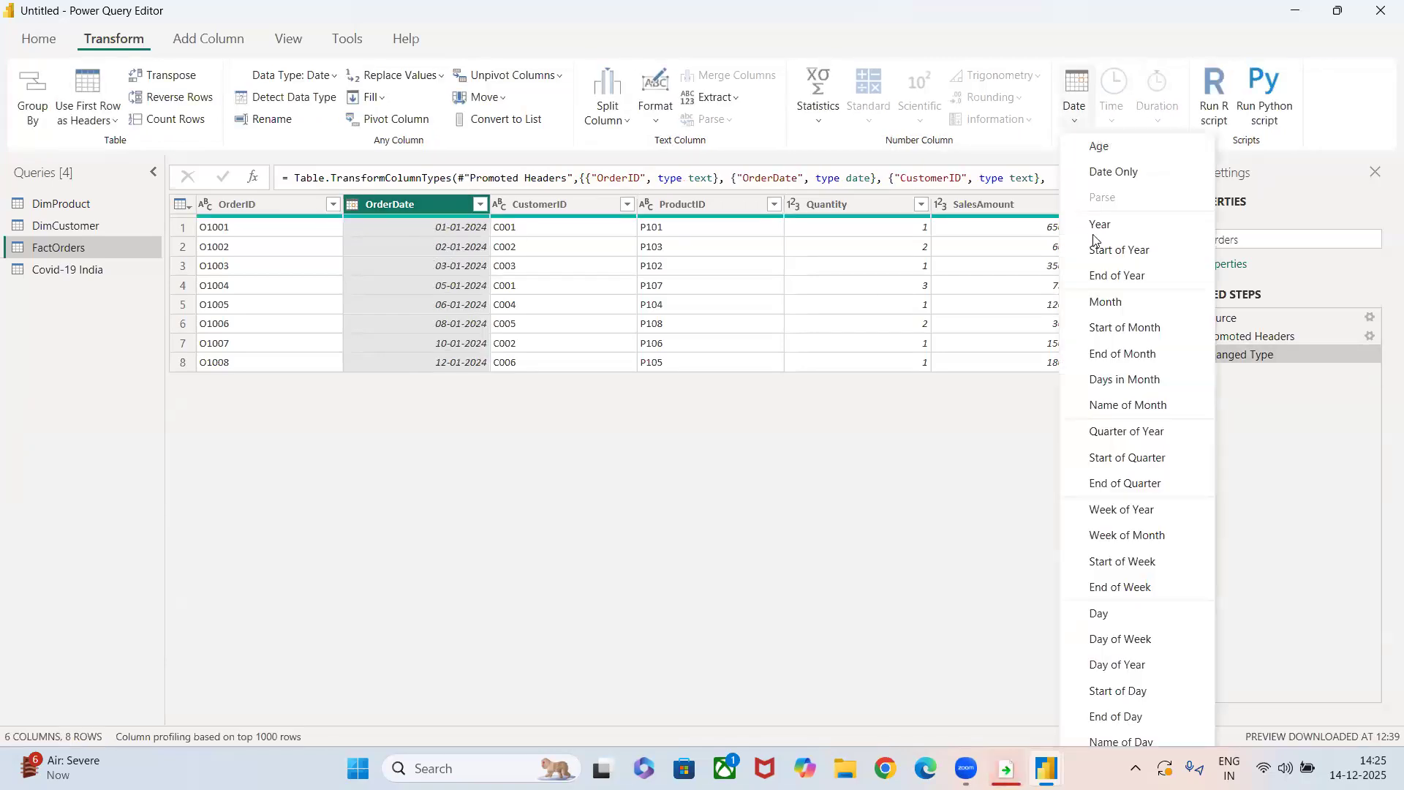
click(1105, 302)
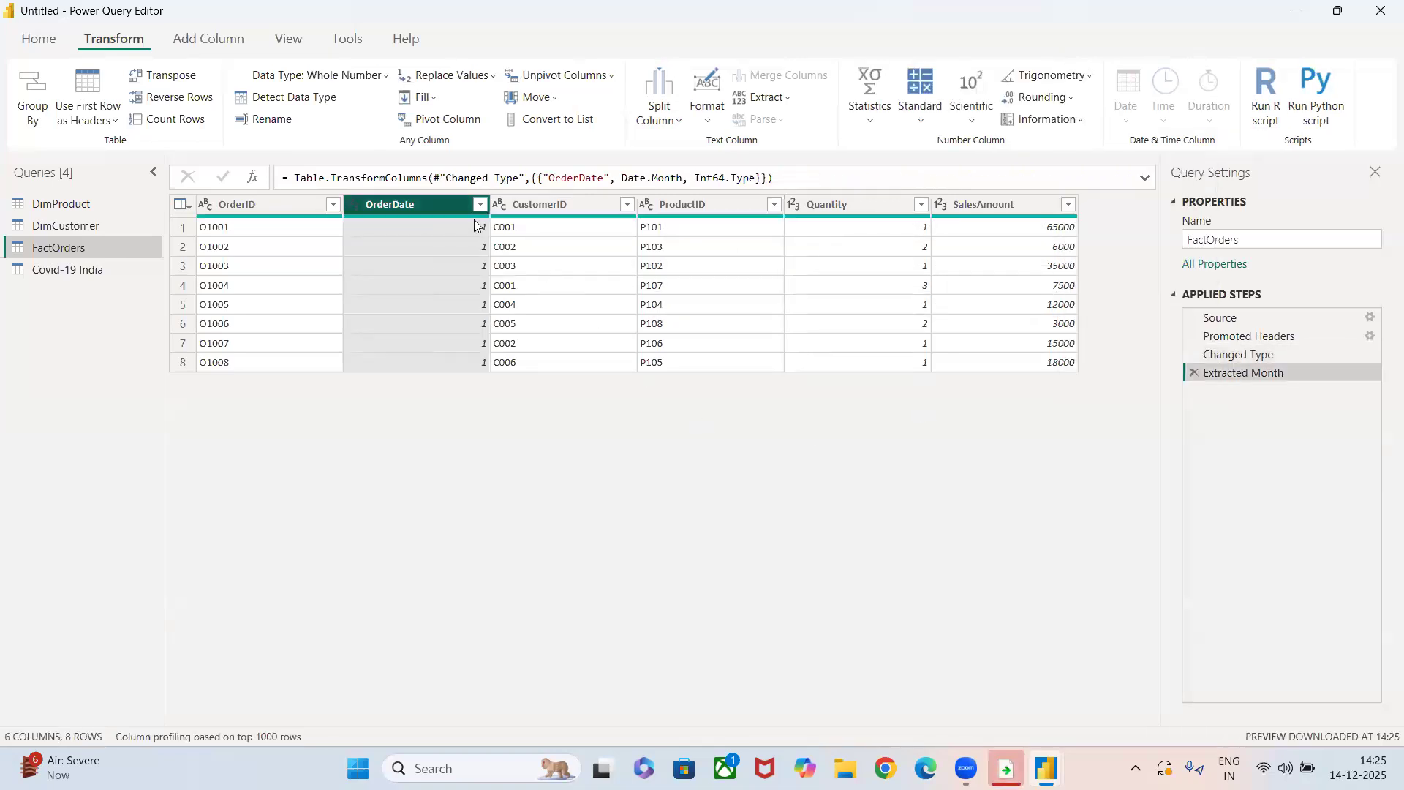
click(1194, 373)
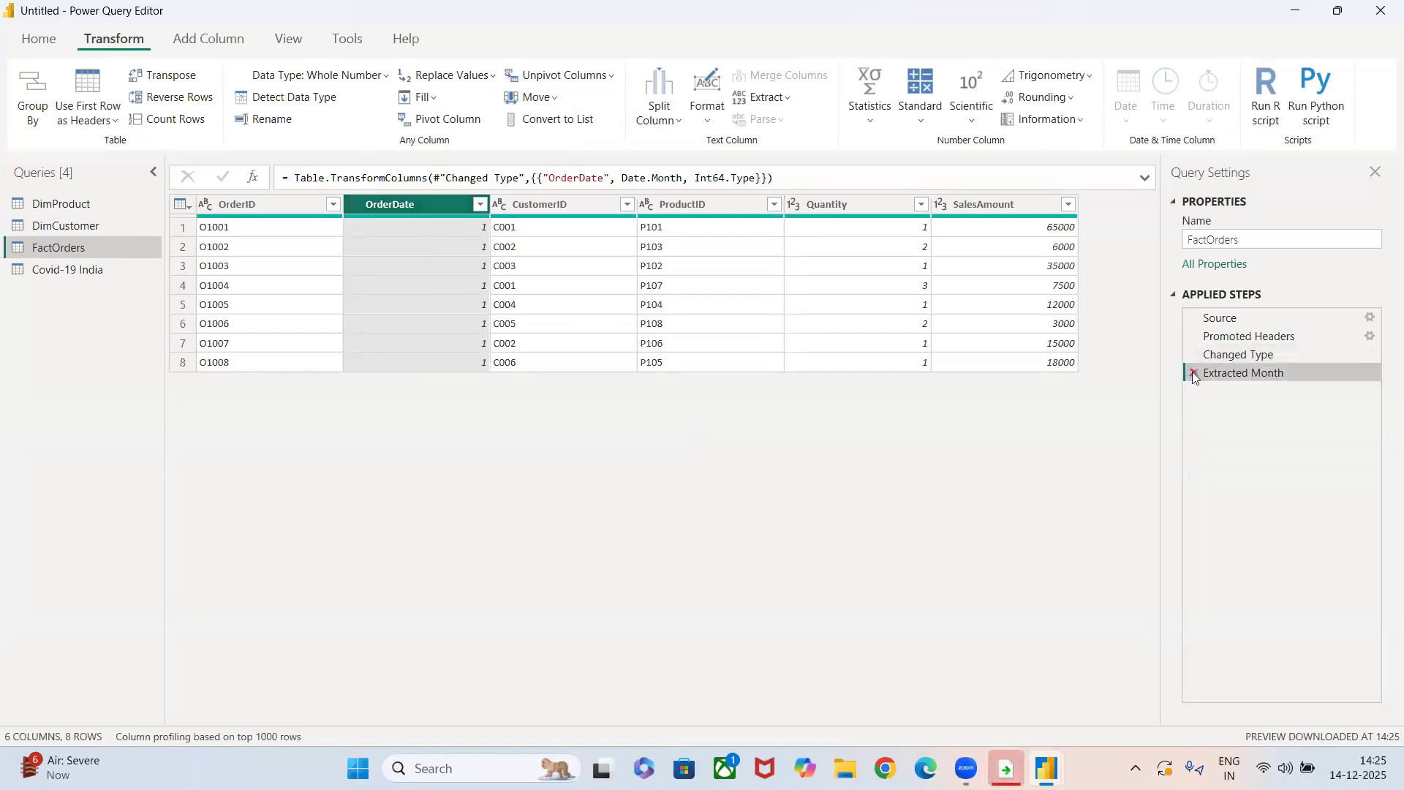
Convert the OrderDate values to End of Year, and remove the Calculated End of Year step.
click(1077, 116)
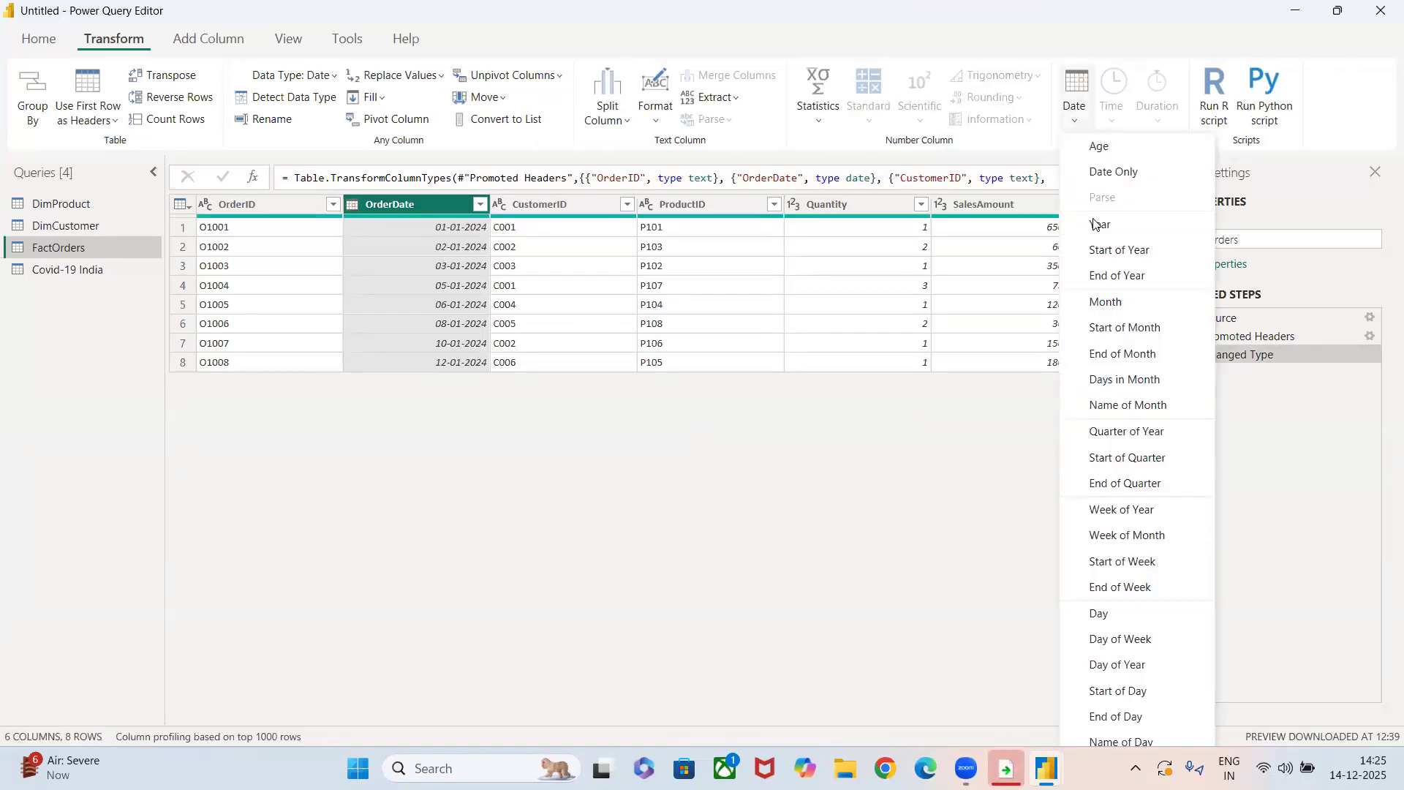
click(1105, 278)
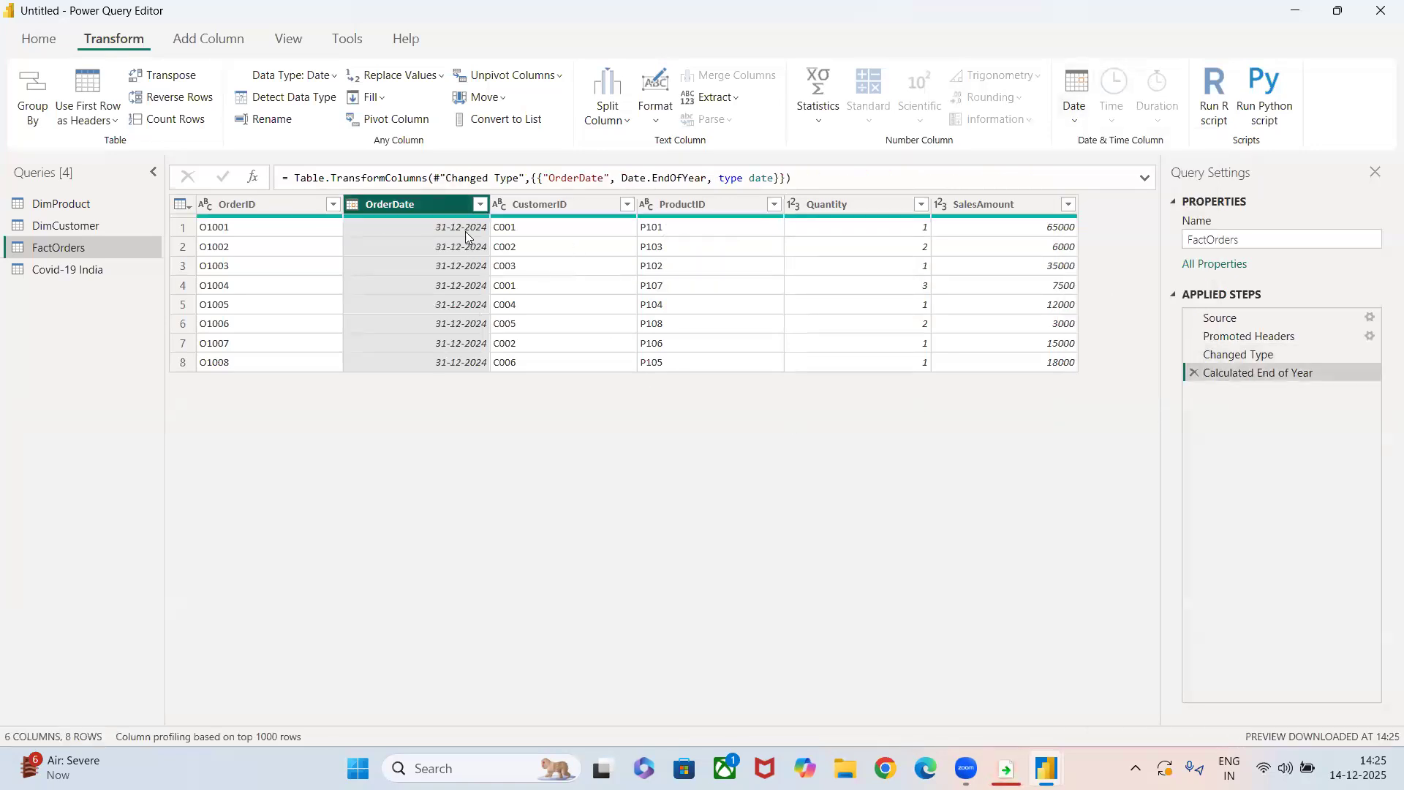
click(1192, 374)
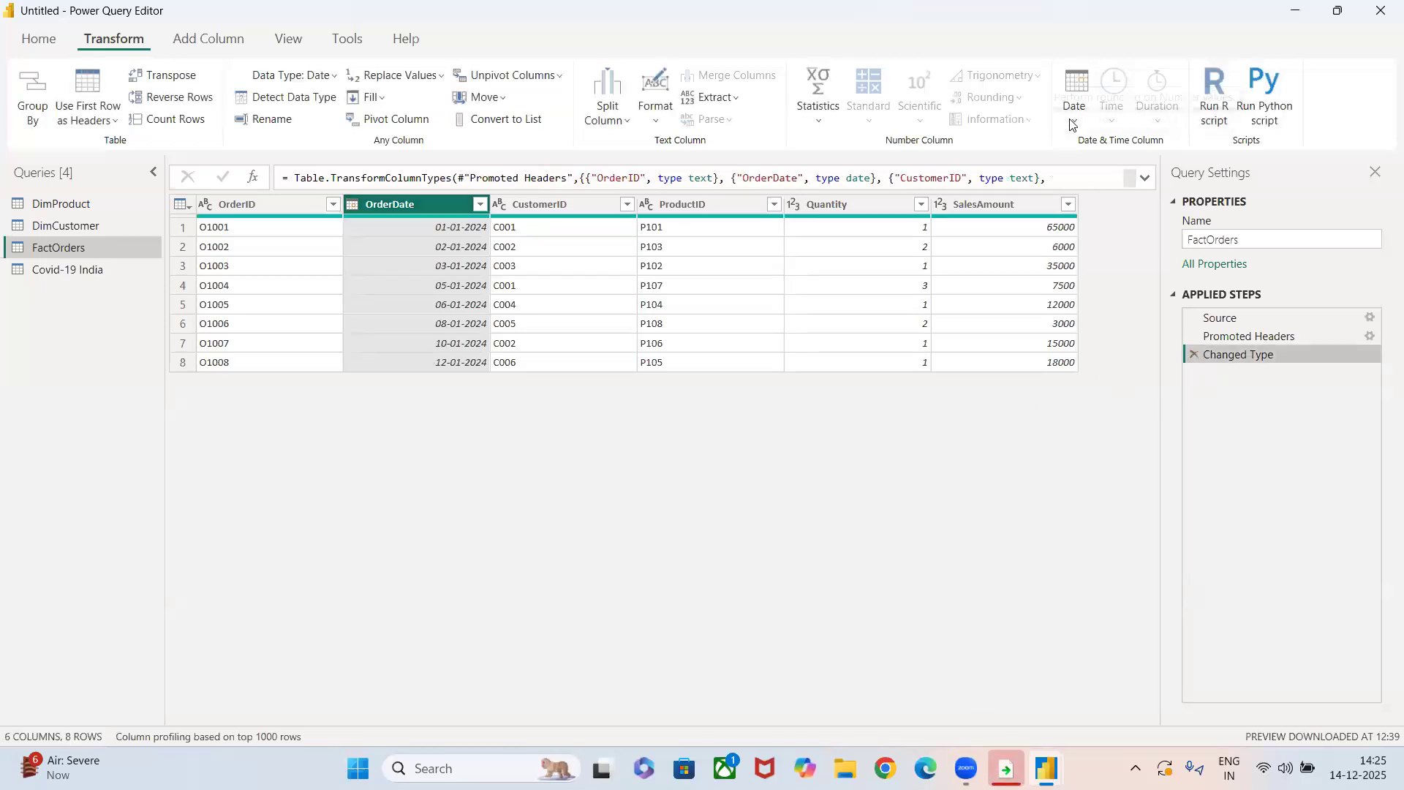
Convert the OrderDate values to Start of Quarter, and remove the Calculated Start of Quarter step.
click(1073, 117)
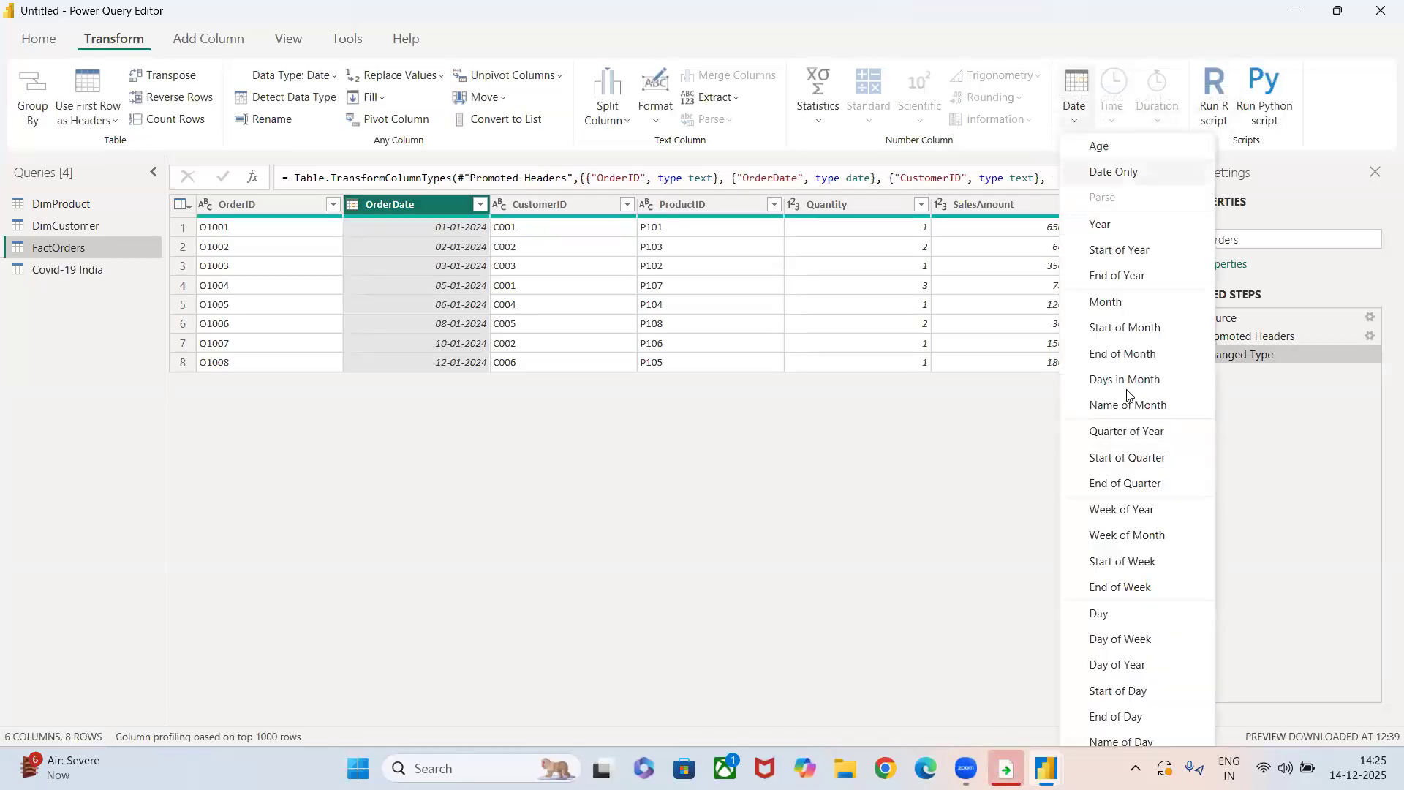
click(1114, 459)
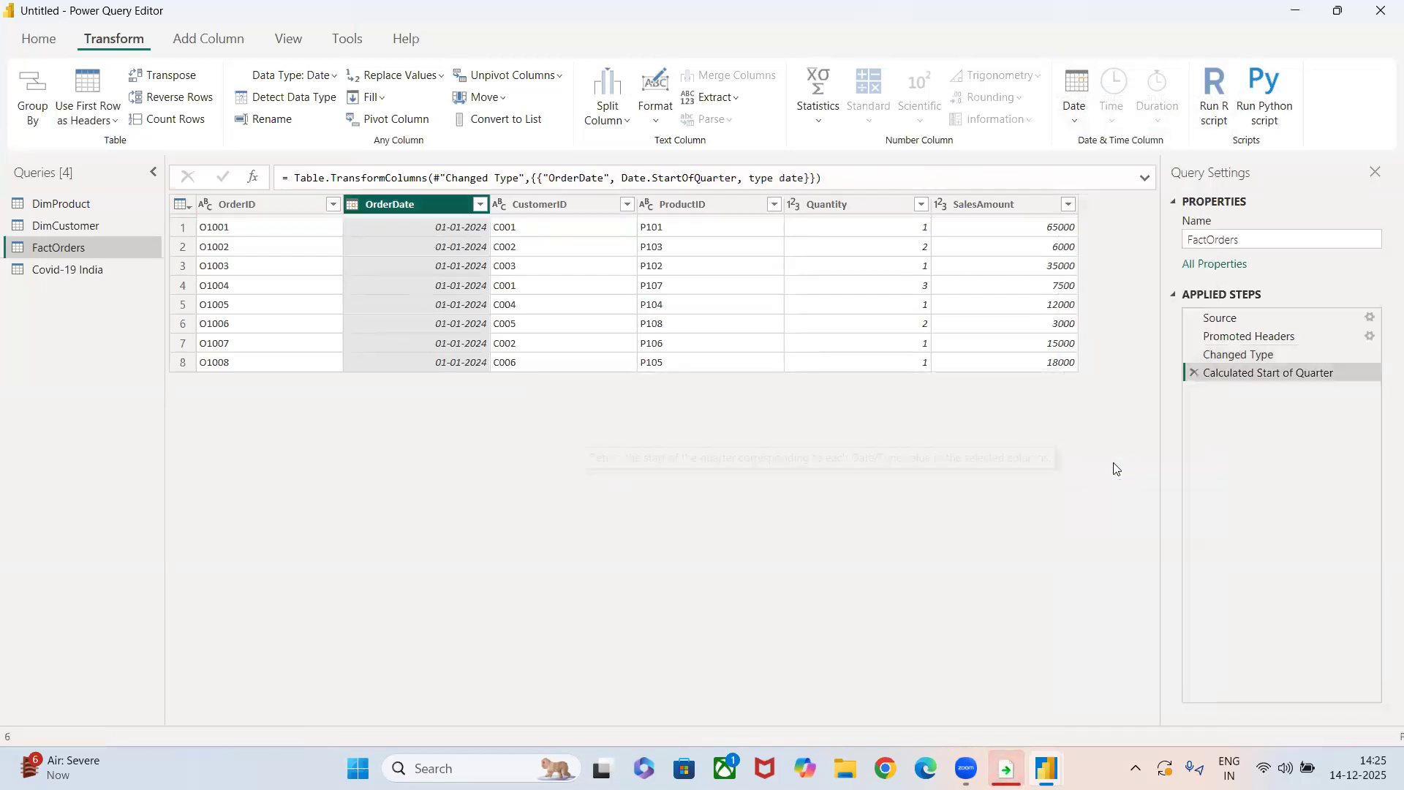
click(1194, 373)
Extract the day number from the OrderDate column, and remove the Extracted Day step.
click(1080, 122)
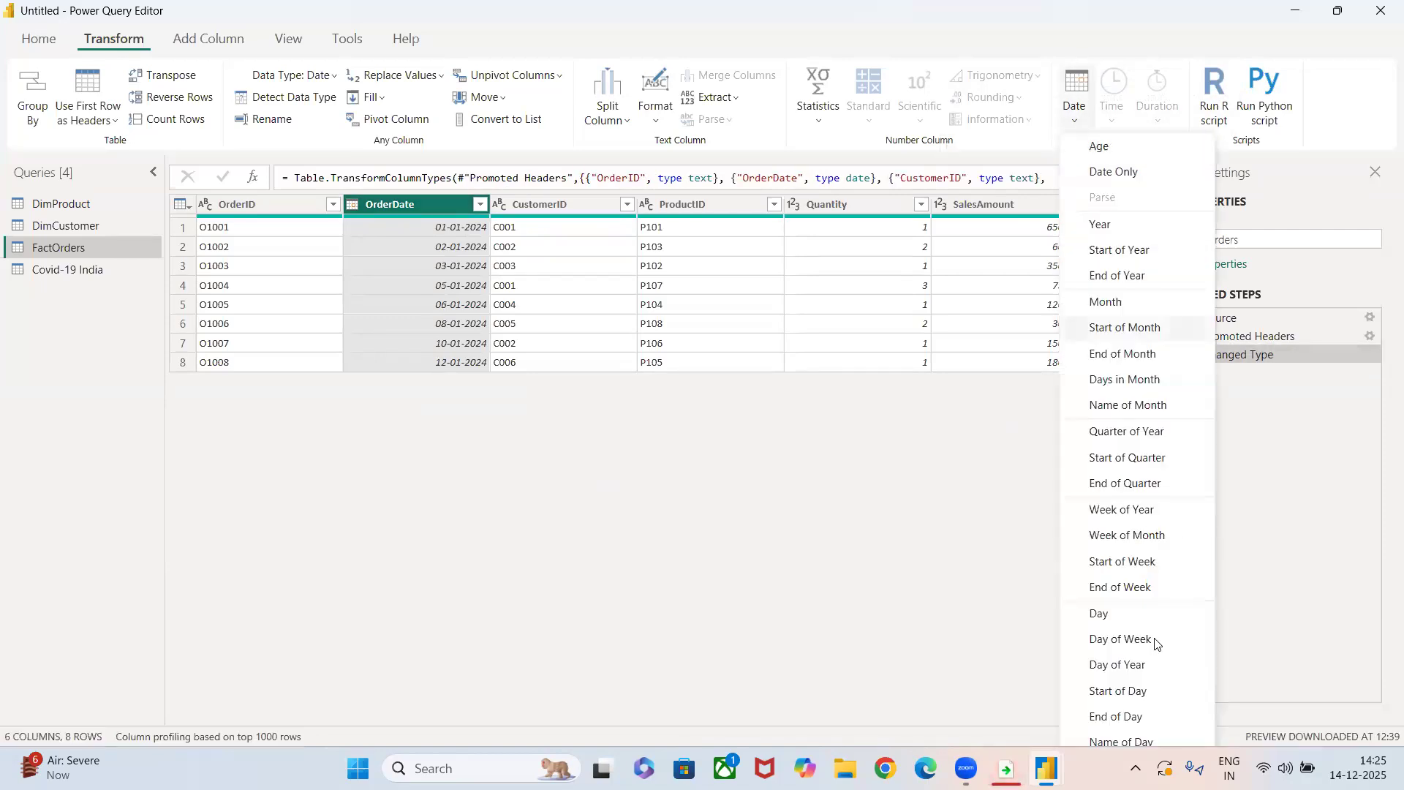
click(1102, 616)
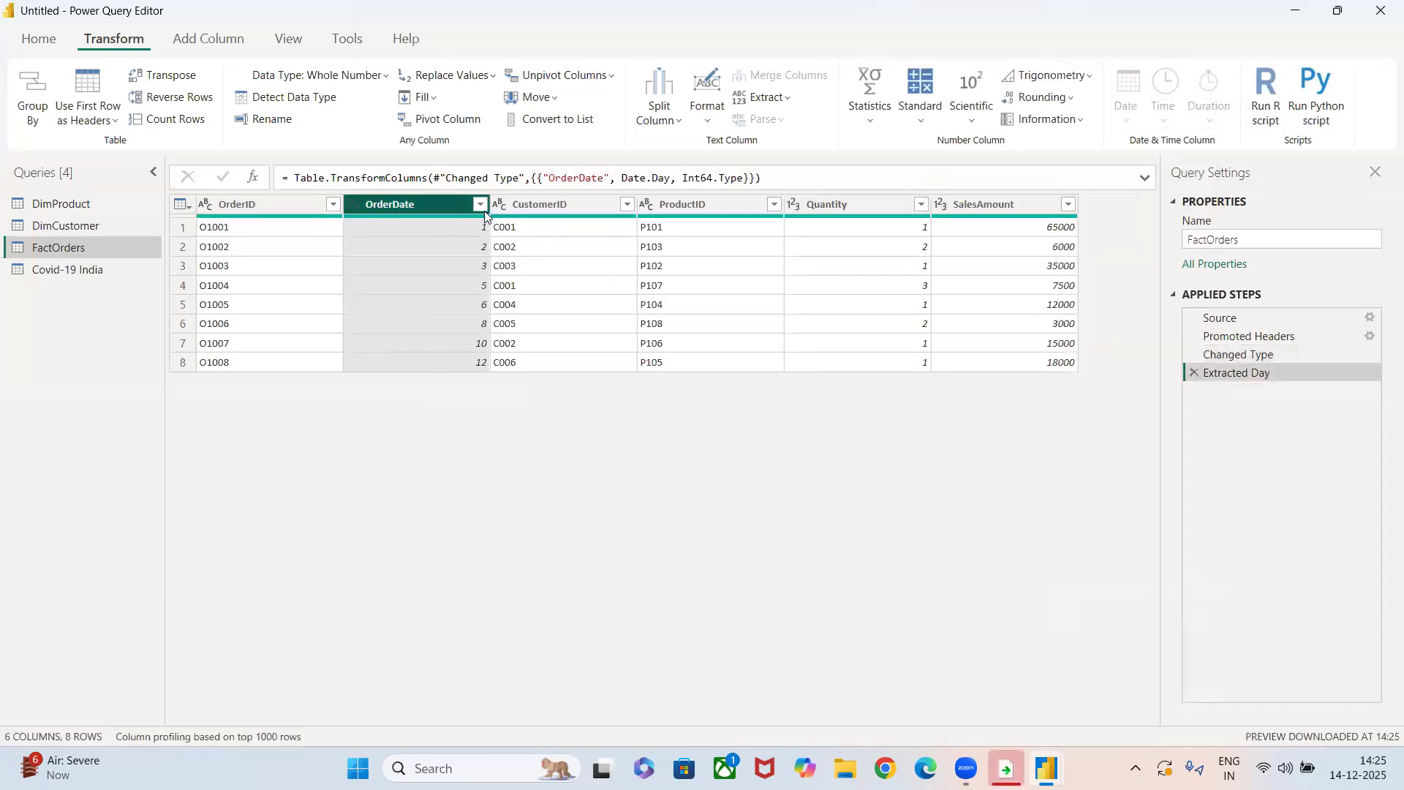
click(1192, 373)
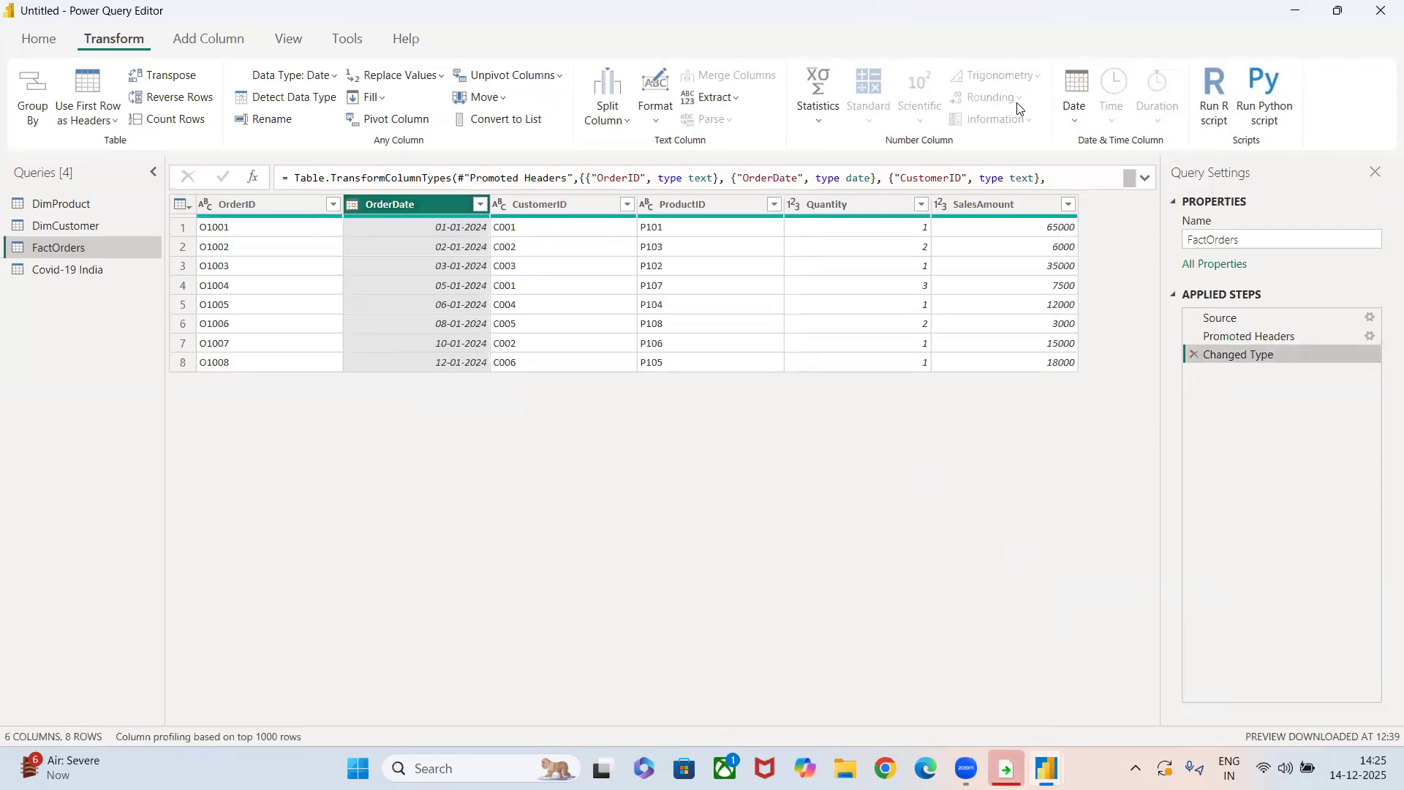
Extract the Name of Day from the OrderDate column, and remove the Extracted Day Name step.
click(1080, 108)
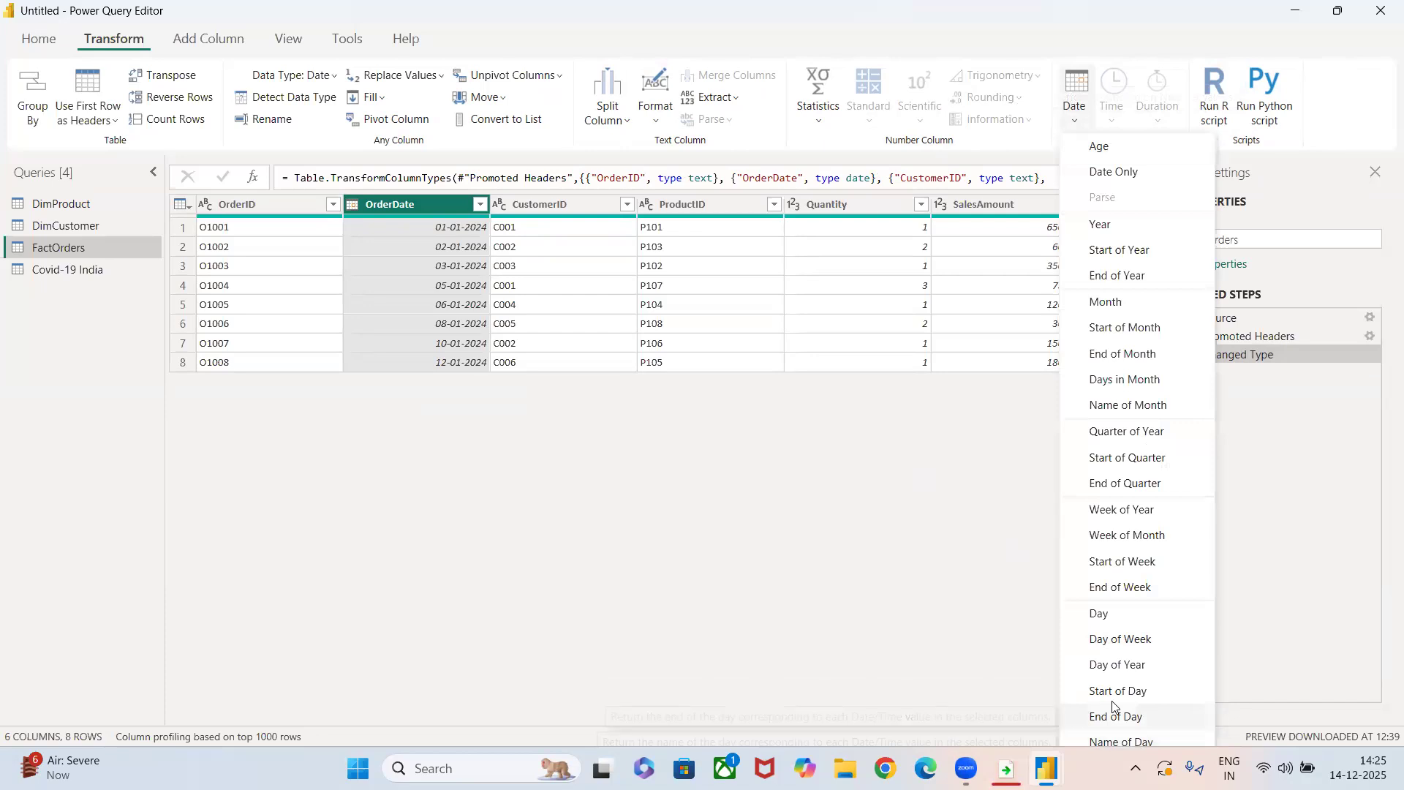
click(1124, 741)
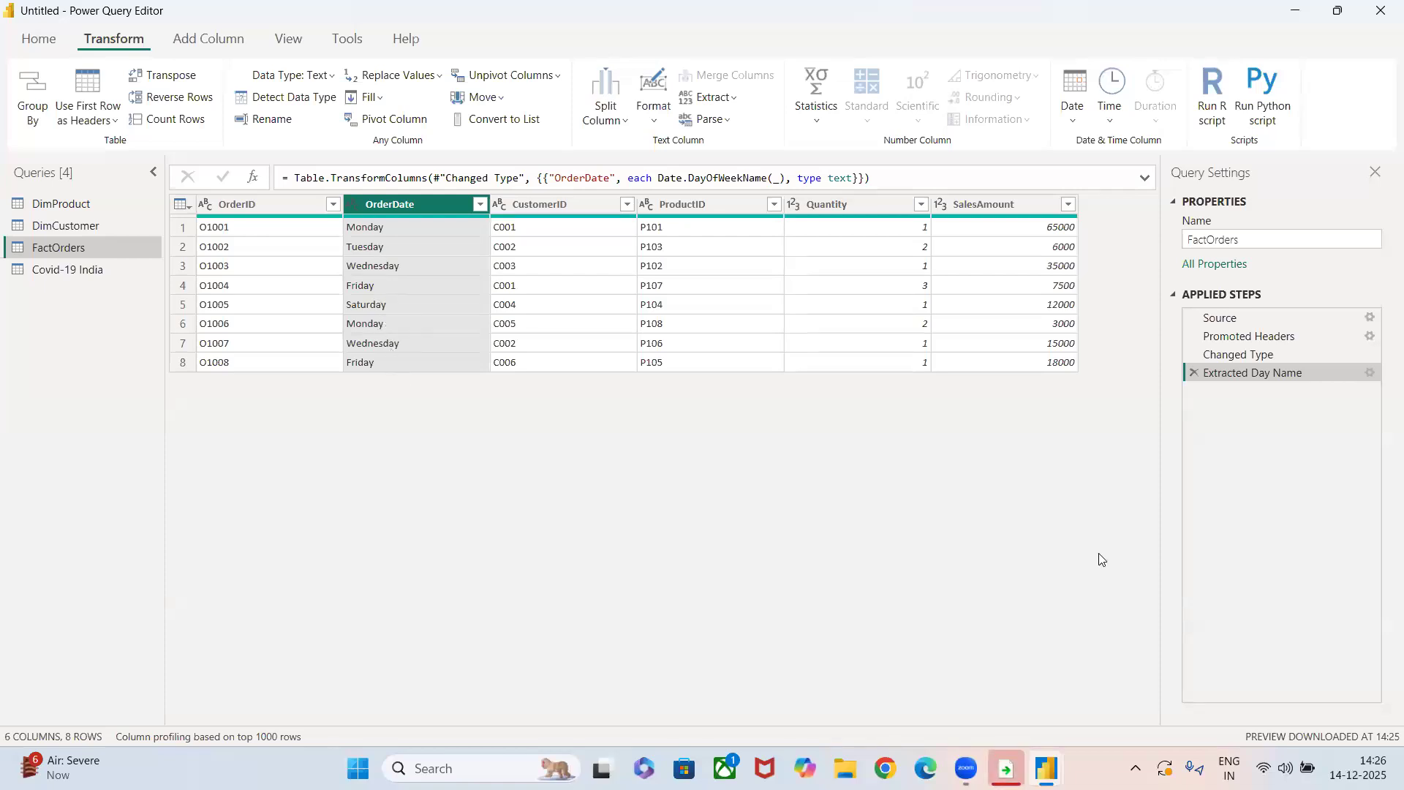
click(1193, 374)
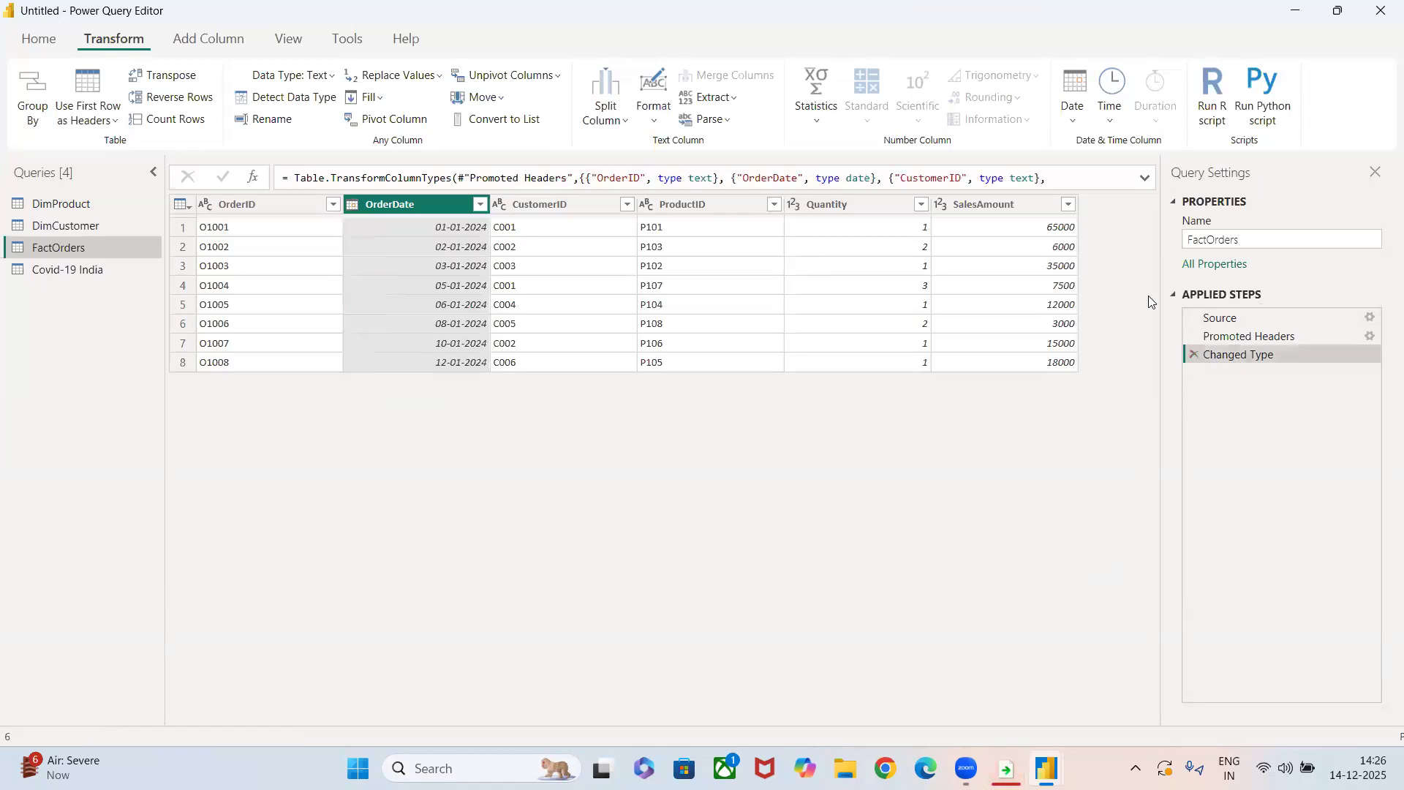
Extract the Name of Month from the OrderDate column, and remove the Extracted Month Name step.
click(1074, 101)
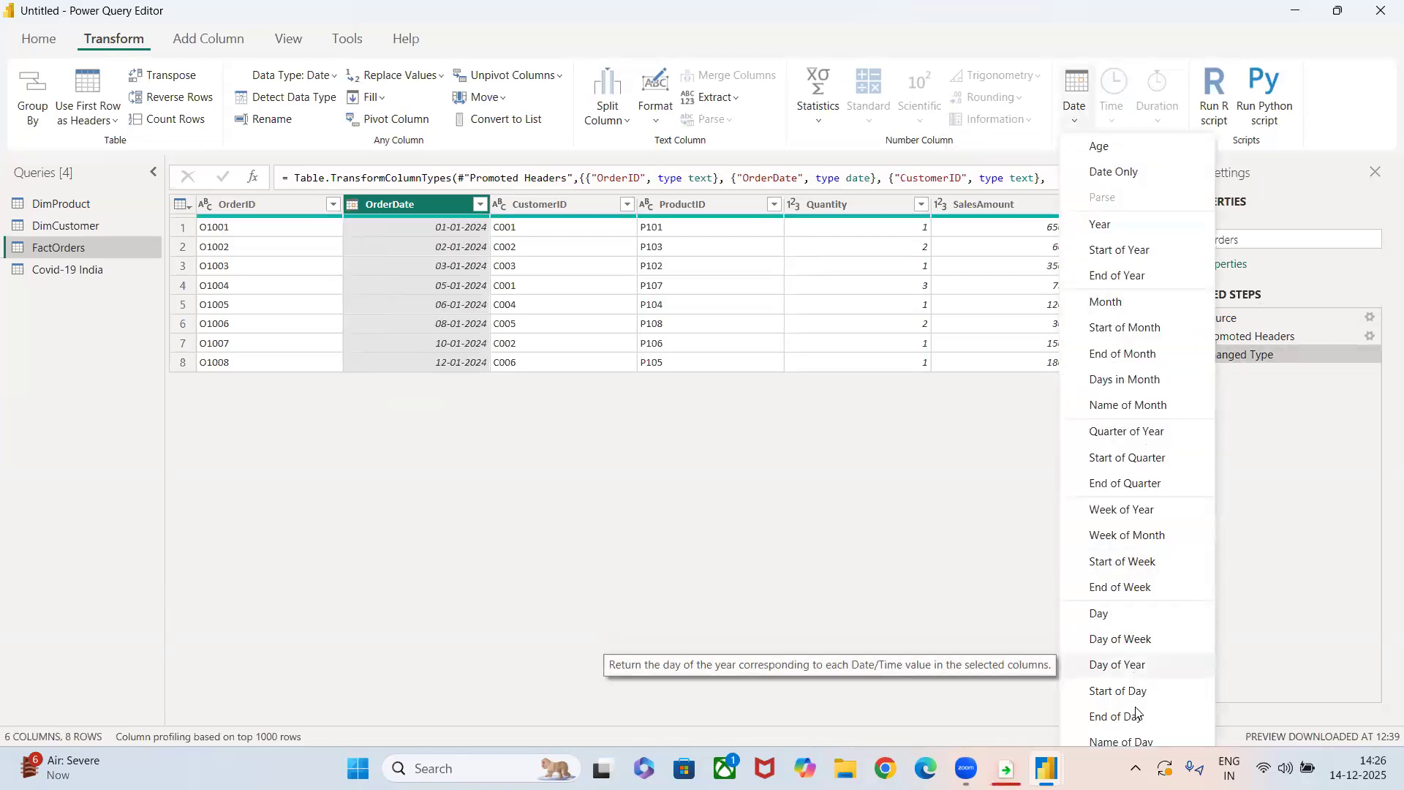
click(1097, 407)
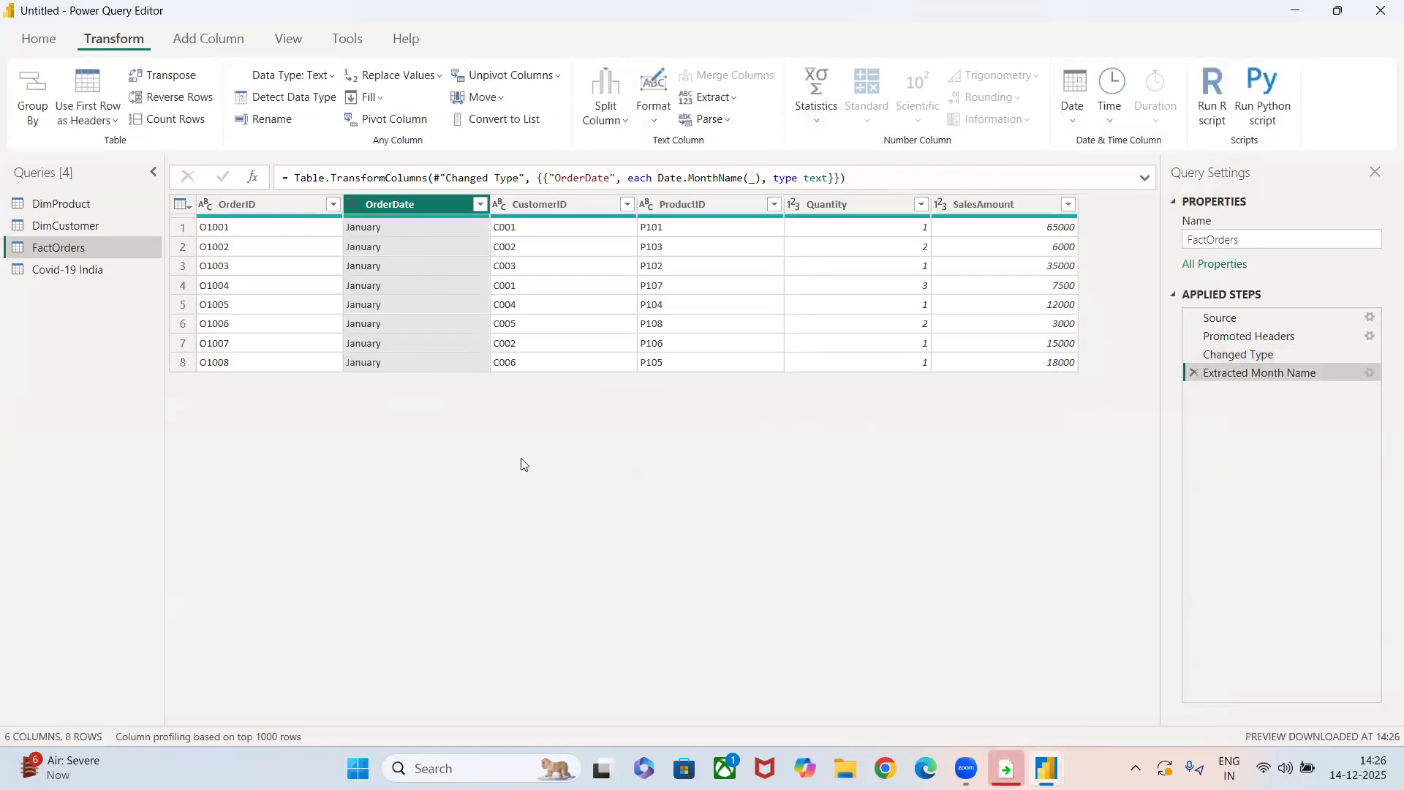
click(1195, 373)
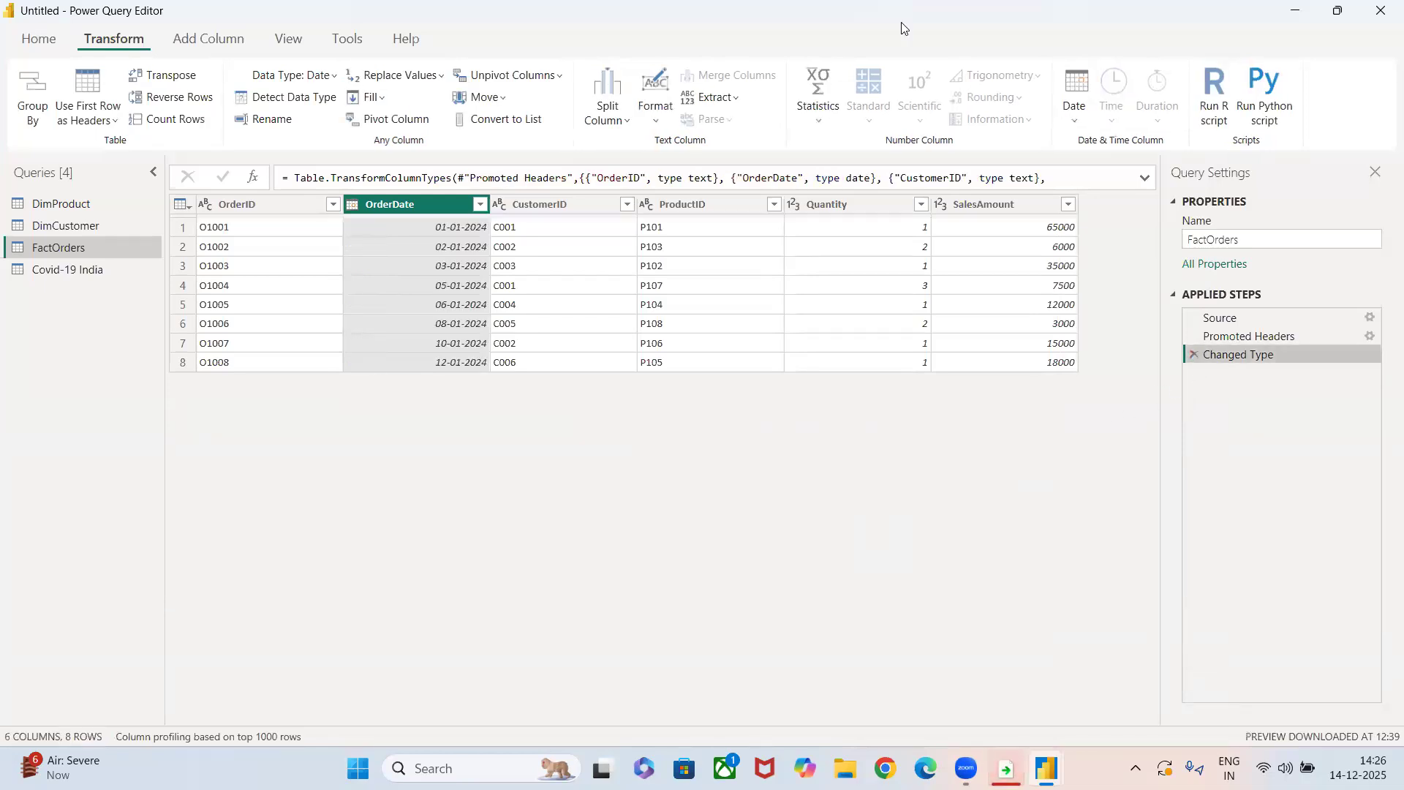
Convert the OrderDate column to durations with the Age date transformation.
click(1079, 107)
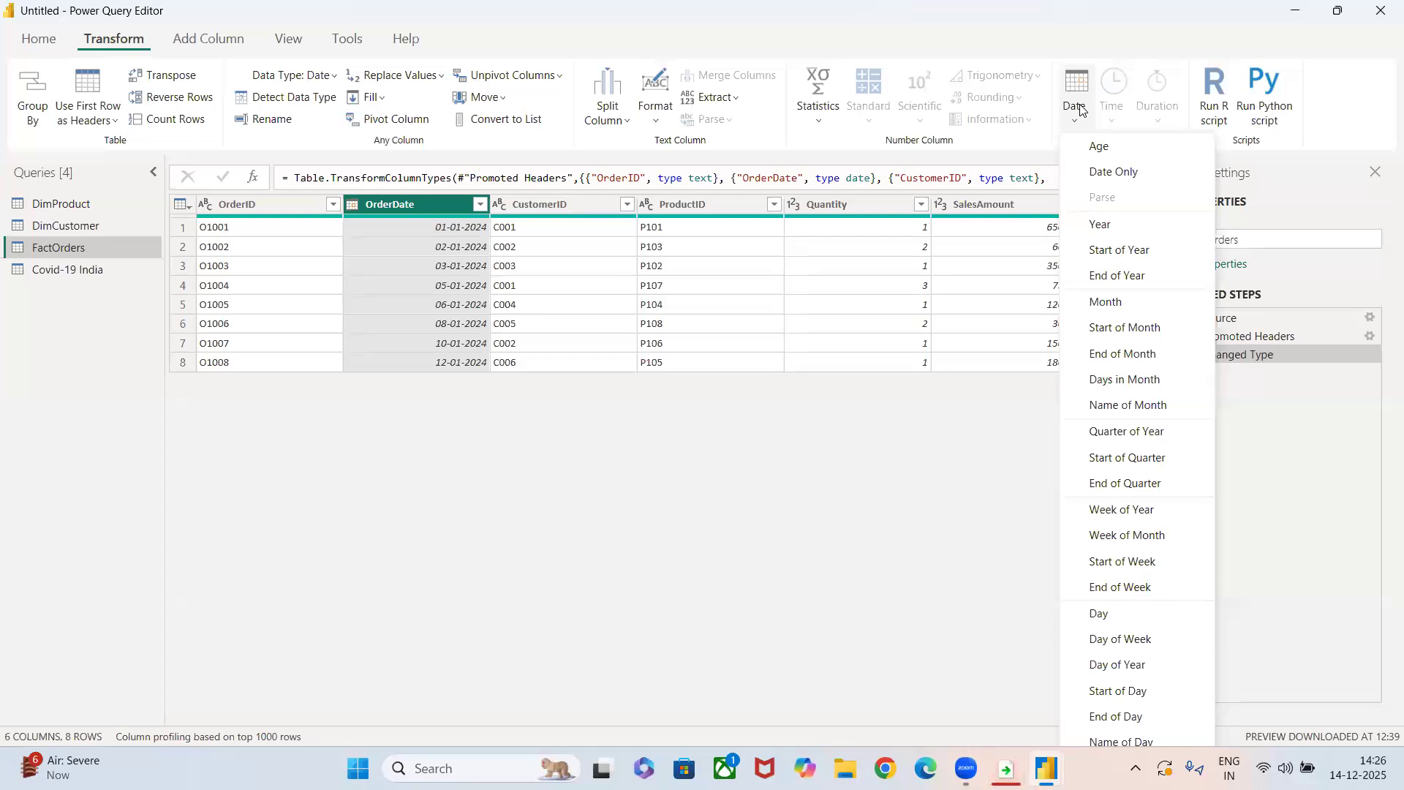
click(1099, 145)
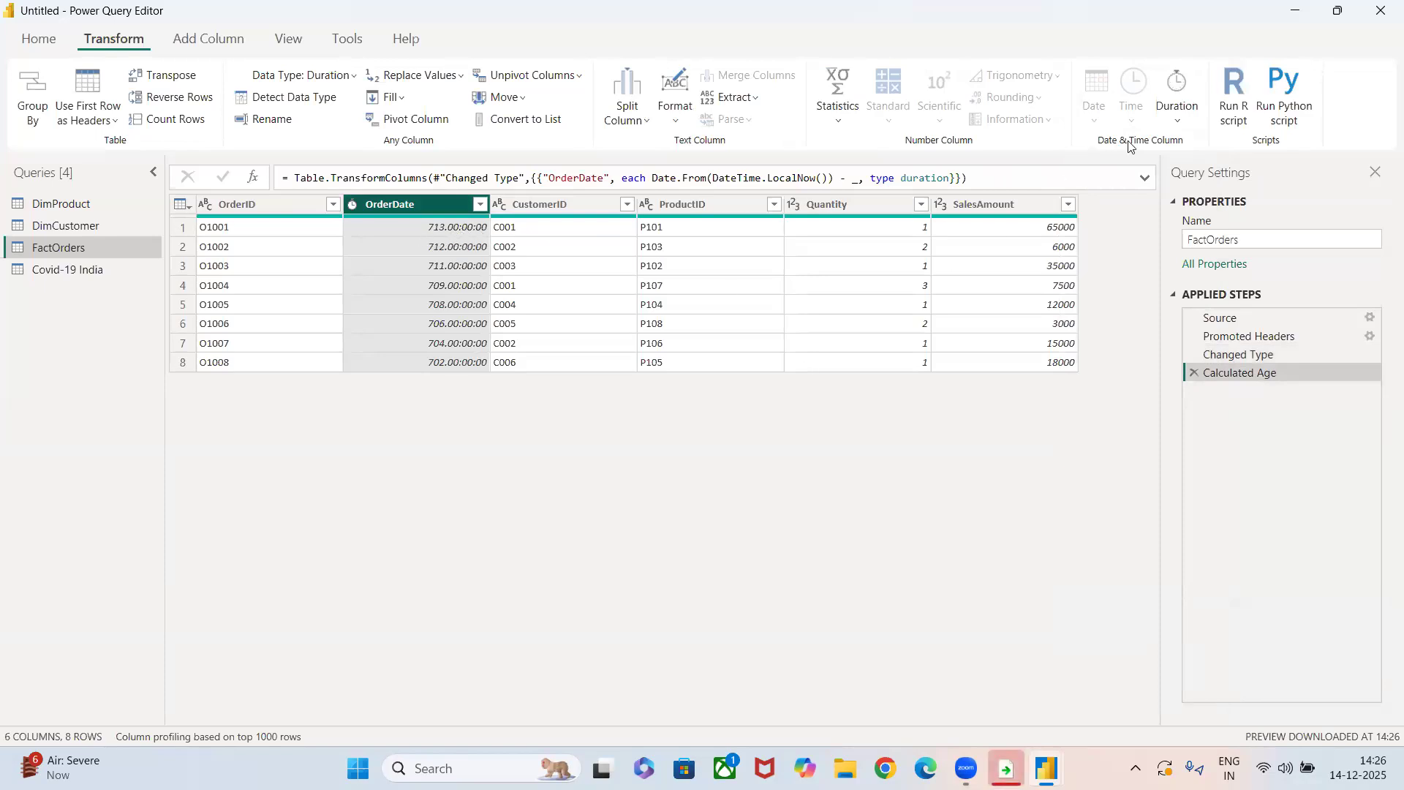
Extract the minutes component from the OrderDate durations, and remove the Extracted Minutes step.
click(1177, 104)
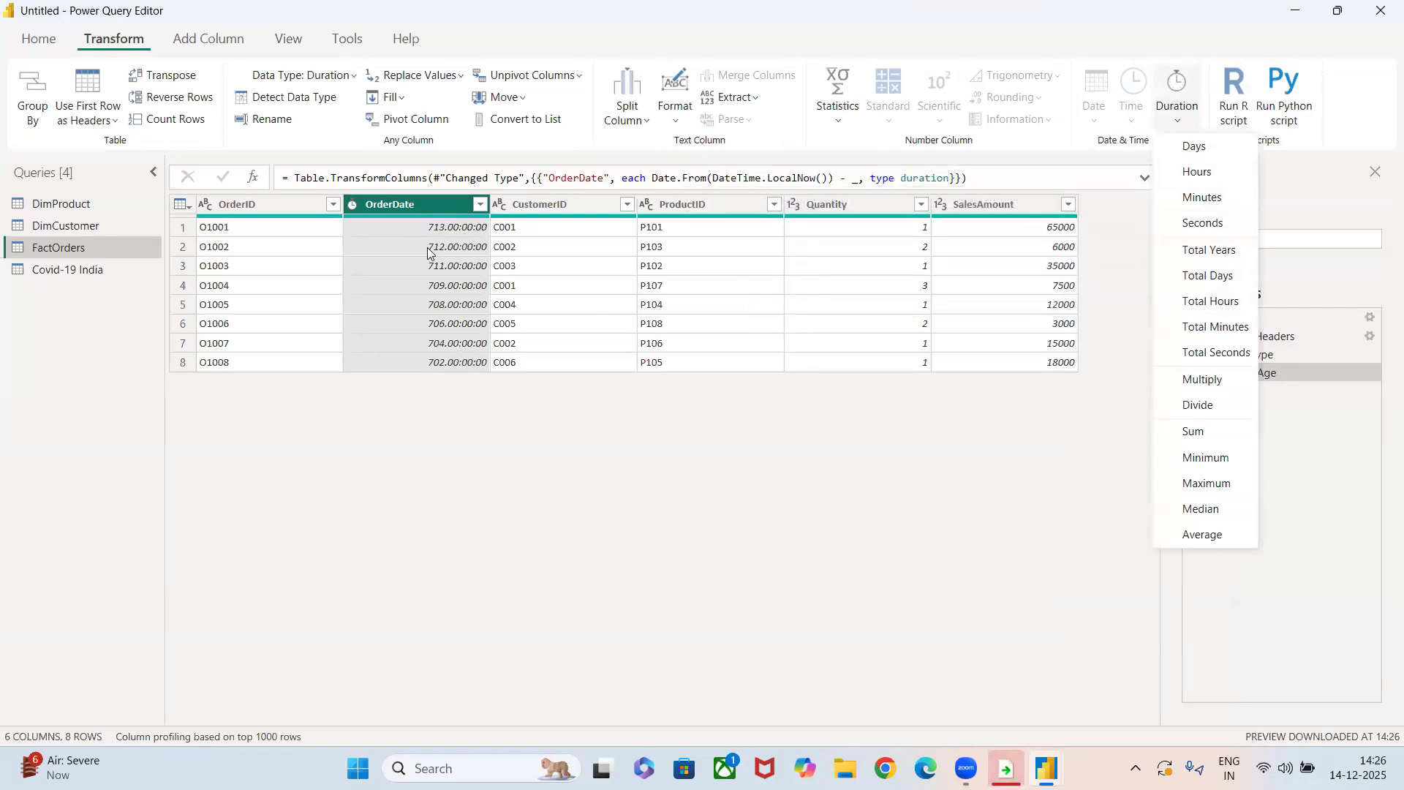
click(1206, 196)
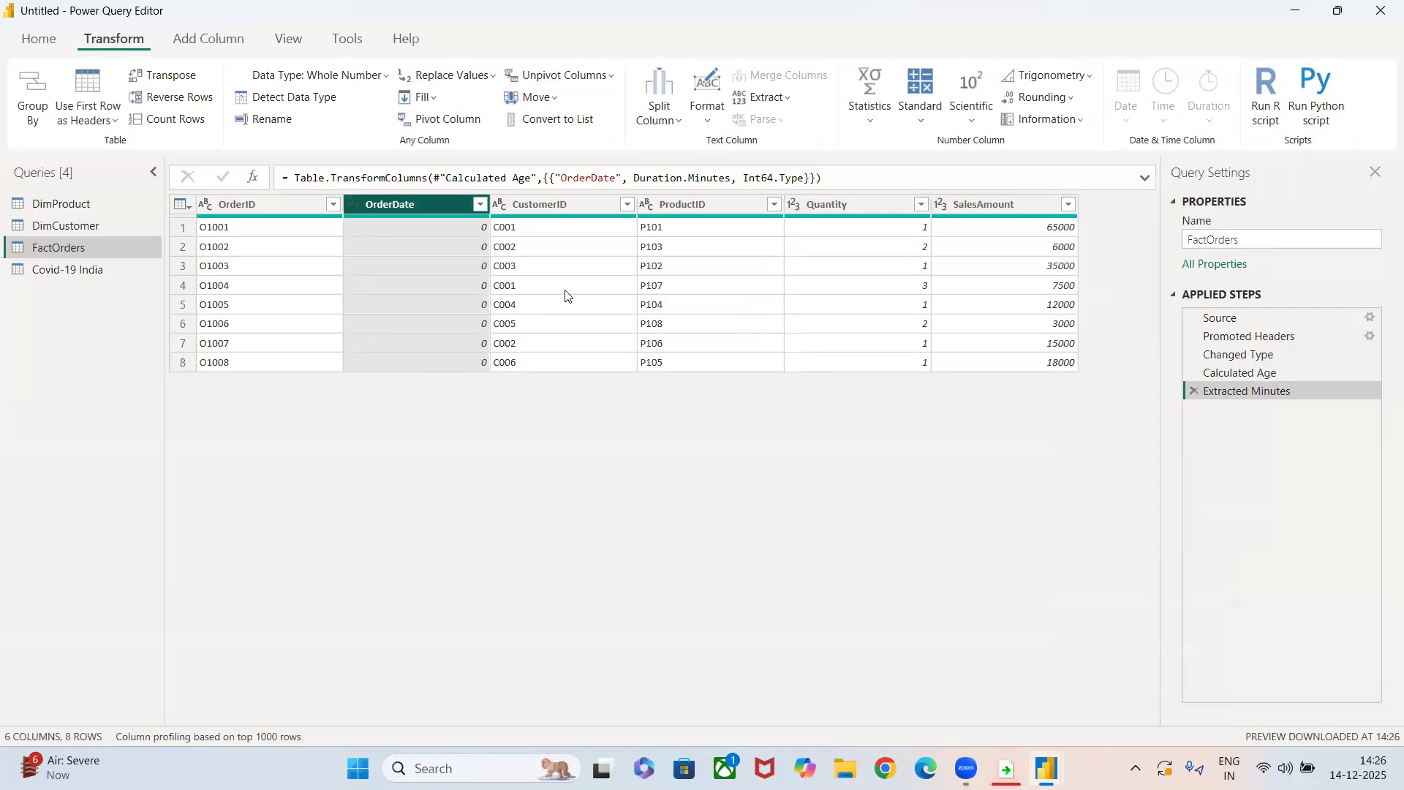
click(1193, 393)
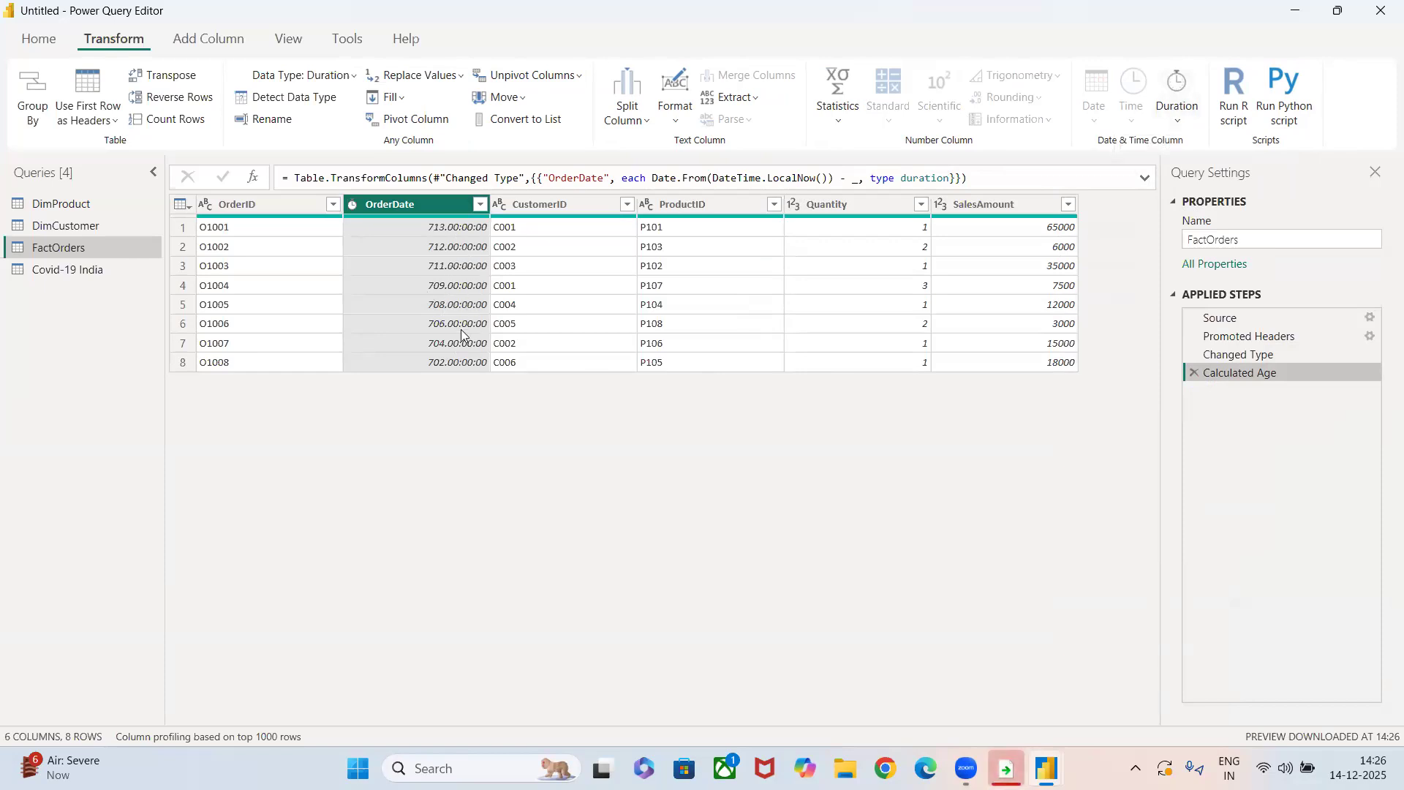
Extract the hours component from the OrderDate durations, and remove the Extracted Hours step.
click(1179, 124)
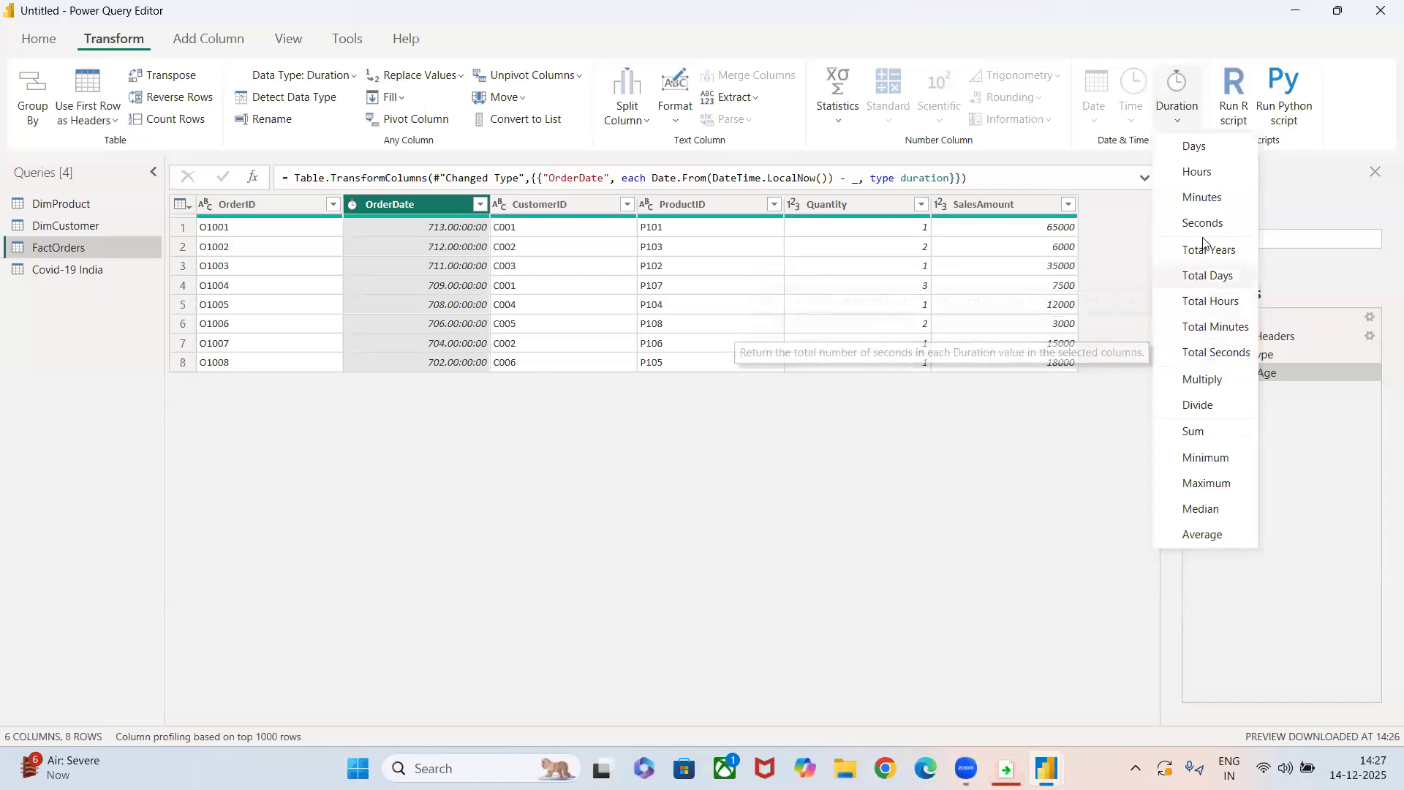
click(1195, 180)
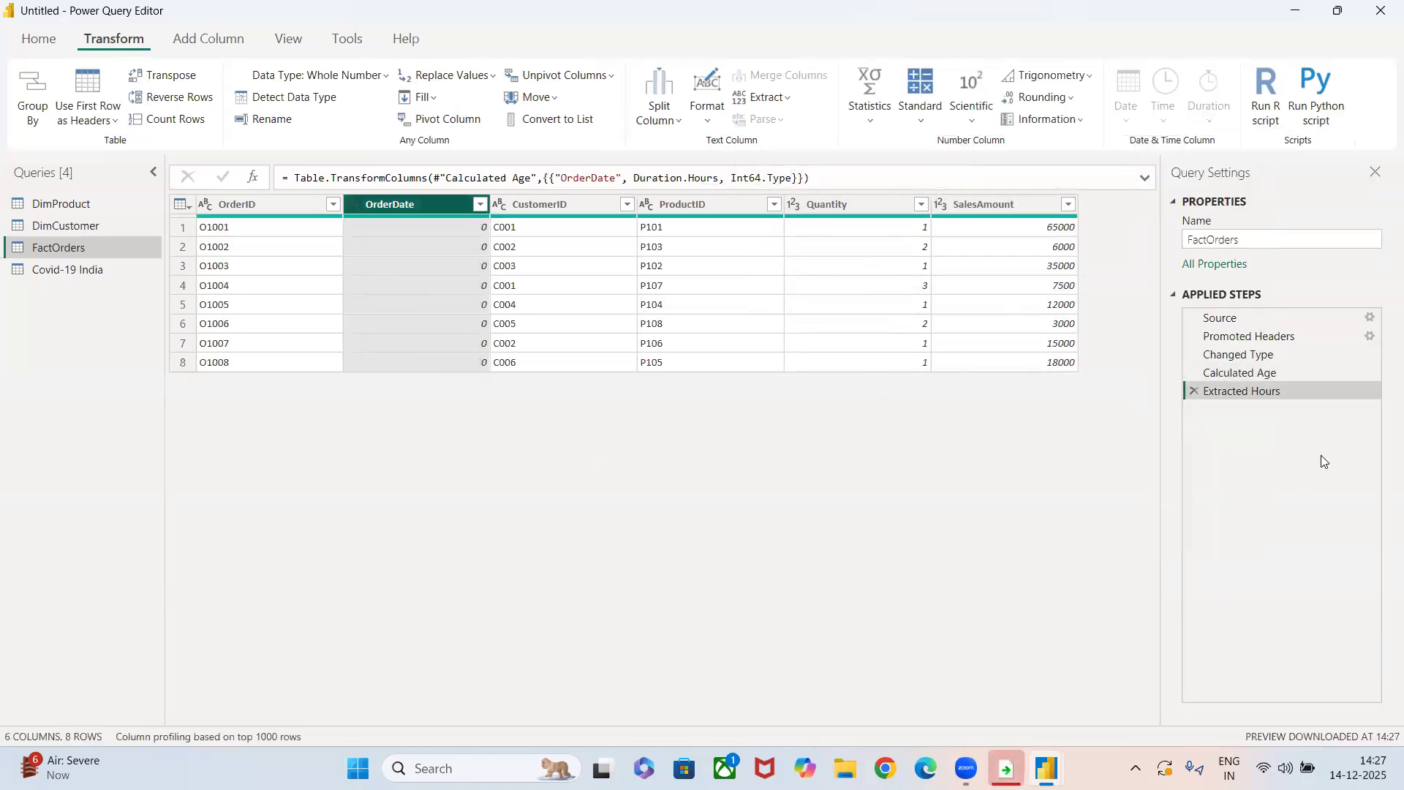
click(1194, 390)
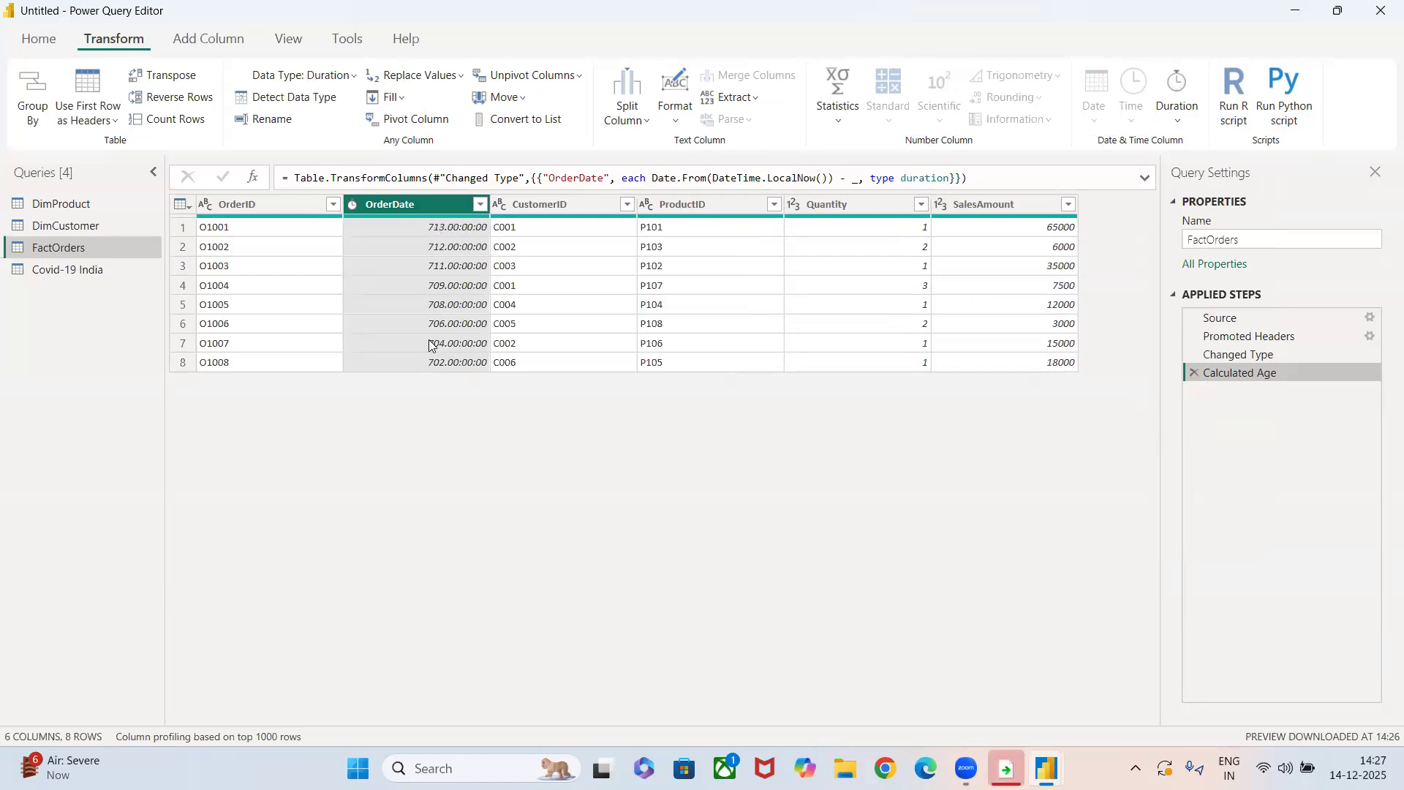
Convert the OrderDate durations to Total Days, and remove the Calculated Total Days step.
click(1172, 117)
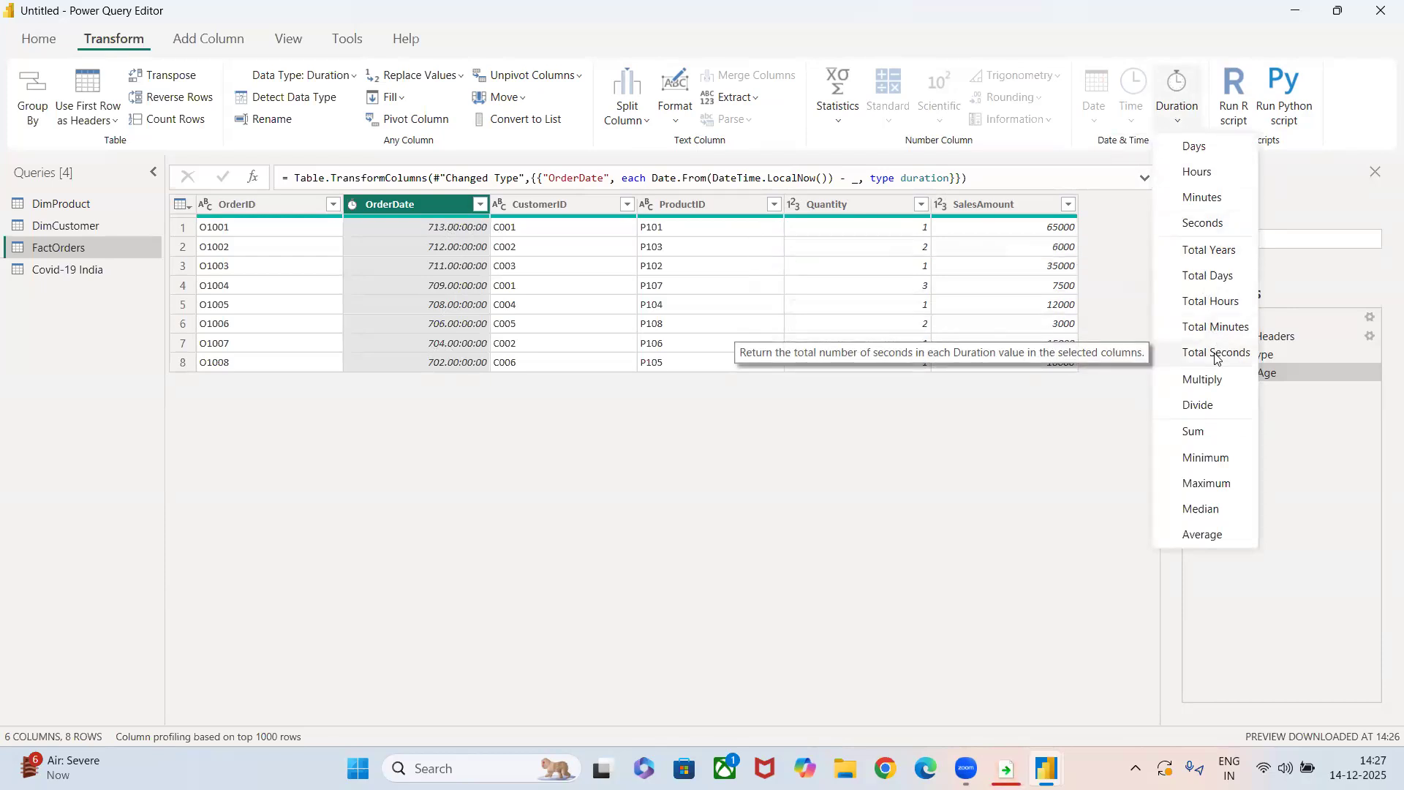
click(1214, 276)
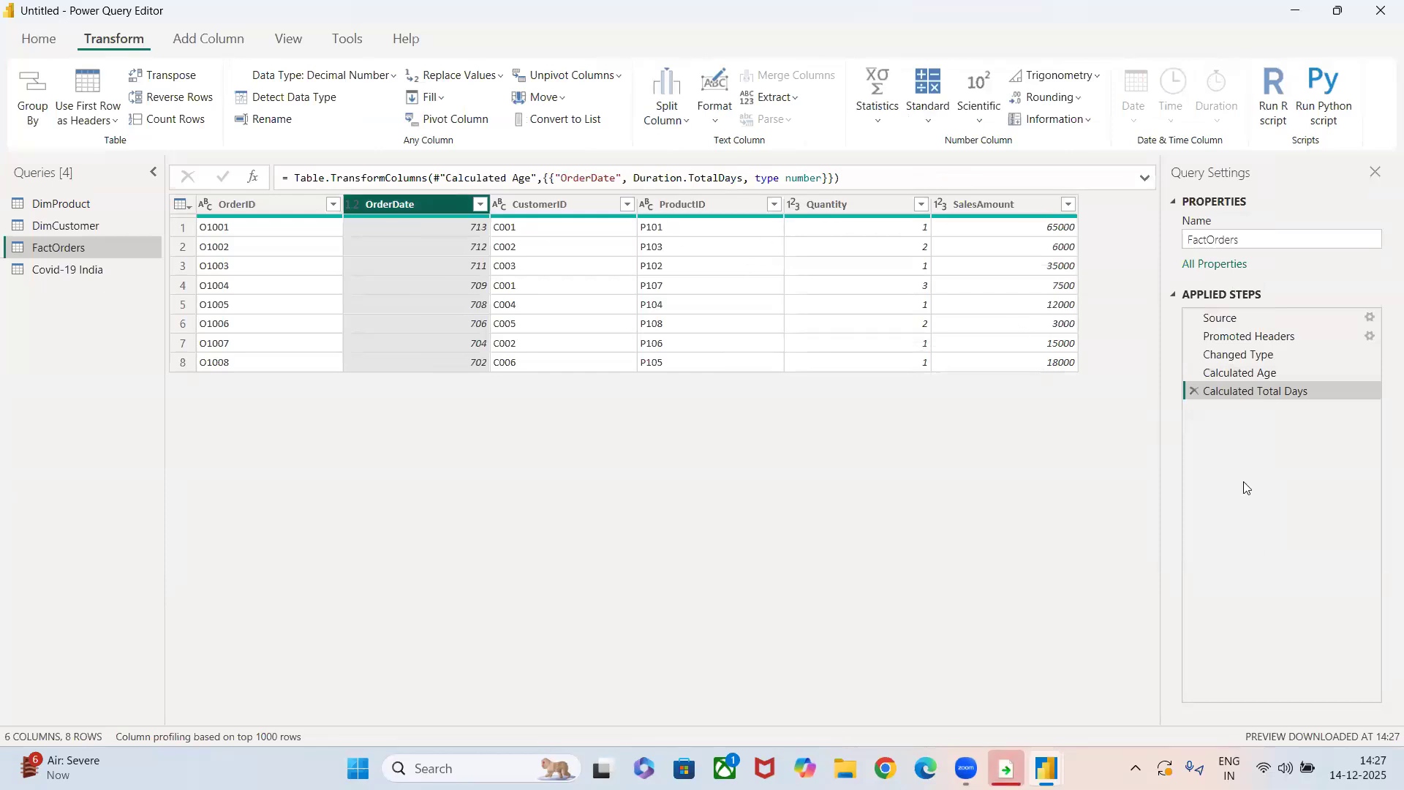
click(1193, 392)
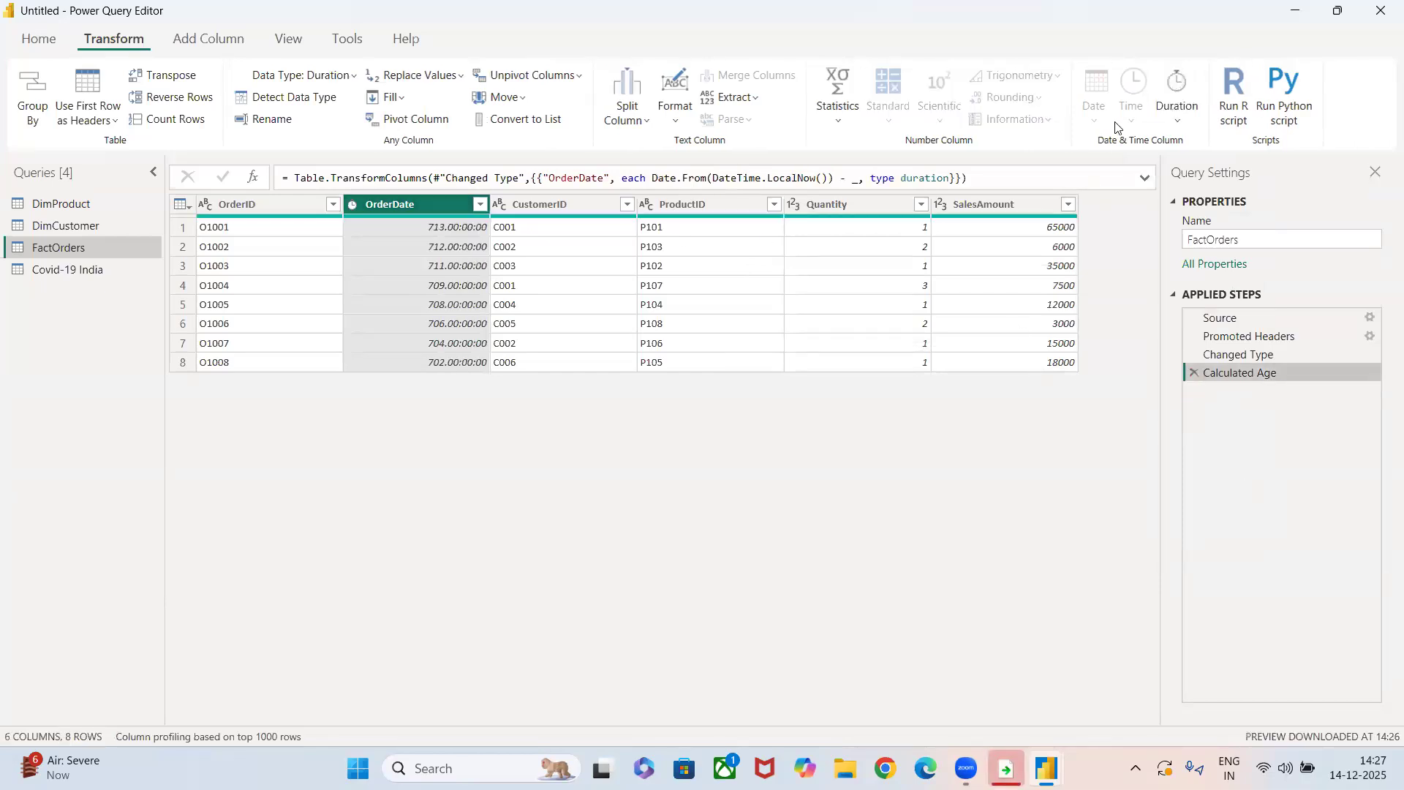
Convert the OrderDate durations to Total Years, and remove the Calculated Total Years step.
click(1175, 115)
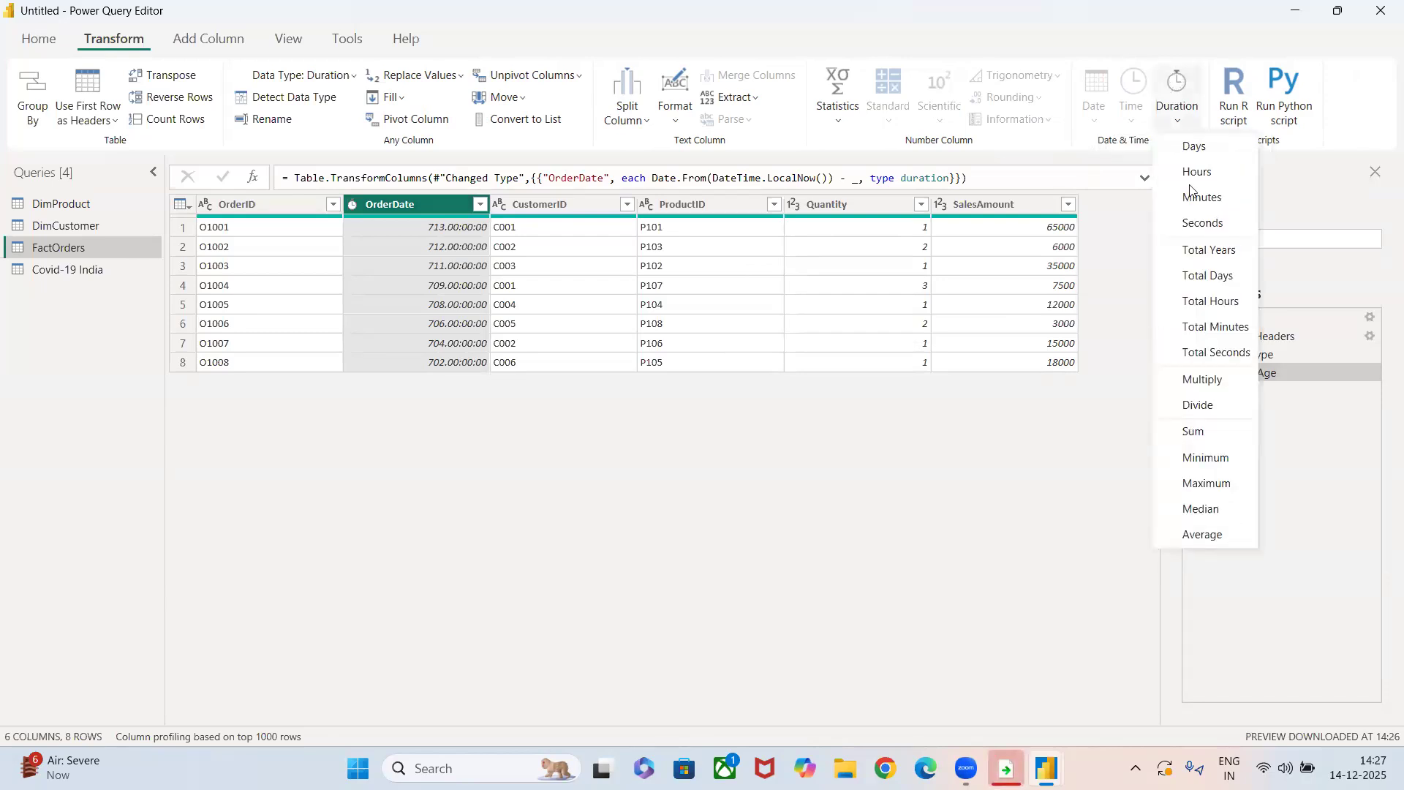
click(1220, 257)
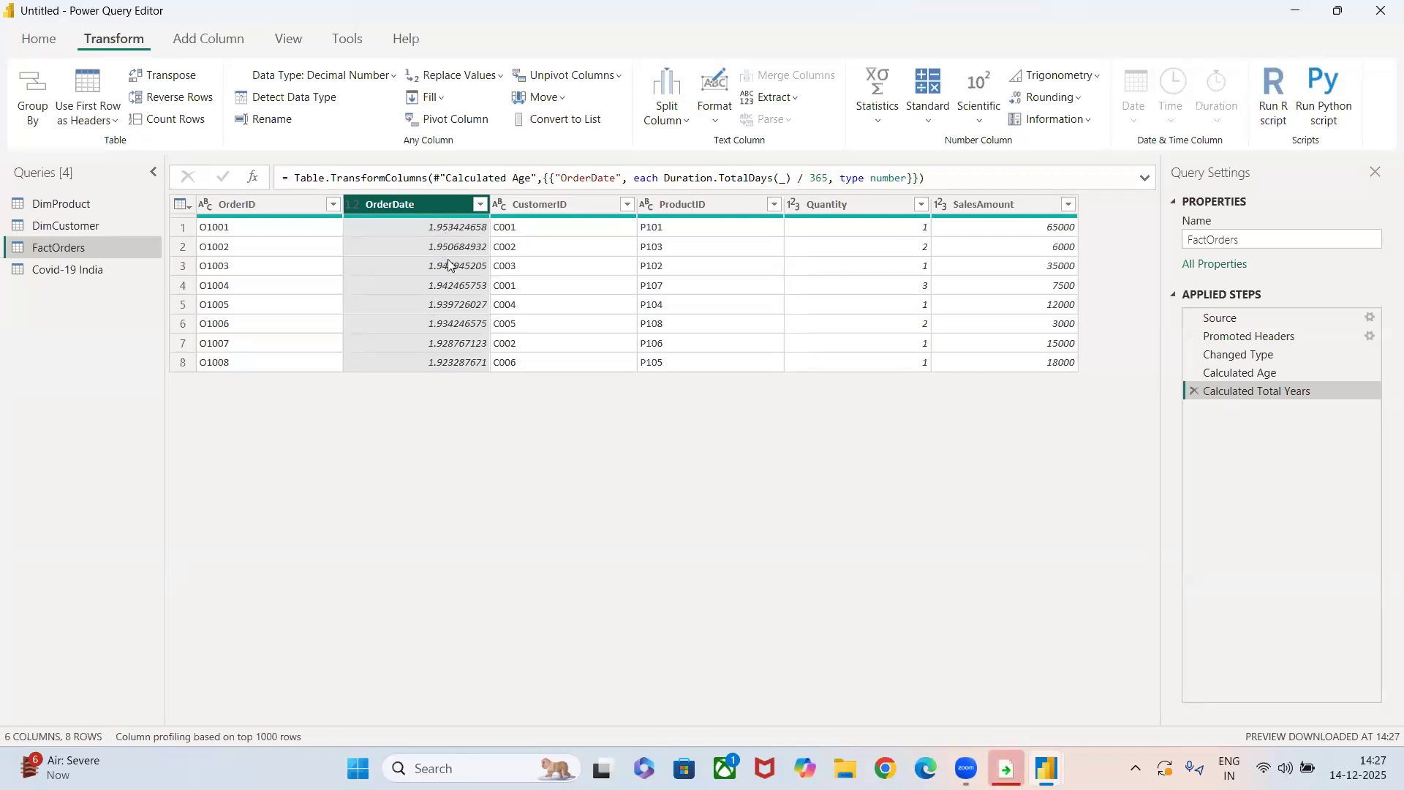
click(1196, 392)
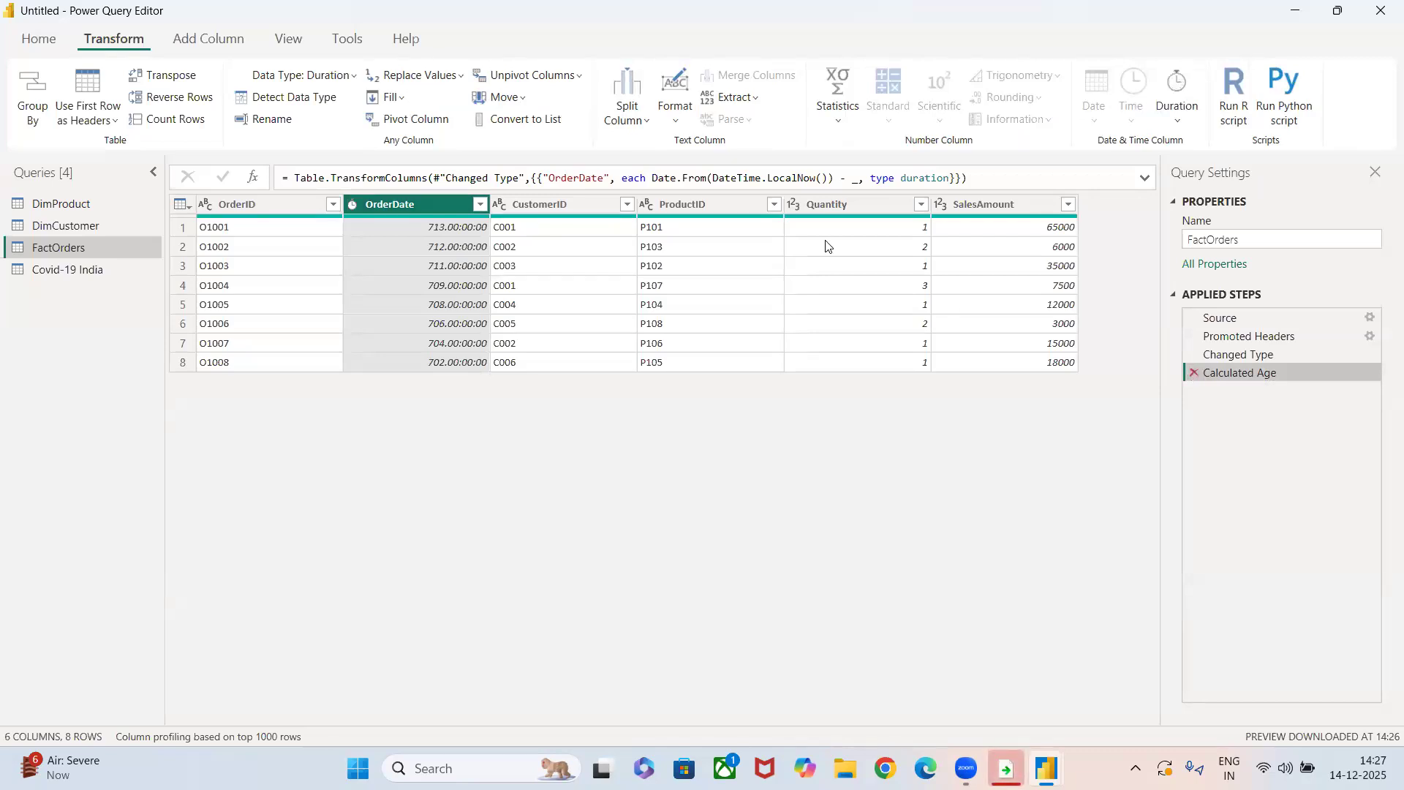
Remove the Calculated Age step from the FactOrders query.
click(1177, 102)
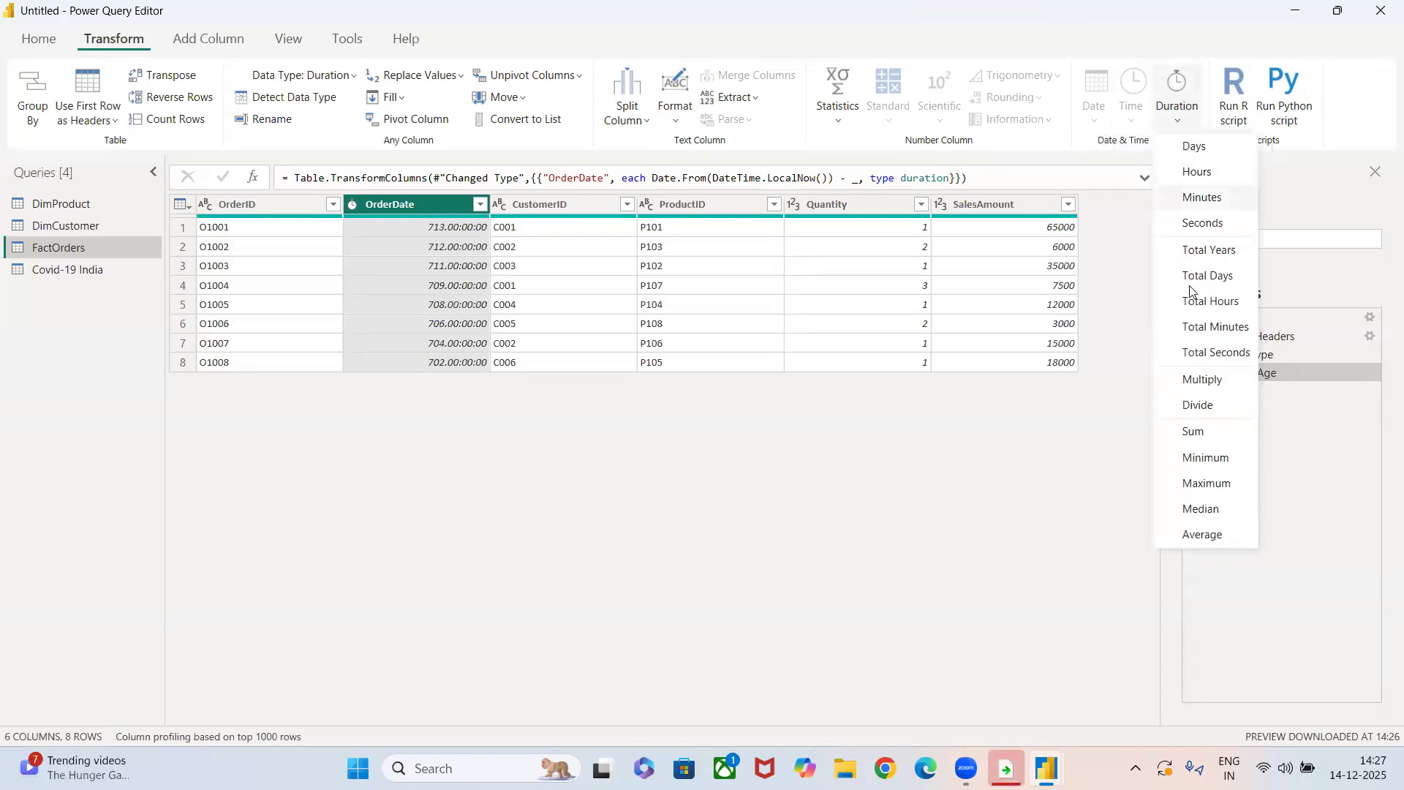
click(1112, 458)
click(1193, 372)
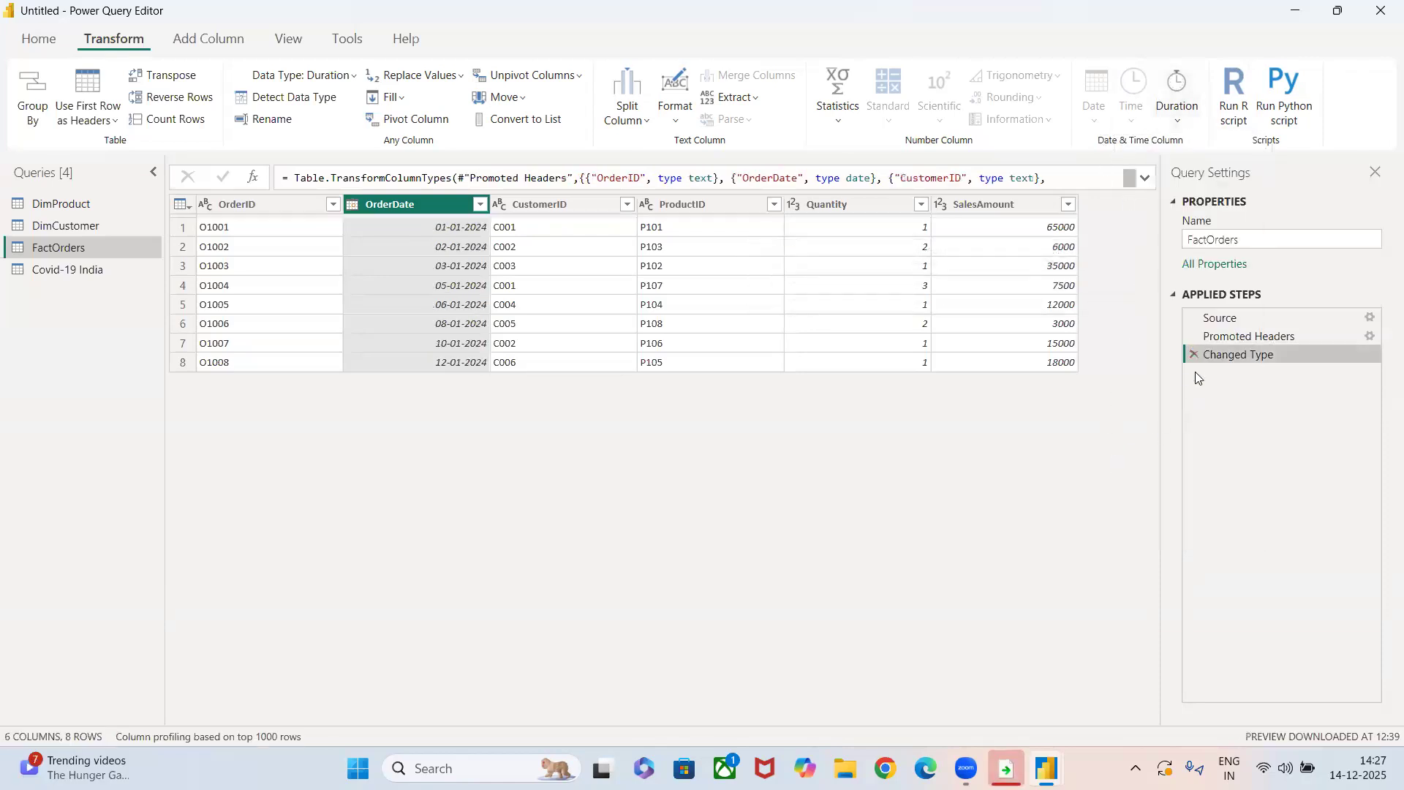
Convert the OrderDate column to Day of Week numbers, and remove the Calculated Day of Week step.
click(1075, 98)
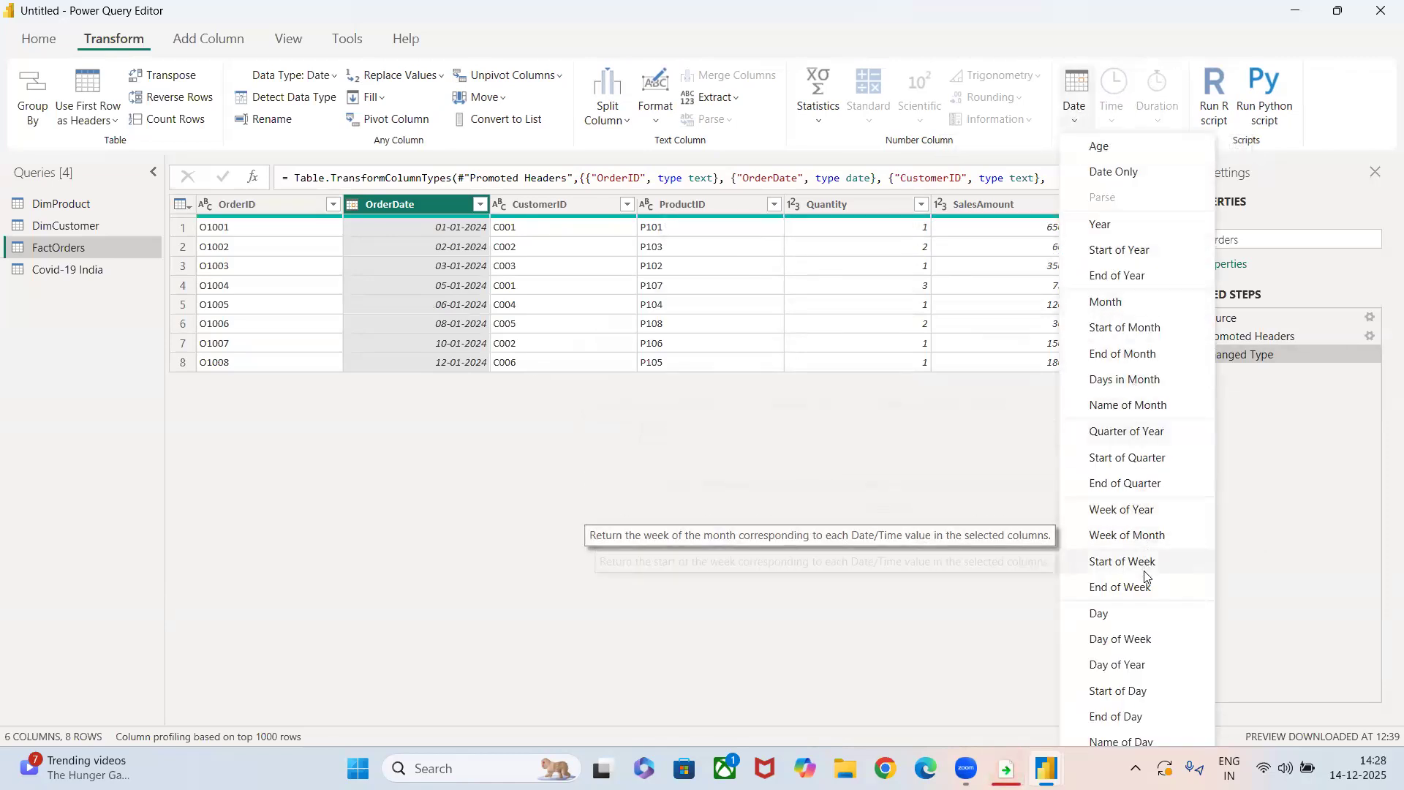
click(1138, 639)
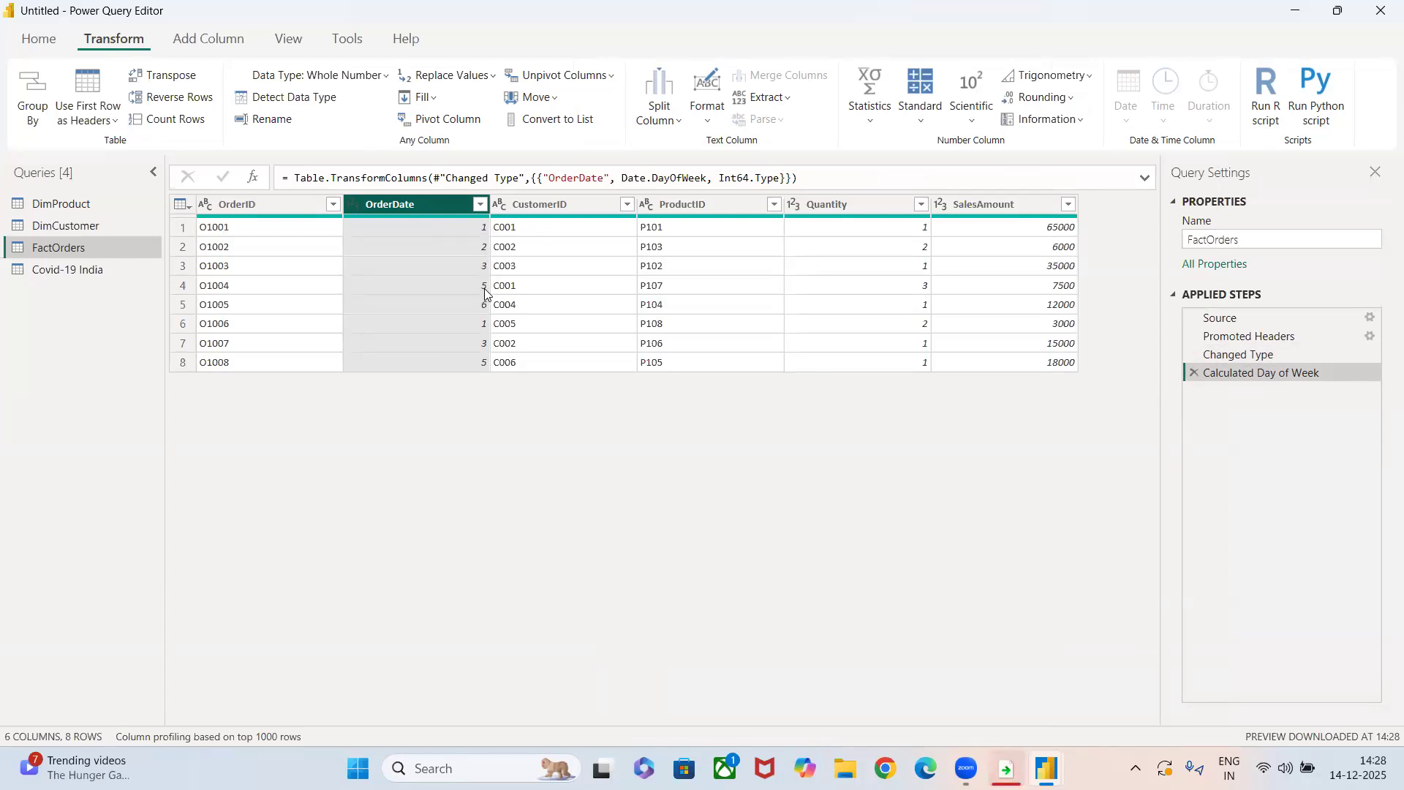
click(1193, 373)
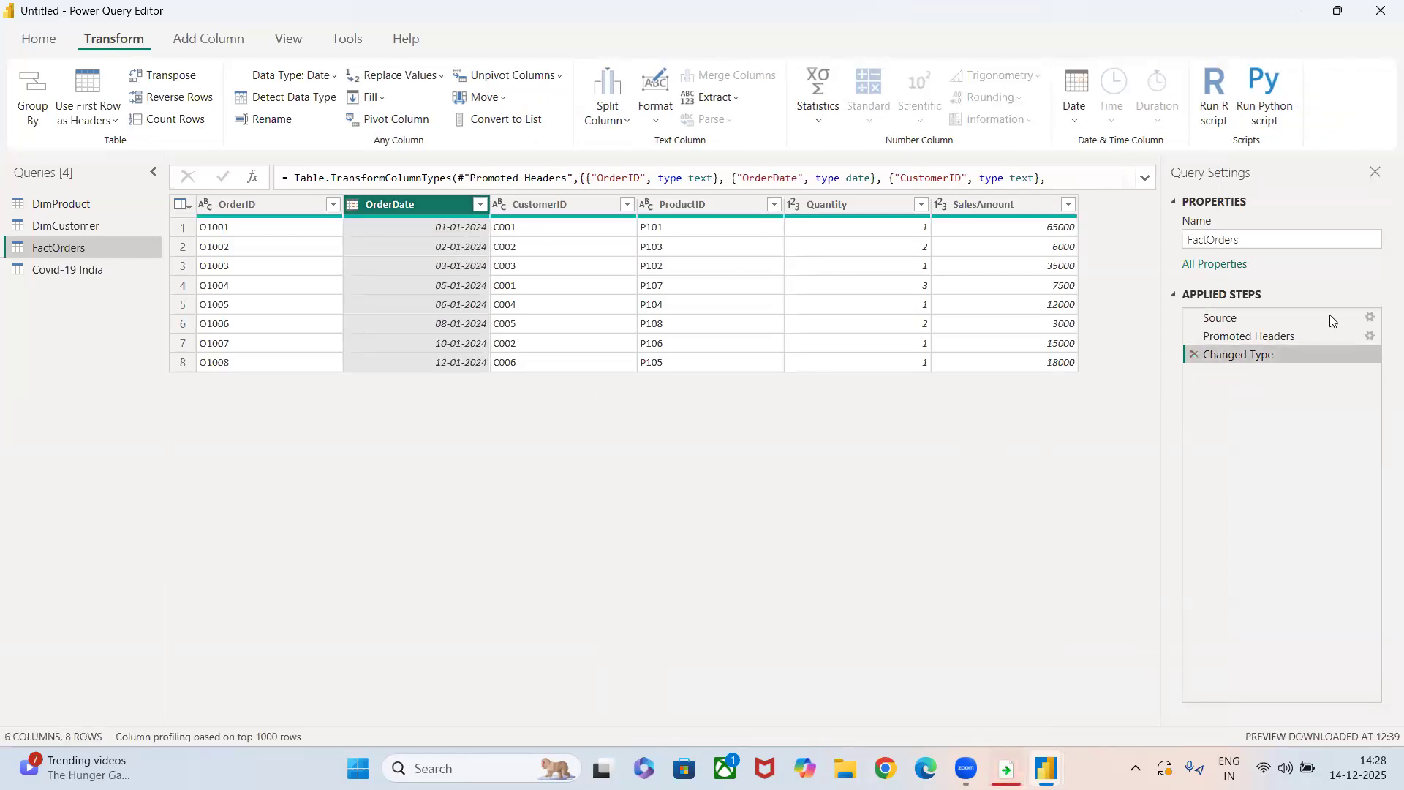
Extract the Name of Day from the OrderDate column.
click(1074, 98)
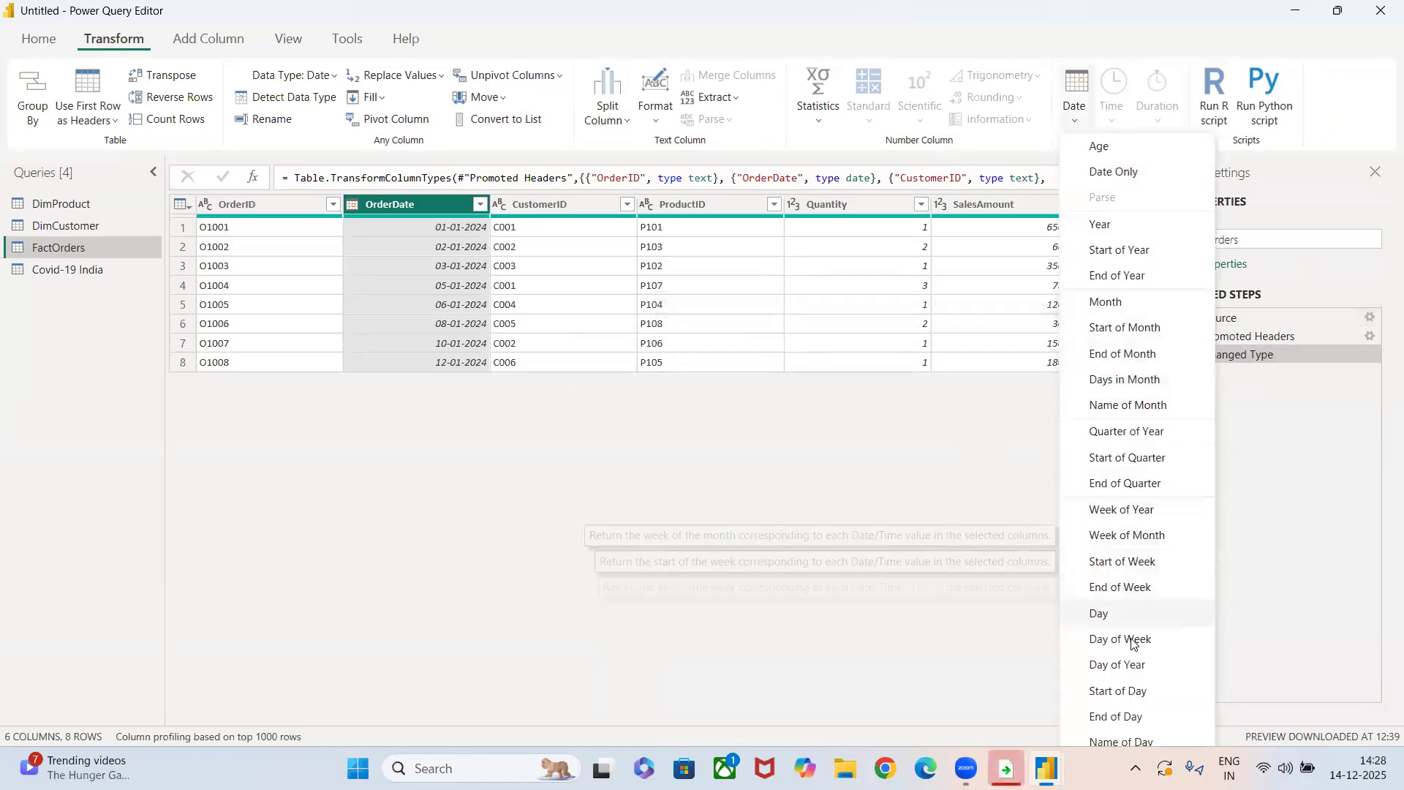
click(1136, 737)
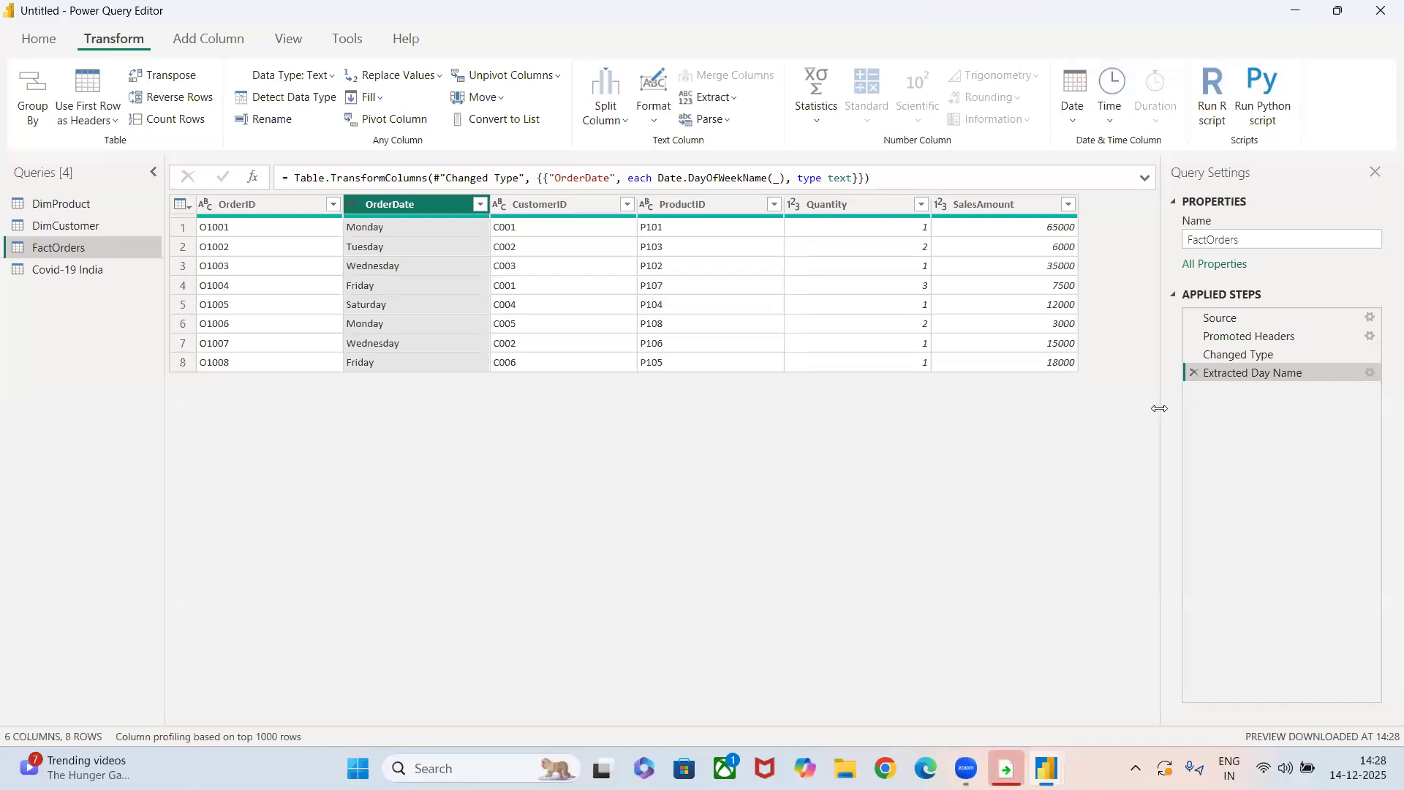
Look at the Run R script and Run Python script dialogs, cancelling each without running a script.
click(1212, 108)
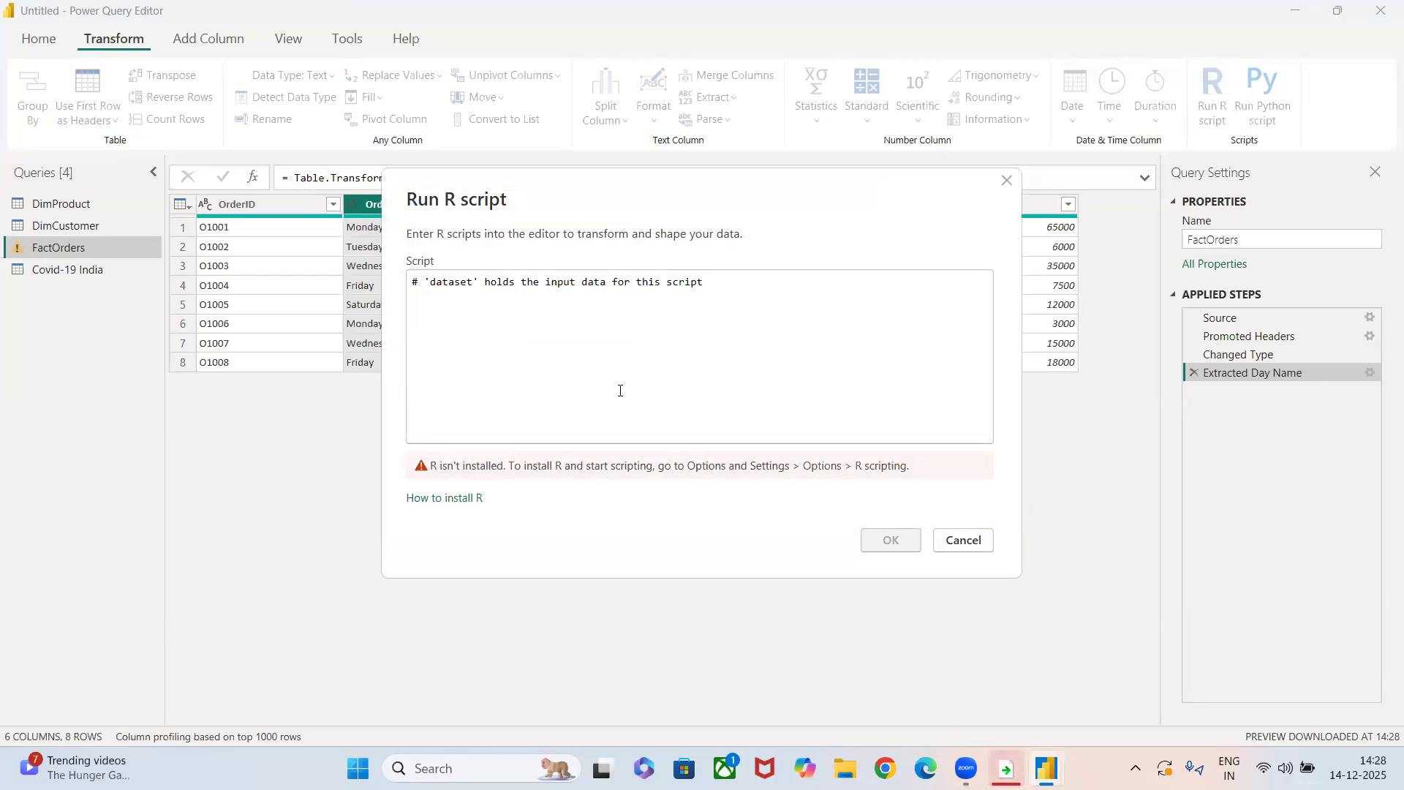
click(961, 540)
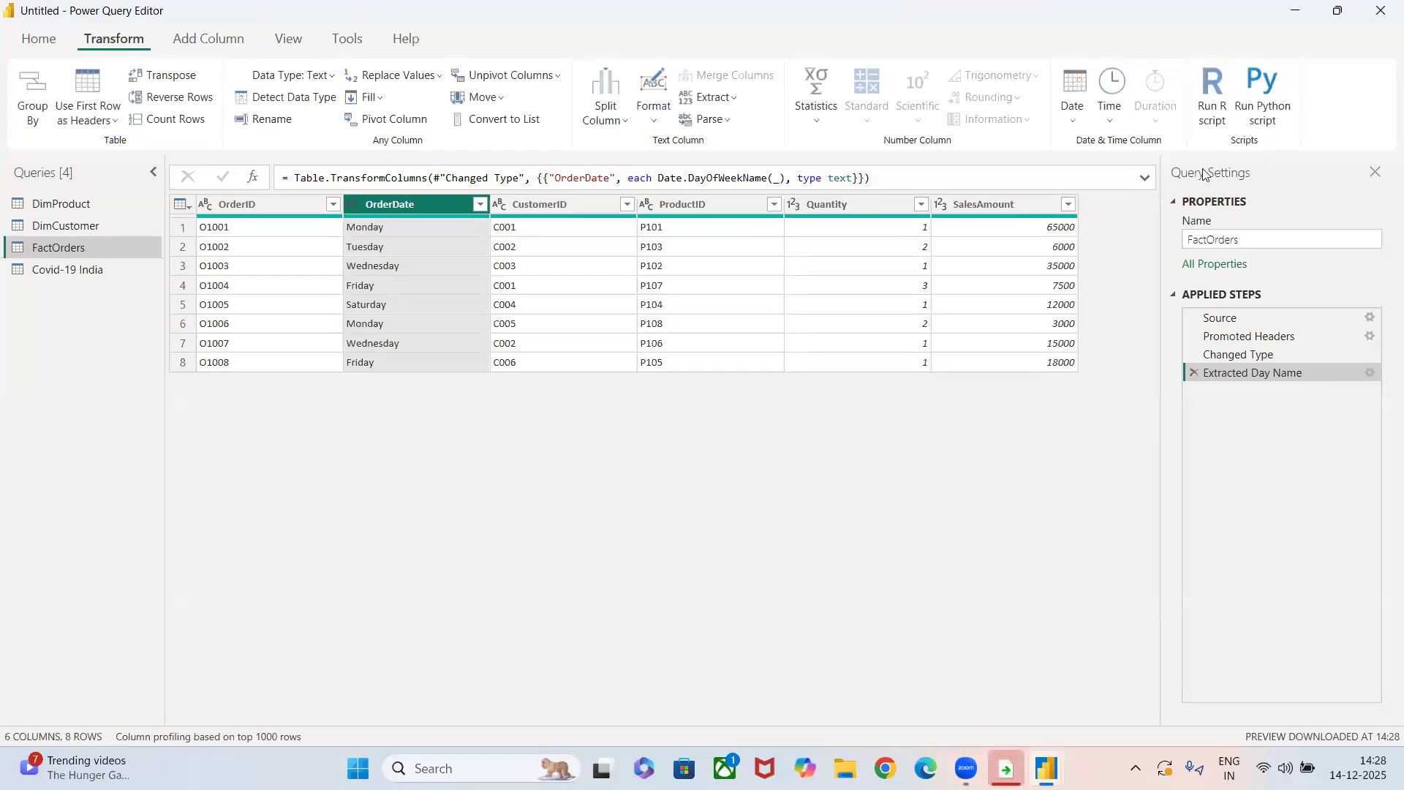
click(1251, 109)
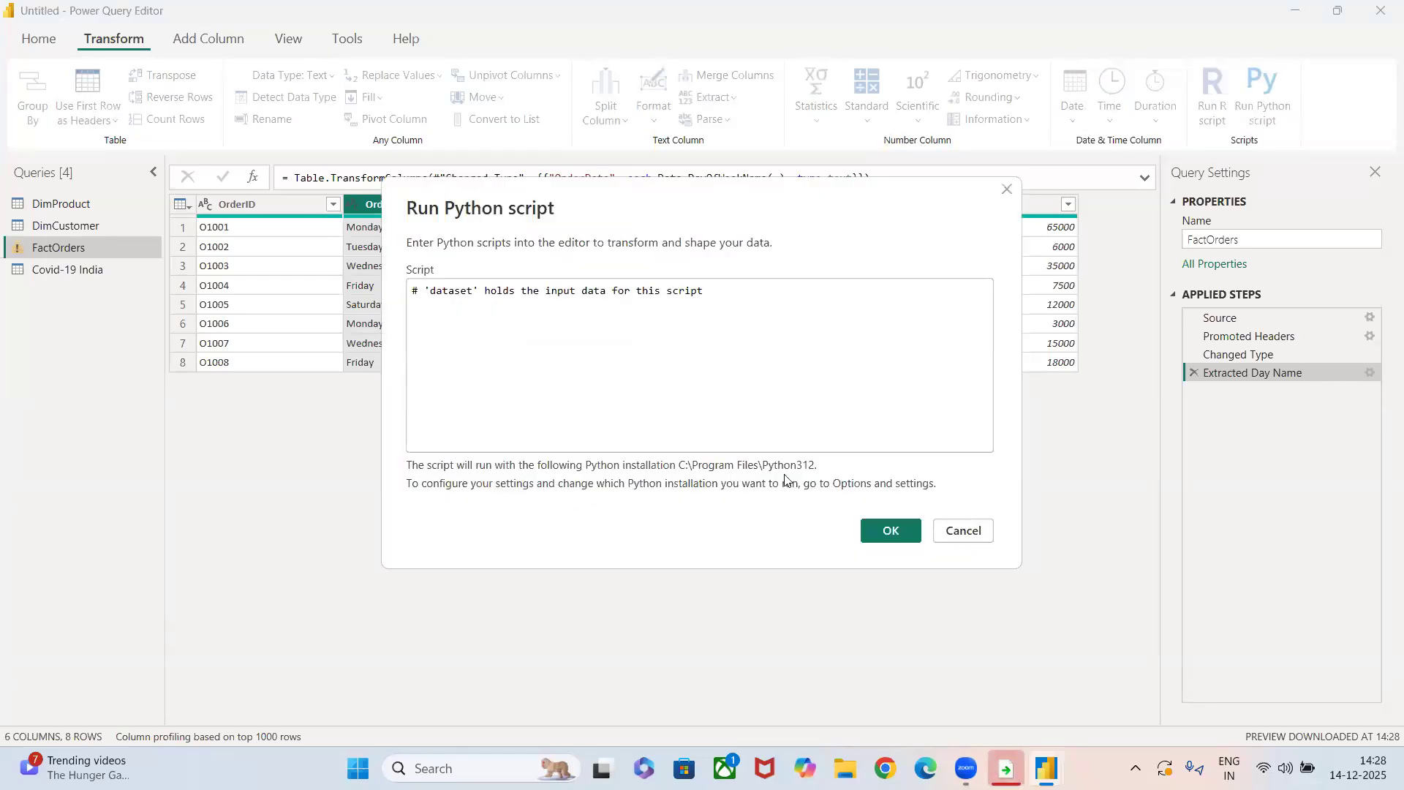
click(959, 534)
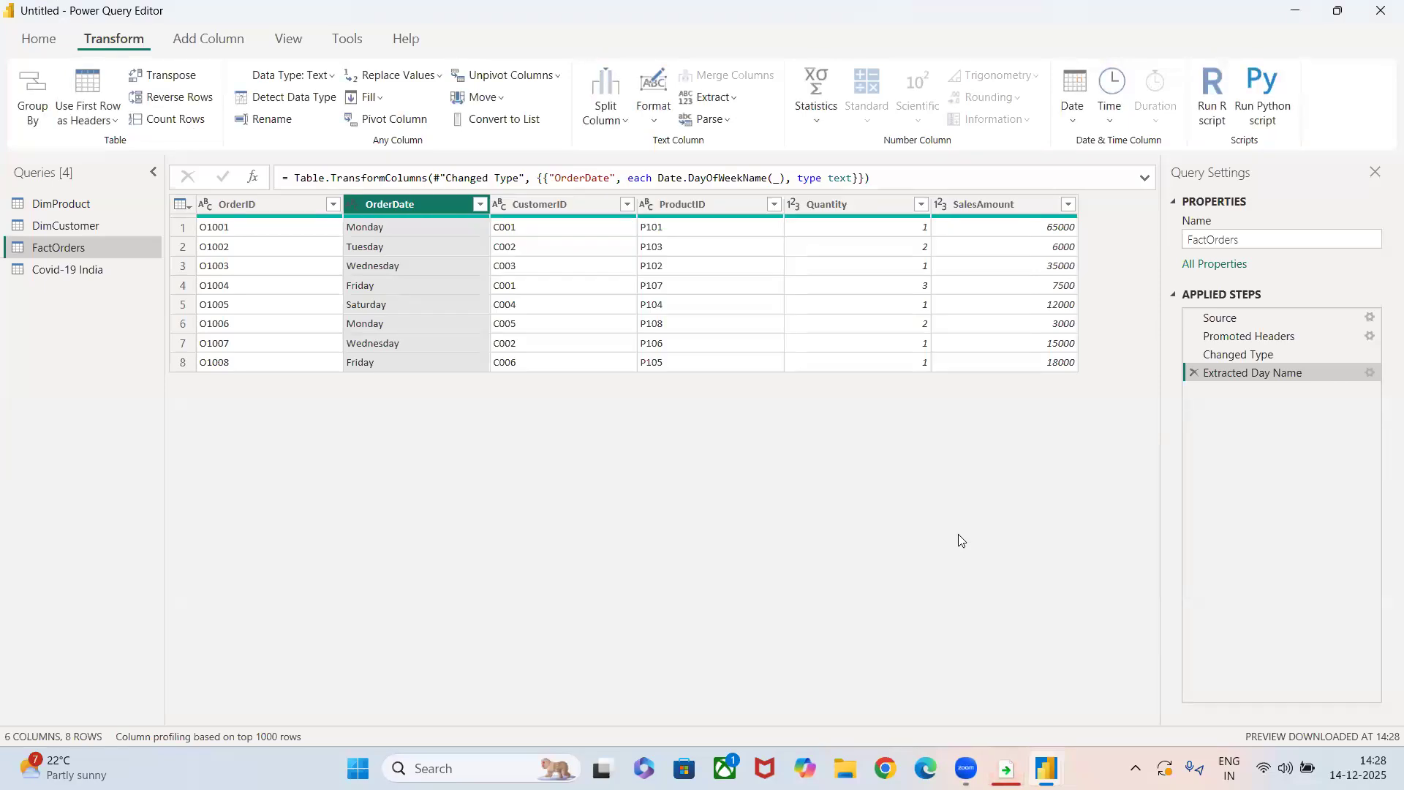
Add an index column starting from 1 to FactOrders, and duplicate the OrderDate column.
click(200, 44)
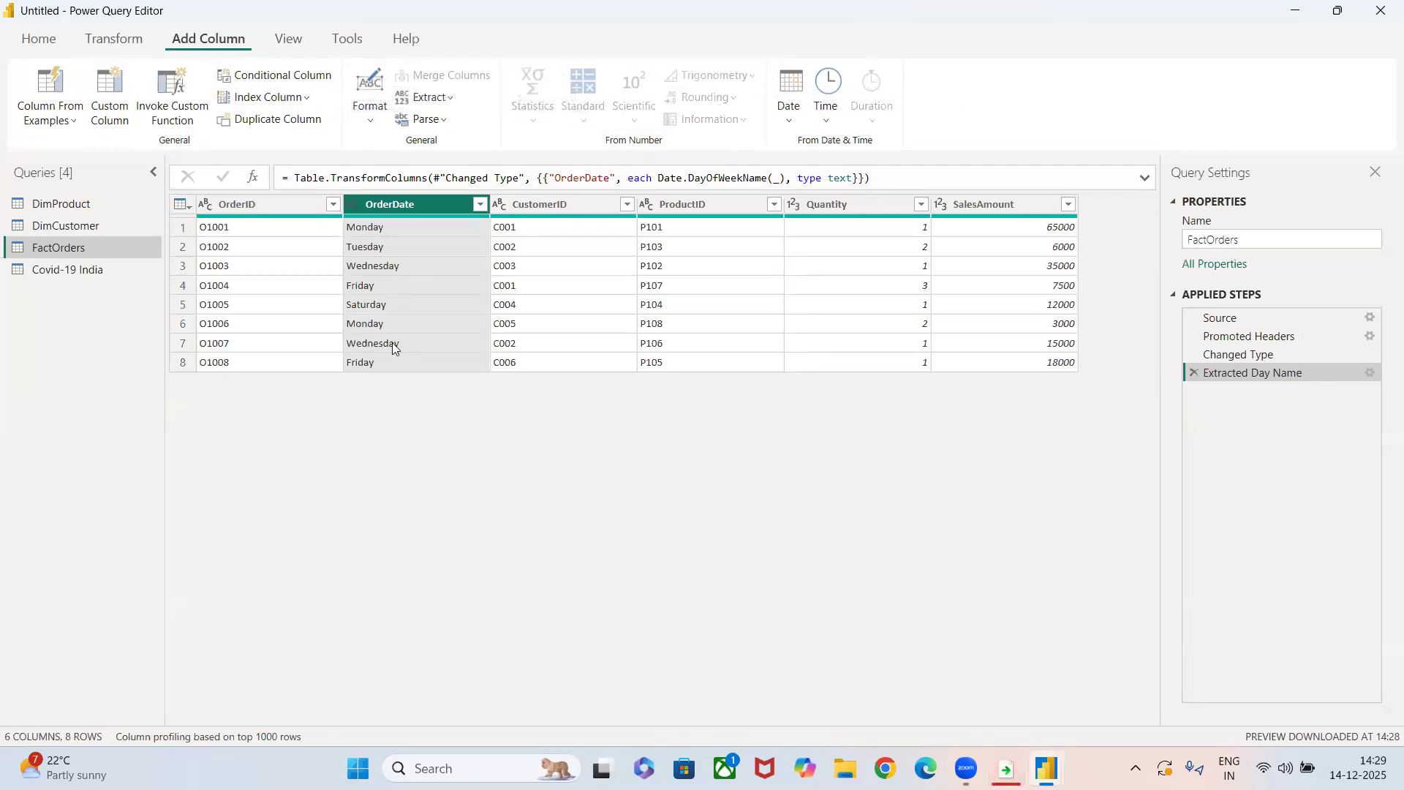
click(297, 97)
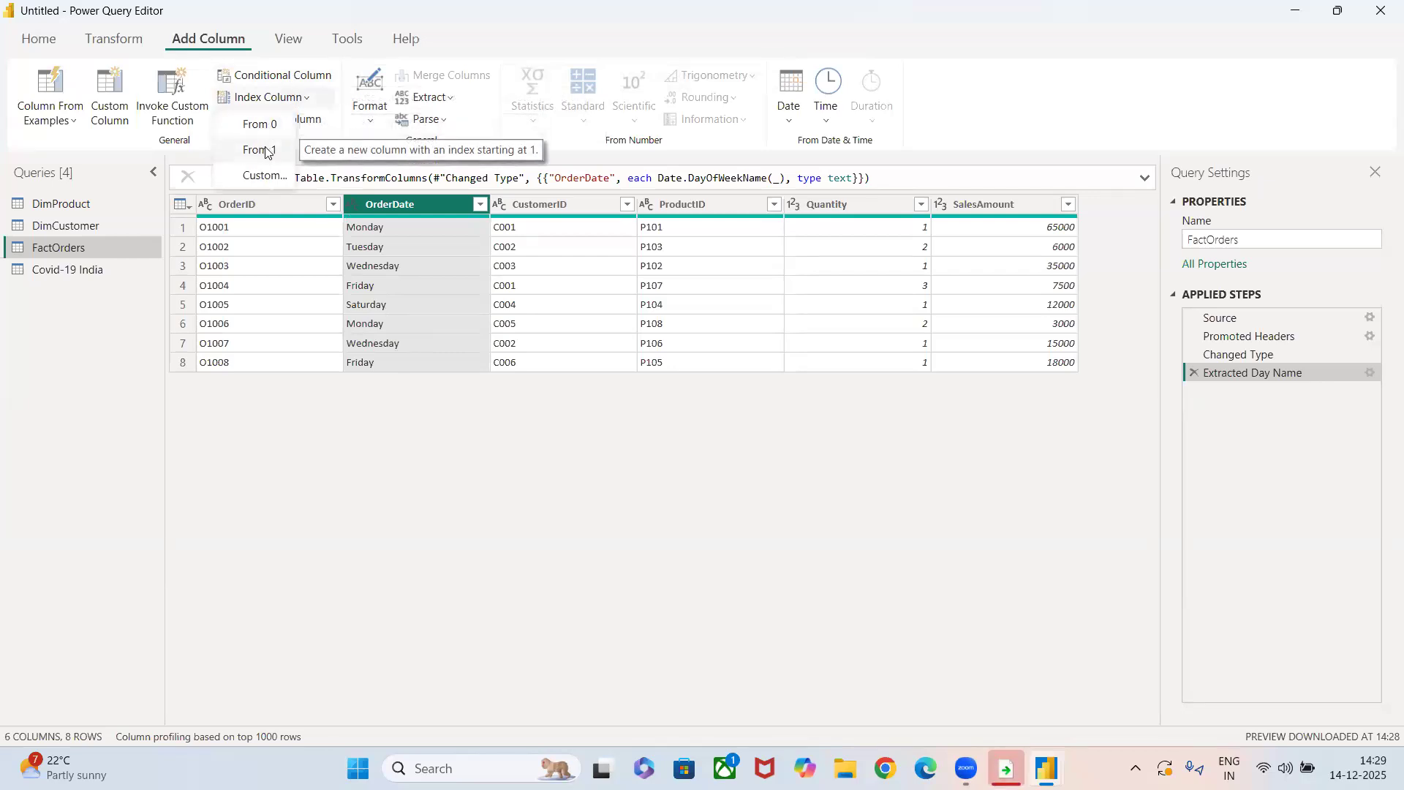
click(267, 152)
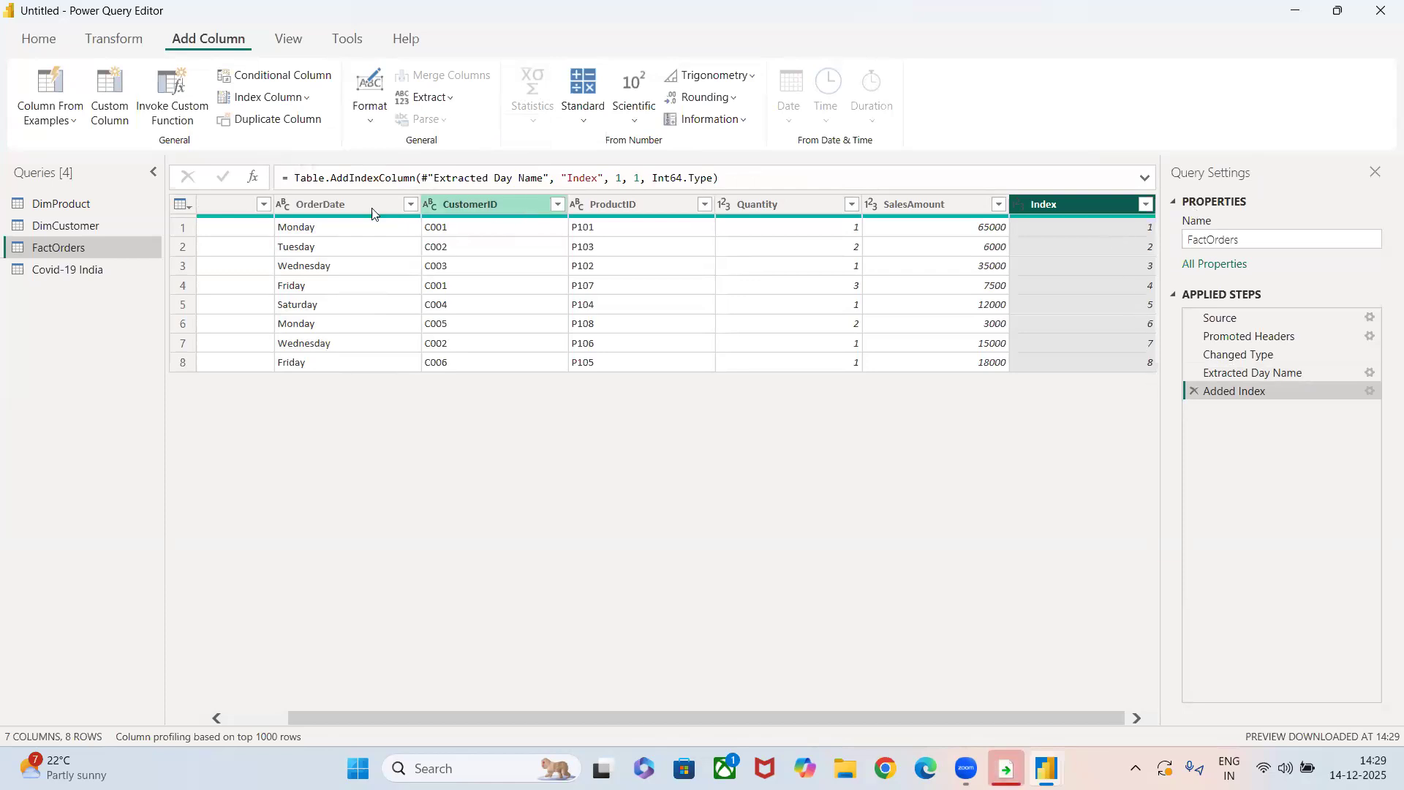
click(341, 203)
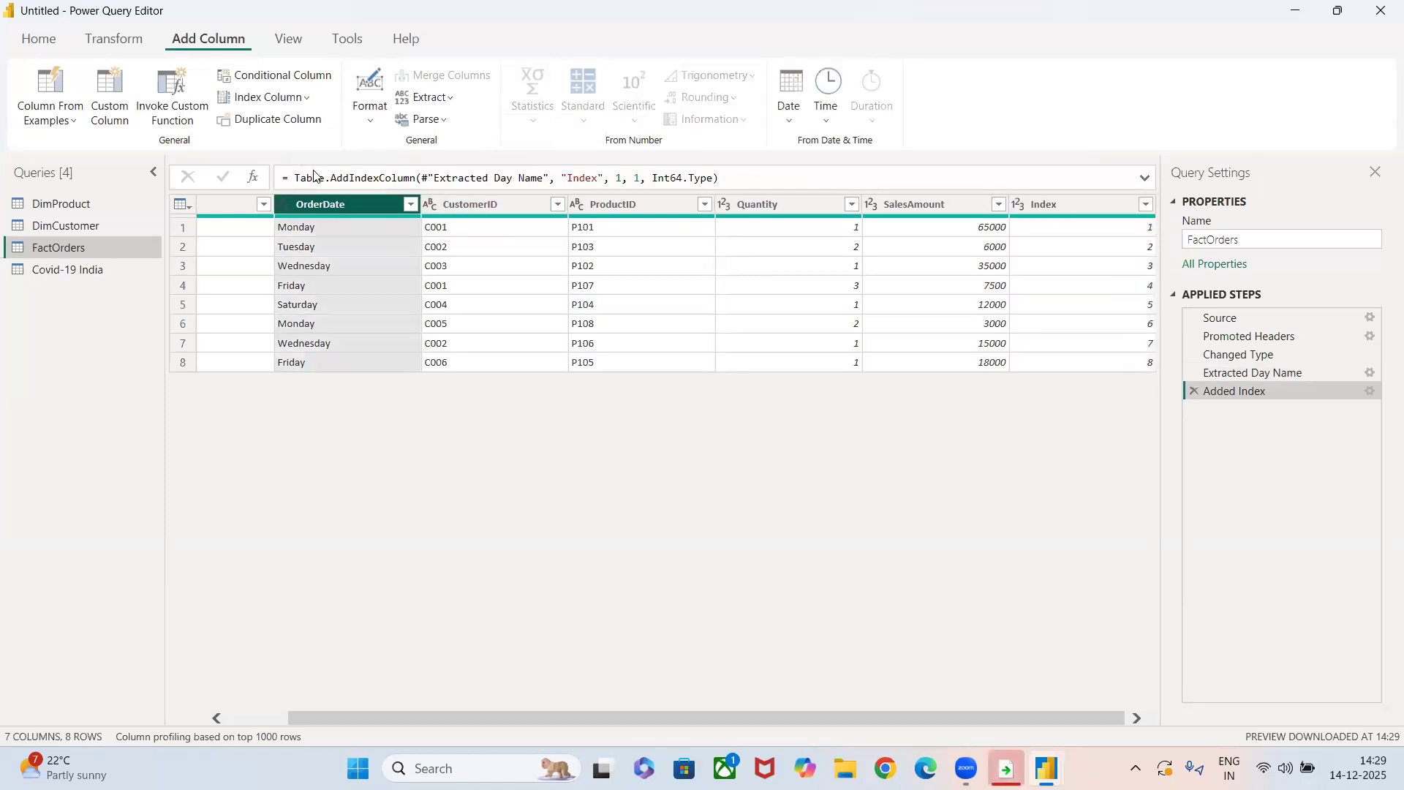
click(265, 121)
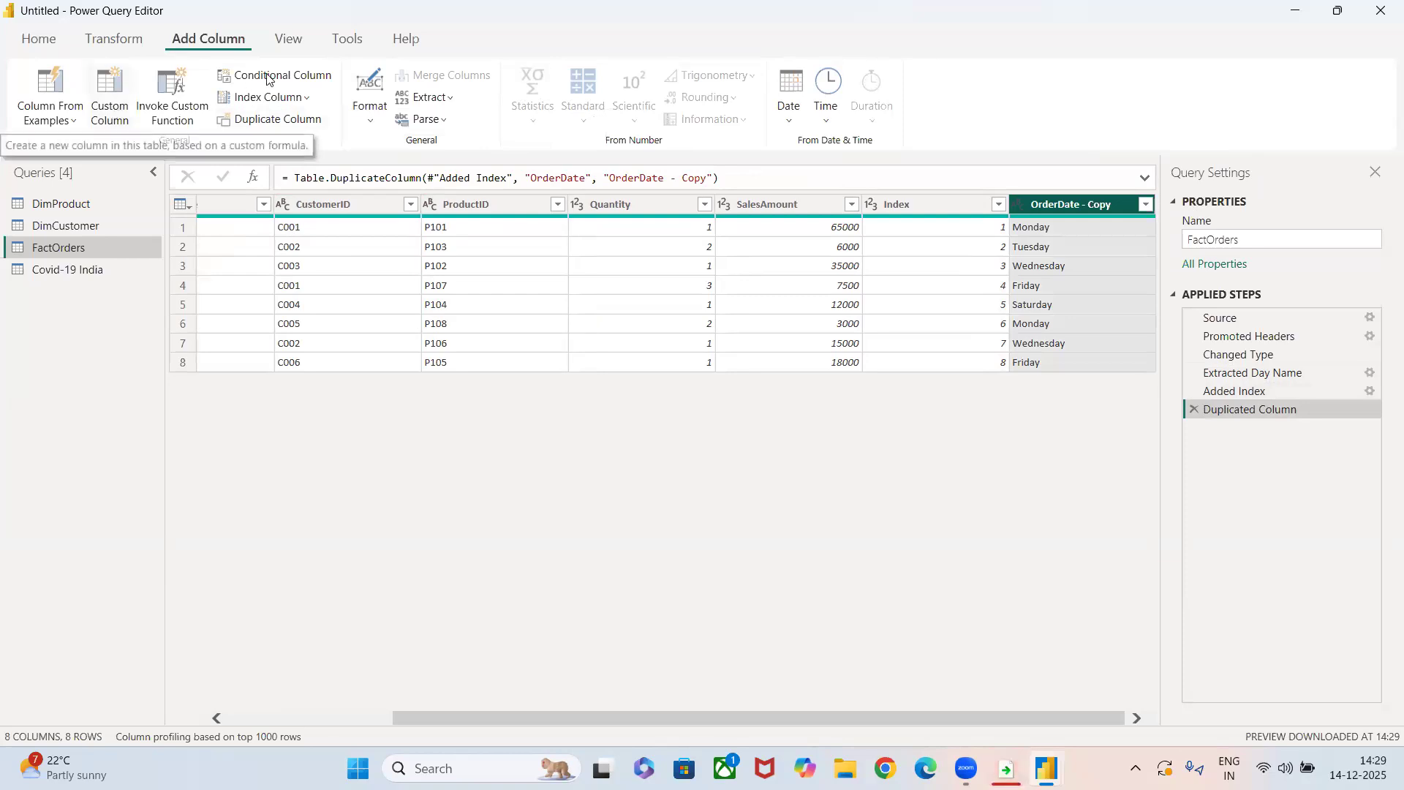
Start a conditional column in the DimProduct query with the condition UnitPrice is greater than 2000.
click(82, 210)
click(589, 204)
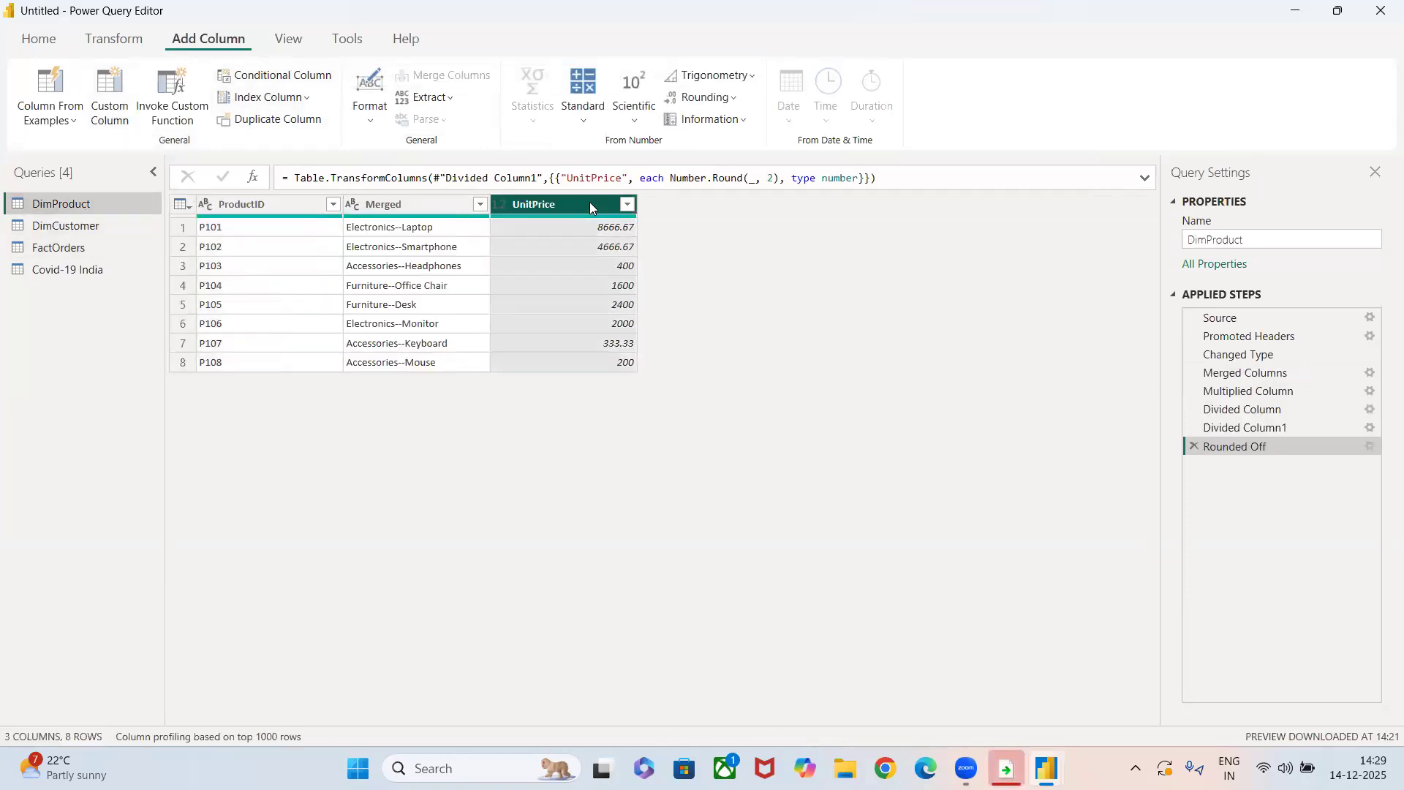
click(286, 81)
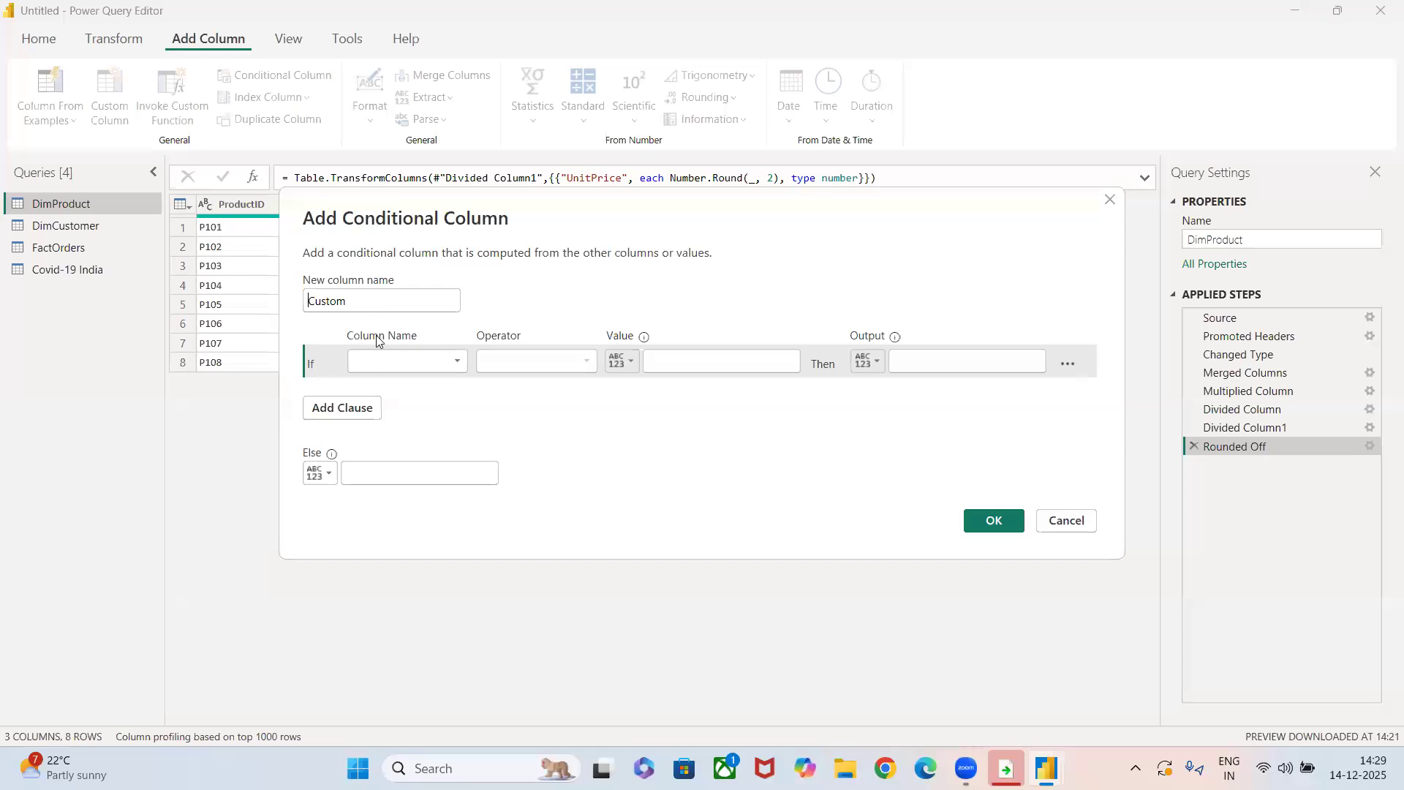
click(385, 365)
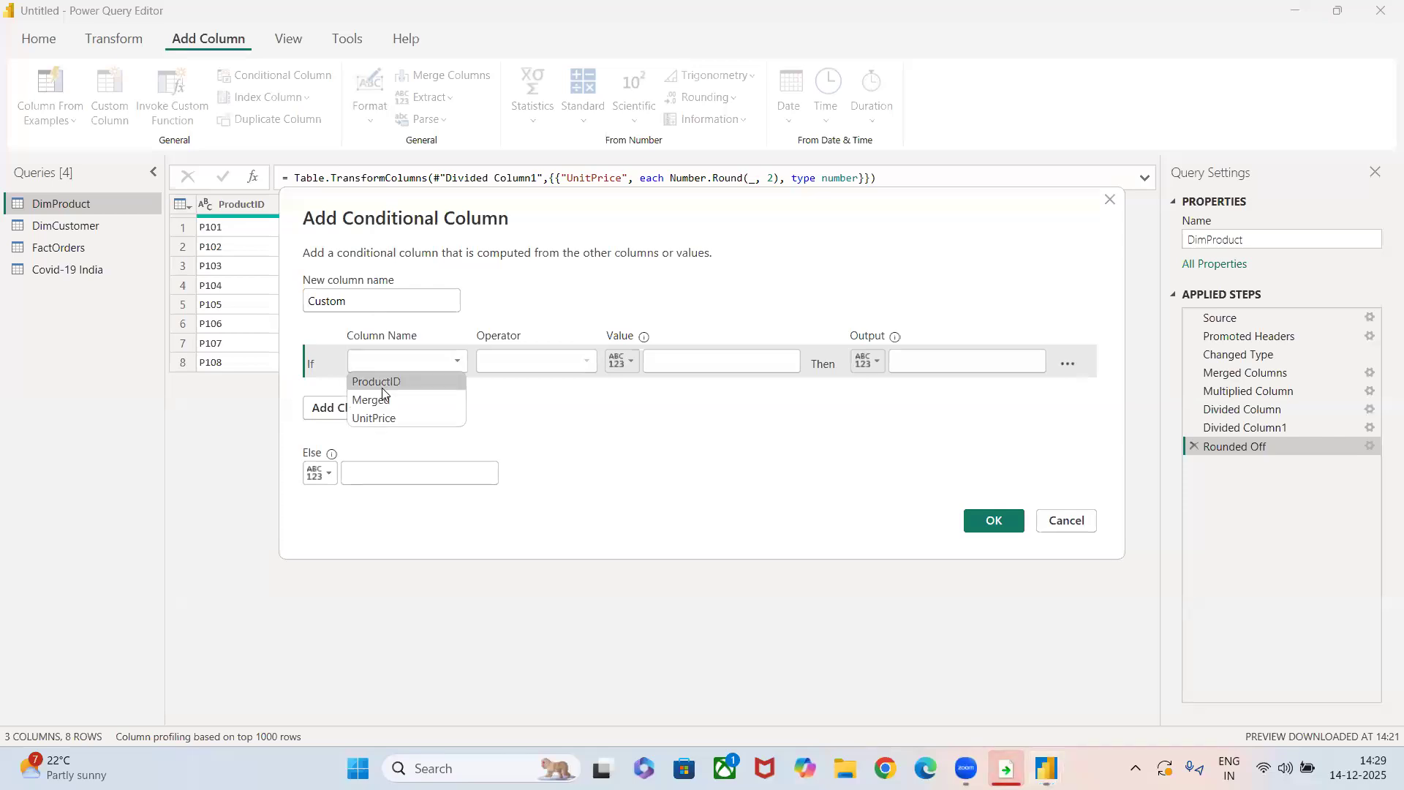
click(389, 417)
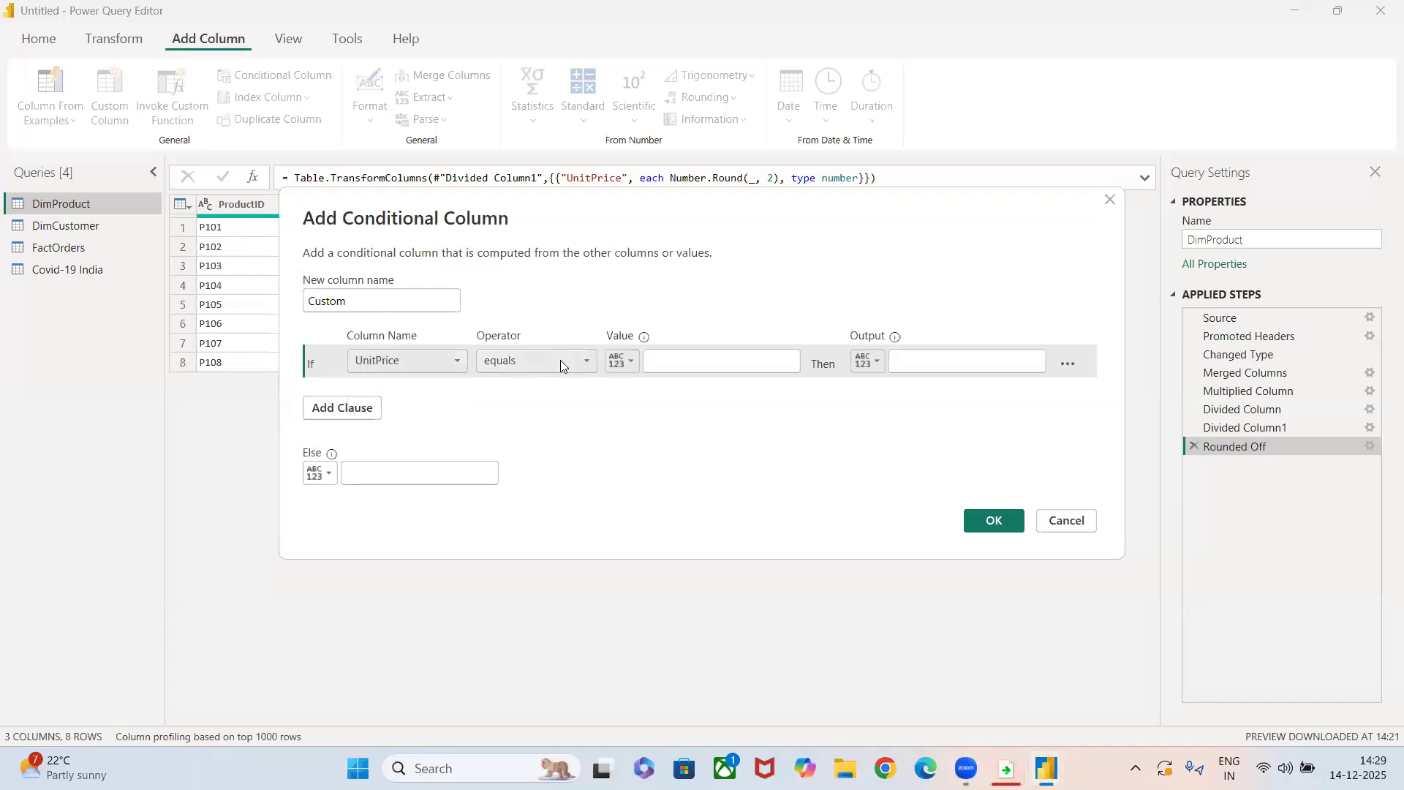
click(560, 360)
click(550, 418)
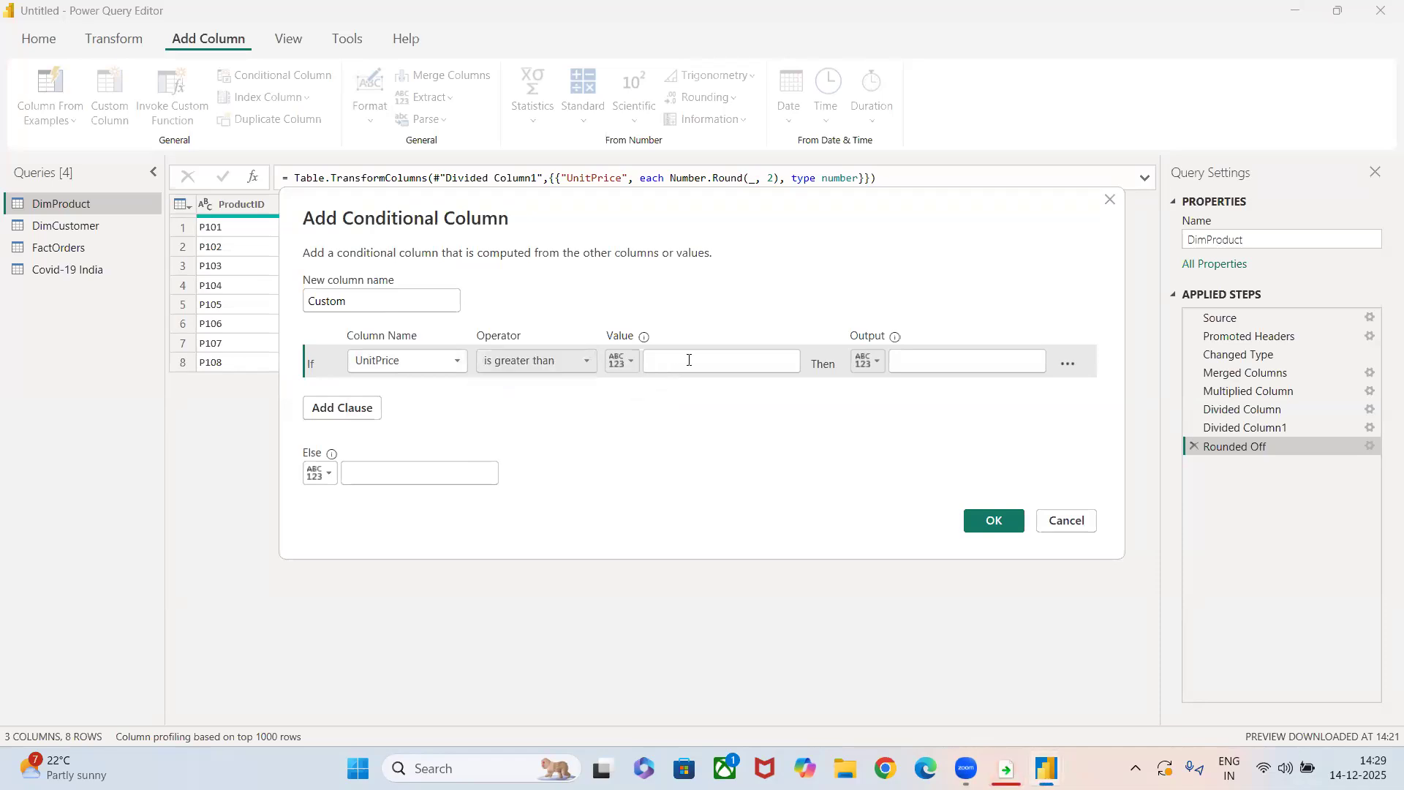
click(688, 360)
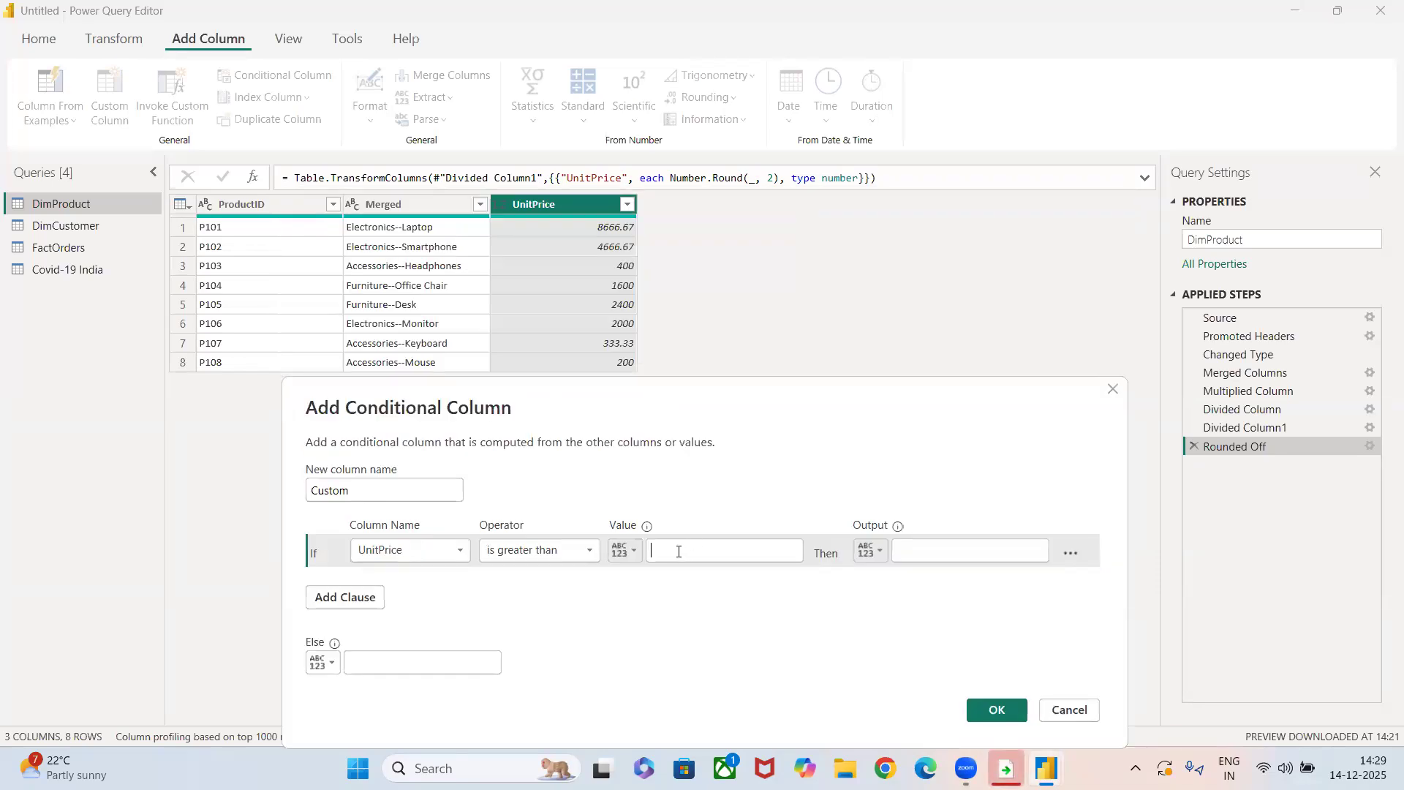
text(2000)
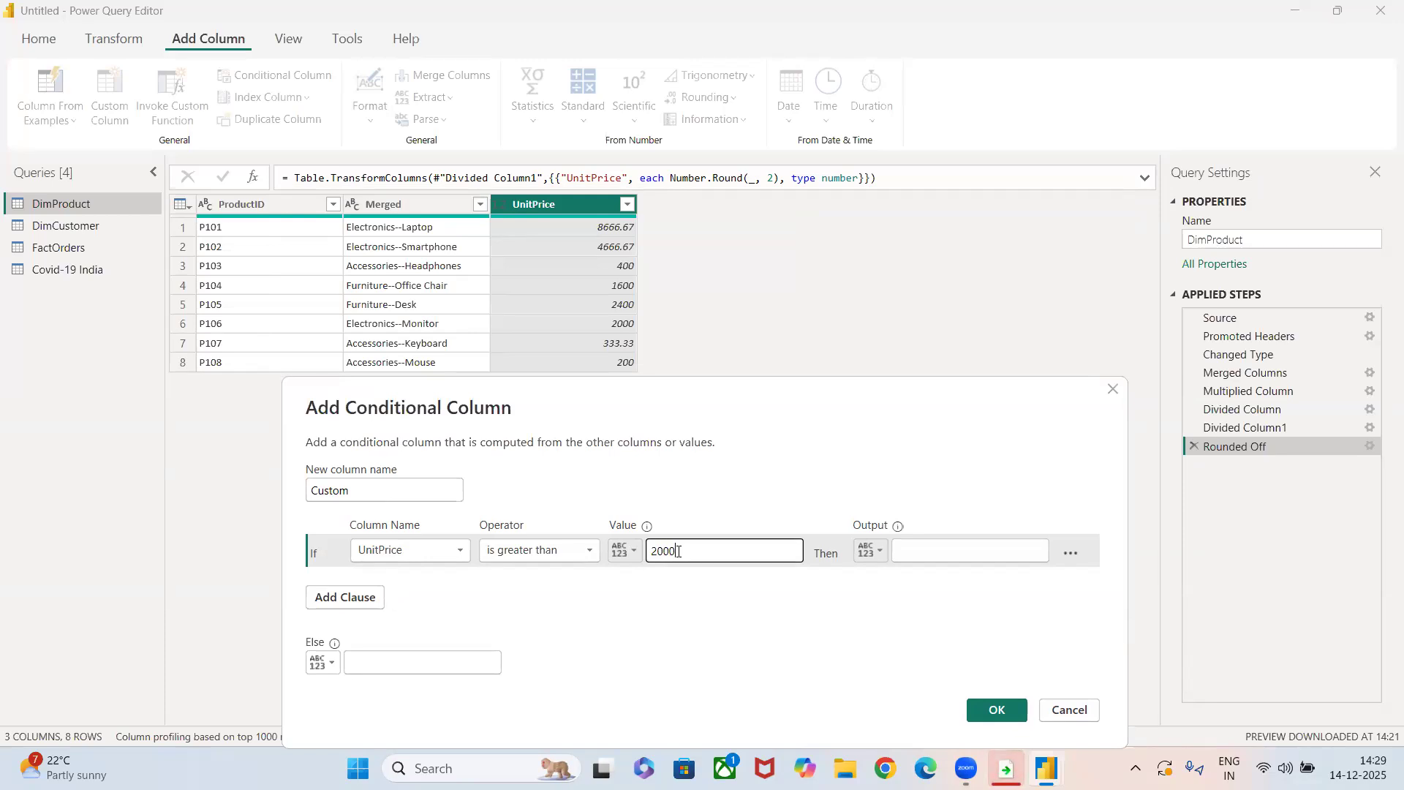
Set the condition's output to High and the else value to low, and create the conditional column.
click(933, 552)
text(High)
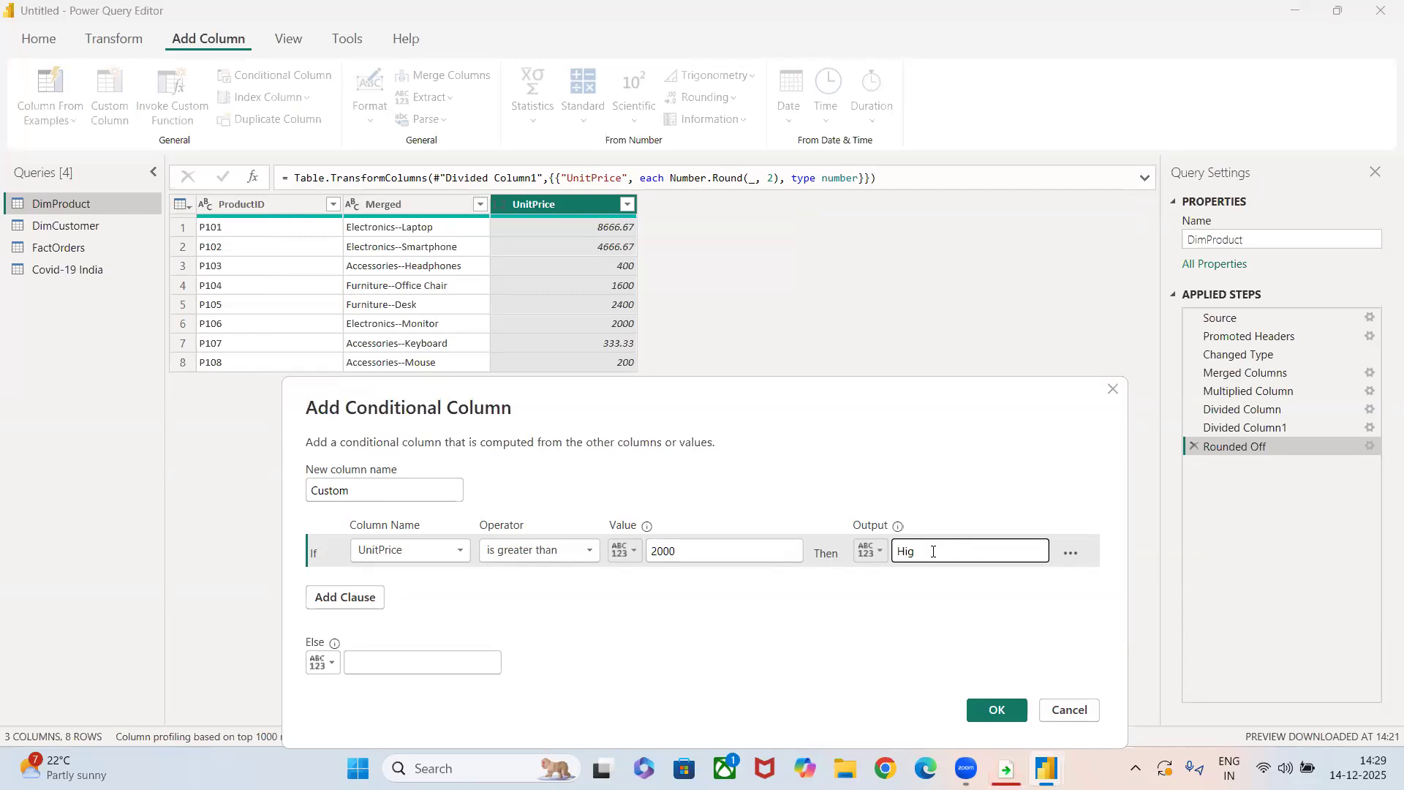
click(379, 661)
text(low)
click(984, 712)
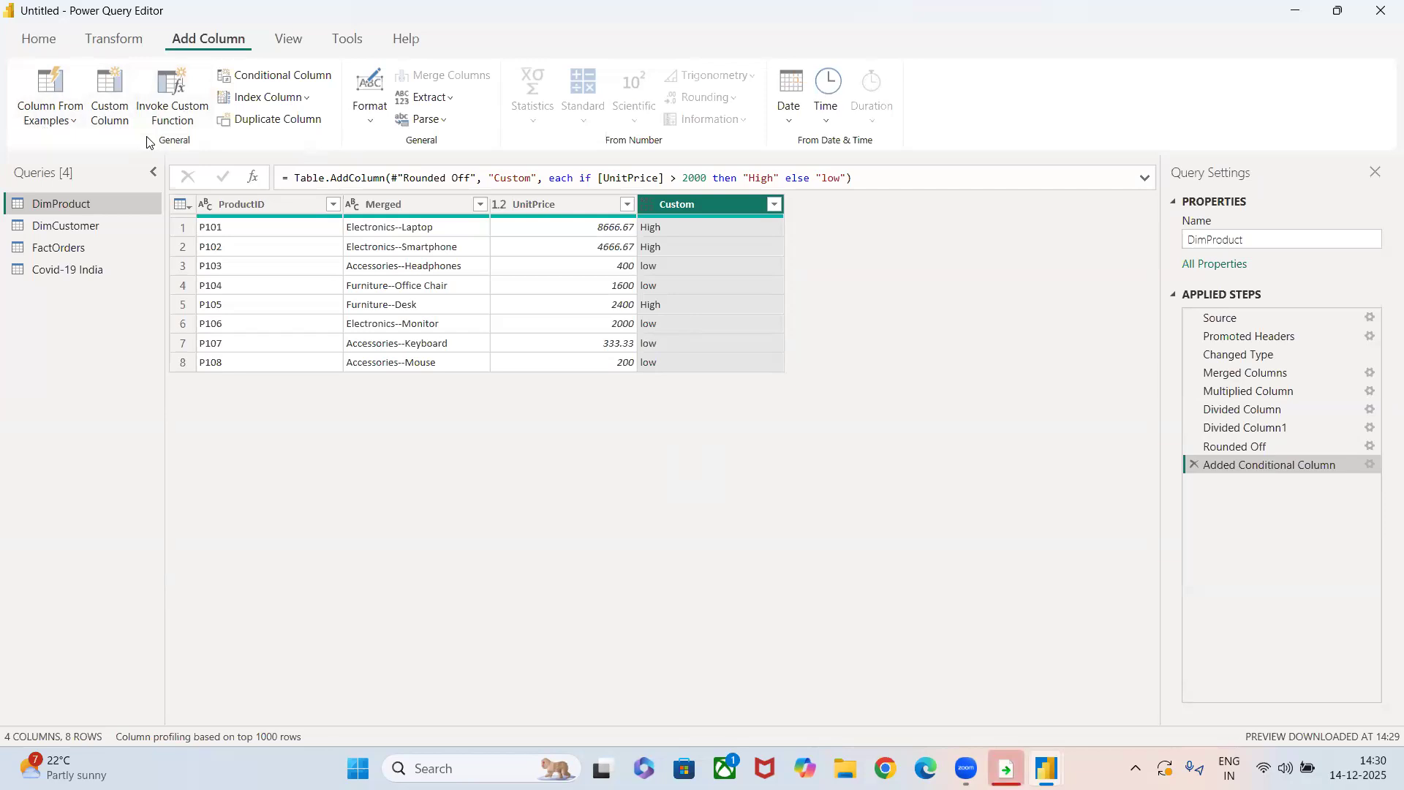
Hide and show again the formula bar, and do the same with the Query Settings pane.
click(277, 46)
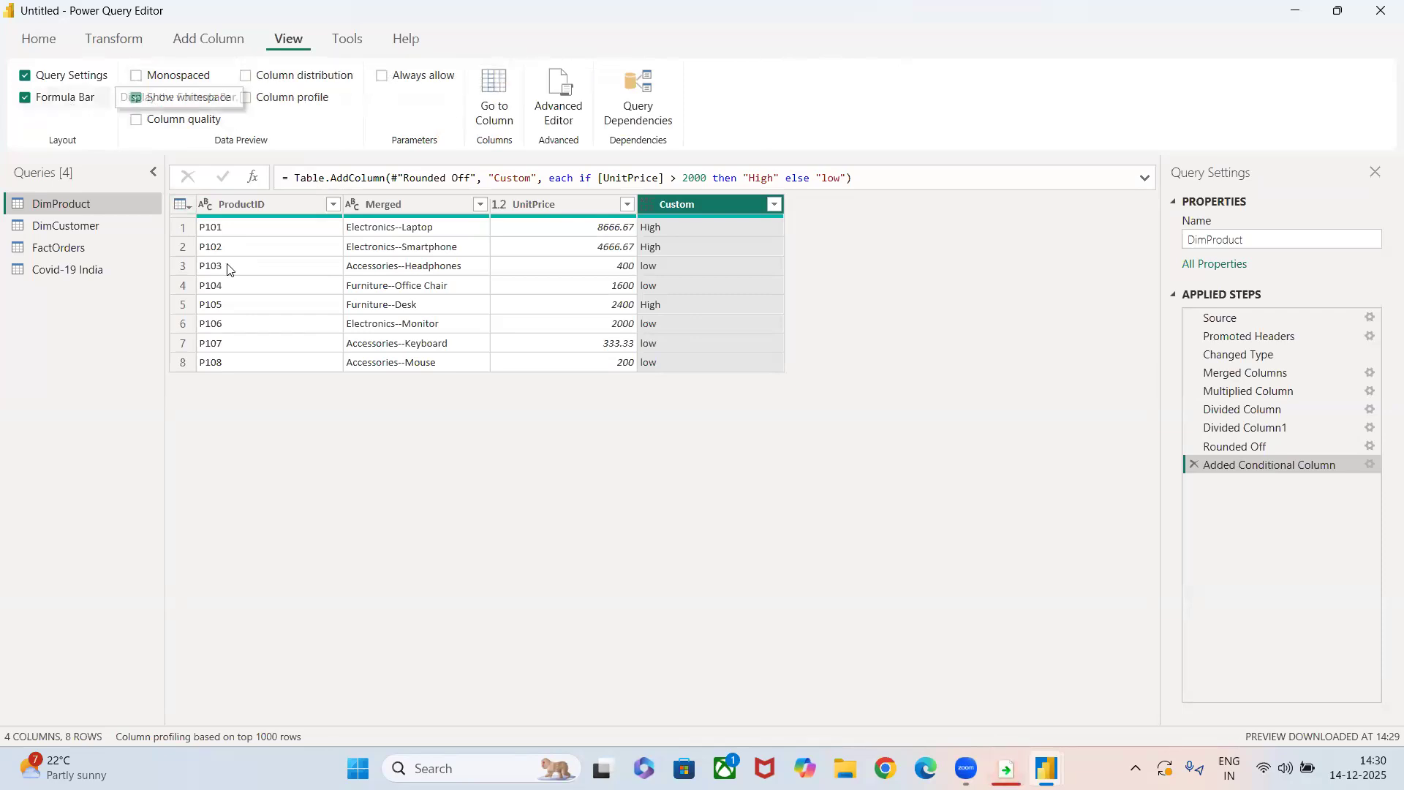
click(25, 99)
click(26, 99)
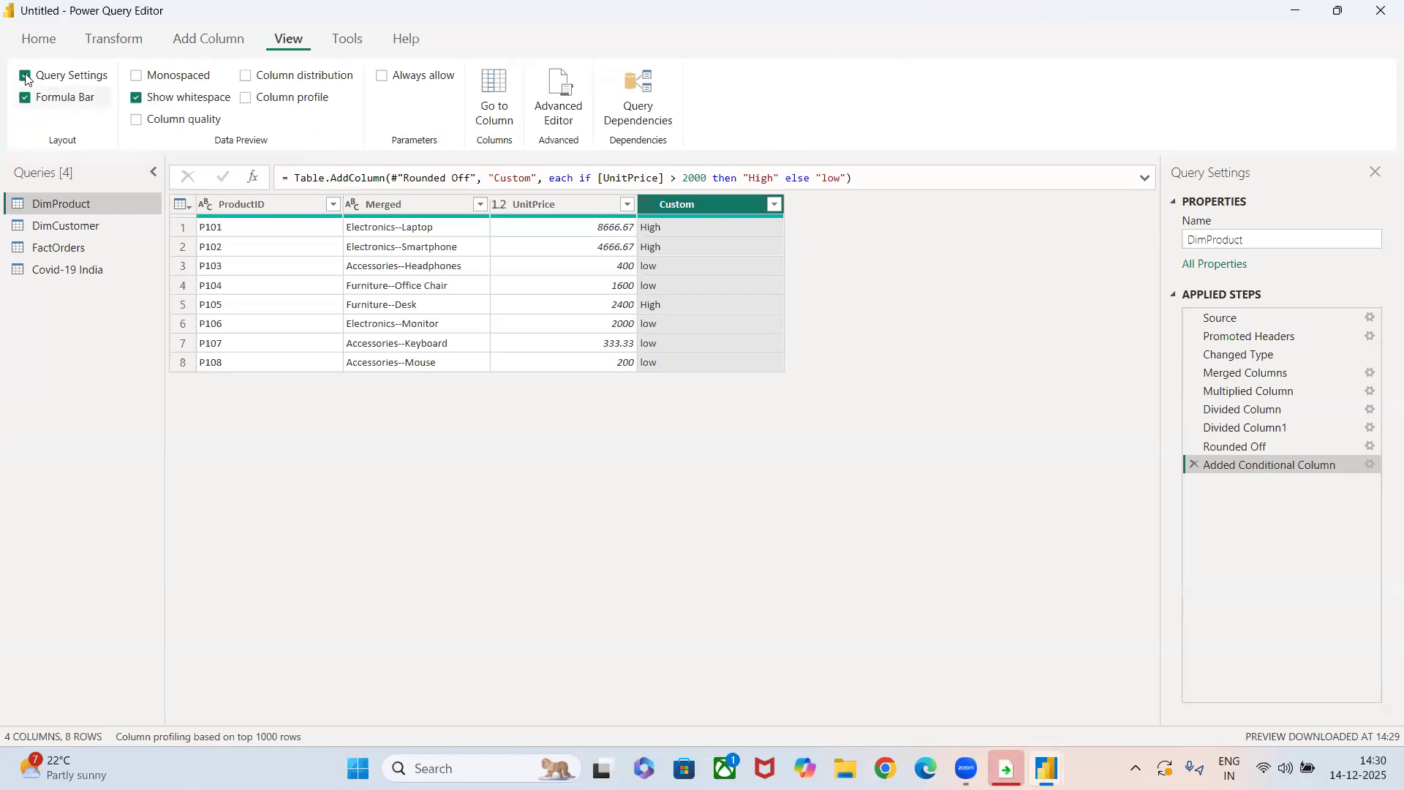
click(26, 76)
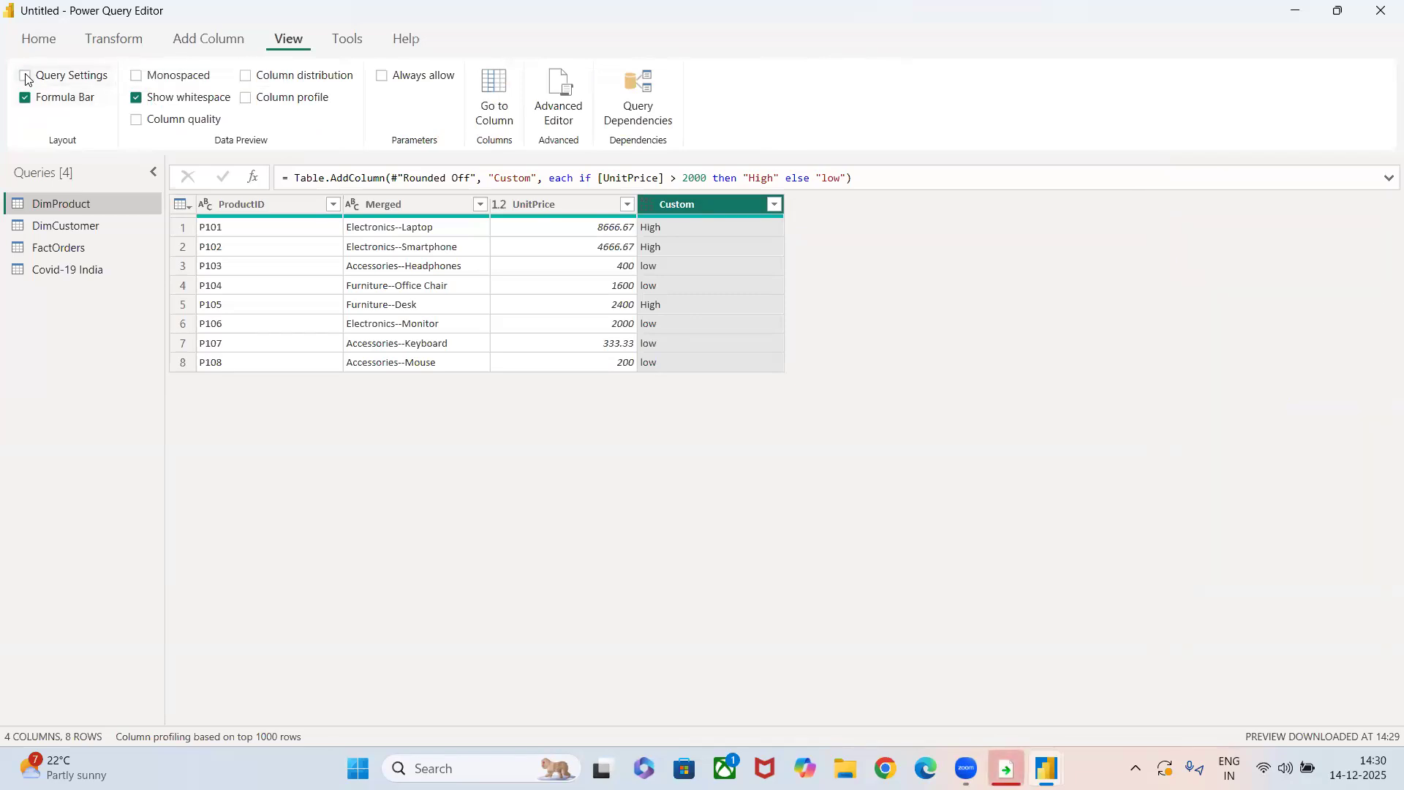
click(26, 76)
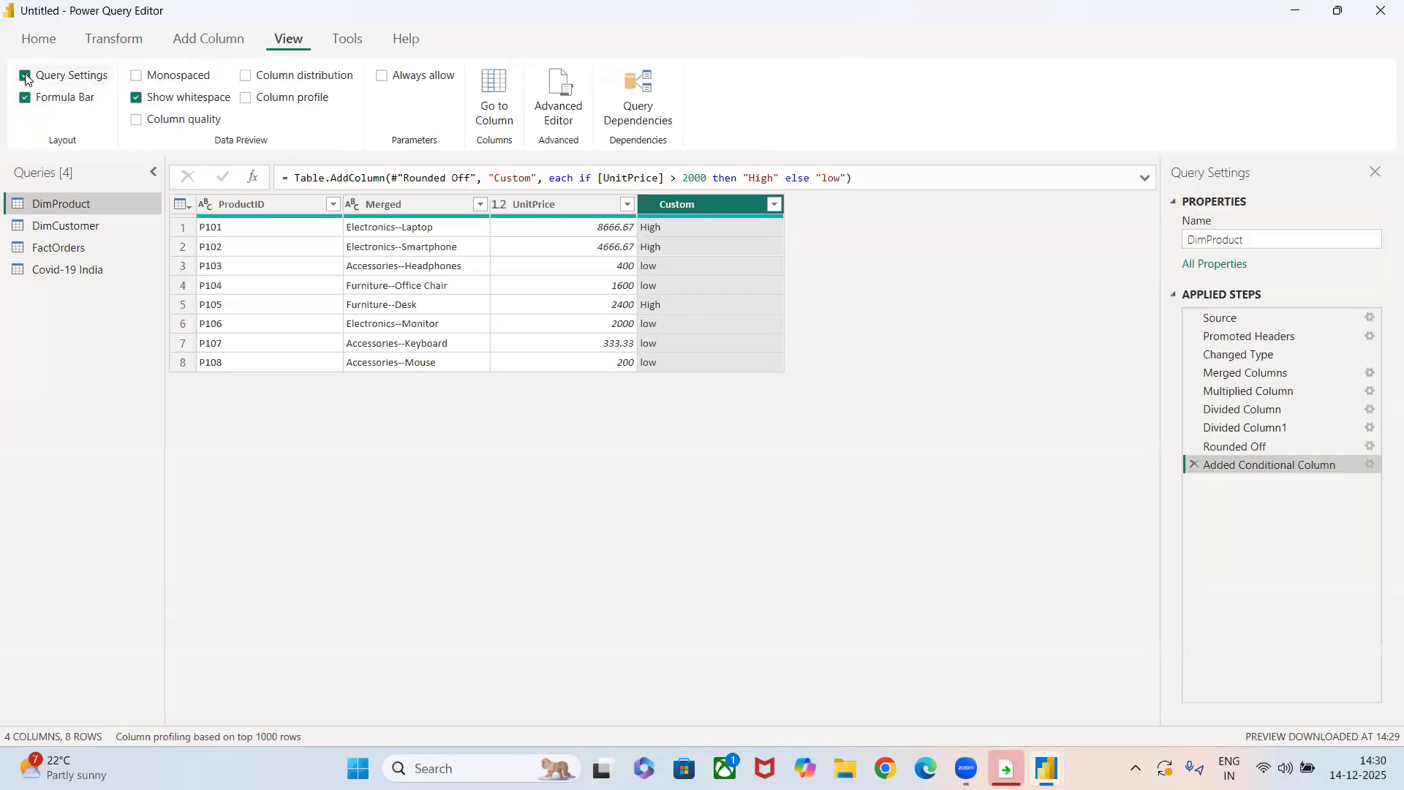
Turn the monospaced font on and off again, and show column quality, distribution and profile for the DimProduct preview.
click(130, 78)
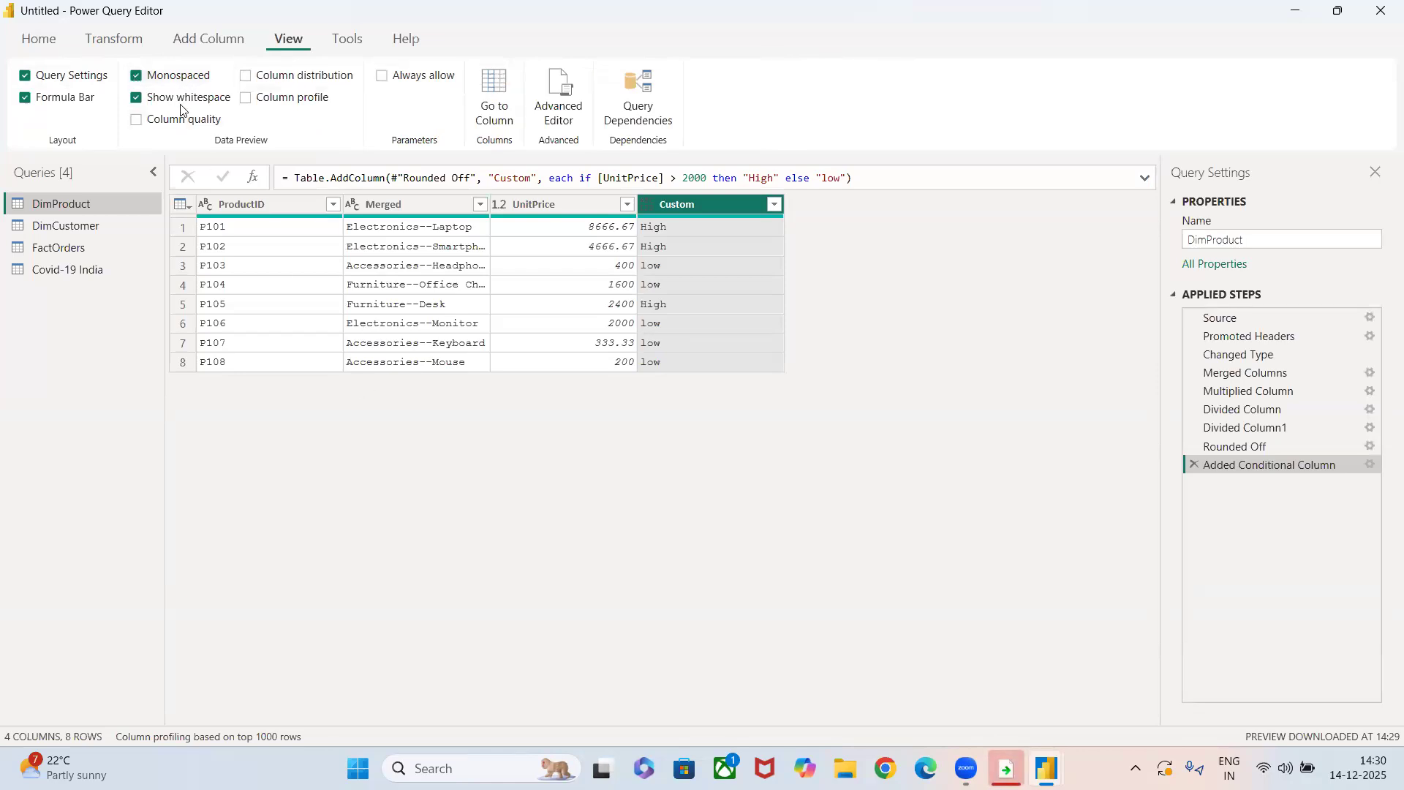
click(136, 76)
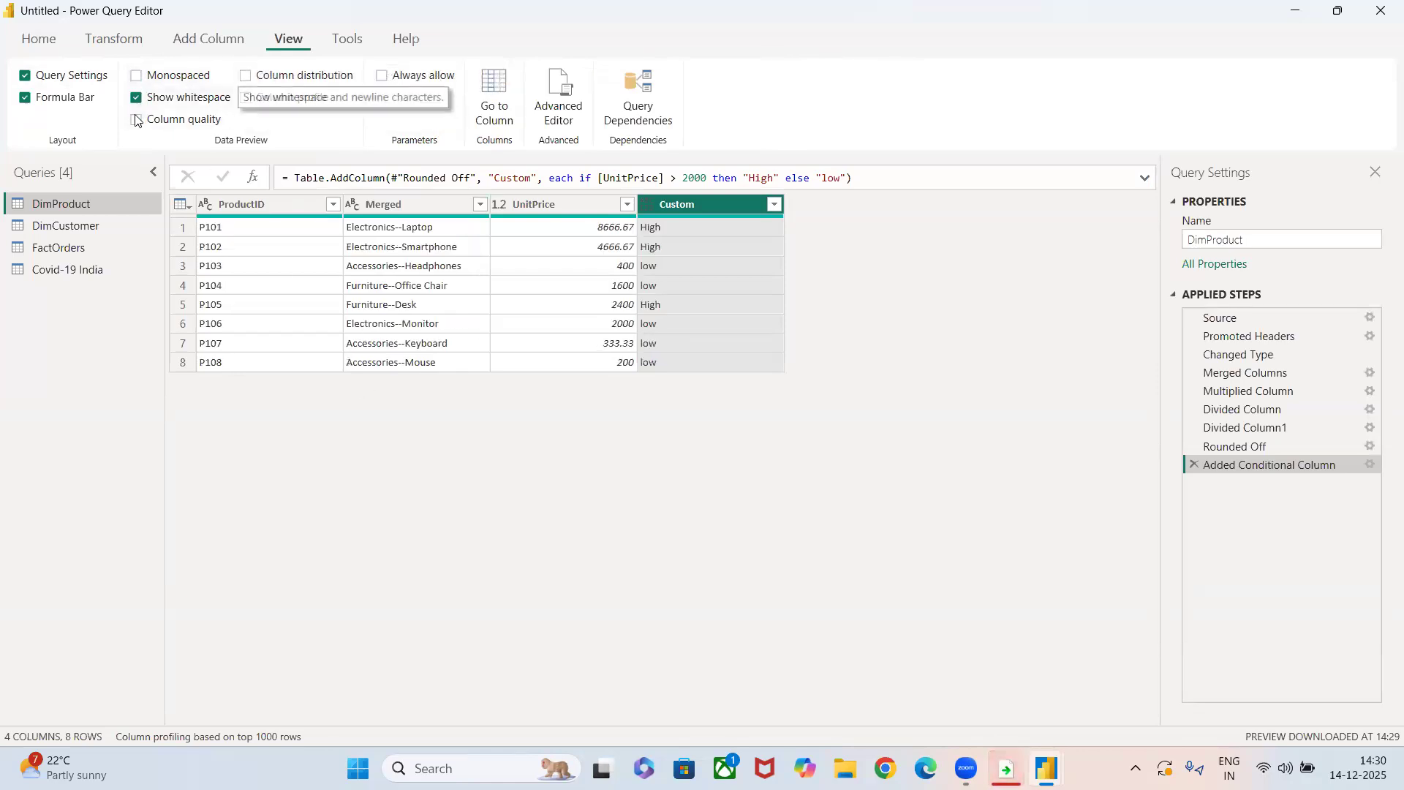
click(136, 119)
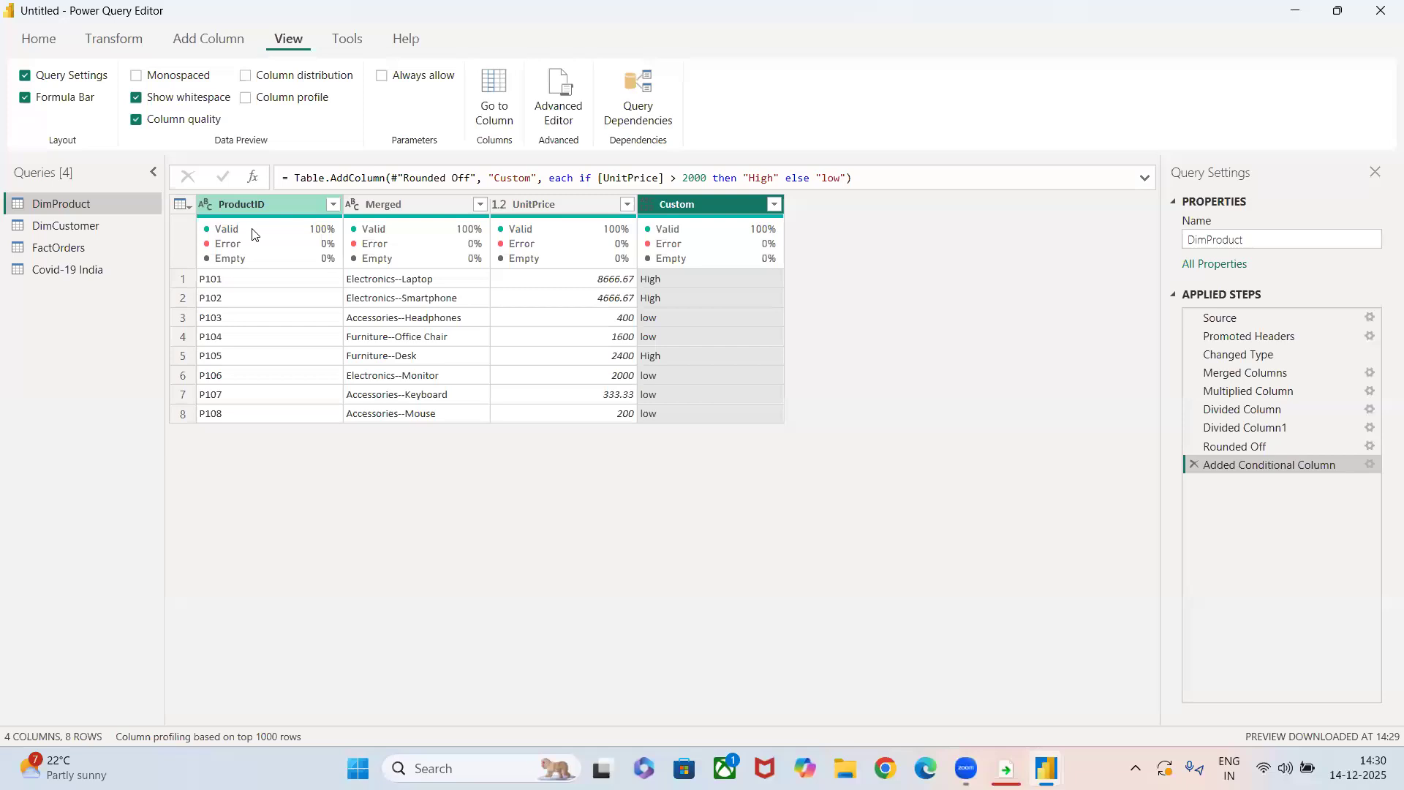
mouse_move(325, 245)
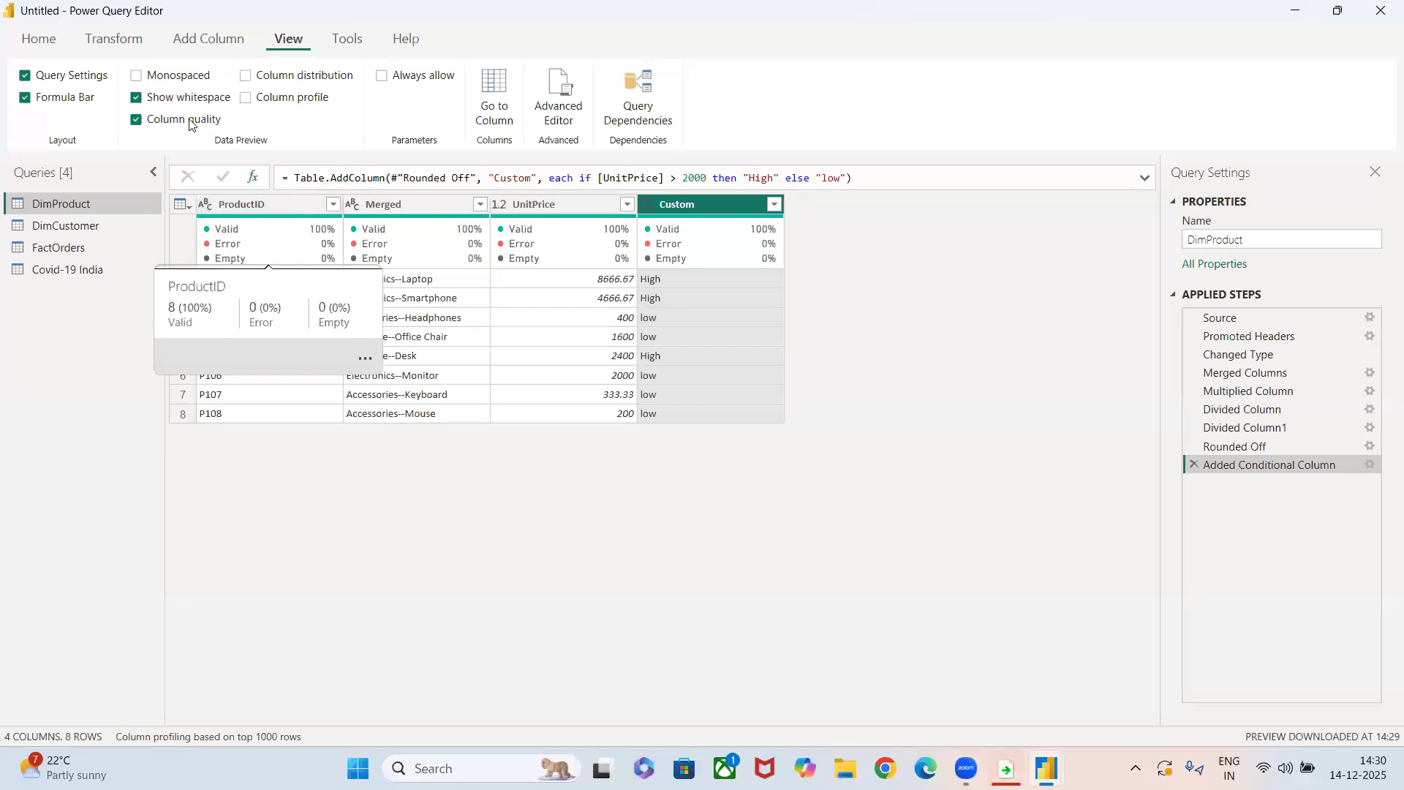
click(246, 76)
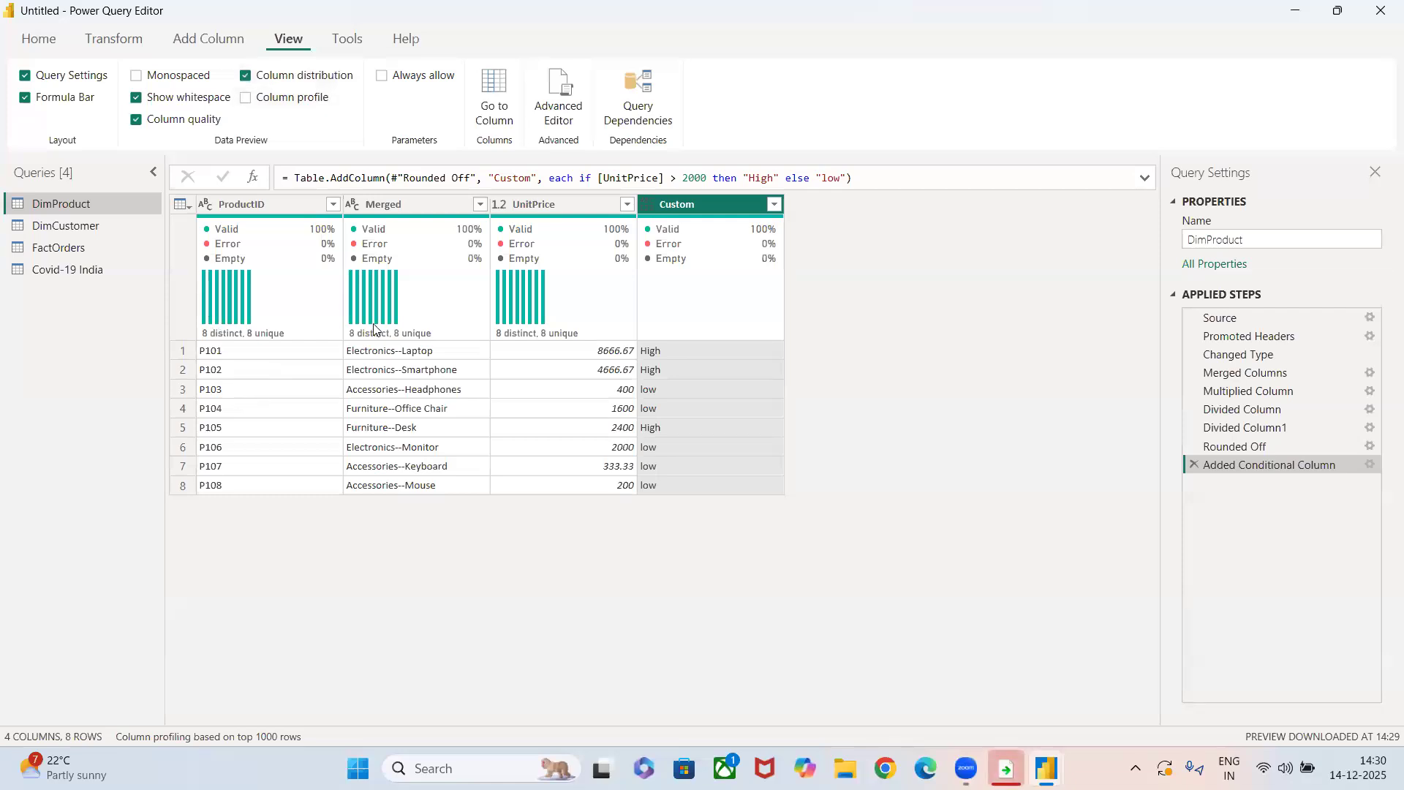
click(246, 97)
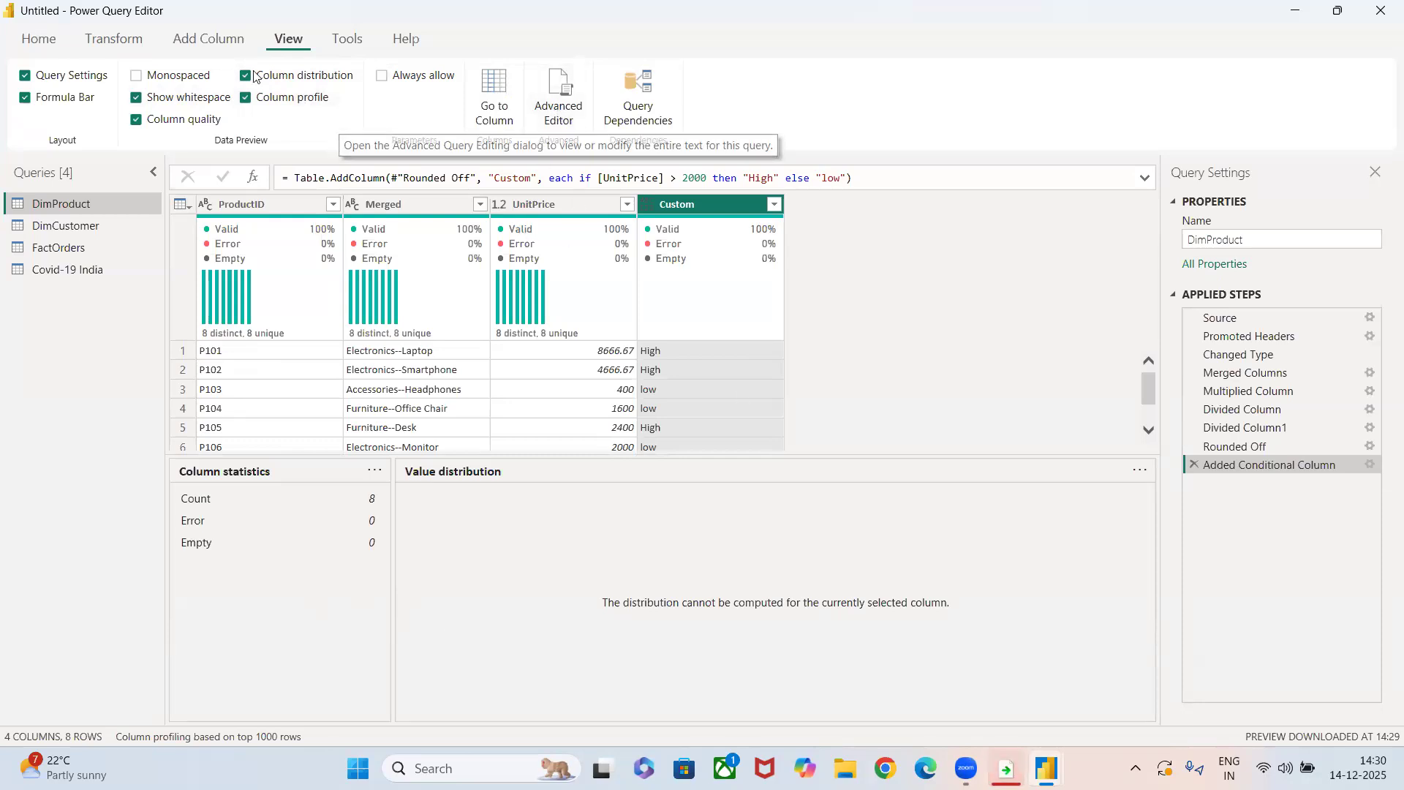
click(345, 45)
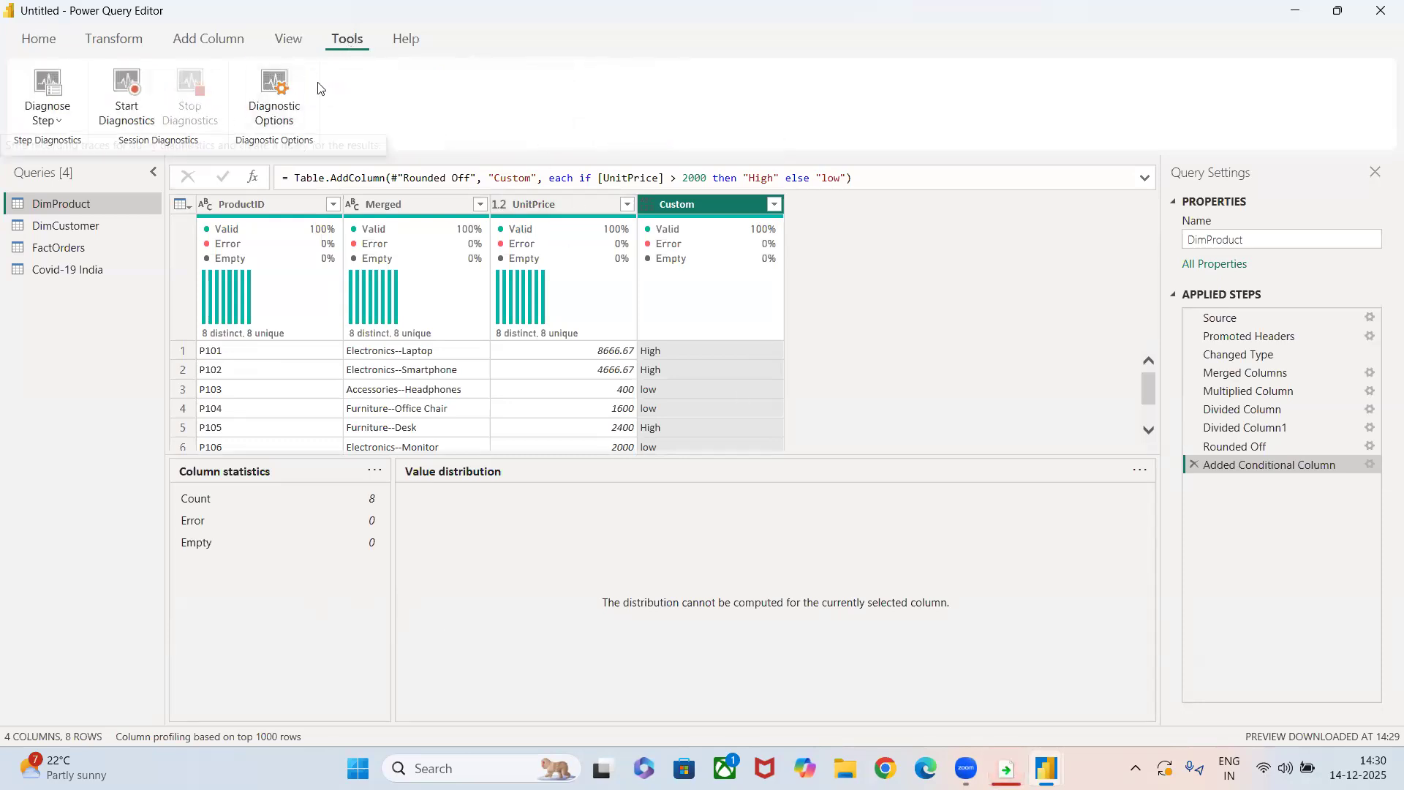
click(132, 35)
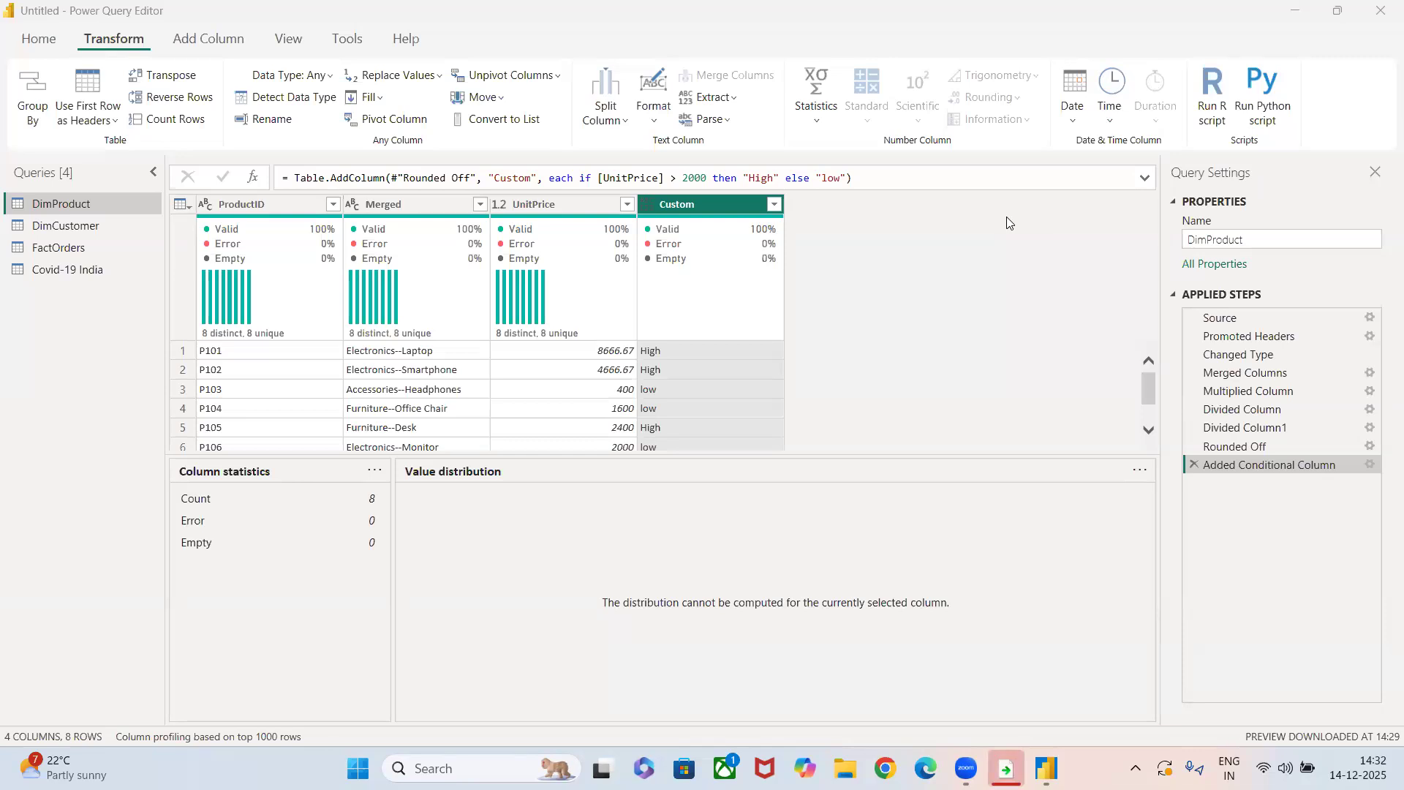
click(409, 42)
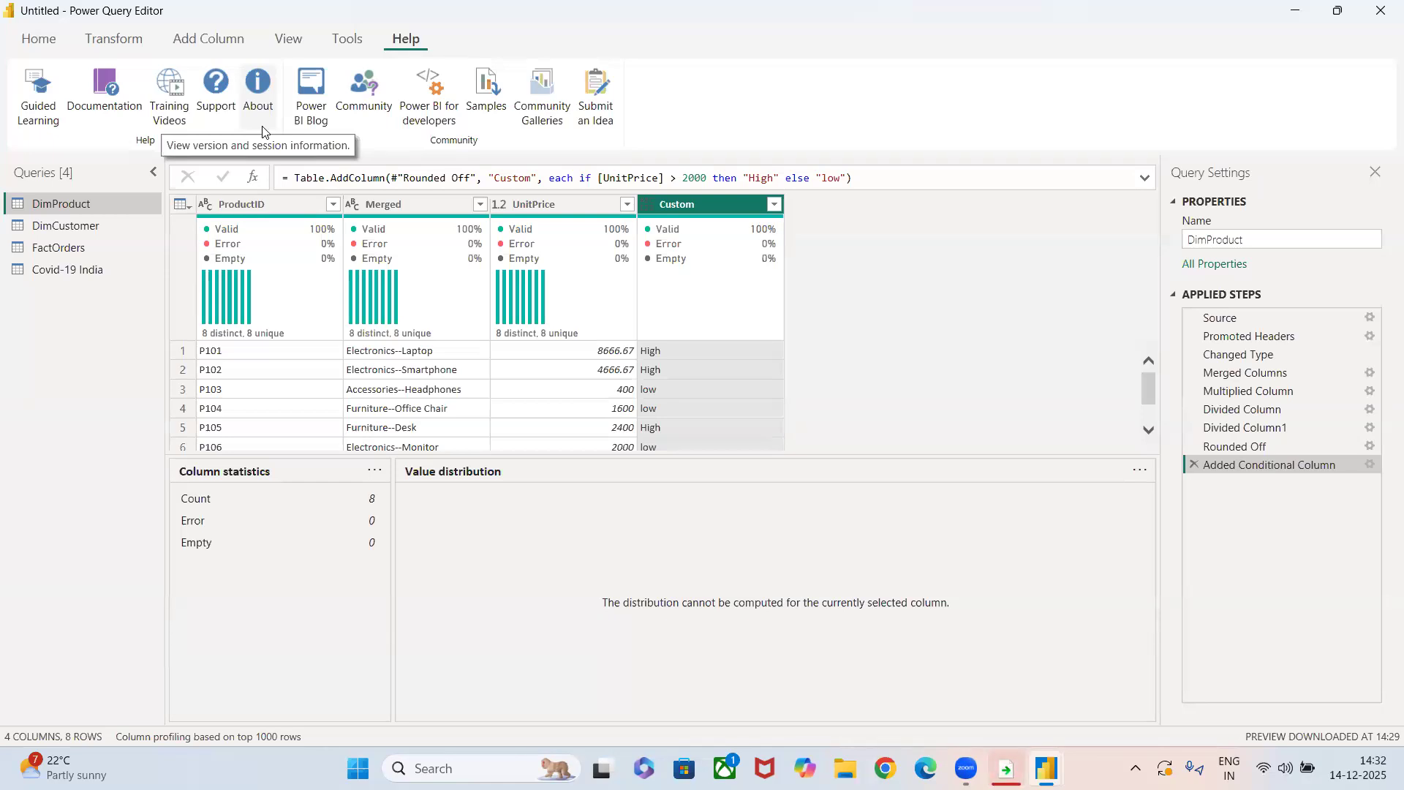
click(140, 43)
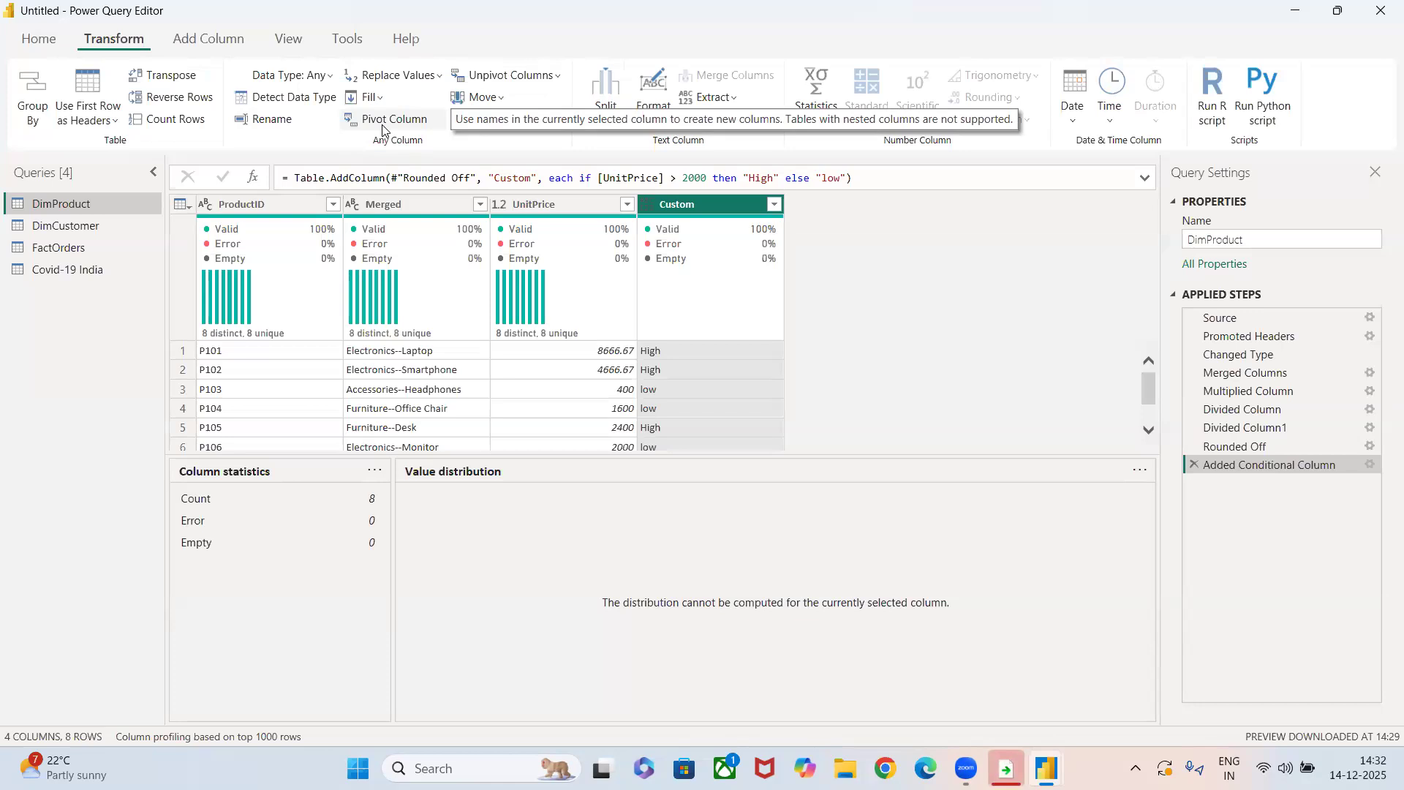
click(407, 40)
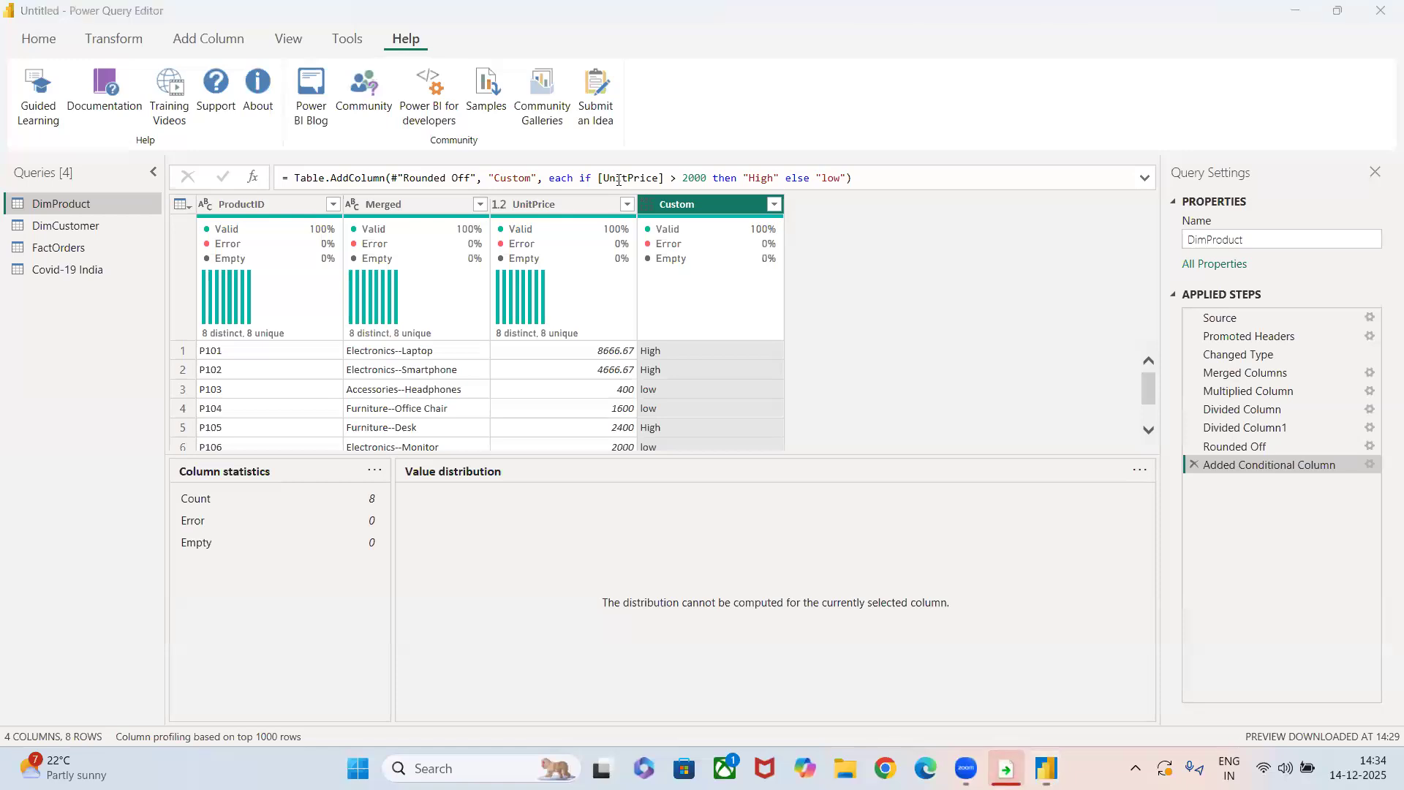
Open a Microsoft Edge window and maximize it, ready for a web search.
click(926, 769)
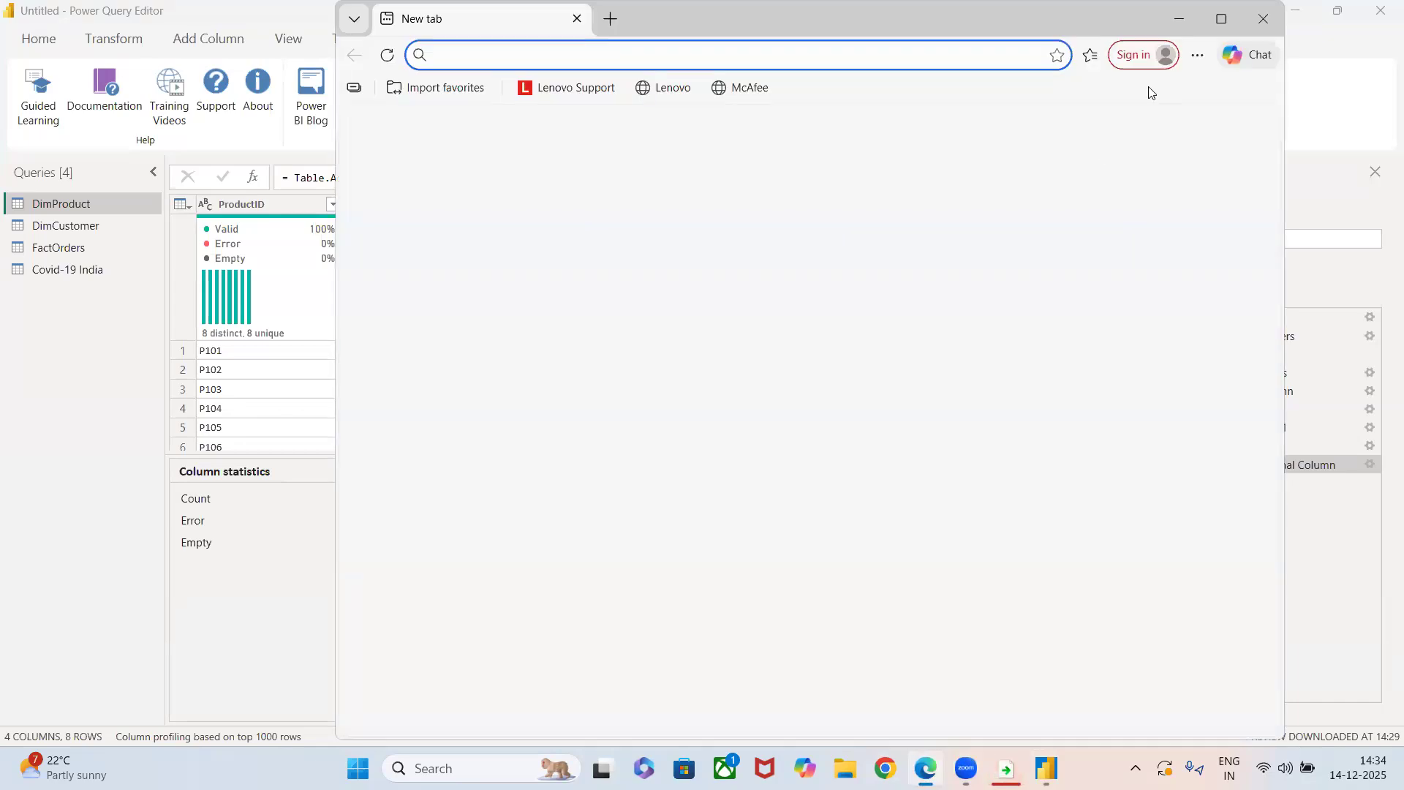
click(1226, 26)
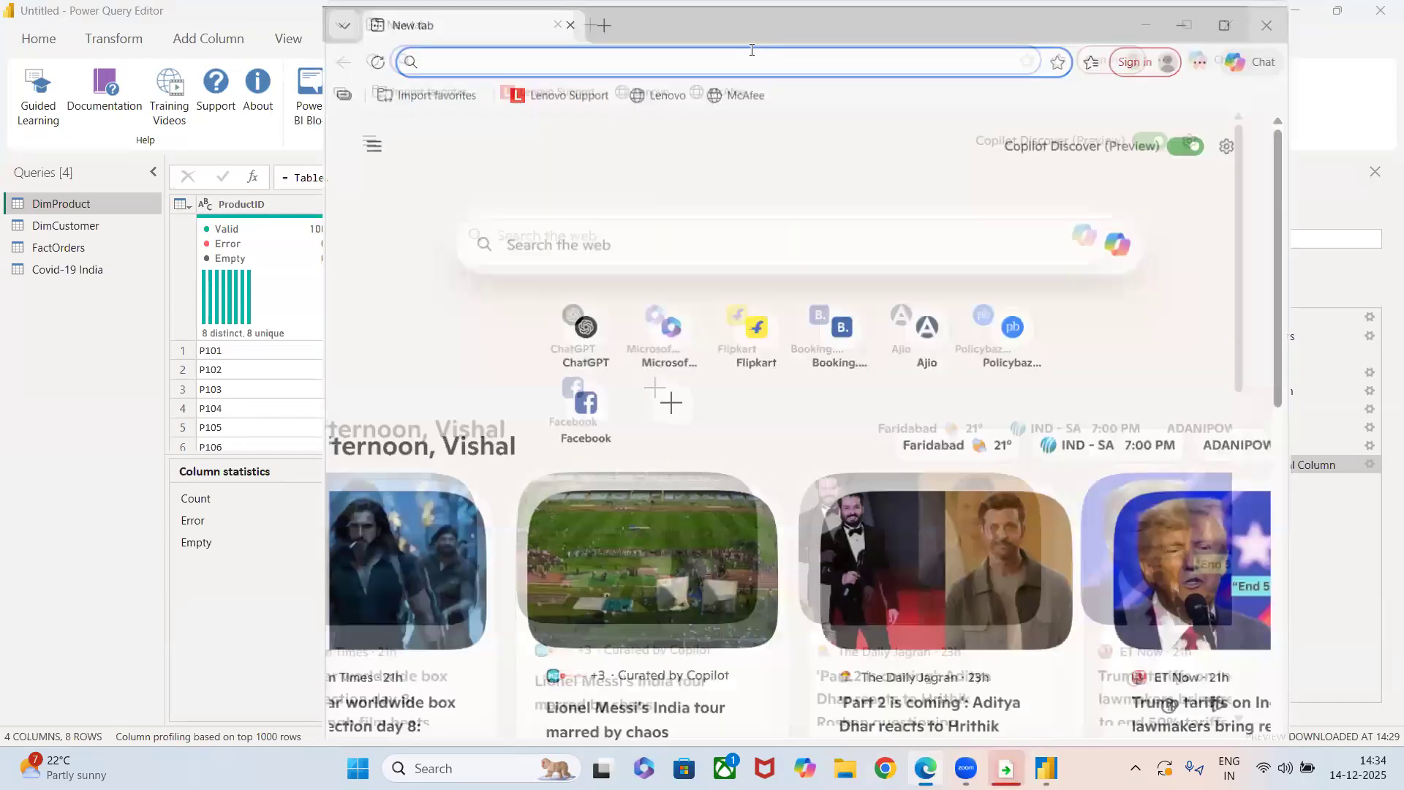
click(753, 49)
text(m)
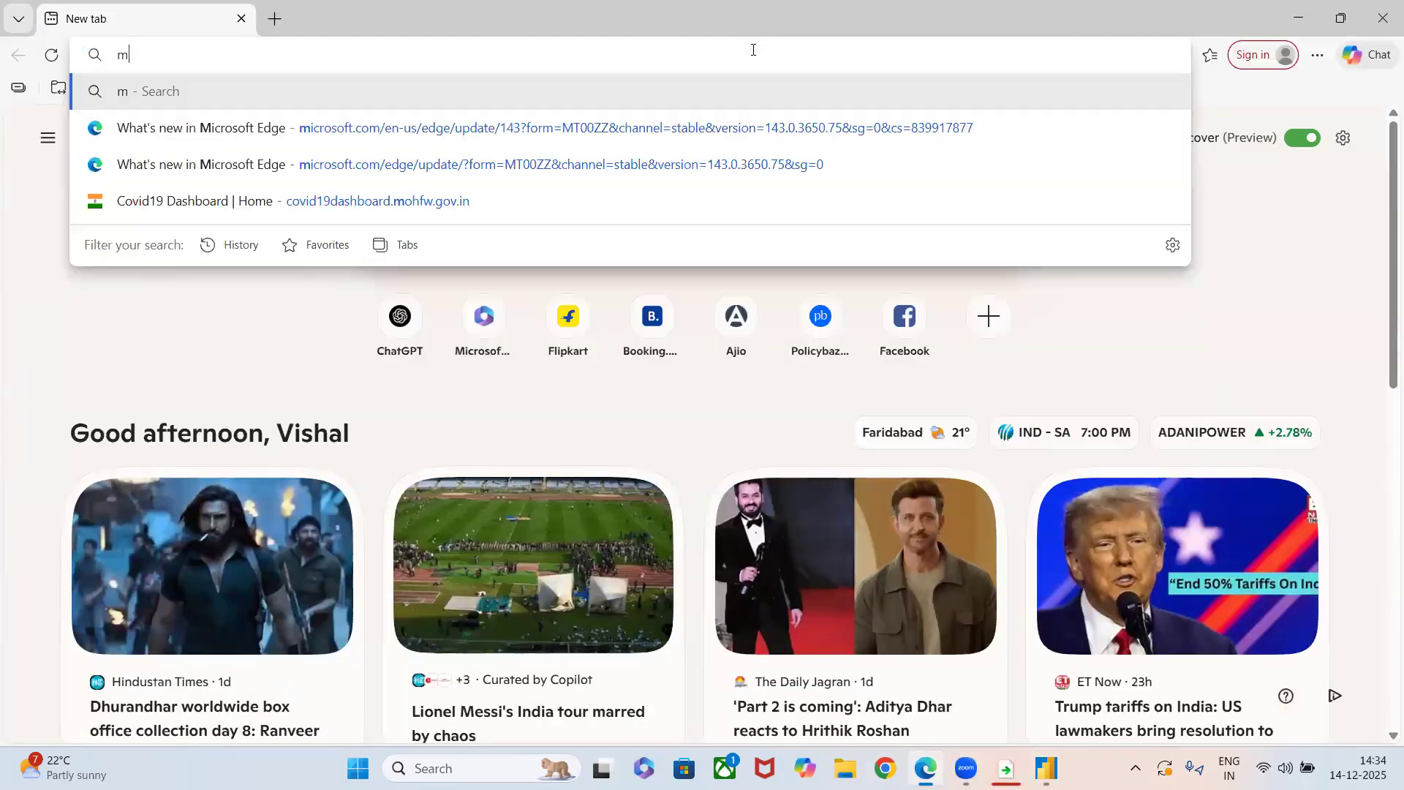
text(icr)
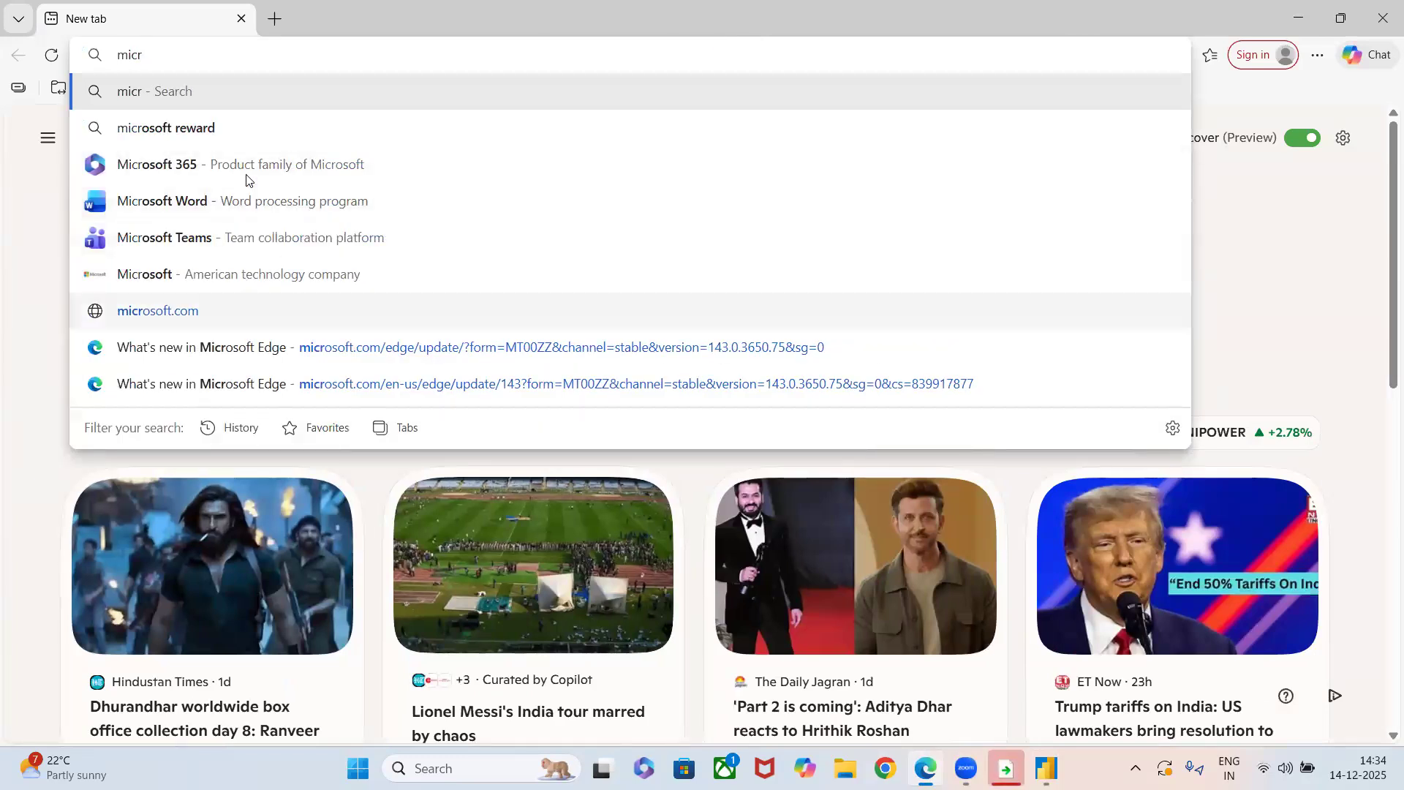
text(psoft)
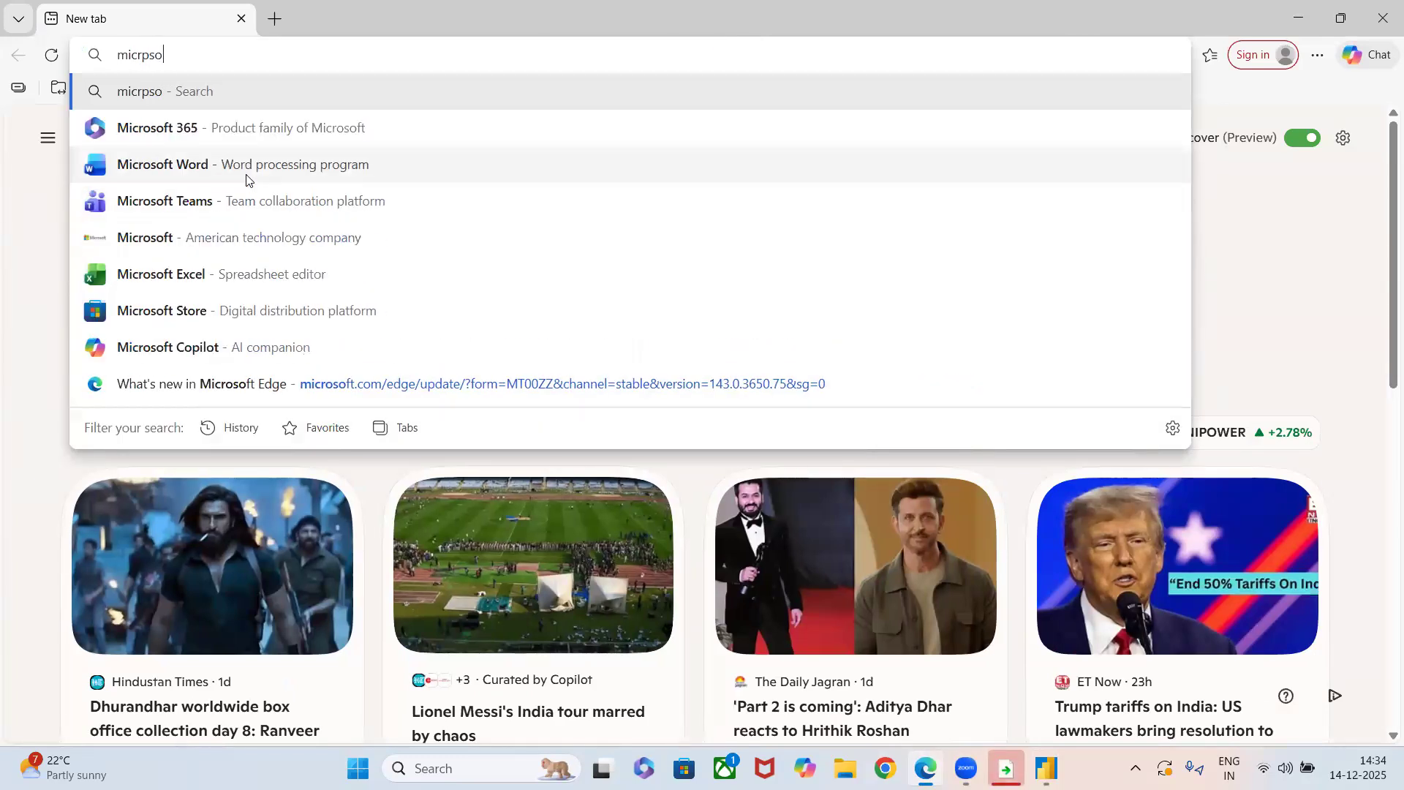
key(BackSpace)
key(BackSpace)
key(BackSpace)
key(BackSpace)
key(BackSpace)
key(BackSpace)
key(BackSpace)
key(BackSpace)
key(BackSpace)
key(BackSpace)
Search the web for power bi service login and open the Microsoft Power BI sign-in page.
text(po)
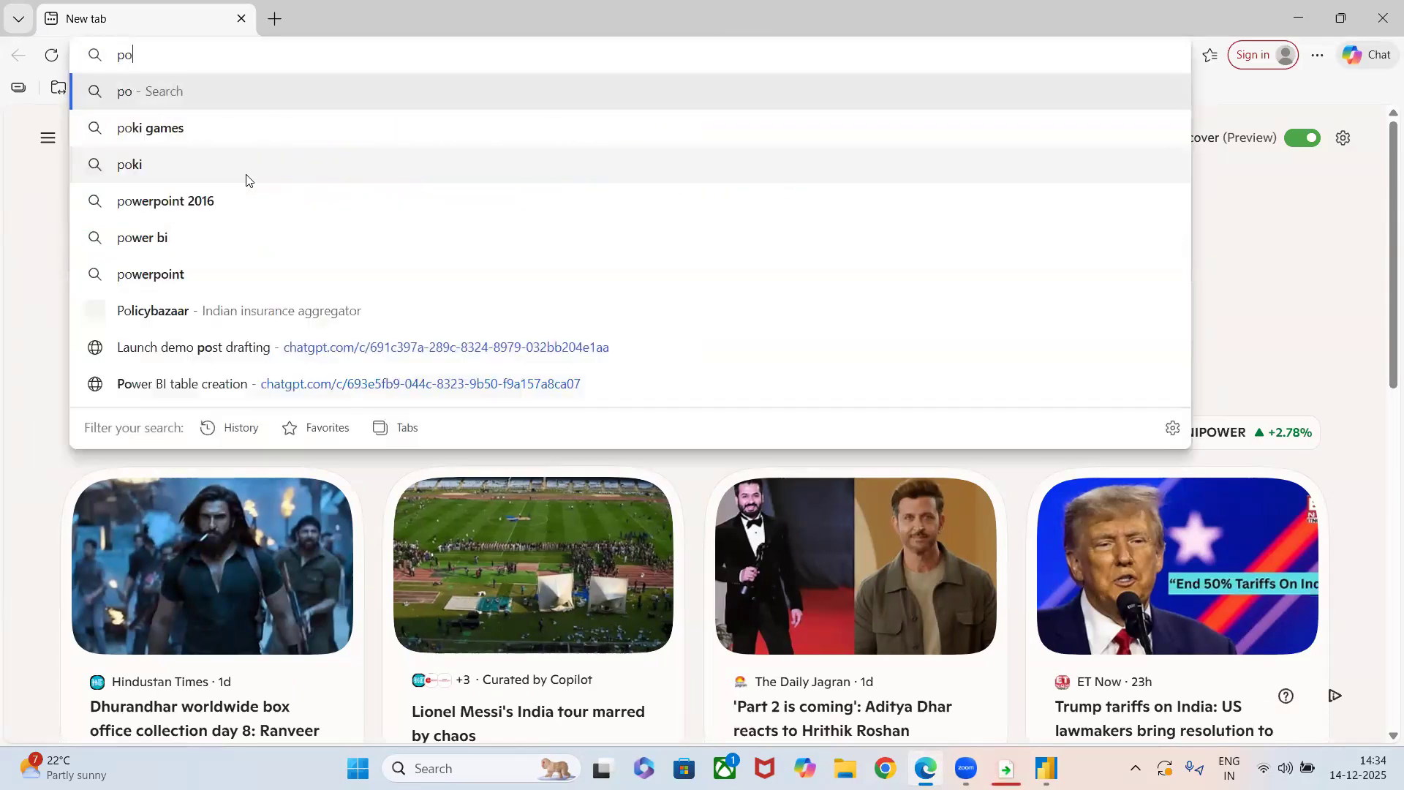
text(wer bi ser4)
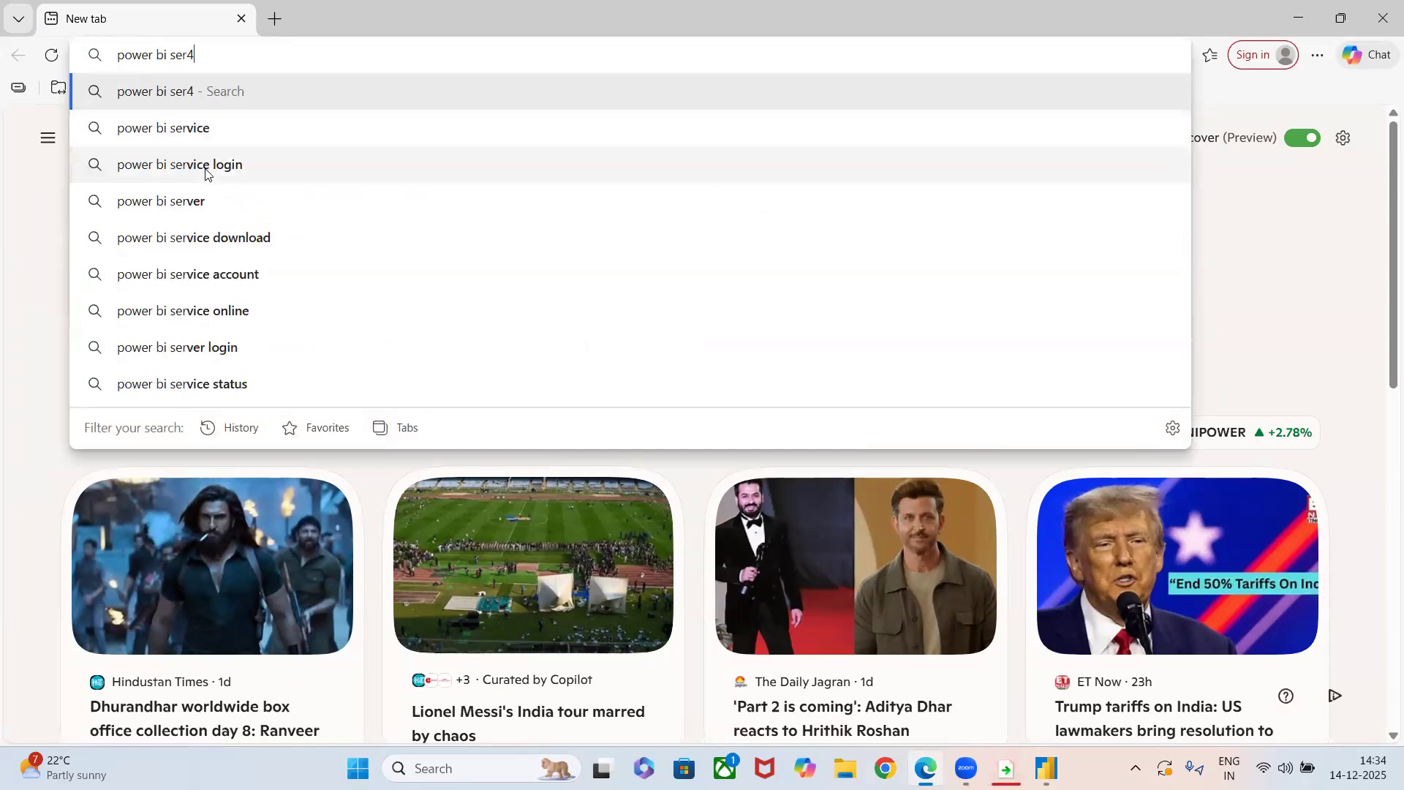
click(206, 165)
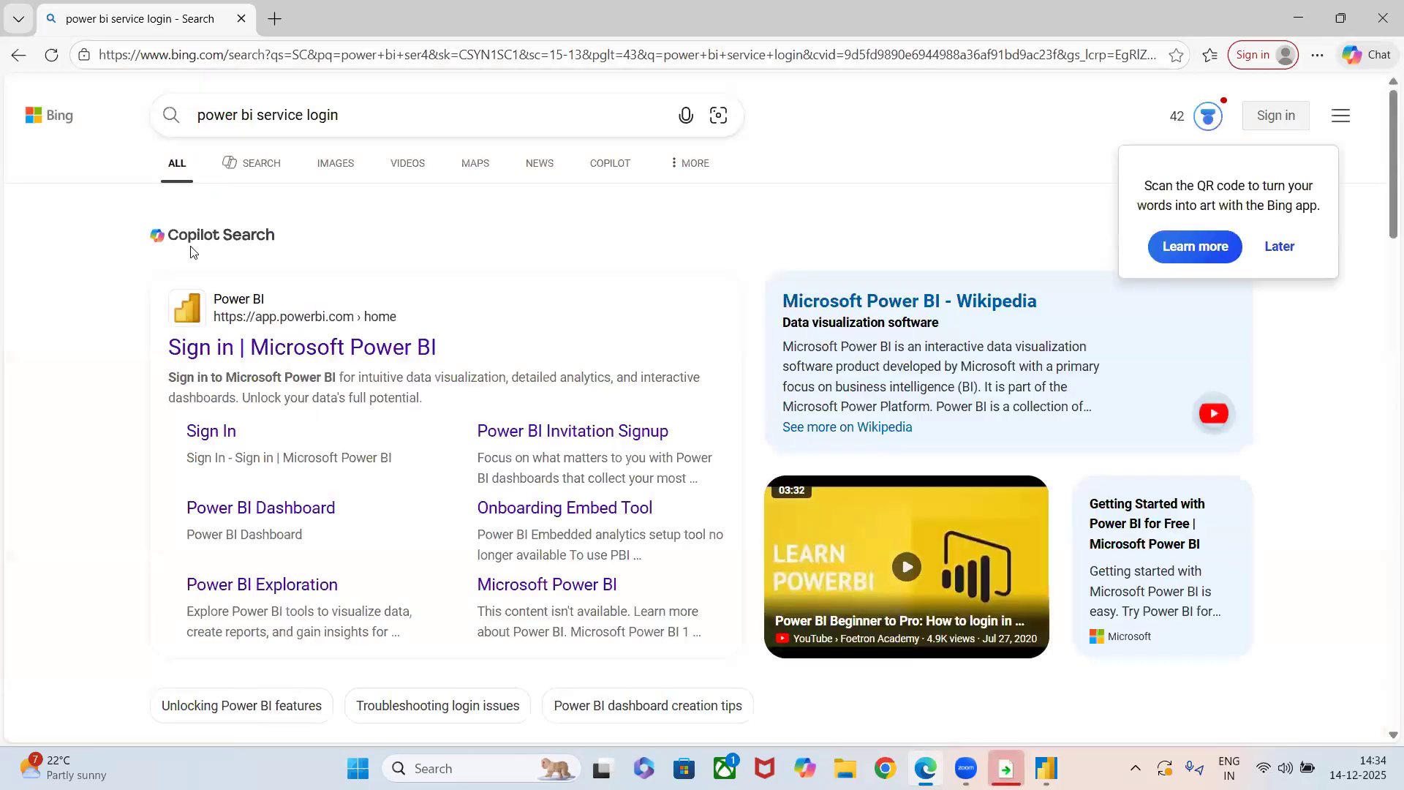
click(205, 354)
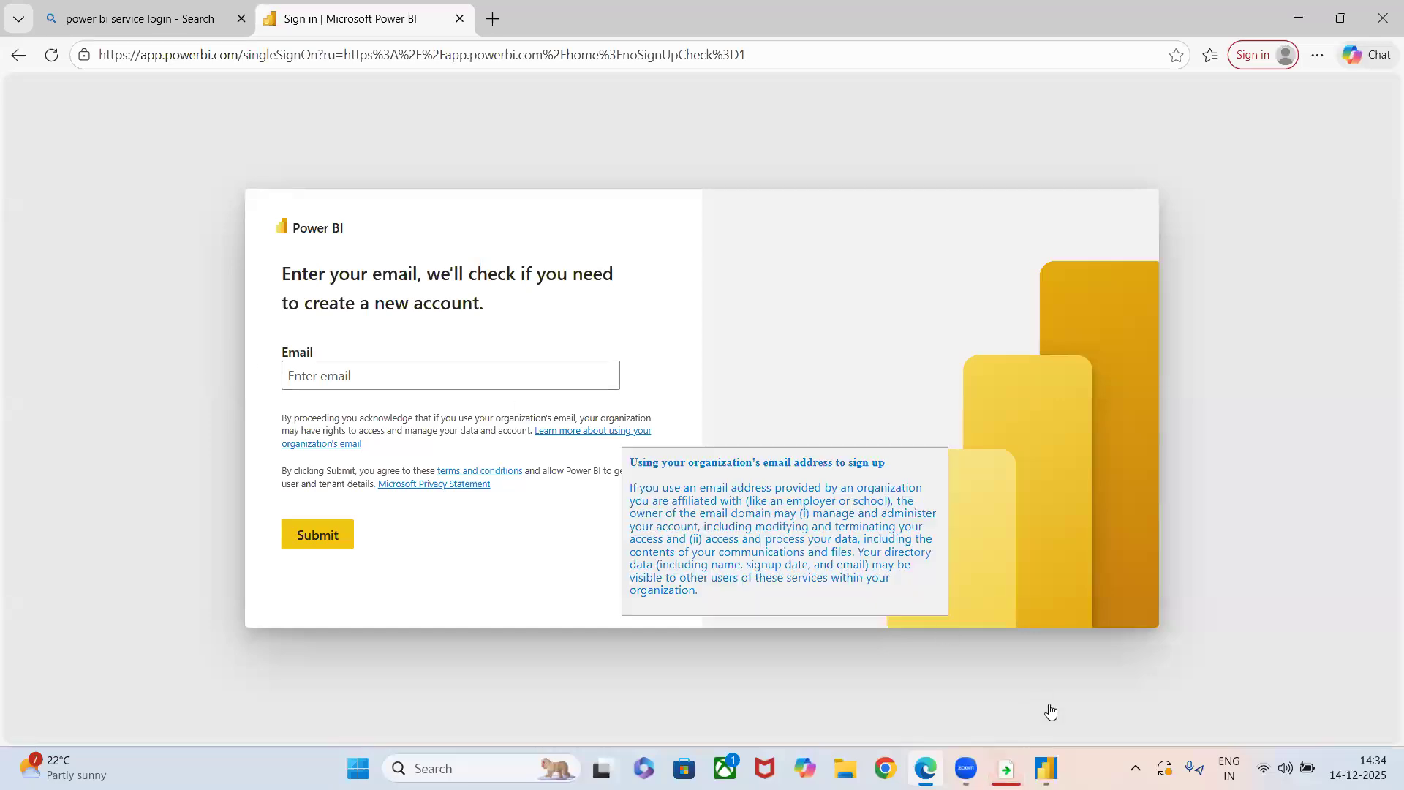
Compare the Power BI Desktop report with the Power BI service sign-in page in Edge, ending back on the report.
mouse_move(1047, 768)
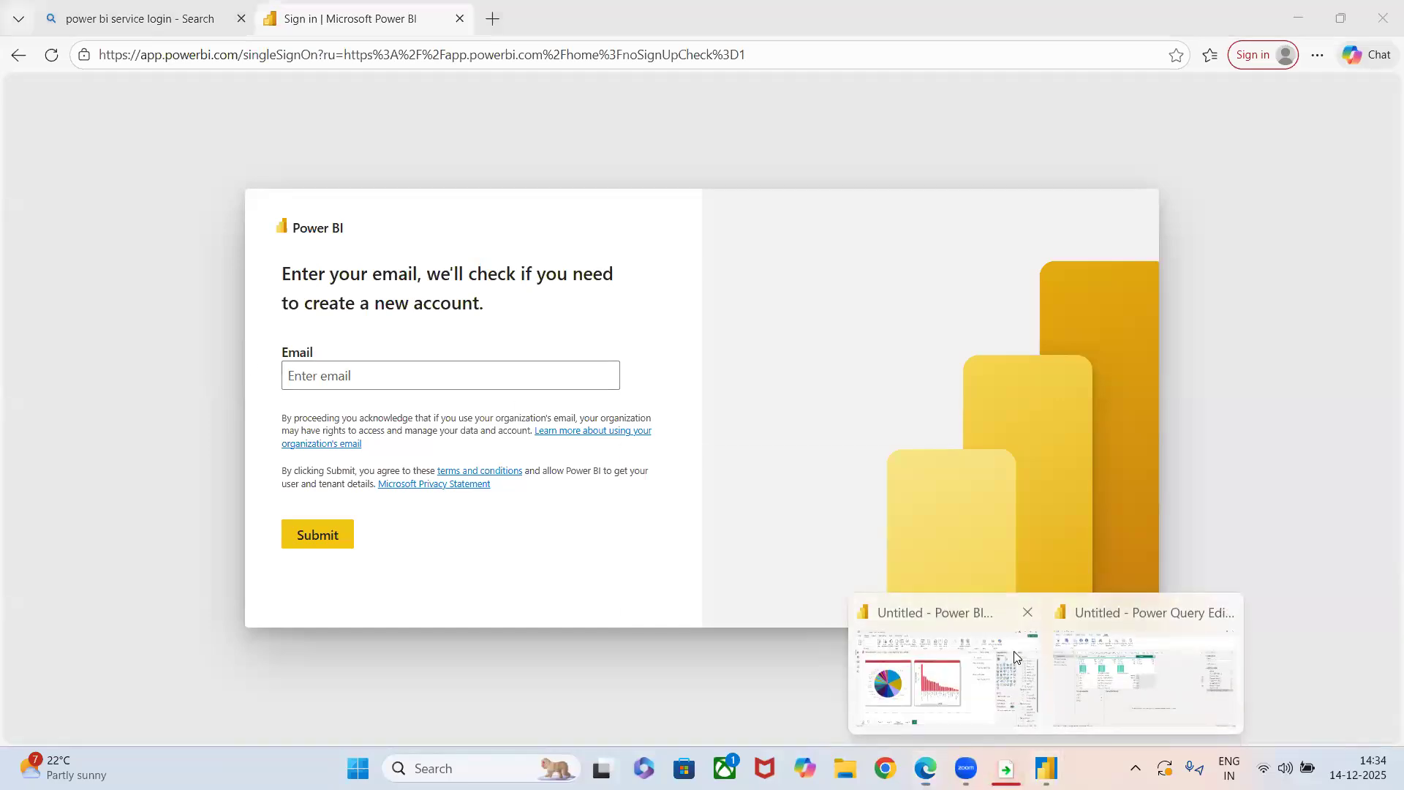
click(1015, 656)
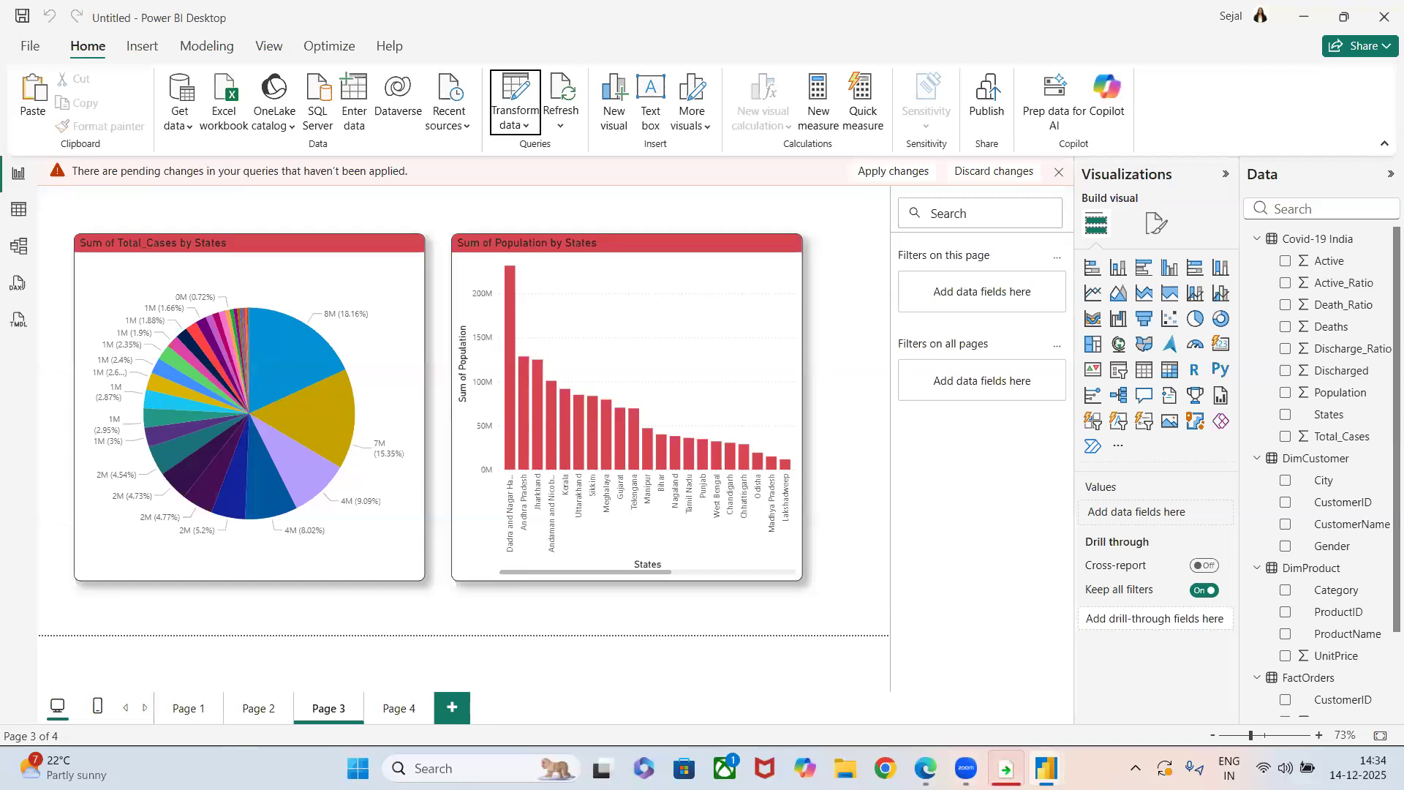
click(926, 768)
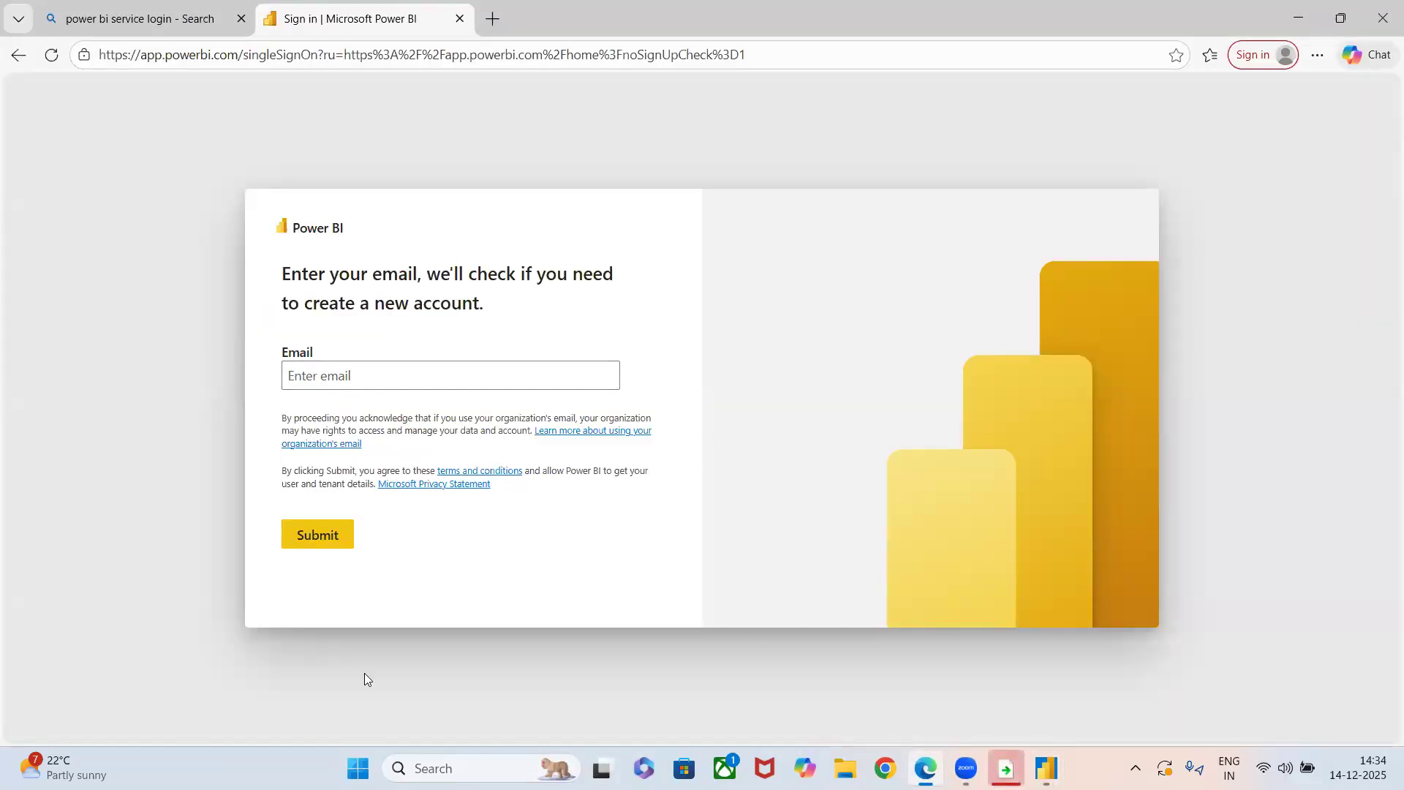
click(790, 54)
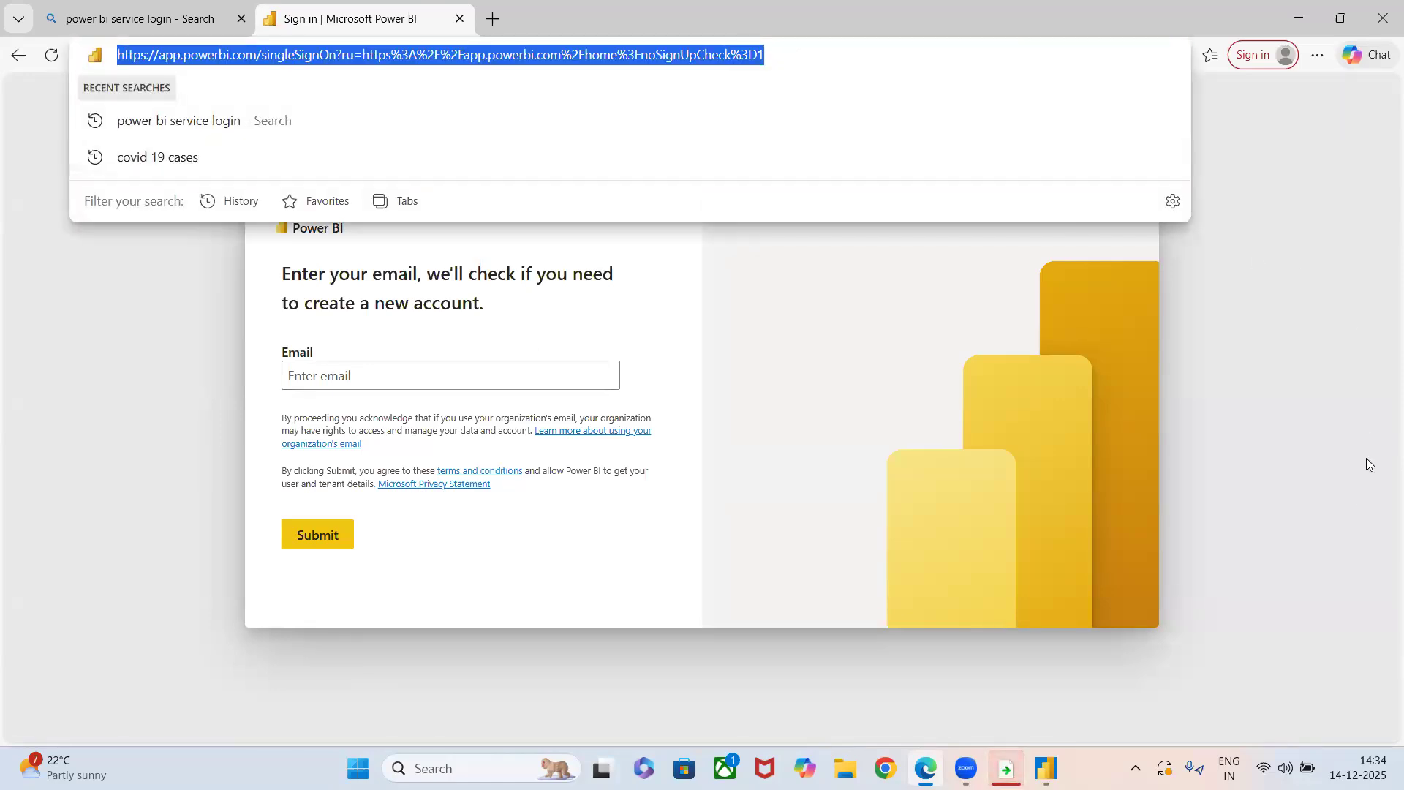
mouse_move(1006, 768)
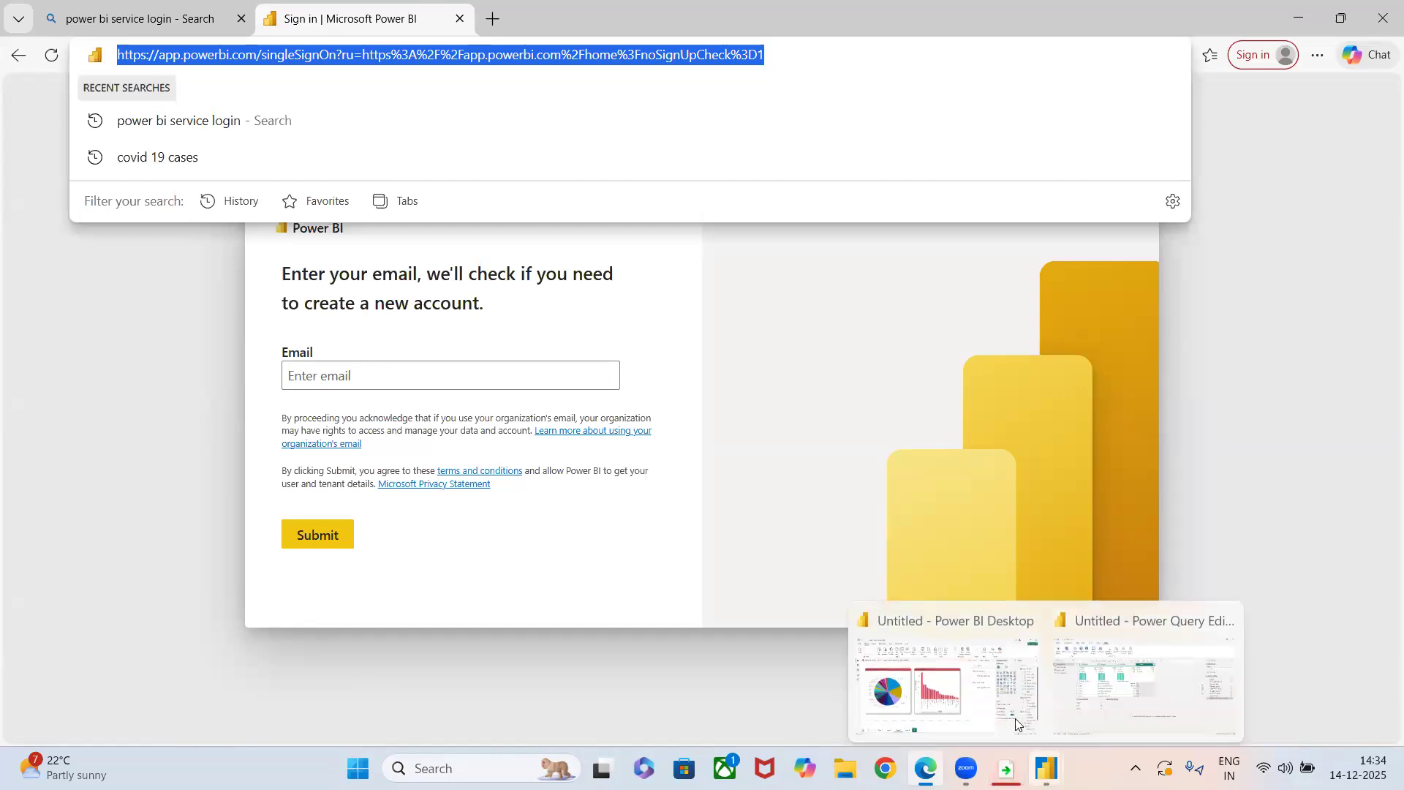
click(940, 669)
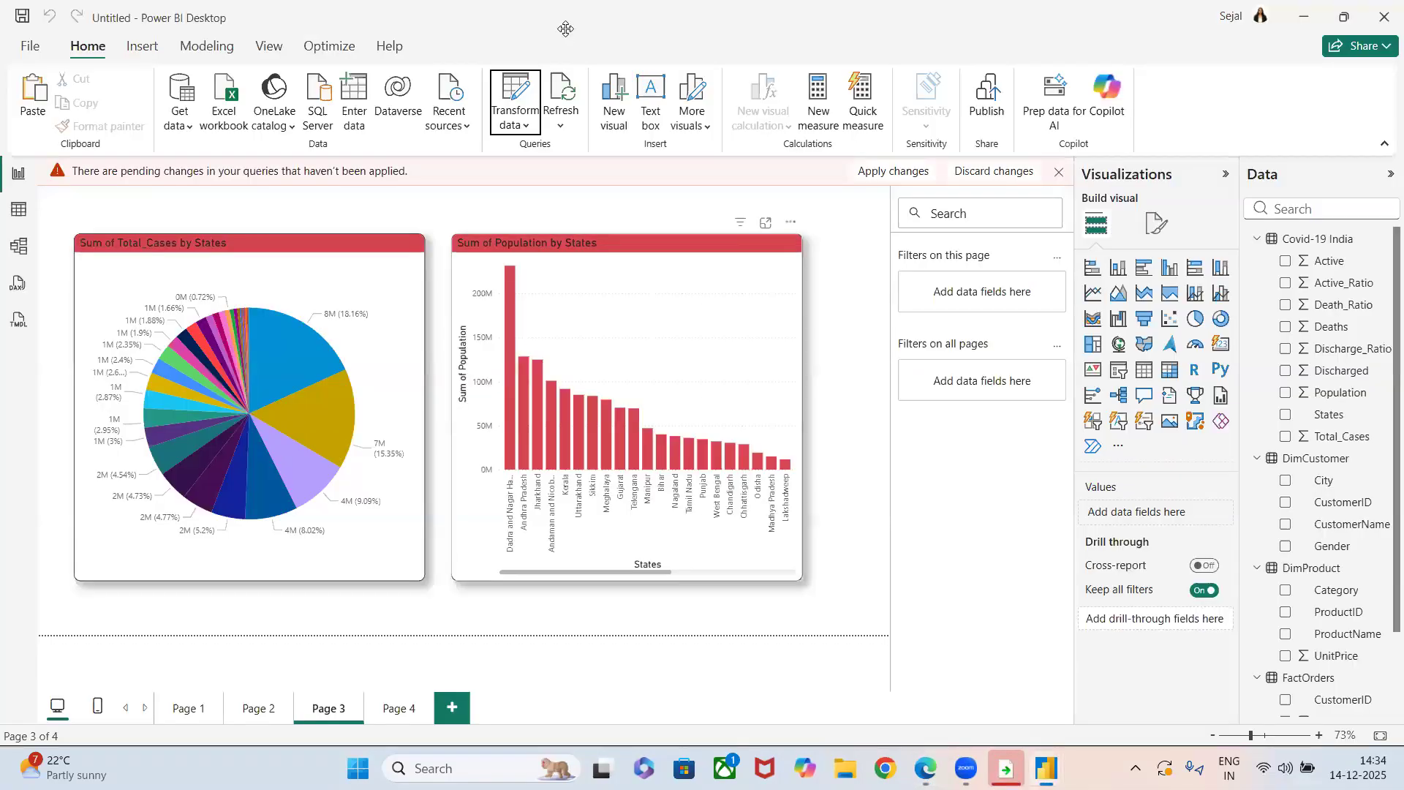